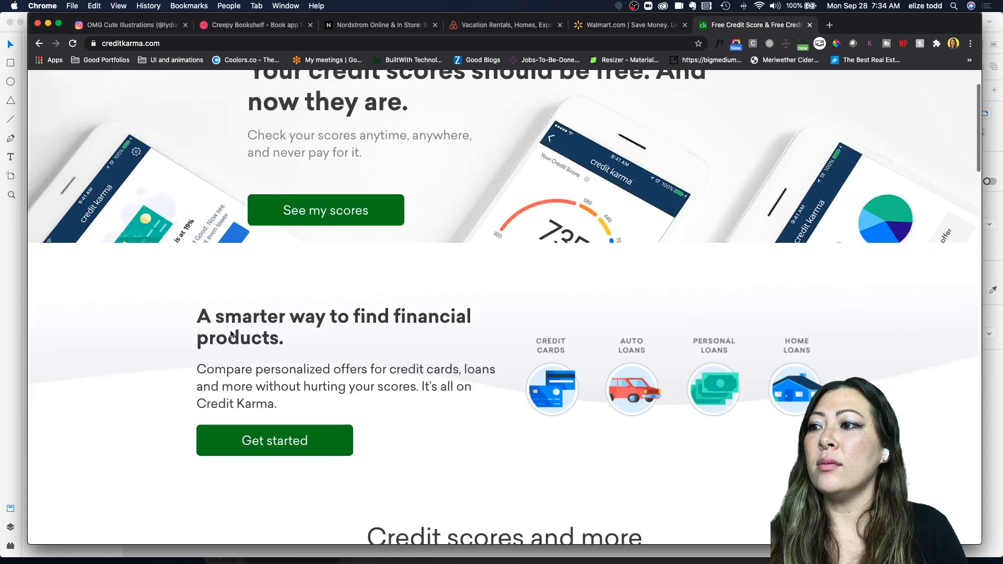
Step: Scroll through the Credit Karma homepage sections
scroll(725, 385, down, 5)
scroll(452, 359, down, 12)
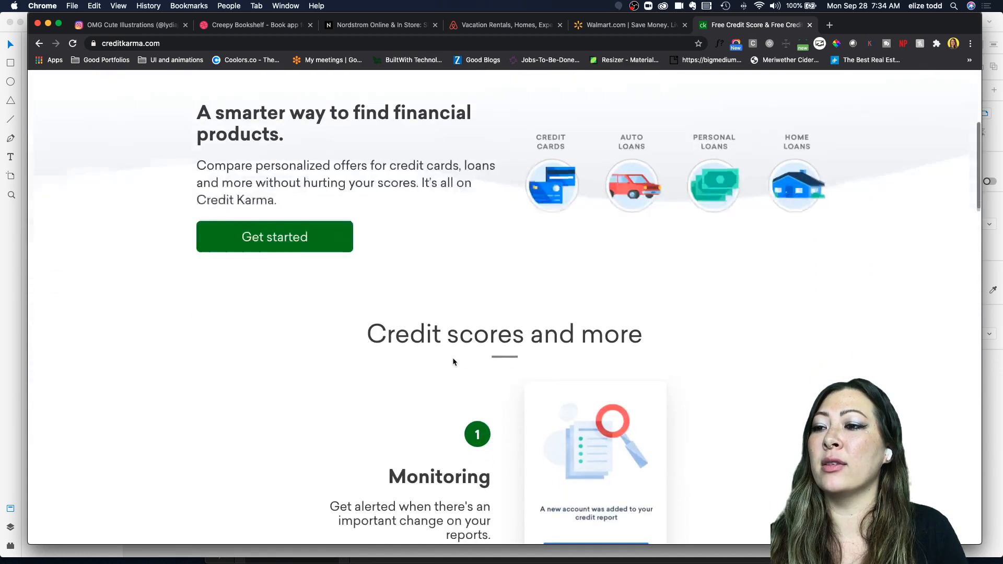
scroll(452, 362, up, 15)
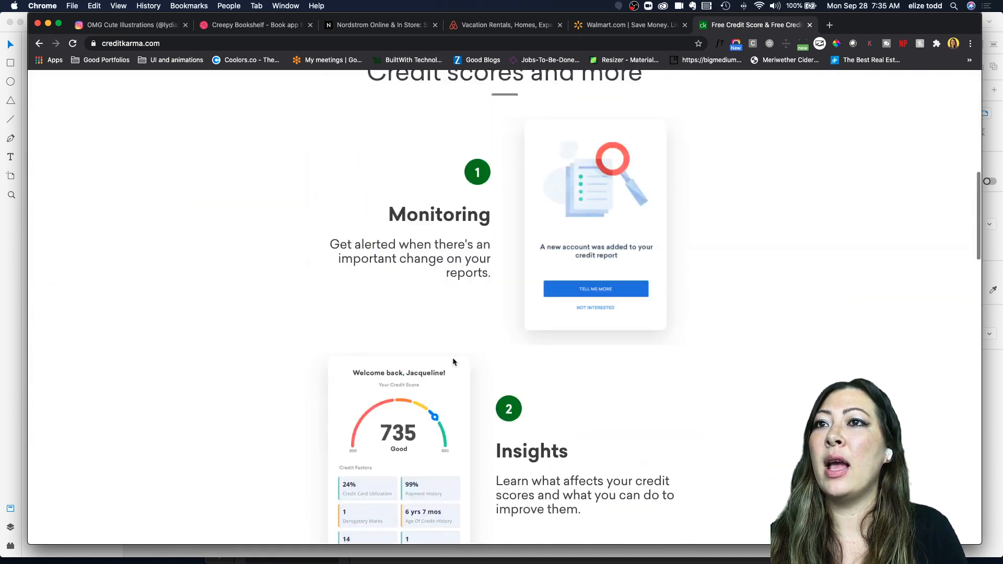
Step: Narrow the browser window step by step and widen it again to watch the Credit Karma layout adapt
drag(978, 15, 775, 13)
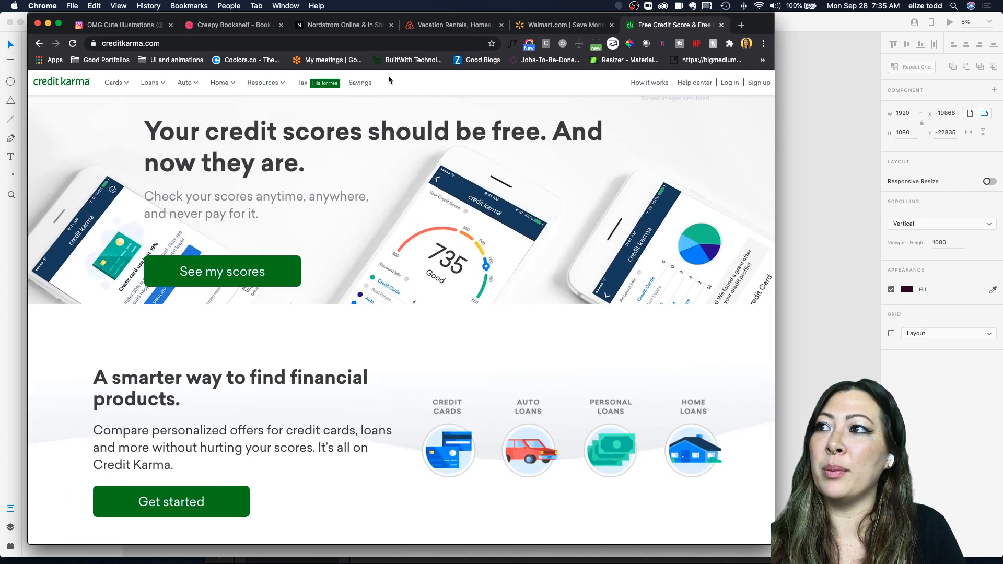
mouse_move(206, 90)
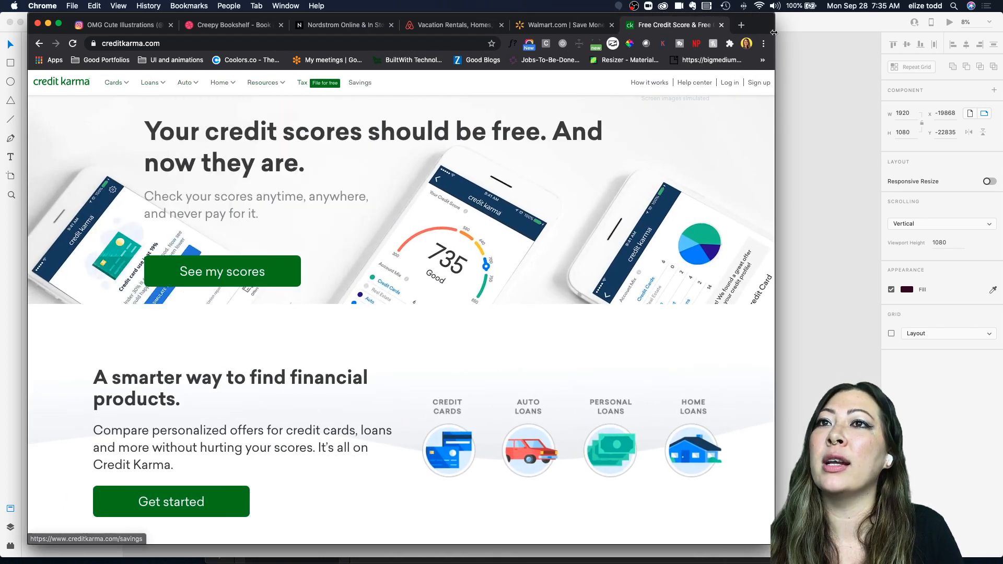
drag(770, 12, 641, 8)
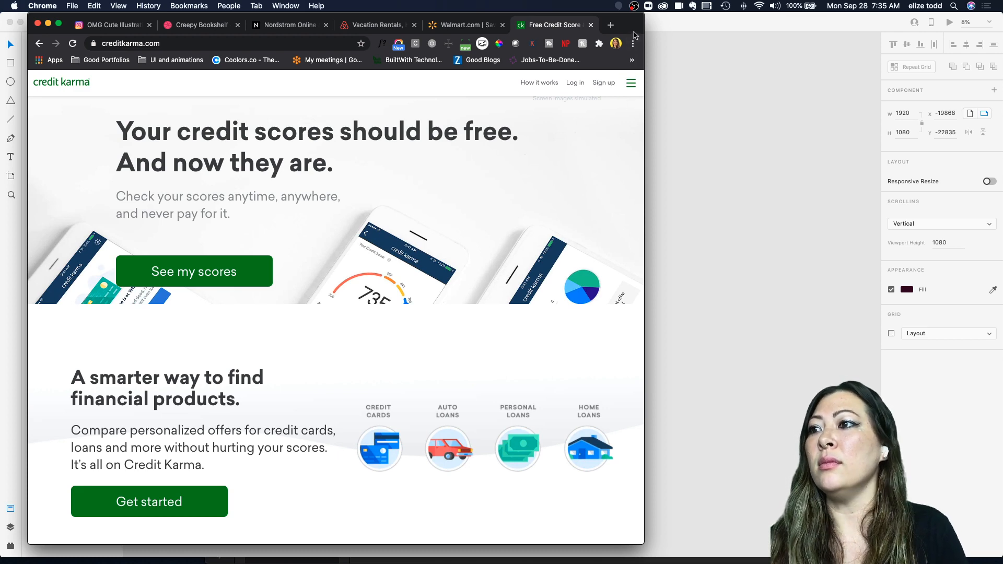
drag(644, 17, 322, 17)
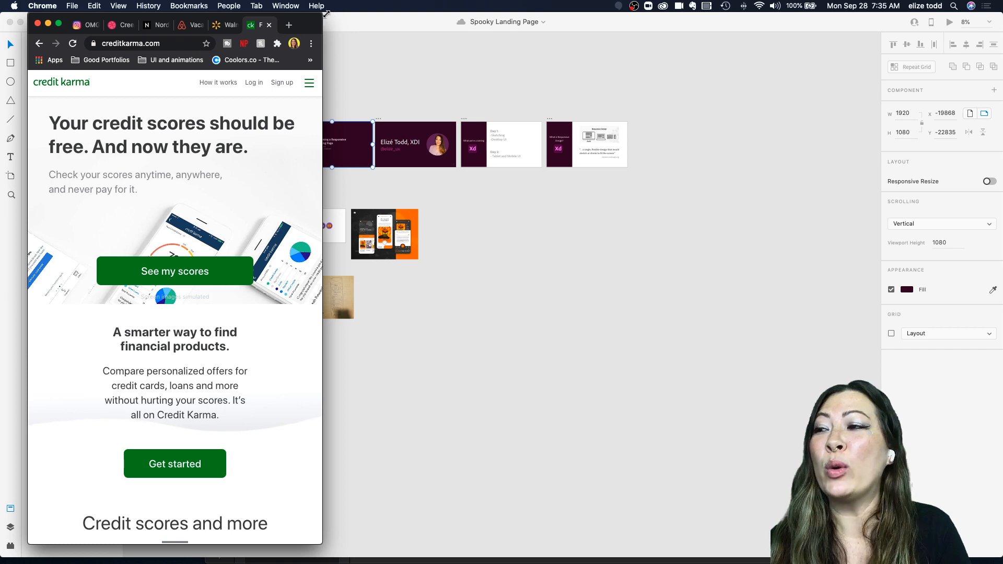
drag(321, 15, 450, 15)
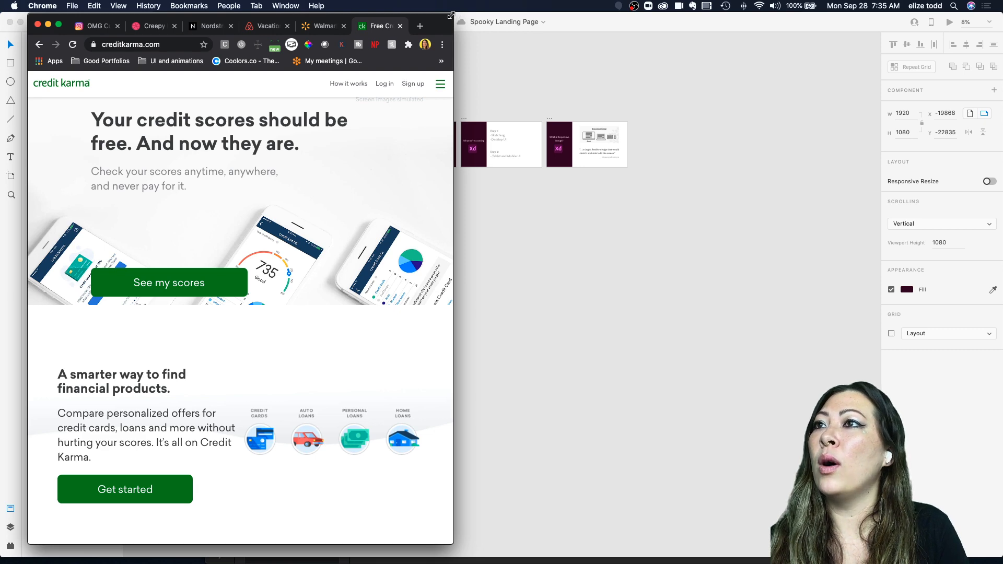
drag(452, 14, 995, 8)
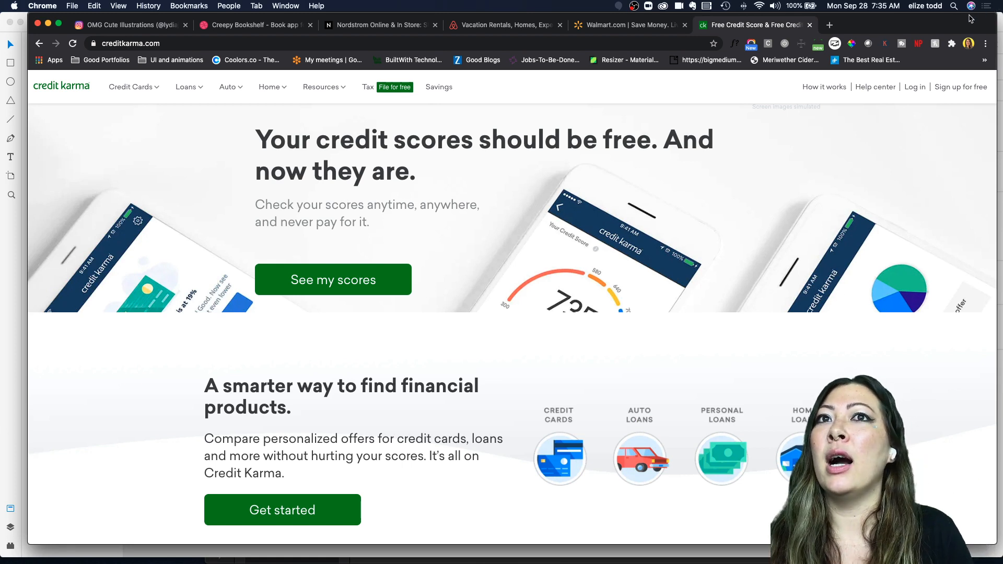
drag(990, 27, 967, 27)
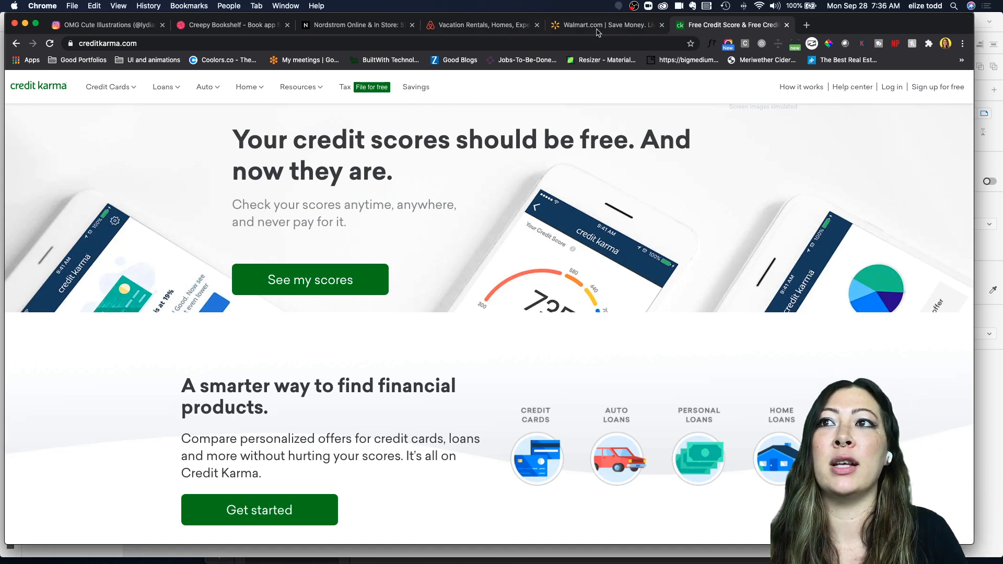
Step: Switch to the Walmart tab and narrow, scroll and widen the window to compare its responsive layout
click(612, 29)
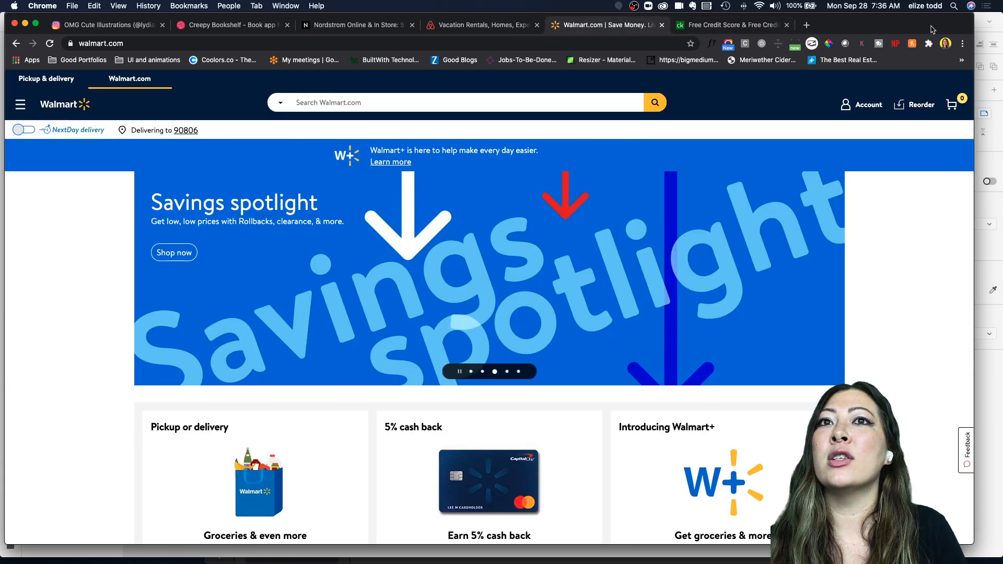
drag(971, 17, 318, 23)
scroll(239, 305, down, 10)
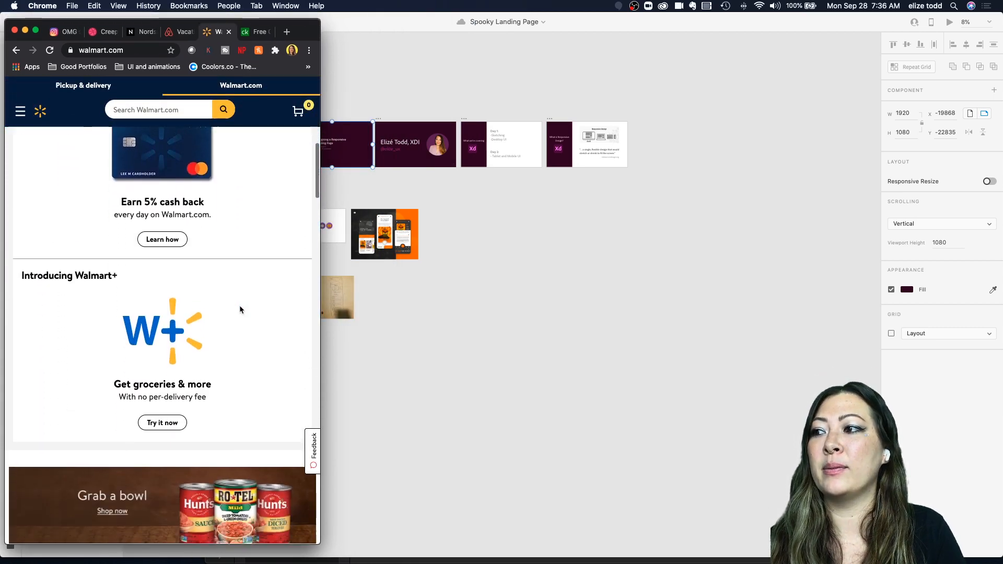
scroll(239, 310, up, 7)
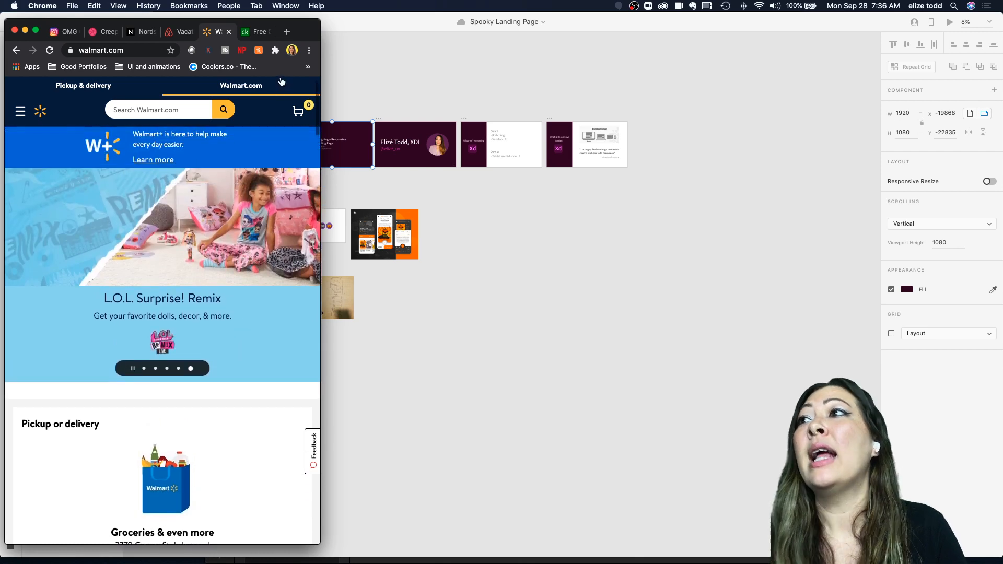
drag(318, 23, 984, 8)
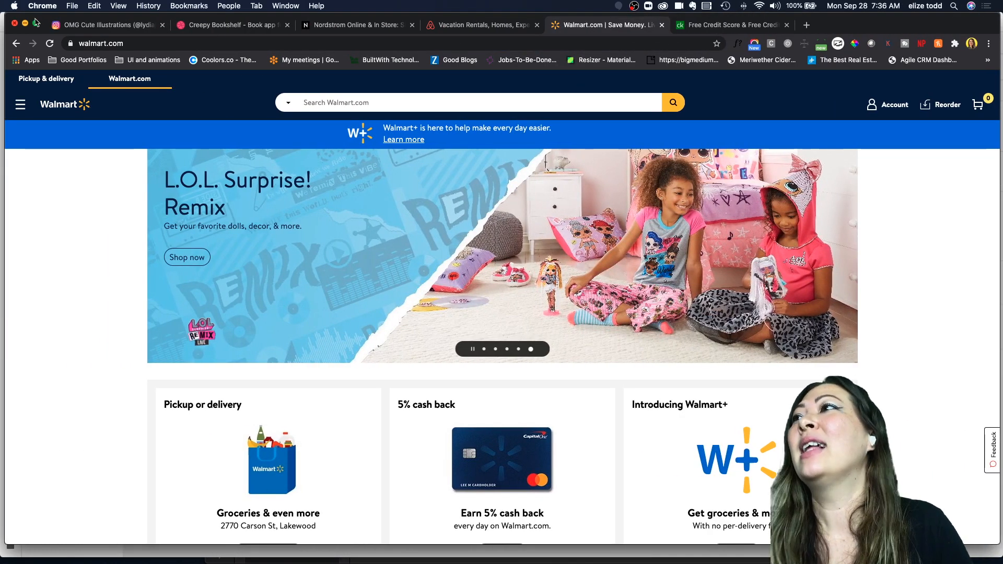
Step: Minimize the browser and pan and zoom around the Spooky Landing Page artboards
click(25, 24)
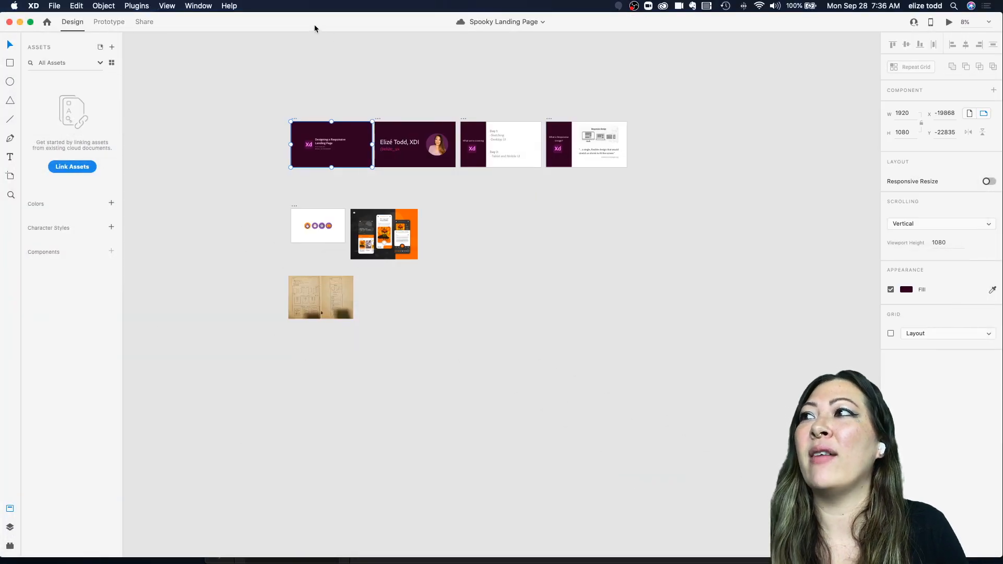
scroll(346, 112, up, 5)
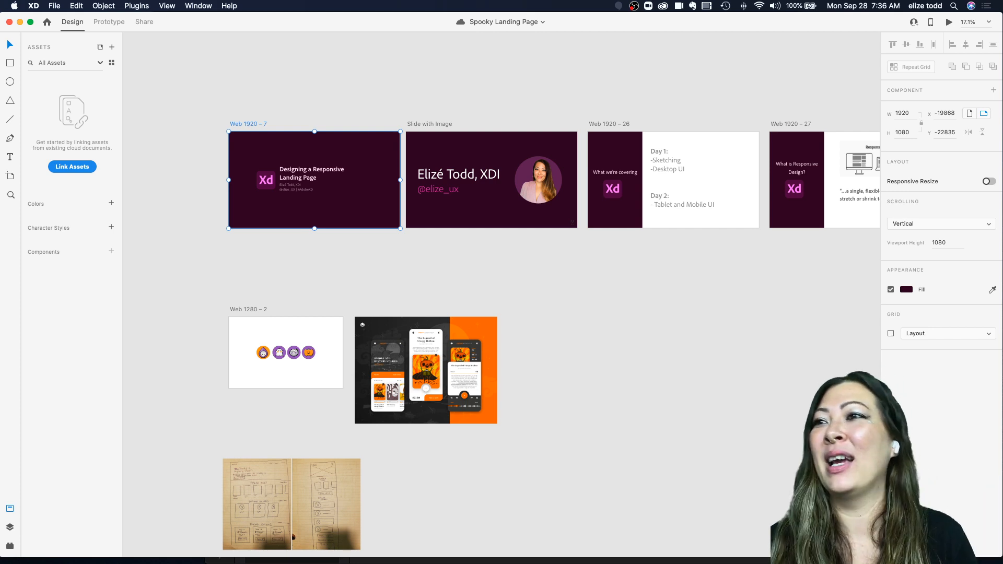
click(447, 71)
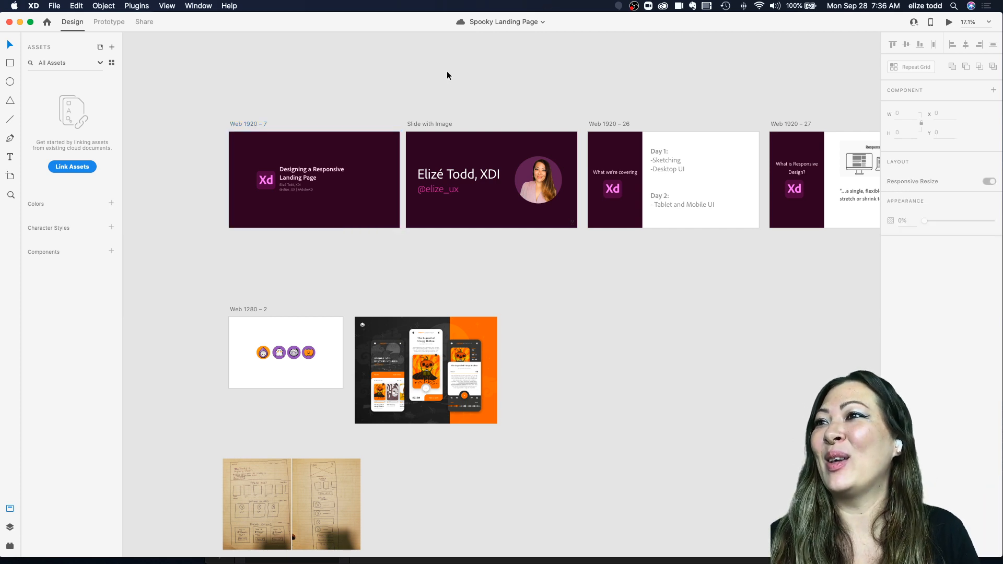
scroll(446, 73, right, 2)
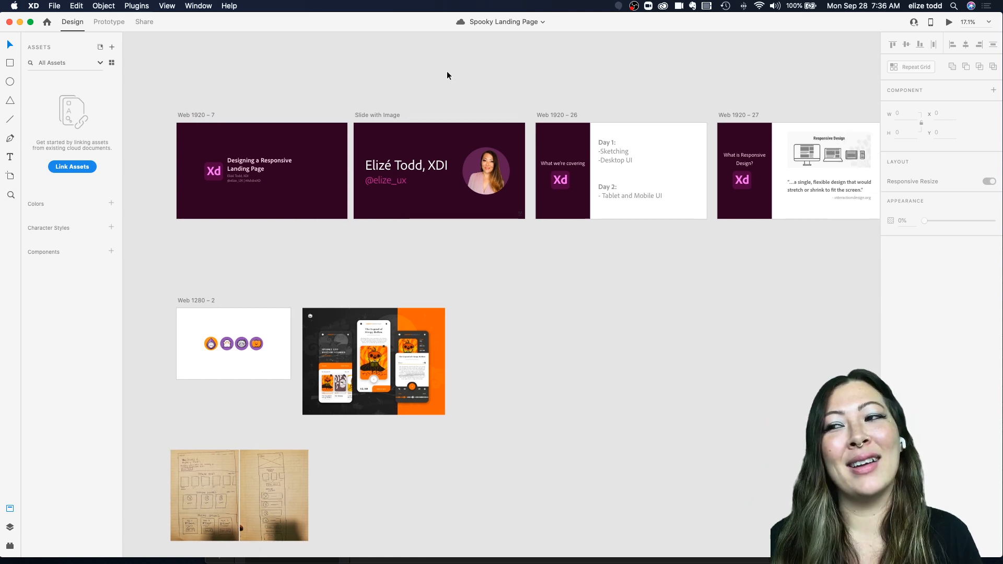
scroll(387, 152, down, 3)
scroll(387, 152, left, 3)
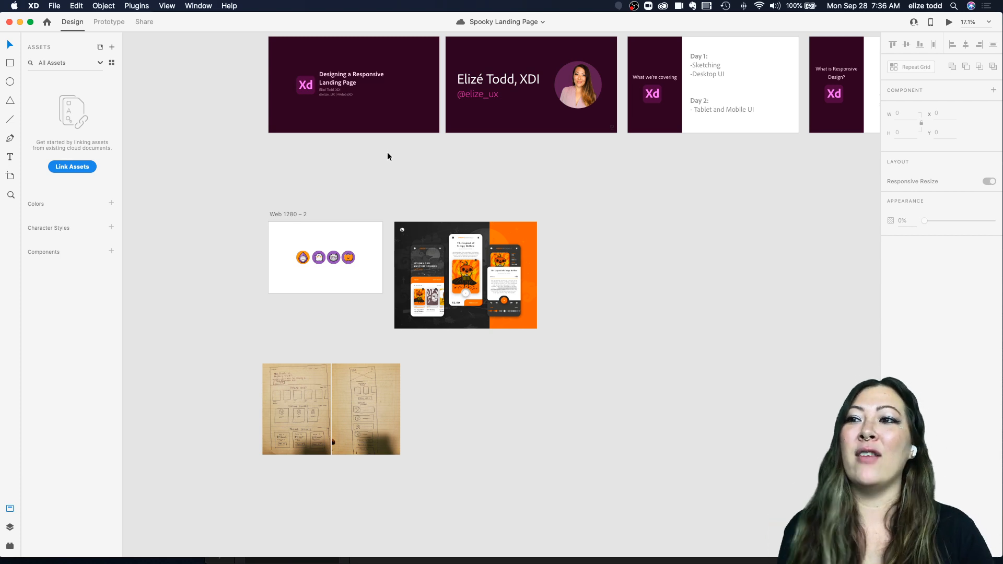
scroll(387, 156, up, 2)
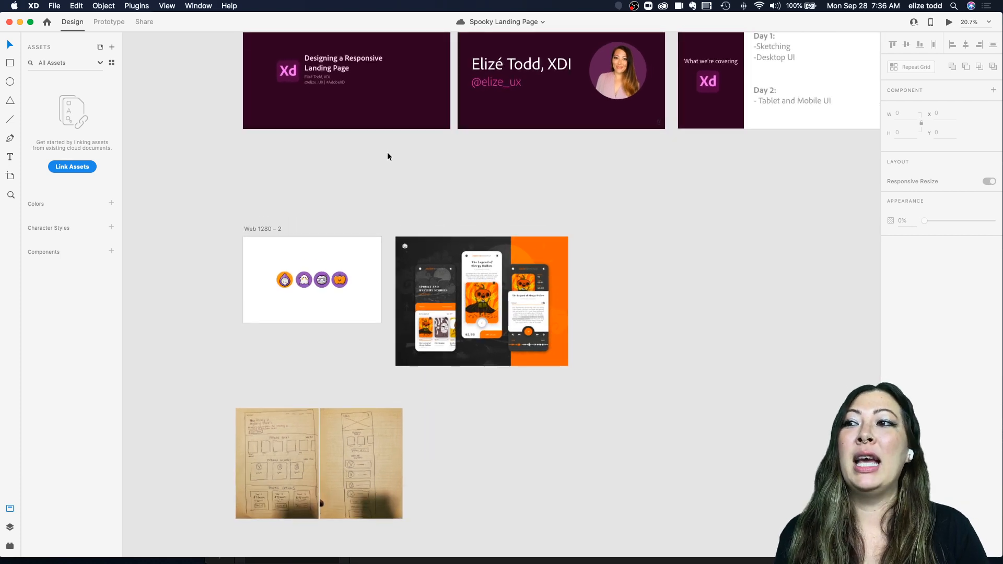
scroll(474, 266, up, 5)
scroll(474, 266, down, 2)
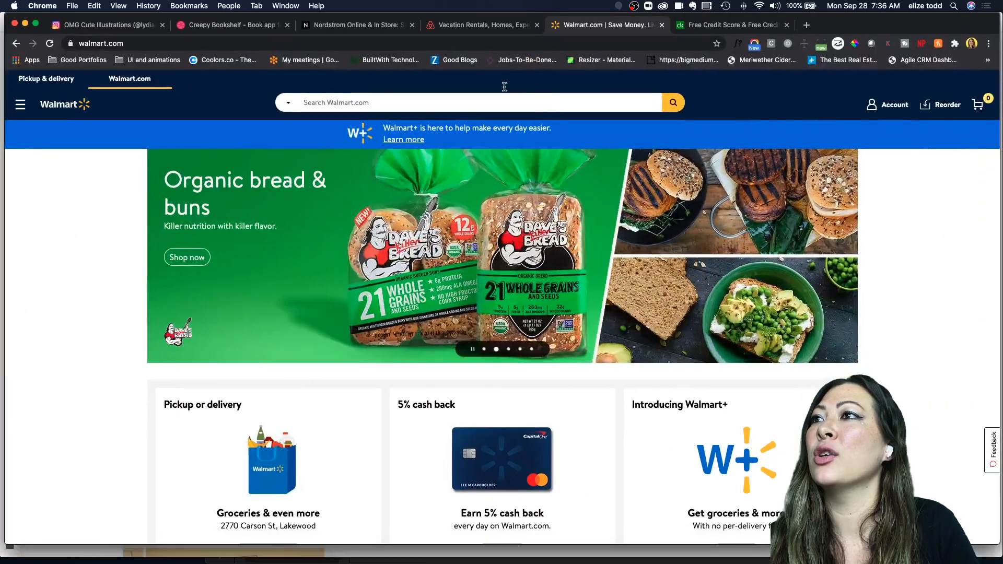
Step: Open the Creepy Bookshelf Dribbble shot and scroll through its images and description
click(222, 26)
scroll(325, 253, up, 3)
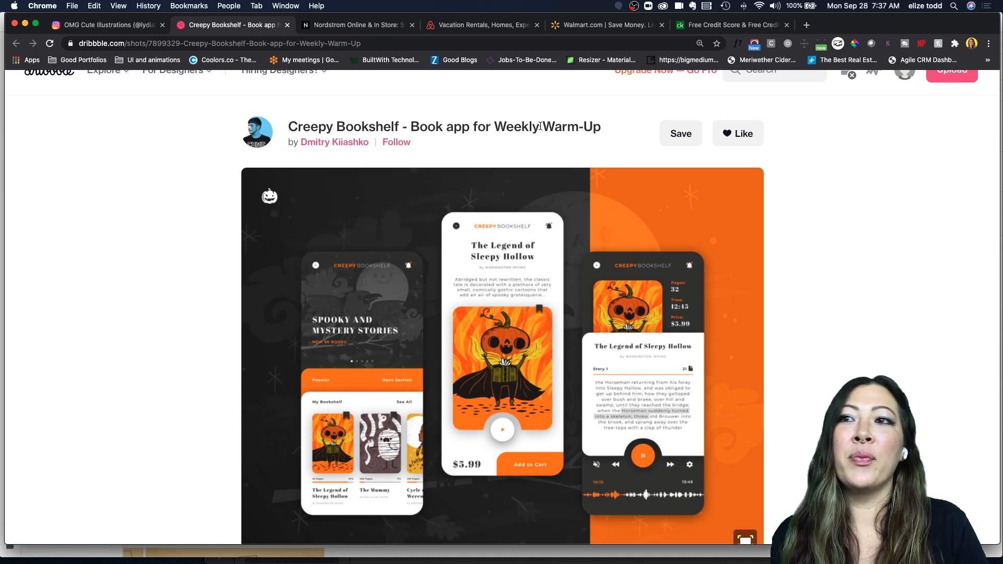
scroll(443, 350, down, 3)
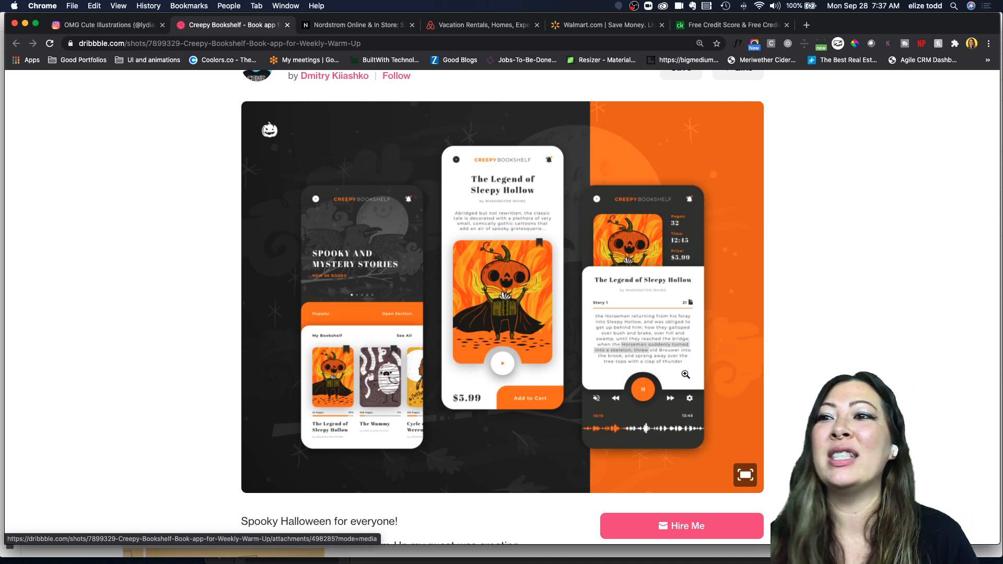
scroll(685, 375, down, 4)
scroll(566, 341, up, 8)
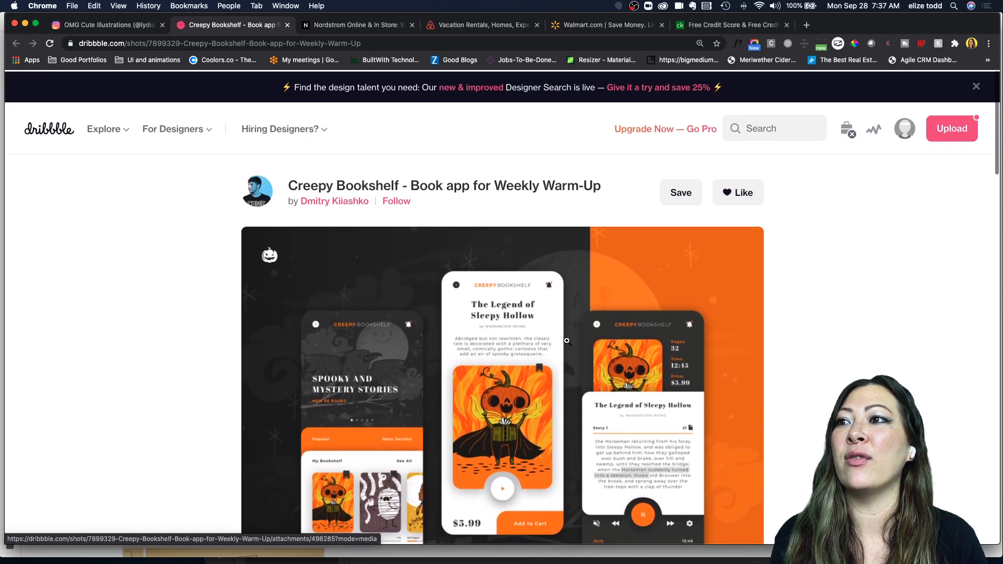
scroll(566, 340, down, 8)
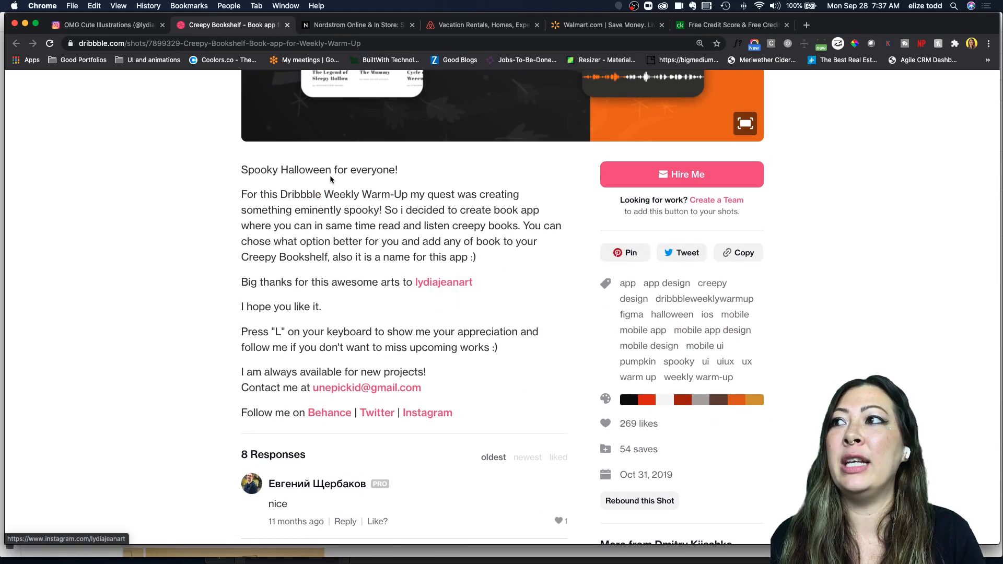
Step: Open the Instagram tab and scroll through the Halloween illustration grid
click(87, 27)
scroll(288, 226, down, 2)
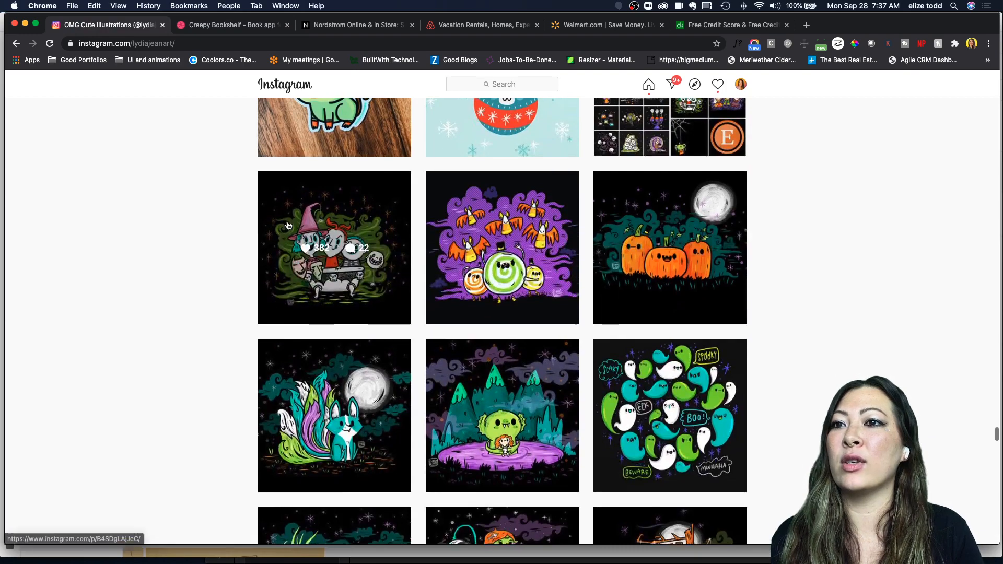
scroll(288, 225, up, 2)
scroll(288, 226, down, 4)
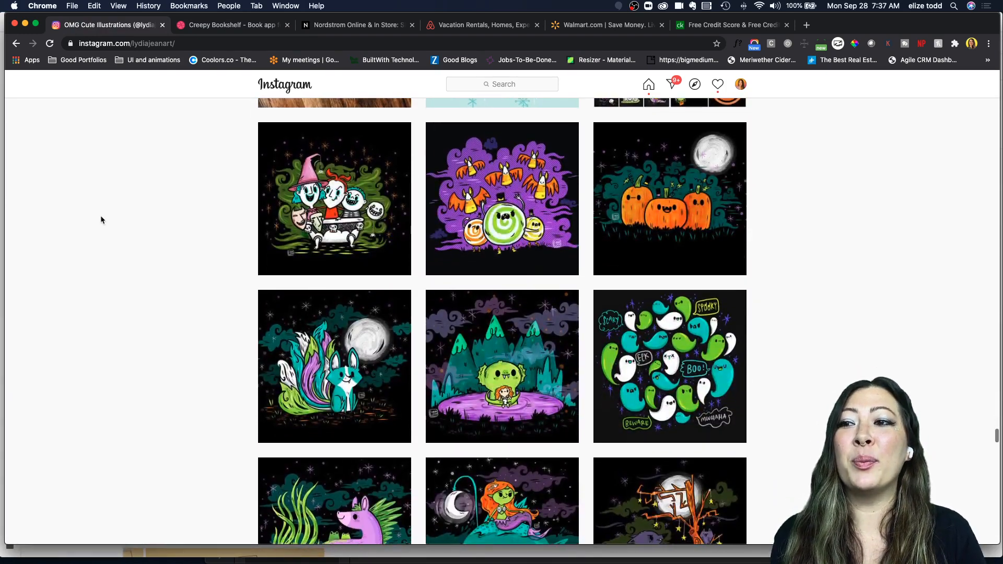
scroll(102, 219, down, 2)
scroll(148, 272, down, 2)
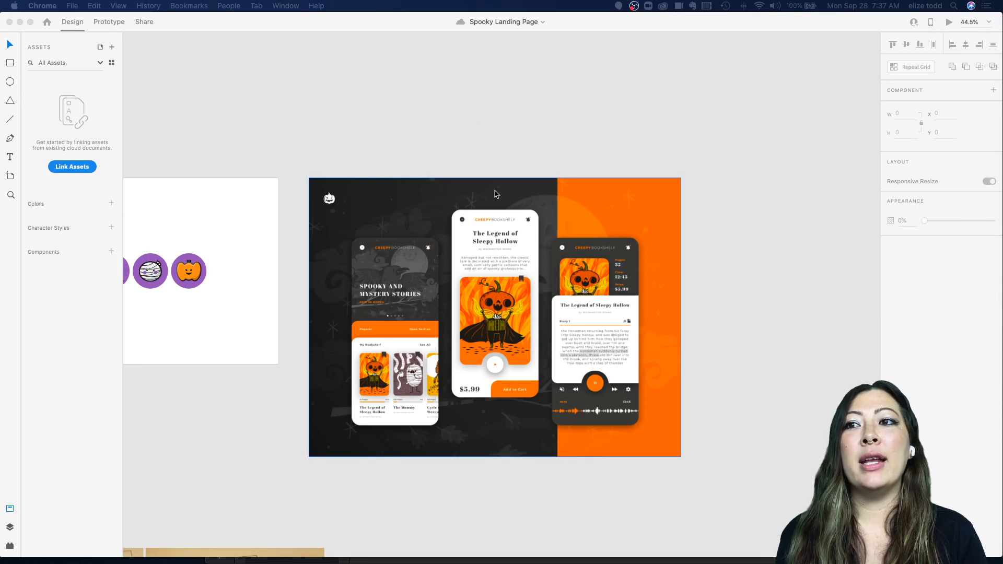
Step: Return to the design canvas and zoom around the icon and mood board artboards
click(477, 119)
scroll(478, 119, down, 5)
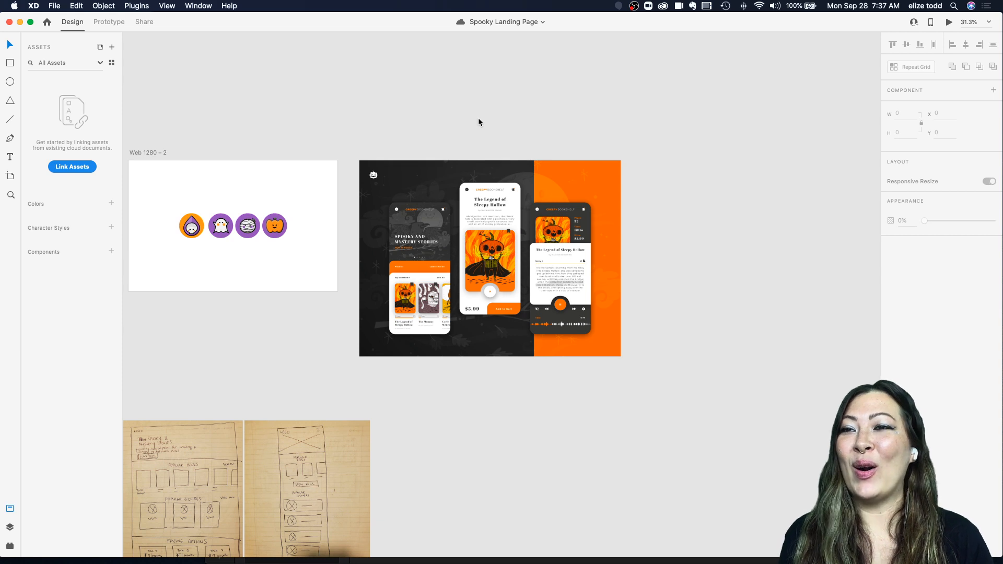
scroll(478, 122, down, 5)
scroll(500, 178, up, 2)
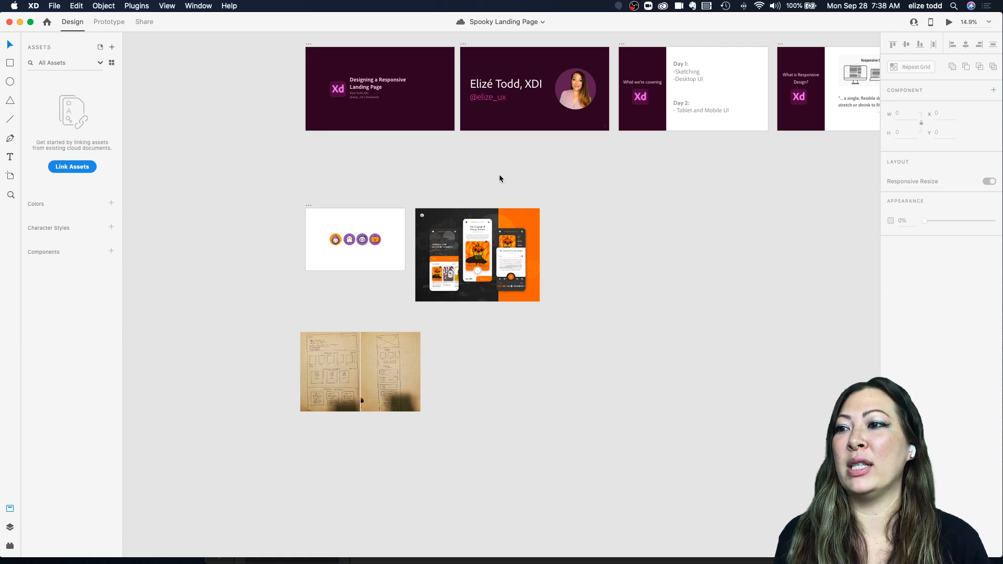
Step: Zoom in on the hand-drawn desktop and mobile wireframe sketches
scroll(499, 177, right, 3)
scroll(499, 176, down, 3)
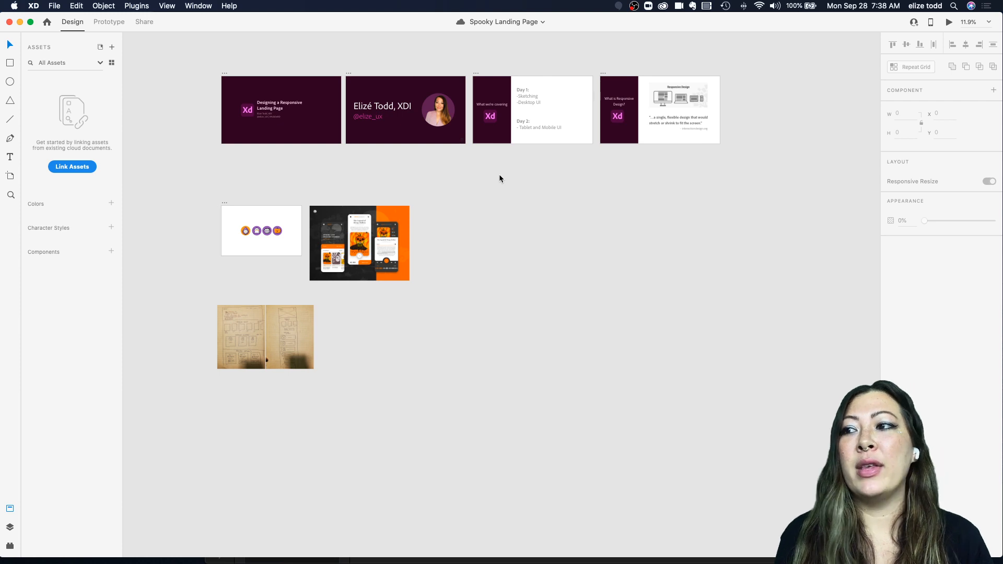
scroll(314, 297, up, 5)
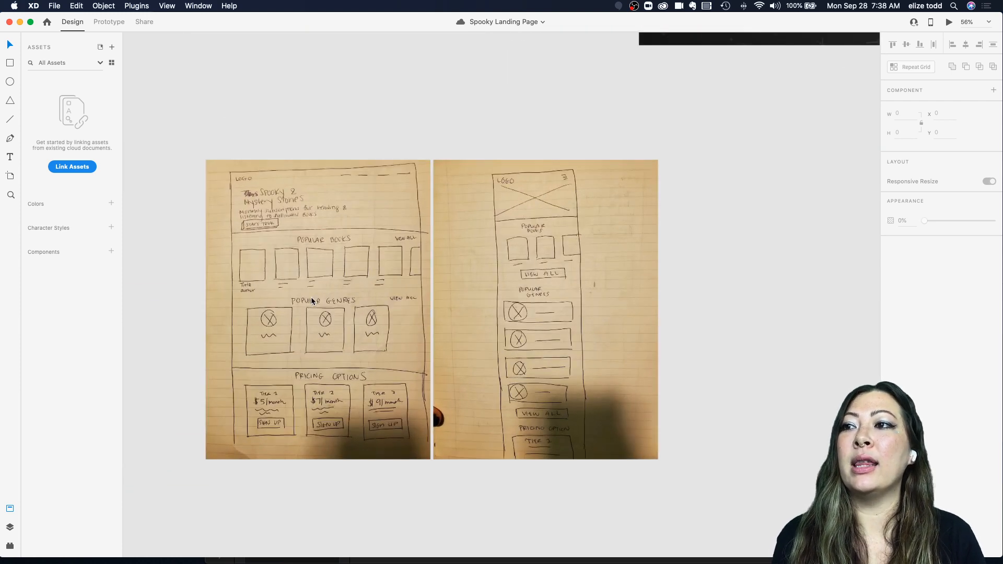
scroll(312, 302, down, 2)
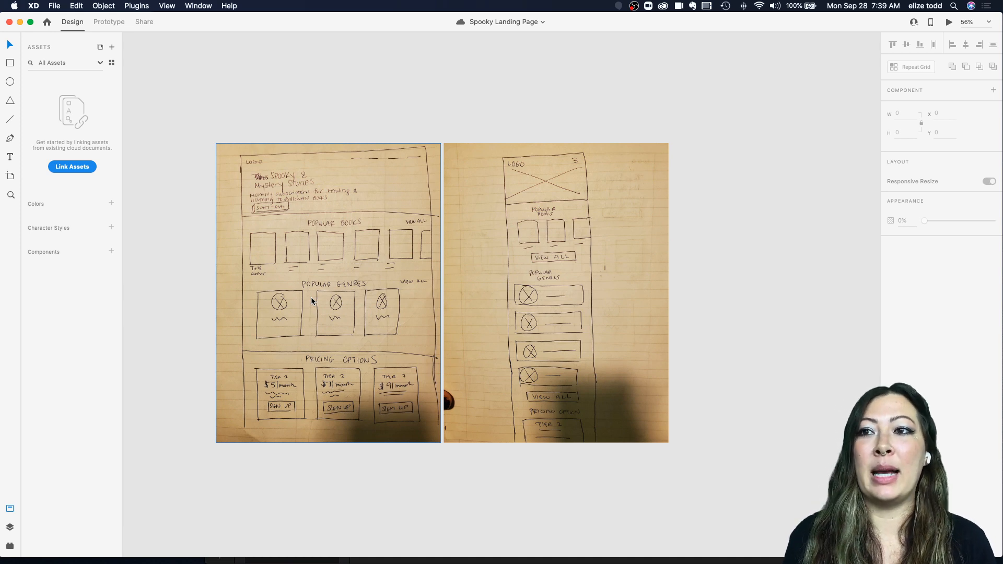
scroll(312, 296, up, 5)
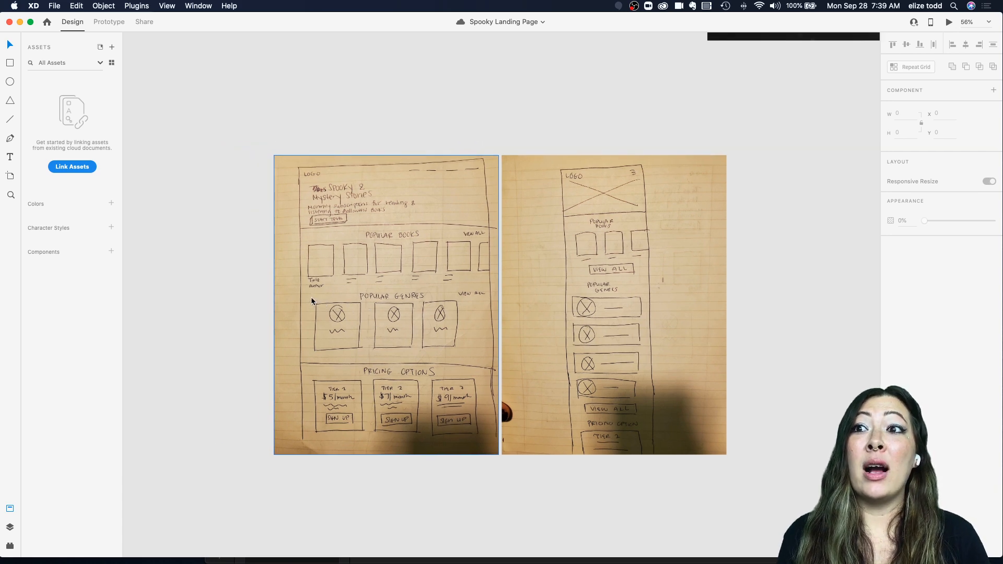
scroll(311, 297, up, 3)
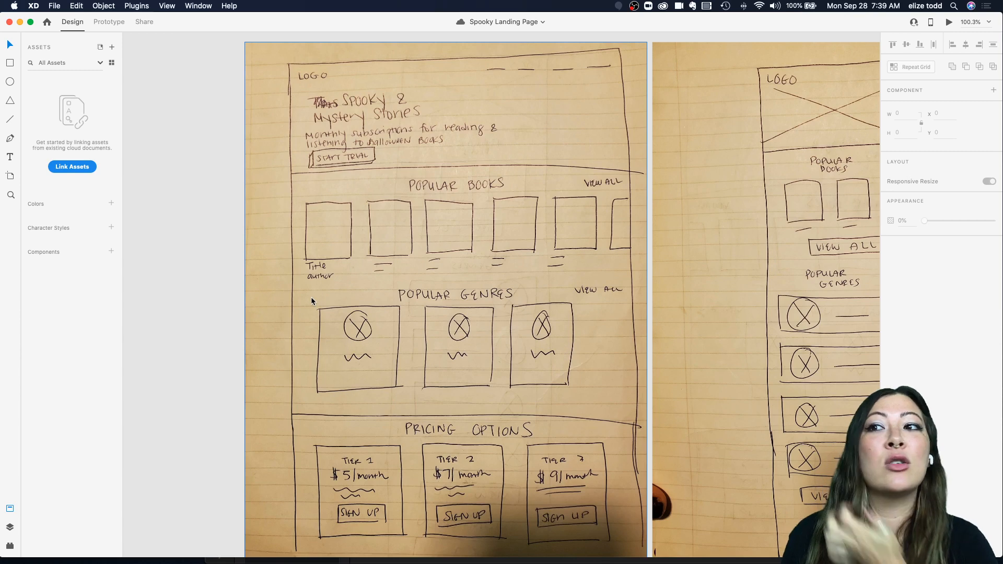
scroll(311, 296, up, 2)
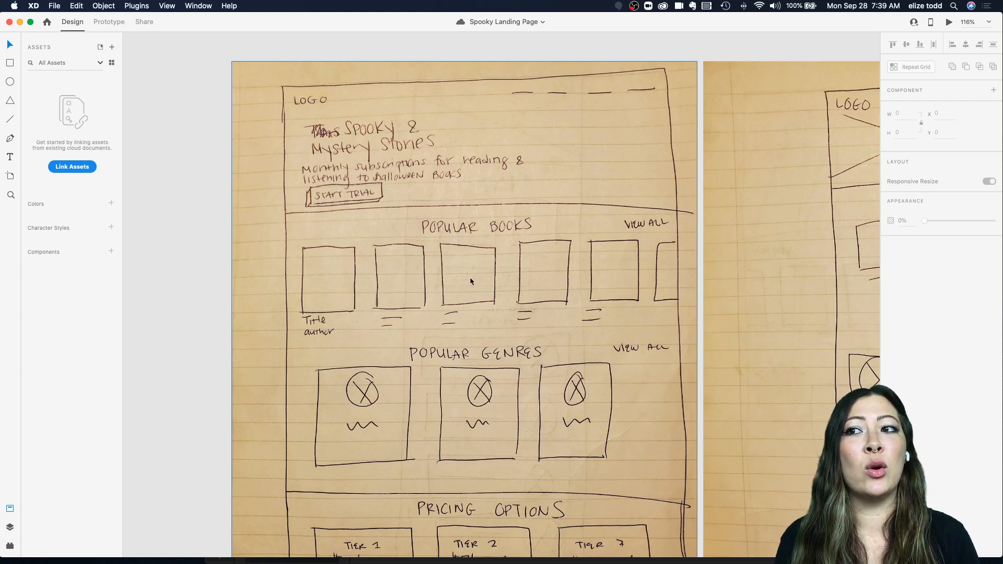
Step: Pan across the desktop and mobile wireframe sketches to compare their sections
scroll(376, 277, right, 5)
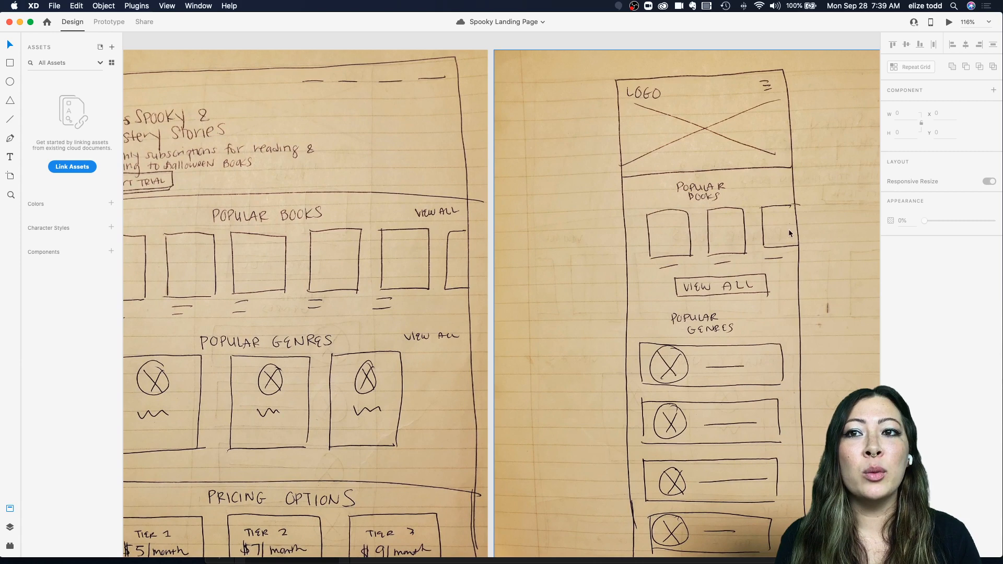
scroll(627, 235, left, 3)
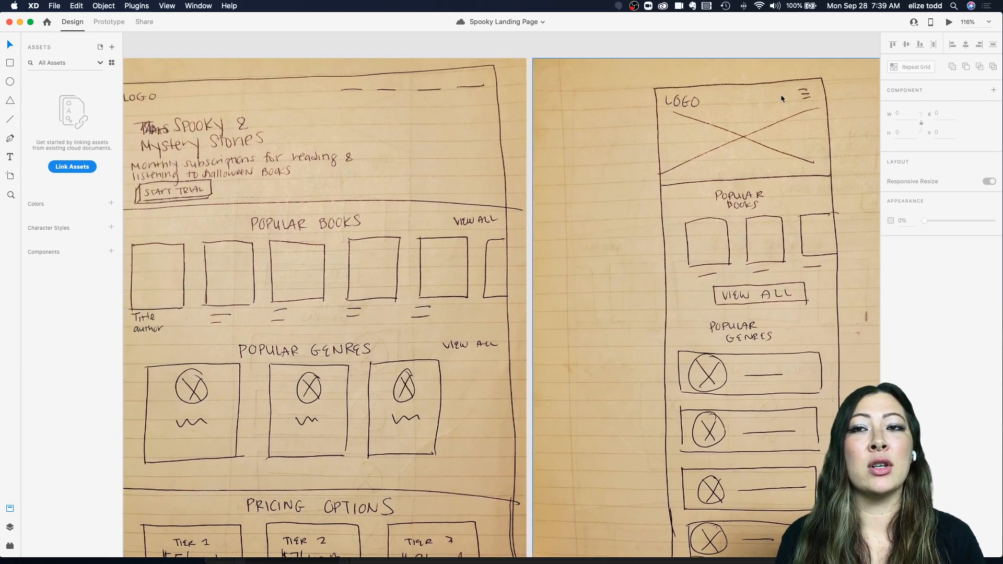
scroll(767, 130, down, 5)
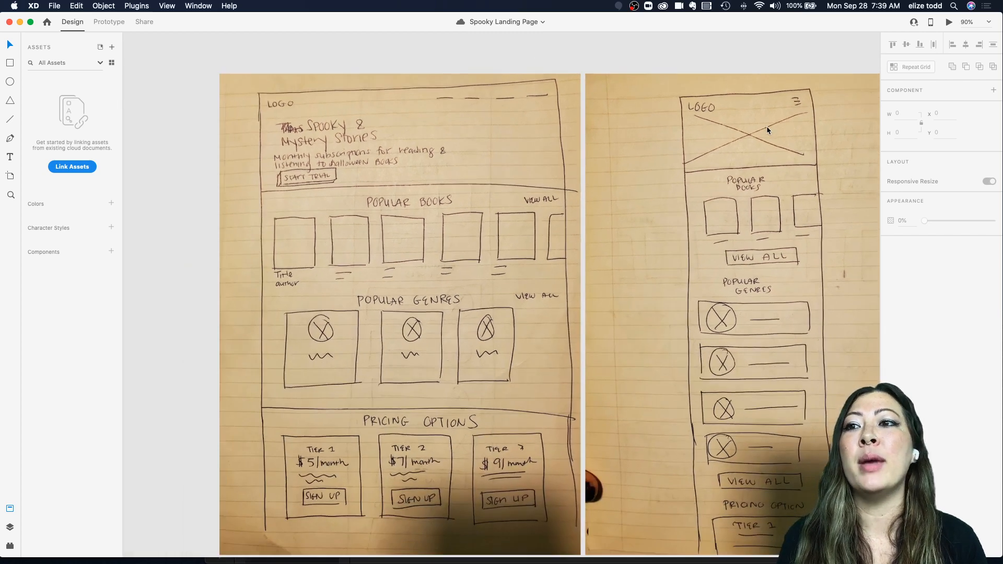
scroll(363, 397, down, 2)
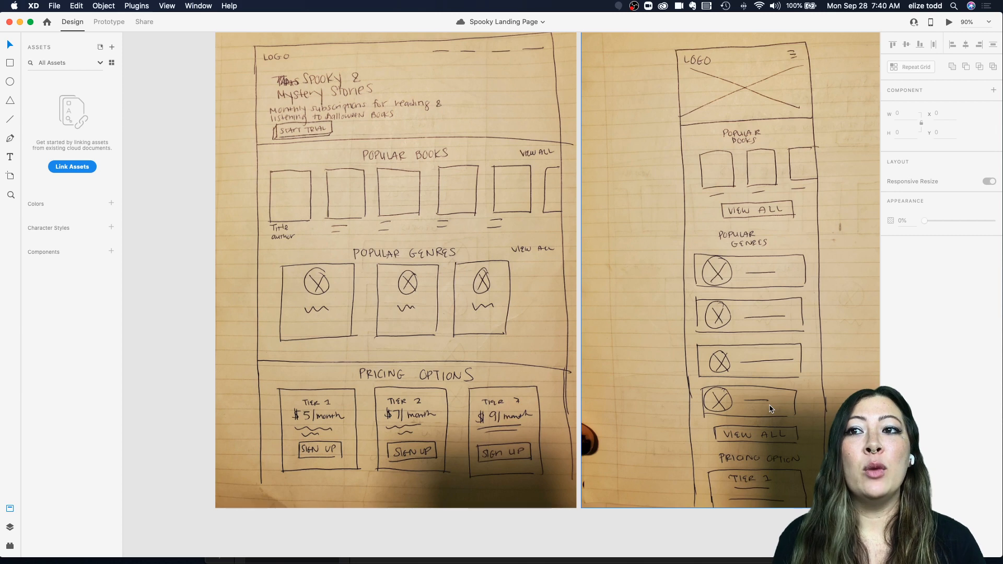
scroll(770, 409, down, 5)
scroll(770, 409, right, 4)
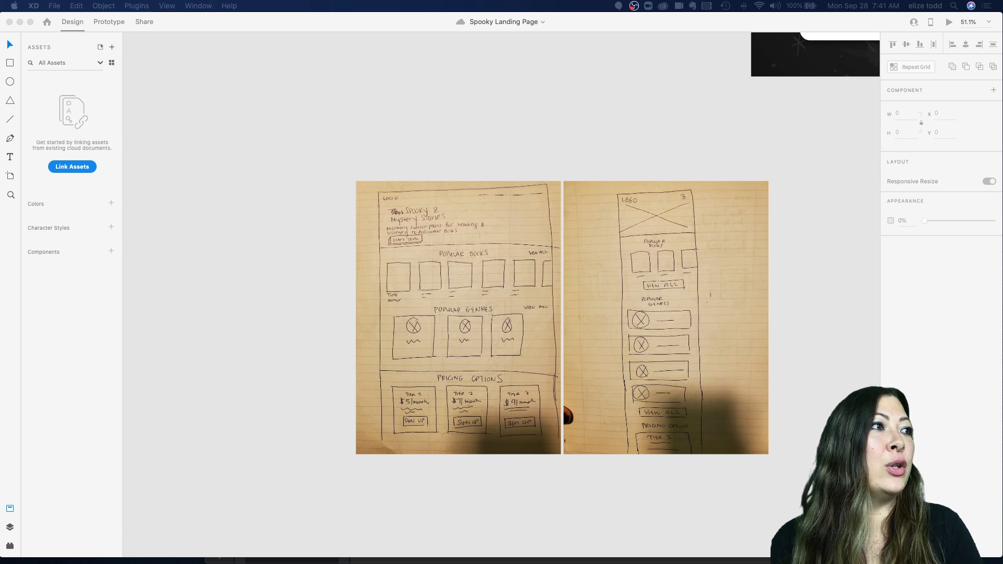
Step: Zoom out to survey all the artboards and images on the canvas
click(535, 176)
scroll(534, 176, down, 4)
scroll(535, 176, right, 3)
scroll(534, 176, up, 2)
scroll(531, 176, down, 2)
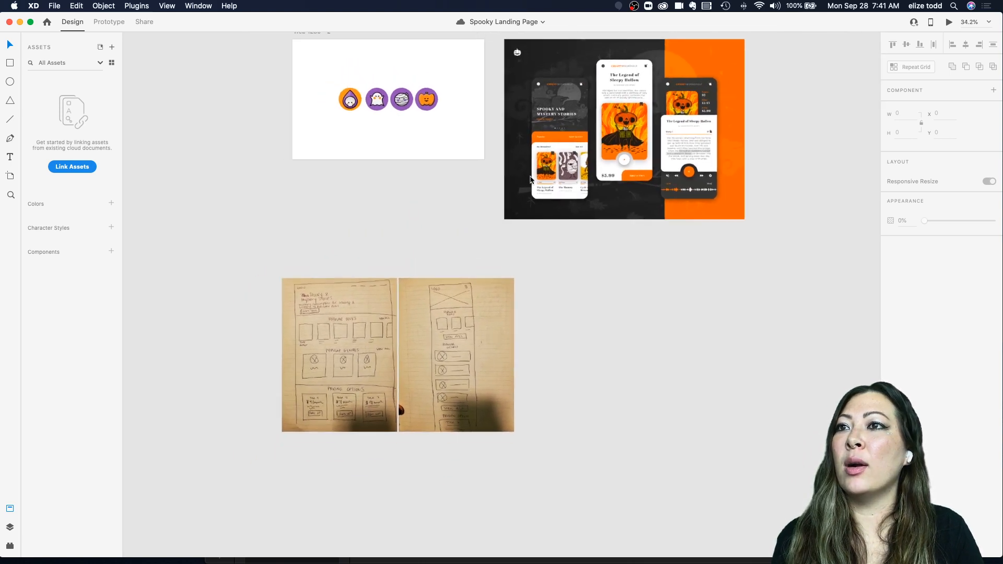
scroll(530, 179, down, 2)
scroll(531, 179, right, 2)
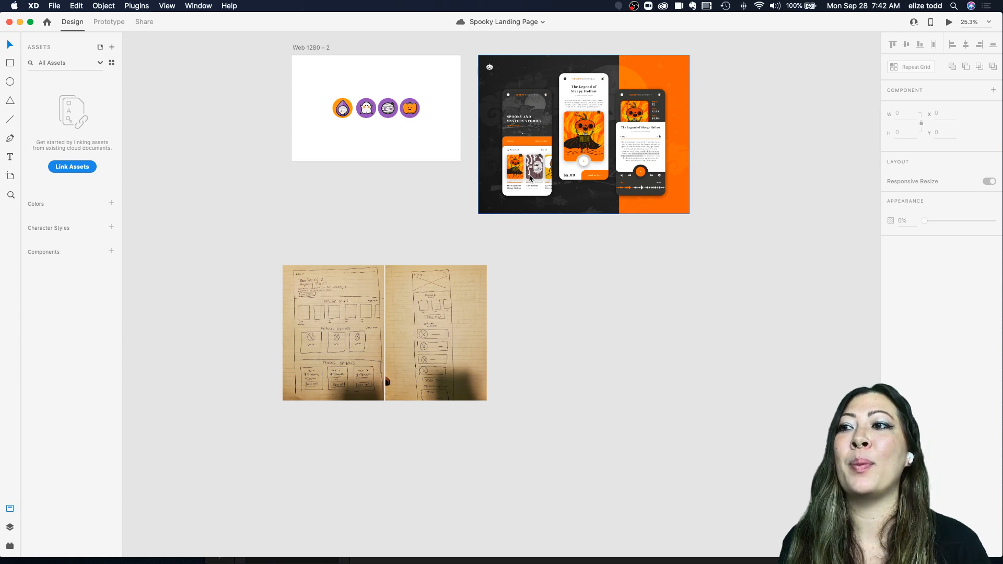
scroll(342, 282, up, 2)
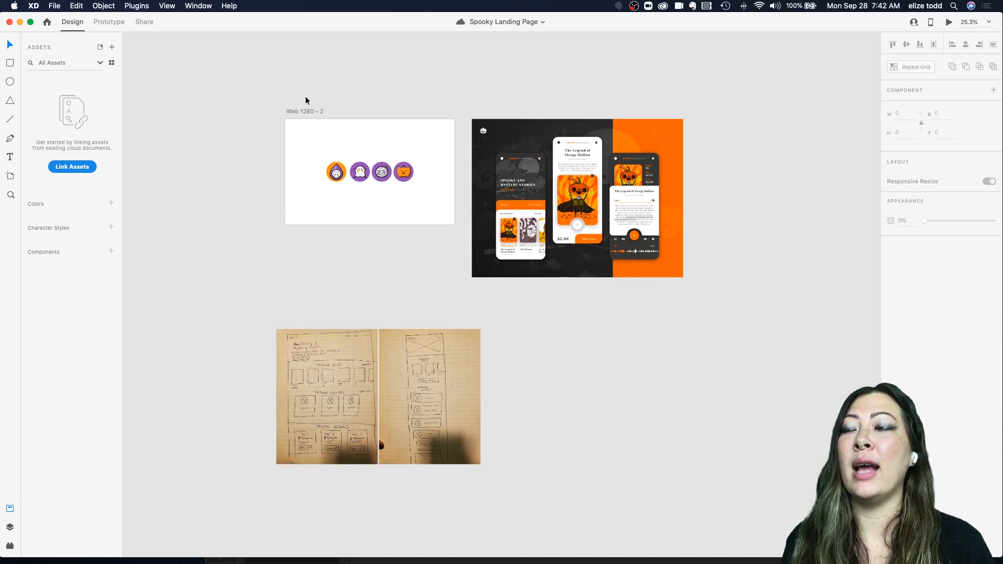
Step: Add a new artboard using the Web 1366 preset size with the Artboard tool
click(299, 111)
scroll(300, 113, down, 3)
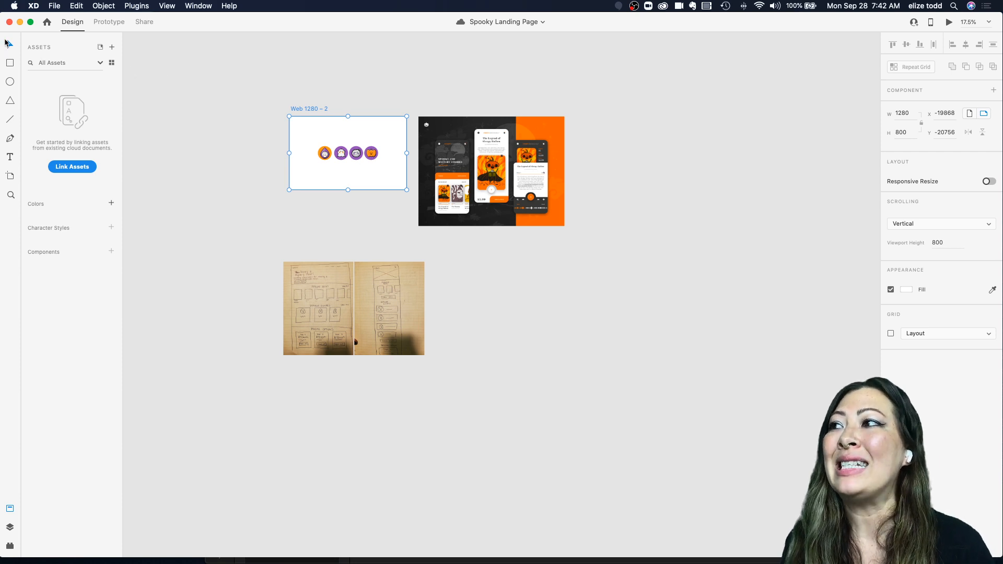
click(11, 177)
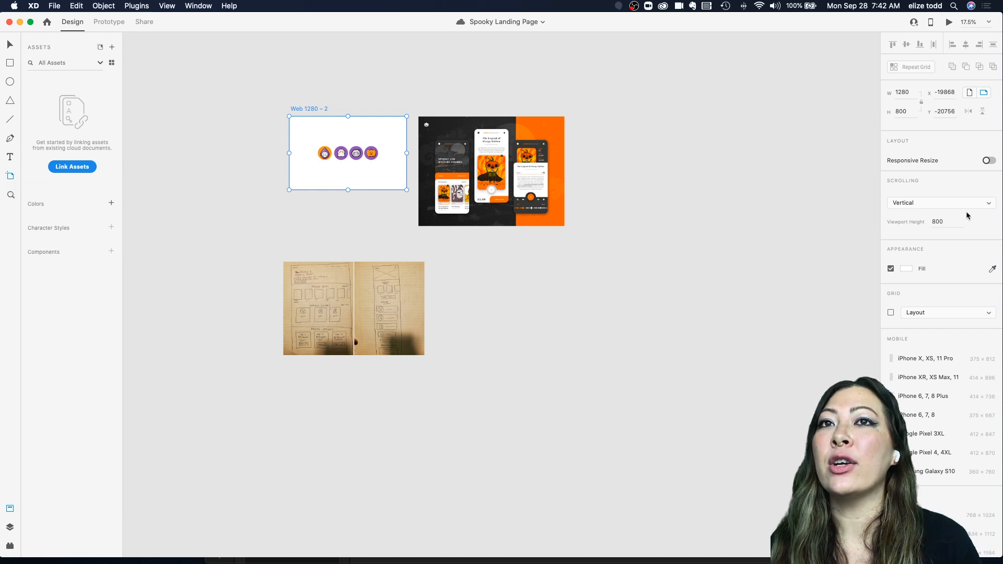
key(v)
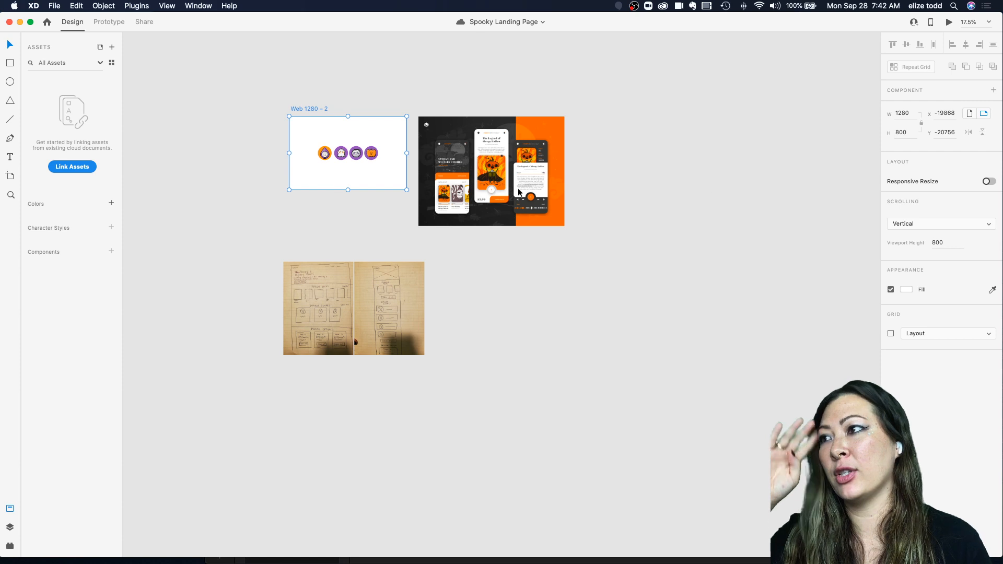
key(a)
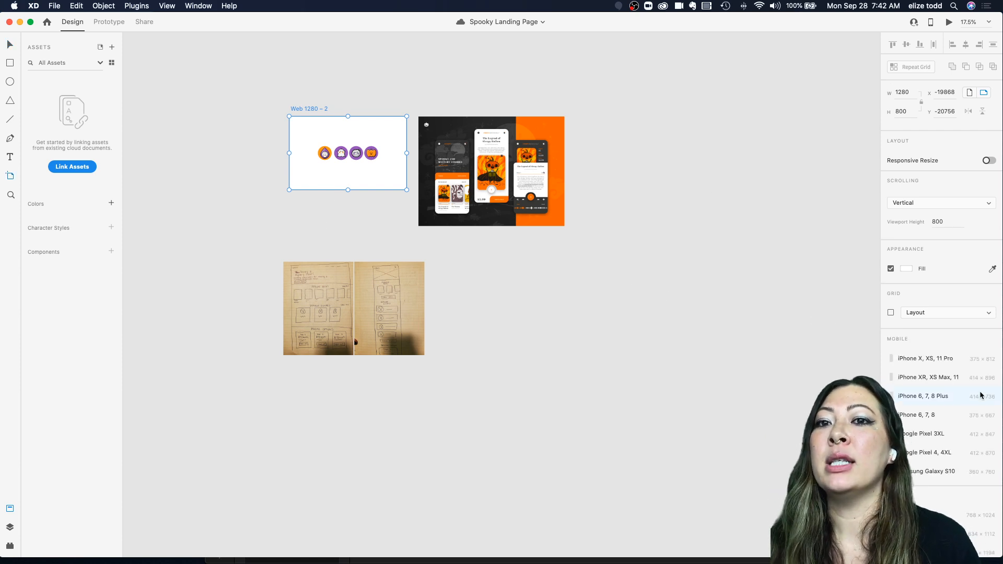
scroll(955, 397, down, 4)
scroll(956, 400, down, 12)
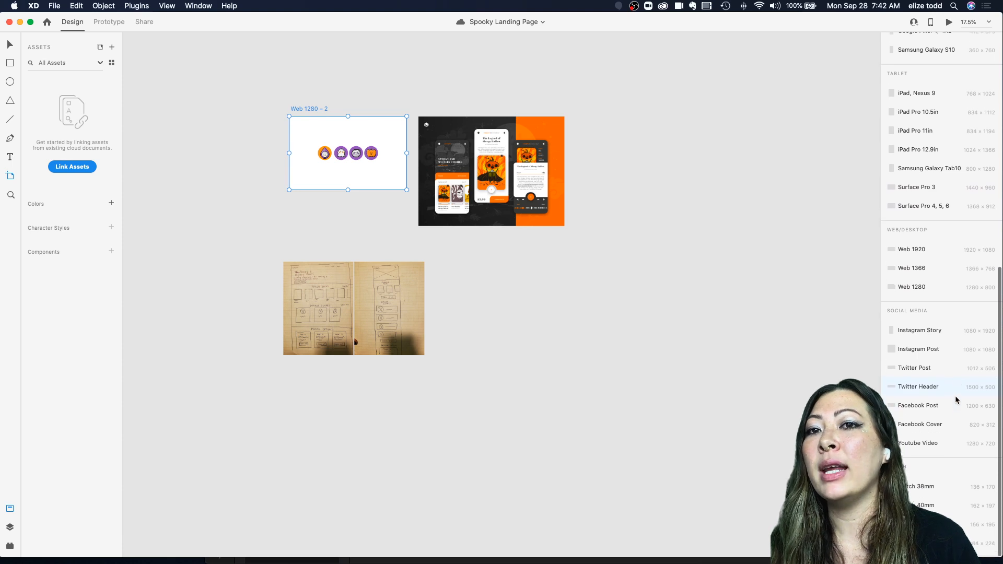
scroll(956, 399, up, 3)
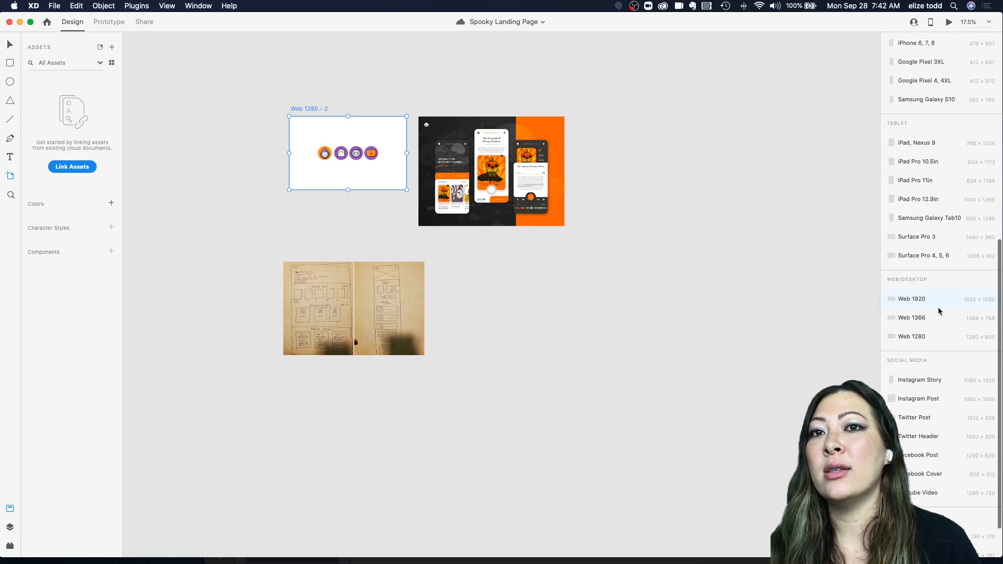
scroll(939, 309, up, 4)
scroll(917, 167, up, 3)
scroll(916, 167, up, 1)
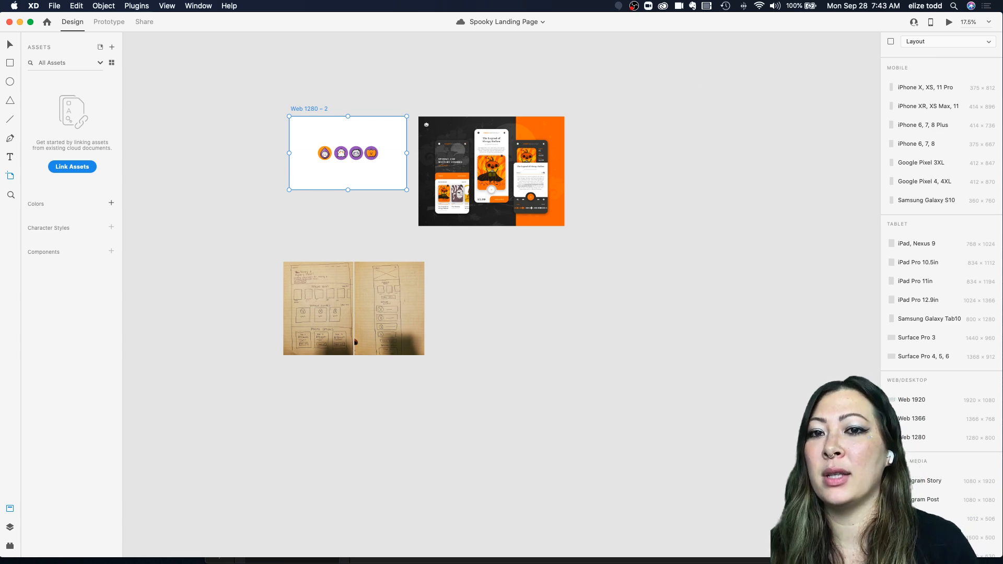
click(911, 418)
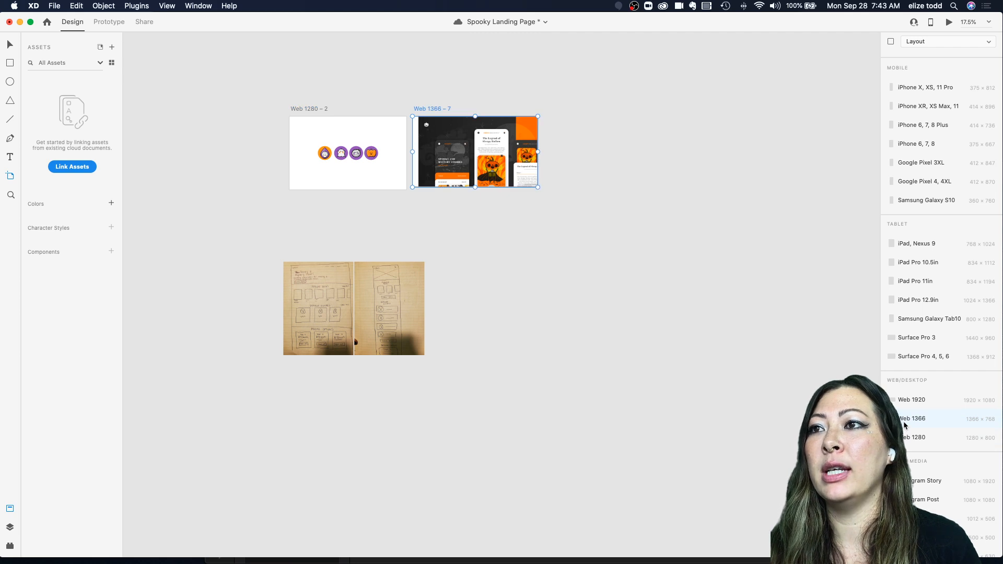
click(514, 236)
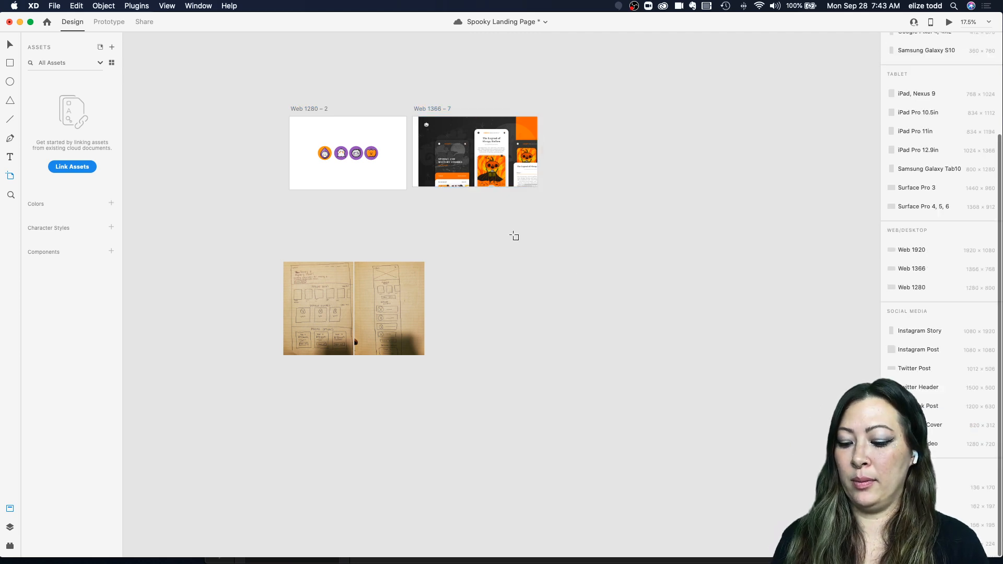
Step: Move the mood board image out from under the new artboard, to the right
key(v)
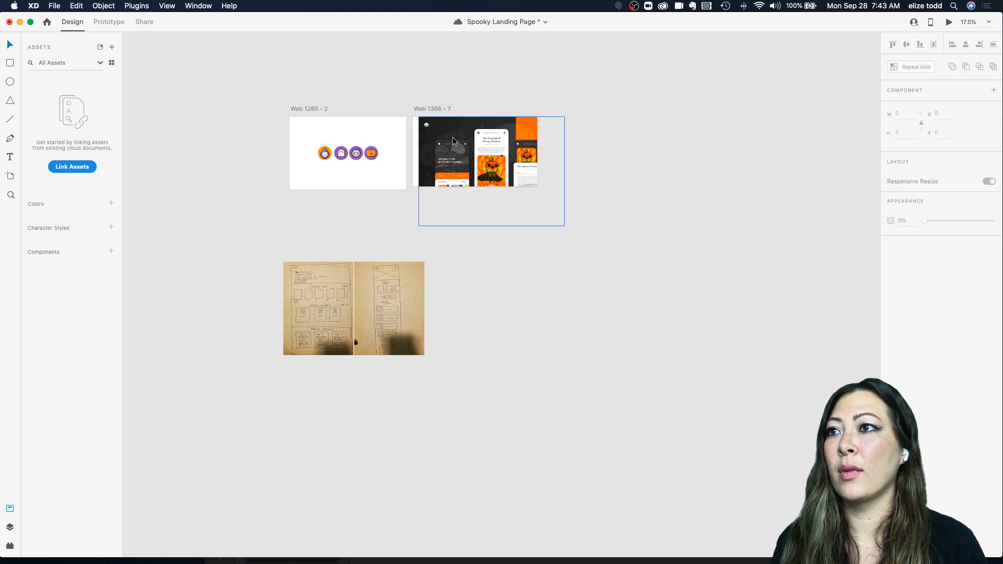
drag(453, 139, 609, 138)
scroll(388, 127, up, 3)
scroll(387, 127, down, 5)
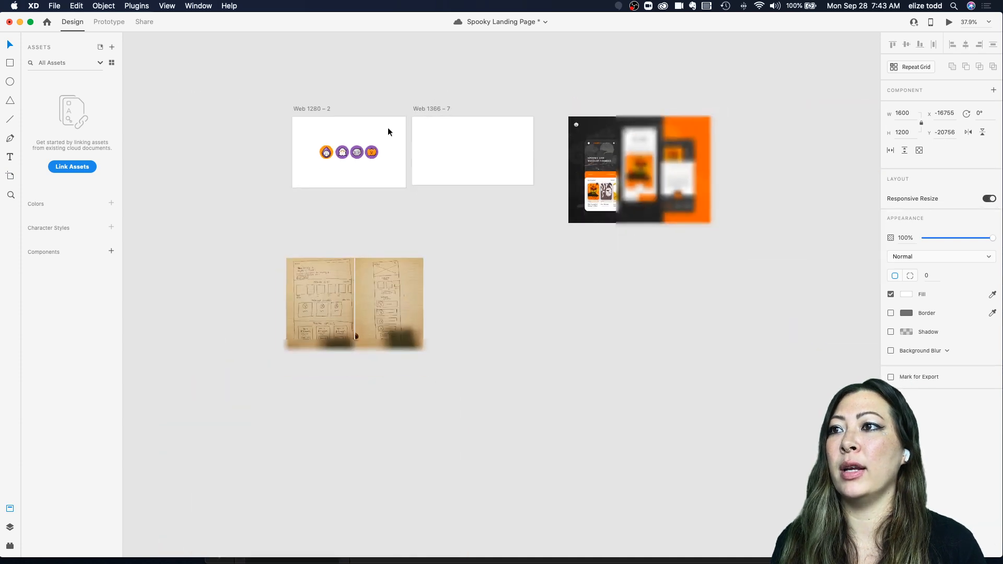
Step: Reposition the Web 1366 – 7 artboard beside the desktop wireframe sketch
click(412, 118)
mouse_move(413, 118)
mouse_down()
mouse_move(444, 242)
mouse_move(374, 390)
mouse_move(325, 409)
mouse_up()
drag(326, 295, 332, 296)
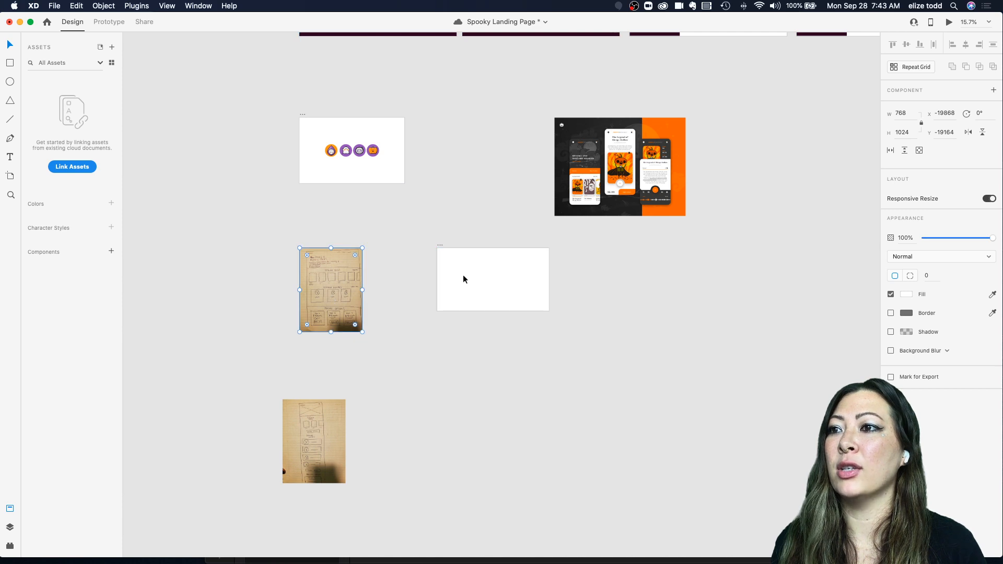
click(440, 248)
drag(440, 248, 372, 245)
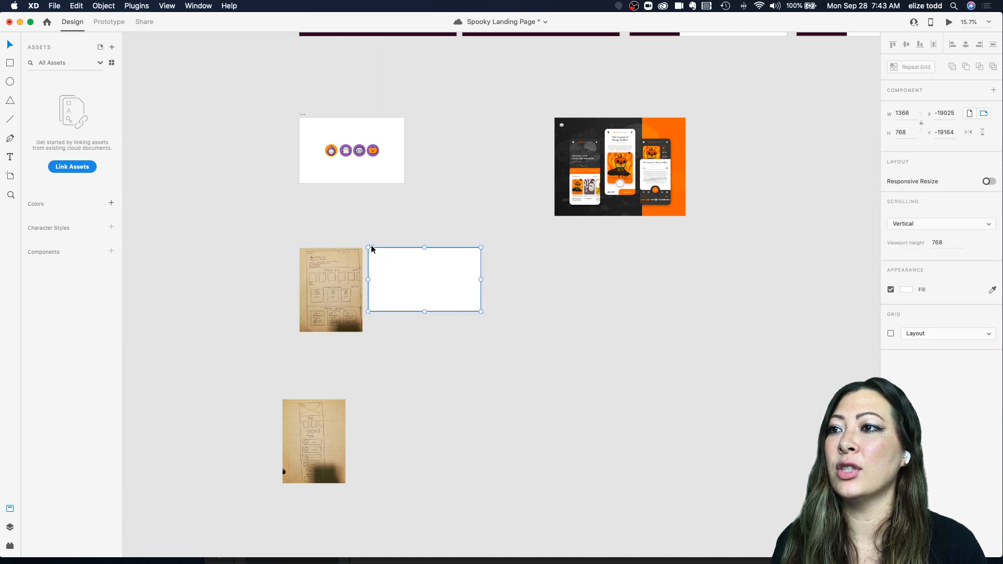
Step: Move the mood board image back next to the icon artboard
scroll(371, 246, up, 5)
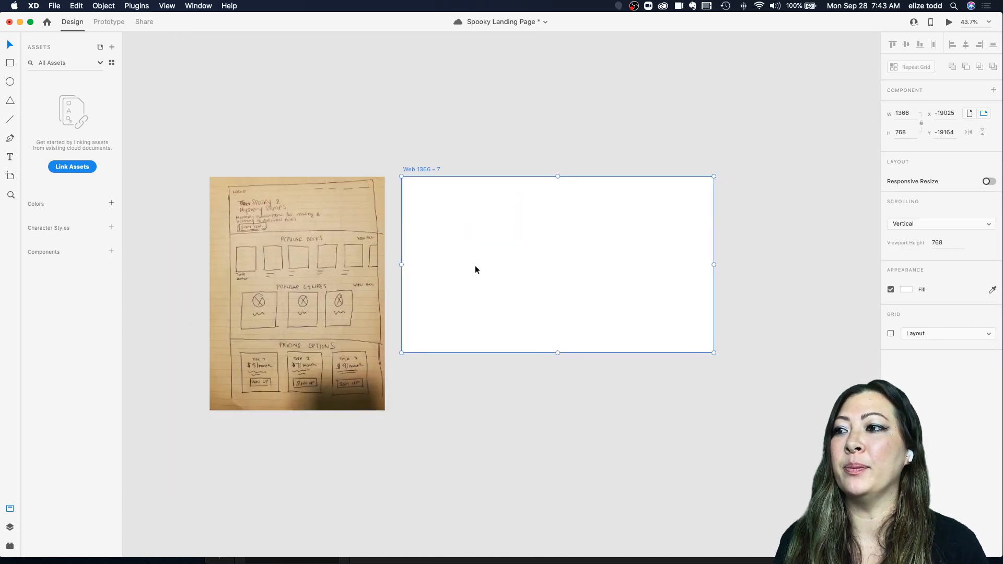
scroll(475, 268, down, 5)
drag(803, 131, 586, 131)
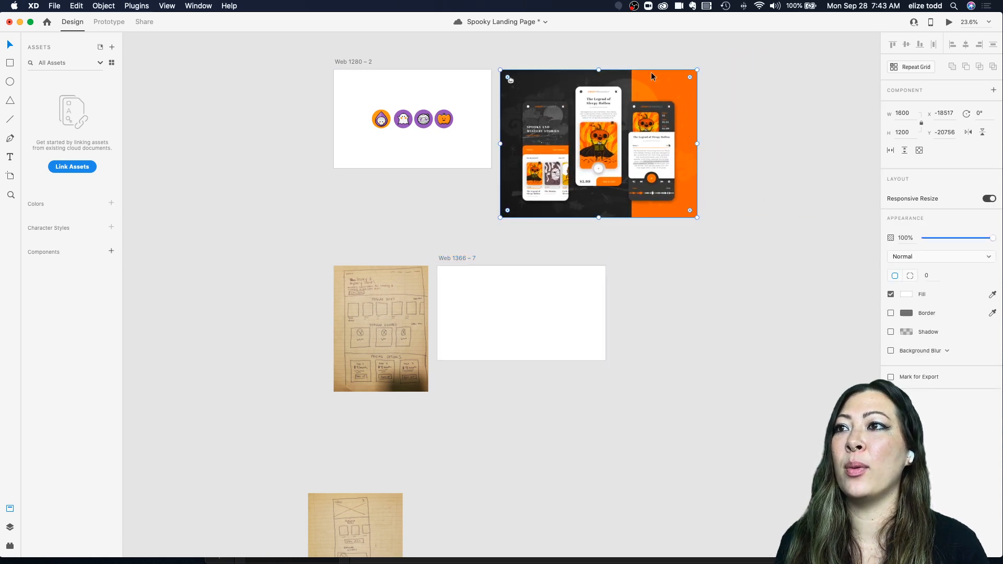
Step: Zoom in to compare the desktop wireframe sketch with the blank artboard
scroll(593, 217, down, 1)
scroll(448, 231, down, 3)
scroll(446, 235, up, 10)
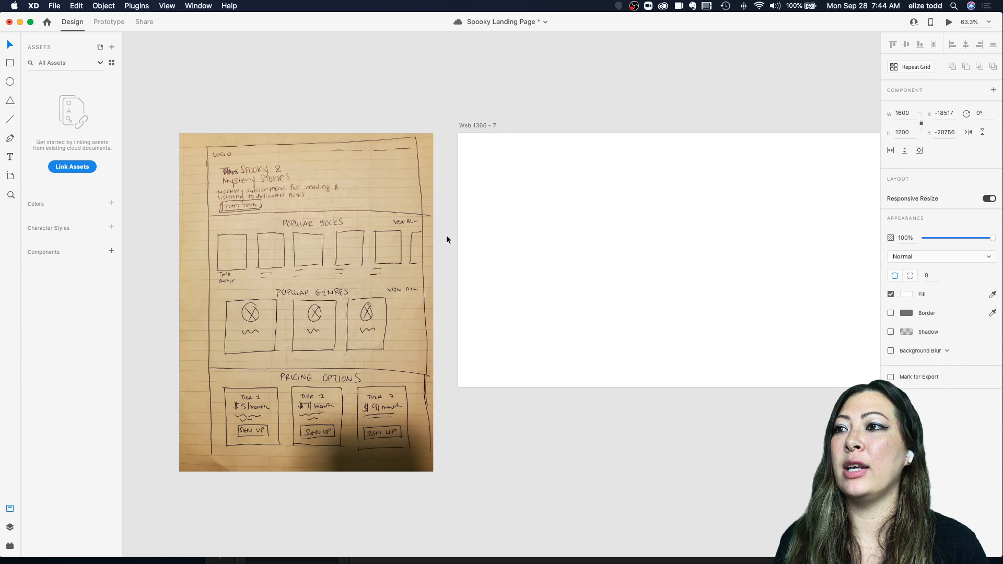
scroll(327, 222, down, 5)
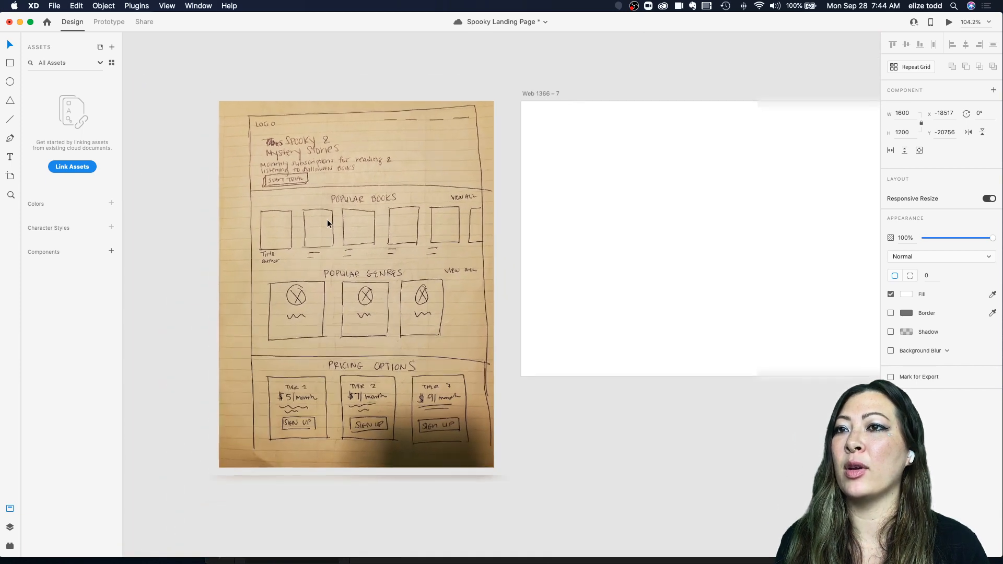
scroll(327, 221, down, 2)
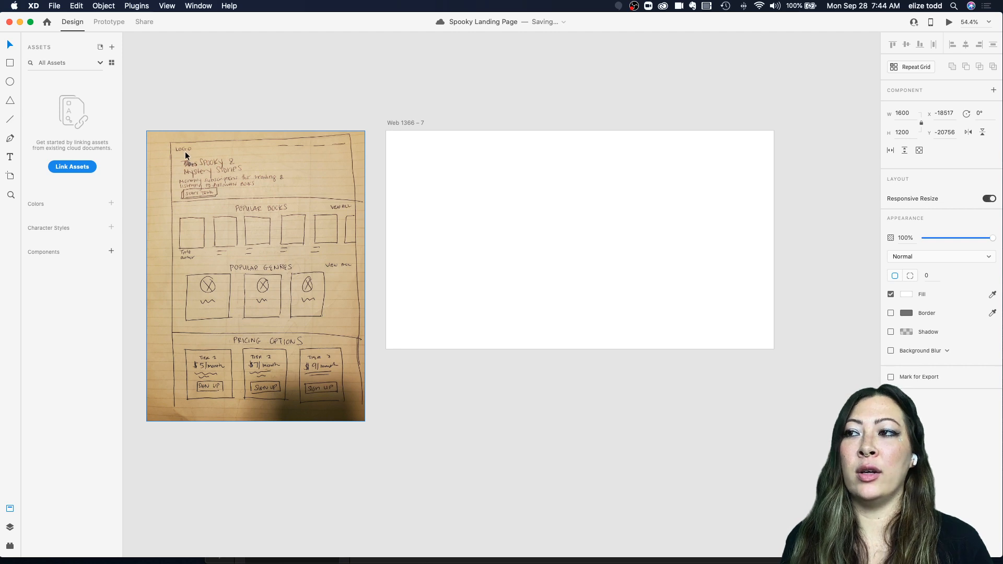
Step: Zoom across the mood board image and back to the blank Web 1366 – 7 artboard
scroll(185, 152, up, 10)
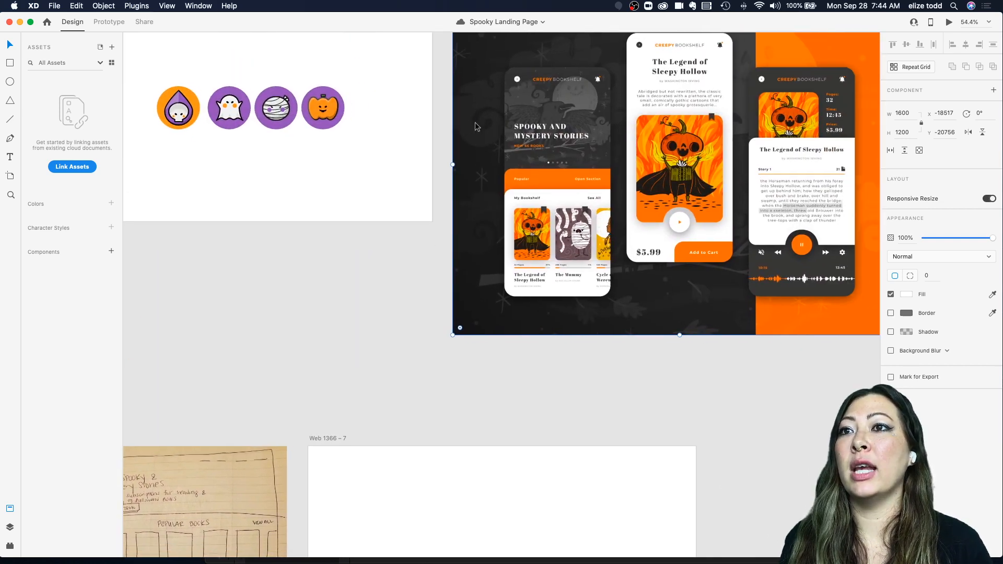
scroll(474, 126, right, 1)
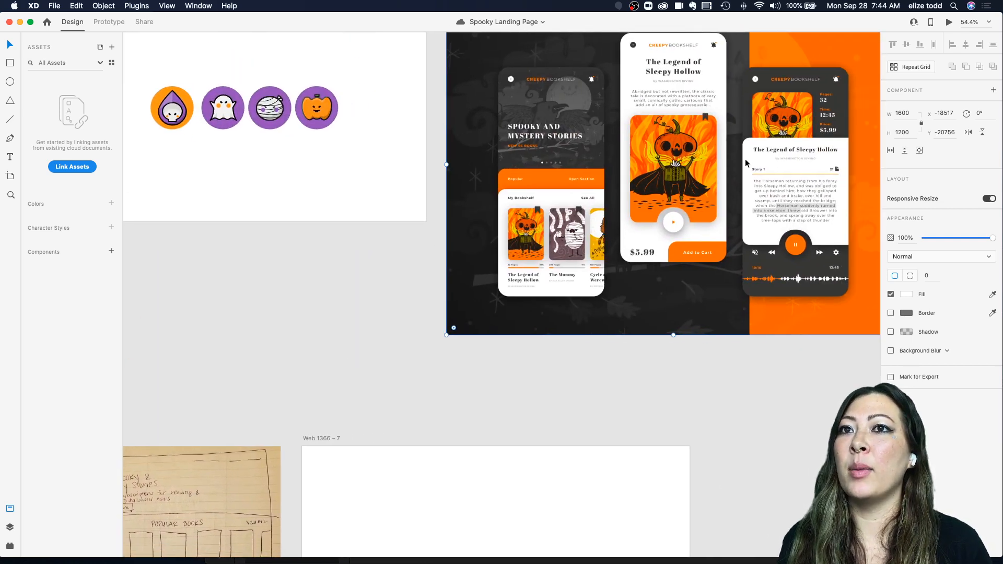
scroll(745, 159, down, 3)
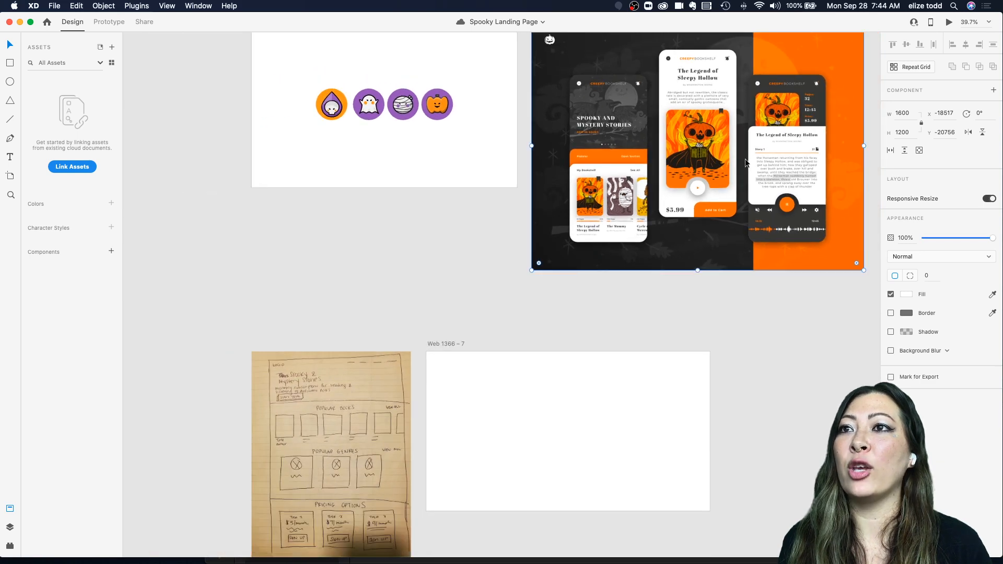
scroll(600, 115, up, 4)
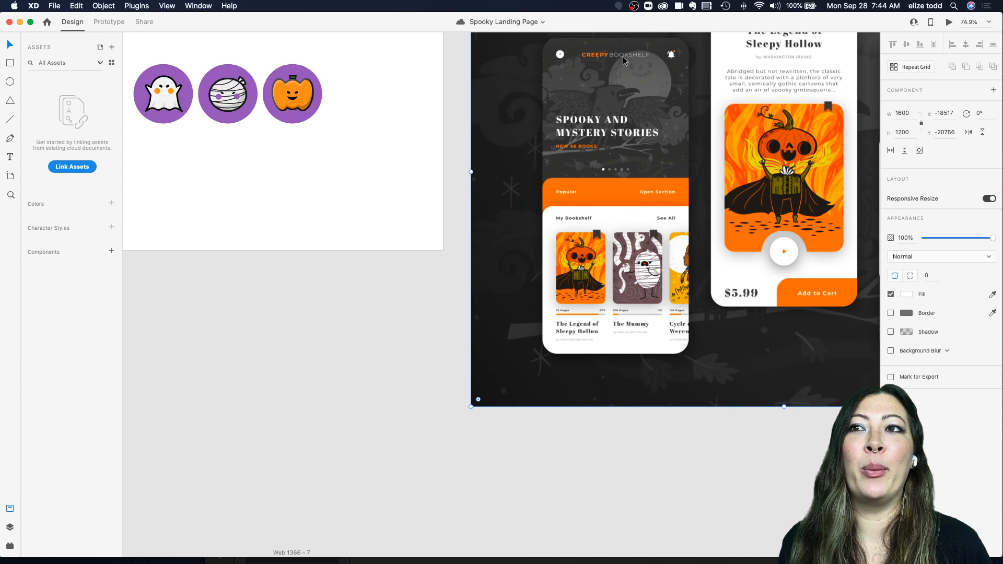
scroll(627, 232, down, 5)
scroll(625, 229, down, 3)
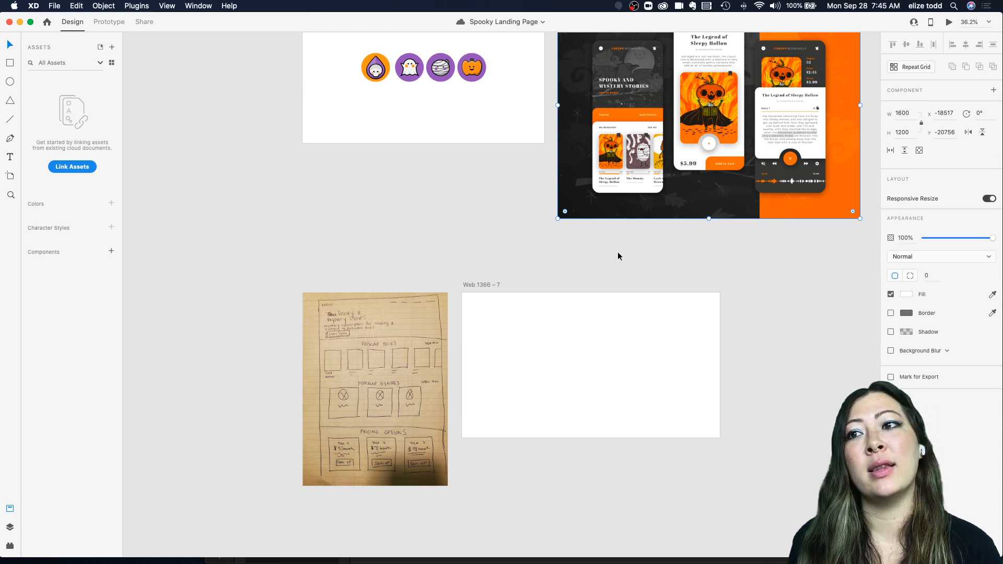
scroll(618, 255, down, 3)
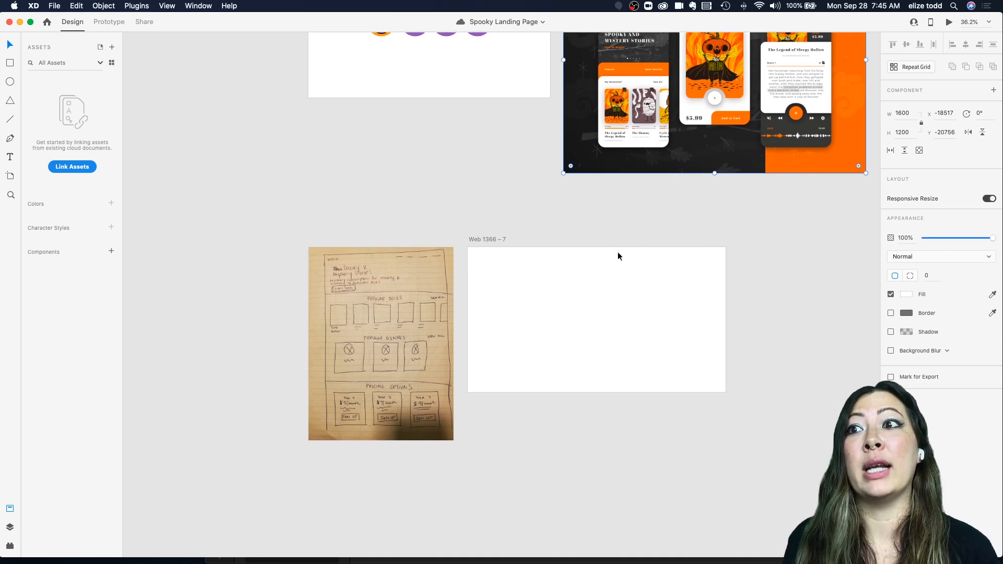
click(536, 218)
scroll(483, 237, right, 2)
scroll(483, 241, up, 3)
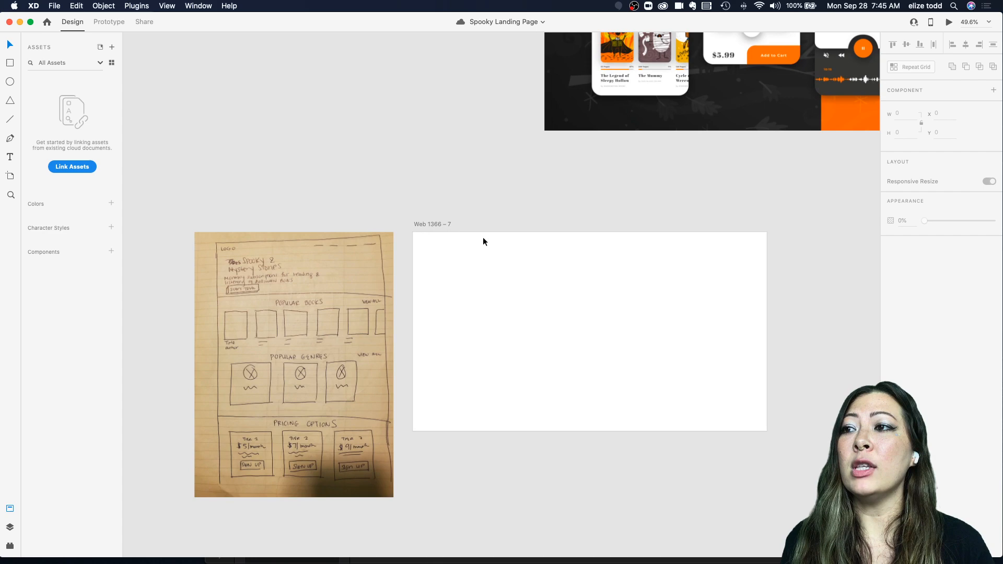
scroll(428, 282, up, 10)
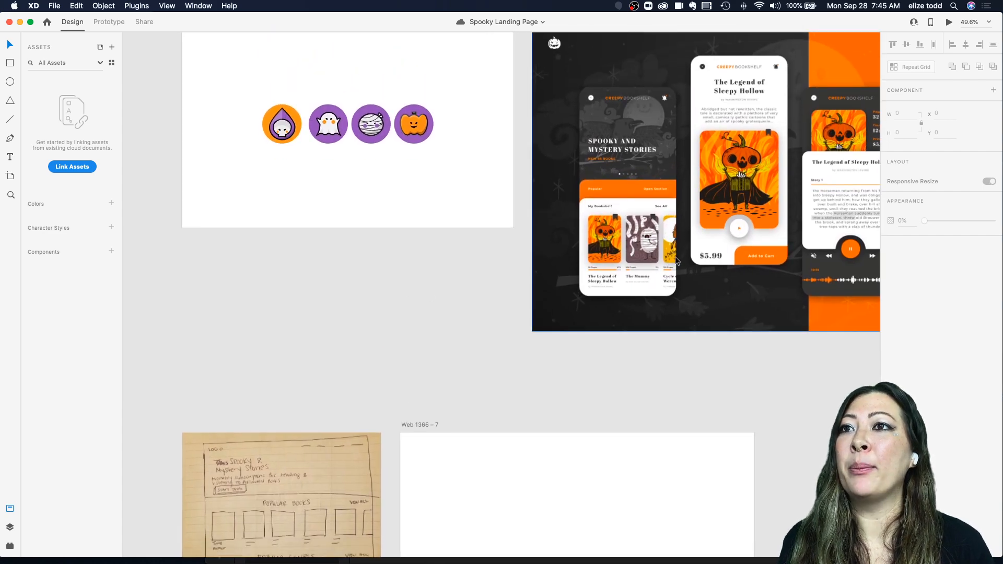
scroll(674, 256, down, 7)
scroll(675, 256, up, 4)
scroll(674, 256, down, 5)
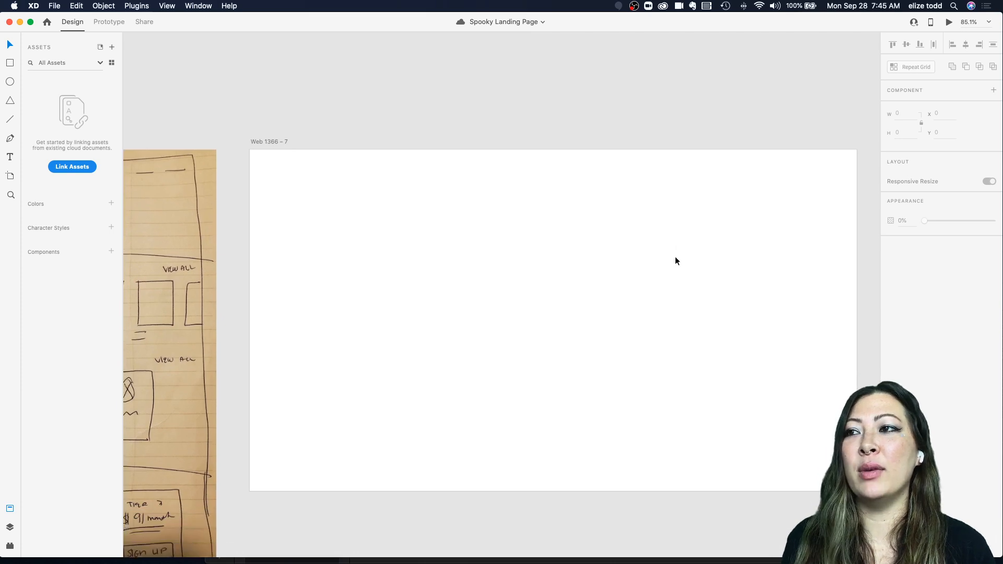
Step: Examine the Creepy Bookshelf mockup header and the wireframe sketch at different zoom levels beside the blank artboard
scroll(611, 250, up, 3)
scroll(611, 249, up, 8)
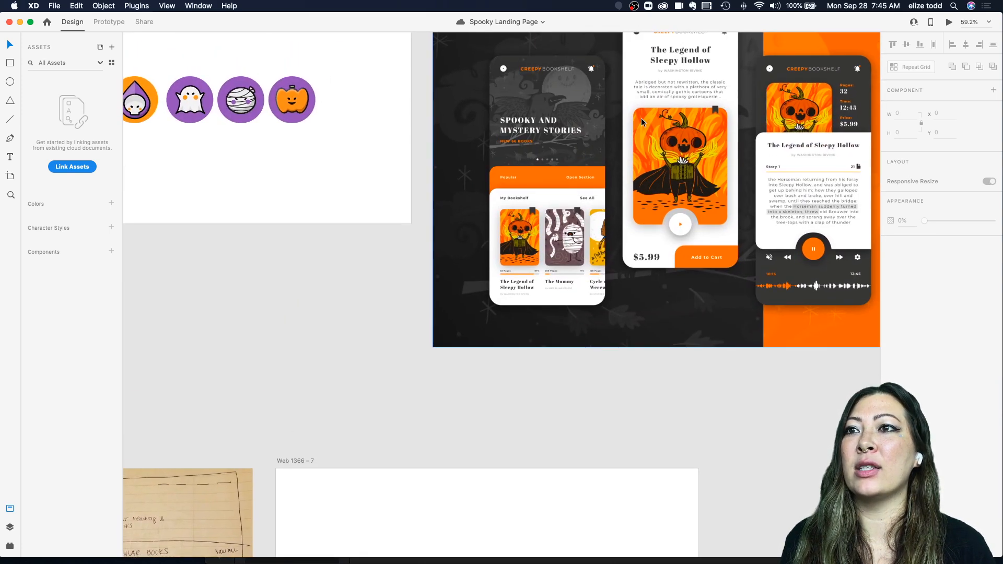
scroll(641, 118, down, 3)
scroll(641, 118, down, 3)
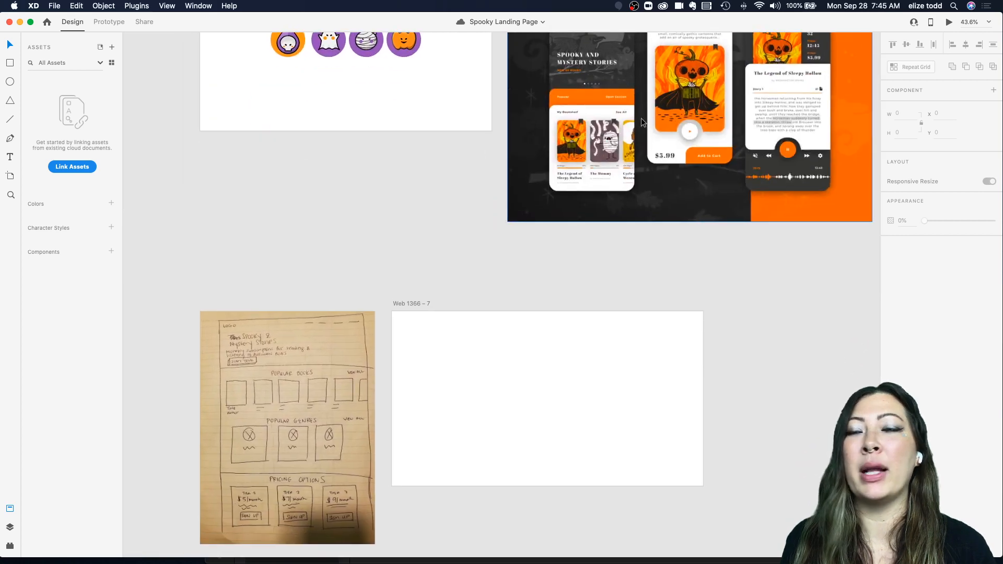
scroll(640, 118, up, 3)
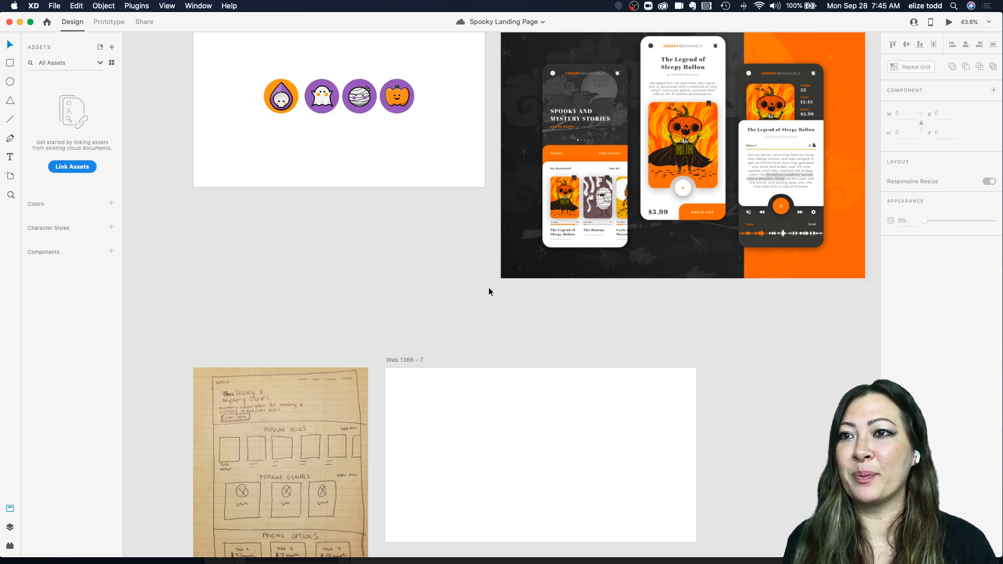
scroll(488, 288, down, 3)
scroll(407, 340, up, 3)
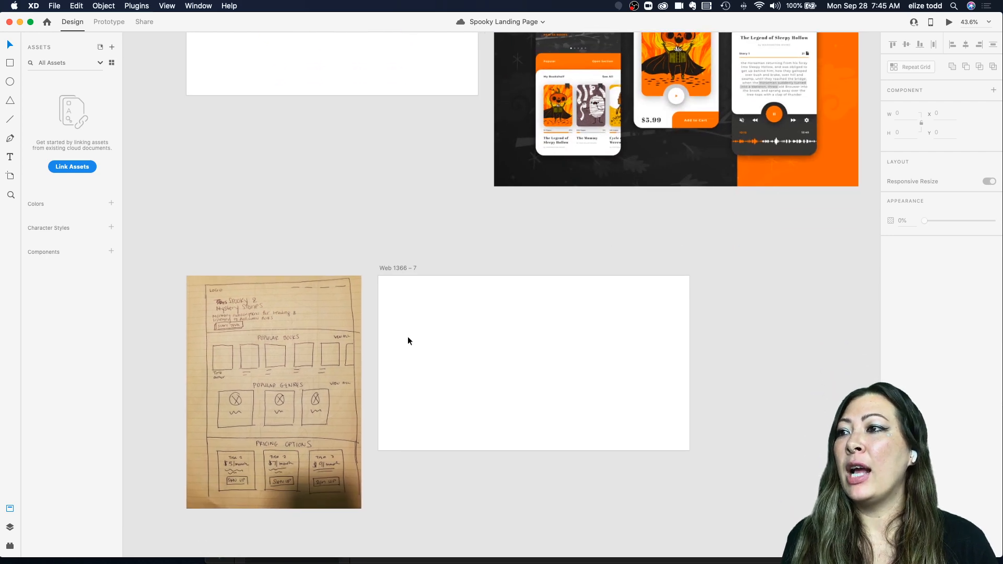
scroll(408, 340, up, 4)
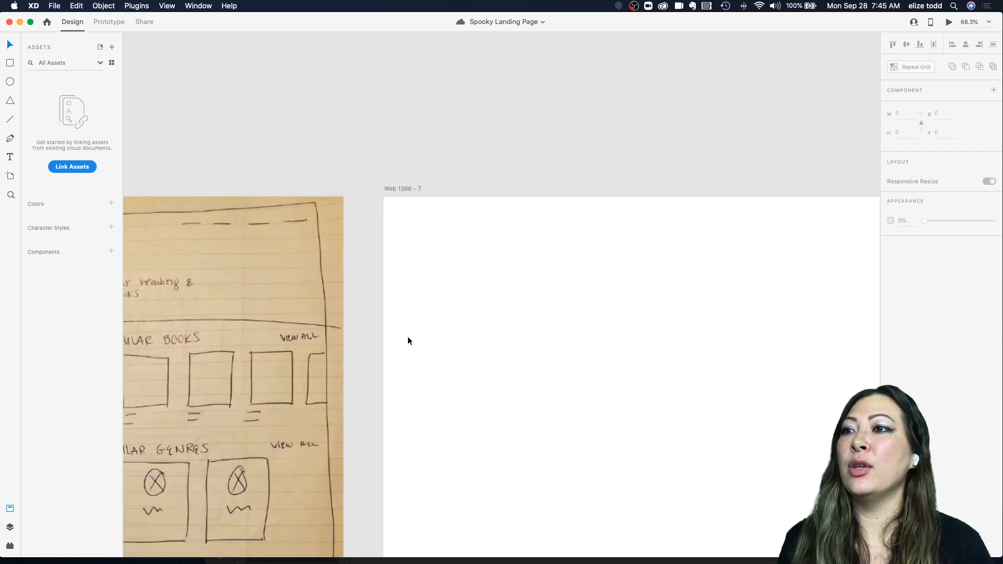
scroll(407, 341, down, 3)
scroll(407, 340, up, 5)
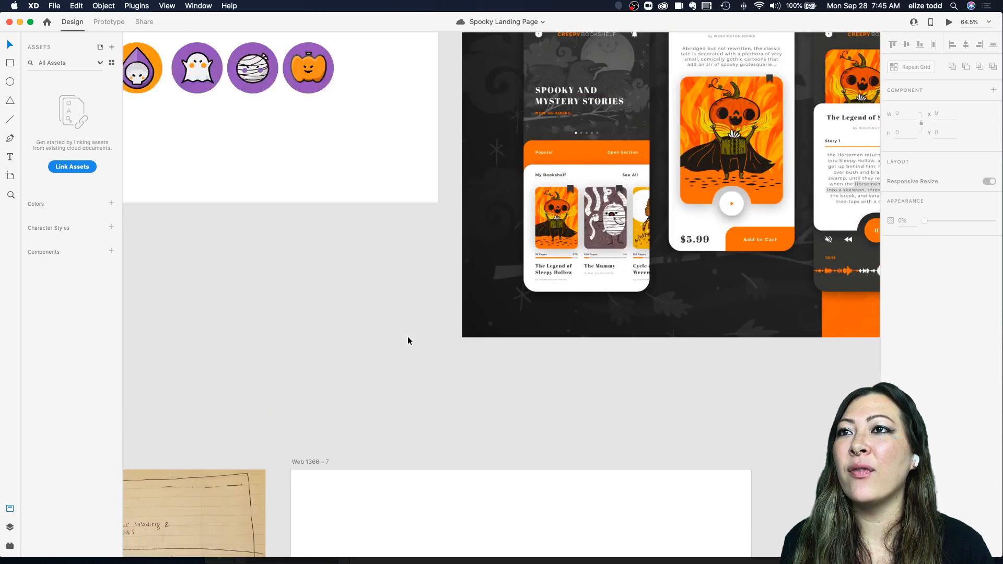
scroll(497, 283, up, 6)
scroll(581, 114, down, 6)
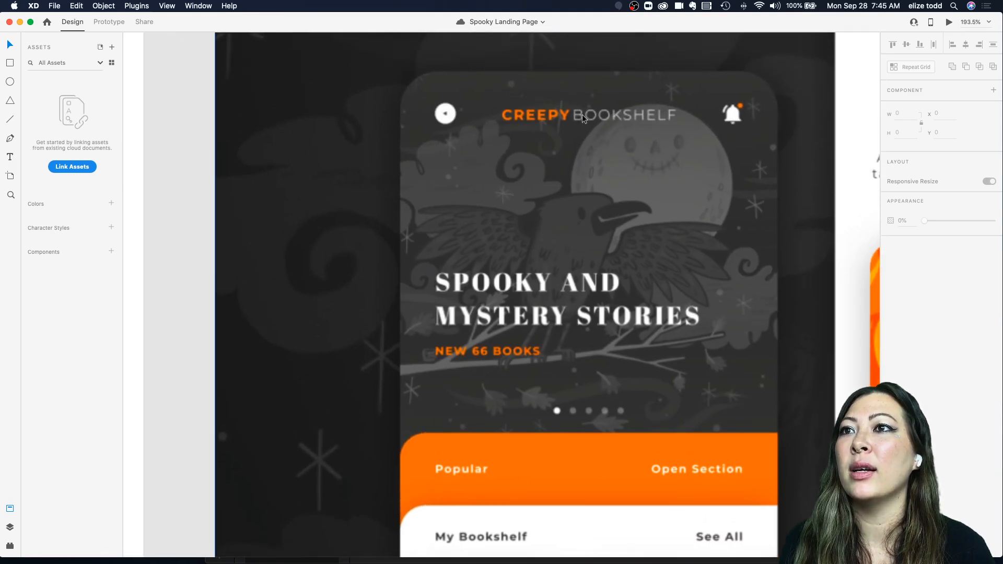
scroll(583, 118, down, 3)
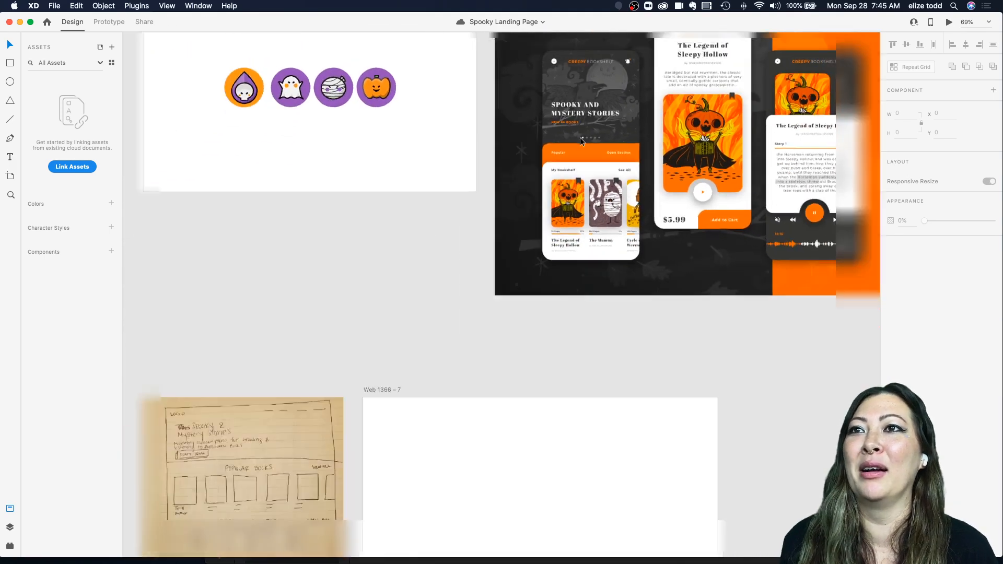
scroll(564, 219, down, 5)
scroll(546, 304, up, 4)
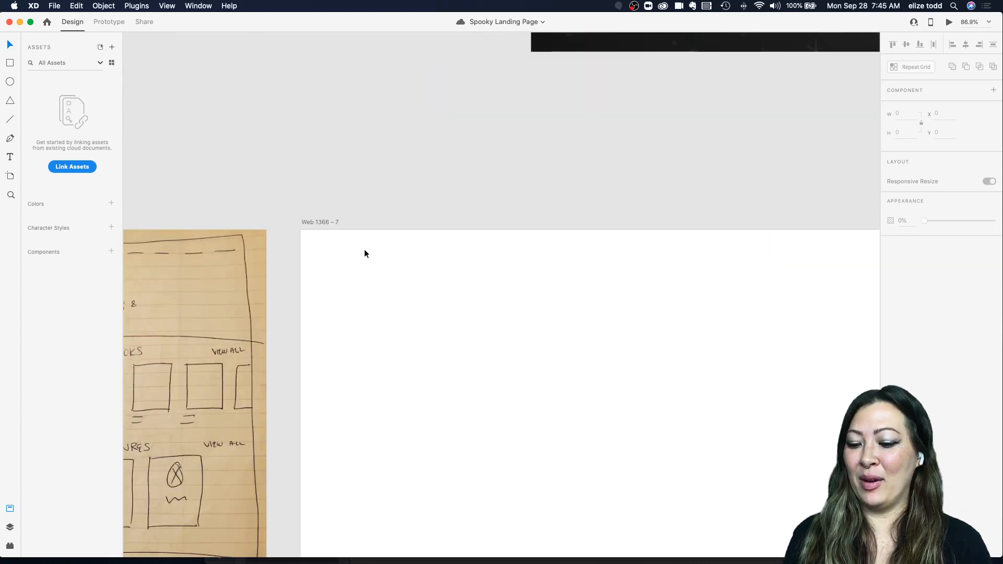
Step: Add a text heading reading Creepy Bookshelf near the top-left of the Web 1366 – 7 artboard
click(320, 223)
key(t)
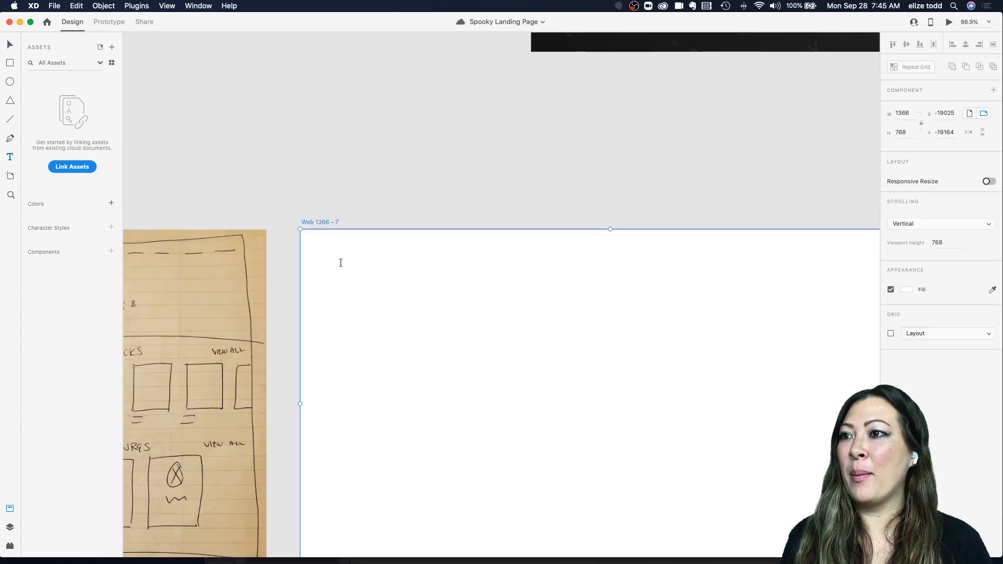
click(341, 264)
text(C)
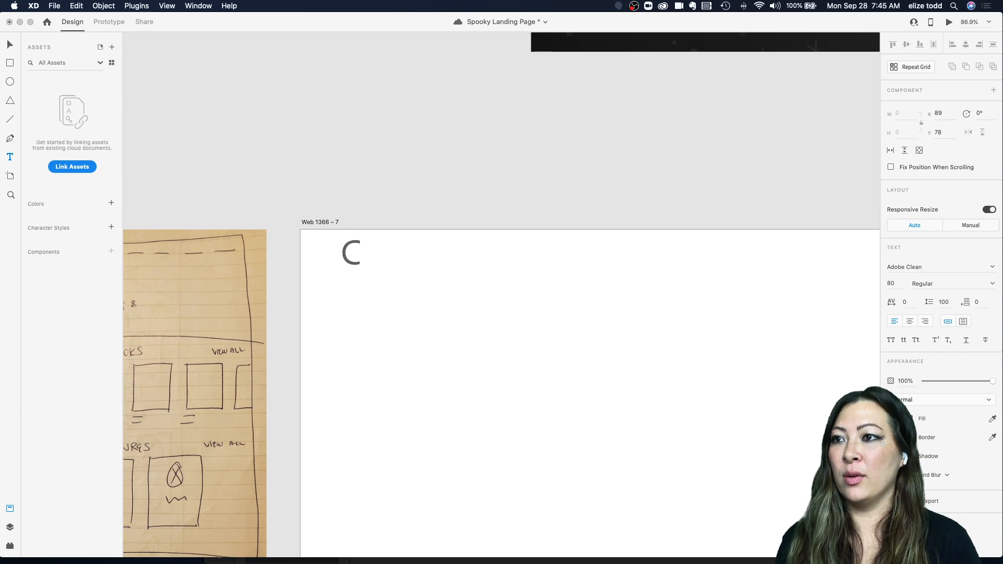
text(reepy)
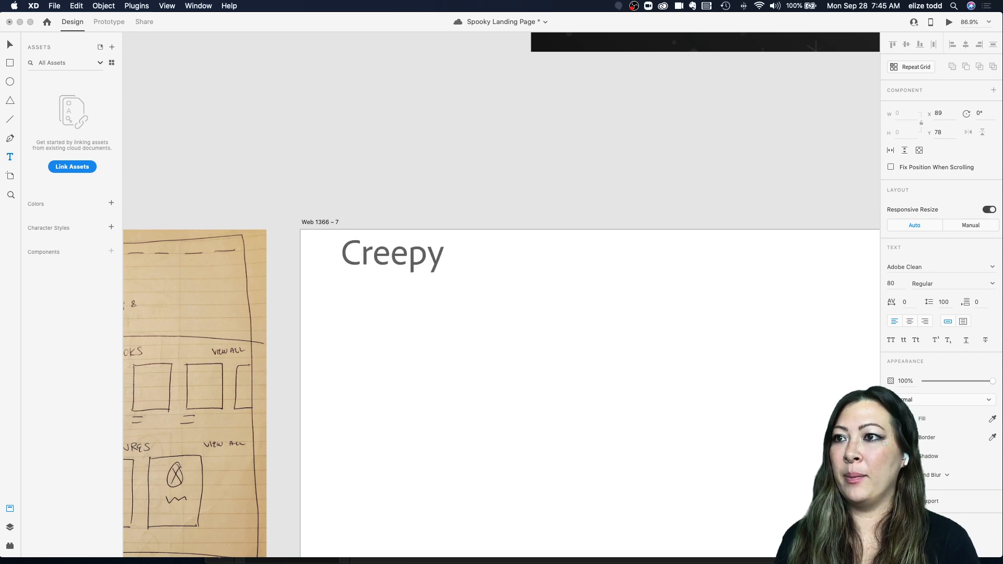
text( Bookshe)
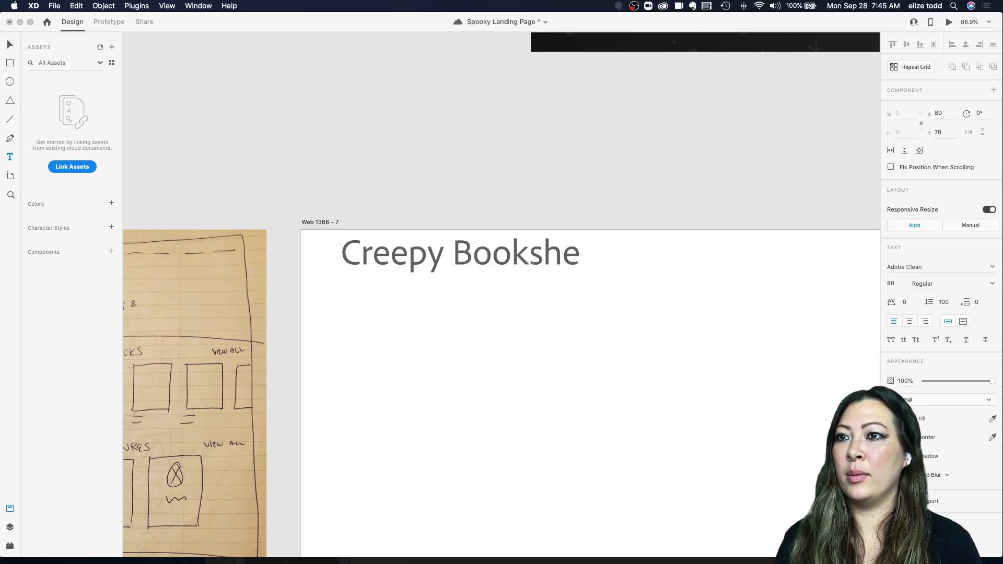
text(t)
key(BackSpace)
text(lf)
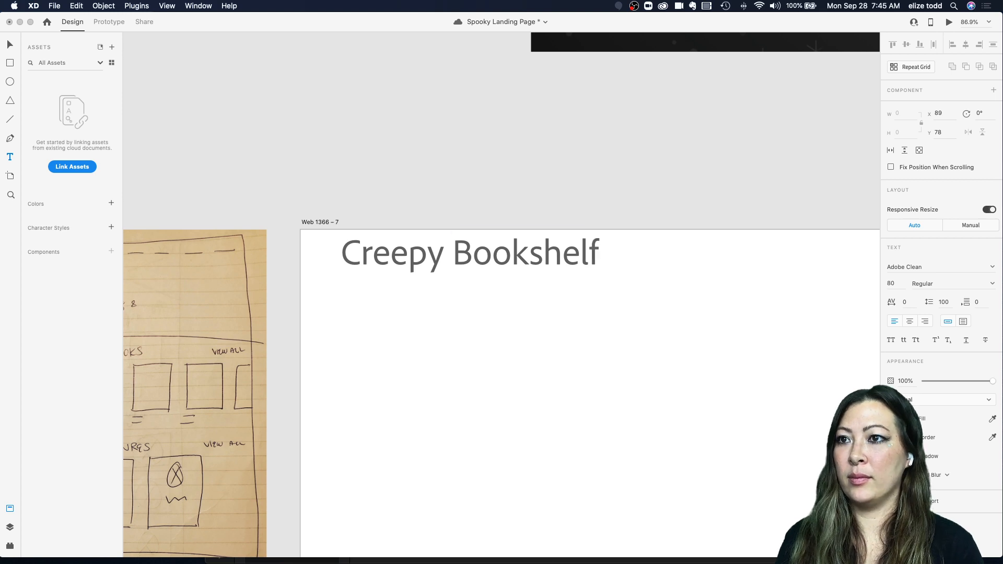
key(Escape)
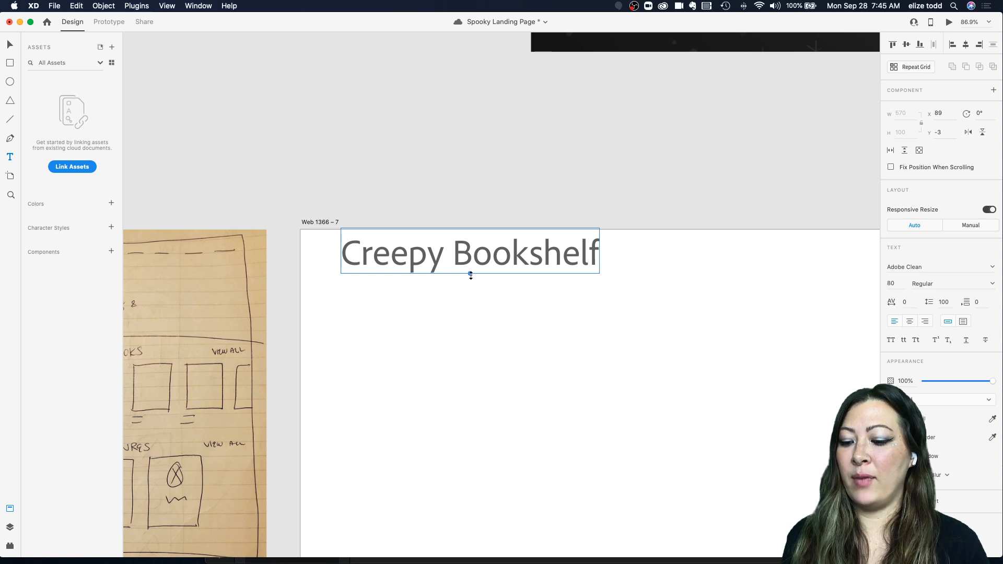
Step: Scale the Creepy Bookshelf heading down to about 29 pt and move it into the artboard's top-left corner
drag(470, 273, 470, 251)
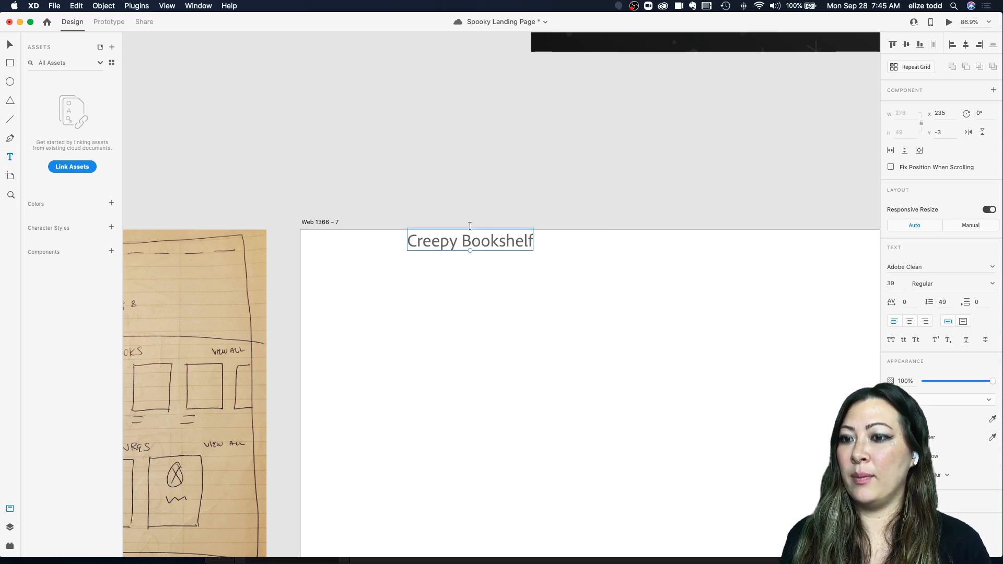
key(Escape)
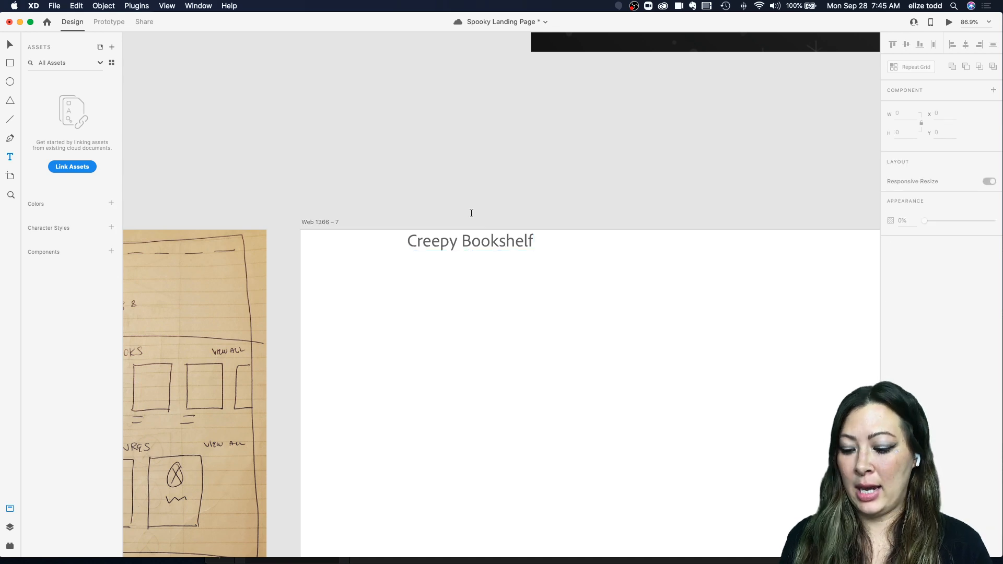
key(v)
drag(460, 241, 369, 250)
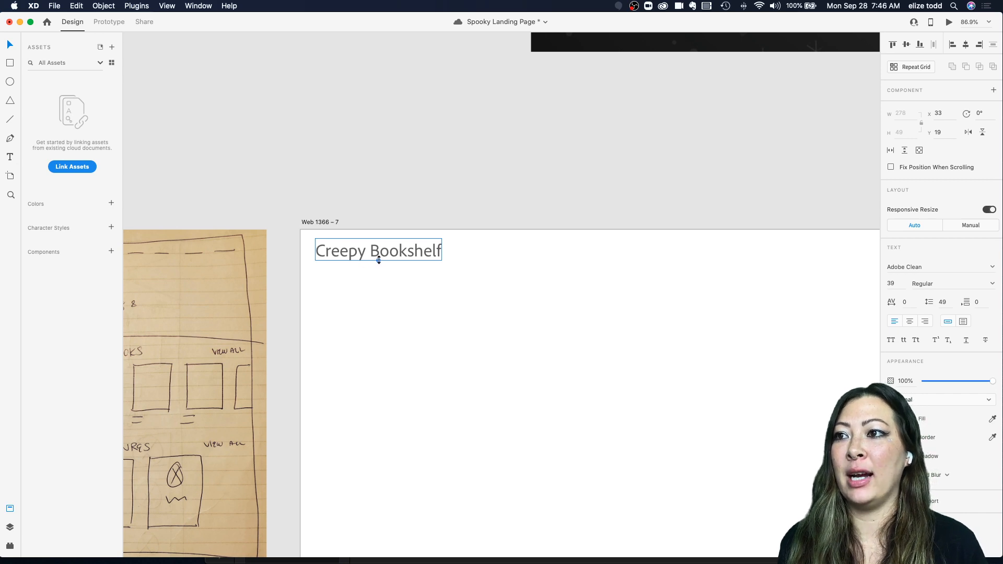
drag(379, 260, 384, 246)
scroll(384, 247, right, 2)
scroll(384, 247, down, 3)
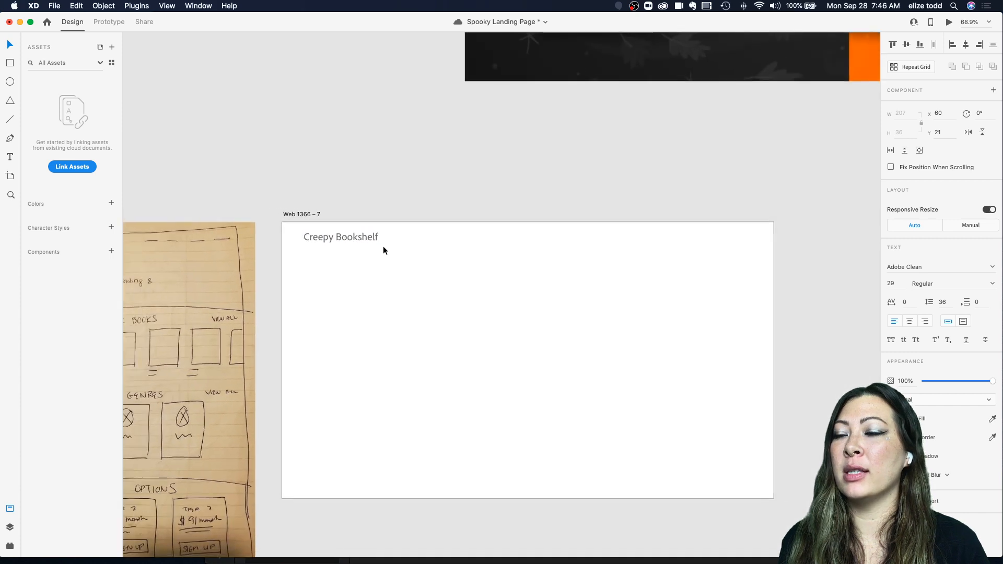
Step: Change the heading font to Futura Medium and apply the all-uppercase text style
click(991, 267)
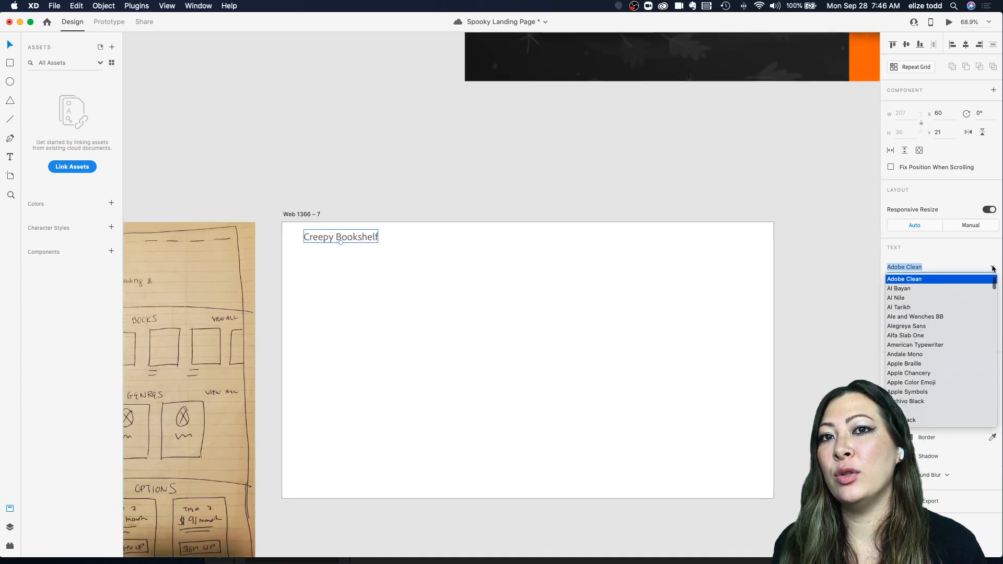
scroll(922, 371, down, 2)
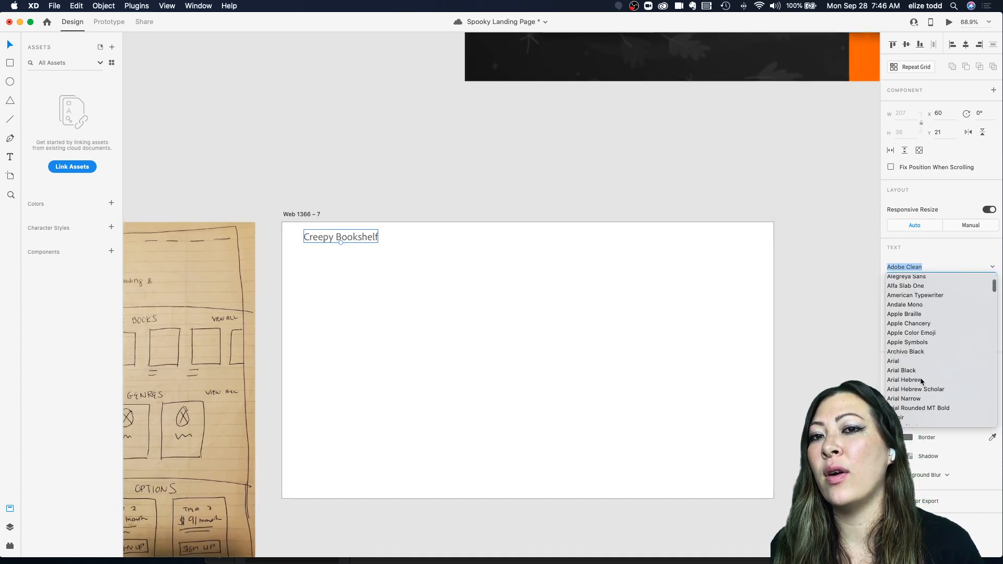
scroll(921, 381, down, 10)
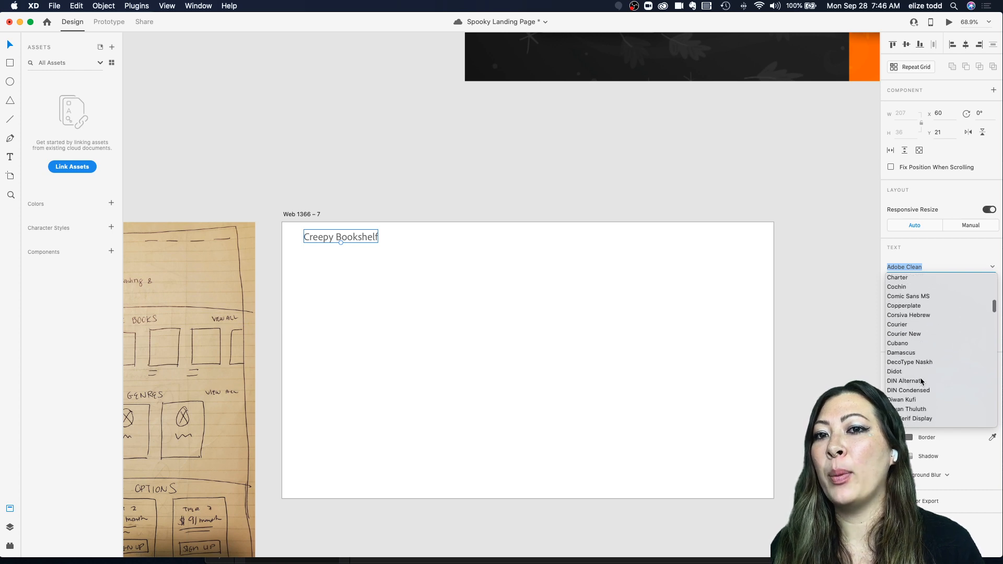
scroll(921, 382, down, 10)
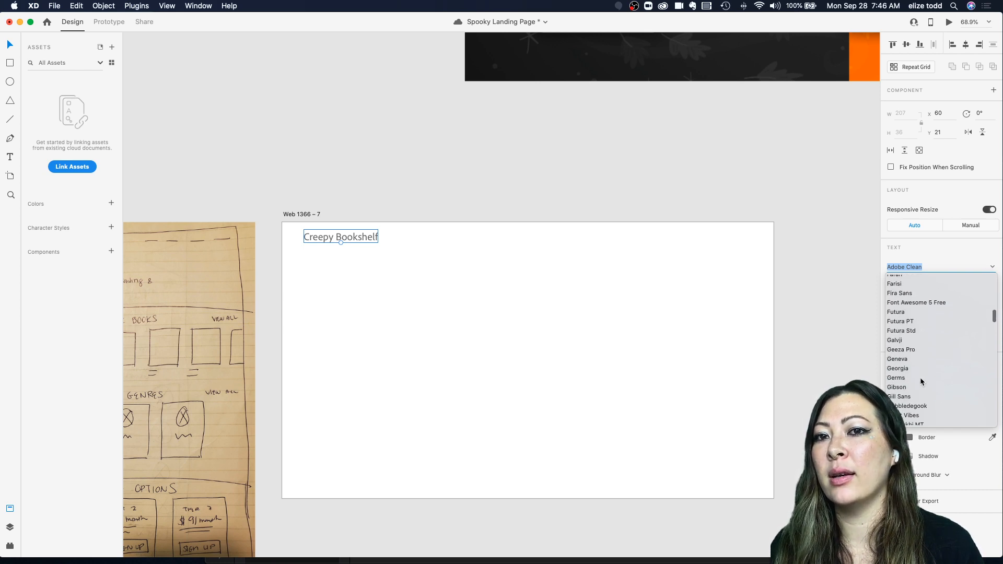
click(902, 311)
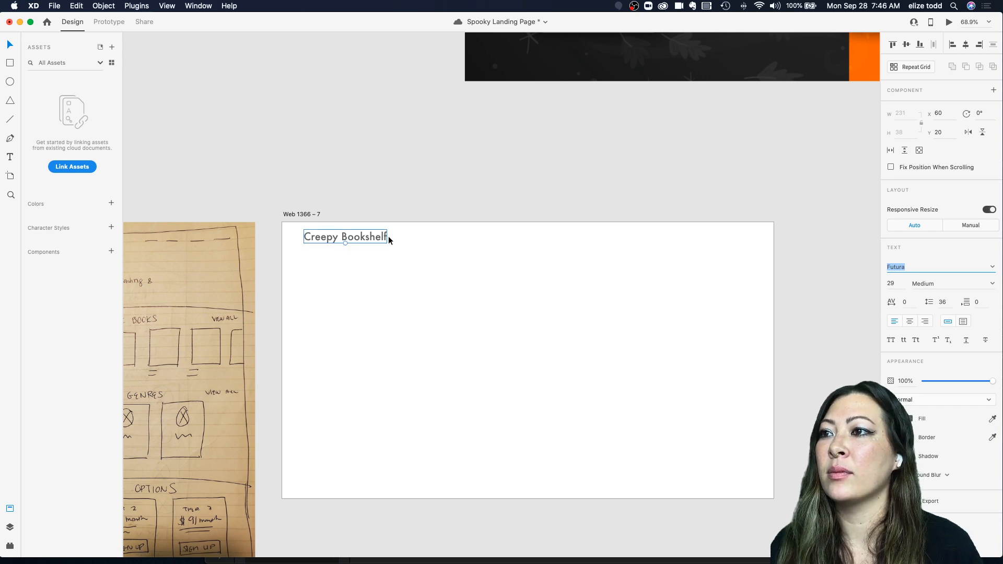
click(890, 340)
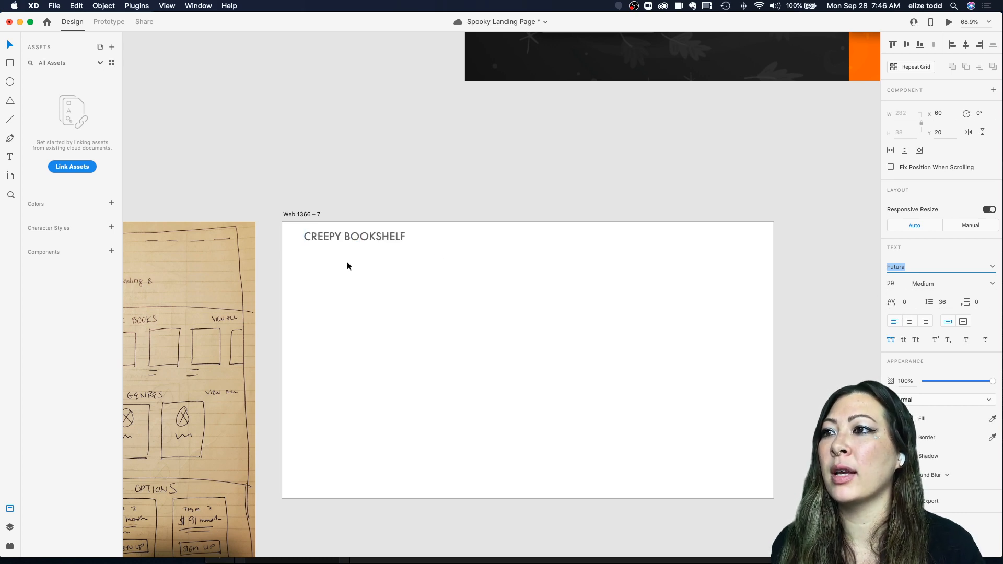
Step: Scale the CREEPY BOOKSHELF heading down to about 21 pt to match the mockup's logo proportions
scroll(398, 235, up, 8)
scroll(398, 234, down, 1)
scroll(558, 261, up, 5)
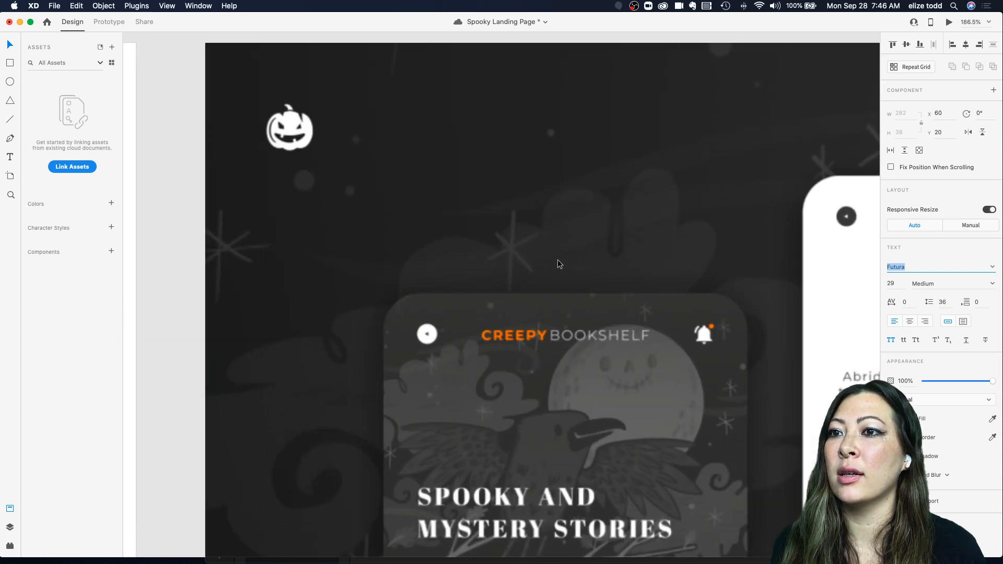
scroll(619, 334, down, 6)
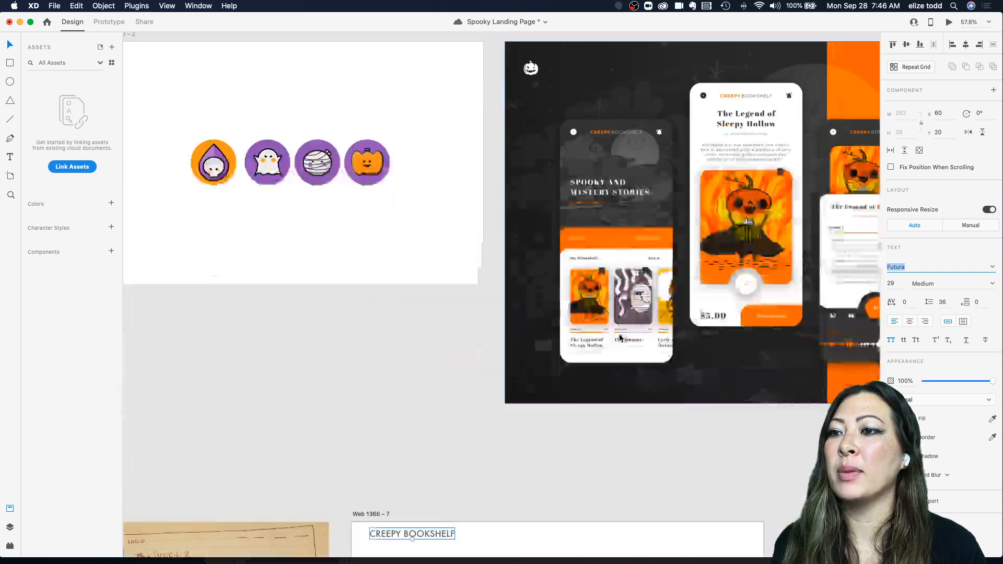
scroll(619, 338, down, 5)
scroll(619, 338, left, 2)
click(537, 294)
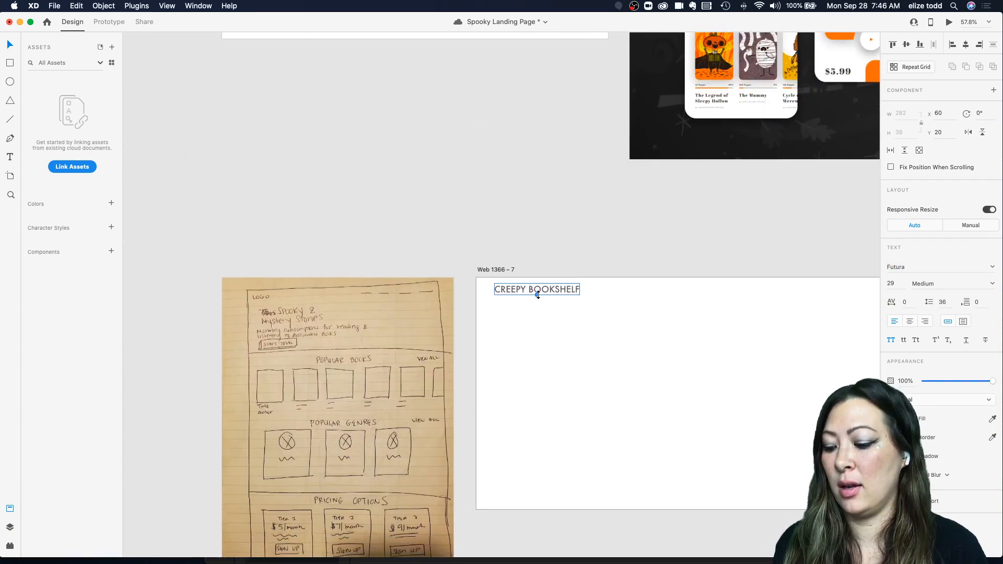
drag(538, 295, 530, 286)
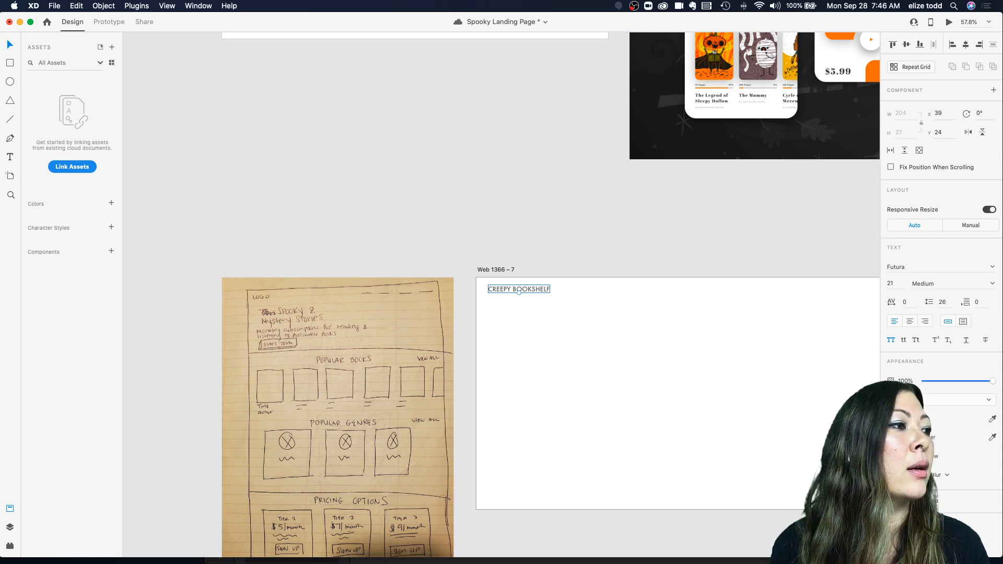
click(999, 554)
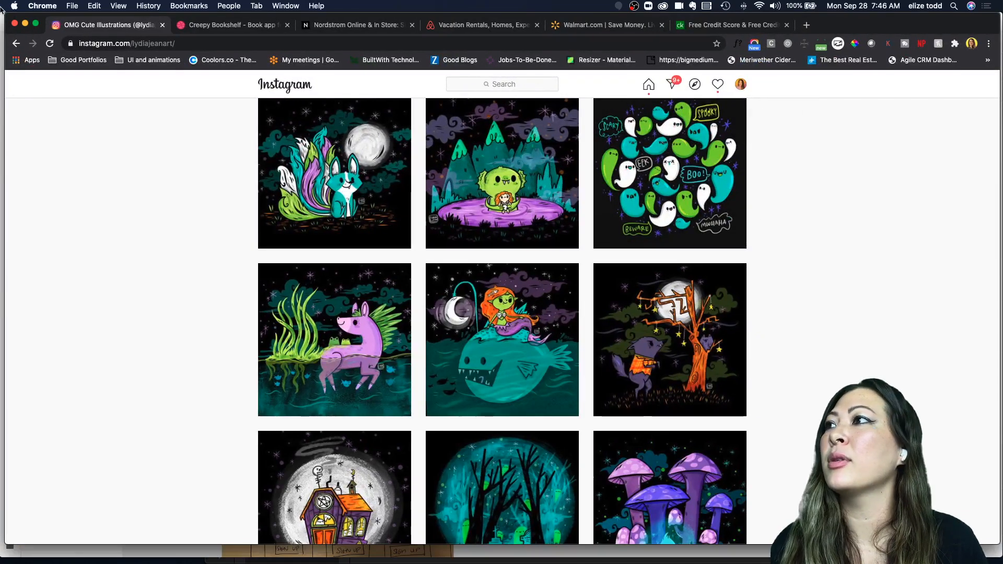
drag(6, 12, 309, 90)
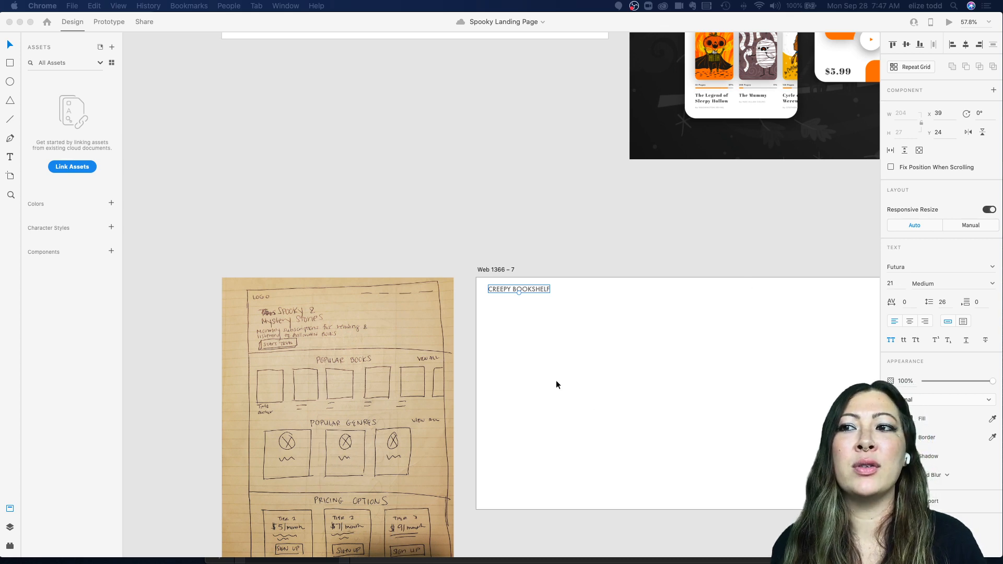
mouse_move(300, 561)
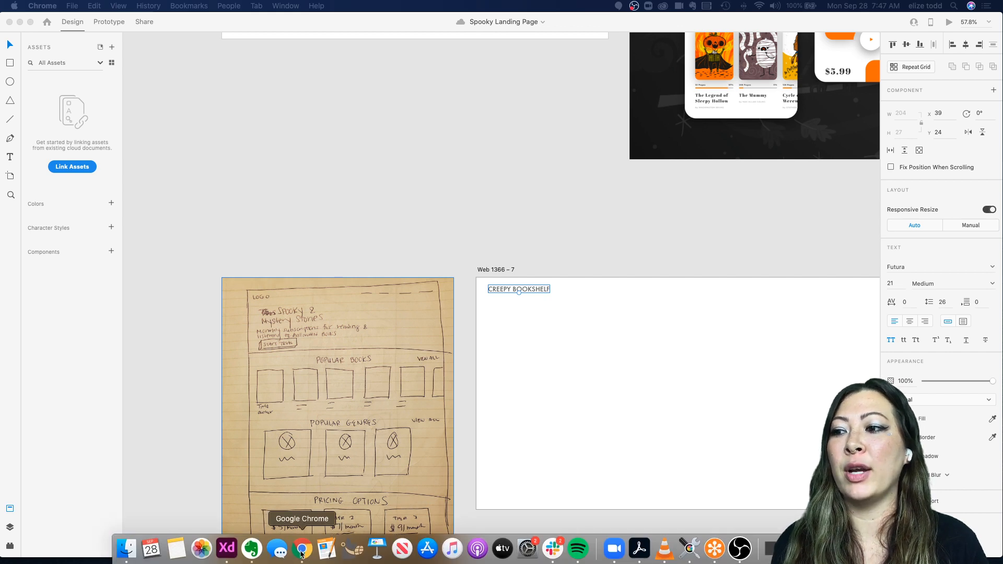
Step: Shrink the CREEPY BOOKSHELF heading further to about 17 pt, keeping it at the artboard's top-left
scroll(535, 399, down, 3)
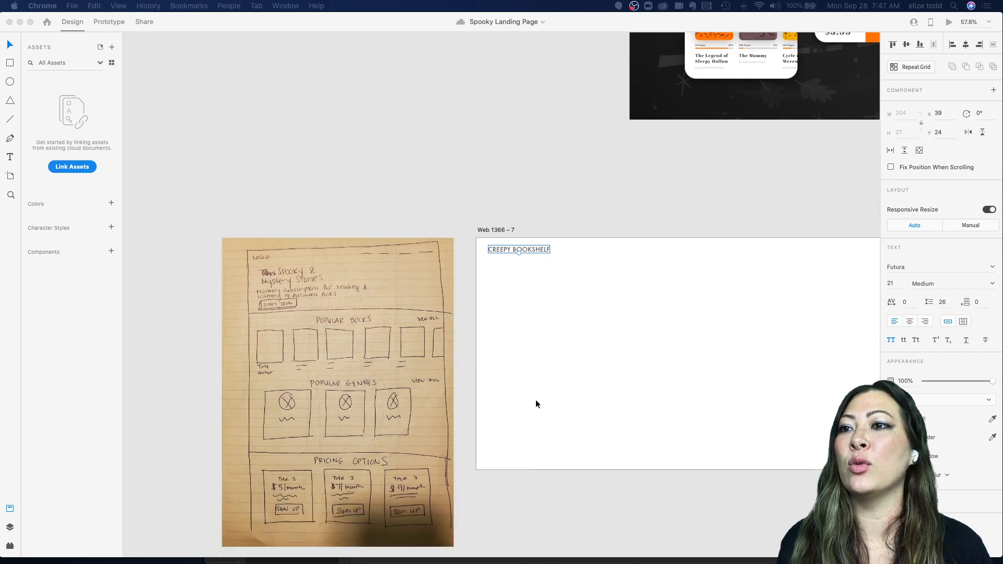
click(517, 242)
scroll(517, 242, up, 2)
scroll(516, 242, up, 3)
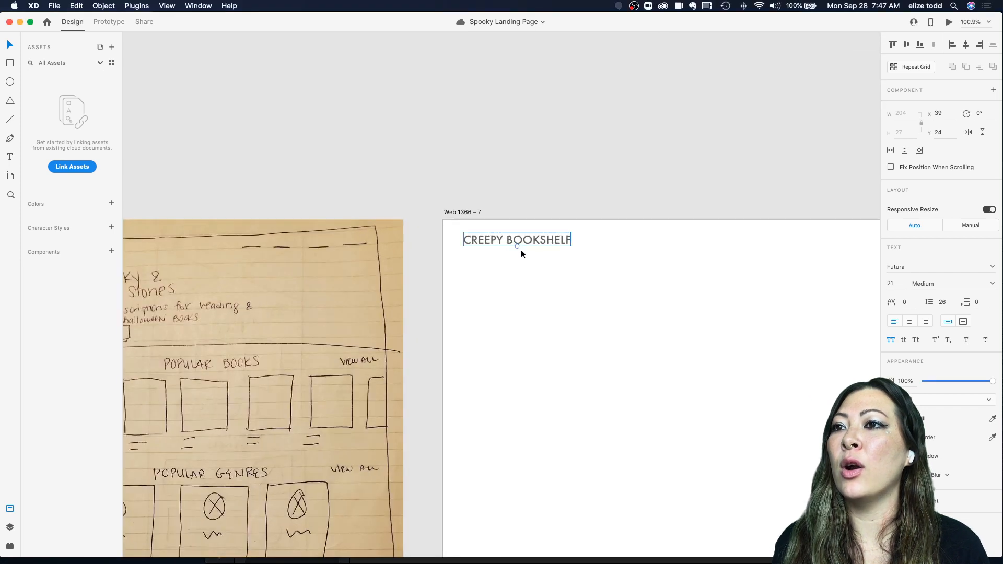
drag(517, 247, 494, 234)
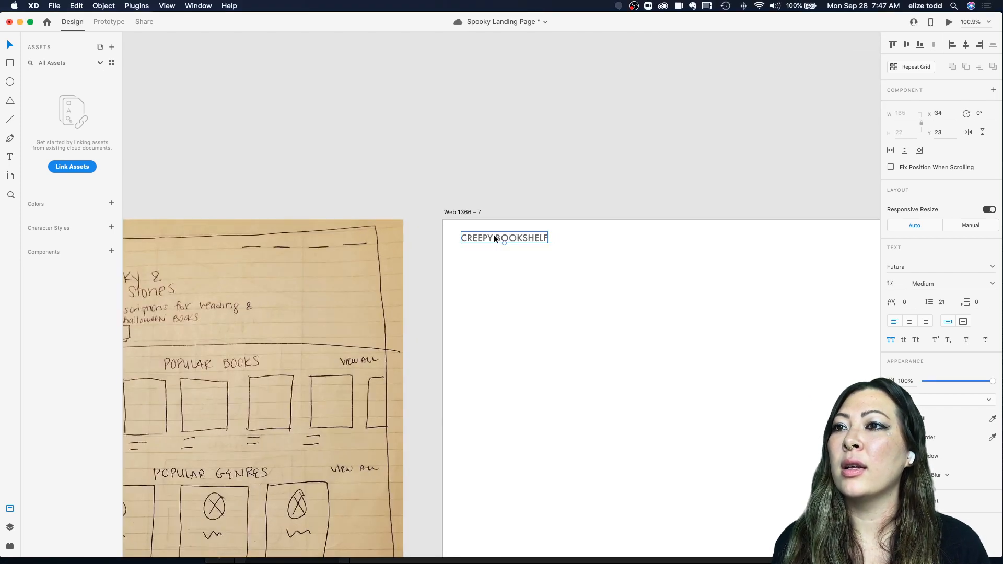
Step: Color the word CREEPY in the heading with the orange sampled from the mockup using the eyedropper
scroll(493, 234, down, 3)
double_click(443, 224)
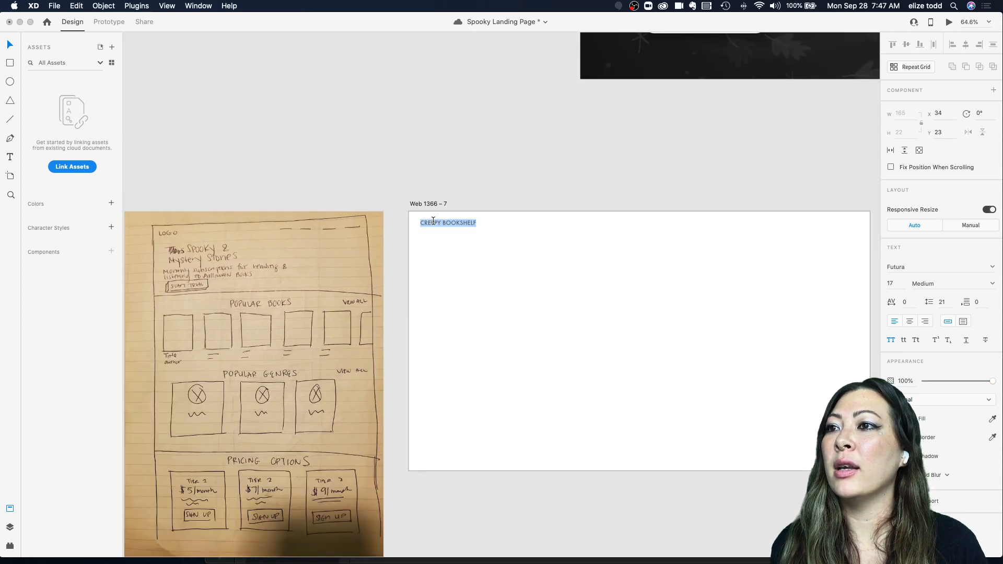
click(441, 223)
drag(442, 223, 416, 221)
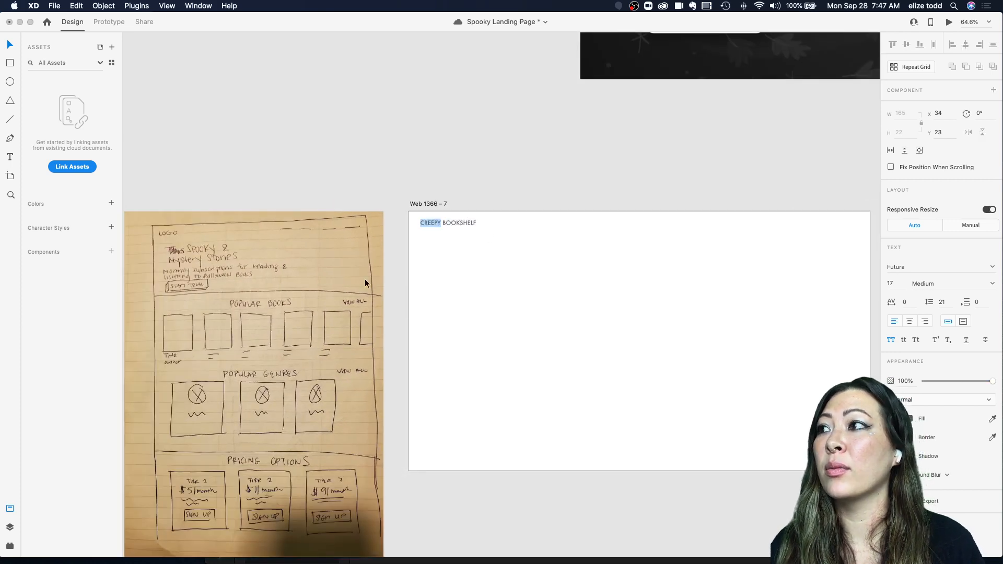
click(448, 151)
scroll(450, 147, up, 3)
scroll(449, 148, down, 3)
scroll(449, 147, right, 2)
scroll(449, 147, up, 1)
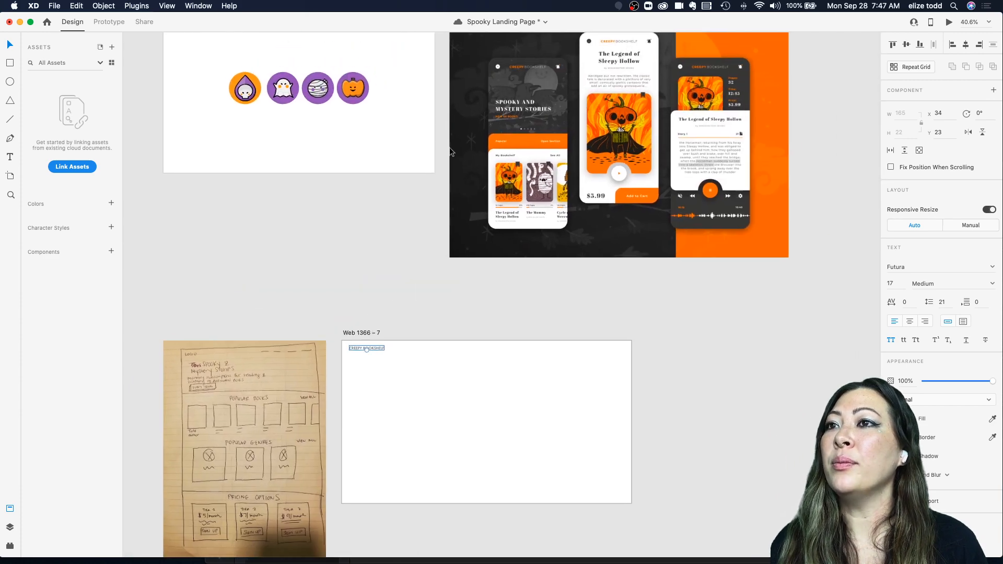
scroll(521, 142, up, 1)
scroll(514, 154, up, 3)
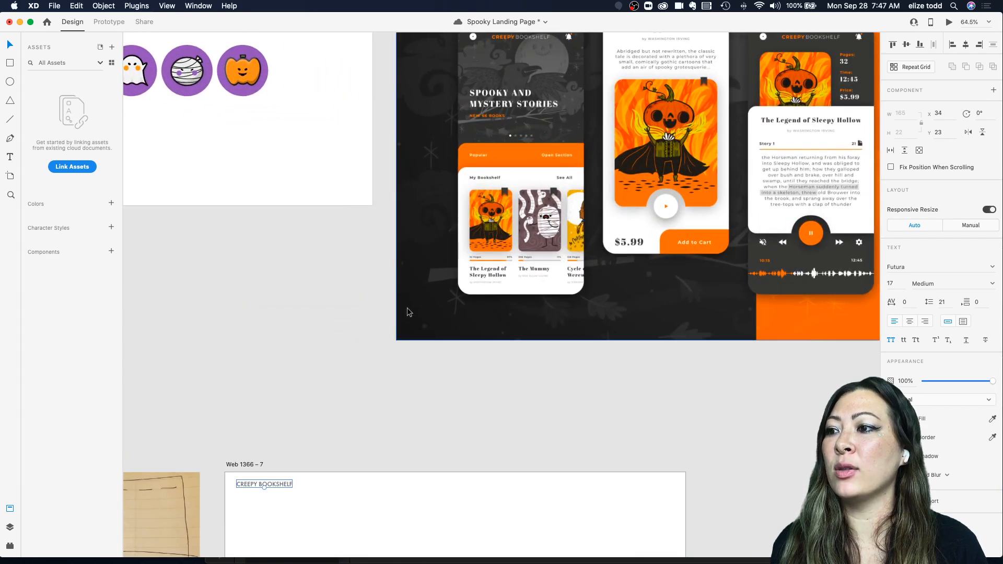
double_click(248, 486)
click(257, 484)
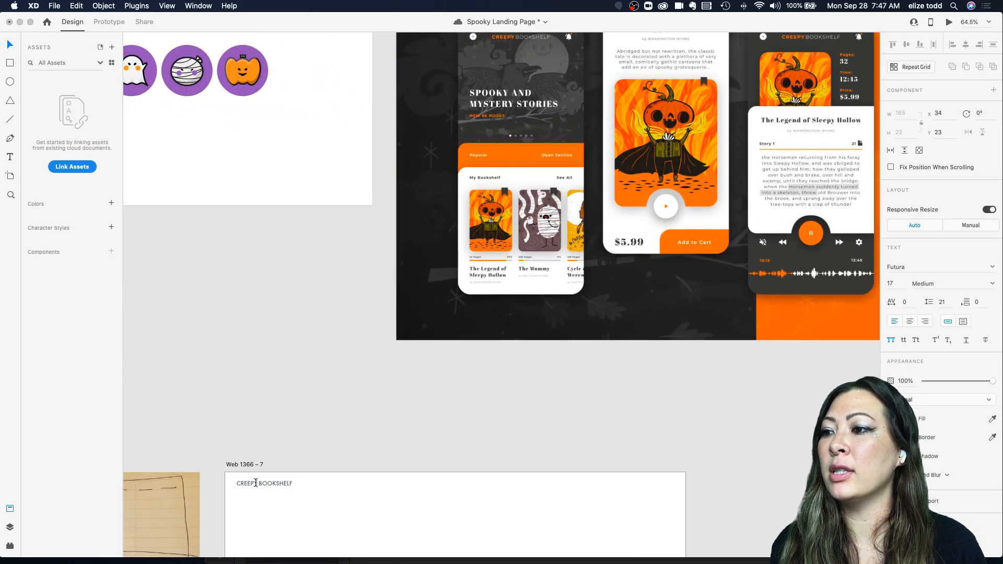
drag(258, 483, 227, 482)
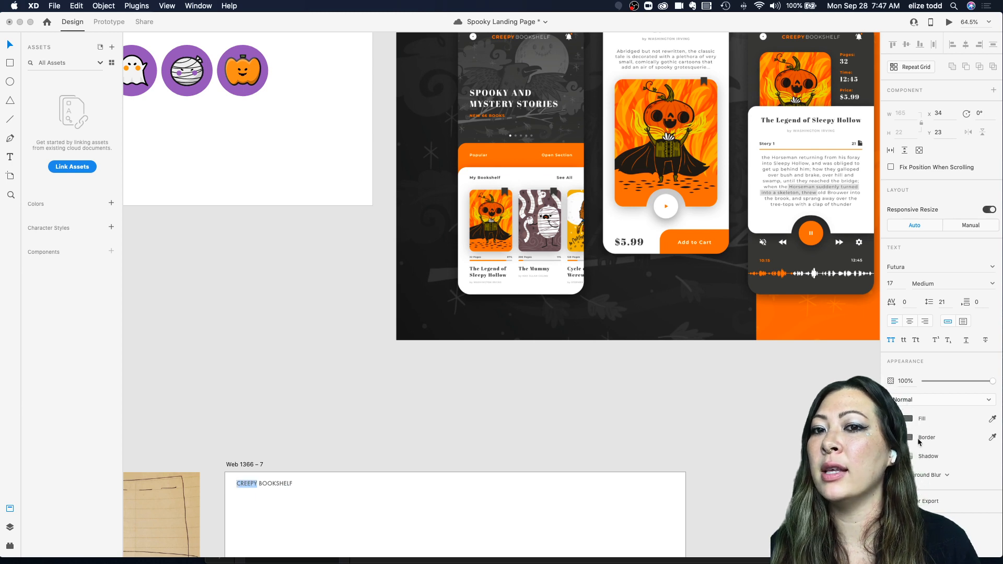
click(908, 419)
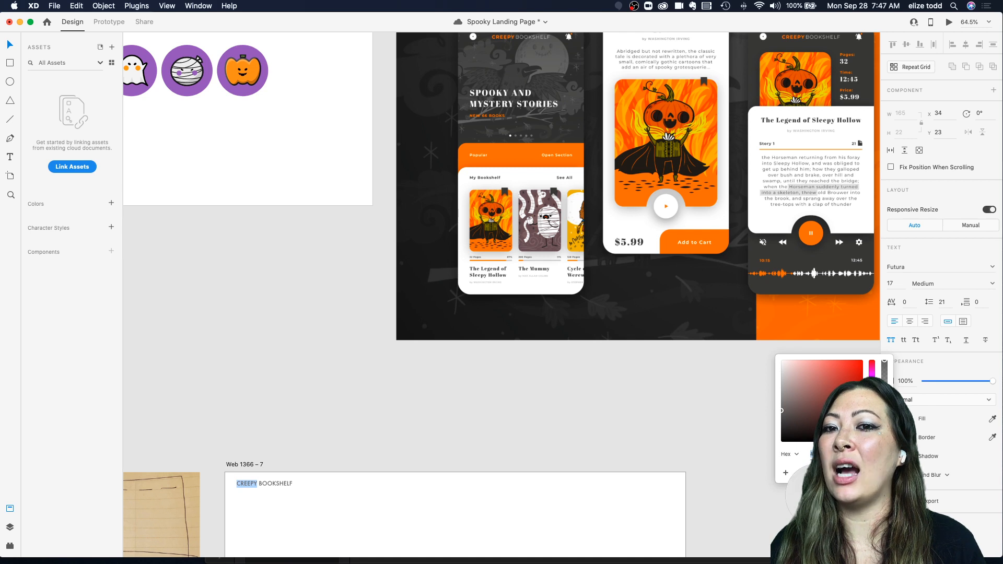
click(992, 419)
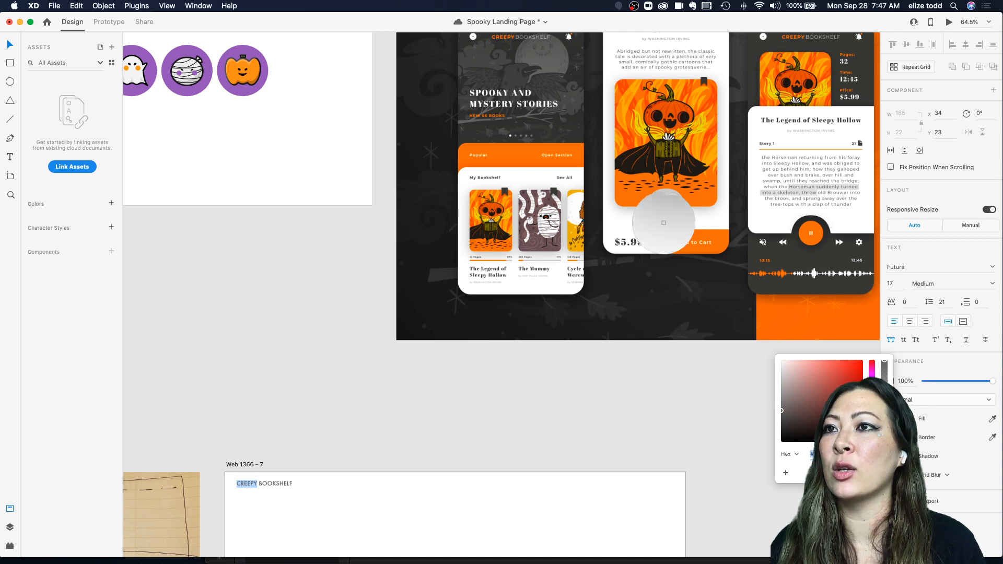
click(520, 153)
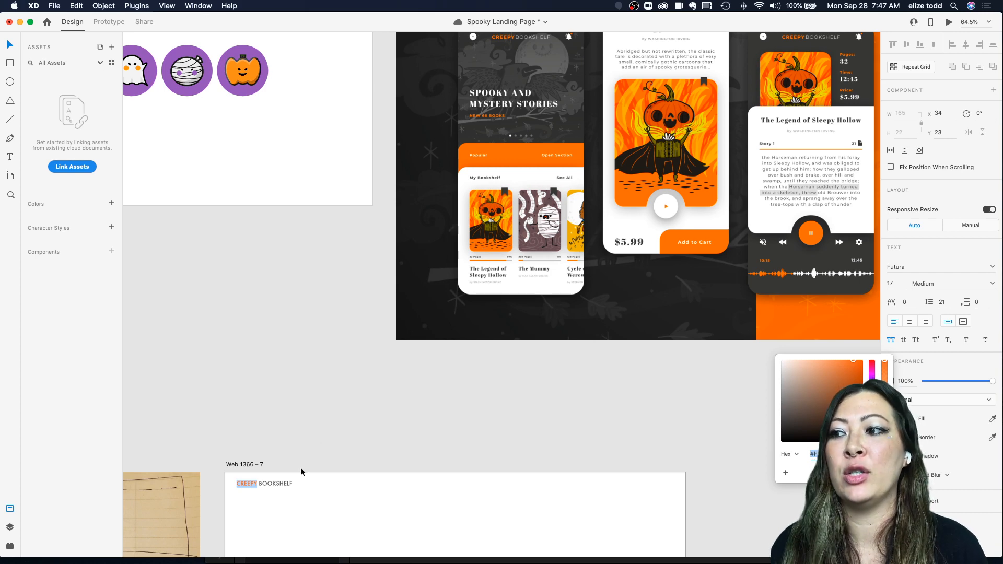
key(Escape)
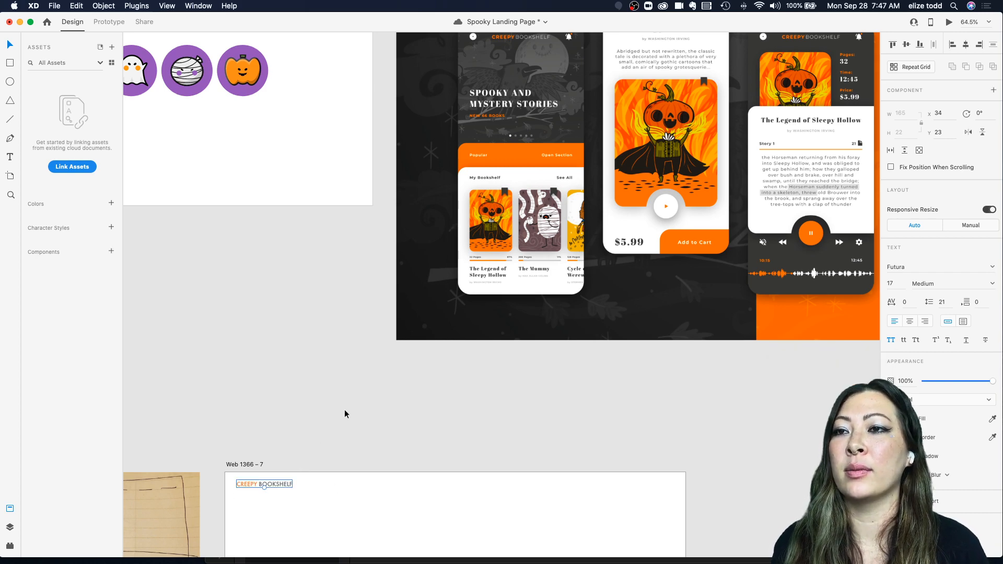
Step: Set the word CREEPY to Bold weight and save the document
click(355, 447)
scroll(355, 446, down, 5)
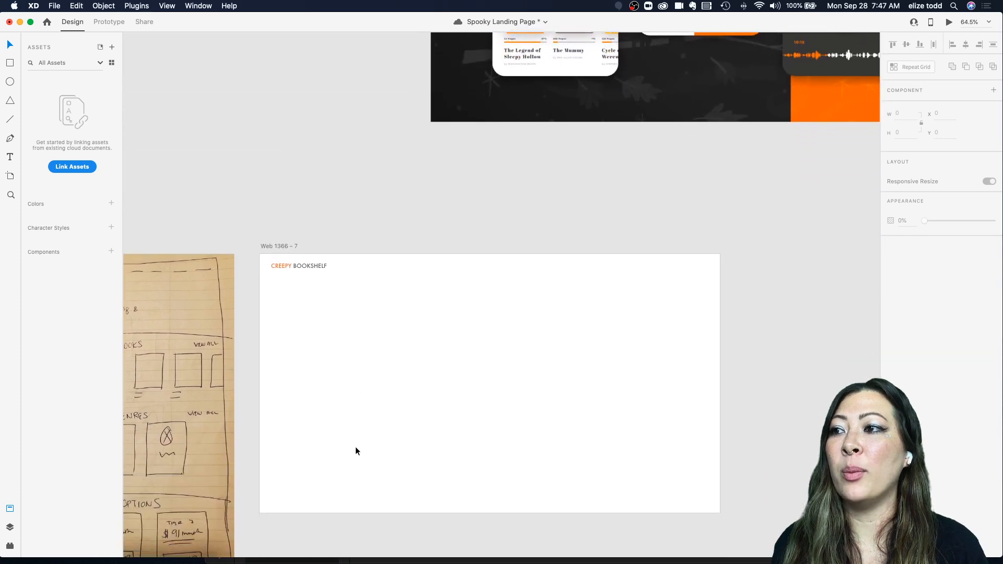
scroll(352, 416, down, 1)
scroll(340, 316, up, 5)
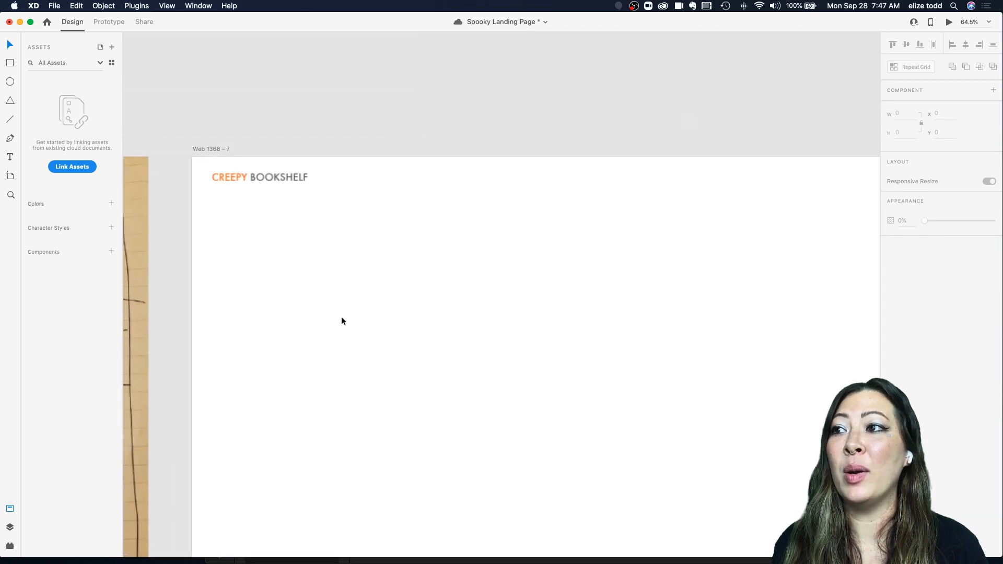
double_click(269, 171)
scroll(303, 127, up, 10)
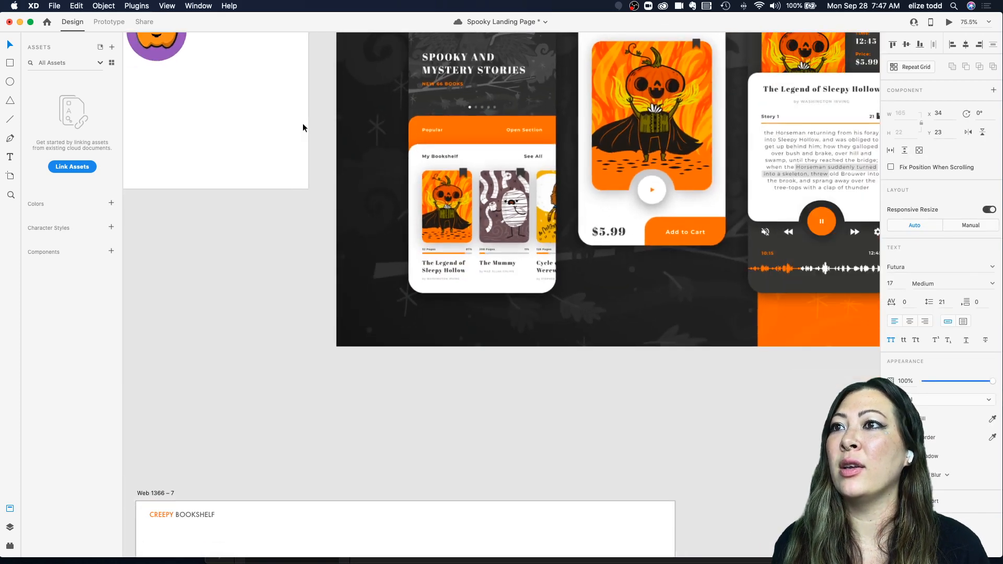
scroll(302, 127, down, 6)
scroll(302, 127, left, 3)
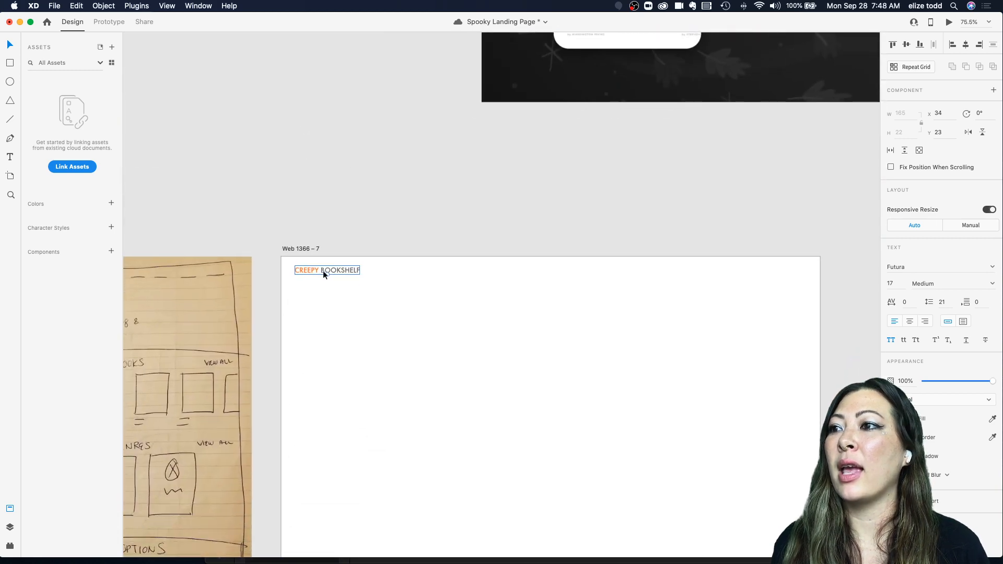
scroll(323, 314, up, 5)
double_click(292, 234)
click(299, 237)
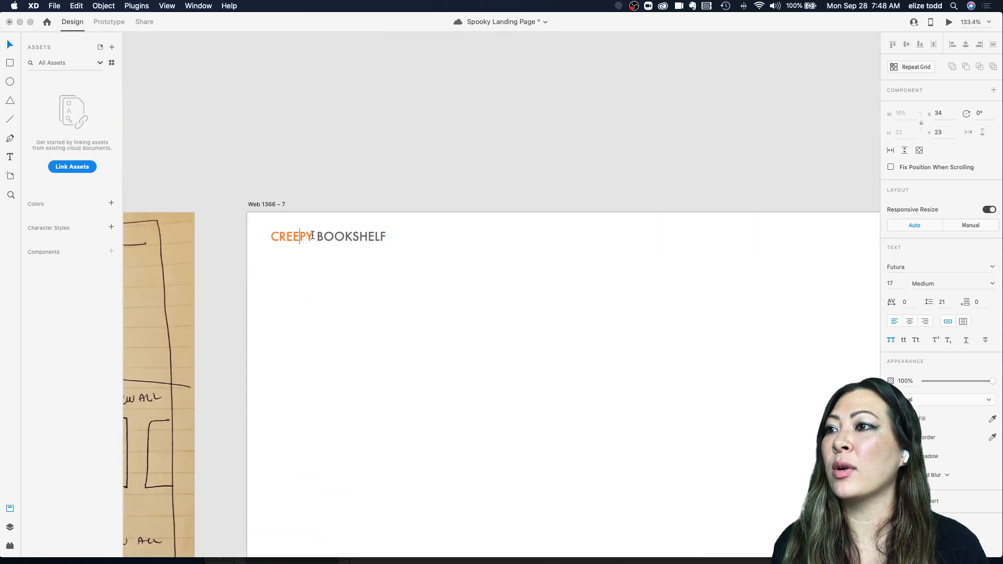
drag(312, 235, 258, 235)
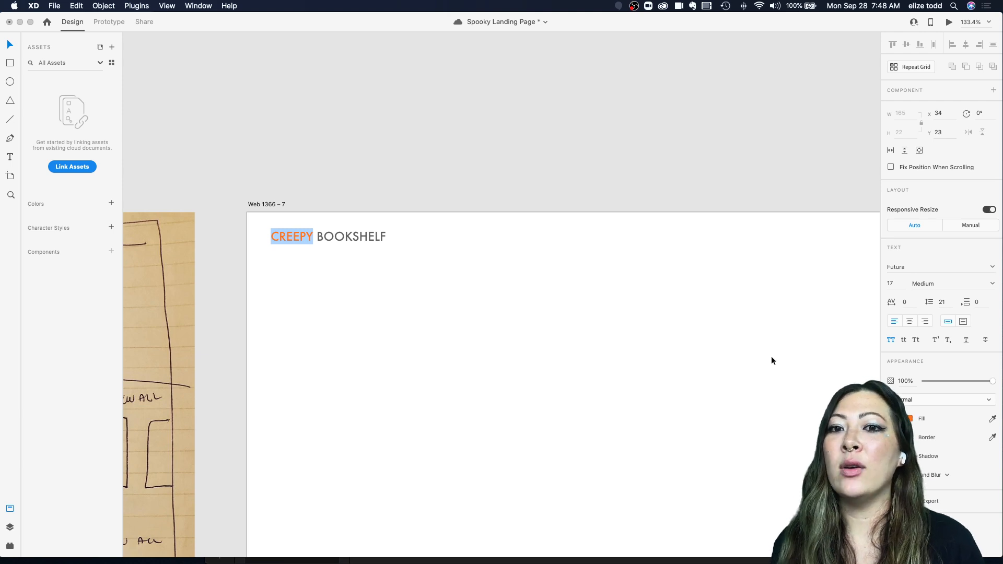
click(991, 286)
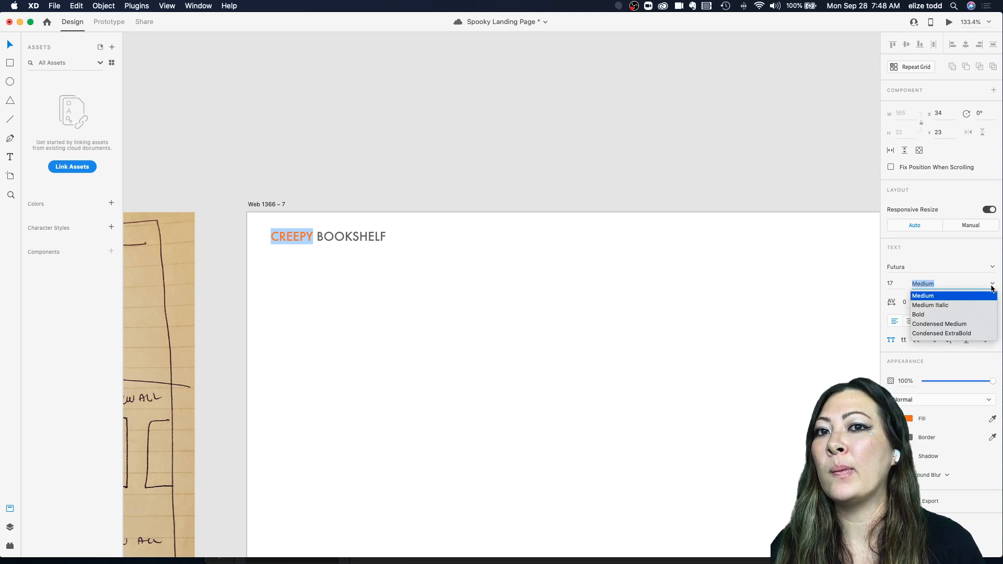
click(917, 314)
key(Escape)
click(449, 209)
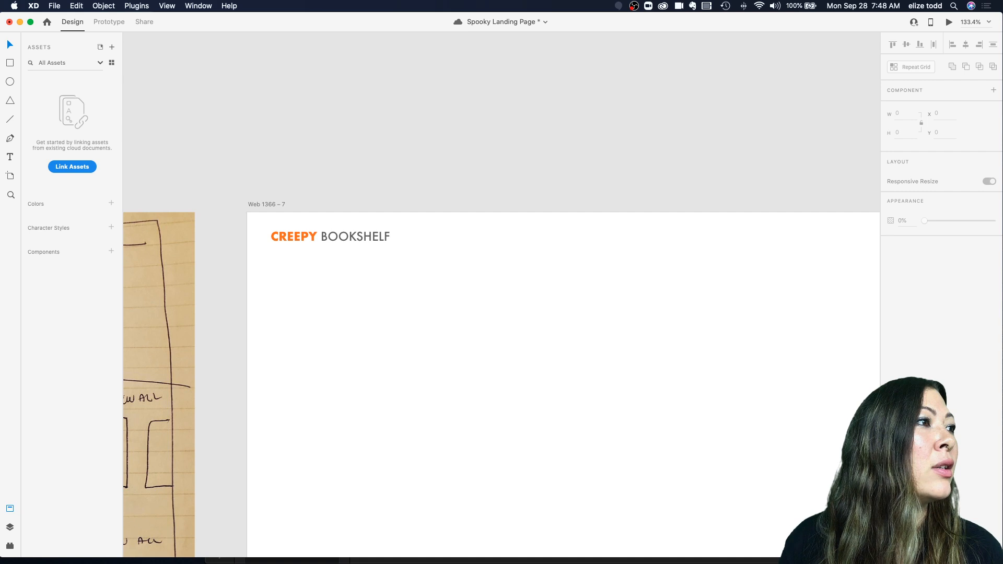
key(super+s)
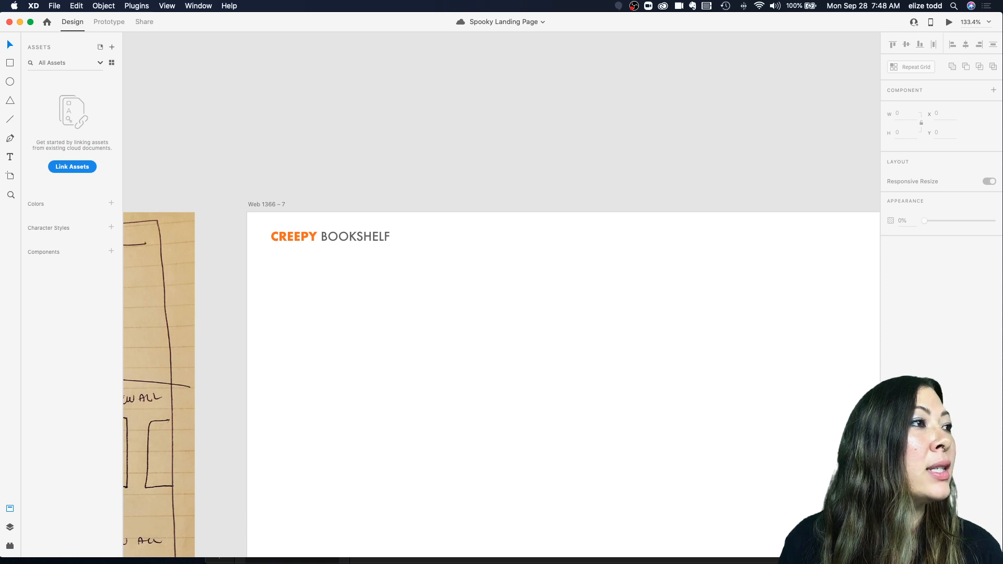
Step: Change the CREEPY BOOKSHELF heading font to Sofia Pro
click(335, 240)
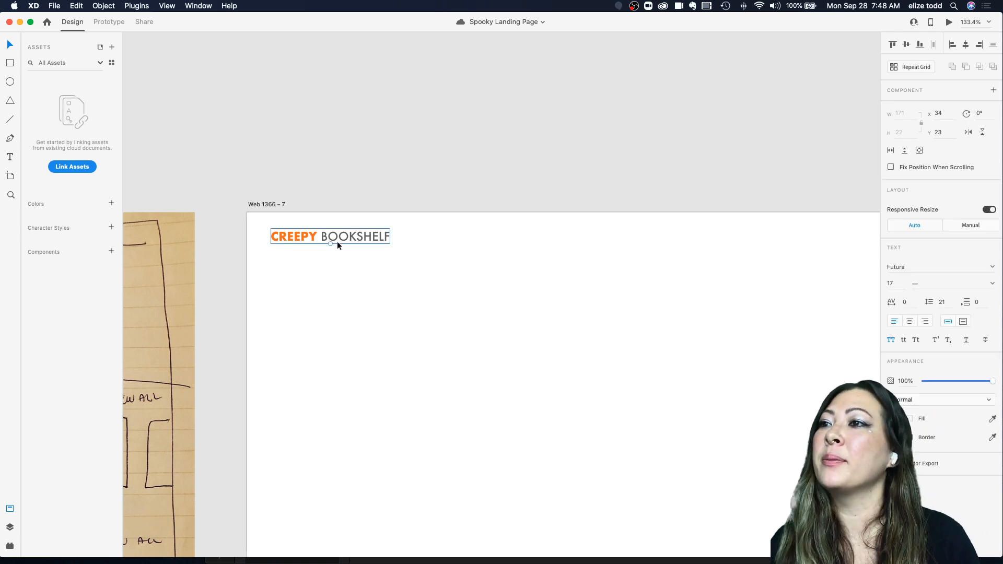
click(991, 266)
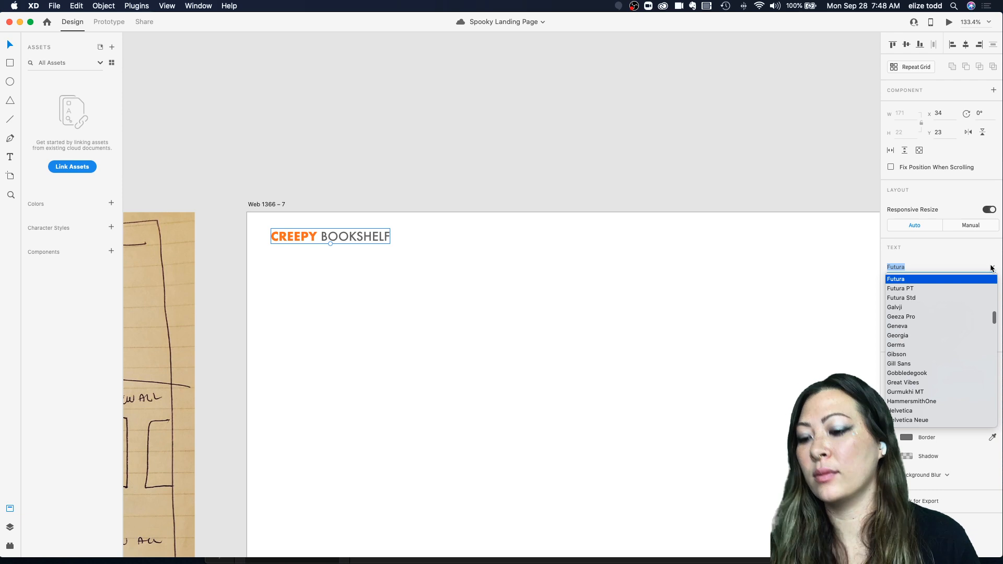
text(sofi)
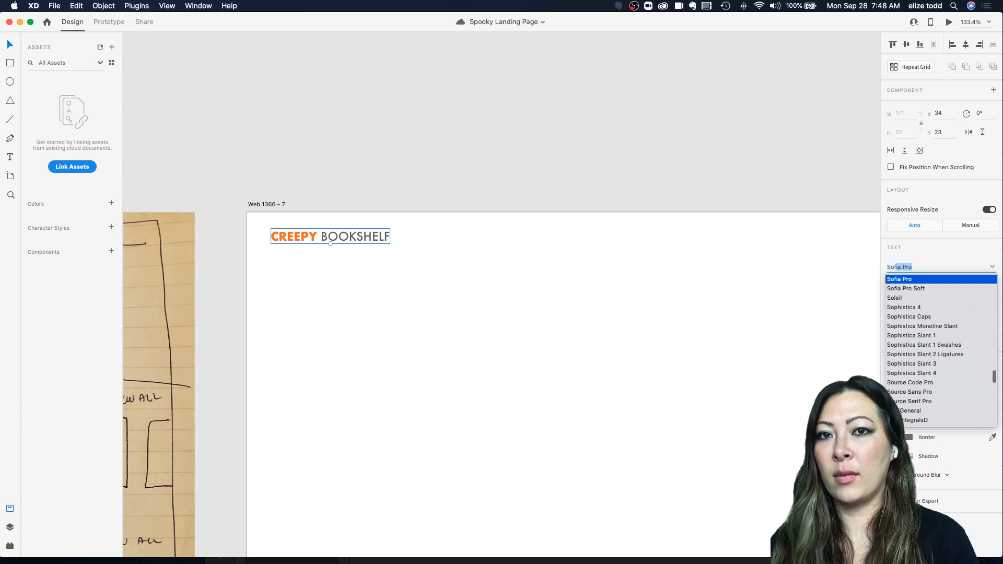
click(934, 282)
click(469, 273)
drag(363, 240, 362, 240)
scroll(362, 237, down, 5)
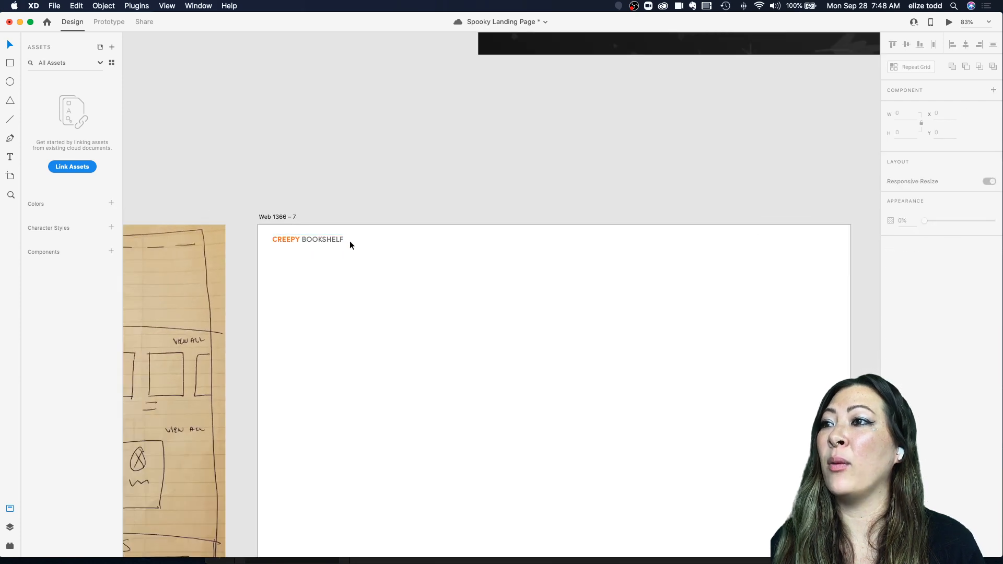
click(993, 266)
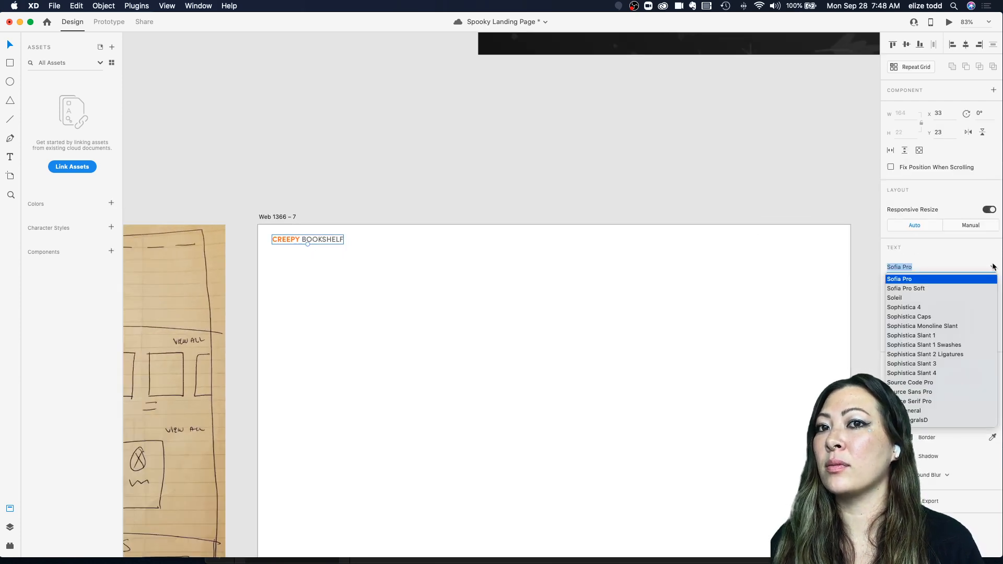
click(977, 256)
click(326, 278)
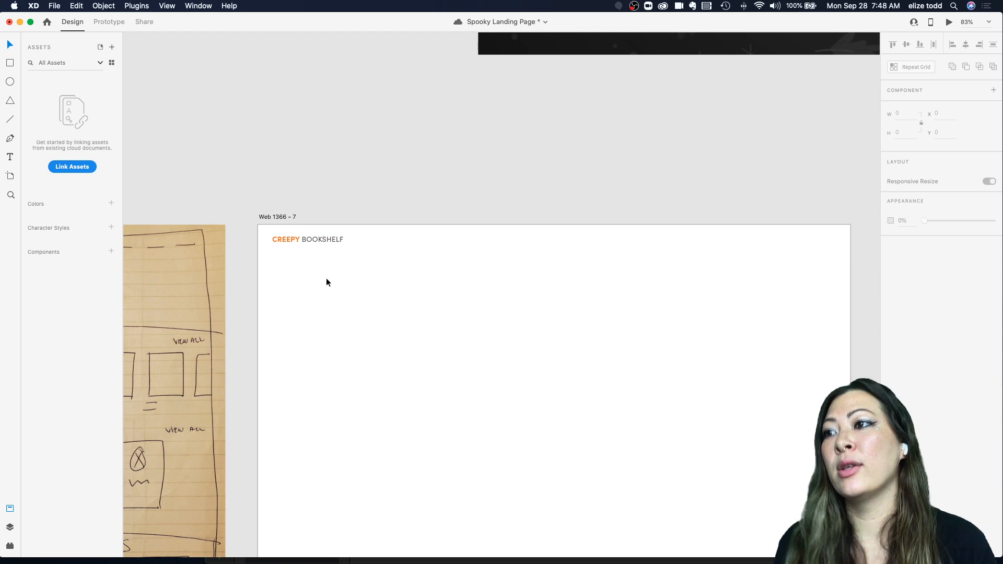
scroll(326, 278, down, 5)
scroll(326, 278, up, 5)
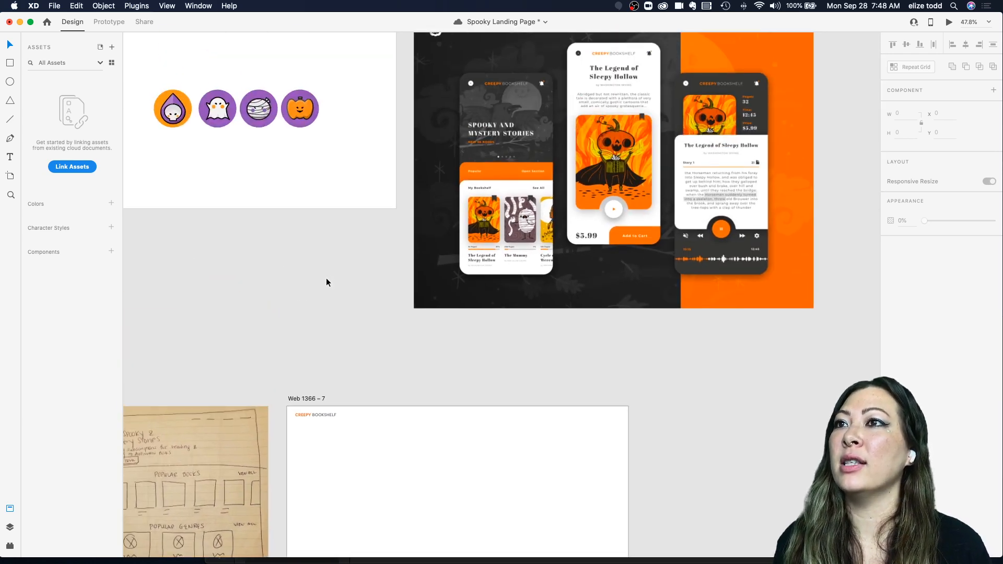
scroll(352, 447, down, 3)
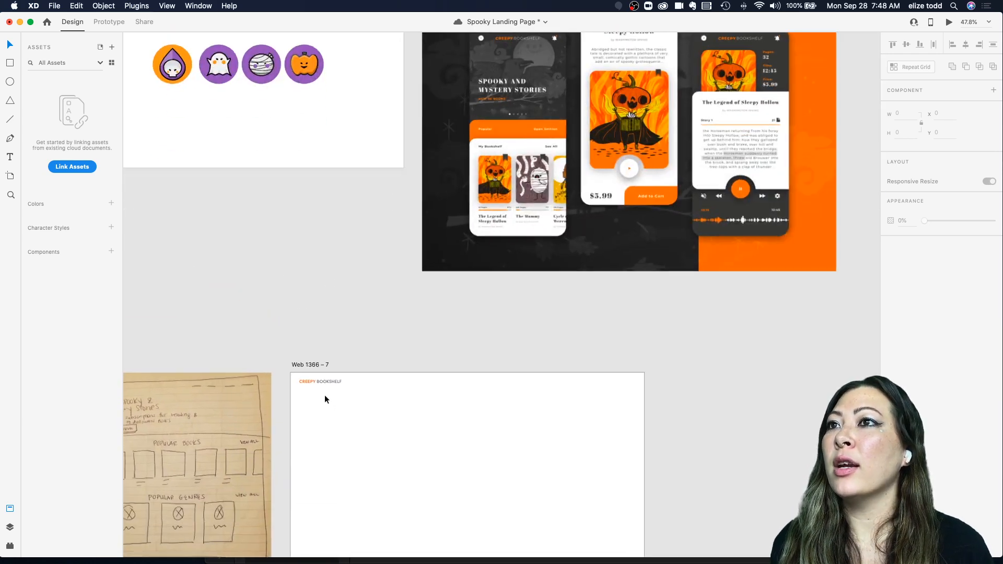
scroll(325, 394, down, 3)
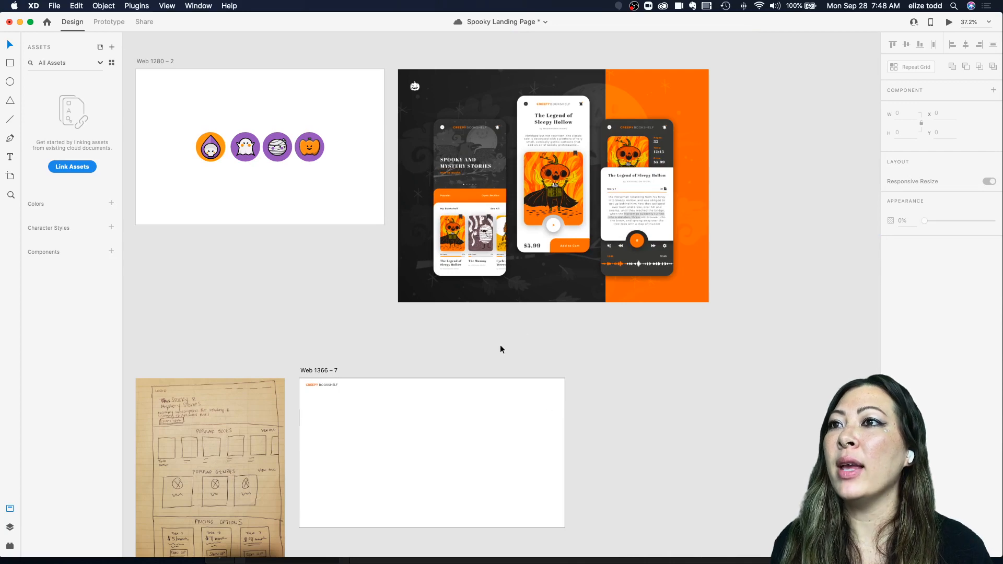
scroll(456, 382, up, 3)
Step: Duplicate the heading to about x 914 near the artboard's right and rewrite it as Nav item 1 without uppercase
click(264, 387)
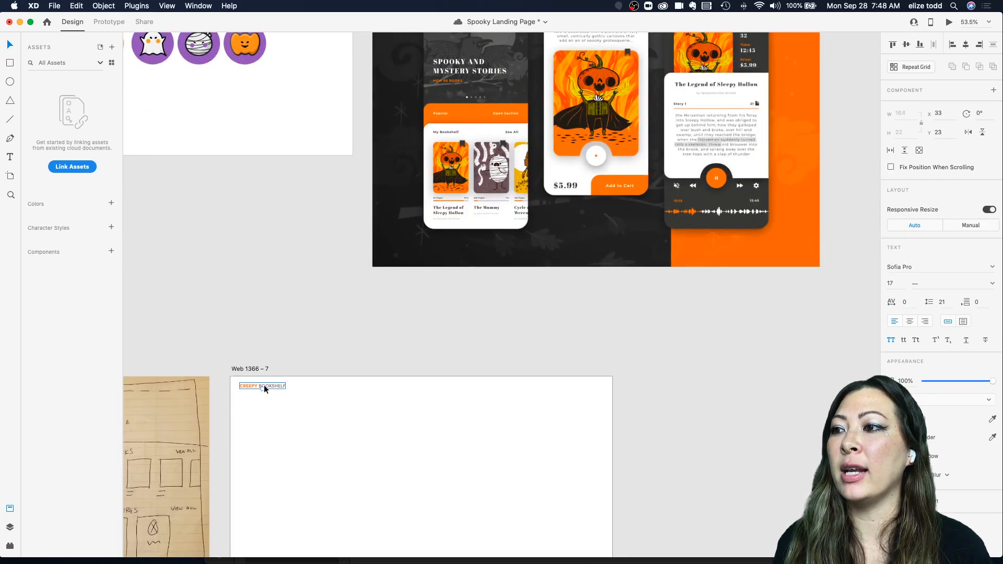
drag(257, 386, 498, 387)
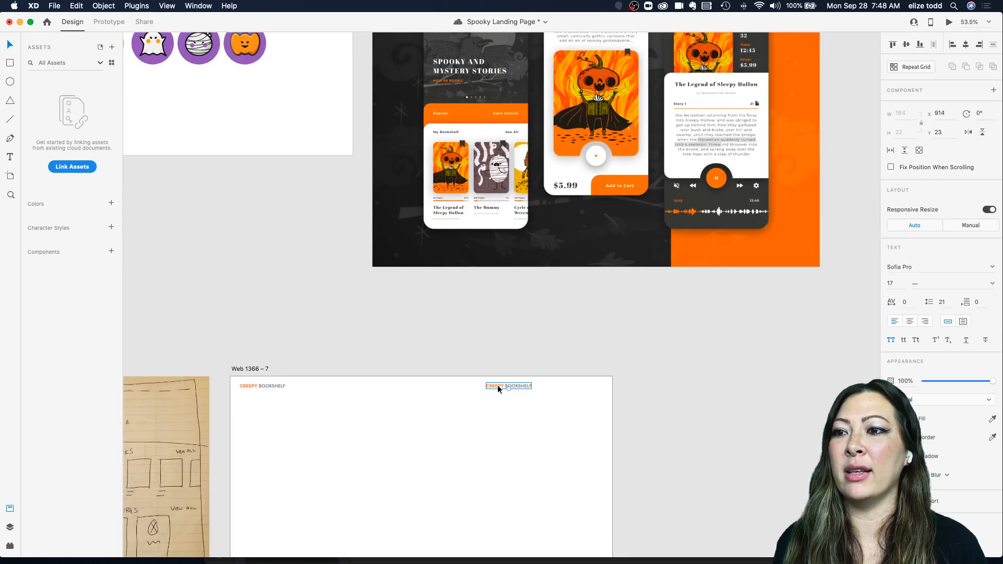
text(NAV ITEM 1)
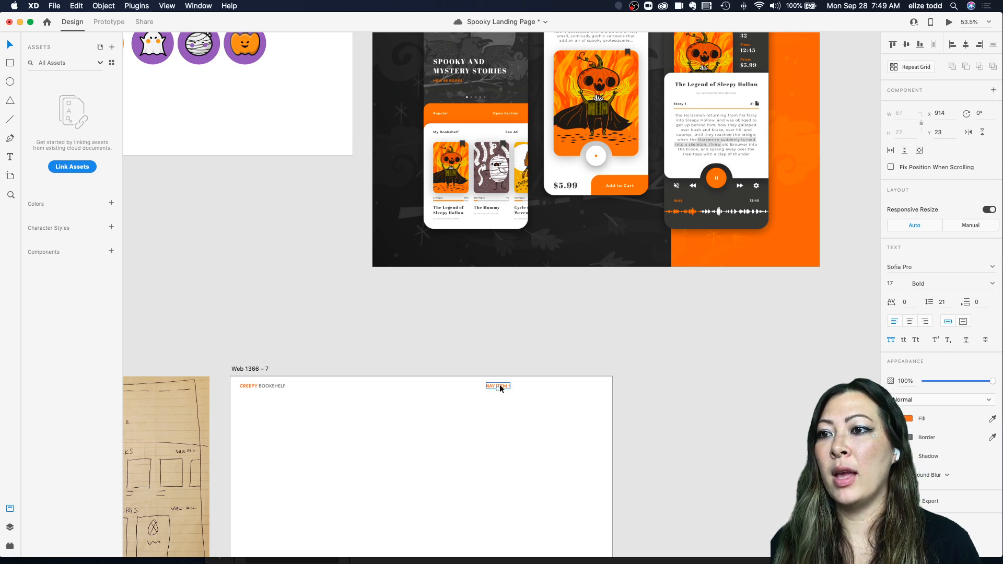
click(498, 386)
click(891, 344)
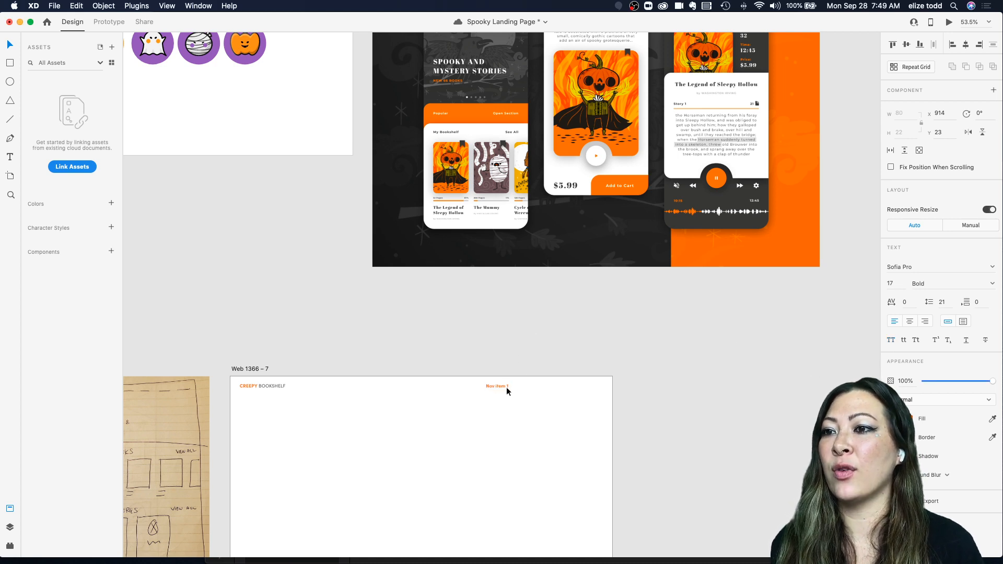
Step: Duplicate Nav item 1 into a row of four nav items across the header's right side
drag(500, 387, 600, 387)
shift+click(556, 386)
shift+click(521, 385)
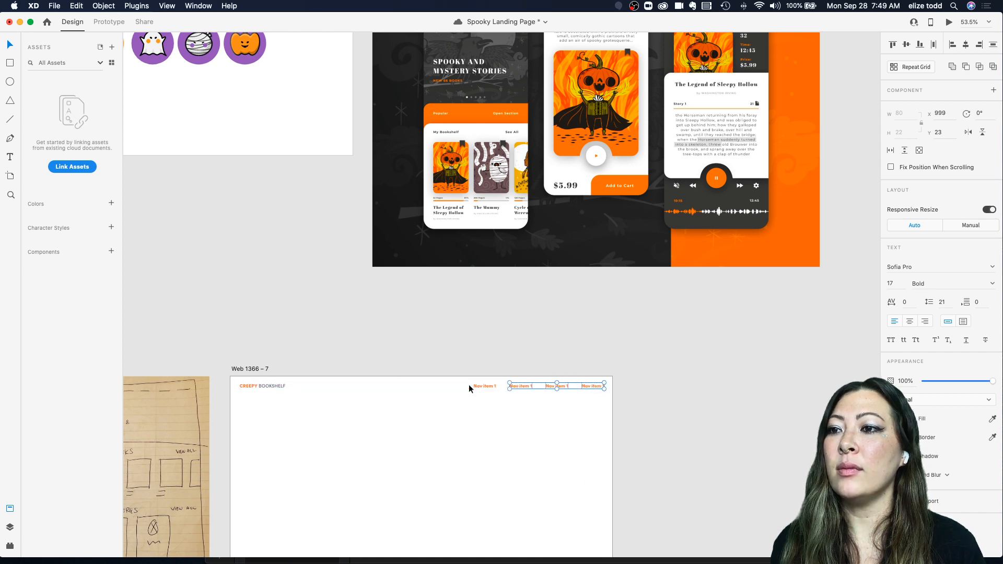
Step: Select all four nav items and change their text color to near-black
shift+click(468, 386)
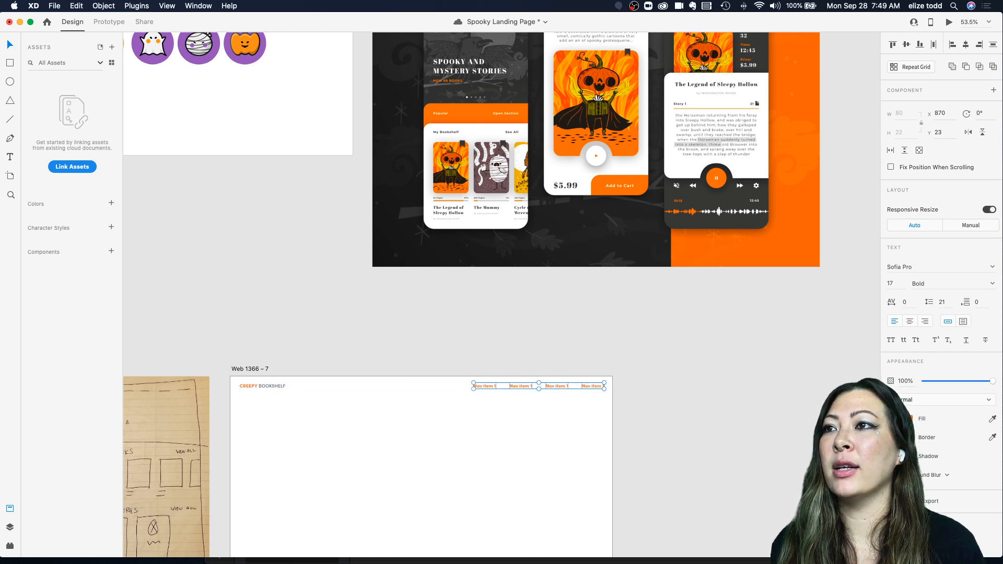
click(907, 418)
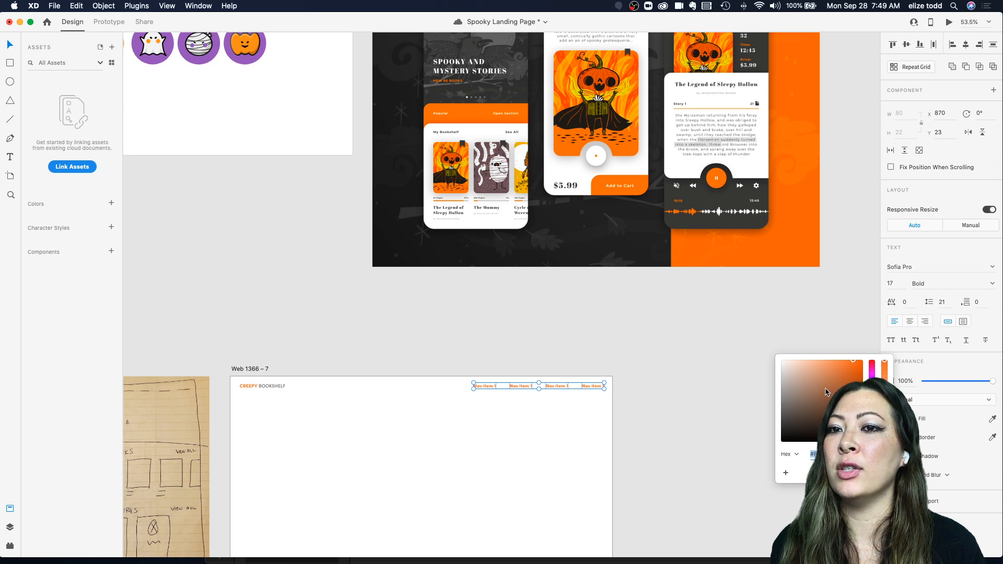
drag(812, 403, 749, 472)
click(660, 425)
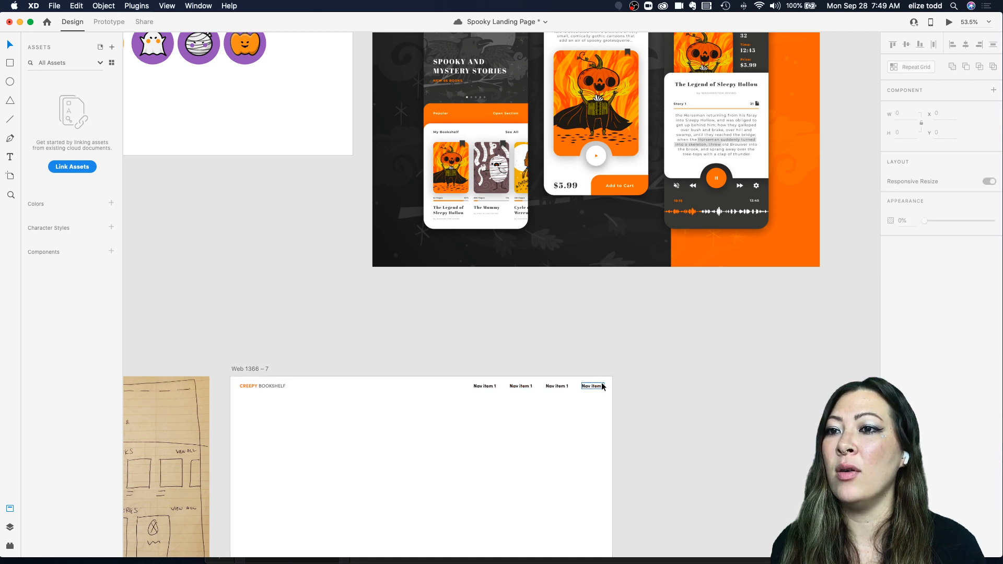
Step: Save the document
click(598, 387)
click(517, 374)
scroll(522, 358, down, 5)
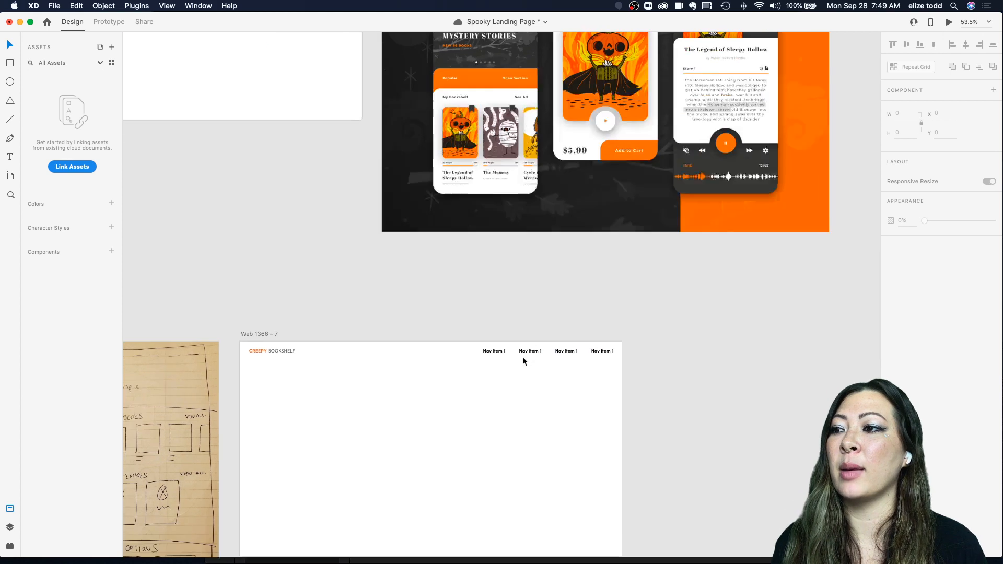
scroll(617, 398, left, 2)
scroll(617, 398, down, 1)
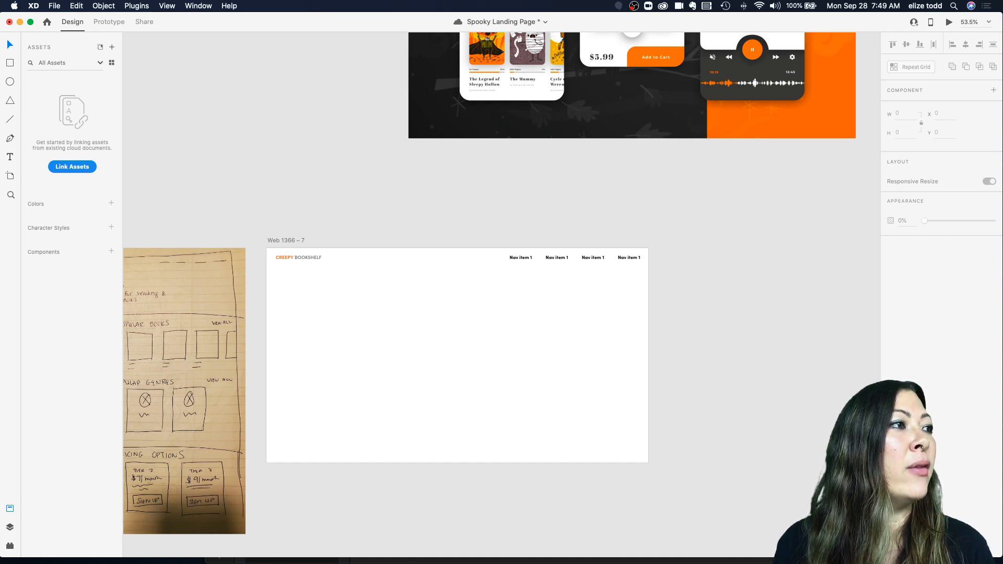
key(cmd+s)
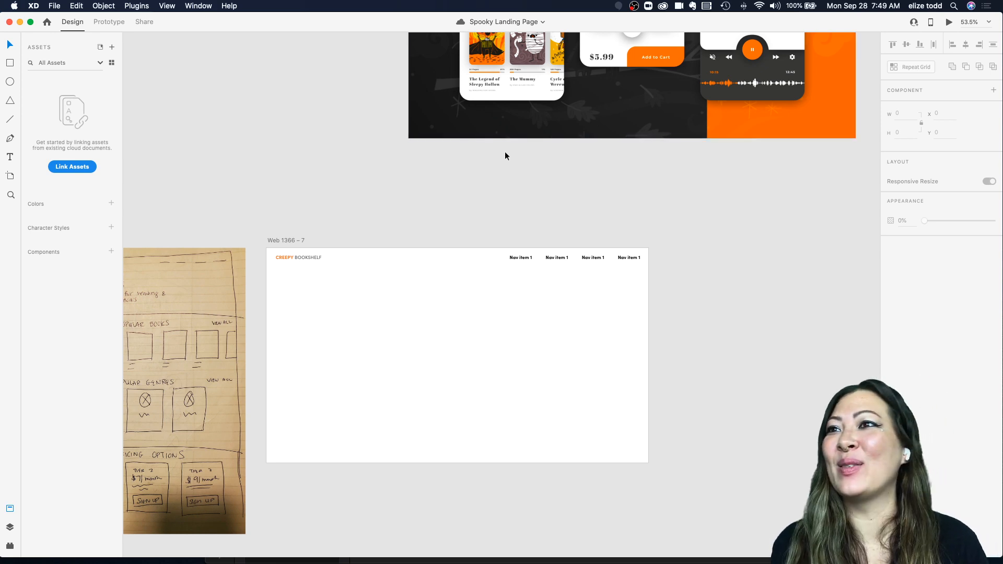
Step: Examine the mockup's hero section and the wireframe sketch to plan the next part of the page
scroll(495, 165, down, 3)
scroll(495, 167, up, 3)
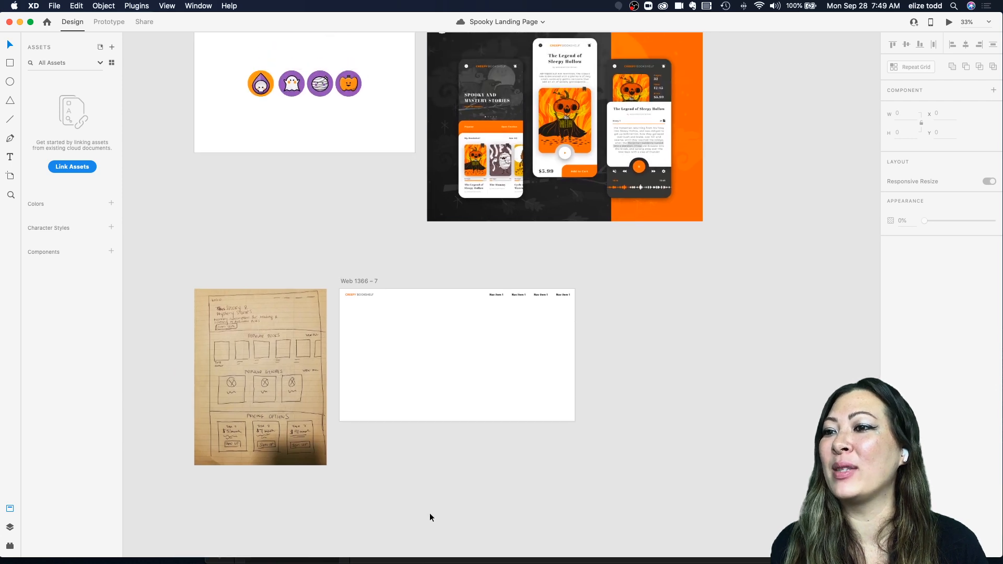
mouse_move(390, 560)
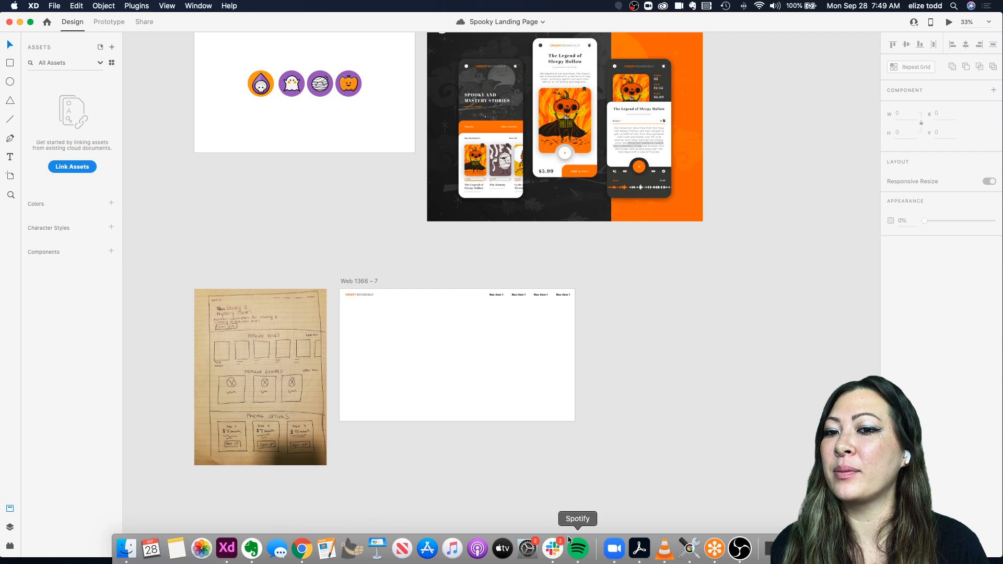
click(300, 548)
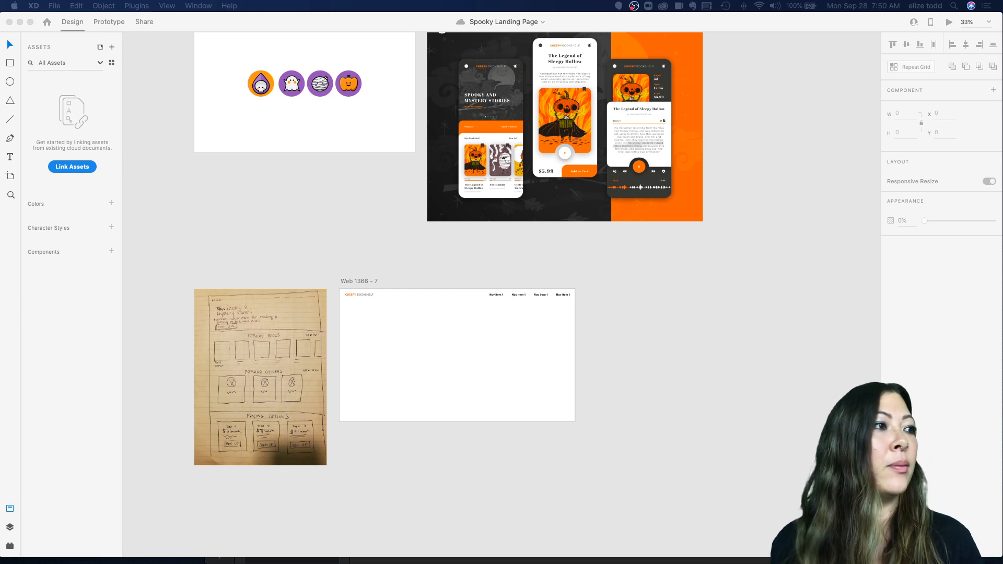
click(293, 242)
scroll(292, 240, down, 3)
scroll(438, 238, up, 3)
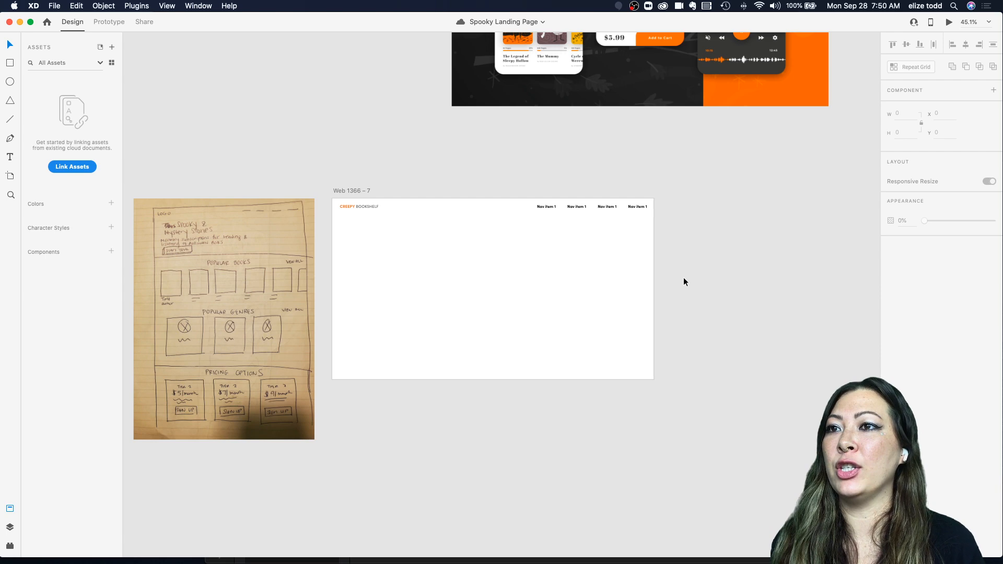
scroll(683, 281, up, 5)
scroll(613, 194, up, 5)
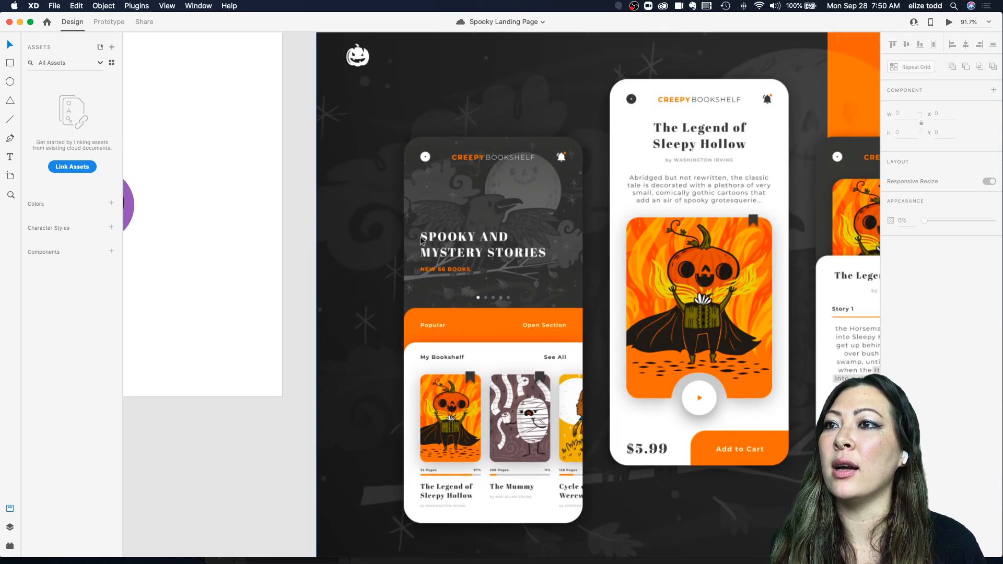
scroll(475, 228, up, 5)
scroll(540, 175, down, 10)
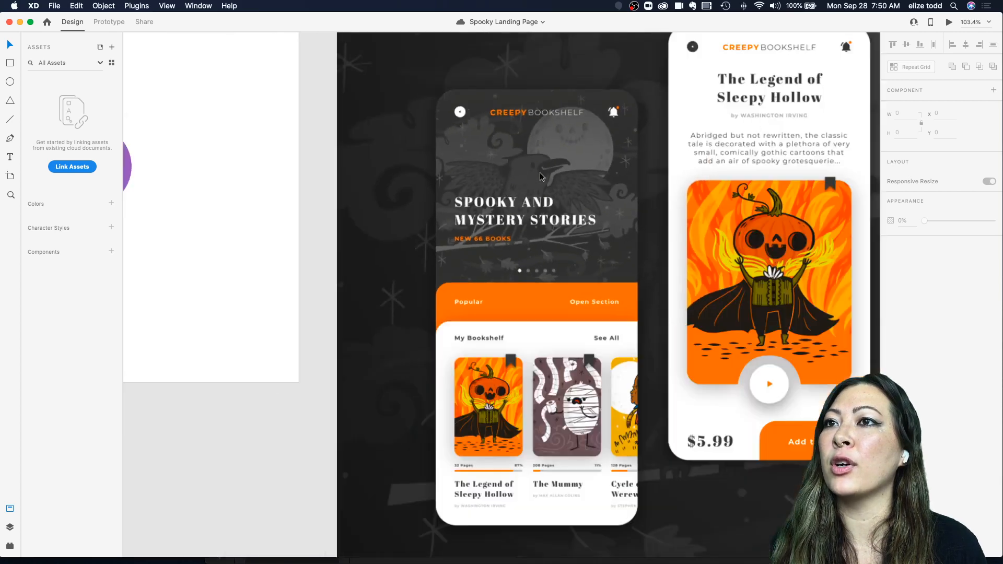
scroll(540, 175, down, 2)
scroll(538, 79, down, 5)
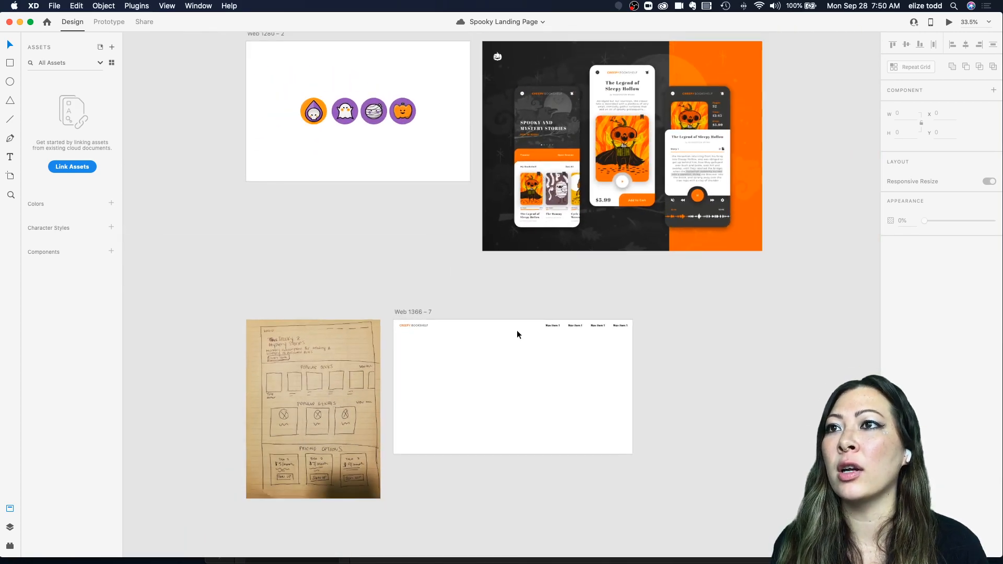
scroll(545, 124, up, 4)
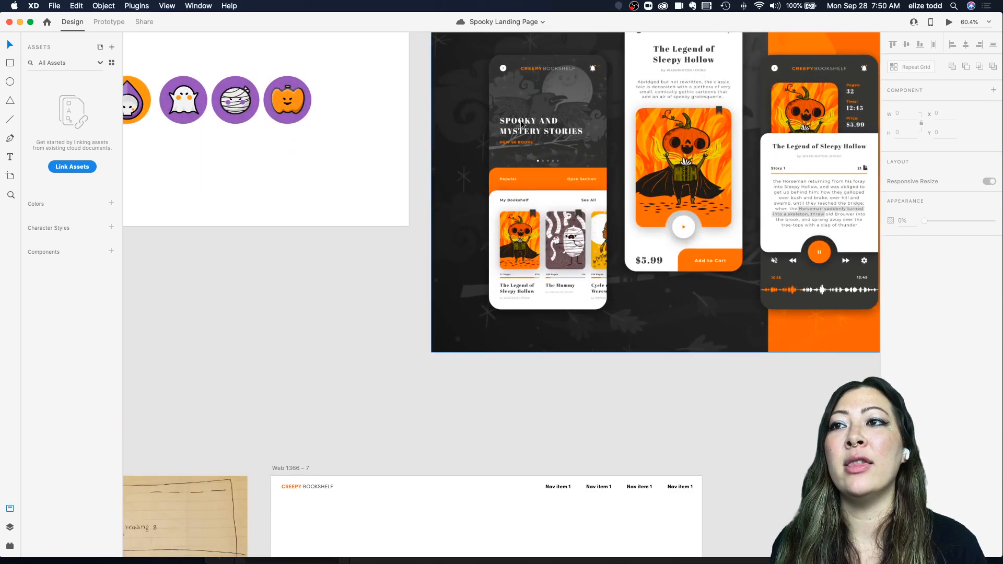
scroll(548, 160, down, 3)
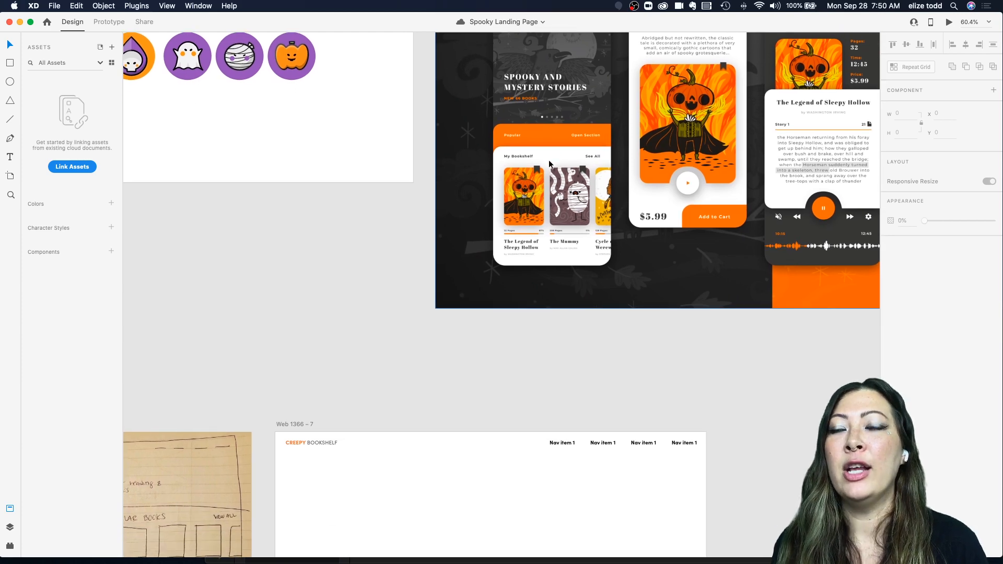
scroll(548, 160, down, 2)
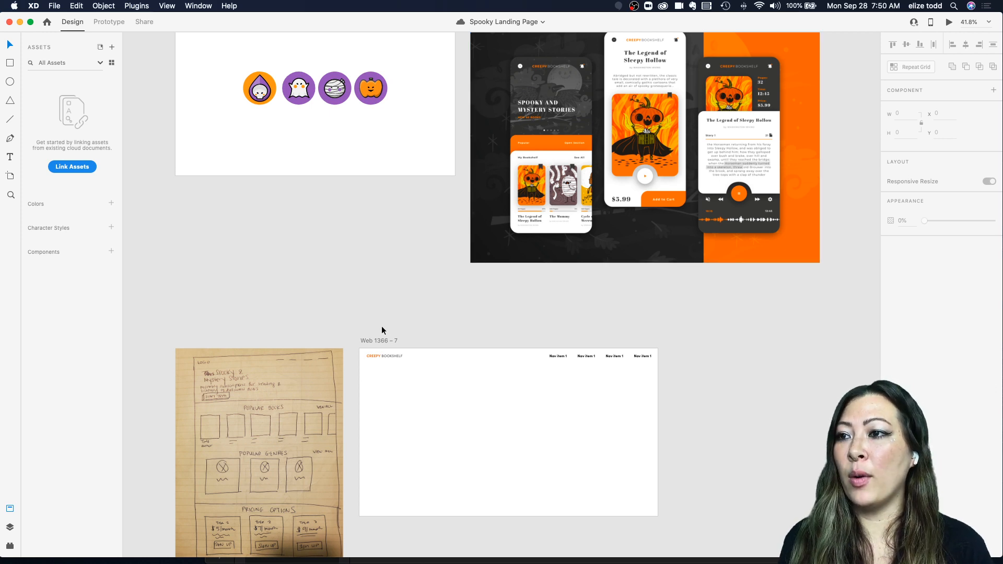
scroll(368, 336, down, 2)
Step: Draw a rectangle 1366 by 557 across the top of the Web 1366 artboard for the hero area
key(r)
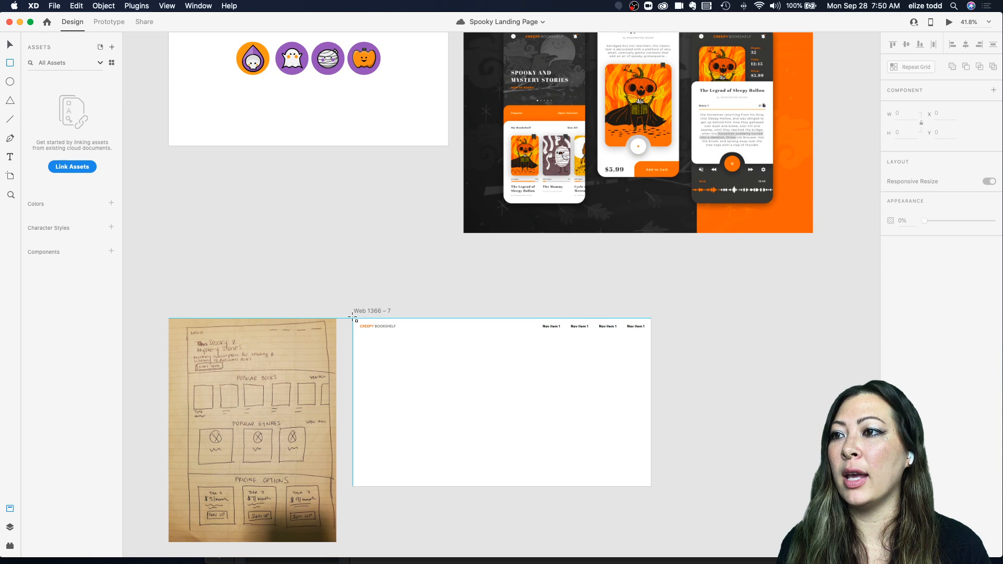
drag(353, 318, 650, 440)
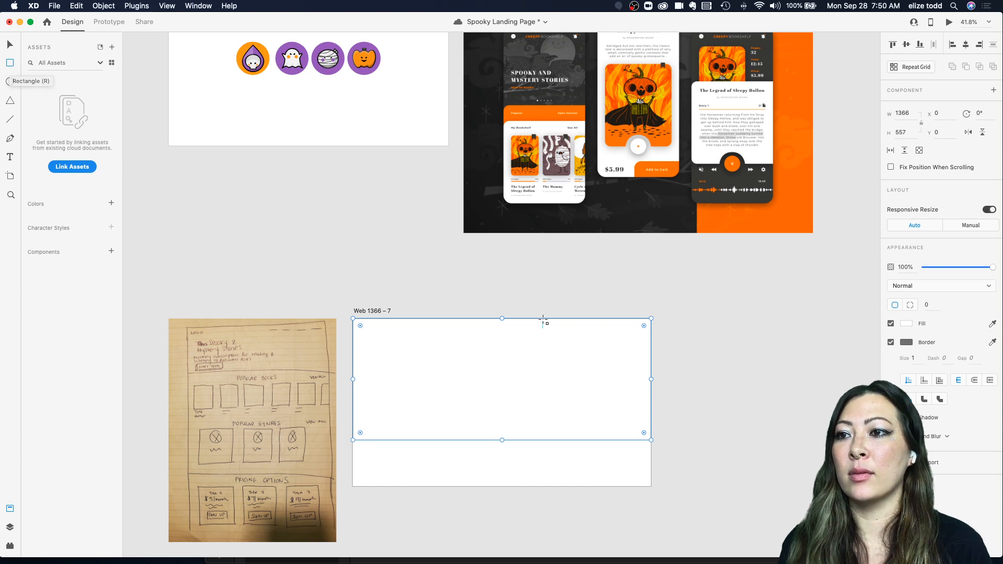
click(543, 291)
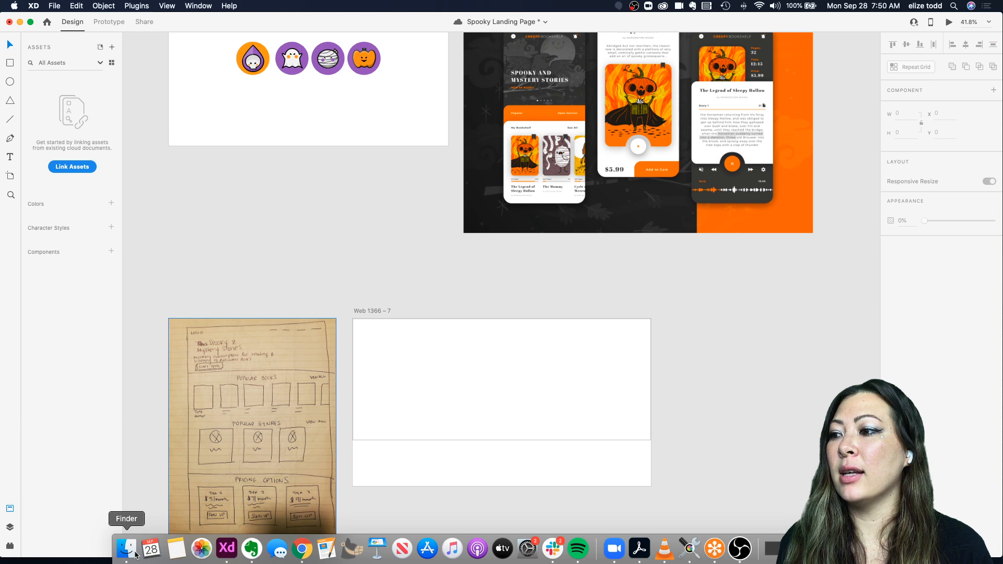
Step: In Finder, open the Halloween Illustrations folder and drop the crow illustration screenshot into the hero rectangle
click(135, 554)
click(208, 205)
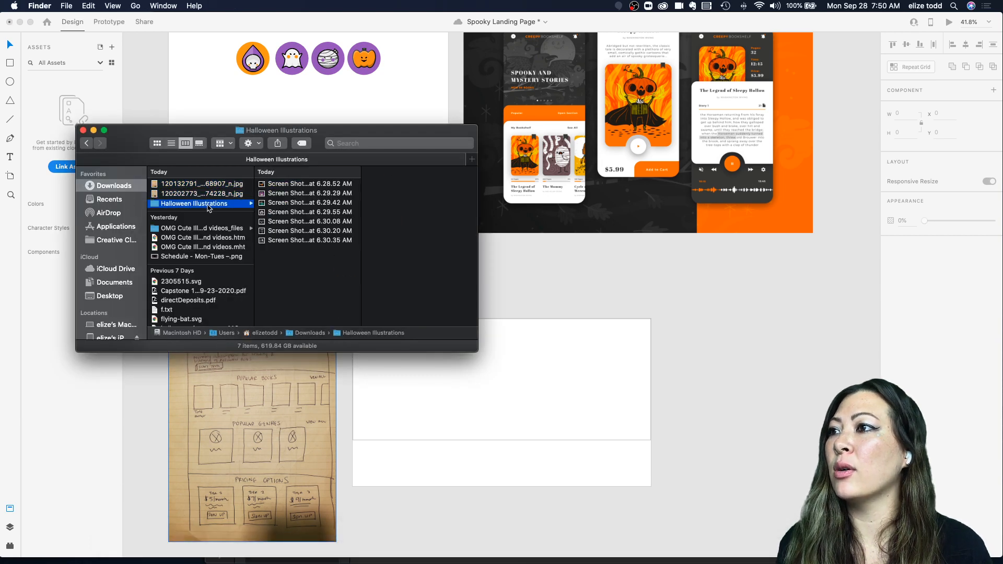
click(272, 242)
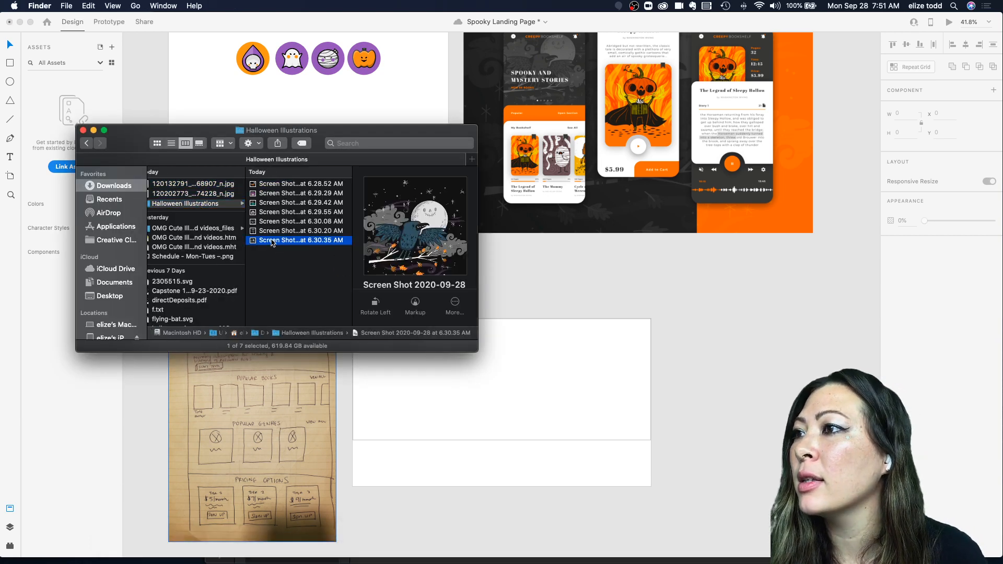
drag(272, 241, 509, 410)
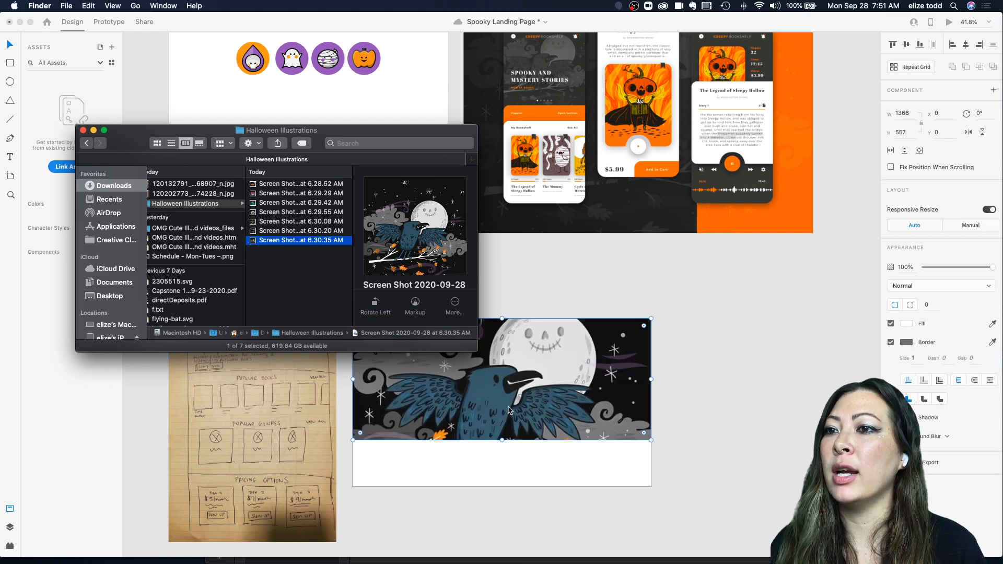
click(509, 409)
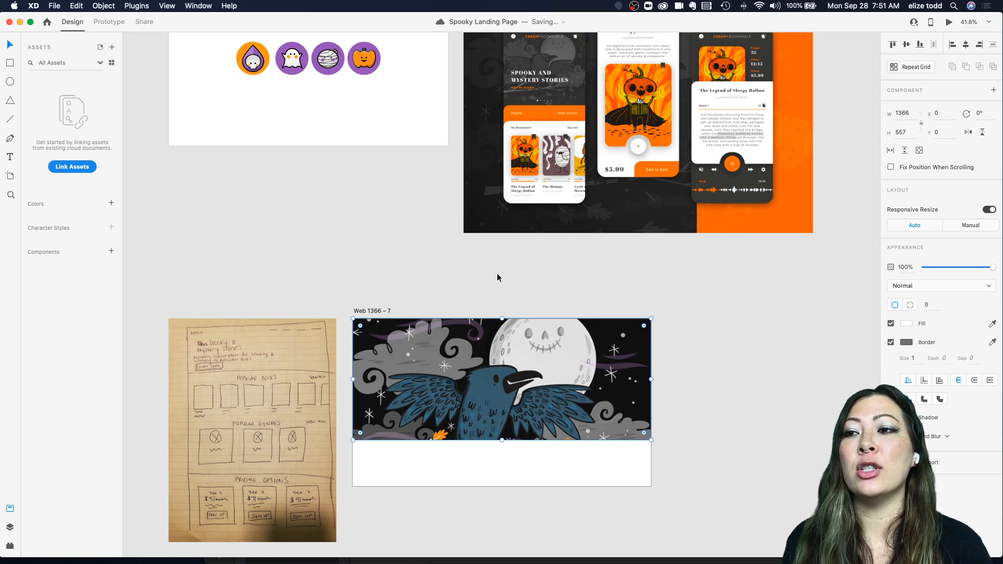
Step: Open the hero image for editing in Photoshop
scroll(497, 277, up, 5)
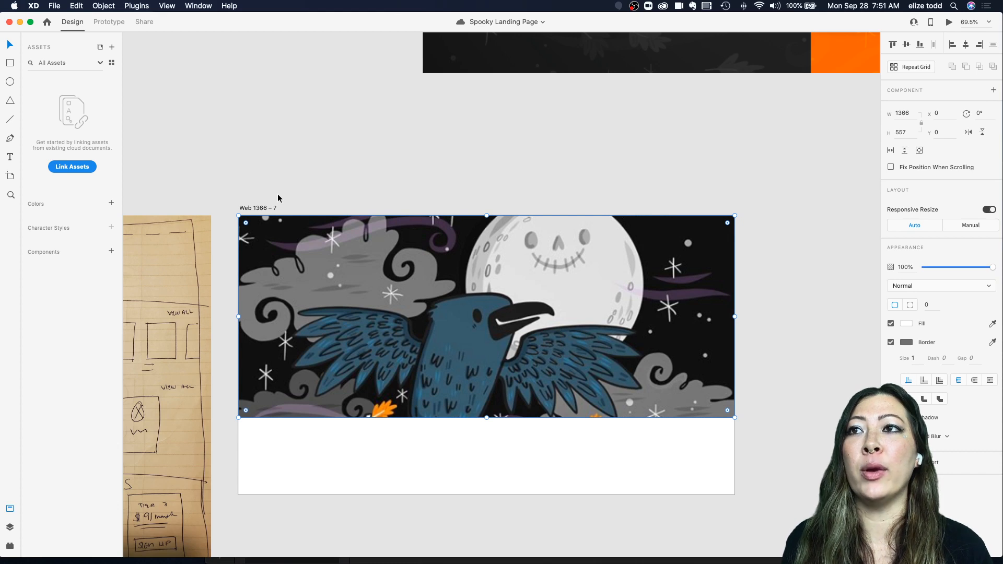
right_click(374, 265)
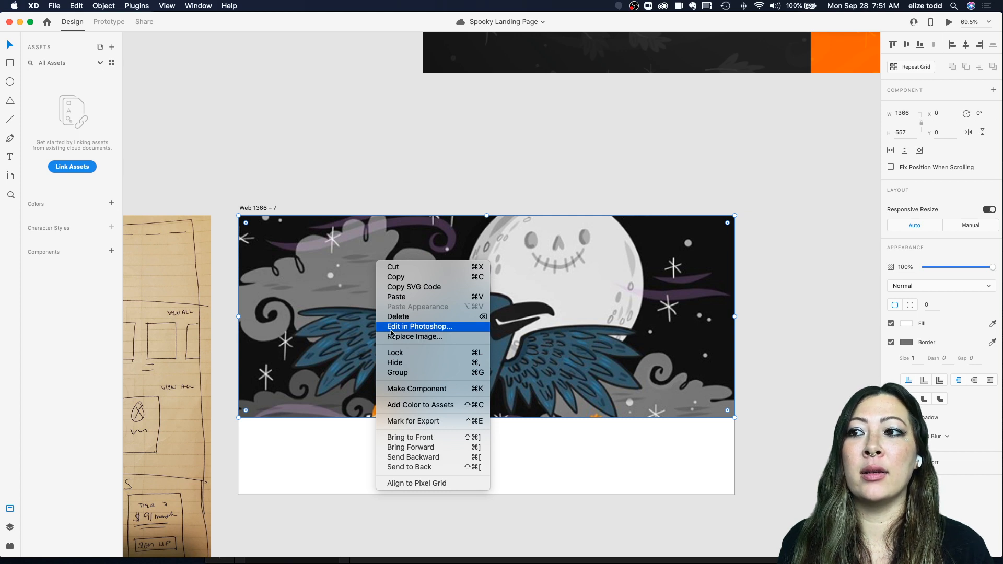
click(432, 332)
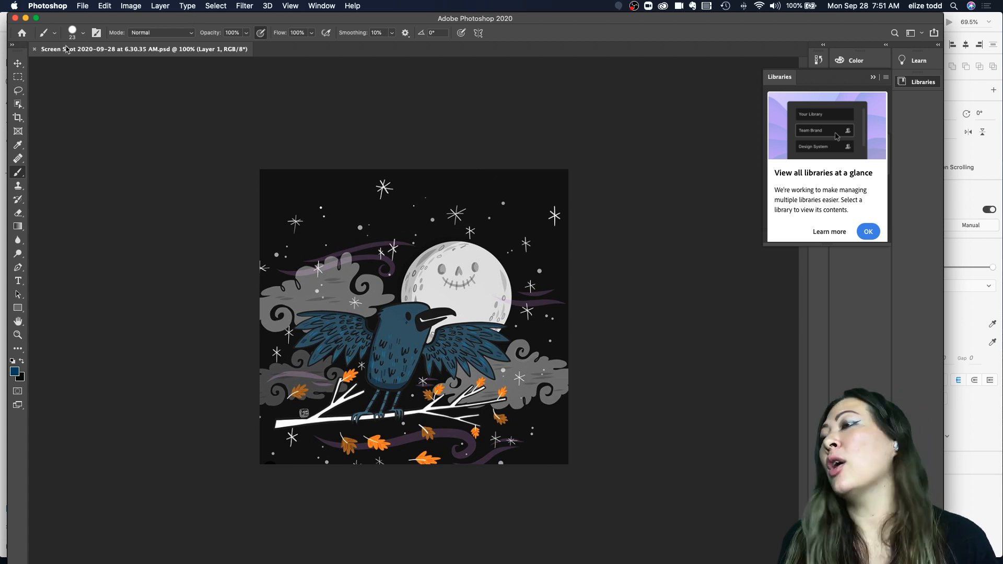
Step: Apply a Hue/Saturation adjustment with saturation -100 and lightness -28 to the crow illustration
click(131, 6)
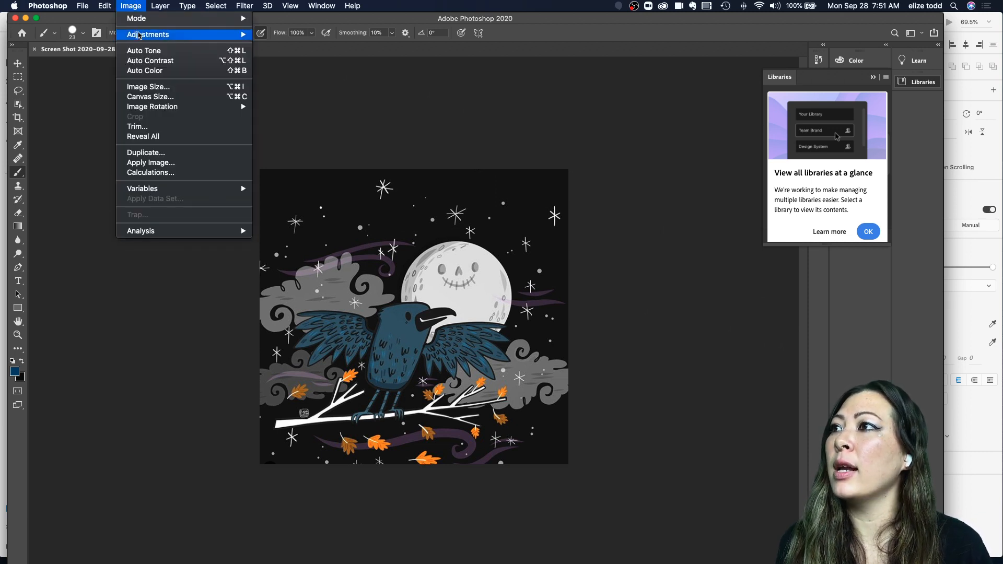
mouse_move(140, 36)
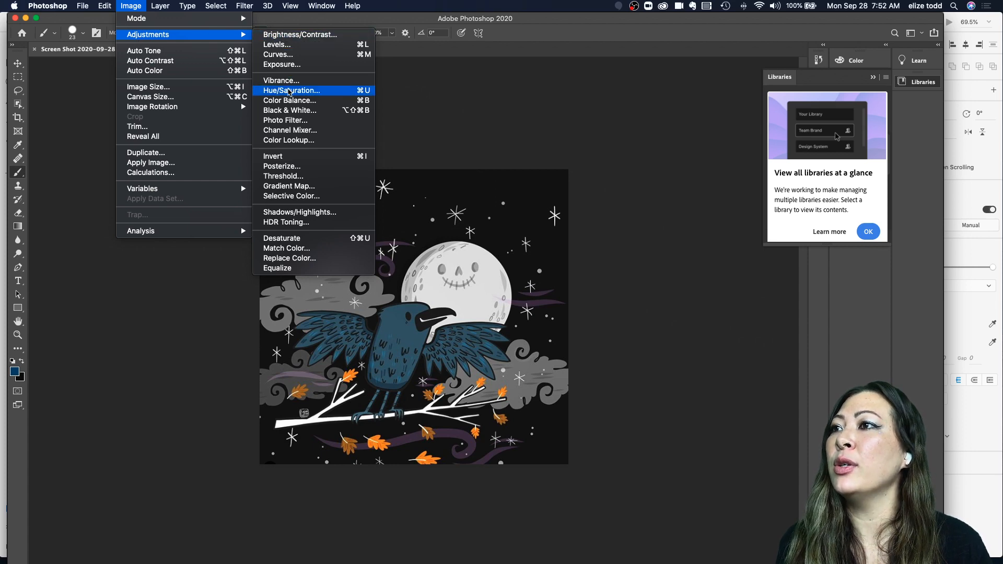
key(Escape)
key(i)
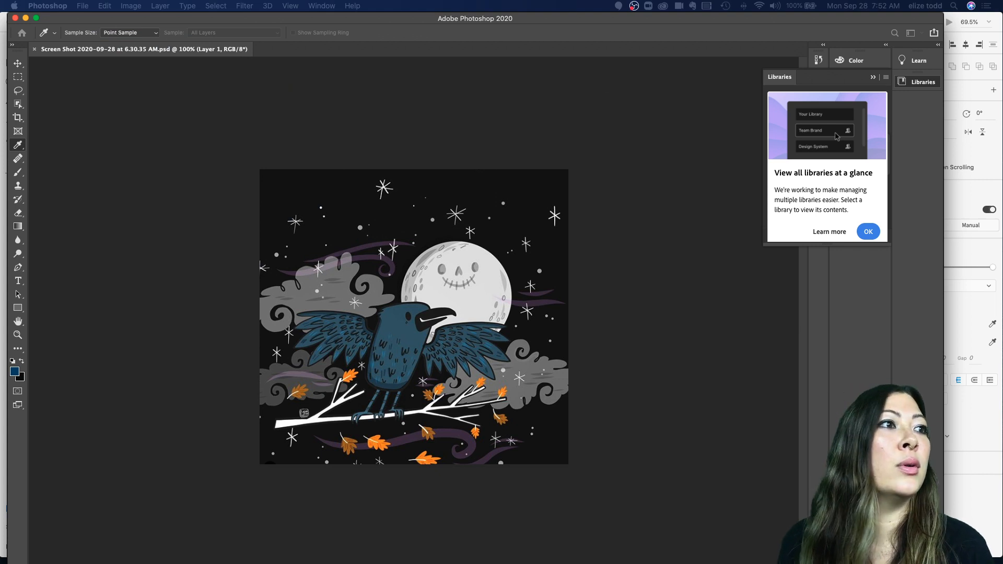
key(super+u)
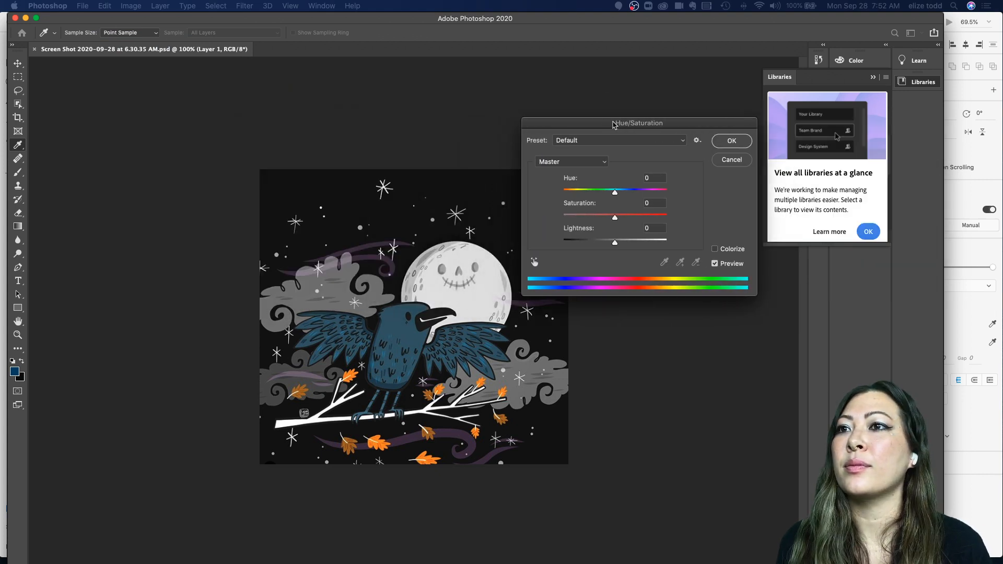
drag(631, 216, 550, 228)
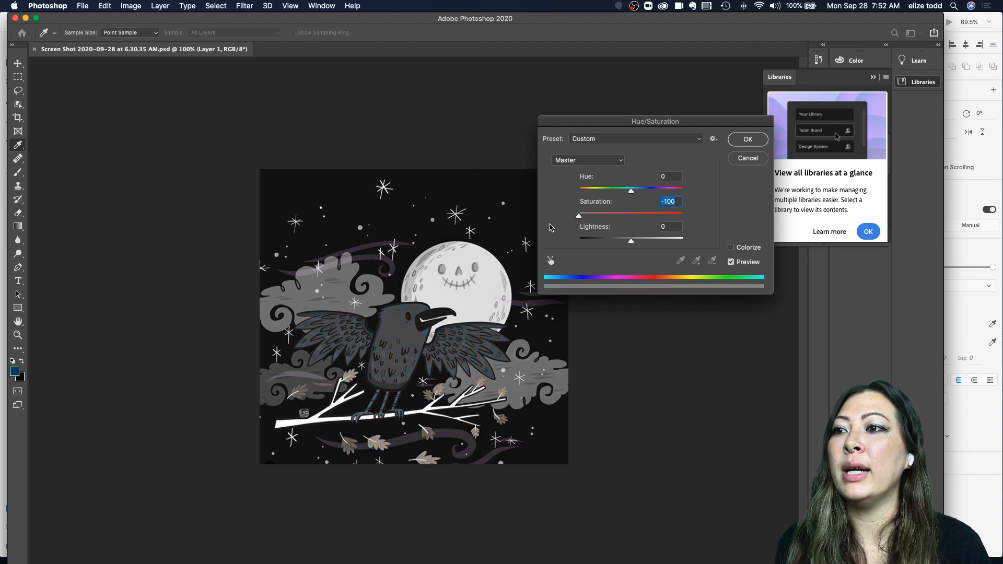
drag(631, 241, 617, 246)
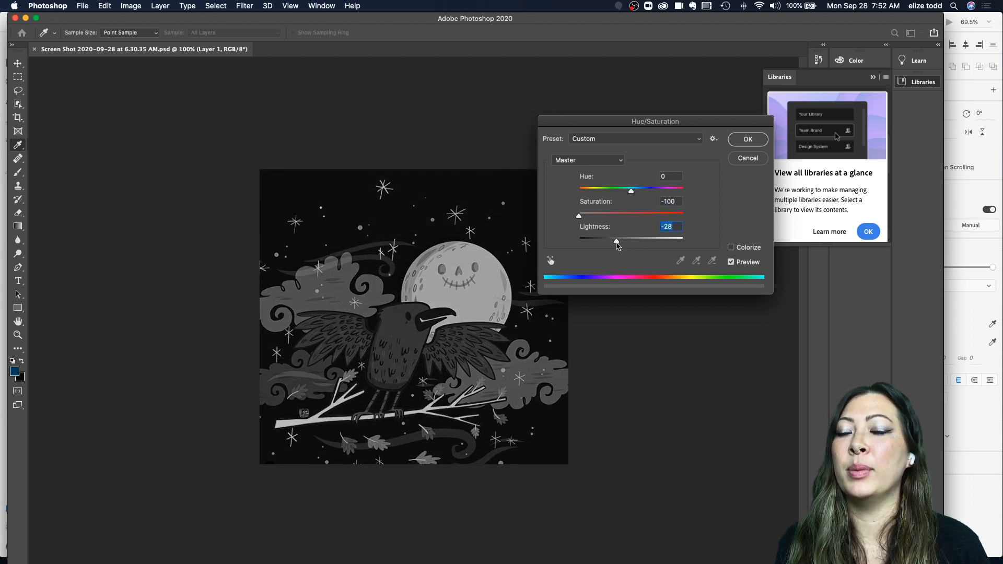
click(748, 139)
Step: Save the edited image and return to XD to view the updated grayscale hero image
key(b)
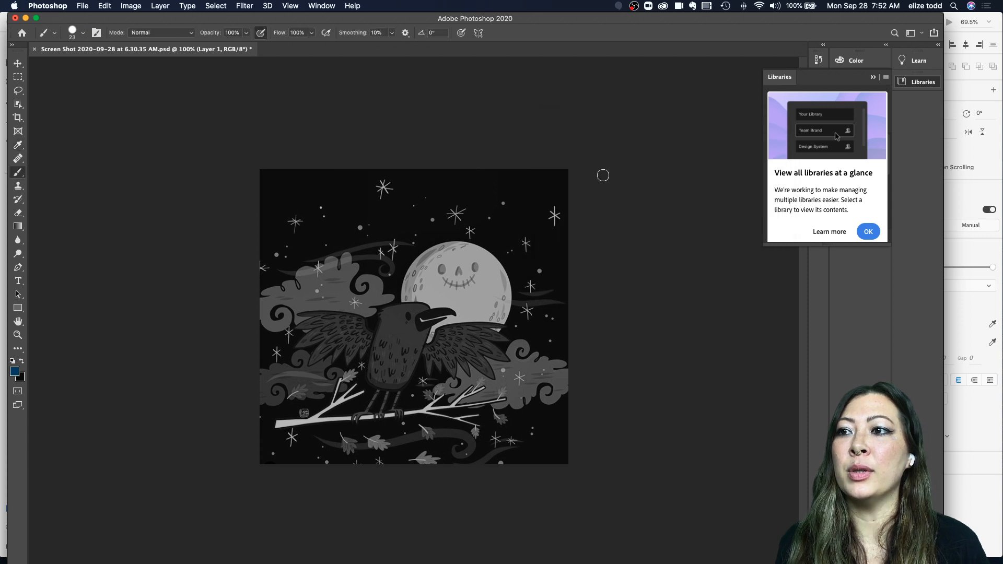
key(super+s)
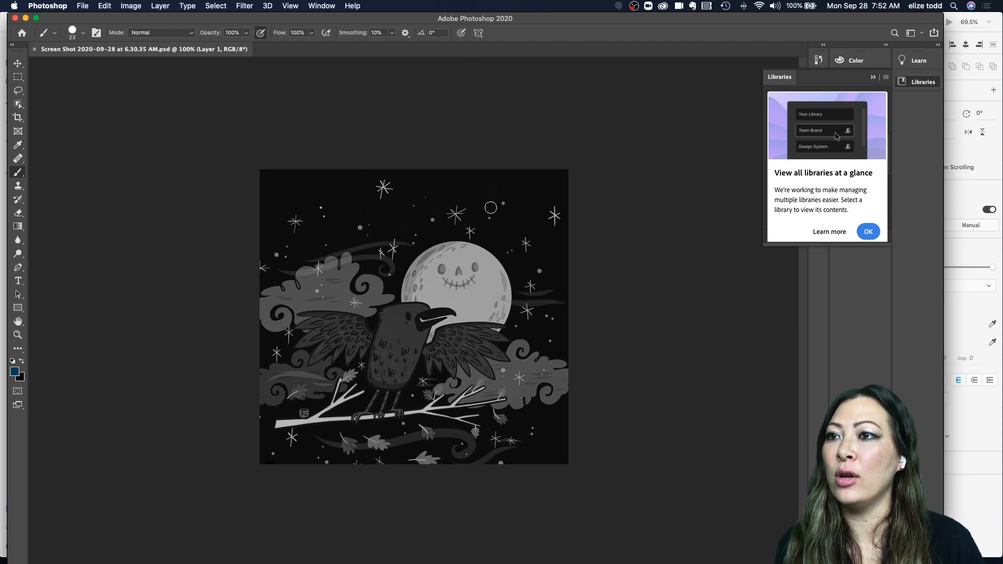
click(950, 306)
scroll(543, 251, down, 3)
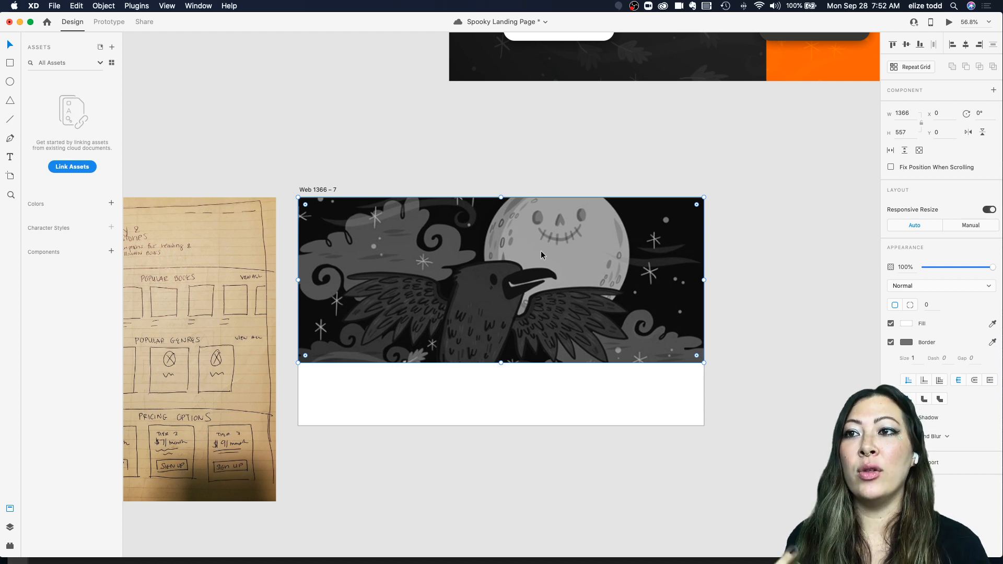
Step: Save the file and move the hero image layer below the nav item and logo text layers
key(super+s)
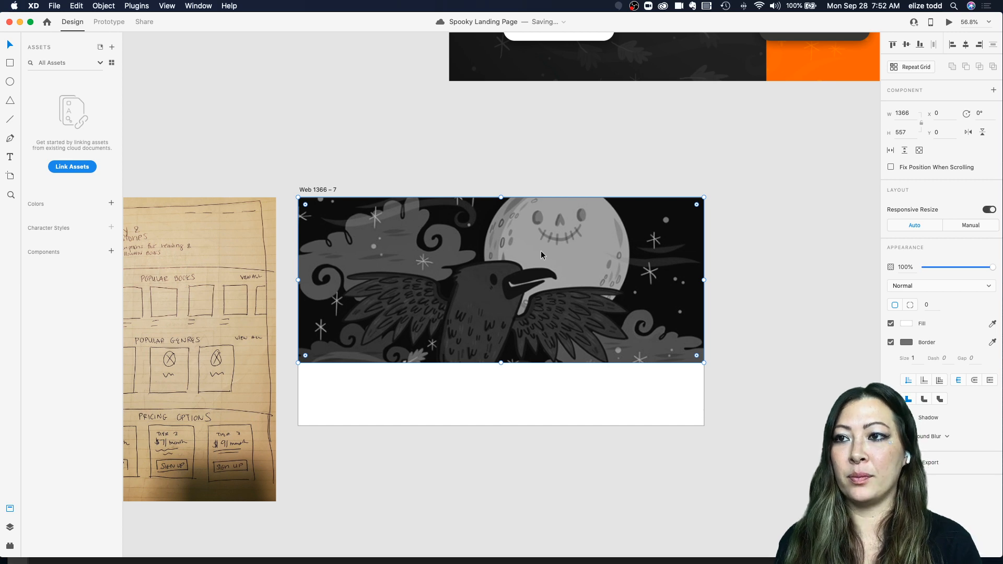
click(9, 528)
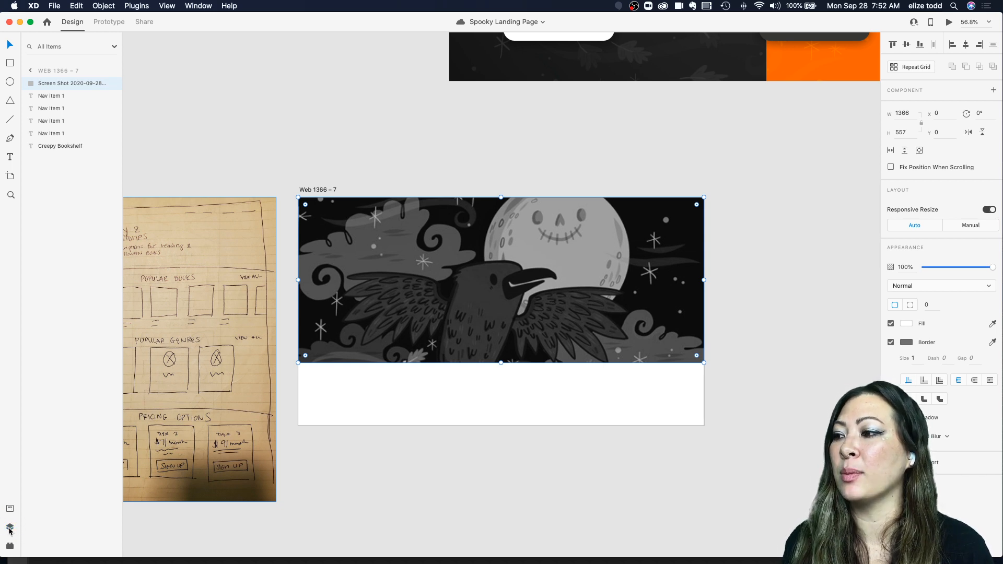
click(10, 527)
click(9, 527)
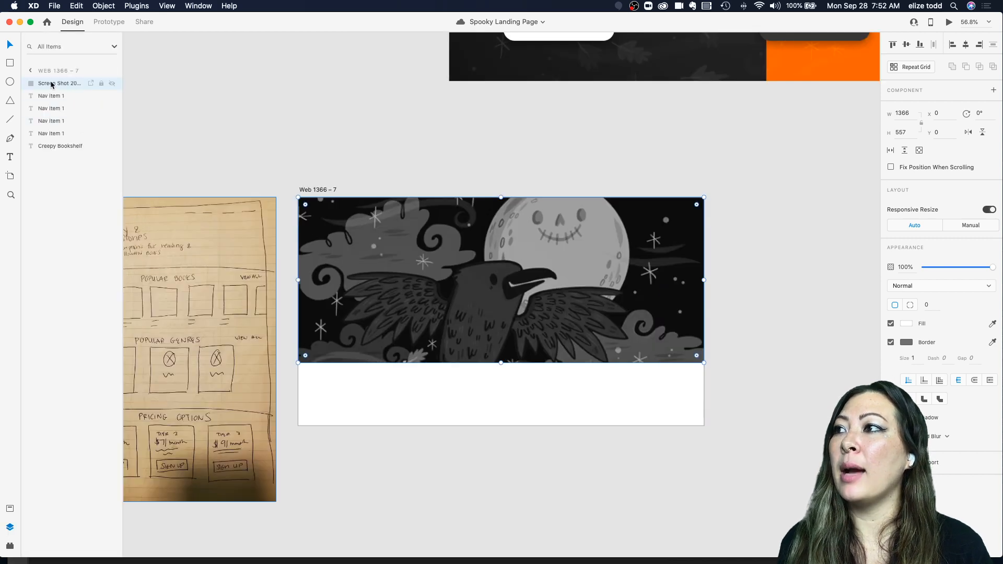
drag(50, 83, 59, 164)
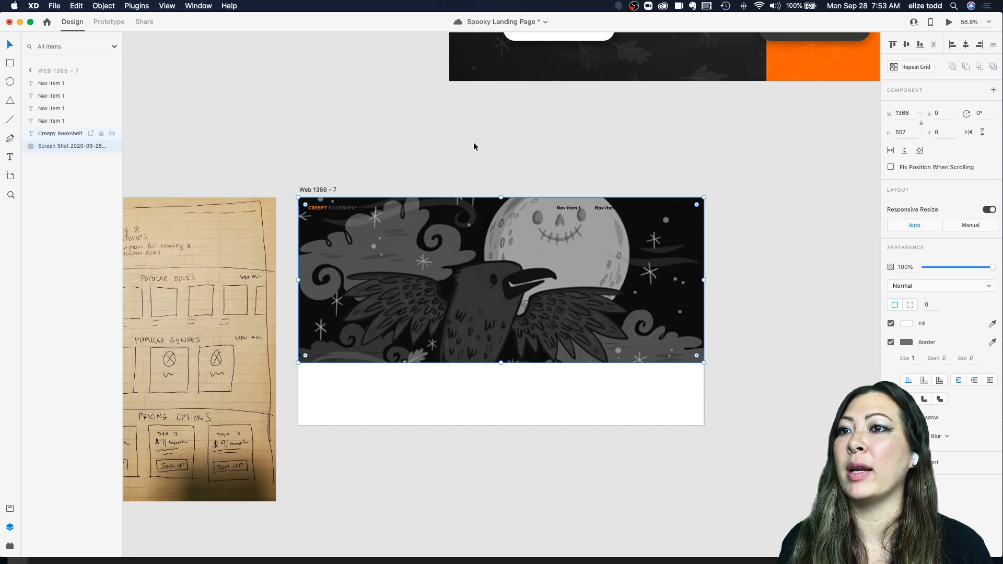
Step: Select all four nav item texts and change their text fill color to white
click(52, 83)
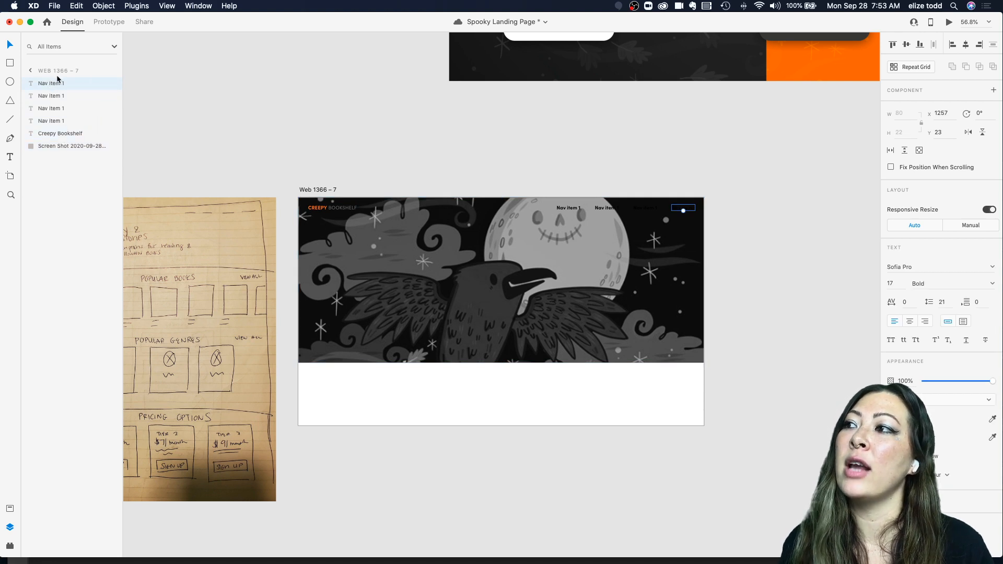
click(43, 150)
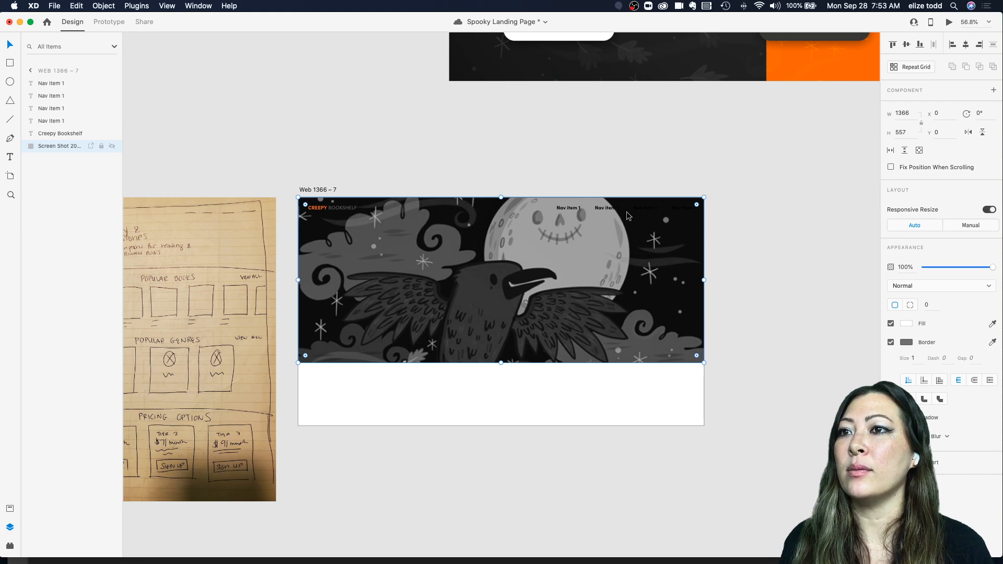
scroll(628, 216, up, 5)
scroll(709, 203, down, 5)
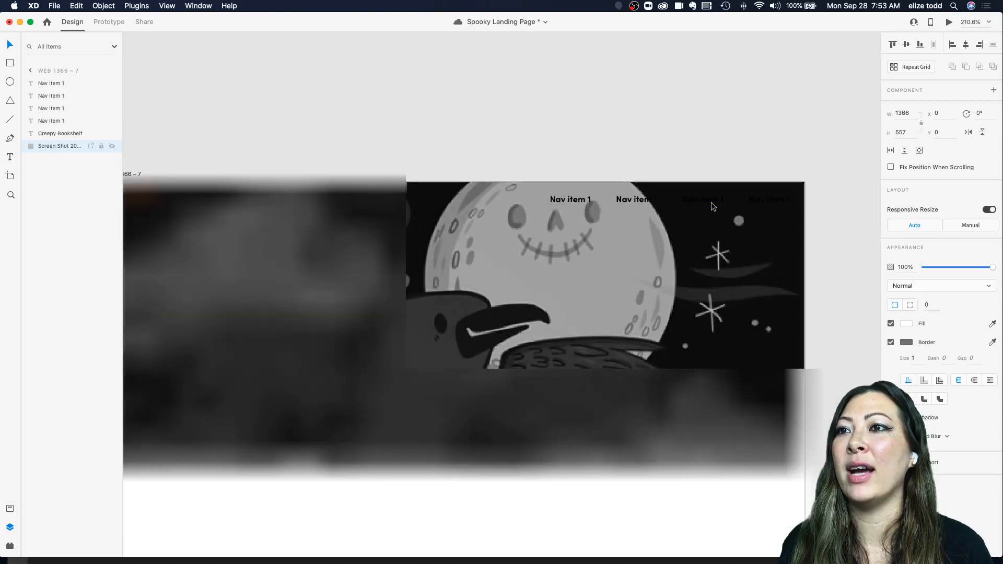
click(588, 203)
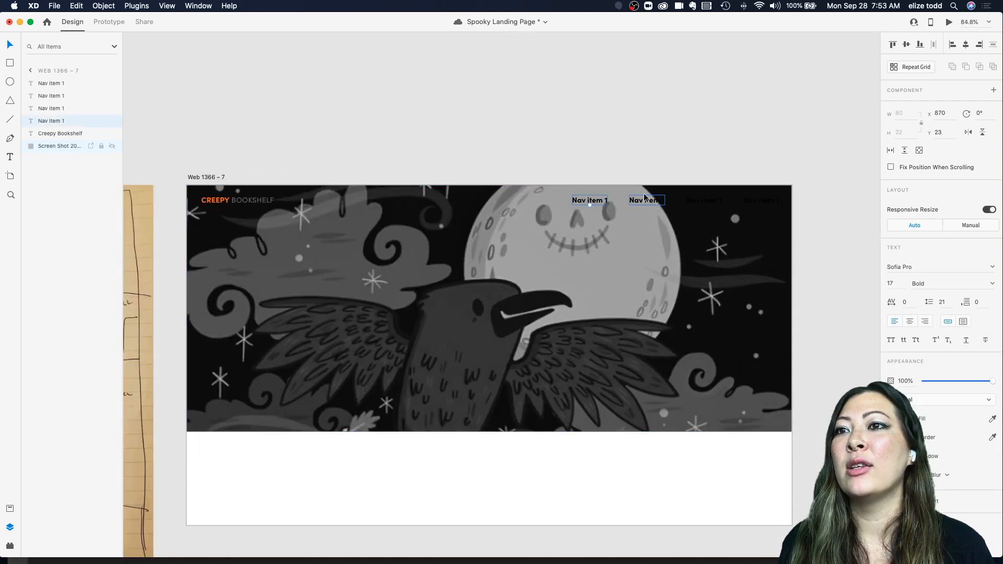
click(606, 169)
click(587, 201)
shift+click(653, 201)
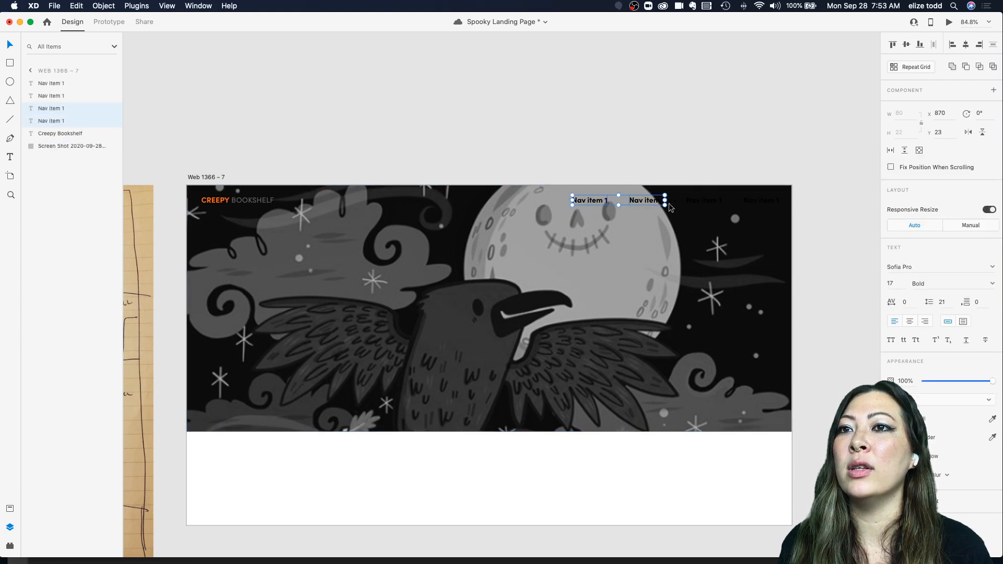
shift+click(700, 205)
shift+click(755, 204)
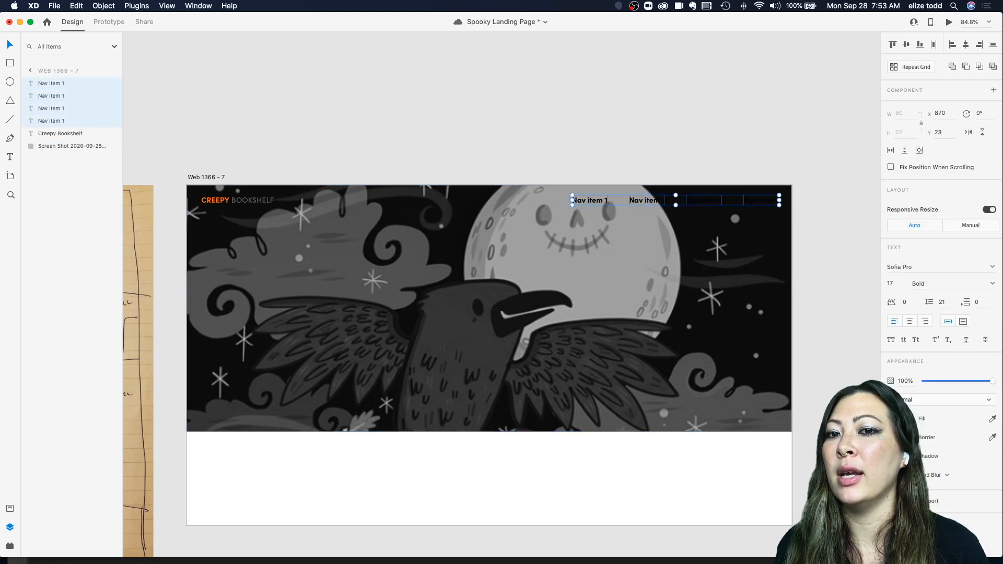
click(906, 418)
drag(783, 365, 744, 358)
click(642, 274)
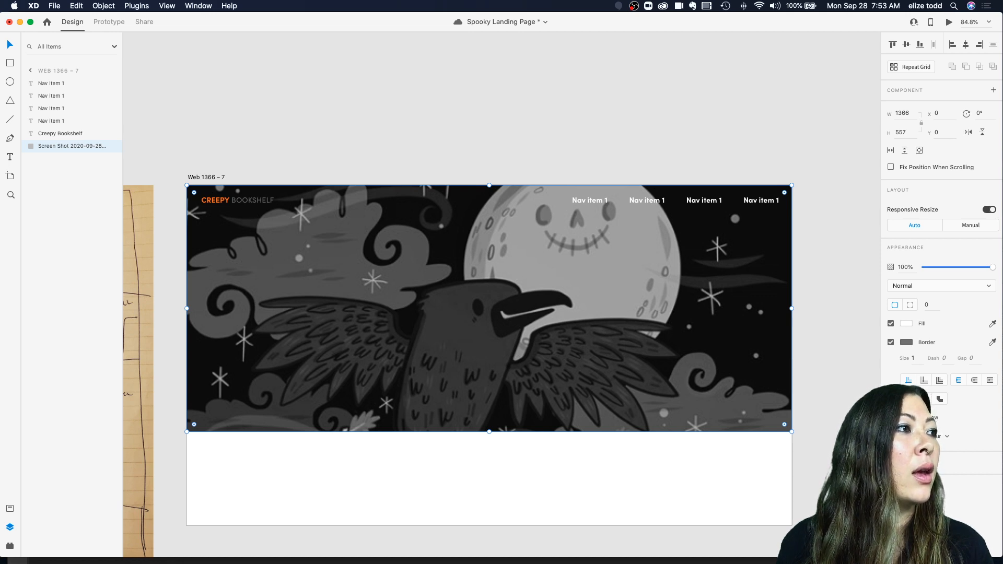
Step: Save, and recolor the BOOKSHELF word of the Creepy Bookshelf logo to white
key(cmd+s)
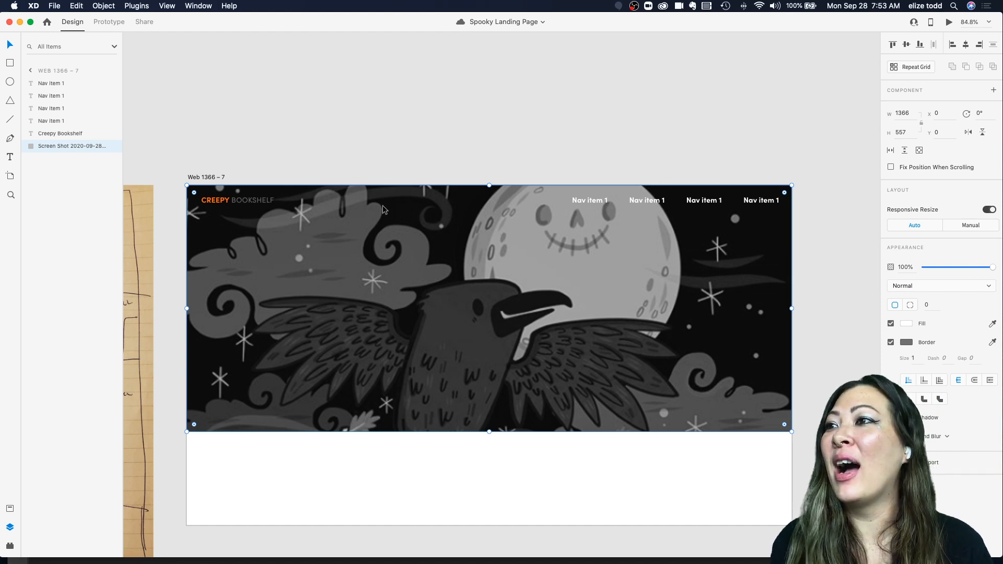
double_click(234, 201)
click(234, 201)
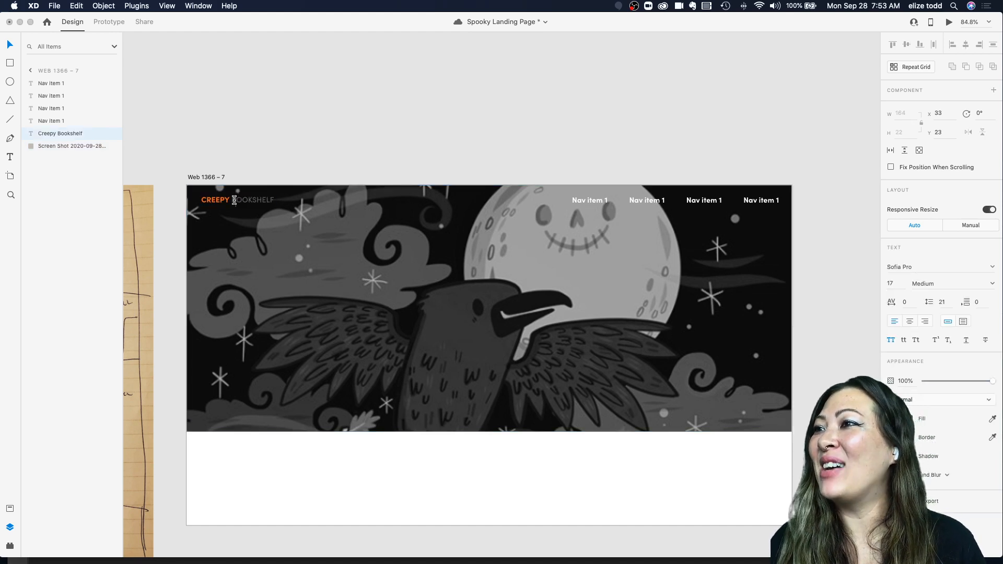
drag(234, 201, 316, 202)
click(911, 421)
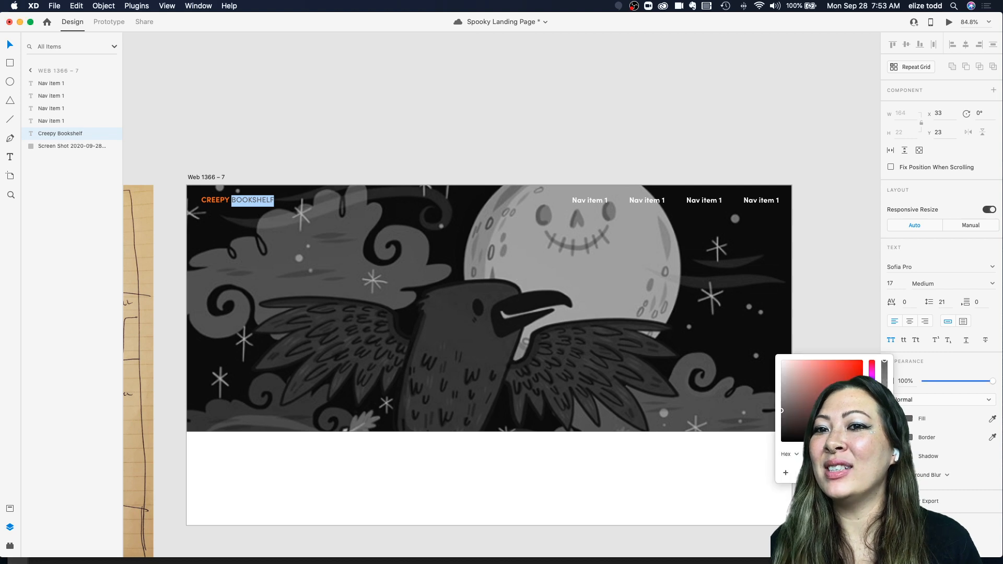
click(517, 105)
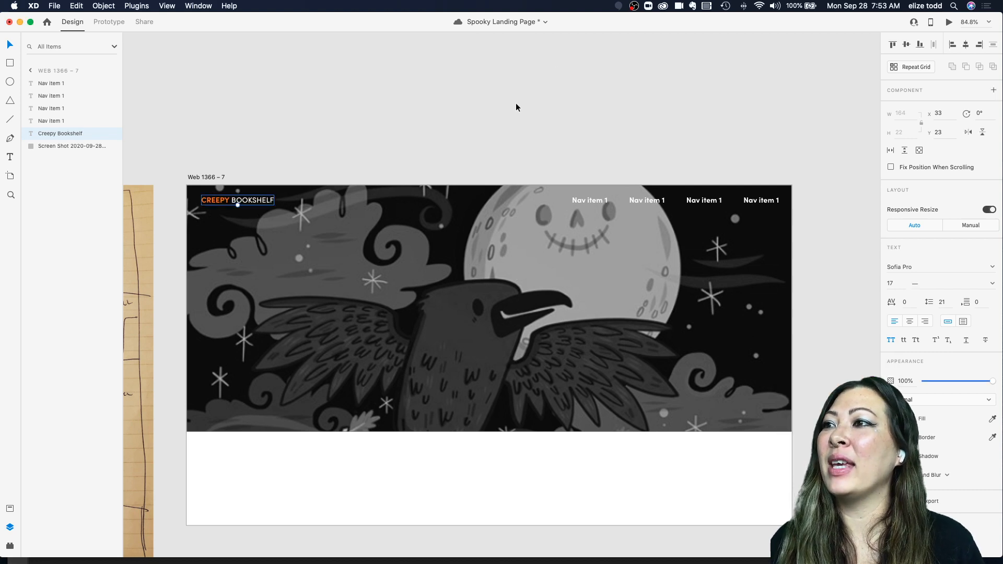
click(517, 105)
Step: Draw a rectangle covering the hero image with no border, a #0D0D0D fill and 55% opacity
scroll(517, 105, down, 3)
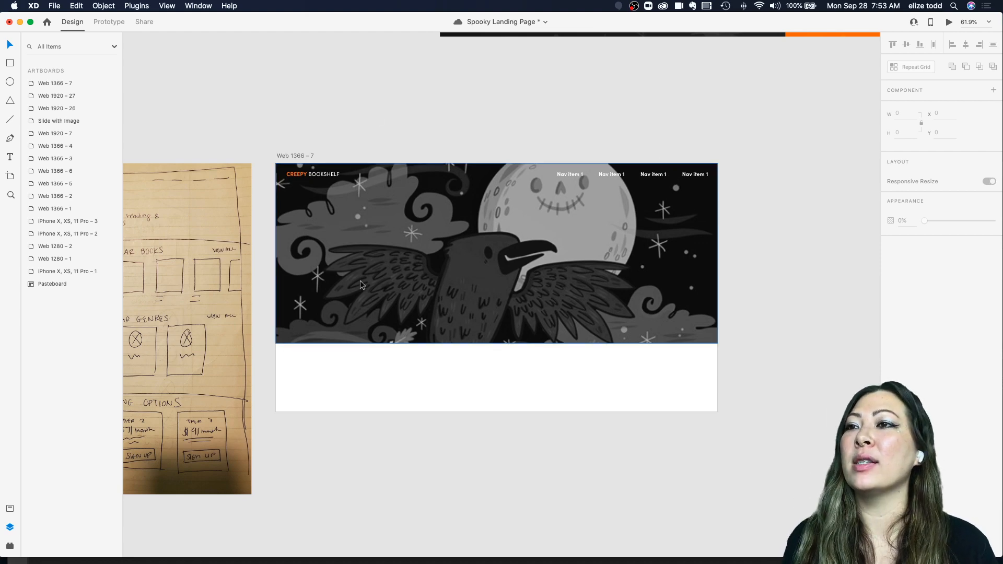
scroll(360, 285, down, 3)
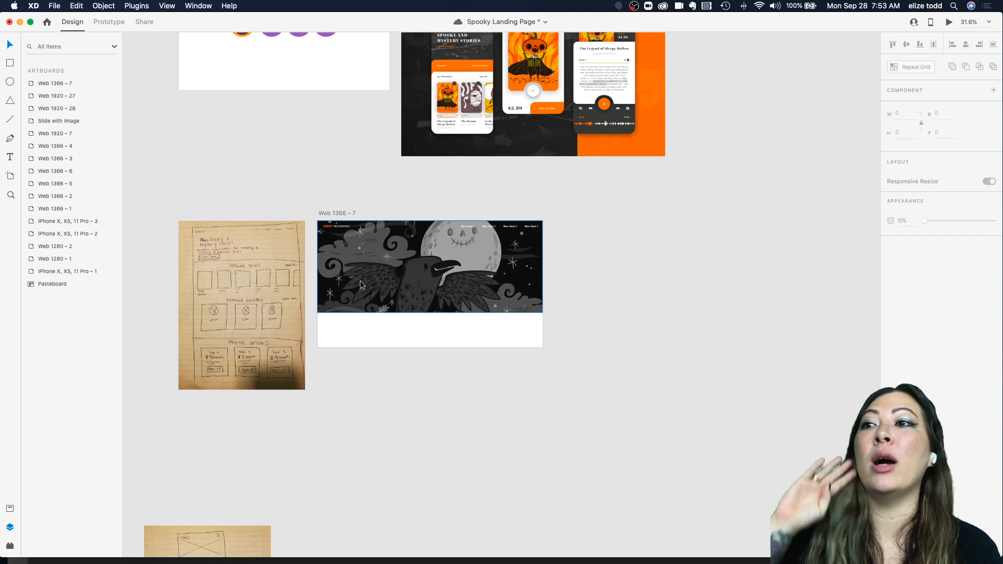
scroll(378, 259, up, 3)
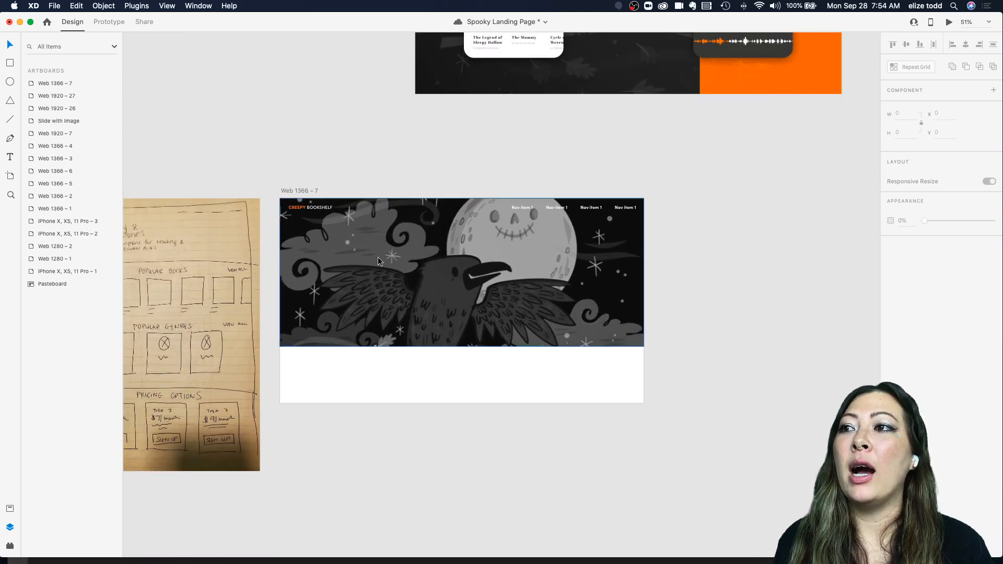
scroll(378, 260, down, 3)
scroll(436, 249, right, 1)
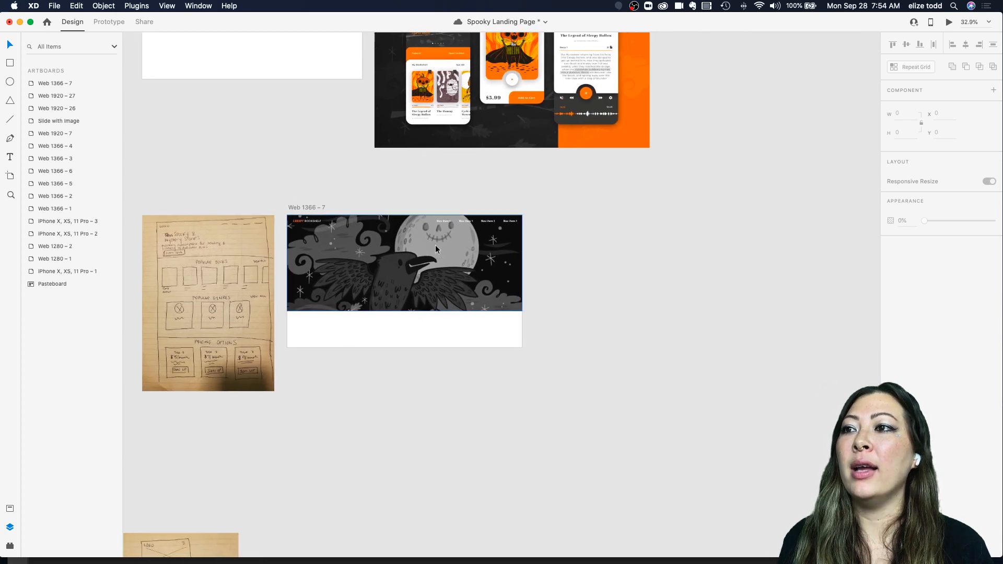
scroll(436, 249, up, 3)
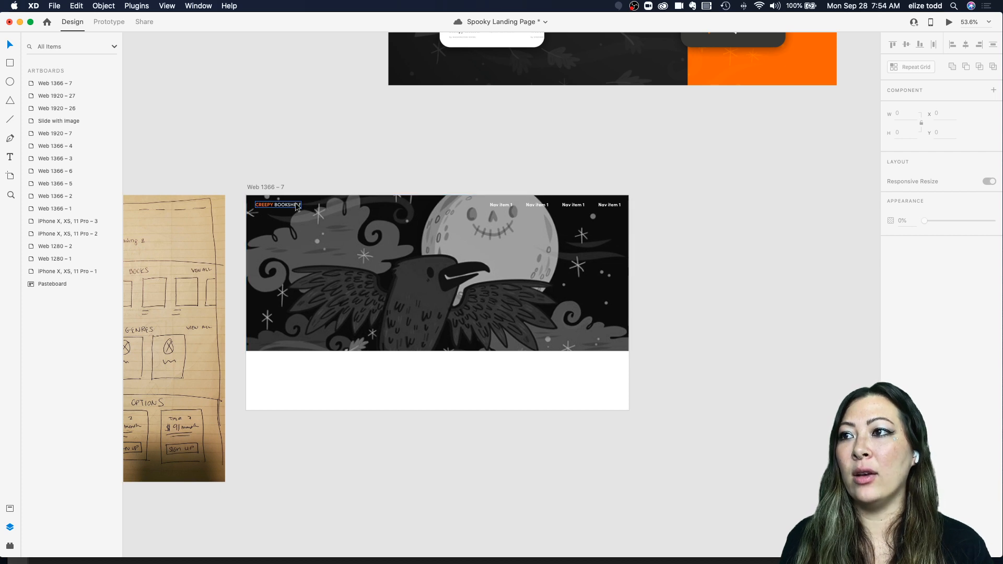
key(r)
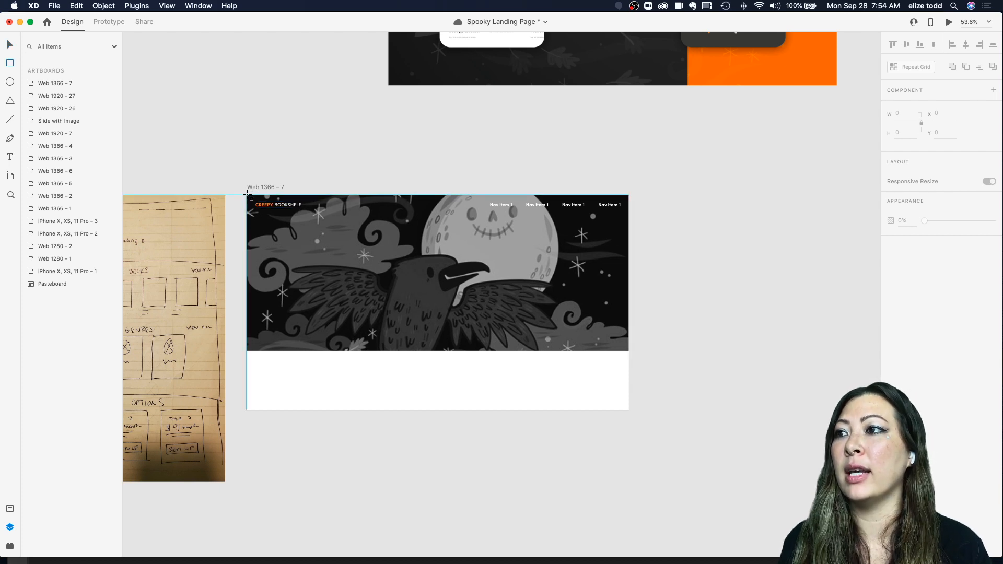
drag(247, 195, 629, 351)
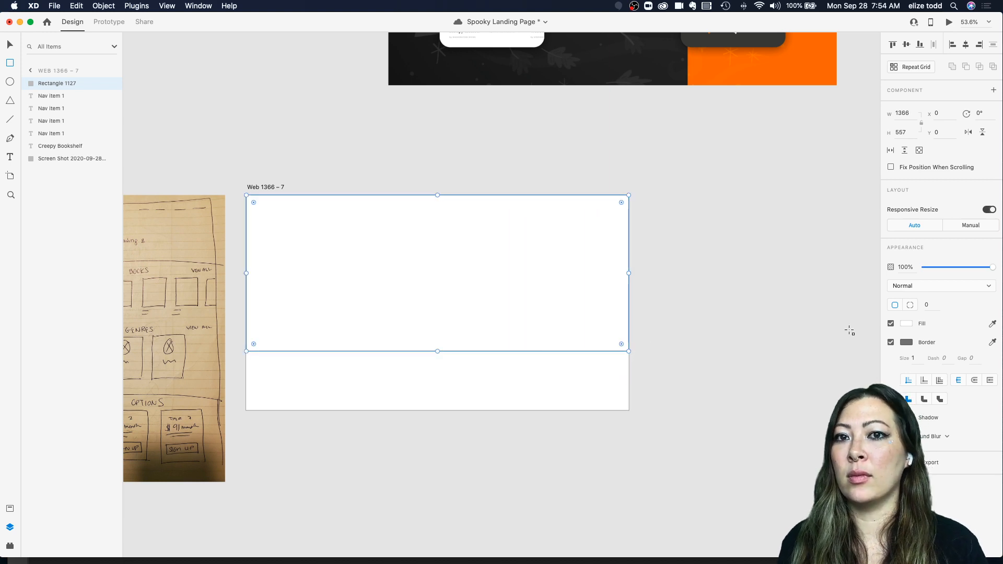
click(891, 342)
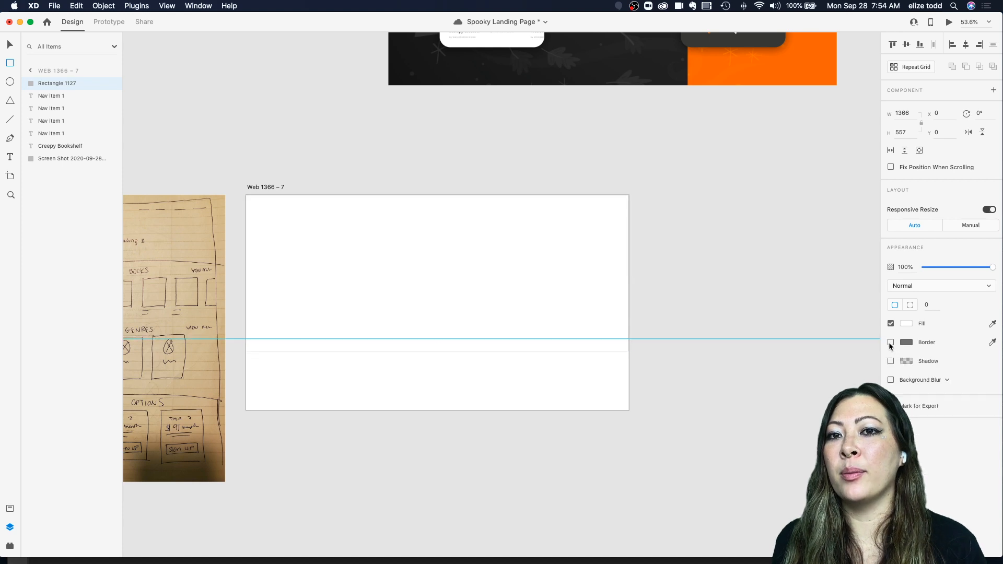
click(905, 323)
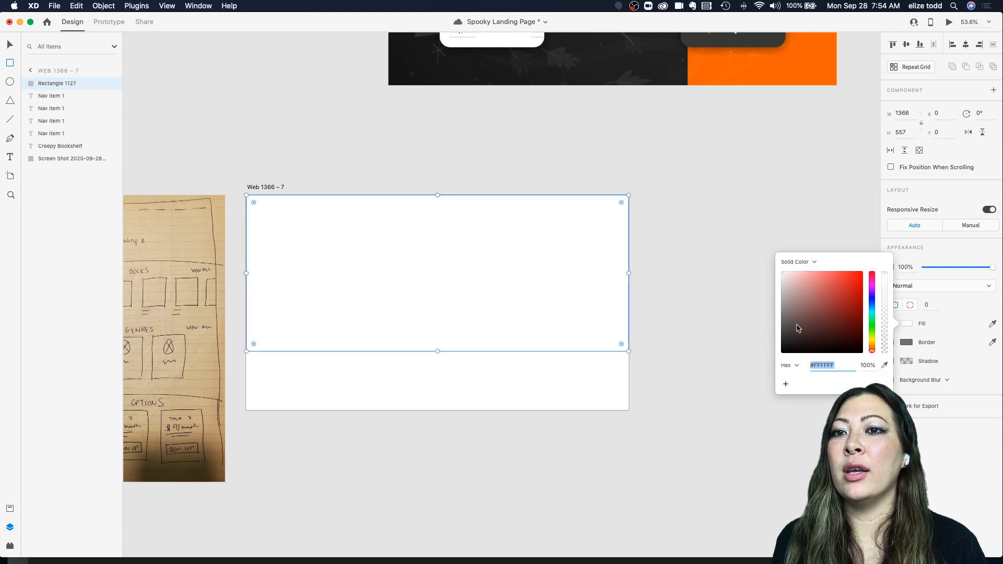
drag(797, 326, 727, 352)
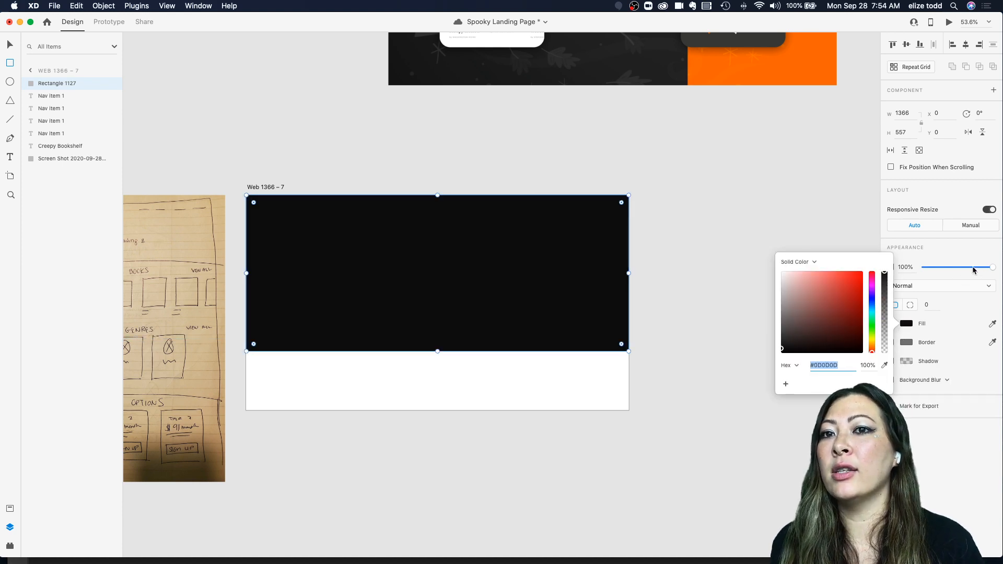
drag(974, 270, 963, 271)
key(Escape)
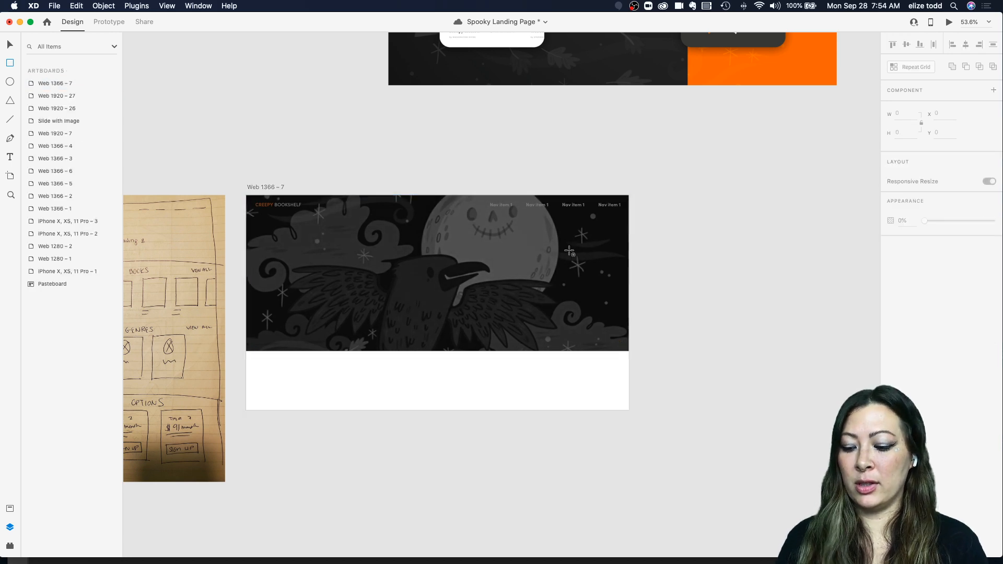
Step: Send the dark overlay rectangle backward so it sits behind the logo and nav item texts
key(v)
click(533, 253)
key(super+bracketleft)
key(super+bracketleft)
key(super+bracketleft)
key(super+bracketleft)
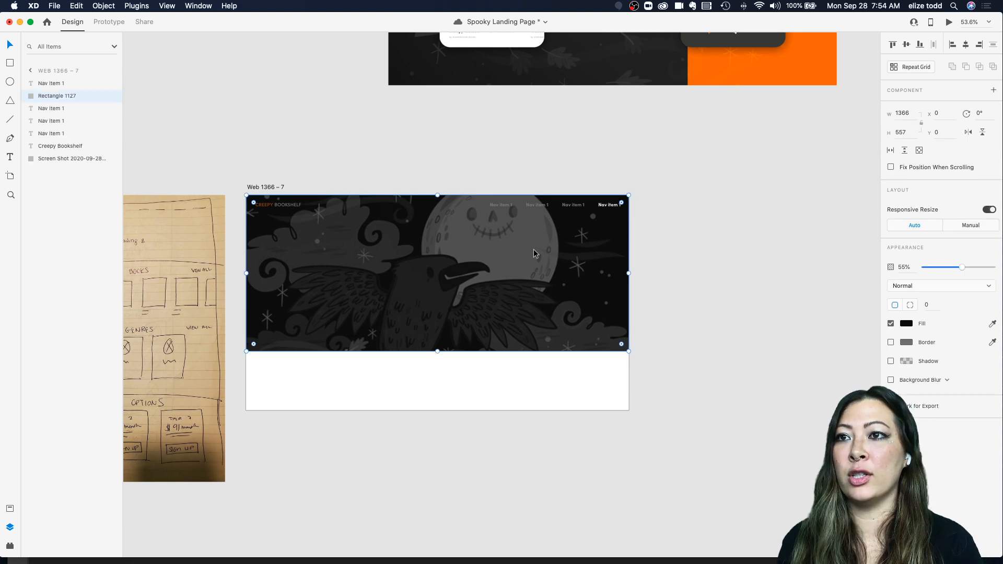
key(super+bracketleft)
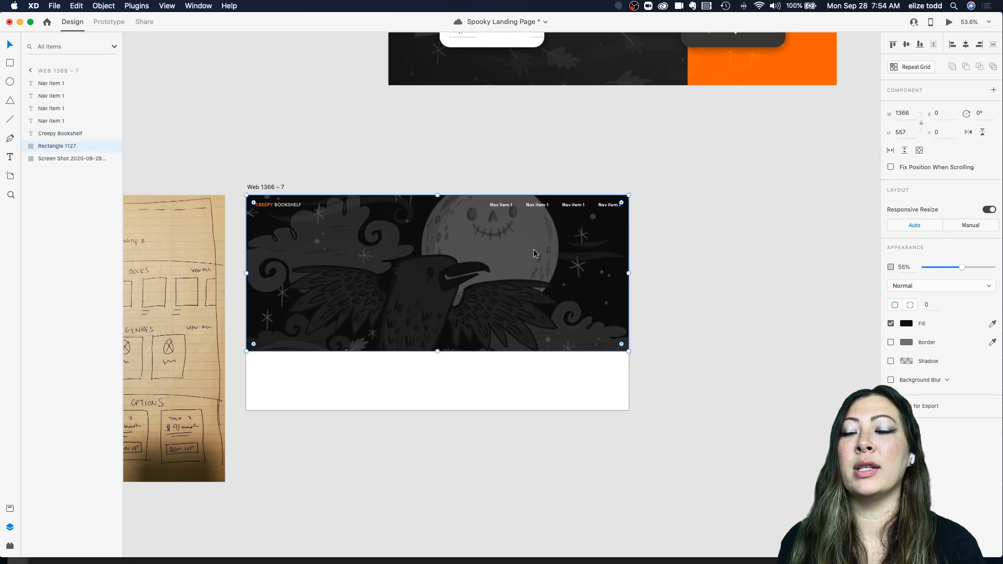
Step: Lower the overlay rectangle's opacity to 36%
scroll(534, 251, up, 5)
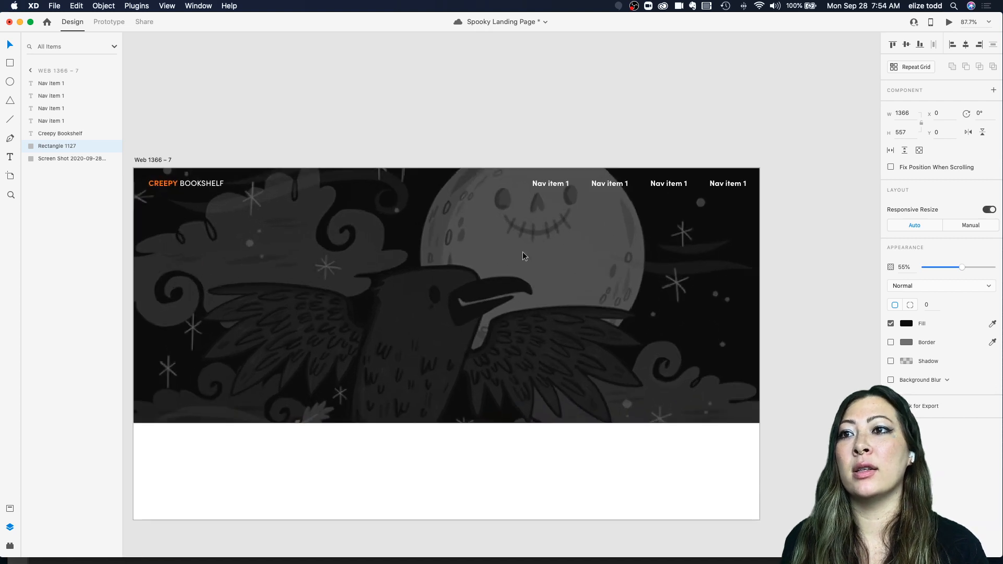
scroll(459, 206, down, 4)
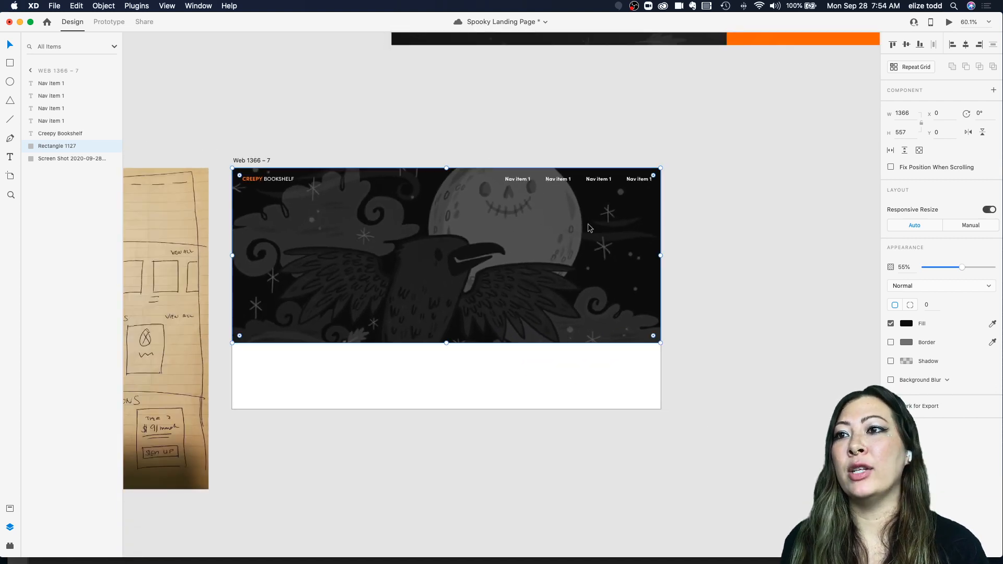
drag(960, 267, 950, 266)
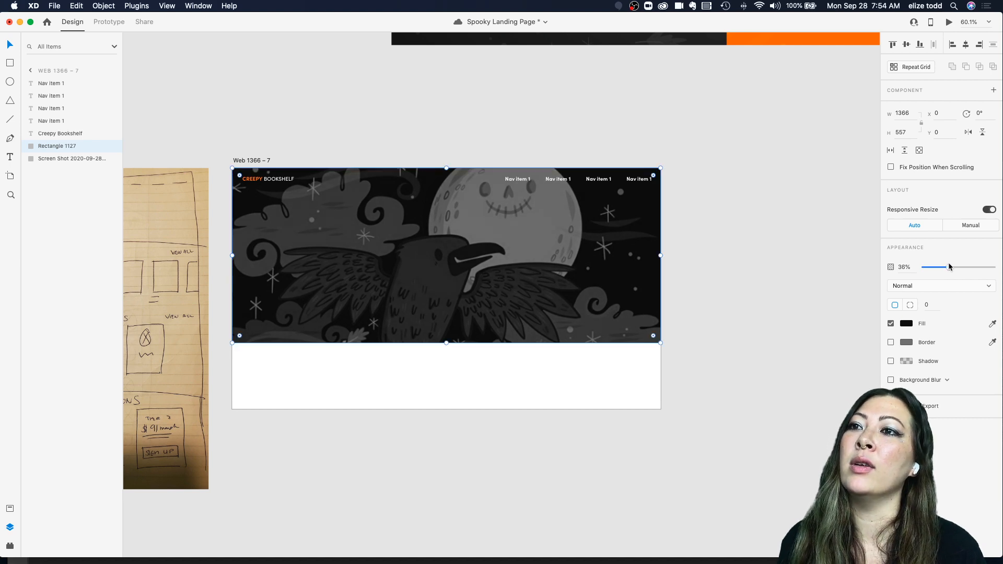
click(777, 289)
Step: Select the logo text and all four nav items and group them together
scroll(601, 235, up, 2)
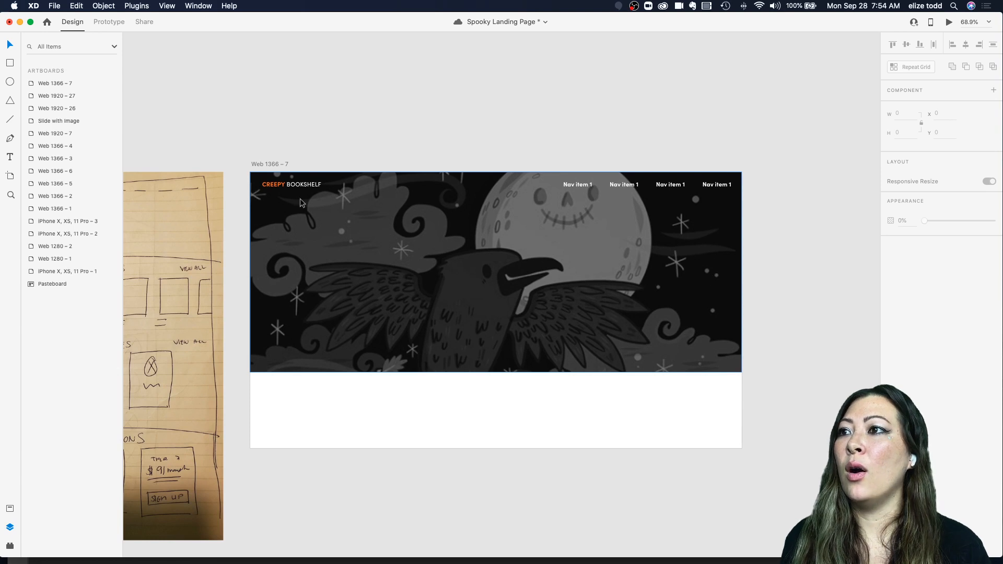
click(293, 187)
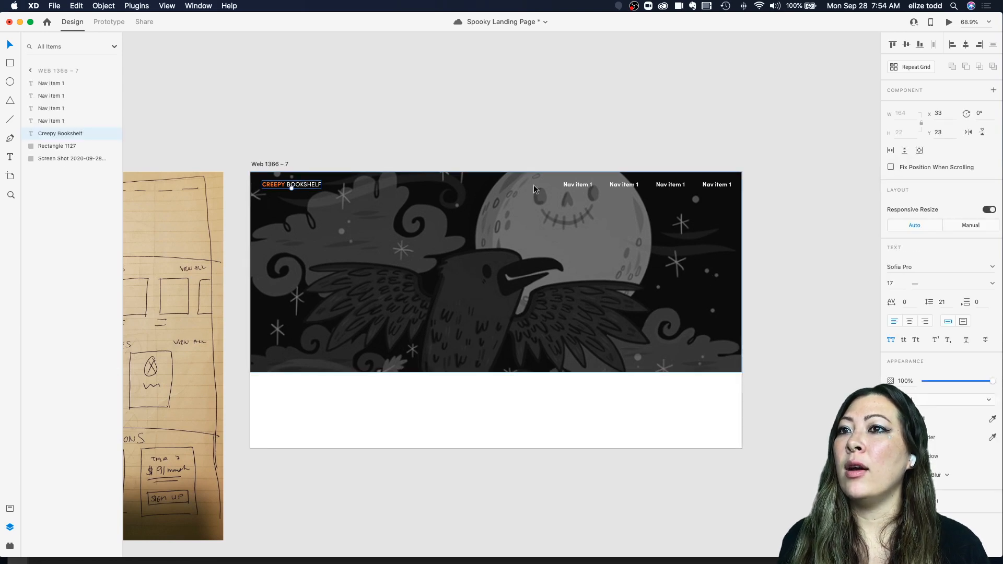
shift+click(575, 186)
shift+click(623, 185)
shift+click(669, 185)
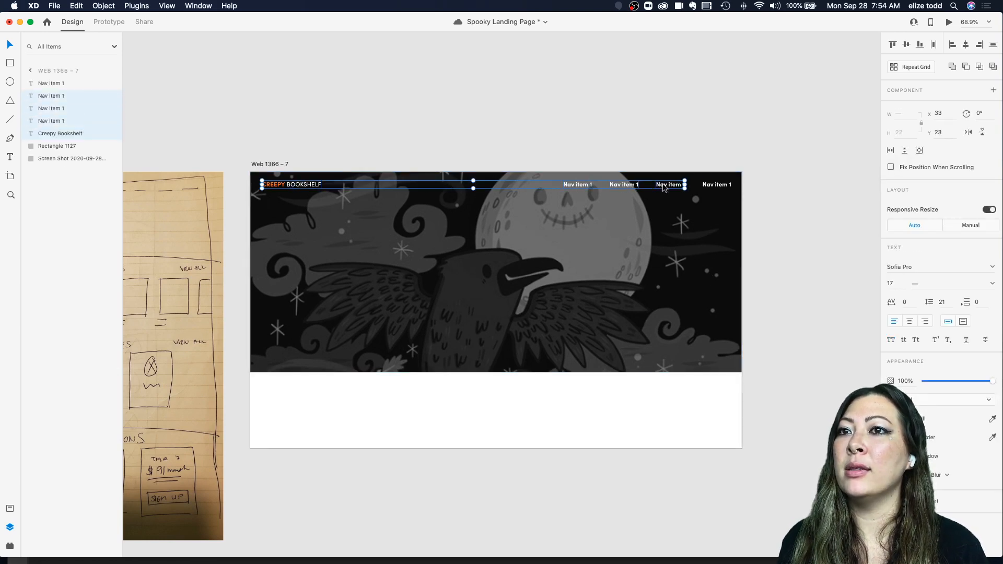
shift+click(714, 187)
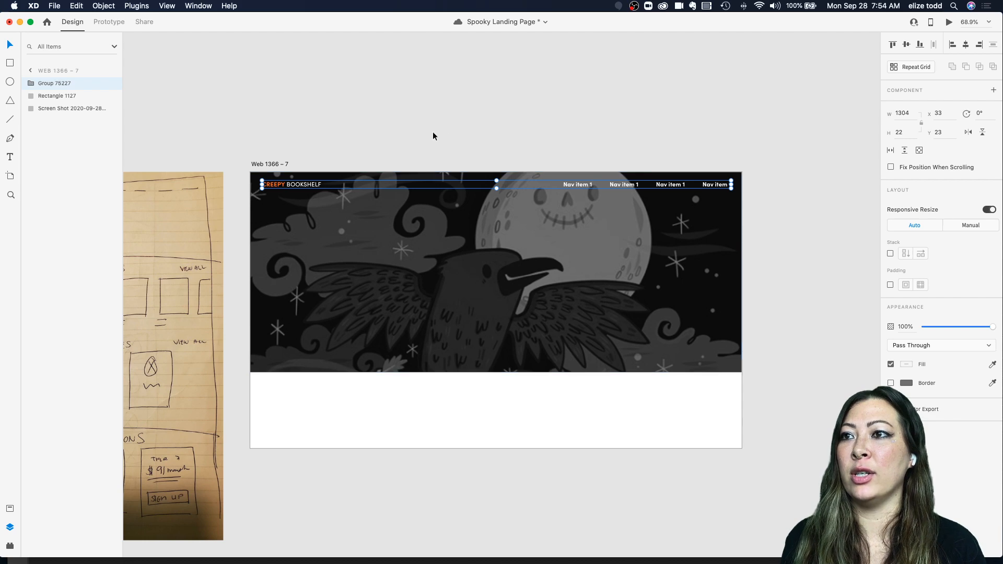
Step: Add a text heading reading "Spooky and Mysterious Stories" on the left side of the hero image
click(444, 122)
scroll(444, 122, down, 5)
scroll(444, 121, left, 2)
scroll(276, 143, up, 6)
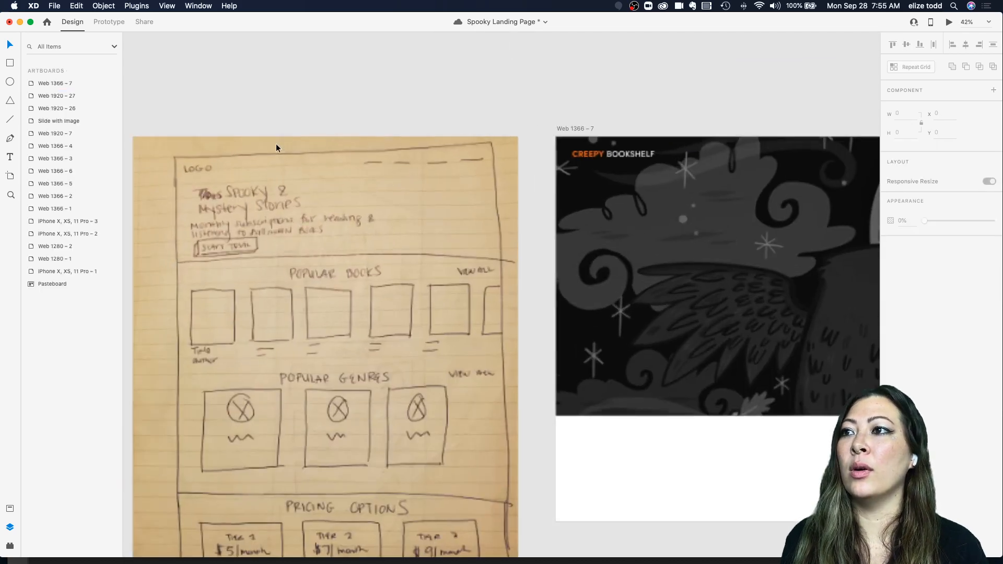
scroll(343, 187, down, 4)
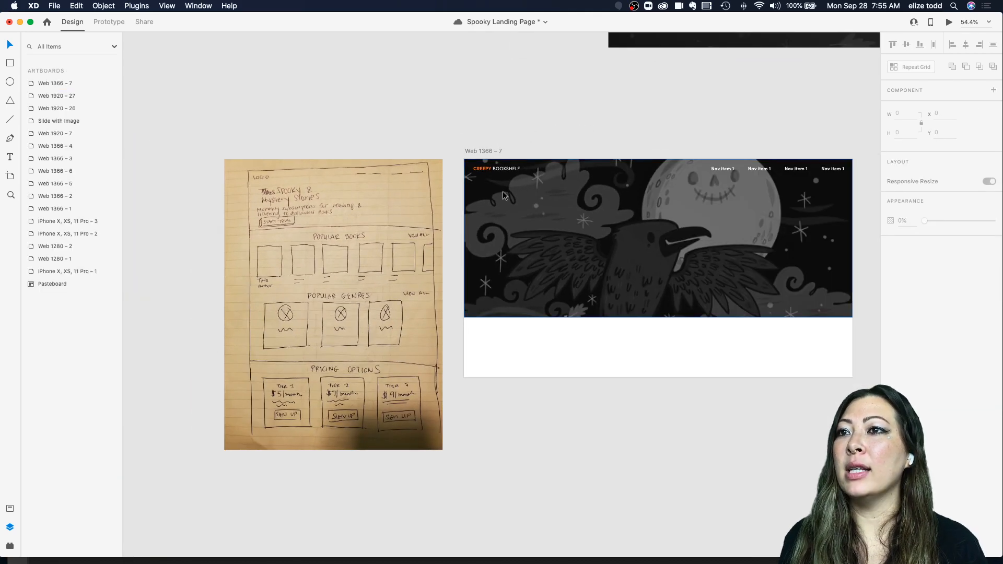
scroll(557, 196, up, 4)
scroll(513, 229, down, 1)
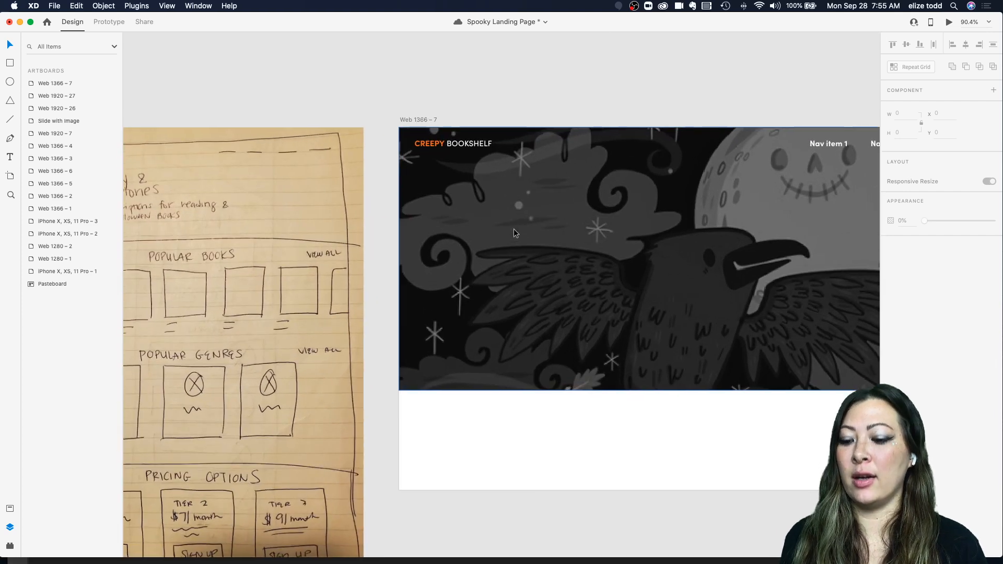
scroll(513, 229, down, 4)
key(t)
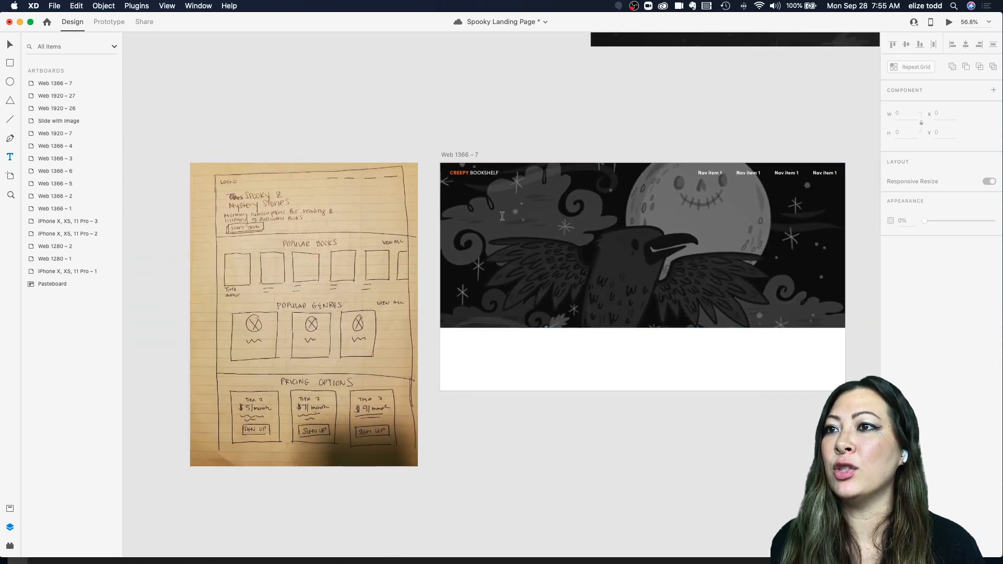
click(501, 218)
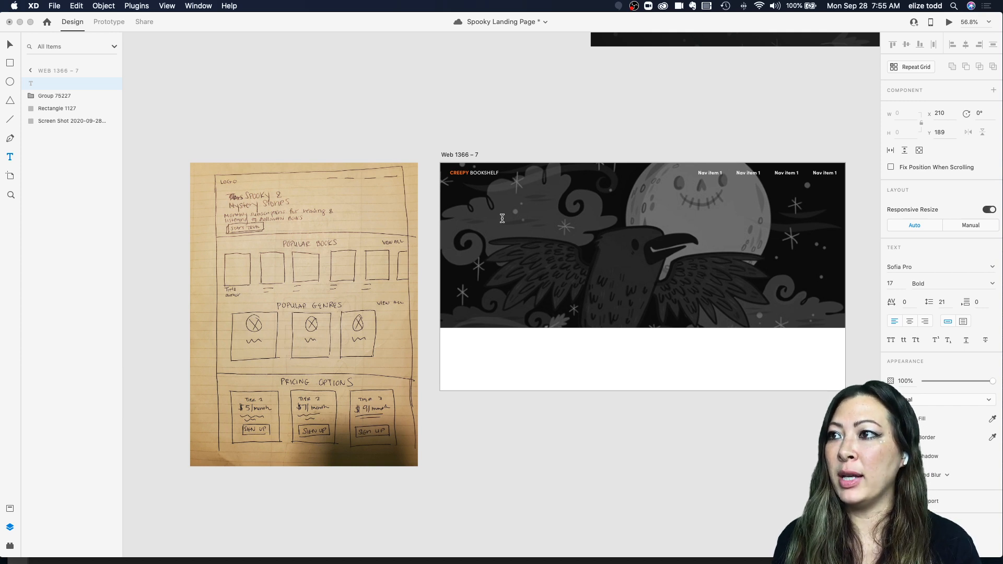
text(Spooky)
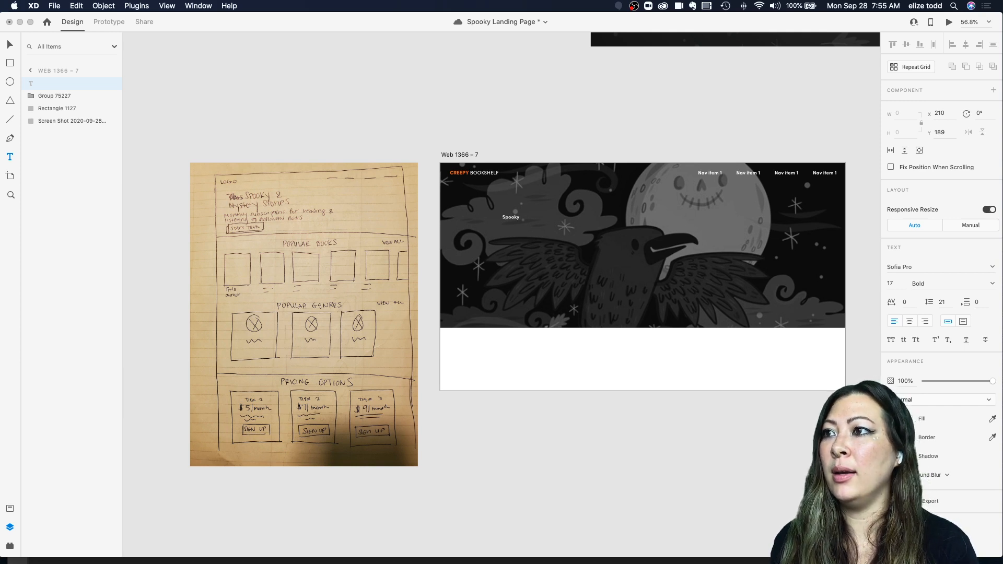
text( and Myster)
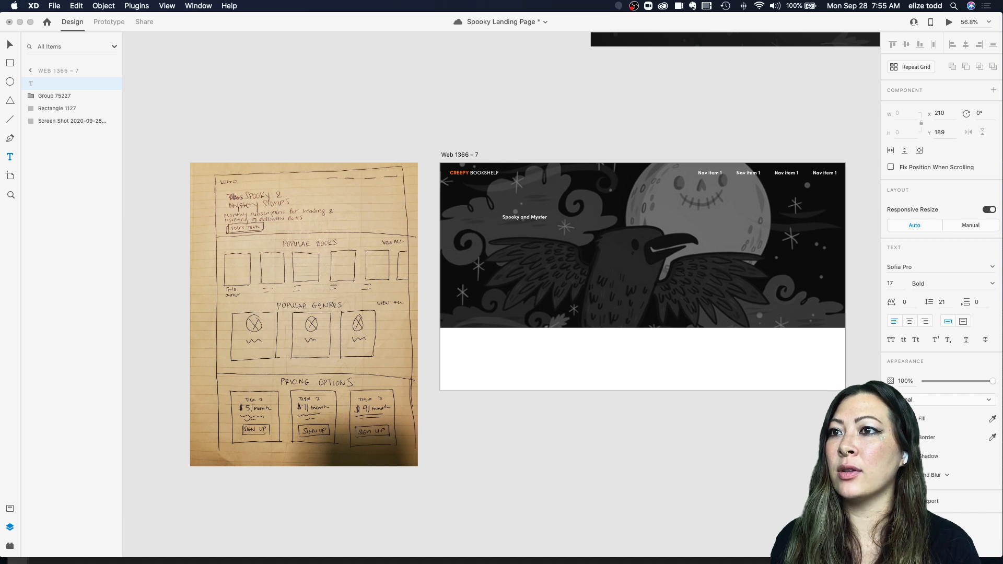
text(ious Stories)
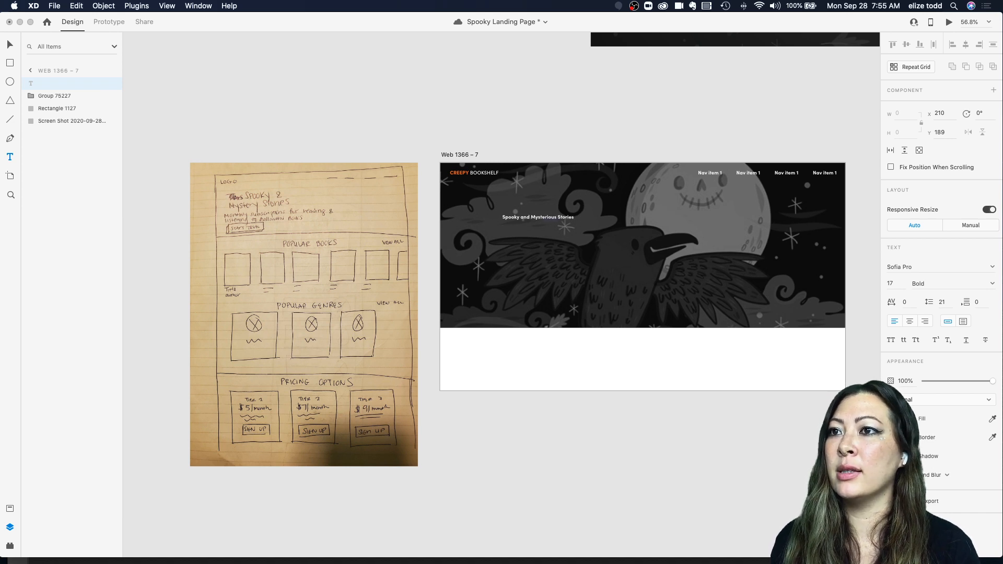
key(Escape)
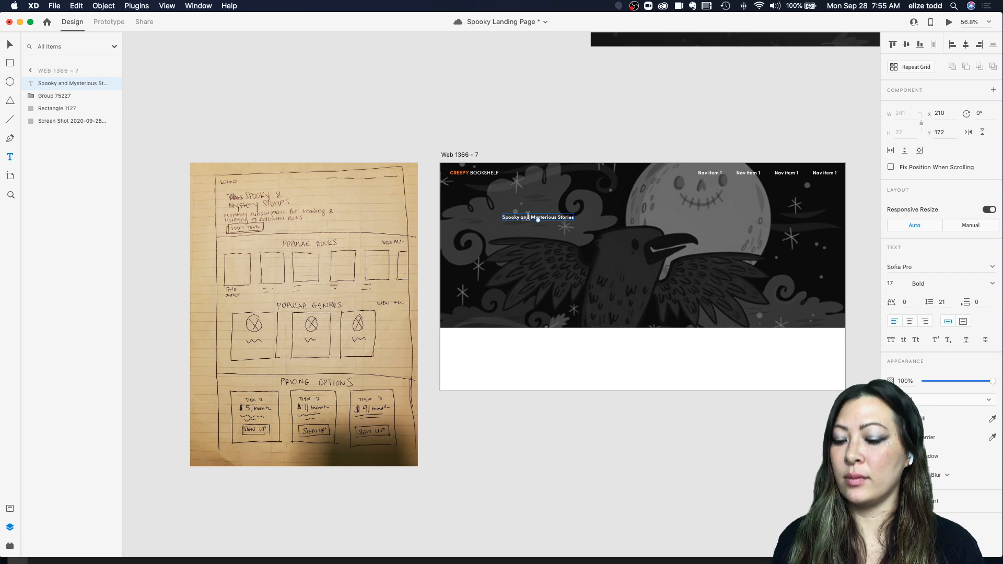
Step: Scale the heading up to about 47 pt and move it up toward the logo
mouse_move(538, 220)
mouse_down()
mouse_move(540, 232)
mouse_move(530, 226)
mouse_up()
key(Escape)
click(481, 177)
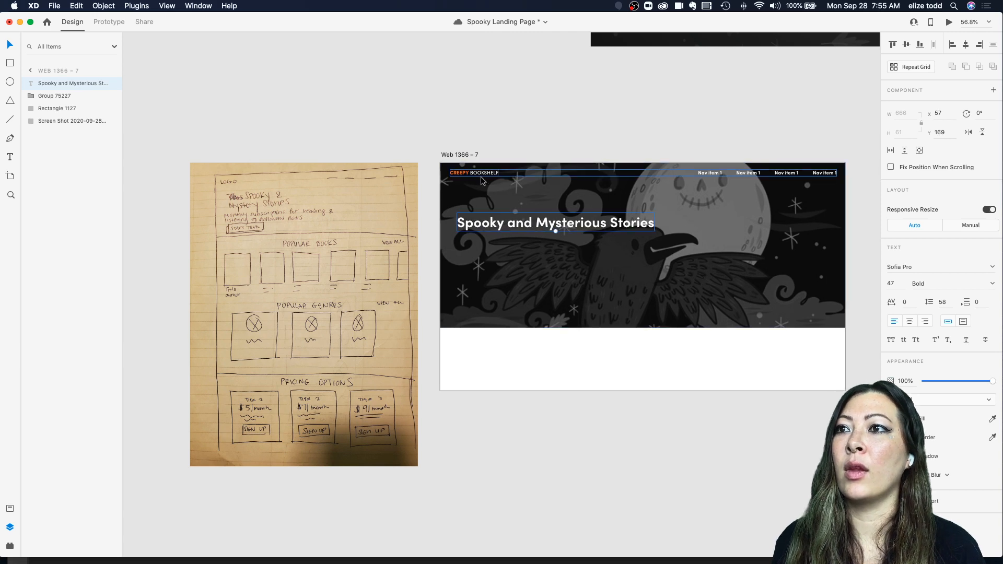
drag(505, 221, 501, 217)
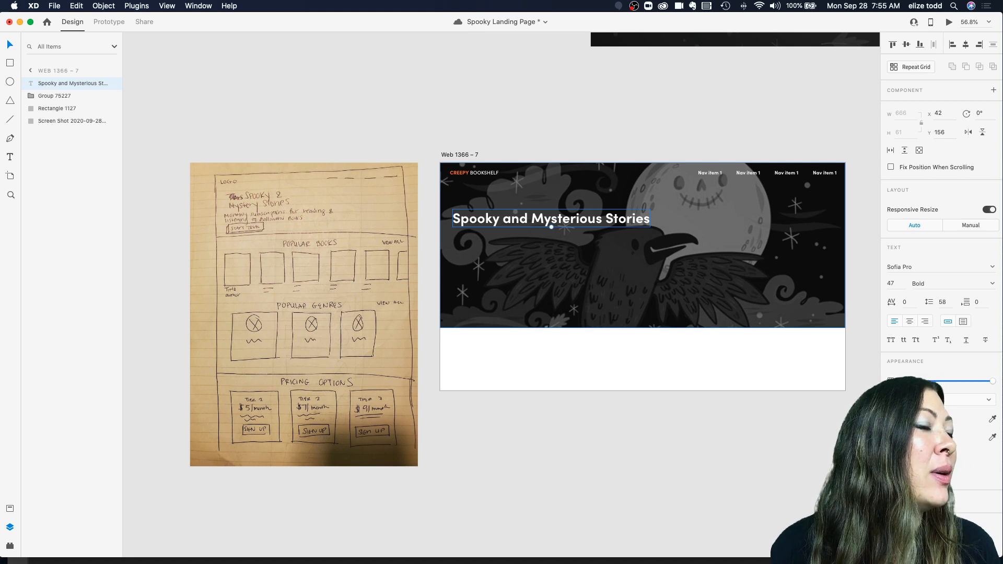
Step: Try to search the font list for an Abril font for the heading
click(553, 199)
click(496, 104)
scroll(497, 105, right, 5)
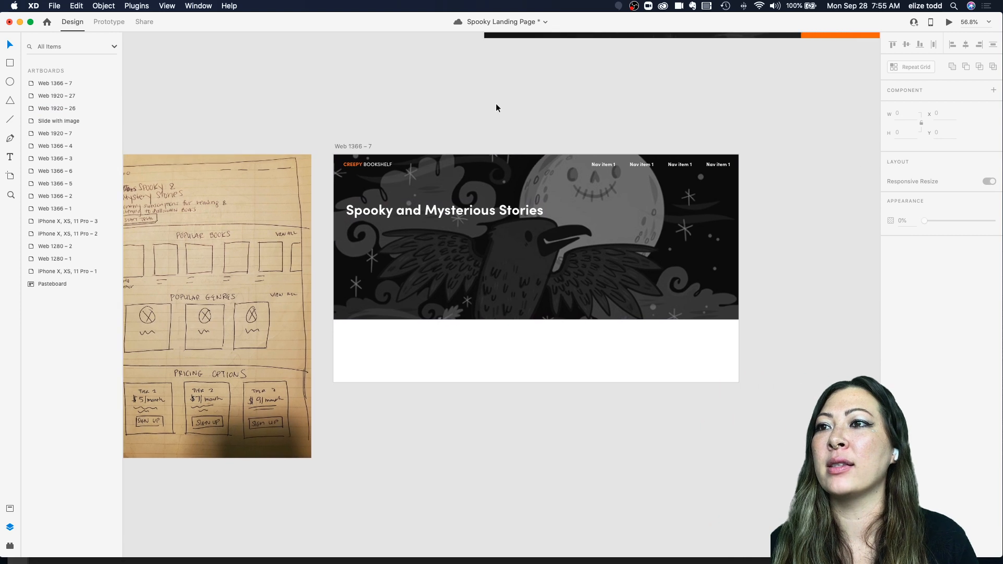
click(426, 210)
click(993, 269)
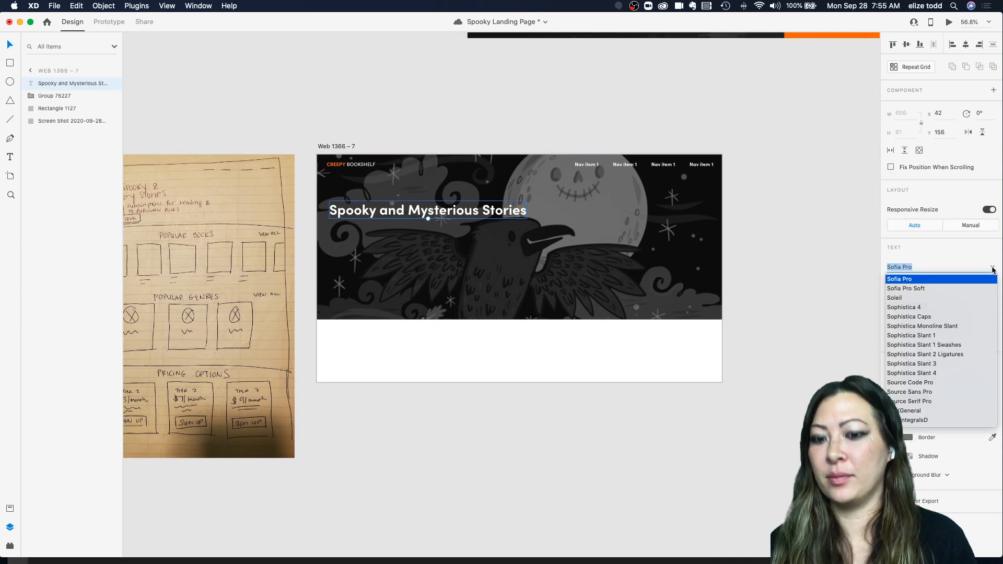
text(Abri)
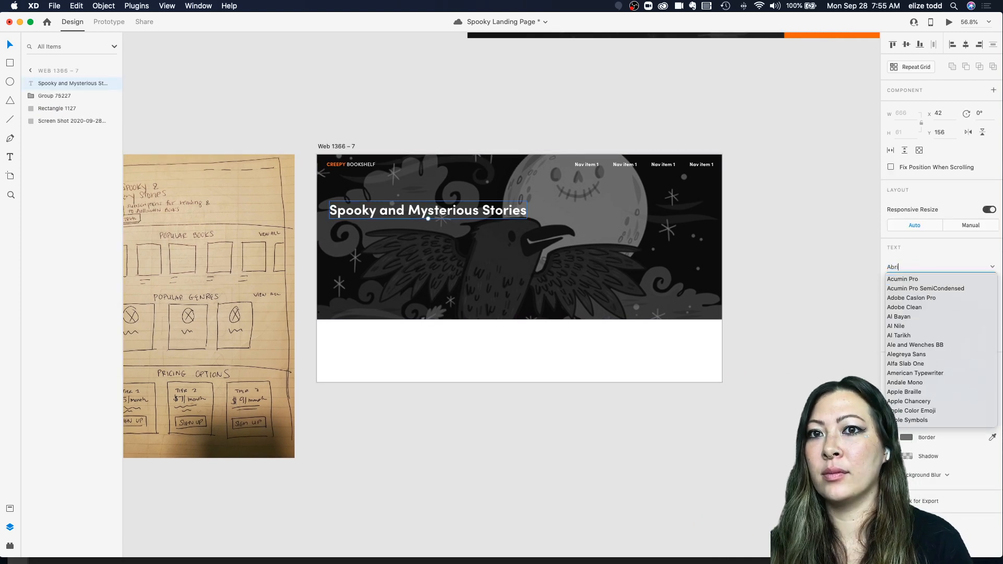
key(BackSpace)
key(BackSpace)
key(BackSpace)
key(BackSpace)
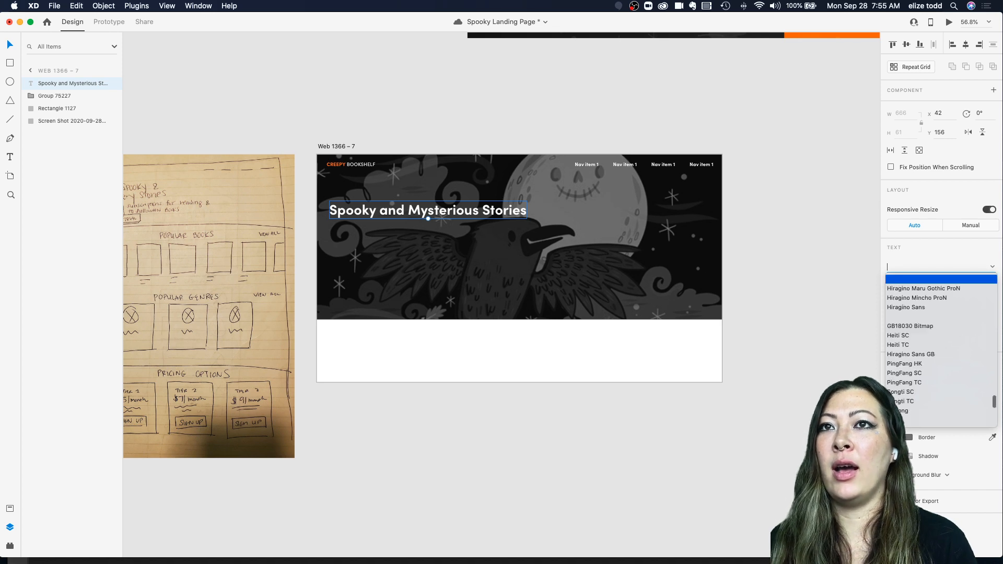
click(855, 170)
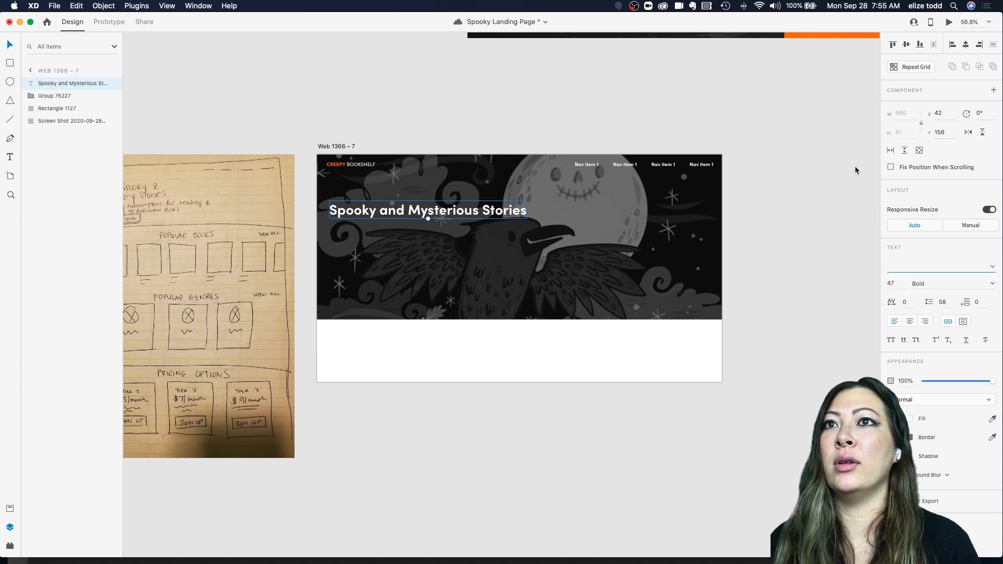
click(663, 6)
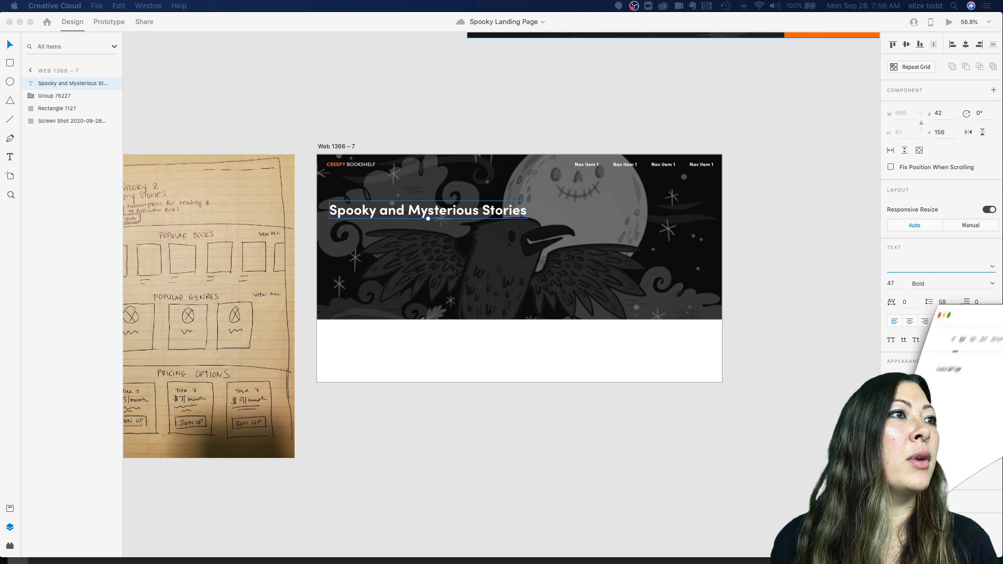
Step: Change the heading's font to Playfair Display
click(420, 185)
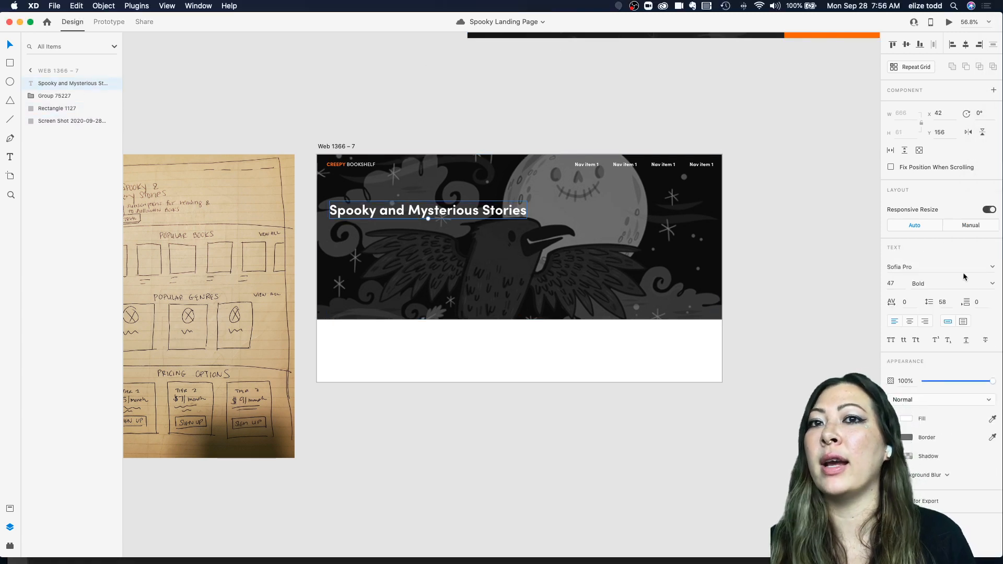
click(991, 268)
text(Playfair Display)
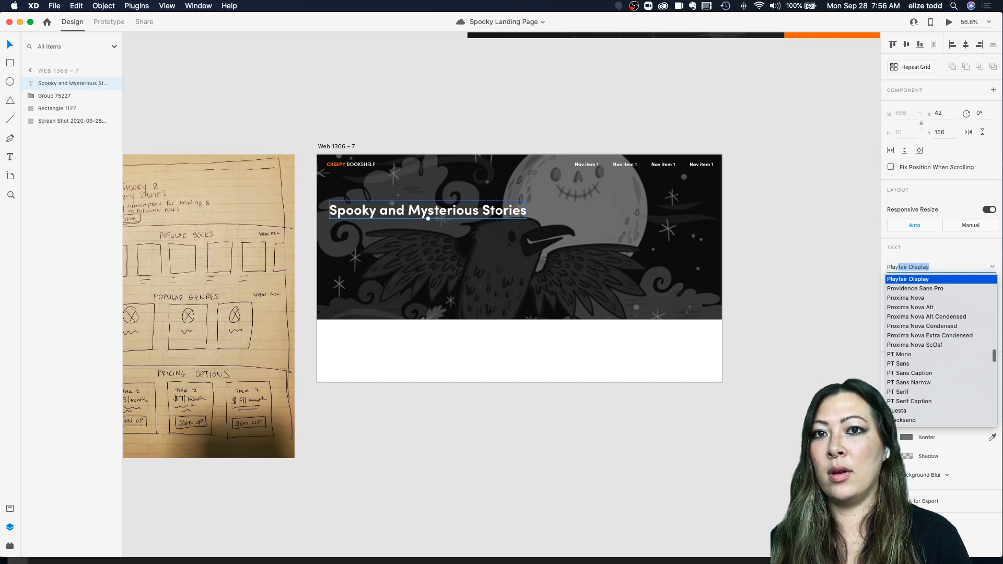
key(Return)
Step: Align the heading with the logo's left edge and scale it up to about 77 pt
drag(370, 202, 376, 208)
double_click(357, 165)
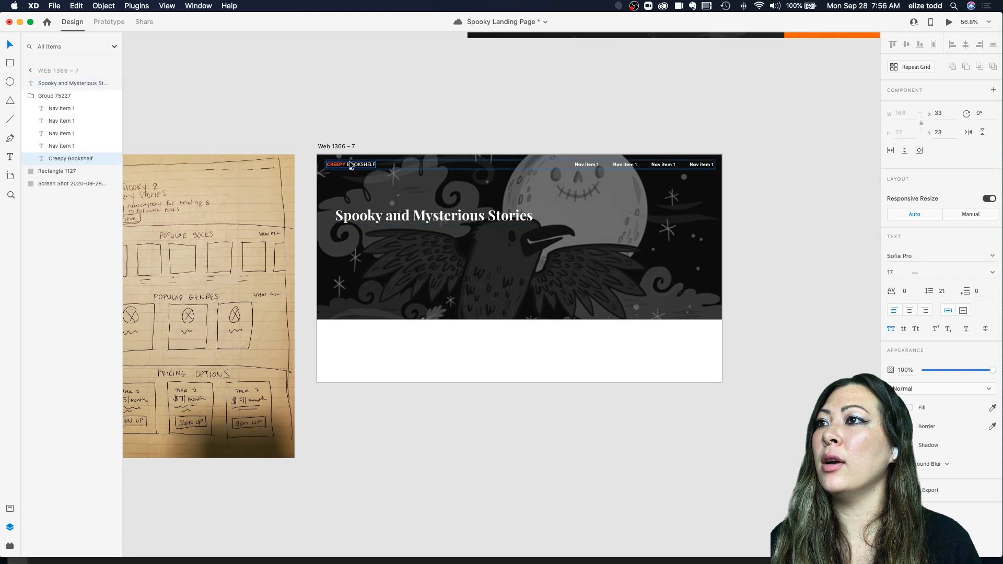
click(441, 221)
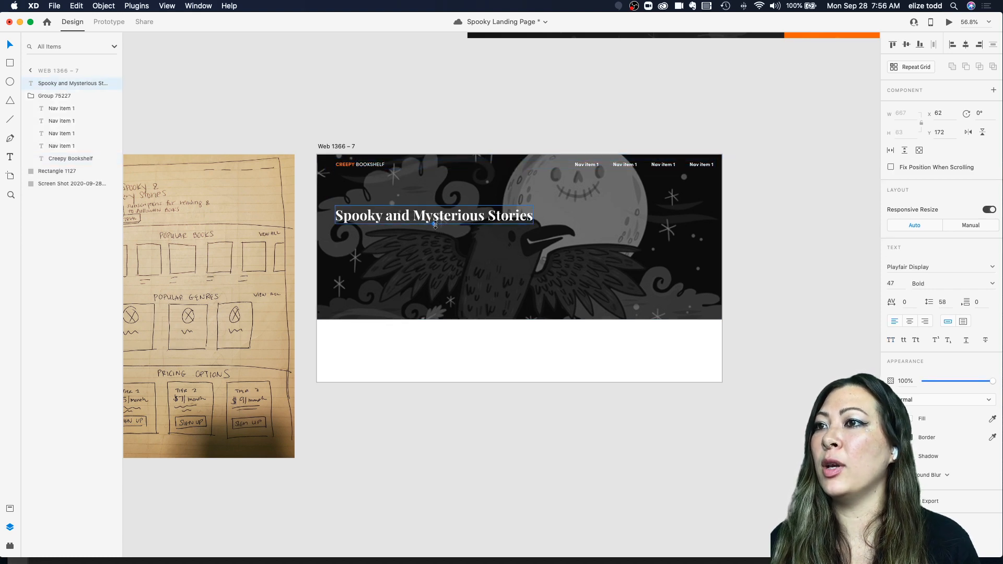
drag(434, 225, 504, 221)
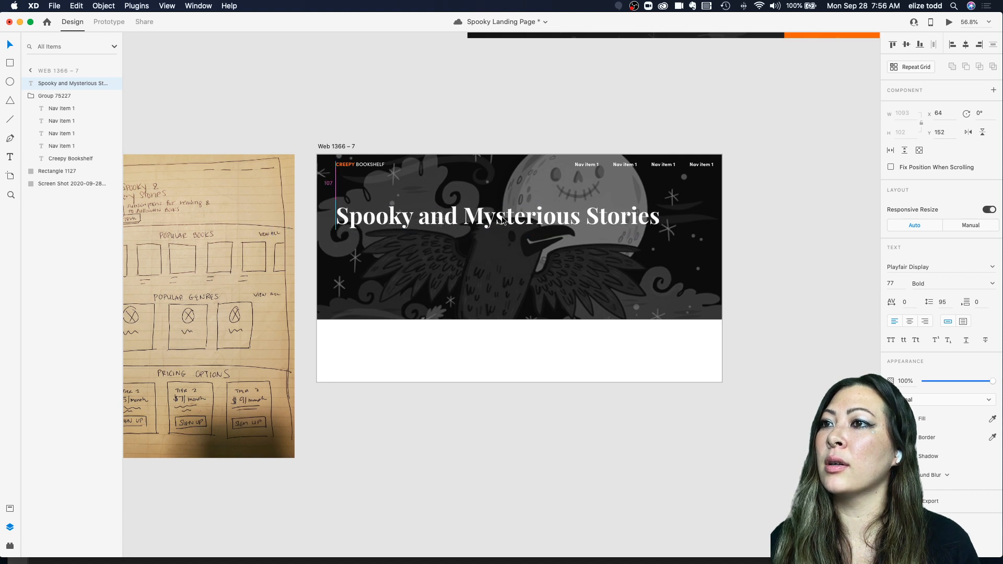
Step: Break the heading into two lines after "Spooky and"
double_click(460, 219)
click(566, 259)
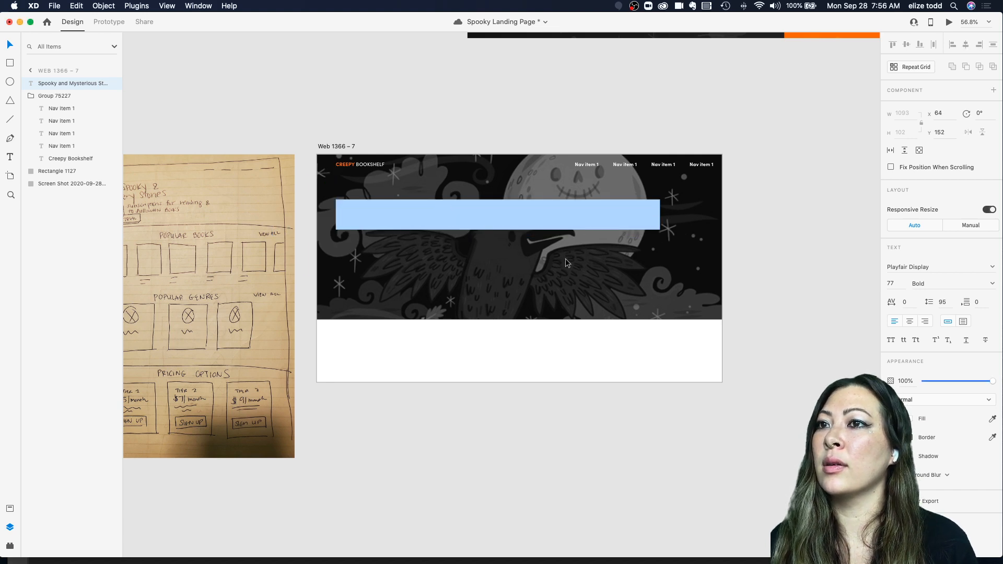
double_click(463, 213)
click(464, 213)
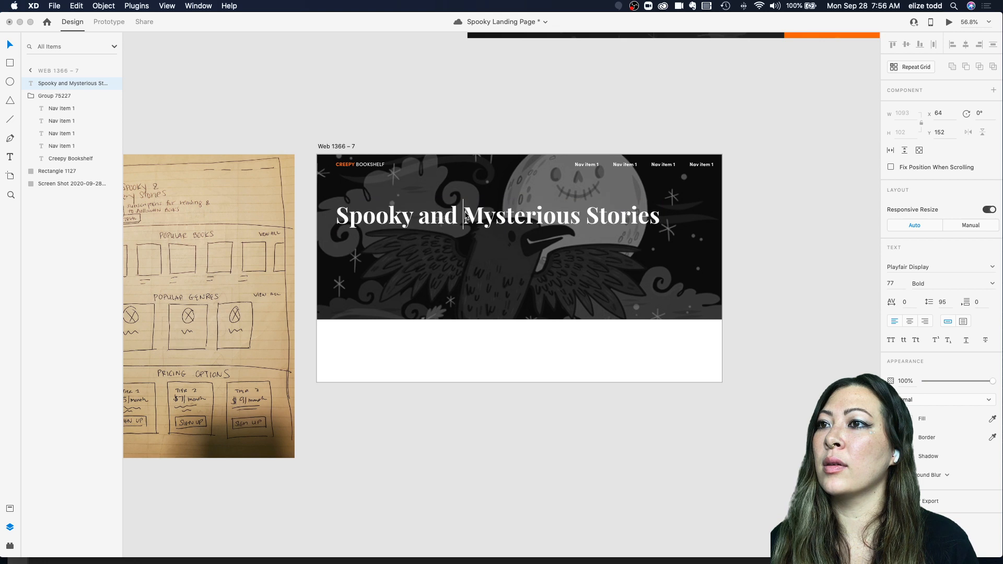
key(Return)
key(Escape)
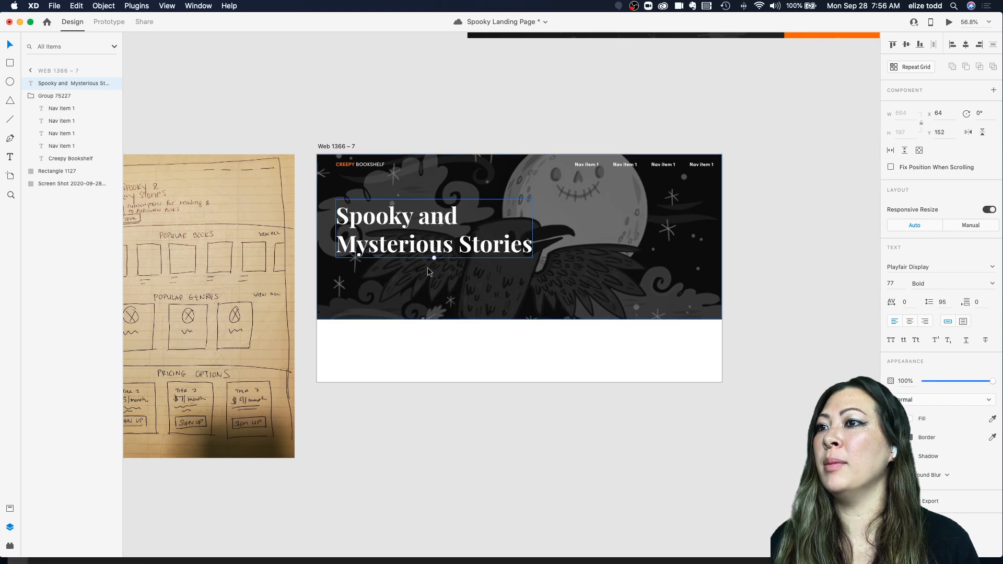
Step: Scale the two-line heading down to about 70 pt
drag(434, 257, 436, 244)
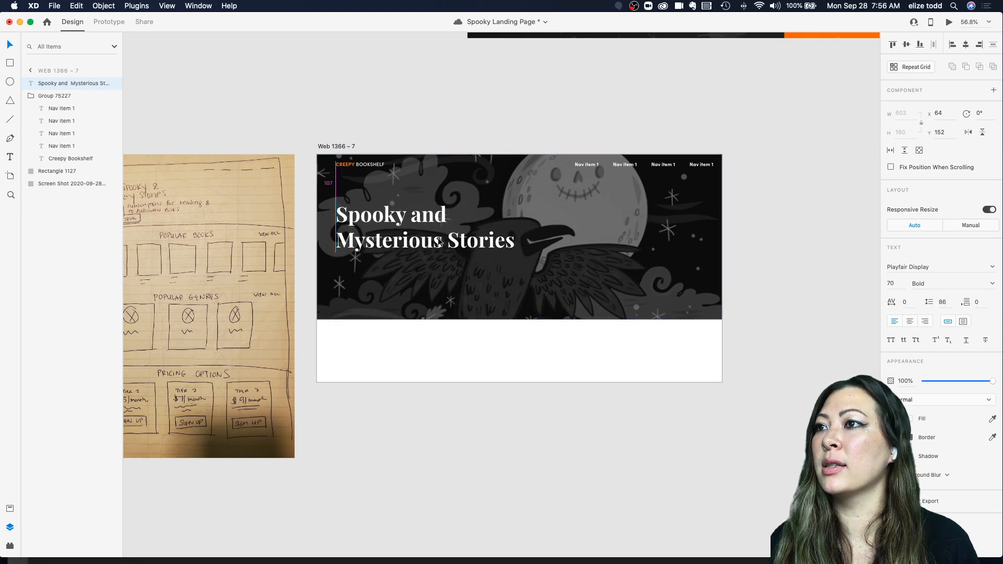
click(558, 212)
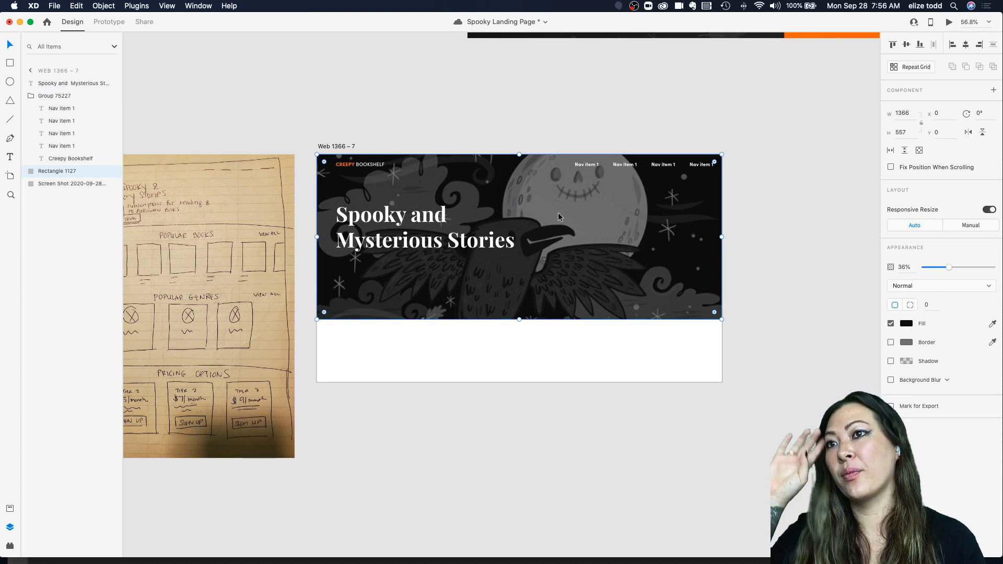
click(410, 211)
scroll(408, 210, down, 3)
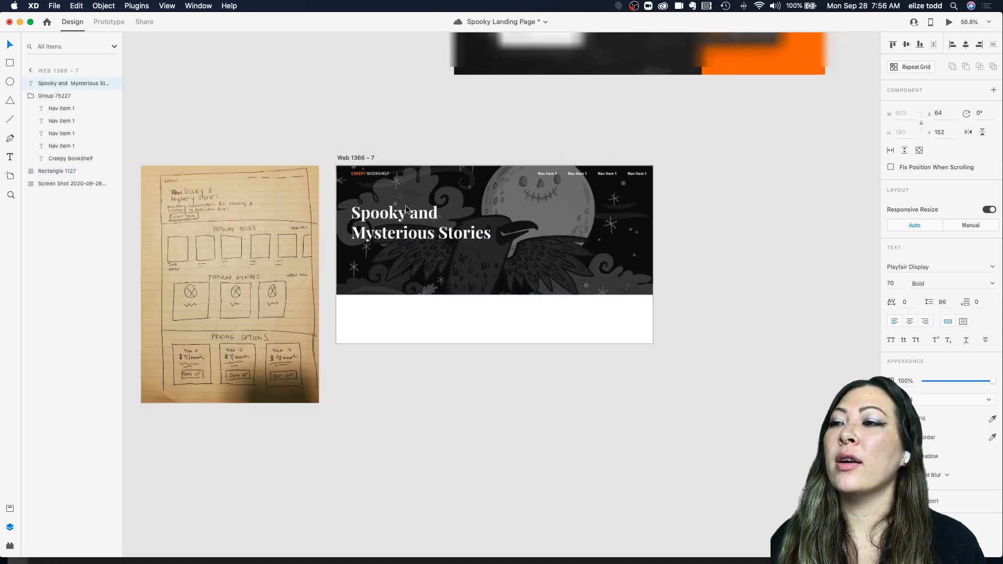
scroll(406, 209, up, 3)
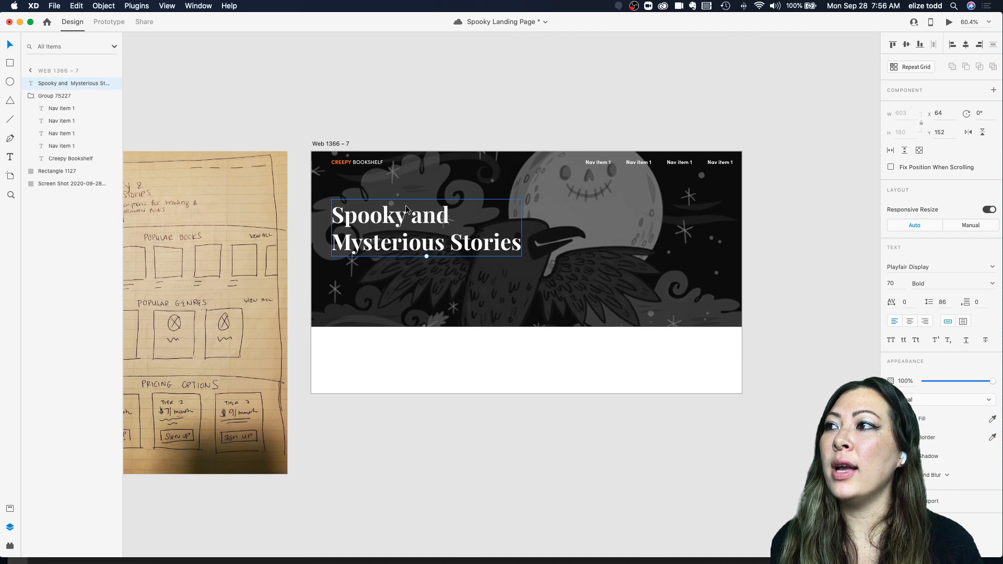
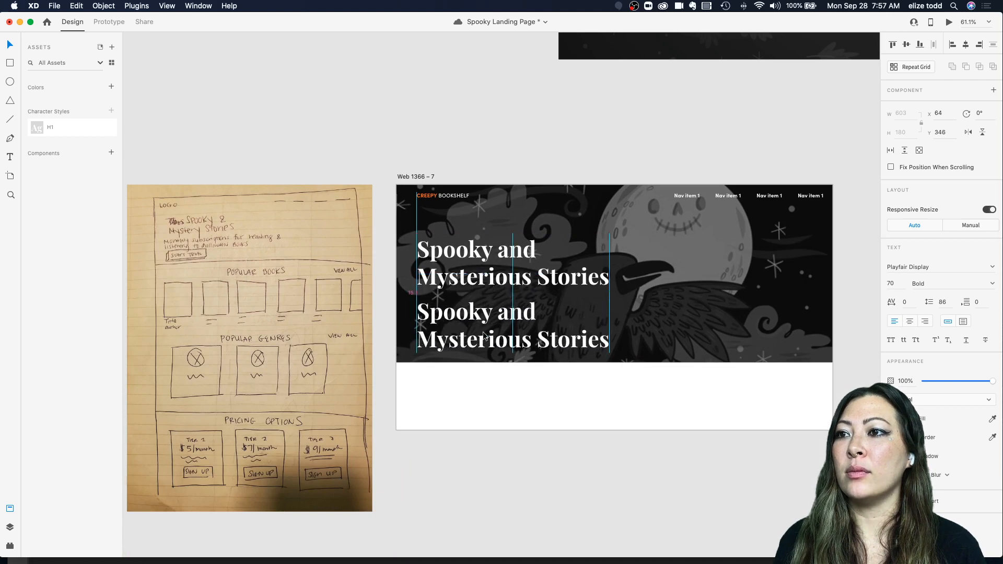
Step: Replace the duplicate heading's text with "Monthly Subscriptions for reading and writing"
double_click(484, 331)
text(Mon)
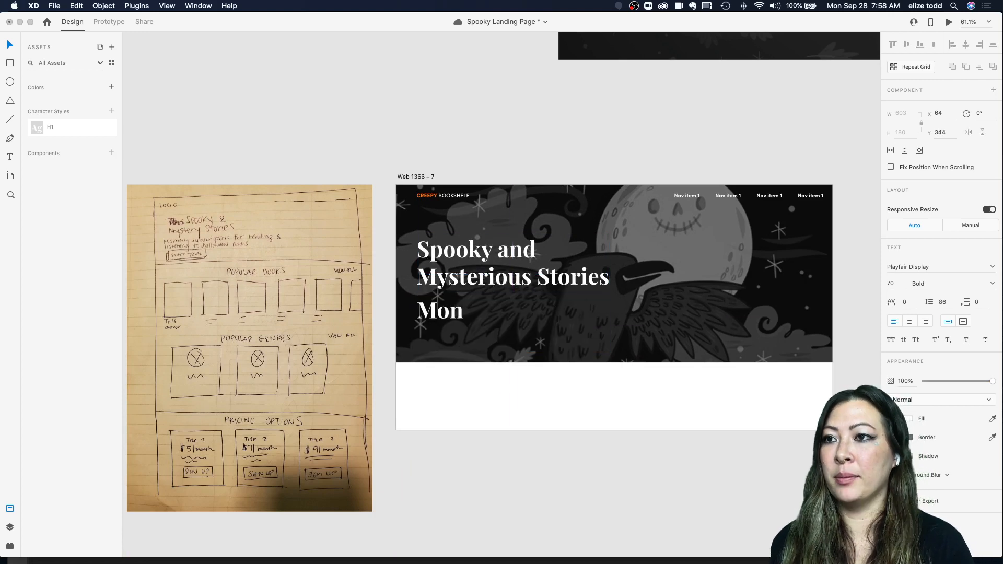
text(thly Subsc)
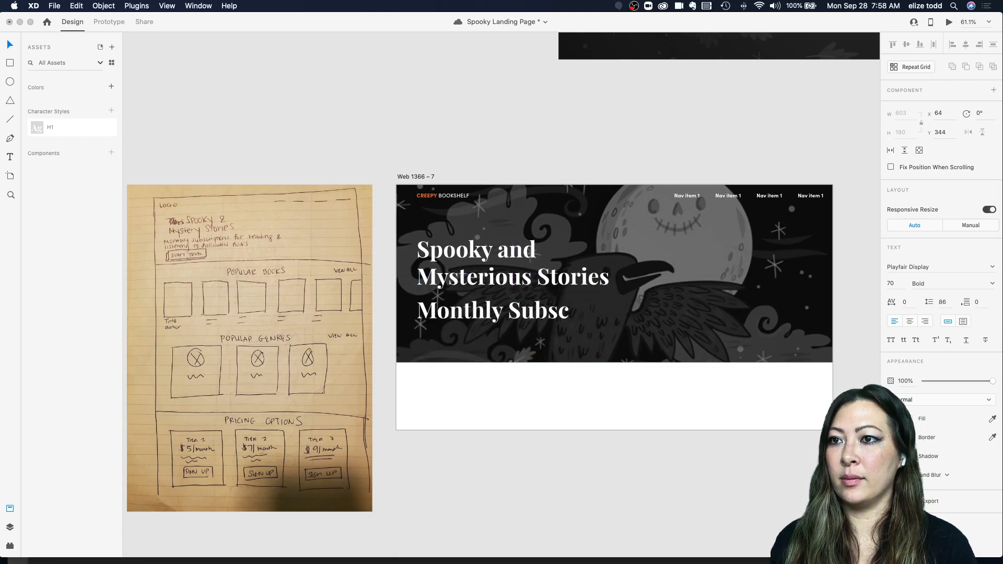
text(ription)
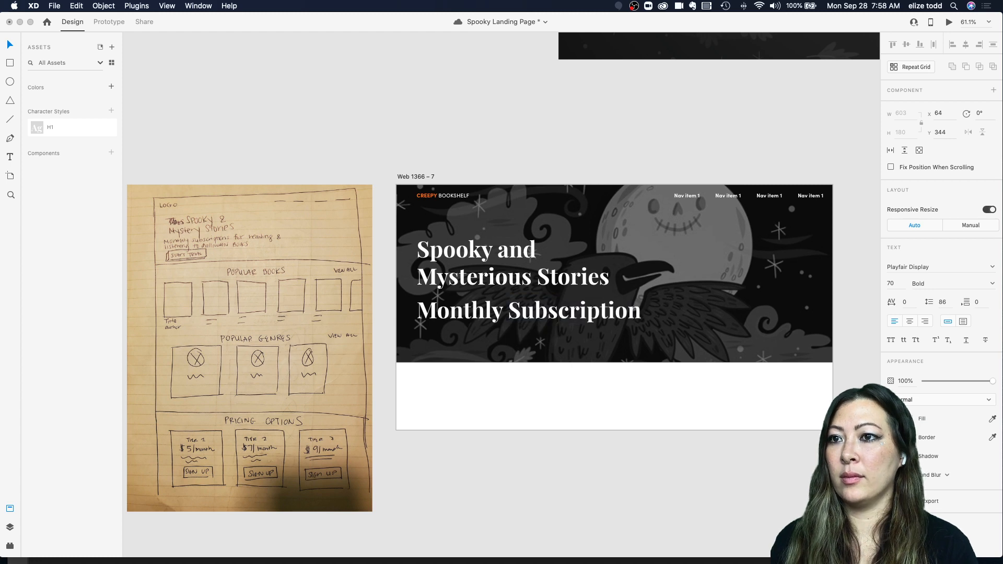
text(s for reading and writin)
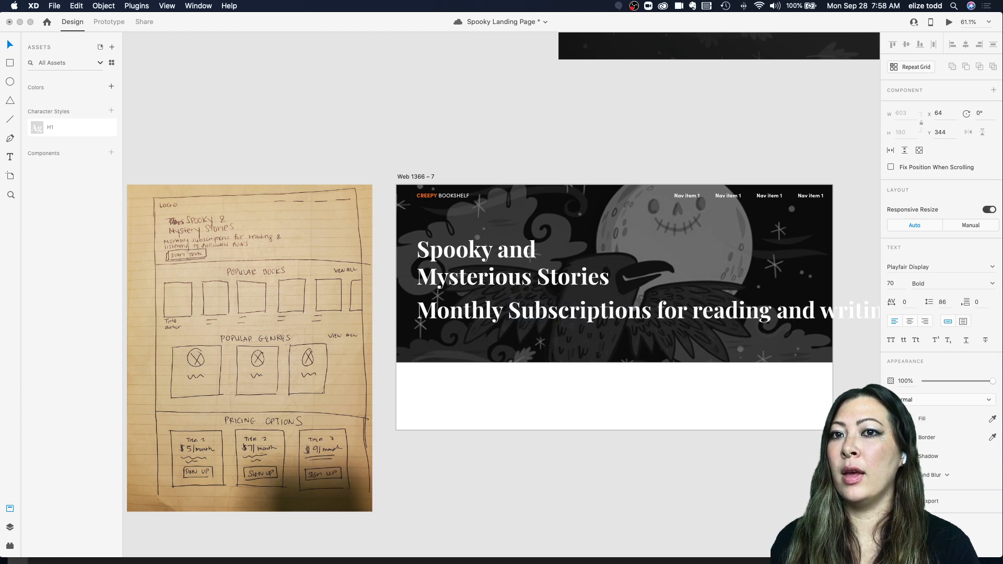
key(Escape)
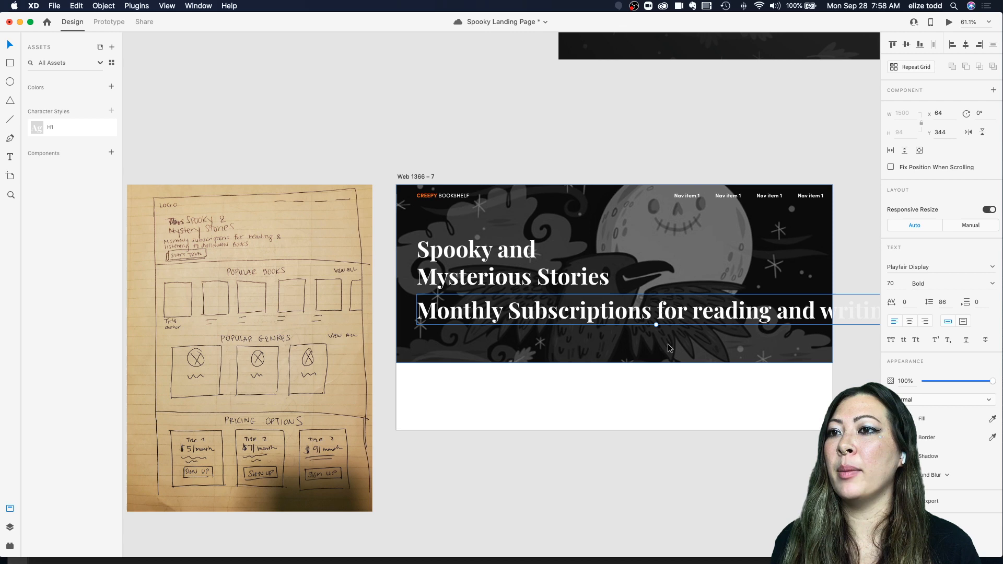
Step: Scale the subtitle text down to about 33 pt beneath the heading
drag(656, 324, 529, 307)
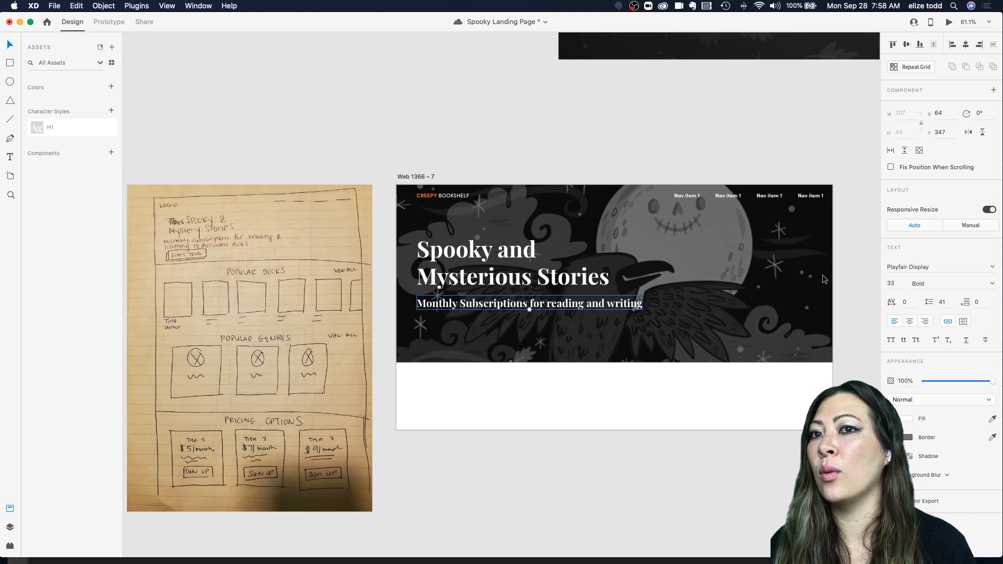
scroll(451, 213, up, 5)
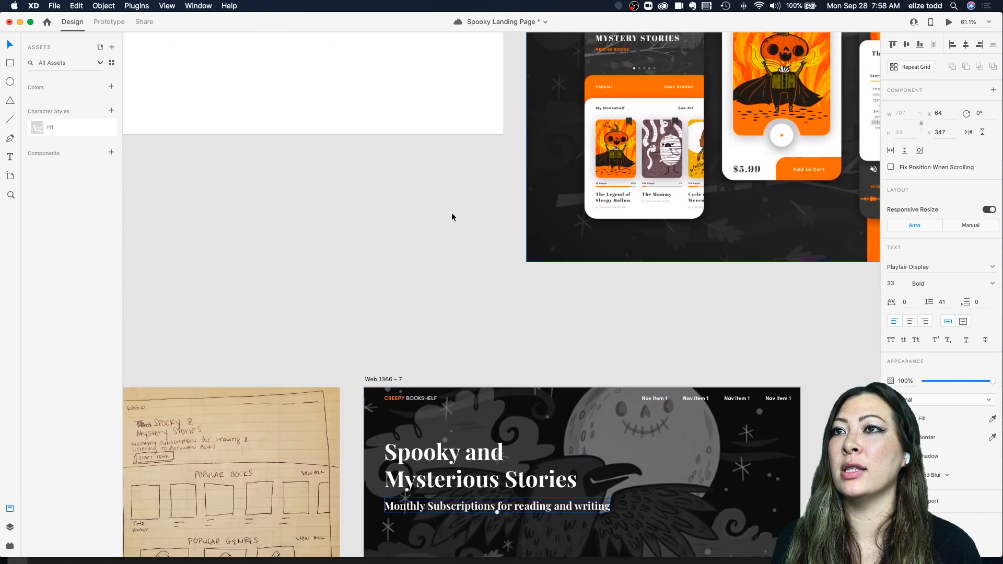
scroll(451, 215, down, 4)
scroll(452, 216, down, 3)
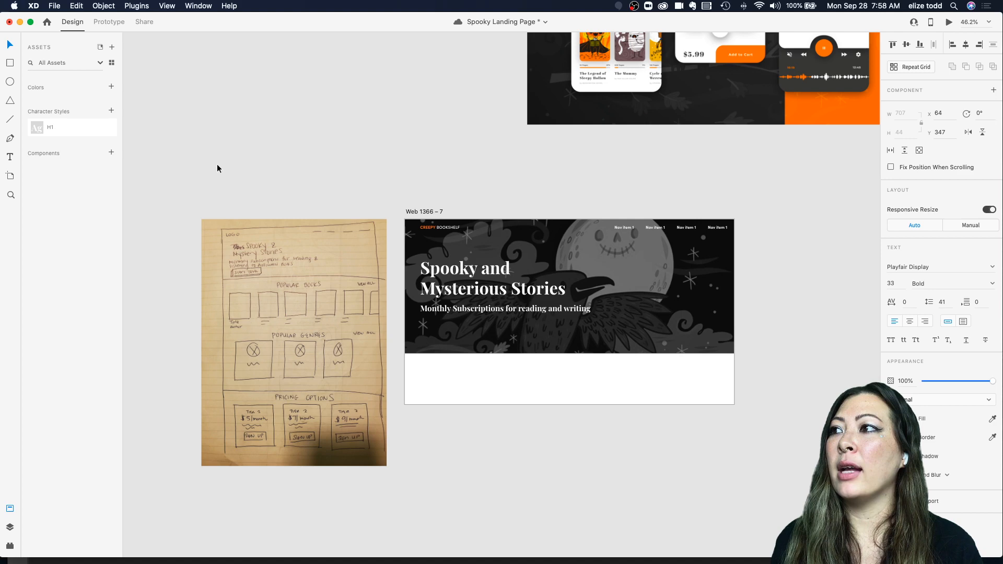
scroll(405, 234, up, 5)
scroll(406, 235, right, 2)
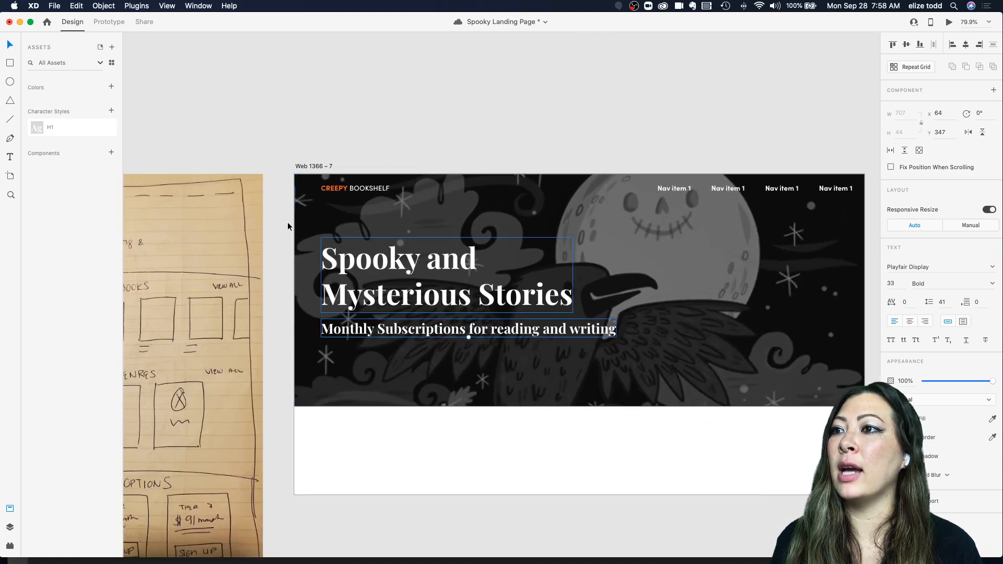
Step: Open the H1 character style to inspect its settings
right_click(53, 128)
click(76, 144)
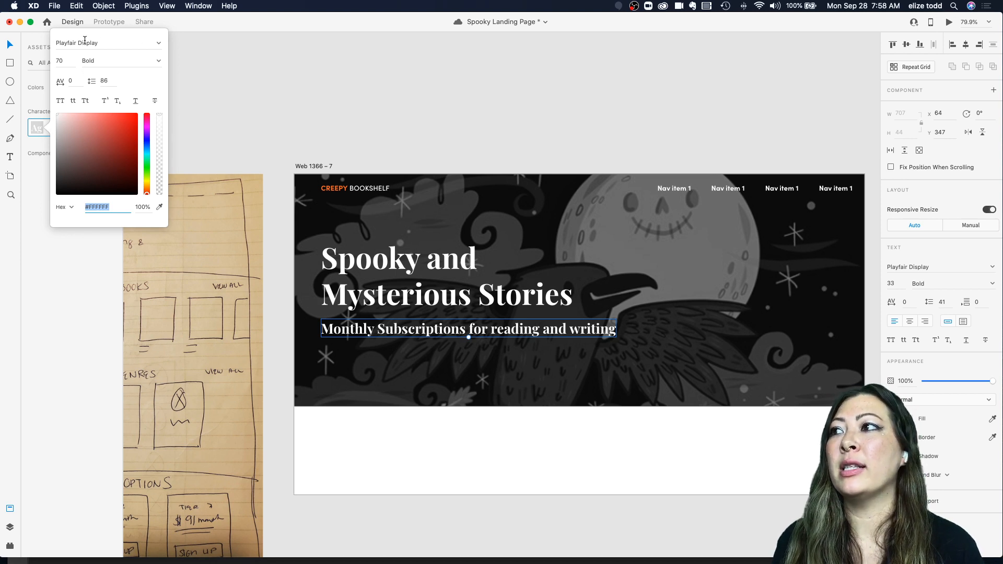
click(347, 126)
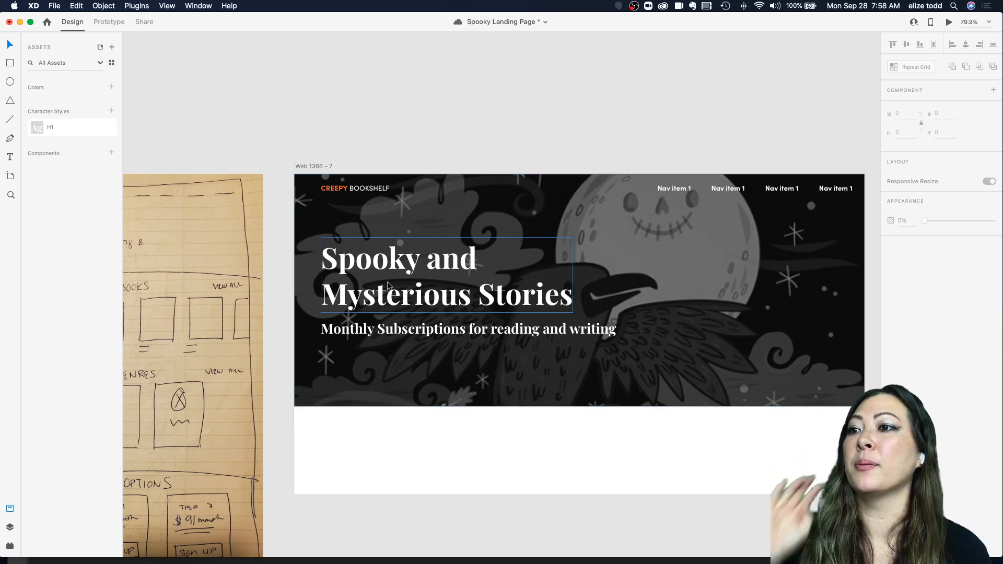
Step: Change the subtitle's font to Sofia Pro
click(377, 329)
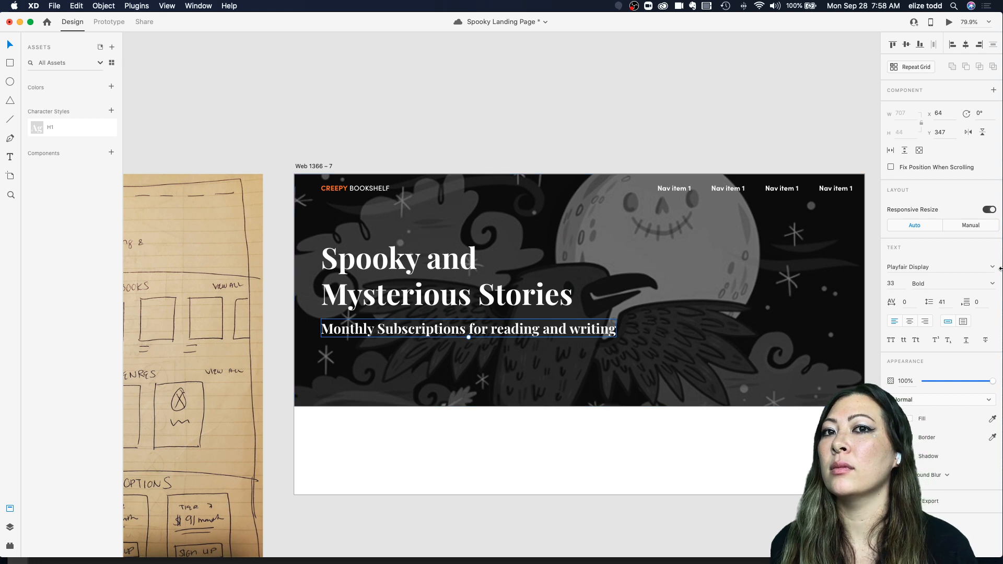
double_click(356, 186)
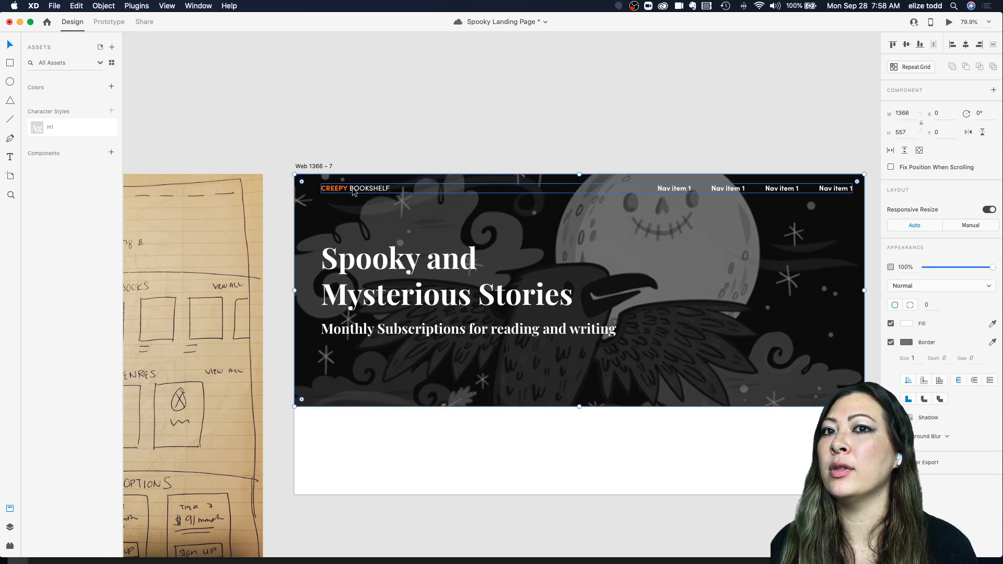
click(410, 329)
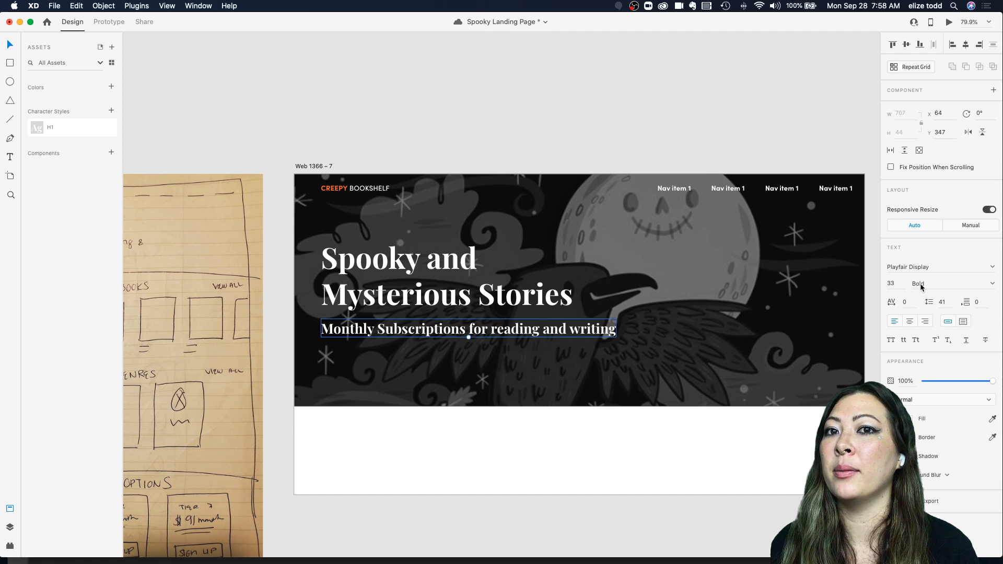
click(990, 267)
text(Sofia Pro)
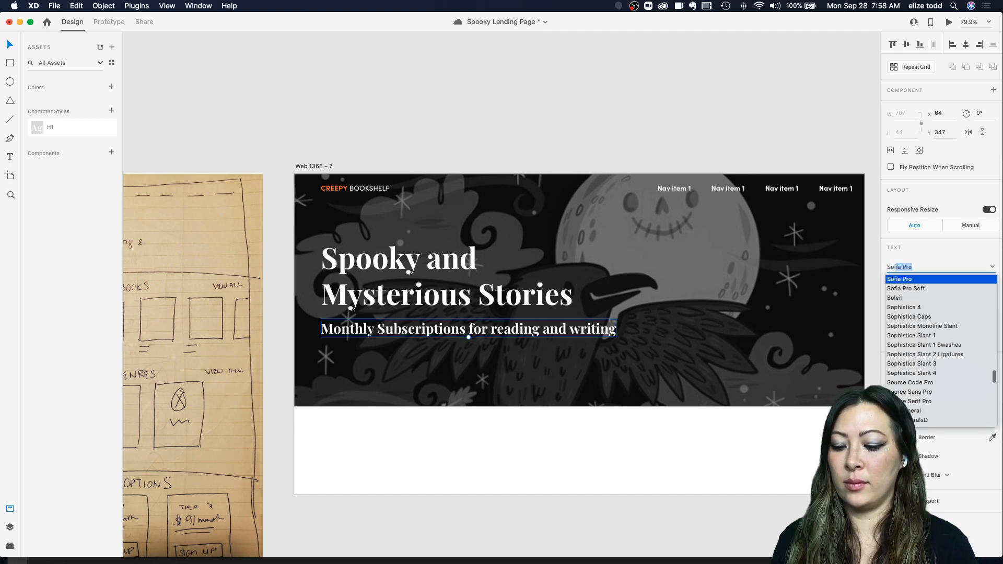
click(928, 282)
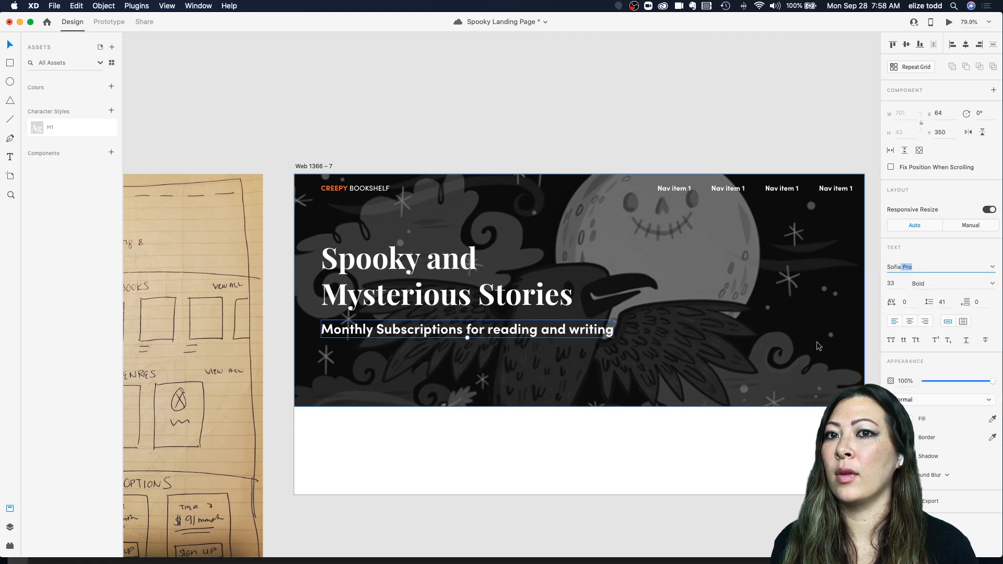
Step: Scale the subtitle to about 28 pt and set its weight to Regular
scroll(785, 342, right, 2)
click(605, 324)
click(579, 323)
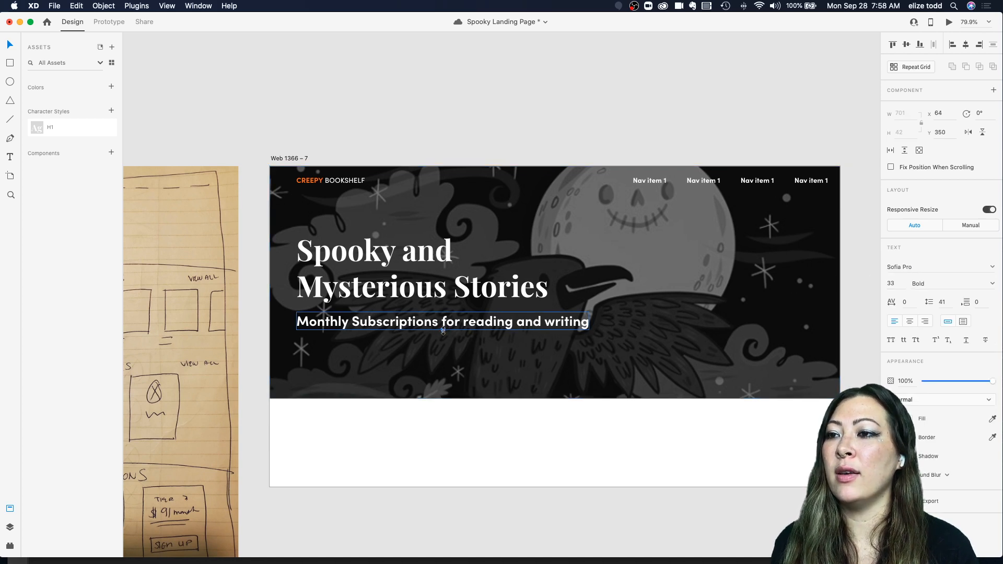
drag(443, 330, 463, 328)
key(super+b)
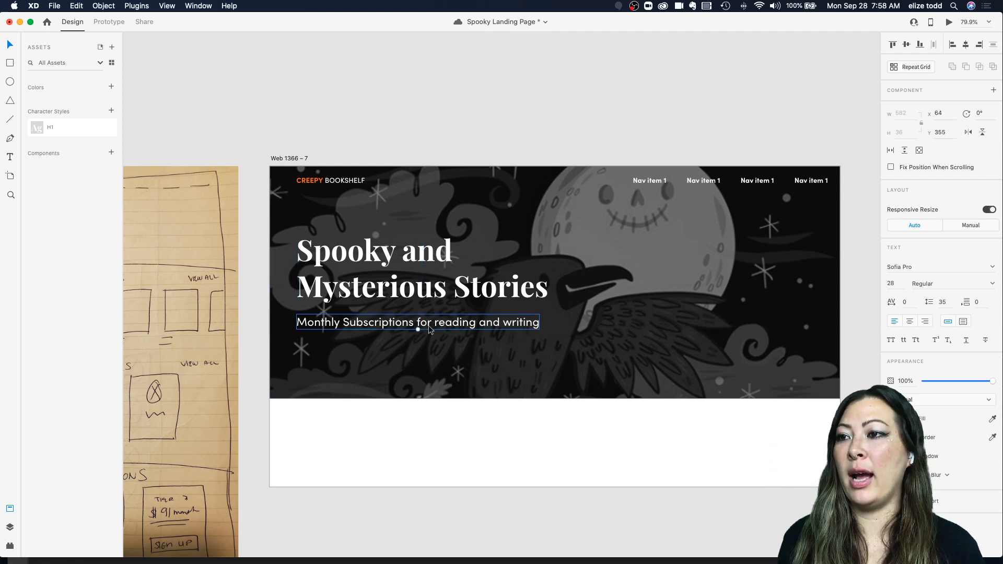
key(super+b)
click(387, 309)
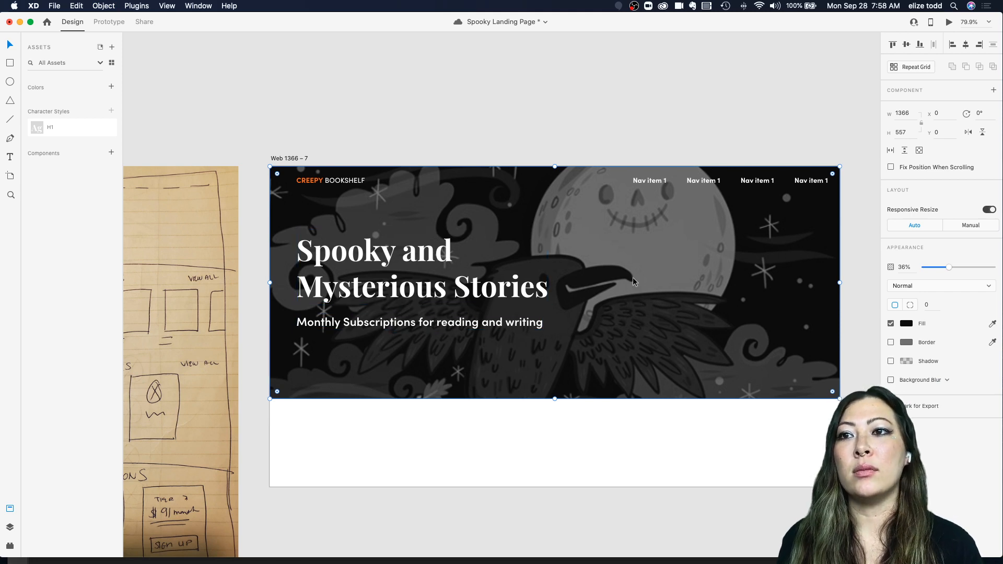
click(407, 327)
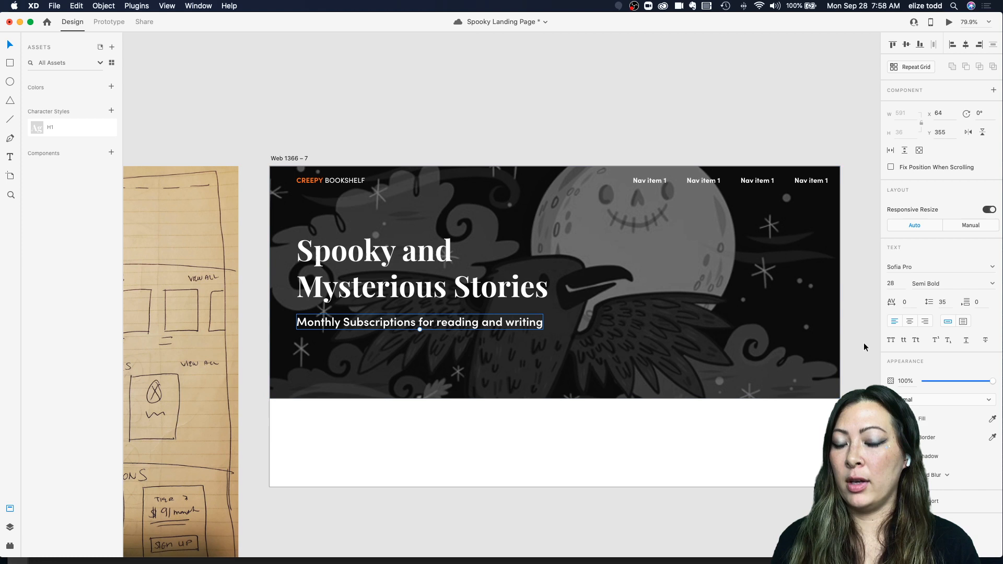
click(991, 283)
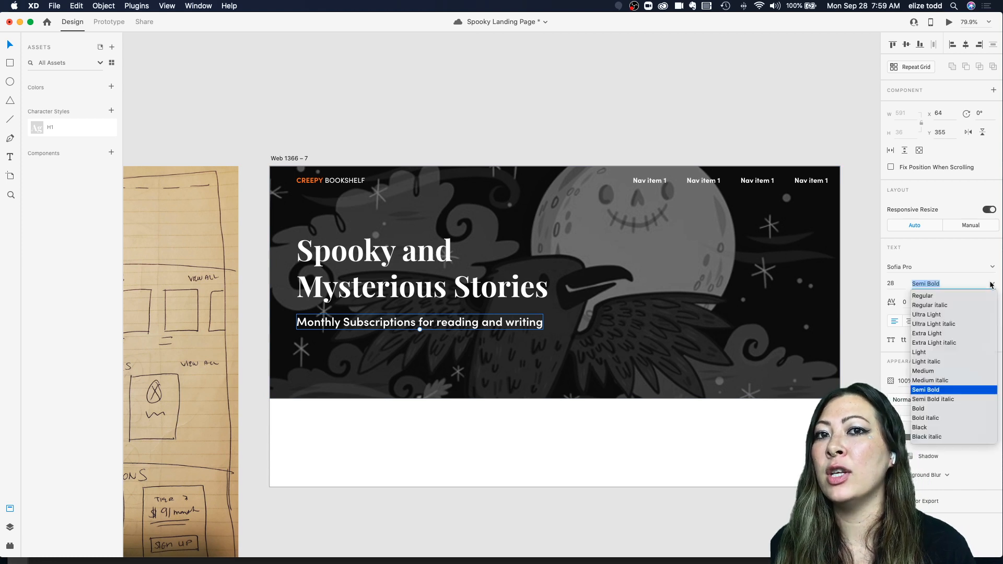
click(950, 295)
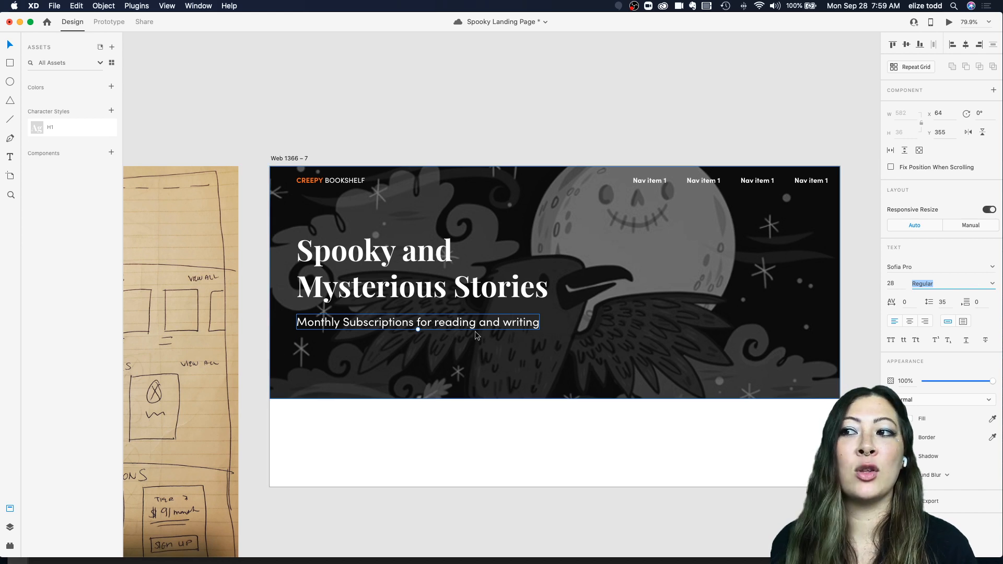
Step: Set the subtitle's font size to 18
click(418, 329)
mouse_move(418, 327)
mouse_down()
mouse_move(428, 324)
mouse_move(416, 324)
mouse_up()
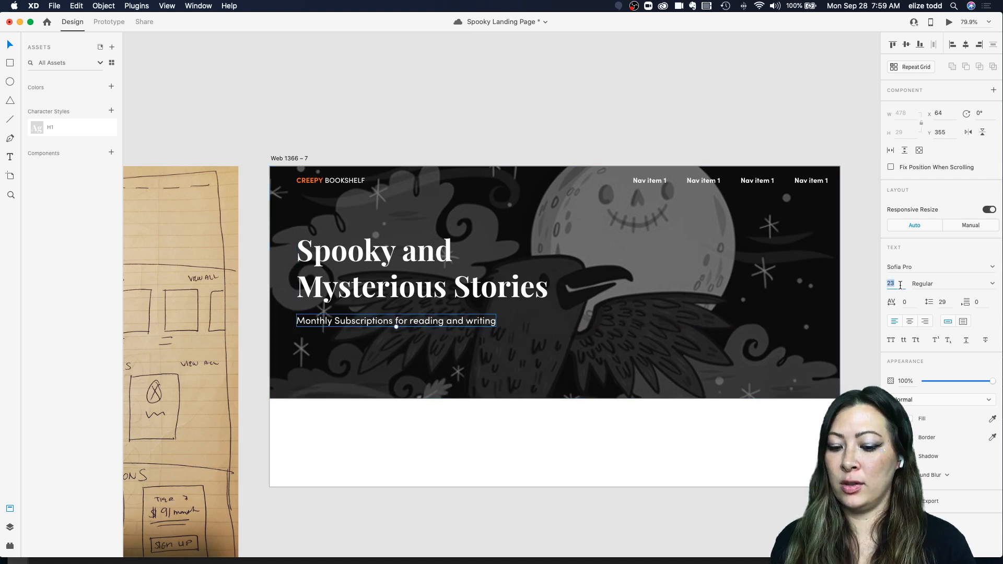
text(18)
key(Return)
drag(391, 324, 391, 325)
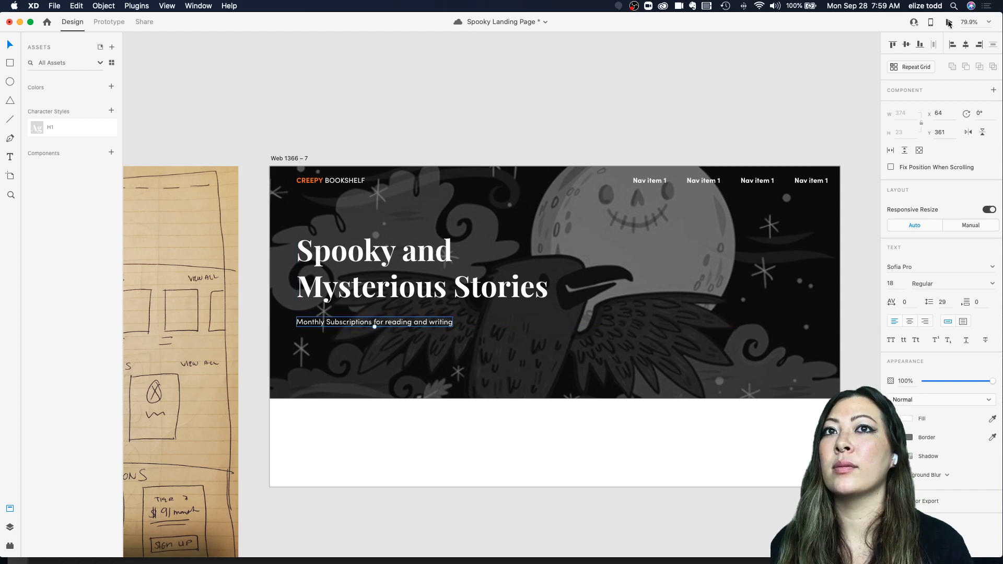
Step: Preview the landing page design in the preview window
click(948, 22)
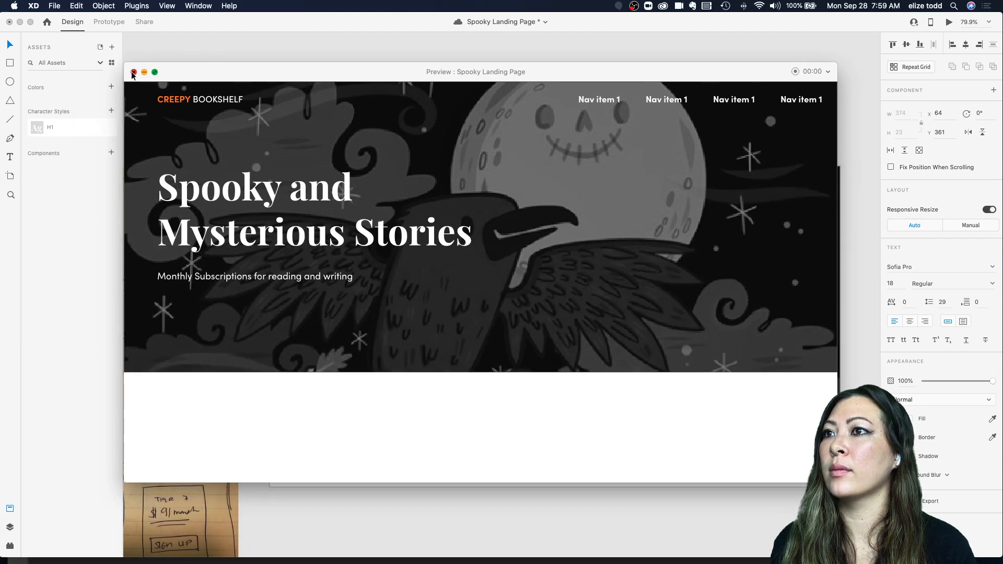
click(133, 73)
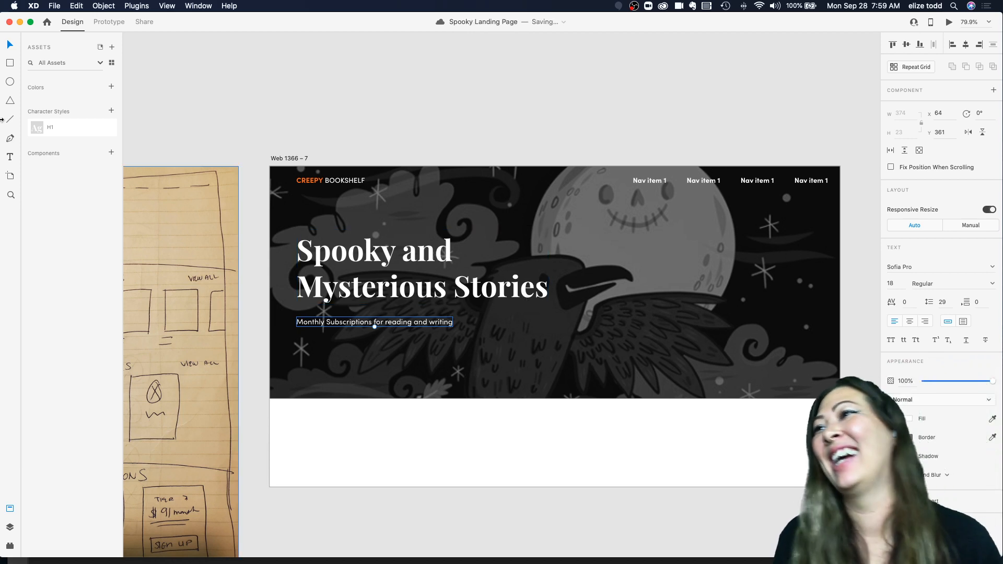
click(431, 128)
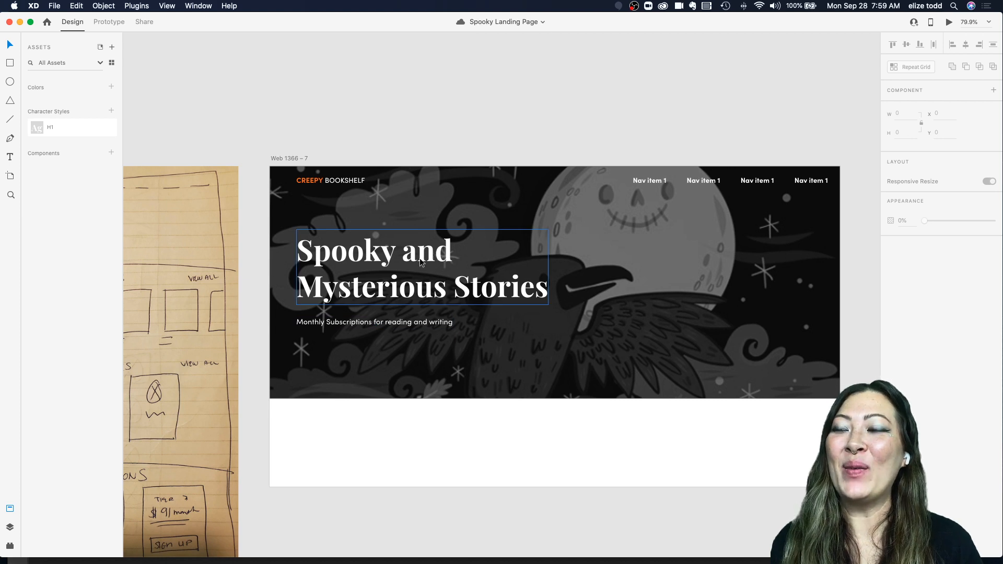
Step: Edit the subtitle to read "Monthly Subscriptions for reading and listening to halloween books"
scroll(420, 261, left, 2)
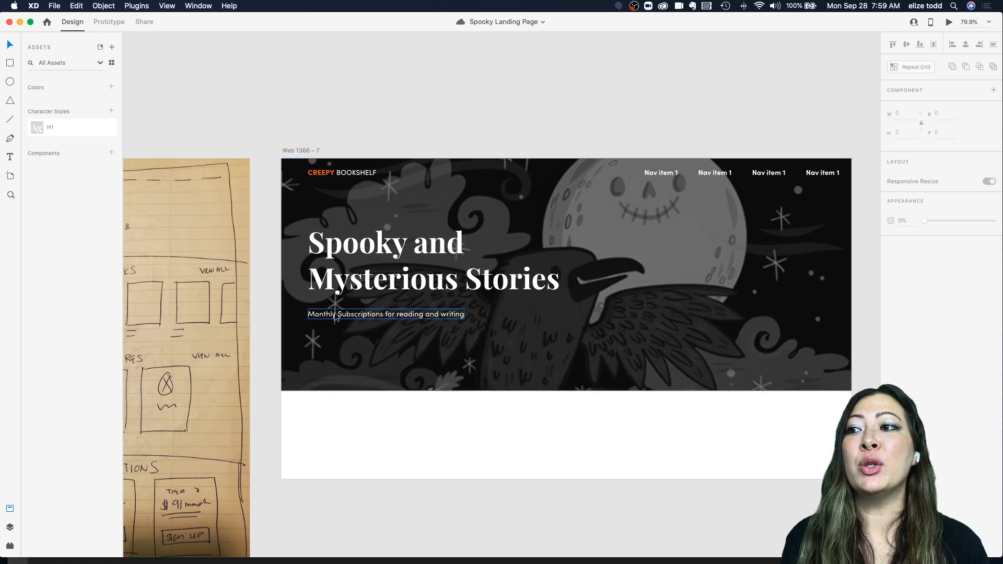
scroll(334, 319, up, 4)
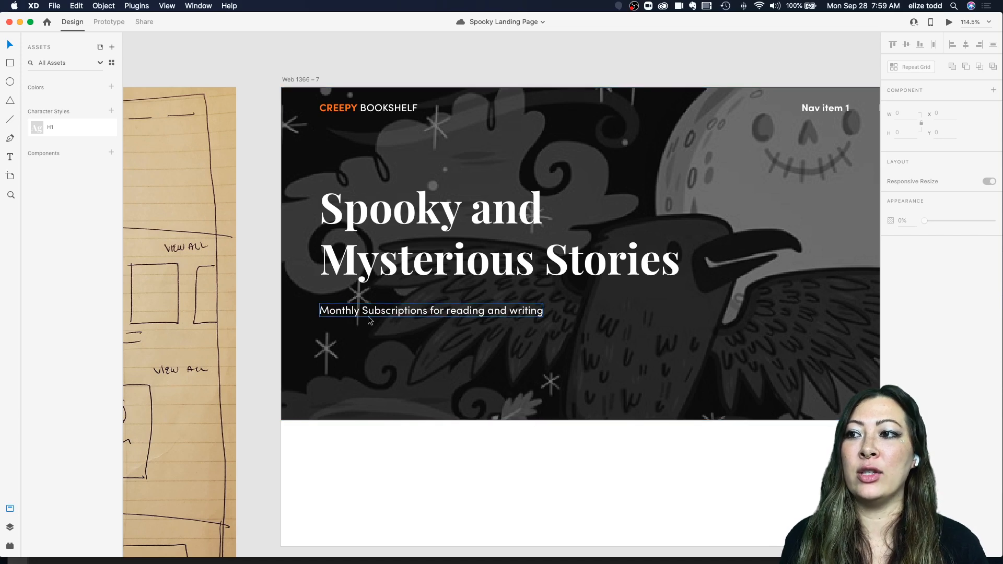
scroll(478, 315, down, 3)
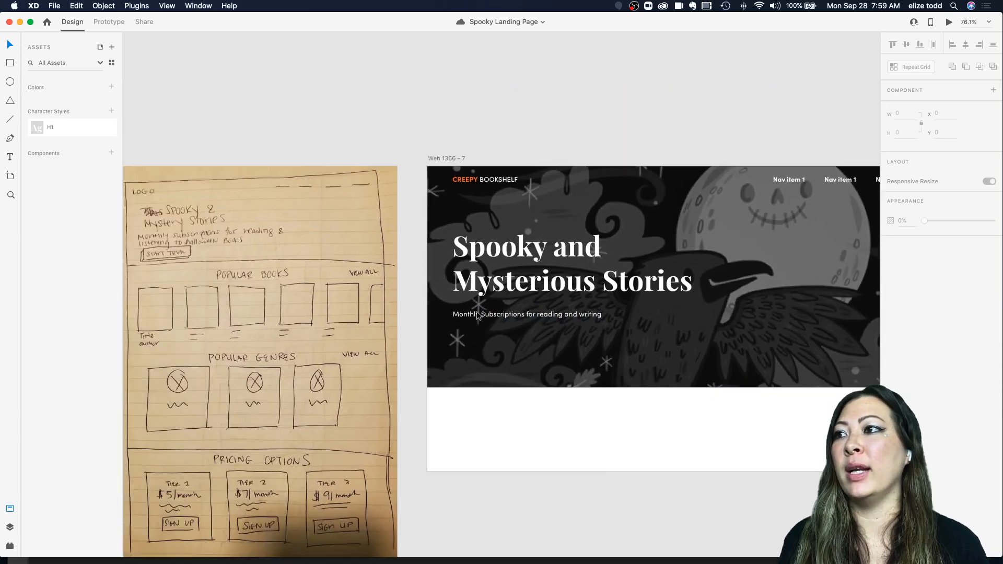
scroll(378, 261, up, 5)
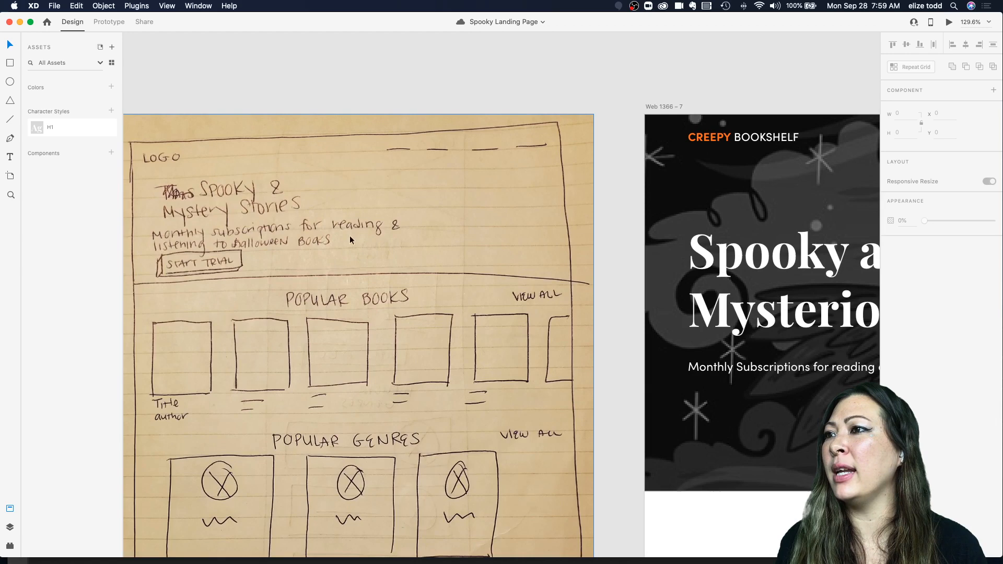
scroll(389, 272, down, 3)
click(713, 337)
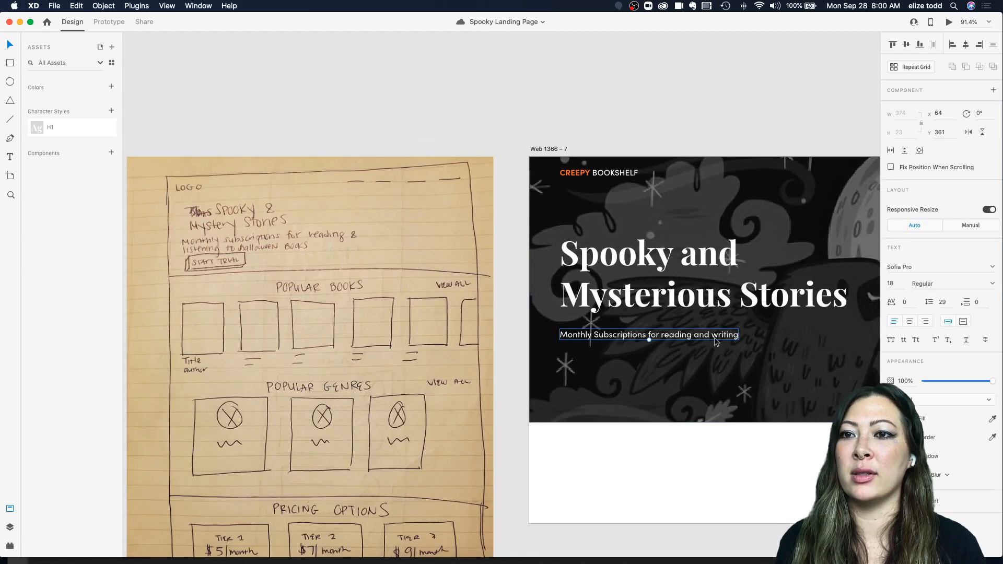
double_click(713, 337)
click(713, 337)
drag(713, 337, 744, 336)
key(BackSpace)
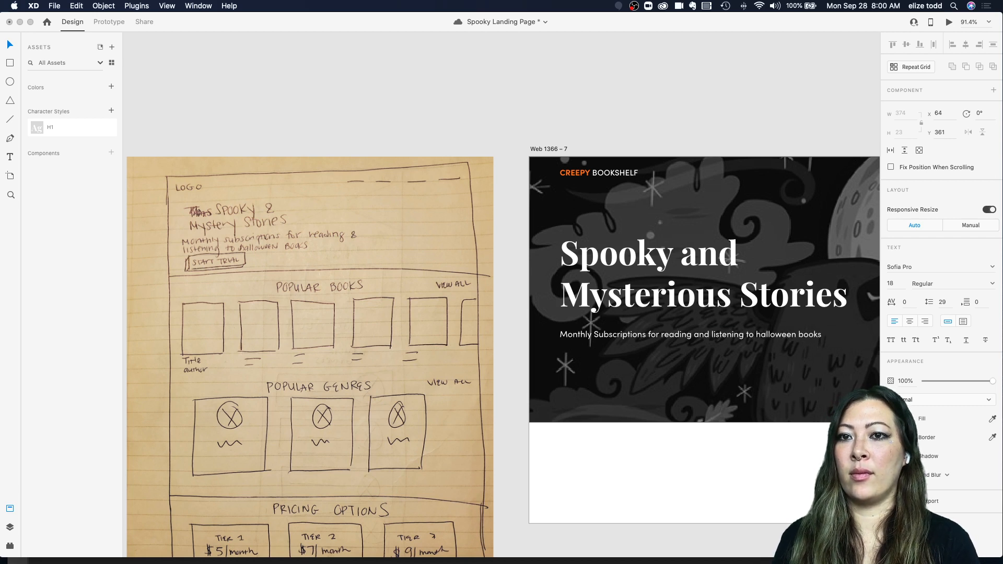
click(734, 241)
scroll(733, 239, right, 3)
click(733, 240)
scroll(620, 298, right, 4)
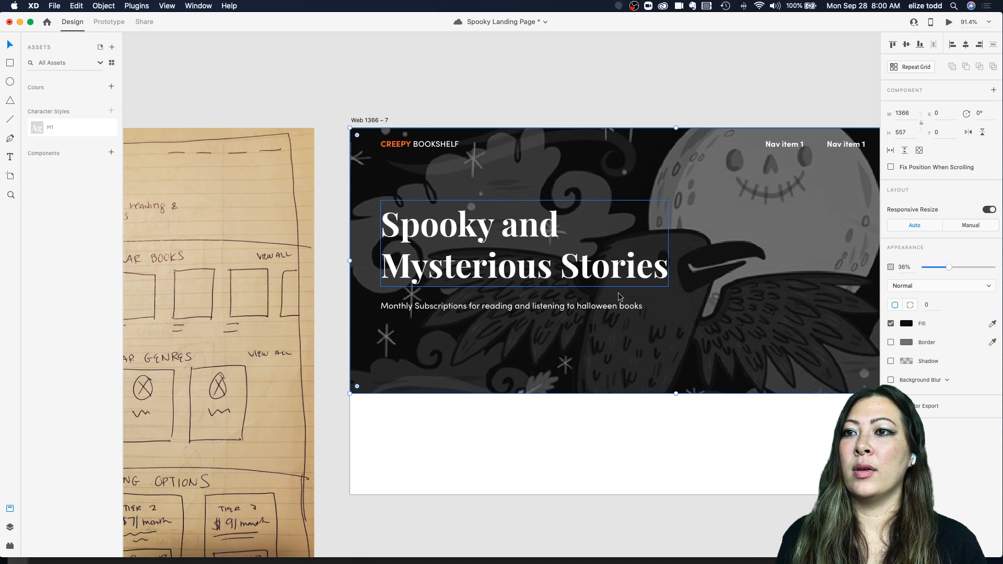
scroll(716, 214, right, 4)
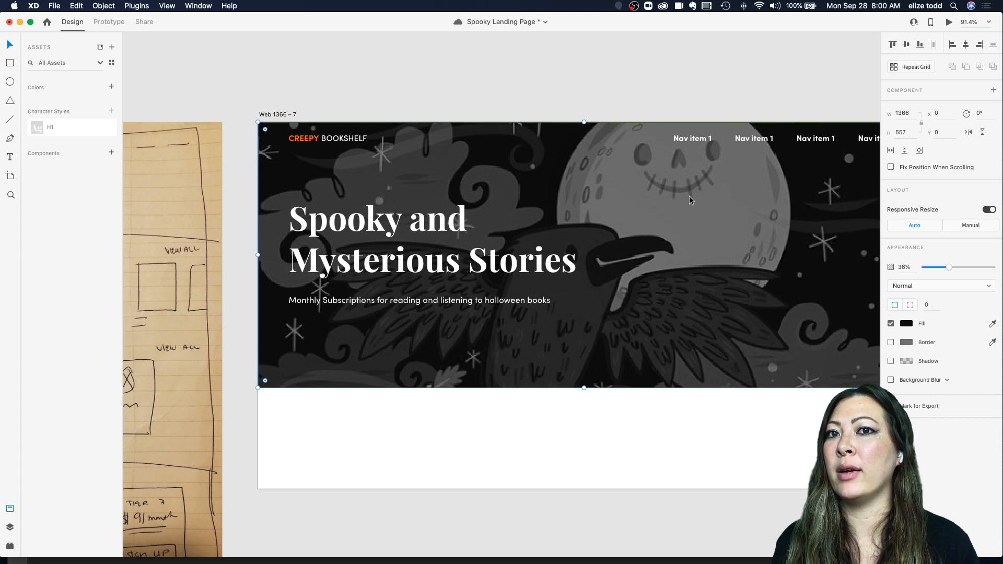
Step: Set the dark overlay rectangle's opacity to about 53%
click(678, 228)
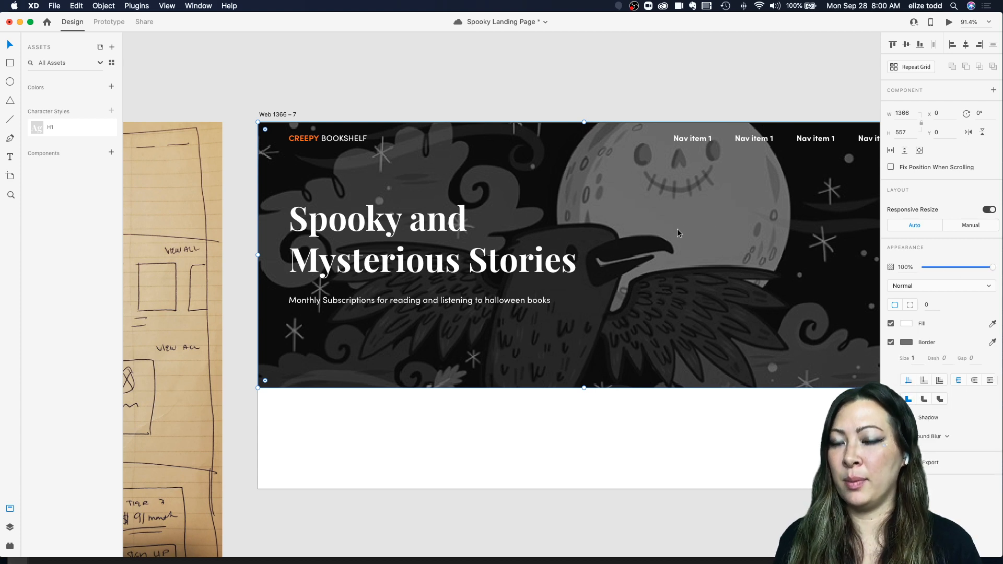
click(624, 184)
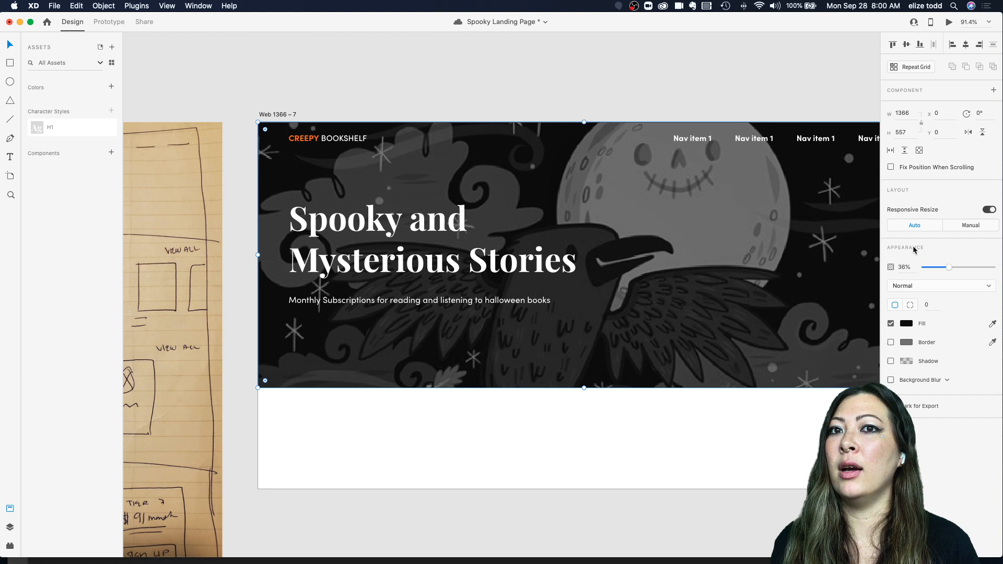
drag(949, 271, 959, 266)
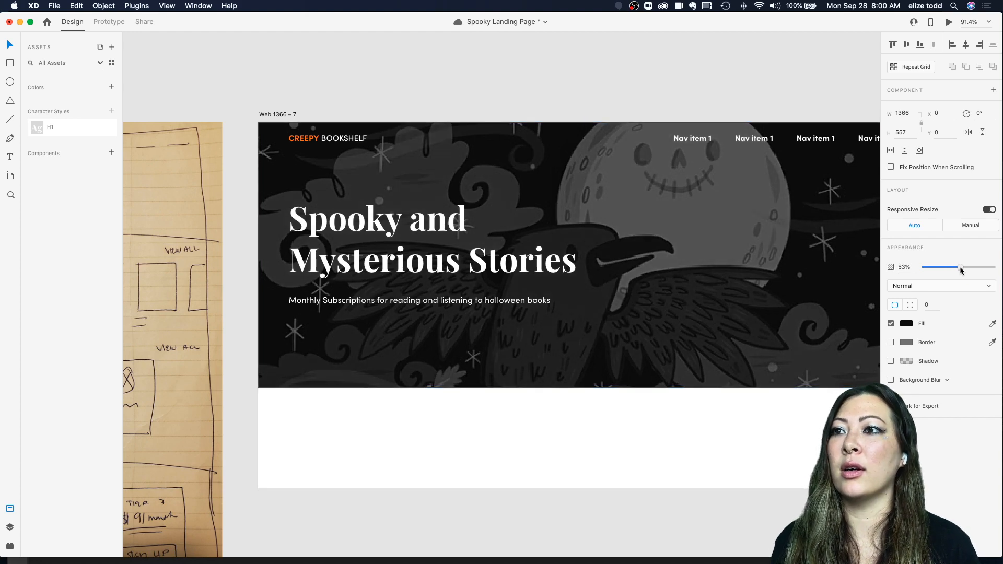
Step: Examine the hand-drawn wireframe sketch beside the landing page artboard
click(541, 88)
scroll(541, 88, down, 3)
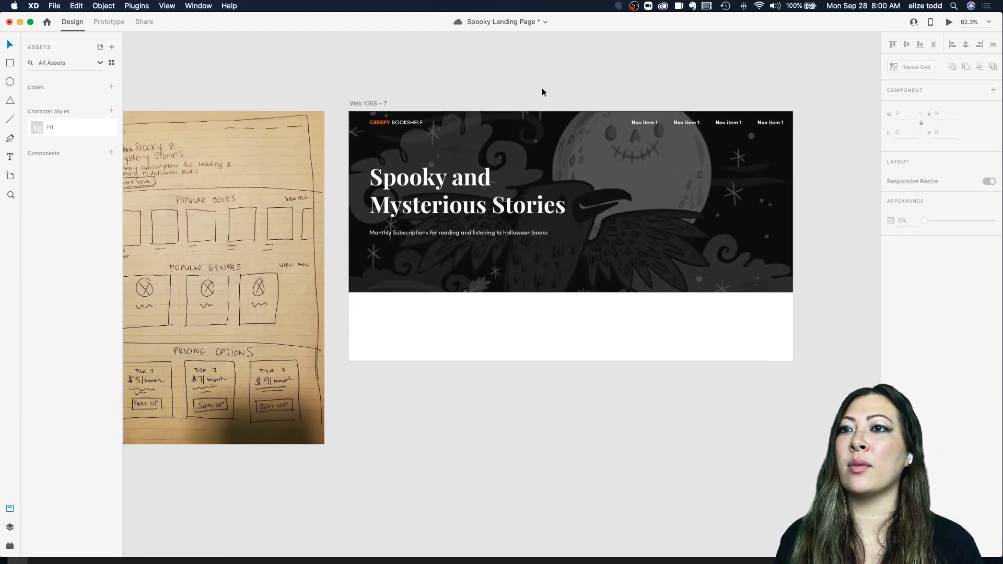
scroll(400, 228, up, 3)
scroll(400, 227, right, 2)
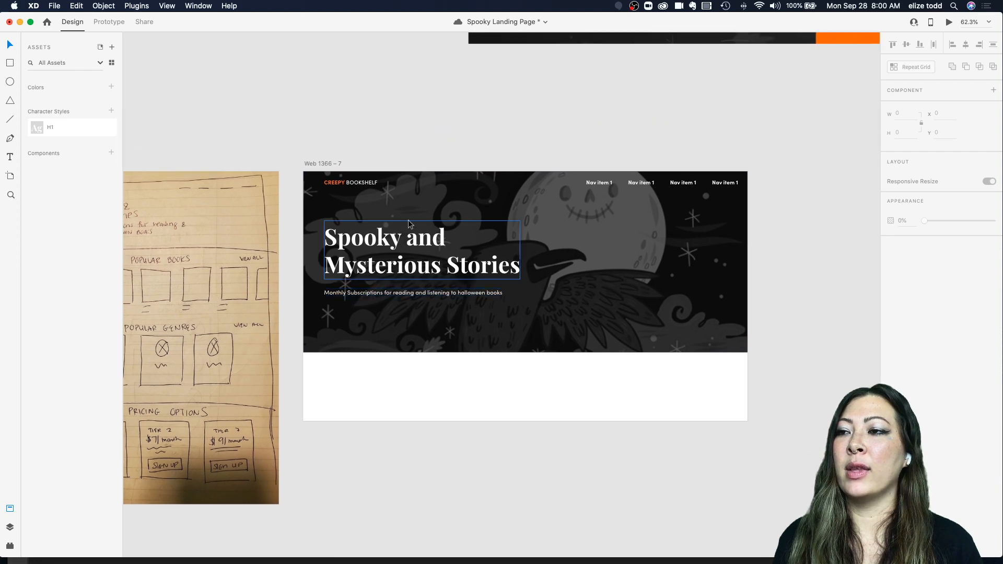
scroll(490, 138, left, 3)
scroll(490, 138, down, 1)
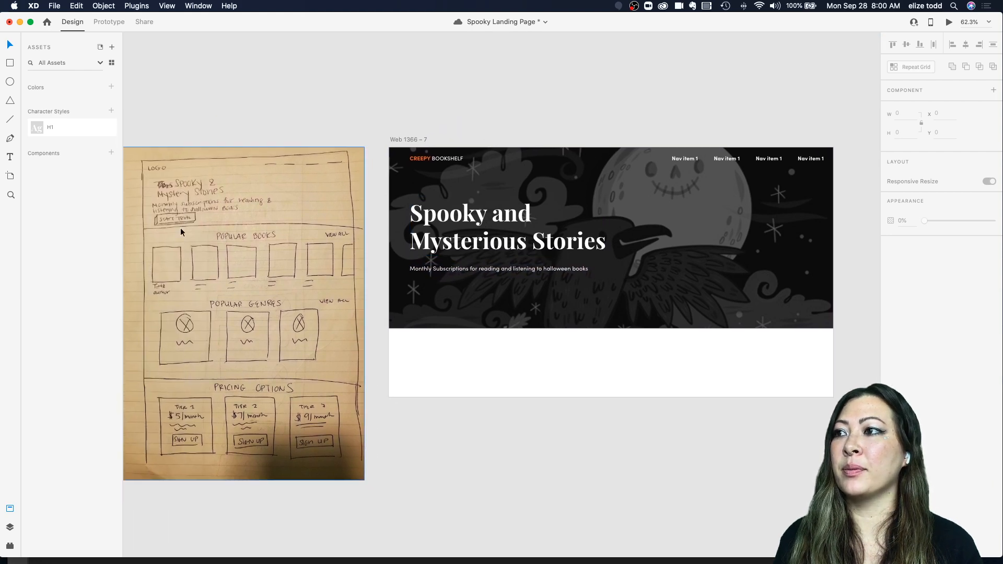
scroll(167, 220, up, 5)
scroll(259, 221, right, 3)
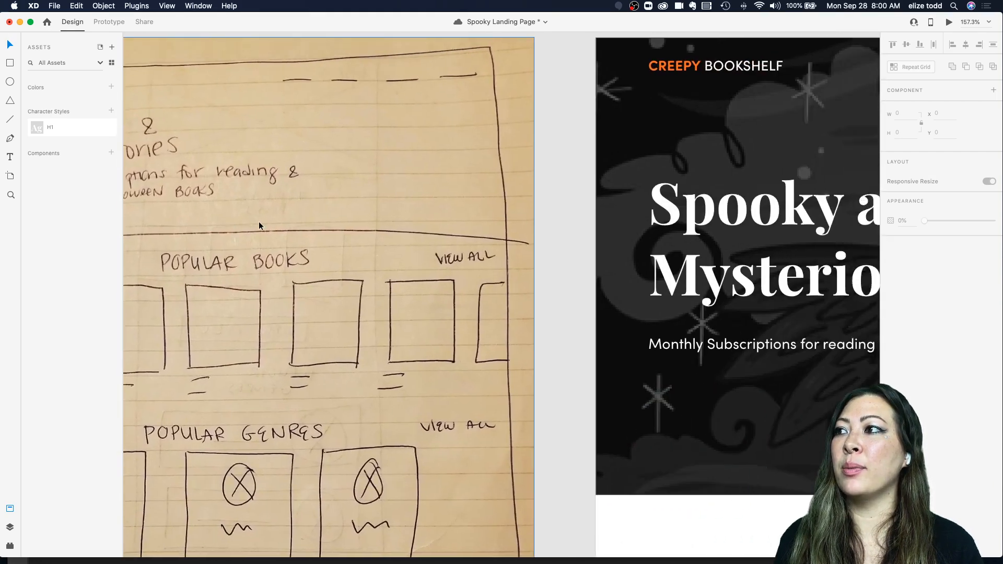
scroll(258, 222, down, 5)
scroll(468, 309, right, 2)
Step: Add the subtitle's text style to the character styles and name it H3
click(468, 308)
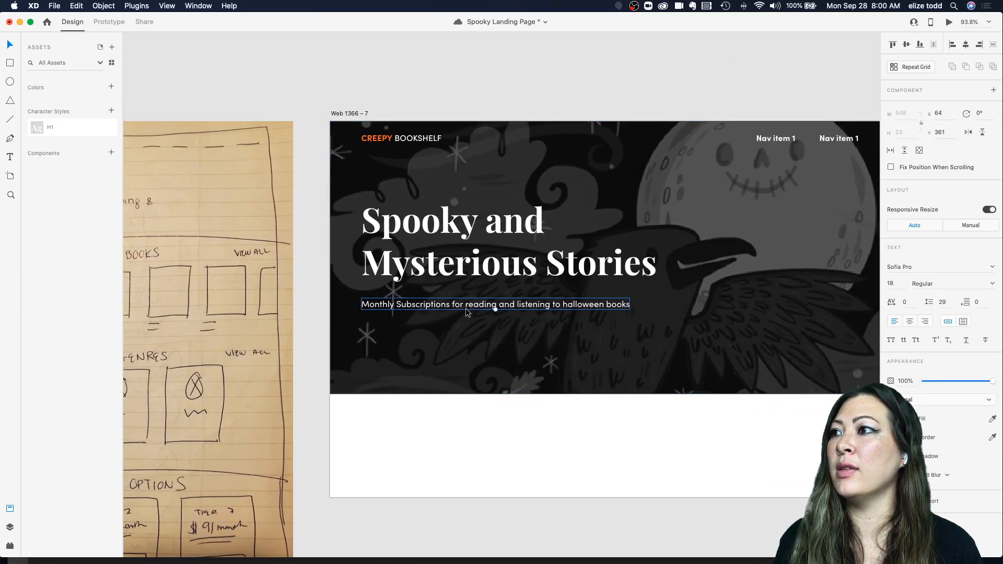
click(111, 111)
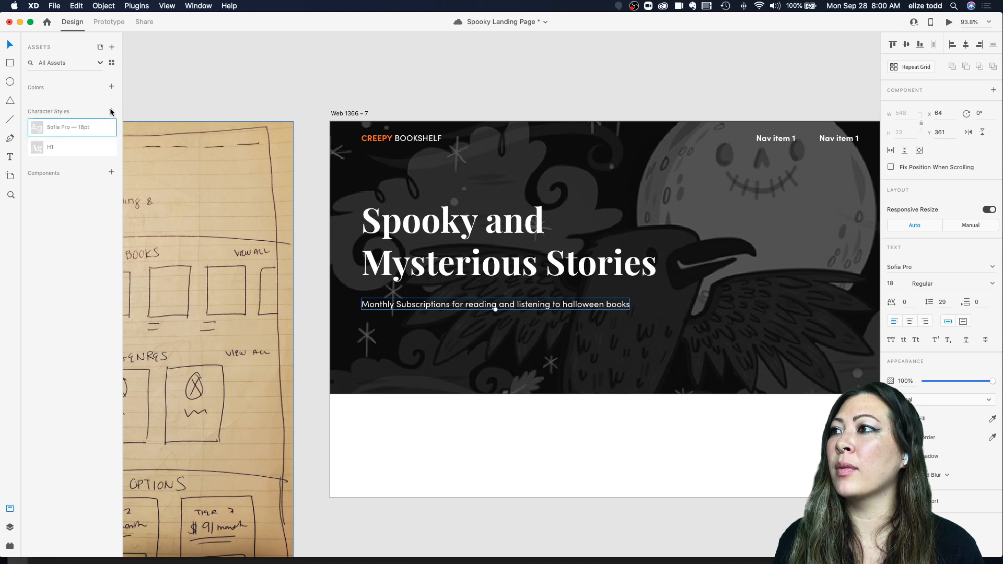
double_click(79, 128)
text(H3)
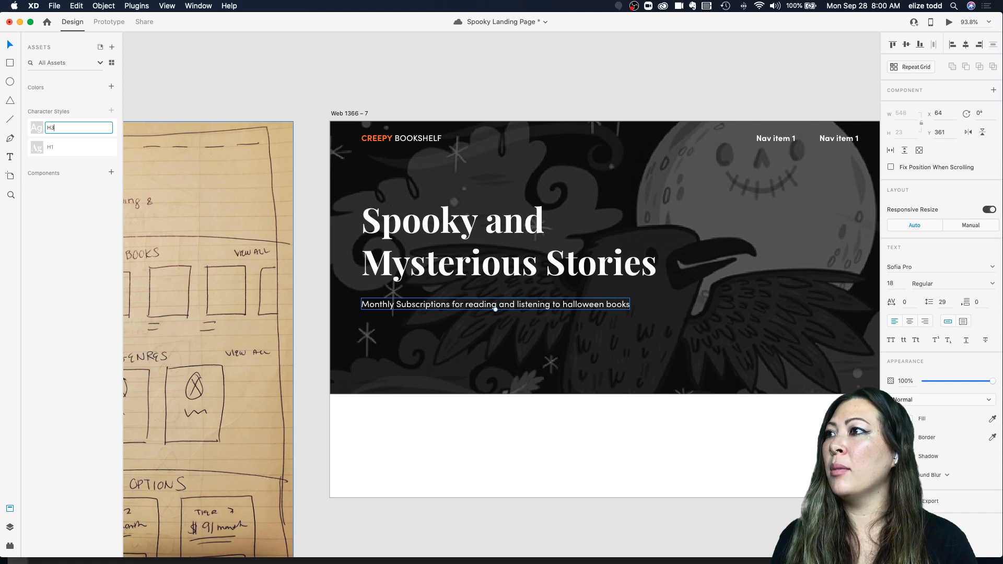
key(Return)
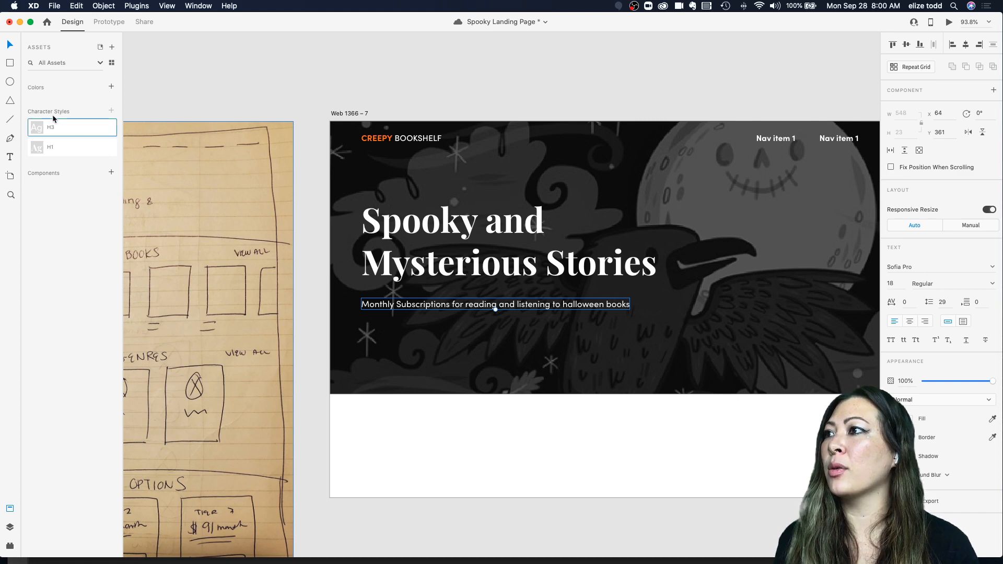
Step: Draw a button rectangle about 226 by 50 below the subtitle and remove its border
click(642, 200)
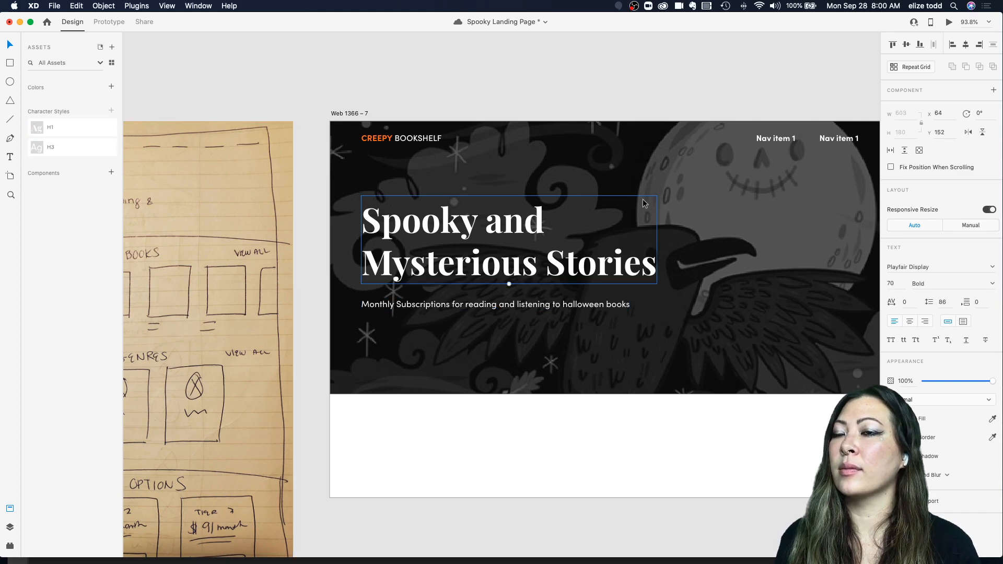
scroll(642, 199, down, 5)
click(548, 181)
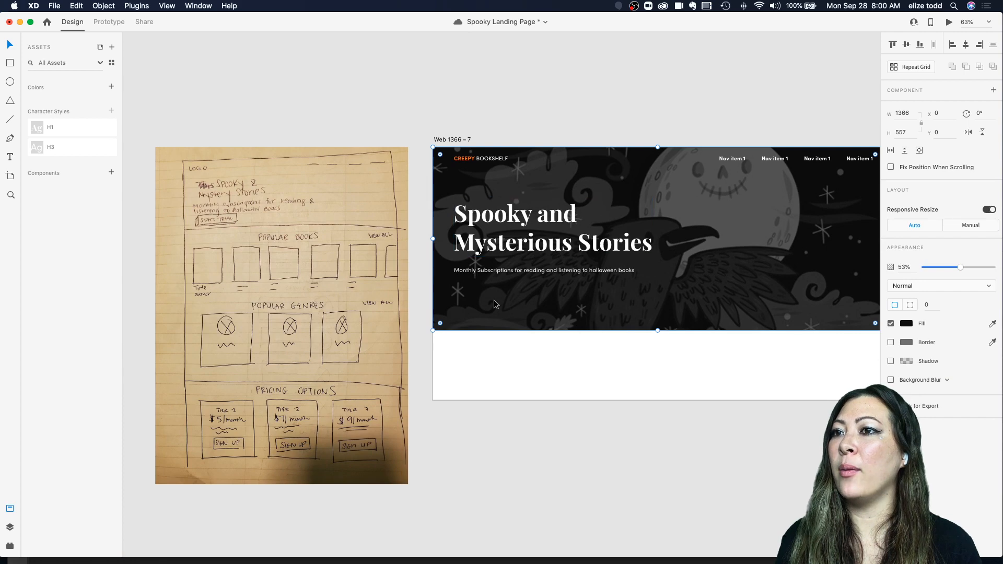
scroll(495, 304, up, 5)
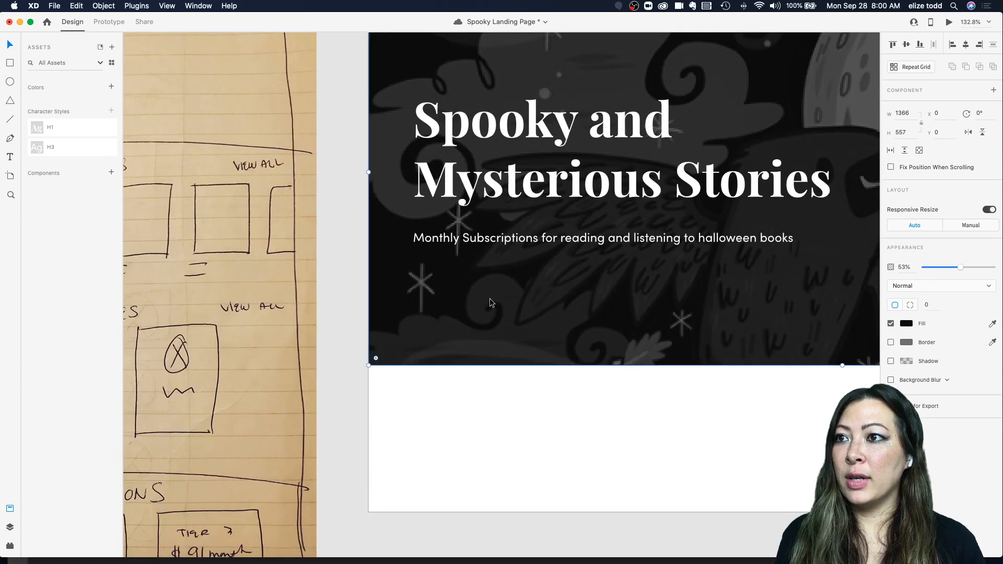
key(r)
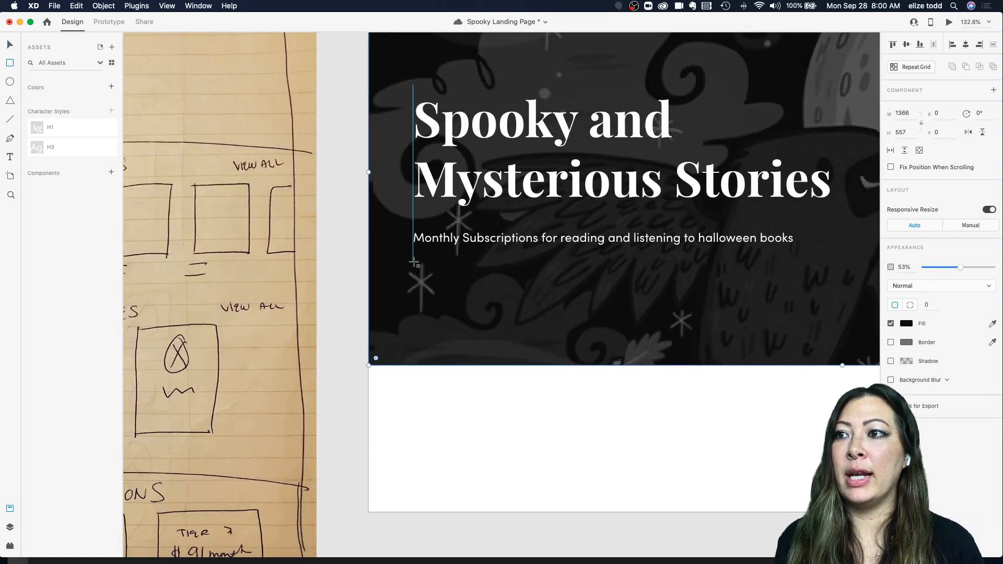
mouse_move(414, 263)
mouse_down()
mouse_move(485, 298)
mouse_move(570, 297)
mouse_up()
scroll(570, 296, down, 1)
scroll(570, 297, down, 5)
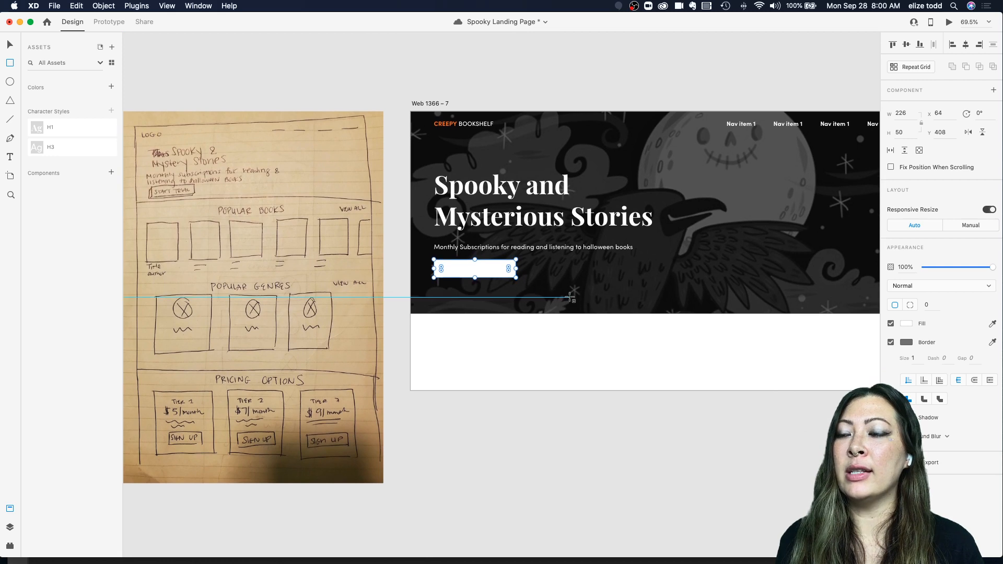
key(v)
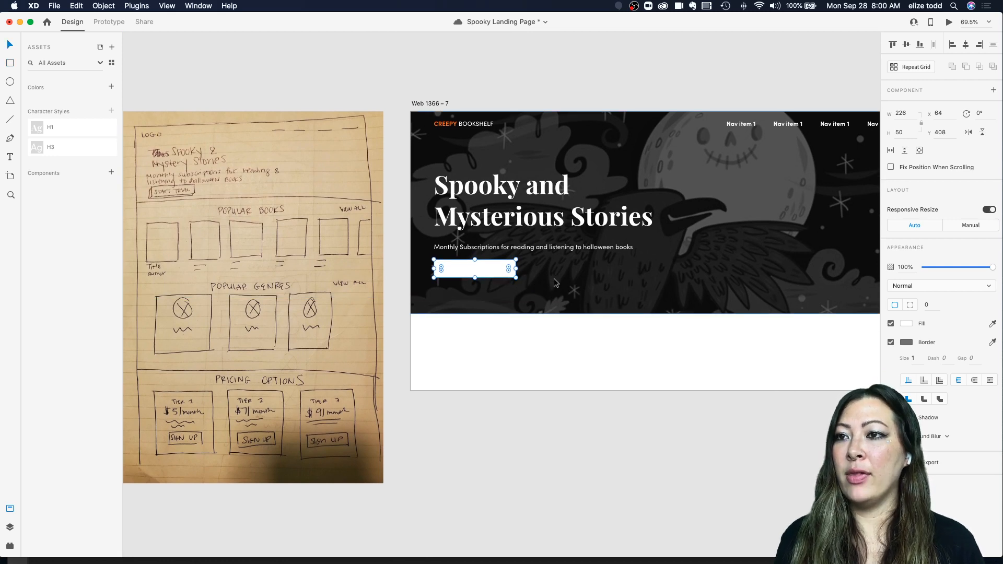
scroll(699, 283, right, 5)
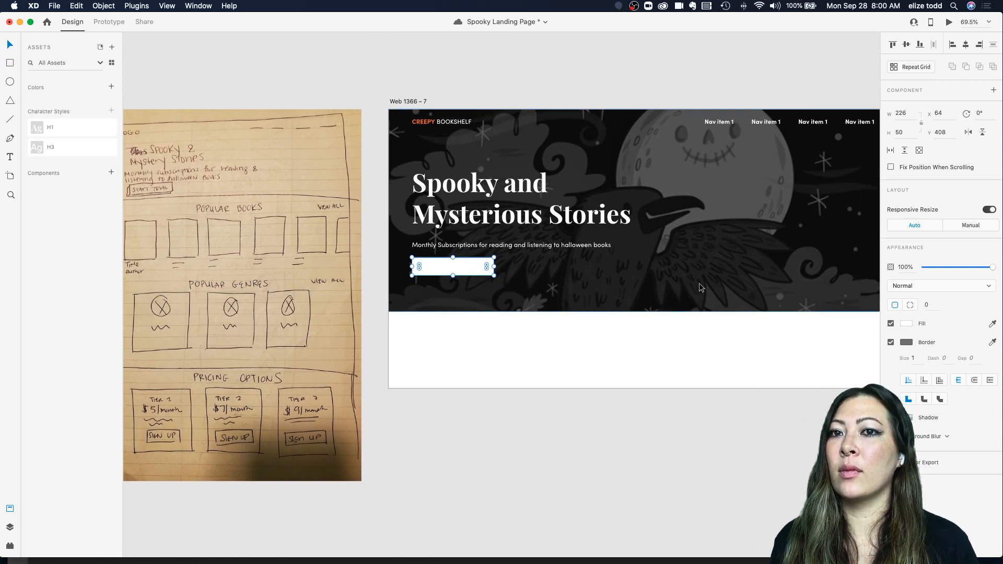
click(890, 342)
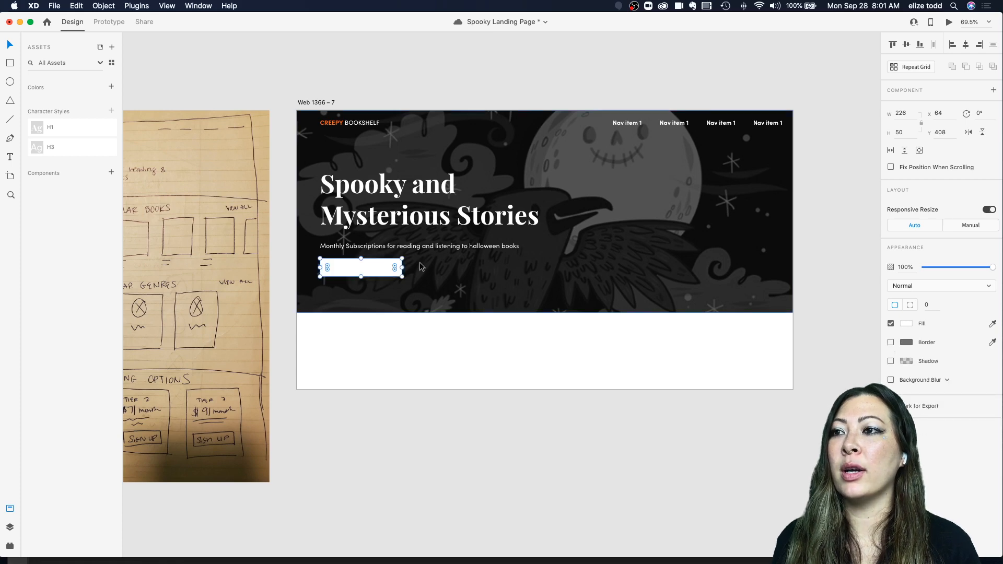
Step: Examine the mobile app mockup artboard above for design reference
scroll(421, 266, up, 5)
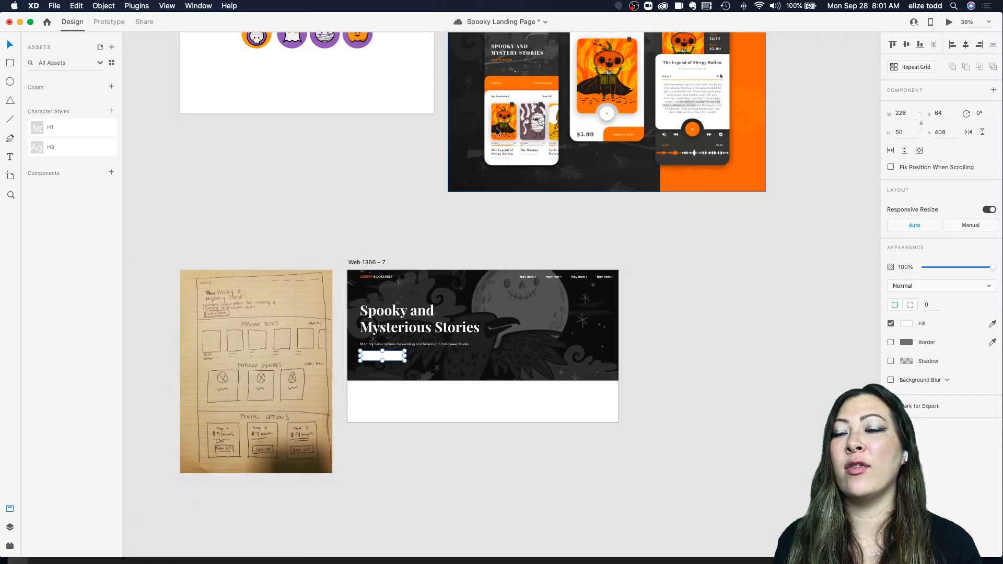
scroll(496, 132, up, 2)
scroll(496, 131, up, 3)
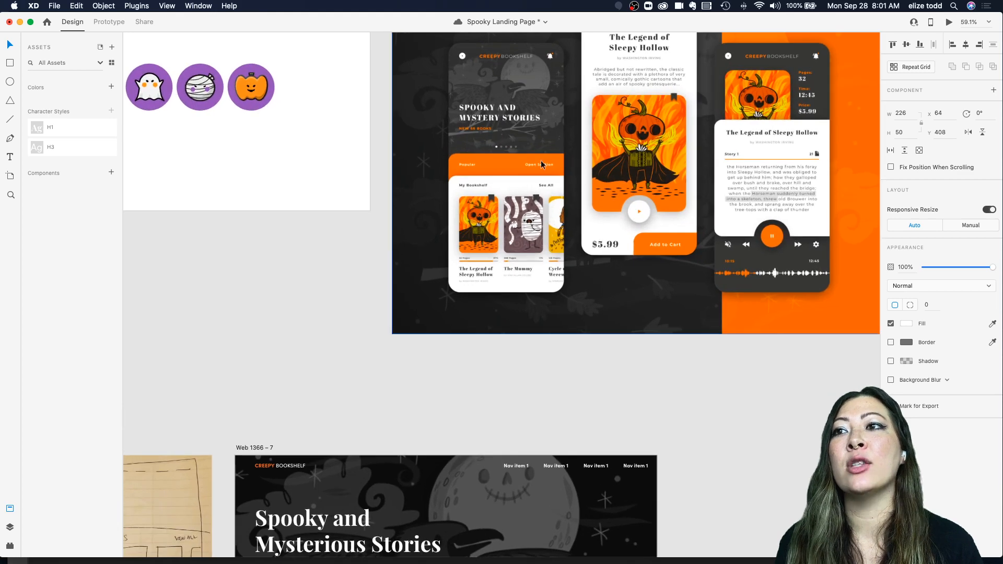
scroll(480, 162, up, 5)
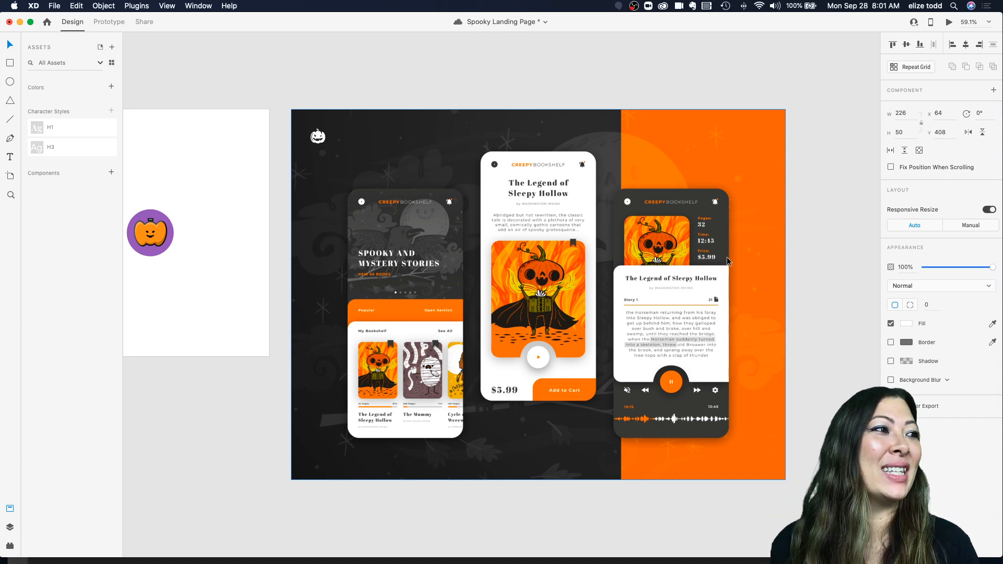
scroll(697, 256, down, 2)
scroll(698, 256, down, 4)
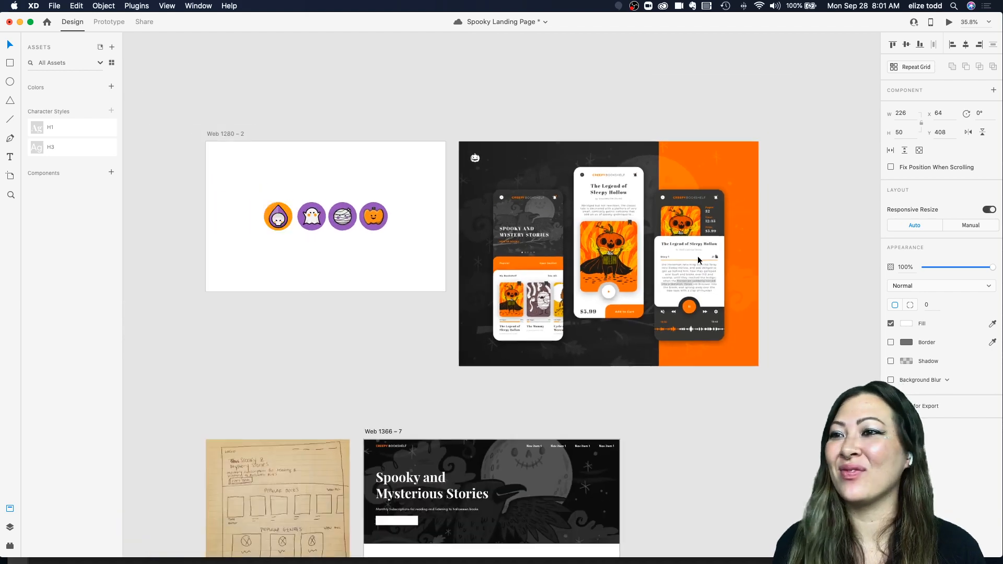
scroll(480, 365, down, 3)
scroll(479, 394, up, 4)
click(368, 403)
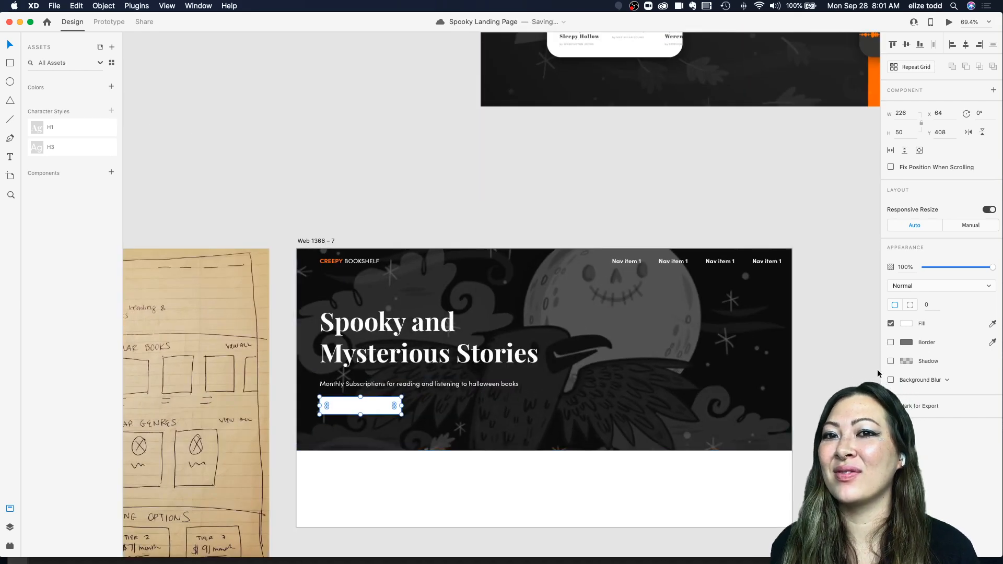
scroll(690, 319, up, 2)
scroll(437, 343, up, 5)
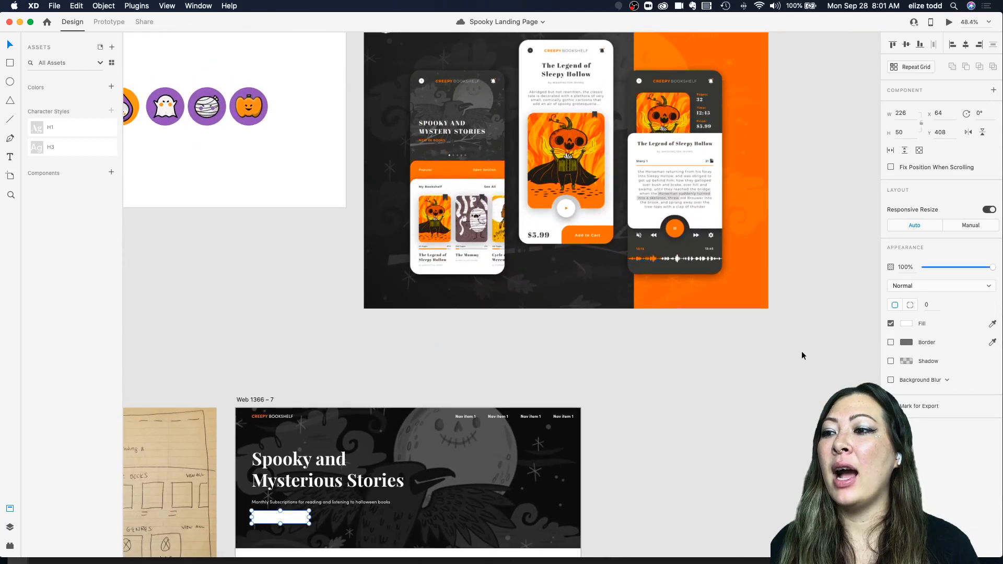
Step: Fill the button rectangle with orange #FF6A1D sampled from the mockup and save it to the document colors
click(906, 324)
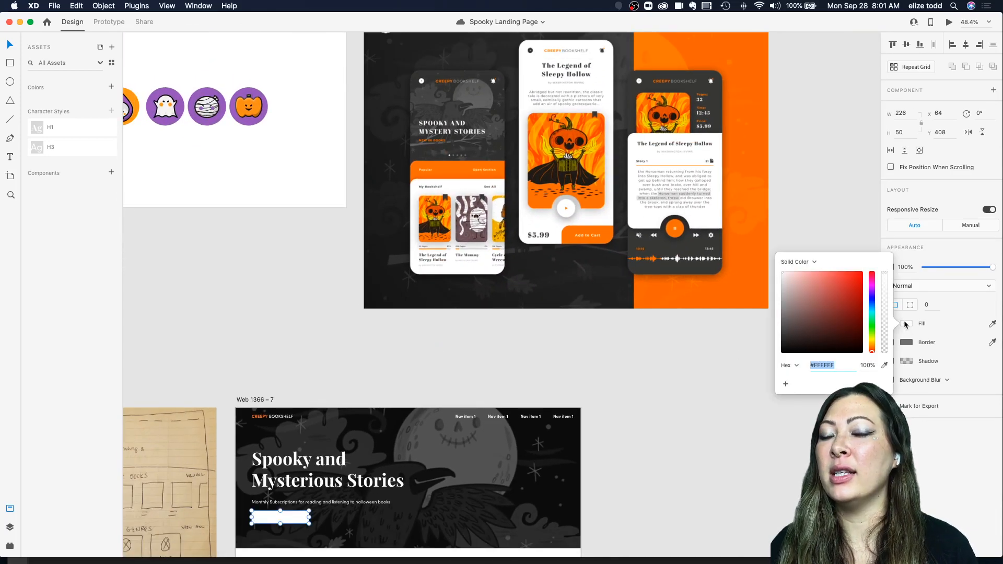
click(884, 365)
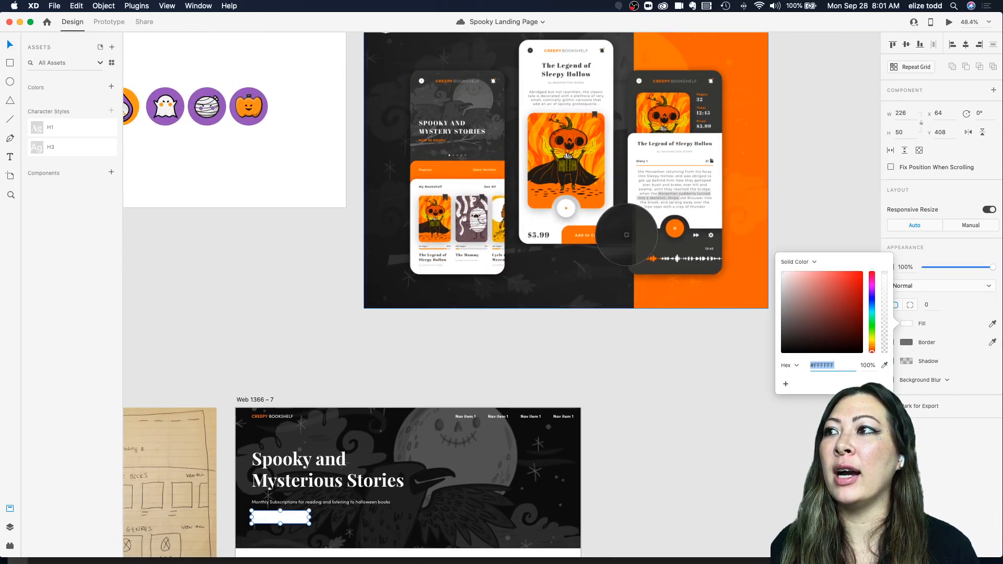
click(455, 170)
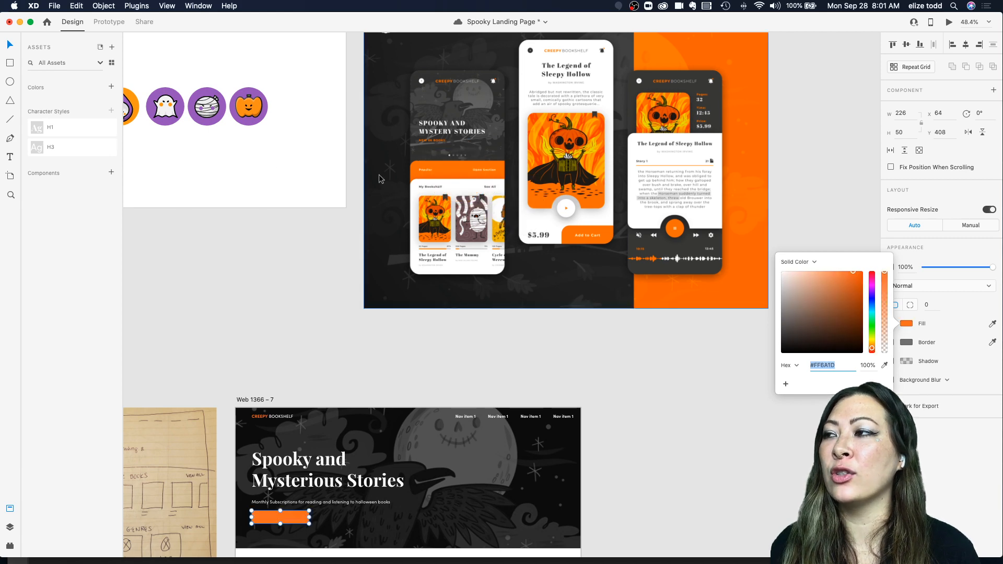
scroll(355, 468, up, 5)
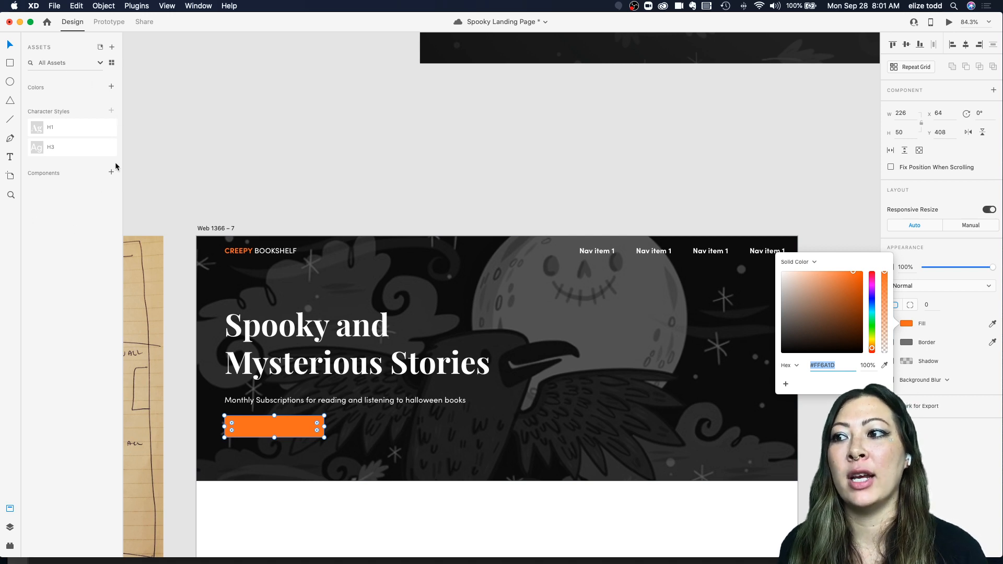
click(110, 89)
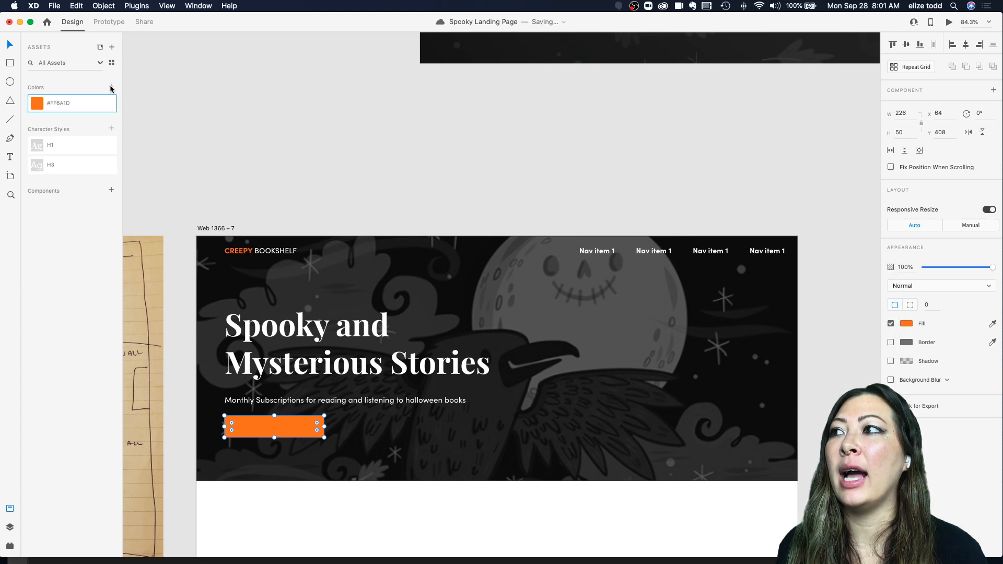
Step: Edit the saved document color to red #FF1D2E
right_click(40, 103)
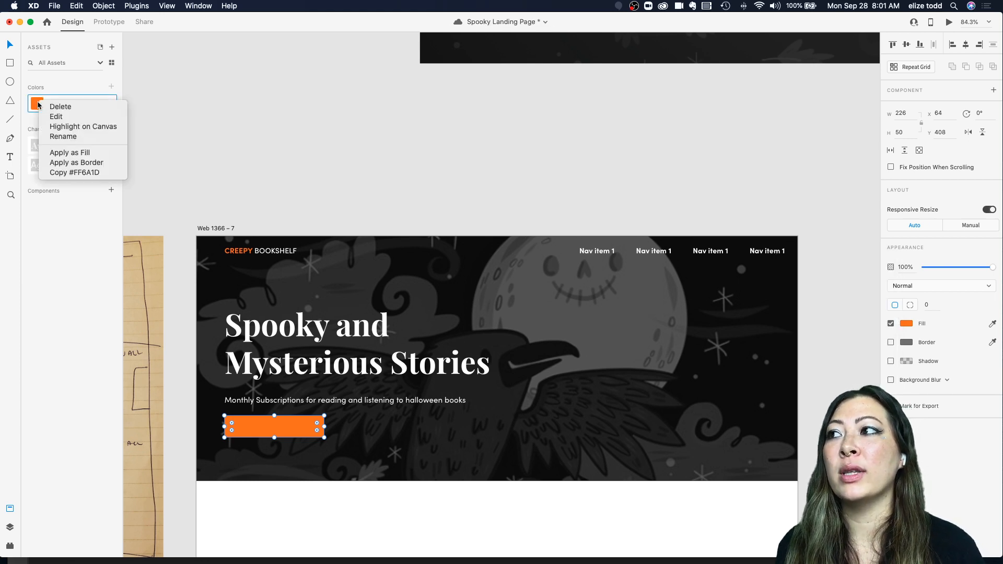
click(56, 117)
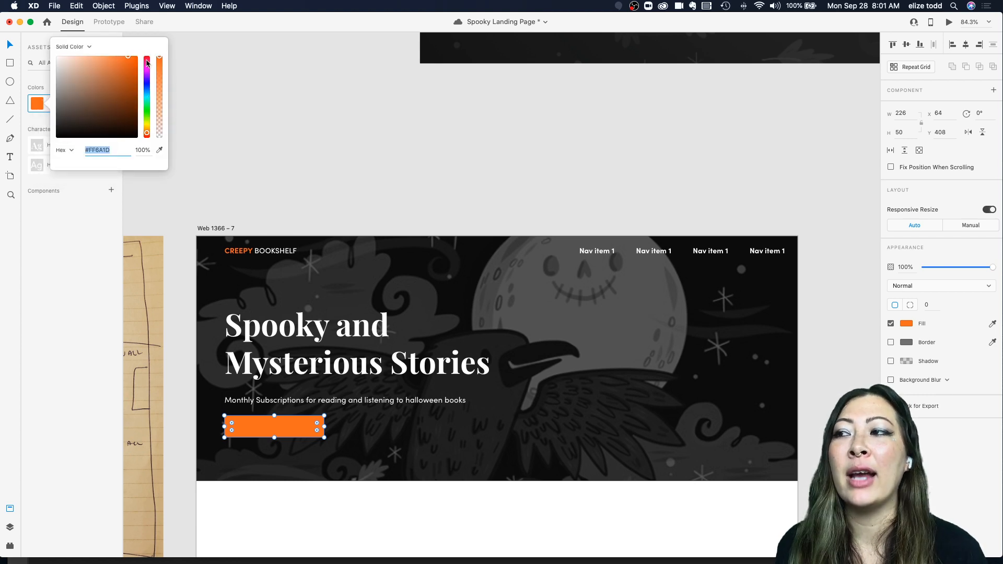
drag(147, 63, 147, 60)
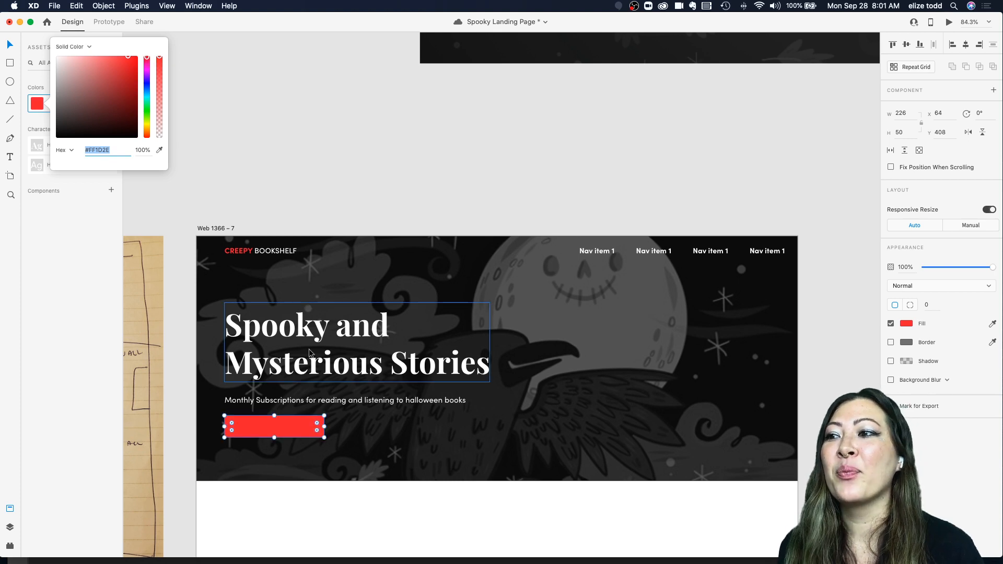
scroll(309, 349, down, 3)
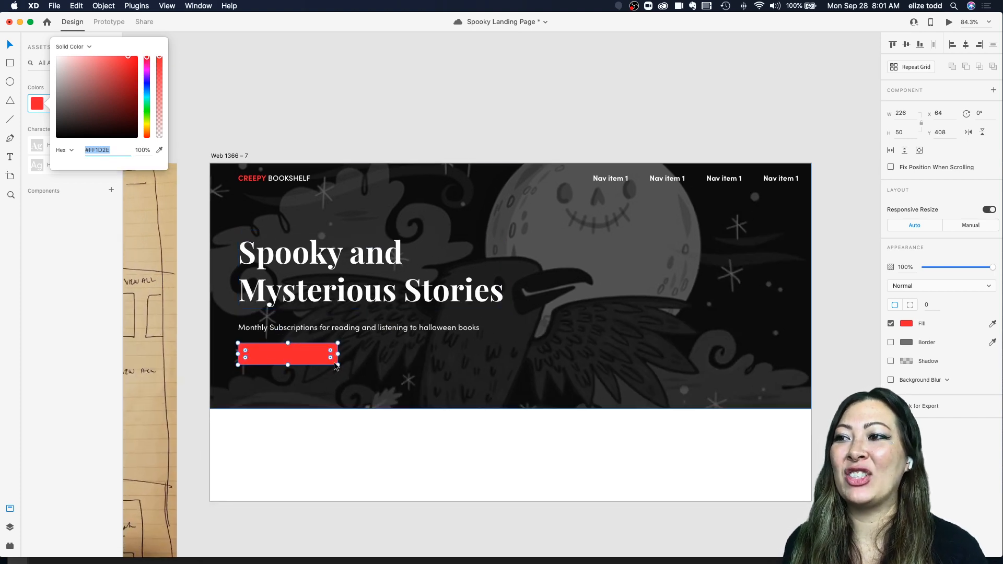
scroll(258, 183, up, 5)
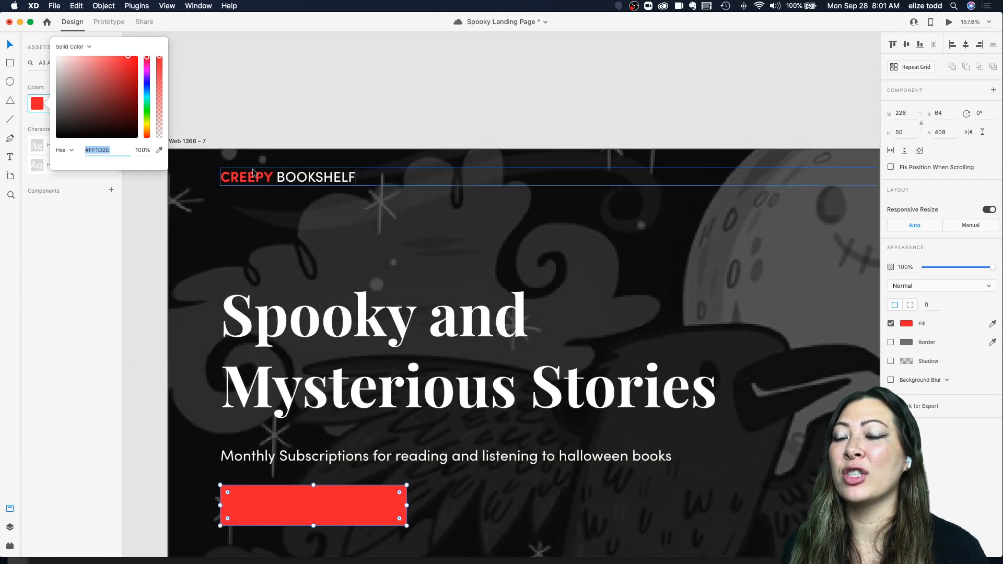
Step: Undo the document color change so the button fill returns to orange
scroll(271, 197, down, 4)
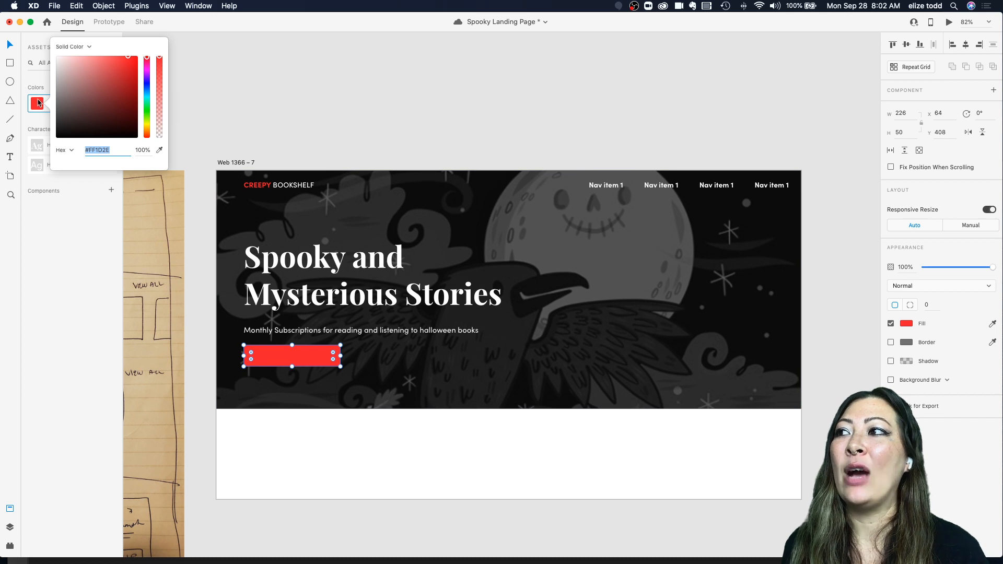
click(62, 221)
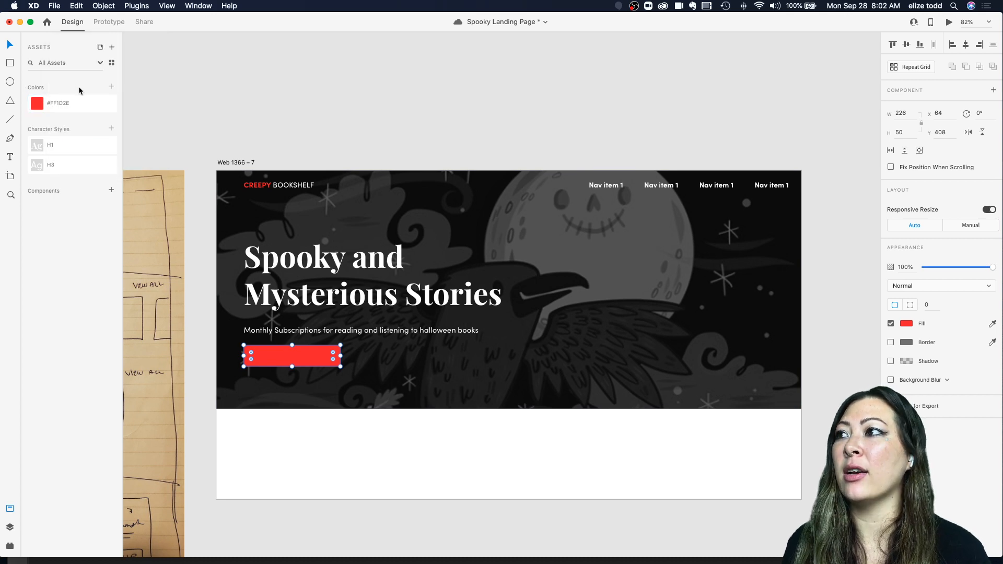
key(super+z)
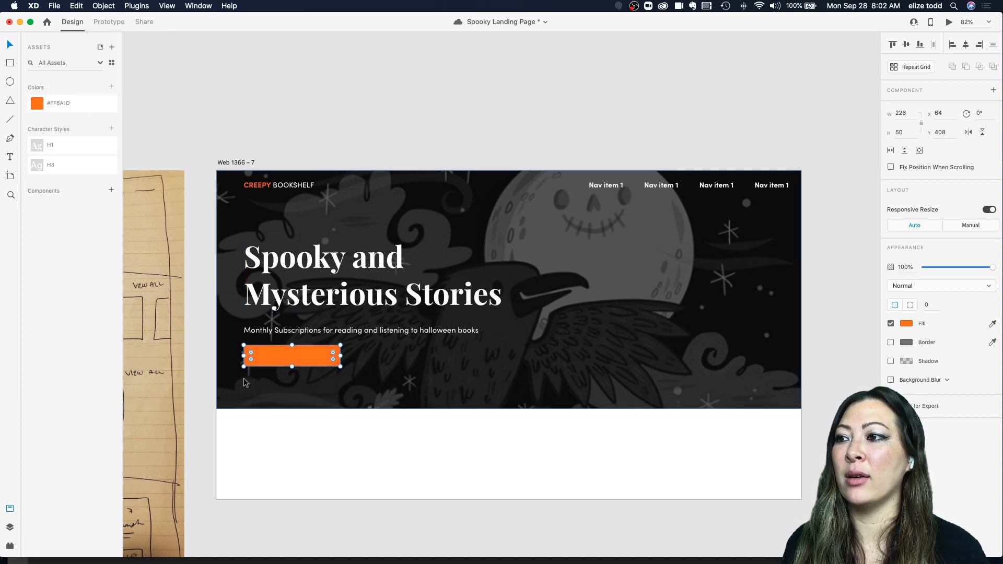
Step: Add the label text "Try Free Trial Now" on the button rectangle
scroll(243, 378, up, 4)
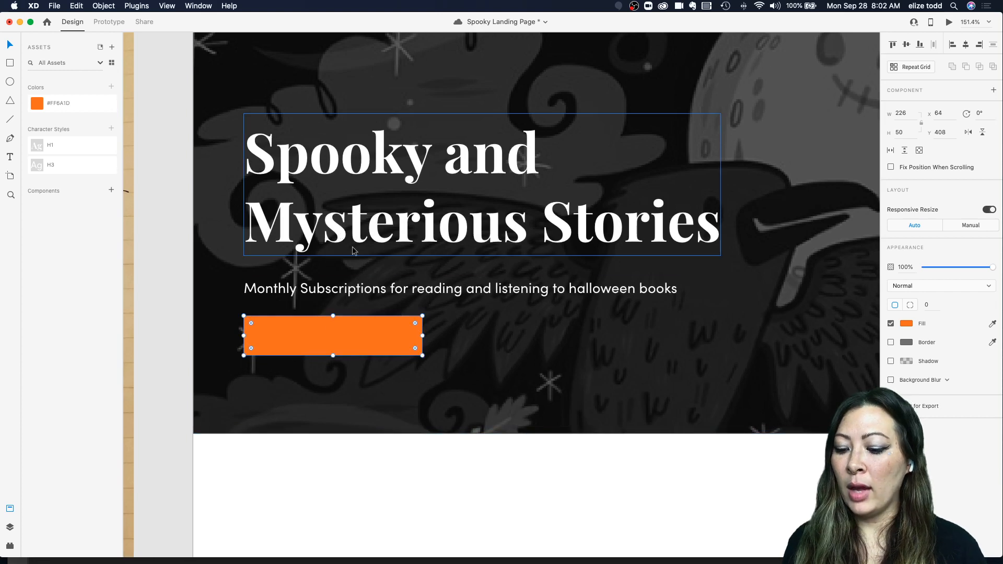
key(t)
click(292, 335)
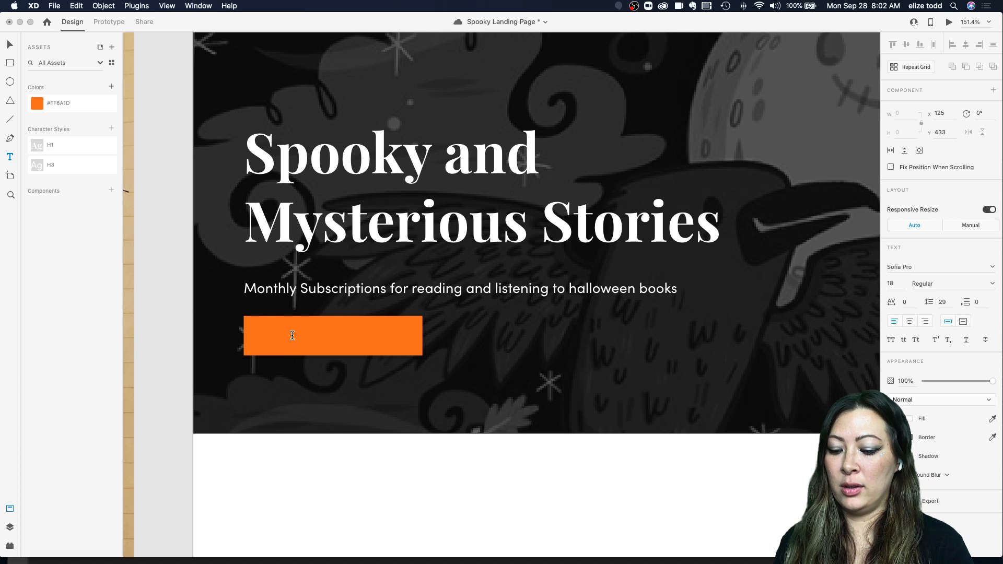
text(Tre)
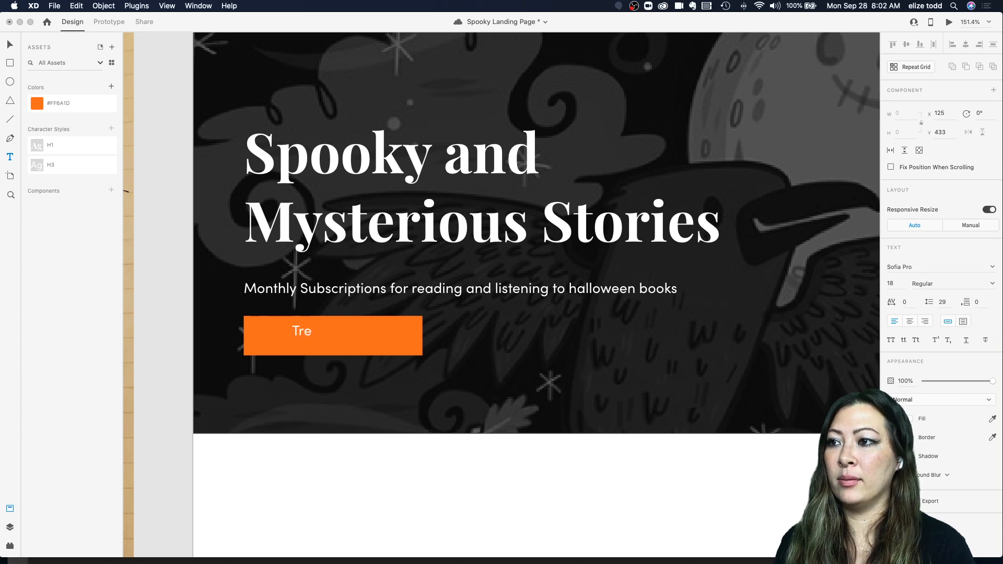
key(BackSpace)
text(y Free Tra)
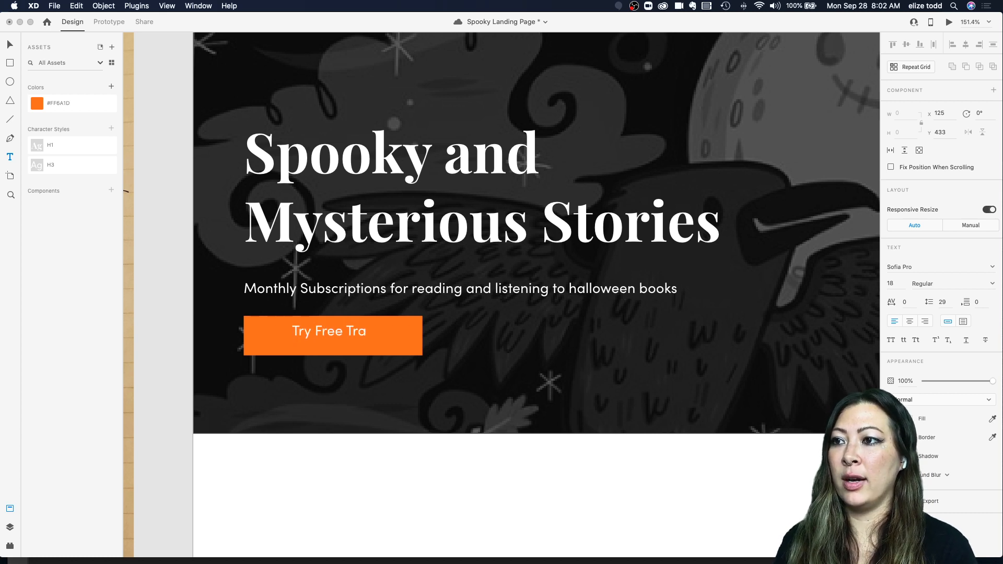
text(il)
key(BackSpace)
key(BackSpace)
key(BackSpace)
text(i)
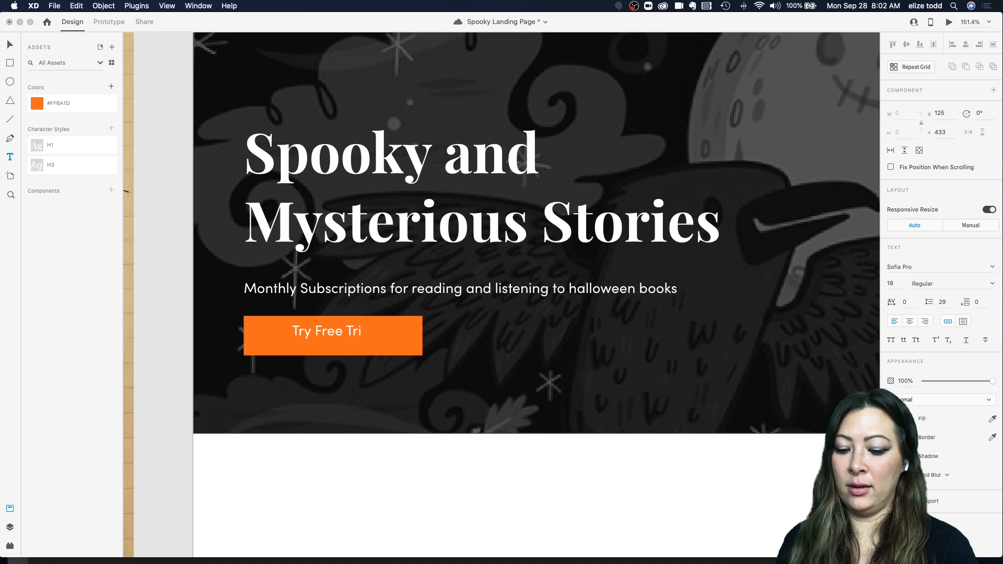
text(al Now)
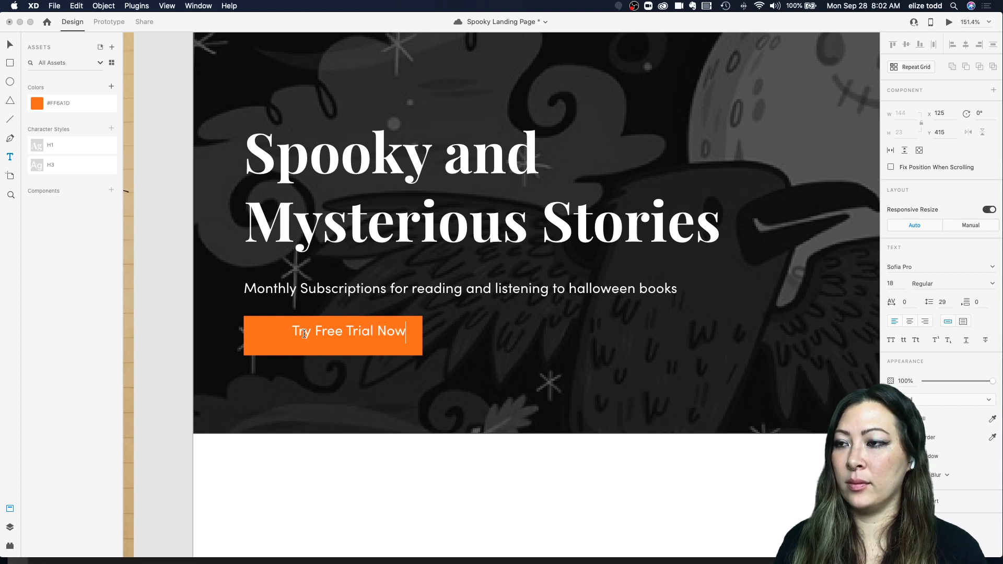
key(Escape)
Step: Move the button label to center it within the orange rectangle
key(v)
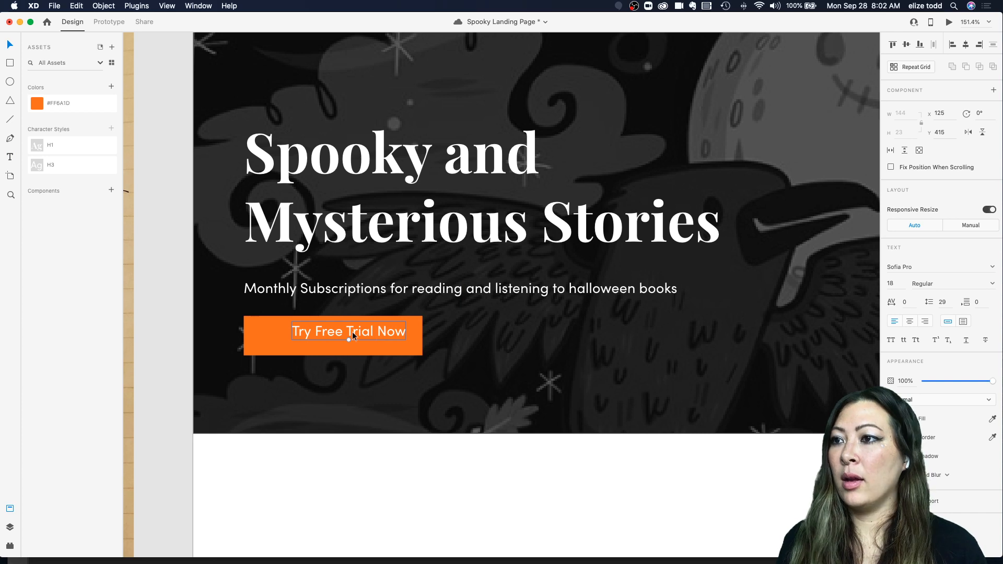
drag(353, 335, 337, 341)
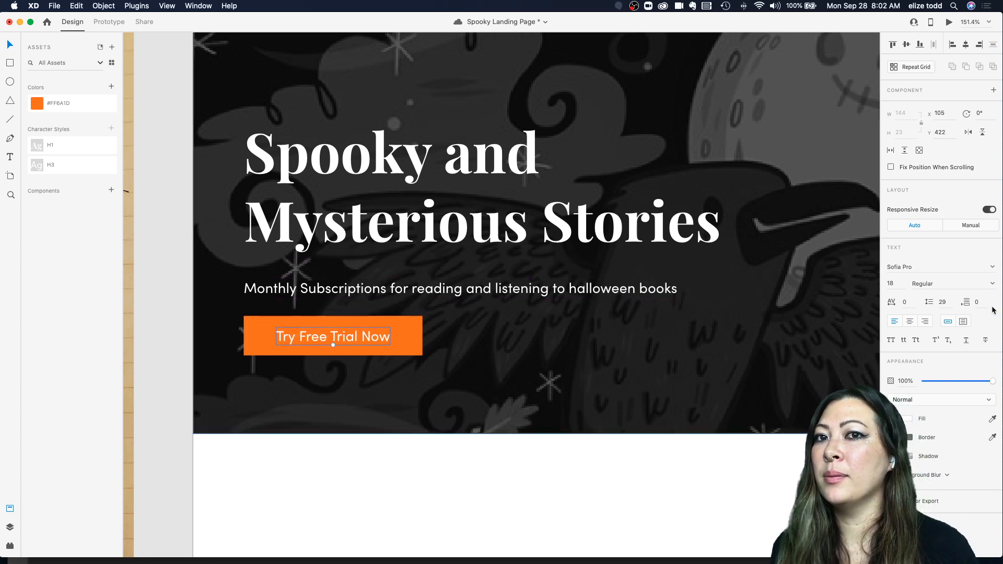
Step: Set the button label's font weight to Medium
click(991, 285)
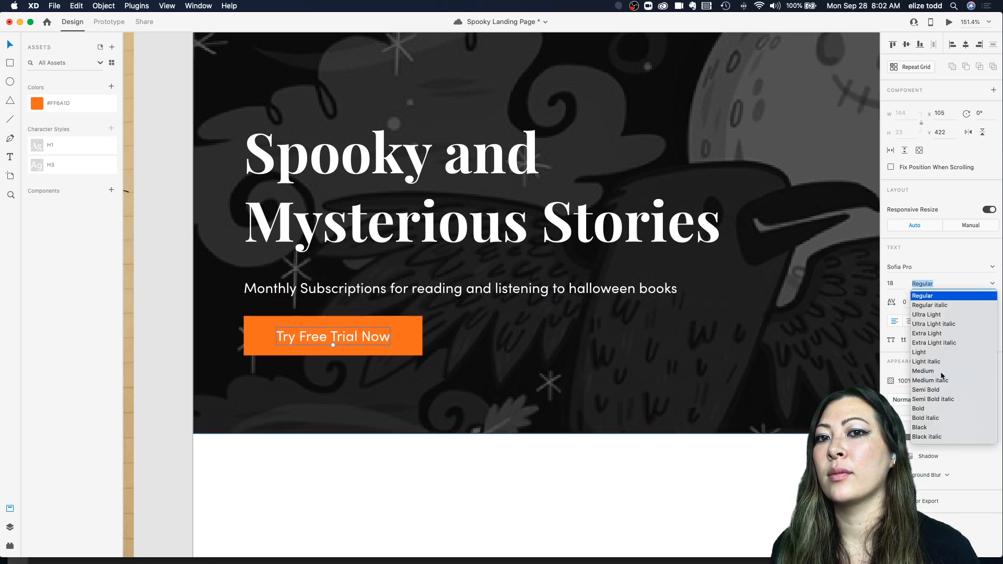
click(331, 340)
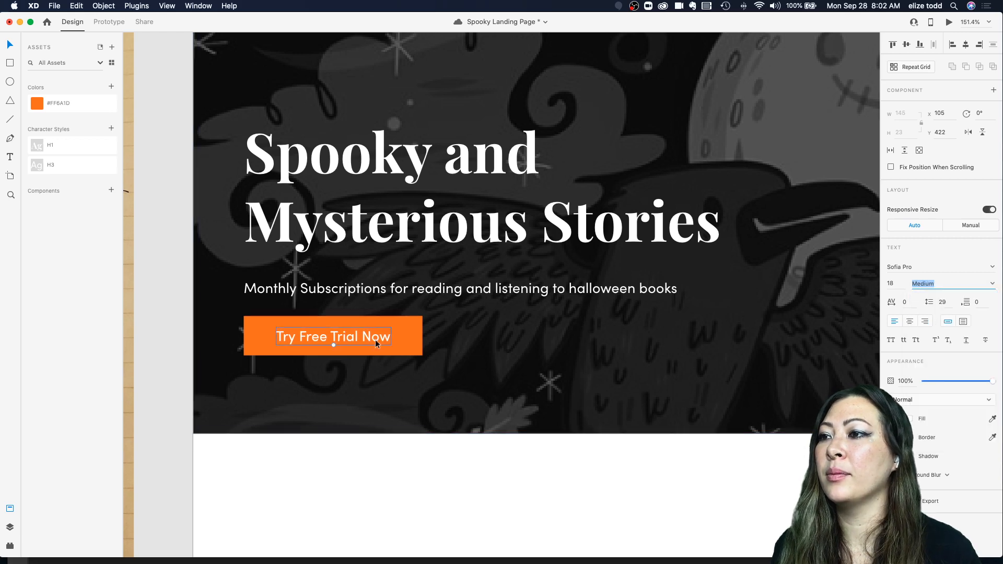
click(437, 339)
key(Escape)
Step: Review the hero section and its new call-to-action button at different zoom levels
scroll(468, 330, down, 5)
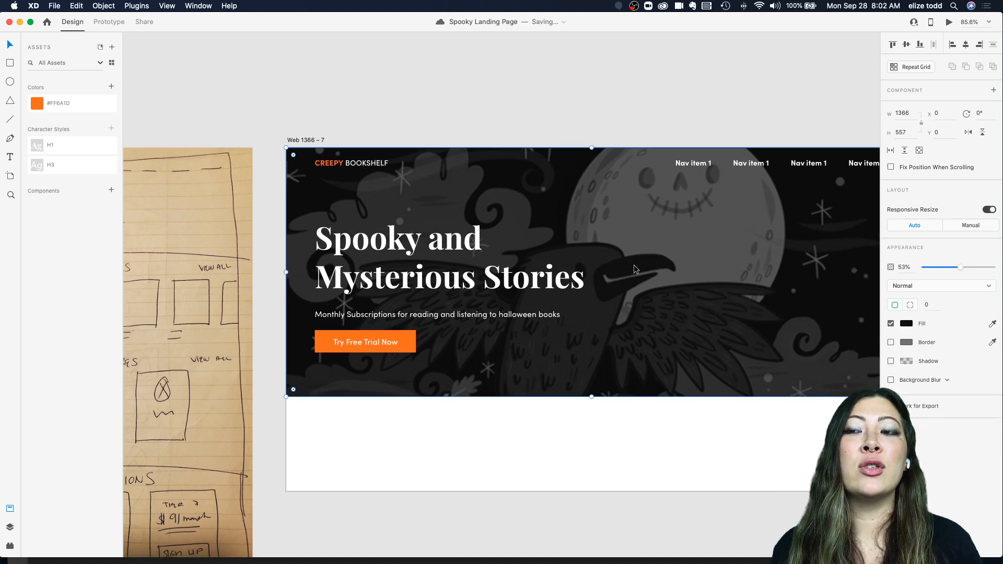
scroll(634, 269, down, 2)
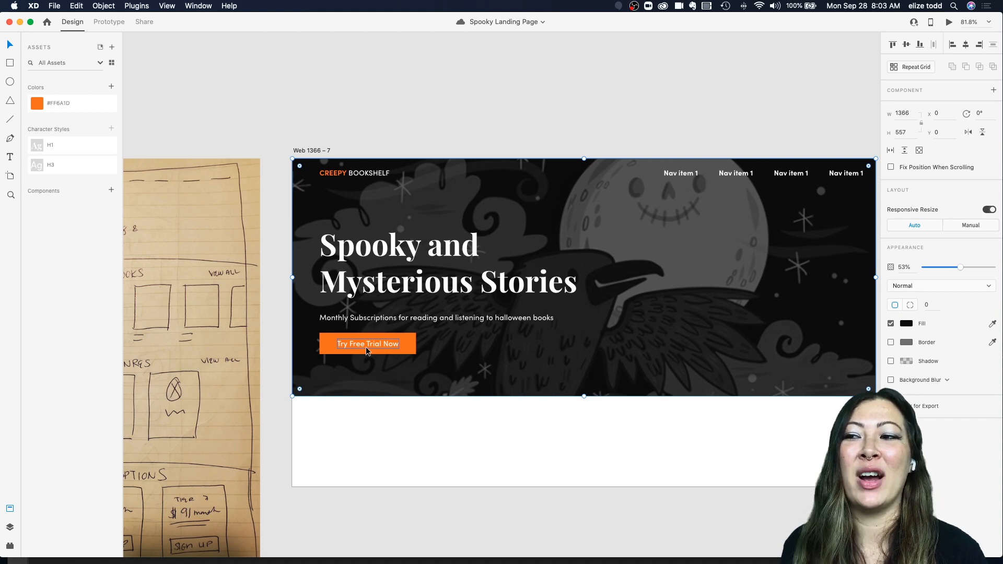
key(super+minus)
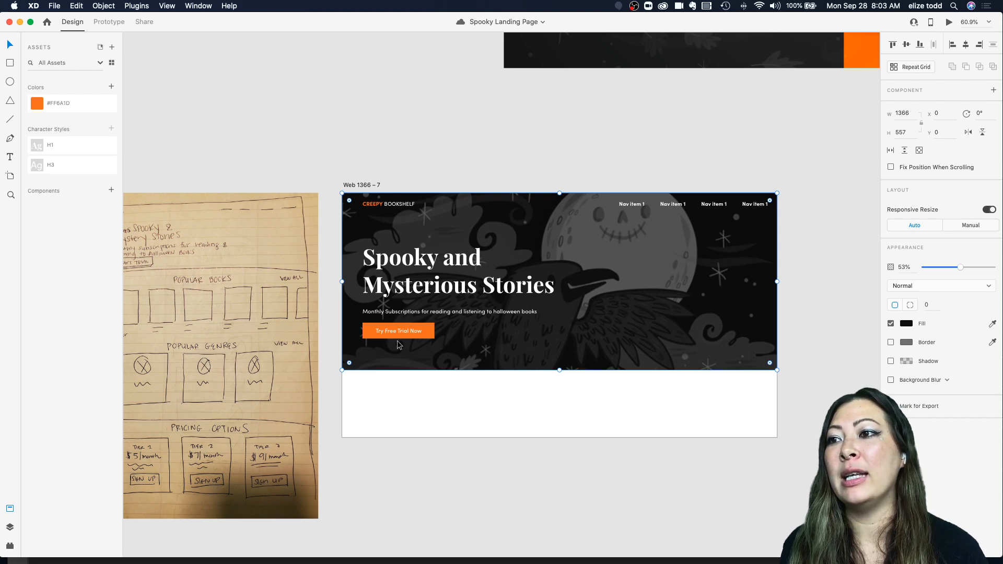
scroll(434, 338, up, 5)
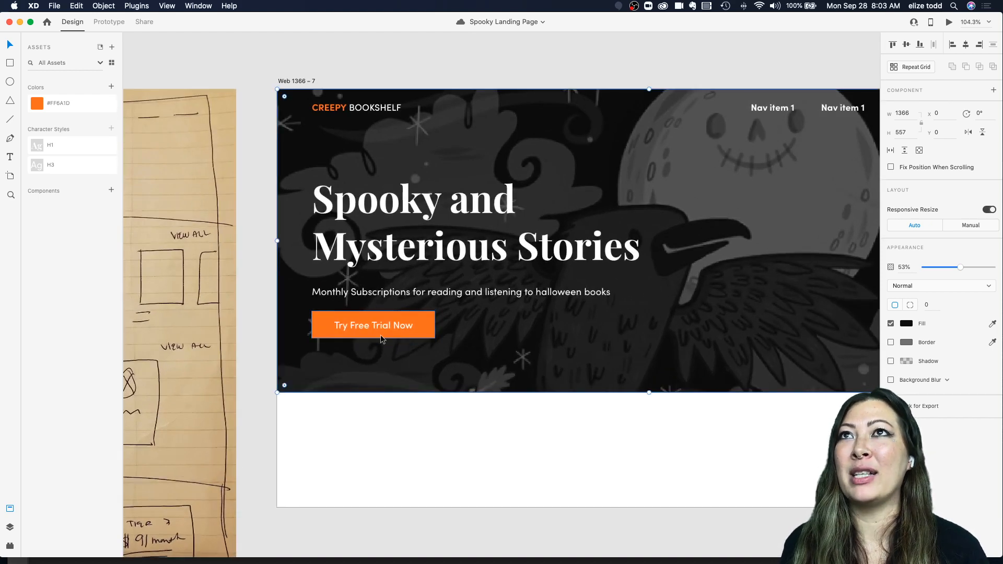
scroll(380, 336, down, 1)
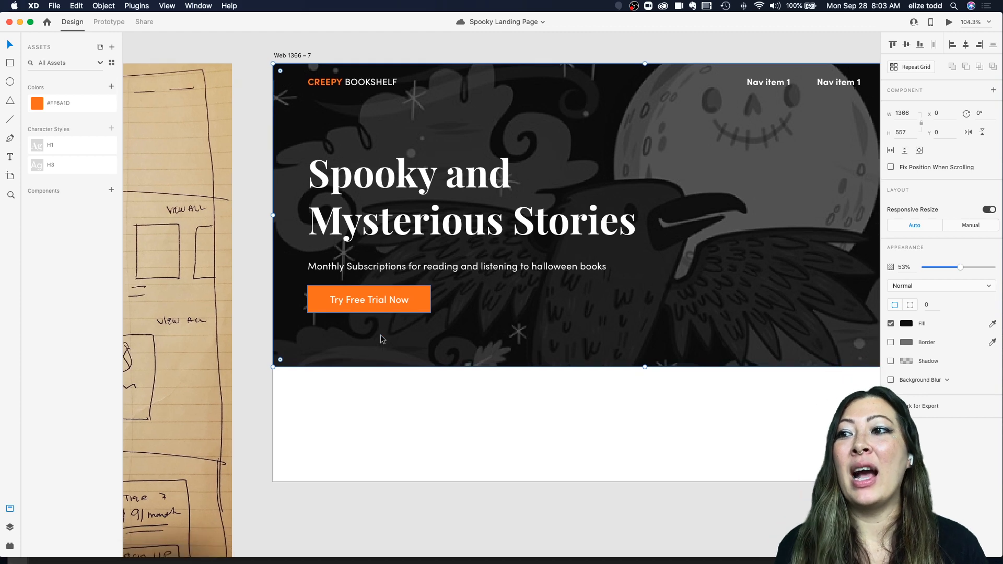
scroll(380, 336, down, 4)
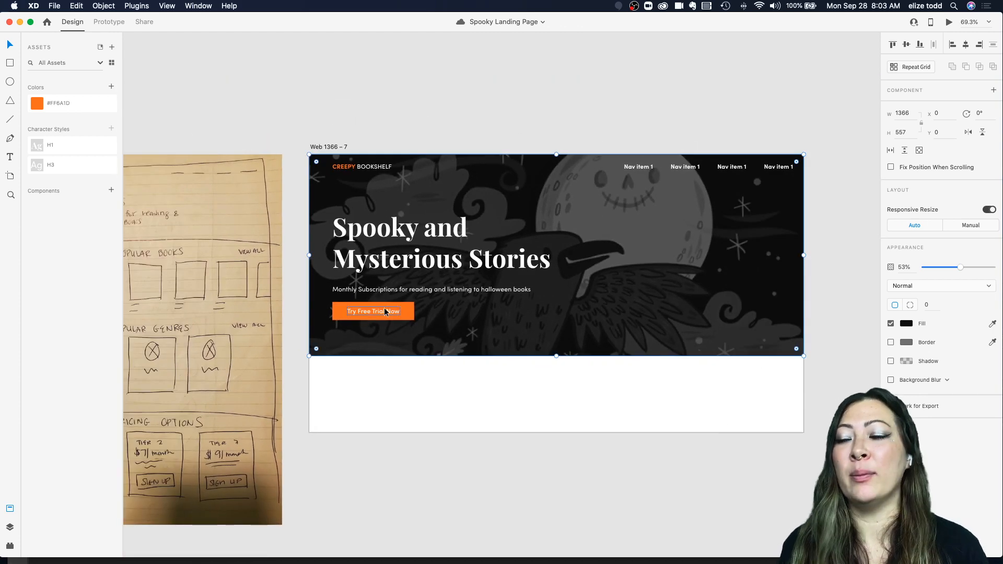
scroll(409, 308, up, 3)
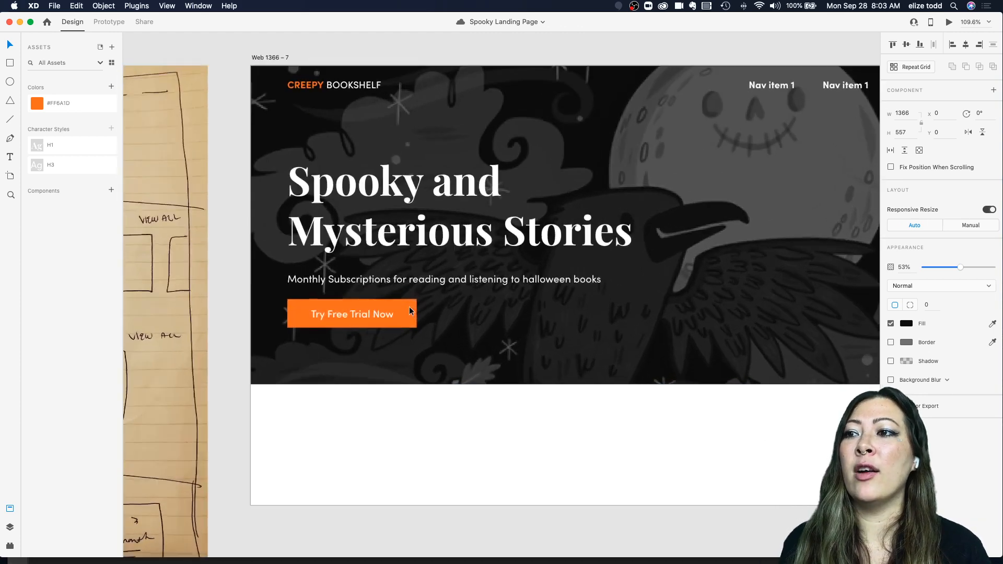
double_click(352, 312)
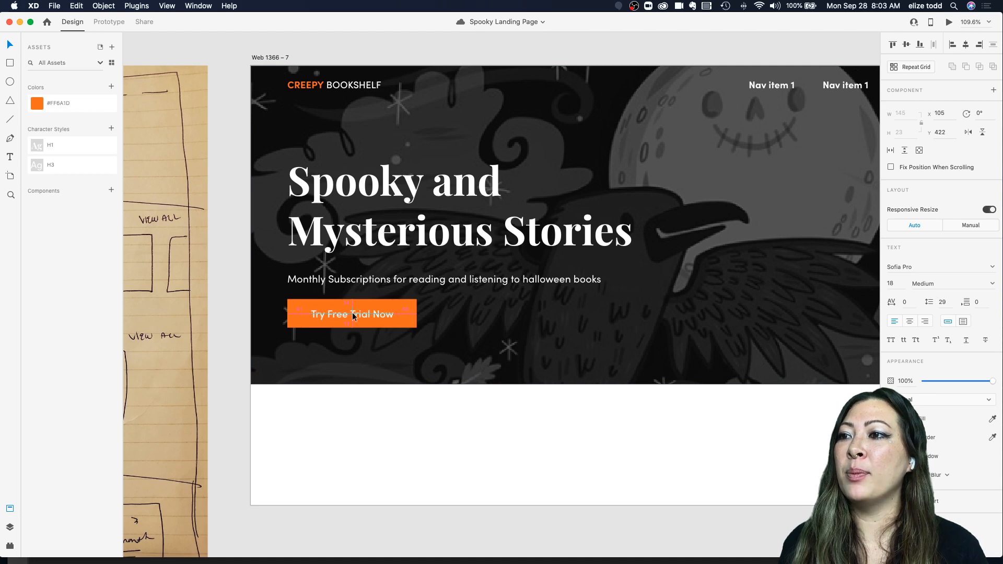
drag(352, 312, 352, 312)
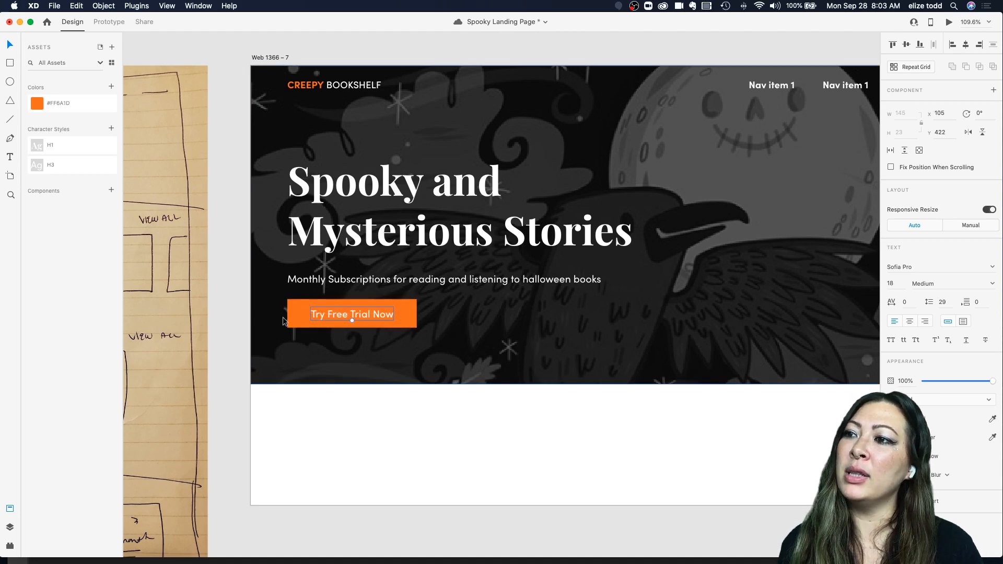
Step: Round the button rectangle's corners to a radius of about 11
scroll(407, 334, up, 3)
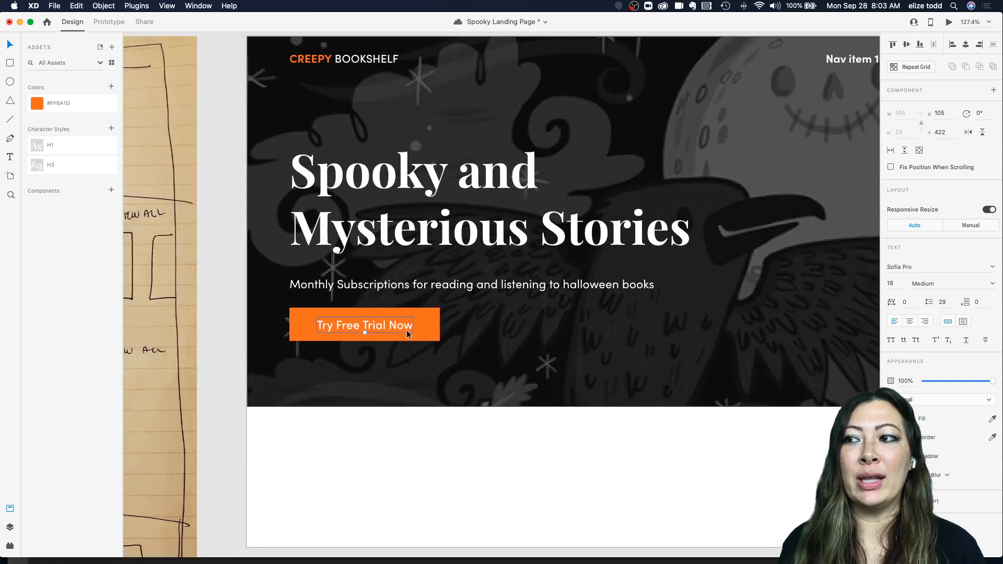
scroll(430, 316, up, 5)
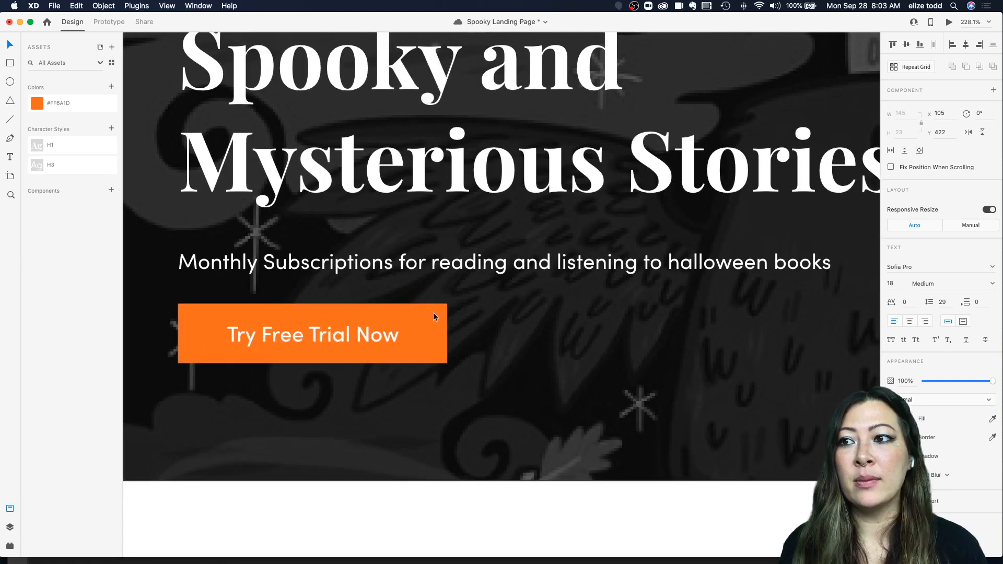
click(458, 310)
scroll(412, 313, up, 5)
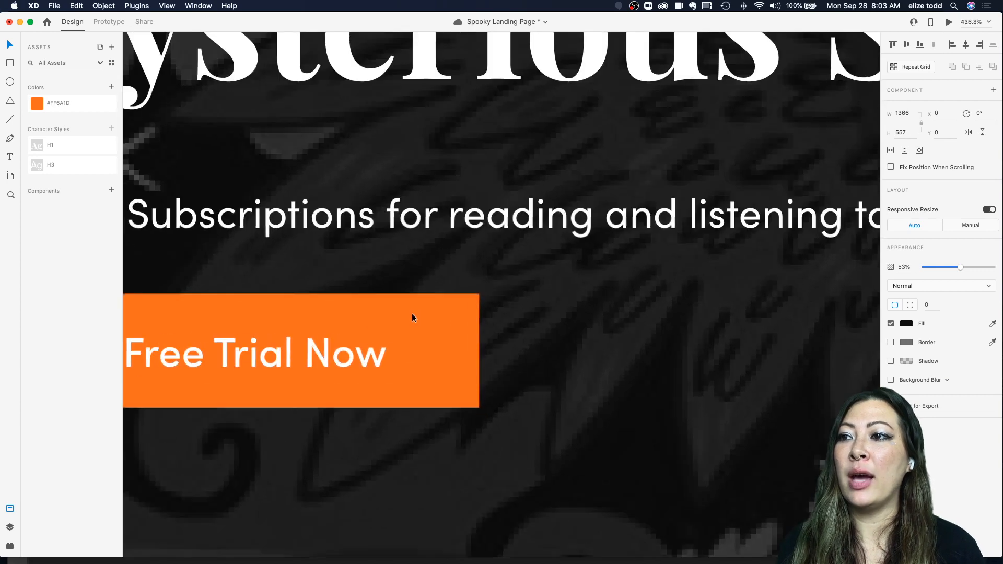
click(459, 322)
scroll(455, 317, up, 5)
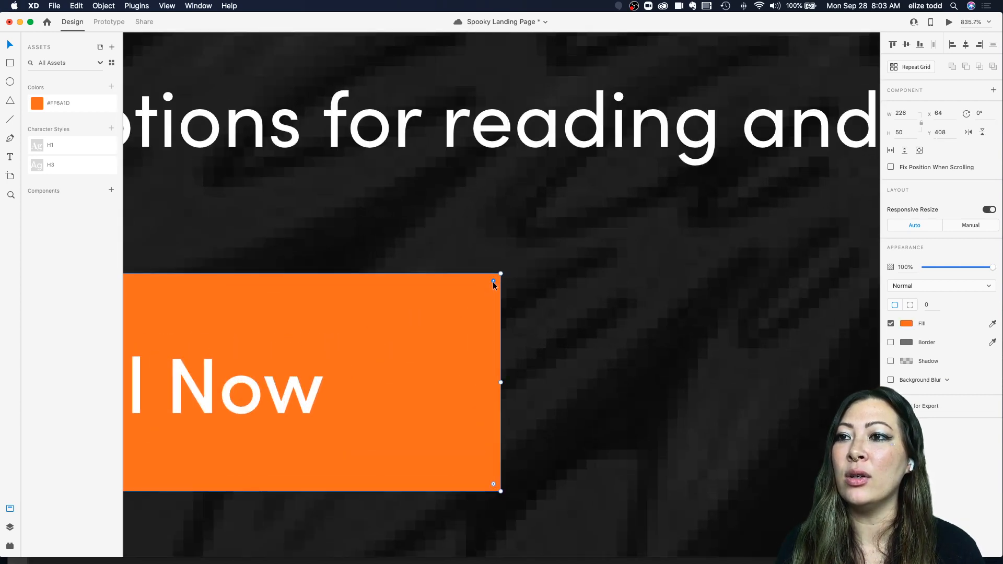
drag(493, 281, 454, 299)
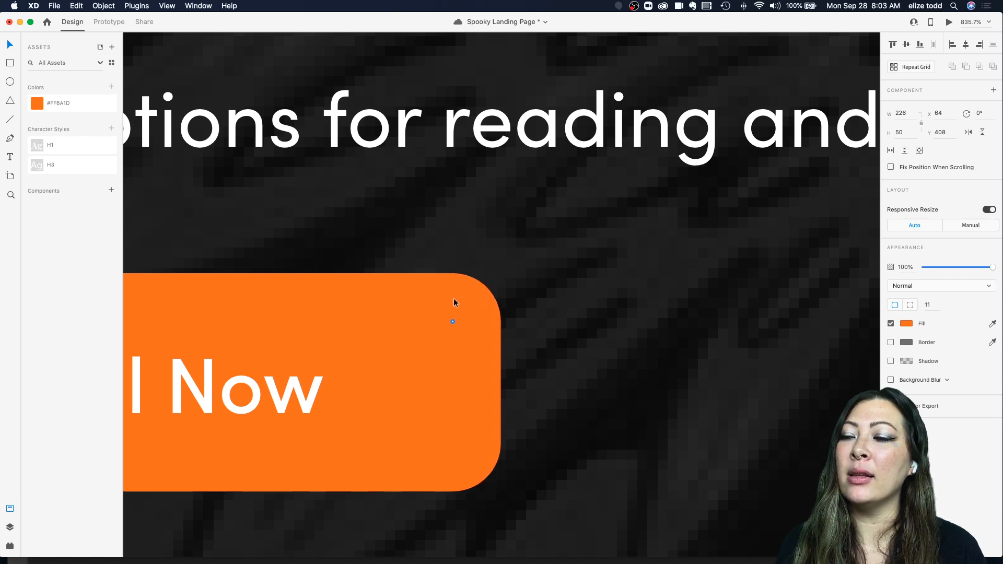
Step: Select the button rectangle and its label together and group them
scroll(462, 295, down, 5)
click(582, 310)
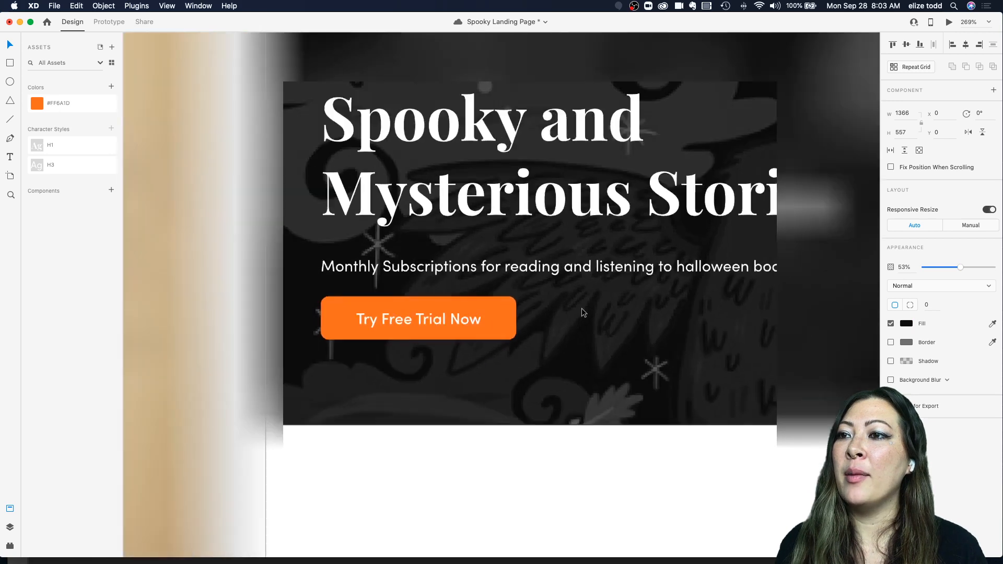
scroll(584, 312, down, 6)
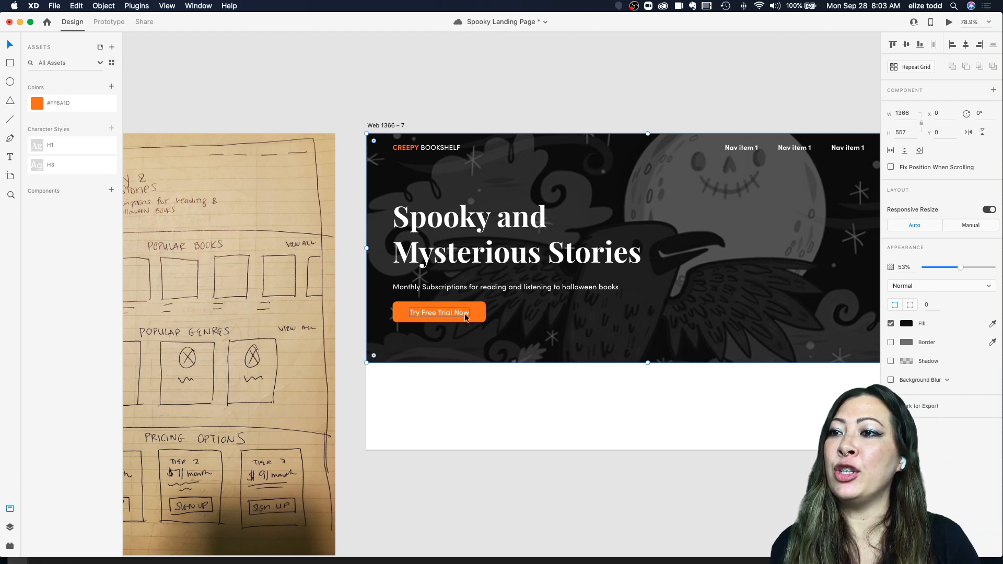
click(444, 313)
scroll(445, 312, up, 3)
shift+click(492, 308)
key(super+g)
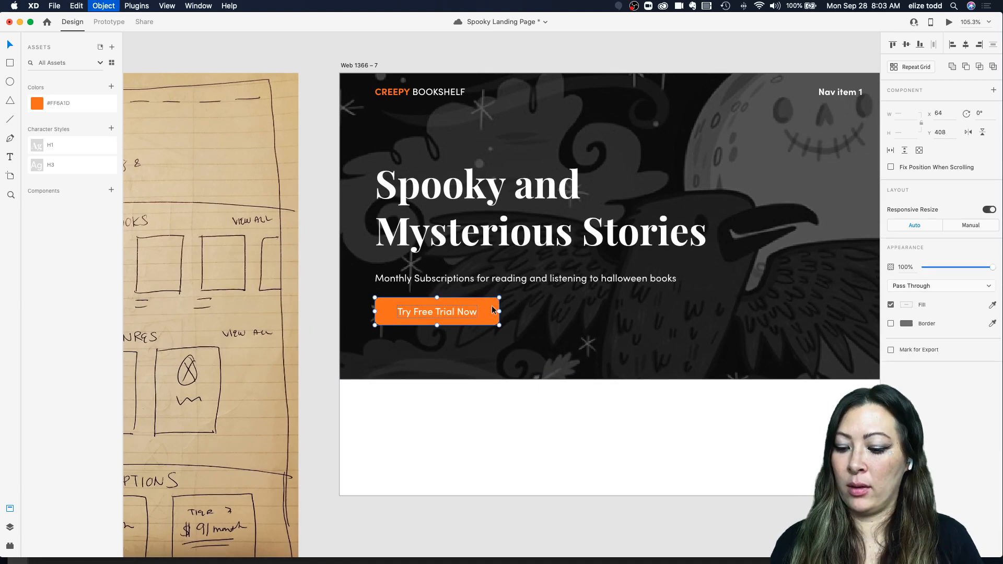
Step: Duplicate the grouped button and place the copy beside the original on the same line
drag(434, 307, 569, 313)
click(647, 309)
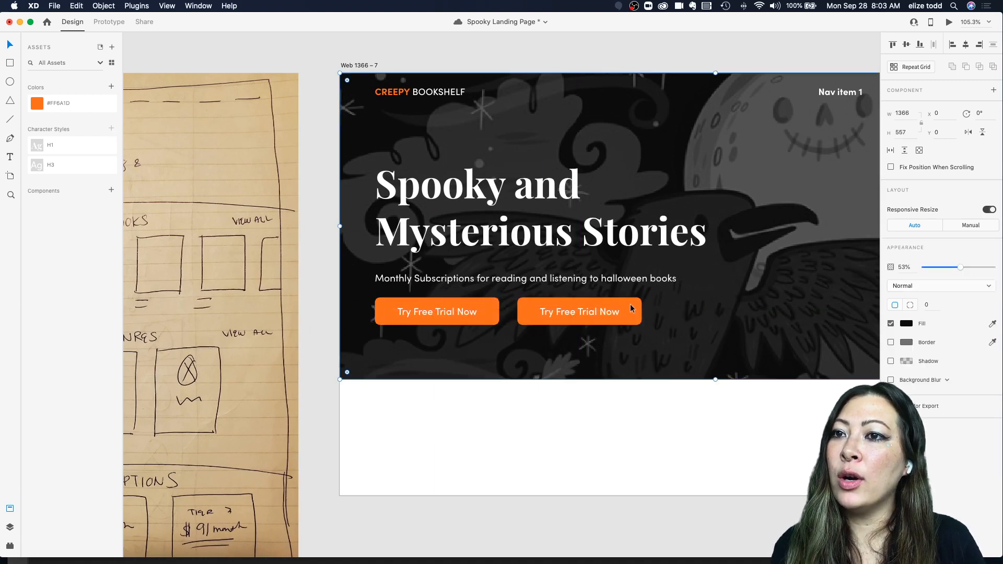
scroll(630, 304, up, 5)
double_click(632, 304)
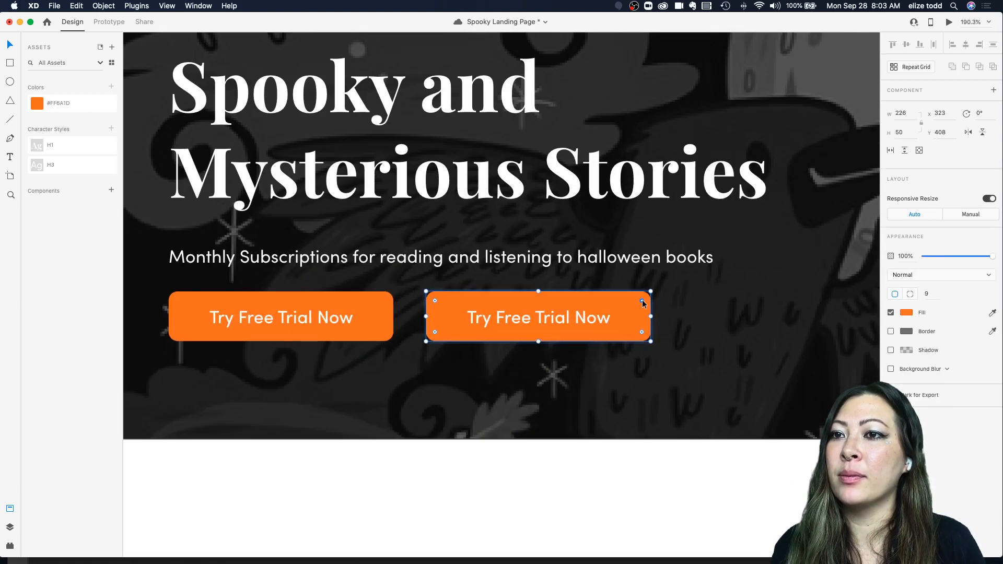
click(688, 284)
scroll(686, 284, down, 5)
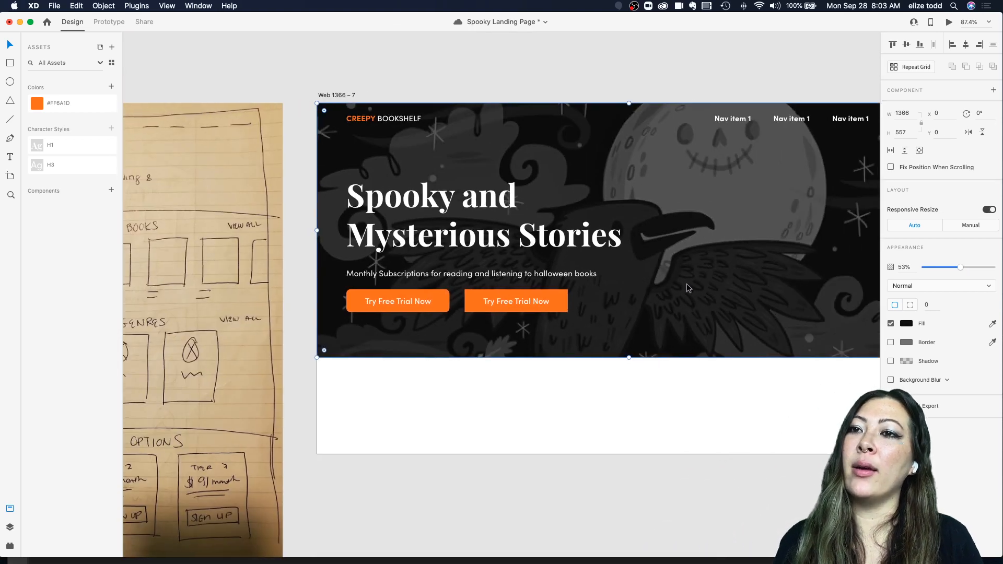
scroll(686, 283, down, 3)
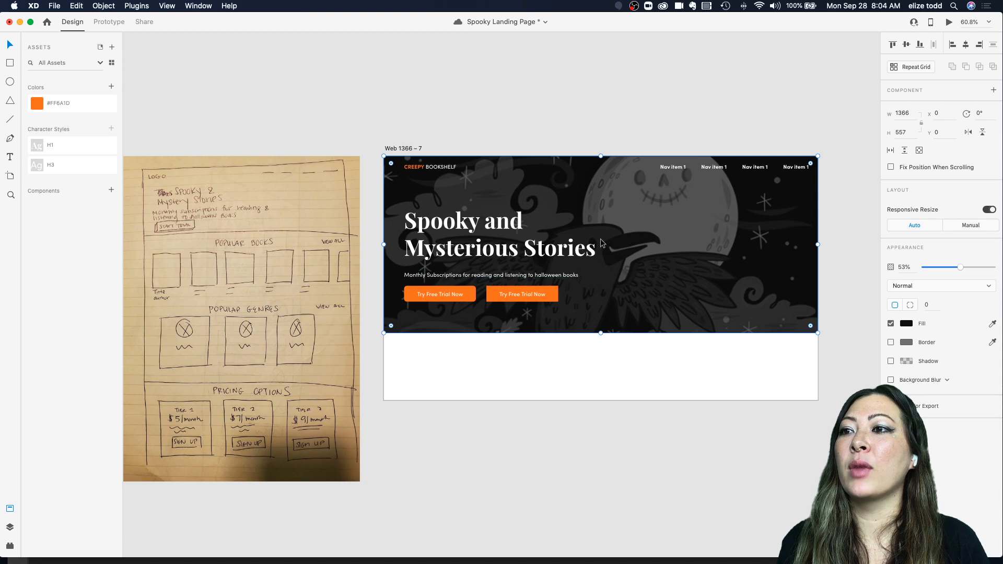
scroll(601, 243, up, 3)
scroll(626, 248, down, 1)
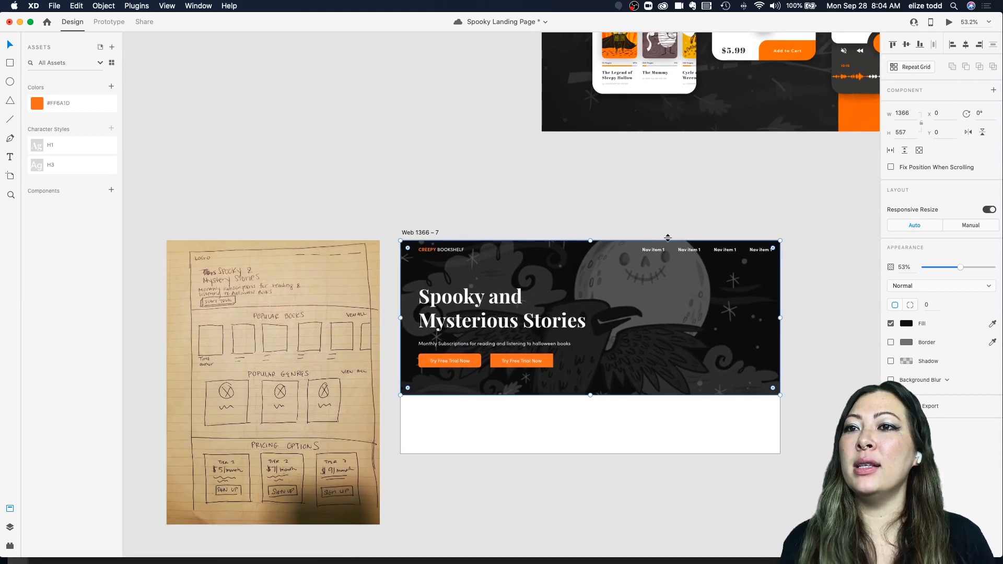
Step: Shift the navigation items slightly to the left inside the header
double_click(656, 249)
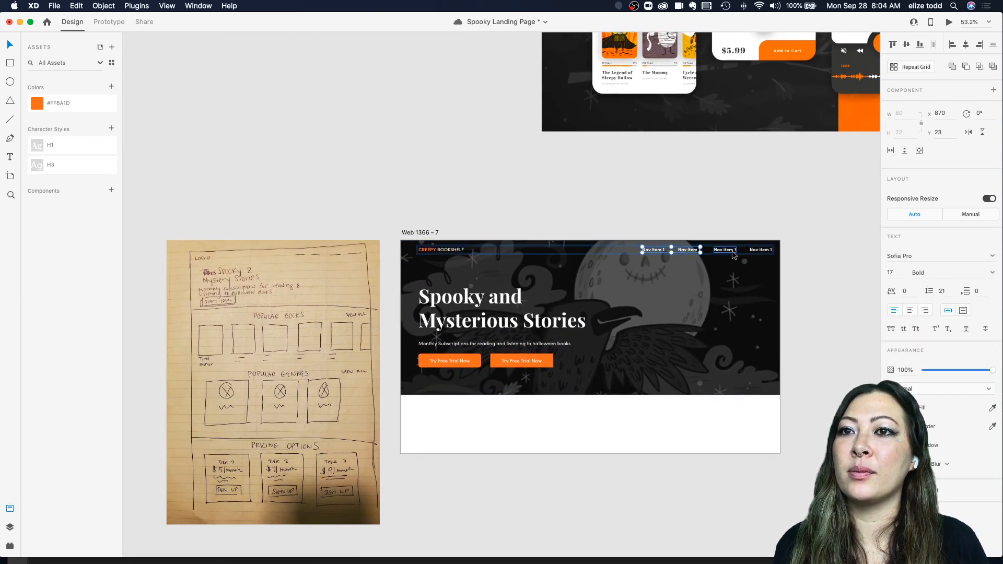
shift+click(763, 251)
drag(763, 251, 752, 249)
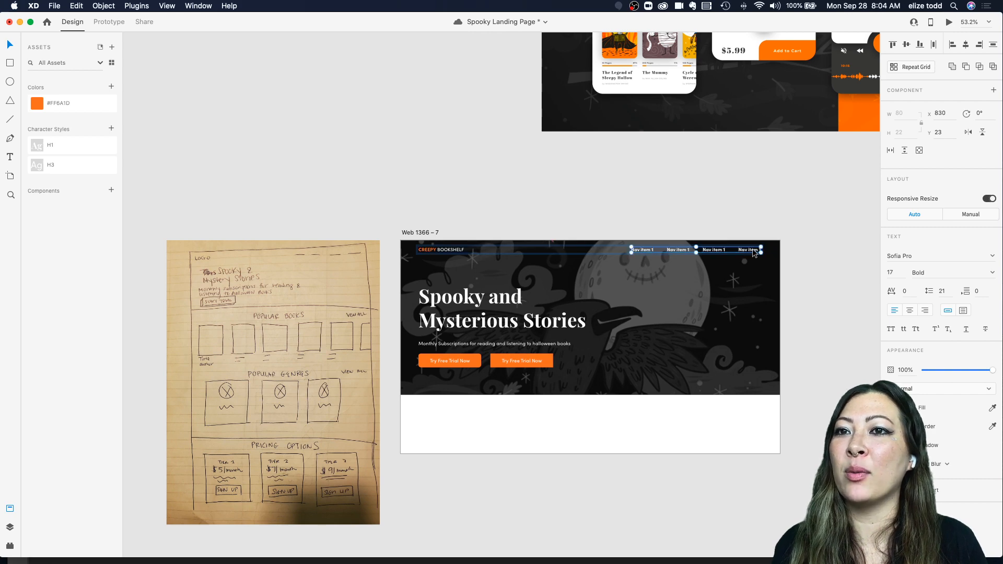
click(552, 189)
Step: Zoom and scroll around the canvas to review the mockup and the landing page artboard
scroll(552, 192, down, 5)
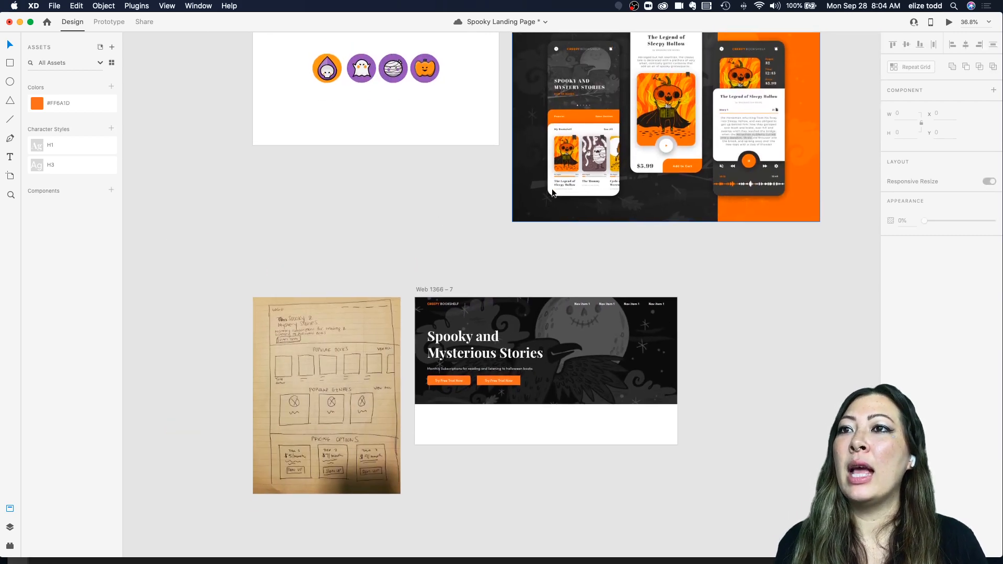
scroll(512, 296, down, 2)
scroll(382, 294, up, 8)
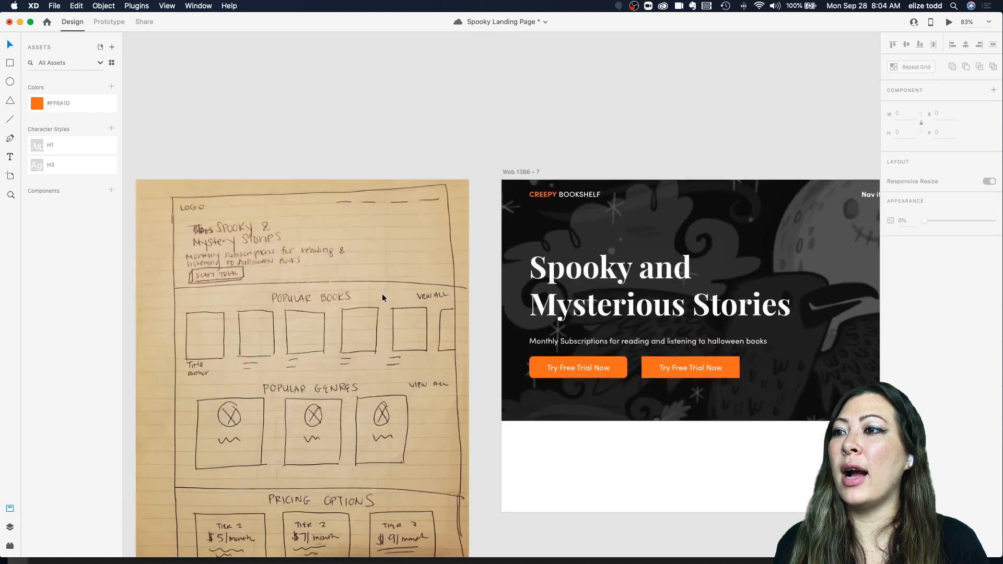
scroll(382, 294, down, 2)
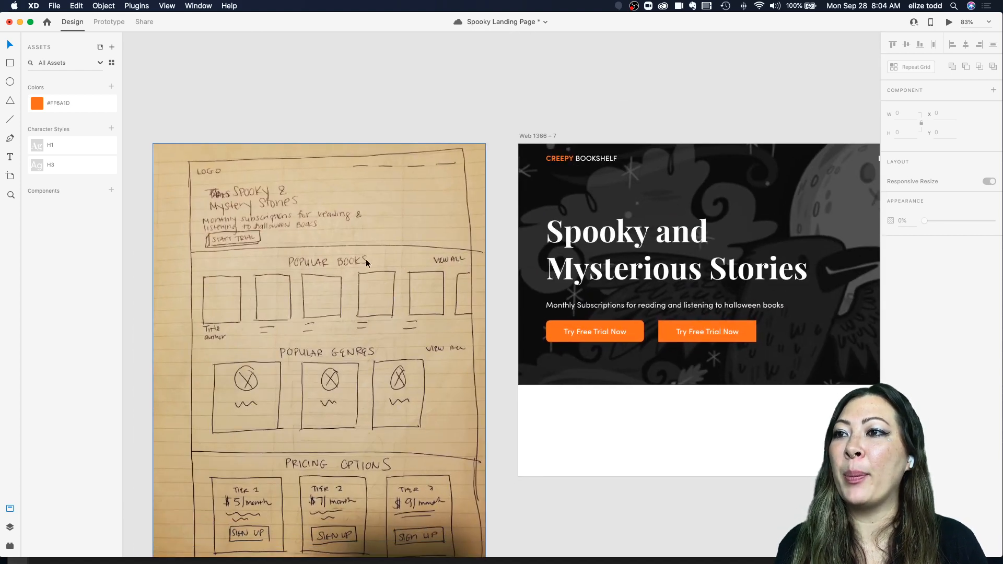
scroll(315, 256, down, 3)
scroll(553, 180, up, 8)
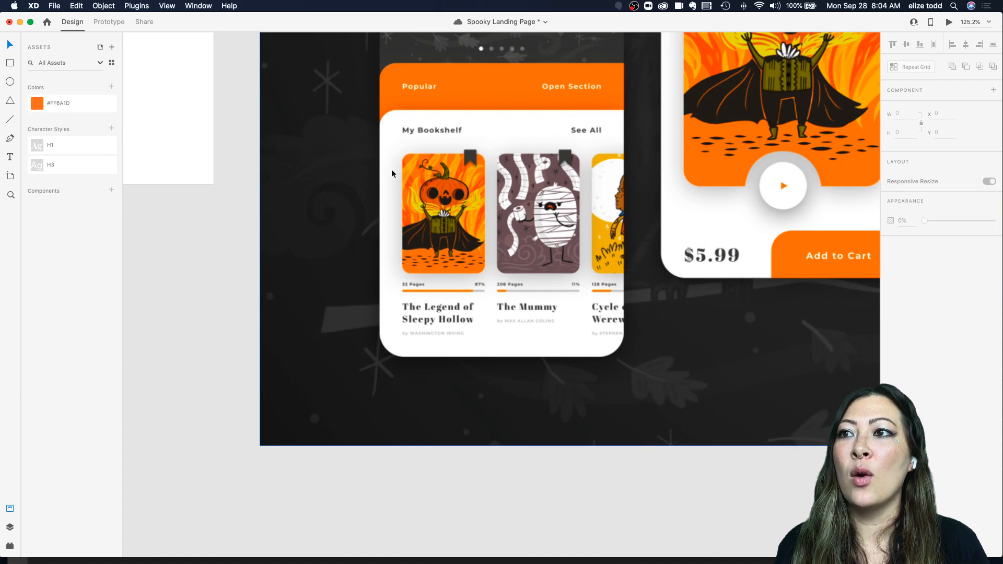
scroll(392, 174, down, 8)
scroll(524, 246, down, 2)
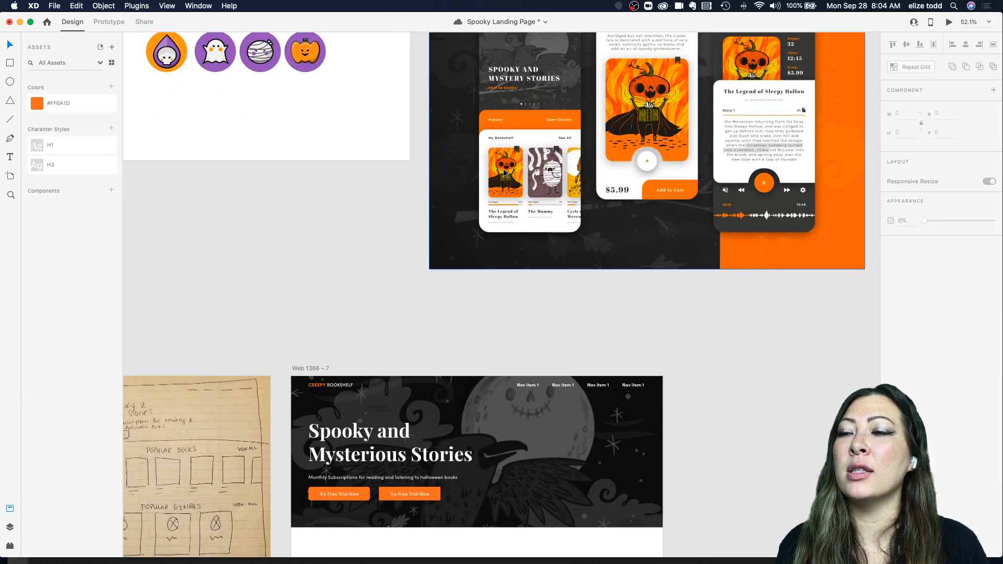
scroll(503, 173, up, 5)
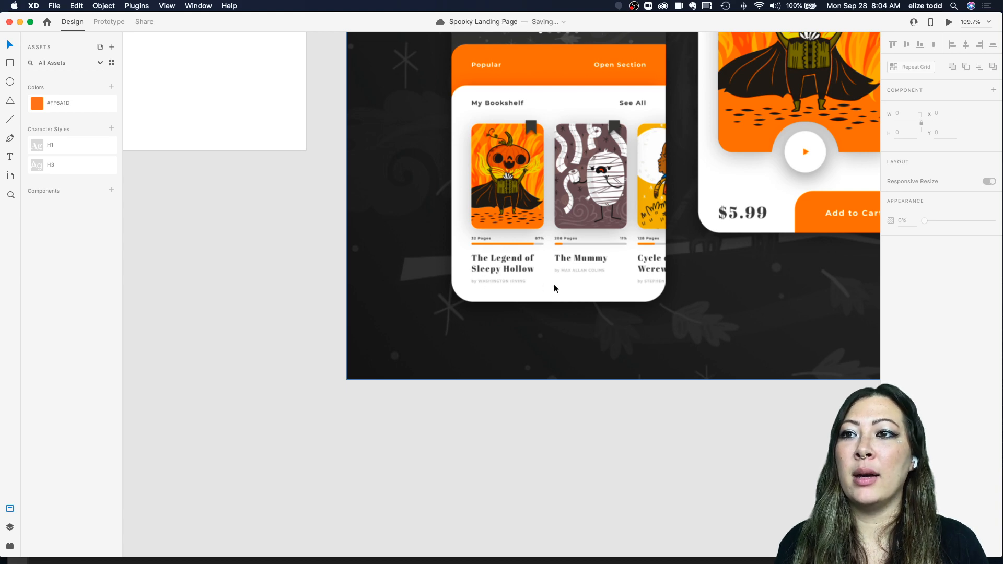
scroll(553, 284, down, 3)
scroll(551, 280, down, 5)
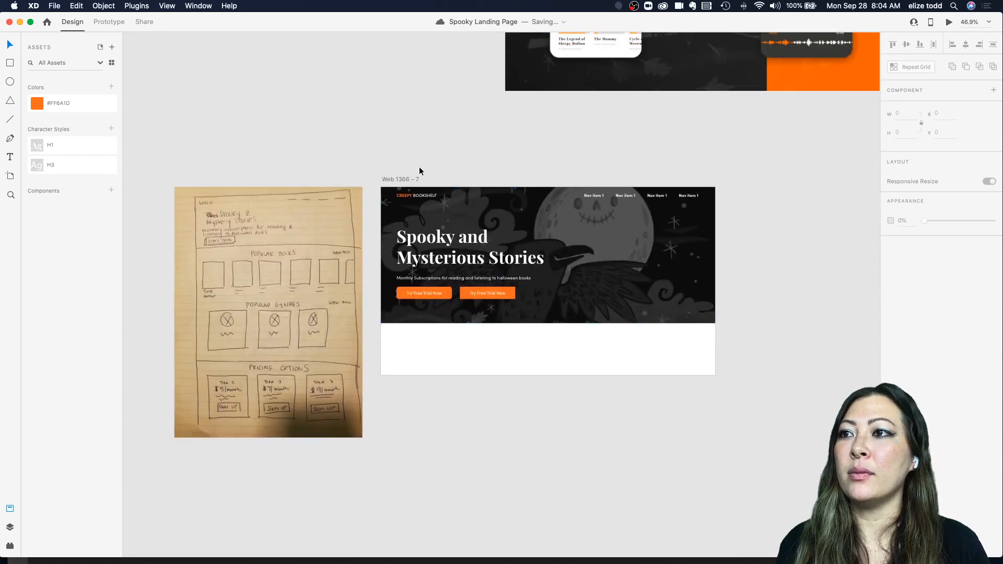
Step: Extend the Web 1366 – 7 artboard downward to a height of about 2283
click(397, 179)
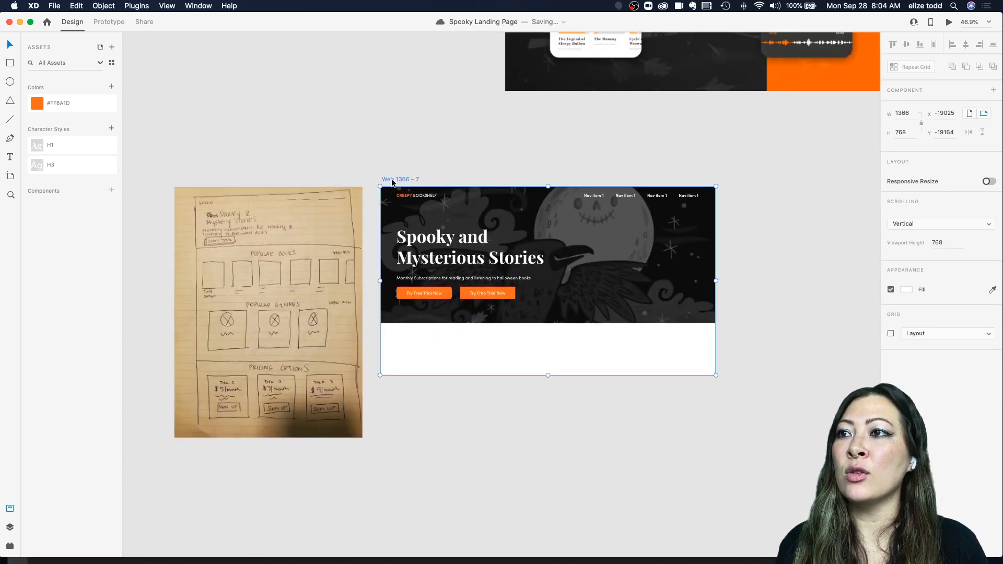
drag(547, 375, 549, 559)
click(762, 312)
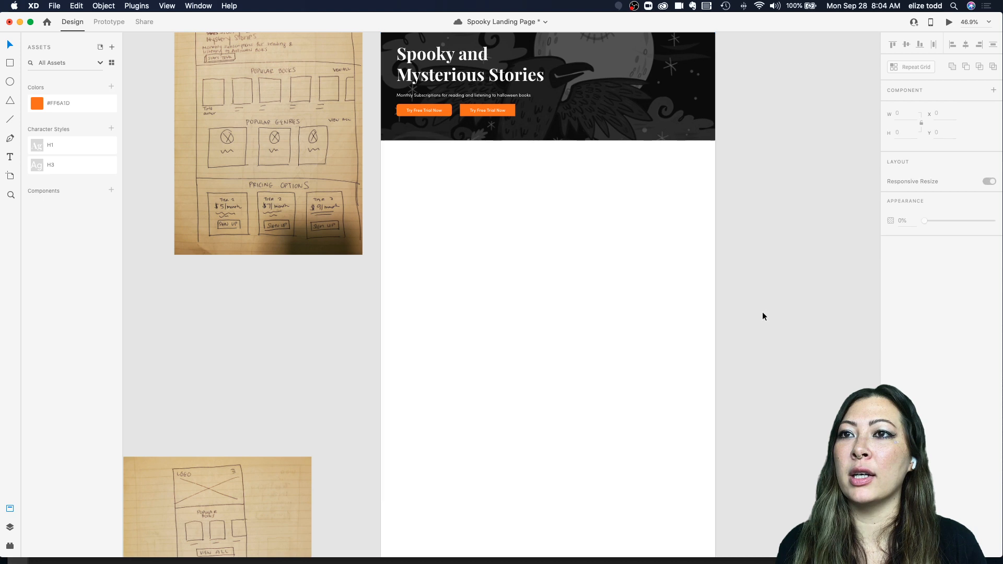
Step: Preview the landing page artboard twice, scrolling through its full length before closing the preview
scroll(536, 179, up, 3)
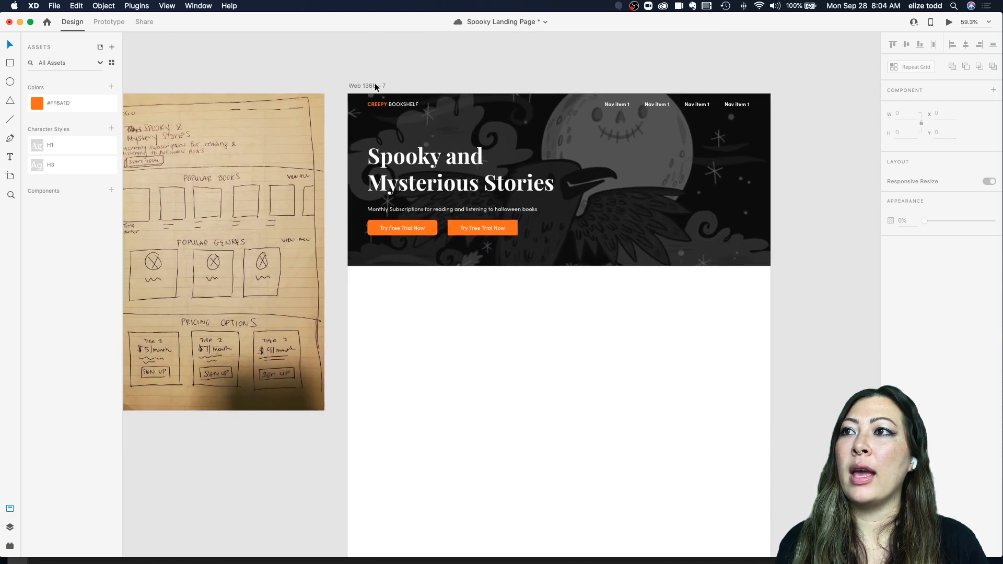
click(368, 86)
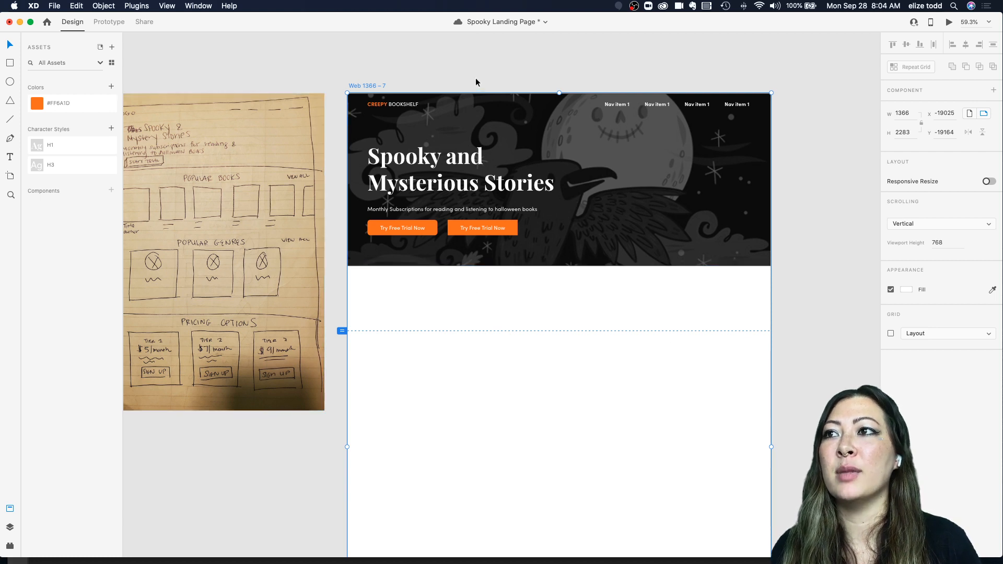
click(948, 23)
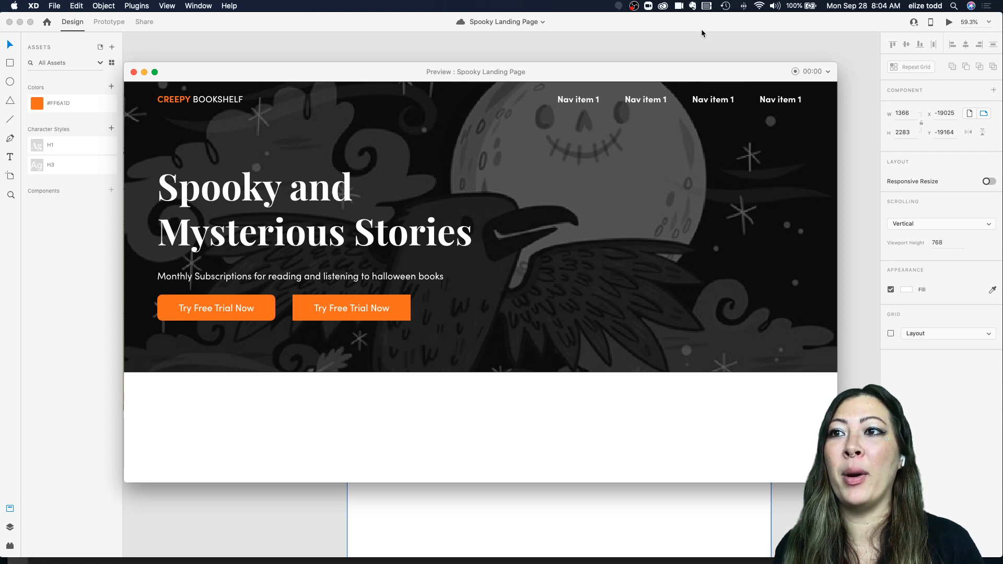
click(134, 73)
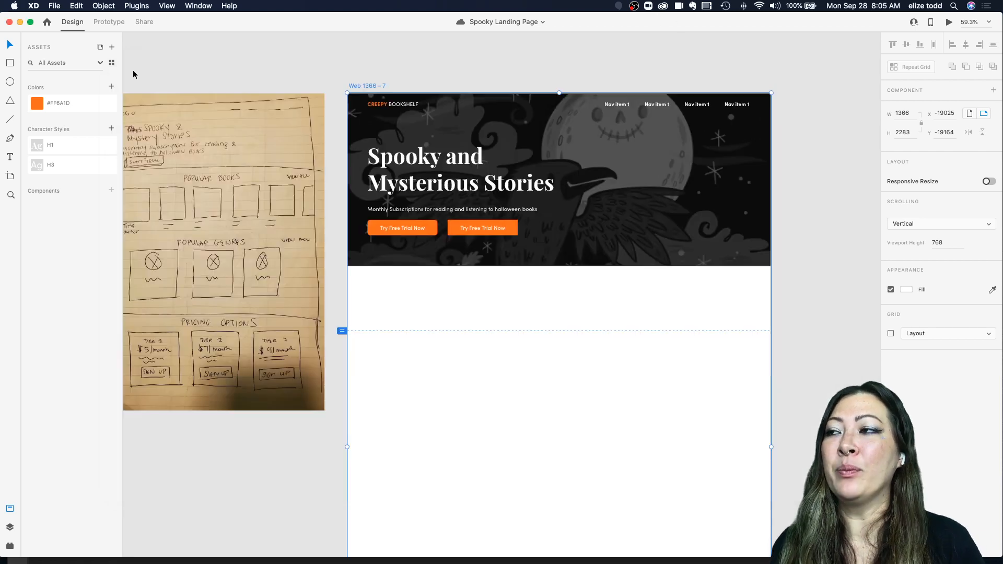
scroll(483, 277, left, 3)
scroll(482, 277, down, 2)
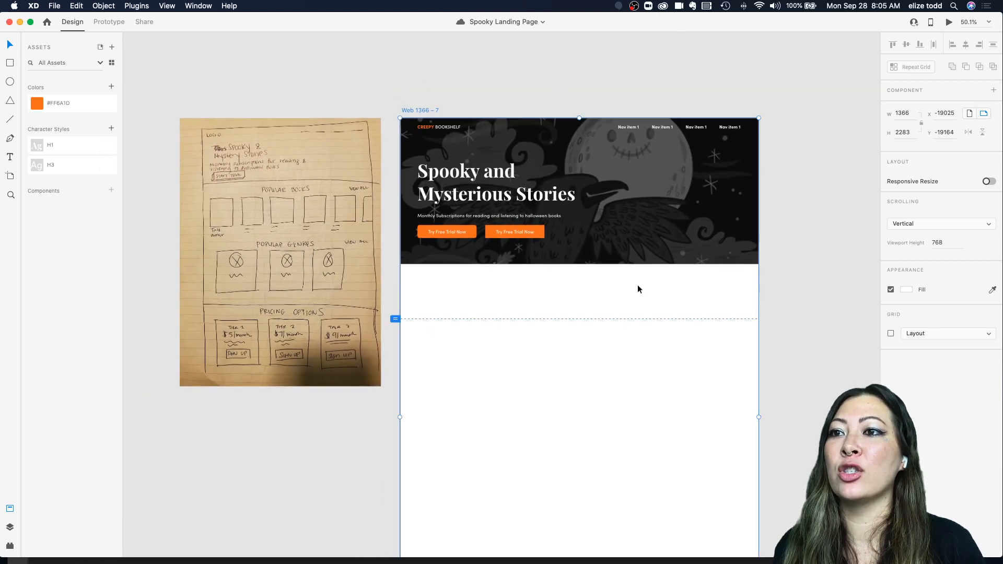
click(949, 23)
scroll(429, 453, down, 10)
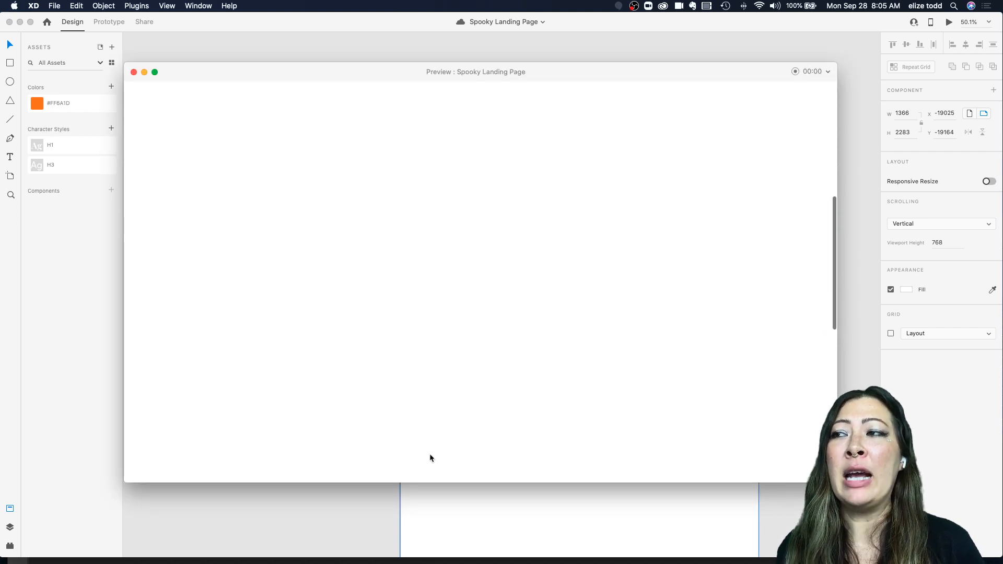
scroll(430, 455, up, 10)
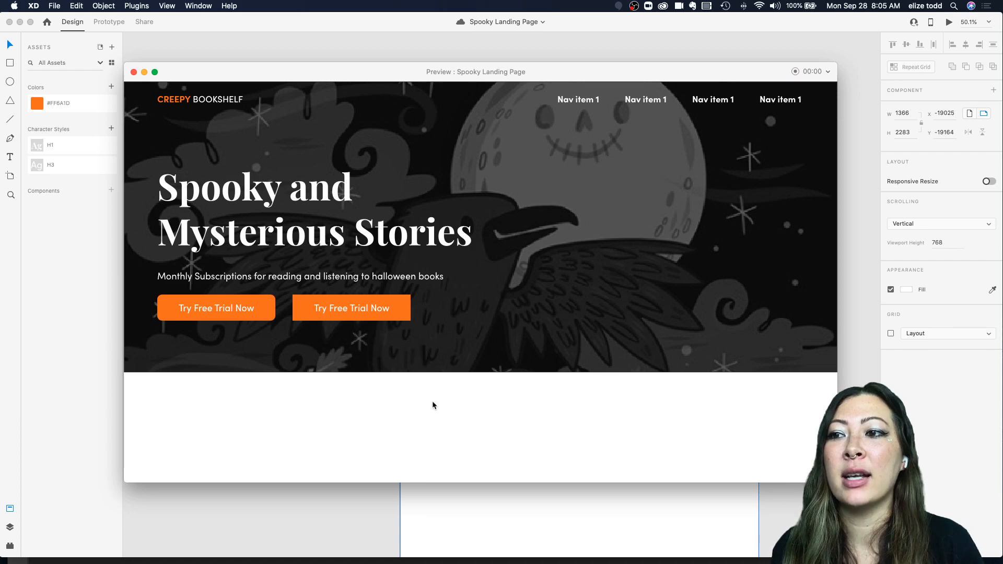
click(134, 73)
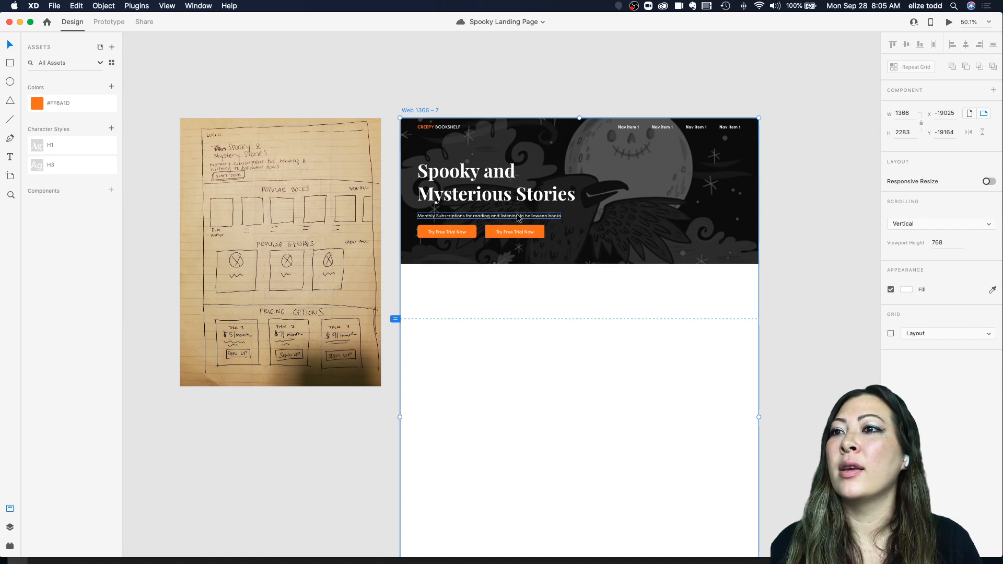
Step: Delete the duplicated second call-to-action button from the hero section
click(514, 233)
scroll(513, 232, up, 3)
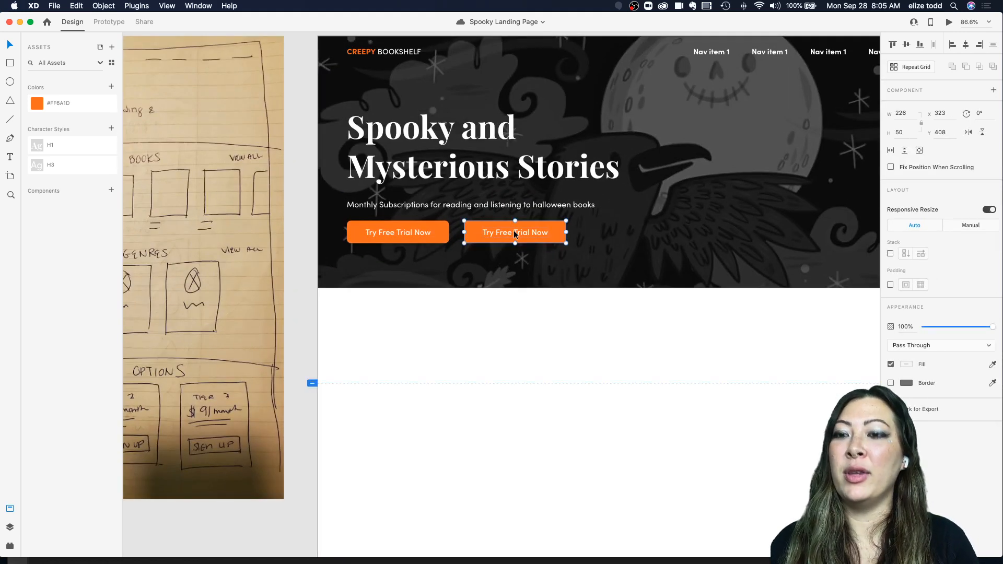
key(Delete)
Step: Zoom around the canvas to review the hero section with its single button
scroll(511, 233, up, 5)
scroll(506, 233, down, 4)
scroll(506, 233, up, 3)
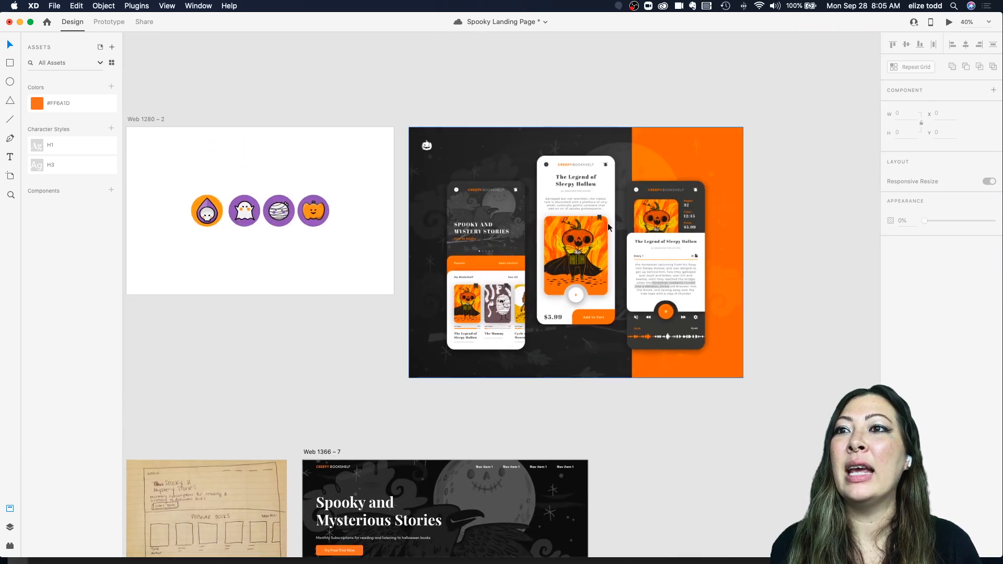
scroll(606, 224, up, 3)
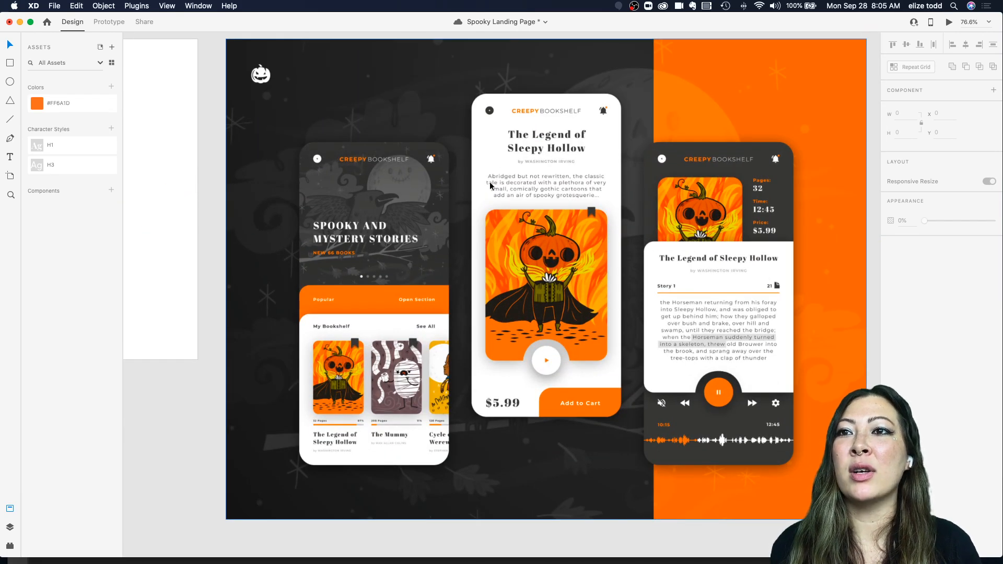
scroll(568, 296, down, 4)
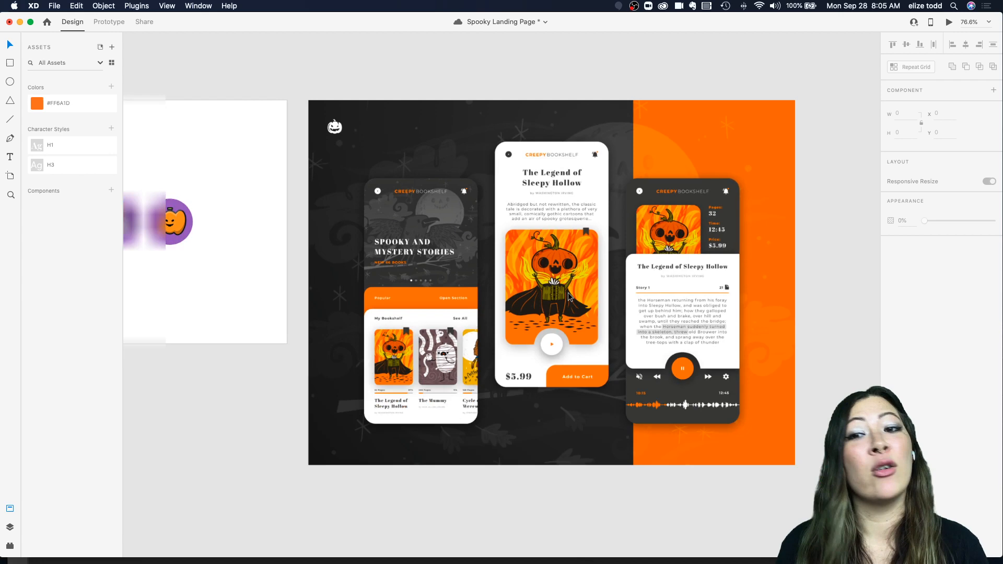
scroll(389, 393, down, 5)
scroll(388, 392, up, 5)
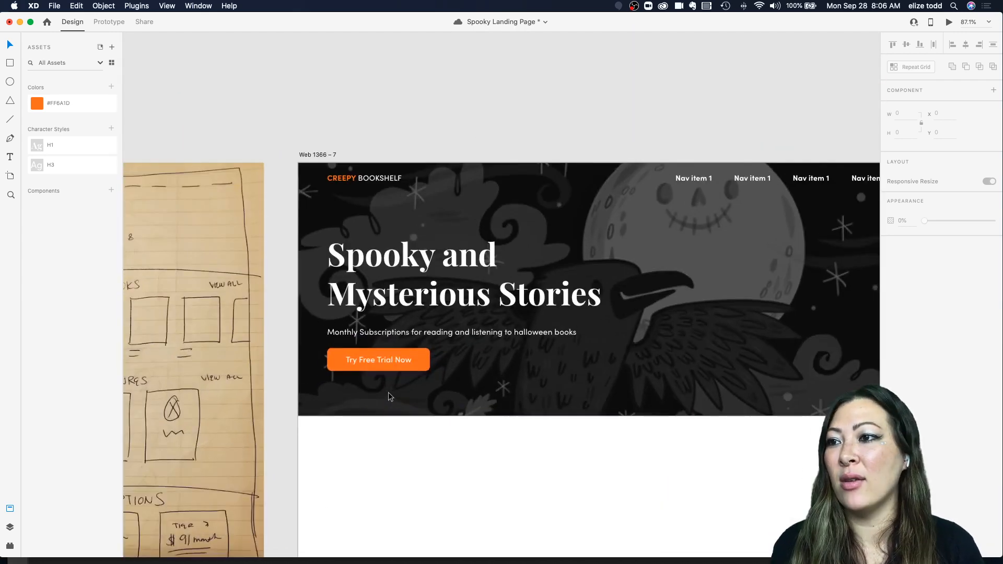
scroll(399, 355, down, 2)
scroll(454, 311, down, 4)
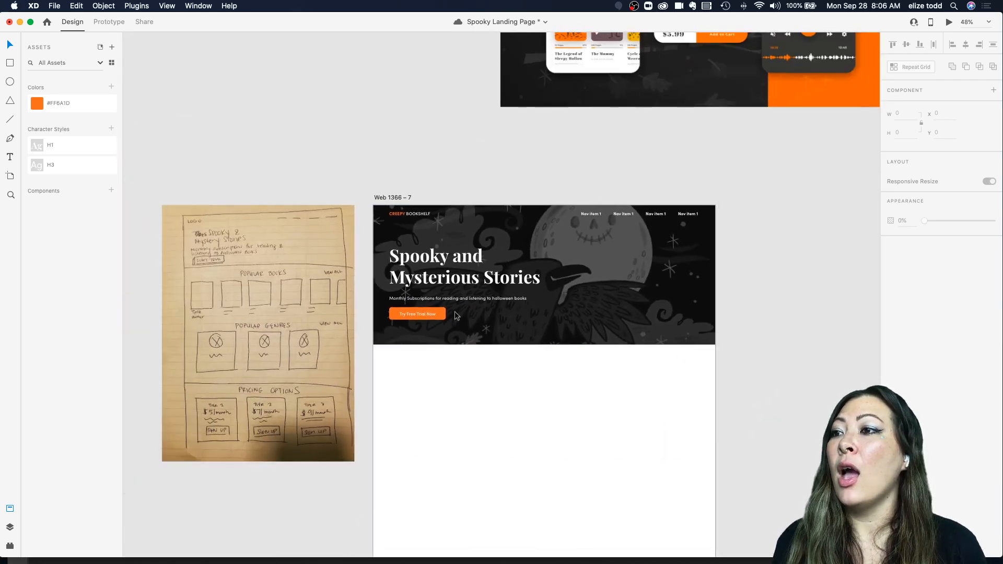
scroll(470, 282, down, 2)
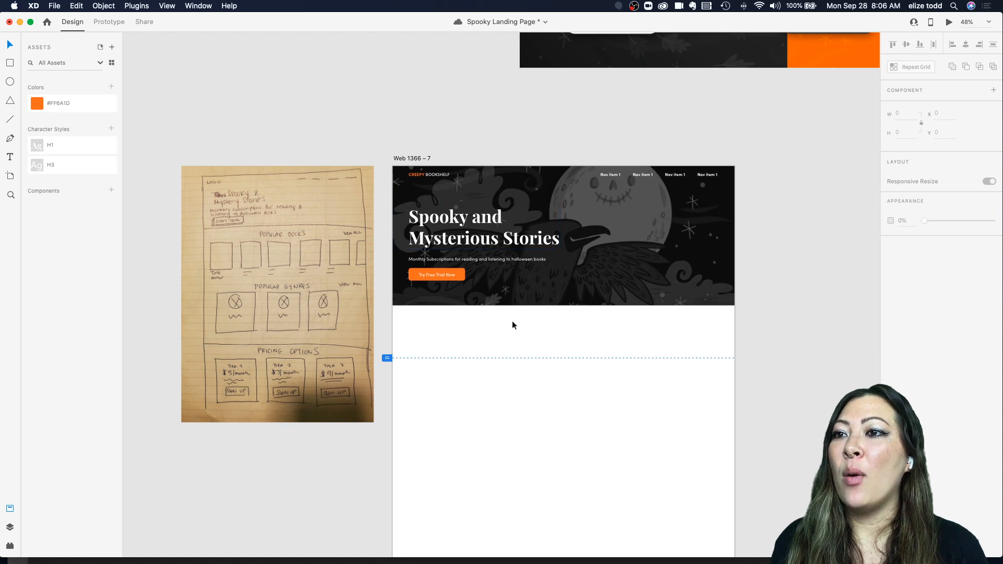
Step: Duplicate the hero heading below the hero and set the copy's fill to #1E1E1E sampled from the hero background
alt+drag(455, 233, 475, 347)
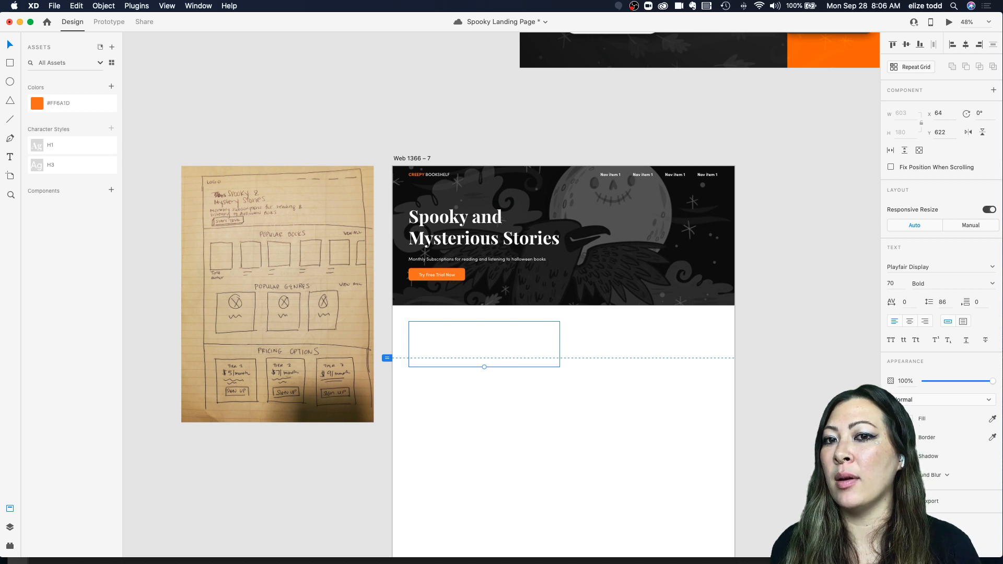
click(909, 418)
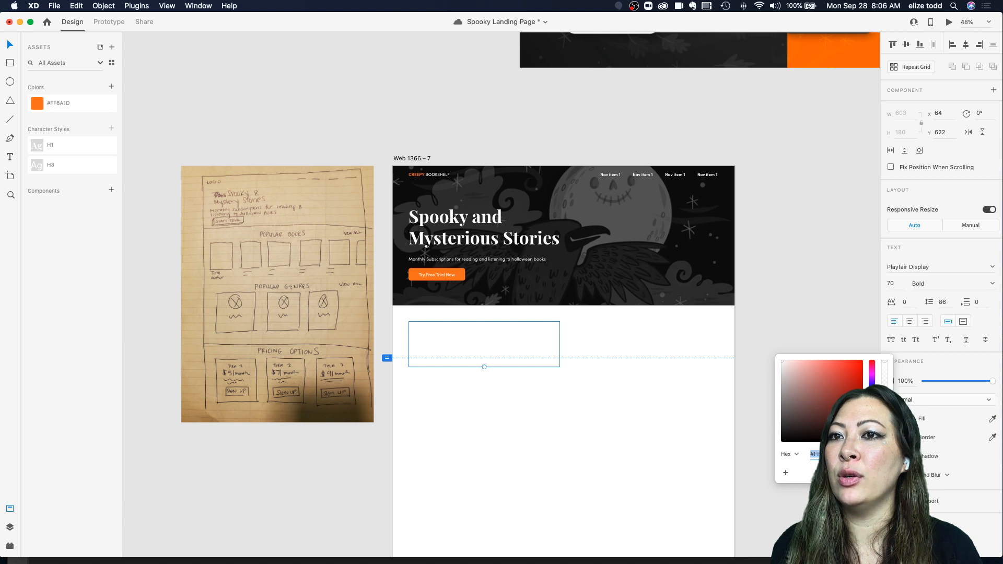
click(992, 419)
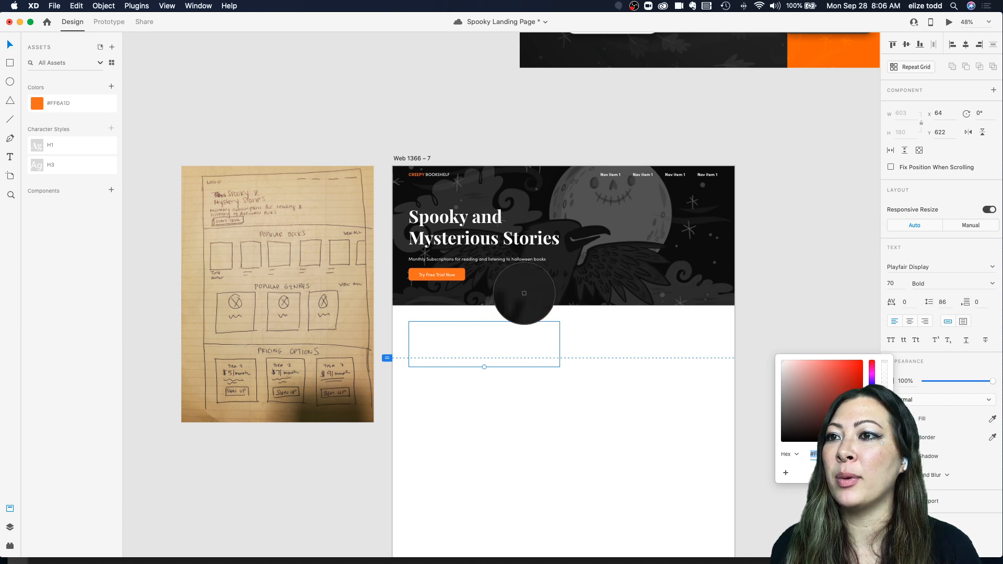
click(524, 293)
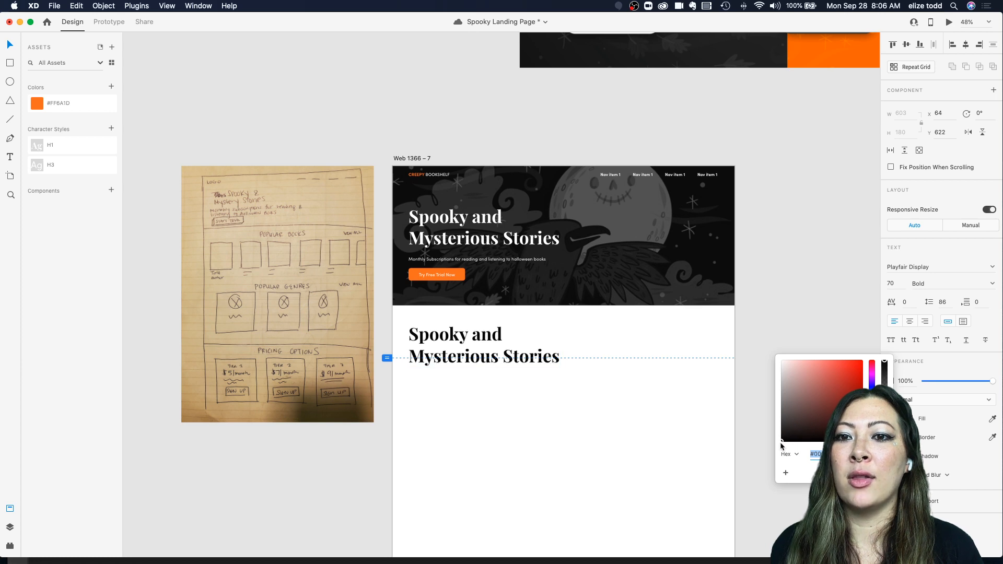
drag(783, 436, 782, 441)
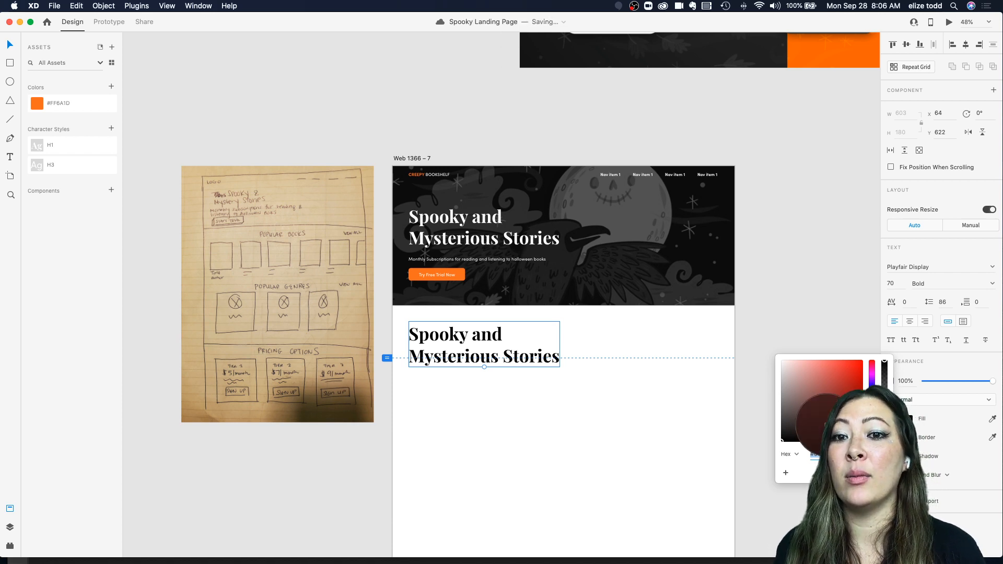
click(570, 293)
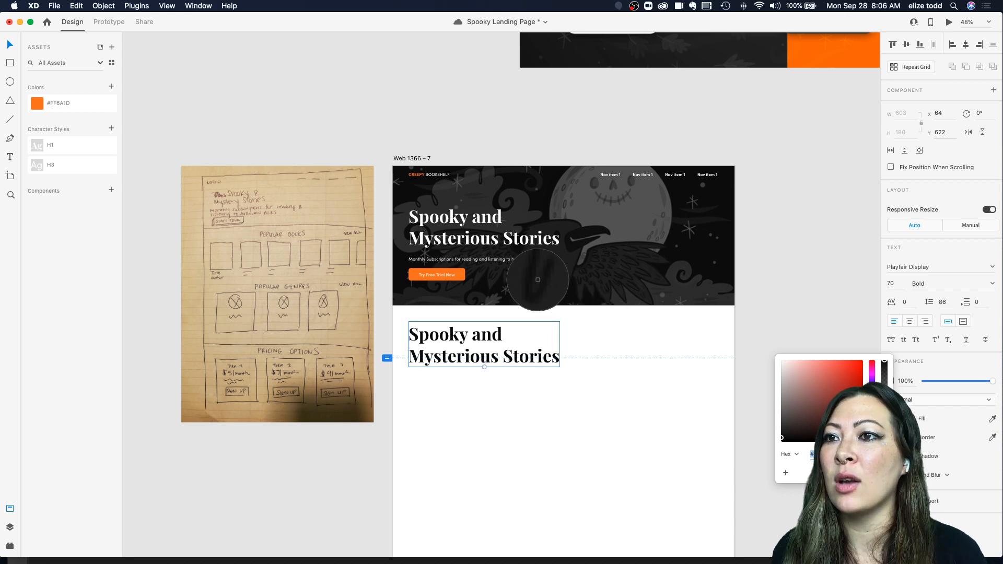
click(537, 284)
click(593, 416)
click(508, 332)
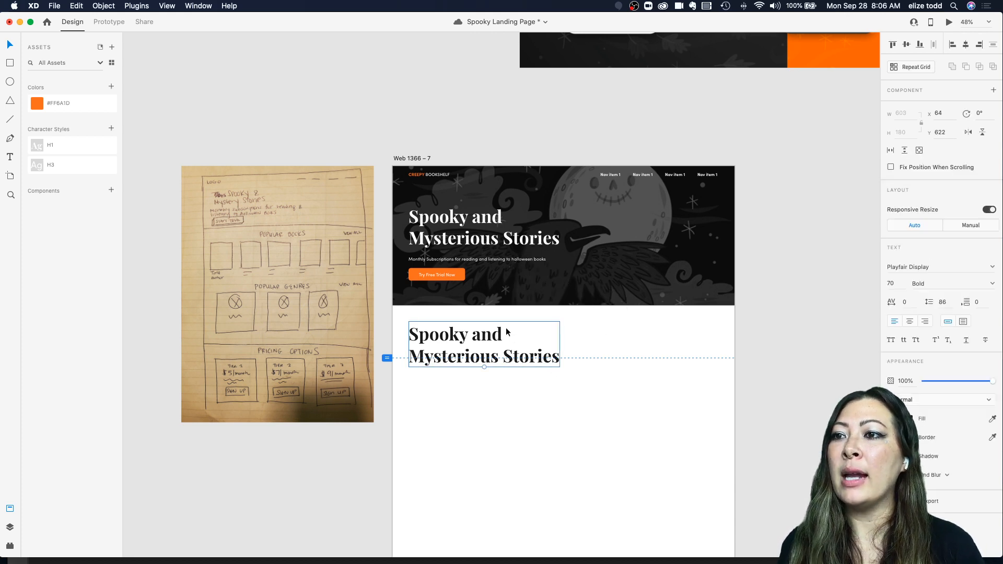
Step: Add the #1E1E1E colour to the document's asset colours
click(111, 87)
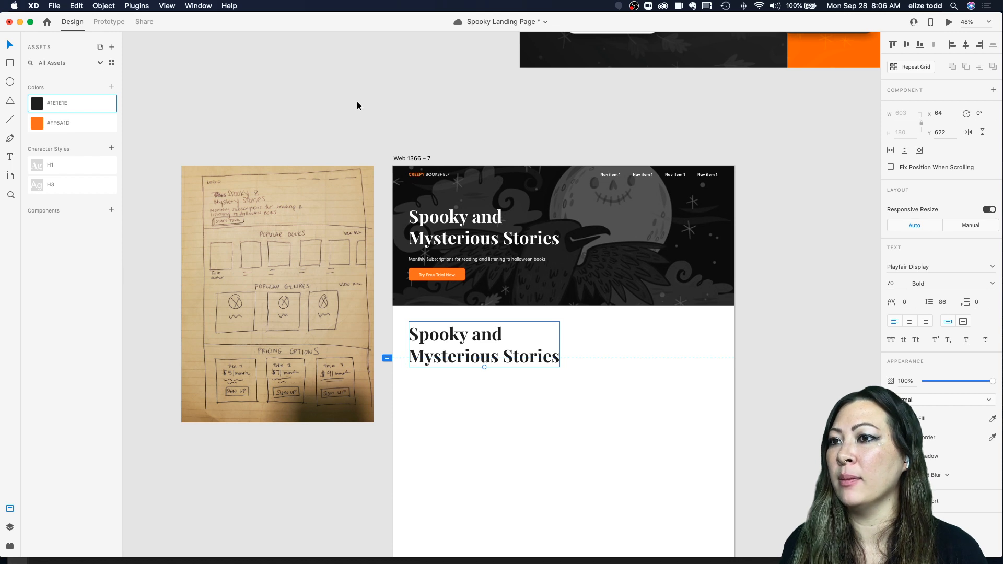
click(456, 225)
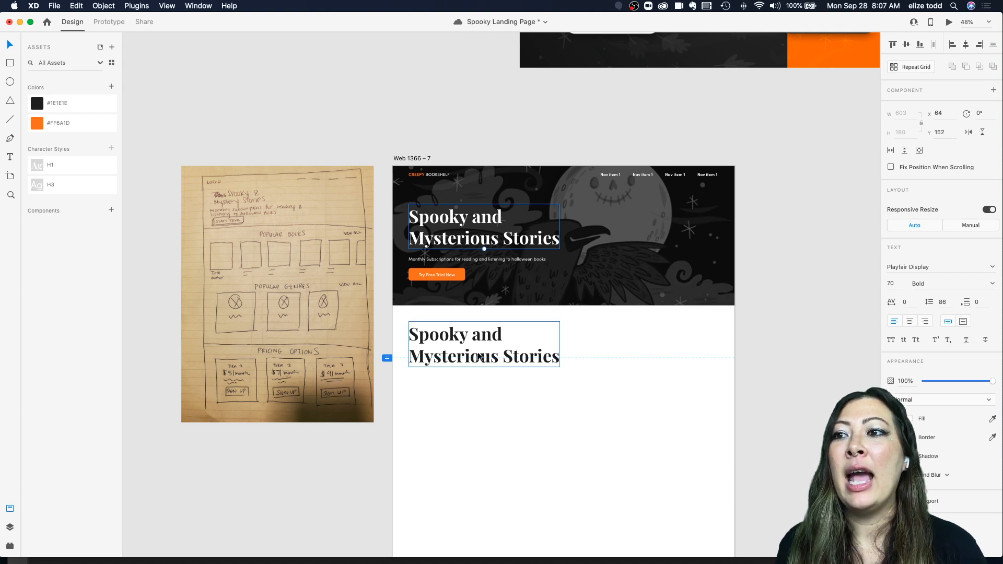
Step: Move the duplicated heading to the horizontal centre of the white section below the hero
click(496, 384)
drag(469, 338, 562, 332)
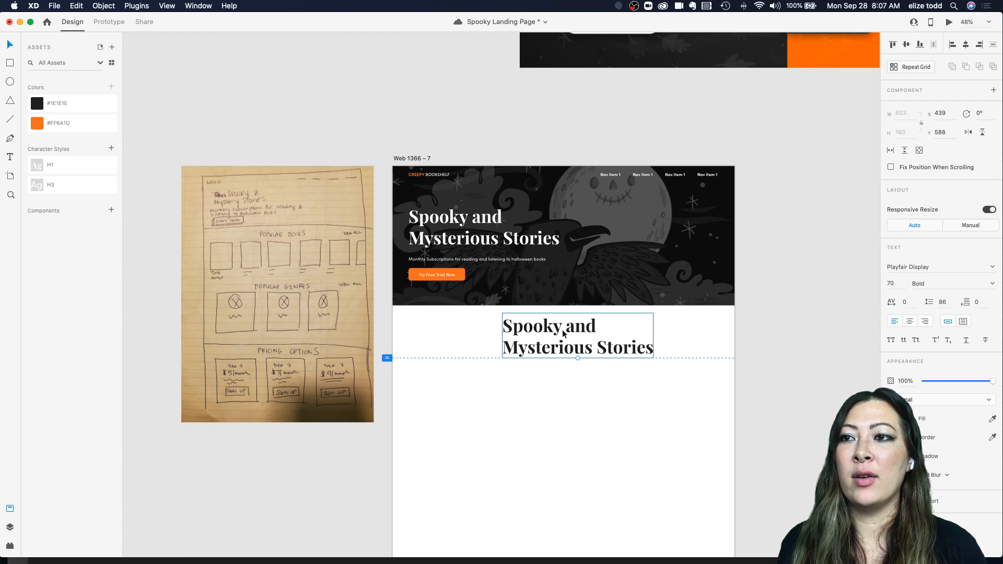
Step: Preview the landing page in the preview window and close it
scroll(522, 281, up, 5)
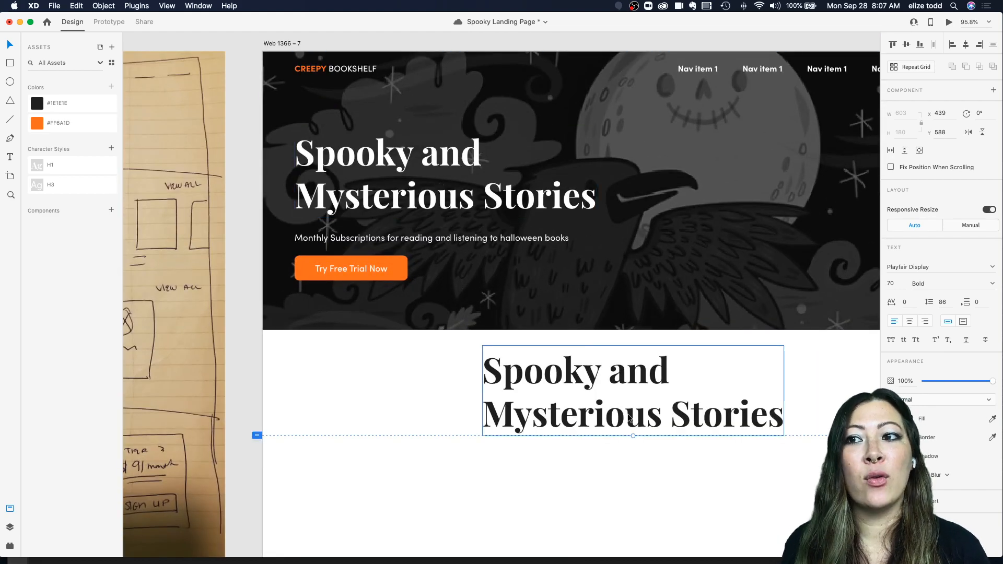
click(948, 22)
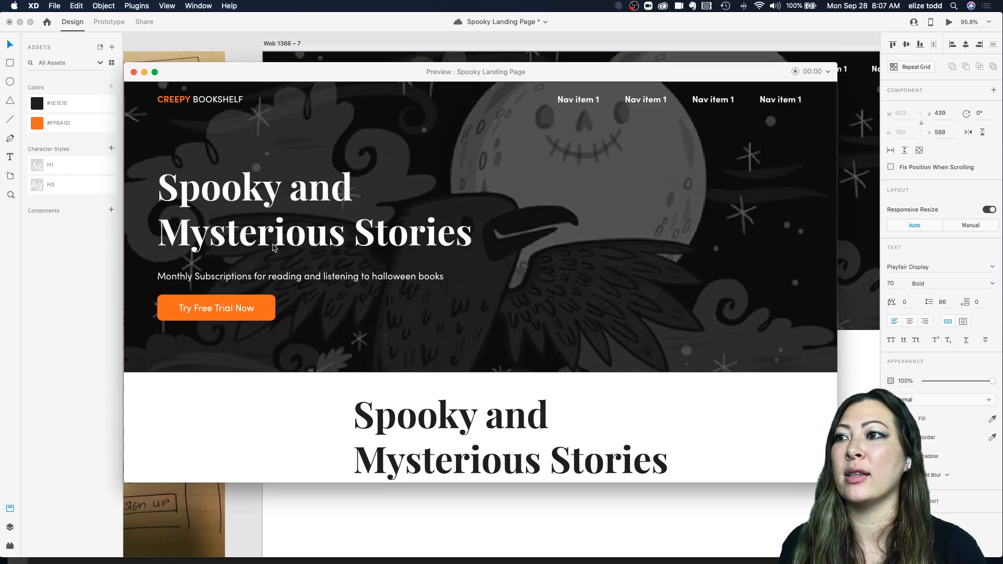
click(134, 72)
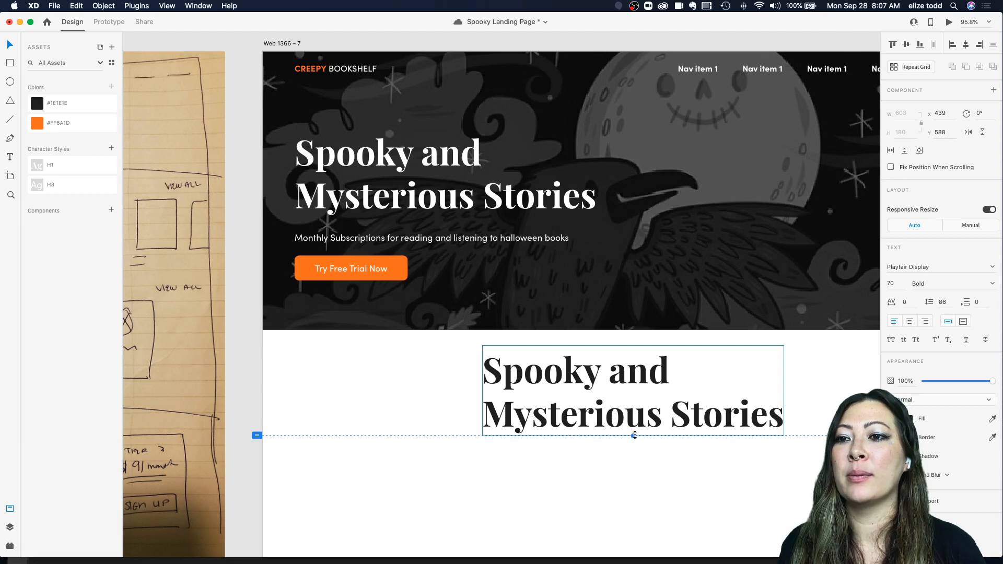
Step: Scale the duplicated heading down to a 53 pt font size
drag(634, 435, 627, 414)
scroll(271, 220, left, 4)
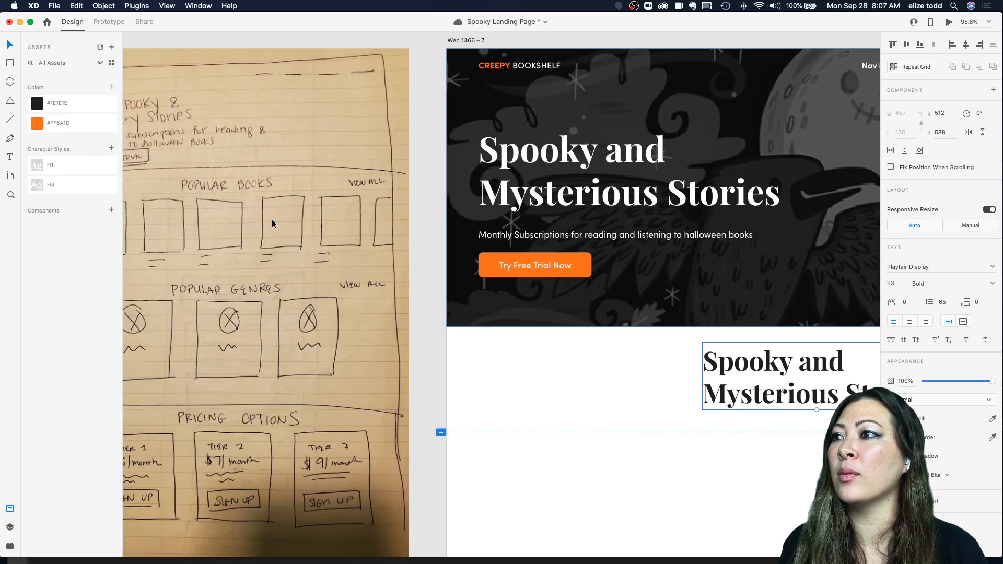
scroll(272, 219, right, 2)
scroll(640, 351, right, 3)
Step: Replace the duplicated heading's text with "Popular Books"
double_click(569, 369)
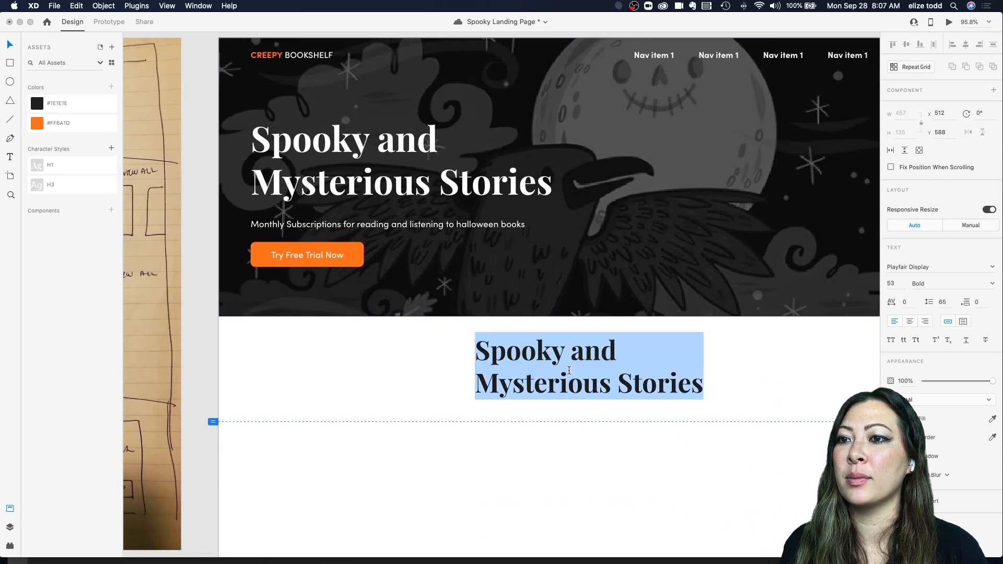
text(Pol)
key(BackSpace)
text(p)
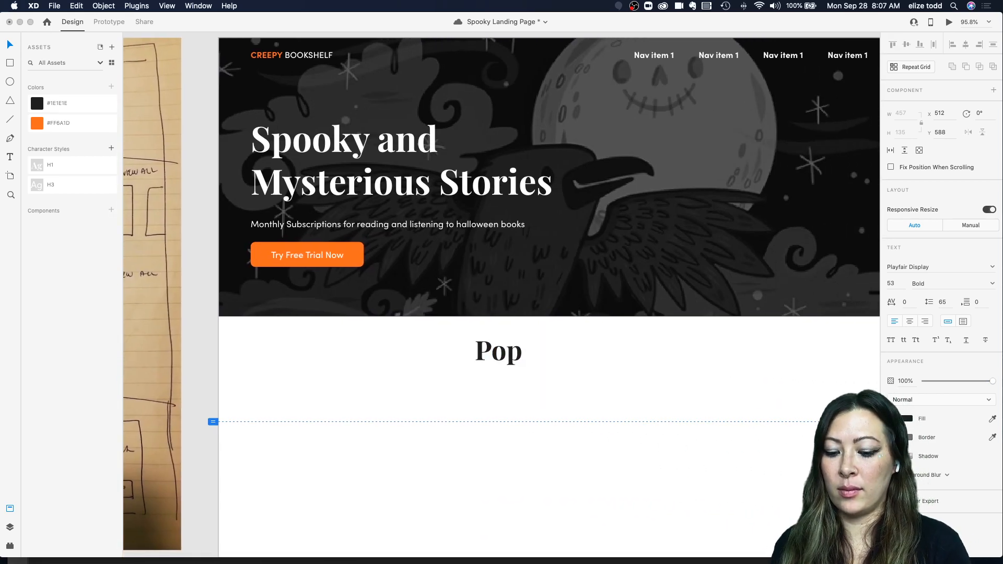
text(ular Books)
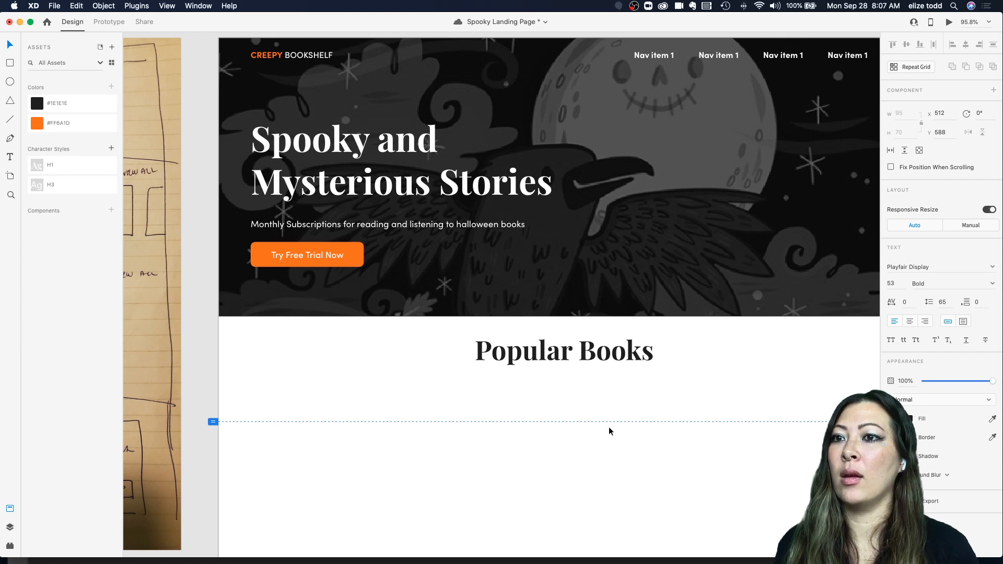
key(Escape)
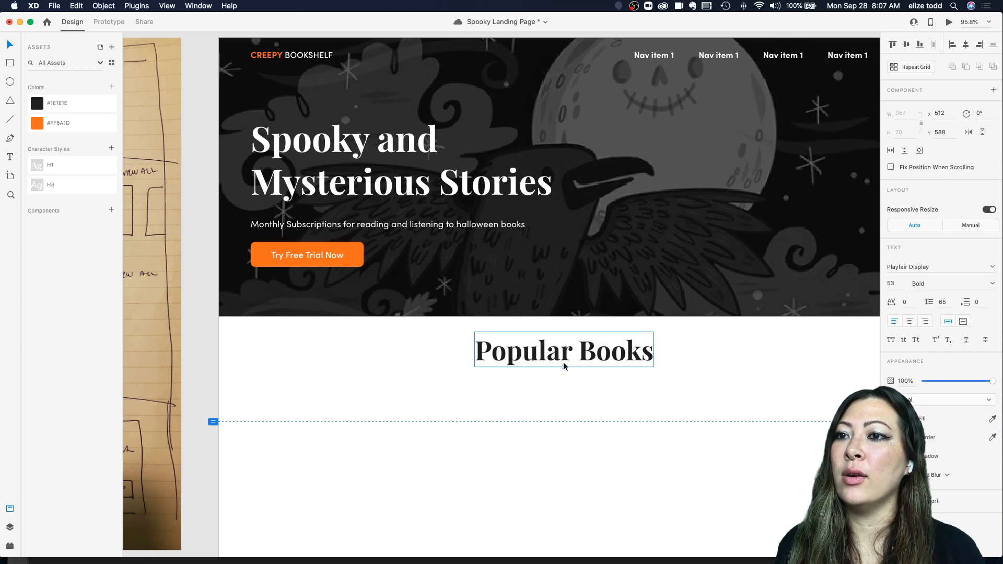
Step: Scale the Popular Books heading down further to a 41 pt font size
drag(564, 367, 577, 353)
scroll(563, 359, down, 4)
scroll(578, 354, up, 5)
scroll(577, 349, down, 4)
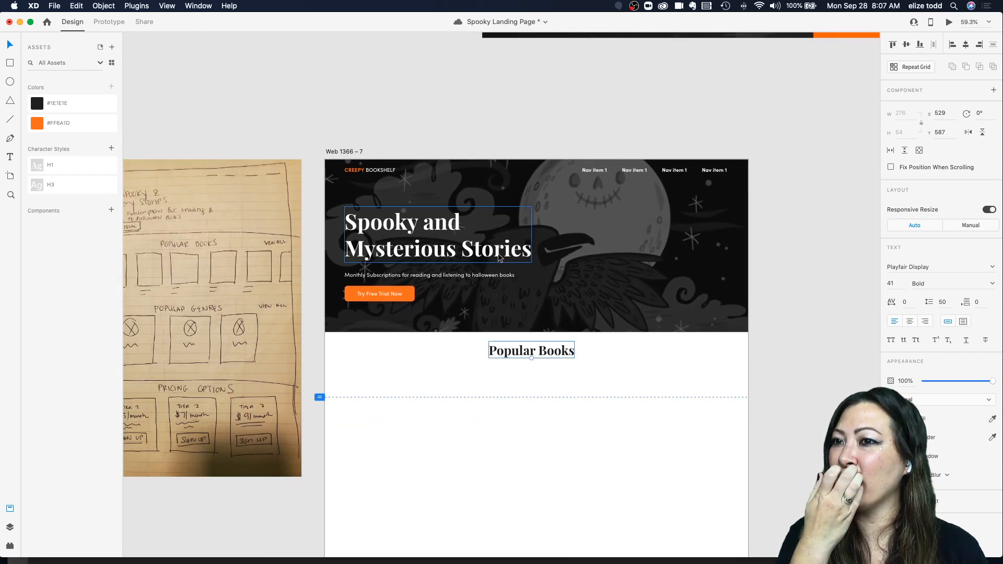
Step: Examine the reference mockup and the landing page layout on the canvas
scroll(549, 331, up, 2)
scroll(549, 331, down, 5)
scroll(549, 332, down, 2)
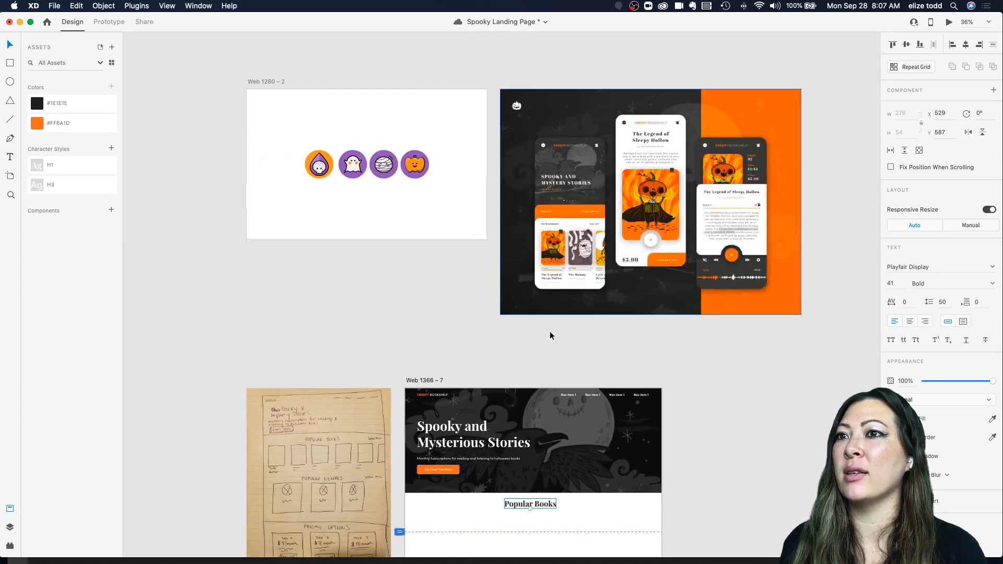
scroll(581, 105, up, 3)
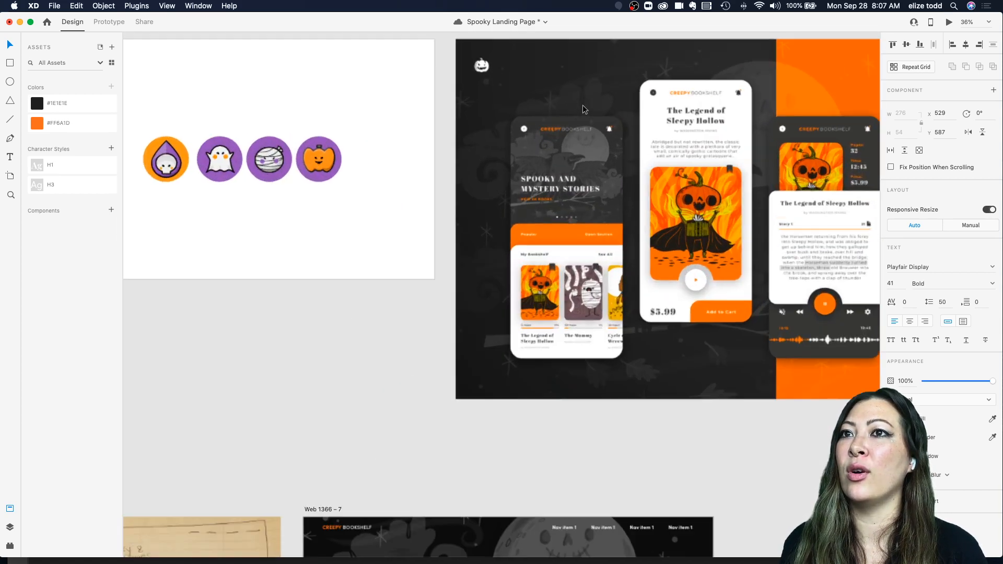
scroll(581, 105, up, 5)
scroll(645, 156, down, 3)
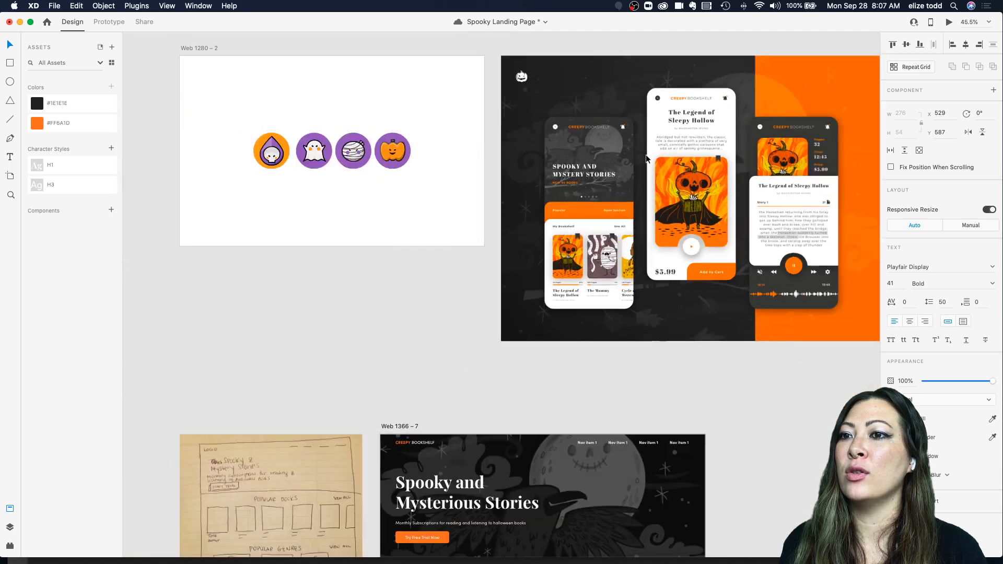
scroll(646, 157, down, 5)
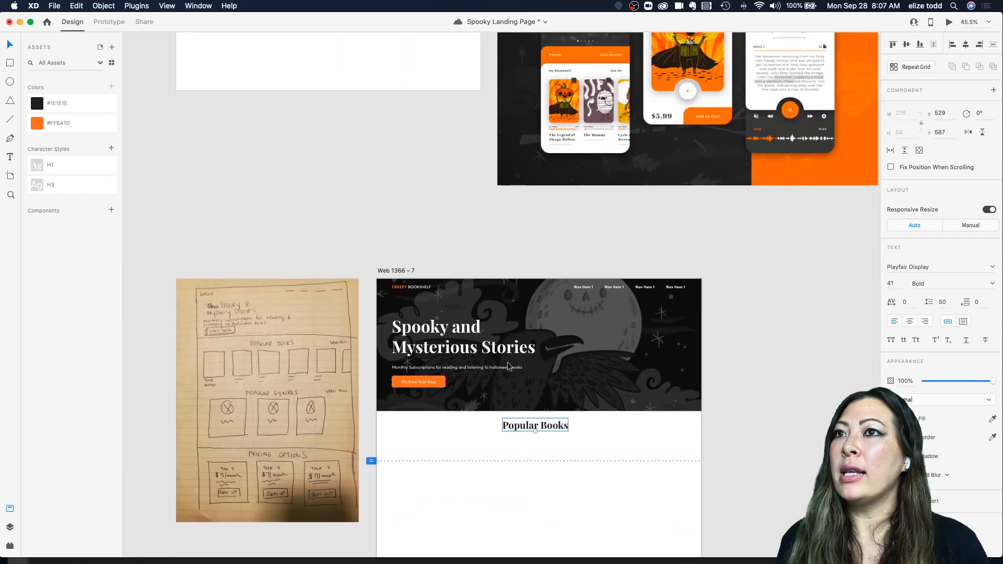
scroll(509, 365, down, 3)
Step: Draw a rectangle about 203 × 251 below the Popular Books heading at the section's left edge
key(r)
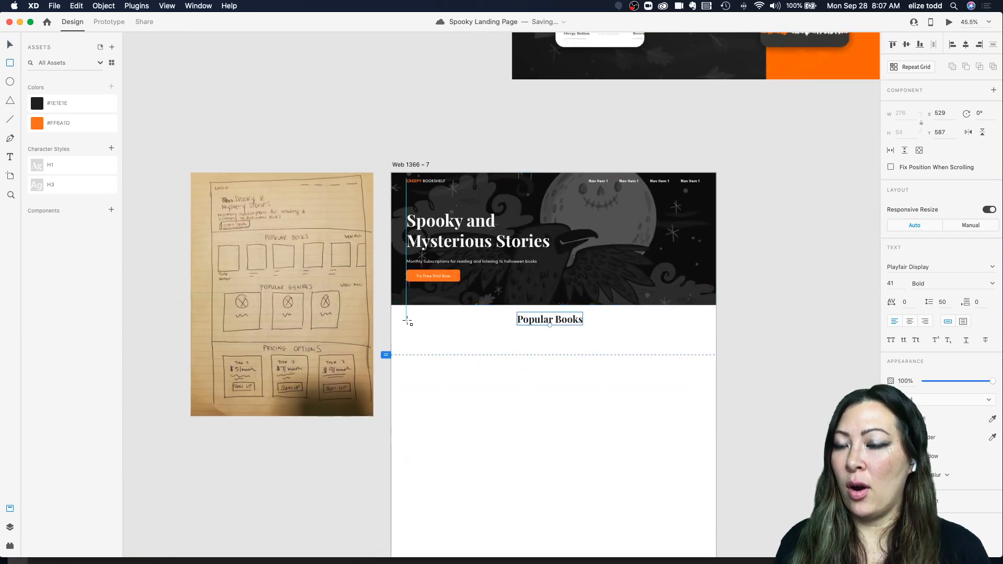
drag(406, 332, 462, 404)
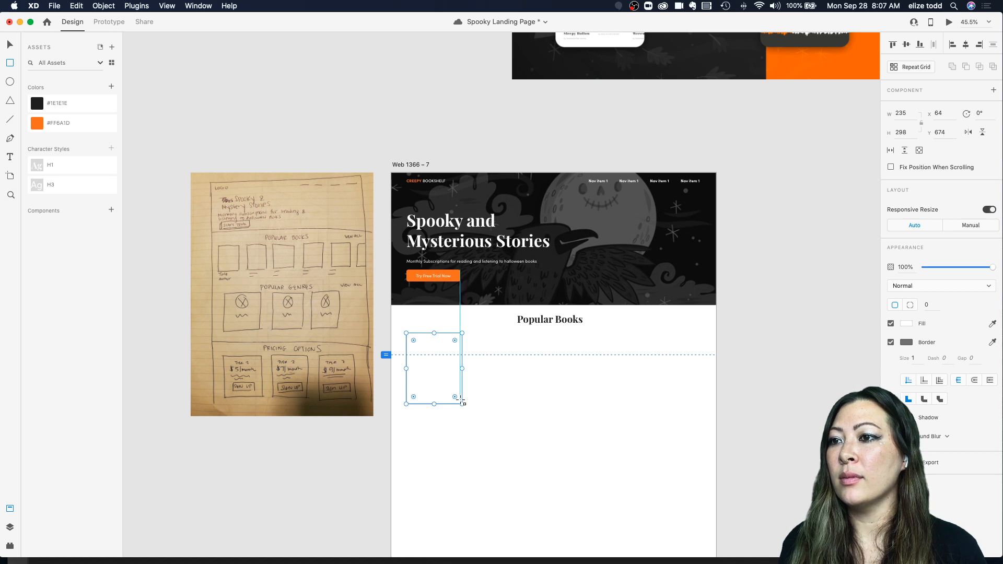
drag(462, 402, 455, 392)
key(Escape)
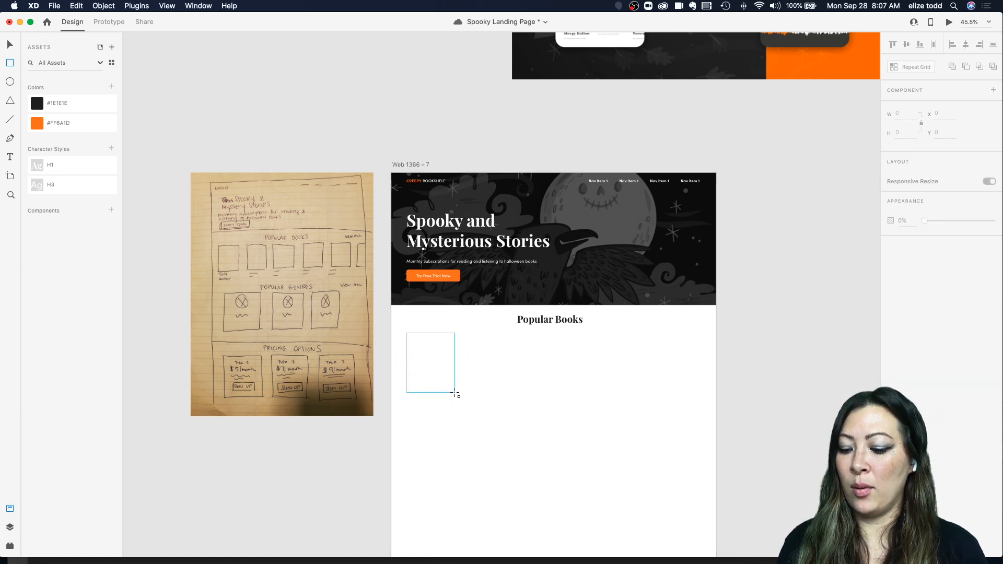
click(427, 372)
Step: Round the rectangle's corners to a radius of 27
scroll(428, 372, up, 5)
scroll(428, 372, left, 1)
scroll(428, 371, down, 4)
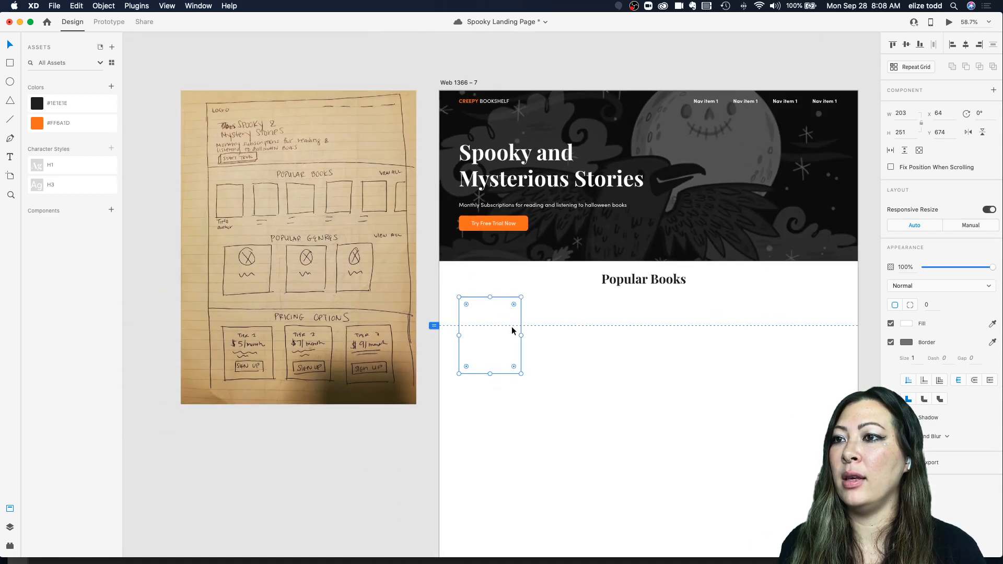
scroll(519, 305, up, 5)
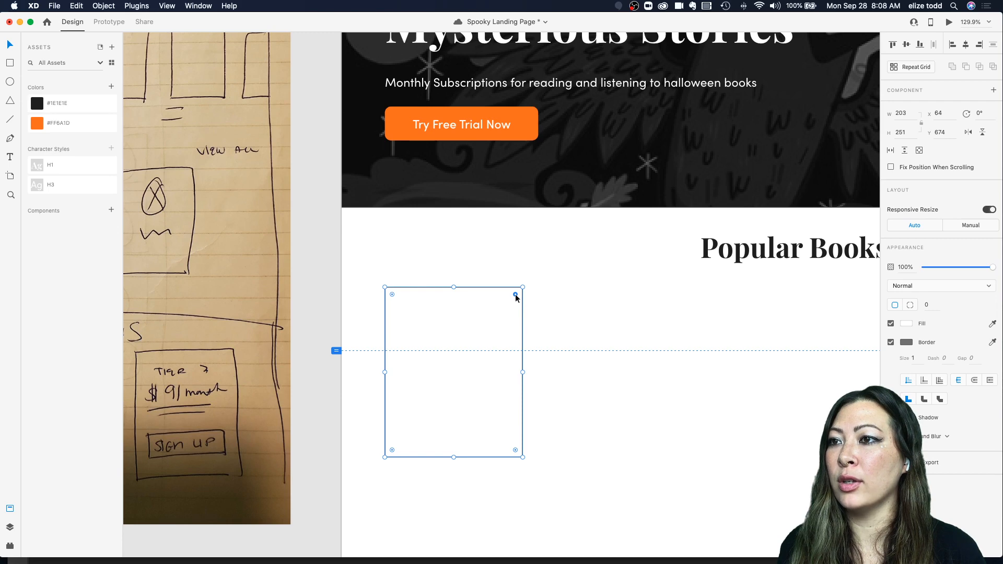
drag(515, 295, 505, 295)
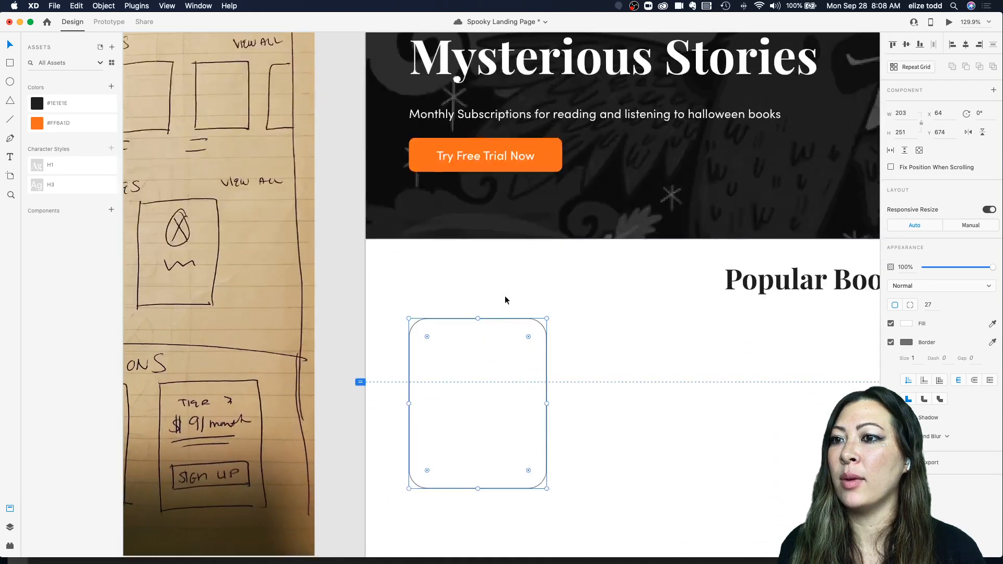
scroll(503, 297, down, 2)
click(584, 359)
click(517, 352)
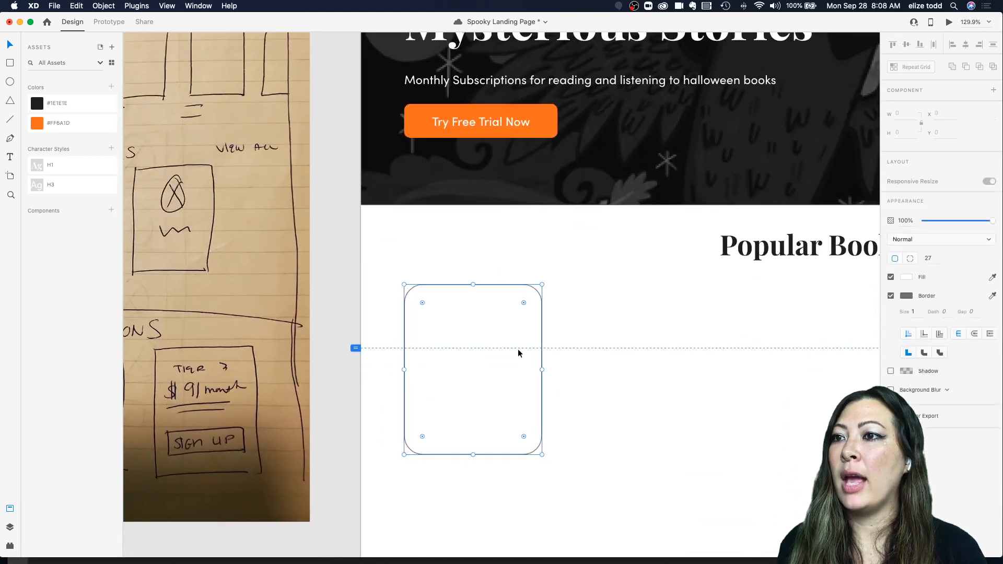
Step: Drag illustrations from the Halloween Illustrations folder into the rectangle, ending with the mermaid-on-fish image
scroll(496, 466, down, 3)
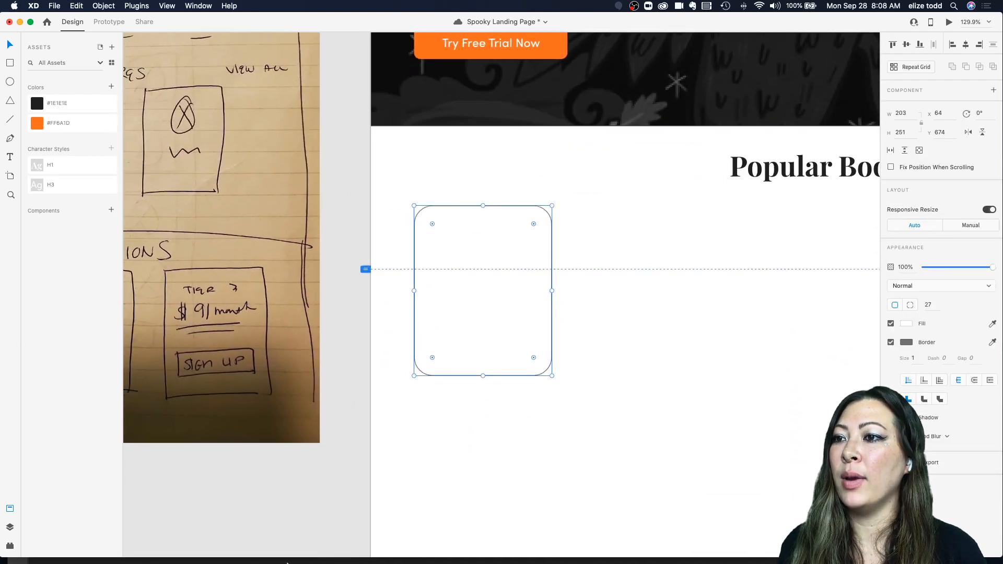
mouse_move(293, 561)
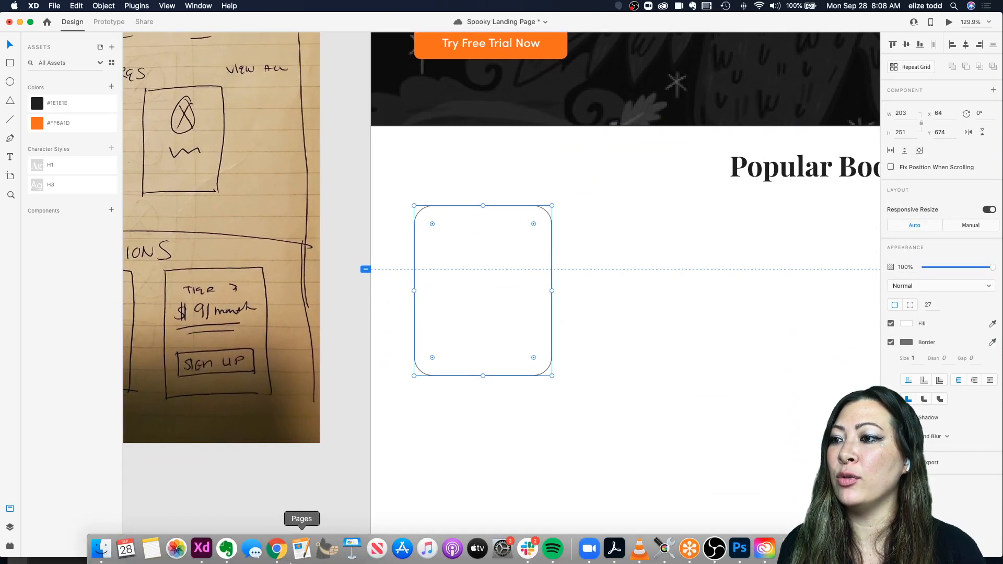
click(101, 557)
drag(209, 131, 92, 310)
click(146, 364)
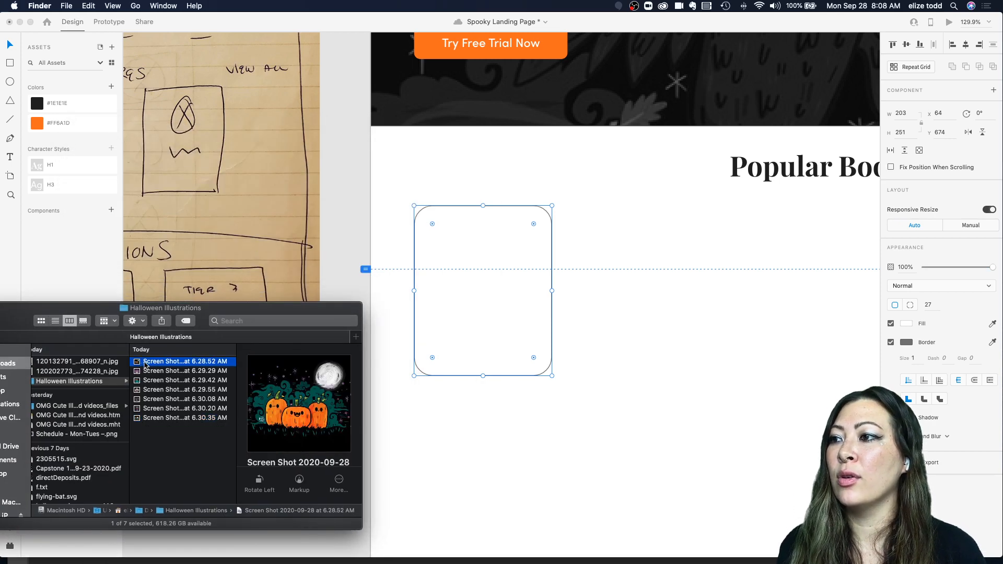
drag(145, 364, 476, 294)
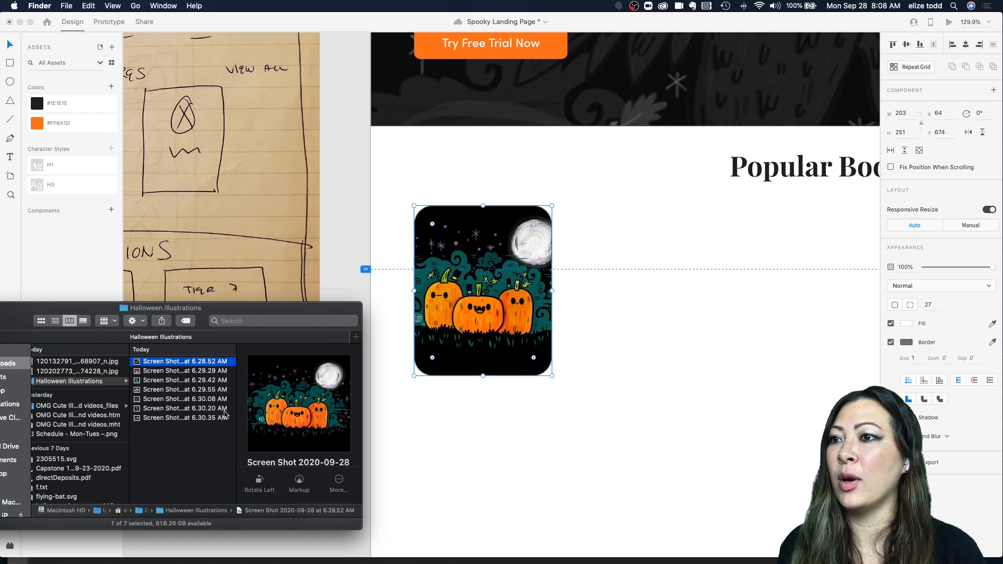
click(155, 374)
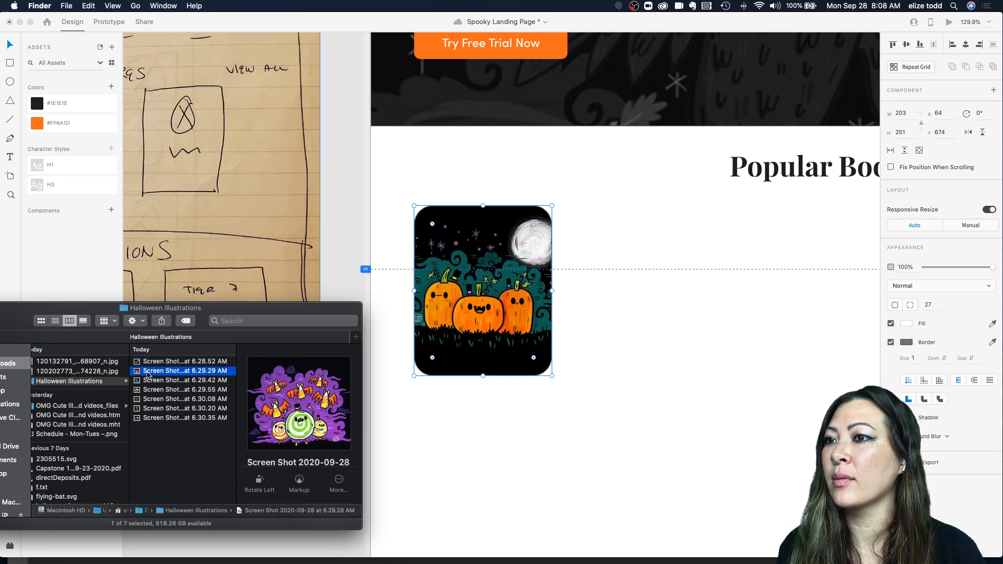
drag(156, 374, 479, 337)
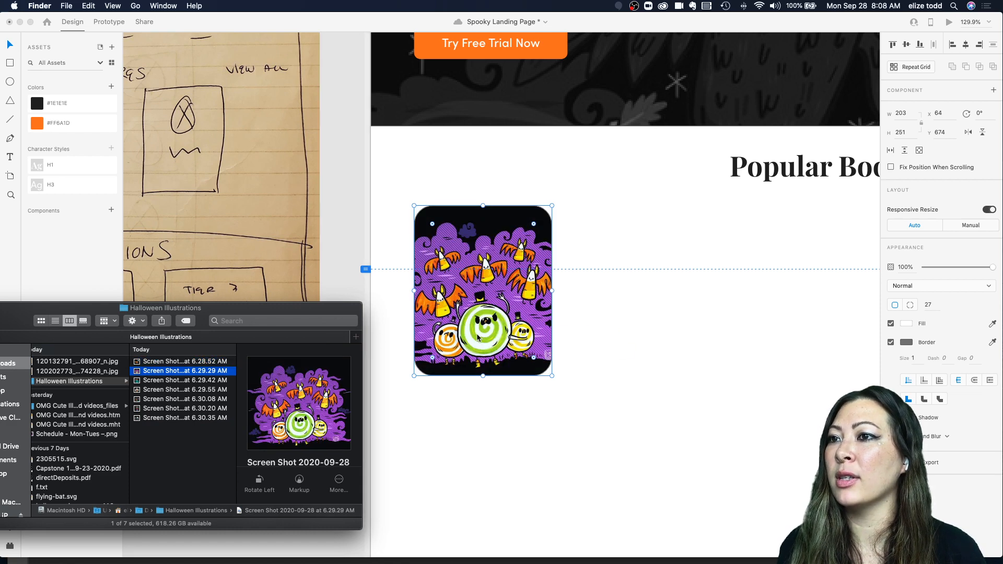
click(172, 381)
drag(156, 381, 461, 303)
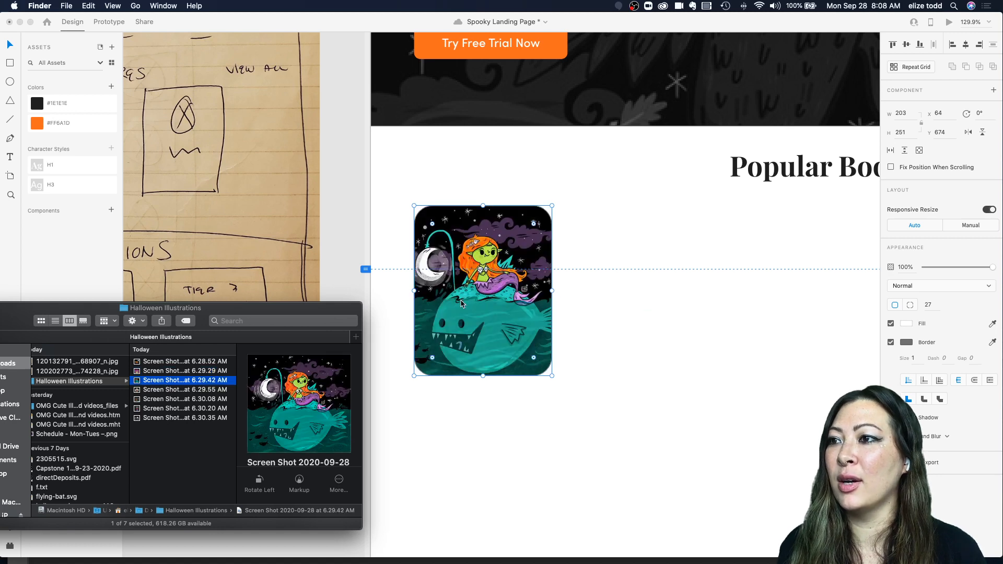
Step: Remove the border from the image-filled rectangle
click(654, 306)
click(603, 314)
click(493, 306)
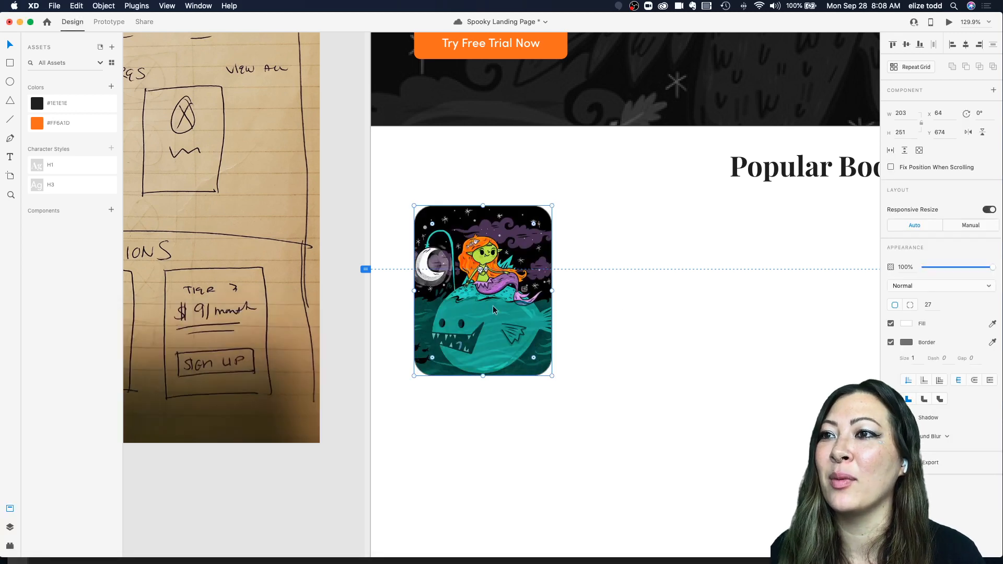
click(890, 342)
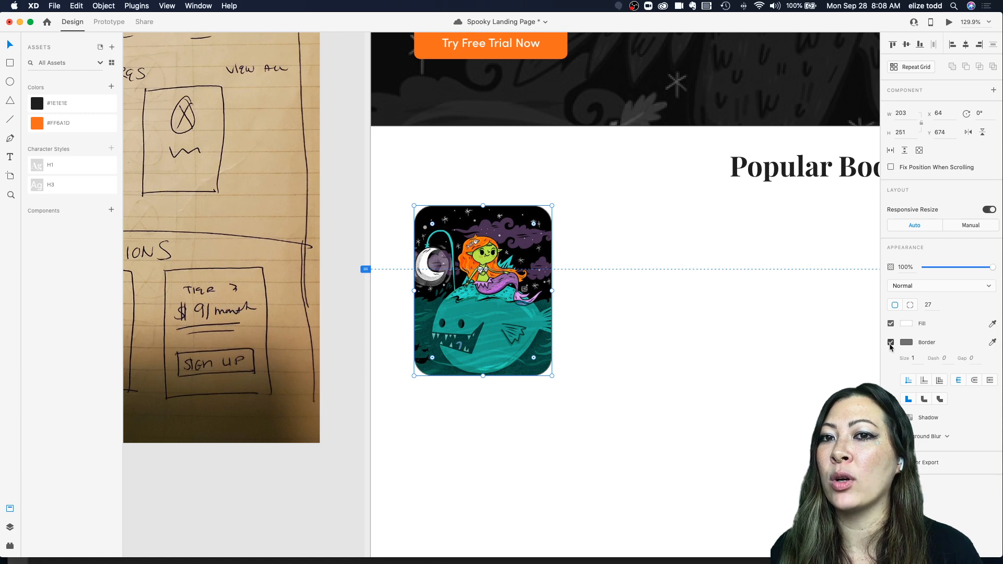
click(623, 271)
click(491, 266)
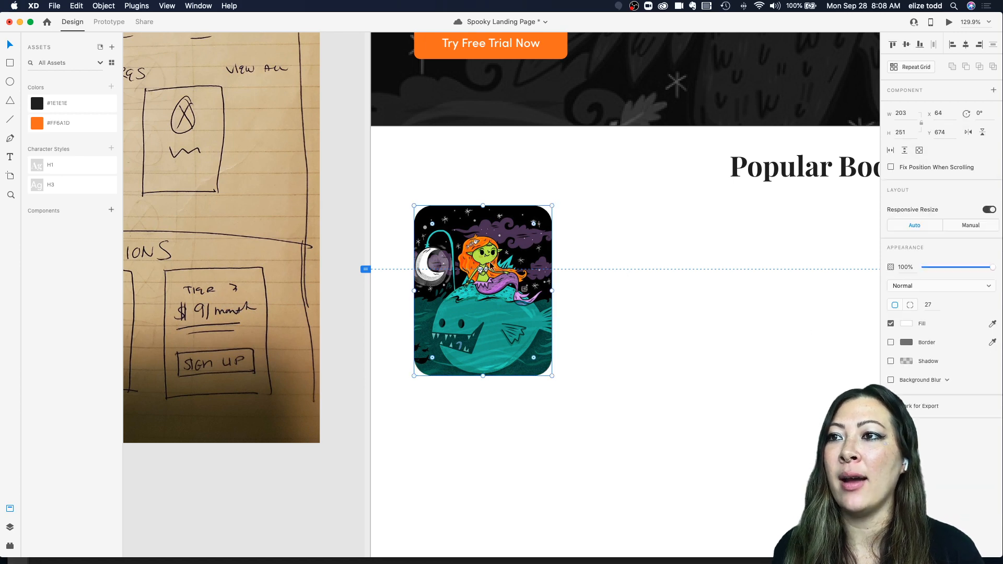
Step: Zoom in on the mockup's bookshelf cards to examine their layout
scroll(490, 265, up, 4)
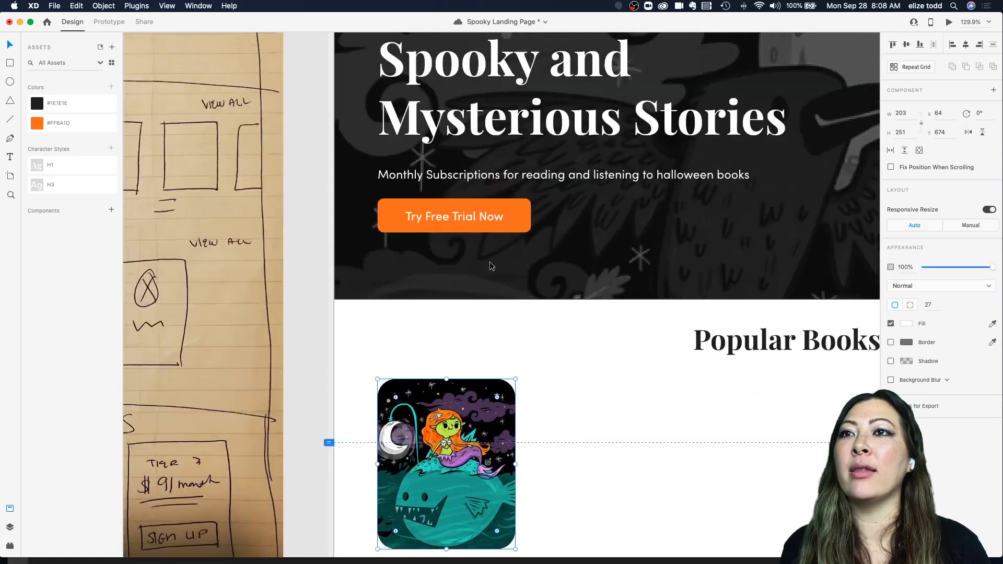
scroll(490, 265, down, 5)
scroll(497, 253, up, 5)
scroll(563, 166, up, 5)
scroll(563, 162, down, 2)
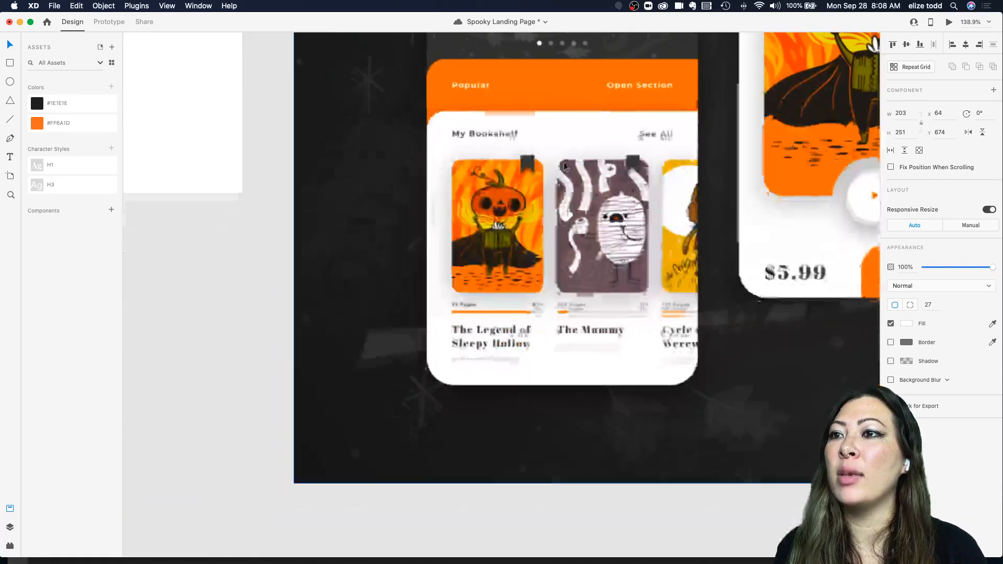
scroll(504, 199, up, 4)
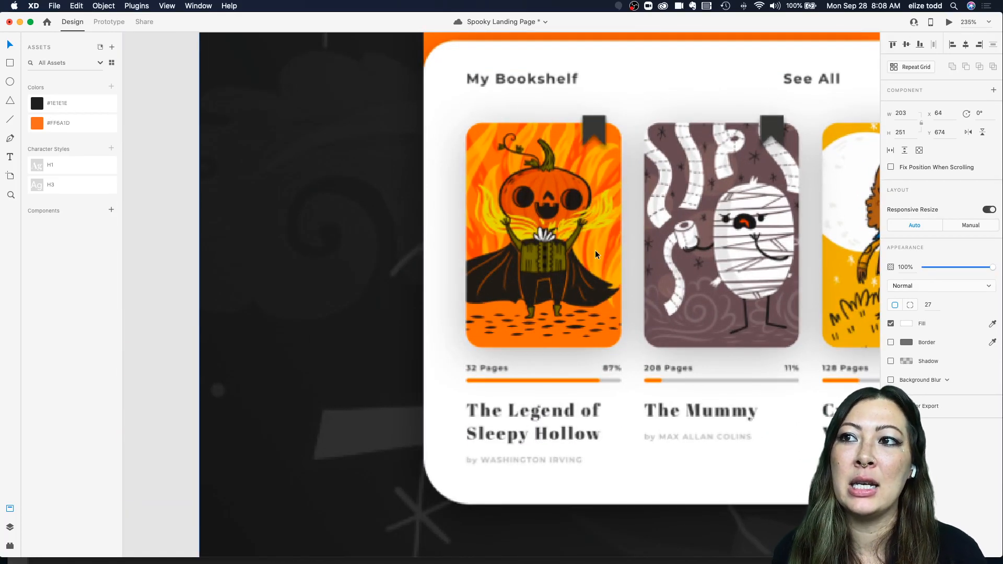
scroll(594, 250, down, 3)
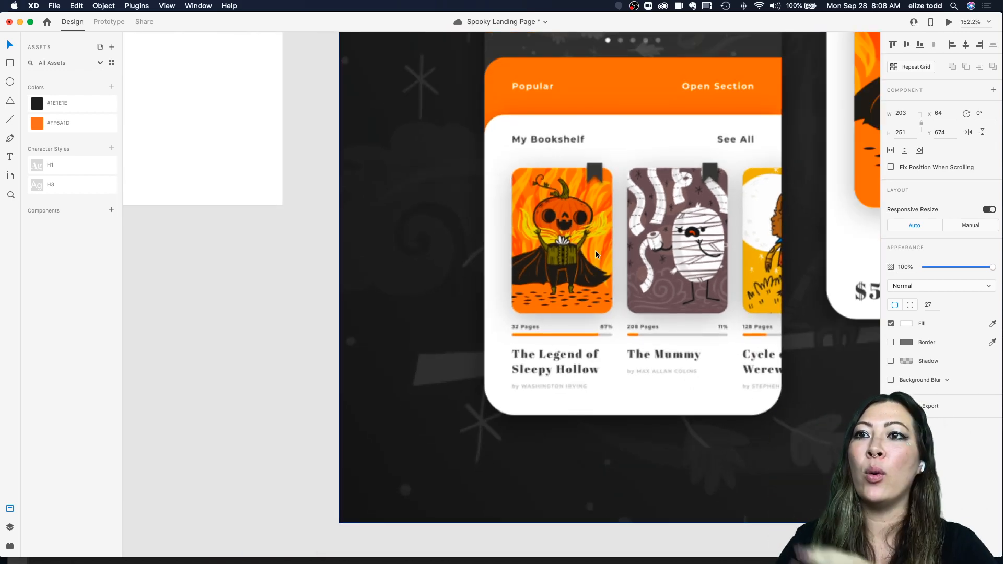
Step: Add a drop shadow to the mermaid book cover card with a blur of 40
scroll(595, 250, down, 1)
scroll(594, 249, down, 5)
scroll(595, 250, down, 8)
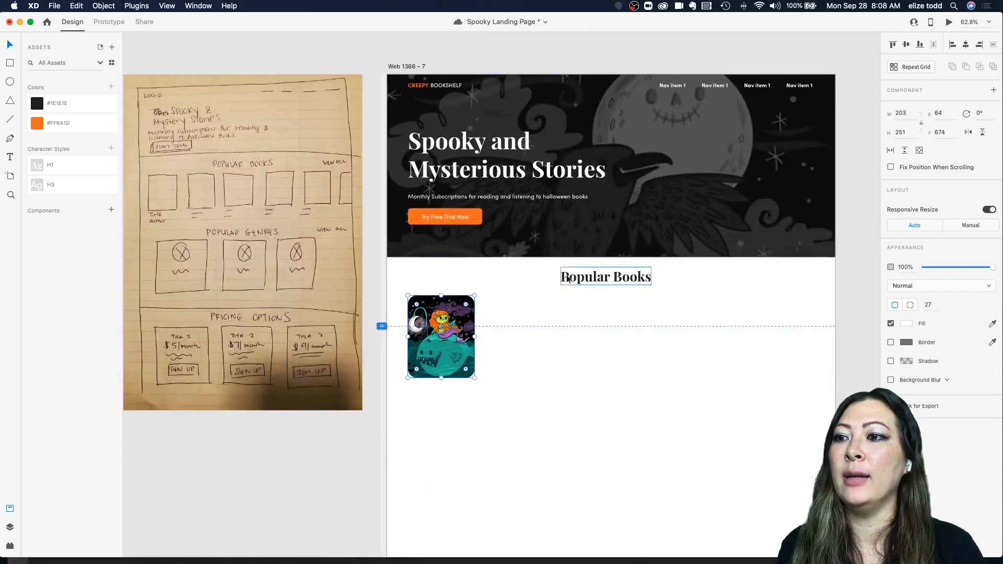
click(484, 367)
click(448, 346)
scroll(448, 346, up, 5)
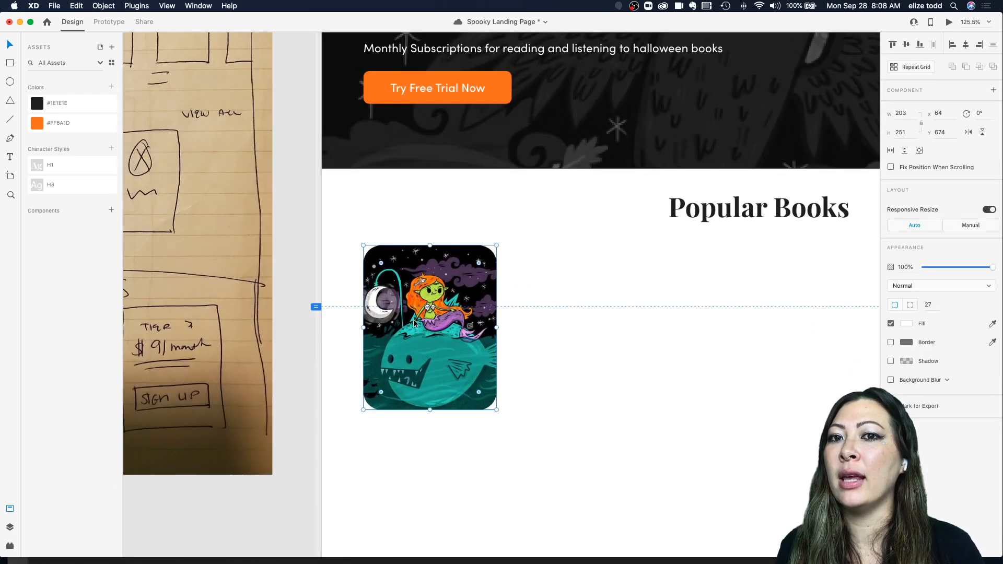
click(891, 361)
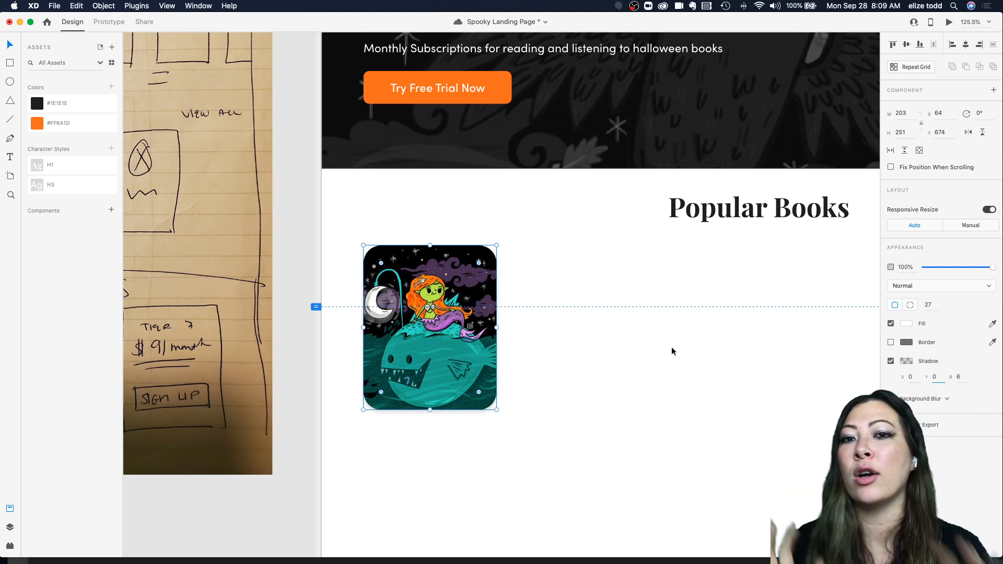
click(966, 375)
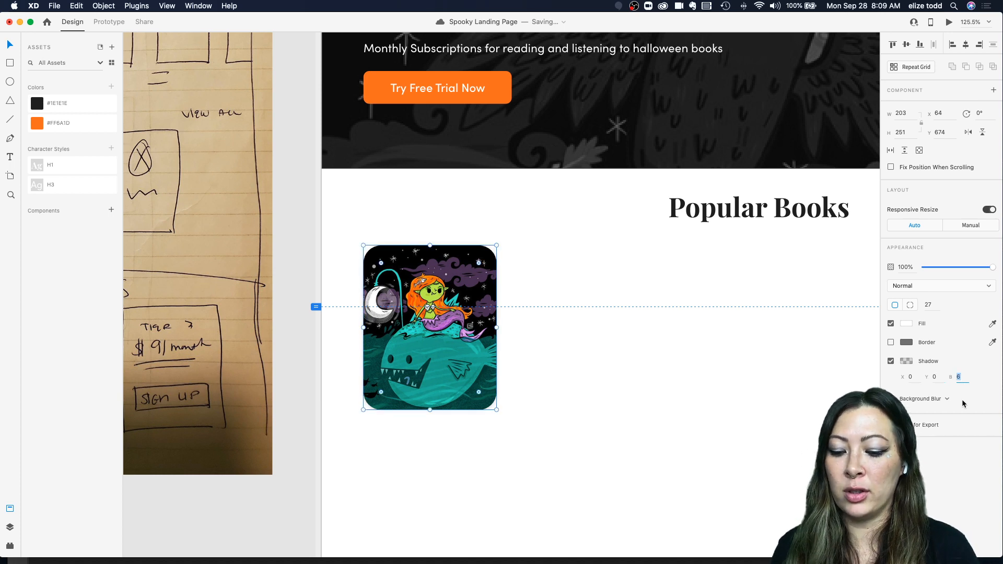
text(30)
key(Return)
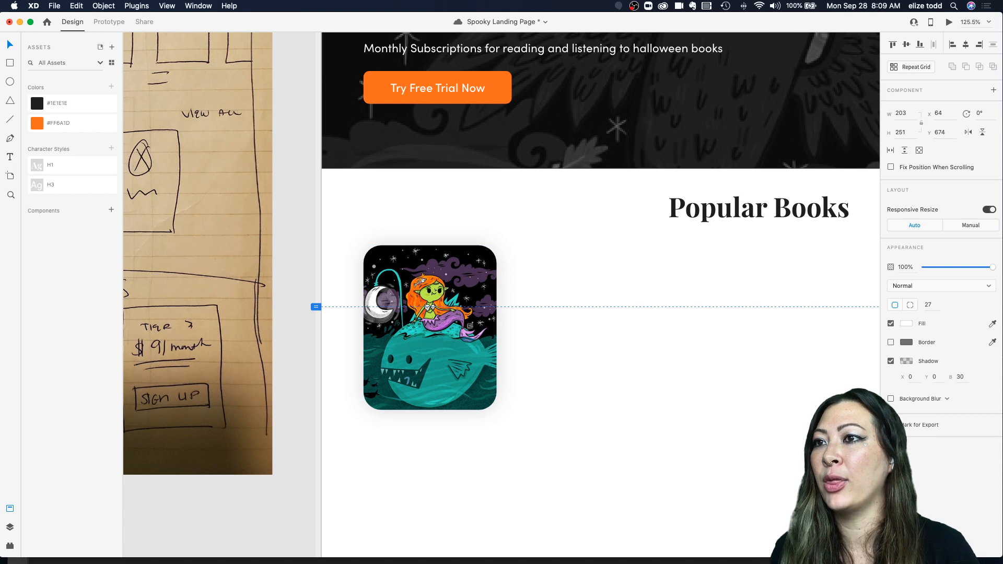
click(966, 377)
text(40)
key(Return)
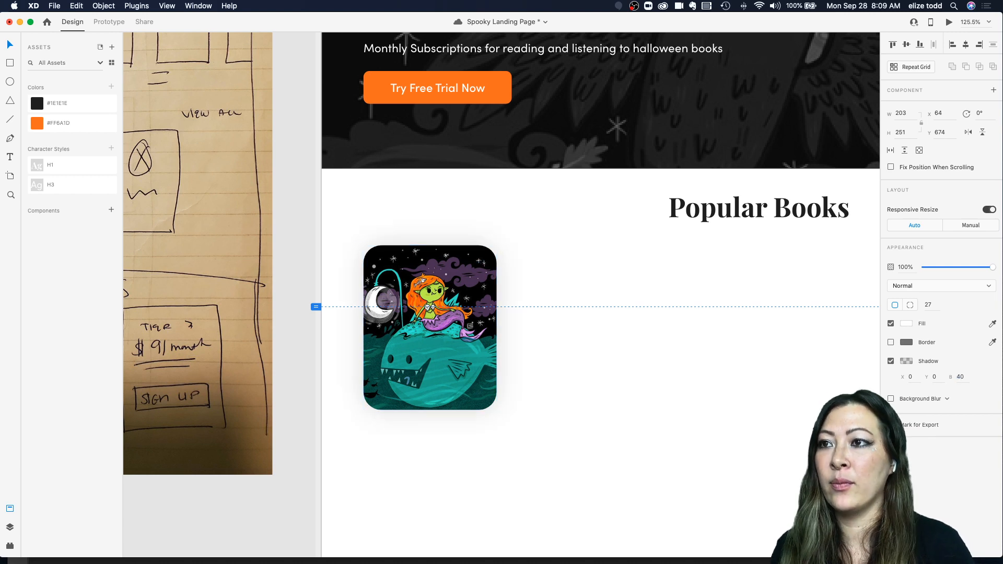
Step: Try raising the card's shadow color to full opacity
click(906, 361)
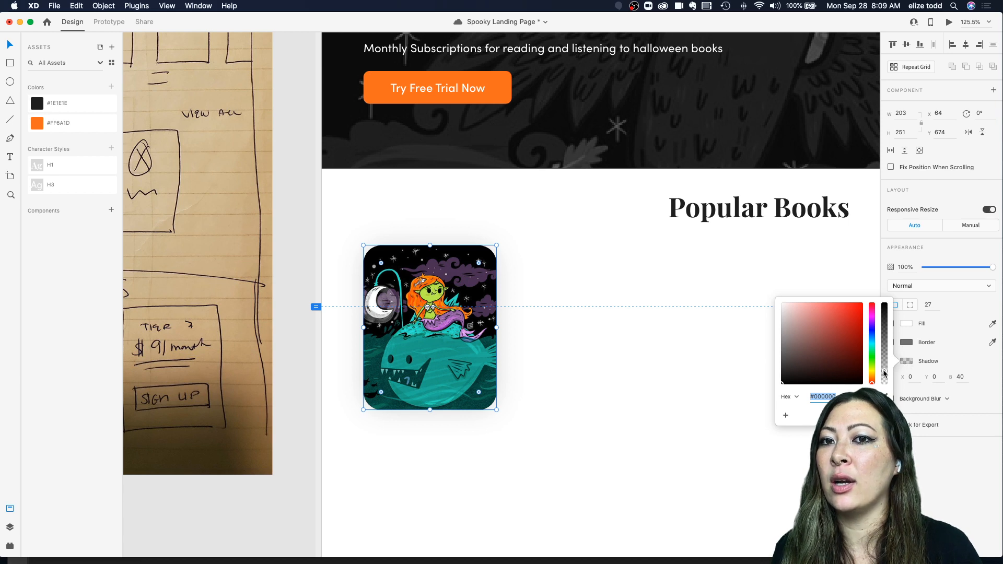
drag(884, 373, 879, 282)
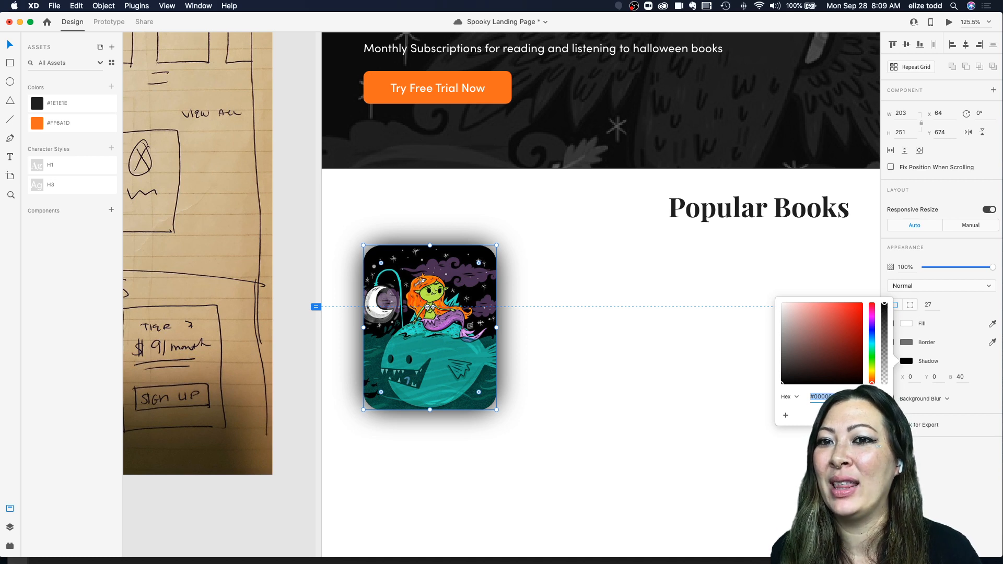
click(57, 104)
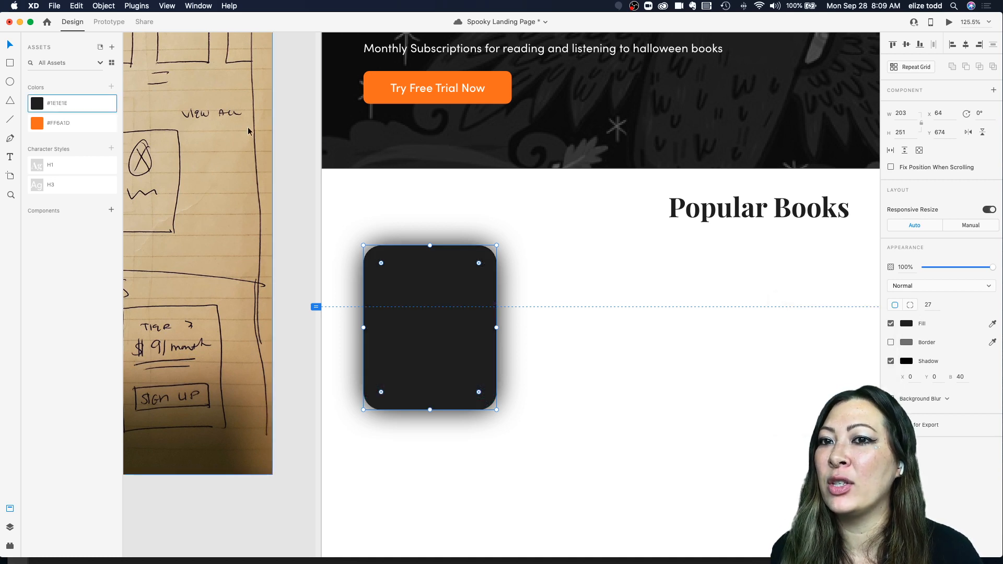
click(575, 262)
key(super+z)
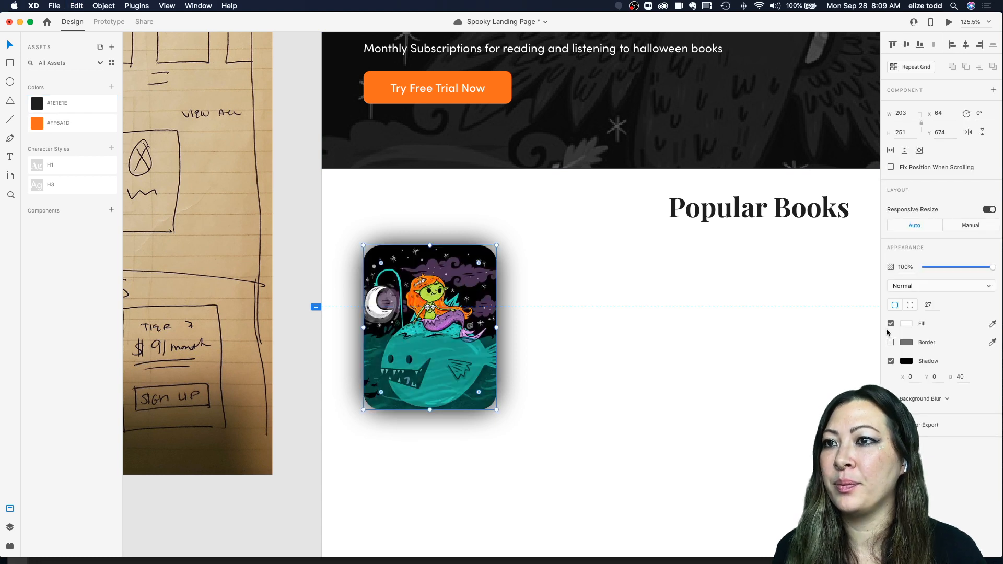
Step: Lighten the card's shadow by lowering its color opacity
click(905, 362)
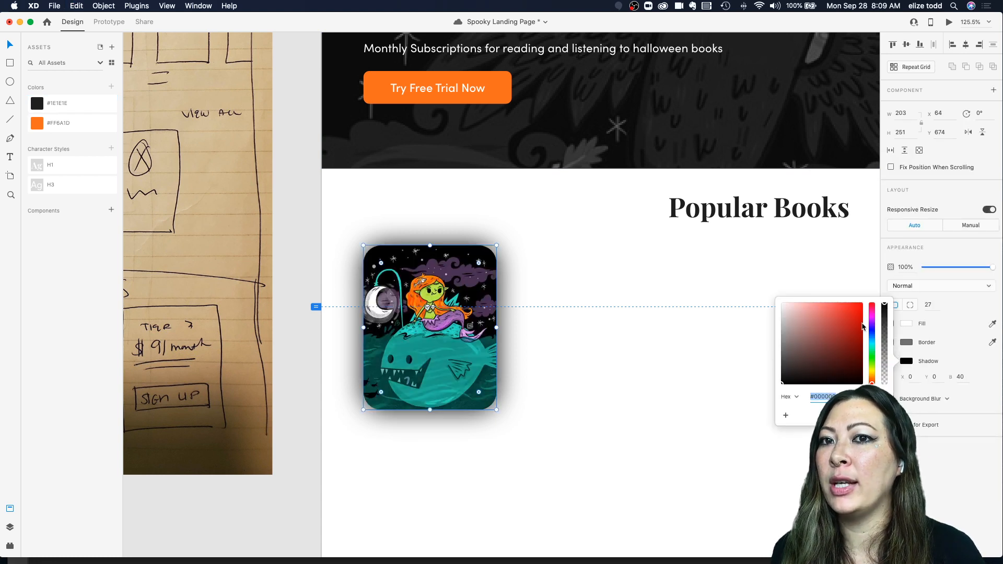
drag(884, 305, 889, 359)
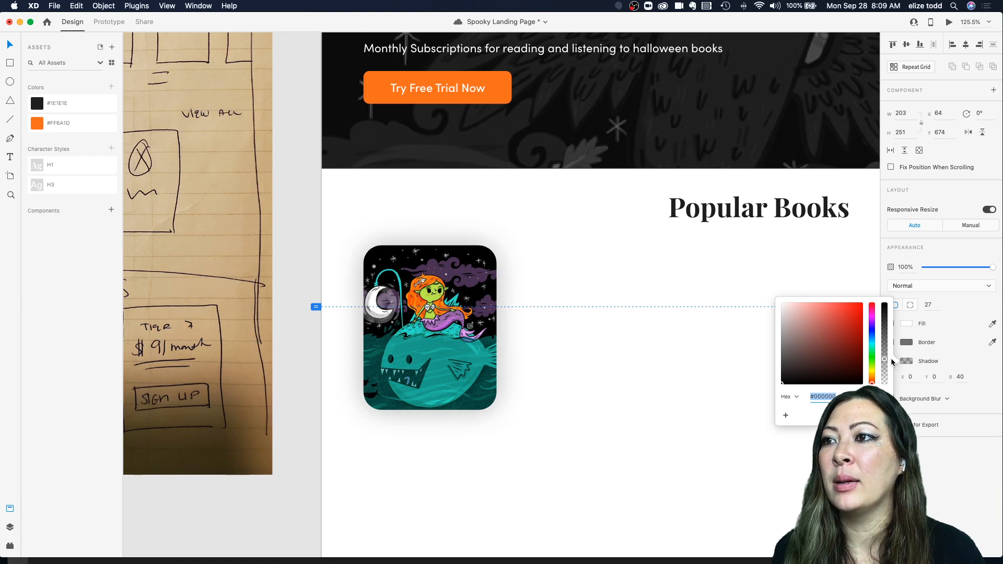
click(502, 349)
Step: Compare the shadowed card against the mockup's bookshelf cards
scroll(542, 327, down, 5)
scroll(542, 327, up, 8)
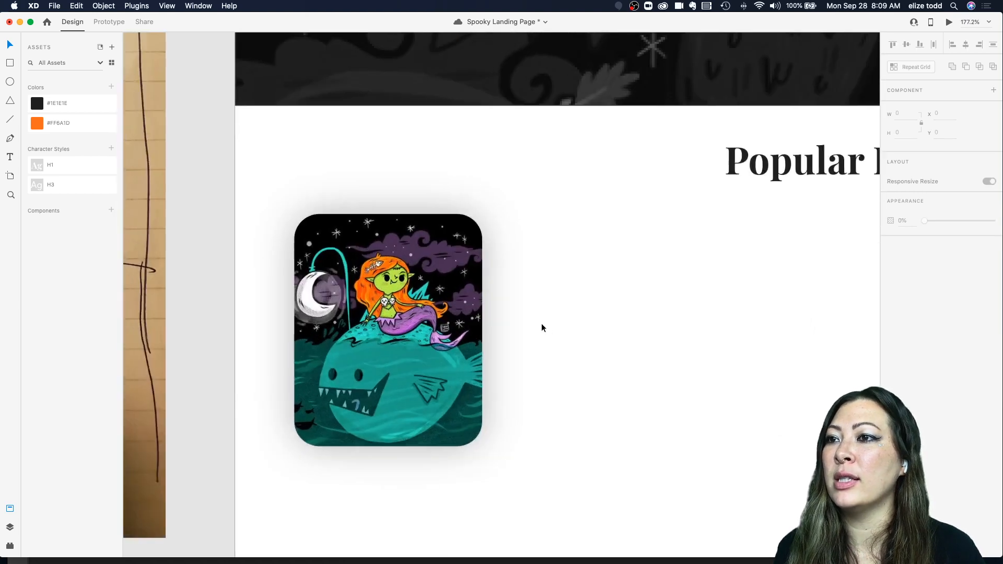
scroll(541, 327, left, 5)
scroll(306, 242, down, 2)
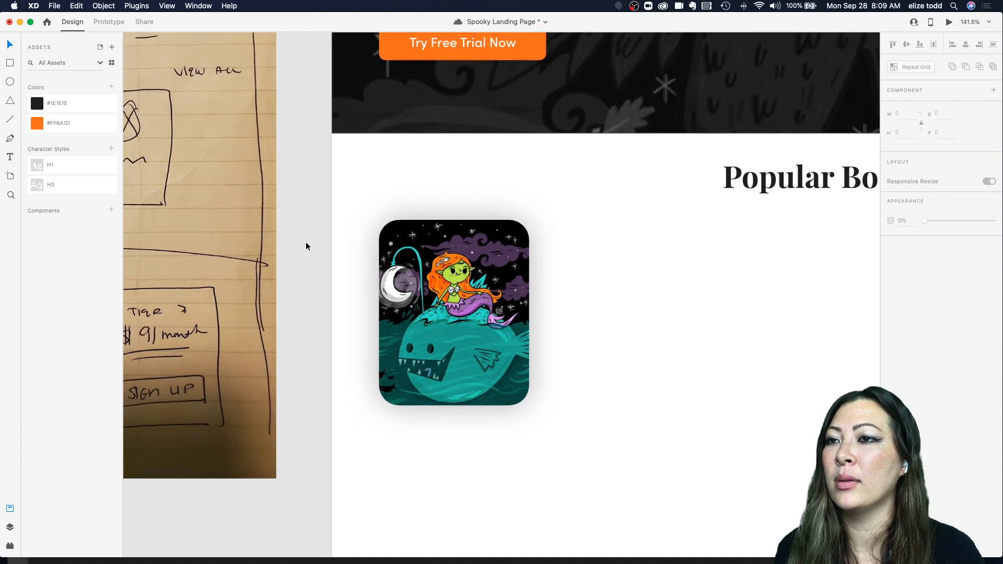
scroll(539, 243, down, 2)
scroll(539, 243, down, 5)
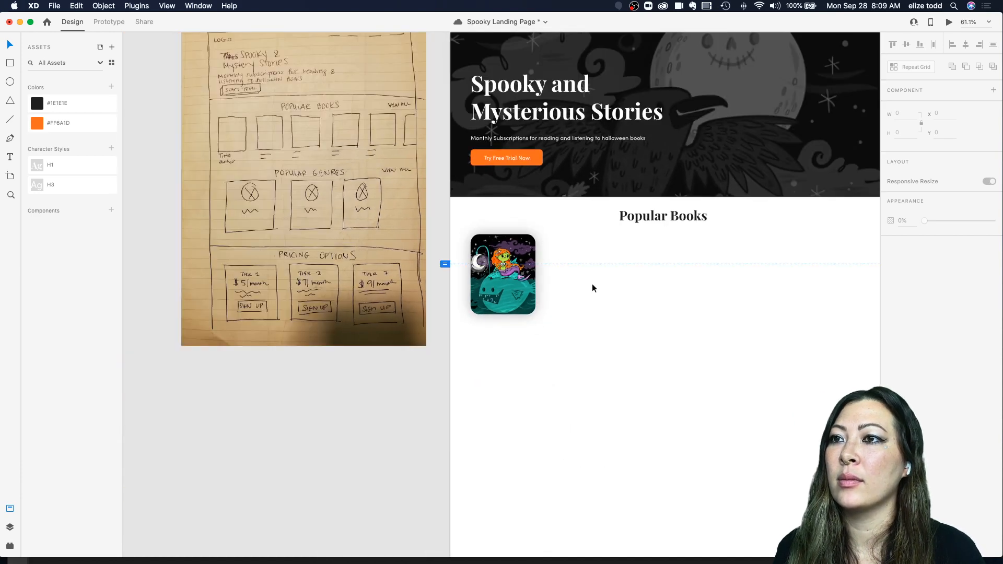
scroll(591, 284, down, 2)
scroll(592, 284, left, 10)
scroll(591, 284, down, 5)
scroll(507, 360, up, 5)
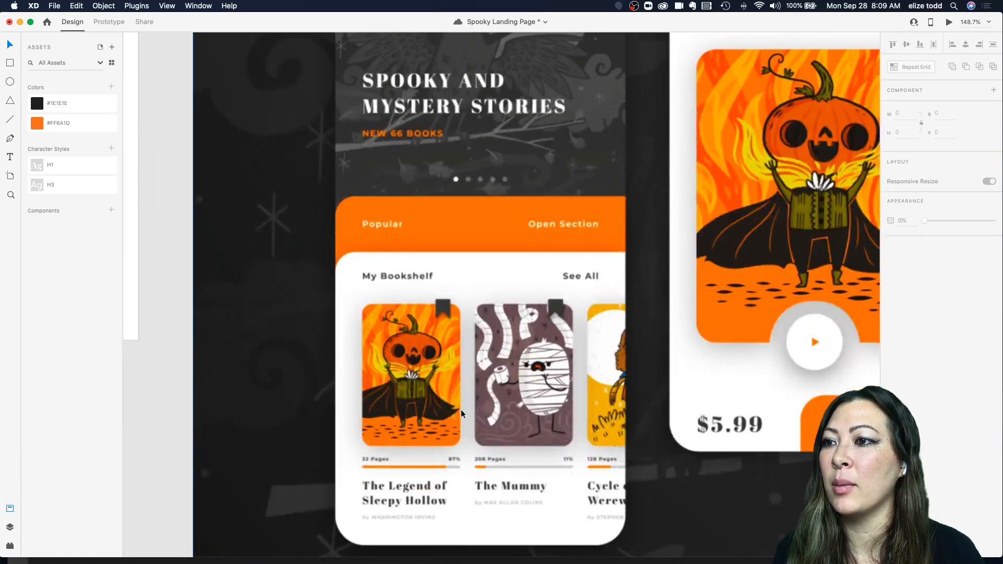
scroll(450, 283, down, 15)
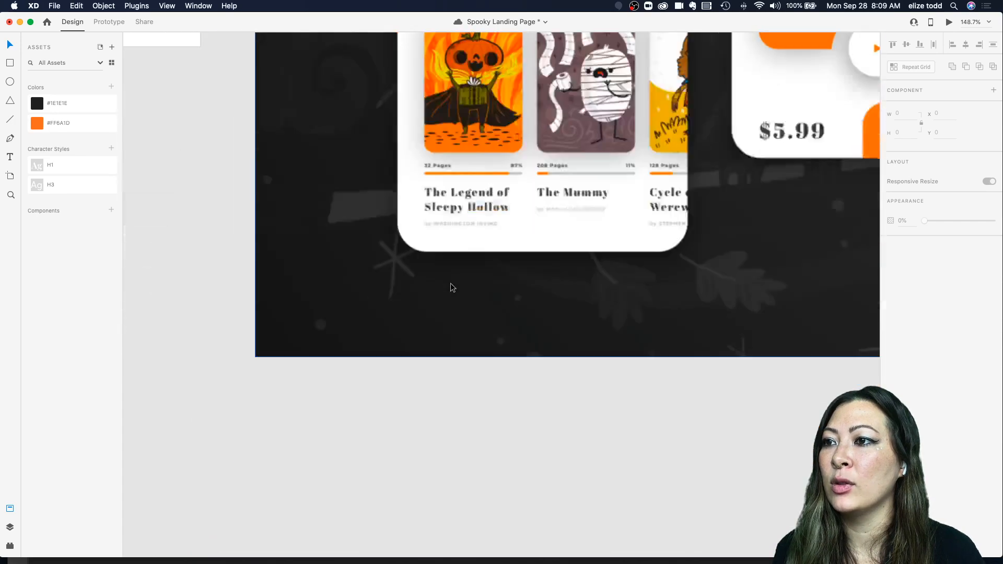
scroll(452, 284, down, 5)
scroll(452, 284, left, 4)
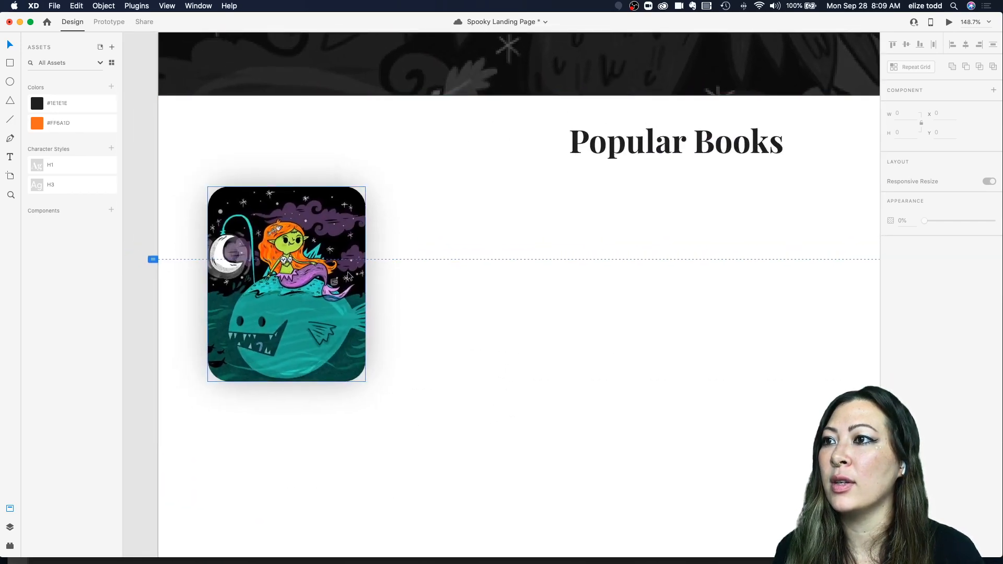
Step: Set the card's shadow color to #1A1A1A
click(327, 314)
scroll(327, 313, left, 2)
click(905, 361)
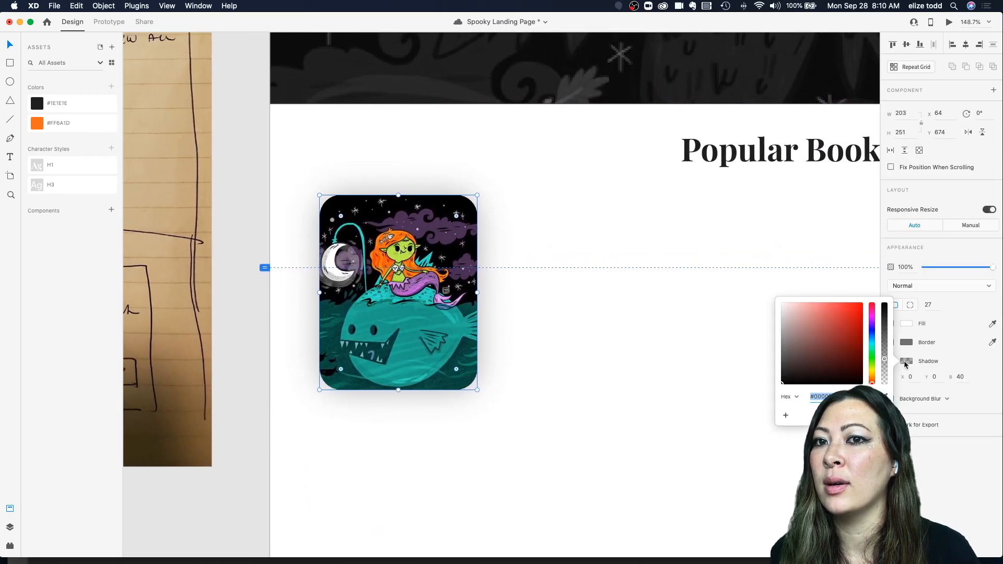
drag(885, 358, 885, 360)
drag(803, 370, 769, 378)
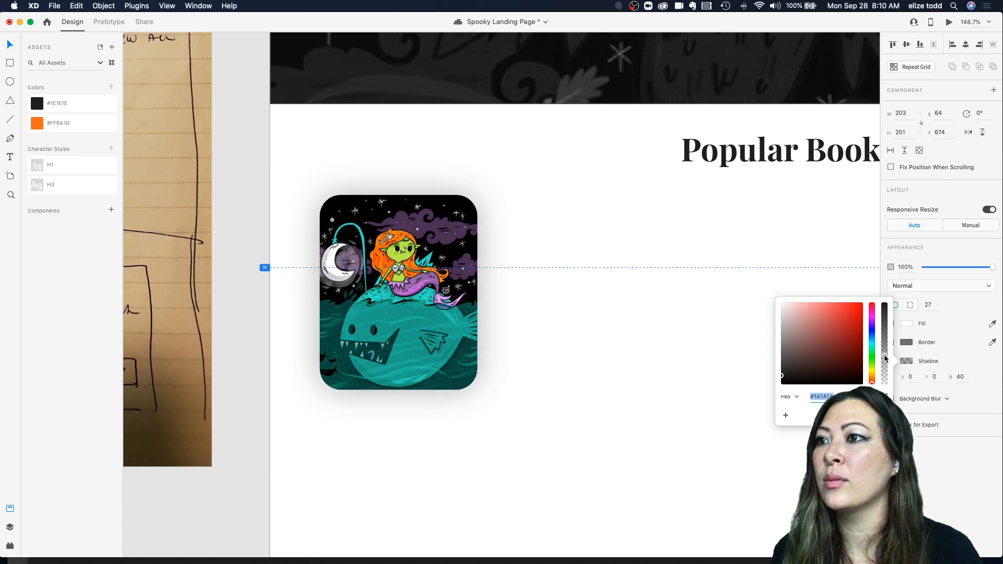
click(637, 359)
Step: Fine-tune the opacity of the card's shadow color
scroll(599, 358, down, 5)
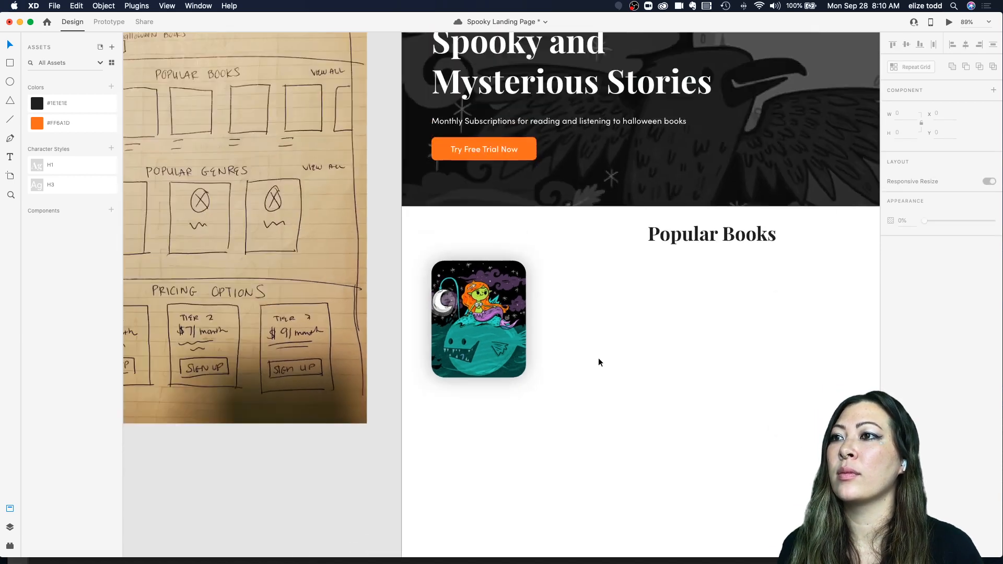
click(479, 279)
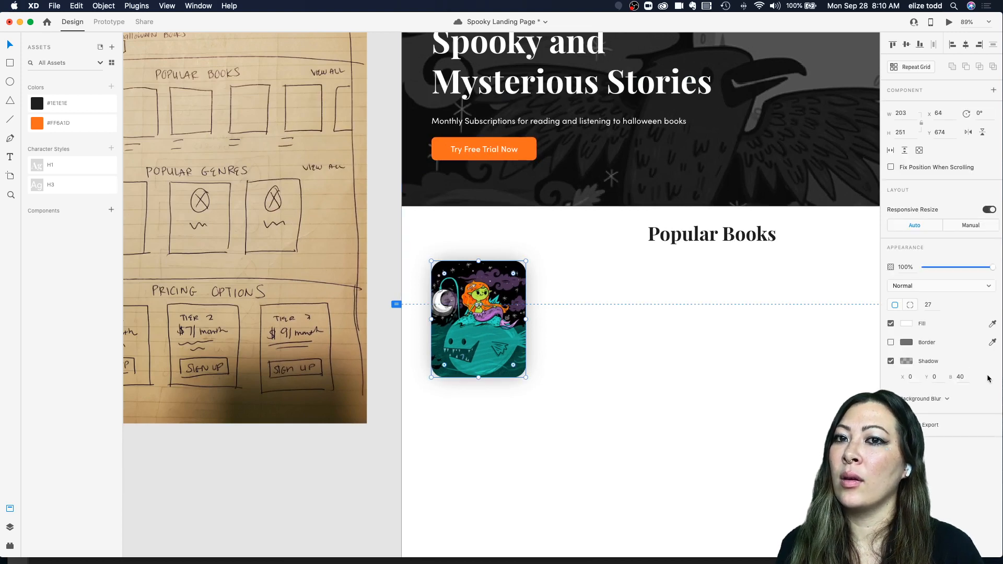
click(905, 362)
drag(884, 360, 884, 362)
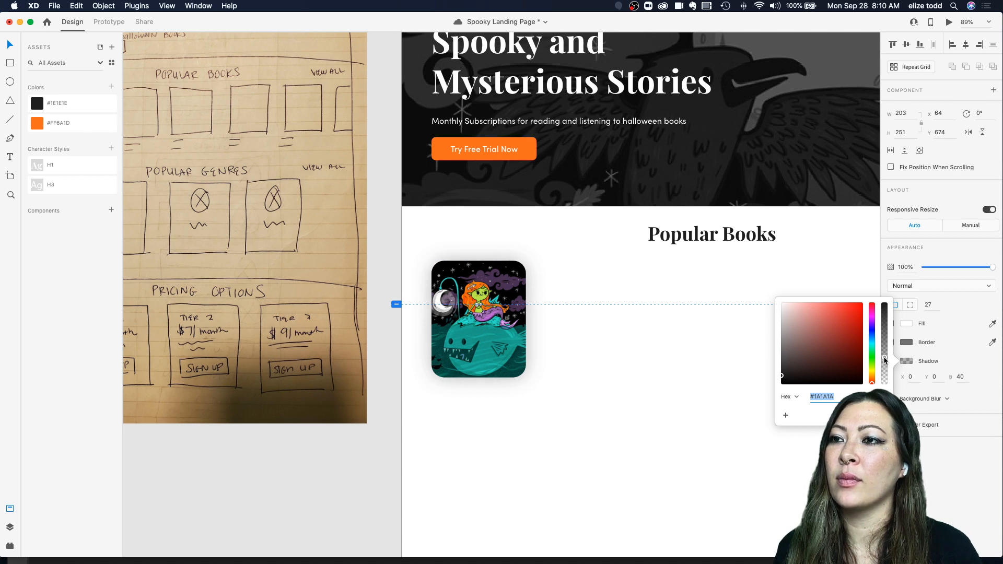
click(596, 363)
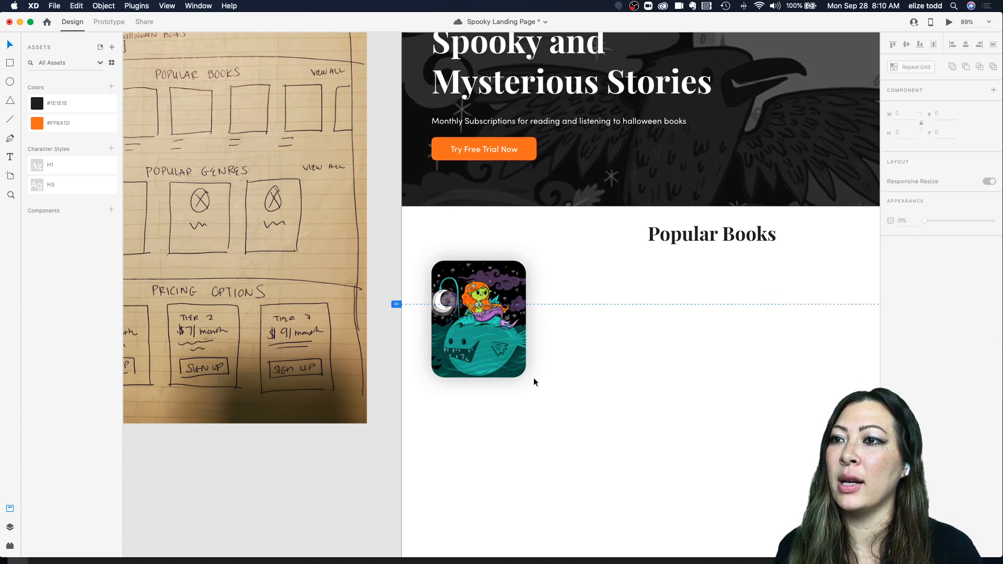
Step: Review the shadowed card beside the wireframe at different zoom levels
scroll(534, 377, right, 2)
scroll(533, 377, down, 3)
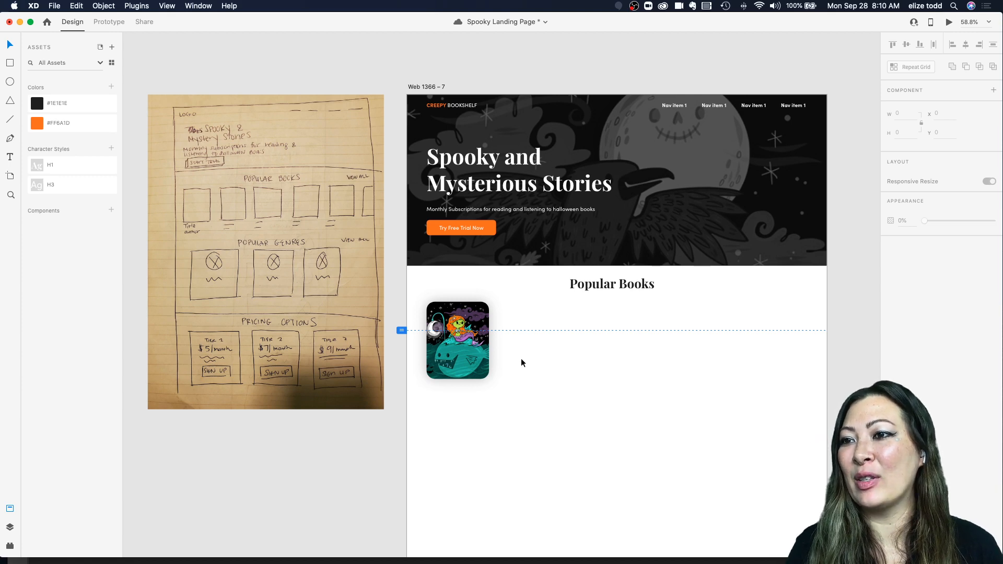
scroll(475, 326, up, 3)
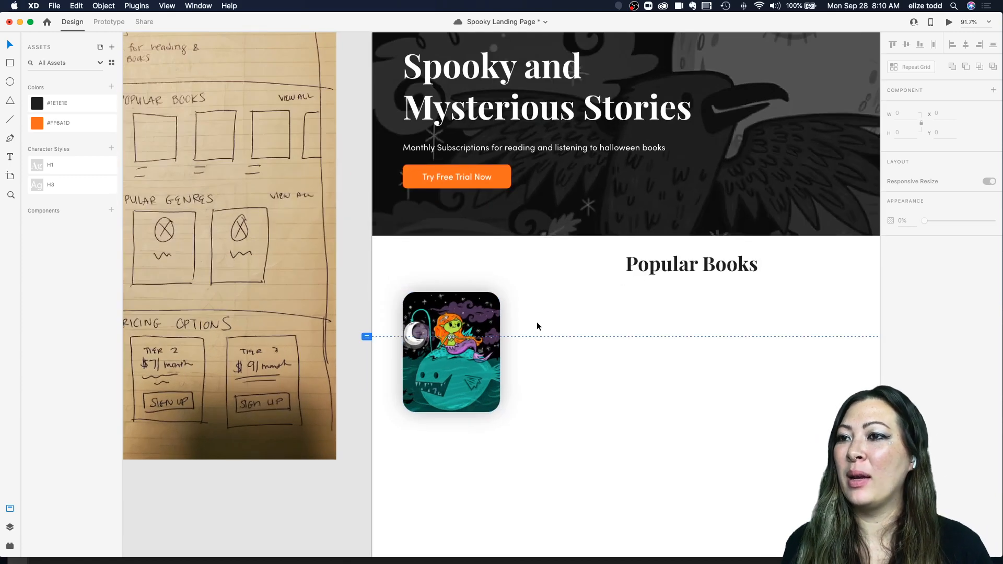
click(476, 327)
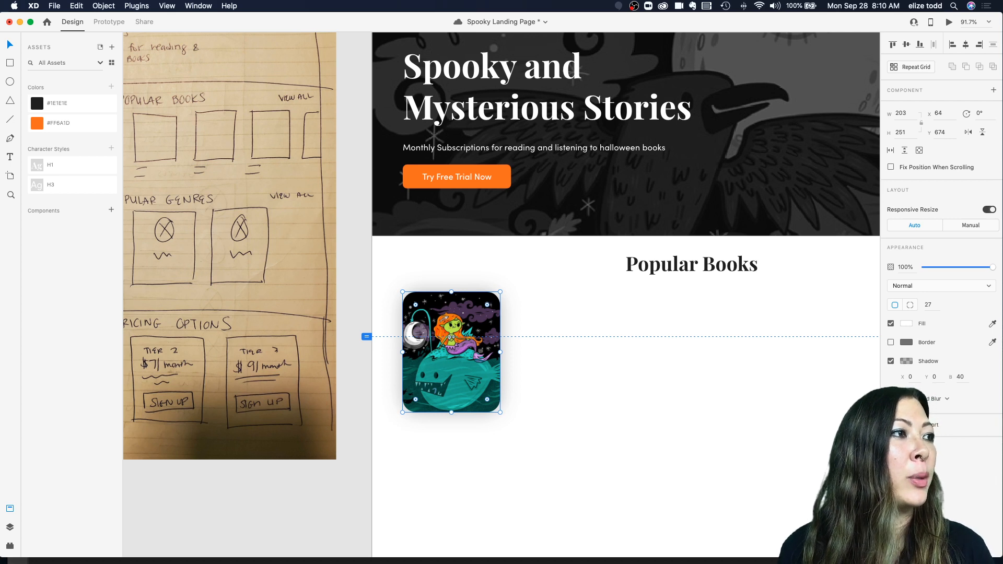
click(559, 341)
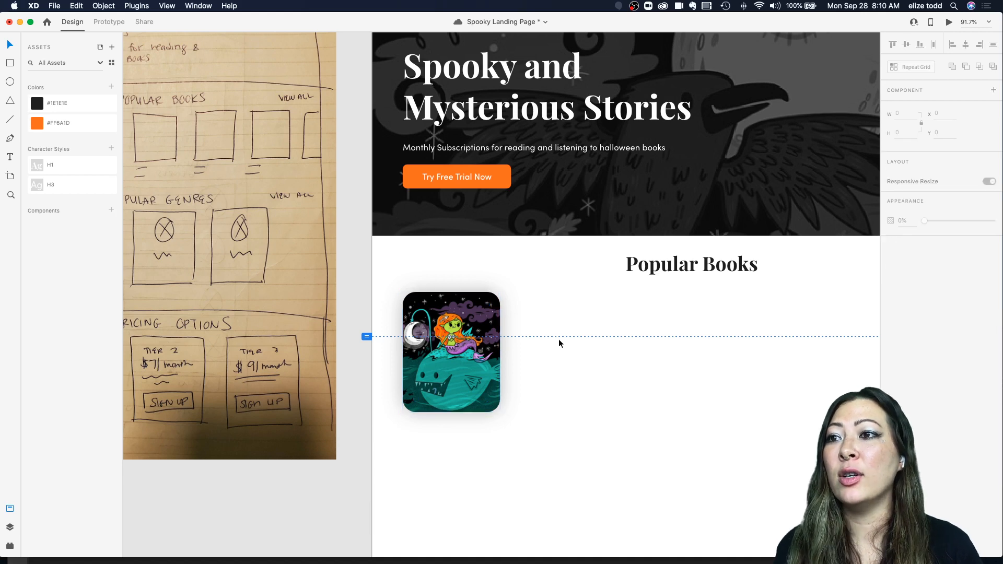
scroll(559, 340, down, 5)
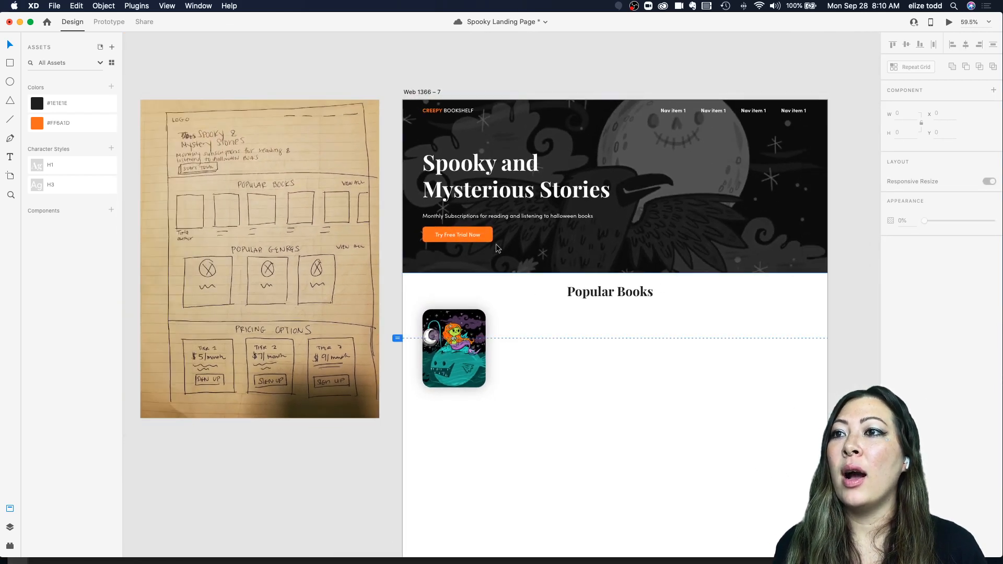
Step: Recolor the Try Free Trial Now button's fill to #1F1E1E, sampled from the hero background with the eyedropper
click(489, 234)
scroll(489, 233, up, 5)
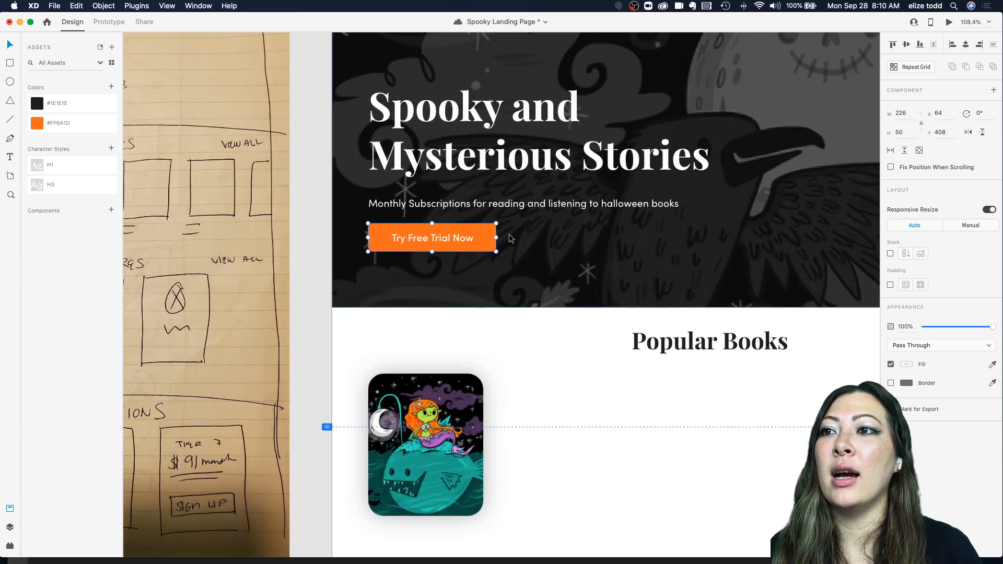
double_click(485, 231)
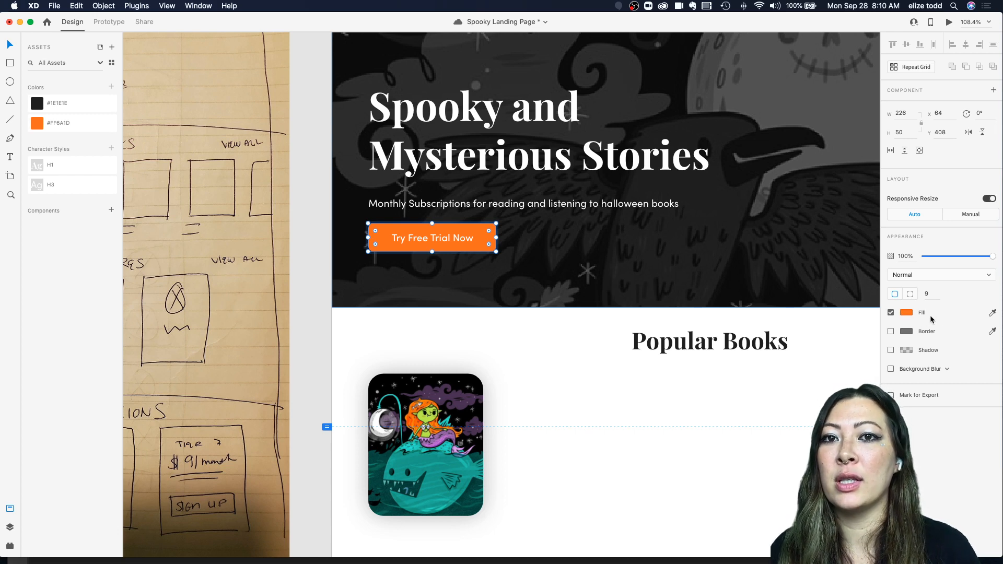
click(907, 314)
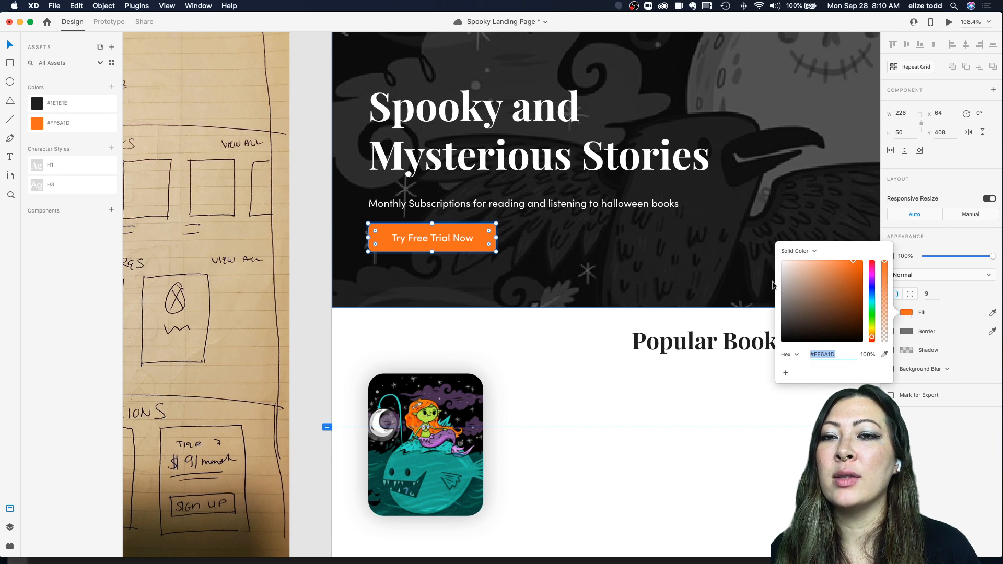
click(907, 332)
click(907, 312)
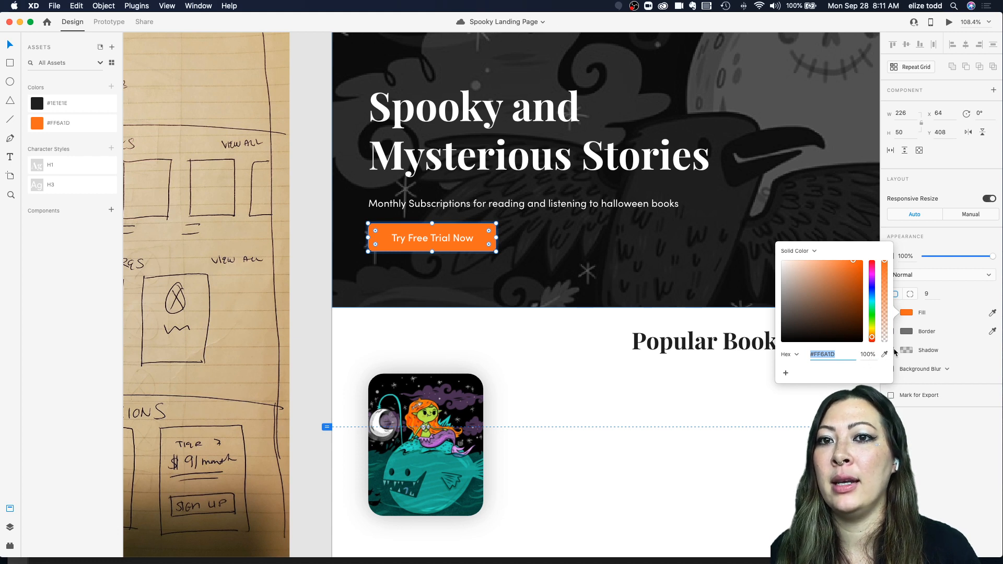
click(883, 355)
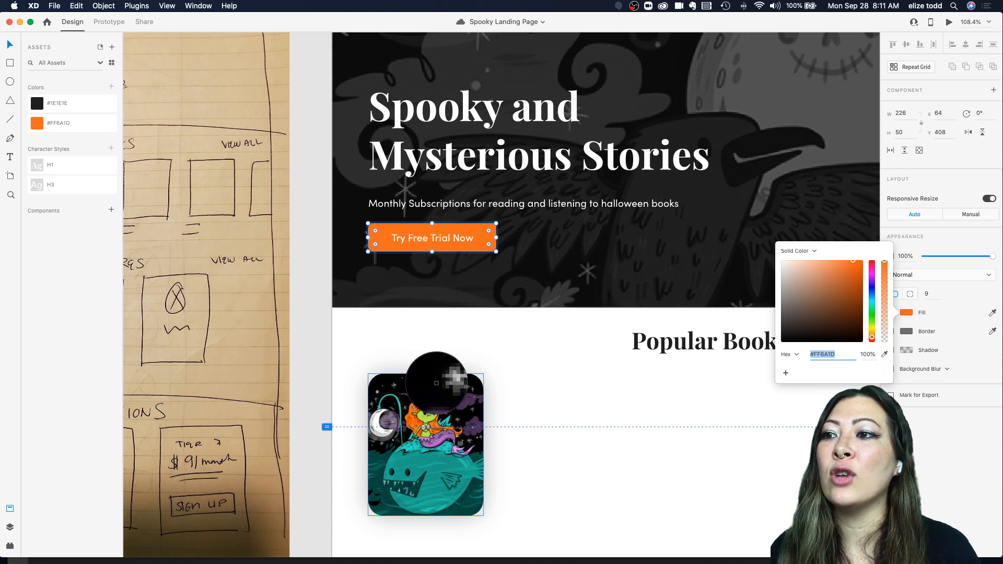
click(577, 243)
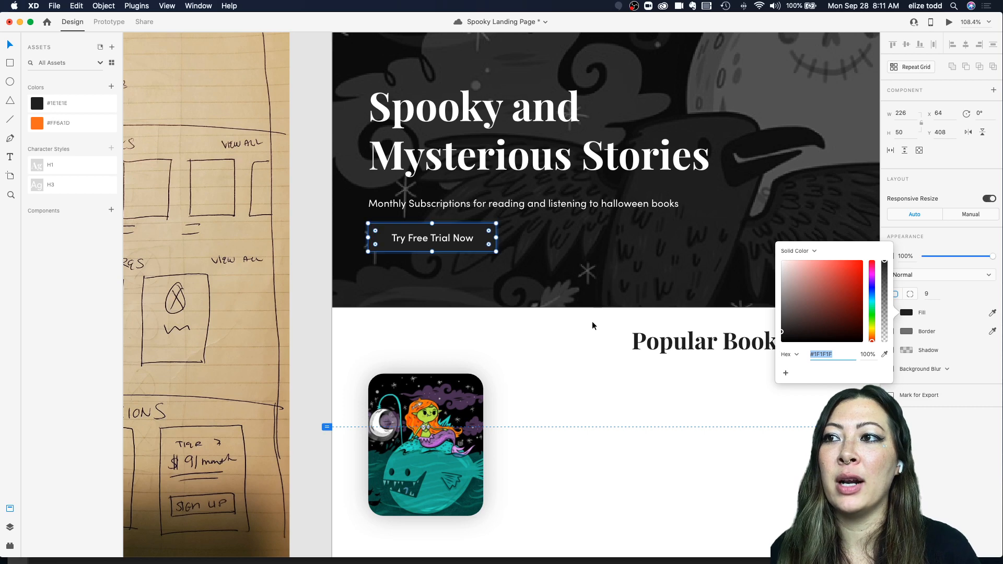
Step: Undo the Try Free Trial Now button's fill recolor
click(553, 355)
key(super+z)
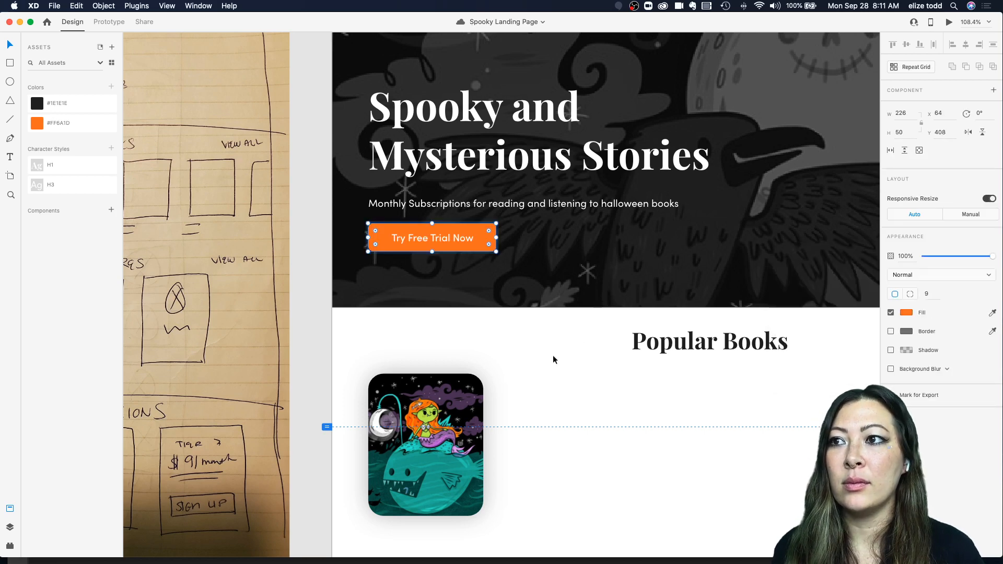
Step: Resize the book cover card to about 191 by 236
scroll(550, 349, down, 5)
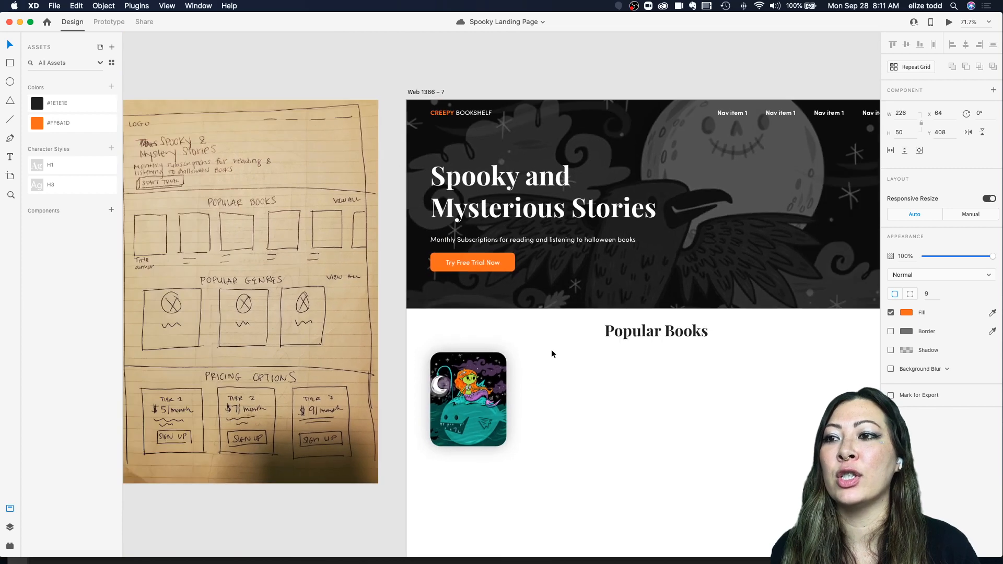
click(550, 349)
click(491, 377)
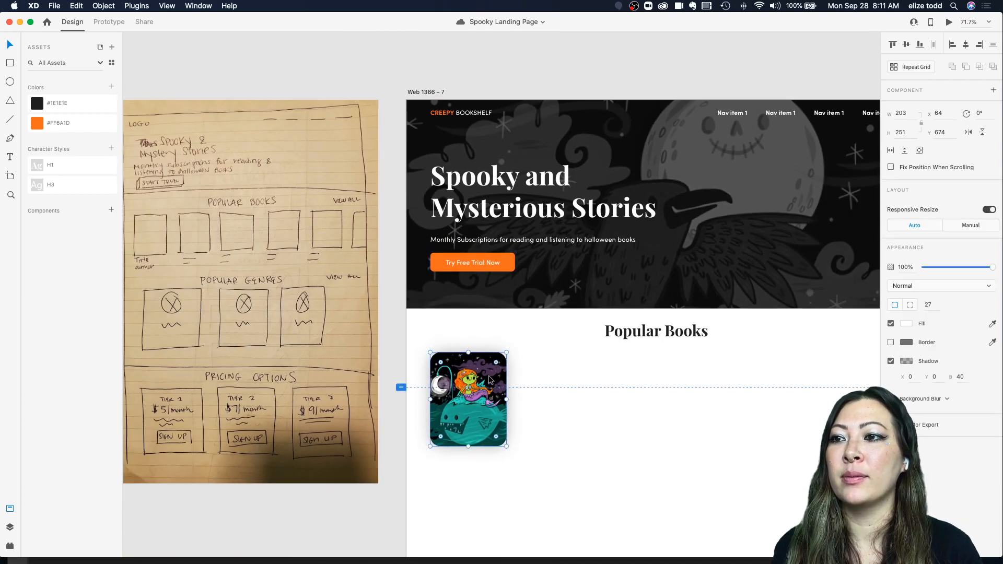
drag(507, 445, 500, 440)
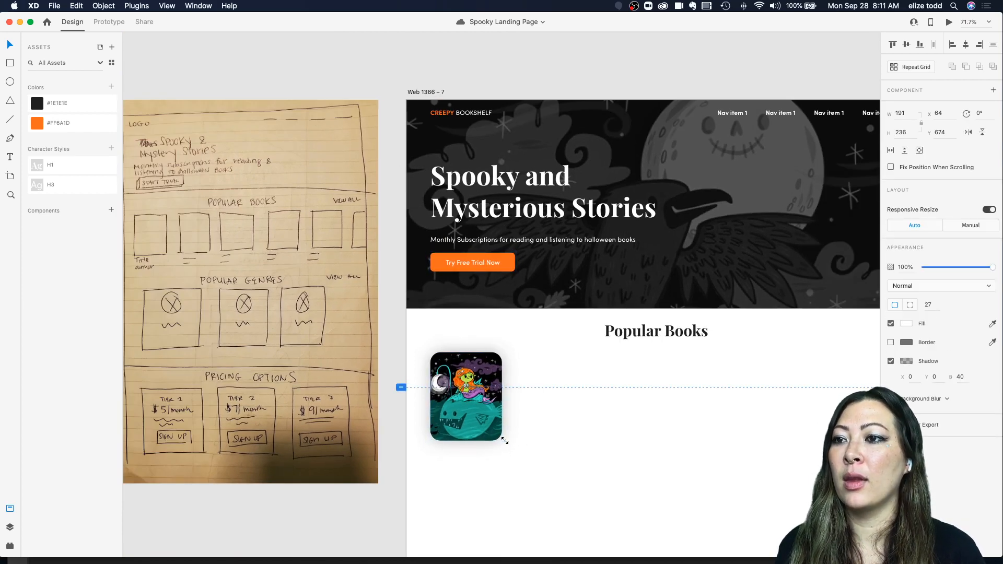
Step: Add a two-line text label reading Mermaid Scare below the book cover card
click(528, 424)
scroll(528, 425, down, 2)
scroll(527, 424, left, 2)
scroll(527, 427, up, 5)
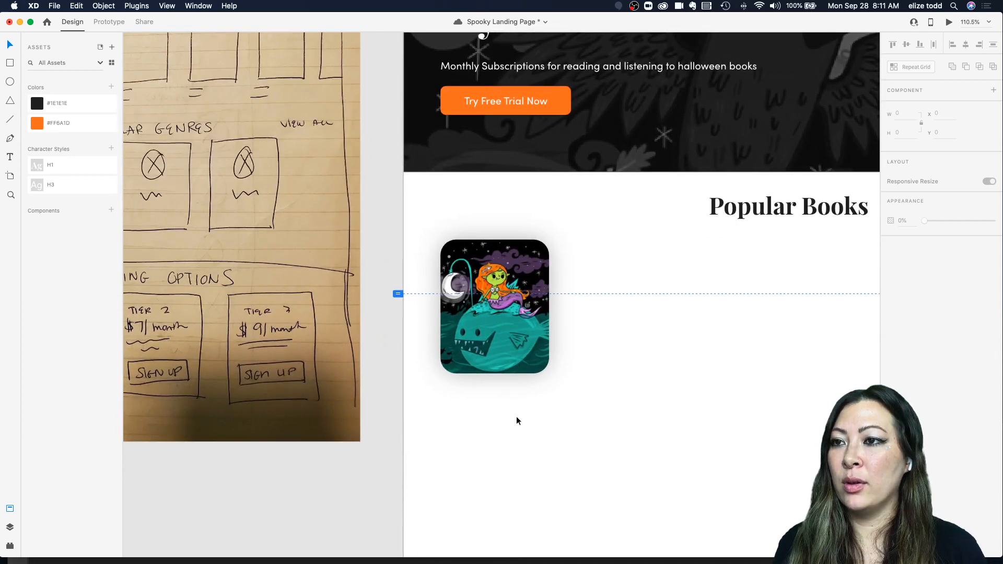
click(446, 388)
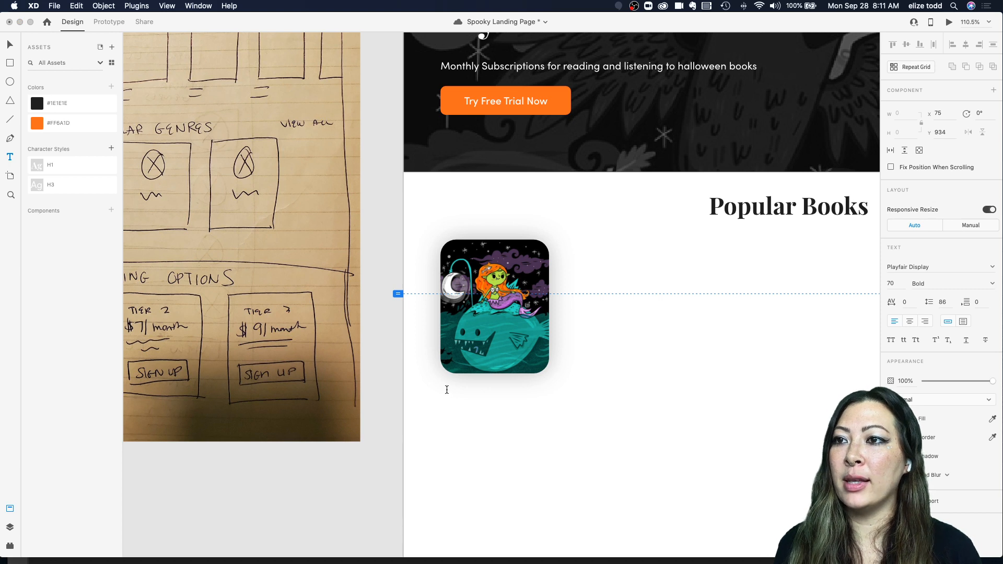
text(Me)
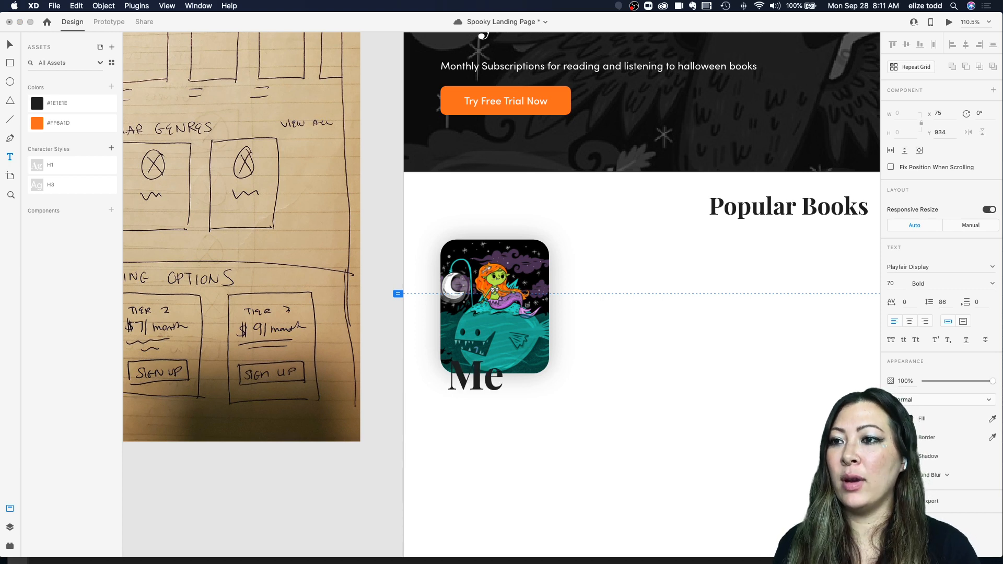
text(rmaid)
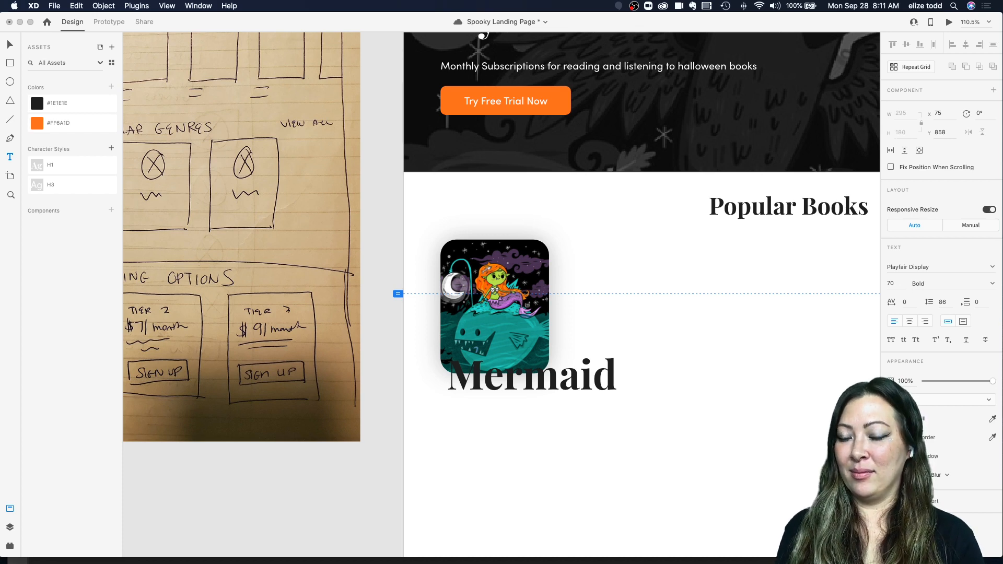
key(Return)
text(Sh)
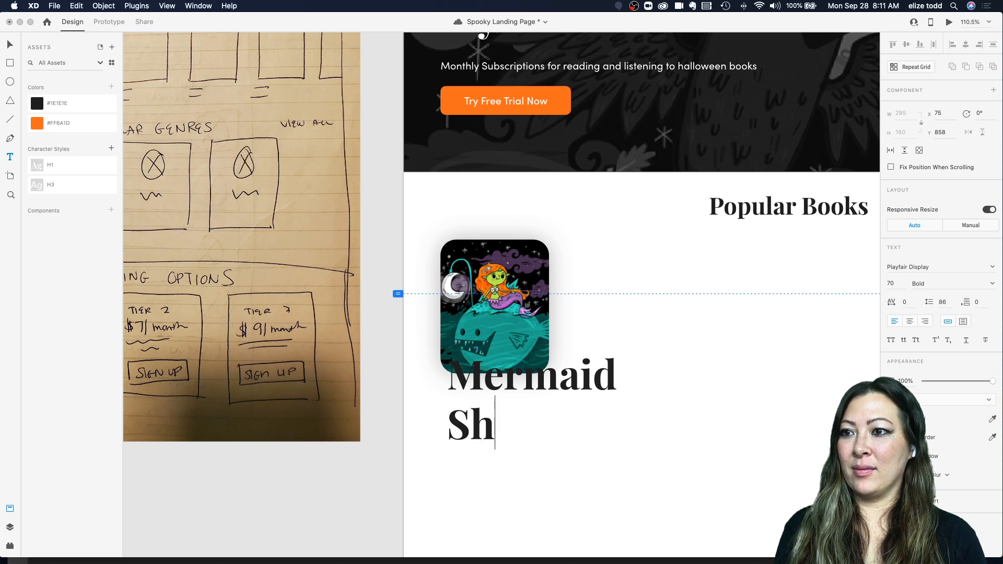
key(BackSpace)
text(care)
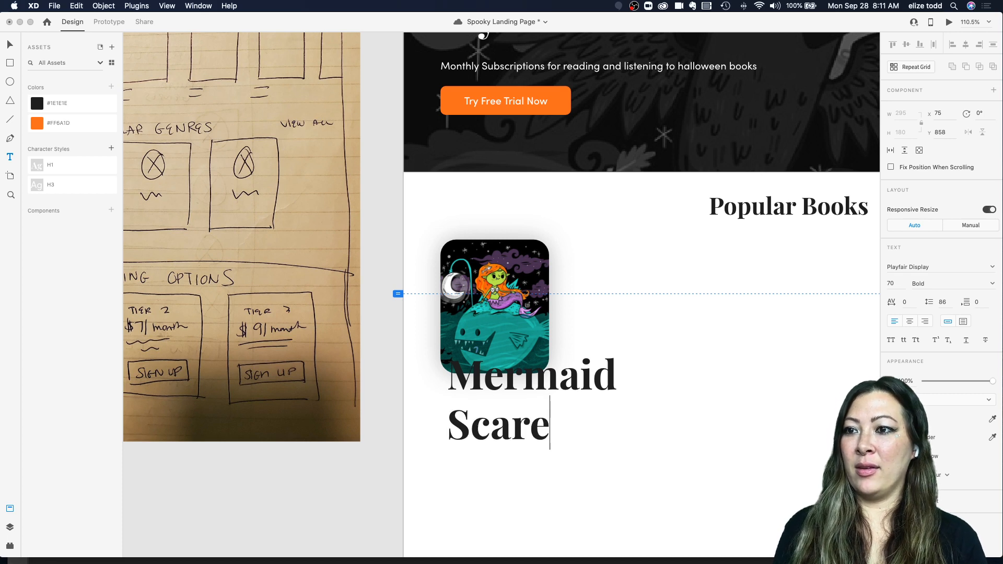
key(Escape)
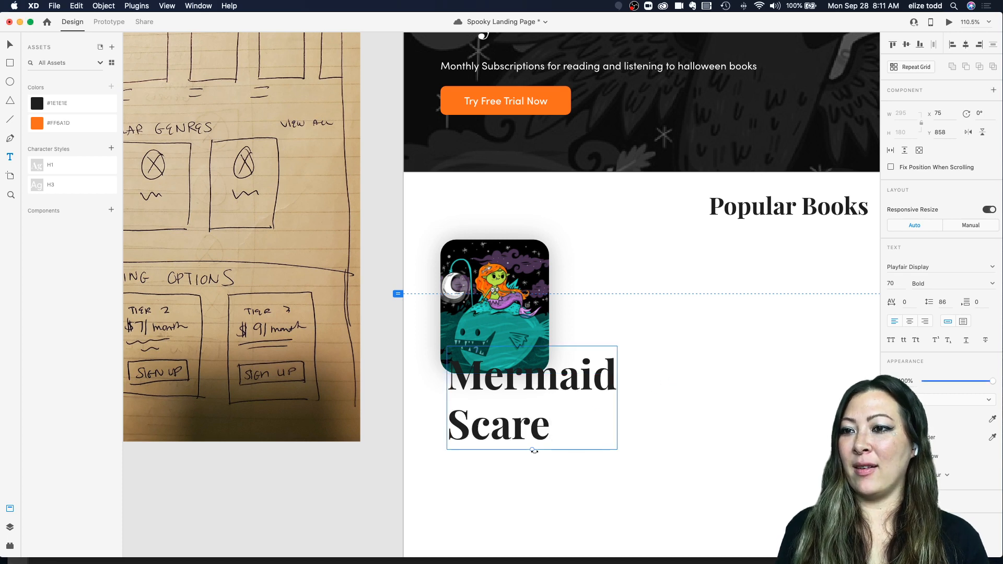
Step: Scale the Mermaid Scare label down to about 21 pt and place it beneath the card's left edge
drag(532, 451, 531, 398)
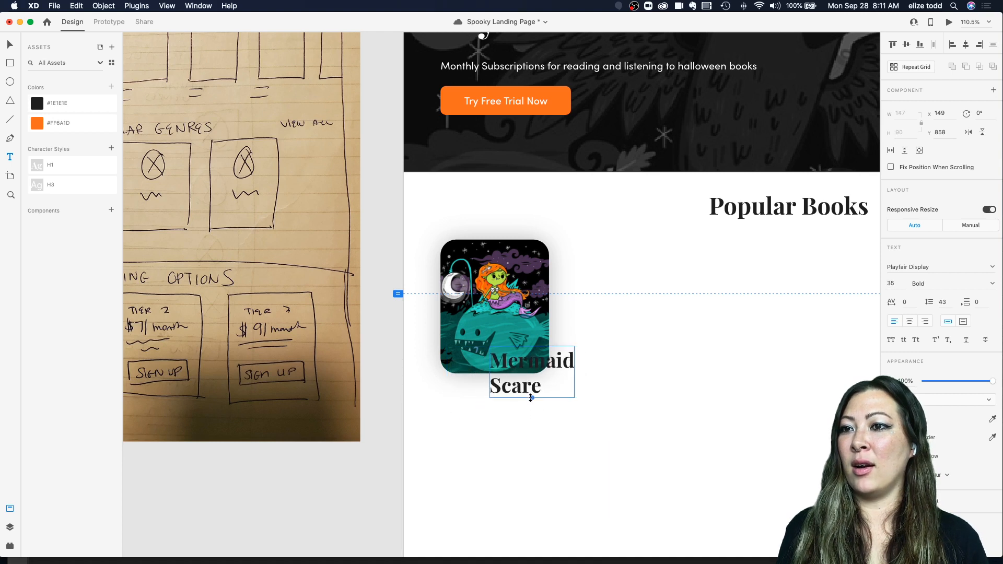
drag(567, 365, 516, 393)
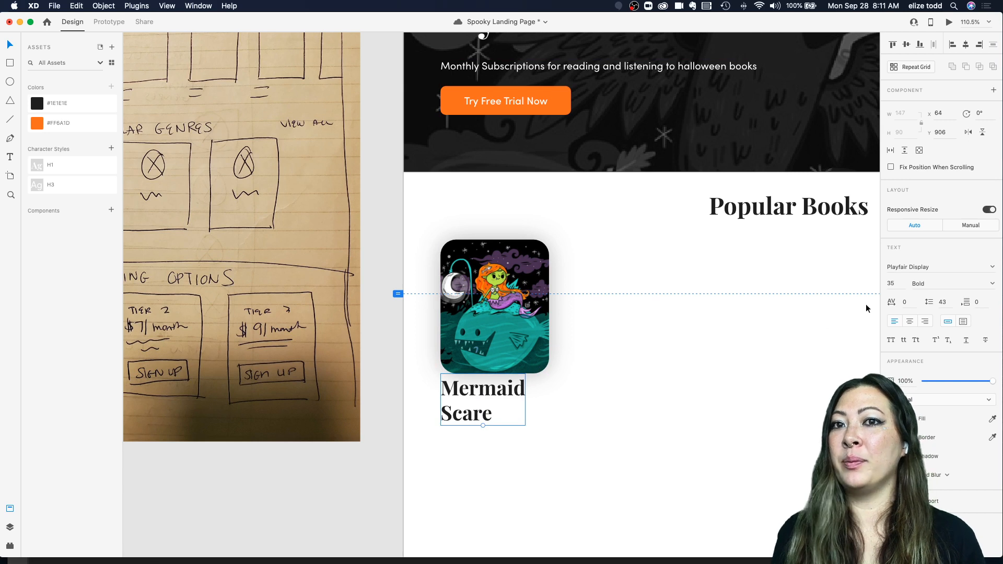
drag(481, 424, 476, 387)
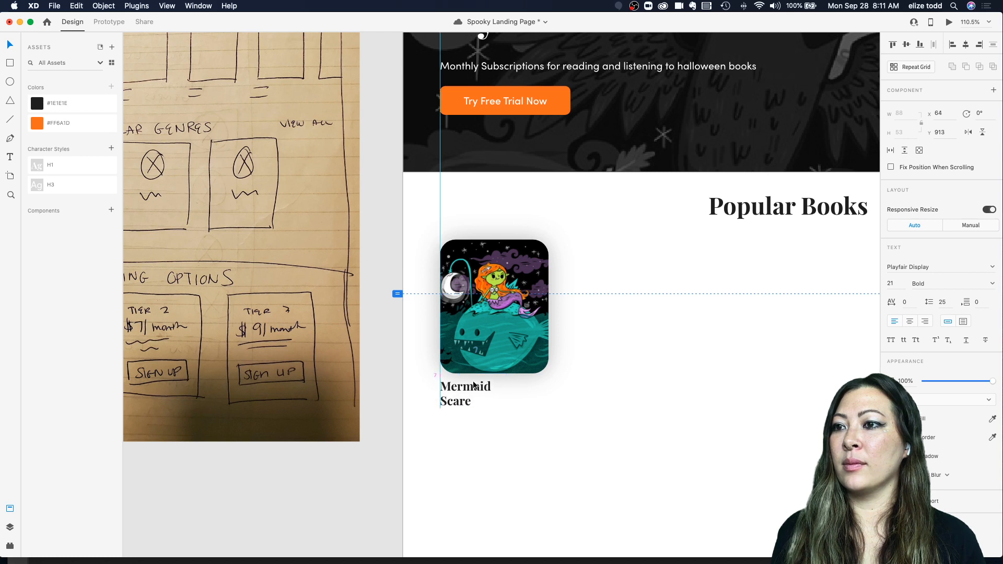
Step: Join the label's two lines into a single line reading Mermaid Scare
double_click(440, 400)
click(440, 400)
key(BackSpace)
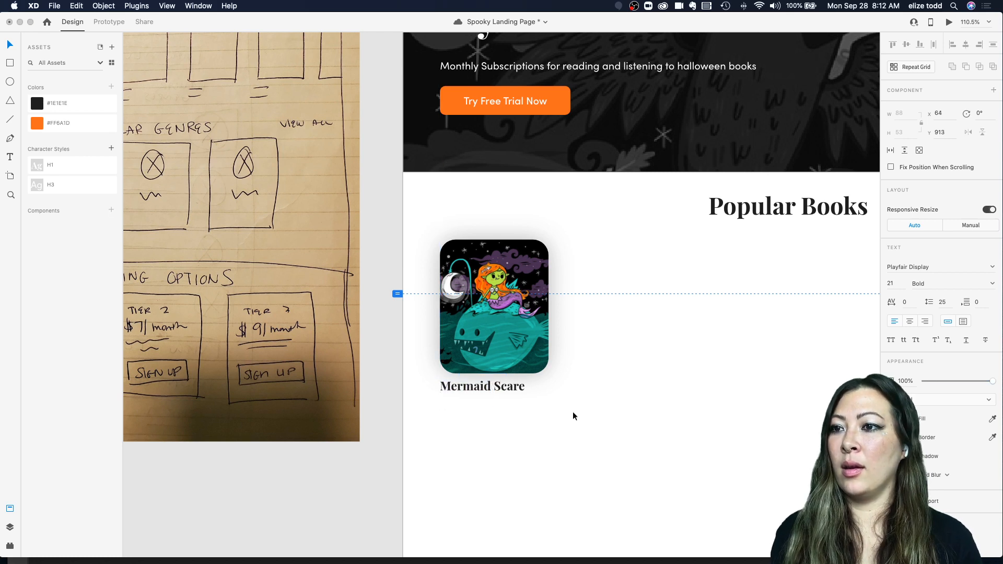
key(Escape)
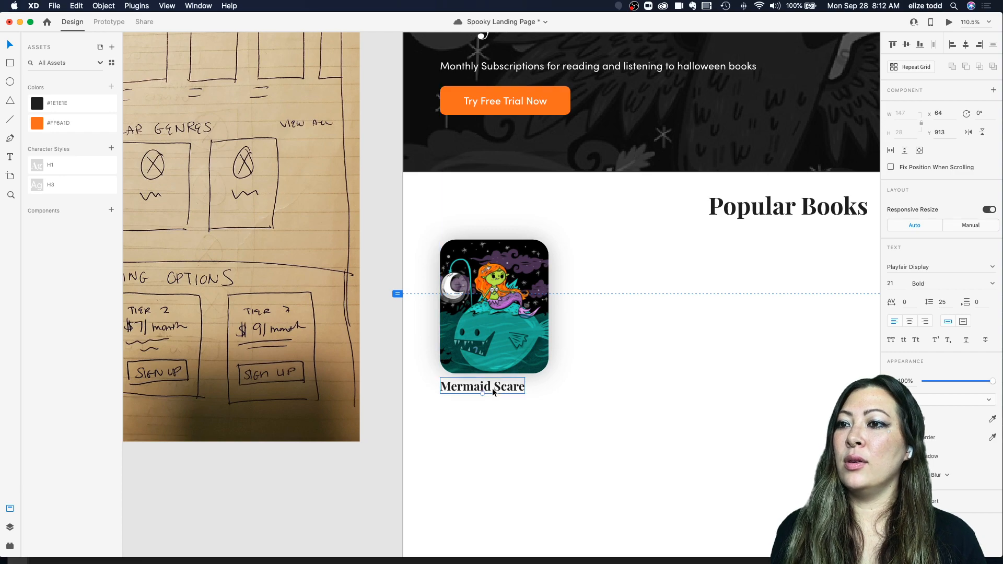
Step: Compare the book title with the reference mockup's book cards at different zoom levels
scroll(492, 388, down, 5)
scroll(492, 388, up, 5)
scroll(556, 252, up, 5)
scroll(555, 252, down, 2)
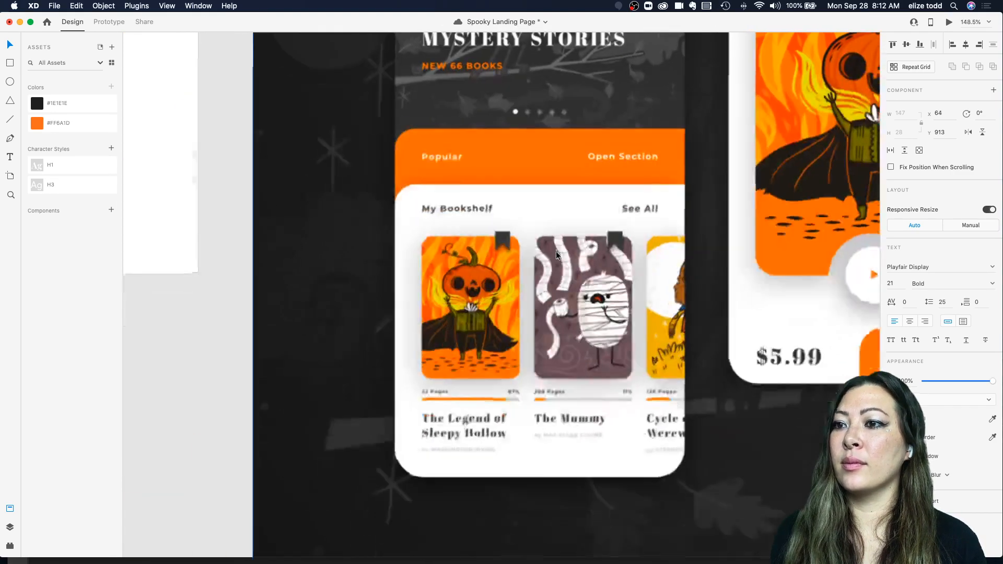
scroll(555, 252, down, 5)
scroll(555, 252, down, 10)
scroll(556, 252, up, 2)
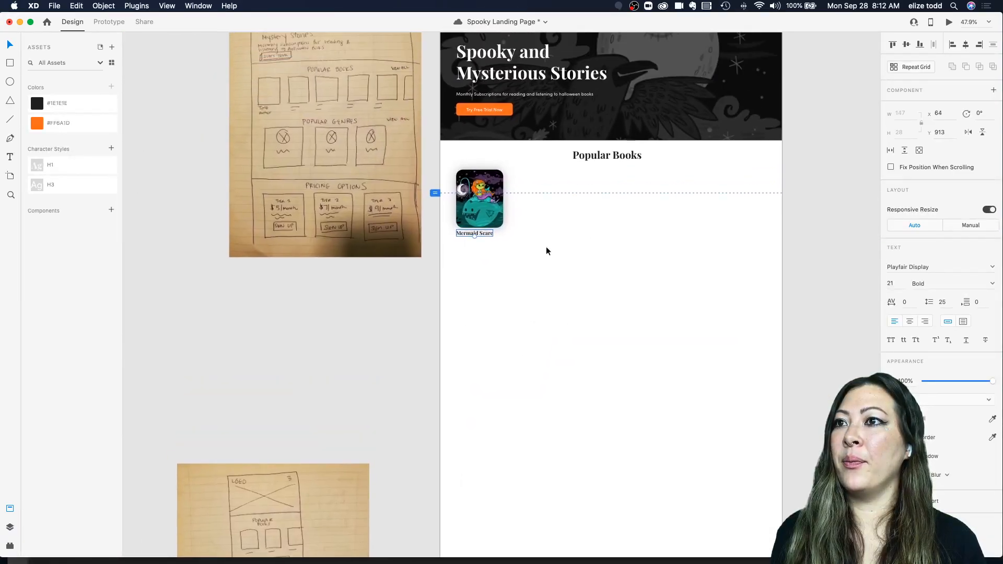
scroll(510, 233, up, 5)
scroll(459, 238, up, 2)
scroll(446, 288, up, 4)
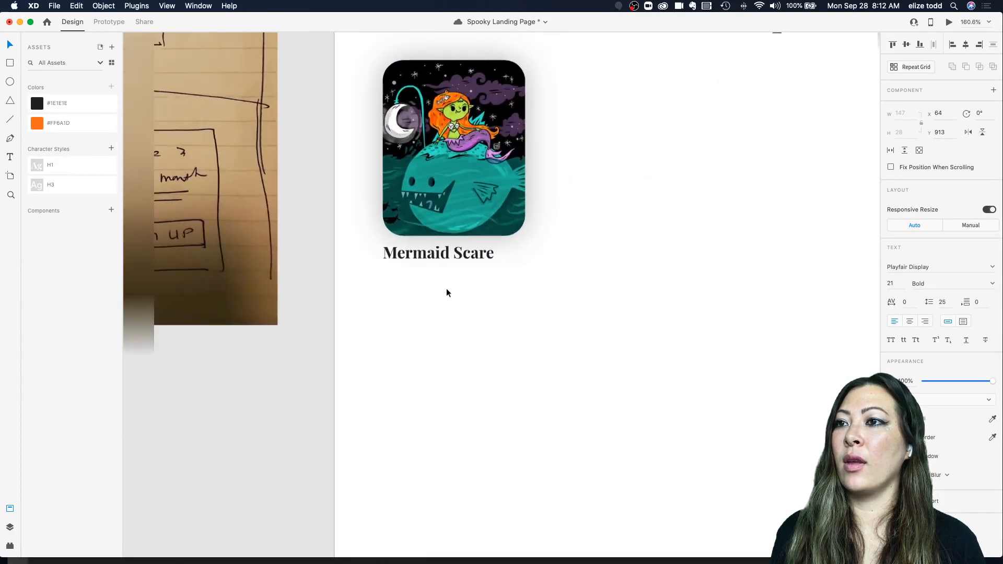
scroll(446, 288, down, 4)
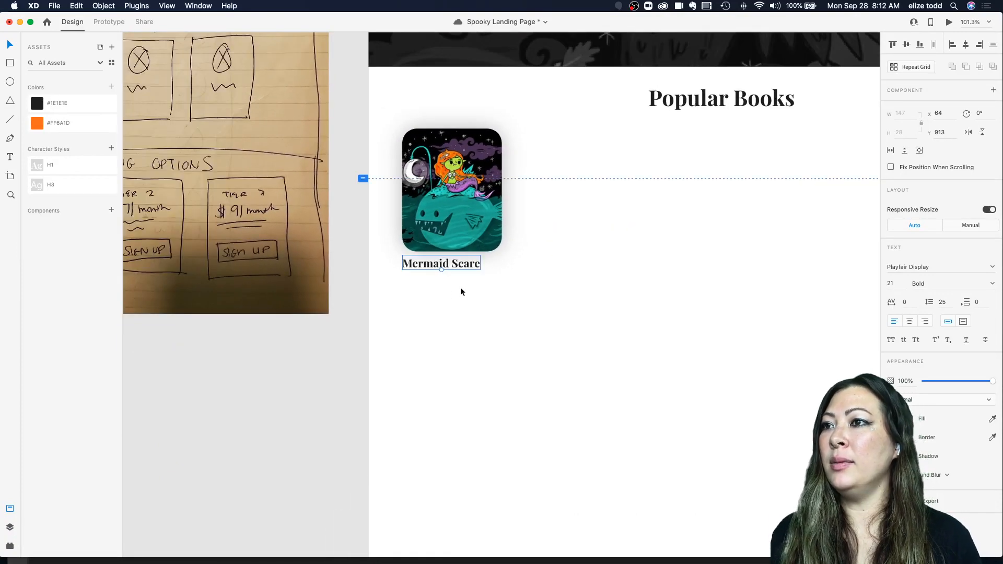
scroll(460, 287, up, 3)
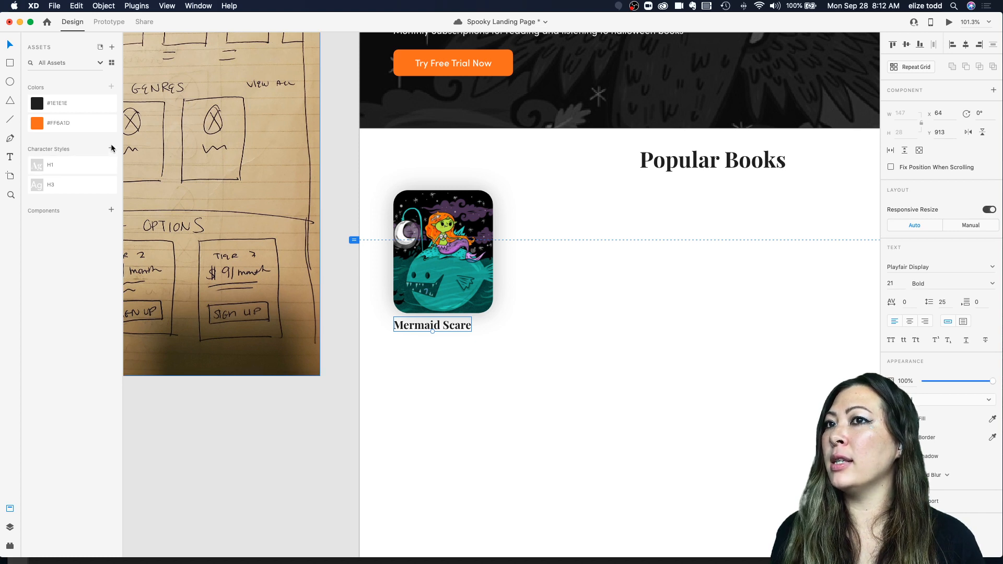
Step: Save the Popular Books heading's text style as a character style named H2, ordered after H1
click(666, 161)
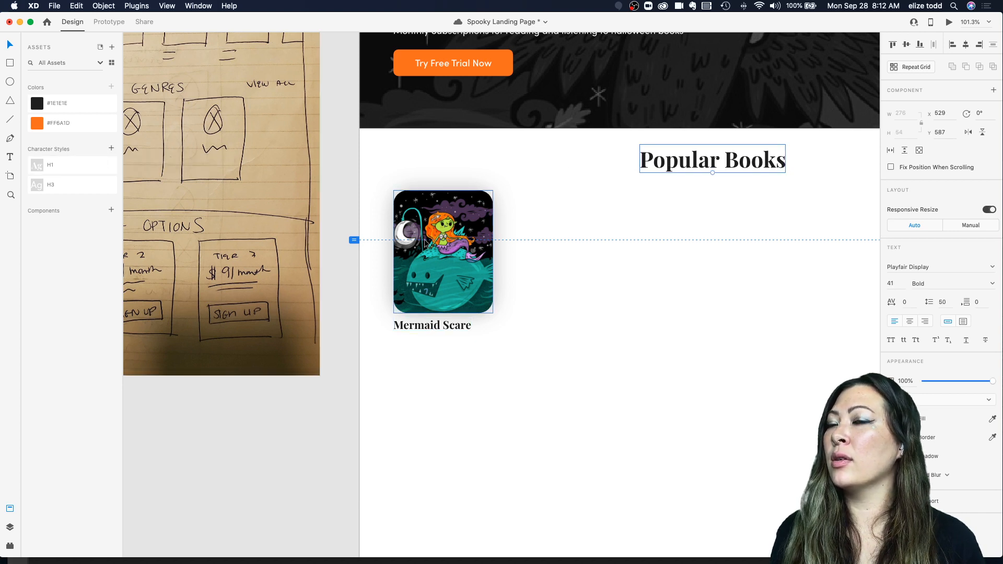
scroll(425, 241, up, 2)
scroll(425, 242, right, 2)
click(645, 271)
click(649, 205)
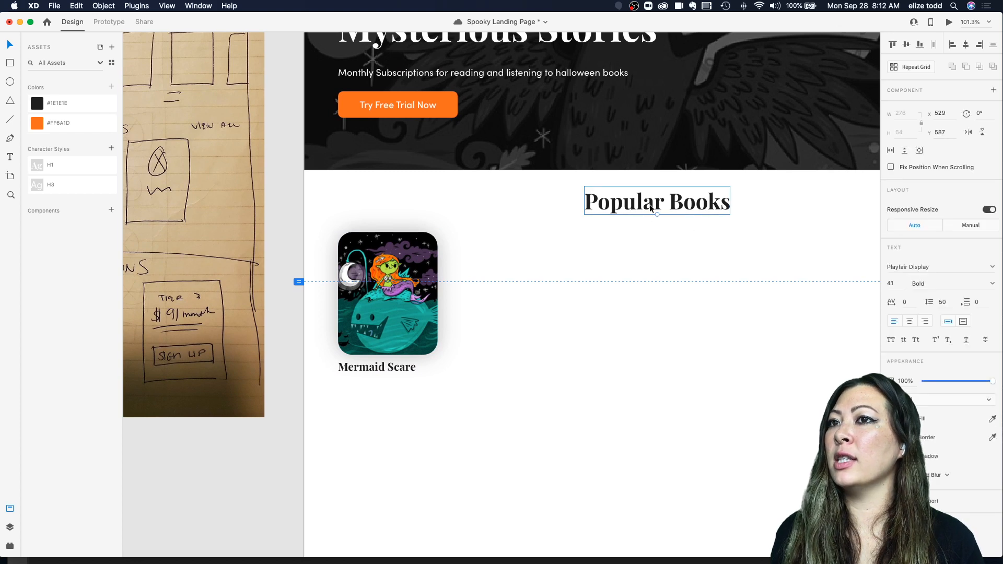
click(111, 147)
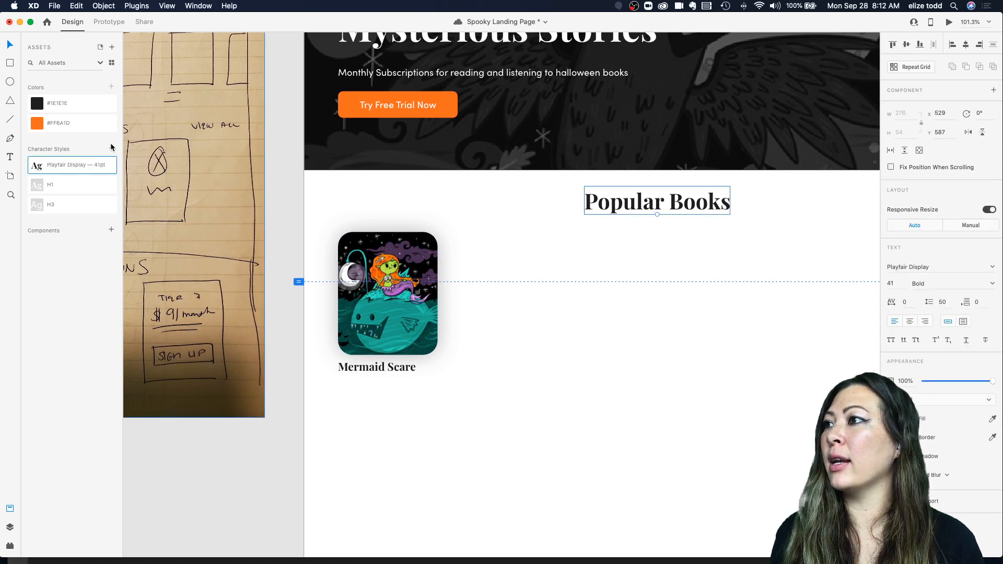
double_click(66, 167)
text(H2)
key(Return)
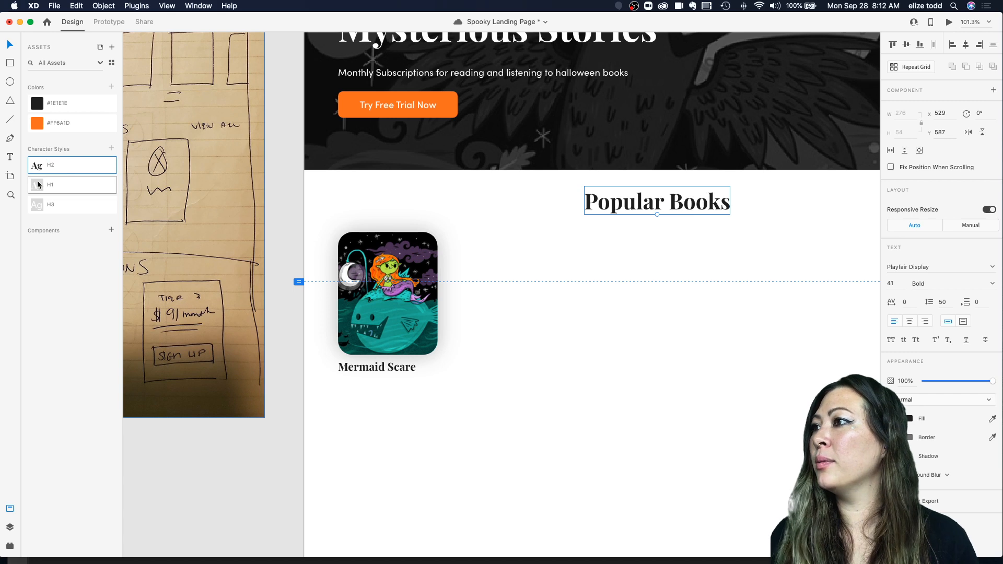
drag(48, 190, 48, 194)
Step: Save the Mermaid Scare title's text style as a character style named H4 and move it to the end of the list
click(387, 366)
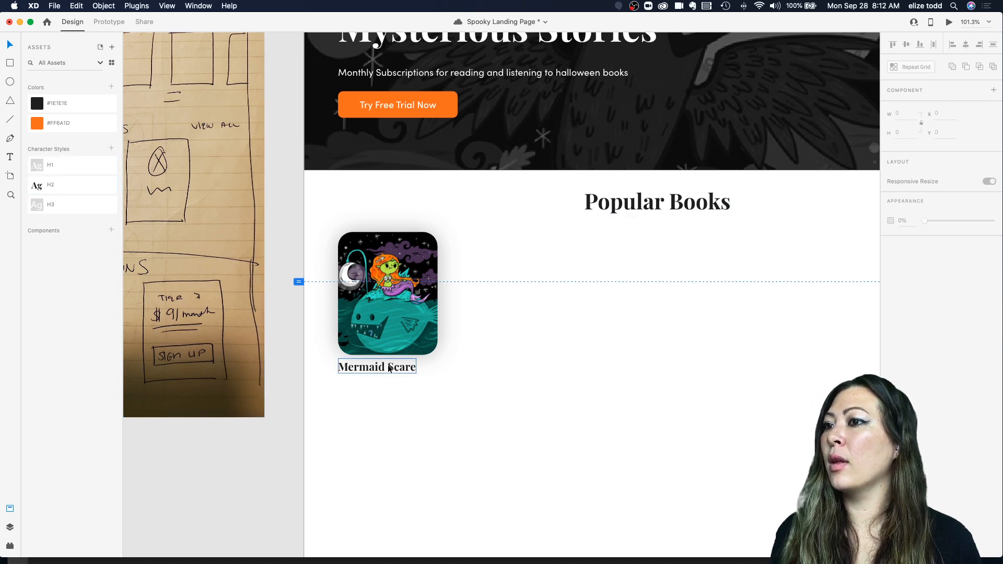
click(112, 149)
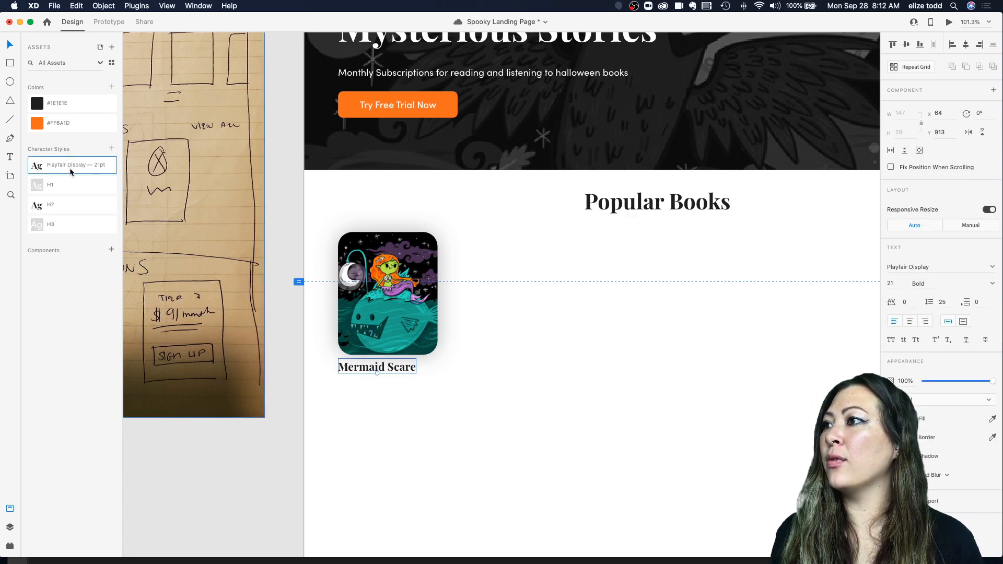
double_click(67, 165)
text(H3)
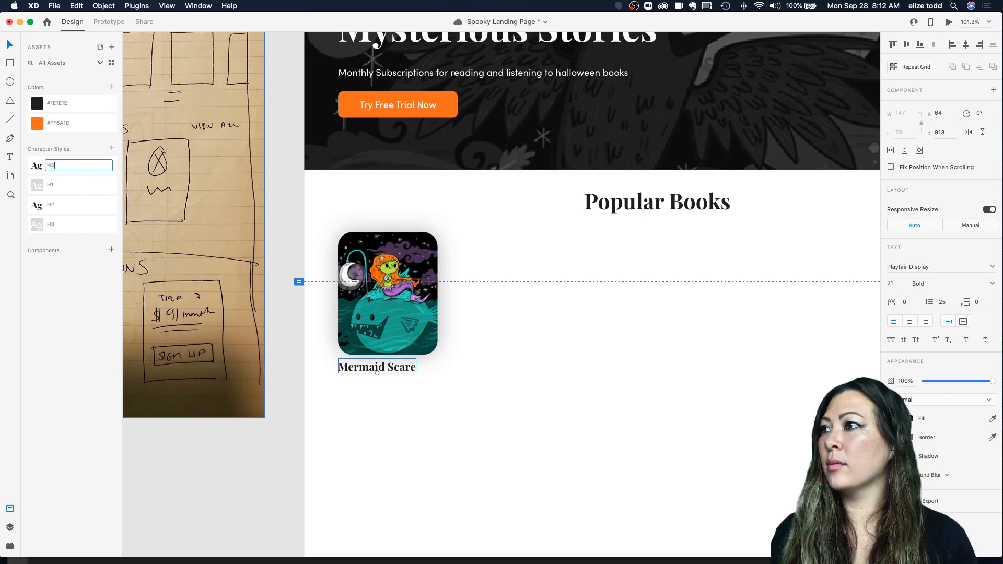
key(Return)
drag(42, 170, 58, 233)
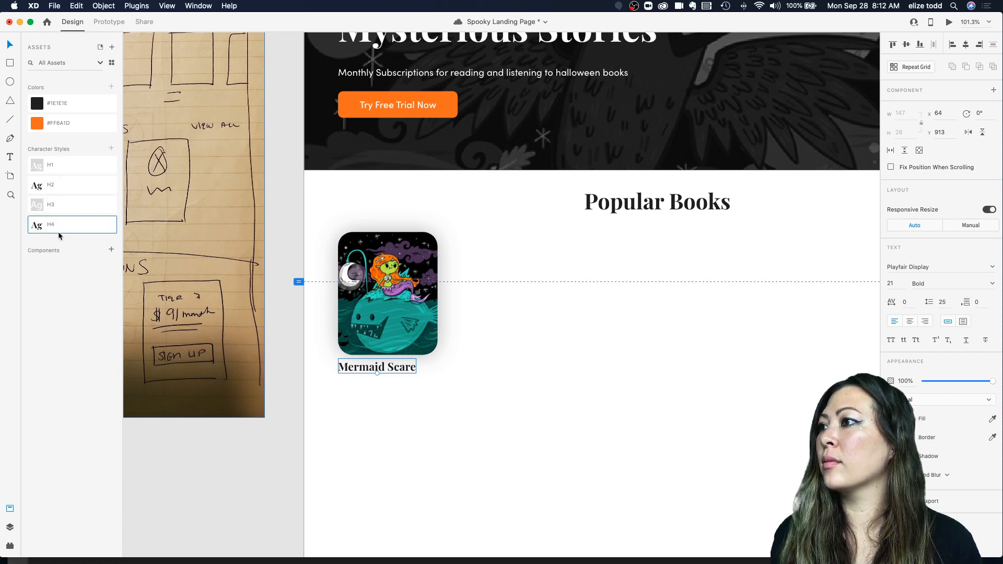
Step: Deselect everything and save the document
click(550, 358)
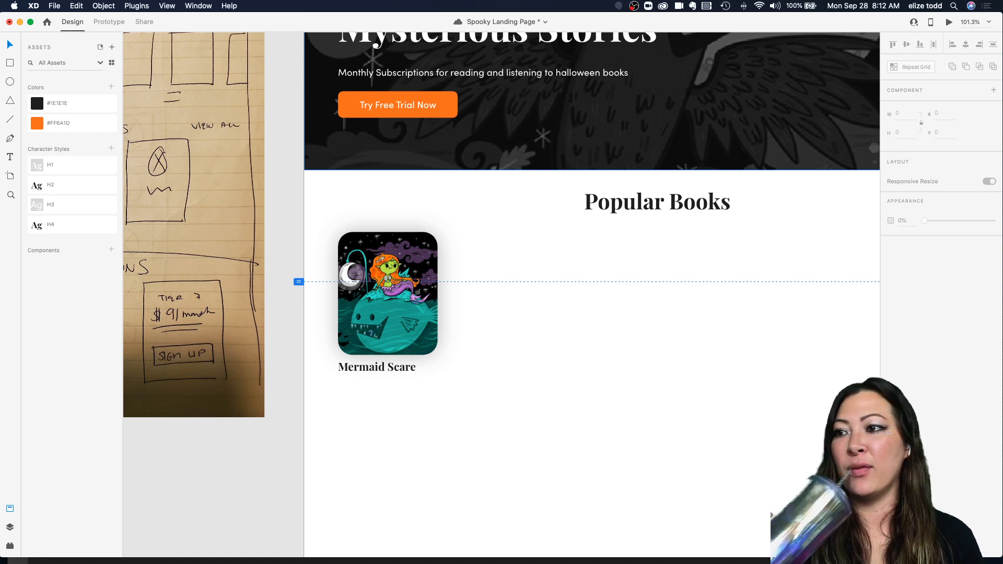
key(super+s)
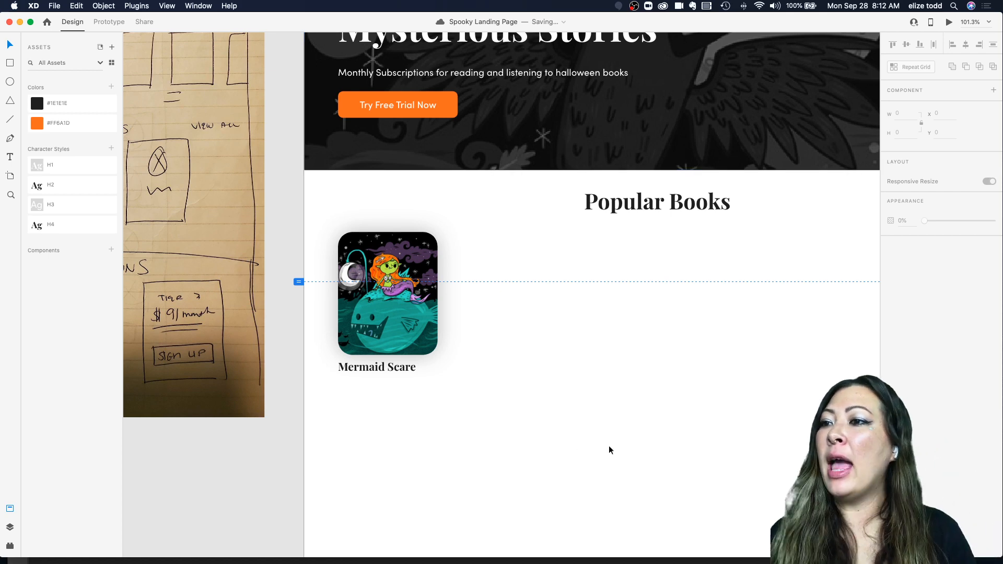
Step: Move the Mermaid Scare title slightly lower beneath the card
drag(362, 367, 362, 390)
Step: Examine the reference mockup's book card titles and author lines up close
scroll(362, 390, up, 13)
scroll(362, 390, right, 5)
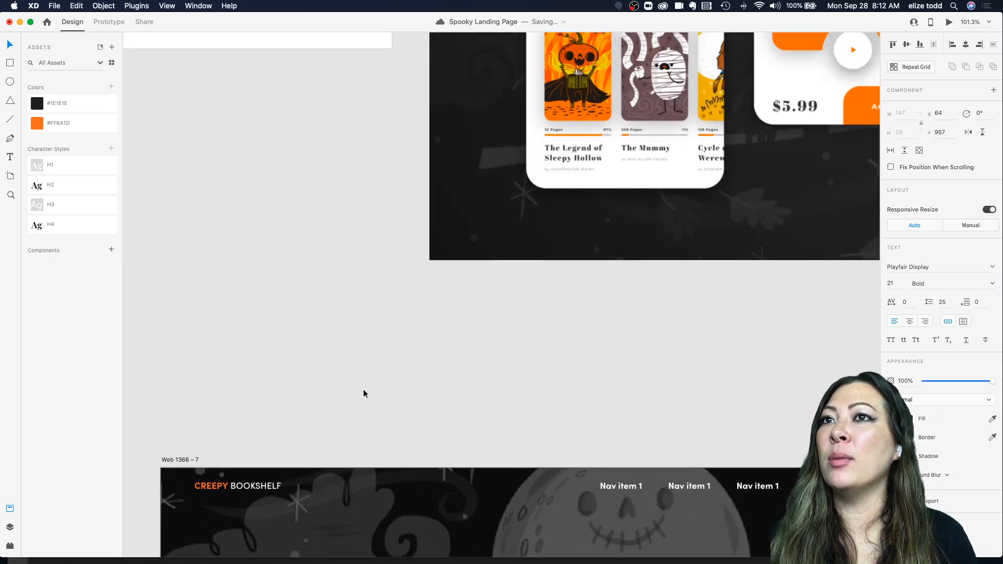
scroll(474, 237, up, 5)
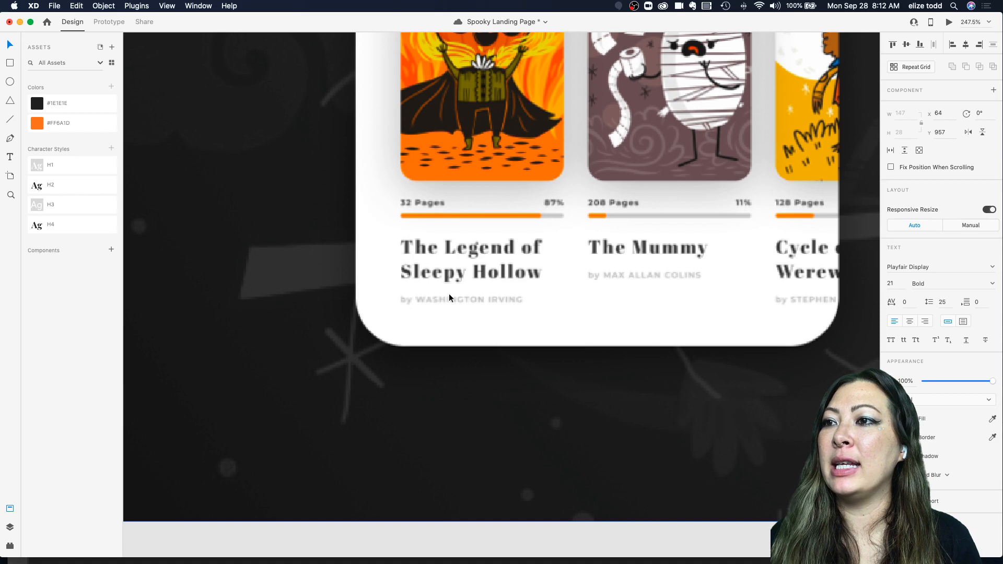
scroll(535, 313, down, 8)
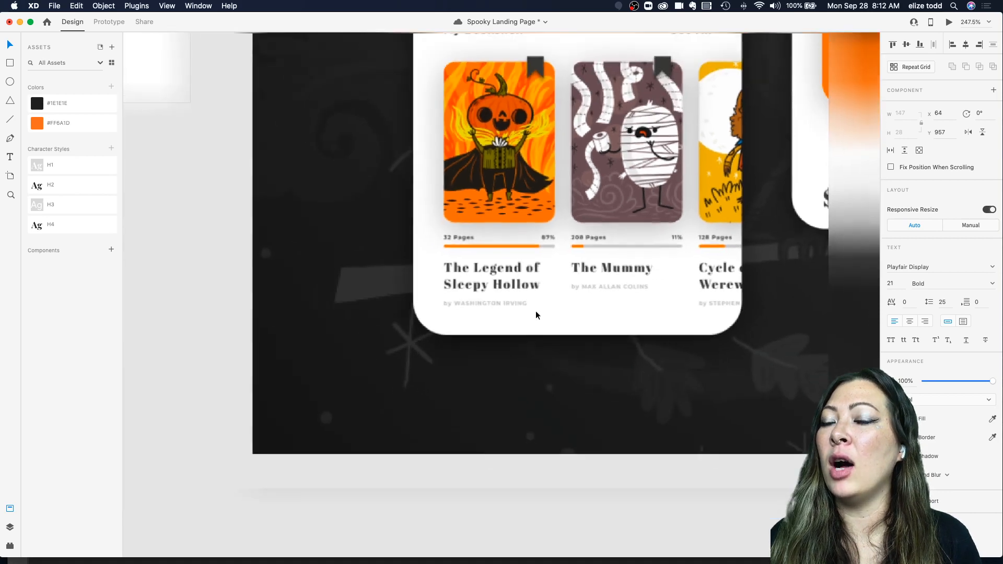
scroll(535, 312, up, 3)
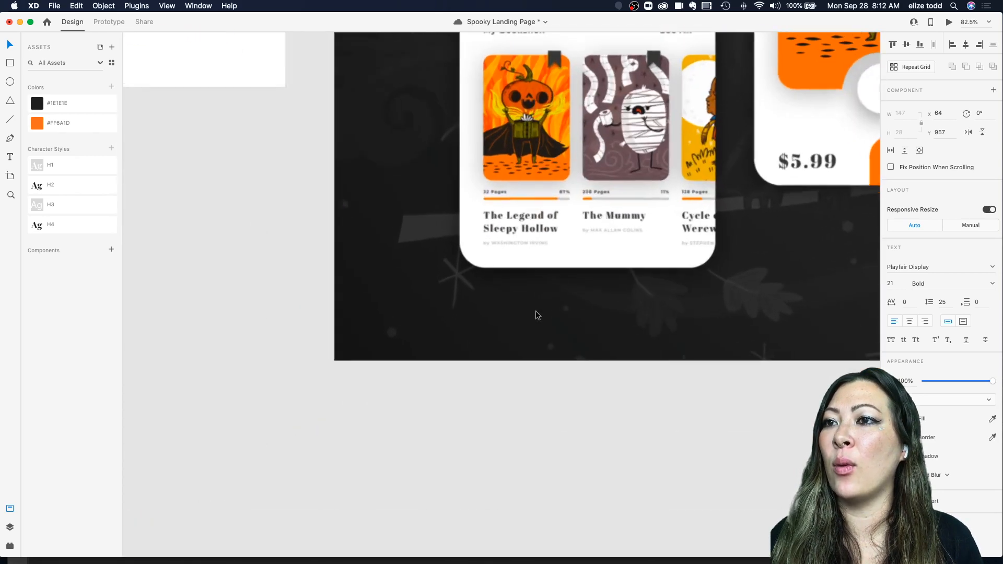
Step: Edit the duplicated title text to read "By Author Name" as the book's author line
scroll(536, 313, down, 5)
scroll(535, 312, down, 5)
scroll(535, 313, down, 5)
scroll(372, 387, up, 3)
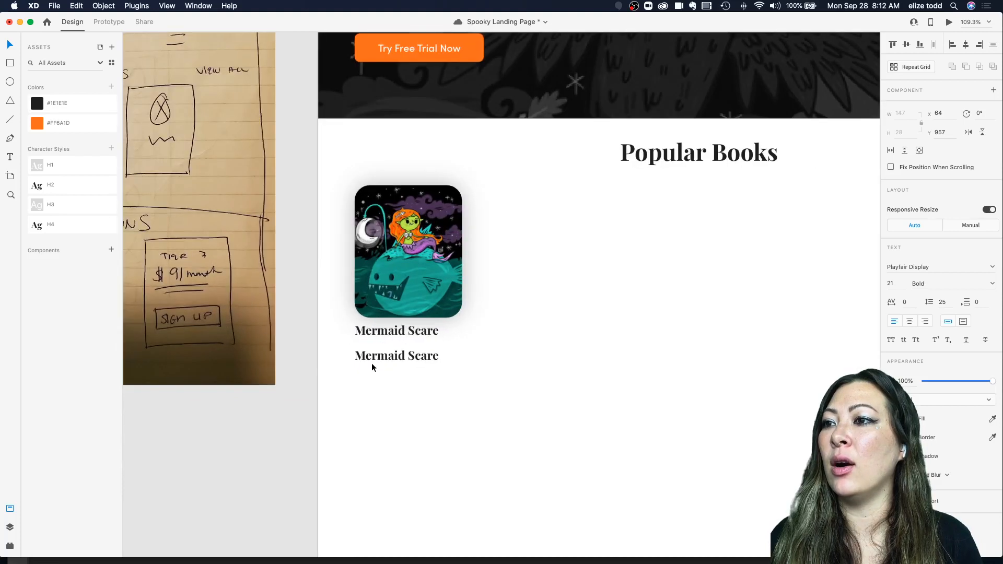
key(Return)
text(by)
key(BackSpace)
key(BackSpace)
text(By Author Name)
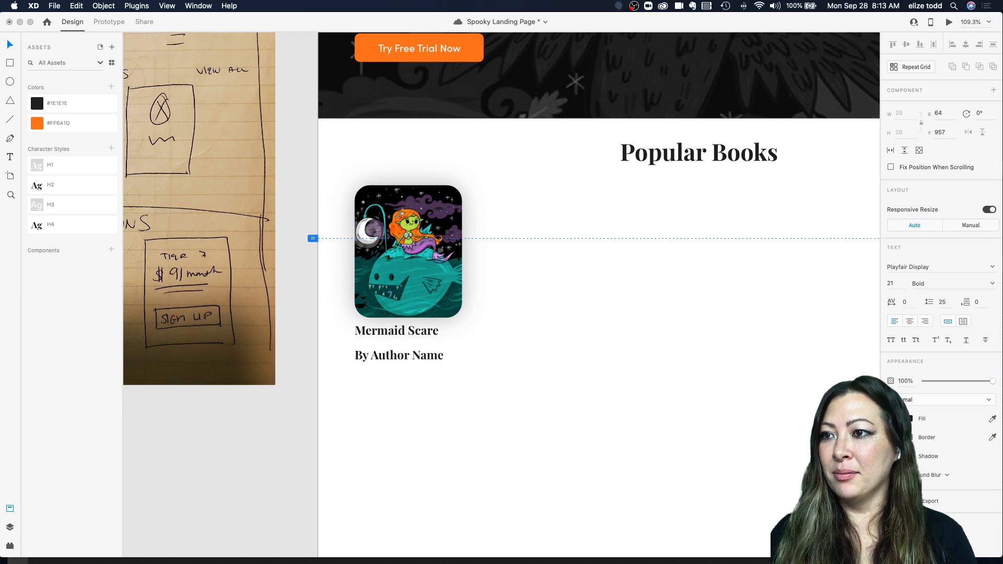
key(Escape)
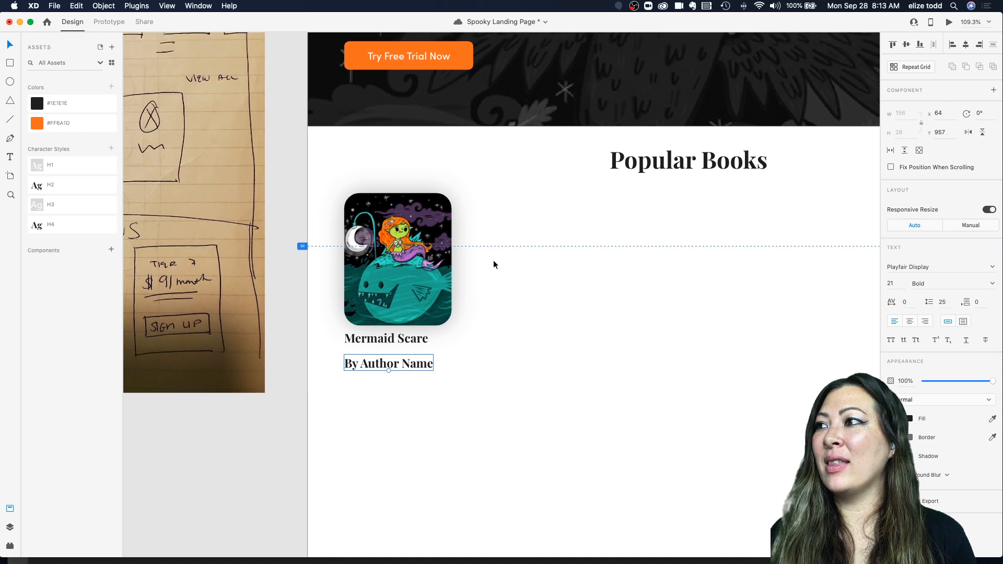
Step: Change the author line's fill colour to a lighter gray
scroll(493, 260, right, 3)
scroll(493, 260, up, 1)
click(908, 418)
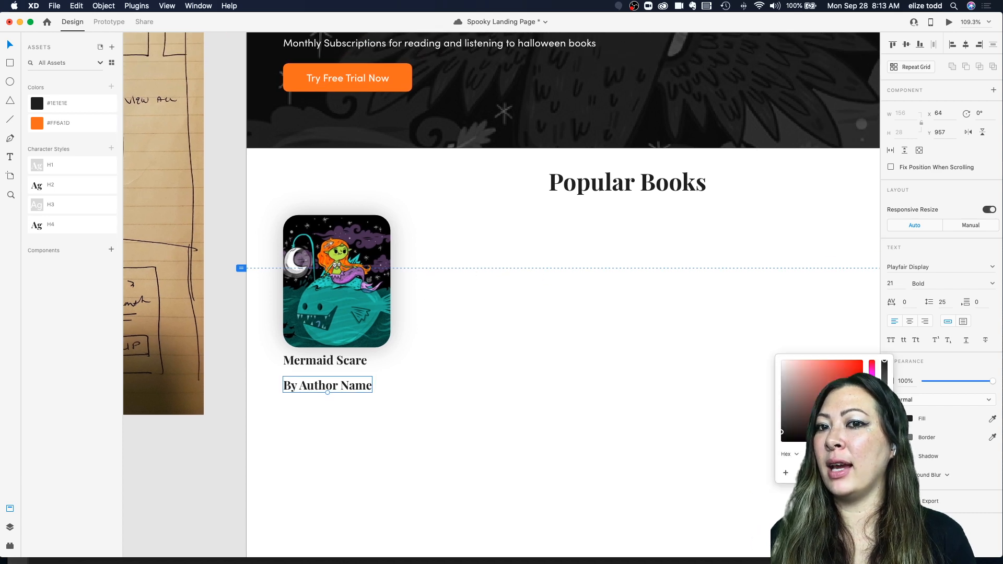
drag(809, 398, 721, 394)
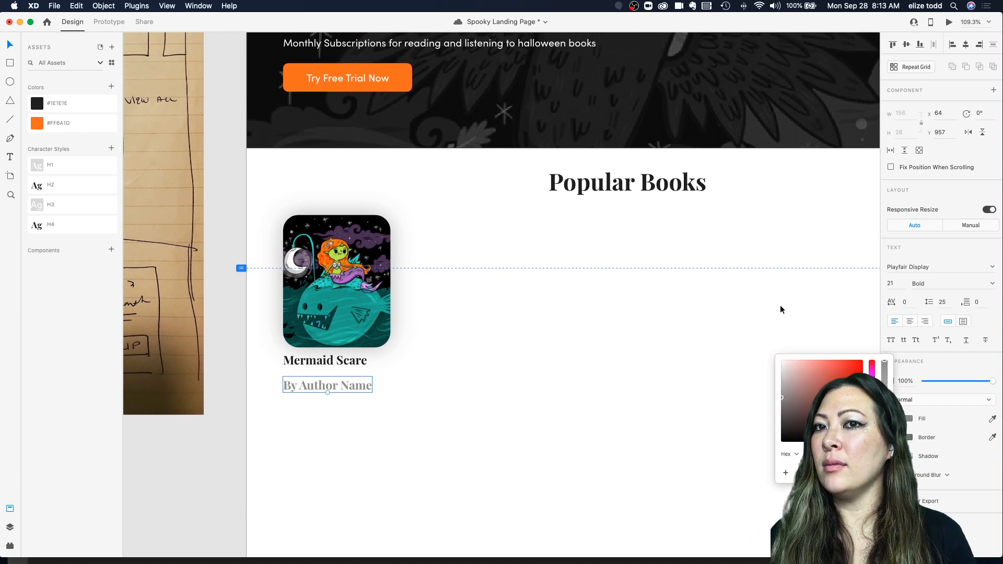
Step: Set the author line's font to Sofia Pro with Ultra Light weight
click(991, 267)
text(Sofia Pro)
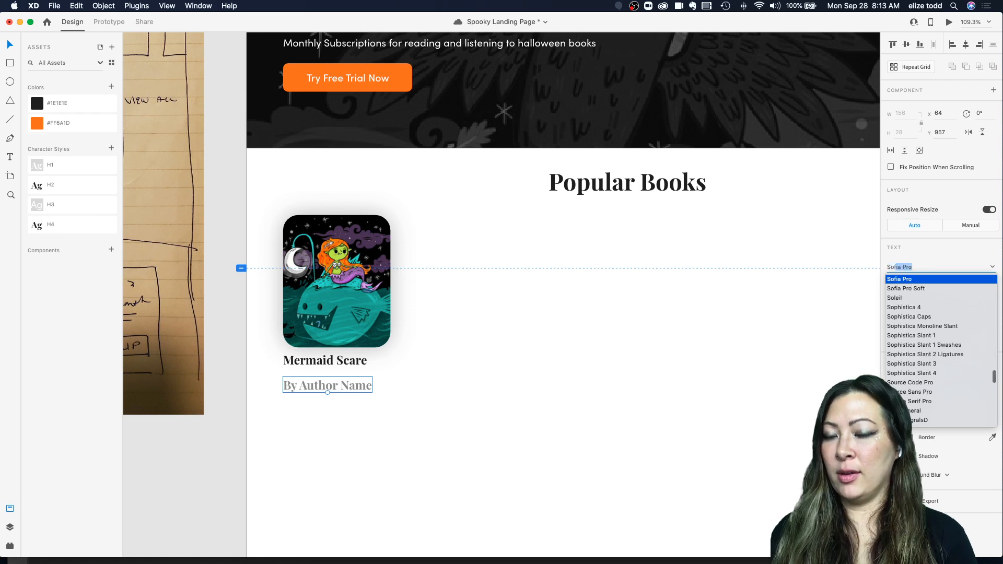
click(989, 278)
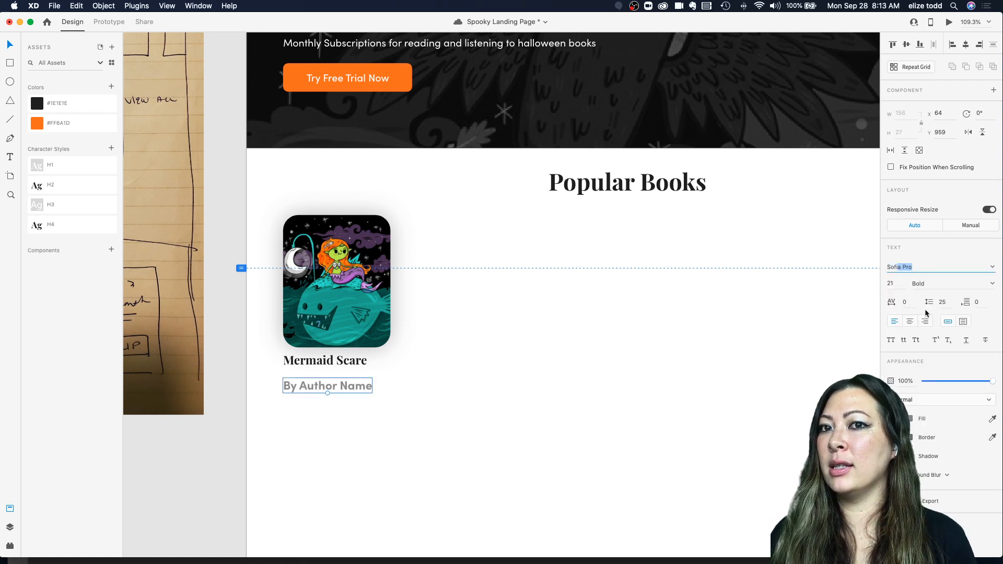
click(991, 284)
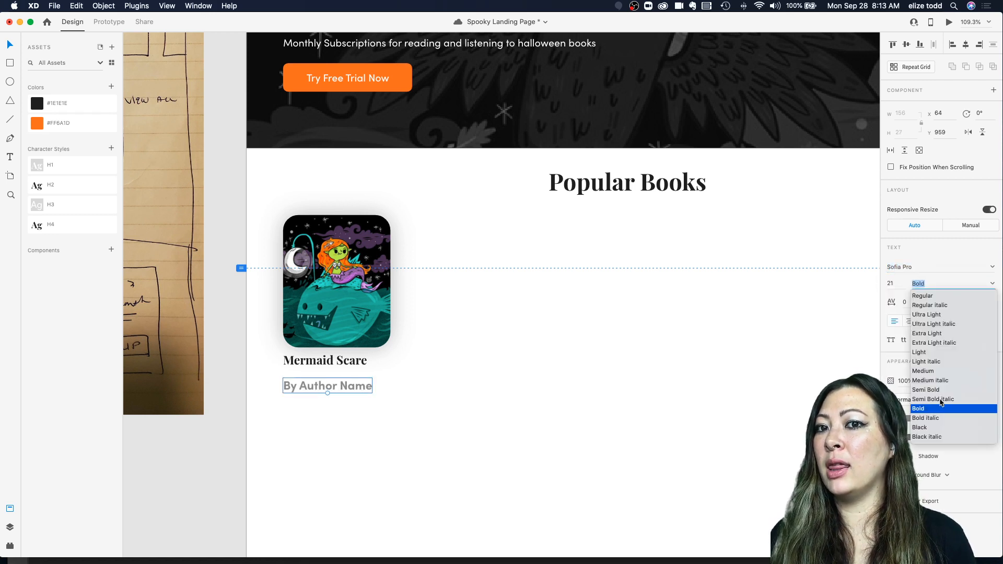
click(935, 315)
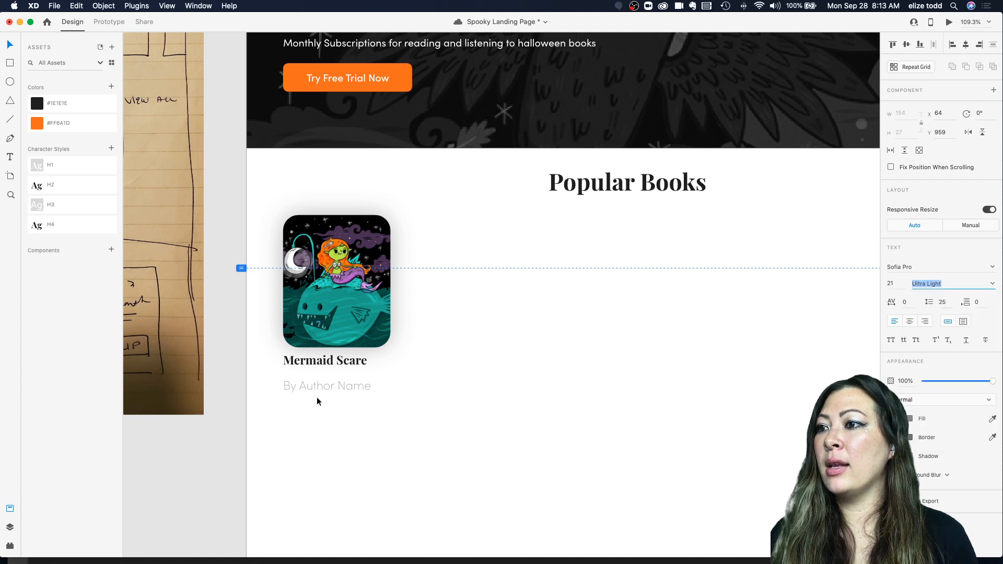
Step: Set the author line to 14 px and position it just below the Mermaid Scare title
drag(326, 393, 322, 371)
scroll(335, 376, up, 5)
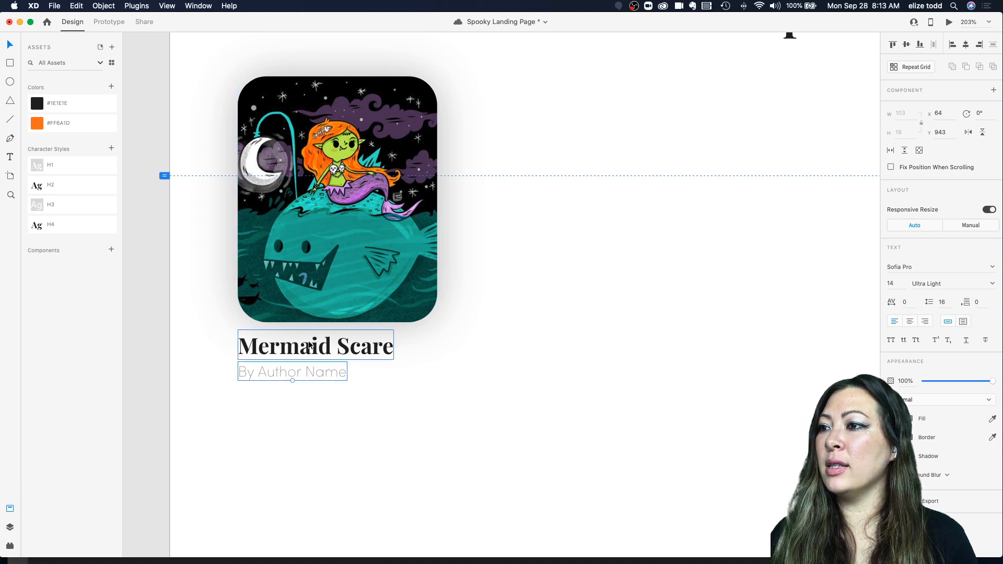
drag(294, 372, 294, 376)
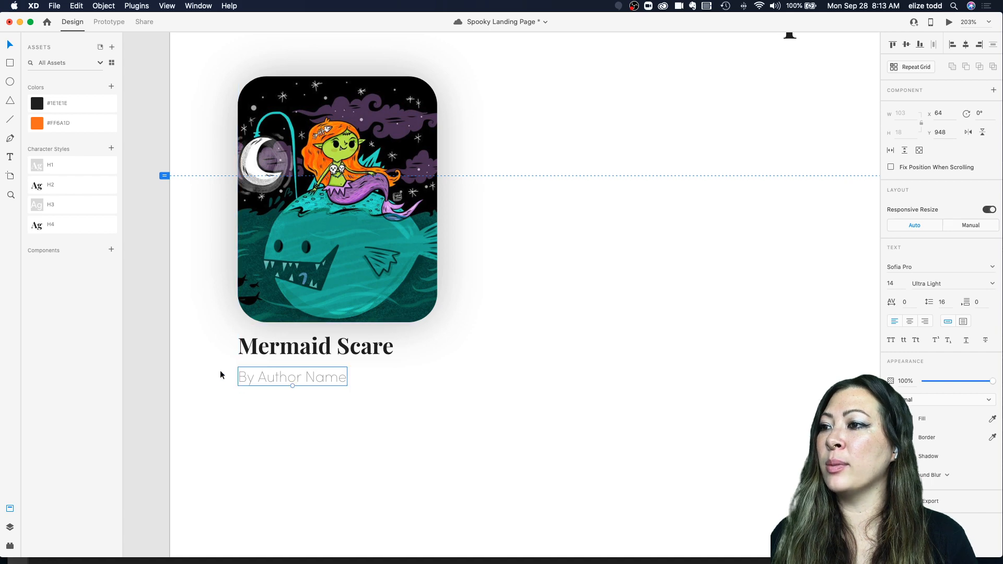
Step: Compare the author line with the reference mockup's book card author text
scroll(418, 366, down, 5)
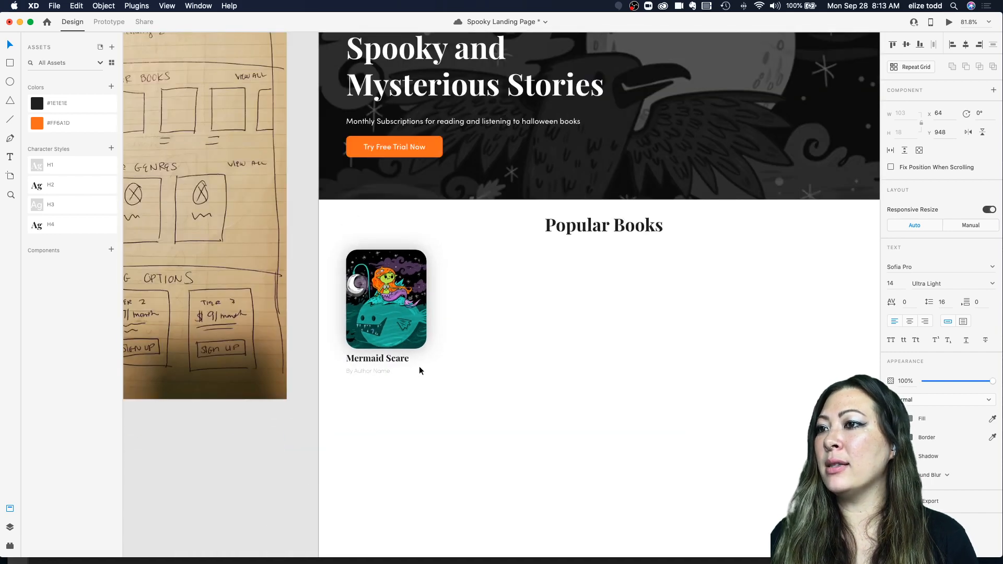
scroll(419, 365, up, 7)
scroll(419, 365, down, 4)
scroll(515, 239, up, 5)
scroll(516, 239, up, 2)
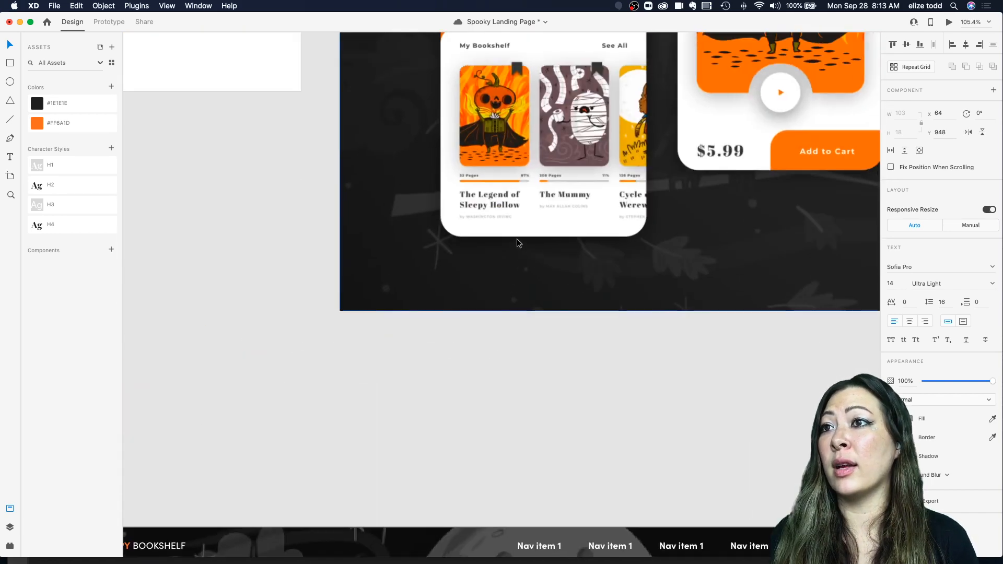
scroll(516, 239, up, 4)
scroll(512, 322, down, 5)
scroll(512, 322, down, 10)
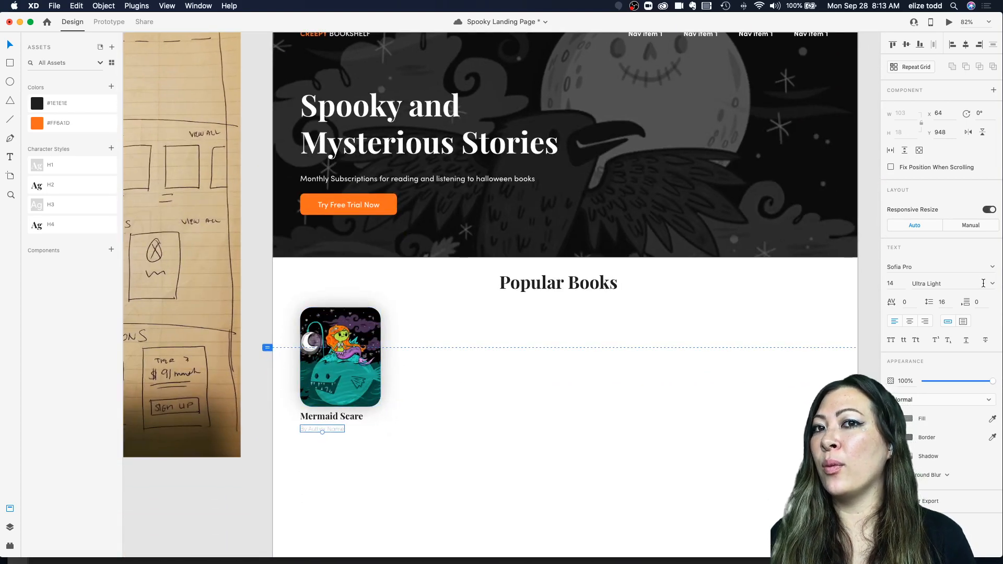
Step: Set the author line's weight to Regular and make the words "Author Name" uppercase
click(932, 283)
click(922, 296)
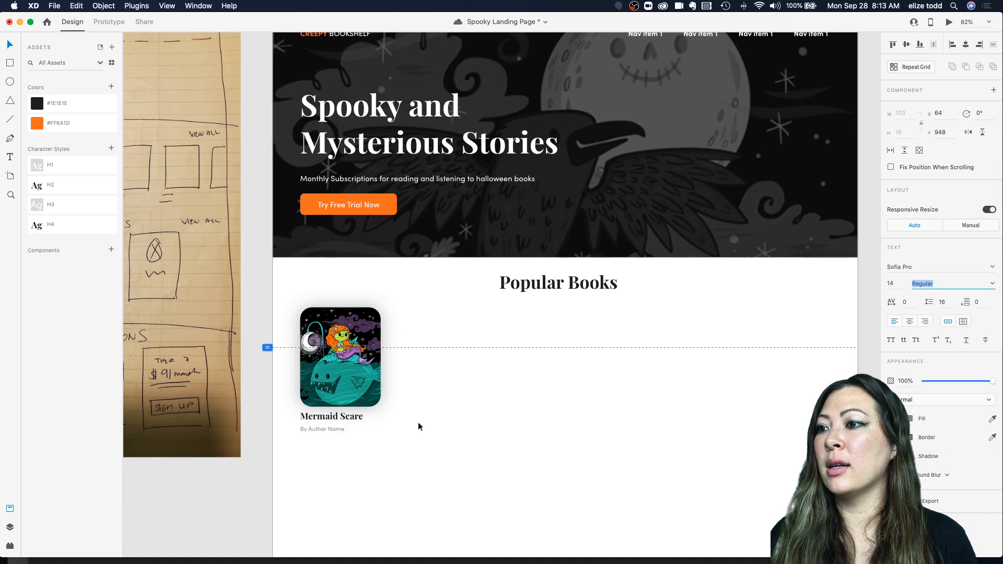
scroll(348, 434, up, 5)
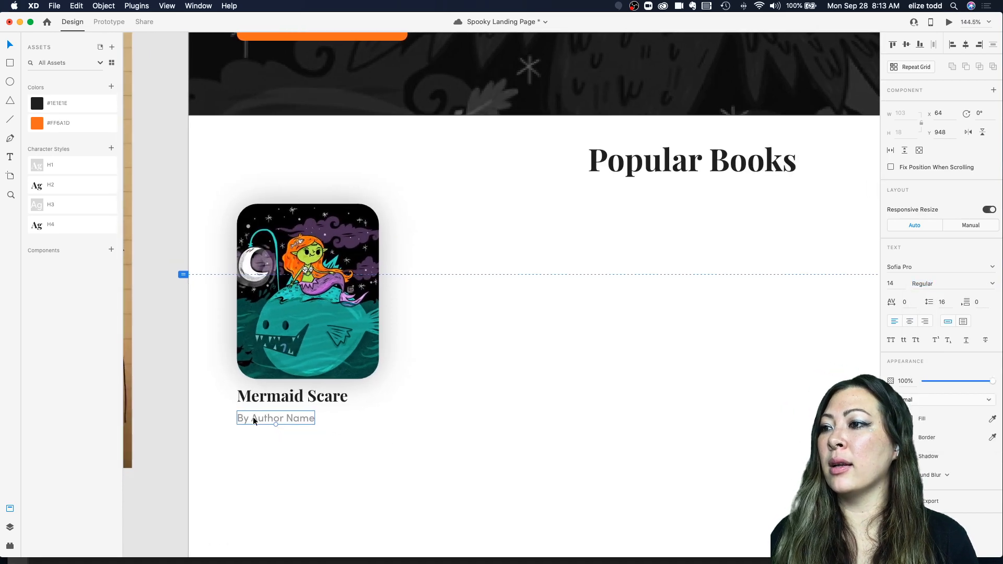
double_click(254, 417)
drag(251, 418, 327, 415)
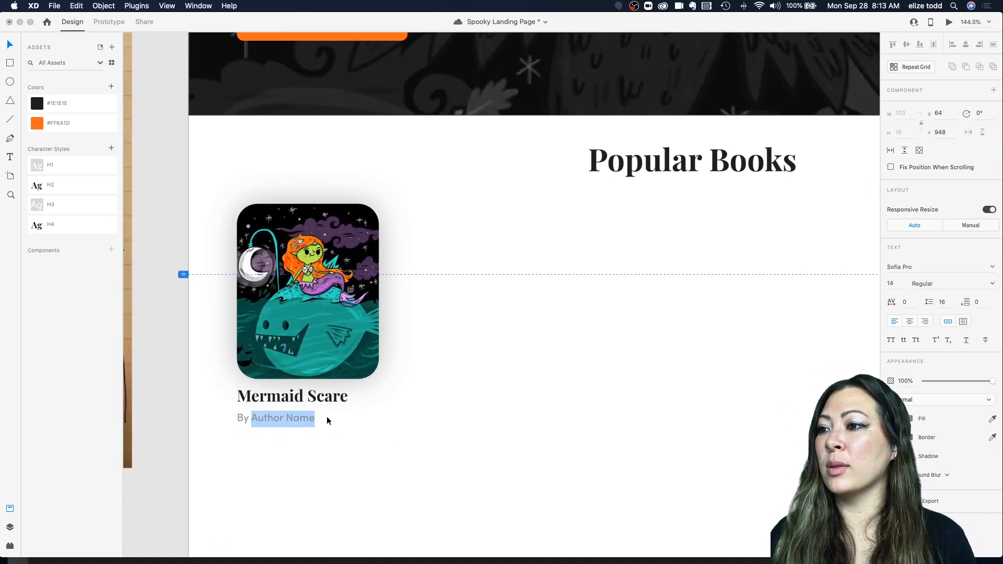
click(890, 340)
click(350, 476)
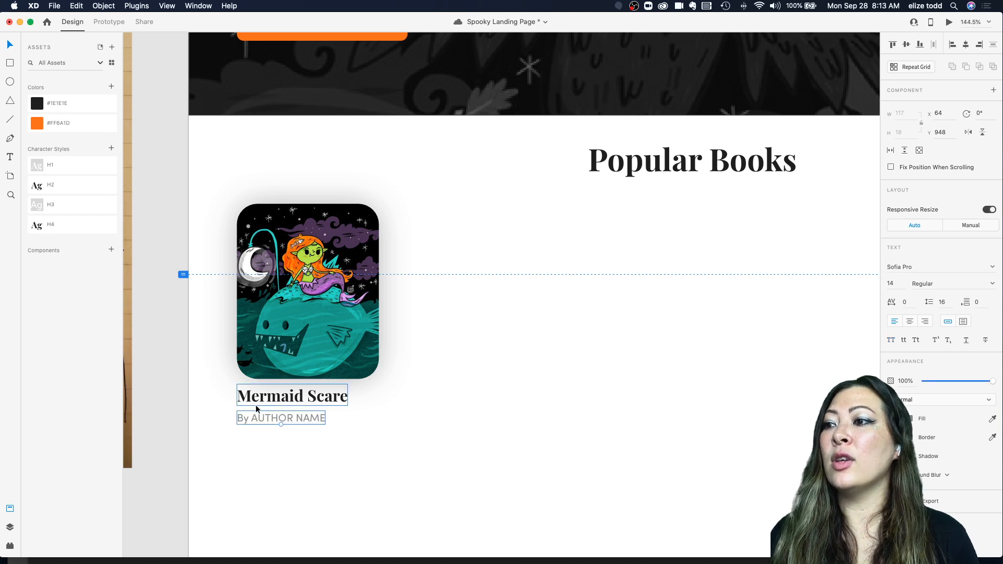
double_click(259, 418)
click(249, 418)
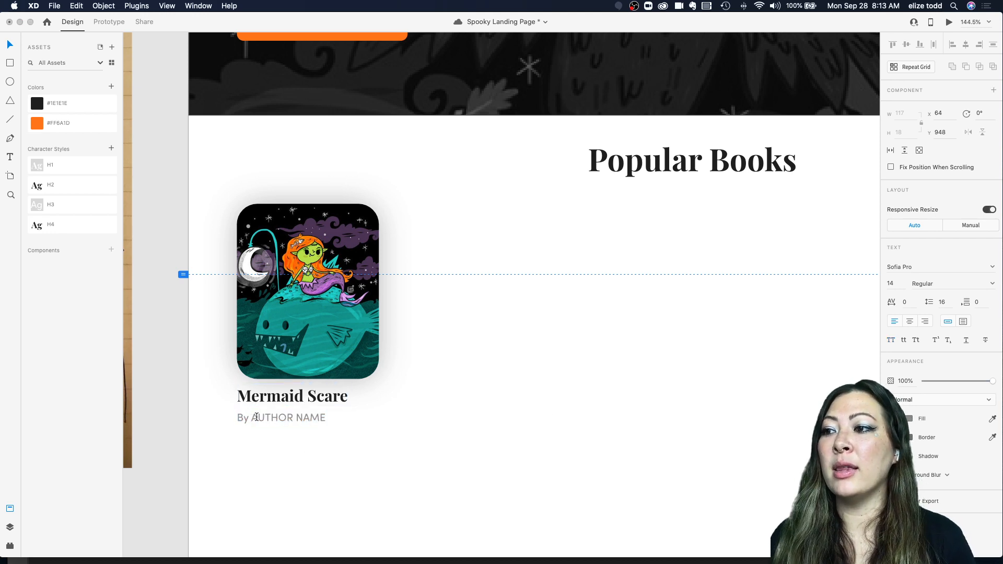
drag(253, 417, 352, 417)
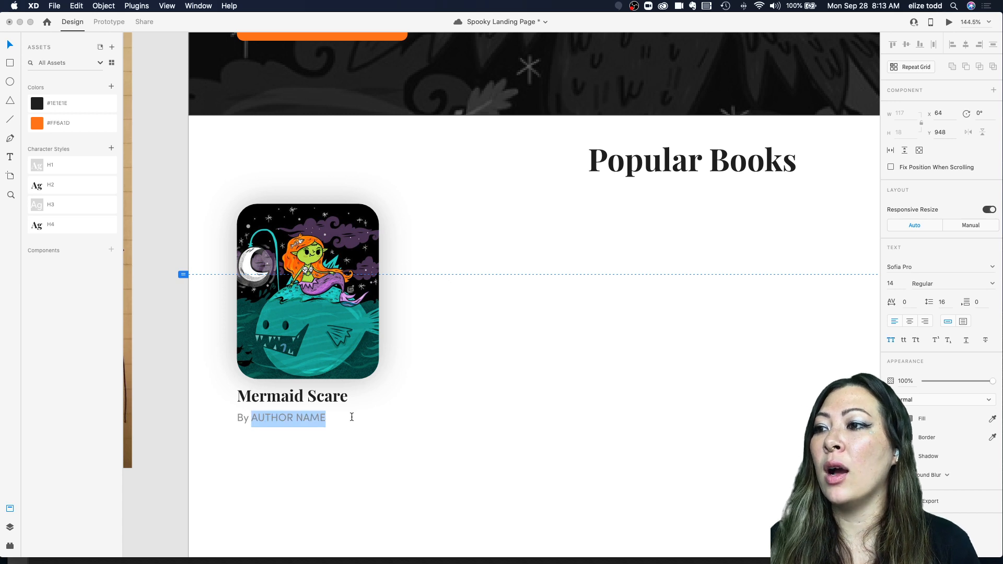
click(250, 417)
key(Escape)
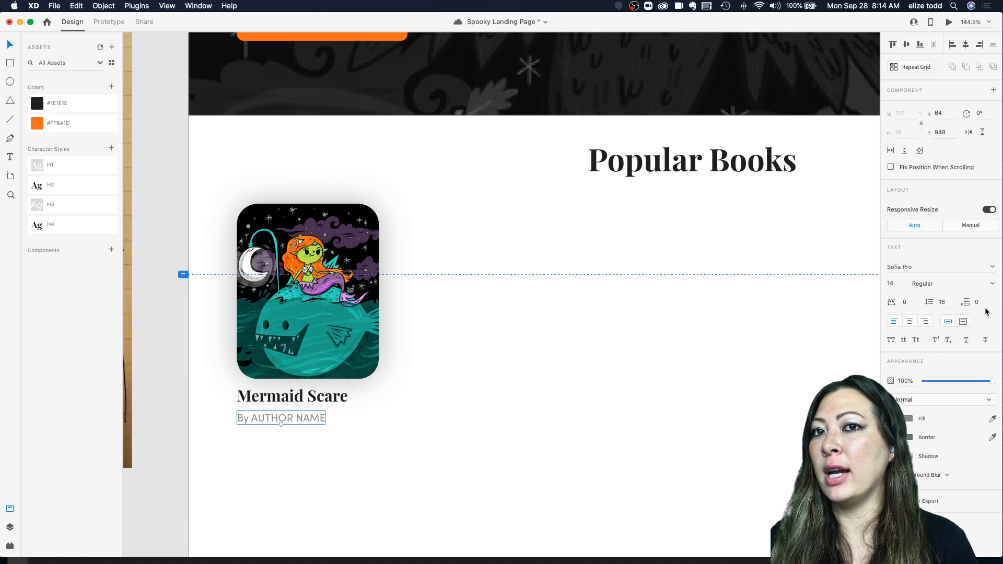
Step: Set the whole author line to all caps
click(891, 341)
click(903, 340)
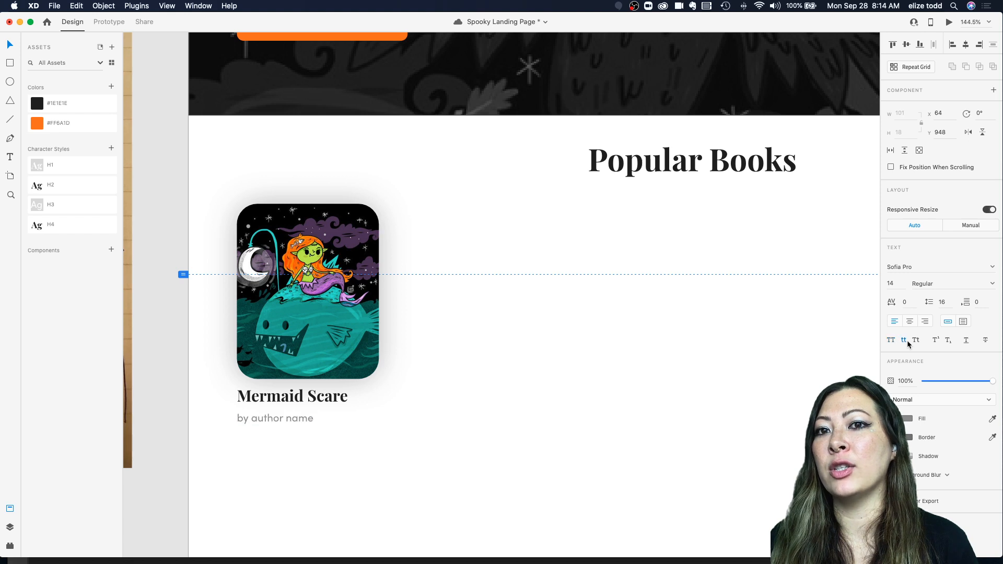
click(913, 341)
click(892, 340)
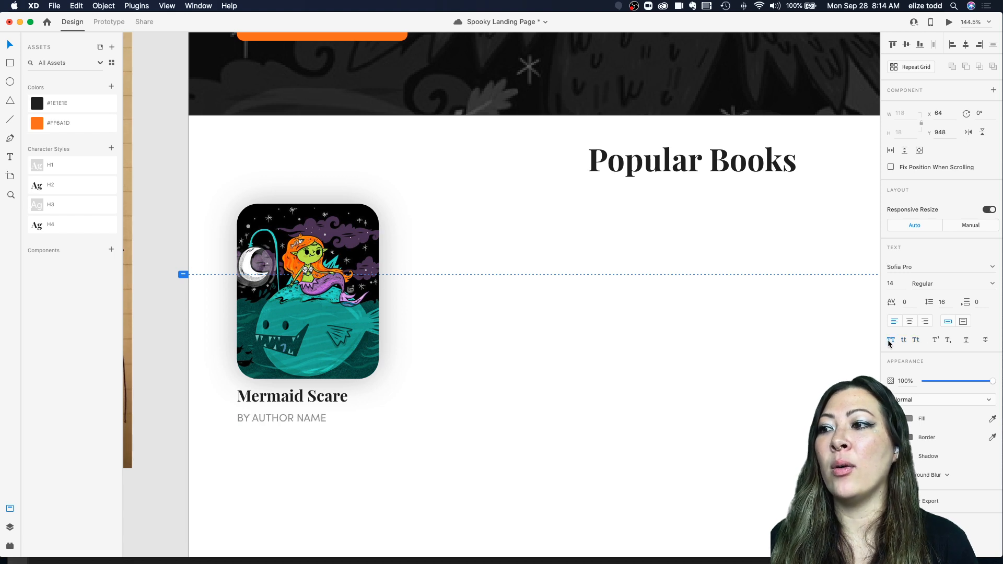
Step: Make the word "by" lowercase in the author line, then deselect
double_click(255, 420)
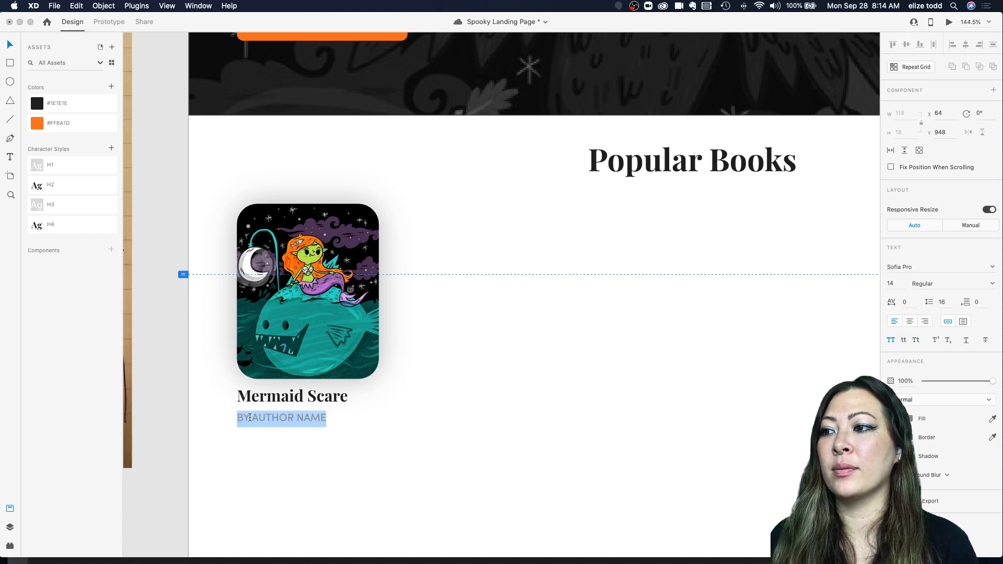
click(249, 417)
double_click(249, 416)
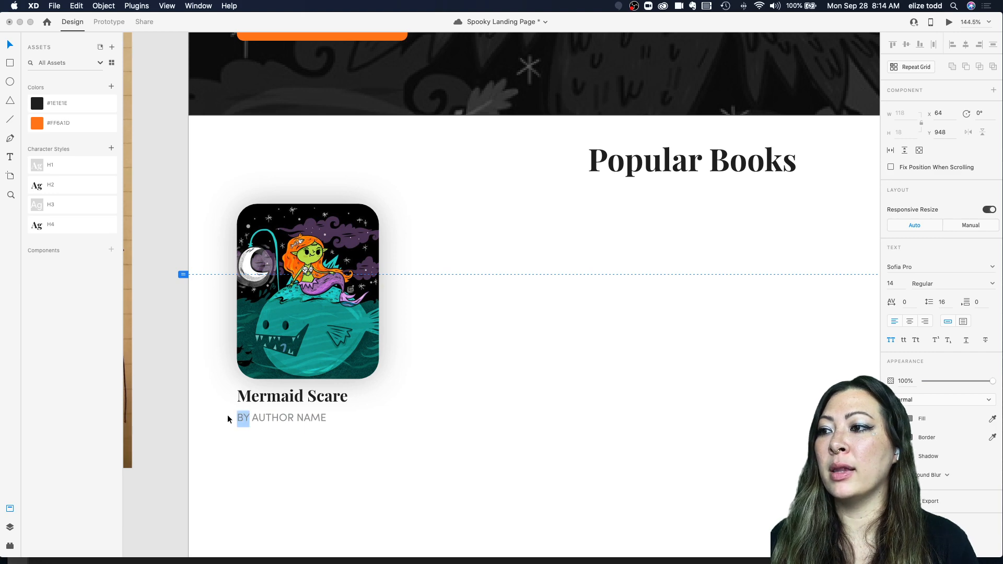
click(903, 340)
double_click(363, 451)
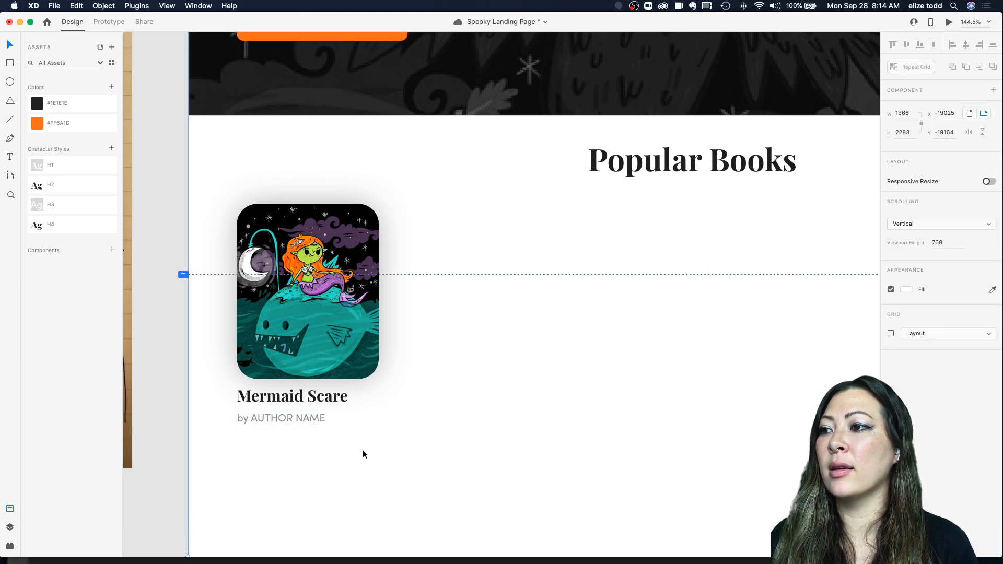
Step: Compare the author line with the reference mockup's author text
scroll(363, 451, down, 5)
scroll(363, 450, up, 5)
scroll(363, 451, right, 2)
scroll(442, 231, up, 5)
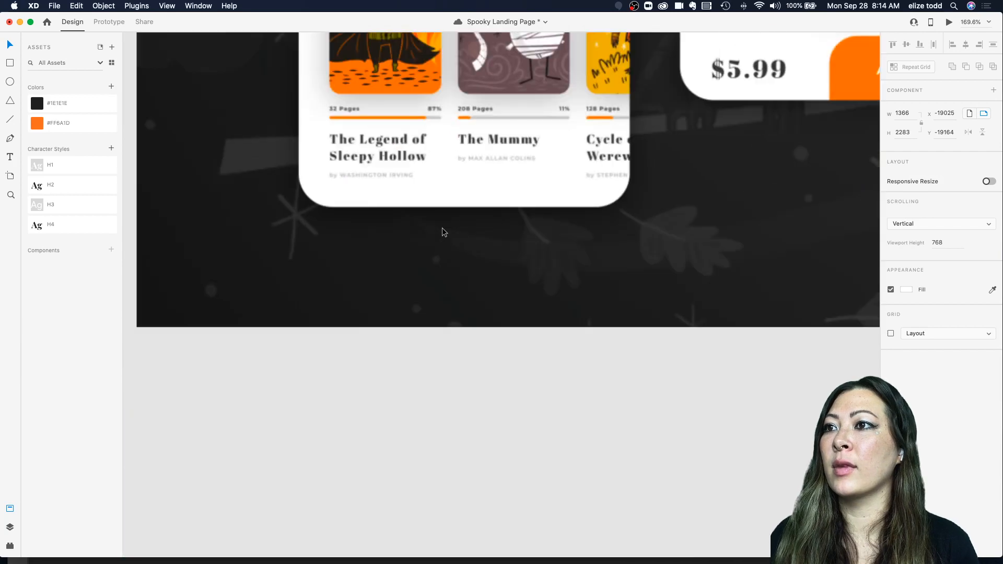
scroll(424, 166, down, 5)
scroll(425, 166, down, 10)
scroll(425, 166, left, 3)
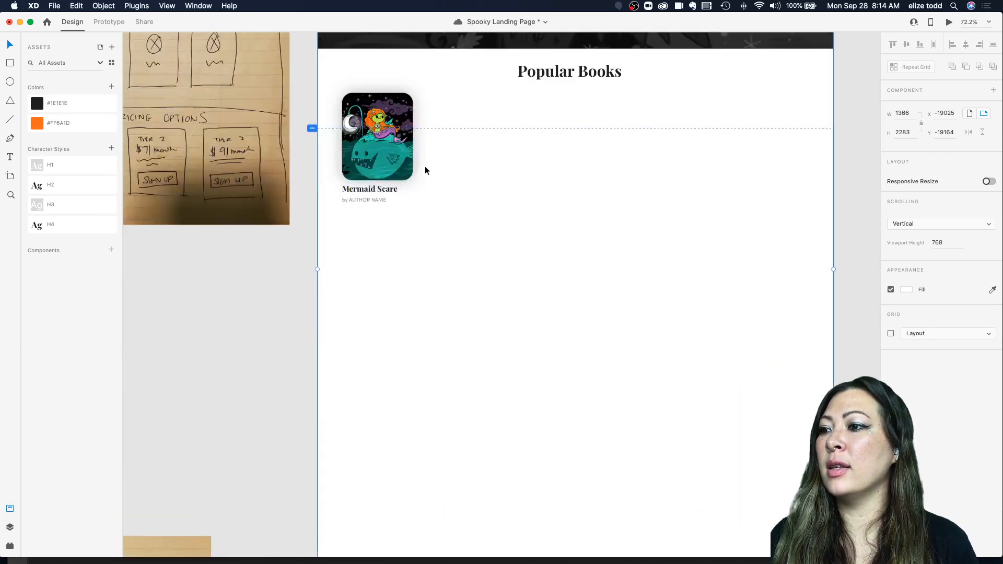
scroll(425, 166, up, 5)
scroll(425, 166, left, 1)
Step: Lighten the author line's gray fill further
click(321, 296)
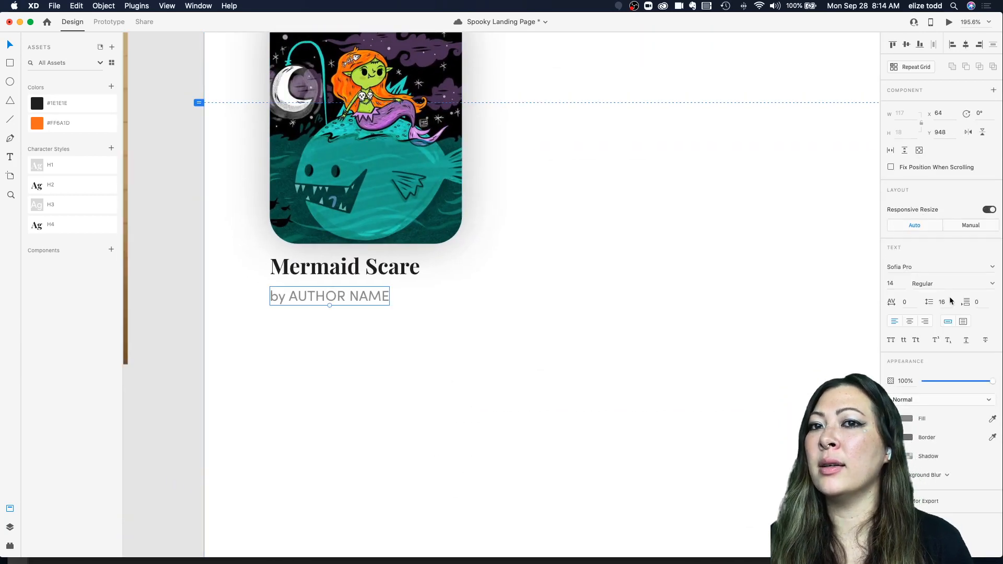
click(906, 418)
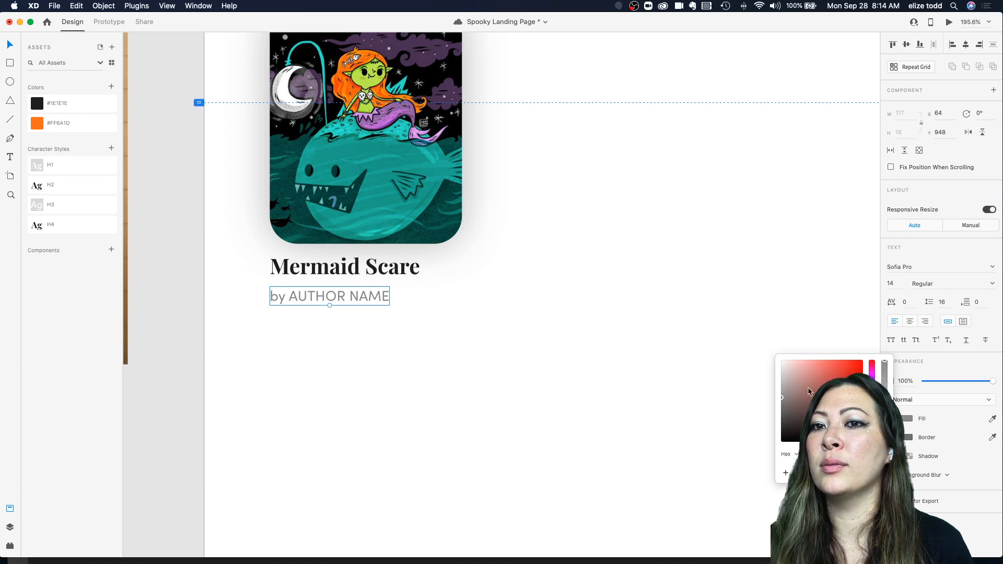
drag(777, 387, 764, 377)
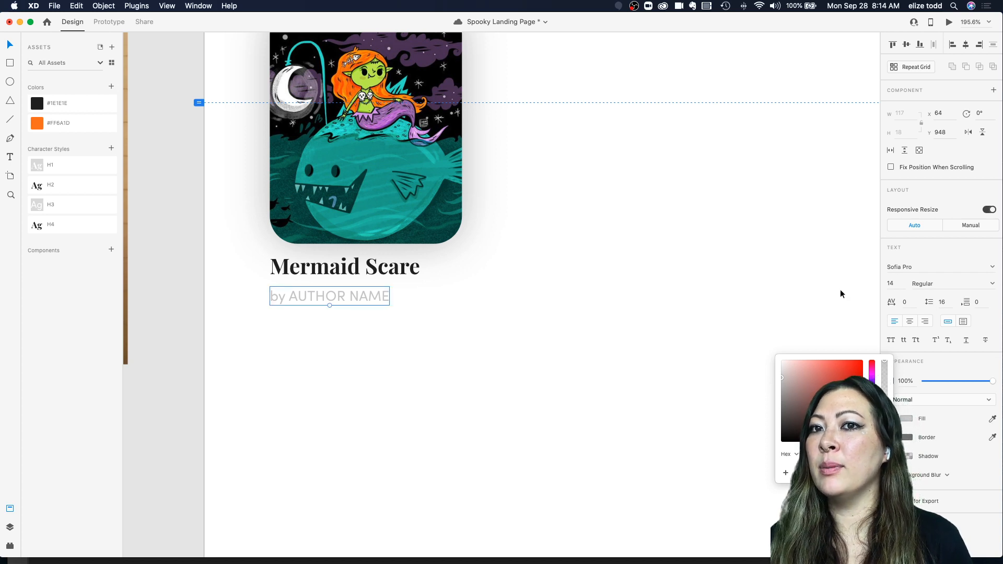
Step: Set the author line's character spacing to 40
click(913, 301)
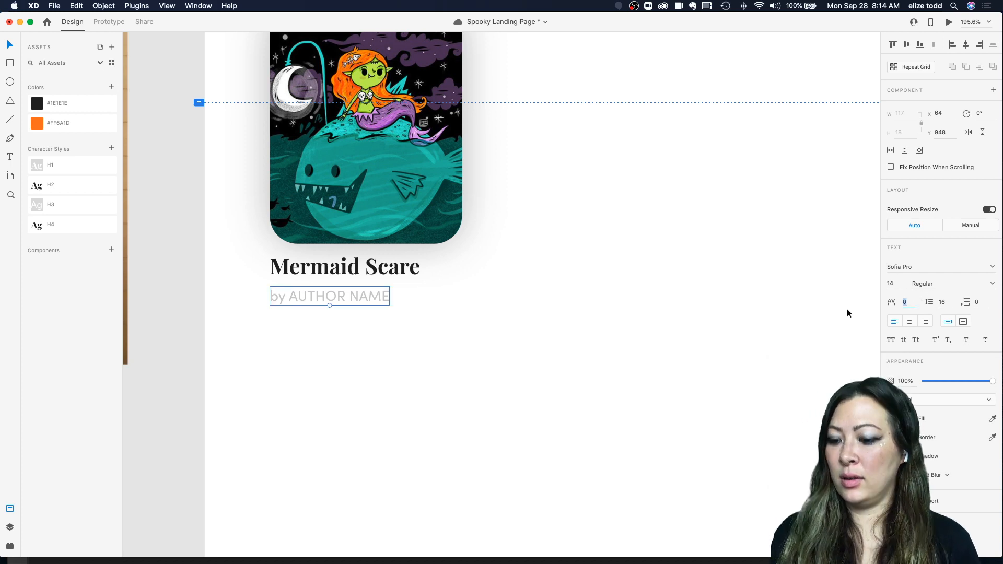
text(20)
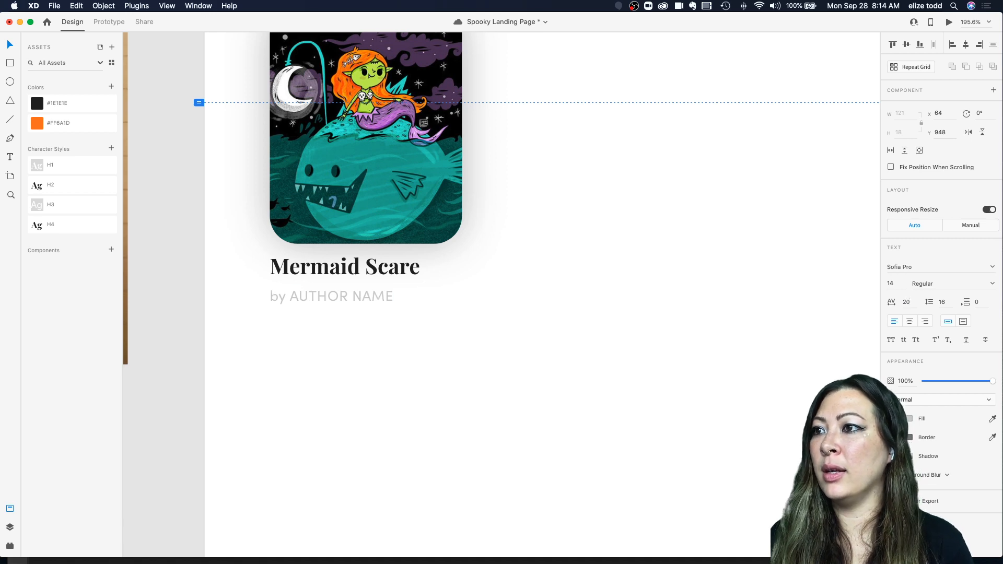
key(shift+Up)
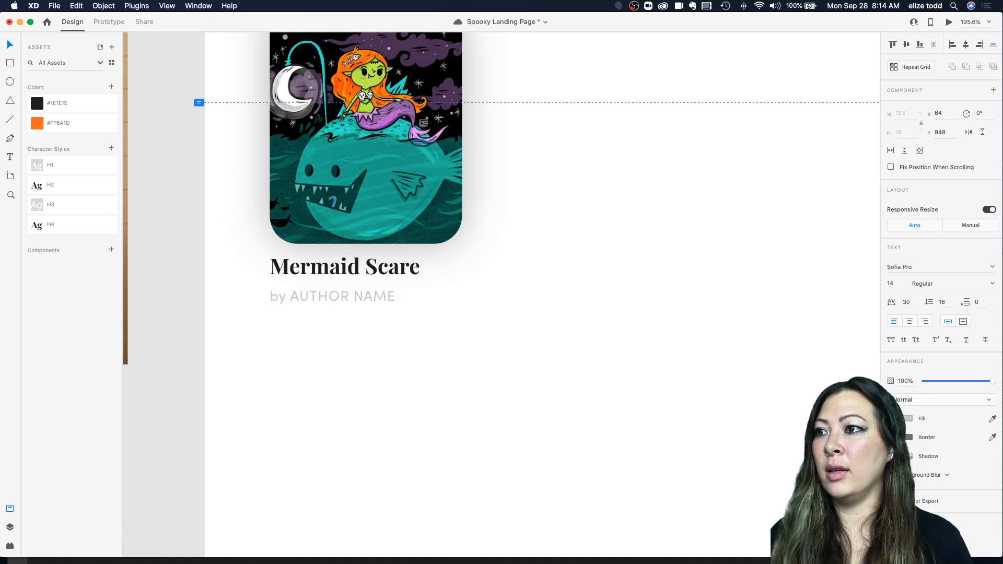
click(921, 302)
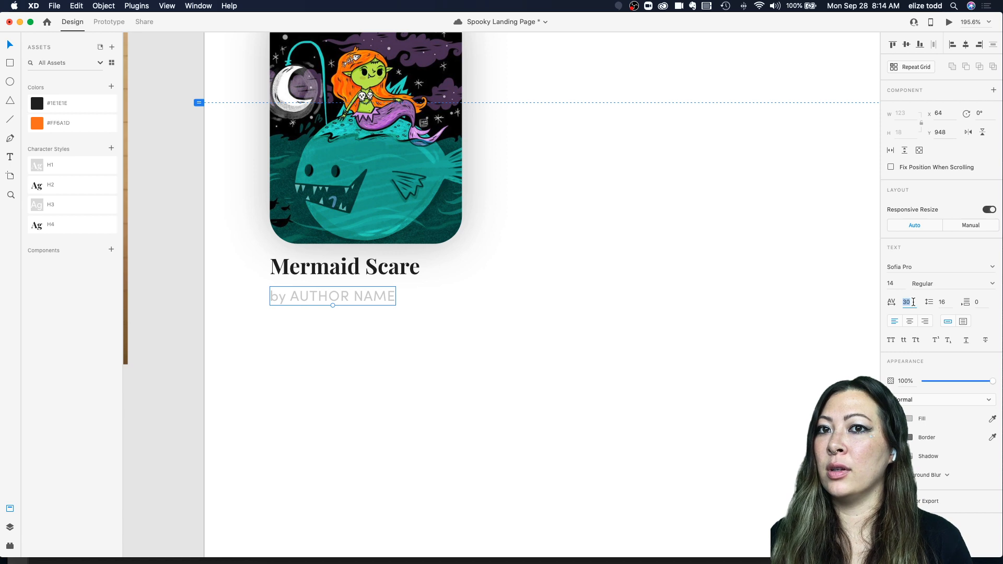
text(40)
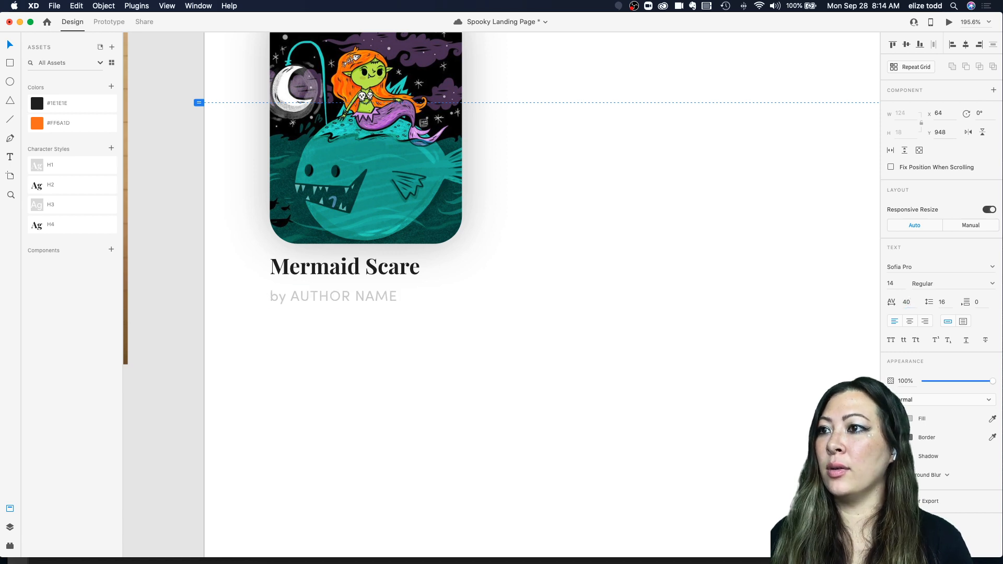
Step: Nudge the author line slightly closer to the title and deselect it
click(337, 315)
drag(305, 296, 301, 293)
scroll(302, 290, down, 5)
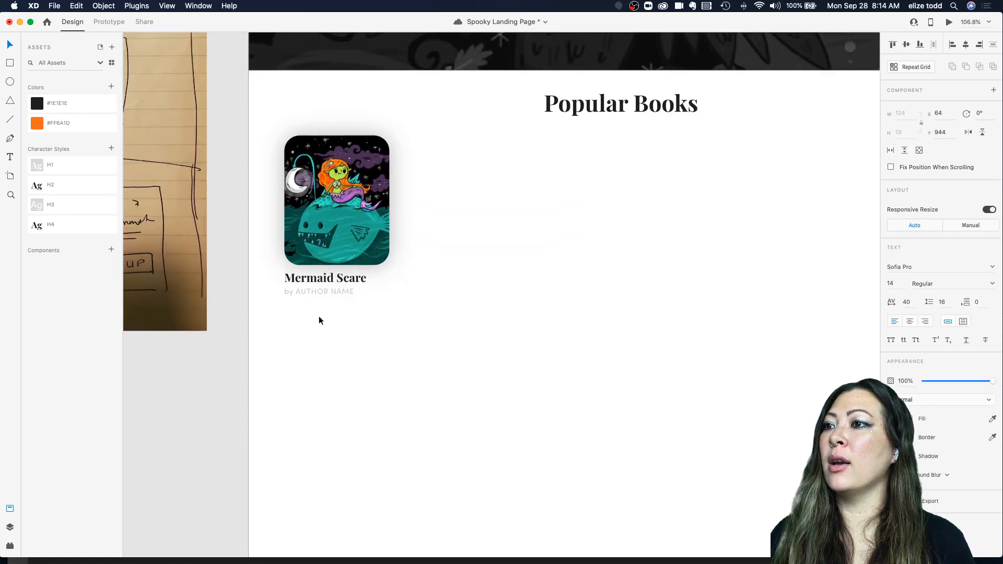
click(319, 317)
scroll(319, 318, up, 2)
scroll(319, 318, down, 3)
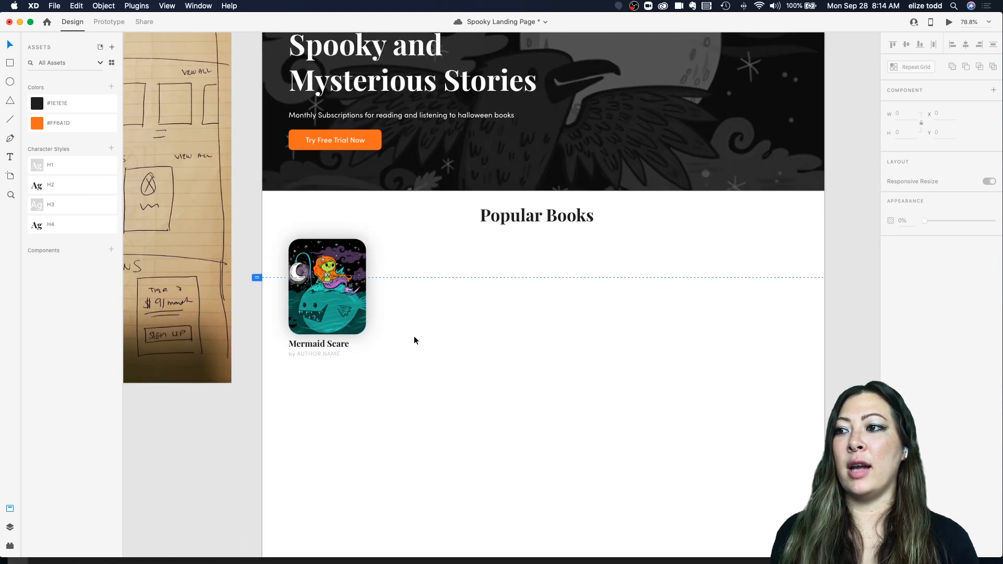
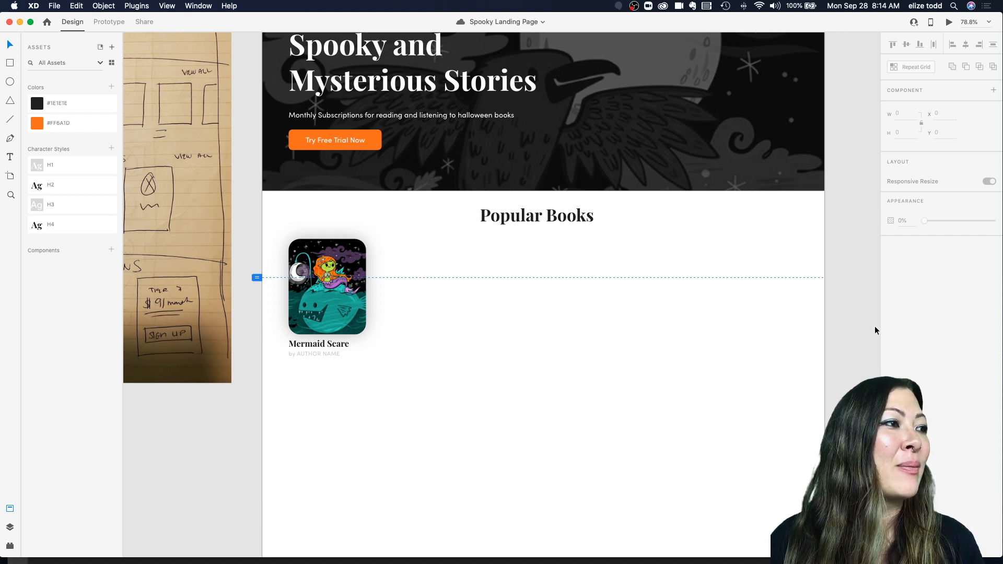
Step: Rename the first book title to "Mermaid Attack!"
double_click(305, 345)
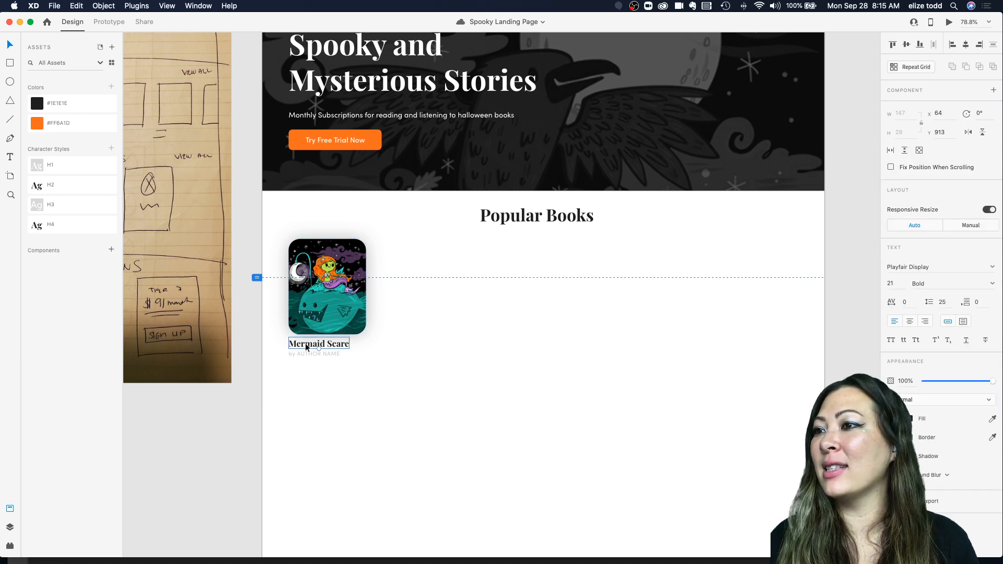
click(333, 344)
drag(328, 343, 364, 347)
text(Attack!)
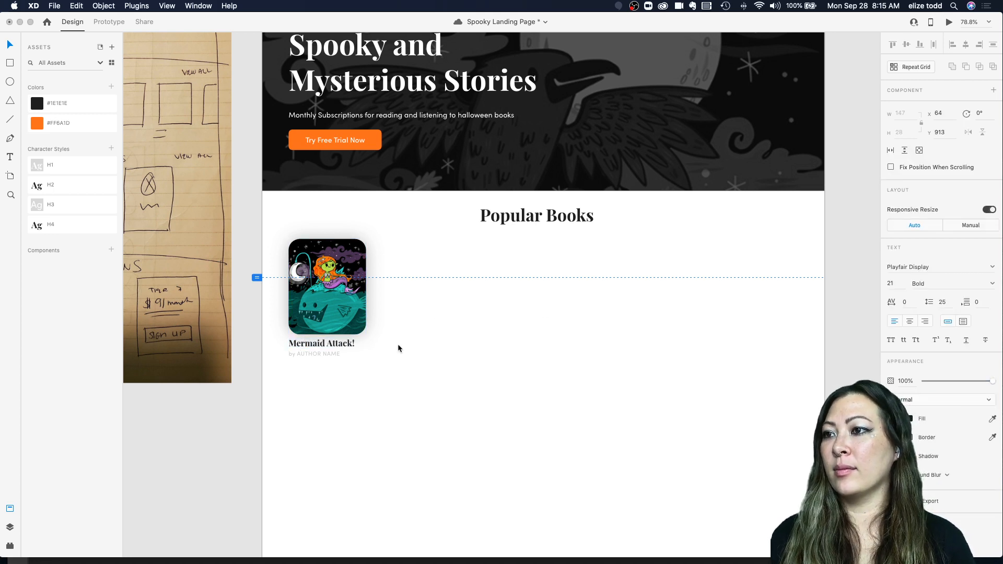
key(Escape)
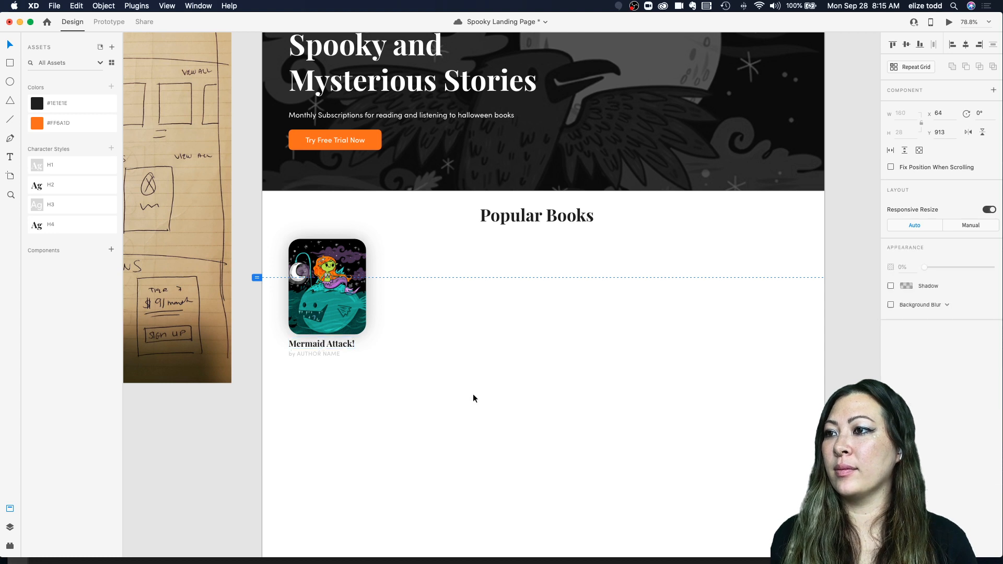
Step: Select the whole book card and make it a repeat grid, stretching it across the page width
drag(415, 364, 282, 238)
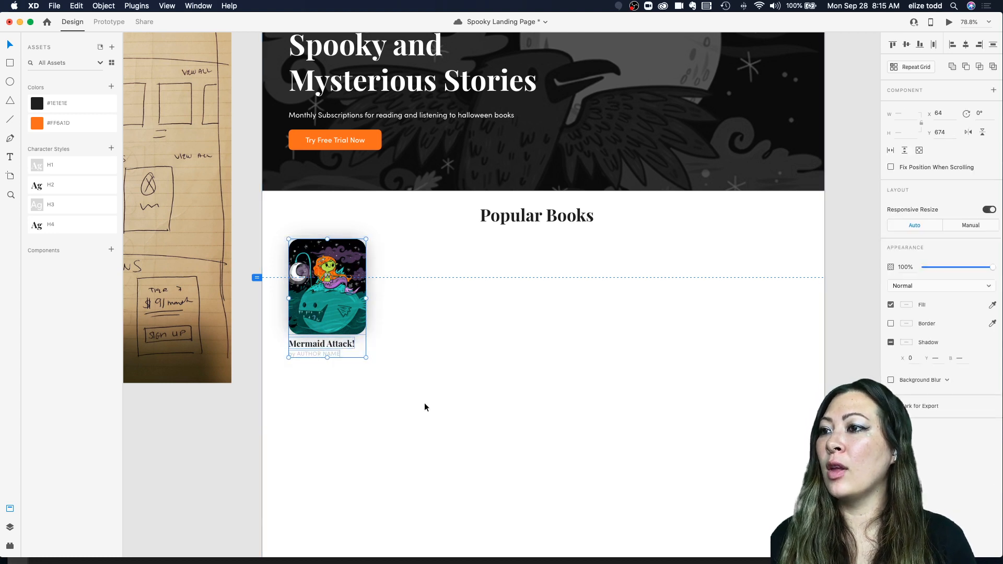
drag(428, 400, 281, 233)
click(396, 264)
click(327, 312)
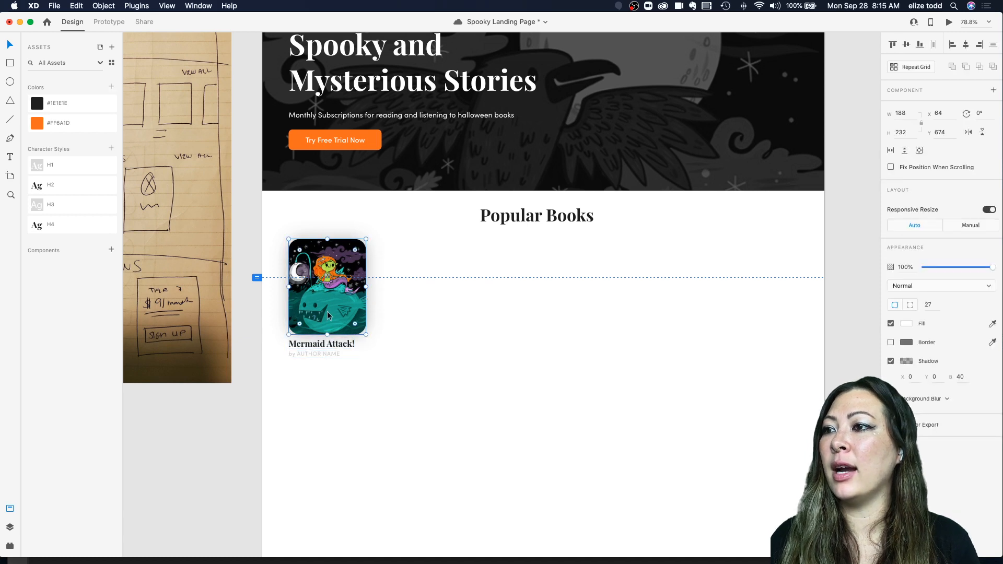
shift+click(317, 345)
shift+click(310, 355)
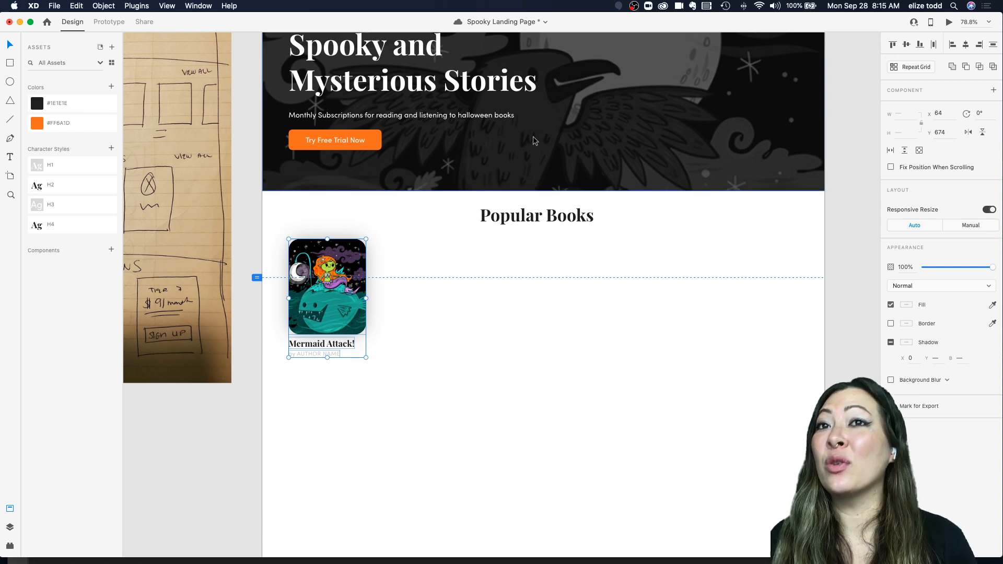
click(913, 68)
drag(392, 289, 847, 293)
scroll(634, 293, down, 3)
click(600, 363)
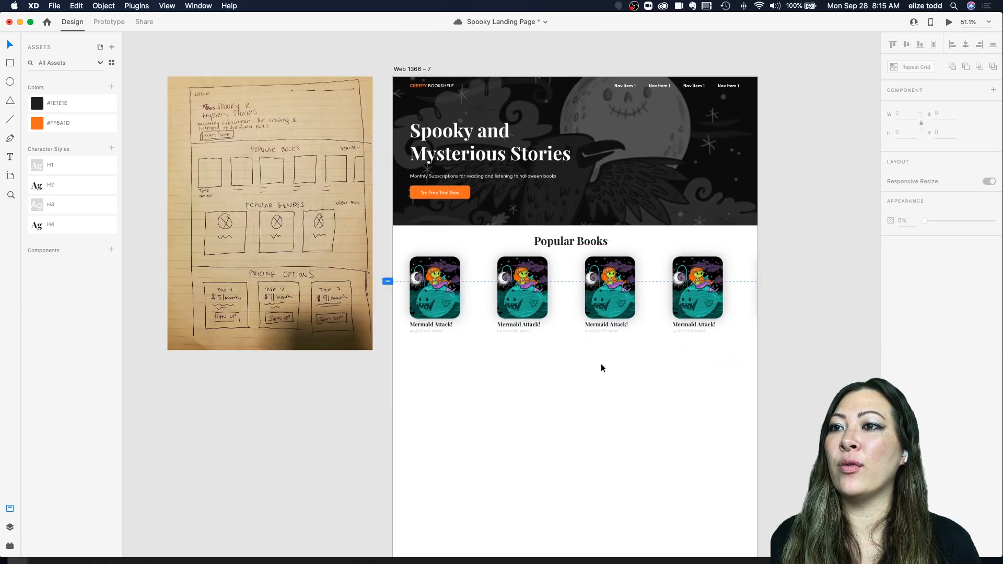
Step: Reduce the column spacing between the repeated book cards
drag(598, 293, 600, 300)
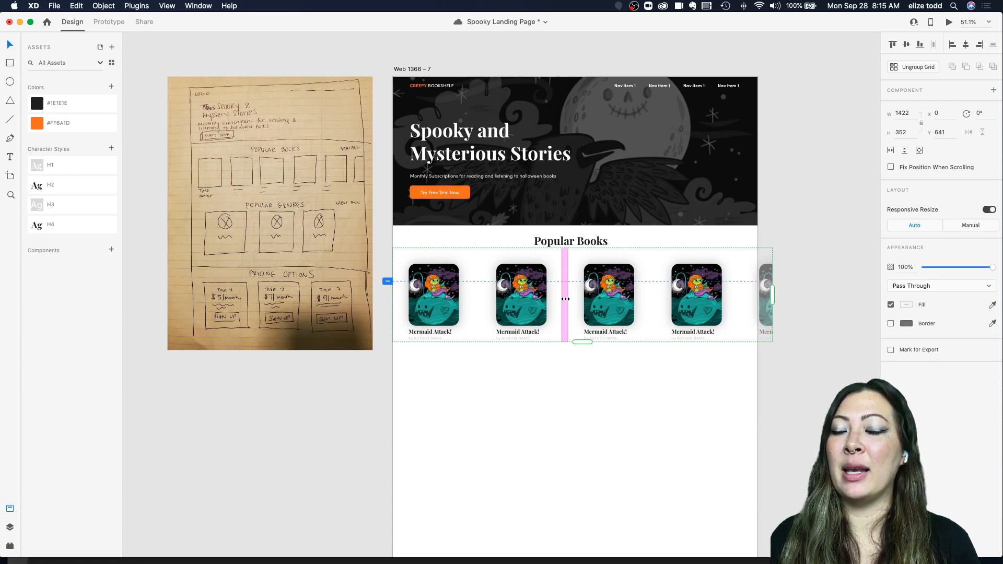
scroll(565, 299, up, 3)
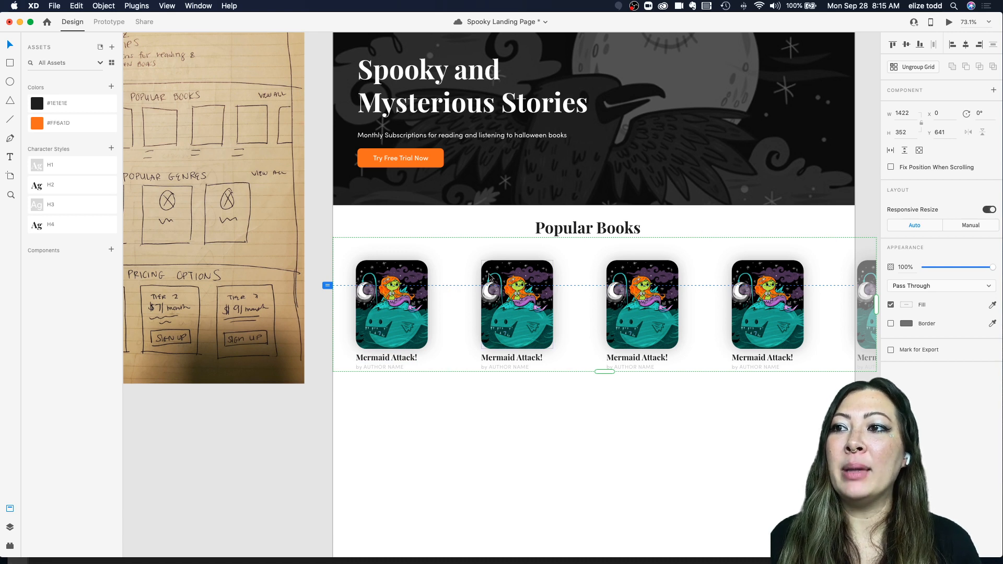
click(451, 280)
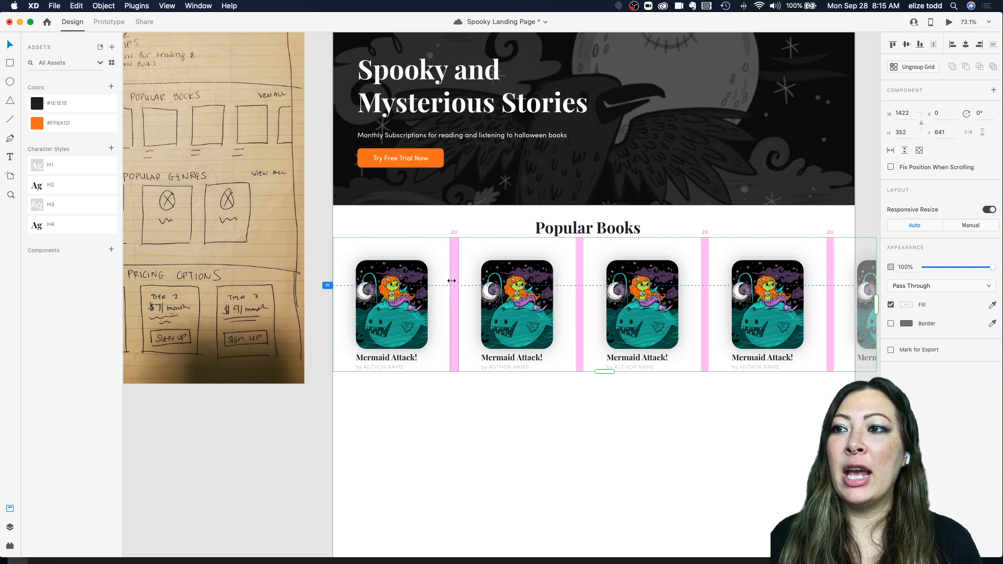
drag(451, 281, 412, 285)
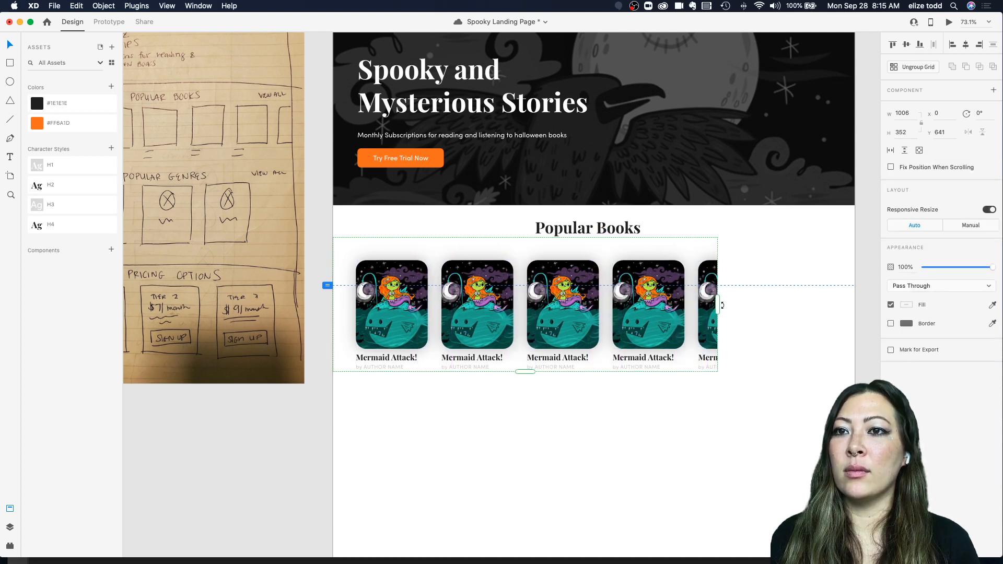
Step: Stretch the repeat grid further so six book cards fill the row
drag(718, 306, 865, 310)
click(653, 466)
scroll(654, 466, down, 6)
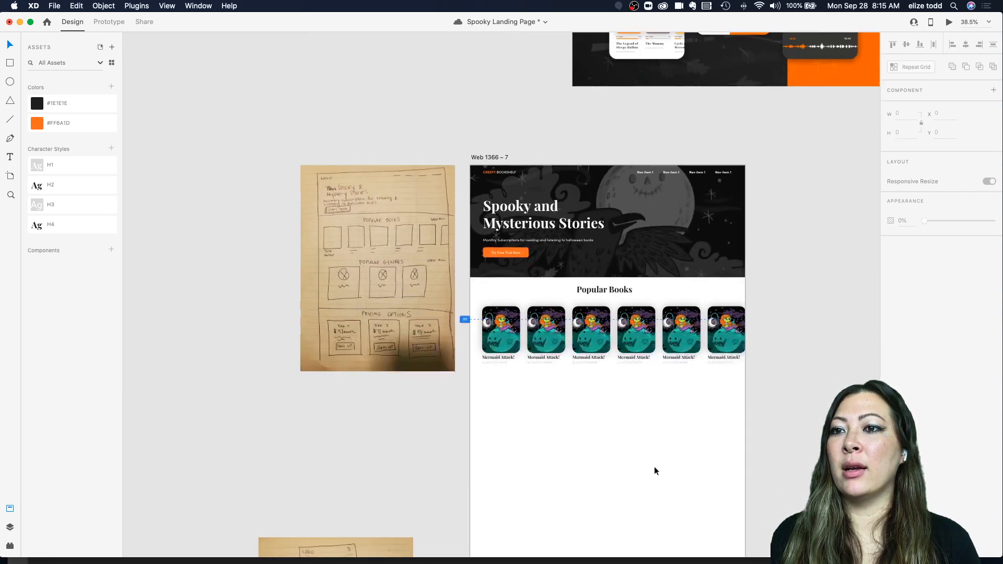
scroll(647, 392, up, 2)
click(652, 316)
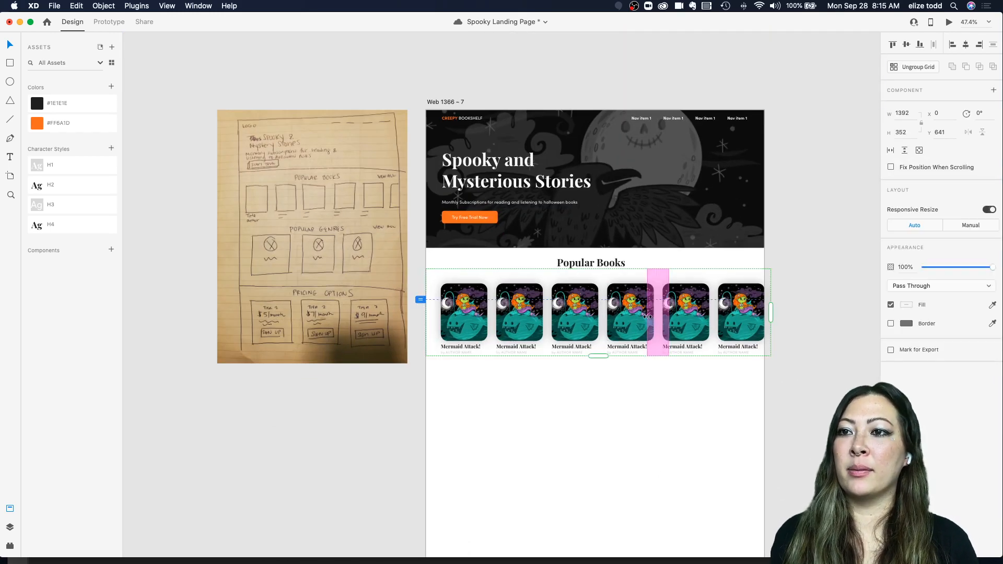
click(620, 387)
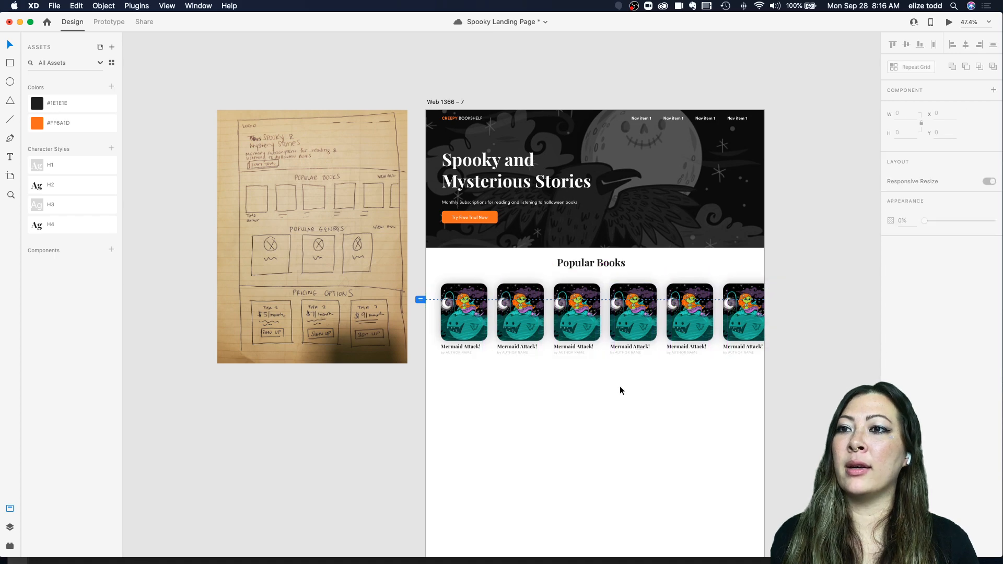
Step: Switch to Finder and drop all seven Halloween Illustrations screenshots onto the repeat grid's book covers
scroll(620, 387, down, 4)
scroll(619, 390, up, 6)
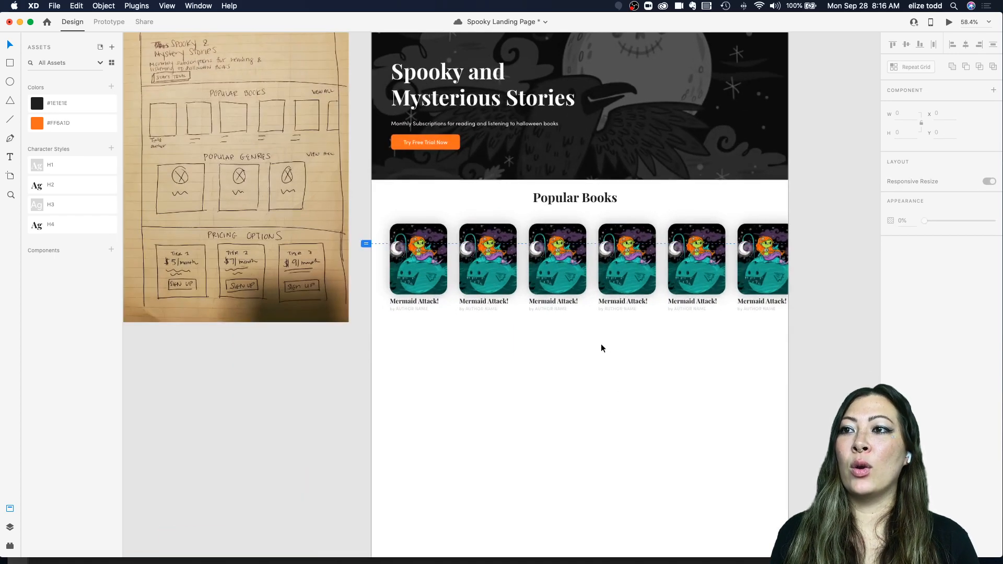
click(101, 557)
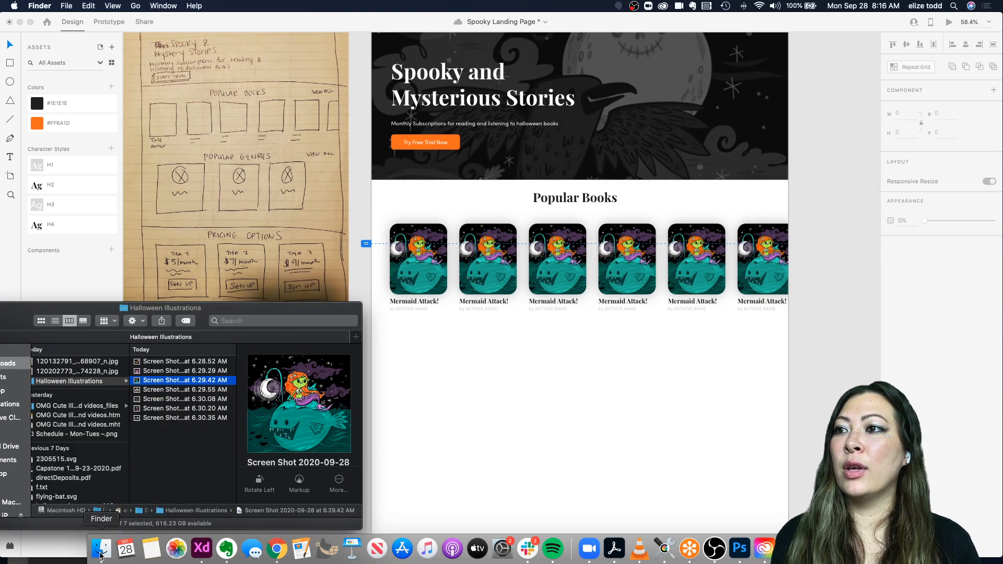
click(155, 361)
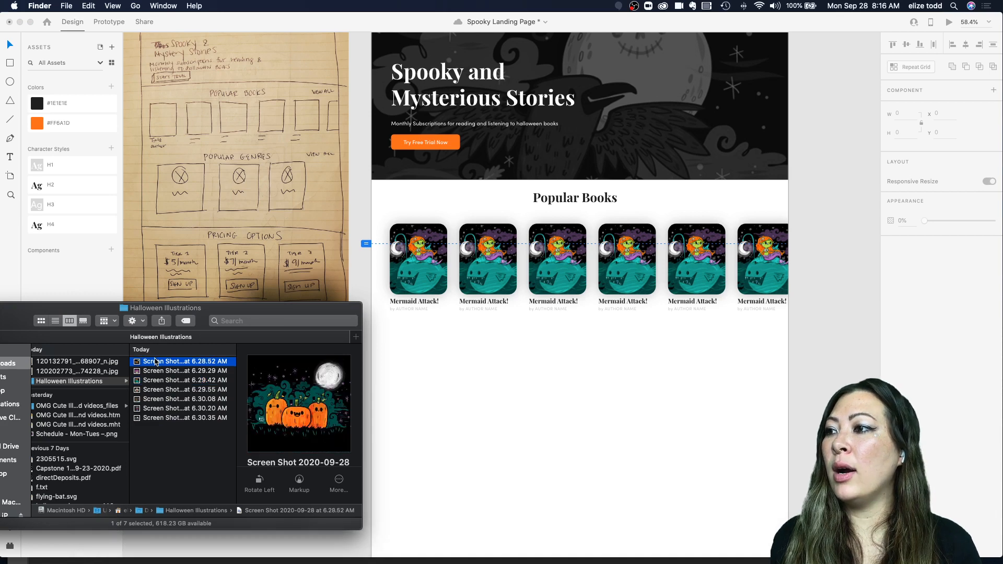
shift+click(170, 418)
drag(178, 386, 416, 242)
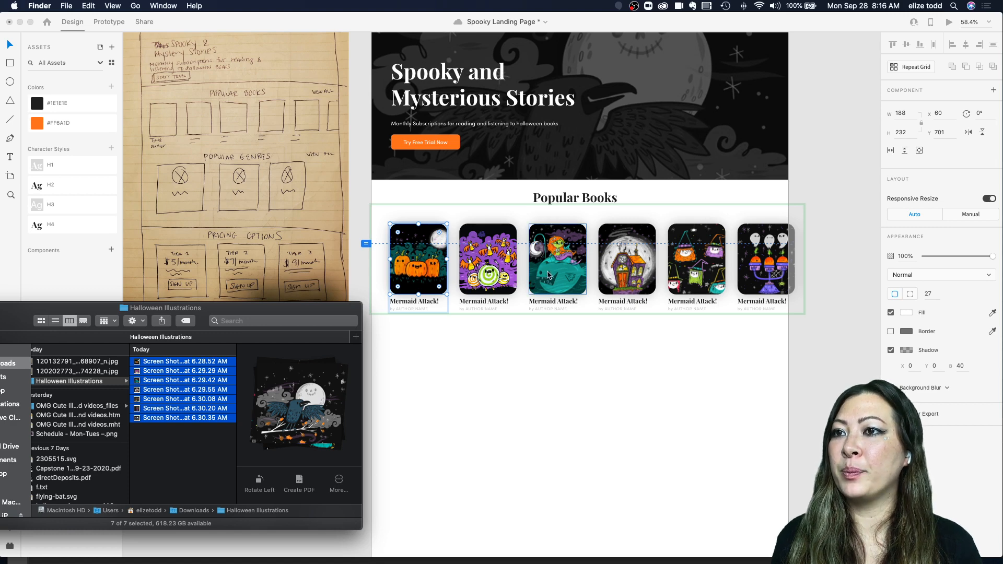
Step: Preview the illustrations and drop the mermaid image onto the first book cover
click(175, 418)
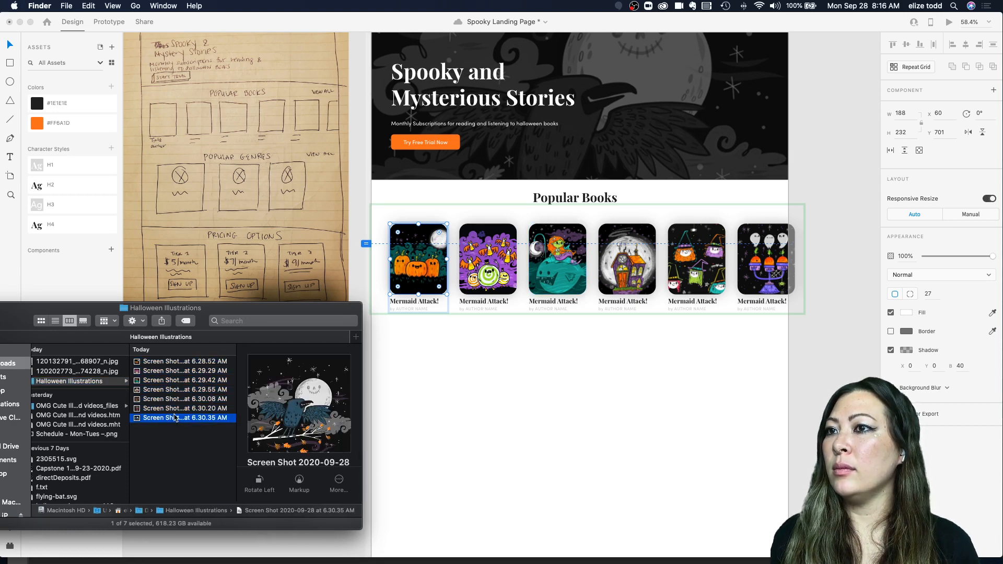
click(178, 409)
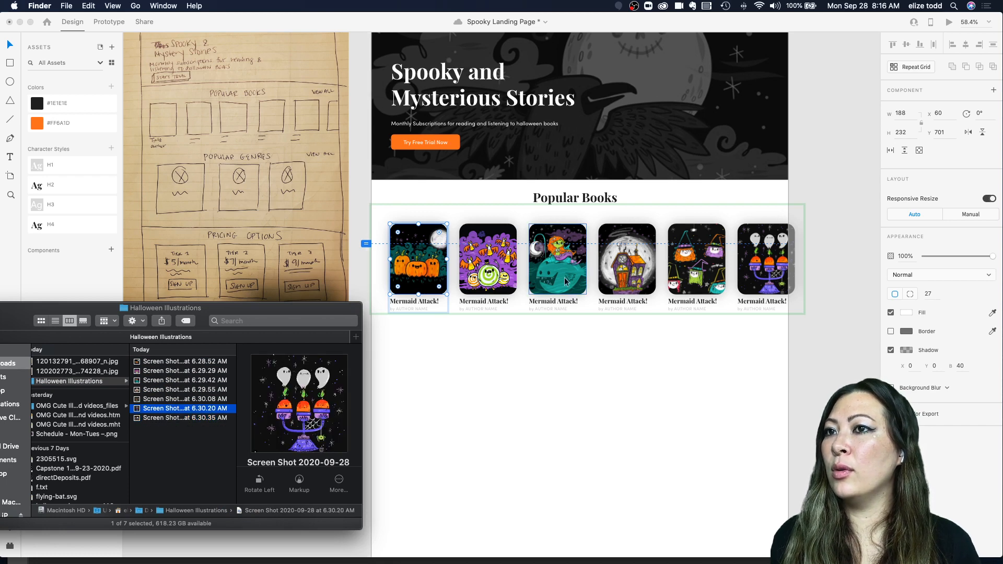
click(149, 371)
click(154, 361)
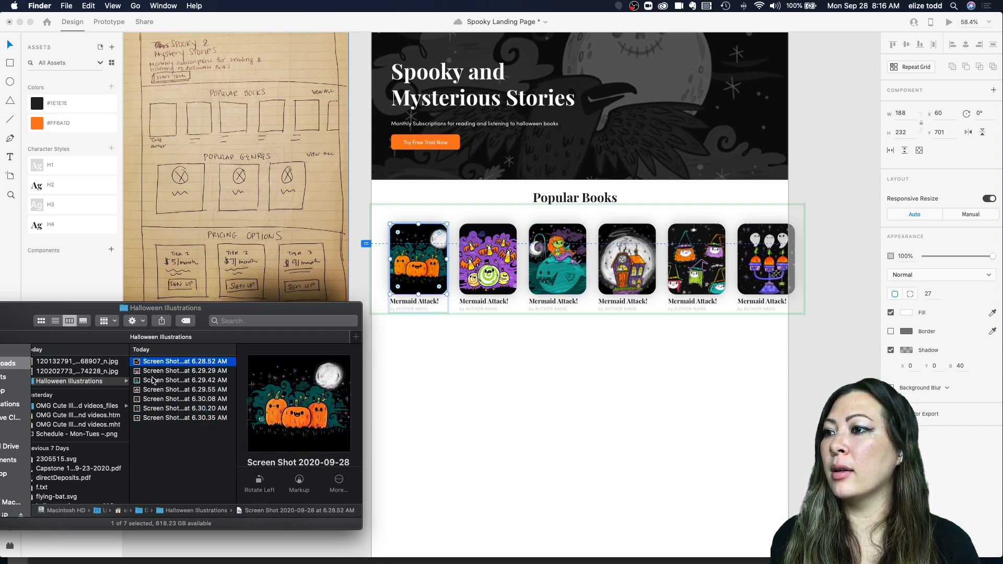
click(153, 380)
drag(153, 380, 413, 263)
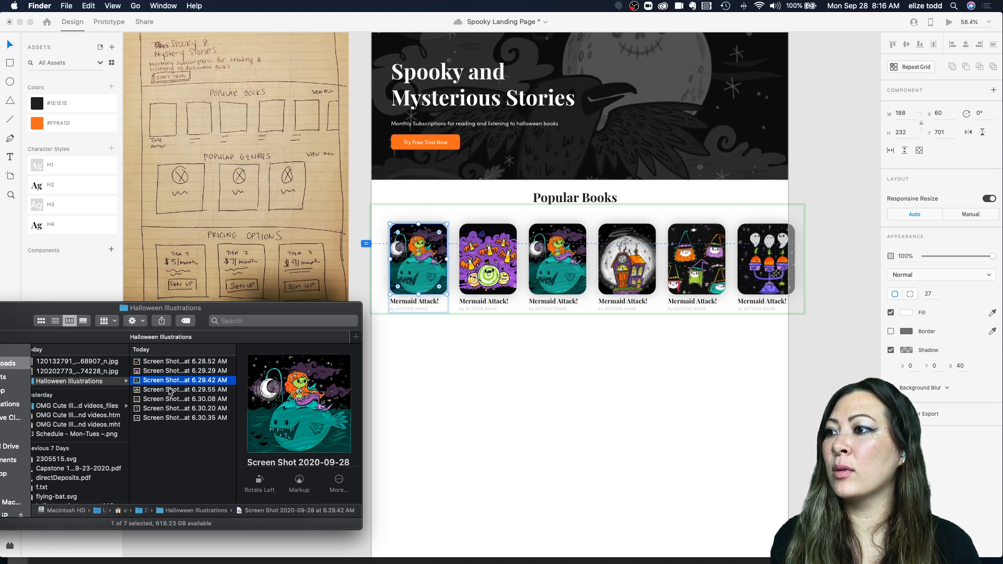
Step: Drop the pumpkins illustration onto the third book cover and return to the design canvas
click(171, 390)
click(158, 399)
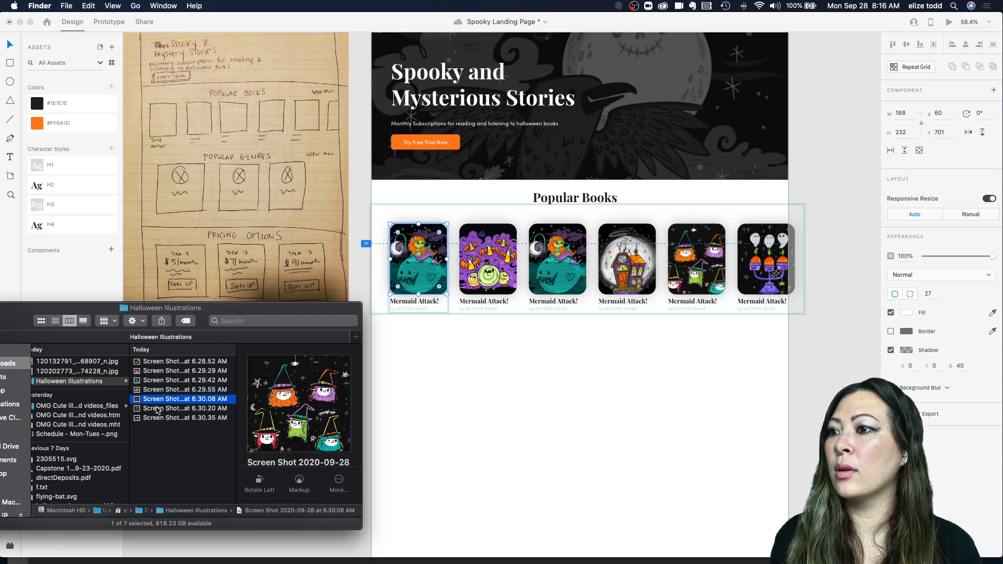
click(157, 409)
click(158, 418)
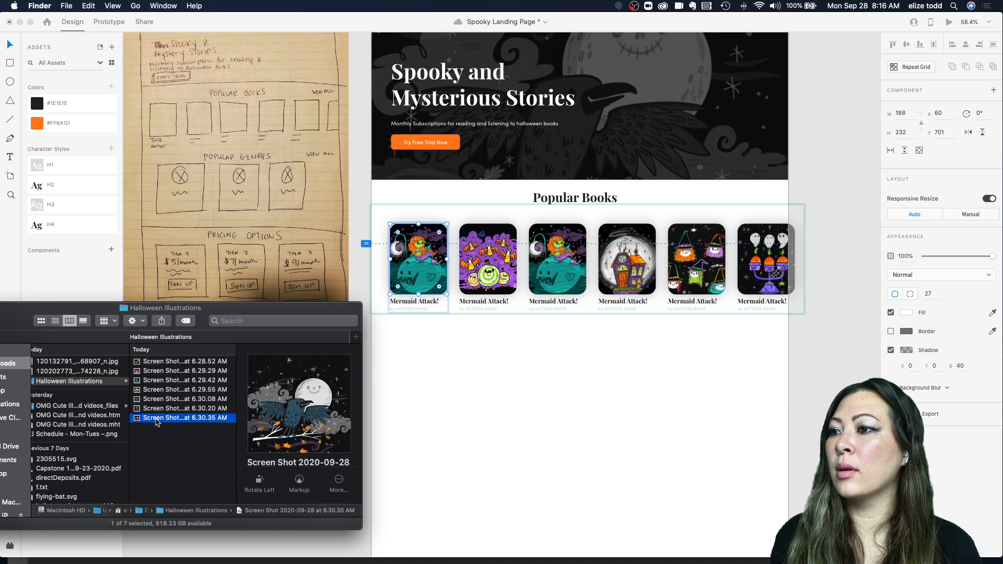
click(168, 362)
drag(164, 362, 556, 258)
click(592, 356)
click(592, 356)
Step: Rename the second book title to "Candy Creepers"
scroll(592, 355, right, 1)
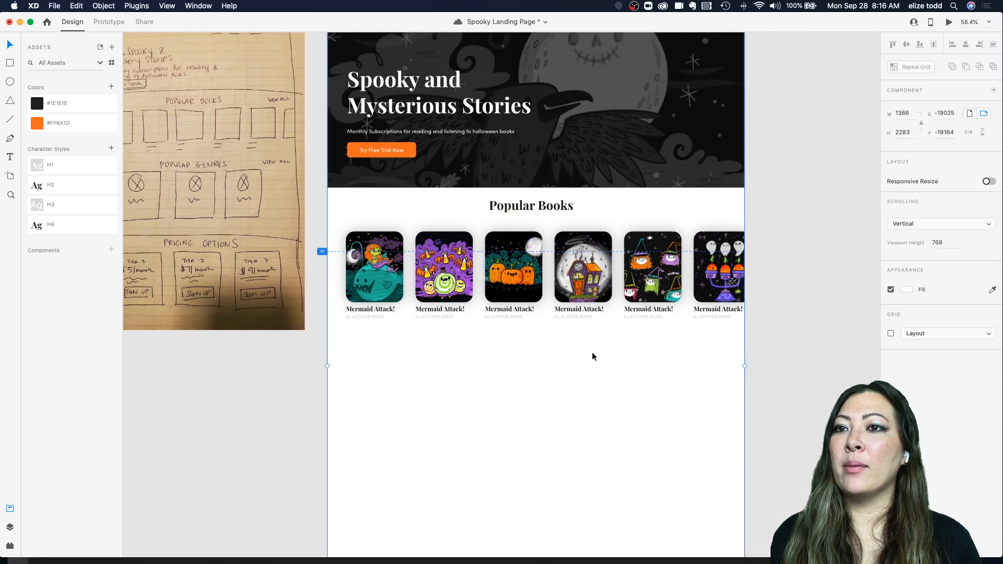
scroll(592, 356, down, 4)
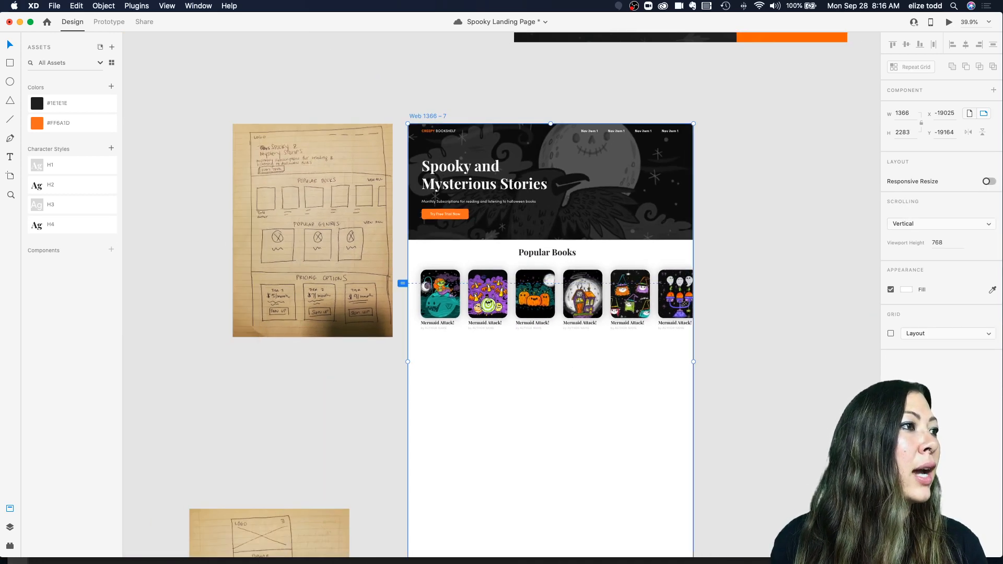
scroll(393, 332, up, 5)
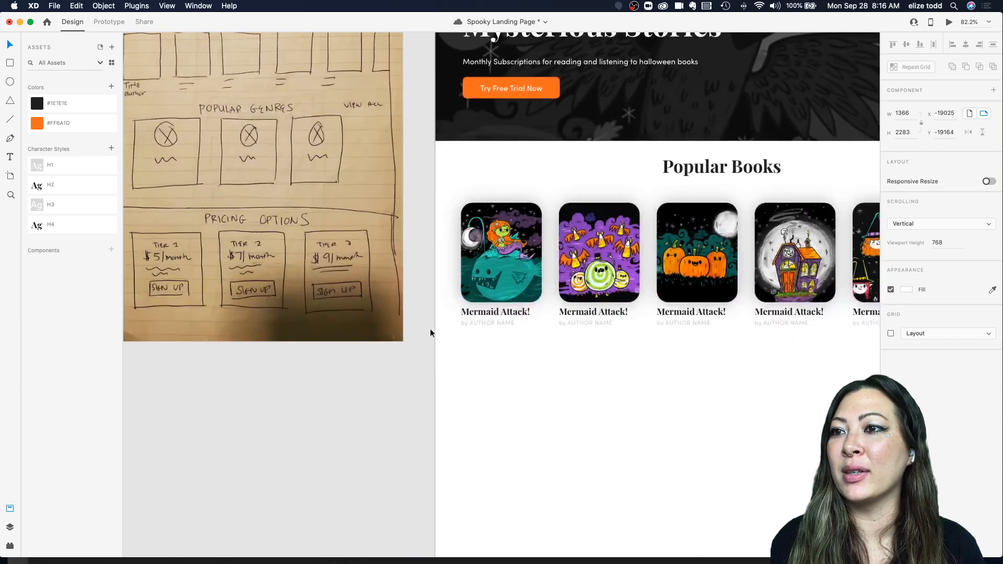
double_click(588, 311)
double_click(588, 311)
text(Candy Creepers)
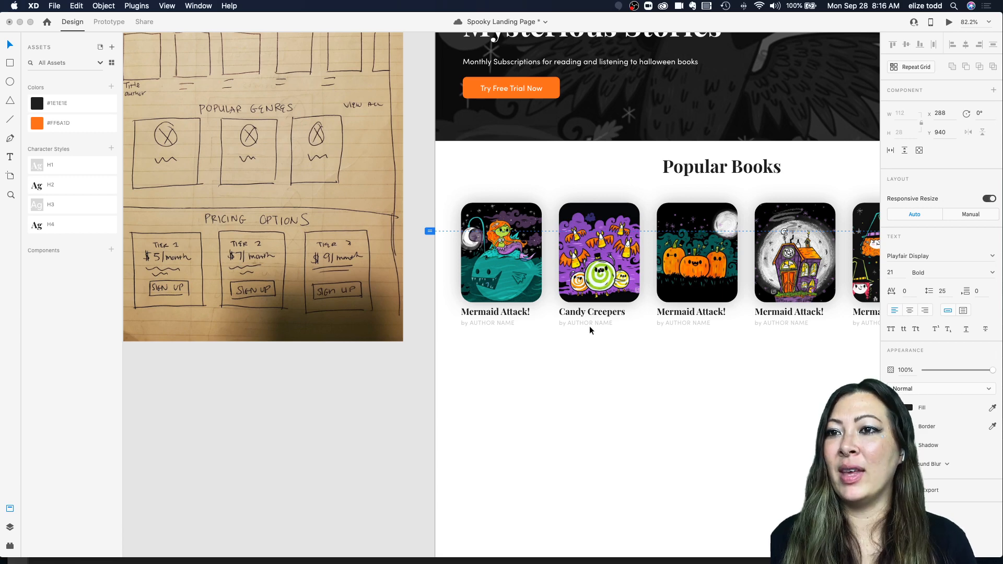
click(590, 356)
Step: Rename the fourth book title to "Haunted House"
scroll(589, 356, down, 4)
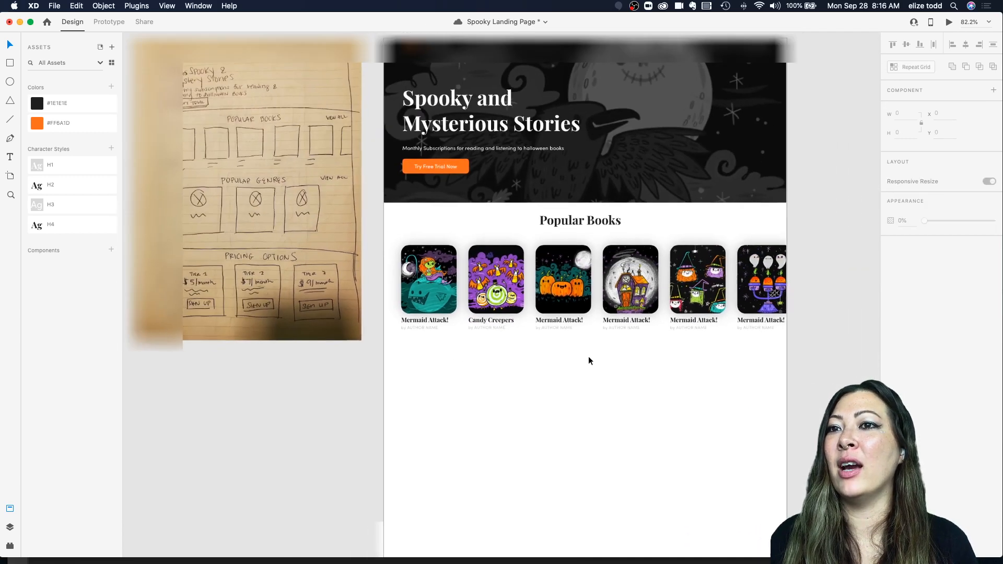
scroll(619, 322, up, 4)
double_click(619, 324)
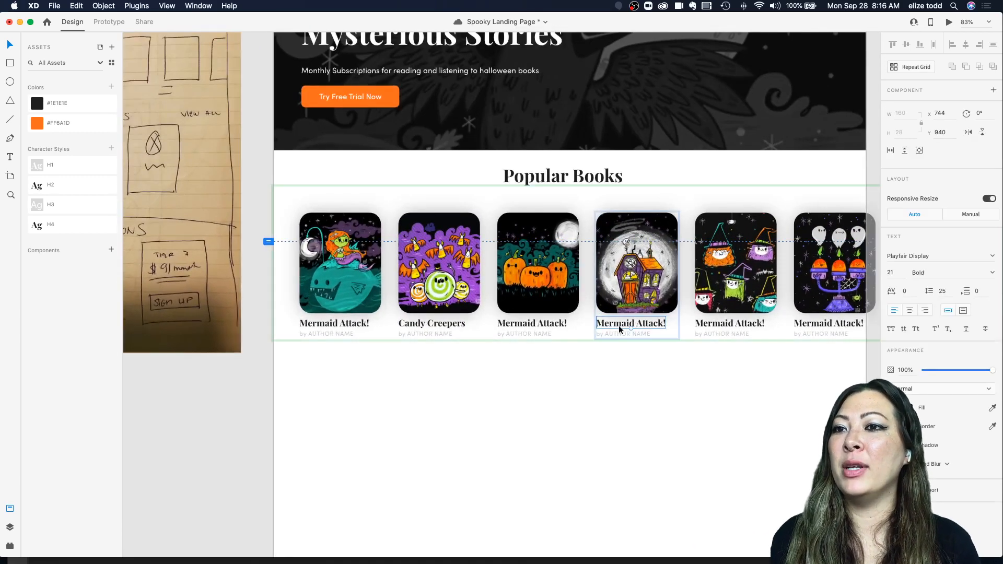
double_click(619, 323)
text(Haunted)
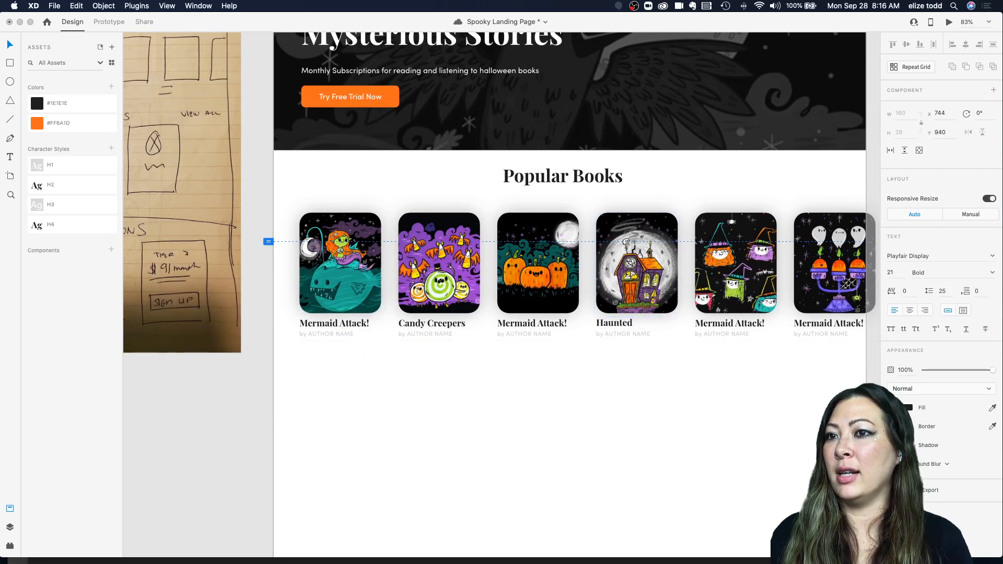
text( House)
click(632, 388)
Step: Examine the Popular Books row and the rest of the landing page layout
scroll(631, 387, down, 4)
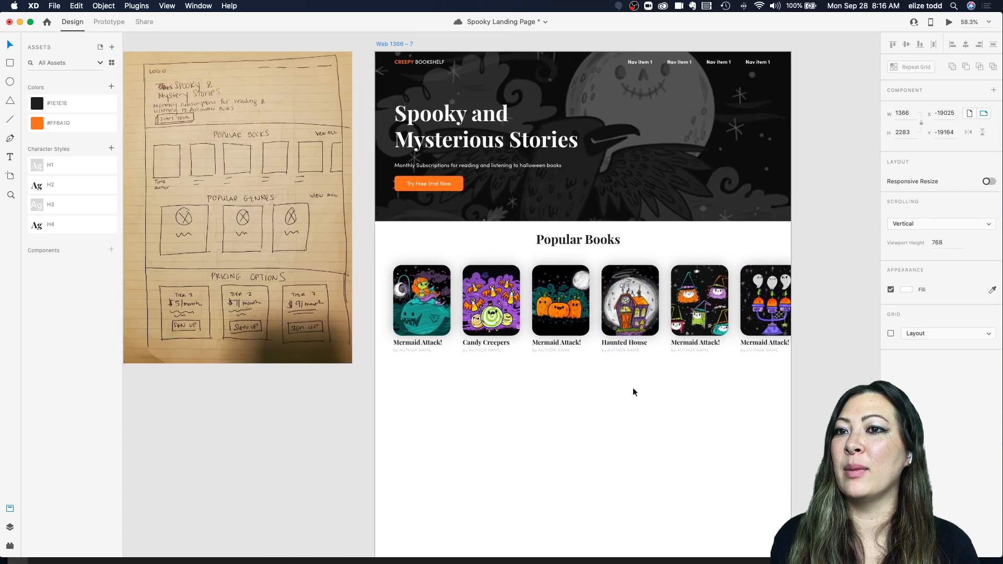
scroll(631, 387, up, 1)
scroll(633, 390, up, 3)
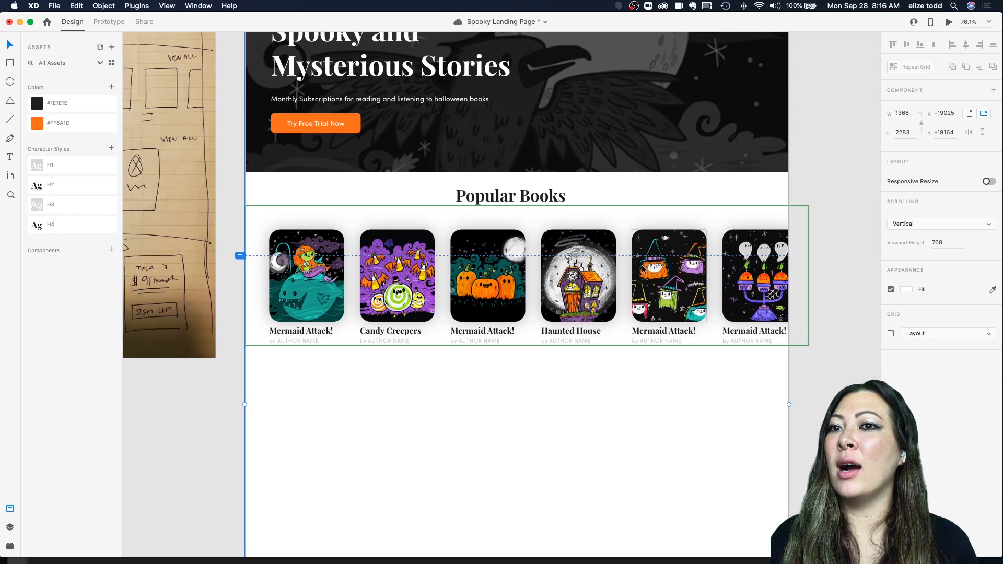
scroll(486, 285, right, 2)
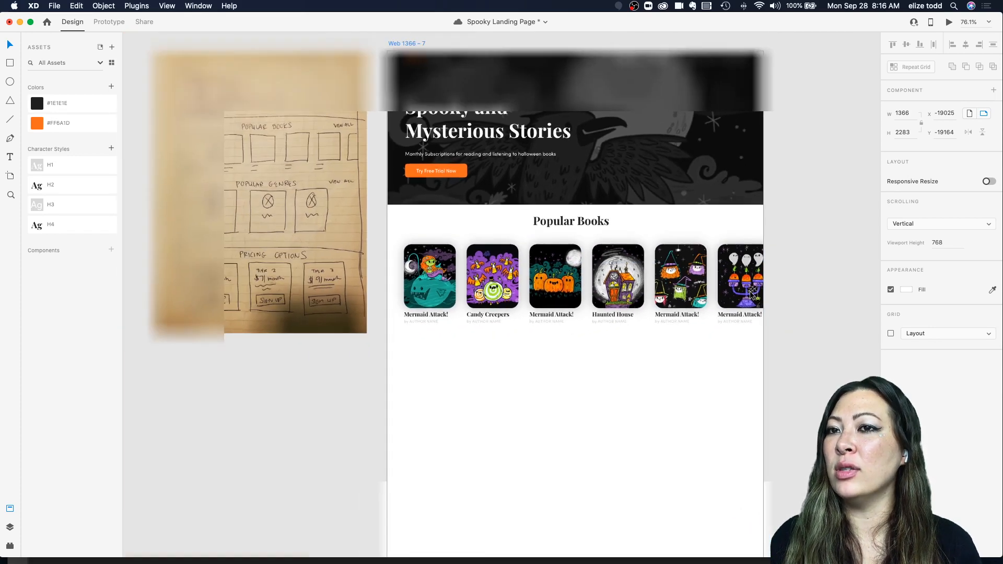
scroll(475, 334, down, 3)
click(527, 297)
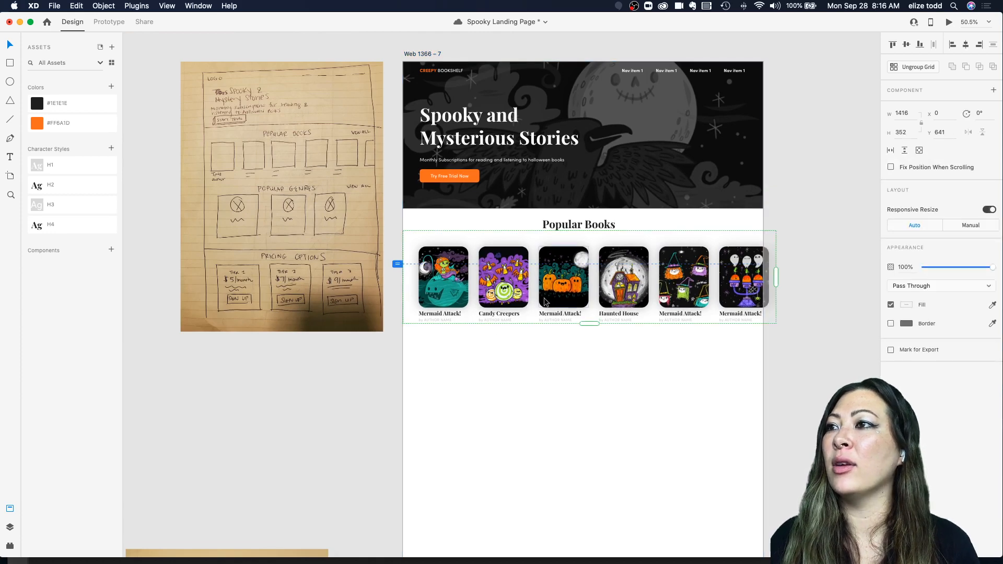
click(537, 337)
scroll(291, 148, up, 3)
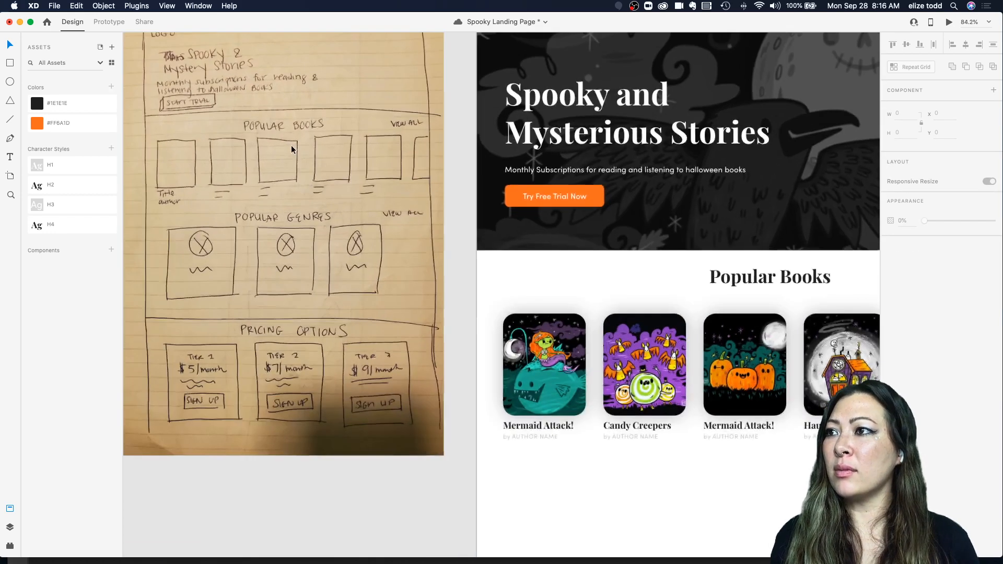
scroll(290, 145, down, 2)
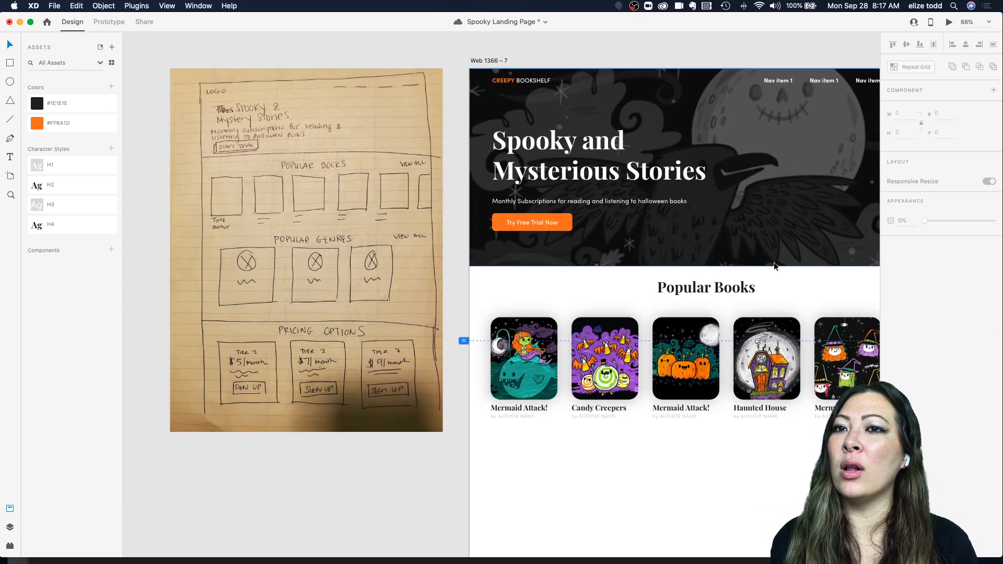
scroll(854, 294, right, 3)
scroll(865, 293, right, 2)
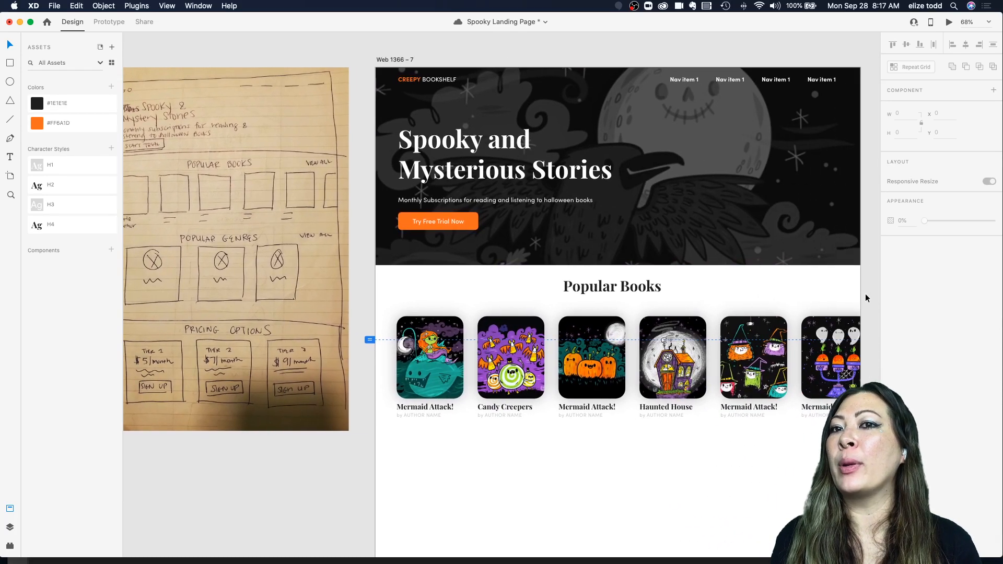
scroll(821, 290, down, 5)
scroll(788, 255, up, 5)
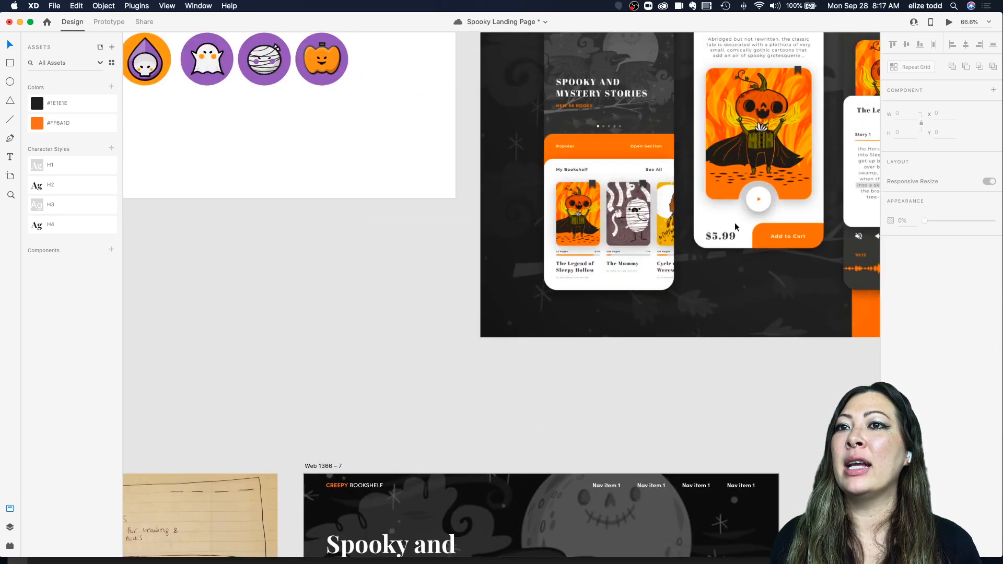
scroll(667, 173, down, 4)
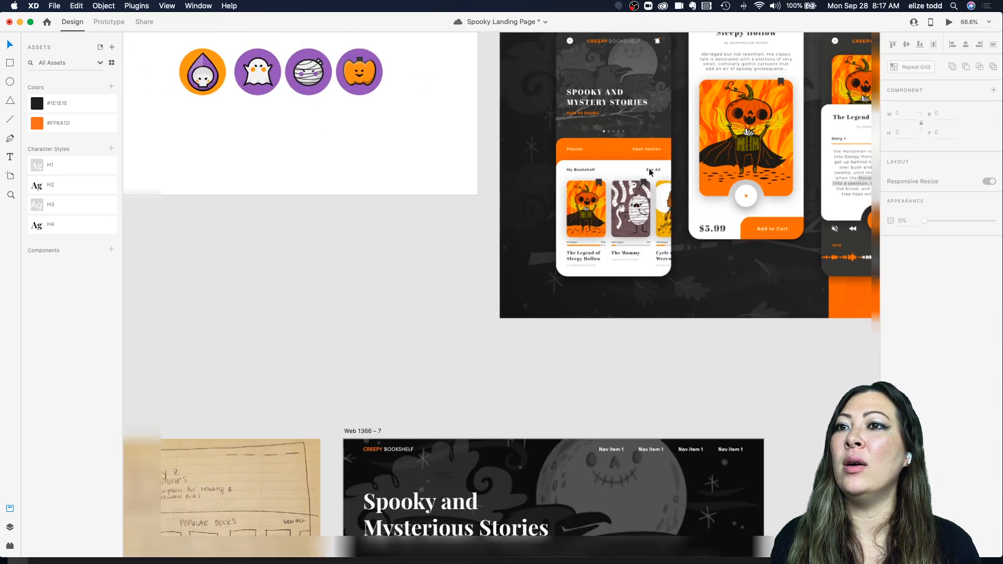
scroll(581, 351, down, 3)
scroll(583, 354, up, 2)
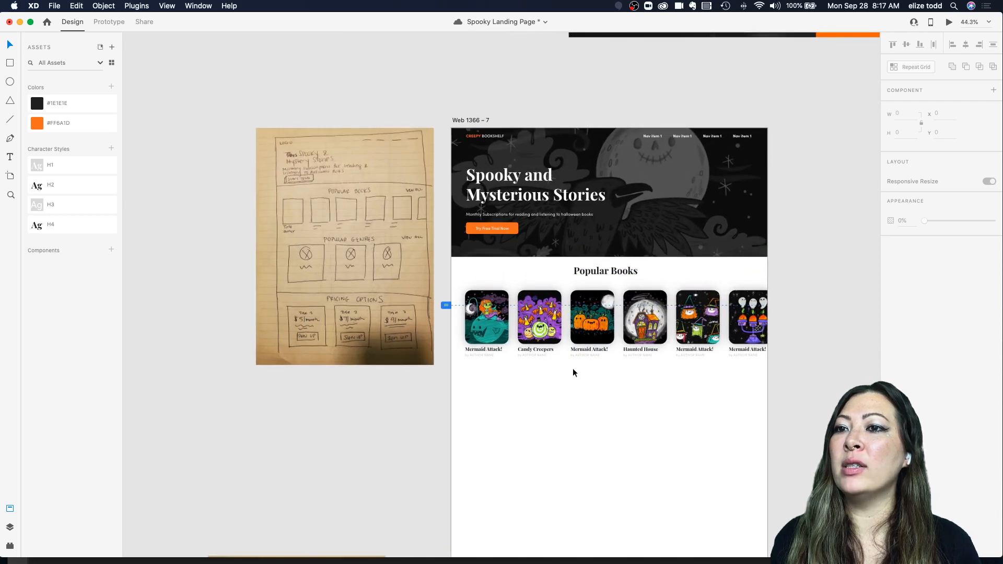
Step: Save the document and center the Popular Books heading horizontally on the artboard
key(super+s)
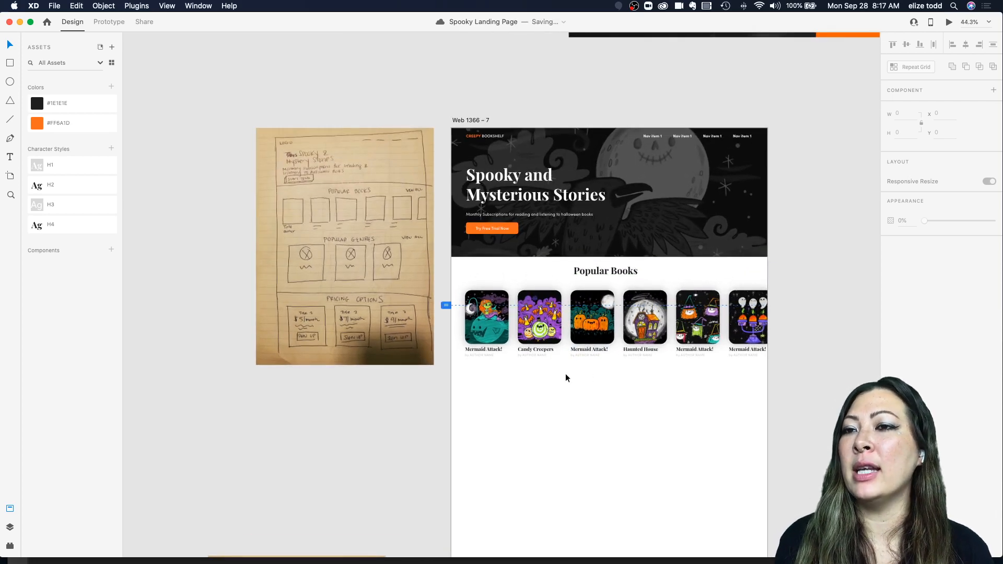
click(614, 273)
click(967, 44)
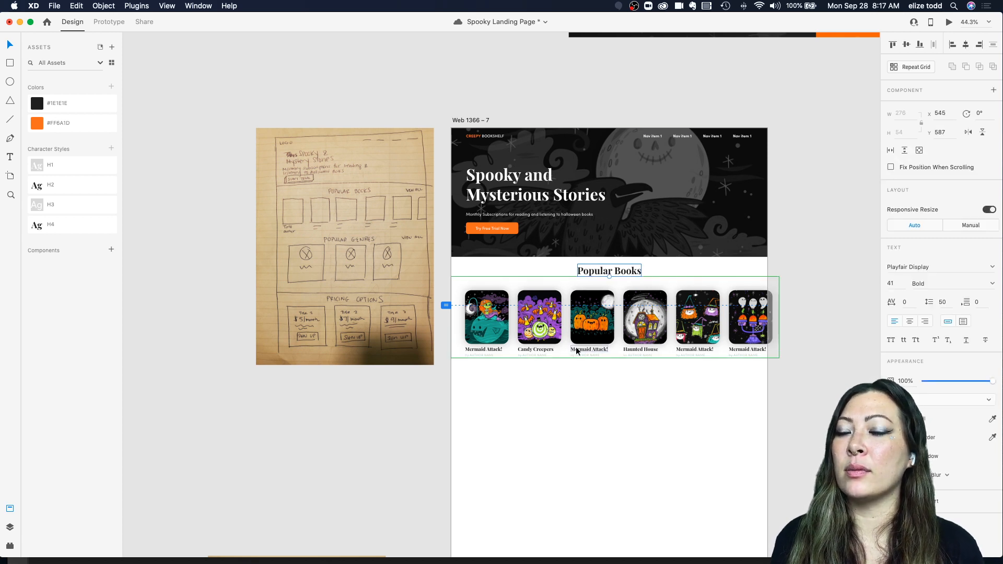
click(546, 430)
scroll(546, 430, down, 1)
scroll(546, 430, right, 1)
scroll(546, 430, up, 5)
scroll(546, 429, up, 1)
scroll(546, 429, right, 1)
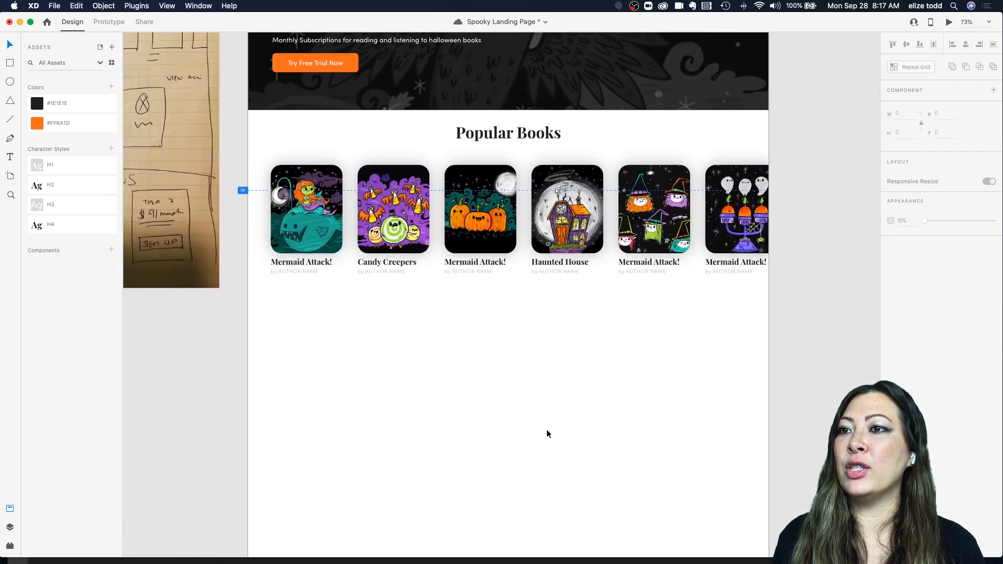
scroll(546, 429, down, 4)
Step: Turn the Try Free Trial Now button into a component and rename it CTA
click(374, 152)
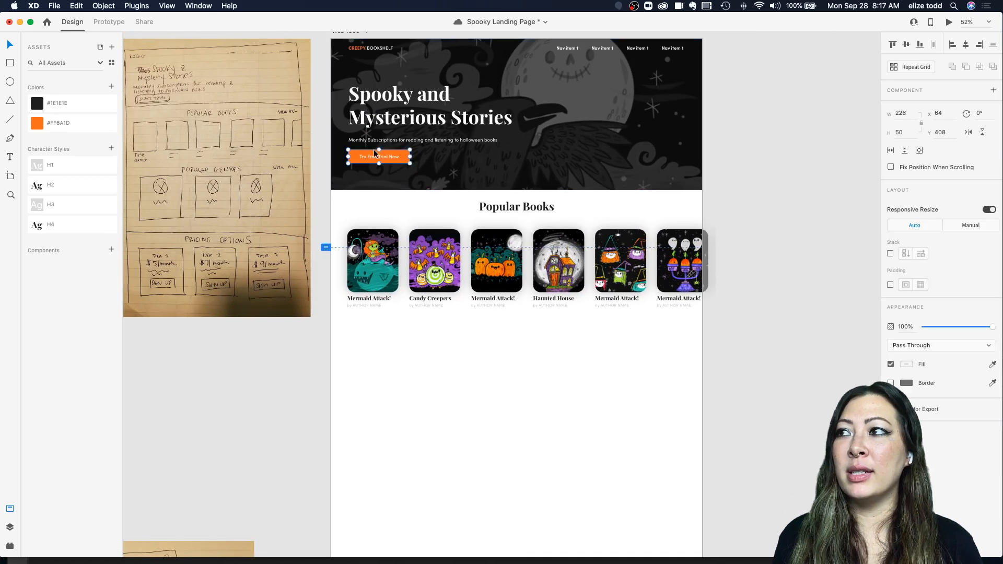
scroll(400, 164, up, 4)
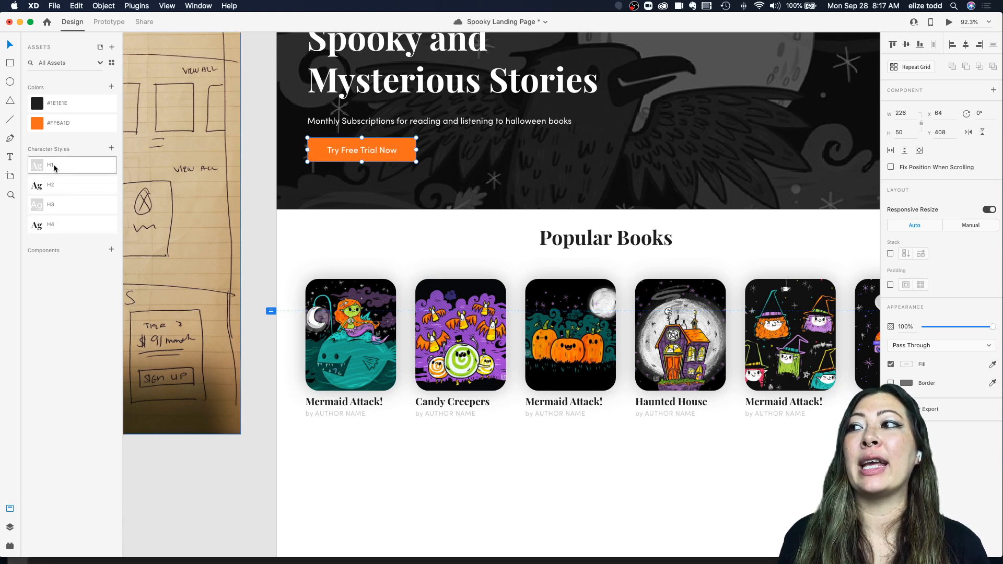
mouse_move(56, 167)
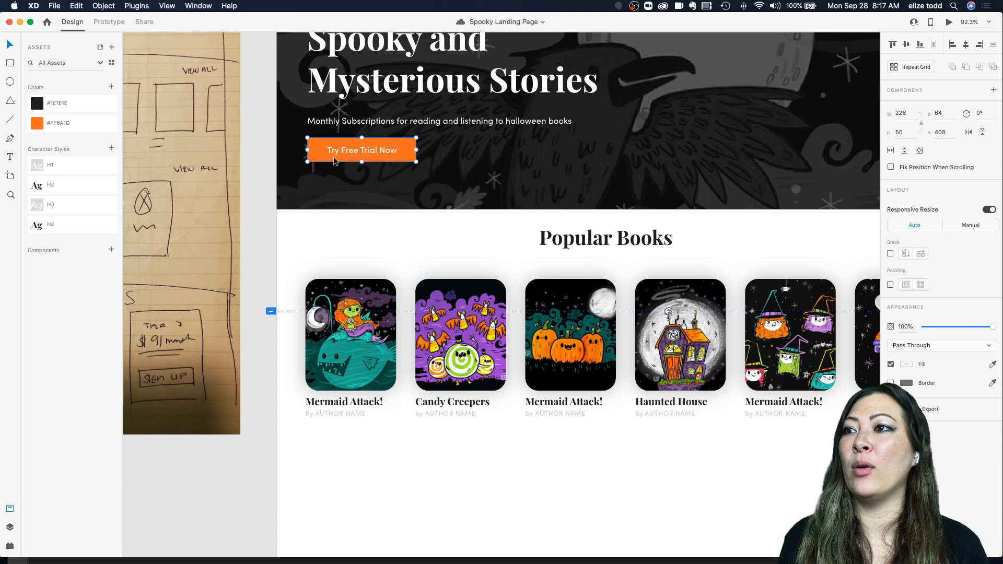
click(111, 252)
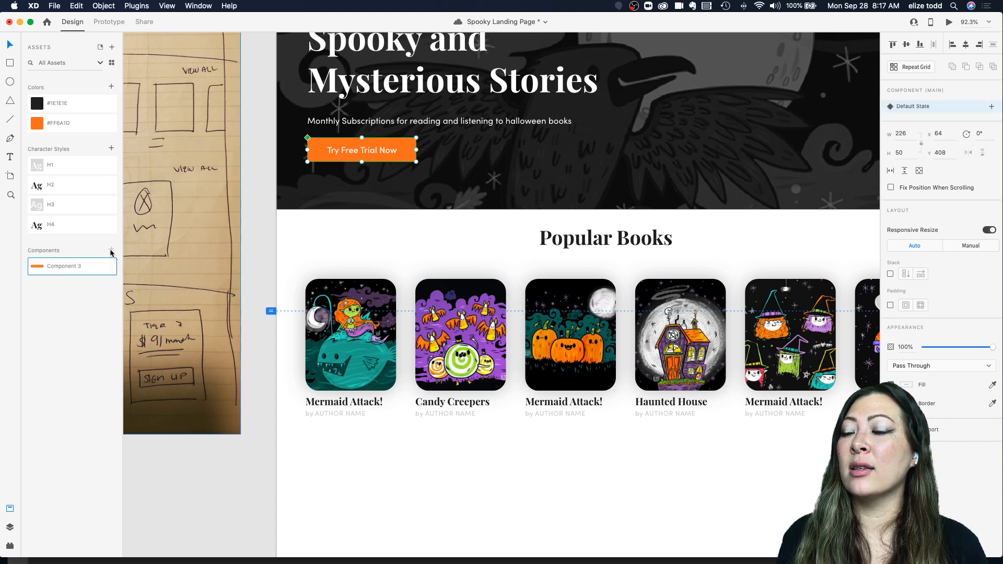
double_click(62, 267)
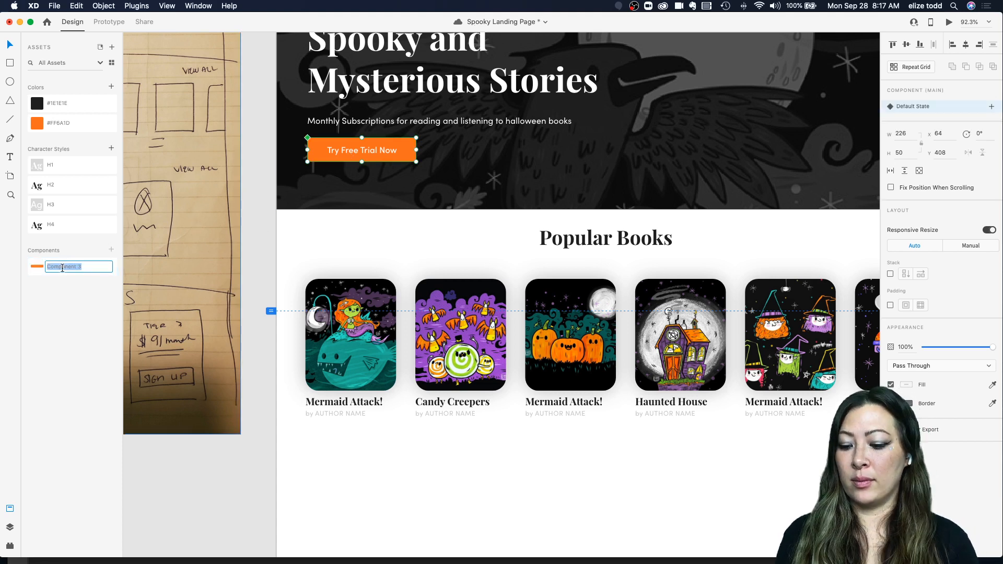
text(CTA)
key(Return)
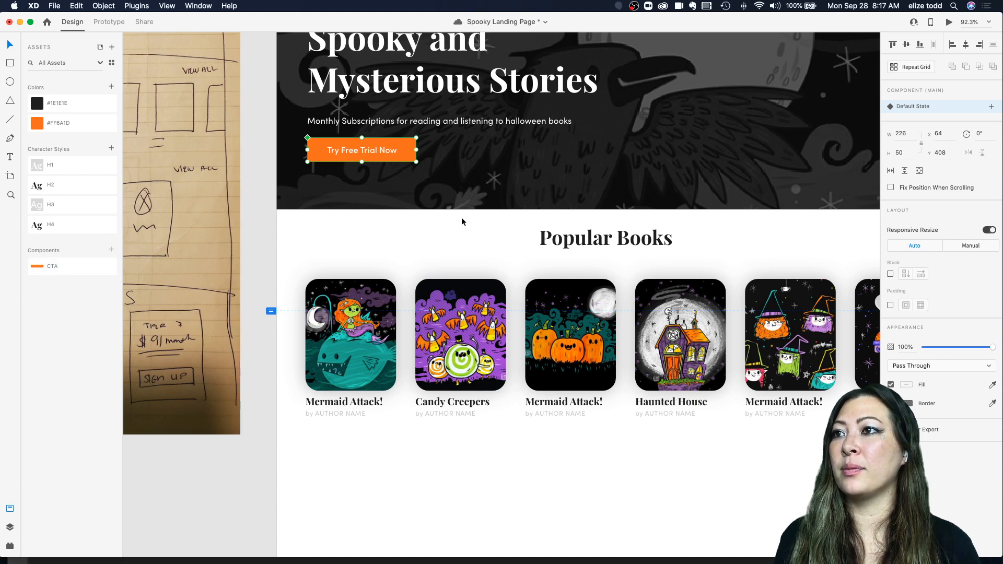
Step: Duplicate the CTA button beside the original in the hero section
scroll(395, 156, down, 3)
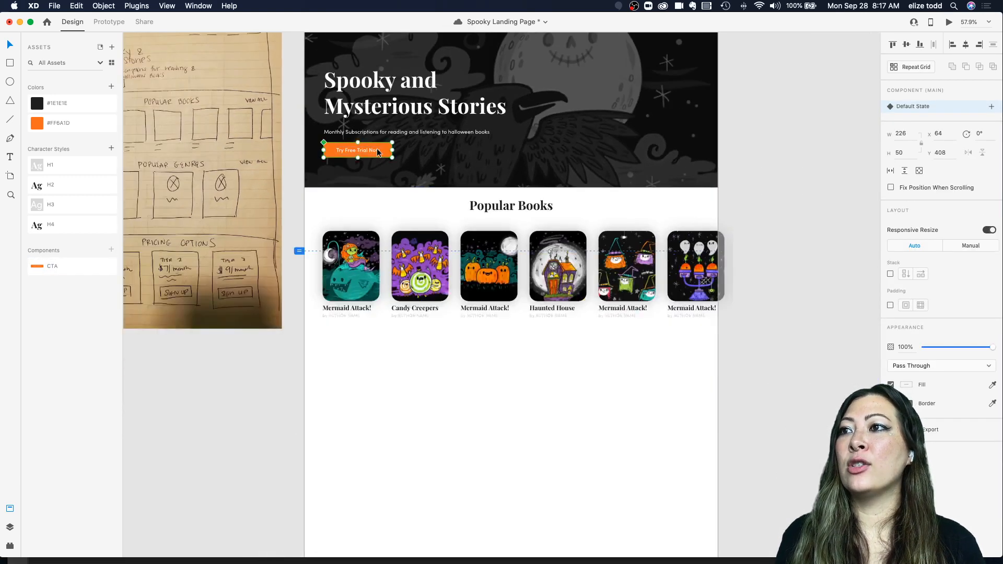
scroll(377, 148, up, 5)
scroll(316, 157, up, 1)
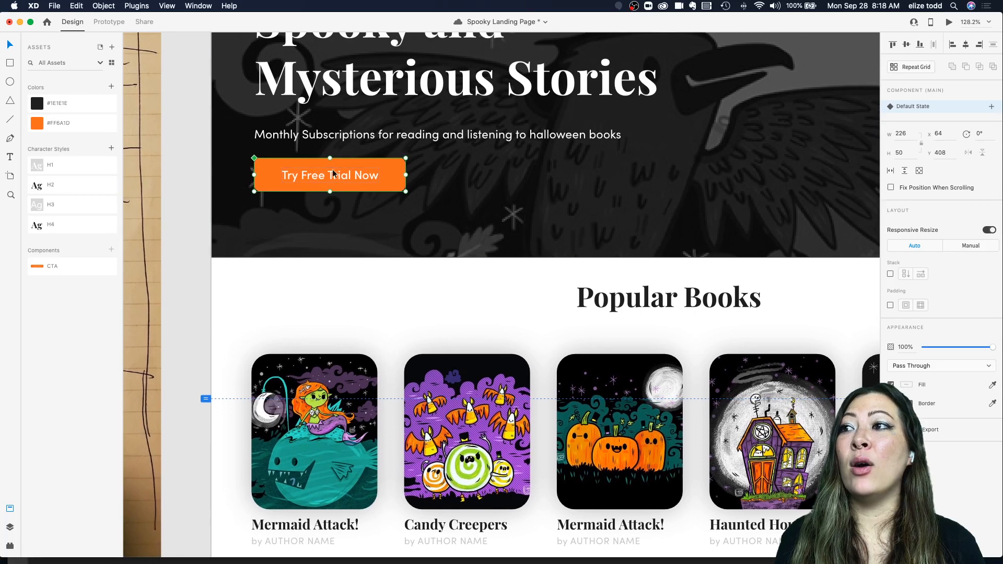
drag(335, 174, 503, 174)
click(483, 138)
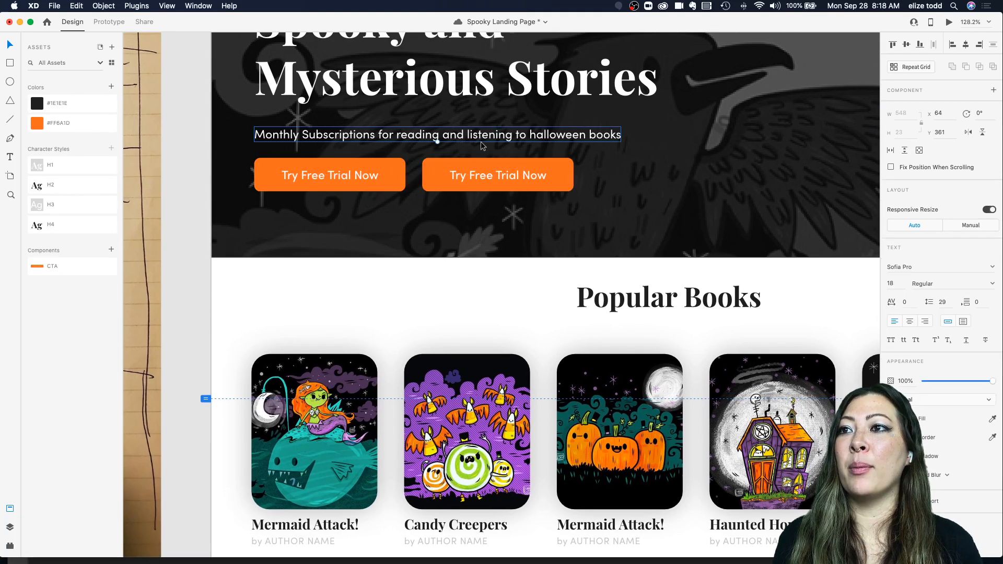
click(458, 181)
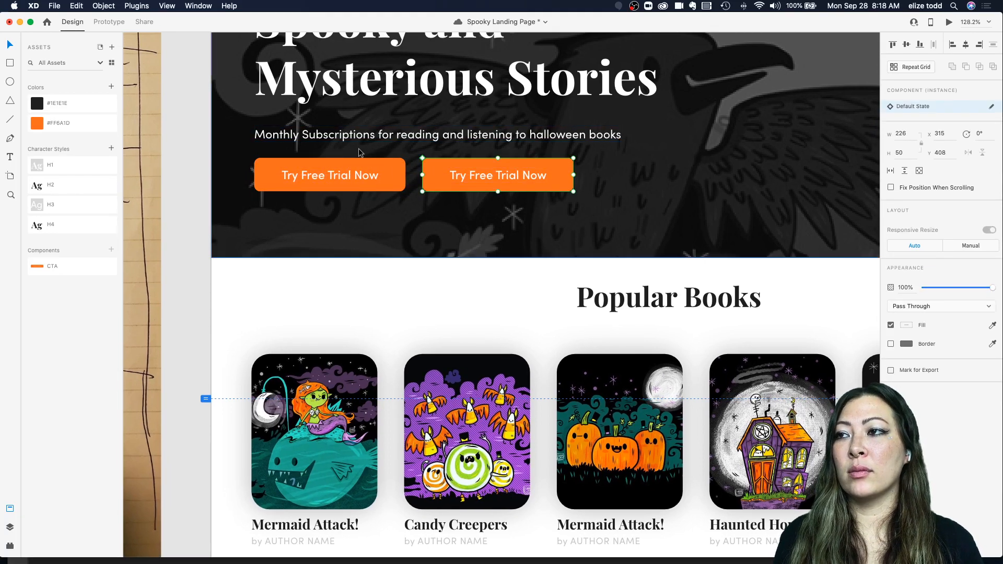
Step: Try filling the main CTA button's background with the #1E1E1E colour, and undo the fill
scroll(360, 151, up, 3)
click(225, 169)
scroll(225, 169, up, 5)
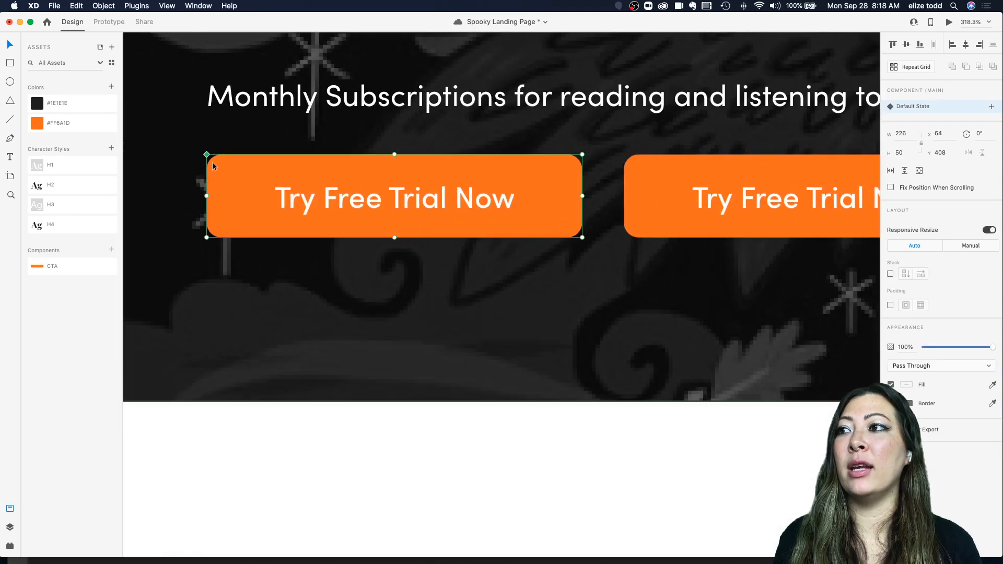
scroll(269, 209, down, 4)
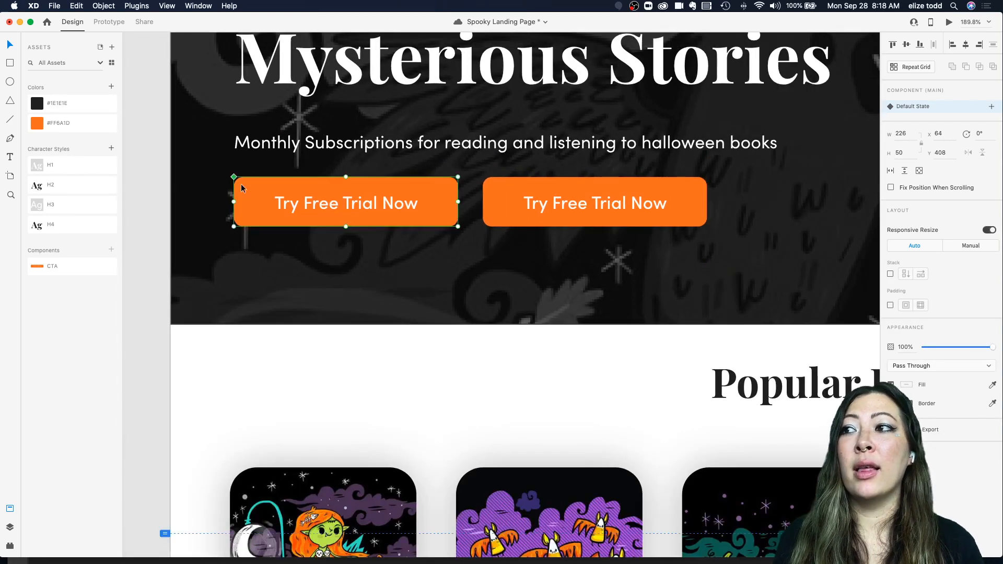
click(530, 197)
click(310, 197)
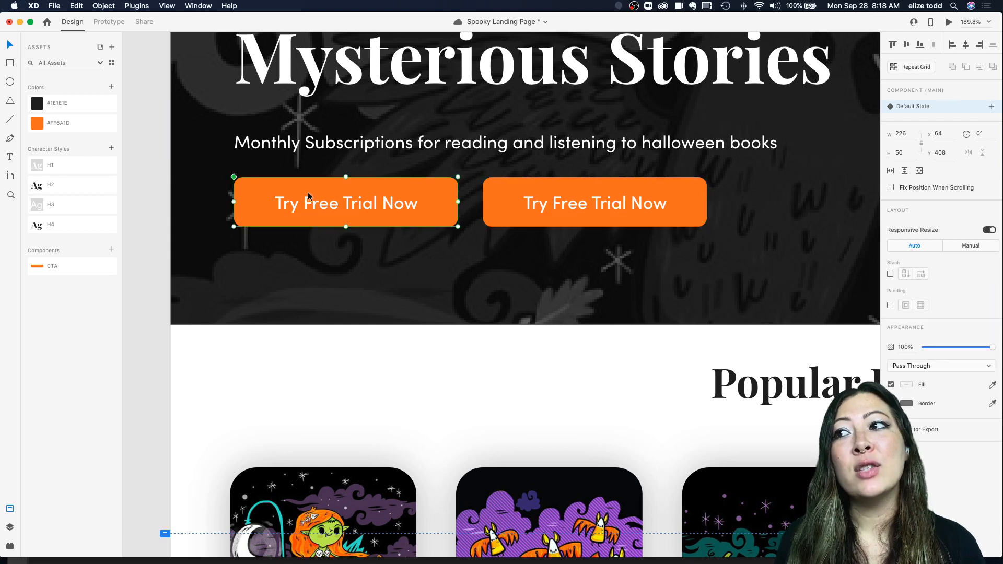
click(213, 184)
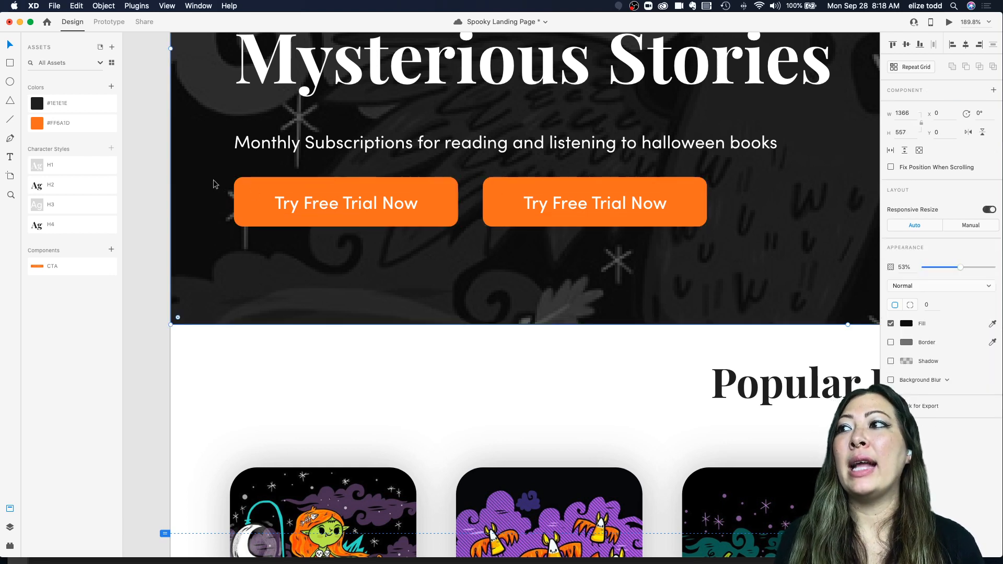
click(253, 187)
click(71, 107)
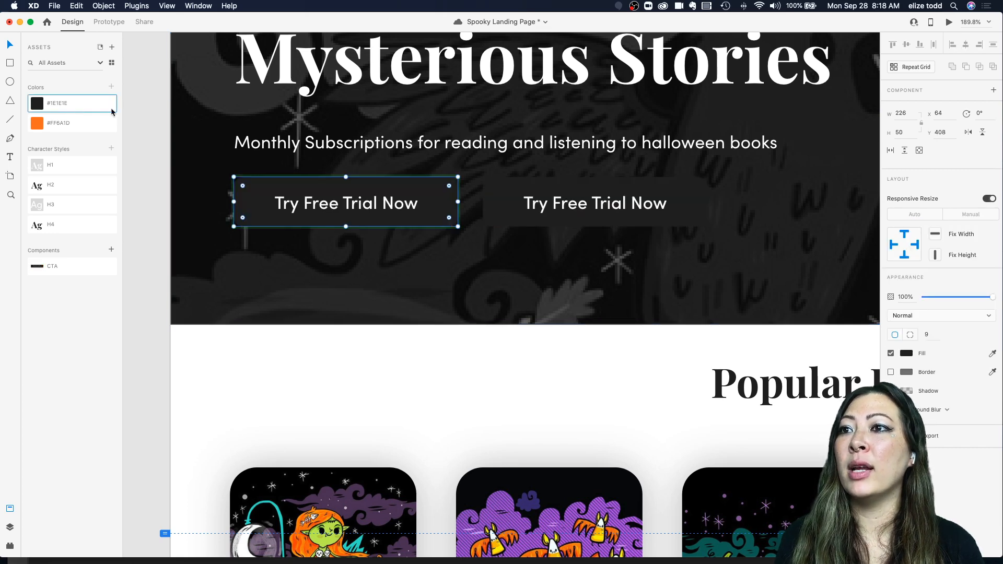
click(541, 168)
key(cmd+z)
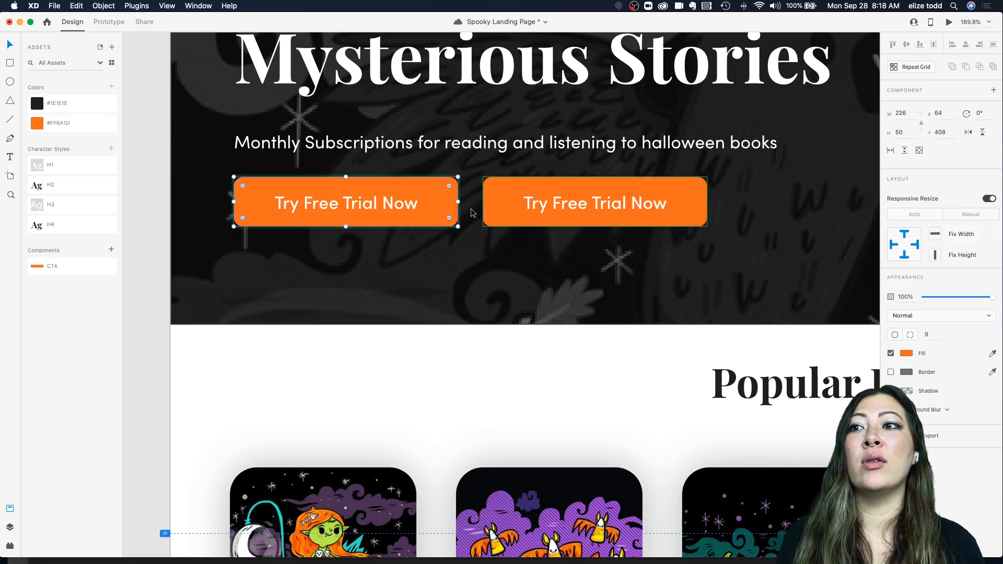
Step: Delete the duplicated CTA button next to the original
scroll(525, 206, down, 5)
click(522, 205)
key(Delete)
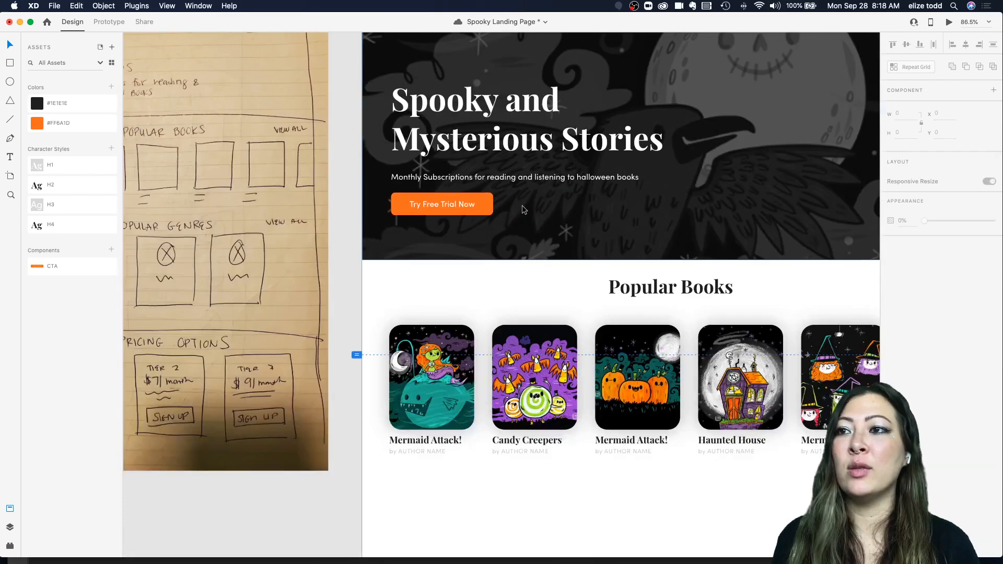
Step: Place a copy of the CTA button centered below the Popular Books cards
scroll(522, 205, down, 5)
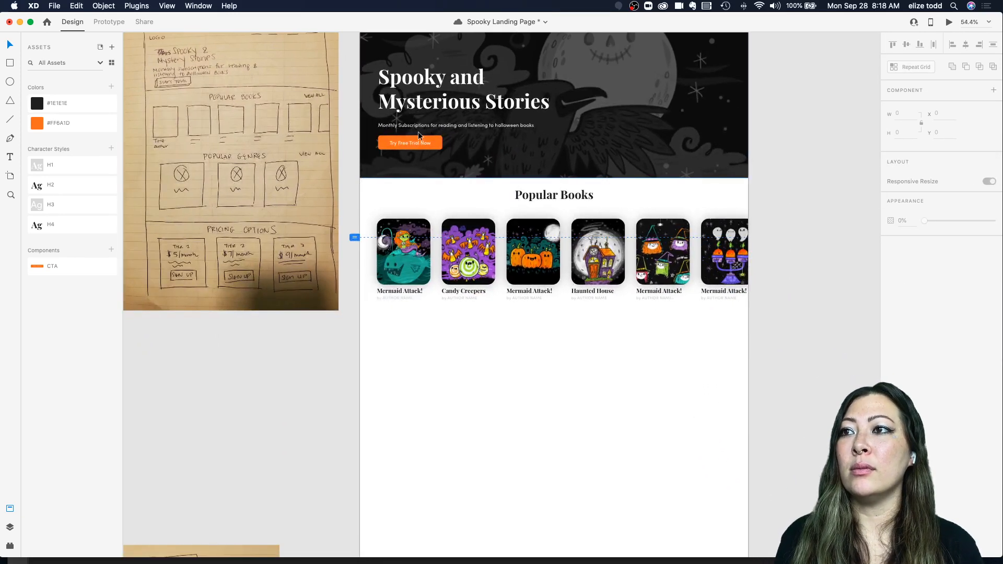
scroll(331, 123, up, 3)
scroll(330, 123, right, 3)
scroll(334, 128, up, 3)
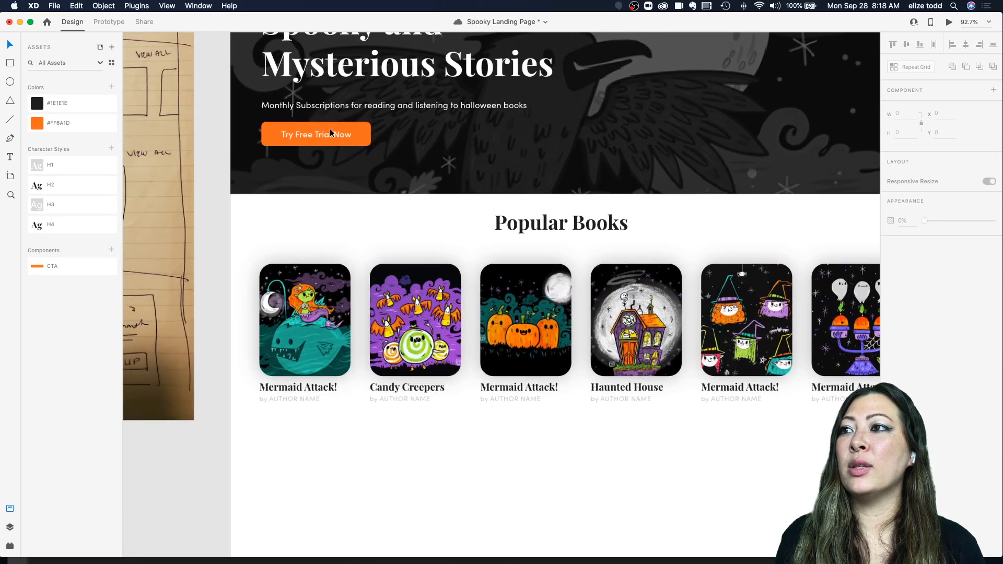
scroll(316, 128, right, 2)
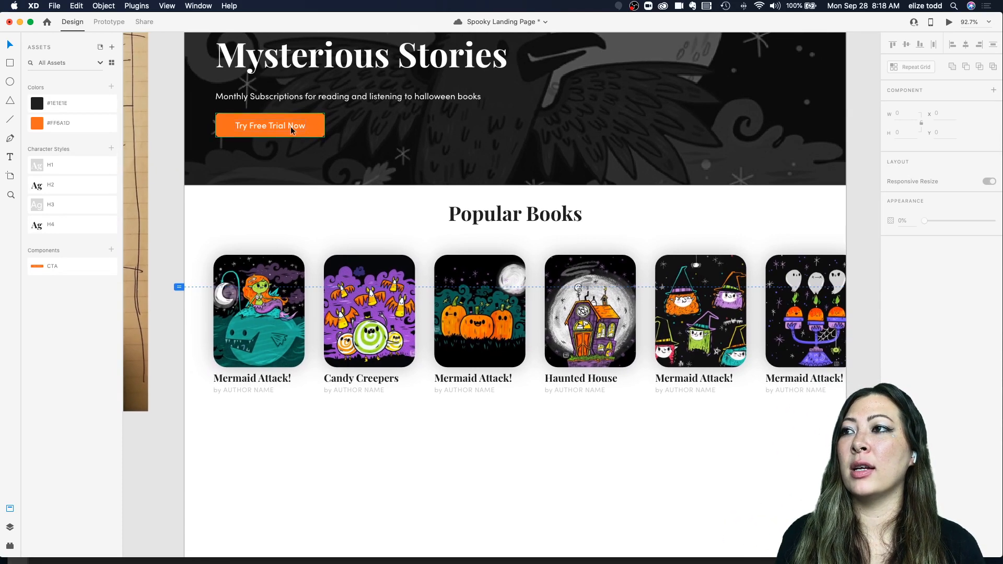
click(290, 127)
alt+drag(266, 120, 402, 317)
scroll(265, 190, down, 5)
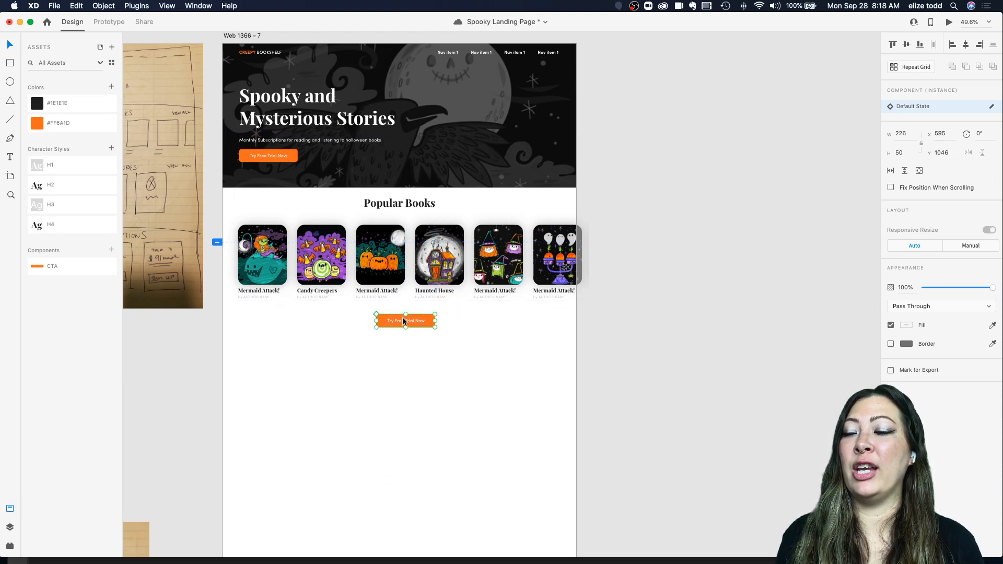
scroll(402, 317, up, 3)
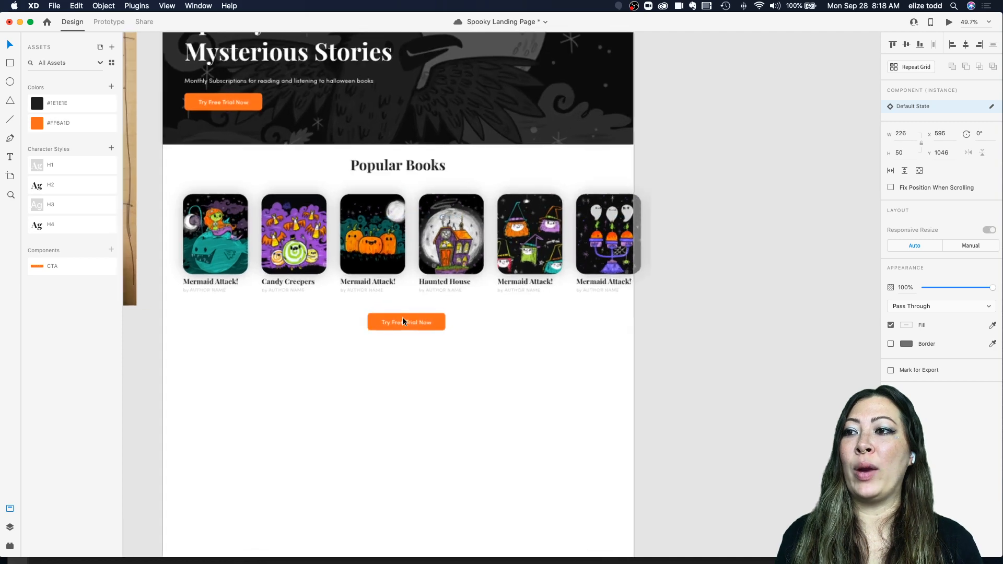
Step: Change the copied button's label to "View All Books" in title case
click(460, 313)
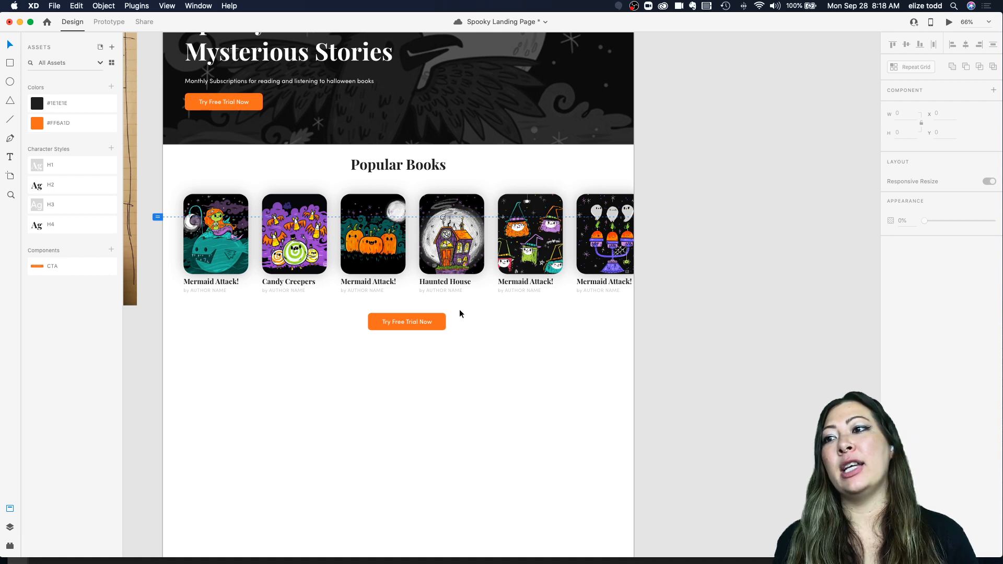
scroll(459, 311, up, 5)
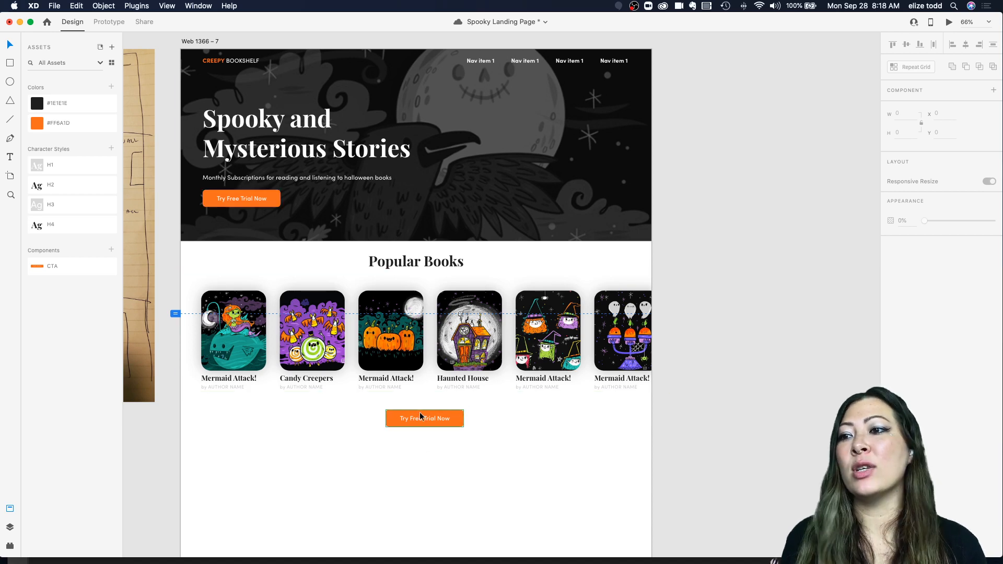
scroll(419, 415, up, 5)
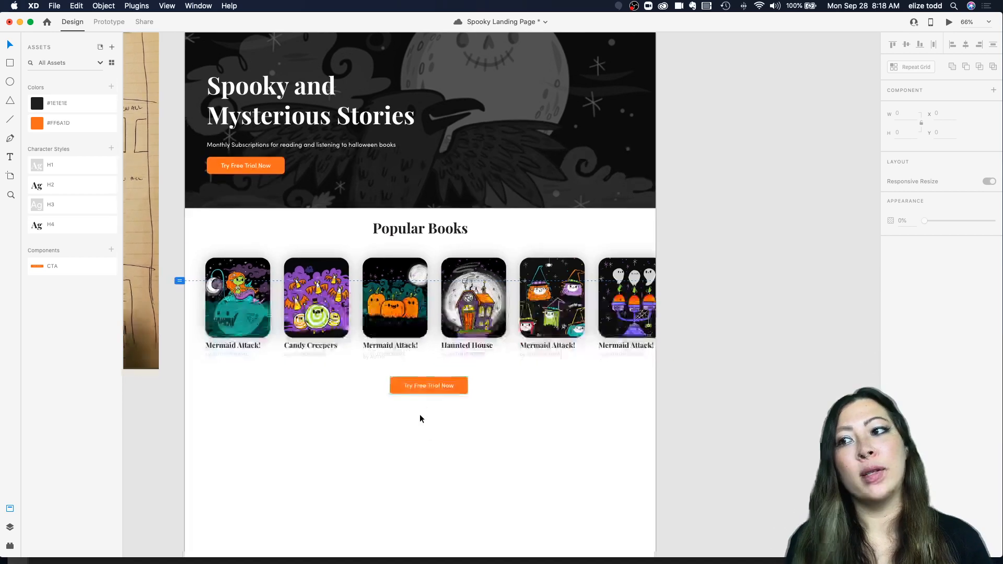
click(426, 384)
double_click(426, 384)
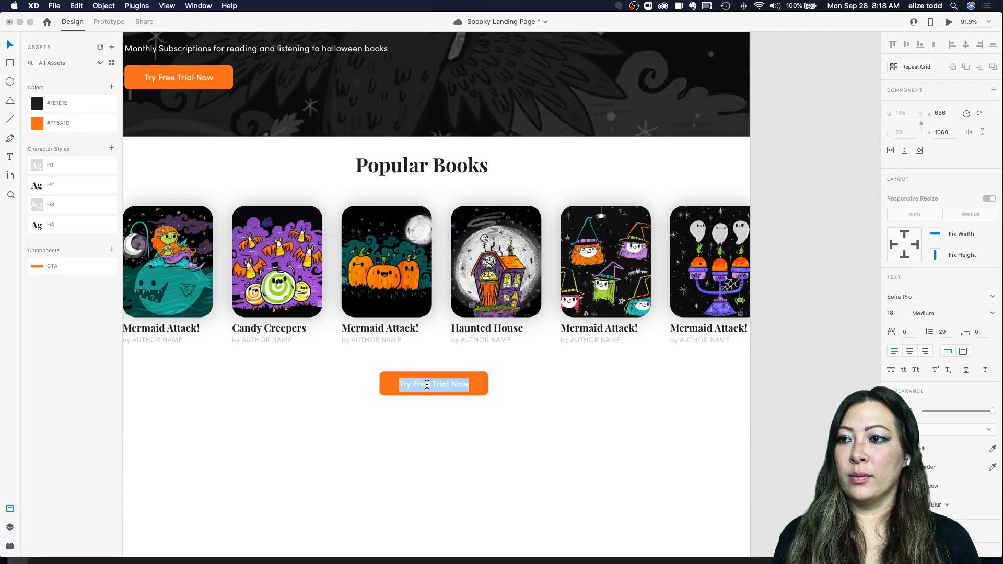
text(View all Books)
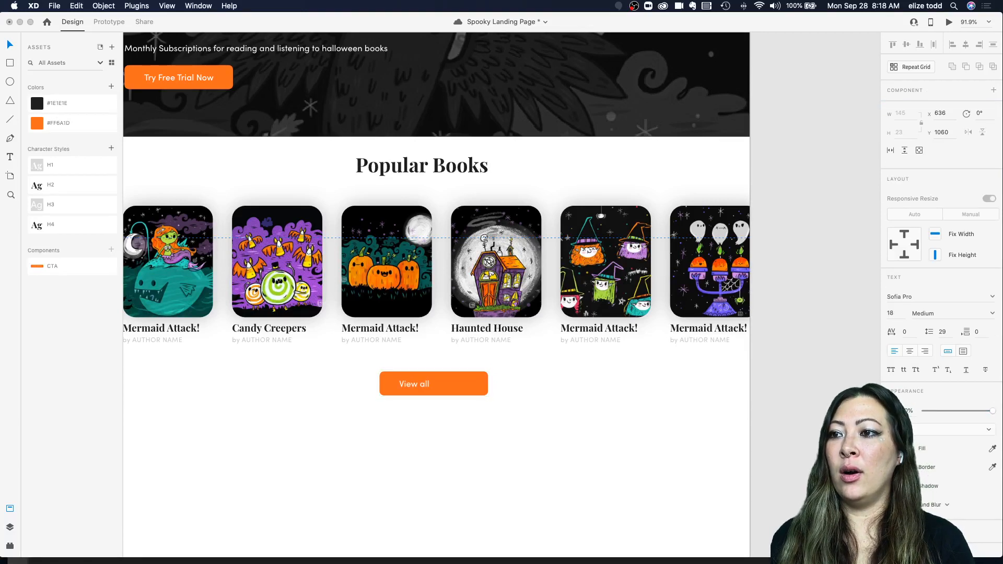
click(433, 410)
click(916, 370)
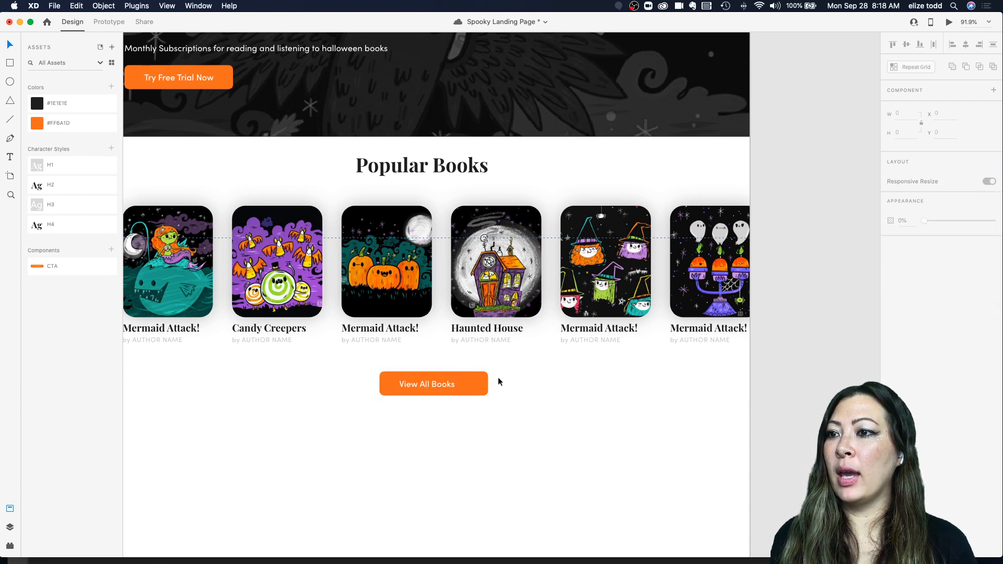
Step: Give the View All Books button a white fill and an orange #FF6A1D border from the document colours
click(462, 382)
key(super+shift+k)
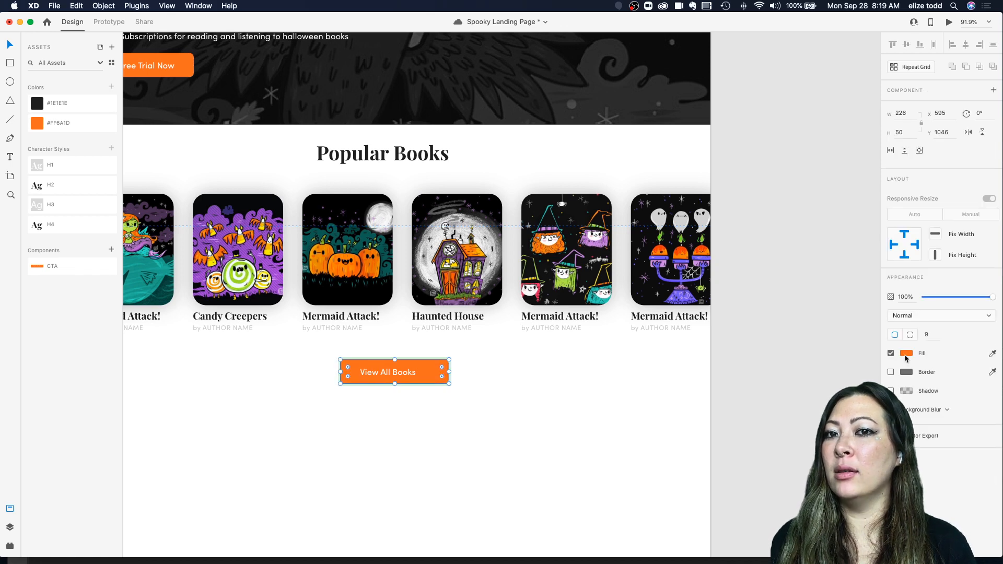
click(905, 356)
drag(839, 342, 780, 300)
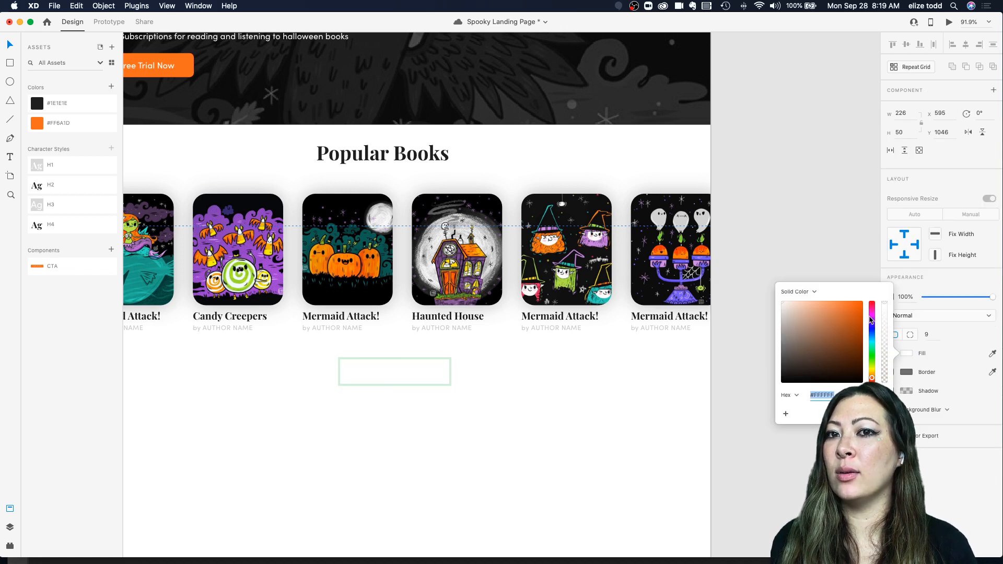
click(924, 375)
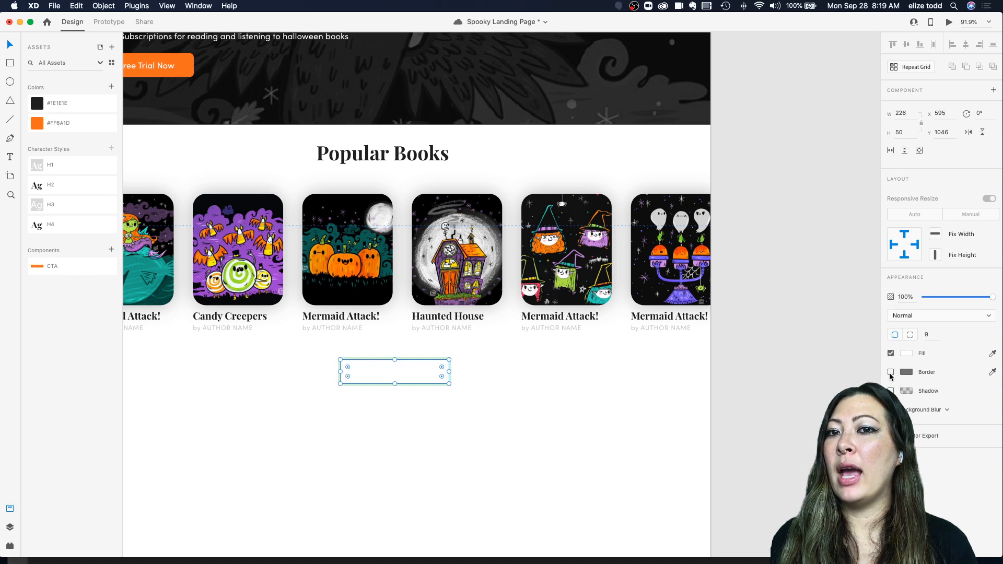
click(890, 372)
click(905, 373)
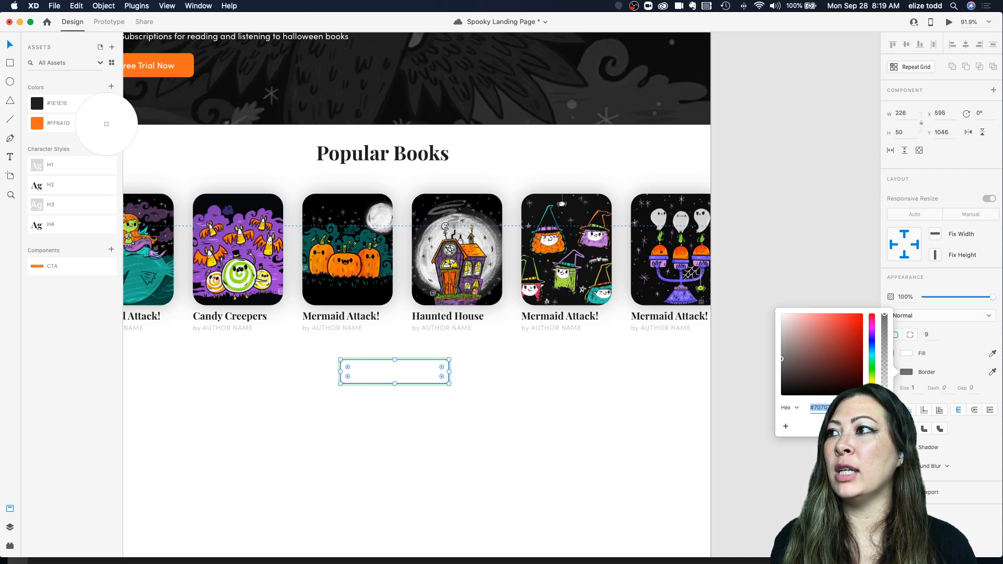
click(35, 123)
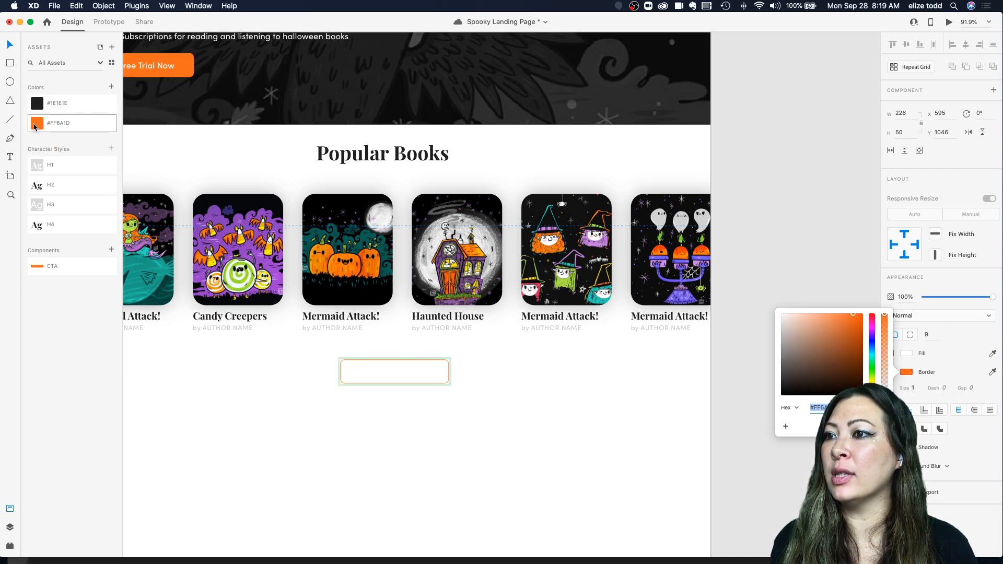
click(231, 336)
Step: Colour the "View All Books" label text with the #FF6A1D orange swatch
click(396, 362)
scroll(396, 361, up, 5)
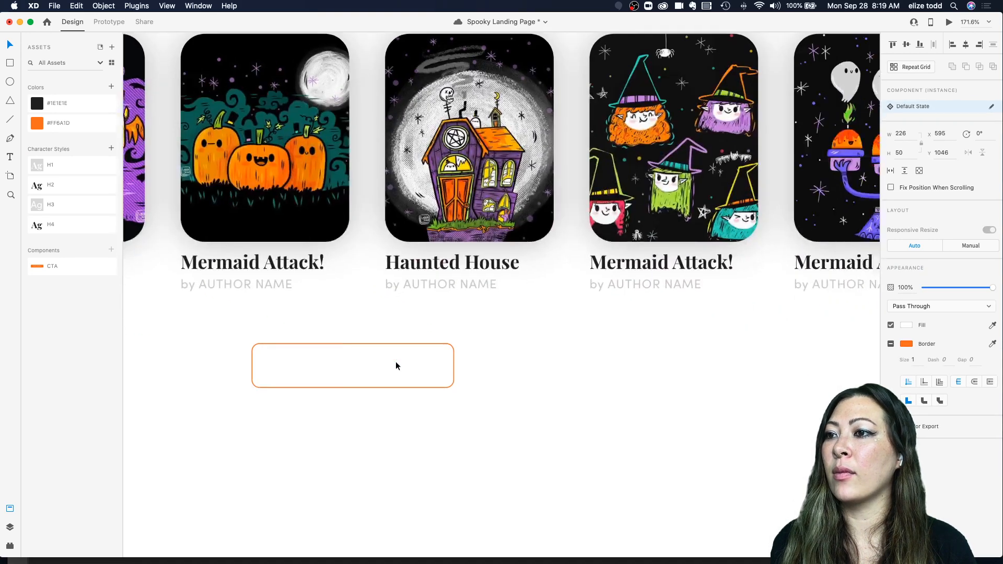
click(906, 345)
click(384, 390)
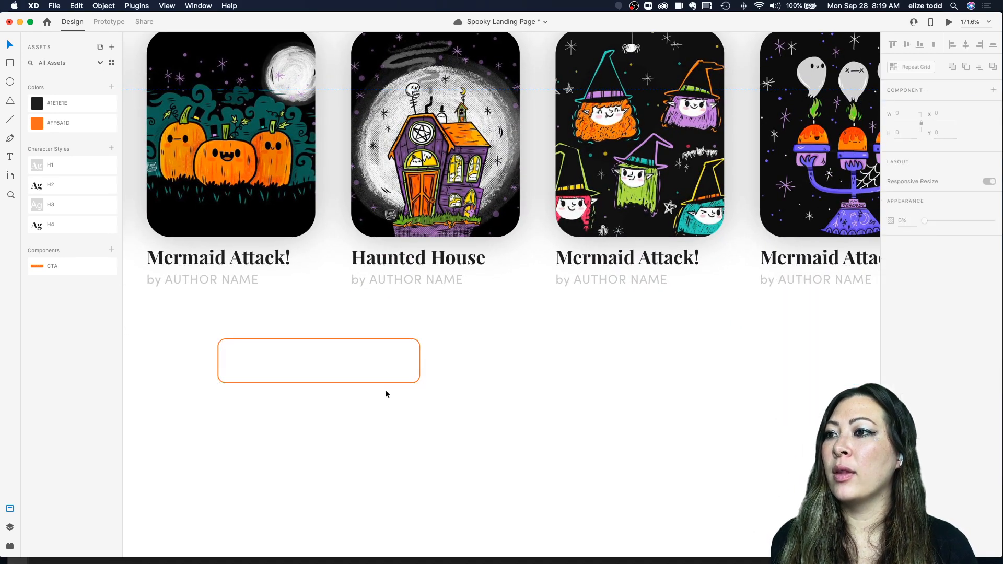
scroll(384, 389, down, 4)
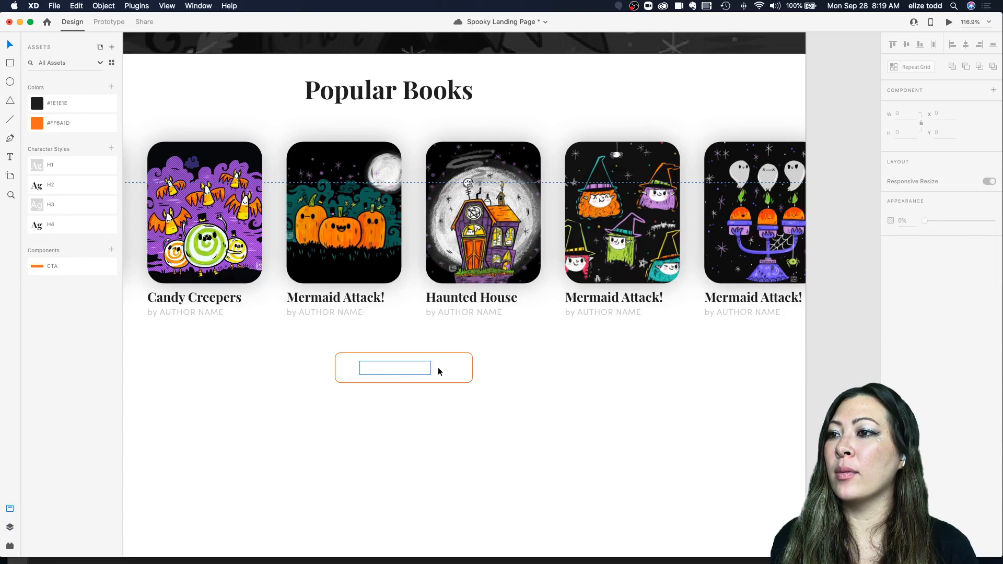
click(394, 372)
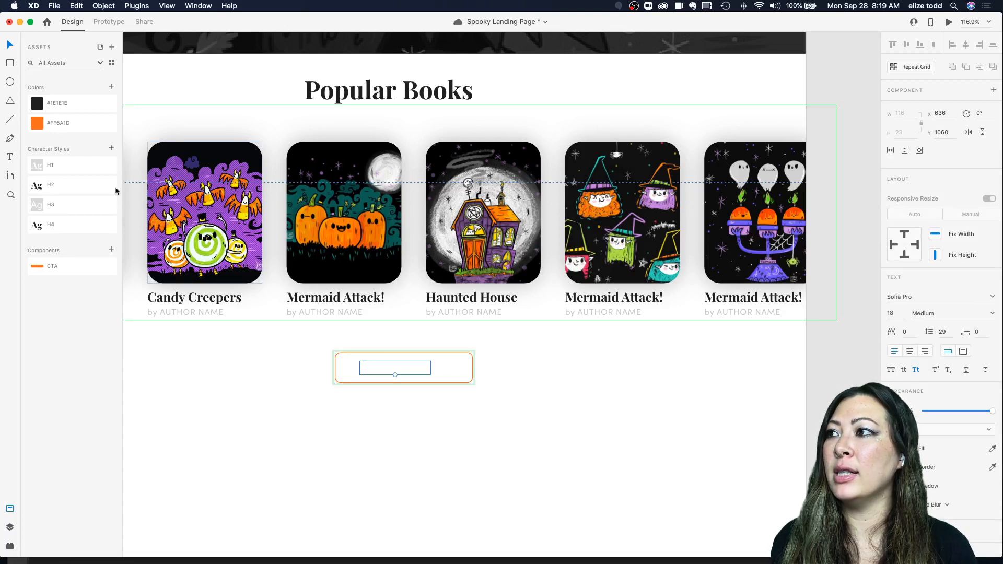
click(59, 124)
click(370, 398)
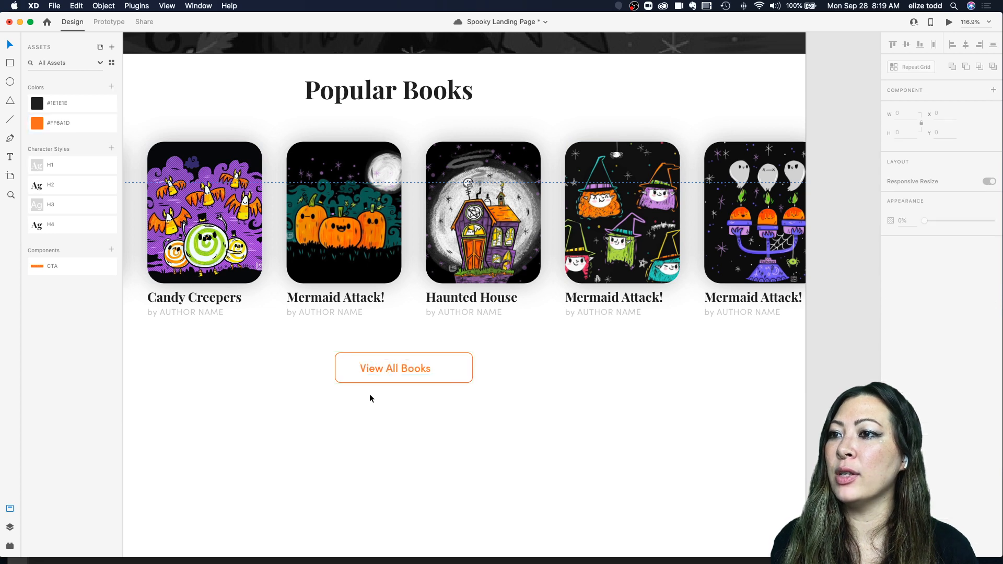
Step: Nudge the "View All Books" label so it sits centred inside the outlined button
click(397, 370)
drag(398, 369, 406, 372)
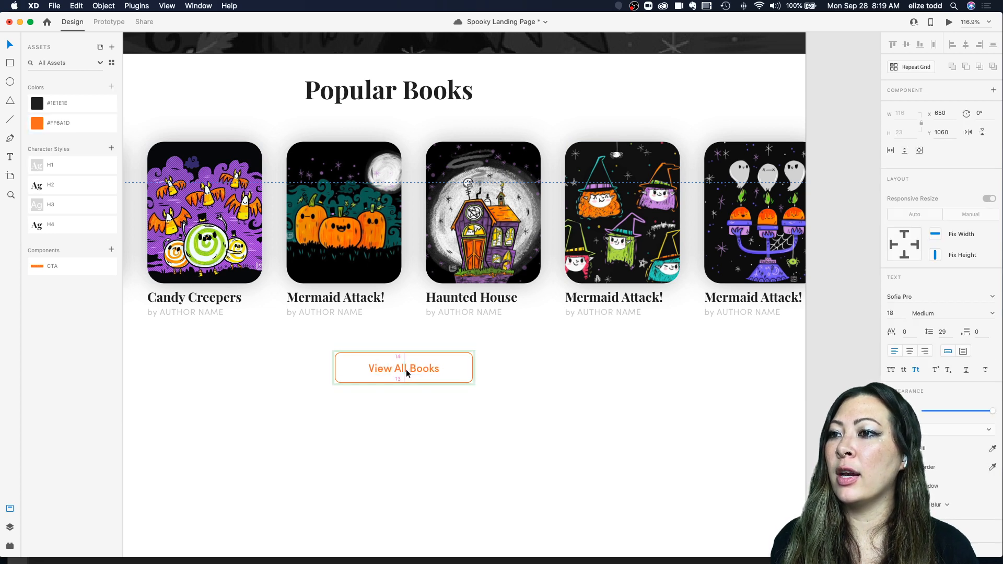
shift+click(464, 373)
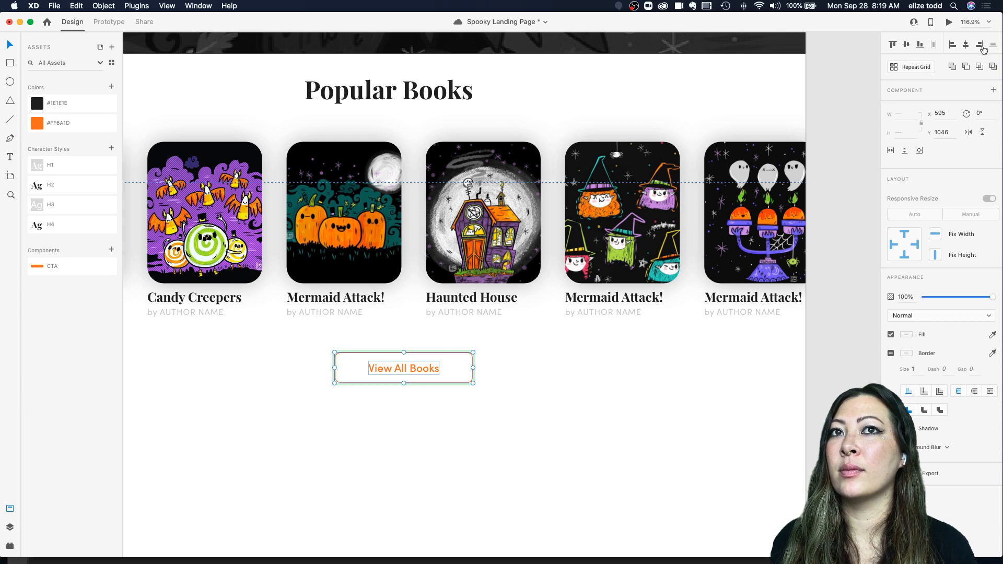
scroll(346, 361, up, 5)
scroll(347, 361, down, 1)
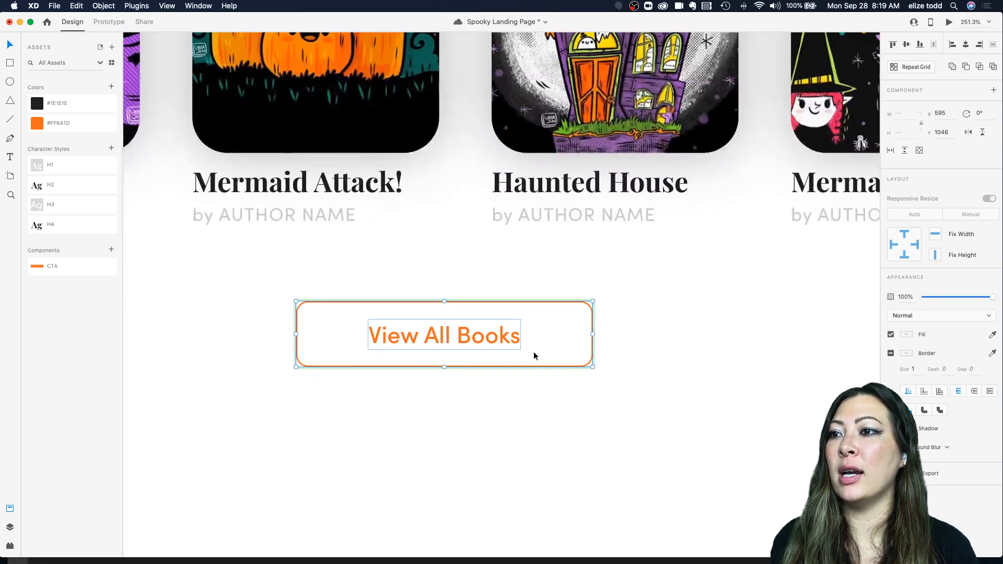
click(600, 373)
click(447, 337)
double_click(448, 338)
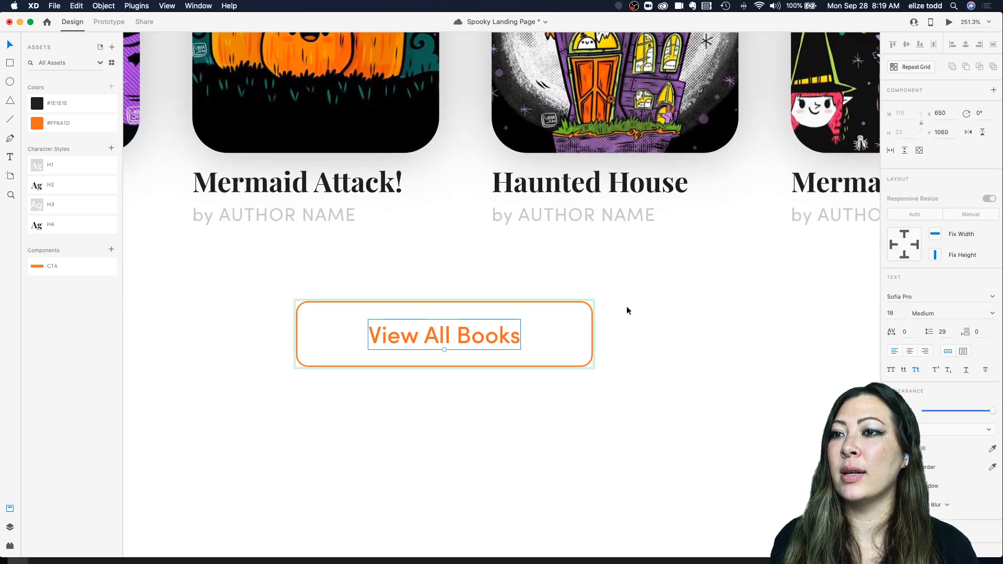
click(465, 279)
click(436, 335)
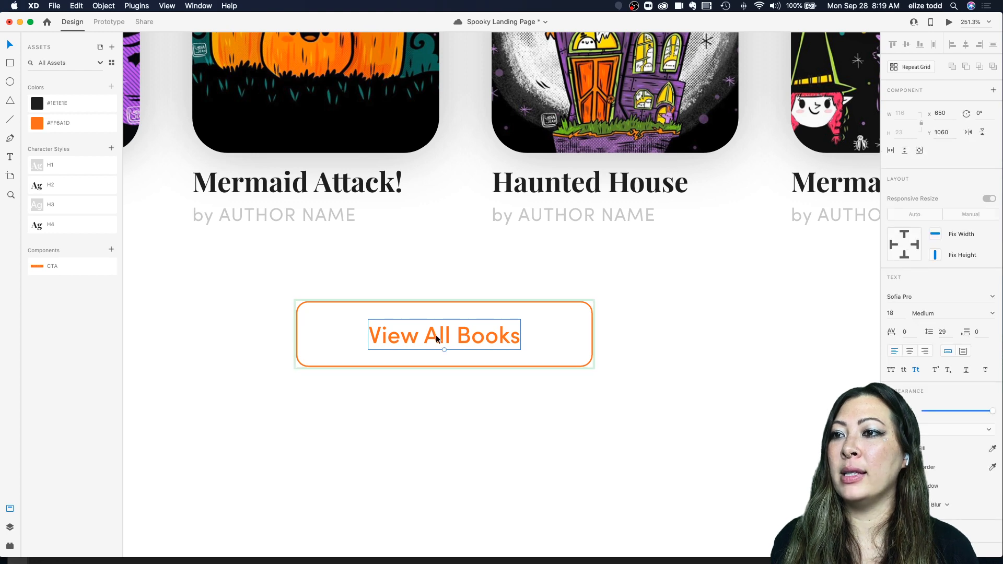
click(578, 312)
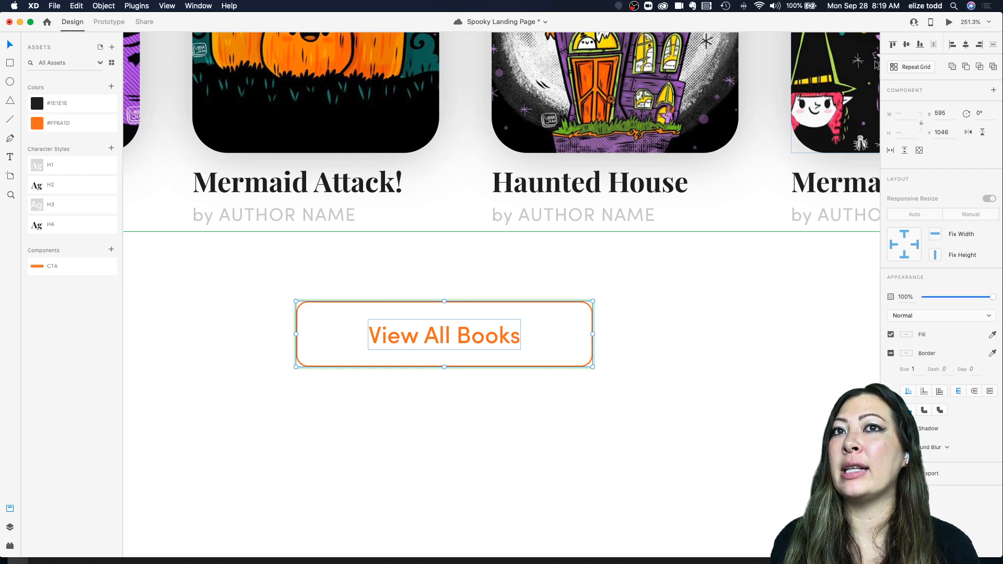
Step: Review the outlined View All Books button below the Popular Books cards at different zoom levels
scroll(568, 168, down, 4)
click(546, 319)
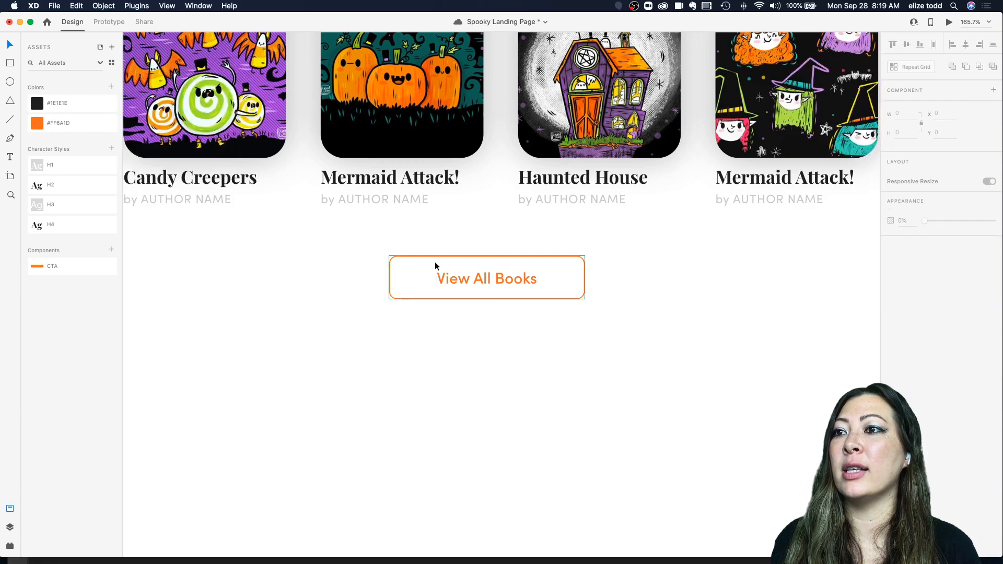
scroll(504, 276, down, 3)
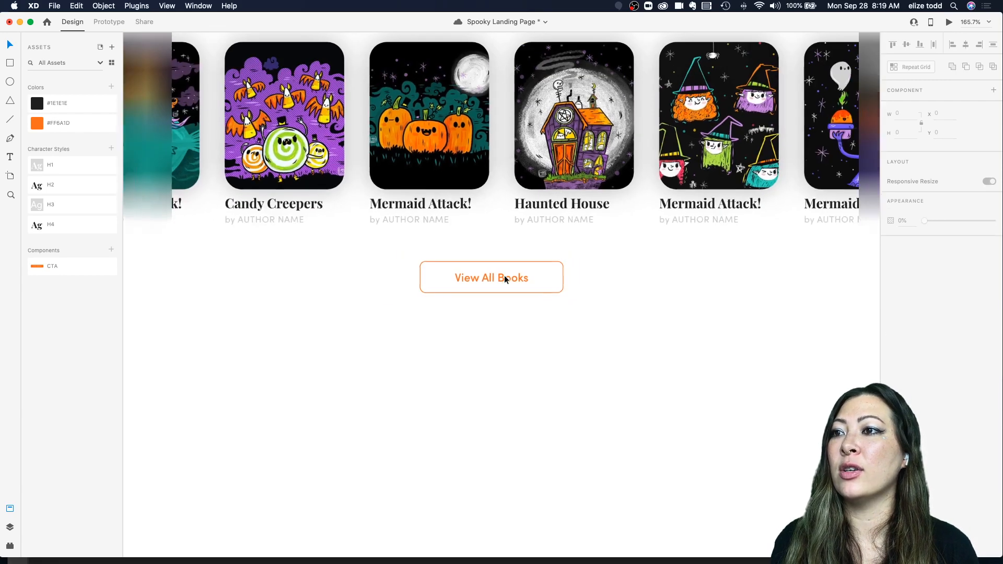
scroll(551, 293, up, 1)
scroll(551, 294, down, 2)
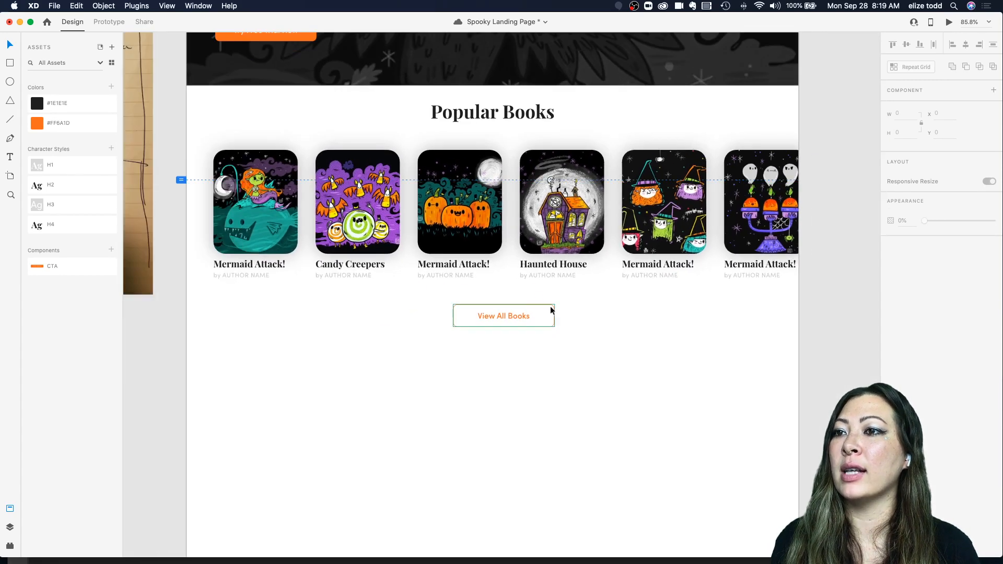
click(520, 319)
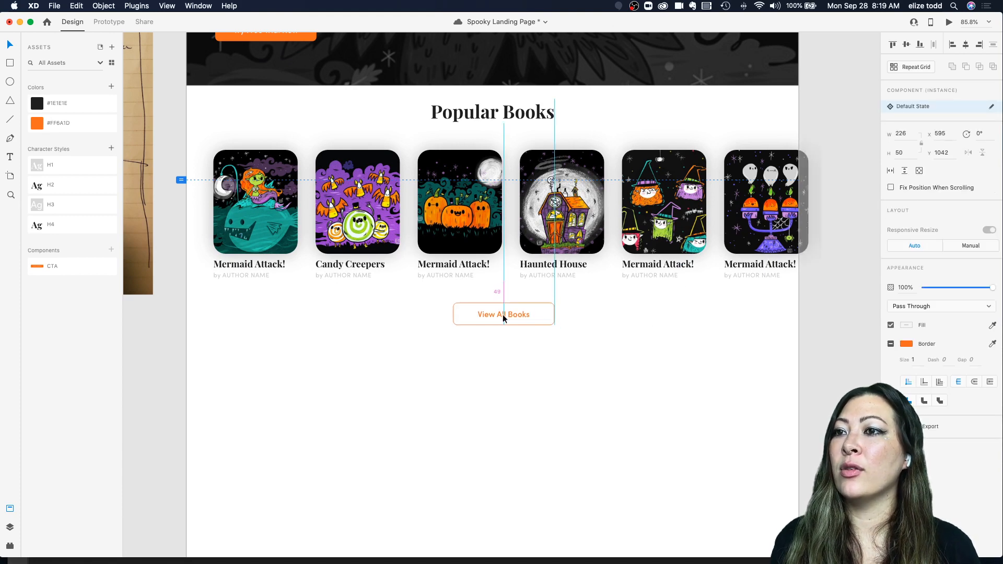
scroll(503, 314, down, 2)
click(565, 339)
scroll(565, 338, down, 2)
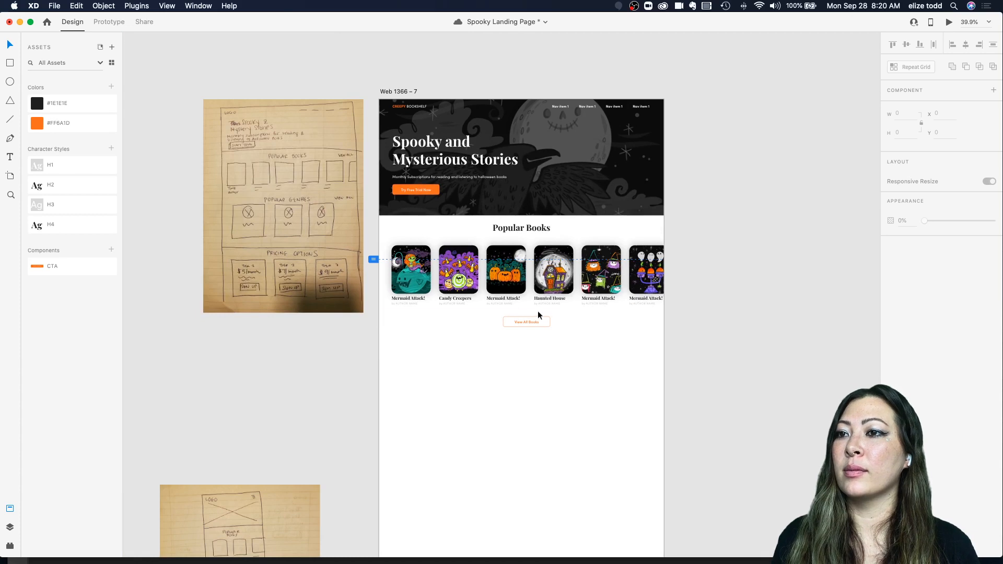
Step: Centre the View All Books button horizontally on the artboard under the Popular Books heading
click(514, 228)
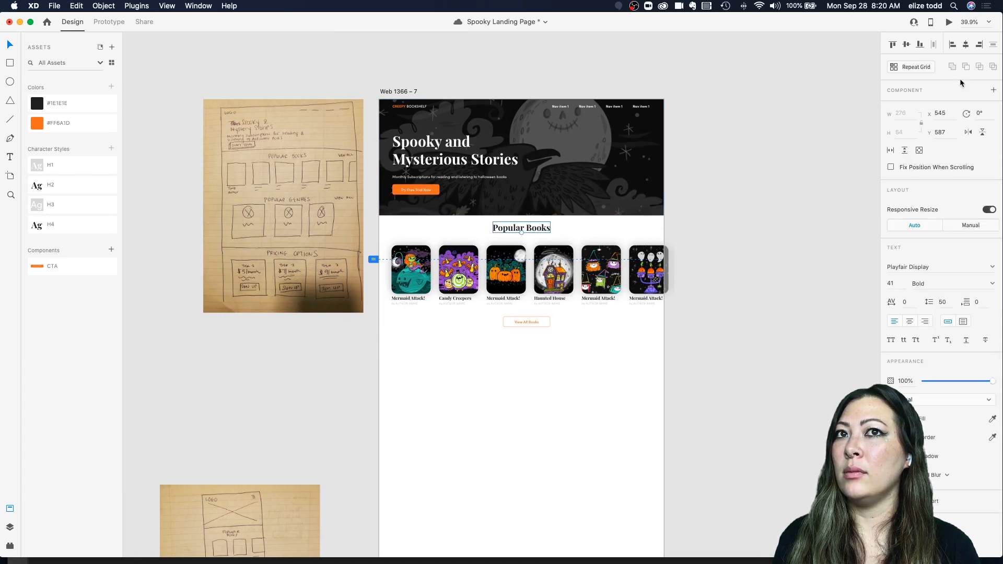
click(535, 318)
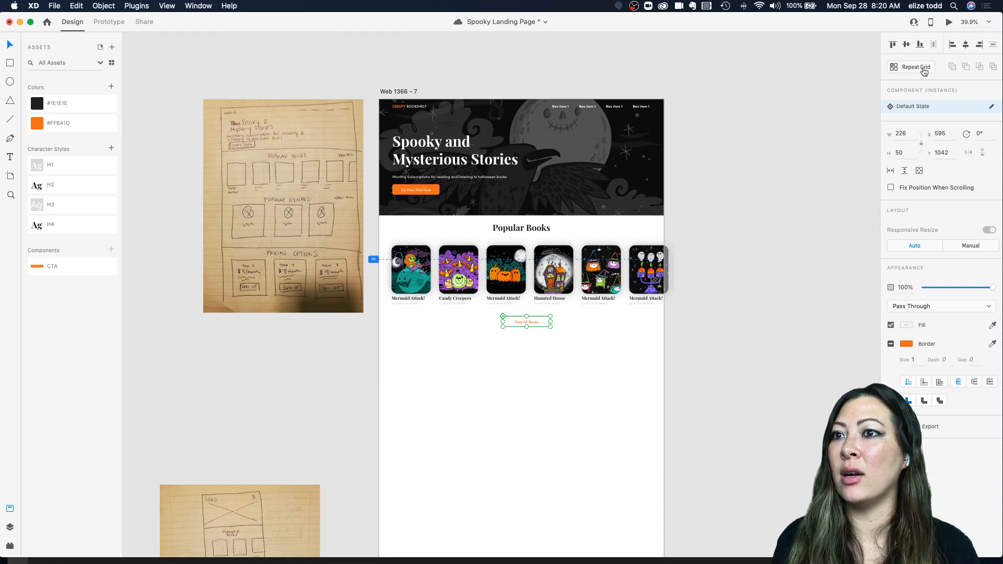
click(584, 334)
click(530, 322)
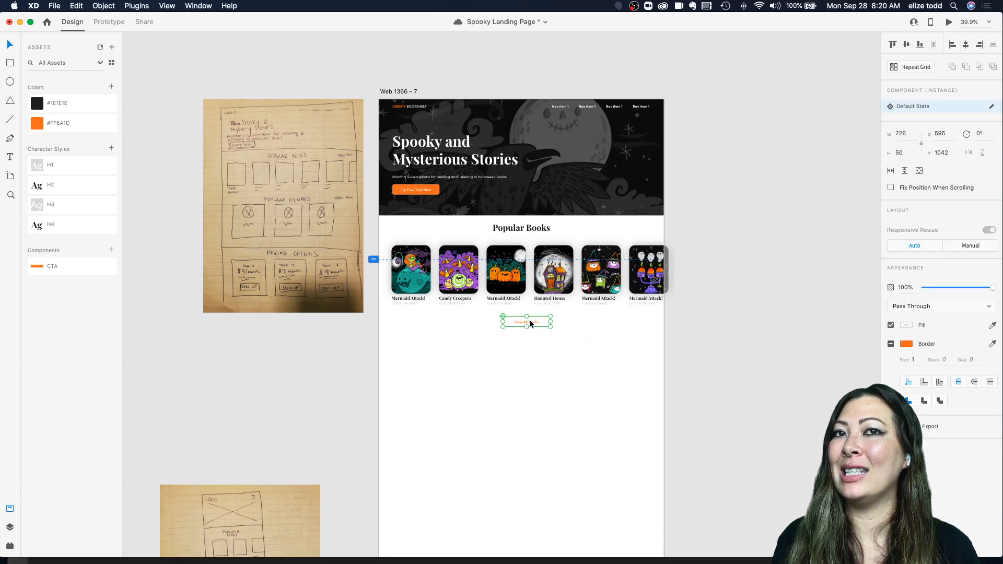
click(966, 45)
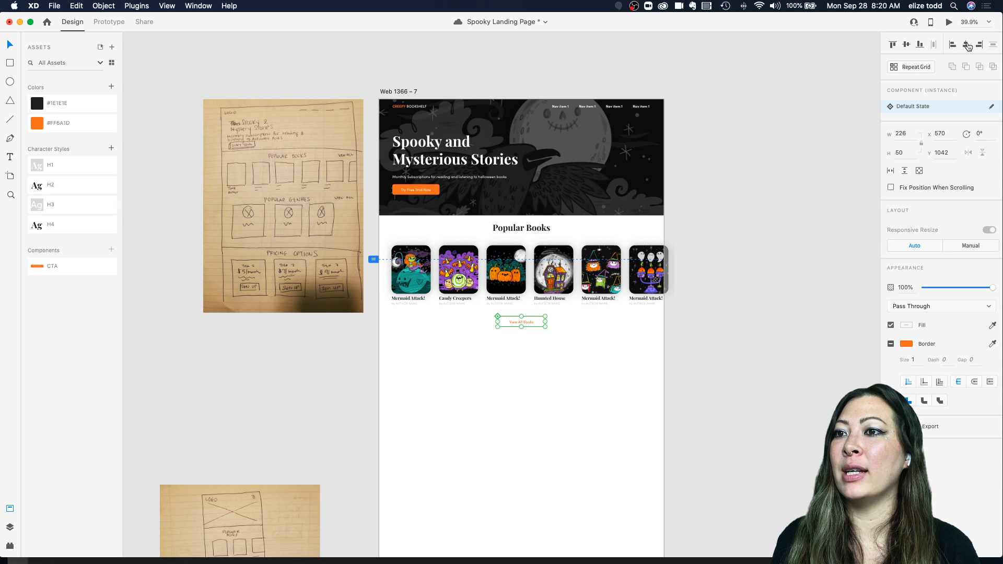
click(762, 219)
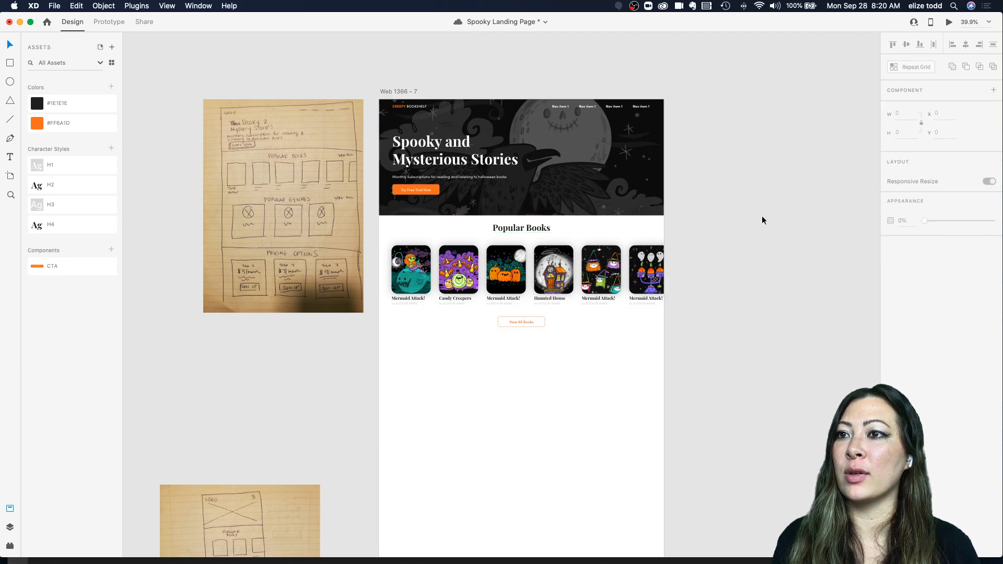
scroll(526, 337, up, 5)
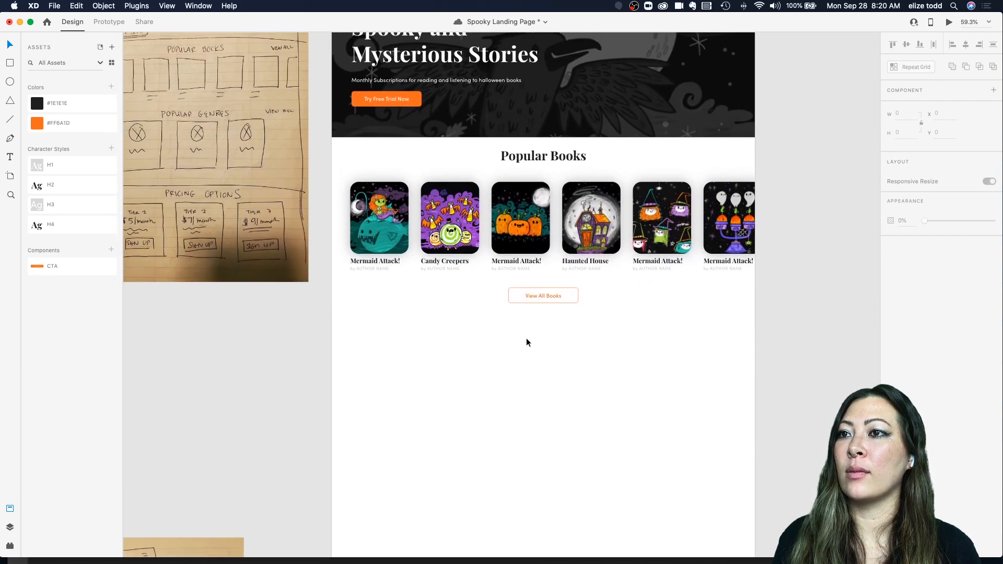
scroll(526, 342, down, 4)
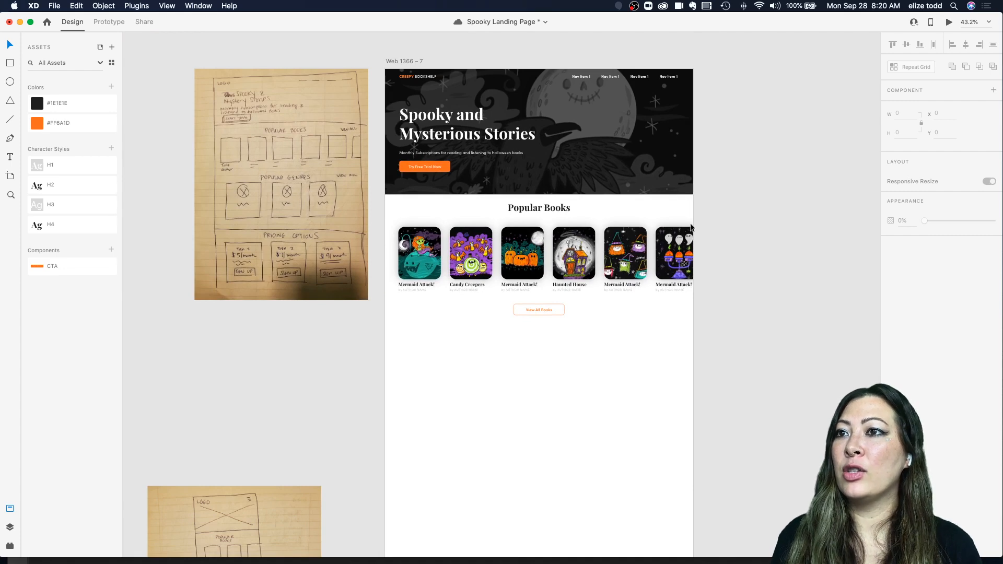
scroll(511, 279, down, 3)
scroll(511, 280, up, 3)
scroll(277, 214, up, 5)
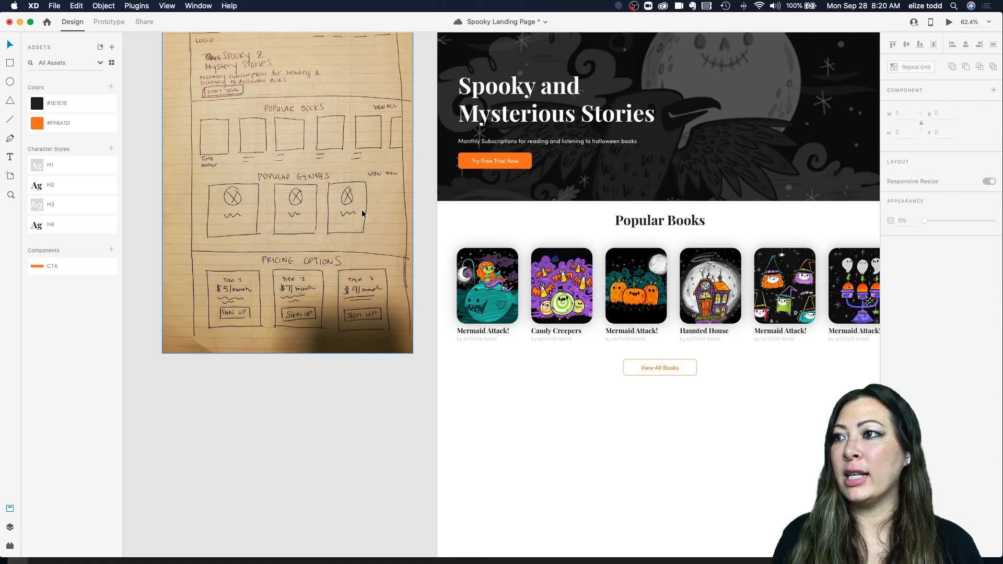
Step: Duplicate the Popular Books heading below the View All Books button and retitle the copy "Popular Genres"
scroll(362, 213, down, 1)
scroll(361, 209, down, 2)
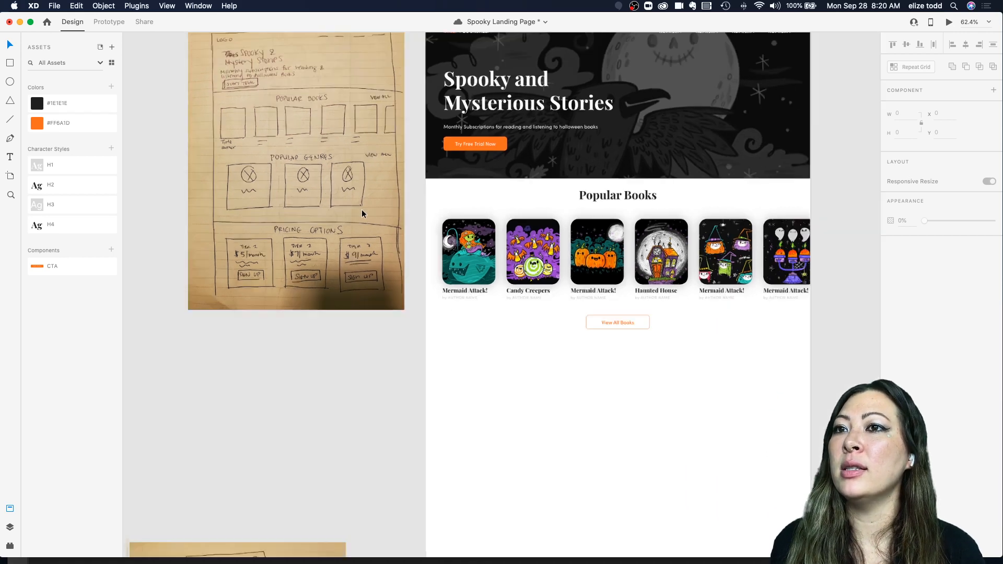
scroll(362, 209, down, 3)
click(543, 200)
drag(544, 199, 599, 327)
double_click(560, 325)
text(Genres)
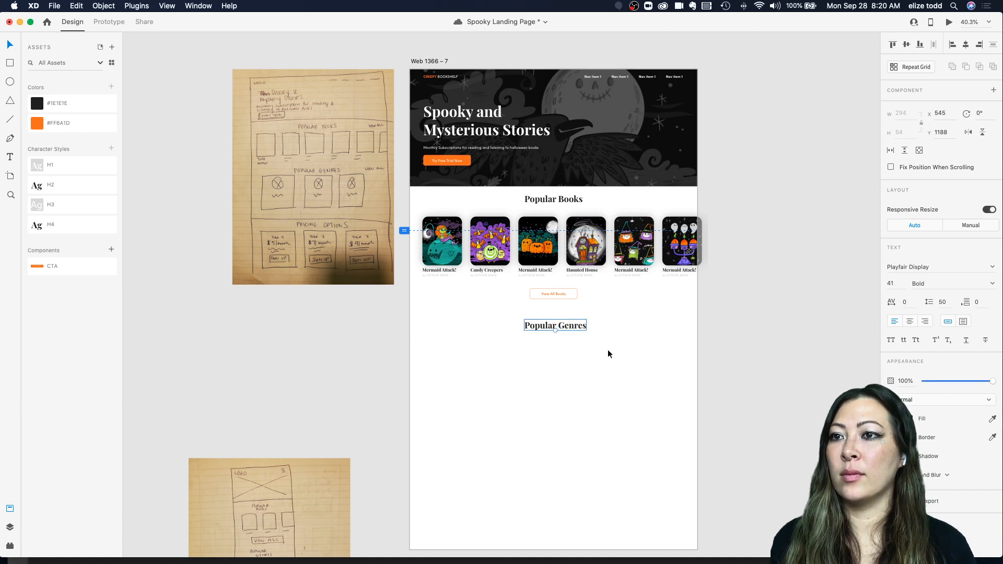
Step: Centre the Popular Genres heading horizontally on the artboard
click(615, 314)
click(558, 325)
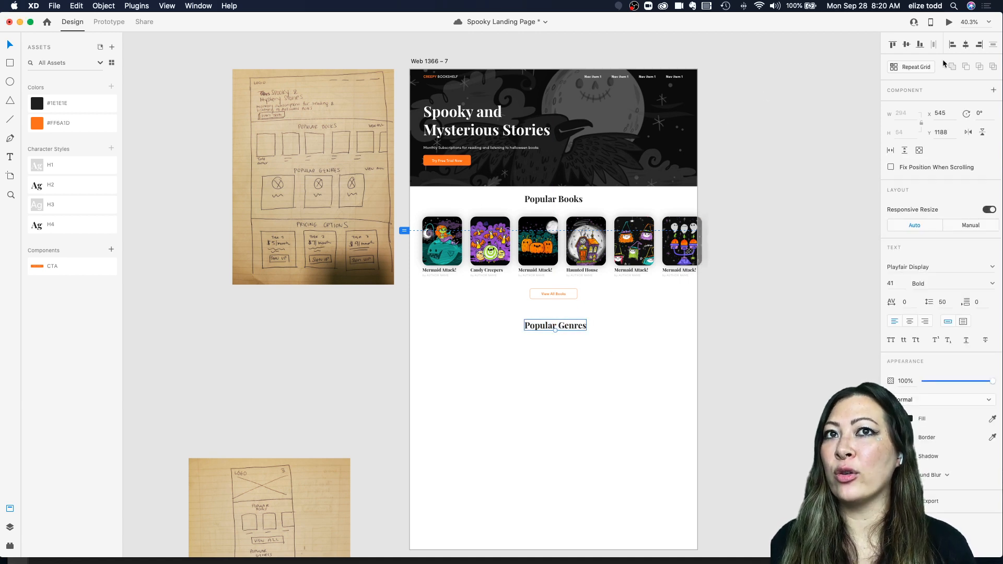
click(965, 45)
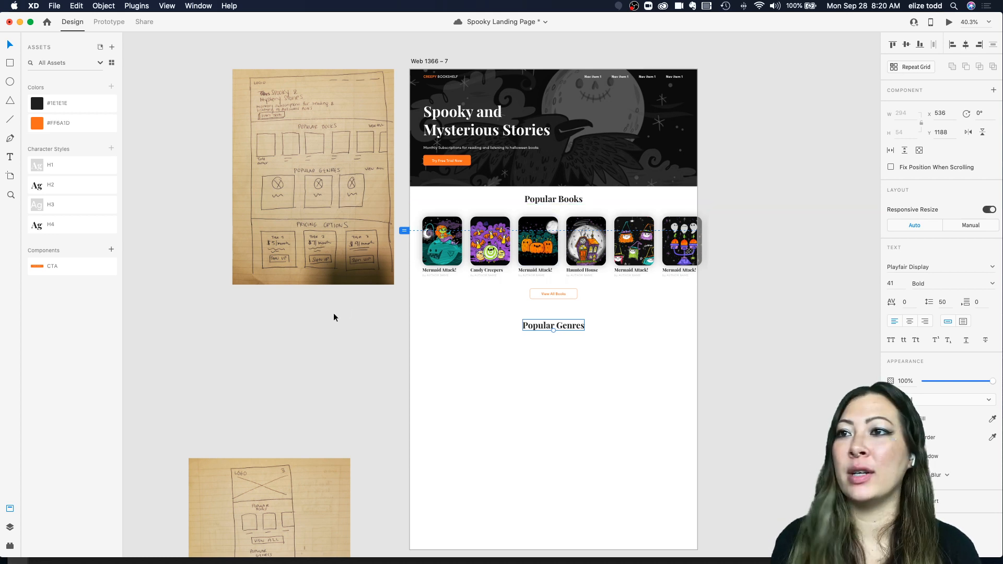
click(478, 311)
Step: Compare the landing page layout against the paper sketches at different zoom levels
scroll(478, 312, down, 2)
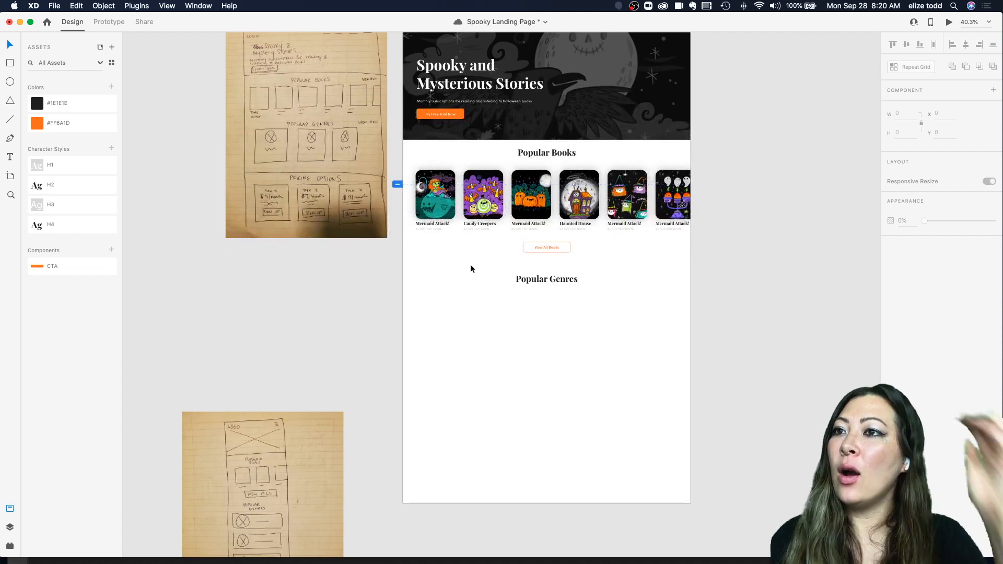
scroll(470, 265, up, 2)
scroll(385, 183, up, 5)
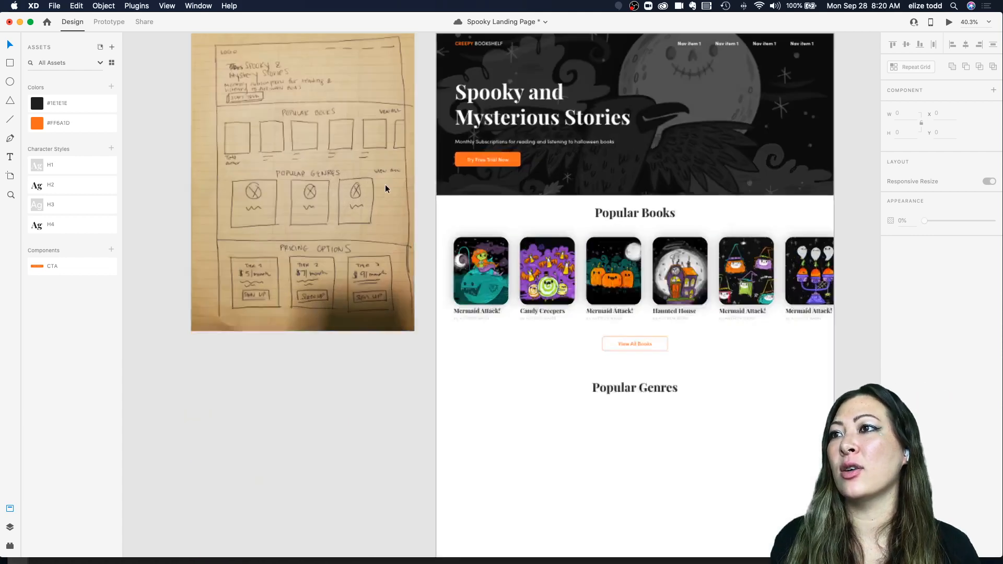
scroll(385, 184, down, 3)
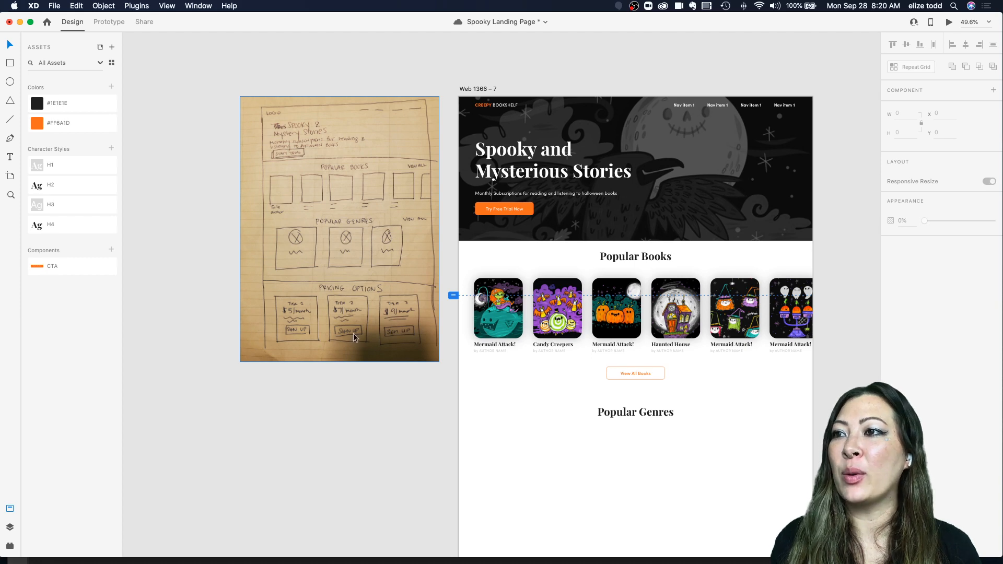
scroll(364, 346, down, 2)
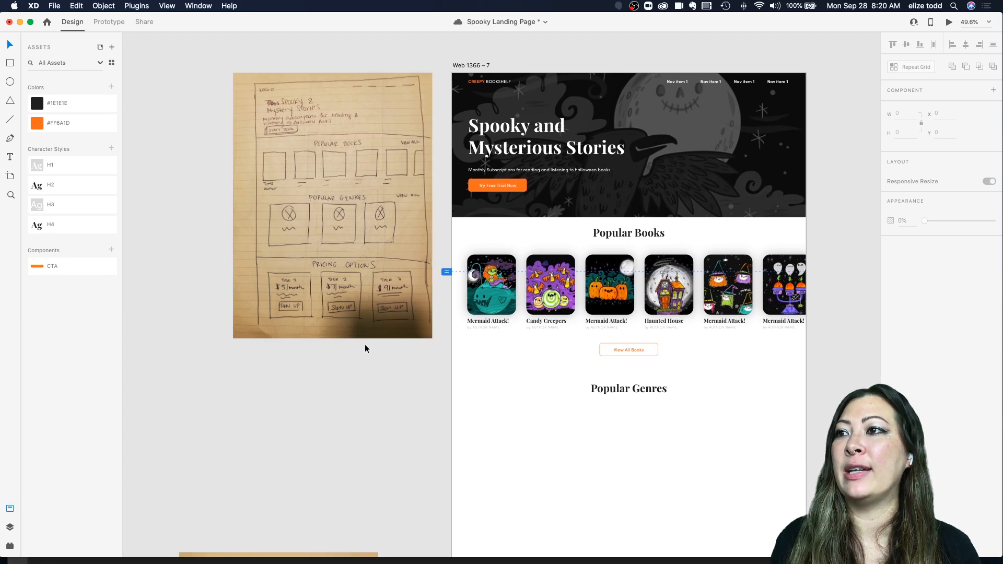
scroll(364, 348, down, 10)
scroll(313, 350, left, 1)
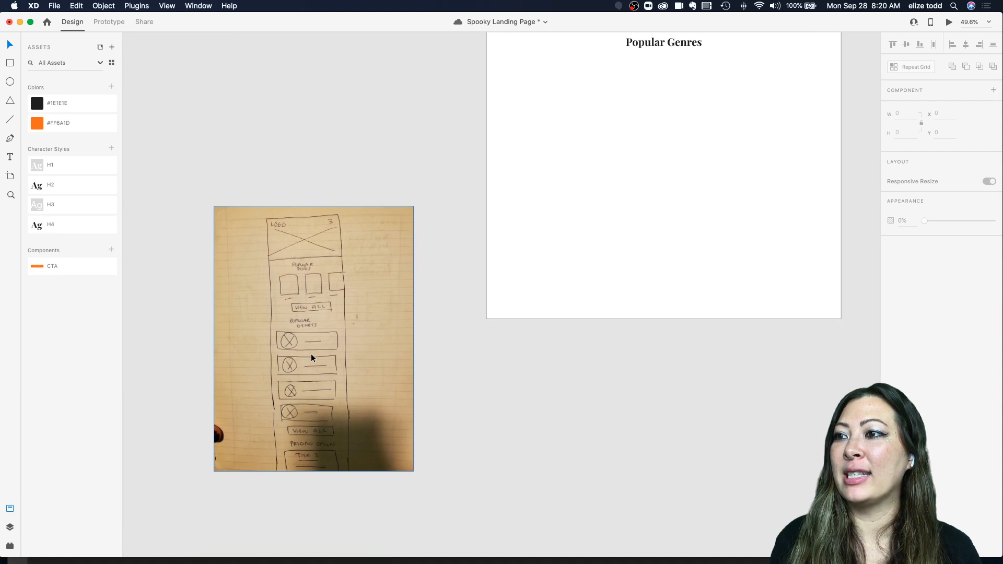
scroll(308, 298, up, 3)
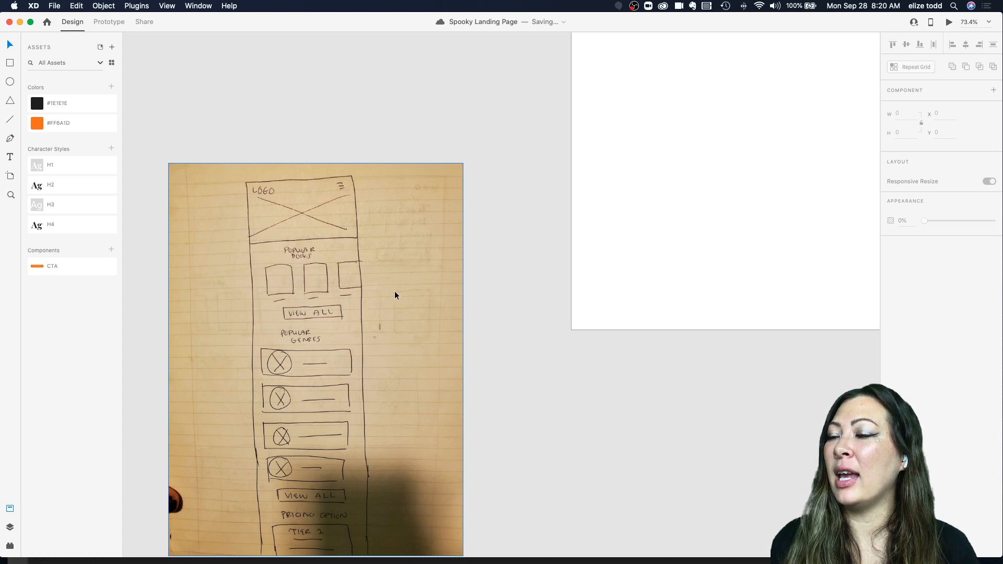
scroll(321, 374, down, 3)
scroll(320, 374, up, 5)
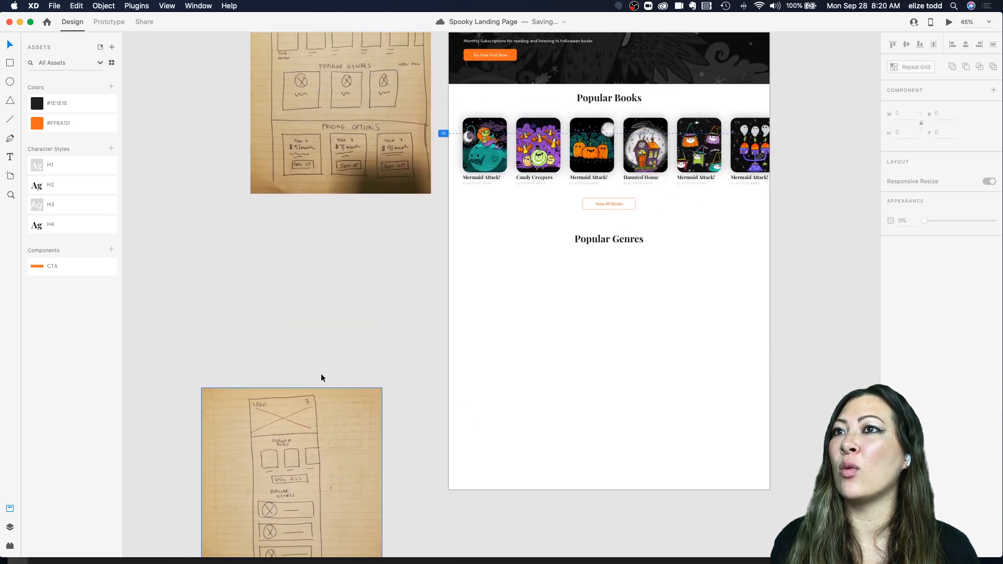
scroll(503, 322, up, 3)
scroll(502, 322, down, 2)
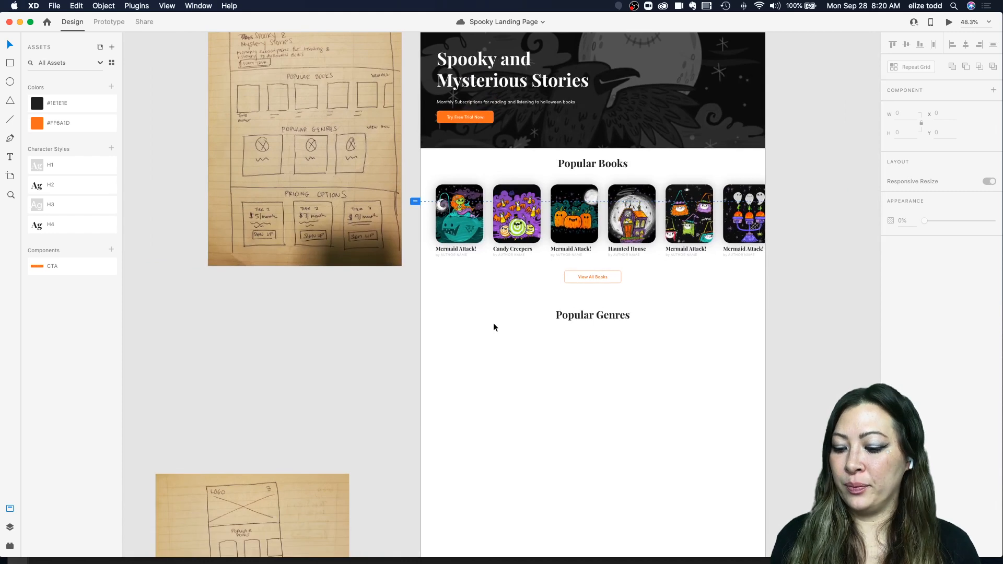
Step: Draw a rectangle about 427 × 142 under the Popular Genres heading and align it to the left margin at X 64
key(r)
drag(448, 336, 555, 371)
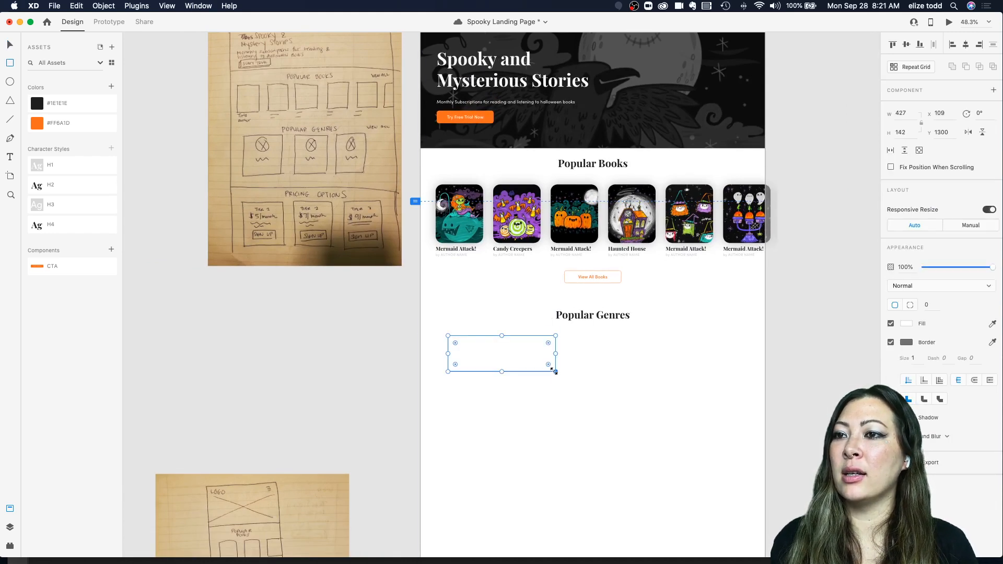
key(Escape)
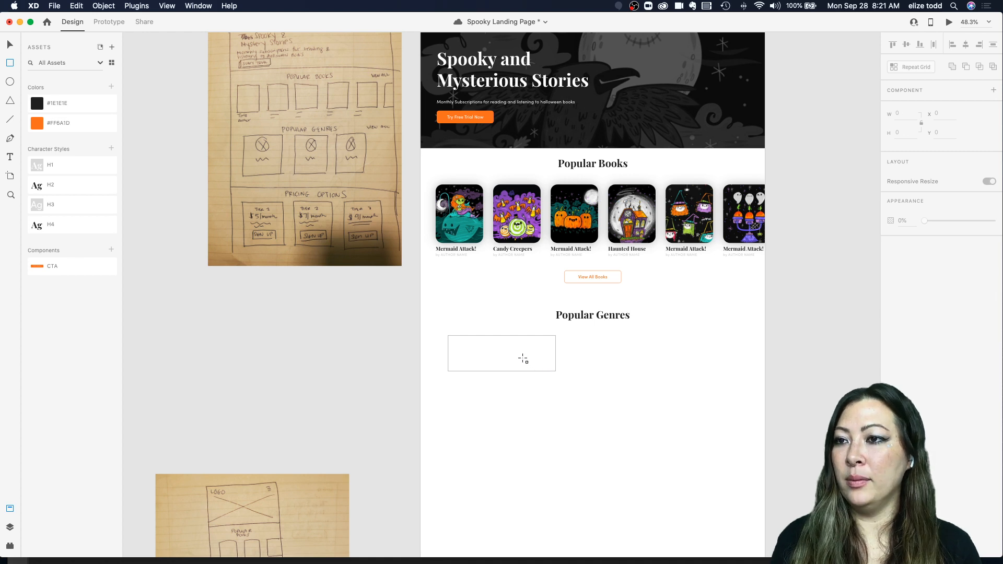
key(v)
drag(504, 354, 491, 353)
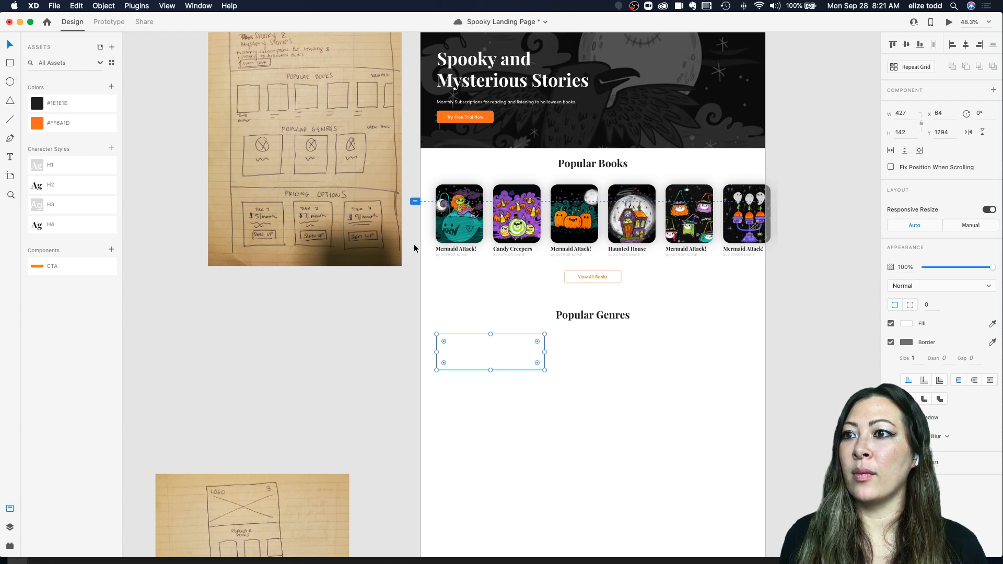
Step: Examine the Web 1280 – 2 artboard holding the Halloween genre icons
scroll(528, 362, up, 2)
scroll(529, 362, down, 5)
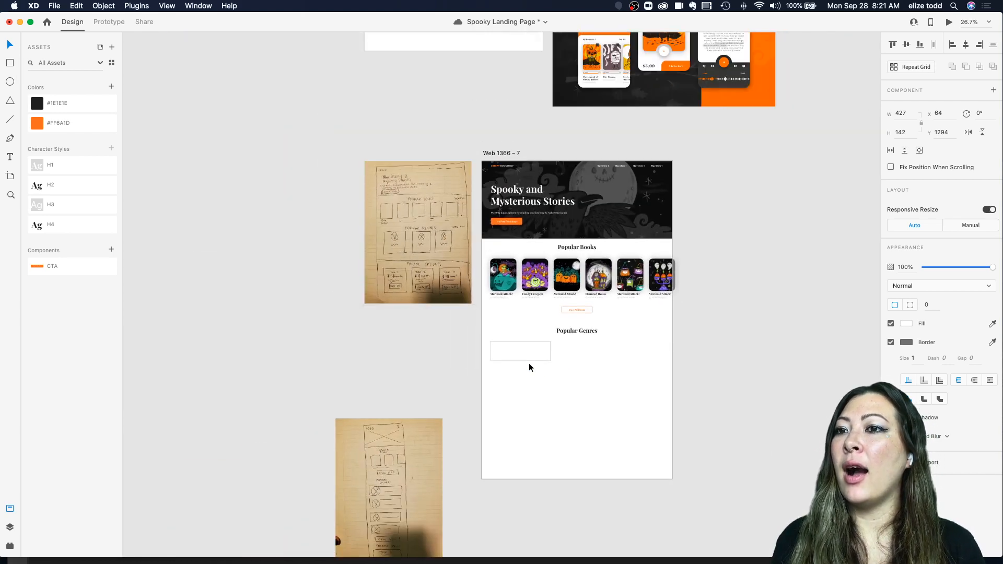
scroll(528, 362, up, 6)
scroll(506, 262, up, 2)
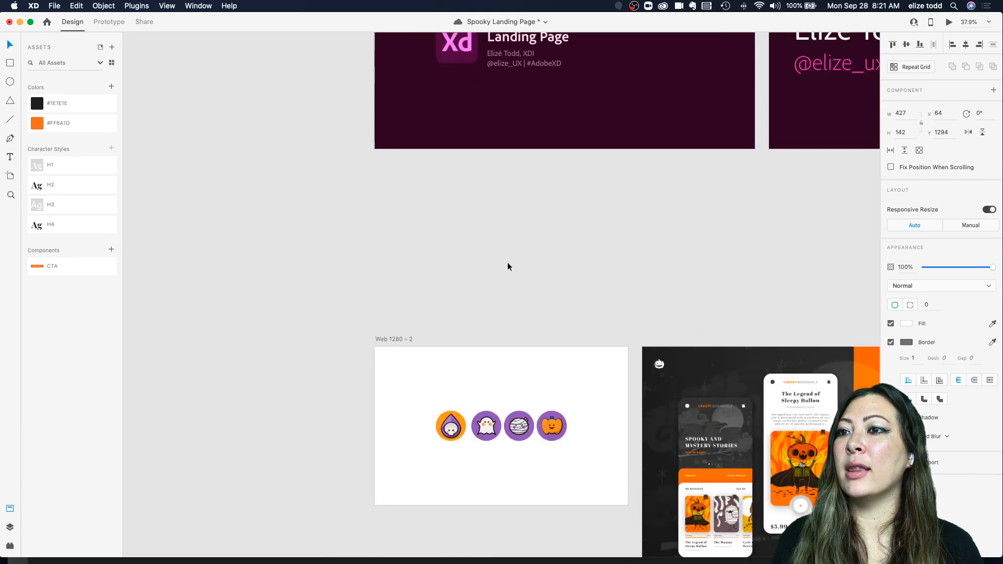
scroll(507, 262, up, 4)
scroll(507, 262, down, 1)
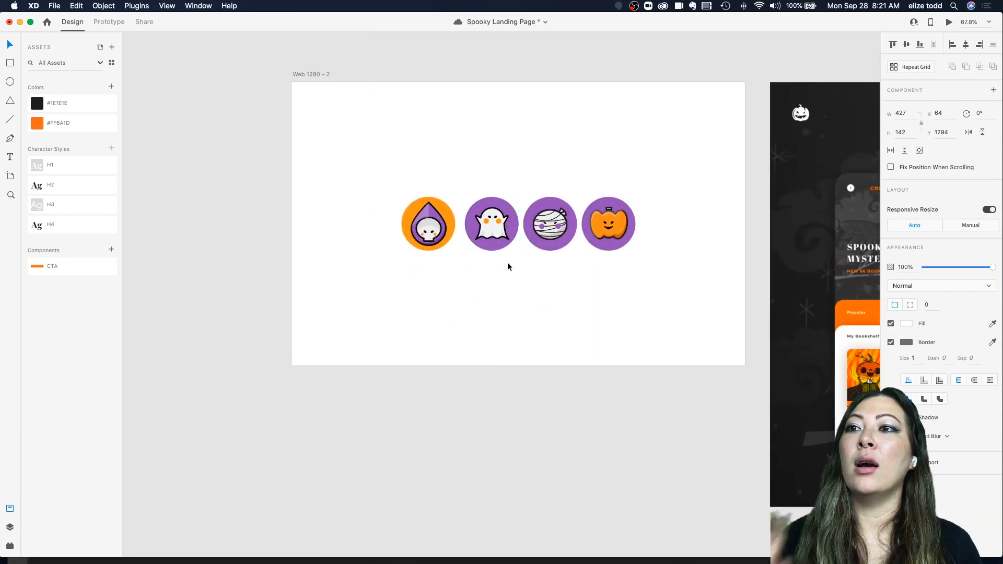
scroll(507, 262, up, 4)
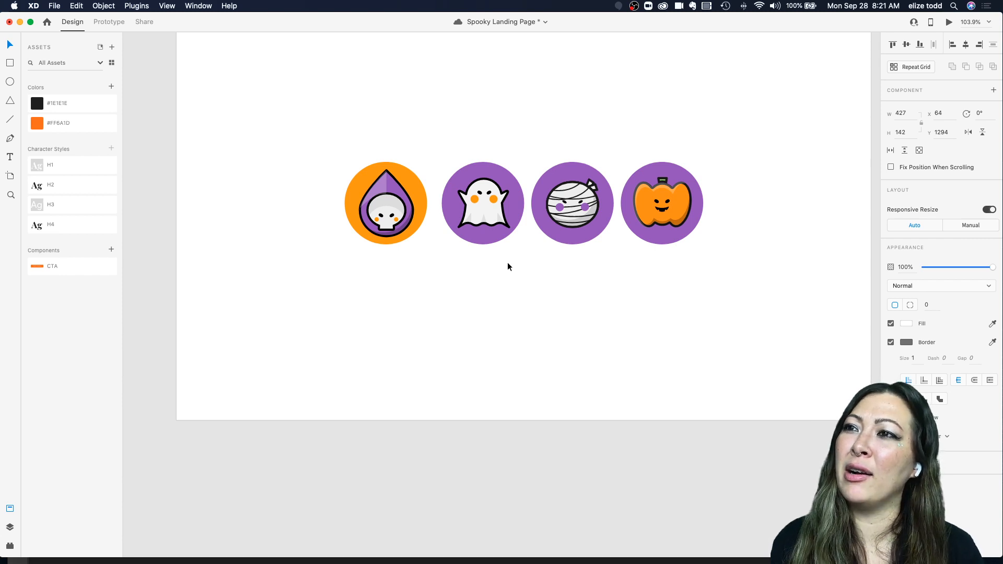
scroll(506, 266, right, 2)
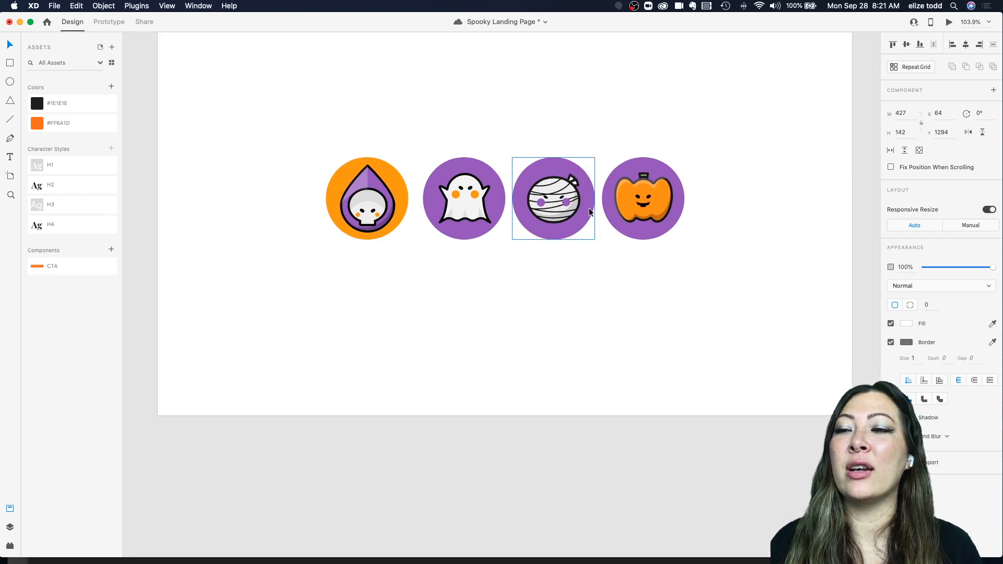
Step: Move the Web 1280 – 2 icon artboard beside the Web 1366 – 7 landing page artboard and save the document
key(super+s)
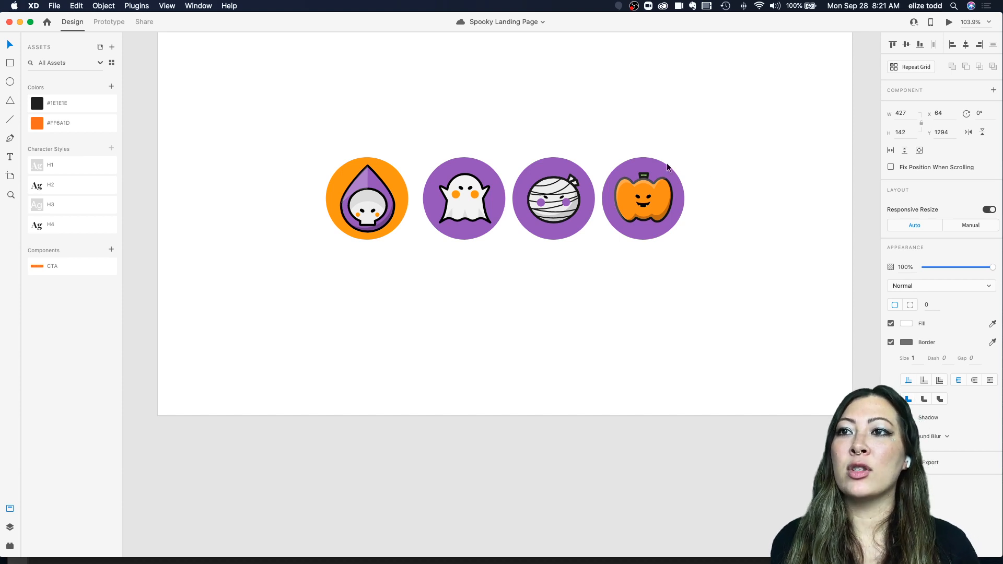
scroll(598, 175, down, 5)
scroll(632, 252, down, 4)
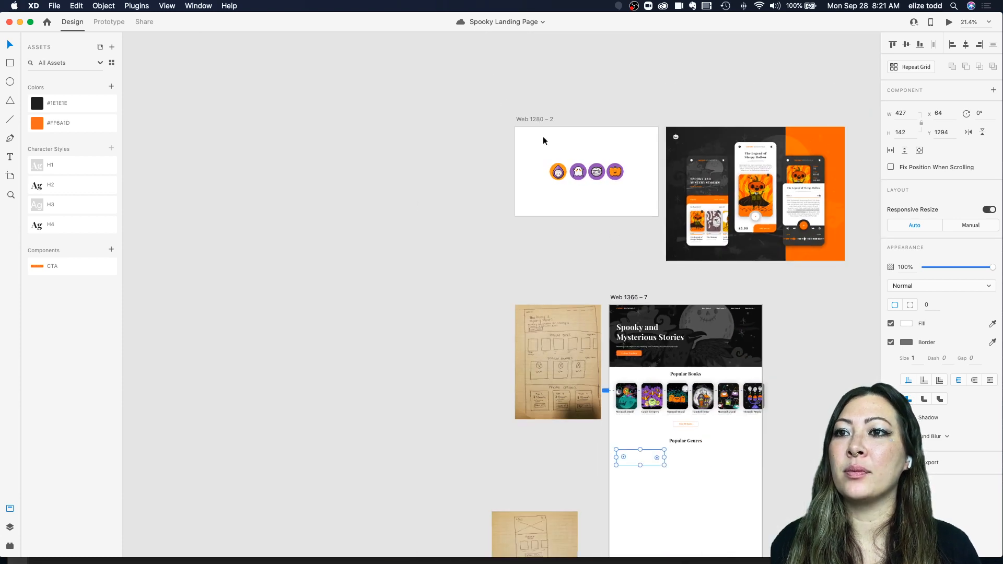
drag(531, 117, 720, 412)
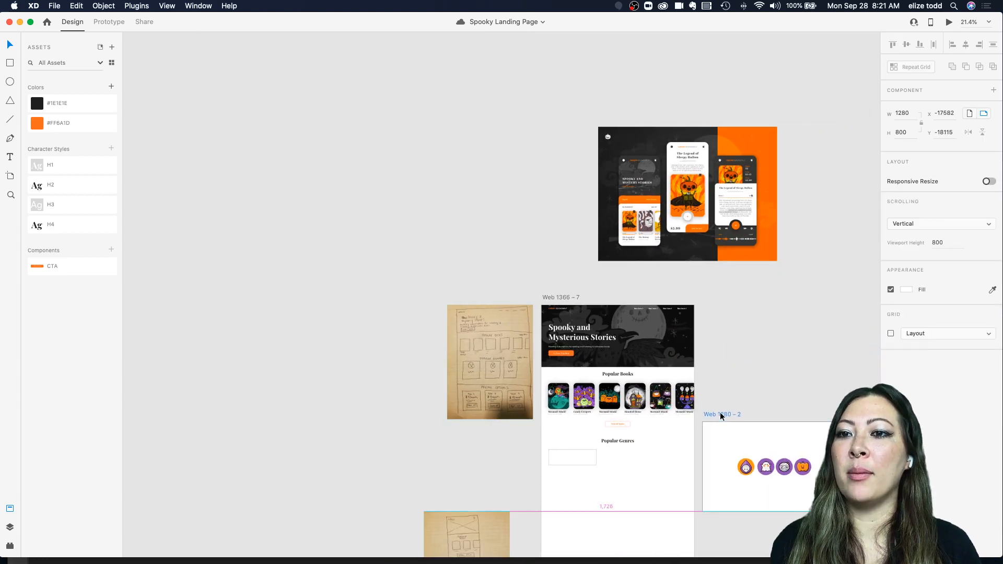
scroll(720, 412, up, 4)
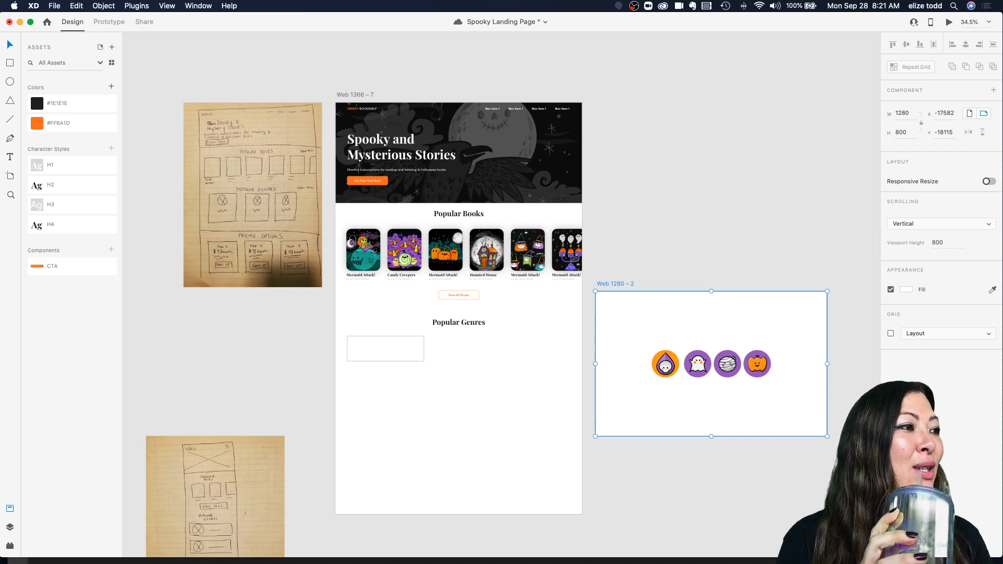
key(super+s)
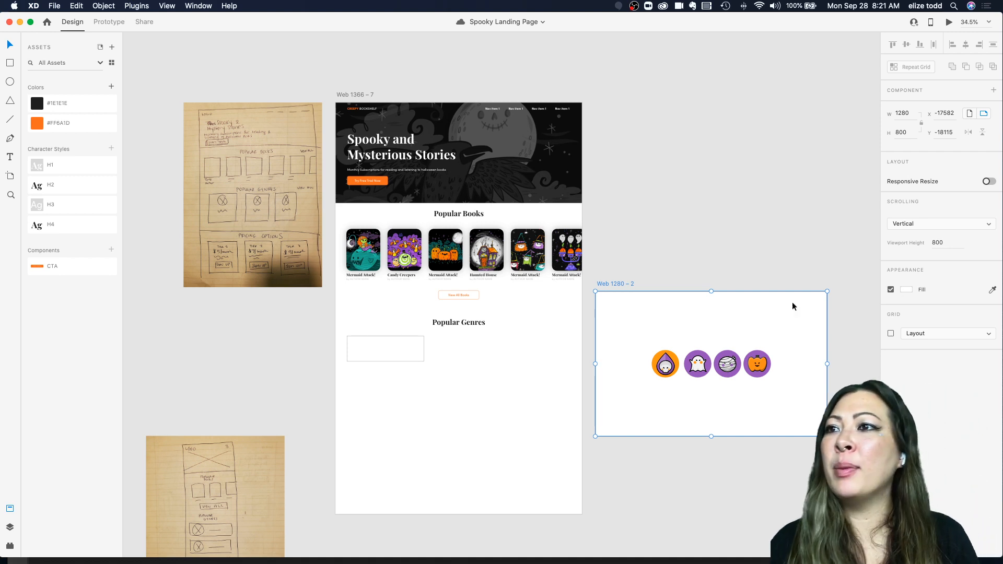
Step: Replace the Haunted House card title with "Moon Lit Mansion"
click(458, 213)
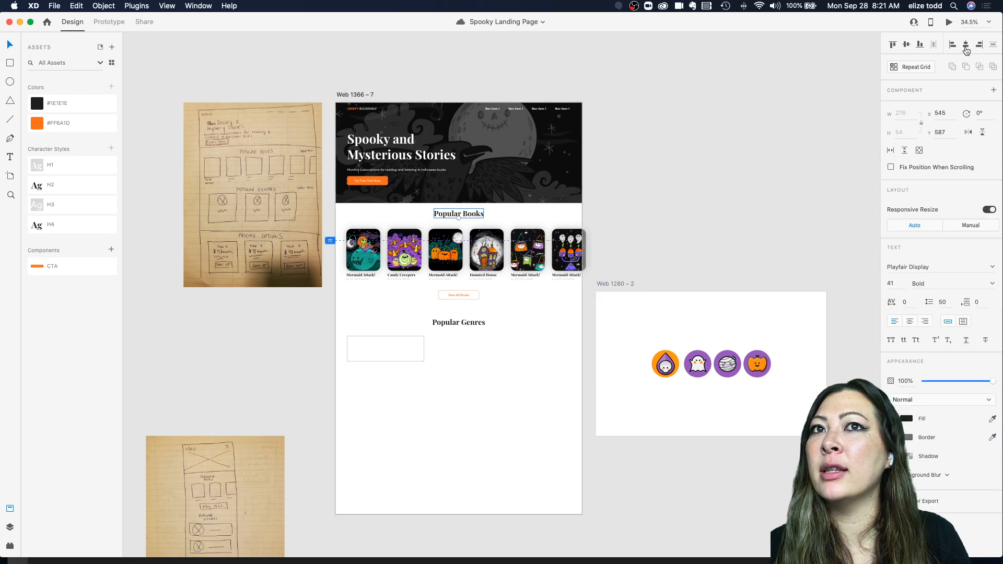
scroll(484, 301, down, 2)
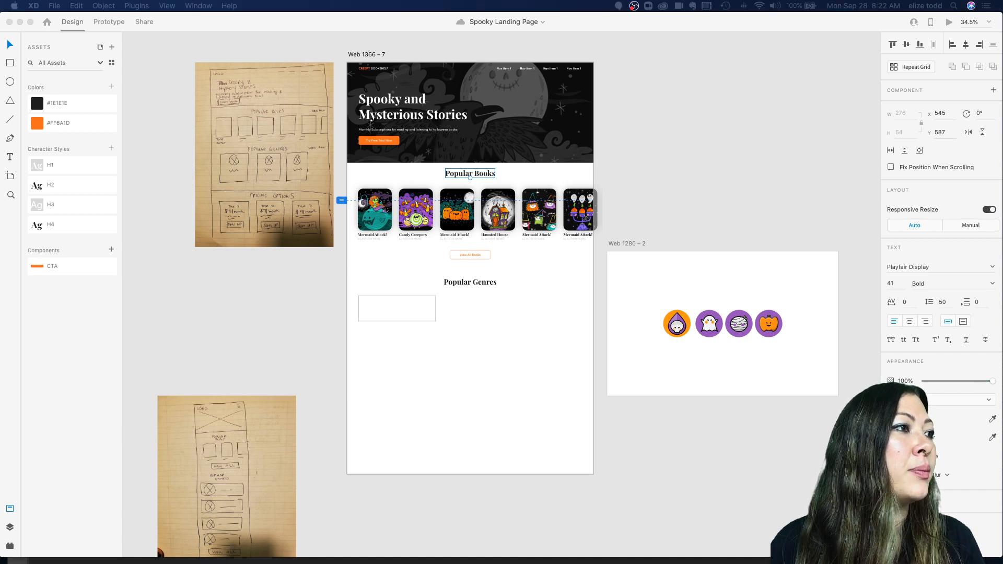
scroll(524, 245, up, 5)
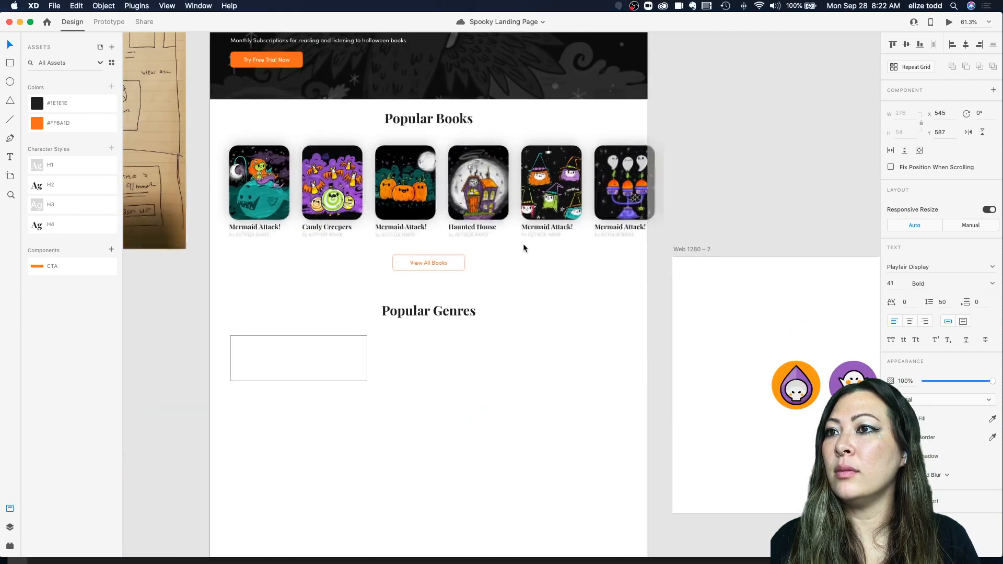
double_click(480, 226)
key(super+v)
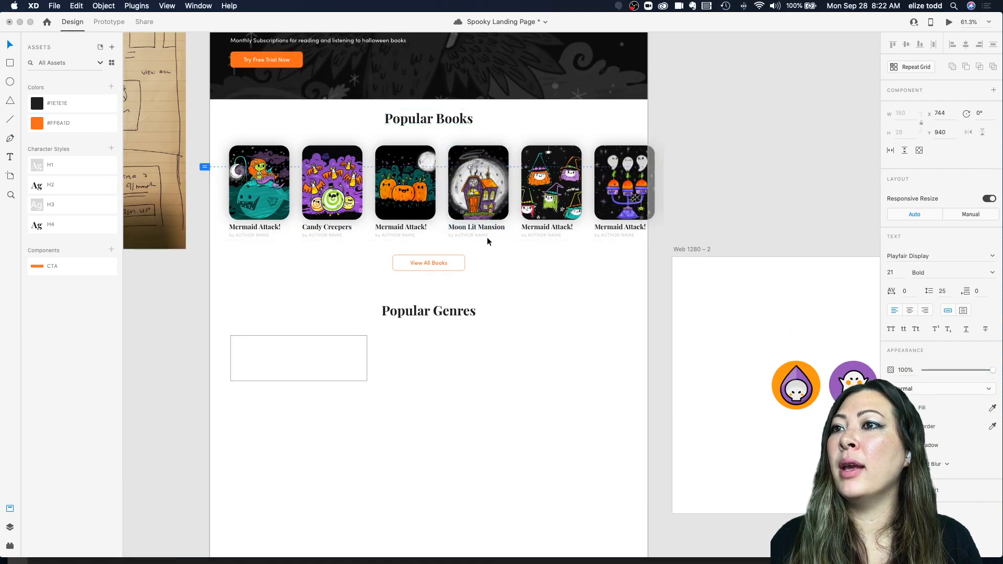
key(Escape)
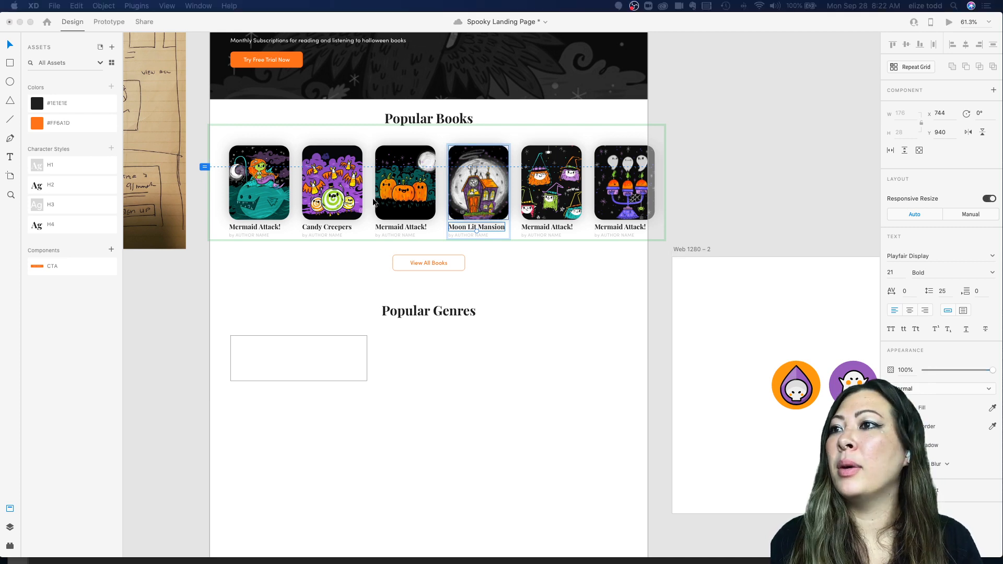
Step: Replace the third card's title with "The Pumpkins are coming" and break it onto two lines
double_click(409, 227)
text(The Pumpkins are coming)
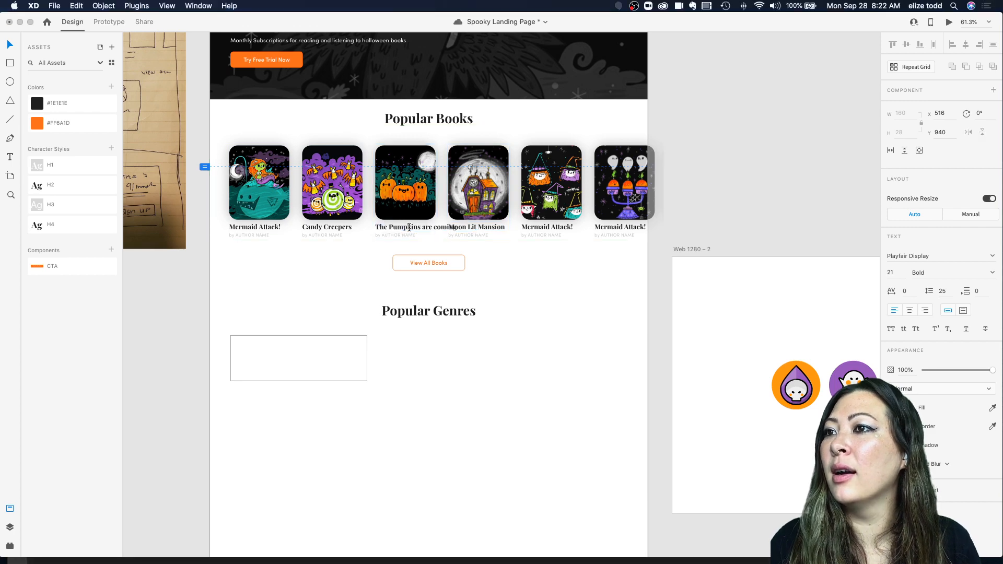
key(Escape)
scroll(428, 233, up, 5)
double_click(427, 232)
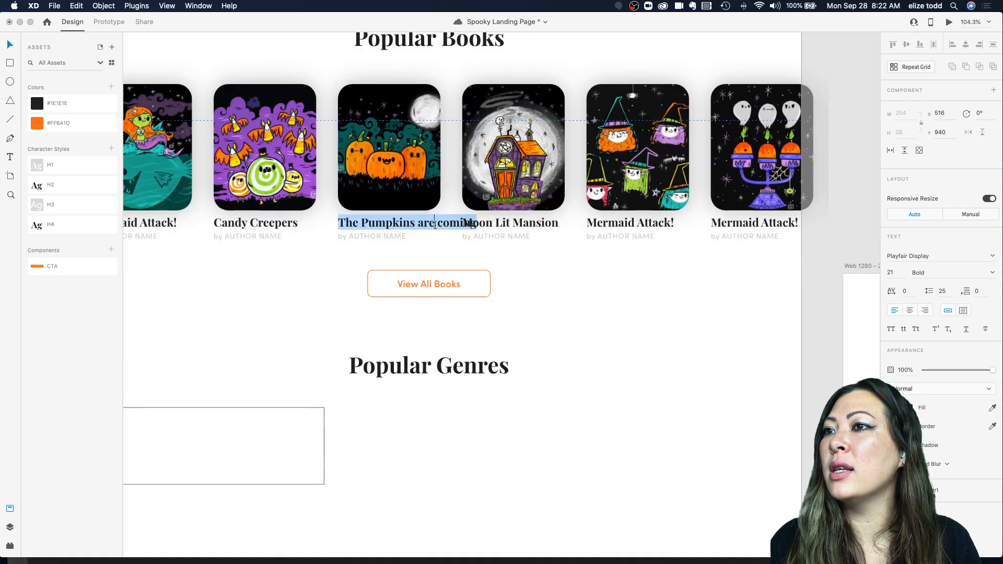
click(438, 223)
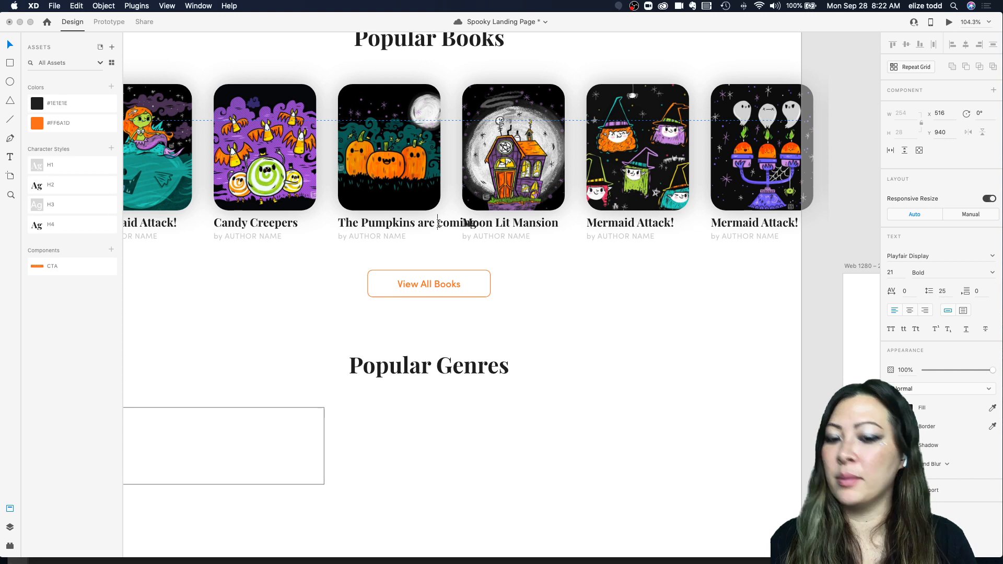
key(Return)
key(Escape)
Step: Move the third card's author name down below its two-line title
drag(402, 237, 401, 251)
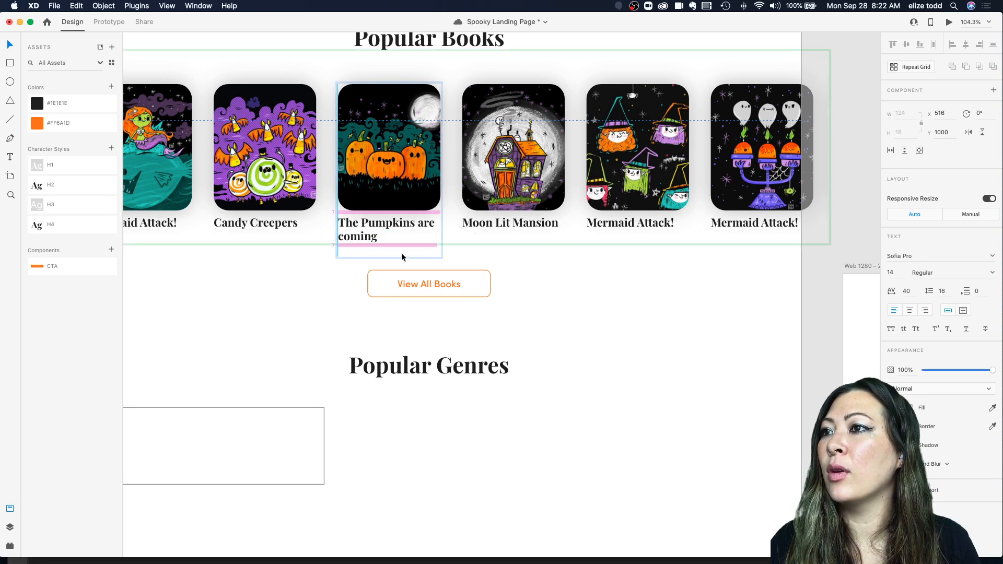
scroll(401, 252, down, 3)
key(Escape)
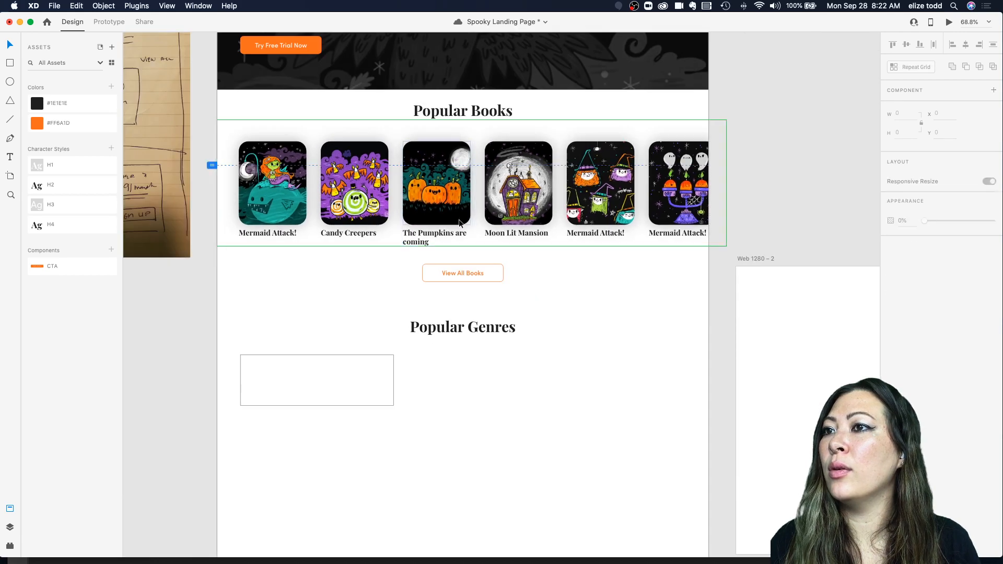
Step: Nudge the third card's author name lower so it lines up with the other cards' author names
mouse_move(473, 246)
mouse_down()
mouse_move(472, 267)
mouse_move(472, 258)
mouse_up()
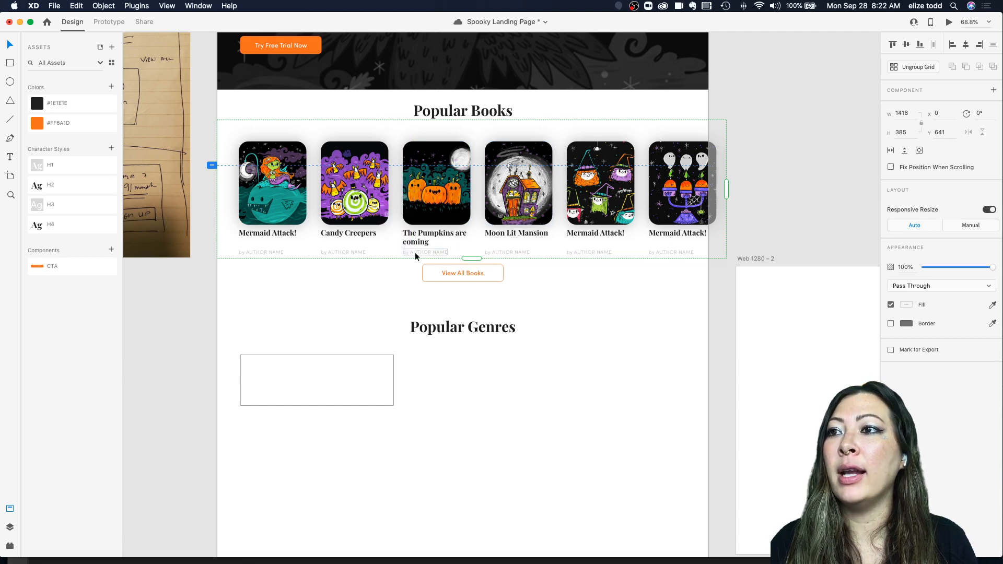
scroll(269, 232, up, 3)
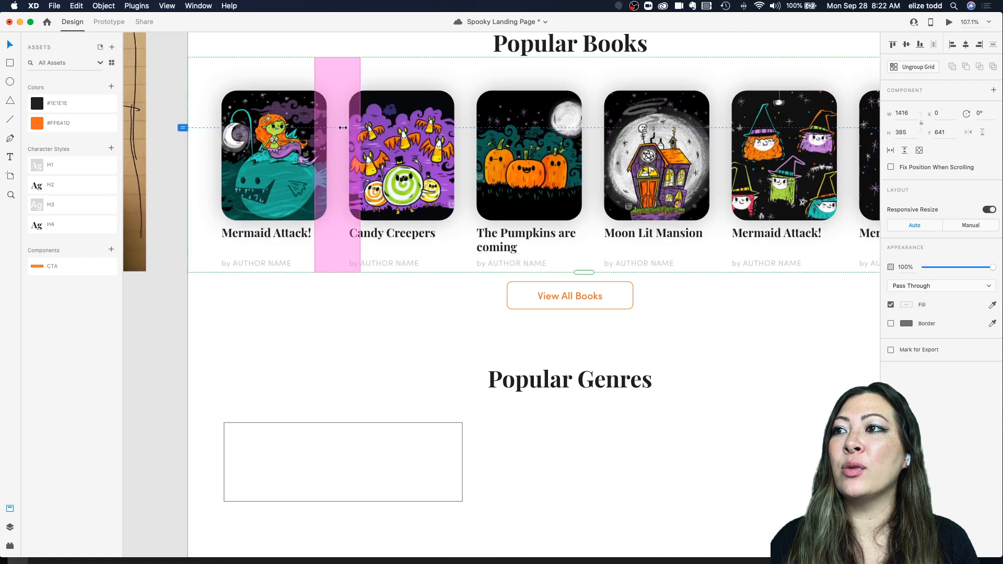
double_click(262, 233)
mouse_move(262, 233)
mouse_down()
mouse_move(264, 257)
mouse_move(258, 234)
mouse_up()
Step: Look over the landing page's Popular Books row and the artboards around it
scroll(492, 178, down, 4)
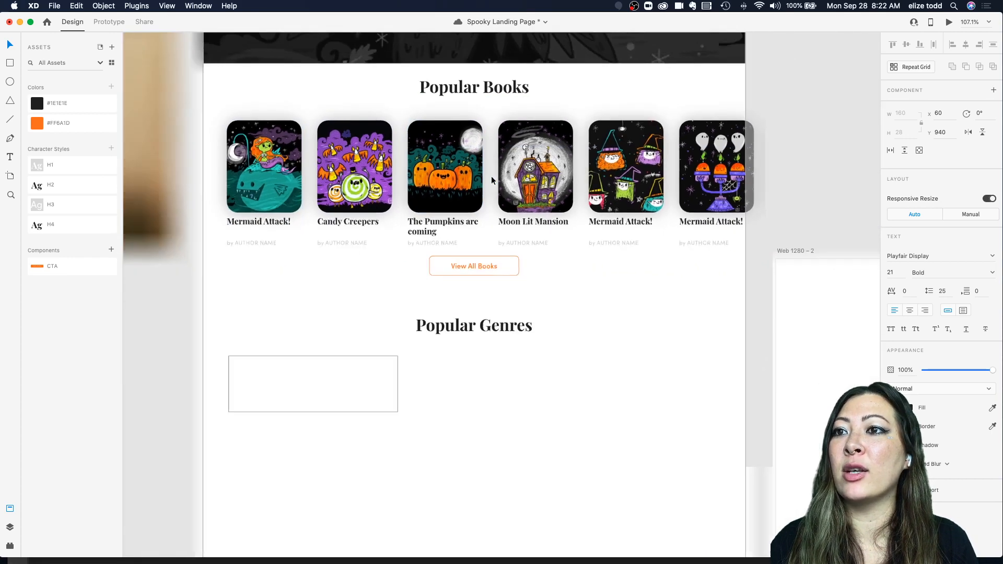
scroll(497, 268, up, 4)
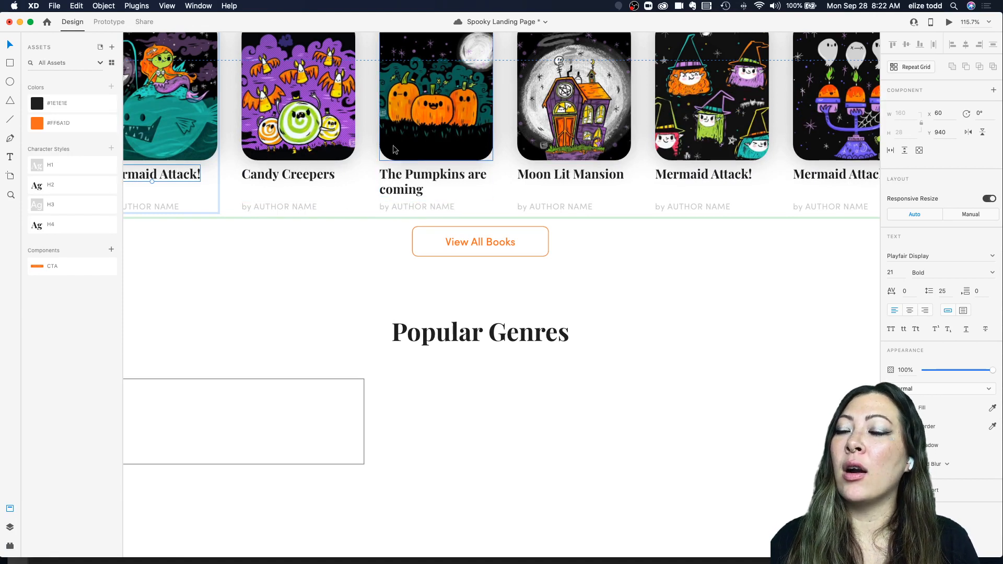
scroll(612, 217, up, 10)
scroll(613, 217, down, 5)
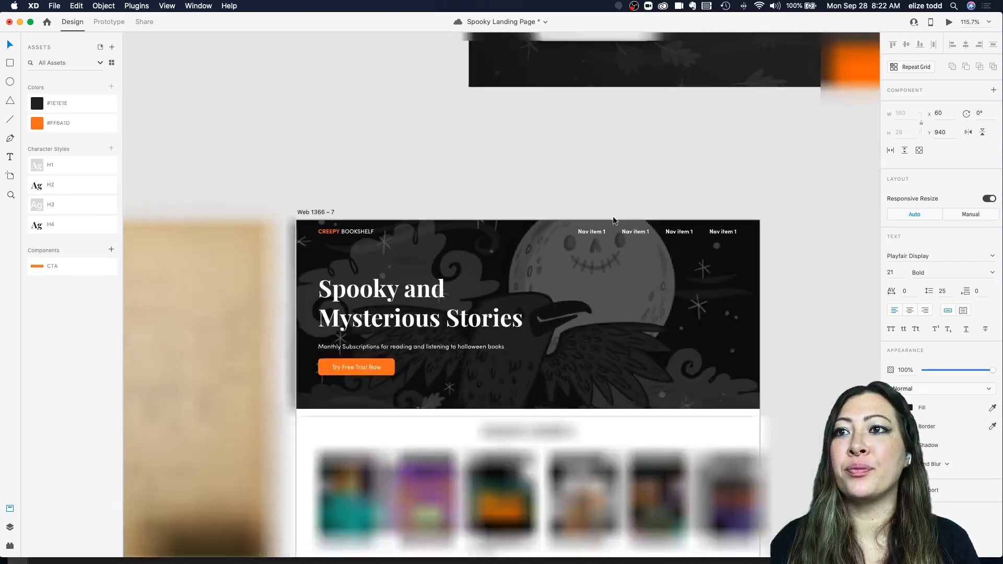
scroll(613, 217, up, 4)
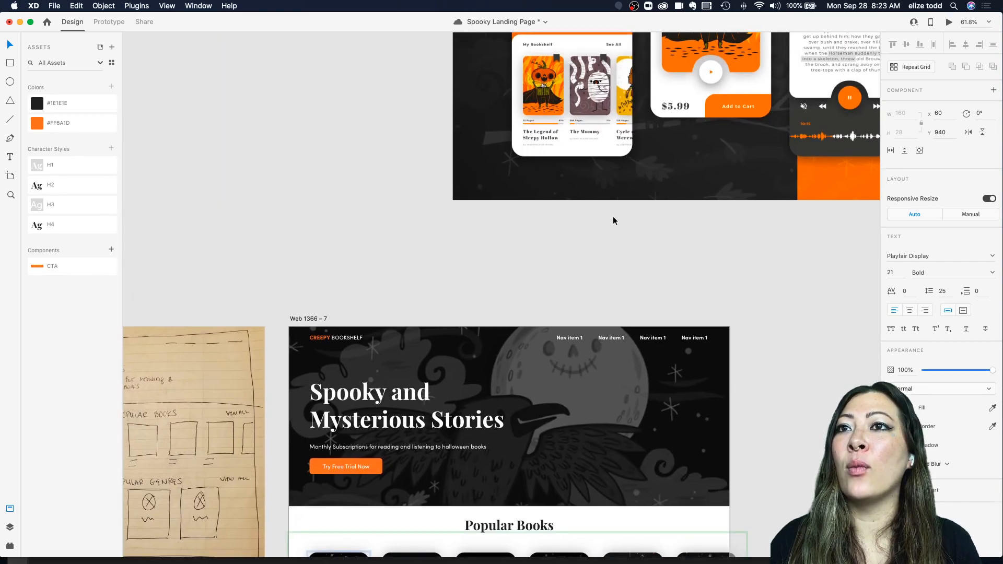
scroll(613, 216, down, 10)
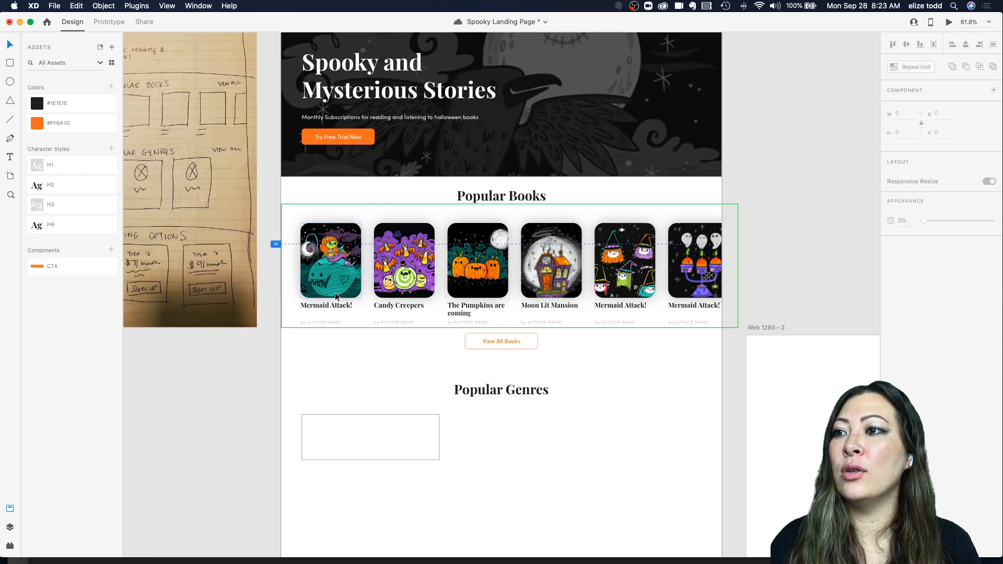
click(335, 294)
double_click(339, 267)
click(410, 328)
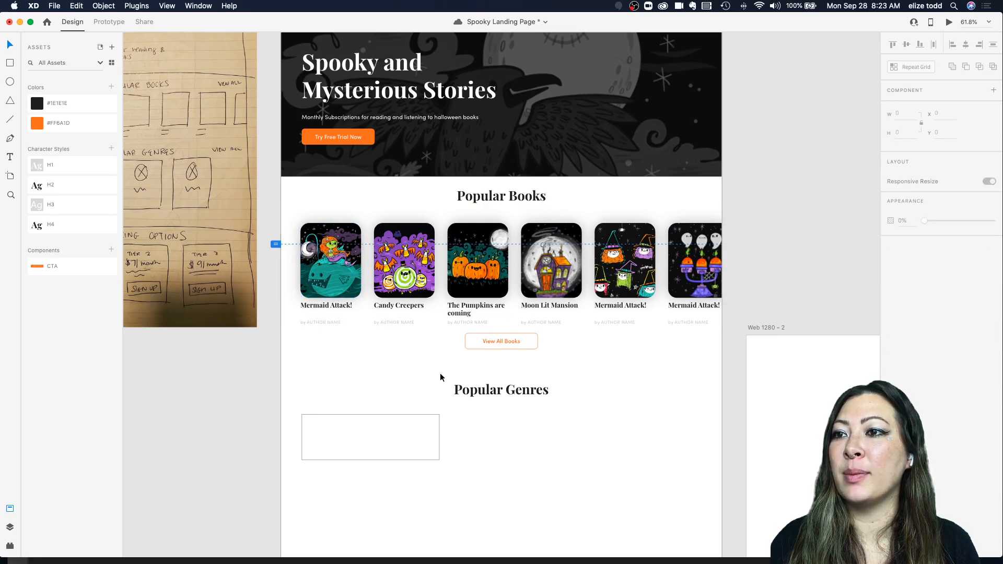
scroll(440, 374, down, 3)
scroll(440, 378, down, 1)
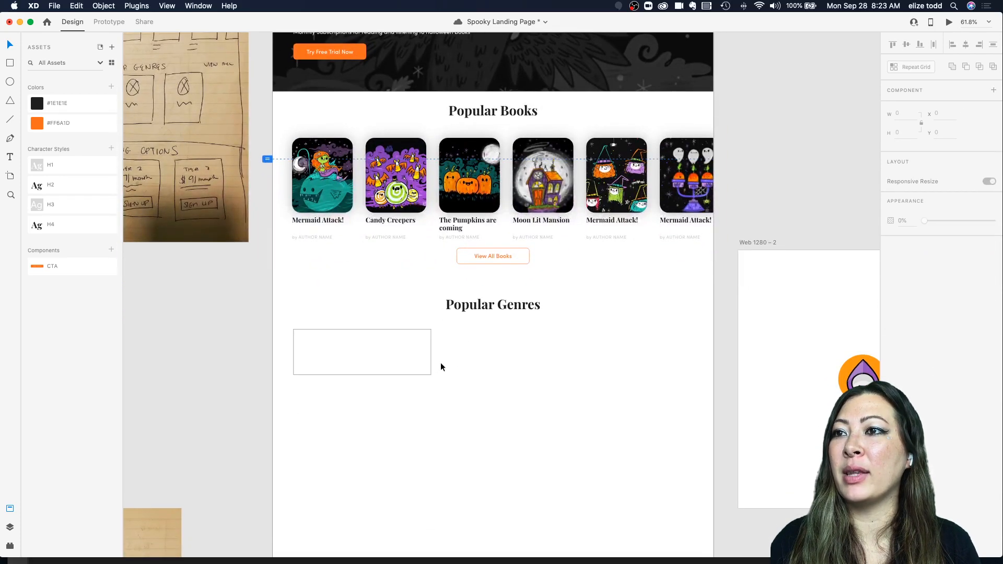
Step: Move the pumpkin icon from the Web 1280 – 2 artboard into the Popular Genres card rectangle
click(489, 257)
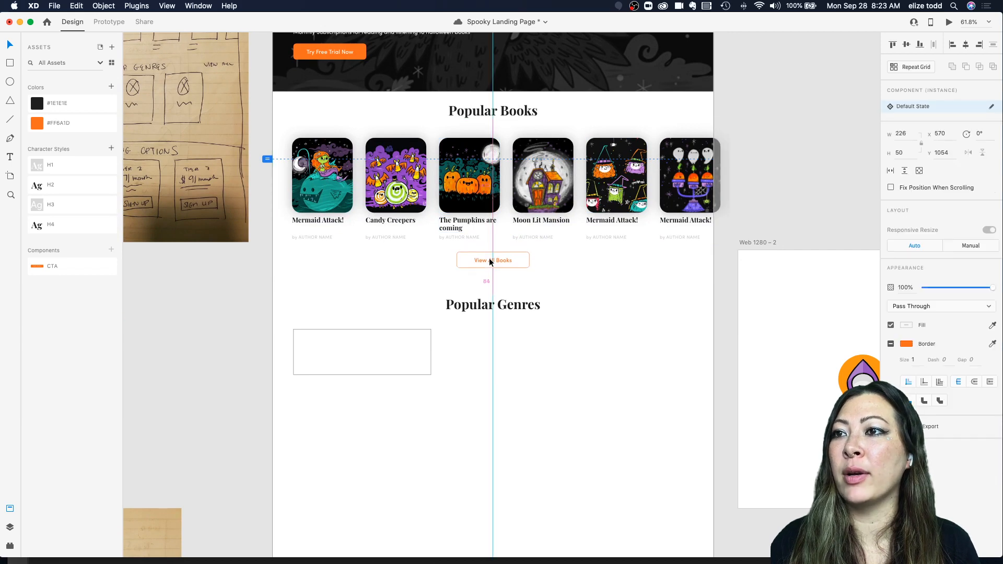
click(381, 315)
scroll(381, 316, down, 1)
scroll(382, 316, down, 3)
scroll(381, 316, right, 2)
scroll(333, 281, up, 5)
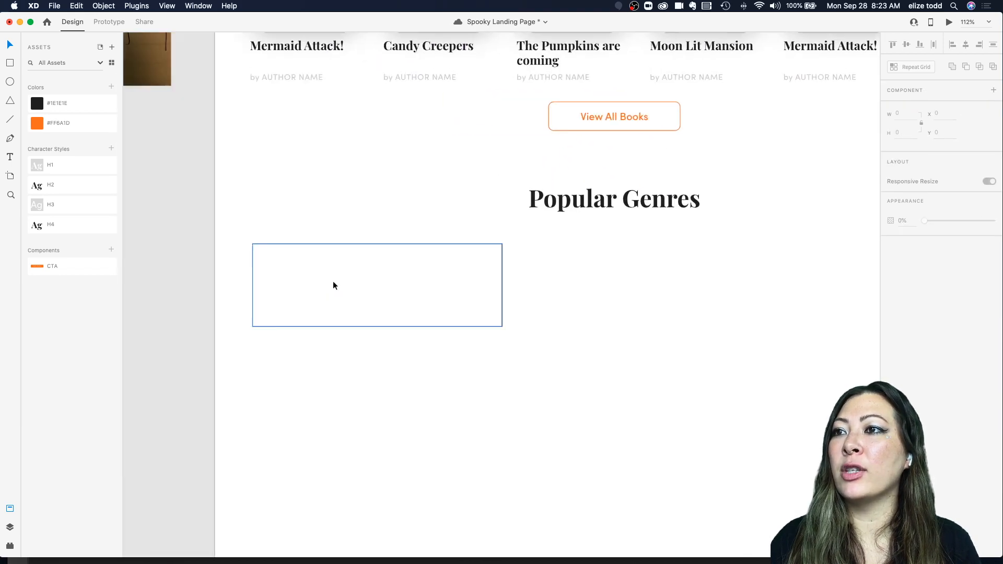
scroll(333, 281, down, 5)
scroll(333, 285, down, 1)
scroll(798, 306, right, 6)
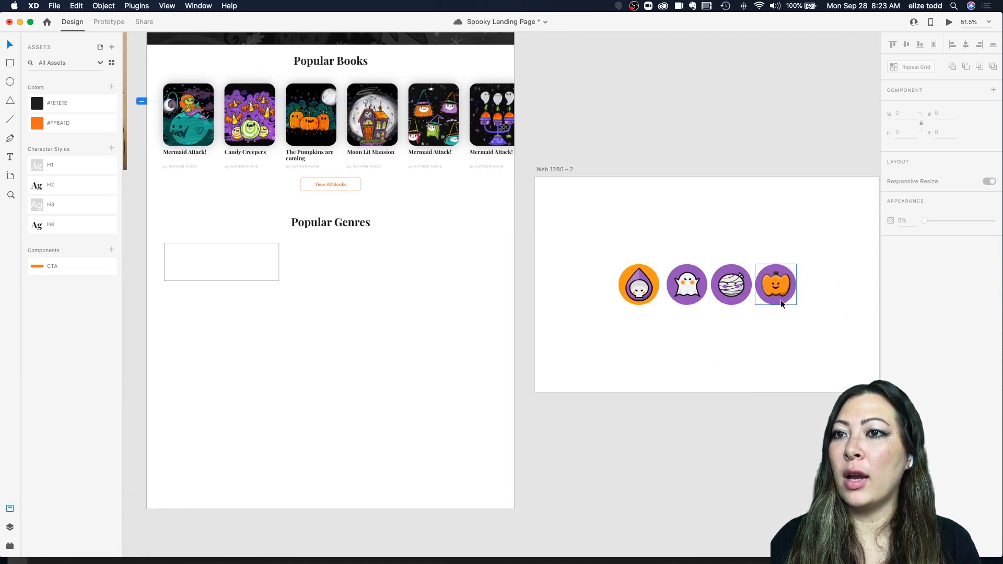
drag(780, 300, 213, 272)
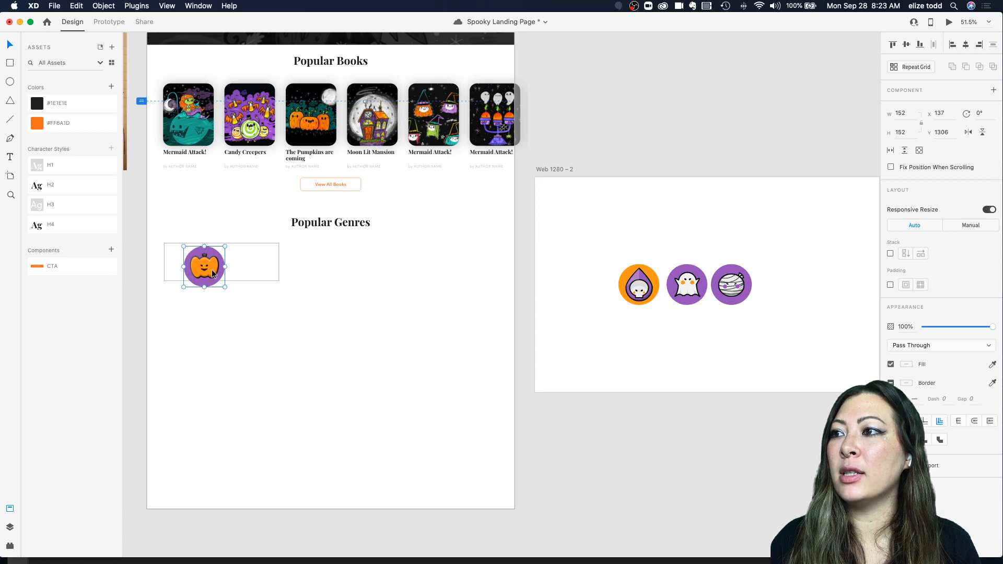
scroll(212, 272, up, 3)
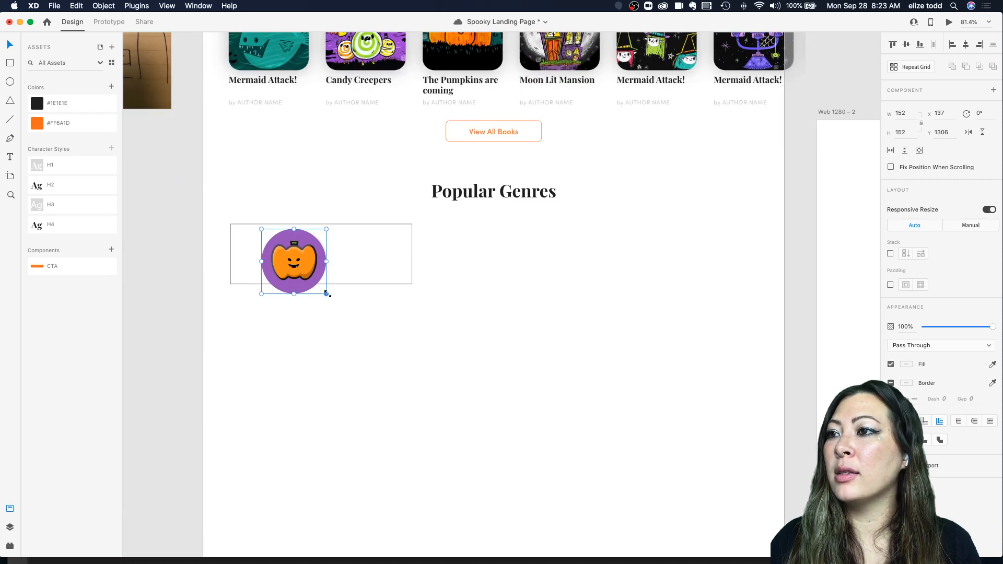
mouse_move(327, 293)
mouse_down()
mouse_move(282, 260)
mouse_move(321, 300)
mouse_up()
key(super+z)
click(383, 274)
drag(413, 261, 445, 261)
click(493, 280)
click(335, 278)
scroll(335, 278, down, 3)
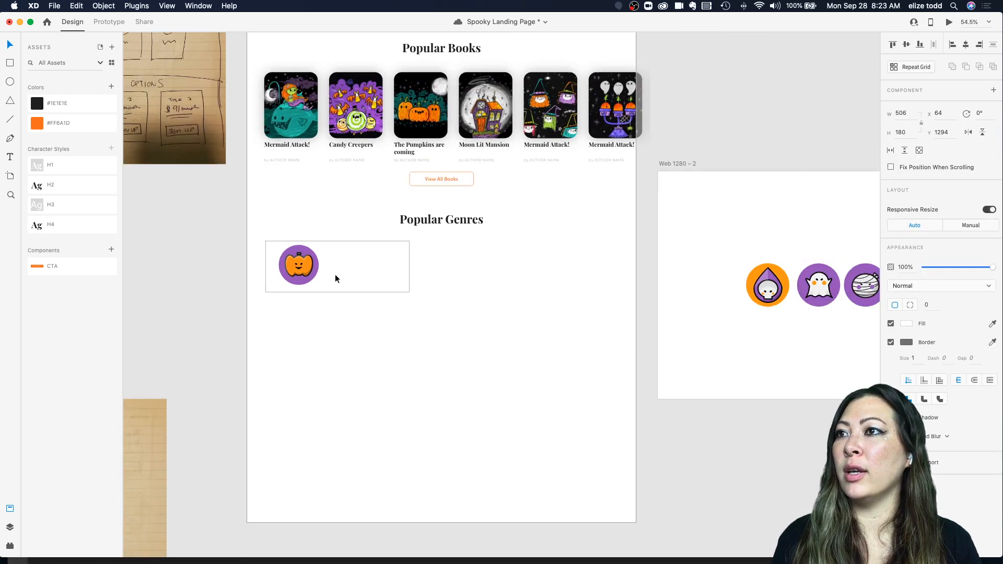
Step: Duplicate the Popular Genres heading into the genre card beside the pumpkin icon
click(472, 230)
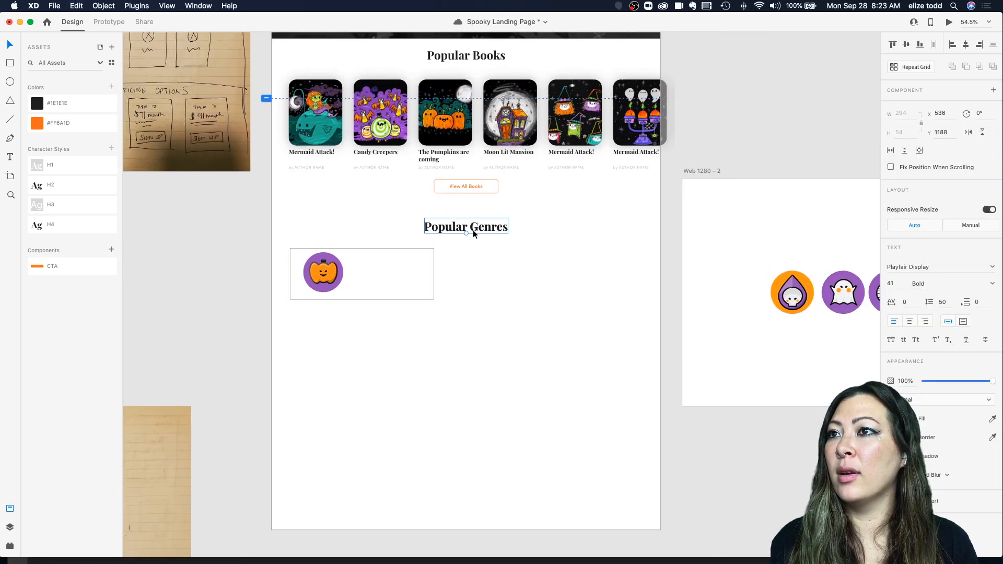
drag(472, 229, 404, 277)
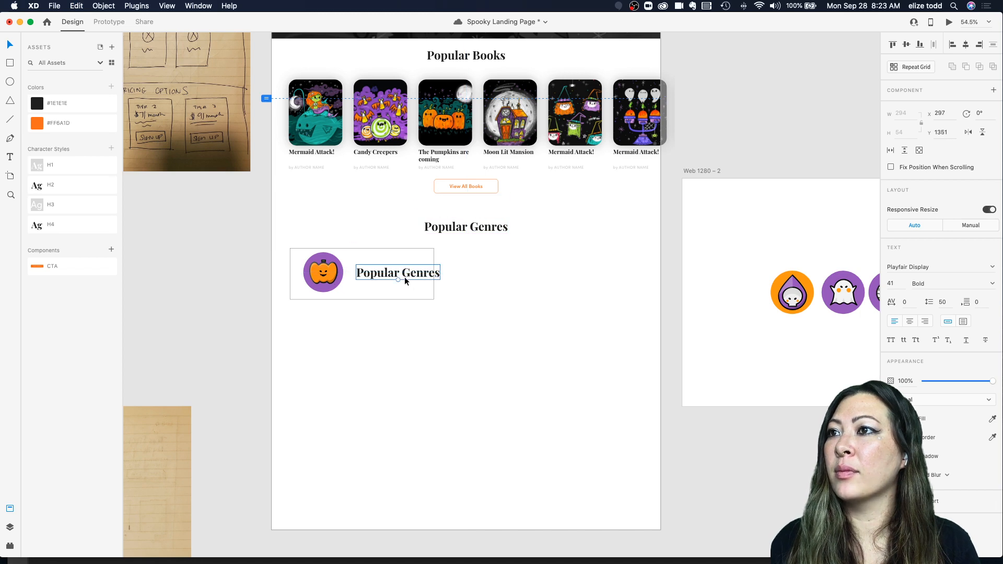
scroll(402, 256, up, 1)
Step: Apply the H4 character style to the copied label inside the genre card
double_click(381, 175)
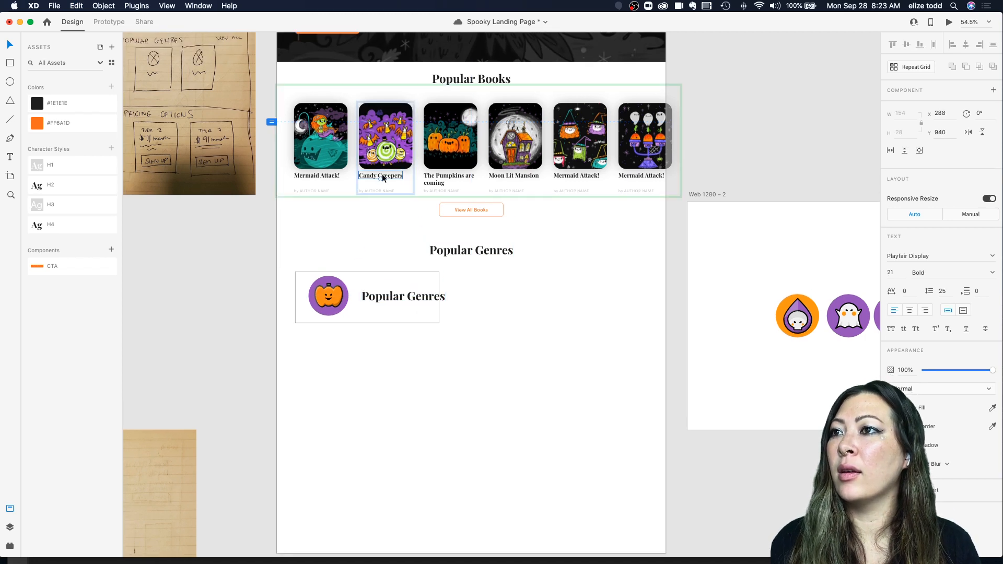
click(381, 301)
click(82, 210)
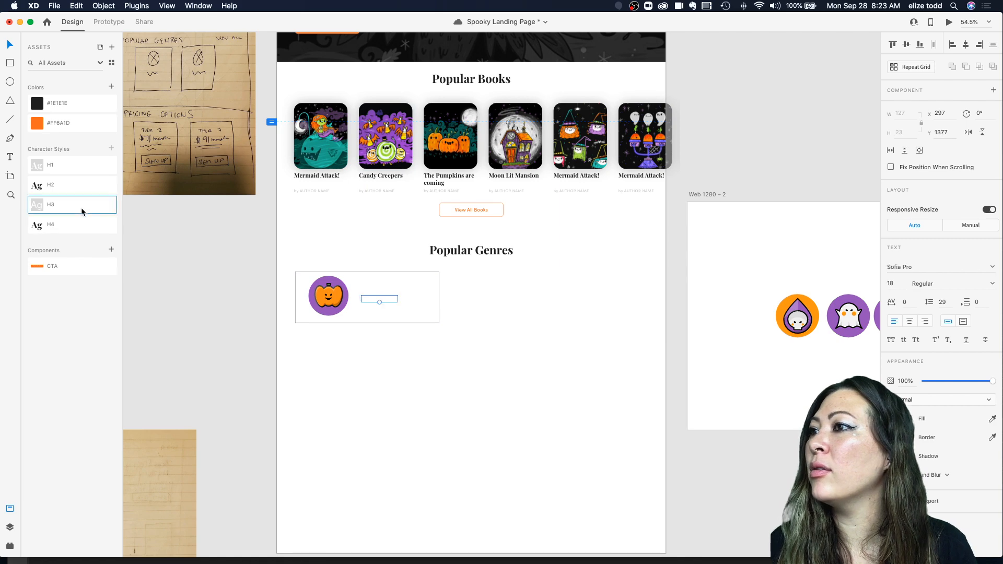
click(60, 226)
Step: Position the genre label to the right of the pumpkin icon, vertically centred in the card
scroll(375, 302, up, 3)
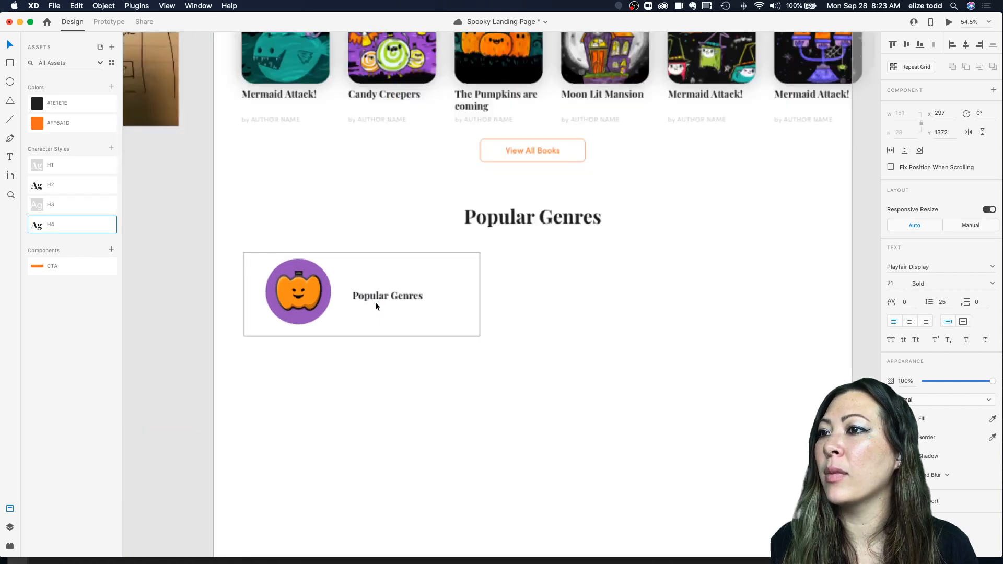
drag(373, 297, 367, 294)
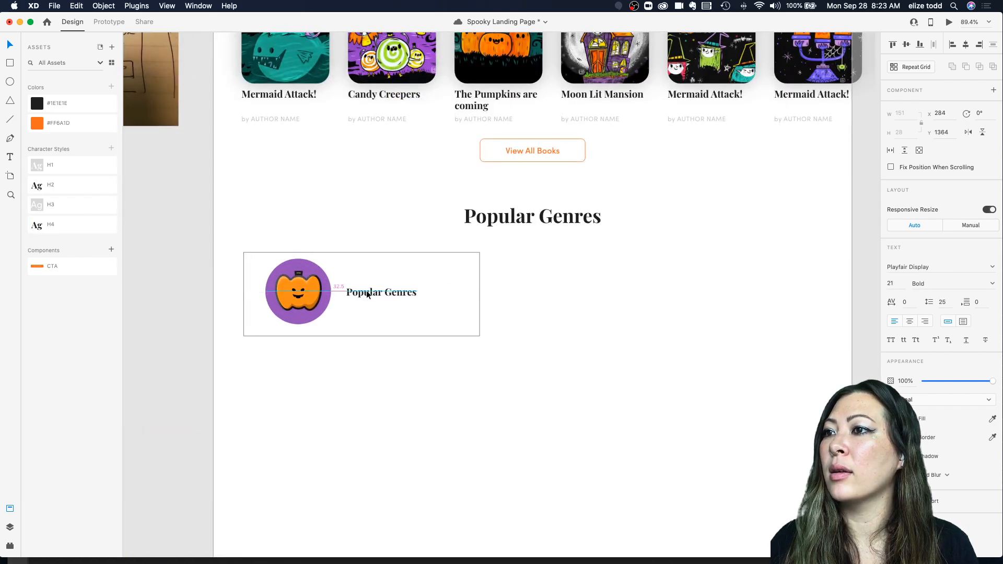
scroll(368, 294, down, 5)
scroll(364, 290, up, 5)
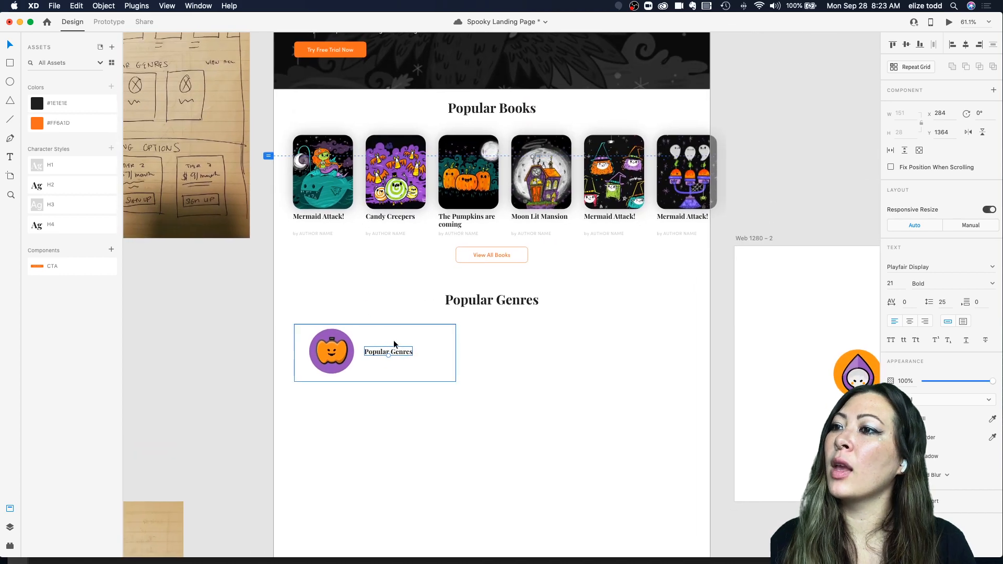
scroll(418, 373, down, 3)
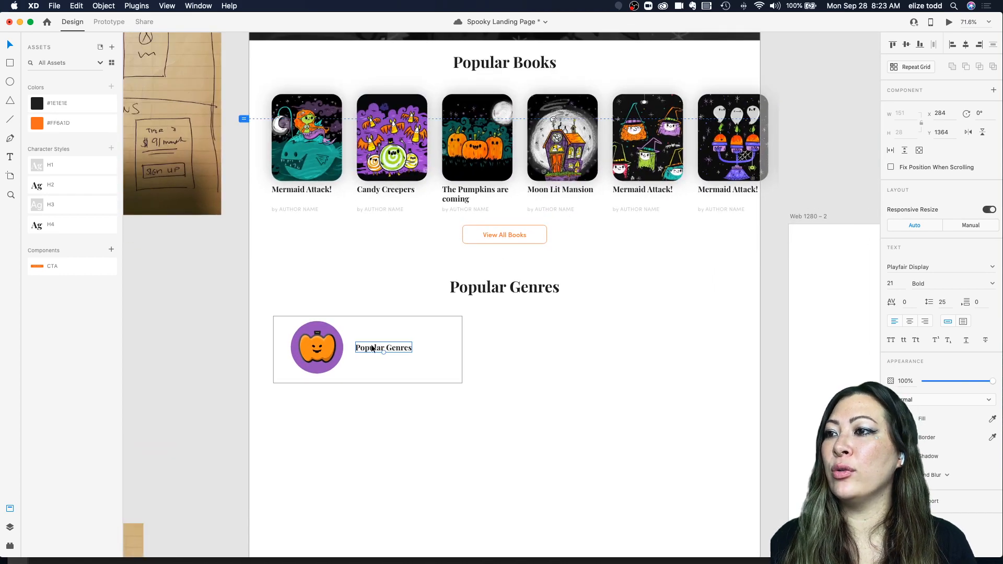
drag(371, 349, 371, 351)
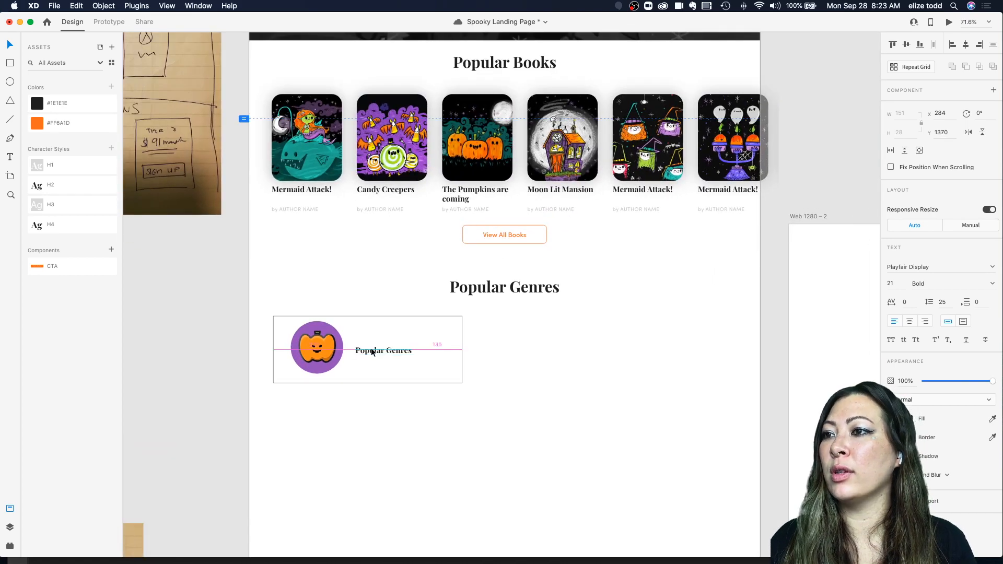
scroll(444, 350, left, 2)
click(509, 369)
scroll(508, 369, left, 1)
click(451, 343)
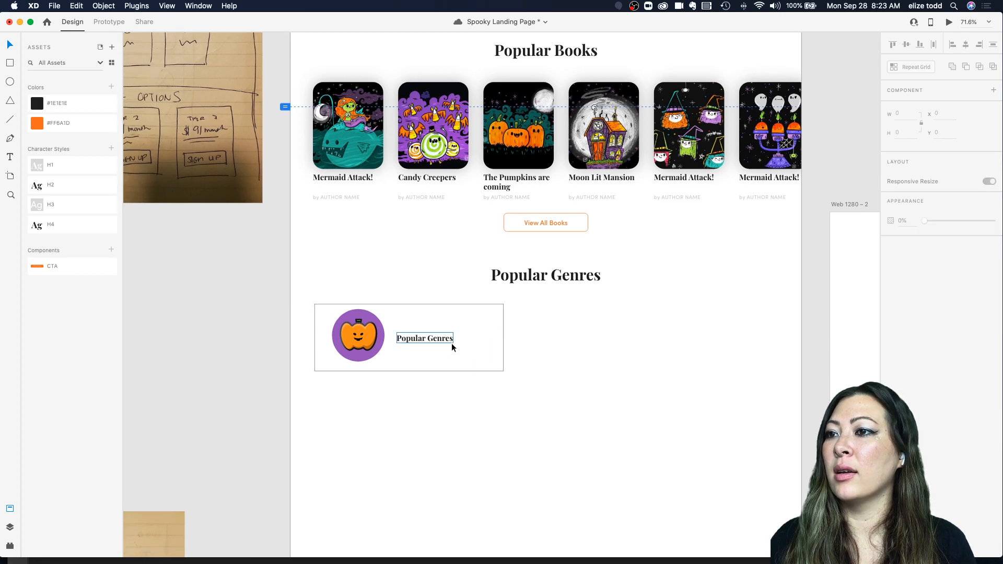
scroll(420, 337, up, 3)
drag(411, 336, 414, 336)
scroll(415, 336, down, 3)
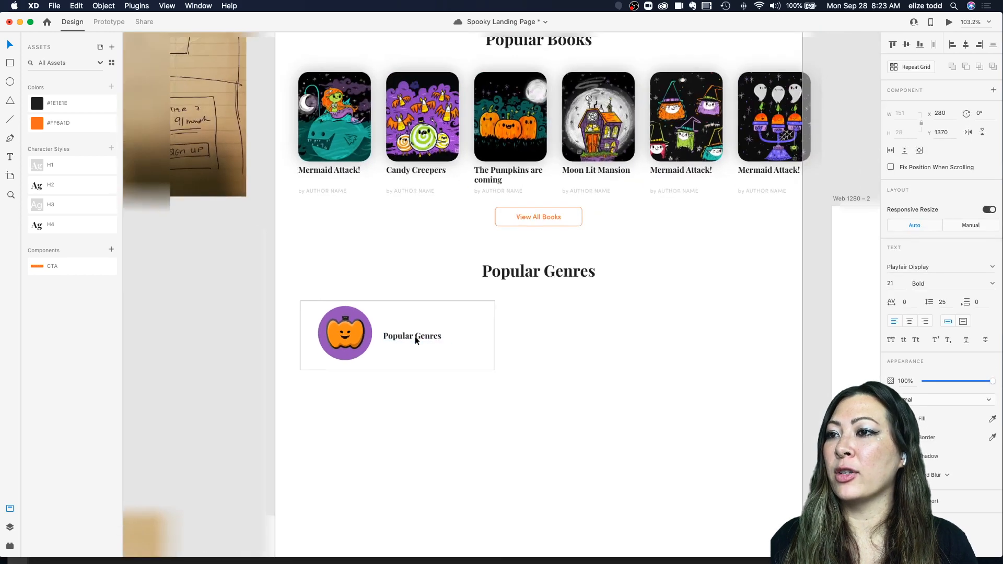
click(500, 345)
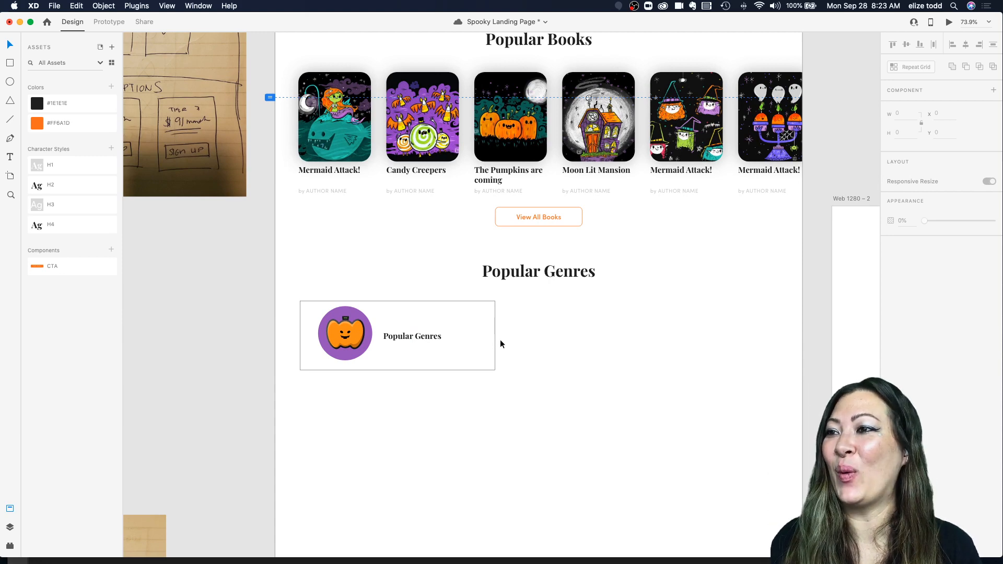
Step: Round the genre card rectangle's corners with a 27 radius to match the book cards
scroll(511, 320, up, 2)
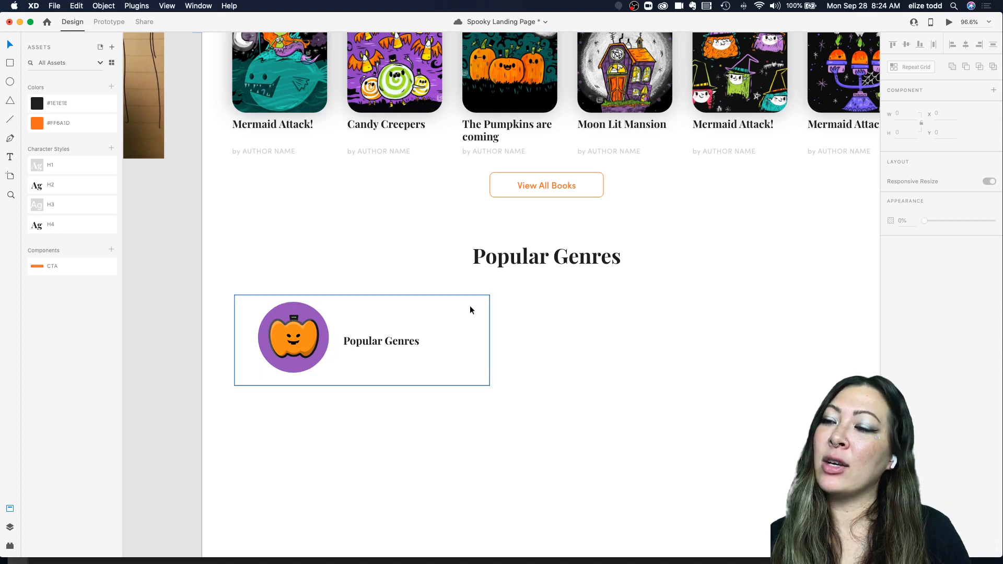
scroll(454, 159, up, 3)
click(417, 155)
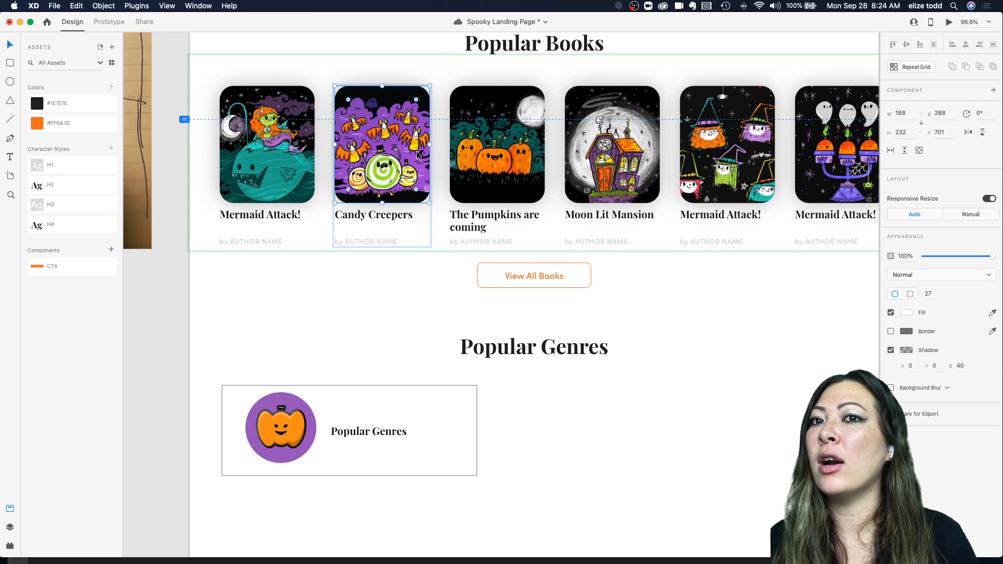
click(376, 288)
click(383, 169)
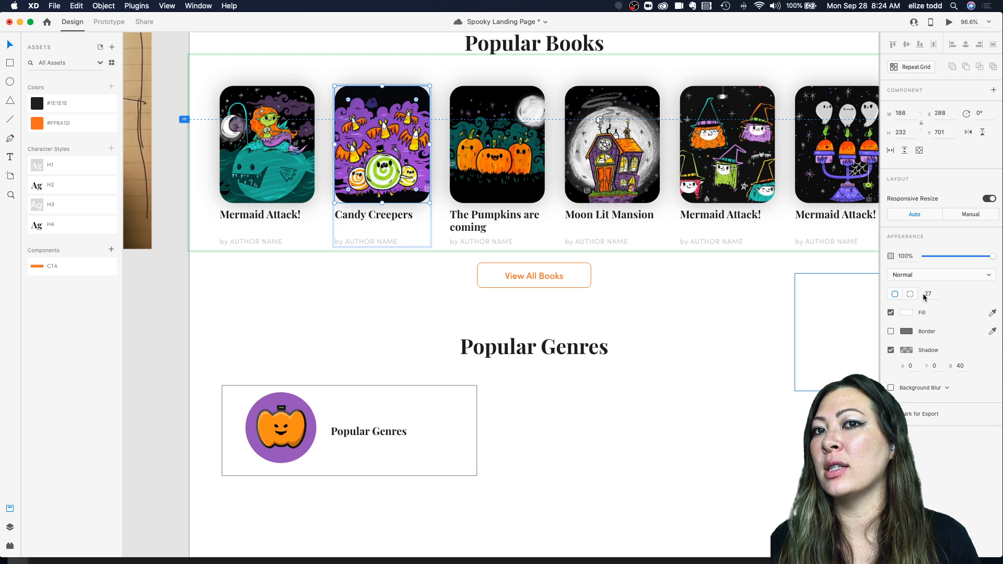
click(289, 359)
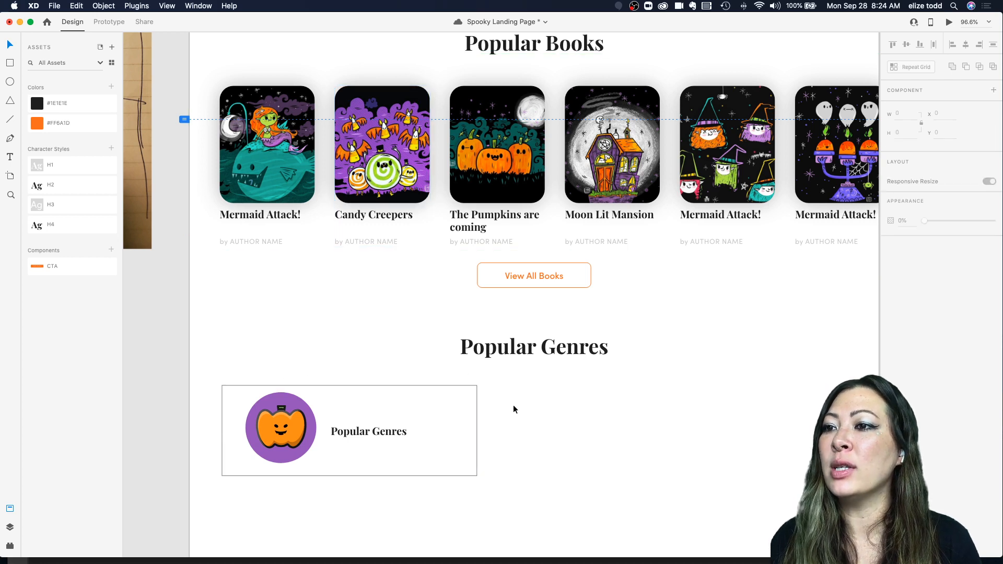
click(459, 403)
click(540, 365)
click(438, 409)
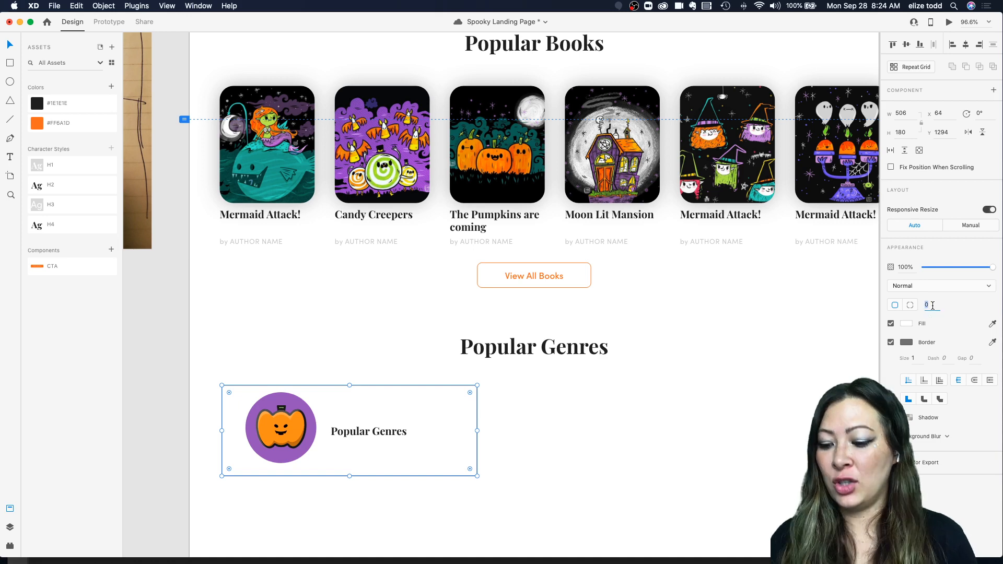
click(542, 422)
scroll(542, 422, down, 2)
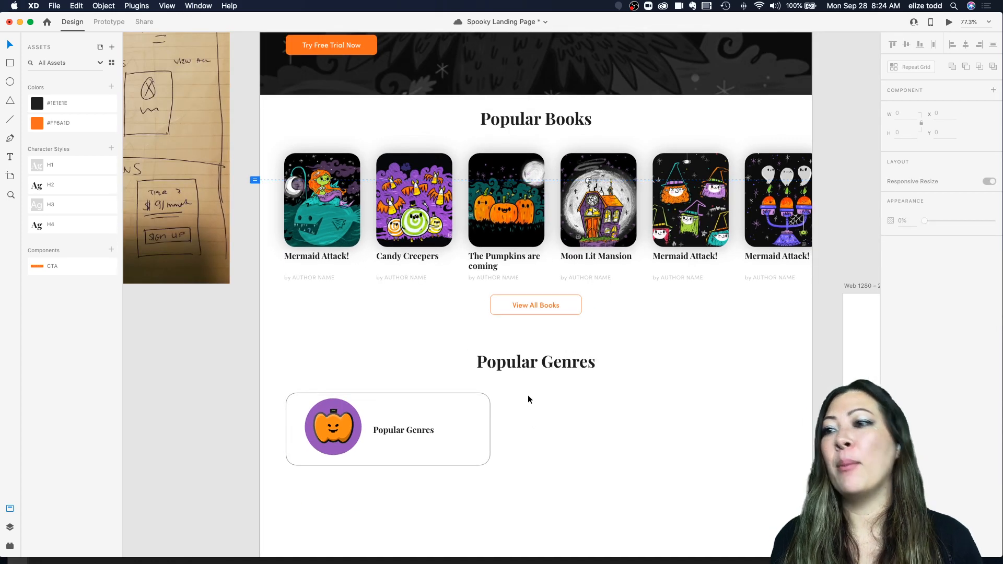
scroll(528, 395, up, 4)
scroll(516, 387, left, 1)
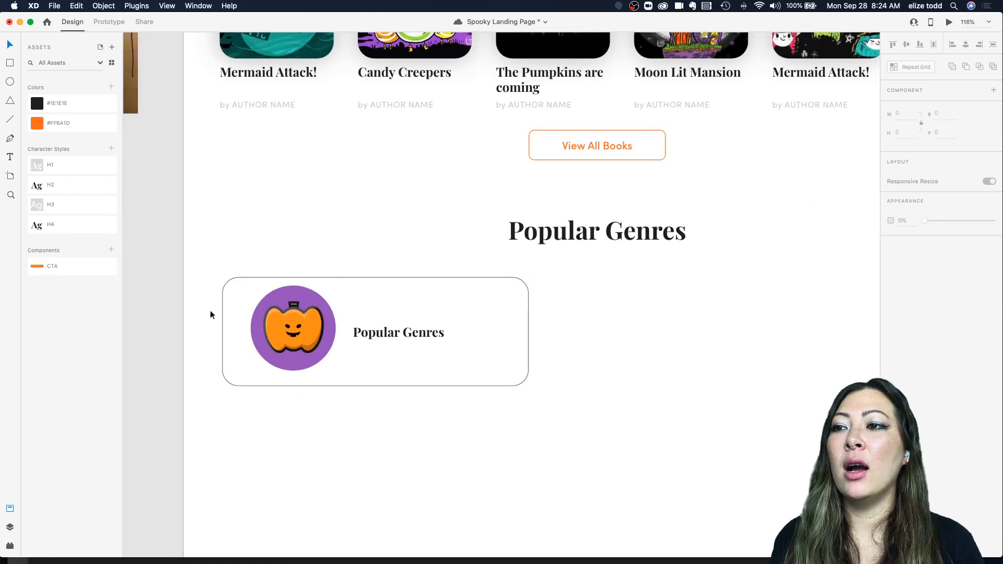
click(494, 298)
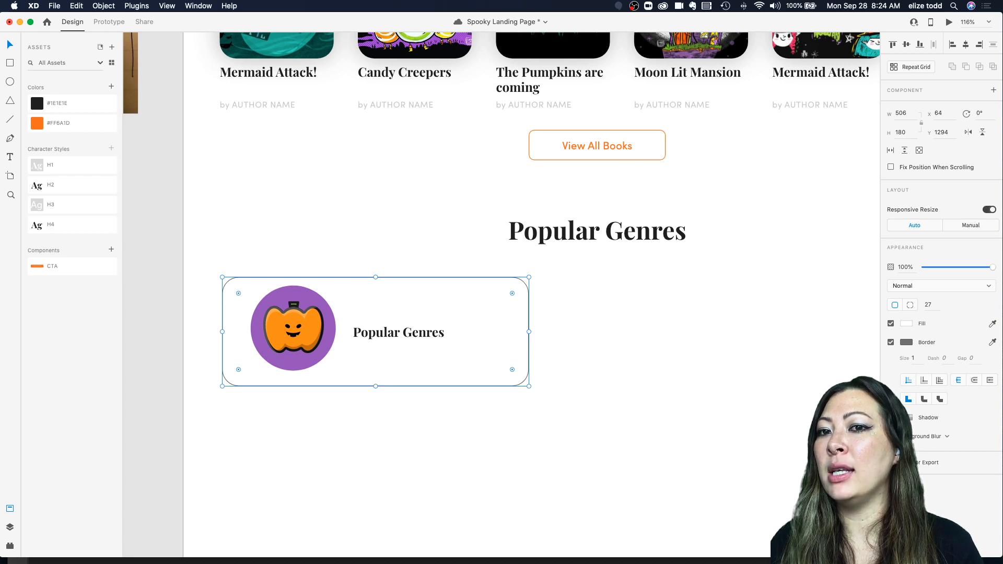
Step: Turn off the genre card's border and give it a drop shadow with X 0, Y 0 and blur 30
click(891, 417)
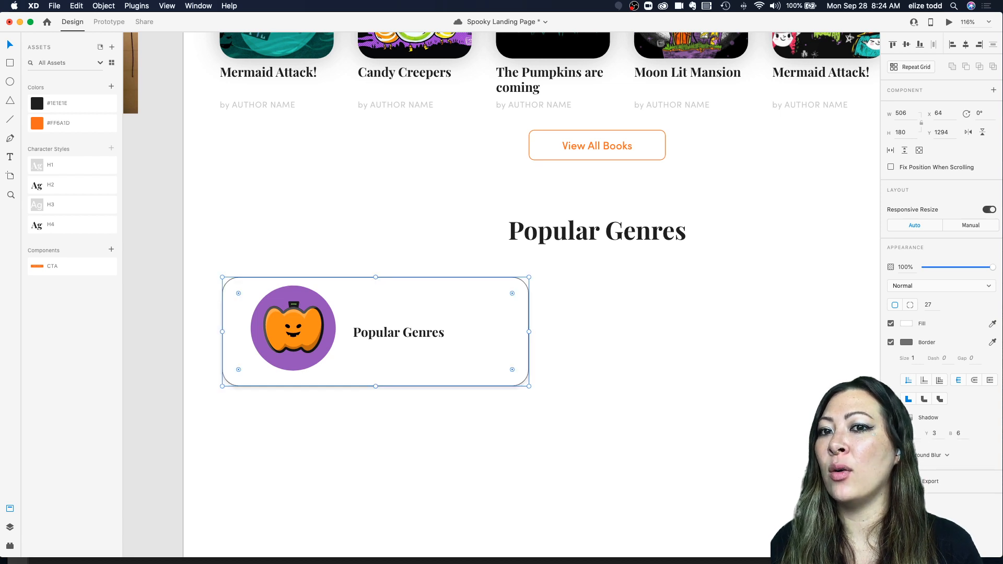
click(890, 342)
scroll(757, 349, down, 3)
scroll(757, 349, right, 2)
scroll(756, 349, down, 1)
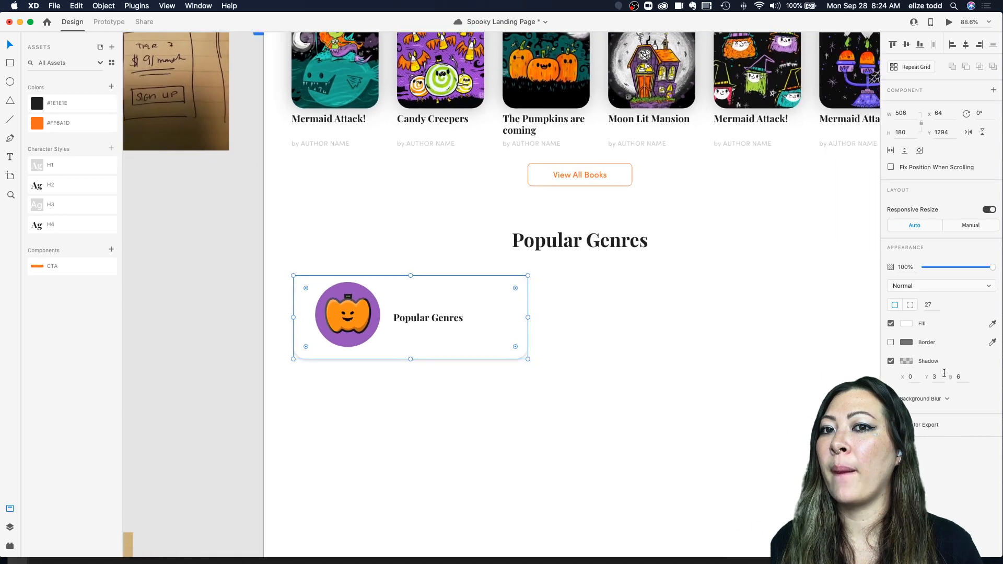
click(937, 377)
text(0)
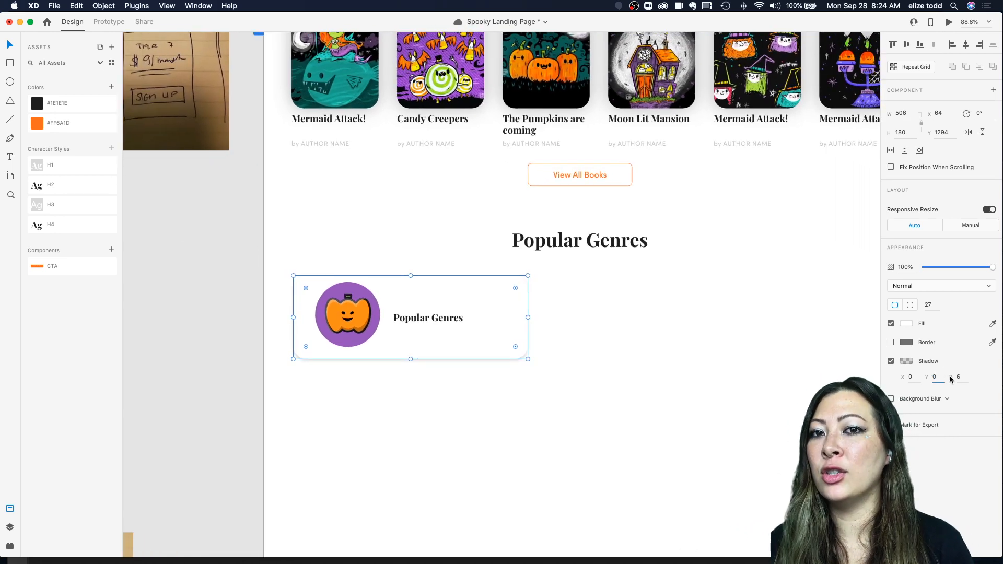
key(Tab)
text(30)
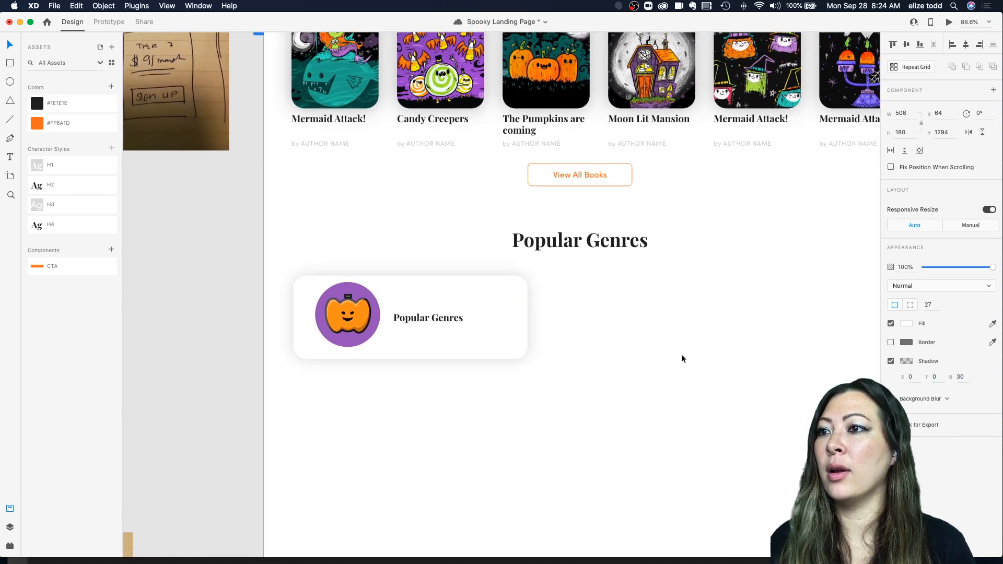
click(673, 356)
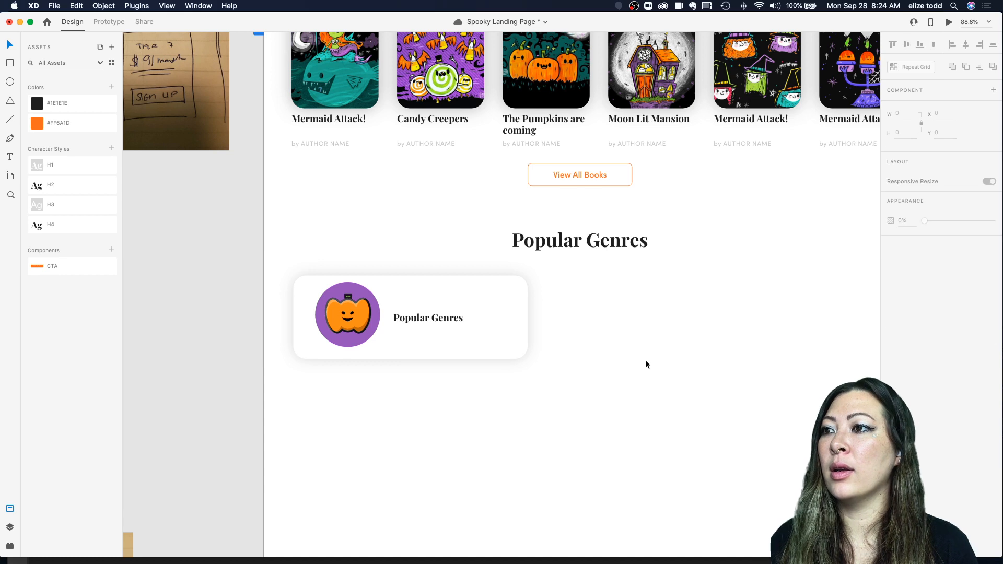
Step: Lower the opacity of the genre card's shadow colour in the colour picker
click(523, 329)
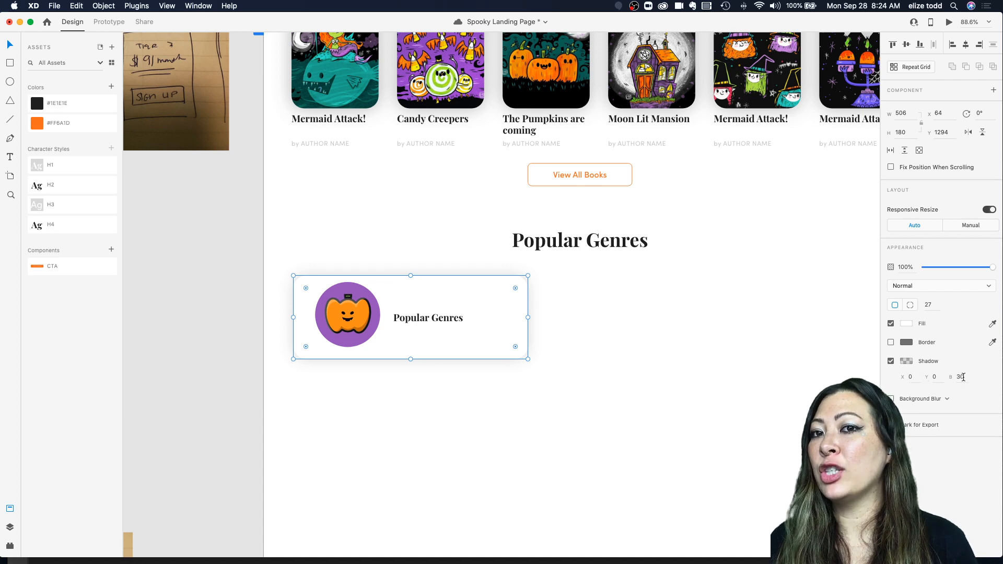
click(906, 363)
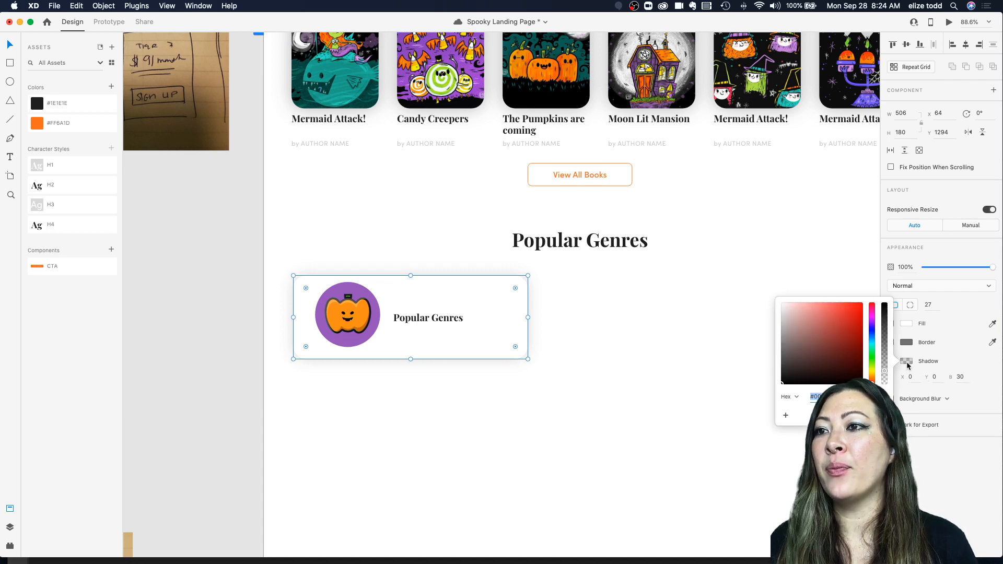
click(660, 318)
scroll(611, 315, up, 3)
scroll(611, 315, down, 2)
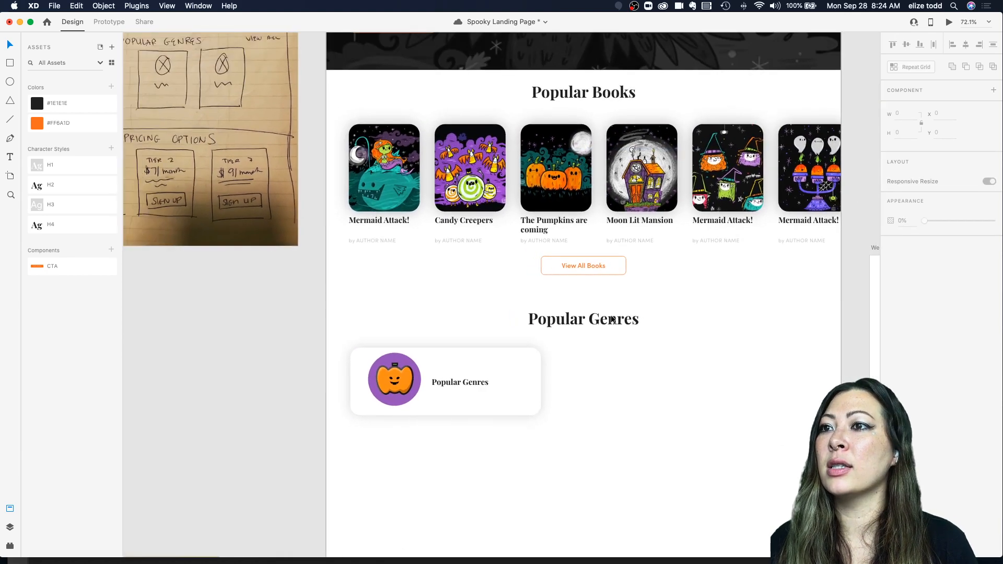
click(521, 401)
click(906, 362)
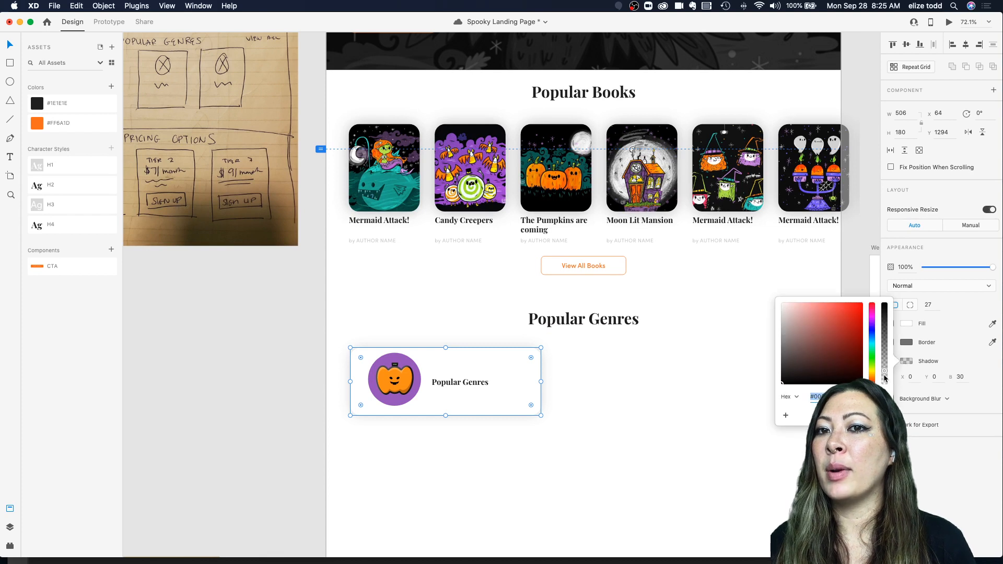
drag(885, 374, 885, 376)
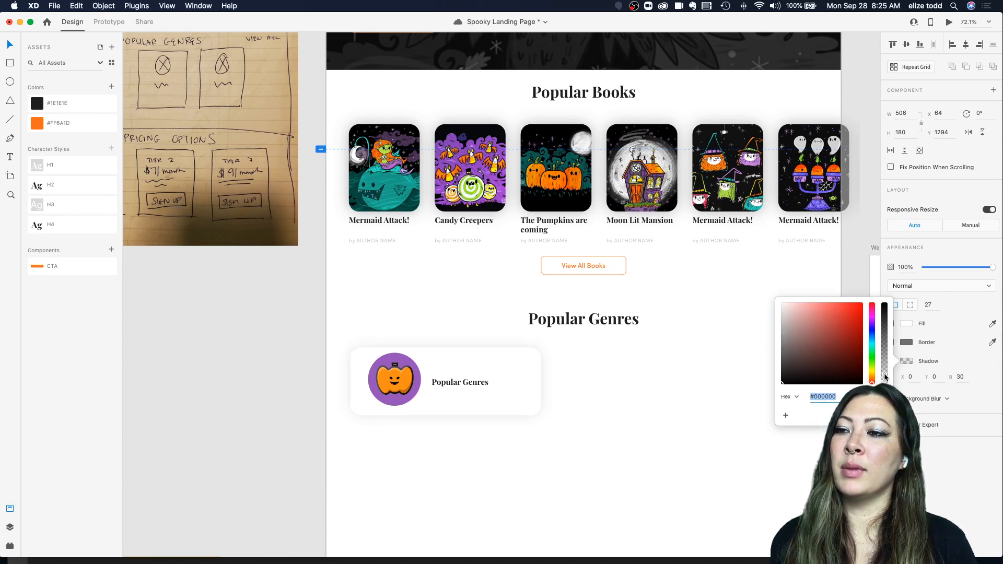
click(584, 439)
Step: Slightly resize and reposition the pumpkin icon inside the genre card
scroll(585, 440, down, 2)
scroll(585, 439, up, 4)
scroll(585, 440, down, 1)
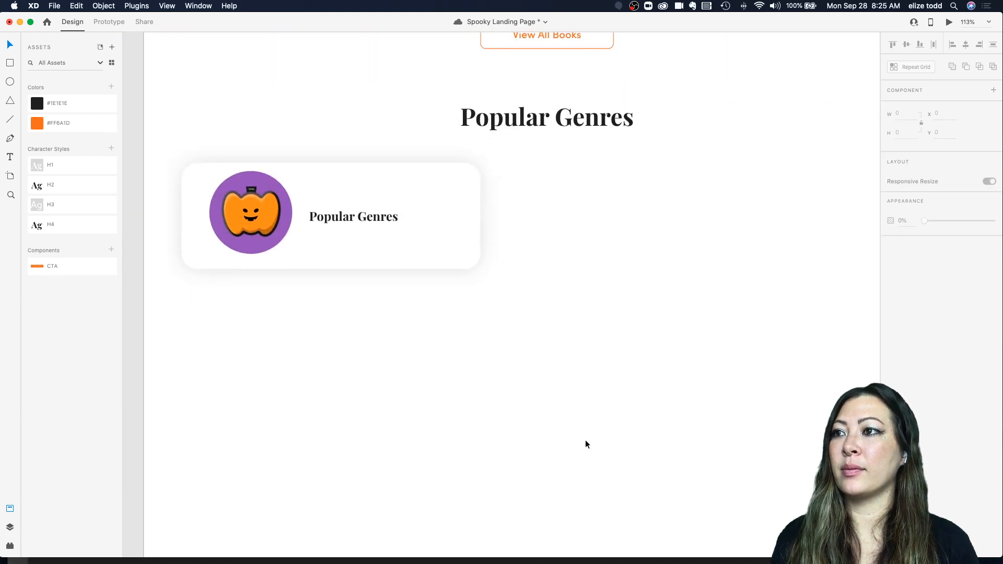
scroll(585, 440, down, 2)
double_click(284, 239)
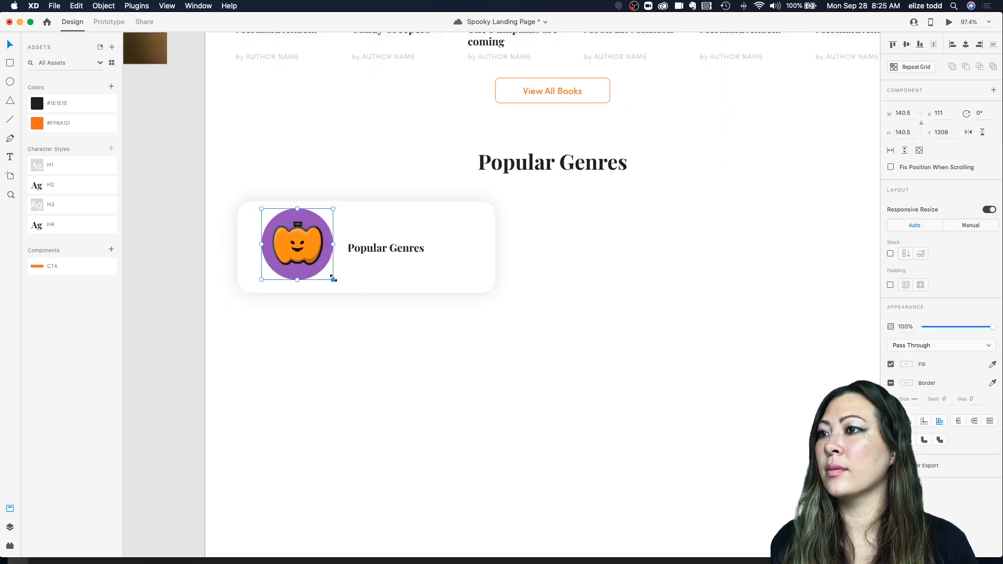
drag(332, 279, 332, 275)
drag(299, 247, 297, 252)
click(554, 386)
Step: Nudge the genre label slightly left inside the card
double_click(386, 253)
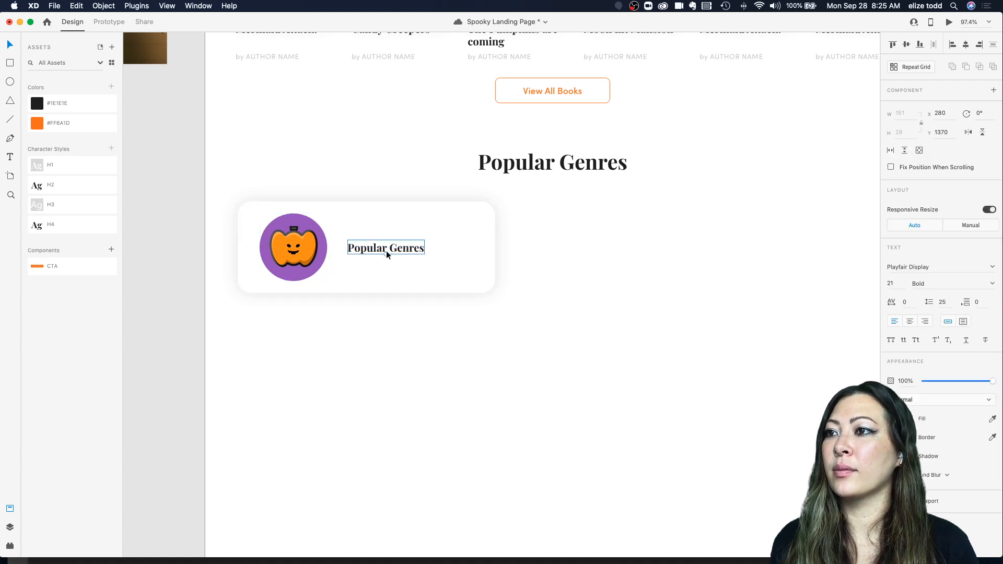
drag(386, 254, 378, 251)
click(582, 251)
Step: Replace the genre label text with the pasted "Pumpkin Spiced Comedies" and realign it beside the icon
scroll(583, 255, down, 1)
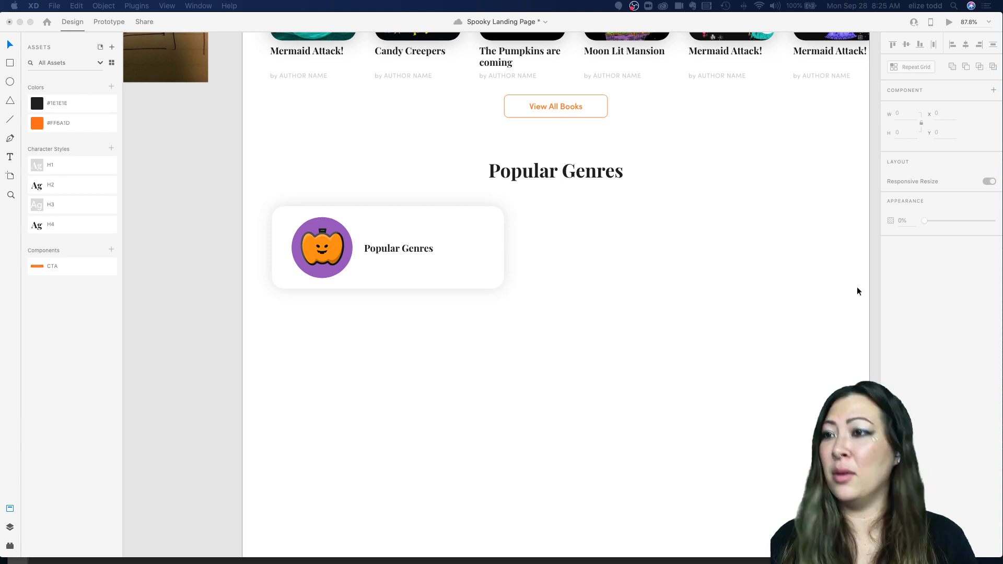
double_click(398, 248)
text(Pumpkin Spiced Comedies)
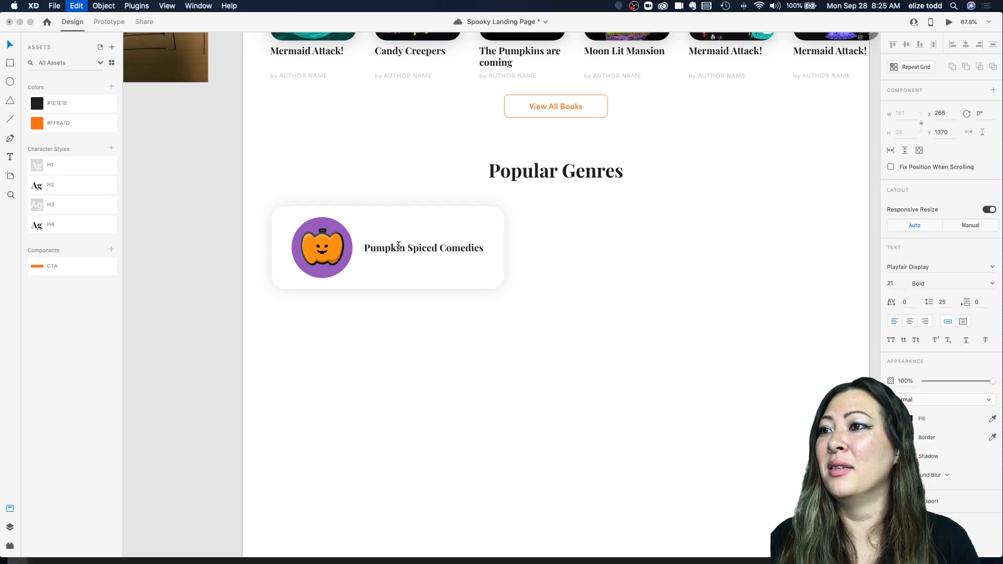
click(517, 273)
drag(381, 245, 380, 246)
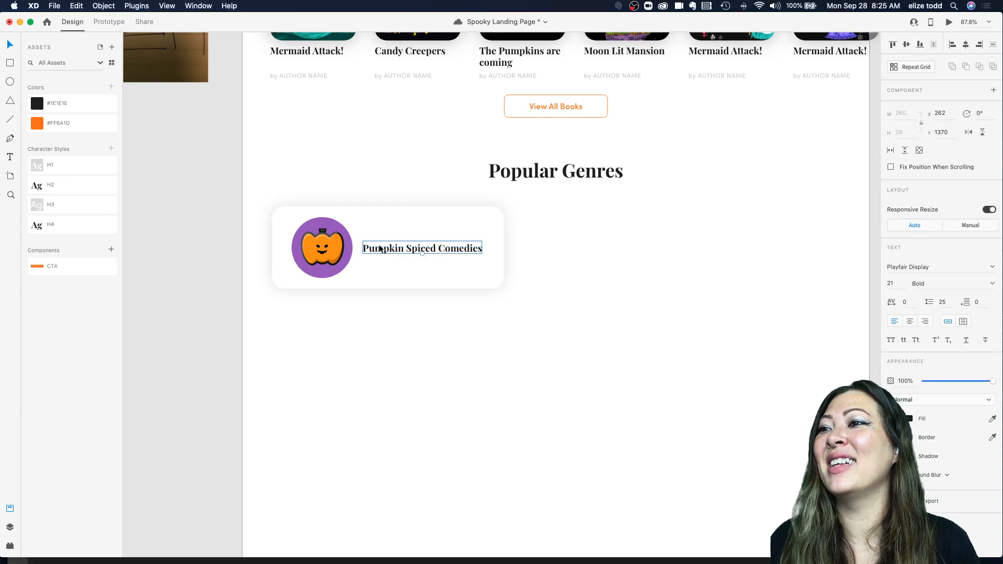
click(535, 246)
Step: Turn the genre card into a Repeat Grid extended to two columns and two rows
scroll(536, 247, down, 3)
scroll(536, 247, up, 1)
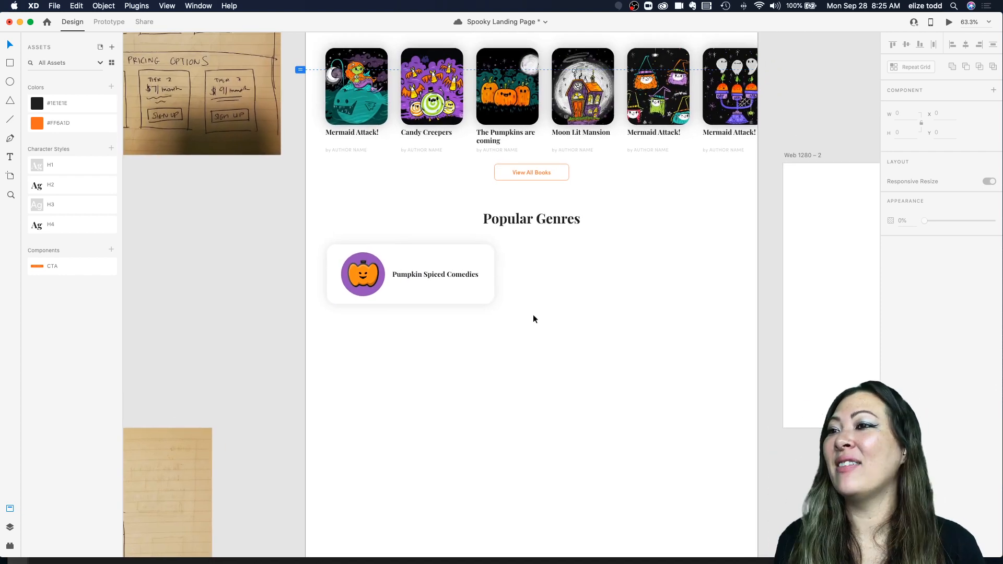
scroll(444, 282, right, 2)
scroll(444, 282, down, 1)
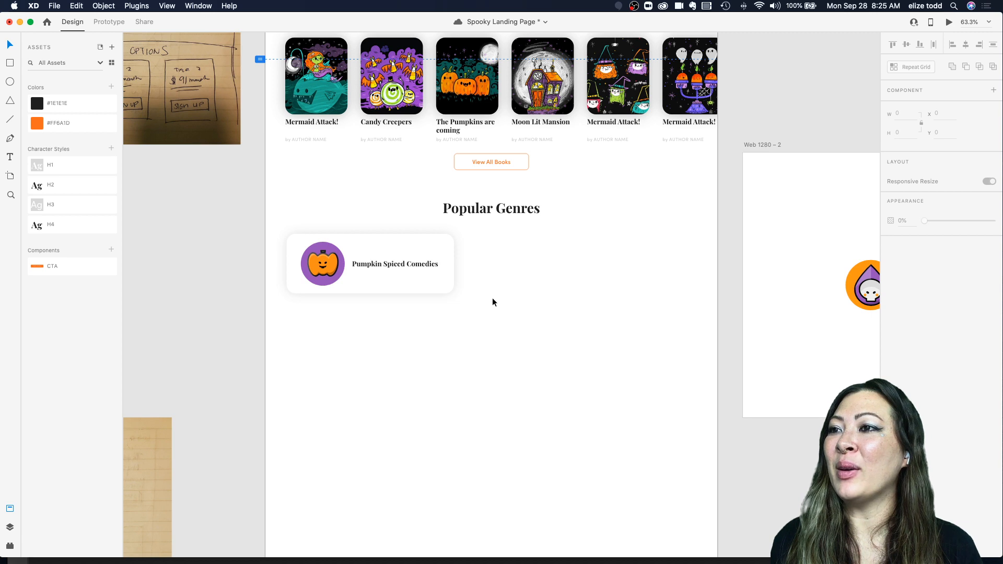
drag(492, 311, 274, 228)
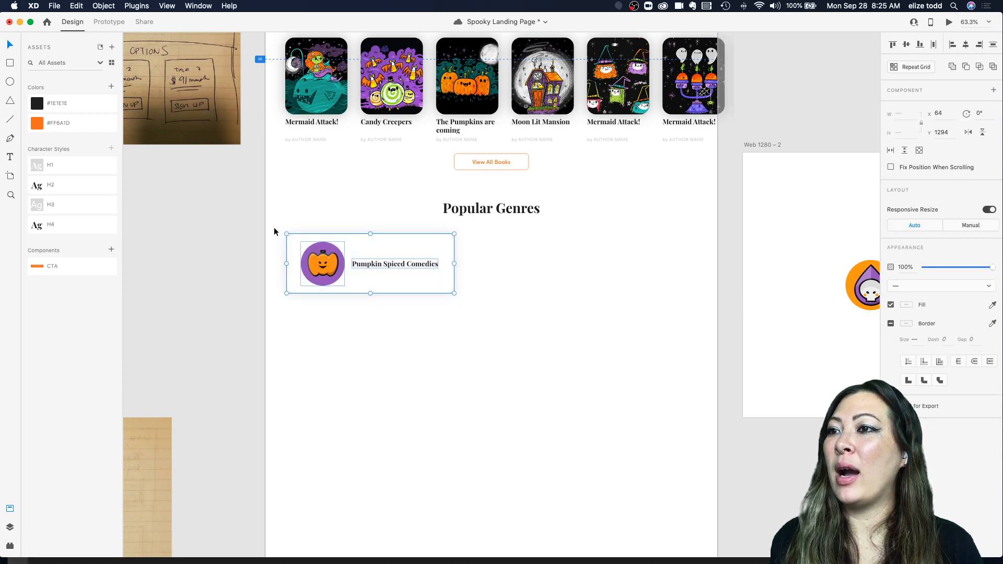
scroll(273, 227, right, 2)
scroll(274, 227, down, 1)
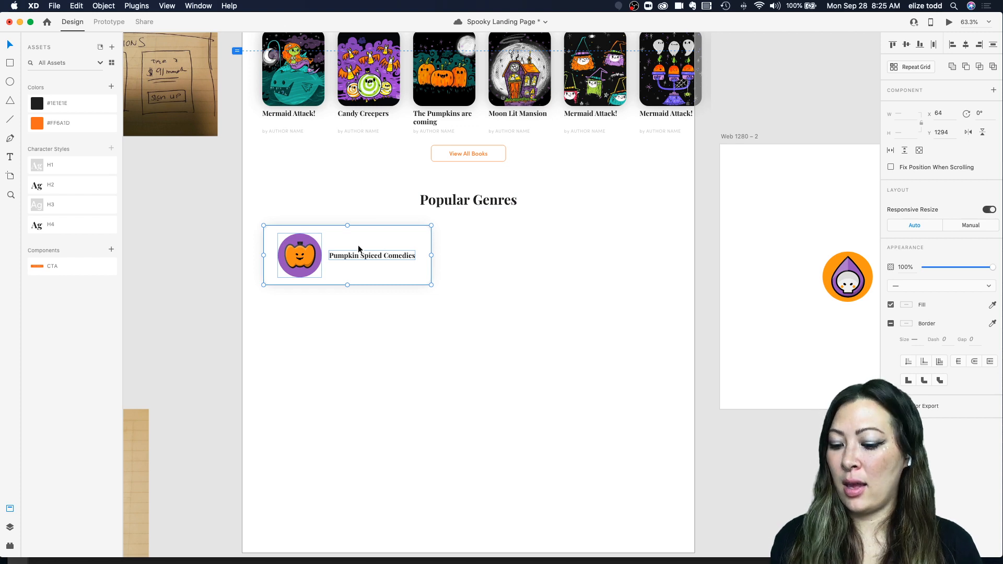
click(909, 67)
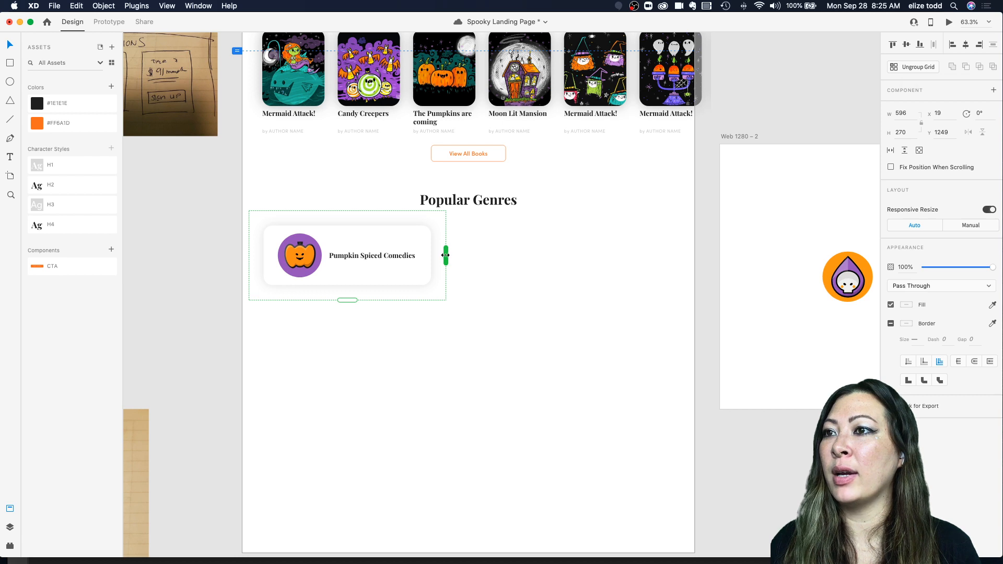
drag(445, 255, 649, 257)
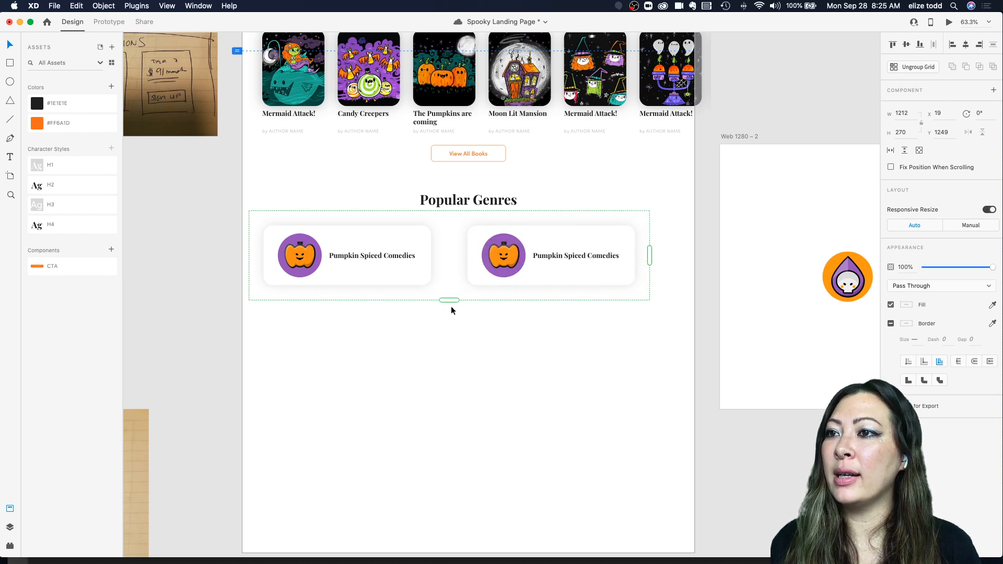
drag(449, 299, 442, 395)
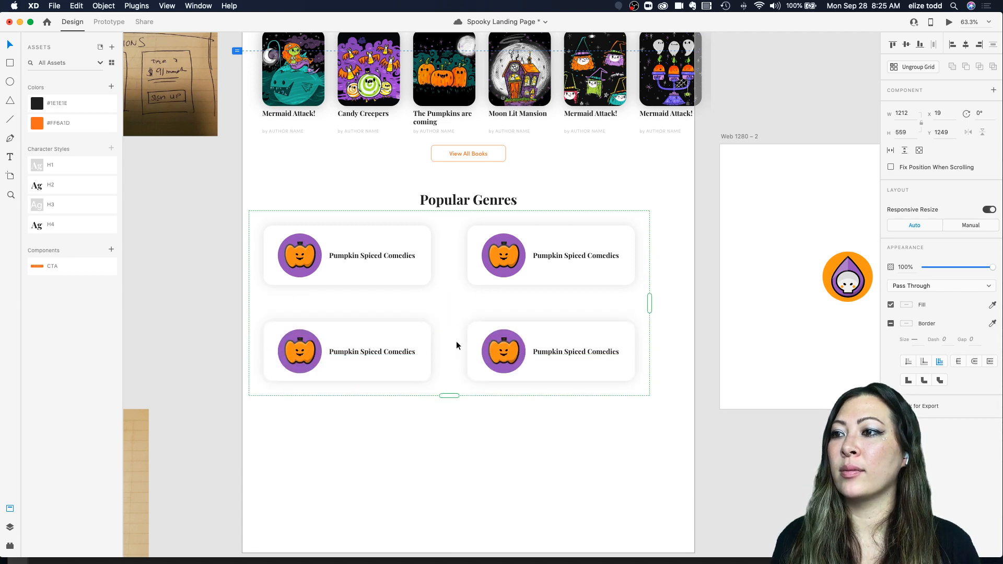
Step: Reduce the repeat grid's column and row spacing to tighten the genre cards together
scroll(623, 399, down, 3)
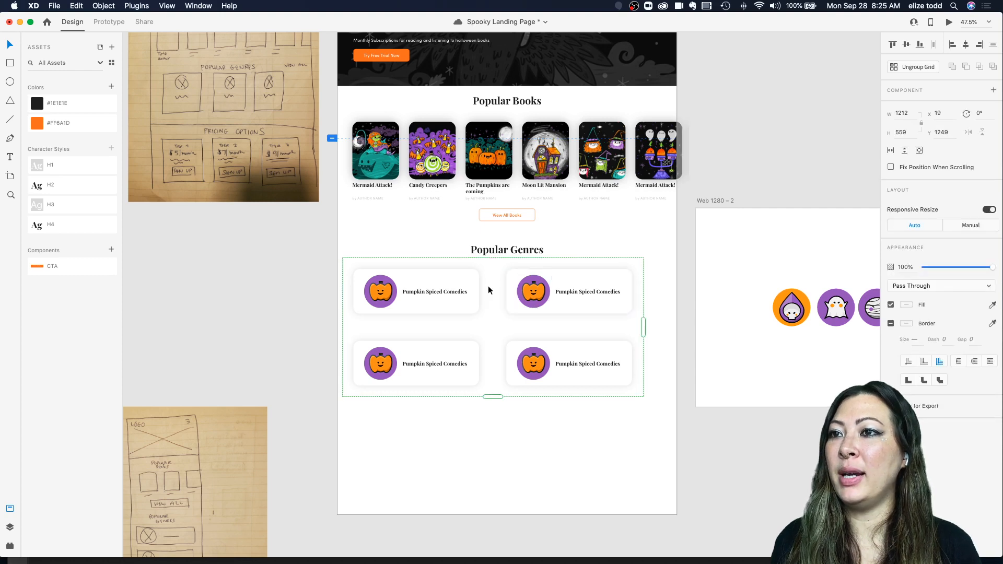
drag(492, 319, 467, 311)
click(479, 427)
drag(534, 284, 556, 283)
click(624, 237)
scroll(625, 237, down, 3)
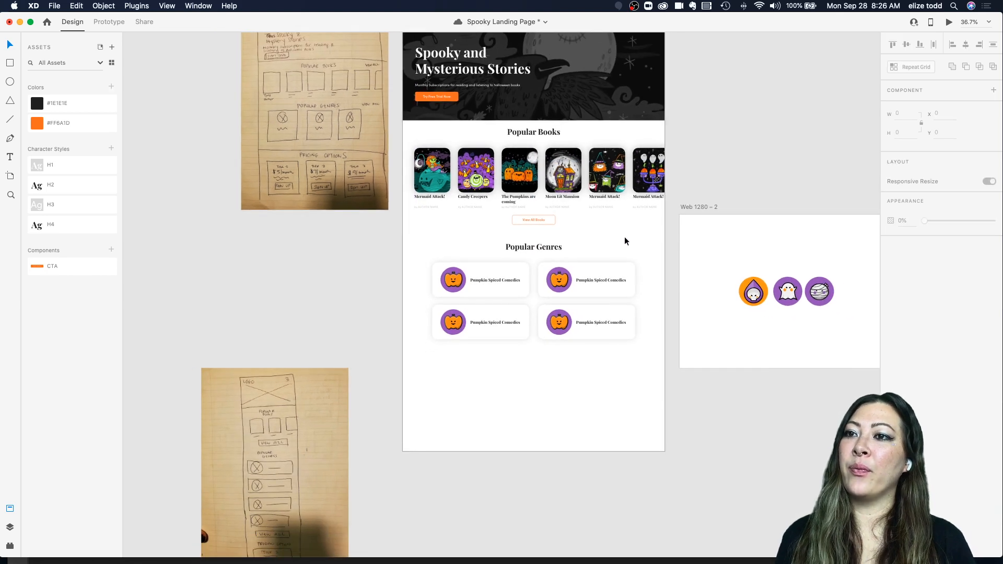
Step: Select the pumpkin icon in the first genre card and inspect its group in the layers list
scroll(624, 237, up, 2)
scroll(591, 269, up, 3)
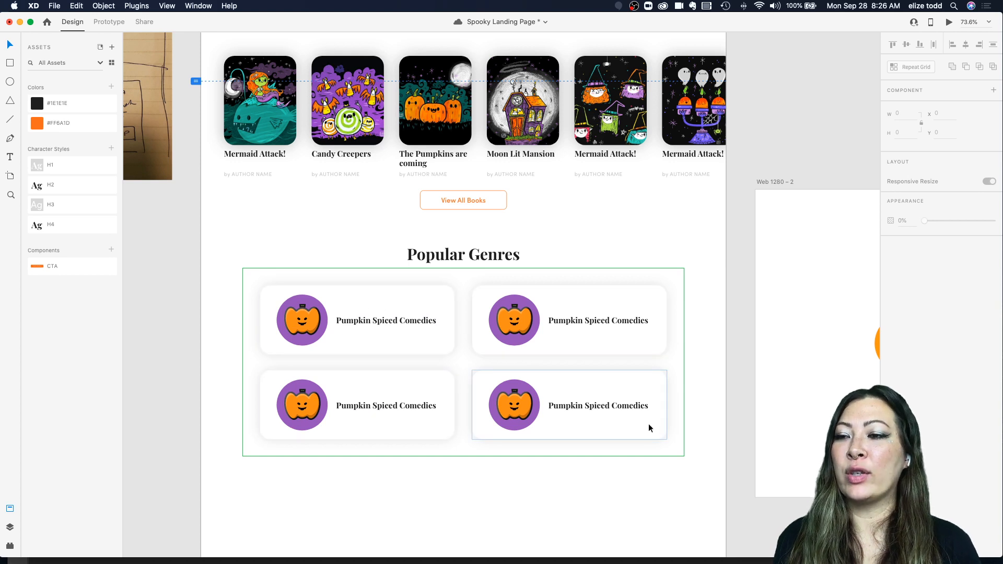
click(308, 318)
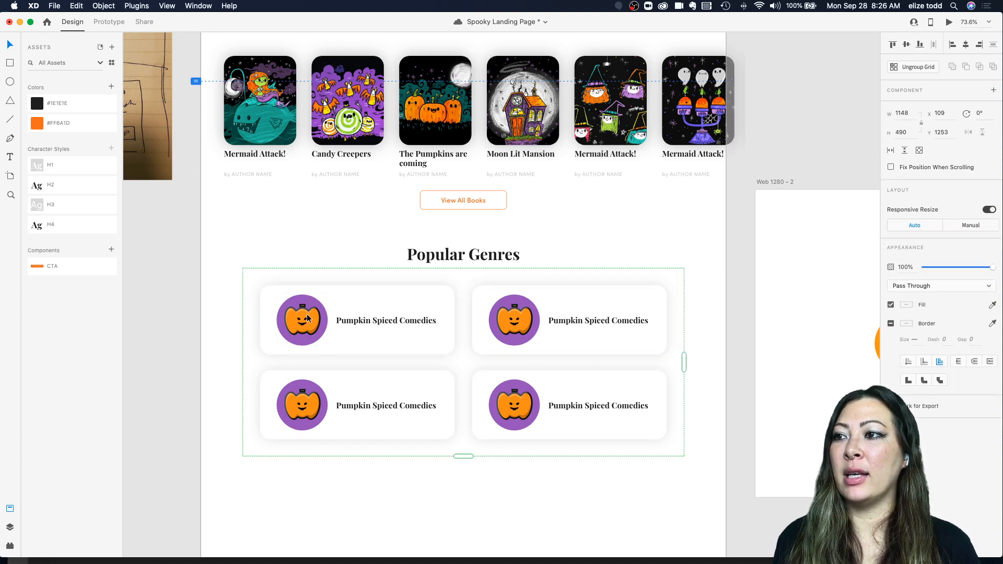
double_click(308, 318)
click(360, 264)
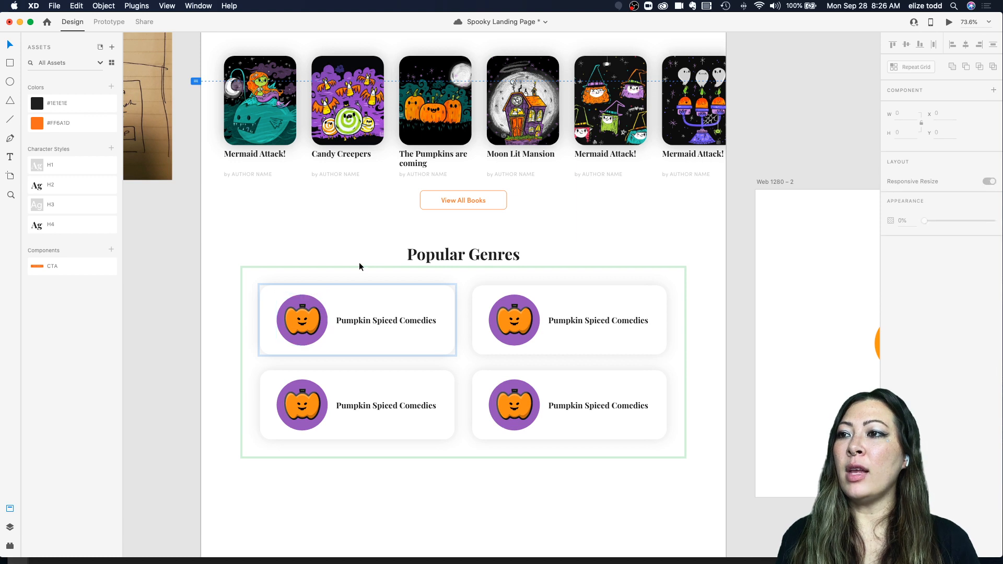
click(335, 313)
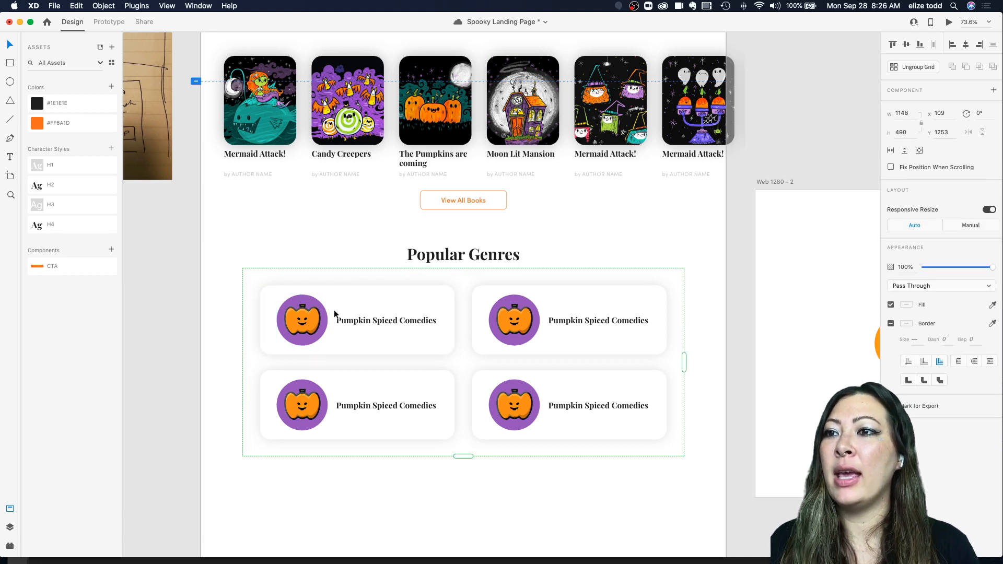
scroll(612, 338, right, 3)
scroll(612, 339, down, 4)
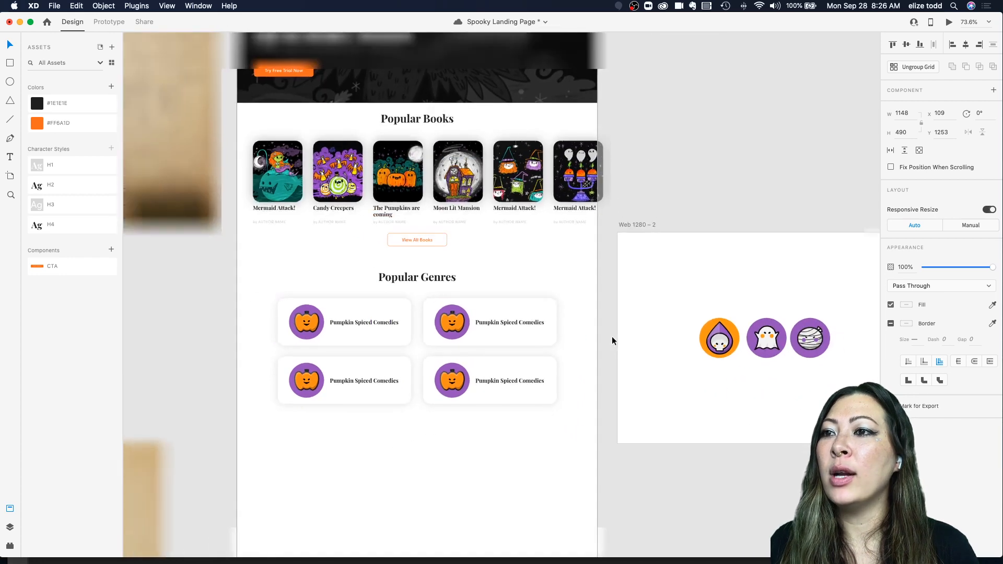
double_click(453, 319)
click(306, 324)
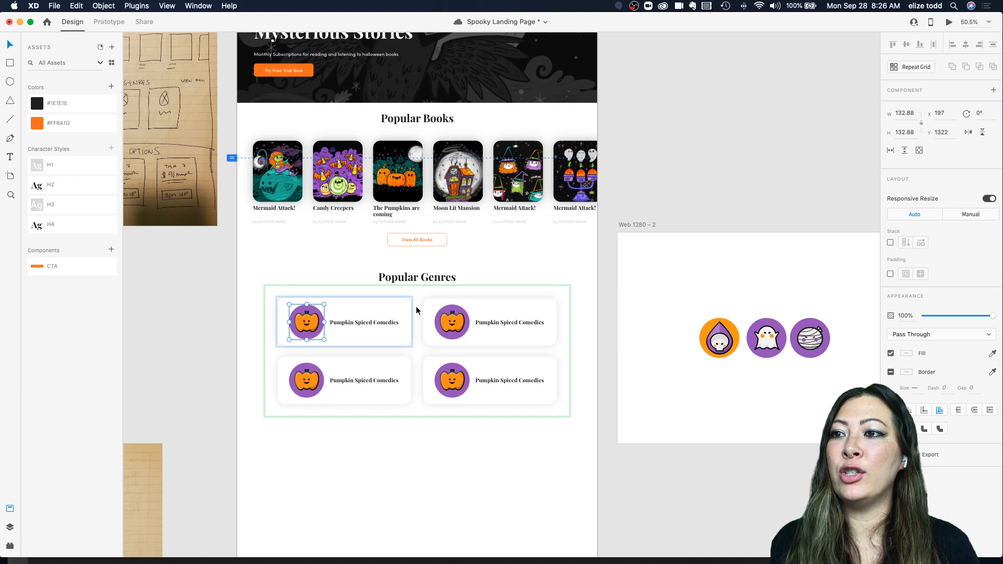
scroll(352, 297, up, 5)
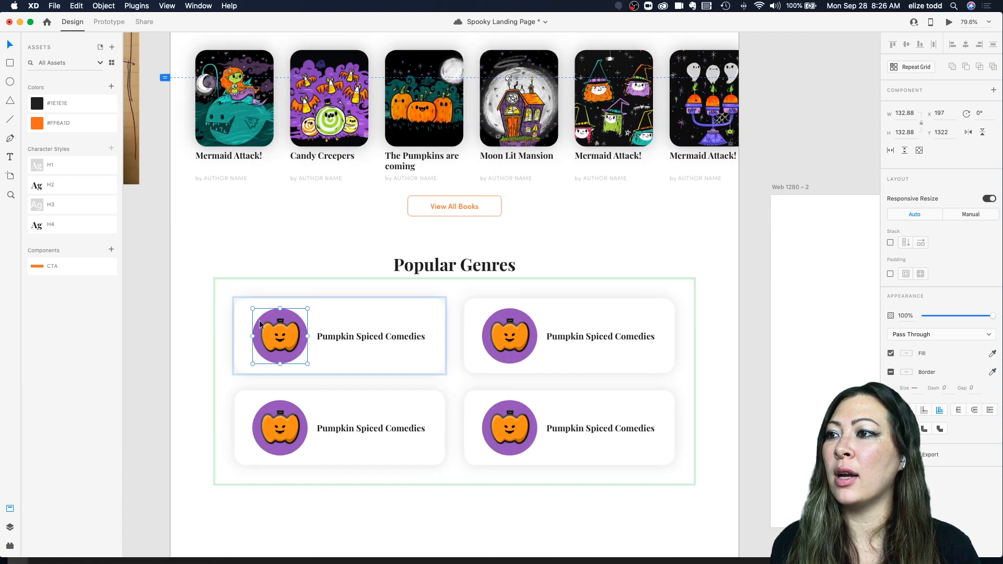
click(10, 528)
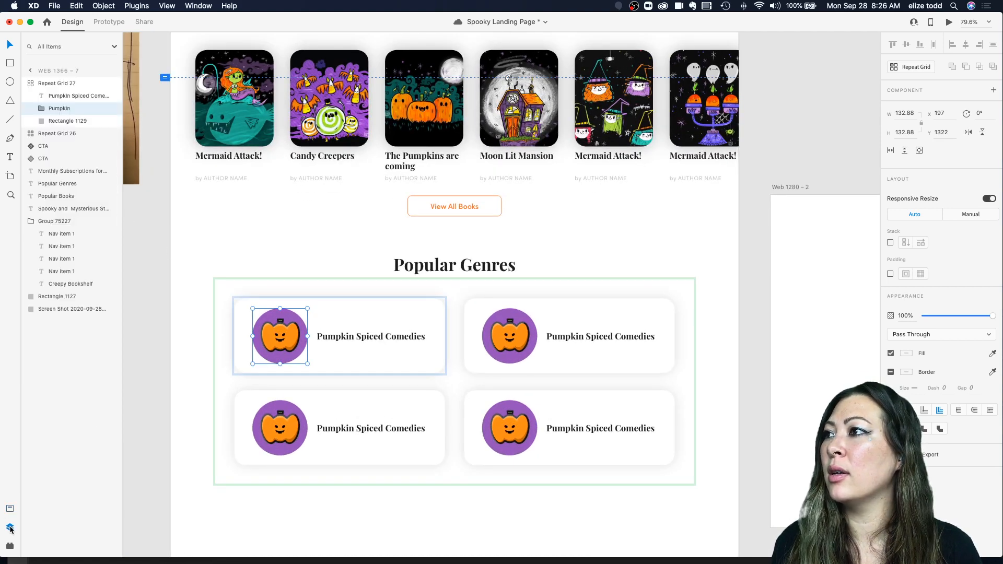
click(38, 108)
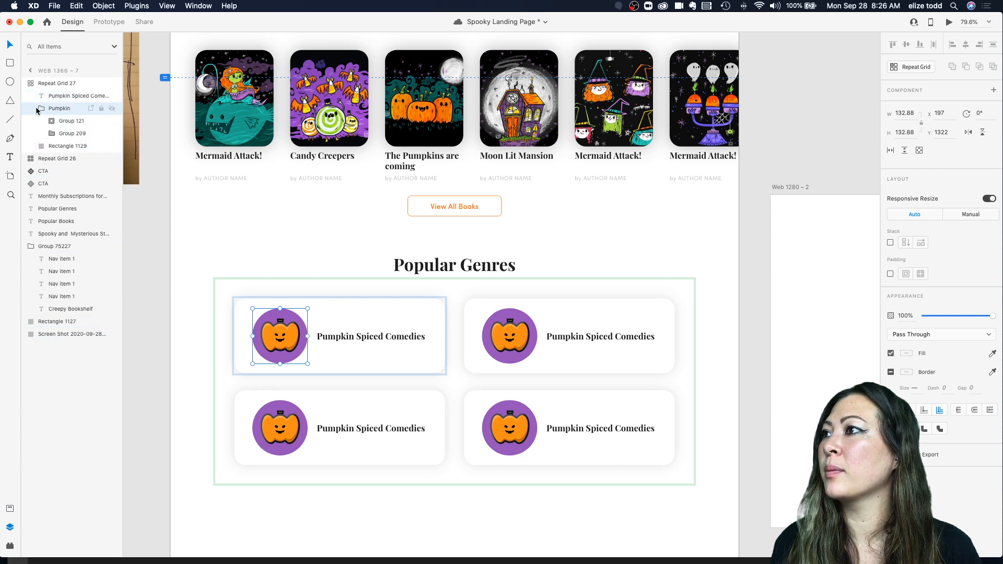
click(40, 108)
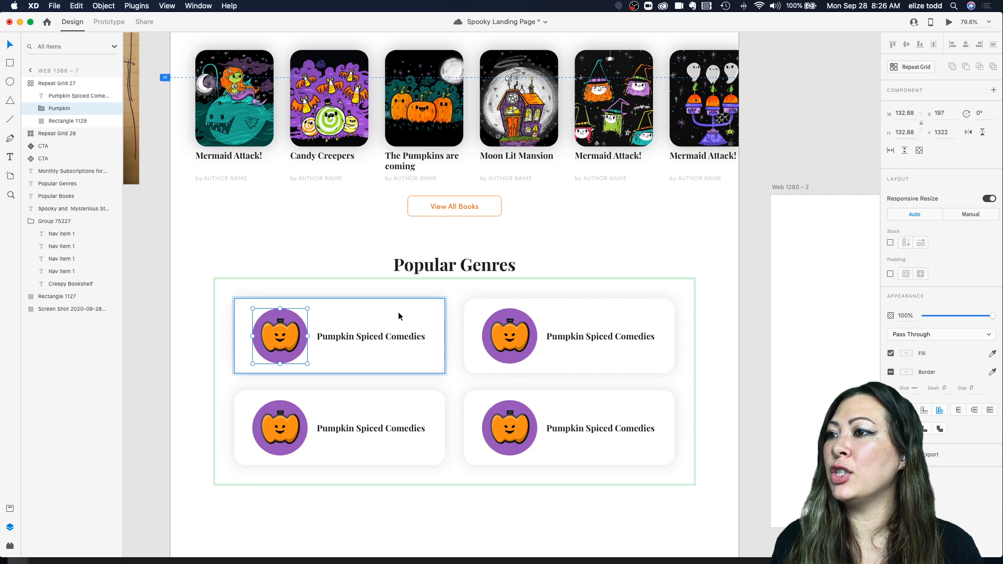
Step: Make the pumpkin icon in the first genre card a component in the document assets
scroll(398, 313, right, 3)
scroll(398, 313, down, 5)
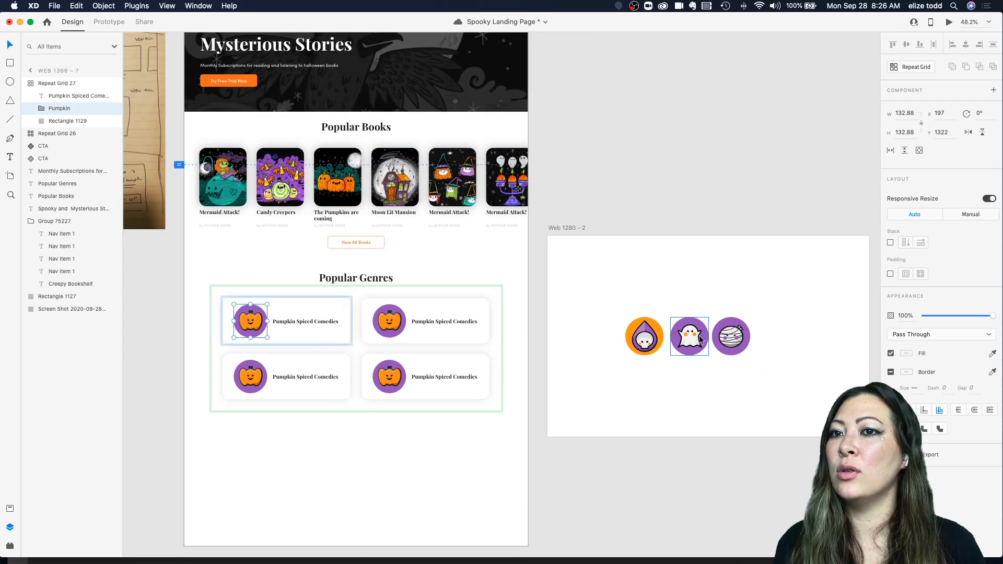
click(728, 341)
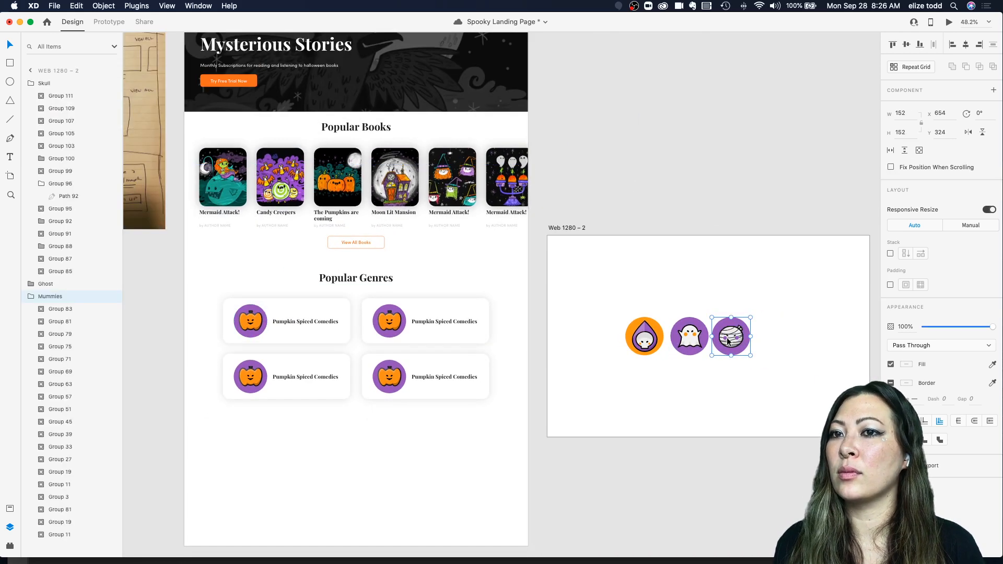
click(261, 325)
scroll(261, 325, up, 5)
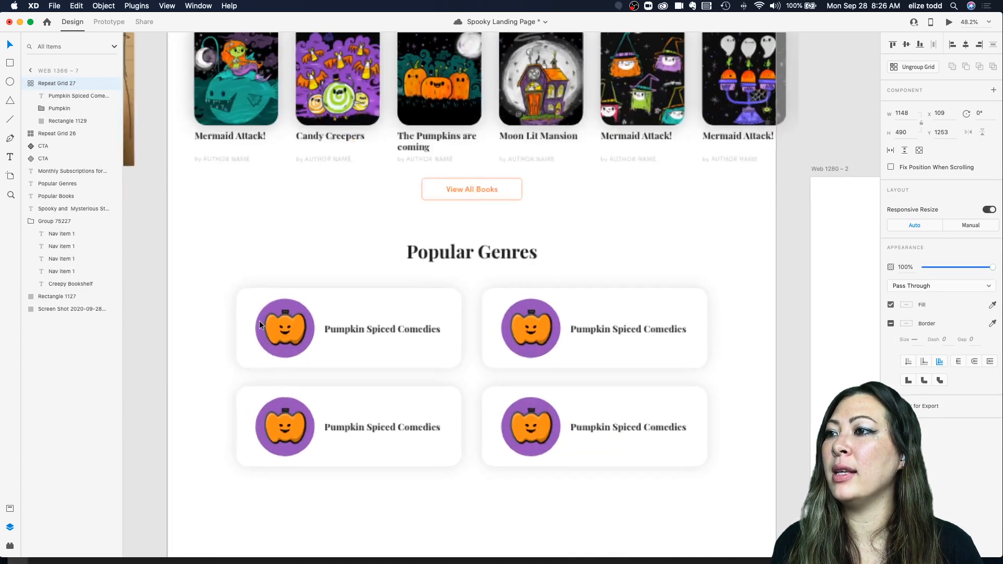
double_click(244, 321)
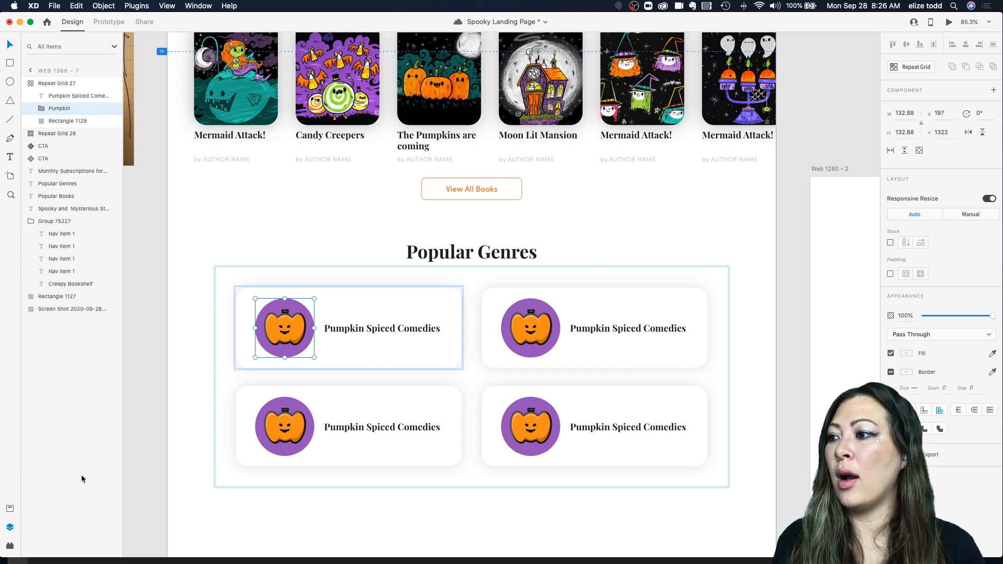
click(9, 508)
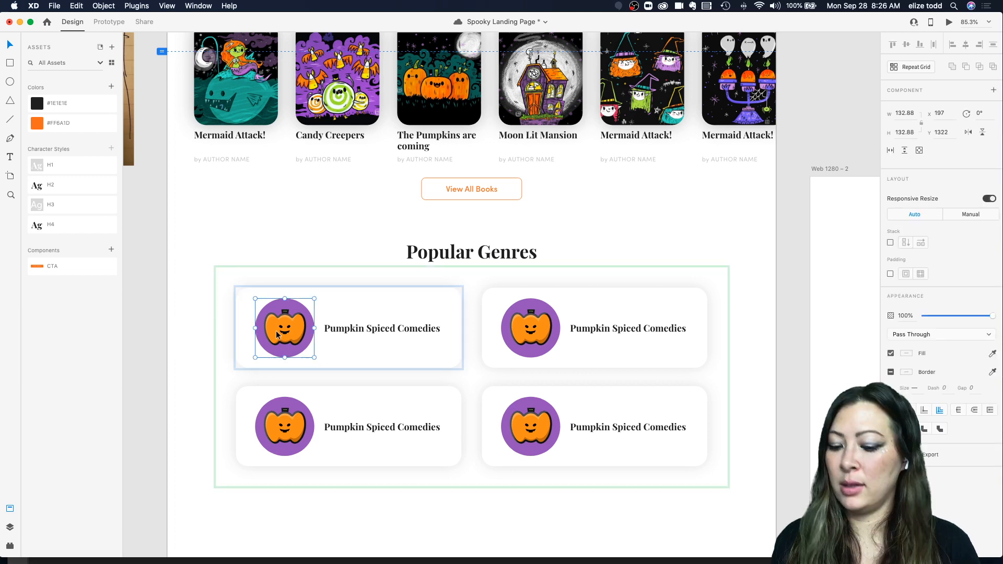
key(super+k)
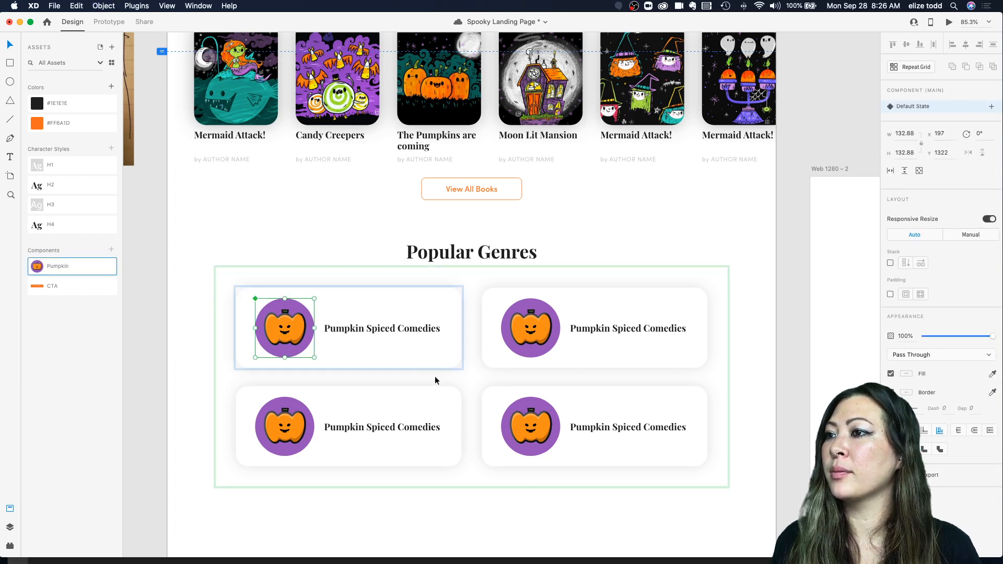
scroll(396, 352, right, 10)
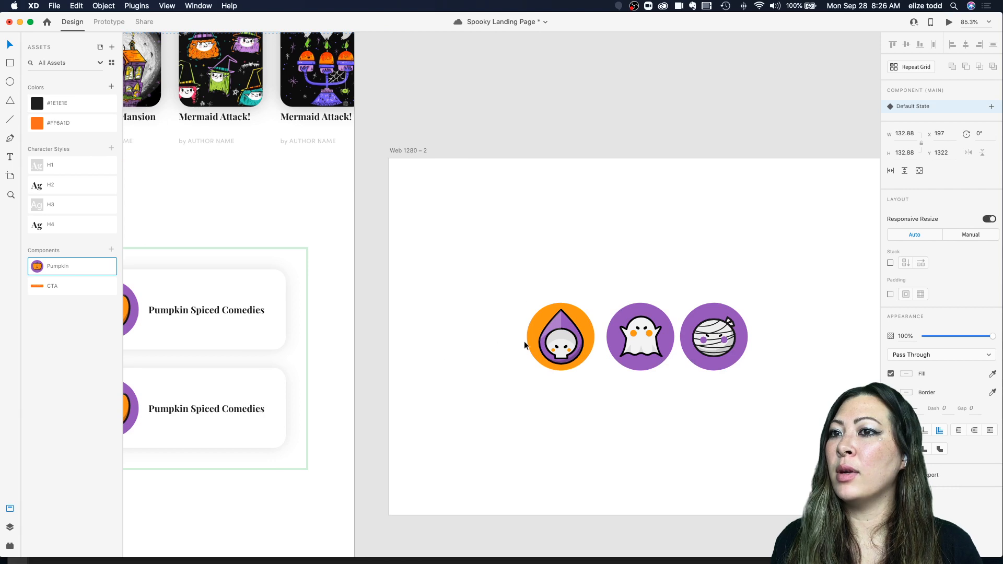
click(551, 342)
shift+click(630, 343)
shift+click(705, 343)
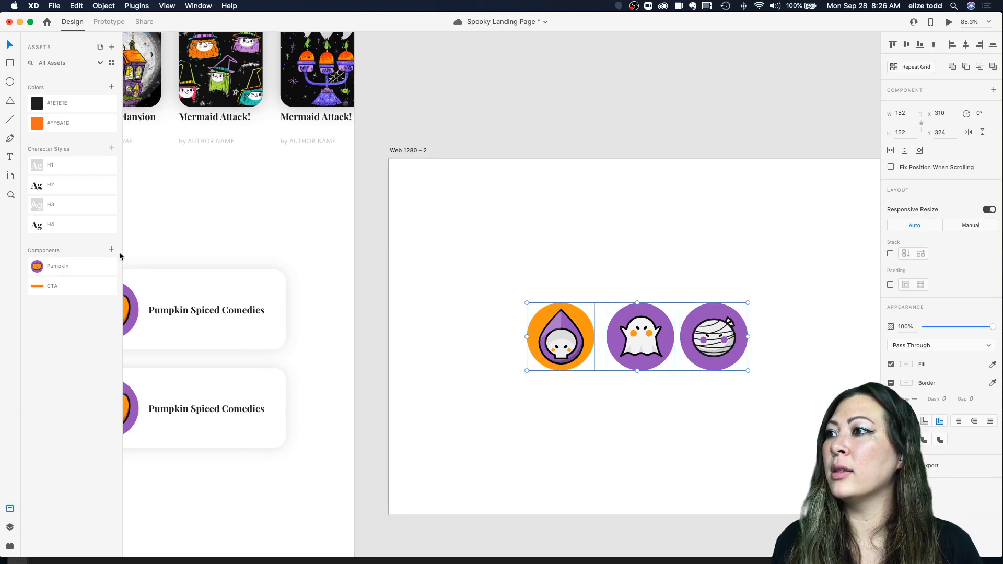
click(111, 250)
key(super+z)
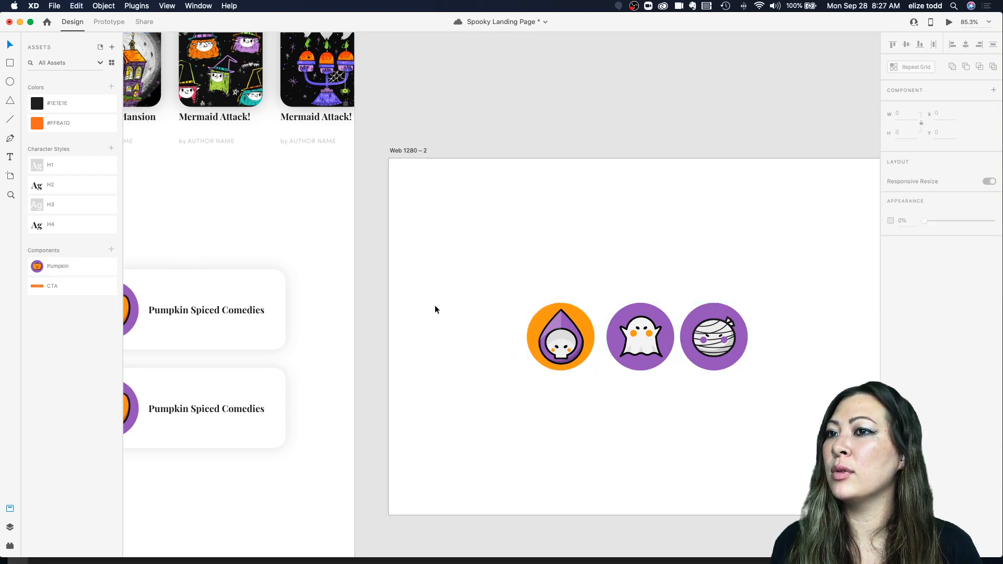
Step: Add the skull, ghost and mummy icons on the second artboard as separate components
click(546, 331)
click(111, 250)
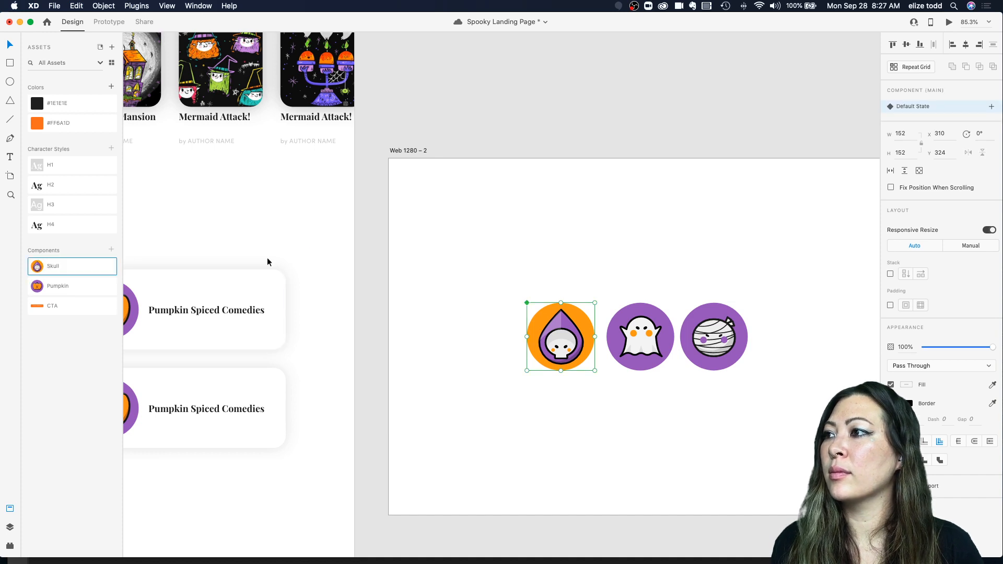
click(665, 344)
click(111, 249)
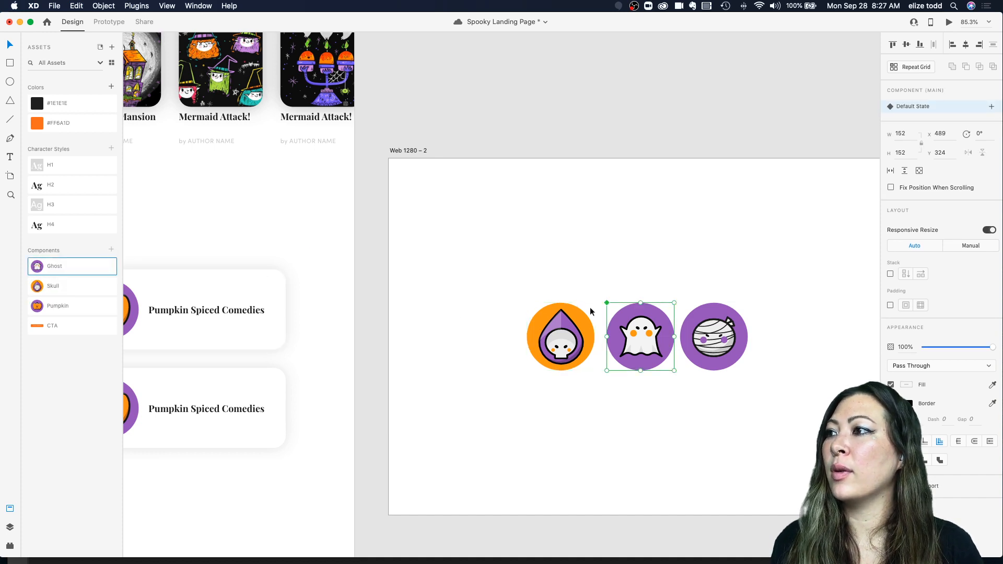
click(703, 342)
click(111, 250)
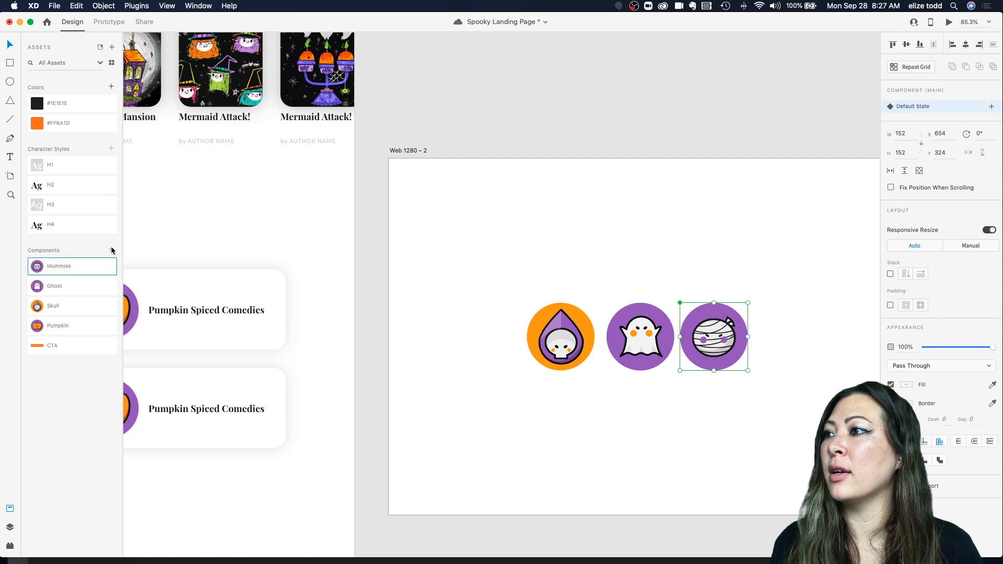
Step: Replace the pumpkin icon in the first genre card with the Ghost component
scroll(386, 284, left, 5)
scroll(386, 285, down, 3)
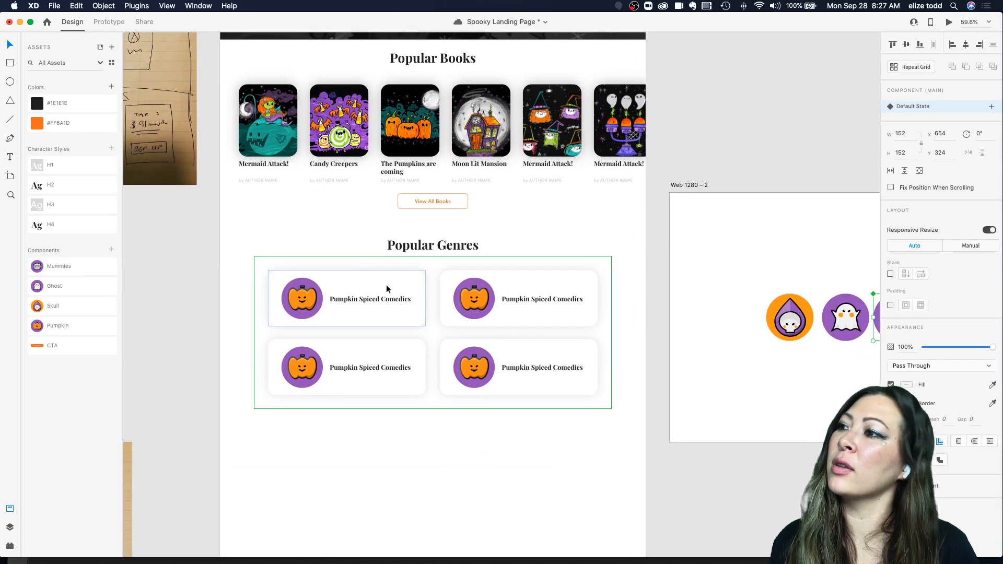
click(290, 300)
double_click(289, 300)
scroll(290, 300, up, 5)
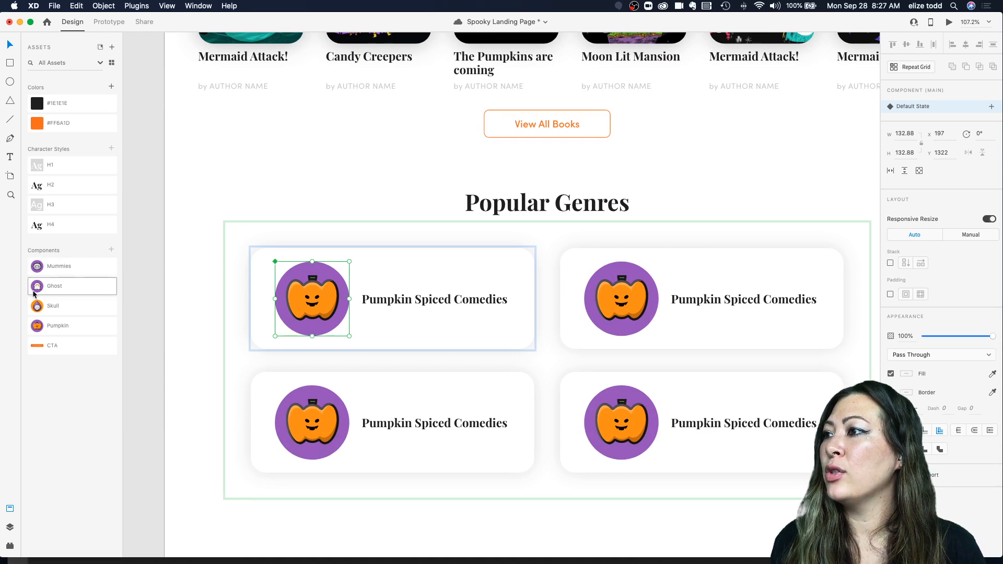
drag(35, 292, 315, 298)
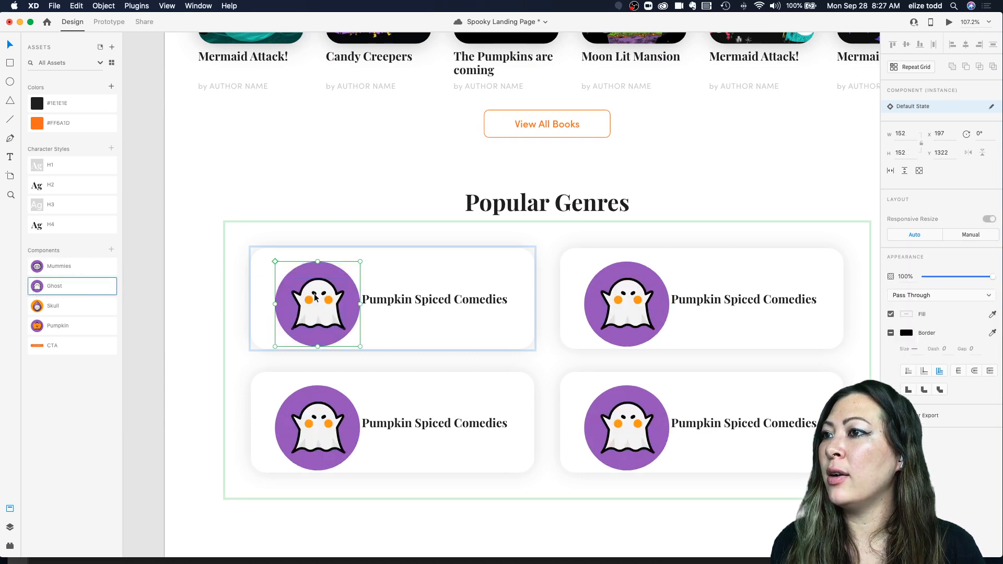
Step: Try resizing the ghost icon, and undo the resizes and the Ghost swap
drag(360, 347, 349, 336)
key(super+z)
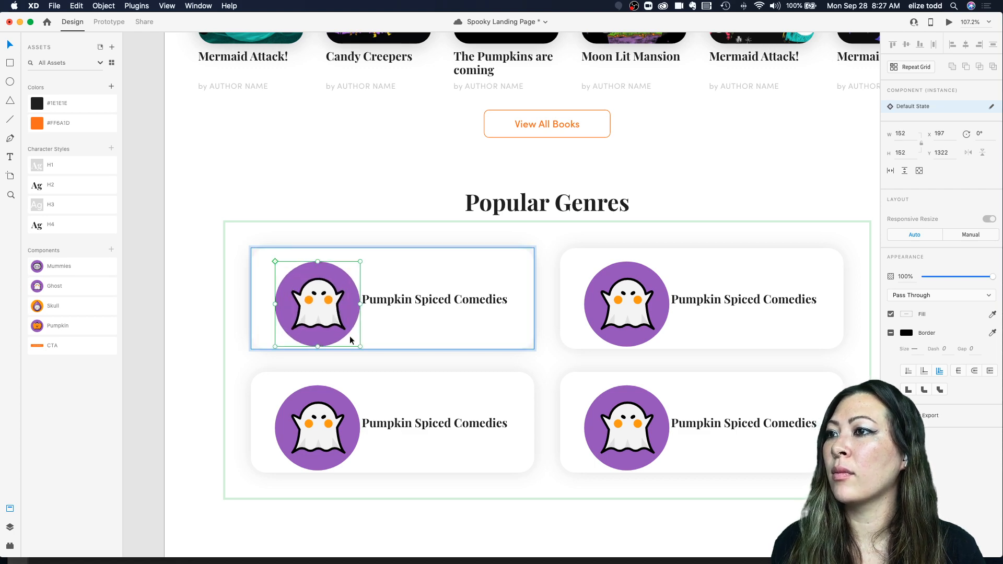
scroll(358, 337, down, 2)
scroll(330, 334, up, 3)
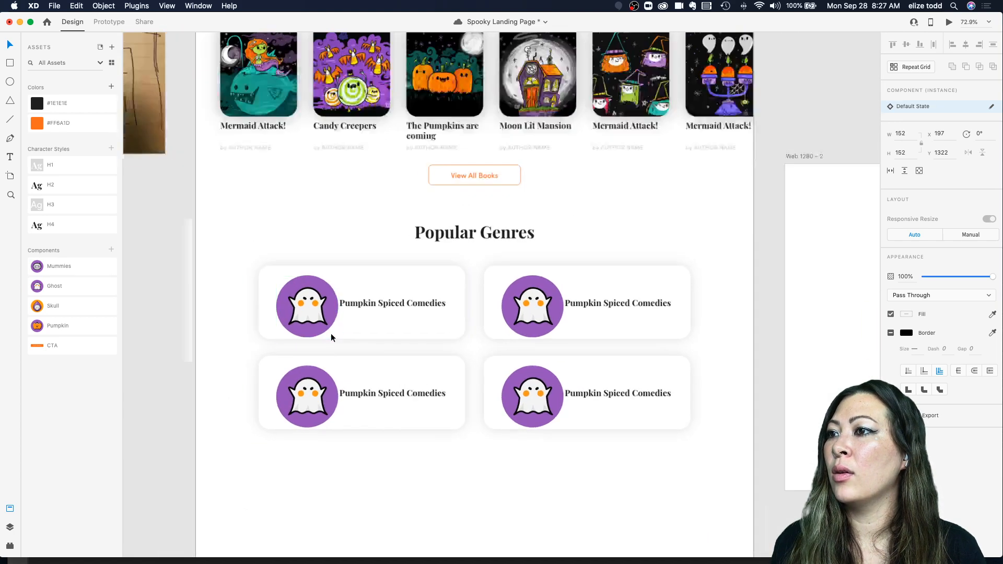
drag(339, 338, 331, 329)
scroll(332, 329, down, 2)
scroll(331, 329, right, 3)
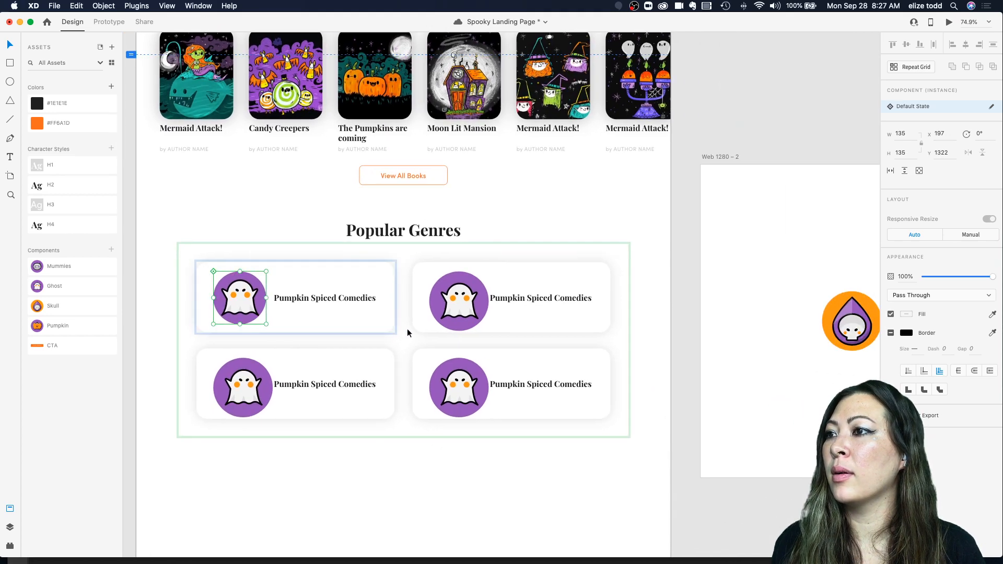
key(super+z)
key(super+z)
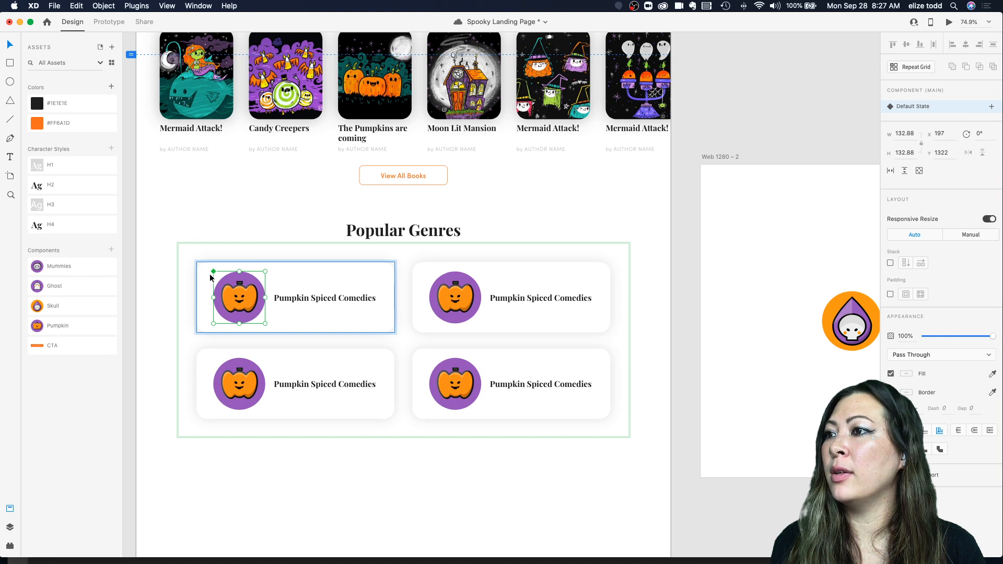
Step: Set the skull, ghost and mummy icons' width to 132.88 to match the pumpkin icon
click(246, 293)
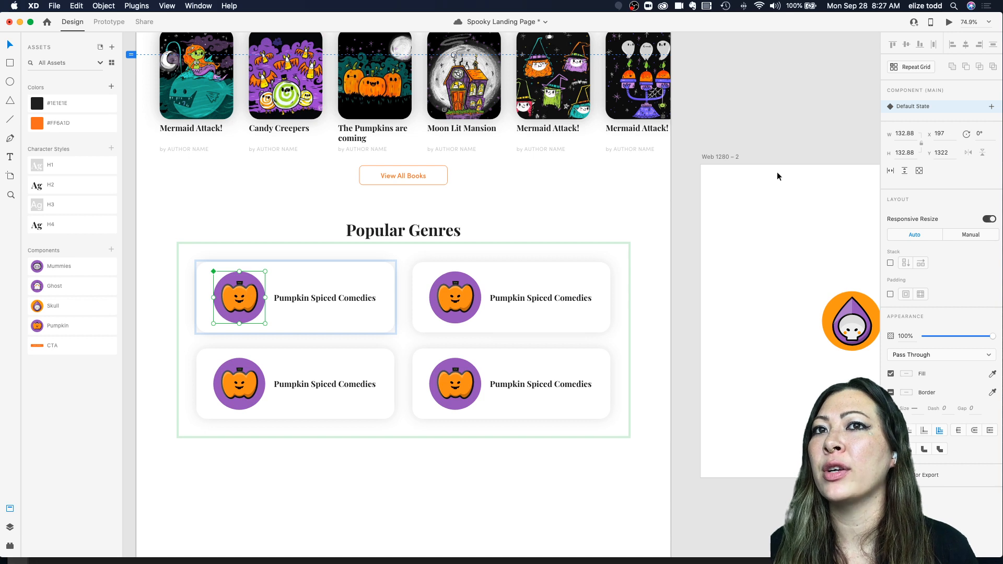
click(912, 132)
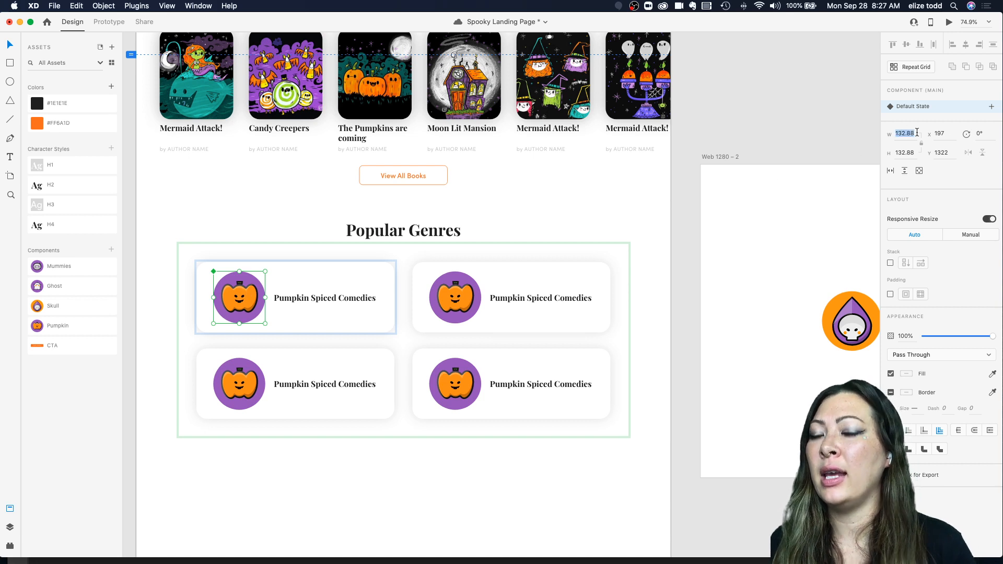
click(284, 256)
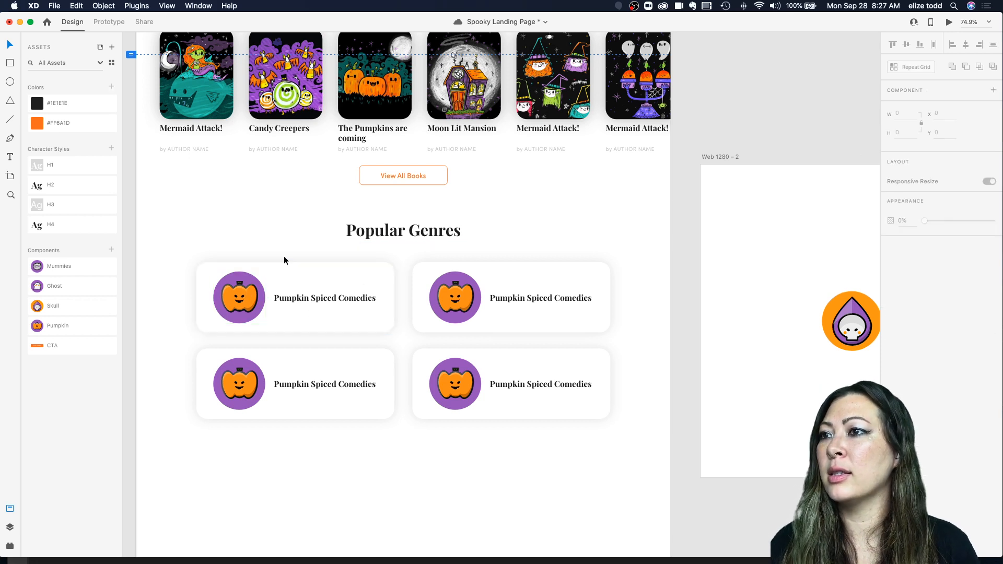
scroll(637, 308, right, 8)
click(637, 308)
scroll(637, 308, right, 4)
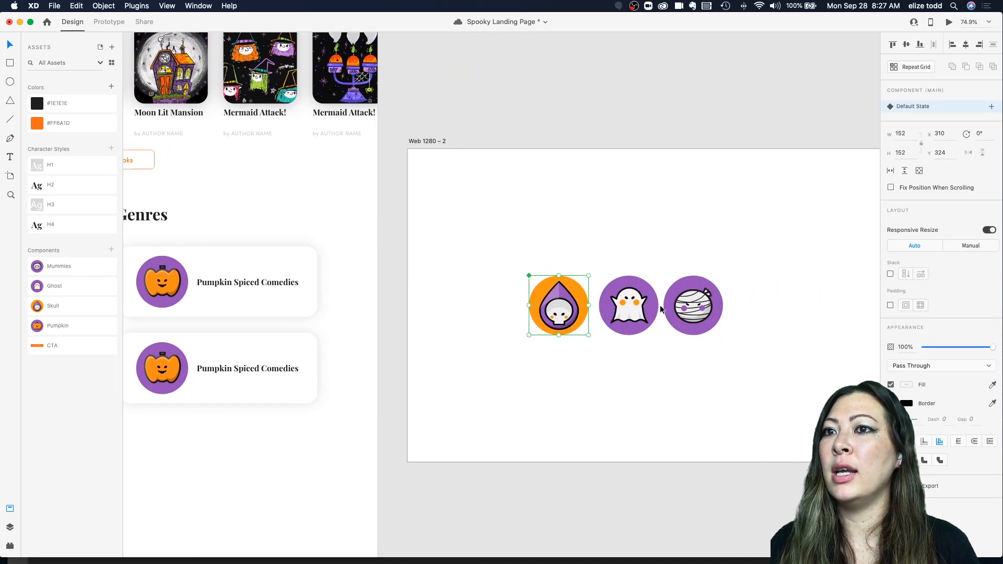
shift+click(650, 309)
shift+click(676, 309)
click(909, 112)
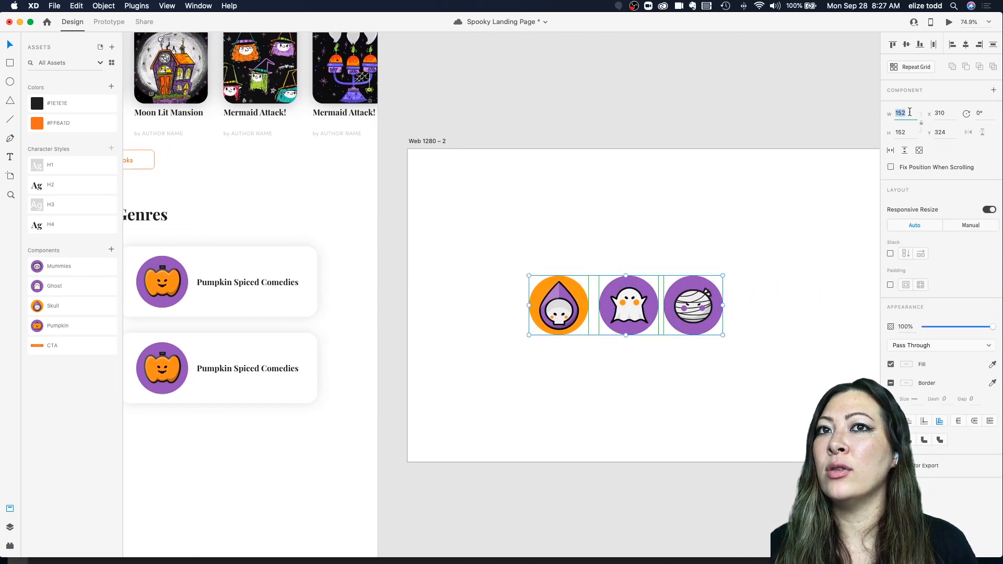
click(902, 111)
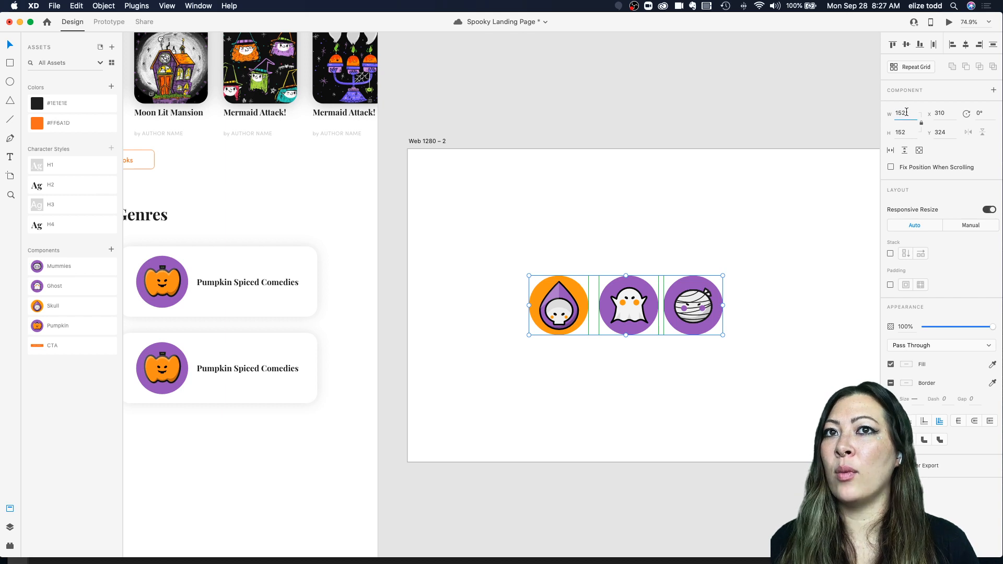
text(132.88)
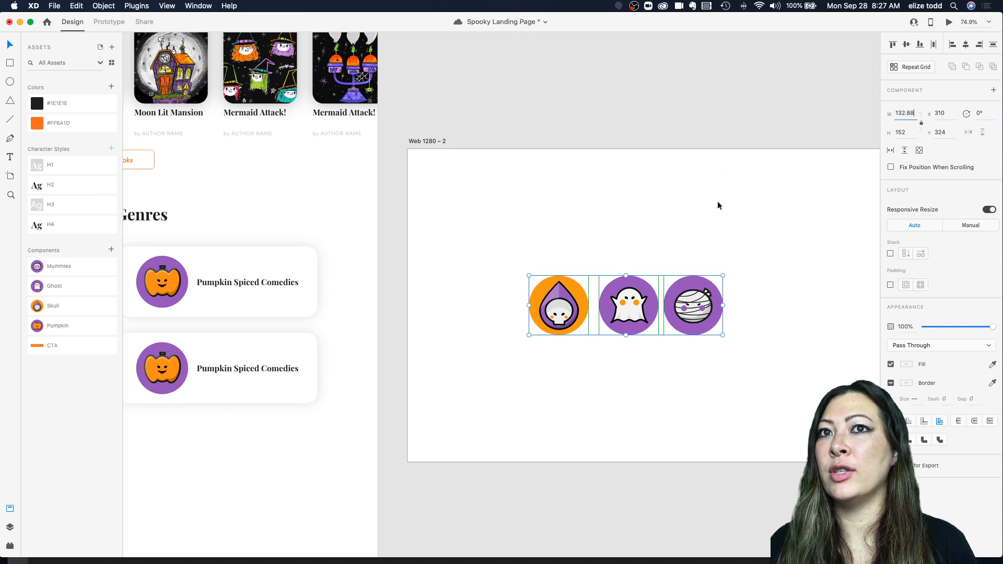
click(717, 202)
Step: Select each resized icon in turn to check its dimensions
click(554, 300)
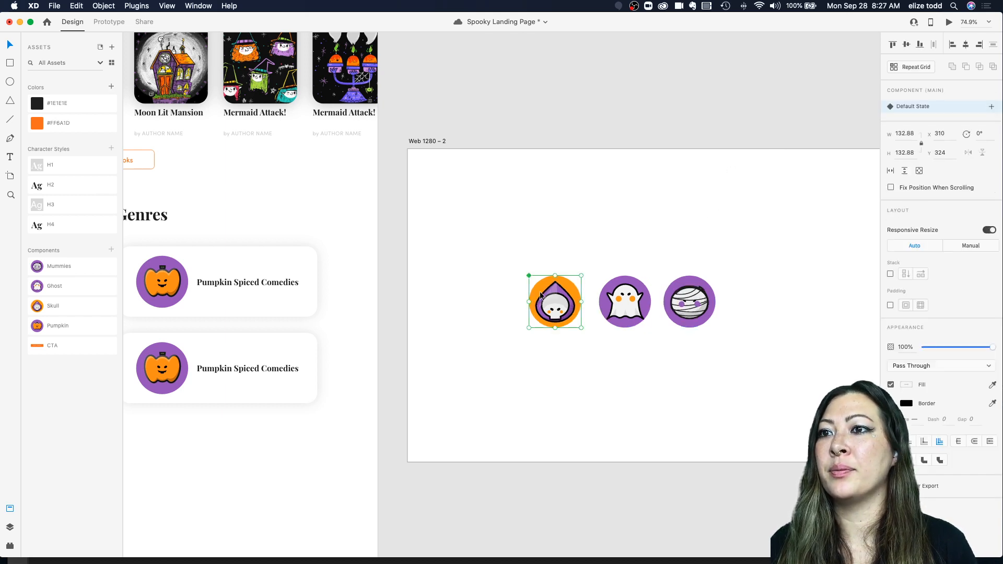
click(625, 302)
click(696, 310)
click(555, 302)
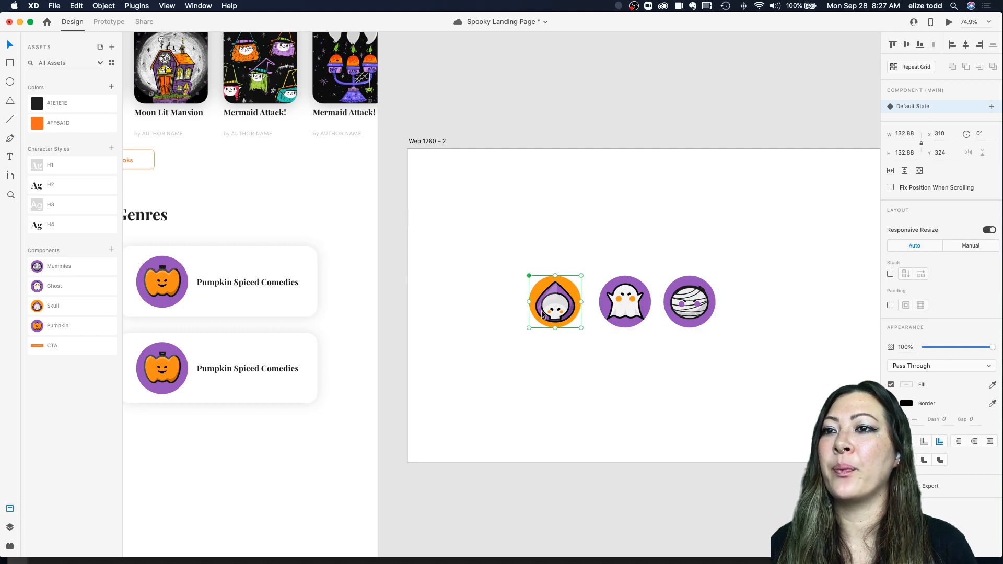
Step: Swap the genre card icon for the Ghost component, then for the Mummies component
scroll(651, 316, left, 5)
scroll(651, 315, down, 5)
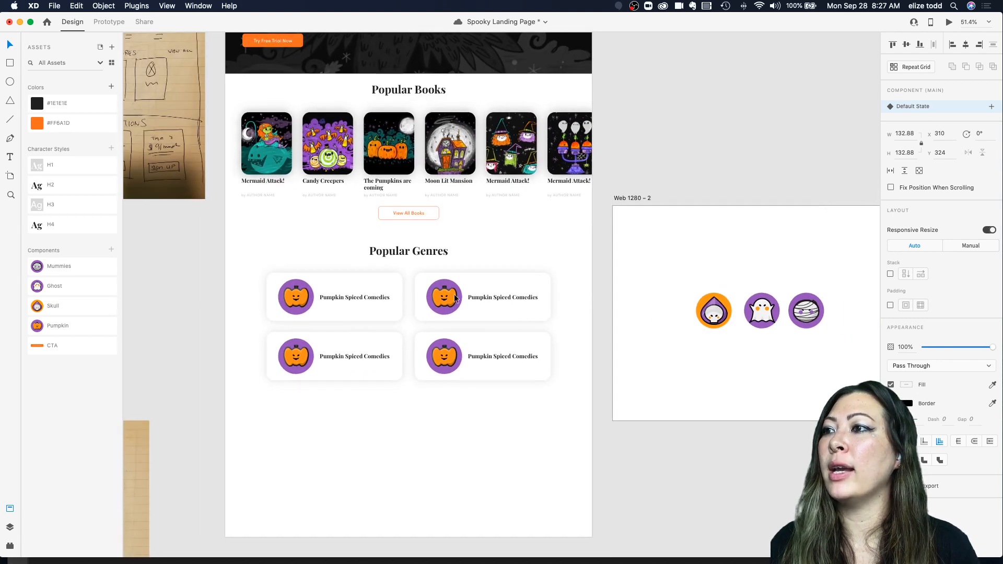
double_click(294, 301)
scroll(293, 301, up, 5)
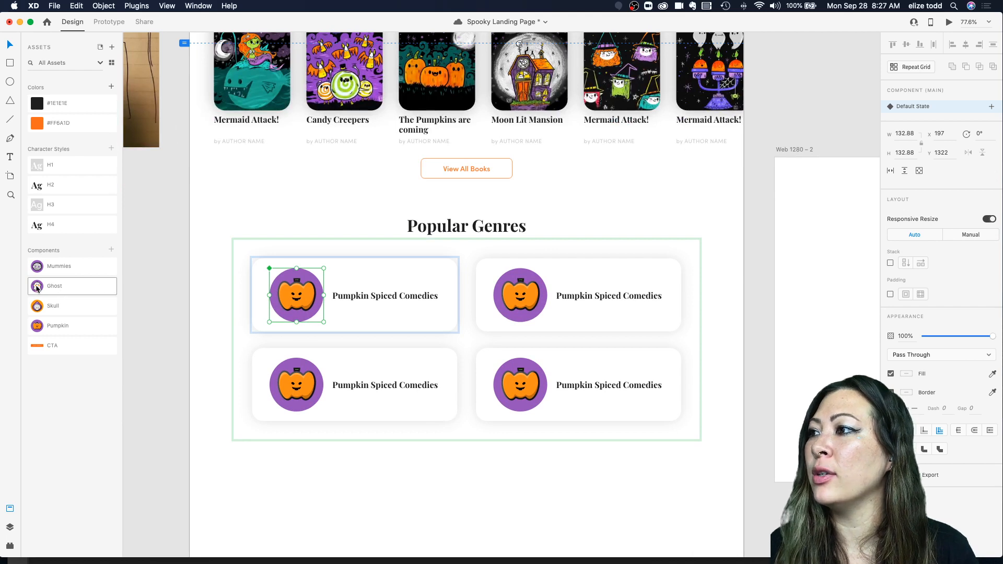
drag(37, 287, 289, 285)
click(520, 295)
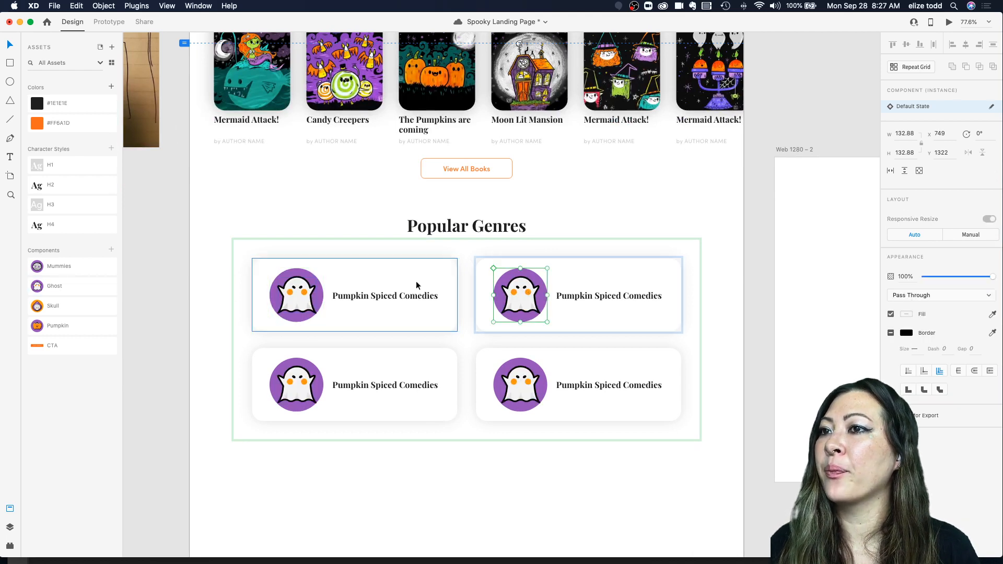
drag(54, 267, 522, 299)
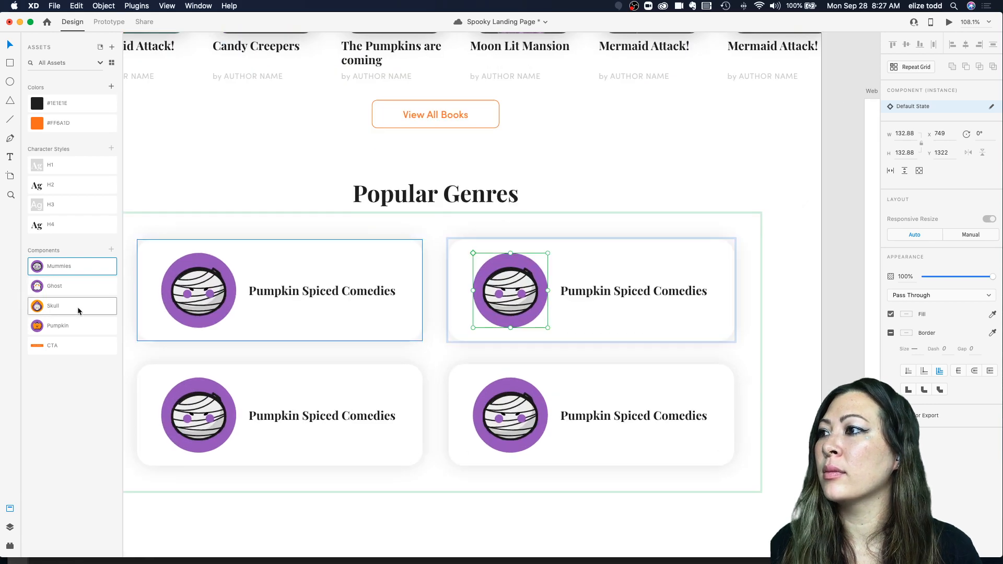
Step: Swap the genre card icon back to the Pumpkin component
click(222, 391)
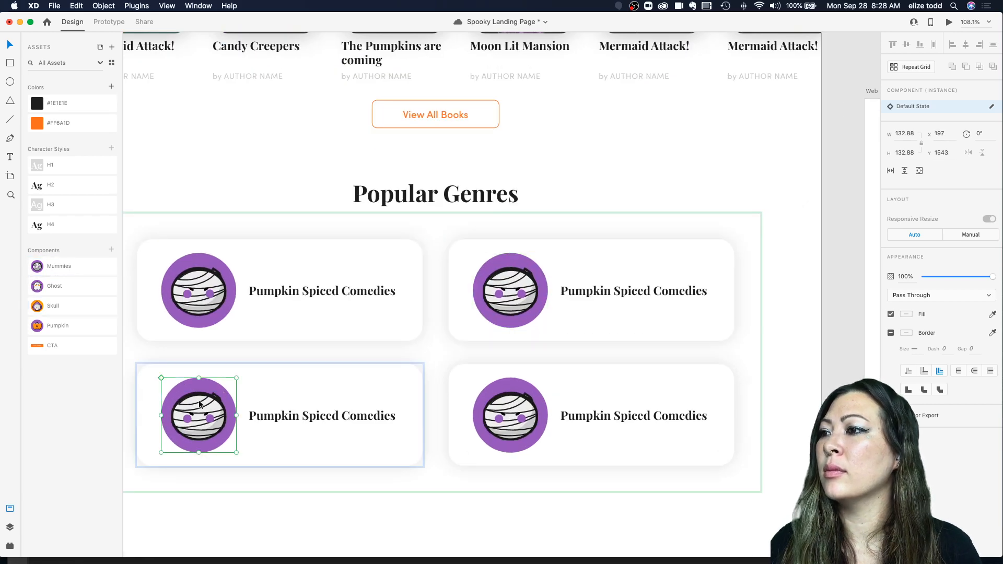
scroll(157, 355, down, 3)
scroll(156, 355, left, 2)
drag(38, 325, 237, 326)
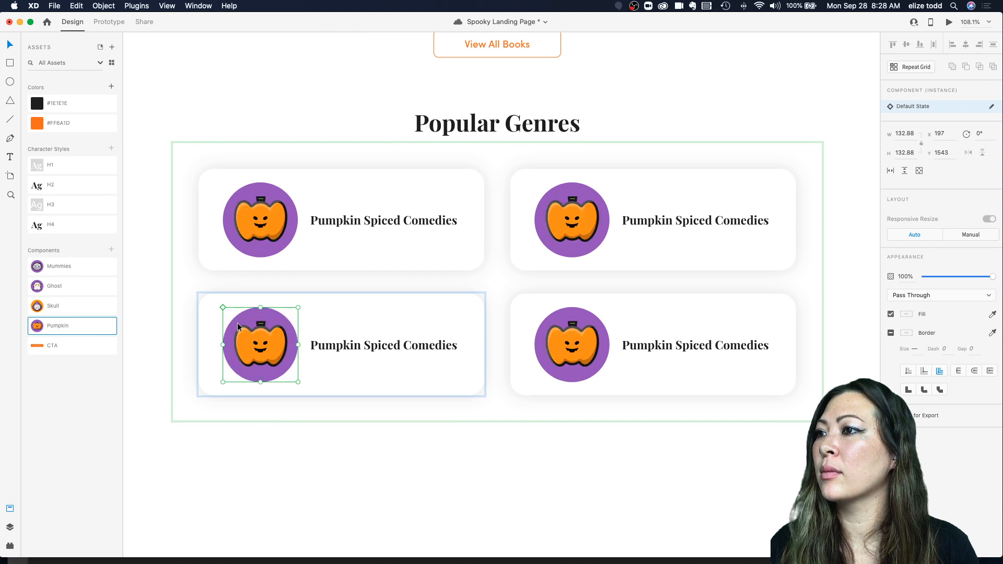
Step: Try dropping the Skull component onto the last genre card's icon, and undo it
drag(42, 305, 614, 349)
key(super+z)
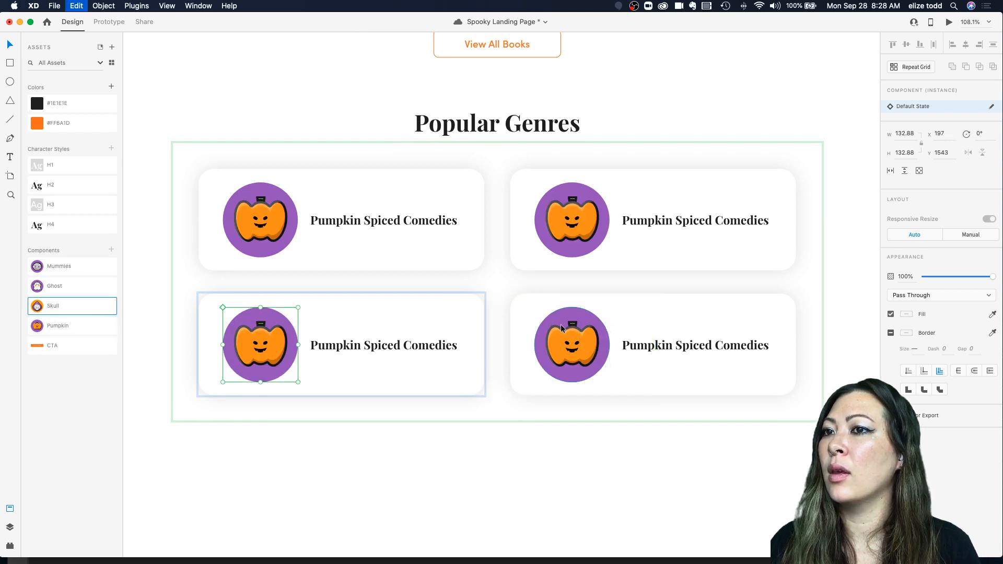
Step: Replace the first genre card's icon with the Skull component so every card in the repeat grid shows it
super+click(232, 207)
drag(42, 305, 250, 222)
click(370, 117)
super+click(260, 208)
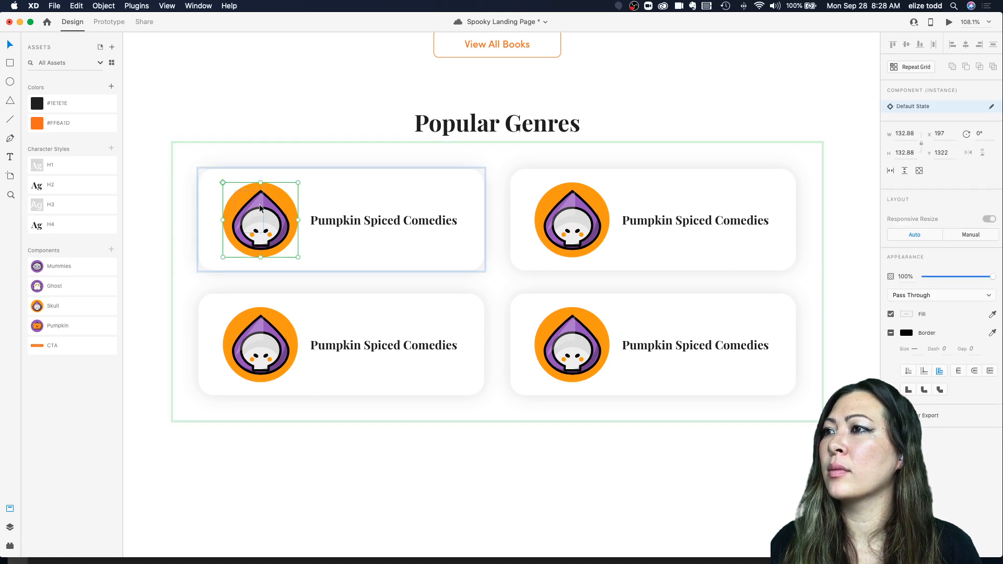
Step: Select the first genre card's background and inspect its properties
double_click(259, 207)
click(282, 186)
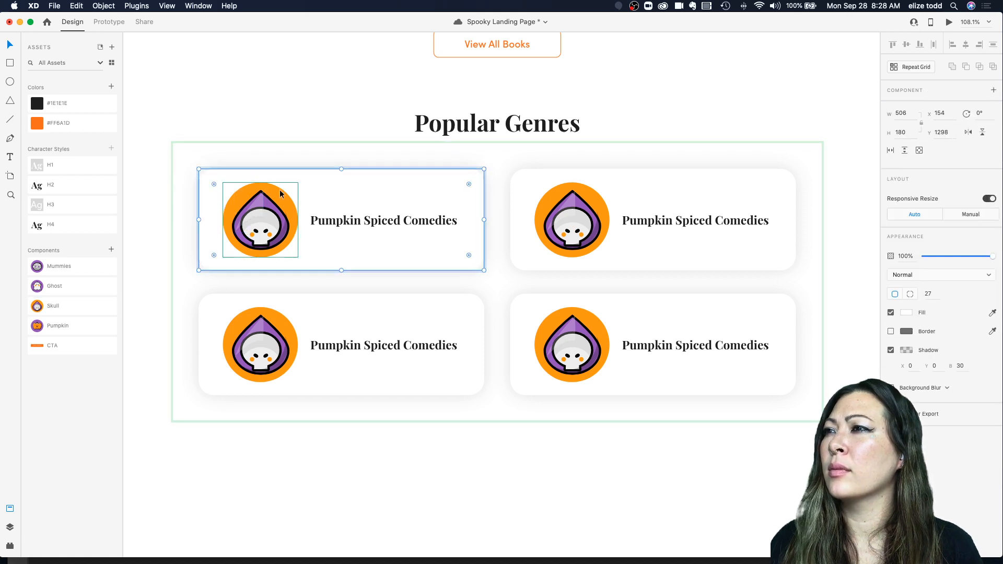
click(279, 193)
click(349, 155)
click(323, 173)
double_click(323, 172)
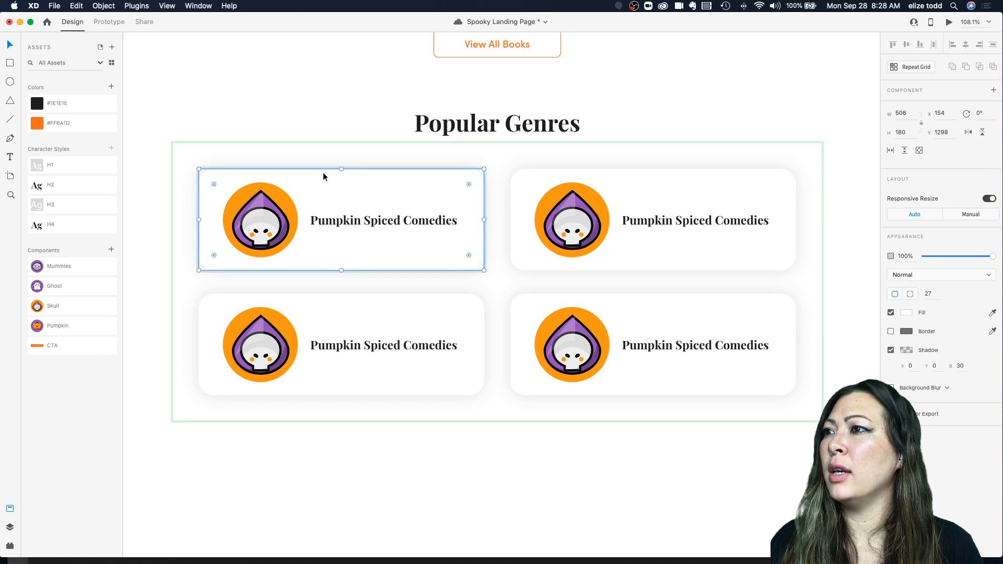
Step: Zoom out to review the Popular Genres grid within the whole landing page
scroll(323, 173, down, 3)
scroll(322, 172, down, 2)
click(448, 189)
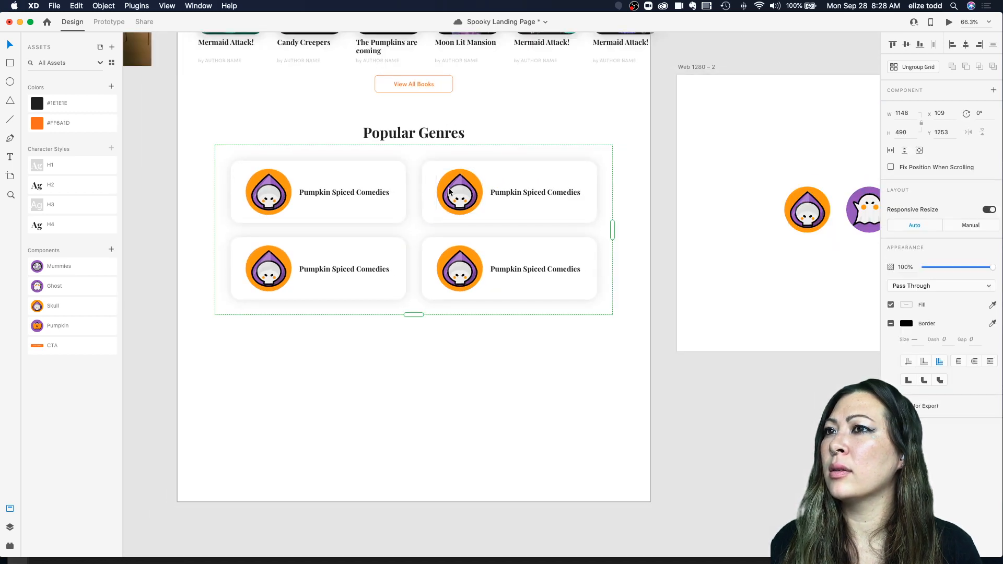
click(627, 215)
scroll(628, 213, down, 3)
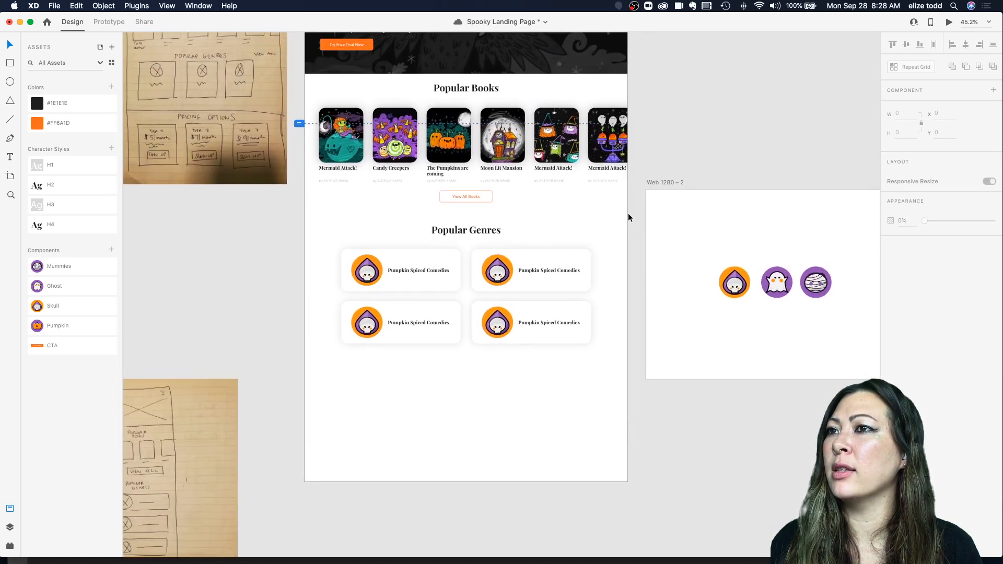
scroll(628, 213, up, 1)
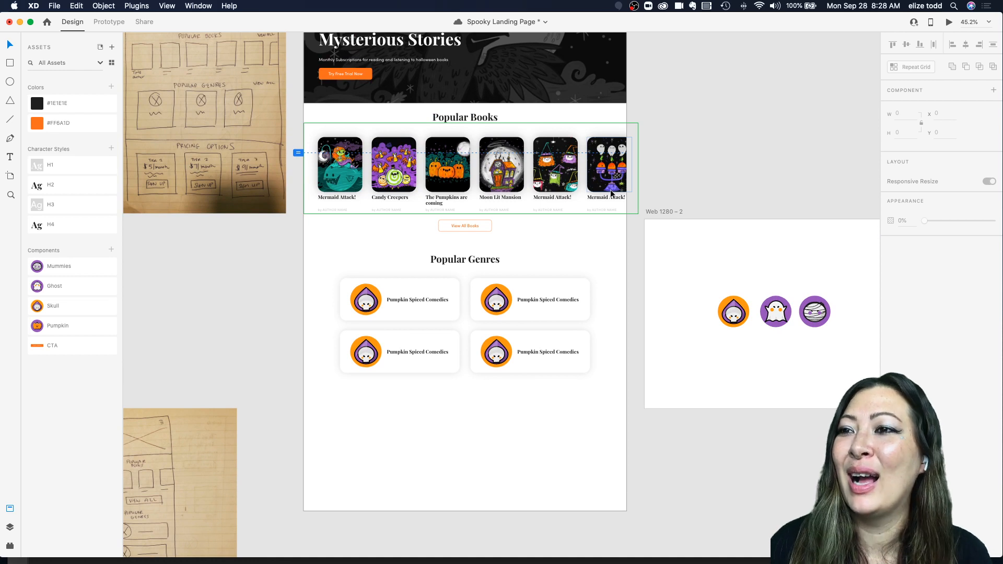
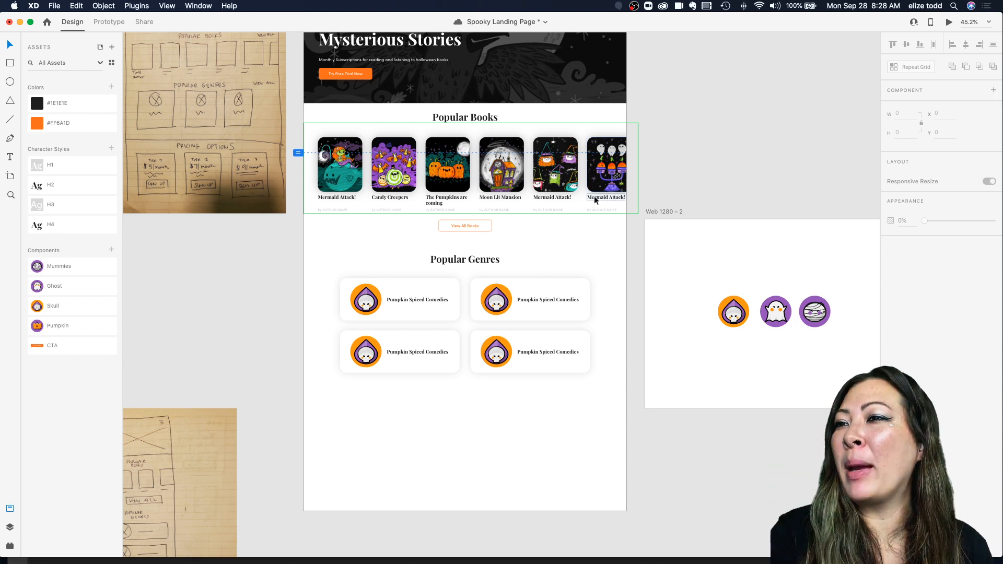
Step: Replace the first genre card's icon with the Pumpkin component so every card in the repeat grid shows it
scroll(348, 301, up, 3)
click(438, 285)
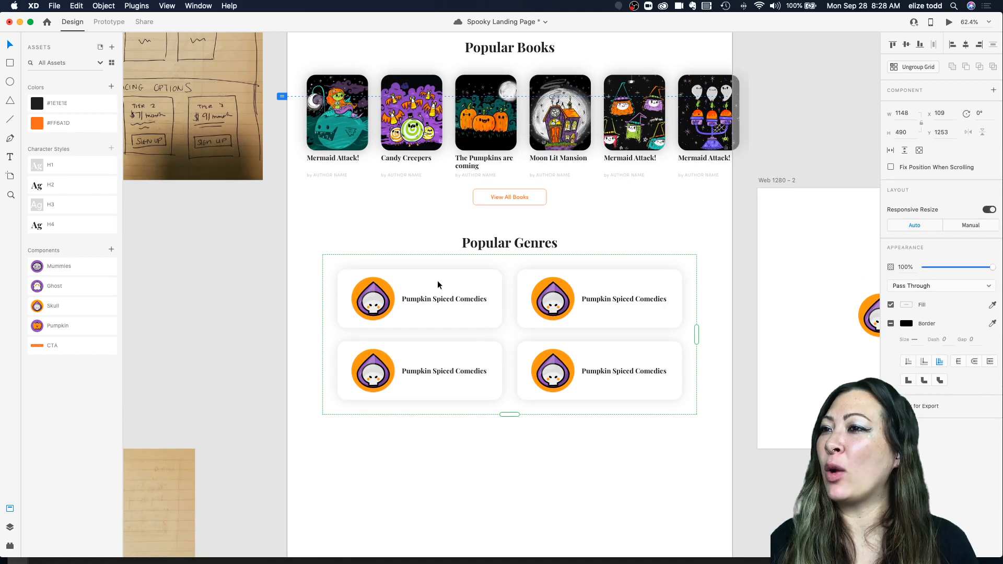
scroll(438, 284, right, 1)
scroll(438, 285, down, 1)
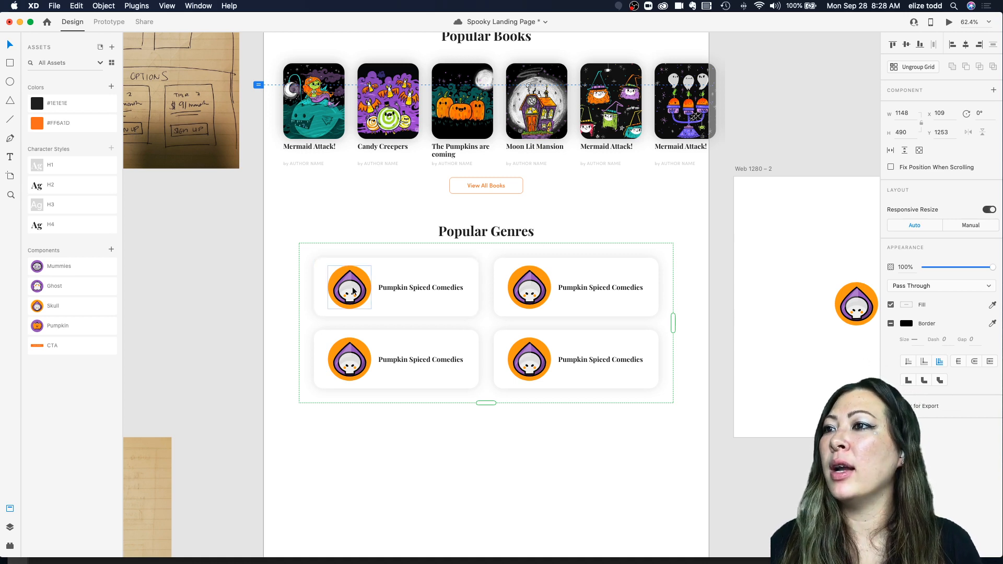
double_click(335, 284)
scroll(638, 296, right, 5)
scroll(281, 290, up, 3)
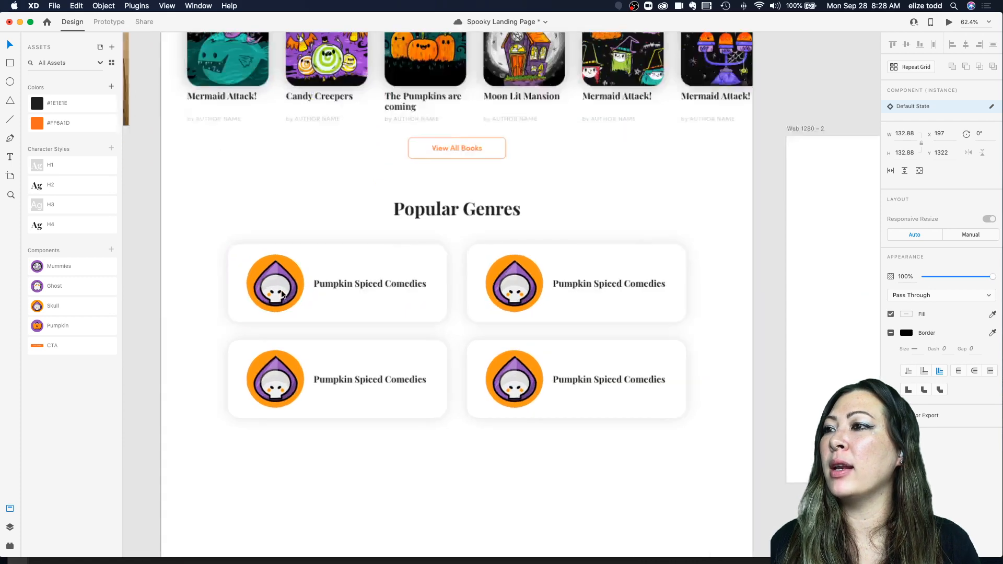
drag(41, 325, 276, 286)
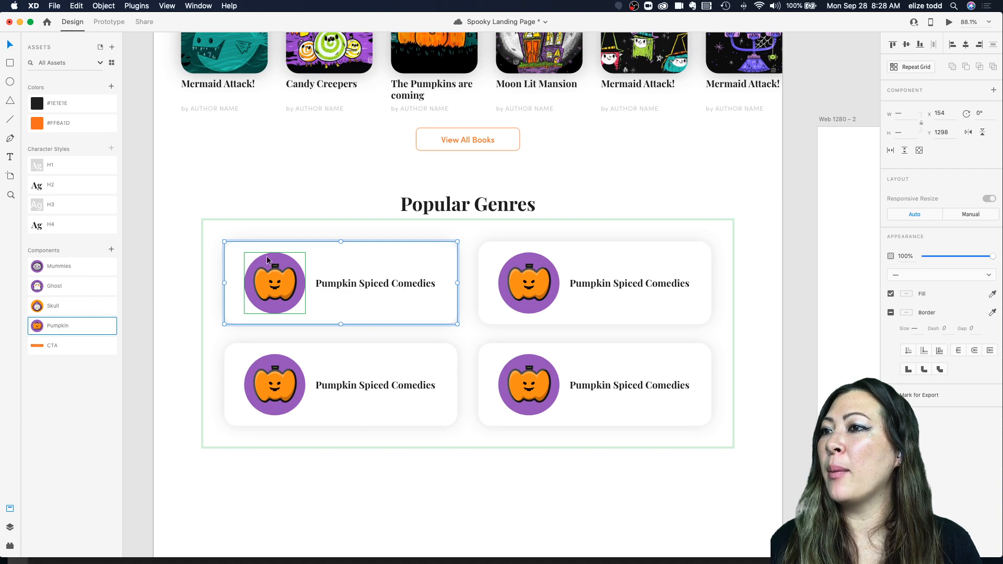
Step: Select the icons in different genre cards to inspect them within the repeat grid
click(224, 231)
double_click(263, 289)
scroll(262, 287, up, 3)
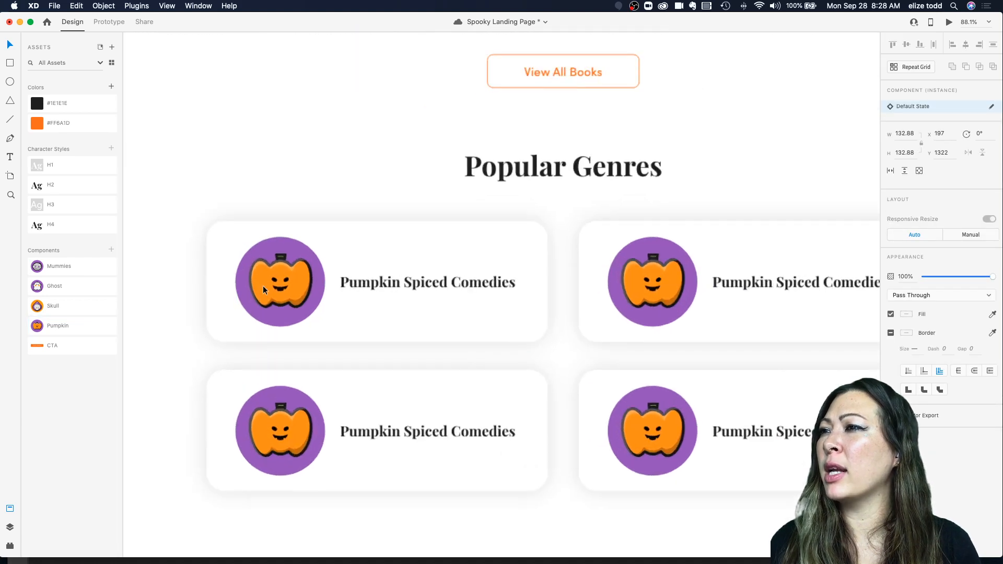
click(235, 253)
double_click(270, 422)
click(652, 285)
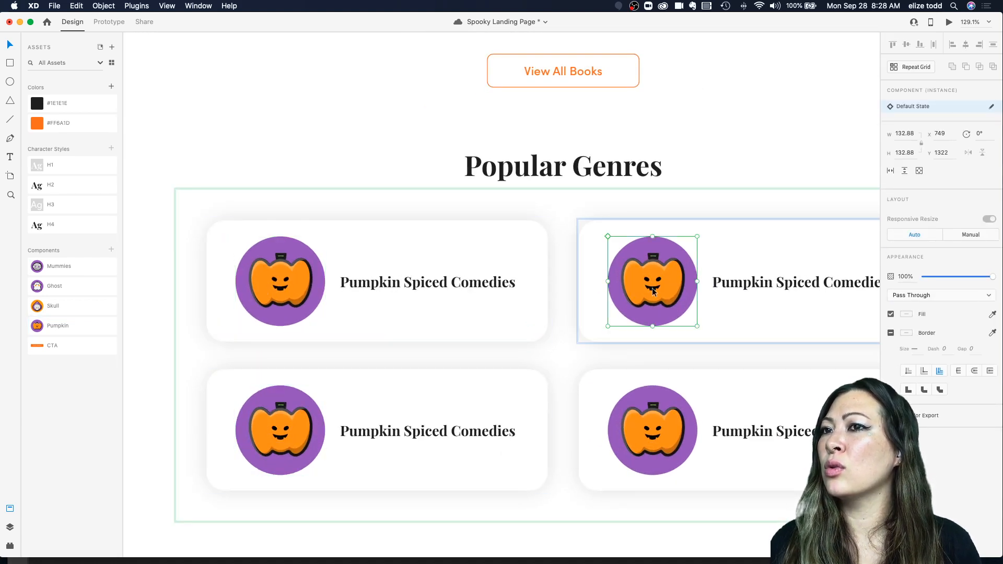
click(639, 442)
Step: Ungroup the Popular Genres repeat grid so each card can be edited separately
scroll(553, 372, right, 2)
scroll(553, 372, down, 1)
scroll(553, 370, down, 3)
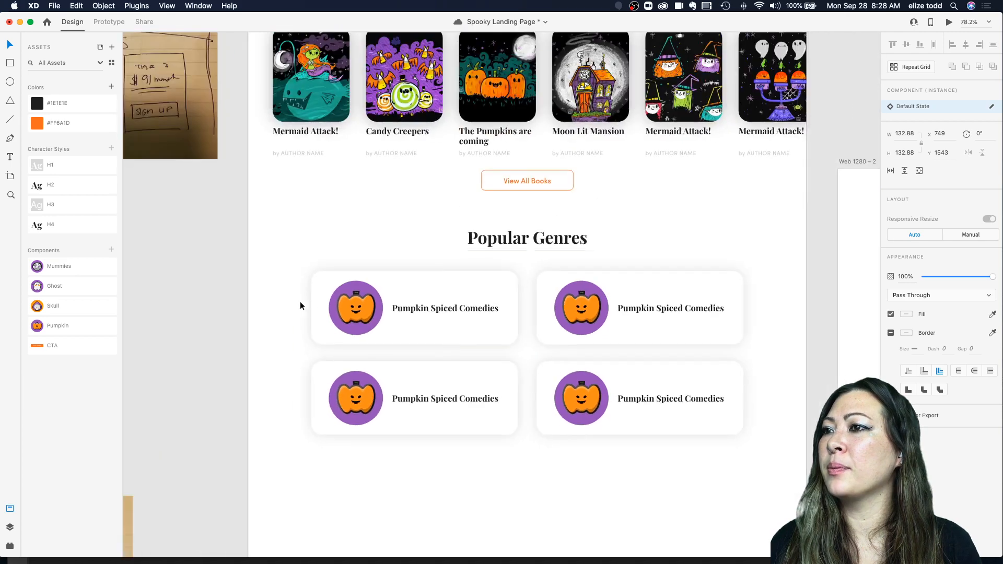
click(315, 285)
scroll(466, 317, down, 3)
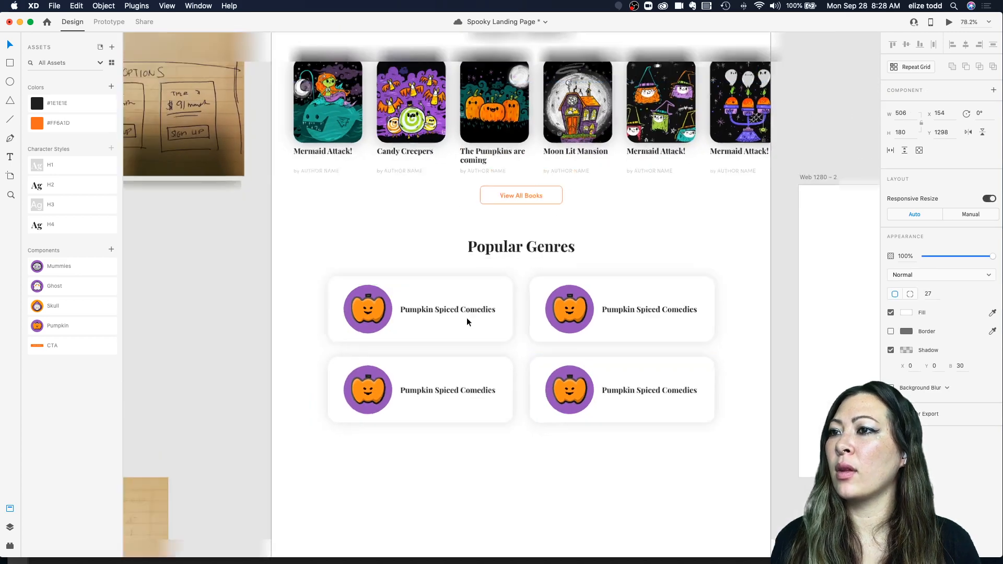
scroll(466, 318, right, 1)
click(443, 314)
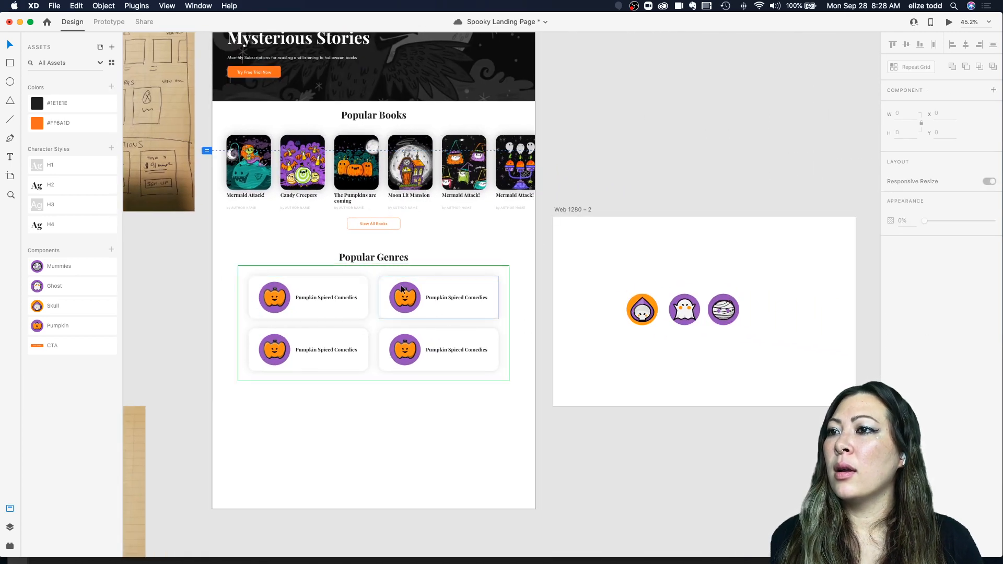
click(445, 295)
click(914, 68)
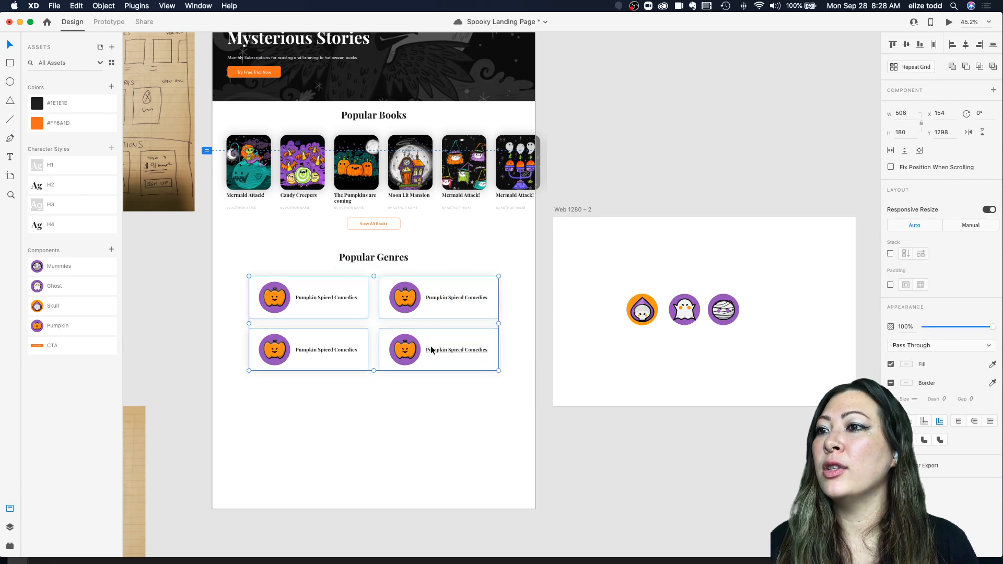
Step: Swap the second genre card's icon for the Skull component
click(518, 312)
click(403, 293)
double_click(396, 296)
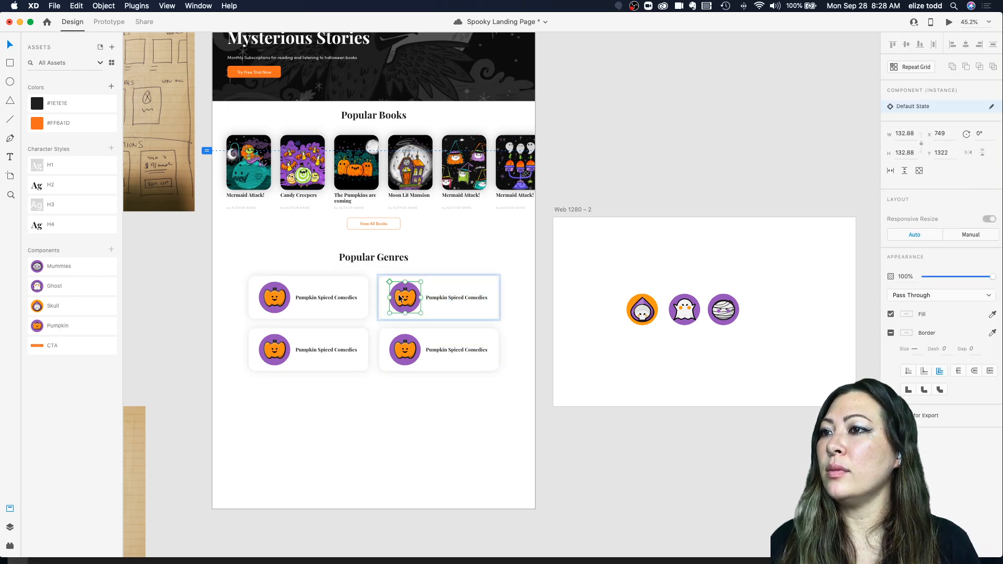
scroll(396, 296, up, 3)
drag(53, 305, 416, 306)
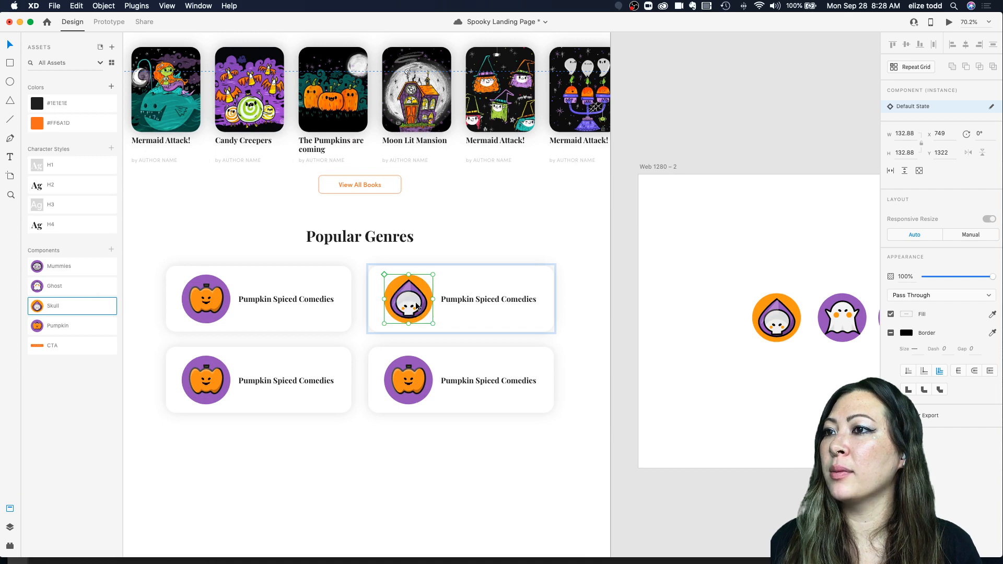
Step: Swap the third genre card's icon for the Mummies component
drag(53, 267, 204, 381)
click(180, 268)
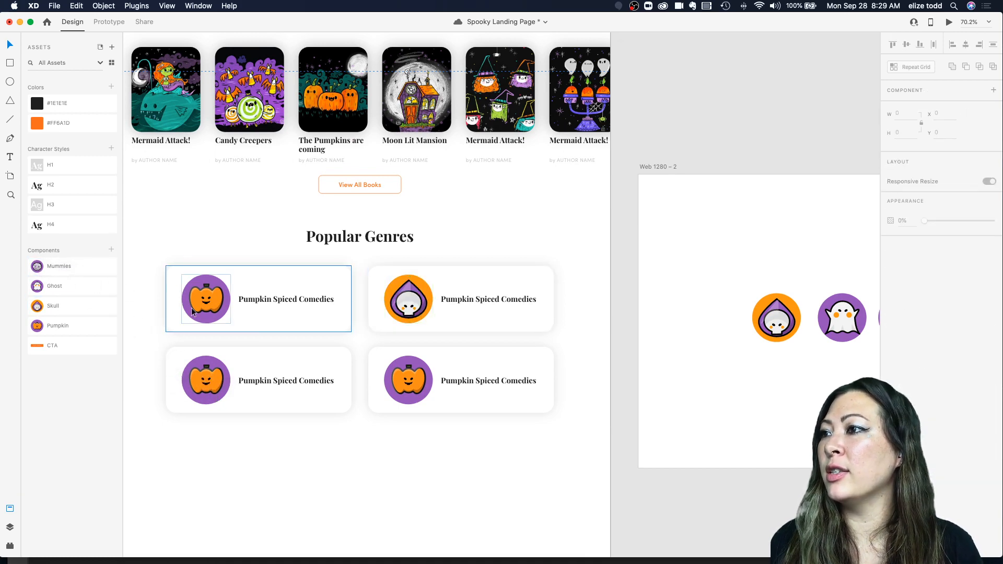
scroll(194, 397, up, 5)
double_click(201, 336)
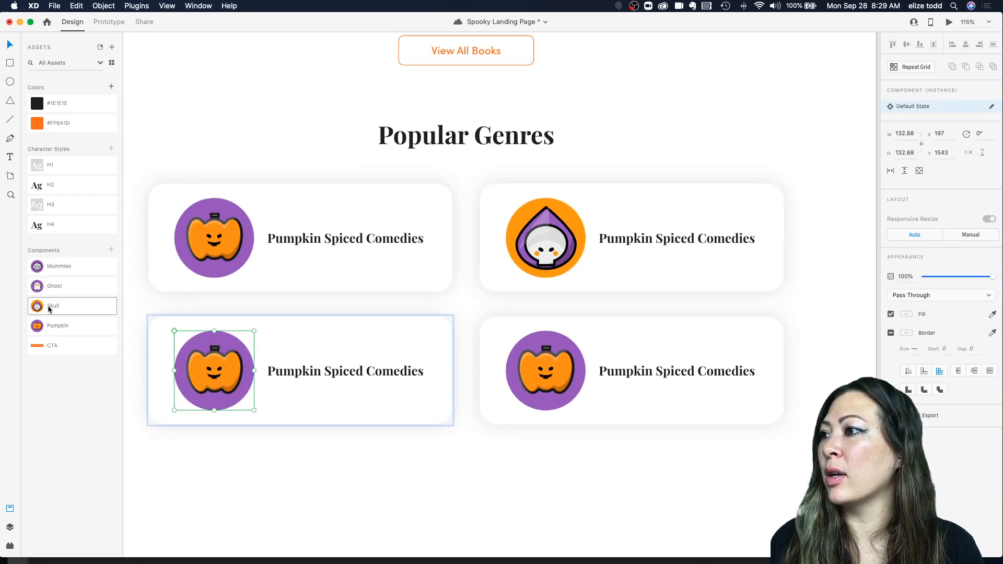
drag(47, 266, 217, 376)
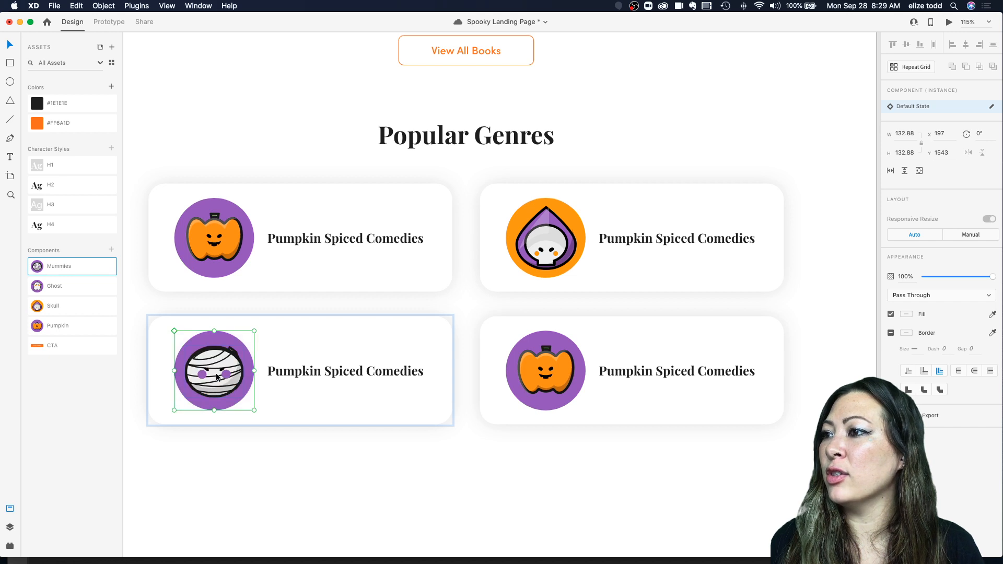
Step: Swap the fourth genre card's icon for the Ghost component
double_click(567, 397)
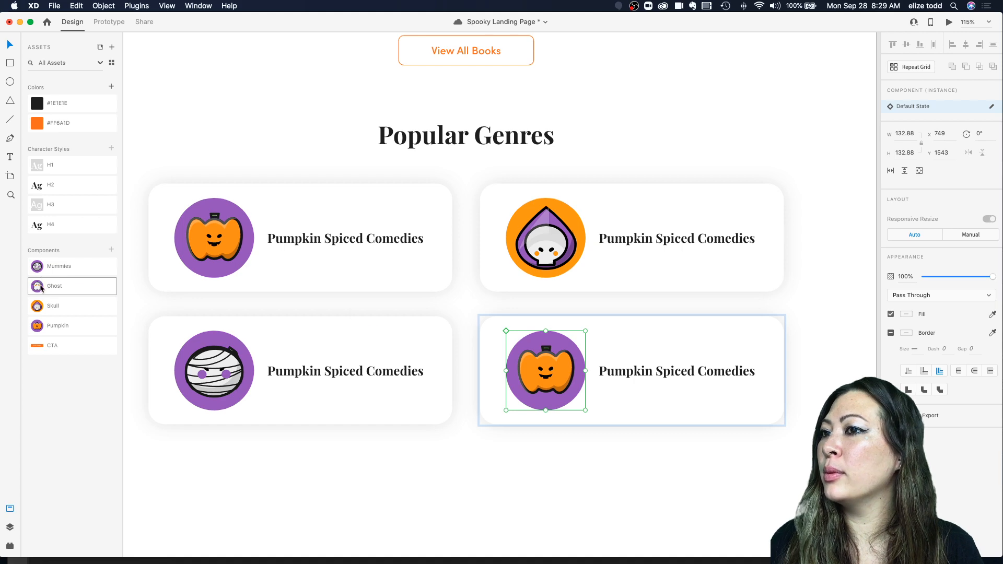
drag(41, 288, 555, 361)
scroll(508, 313, down, 5)
scroll(507, 314, up, 1)
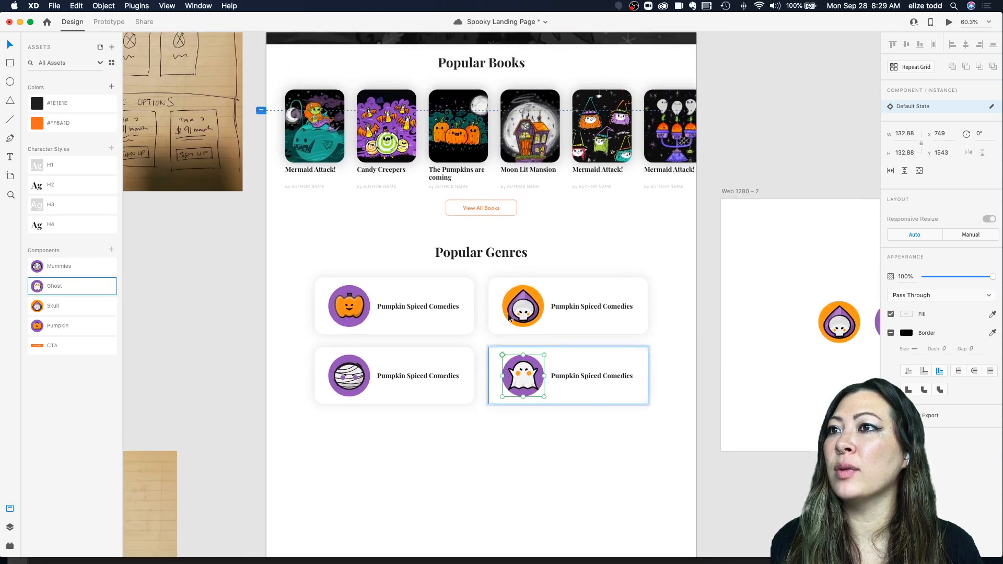
Step: Review the four genre cards with their different icons across the landing page
scroll(508, 314, up, 2)
click(481, 256)
scroll(349, 365, up, 5)
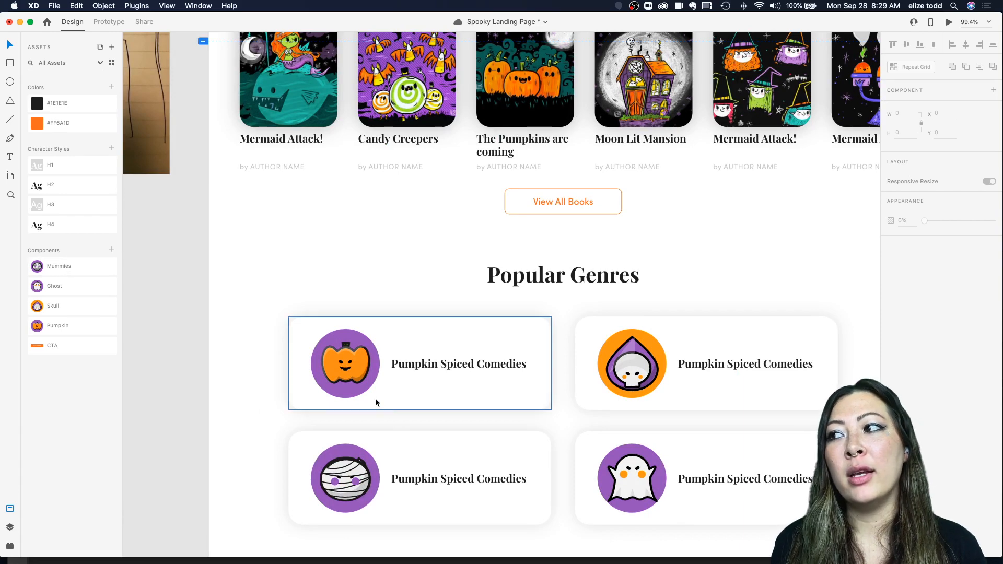
scroll(375, 398, down, 5)
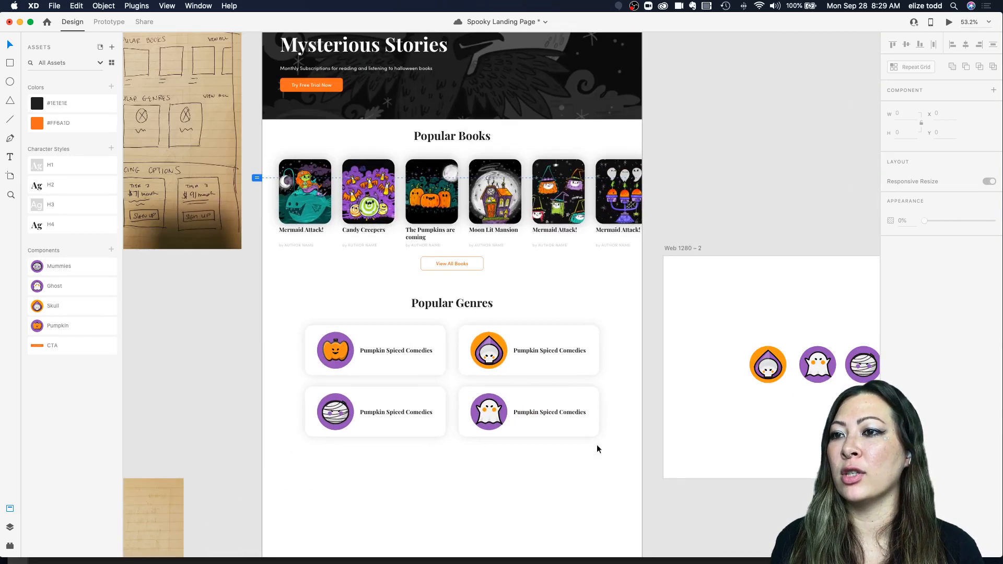
scroll(430, 448, down, 4)
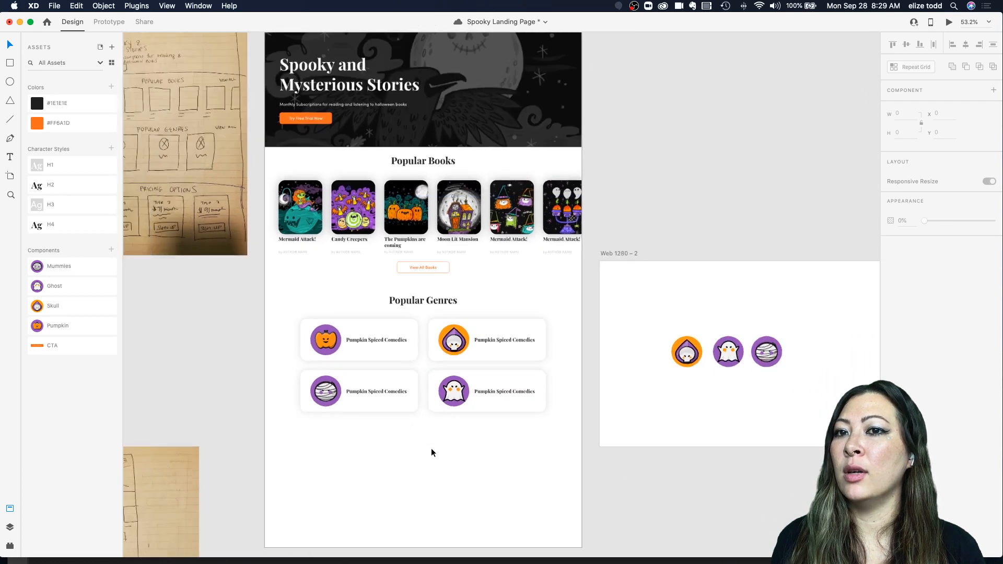
scroll(431, 442, up, 6)
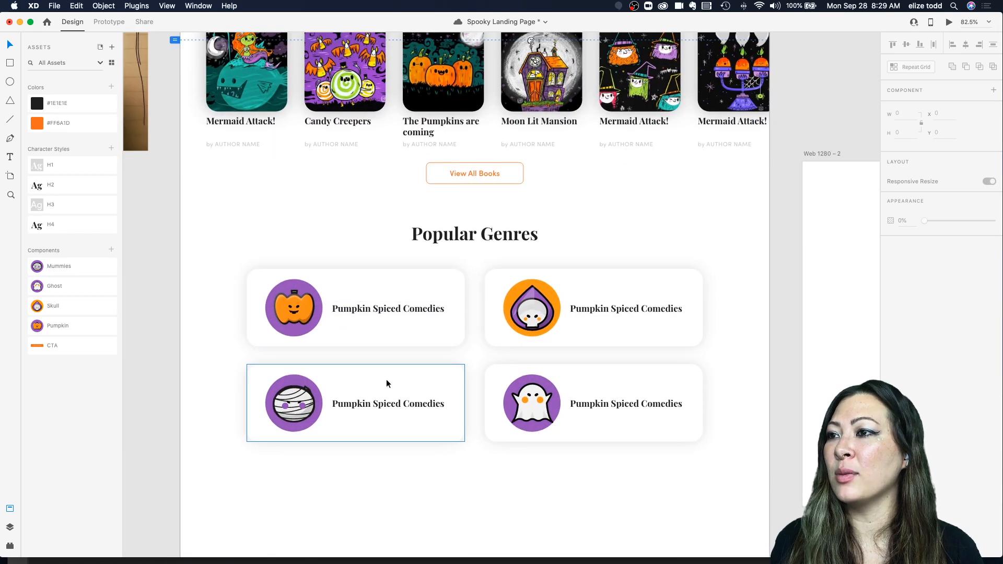
scroll(540, 357, right, 2)
scroll(540, 356, down, 1)
Step: Rename the fourth genre card's title to Ghost Scares
double_click(546, 379)
double_click(546, 379)
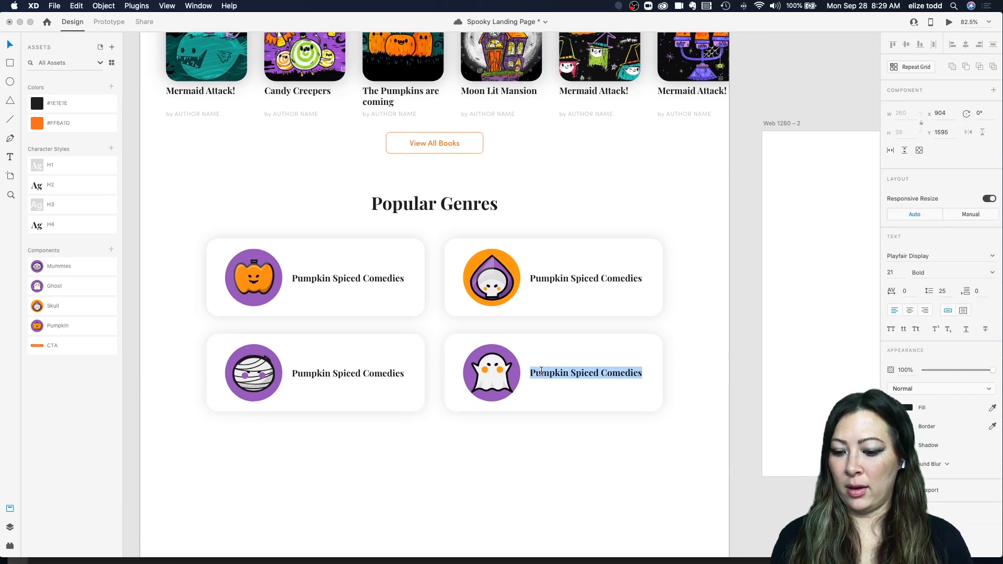
text(Ch)
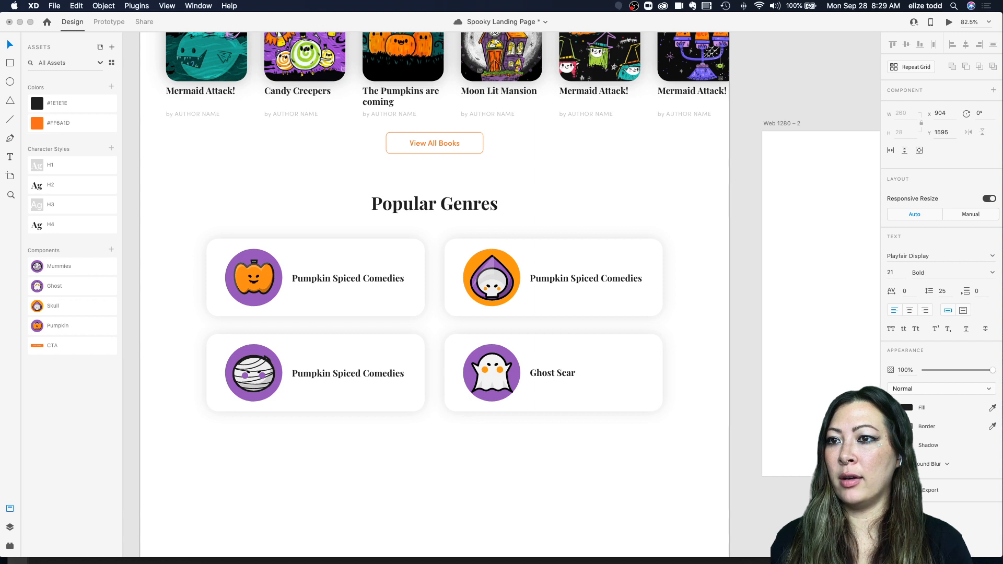
key(Escape)
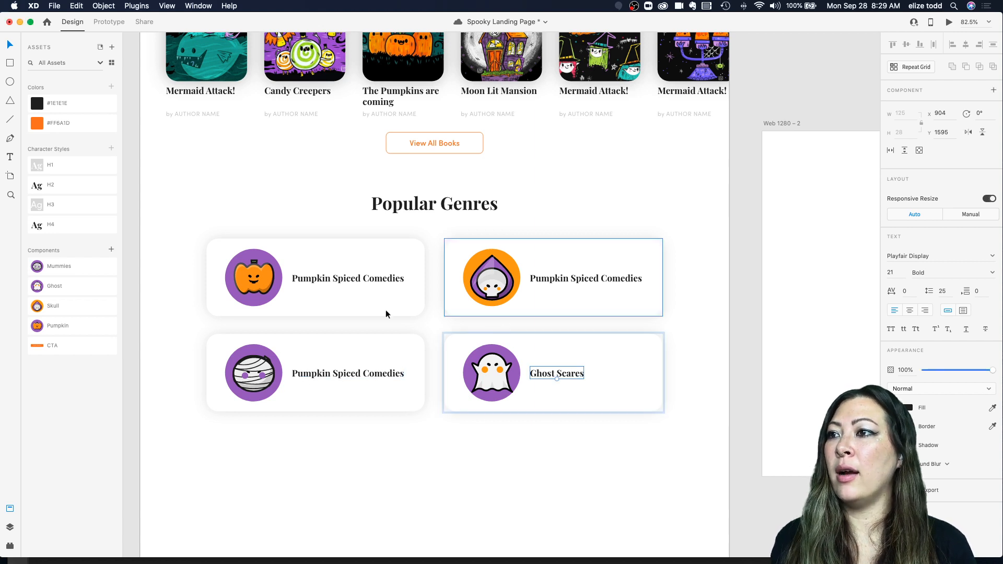
Step: Rename the third genre card's title to Mummy Memories
click(321, 377)
double_click(321, 378)
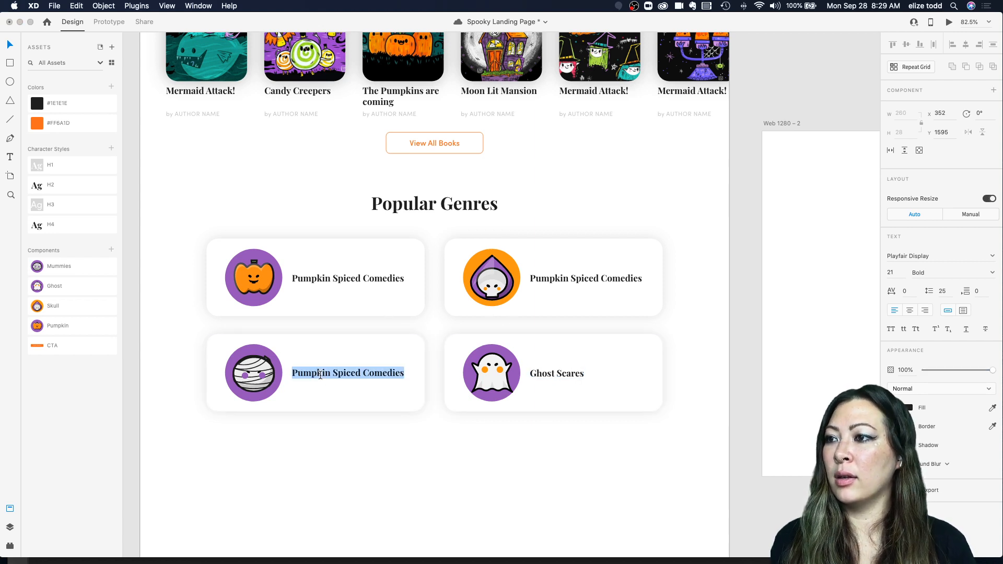
text(Mummy Memories)
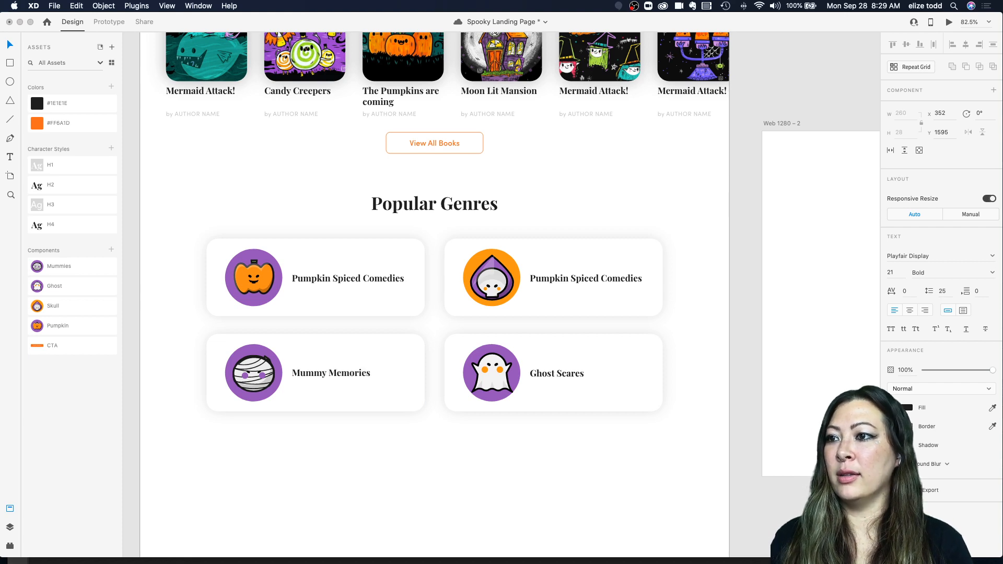
key(Escape)
click(321, 463)
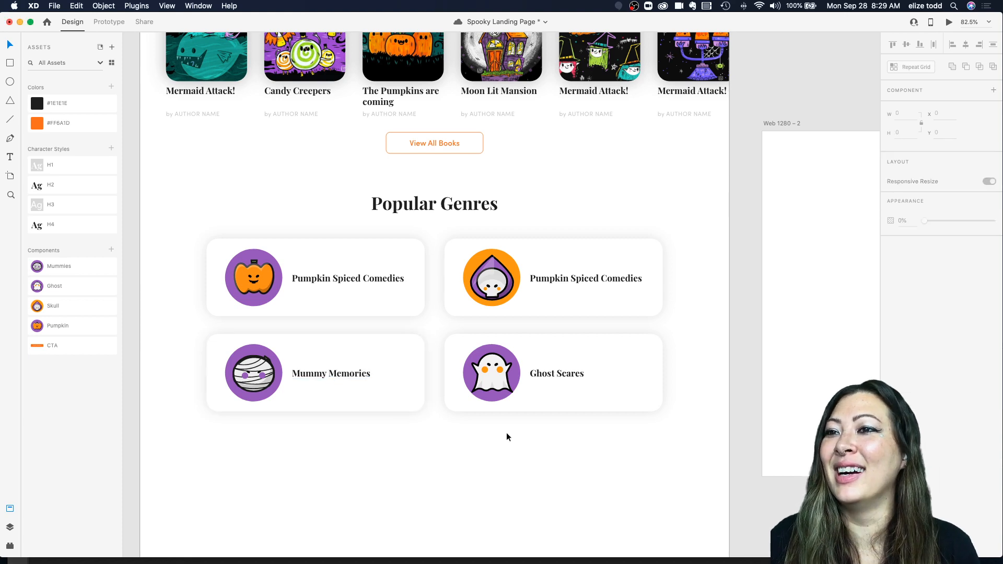
Step: Rename the second genre card's title to Skull Head Scares
scroll(506, 433, down, 3)
click(538, 325)
double_click(534, 320)
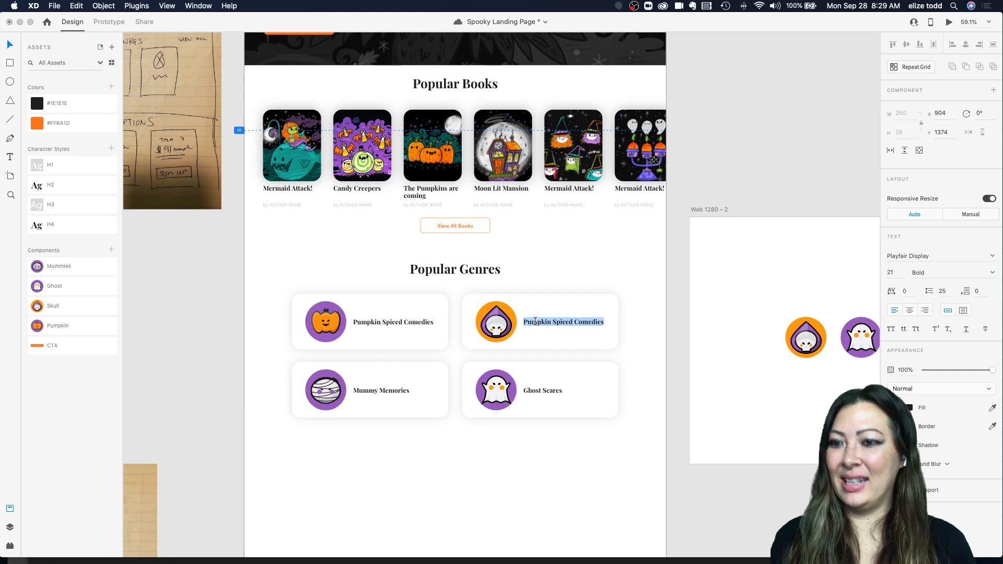
text(Sj)
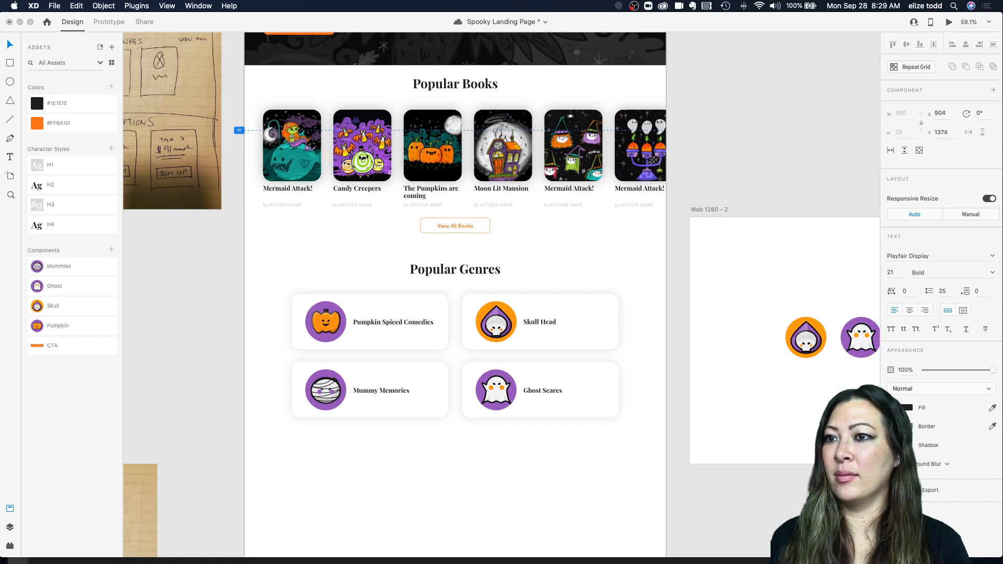
click(568, 259)
Step: Move the Popular Genres section slightly lower on the page
scroll(569, 259, down, 4)
scroll(568, 258, right, 2)
scroll(460, 263, left, 2)
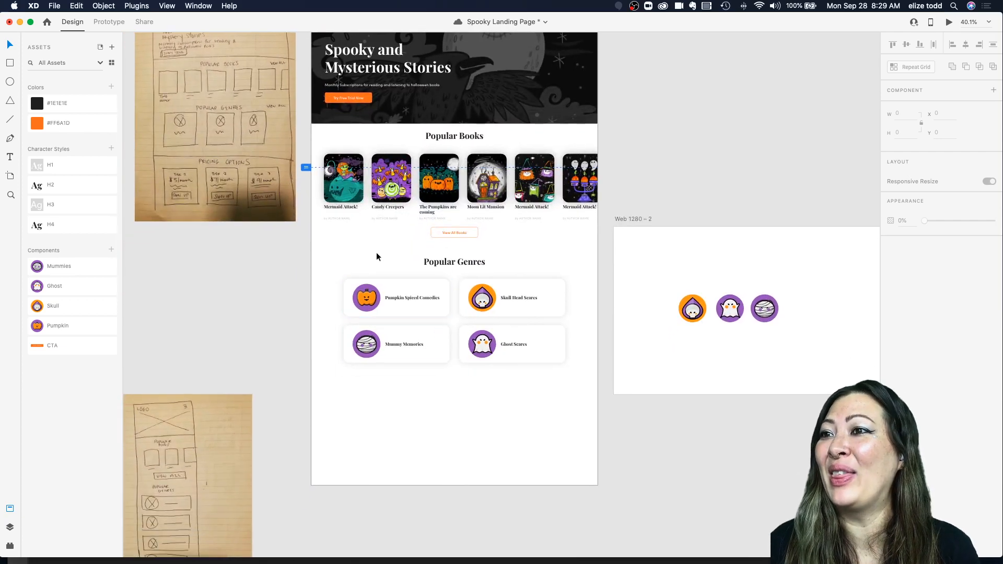
drag(321, 247, 569, 390)
drag(498, 295, 499, 300)
Step: Move the Popular Books section slightly lower beneath the hero banner
drag(594, 389, 318, 135)
drag(461, 138, 458, 146)
click(682, 173)
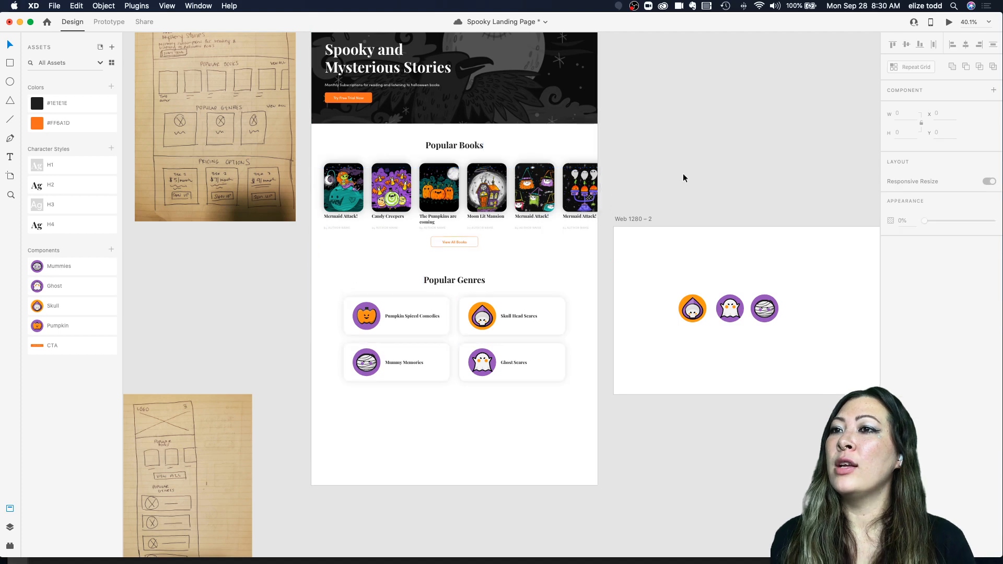
Step: Preview the landing page artboard and scroll down to the Popular Genres section
scroll(682, 173, down, 4)
scroll(682, 173, up, 3)
click(435, 128)
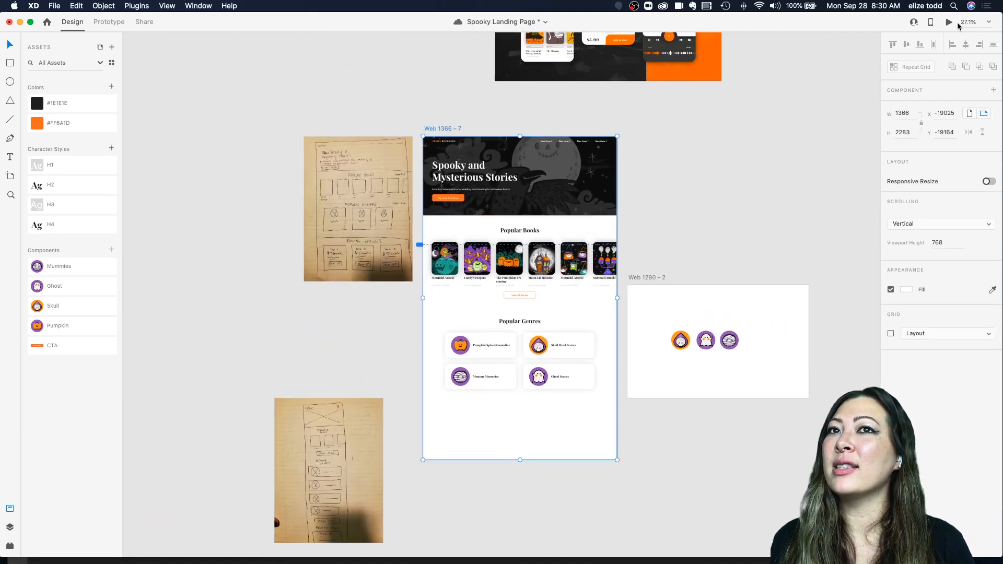
click(949, 21)
scroll(421, 235, down, 5)
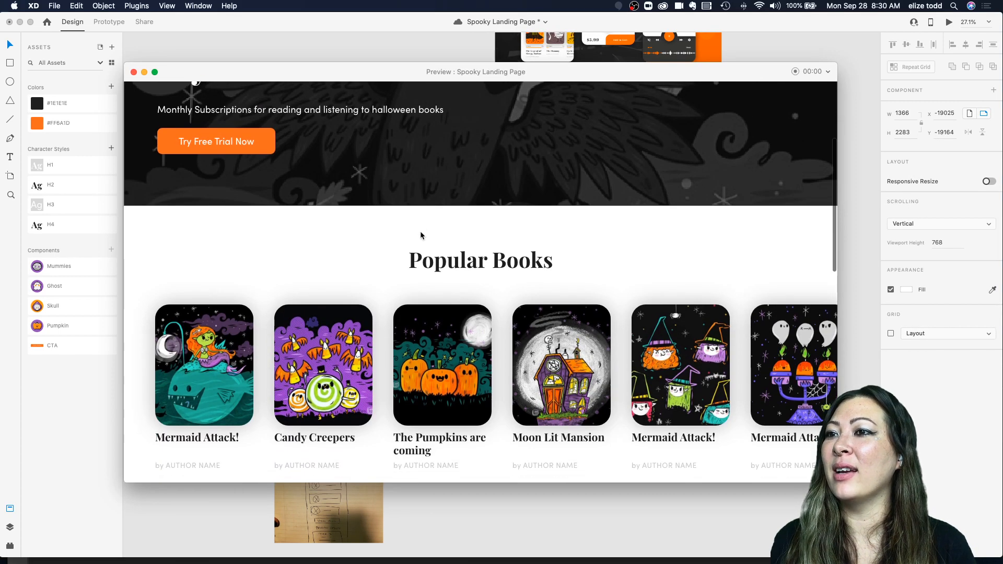
scroll(421, 235, down, 7)
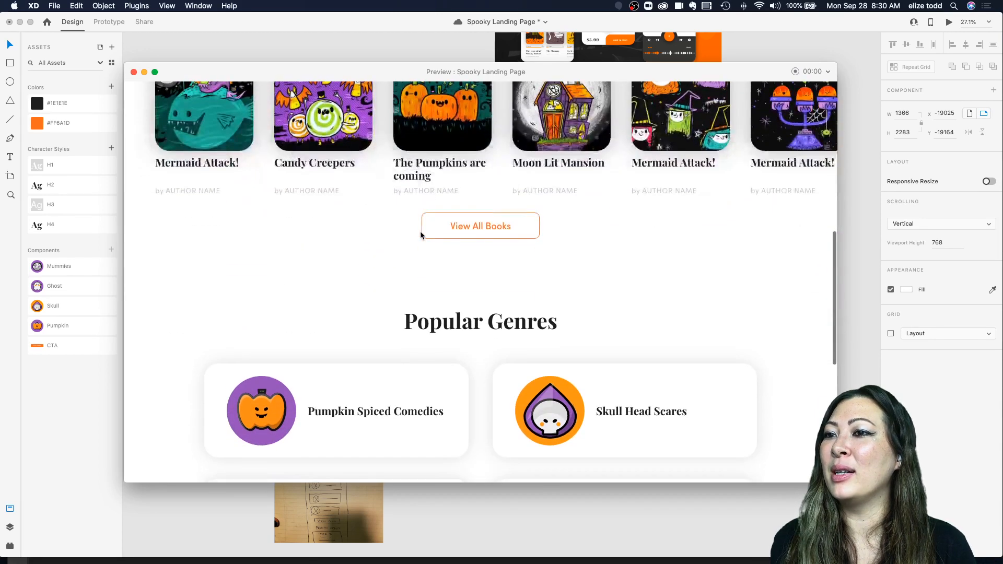
scroll(421, 235, down, 3)
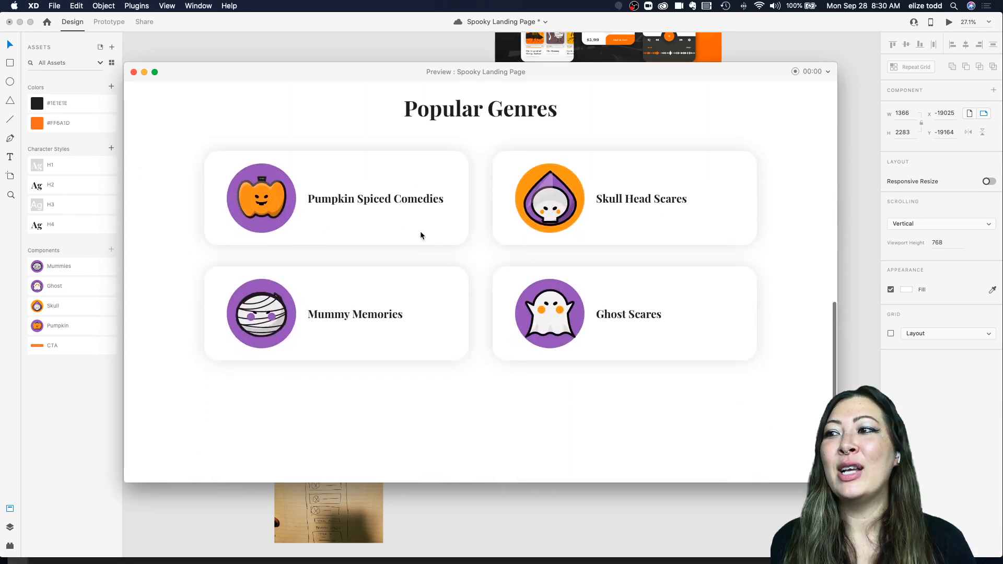
Step: Close the preview and jump from the ghost card icon to the Ghost icon's main component
click(133, 73)
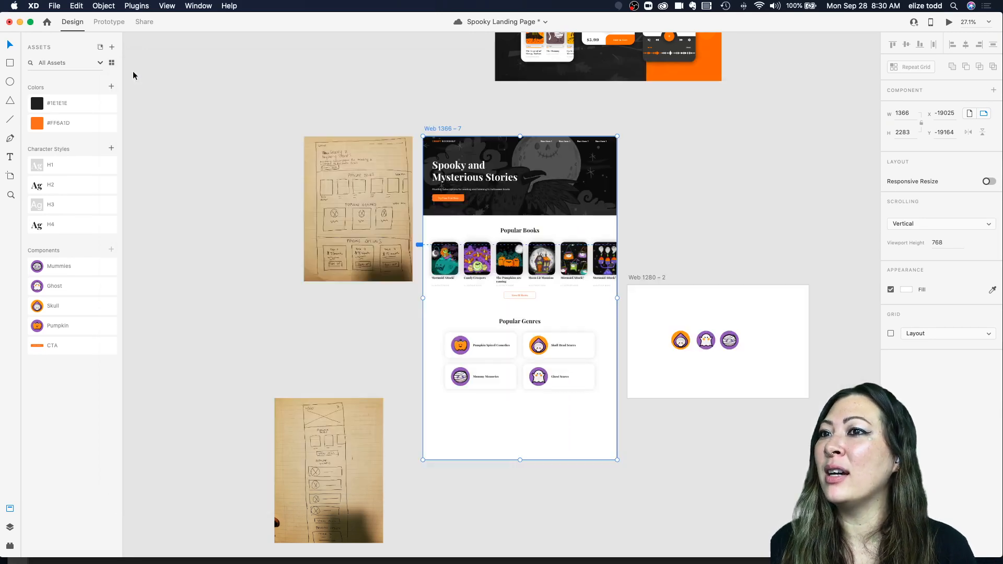
scroll(513, 338, up, 5)
click(570, 265)
scroll(549, 266, up, 4)
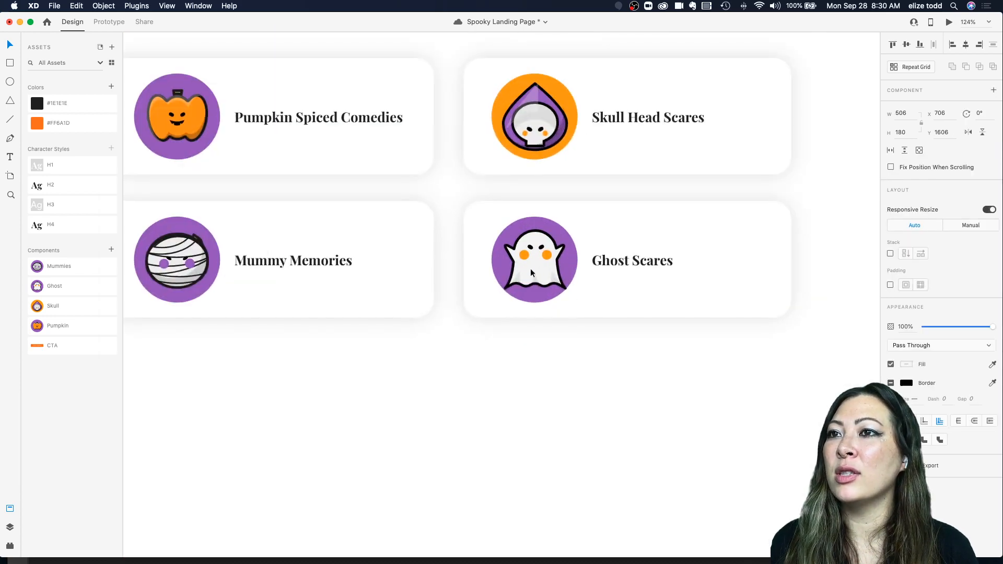
double_click(531, 269)
scroll(521, 267, up, 4)
scroll(521, 268, right, 3)
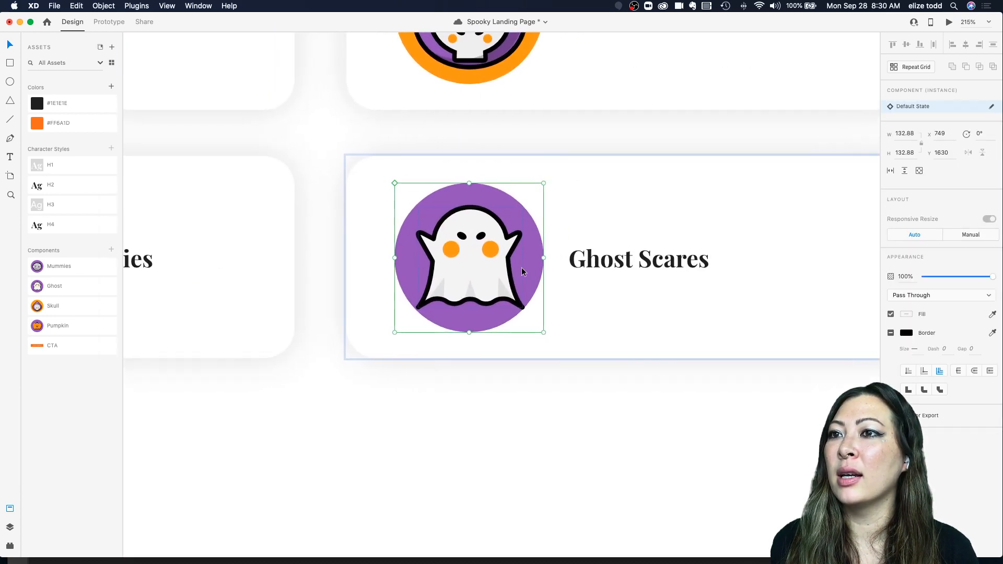
right_click(522, 267)
click(597, 239)
scroll(598, 239, right, 12)
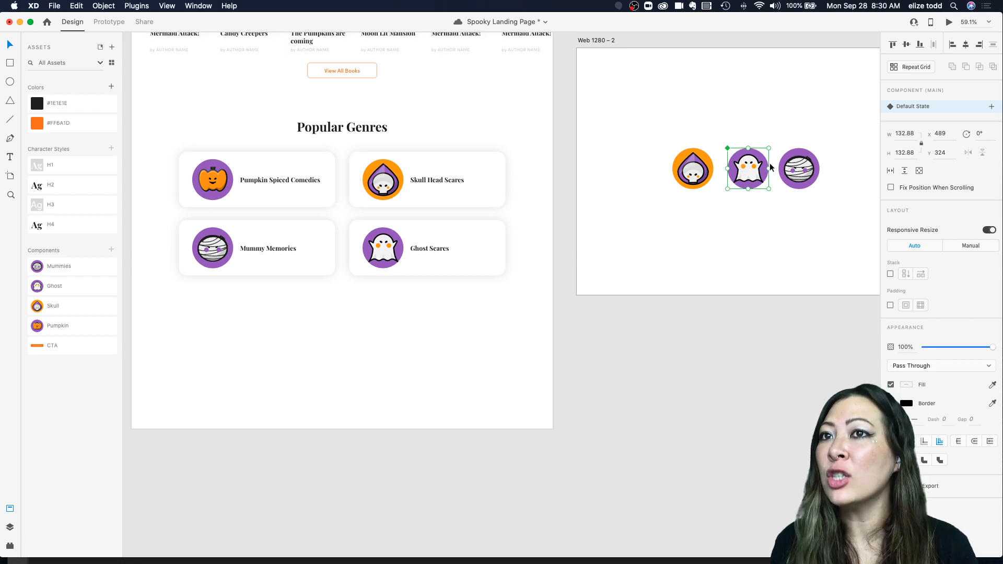
Step: Edit the Ghost main component, scaling the ghost figure down to about 85 wide and recentering it in the circle
double_click(389, 248)
scroll(377, 239, up, 5)
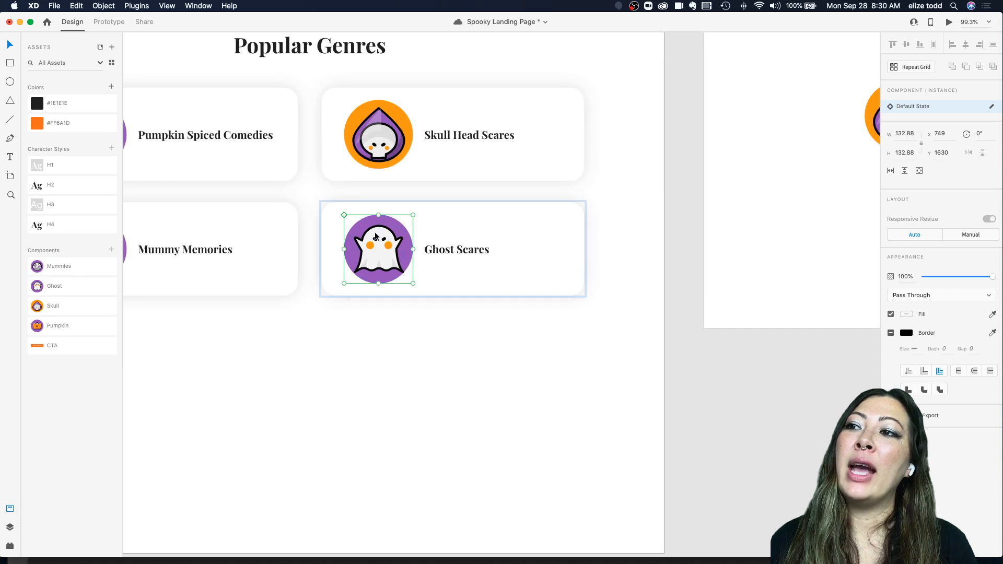
scroll(389, 261, up, 5)
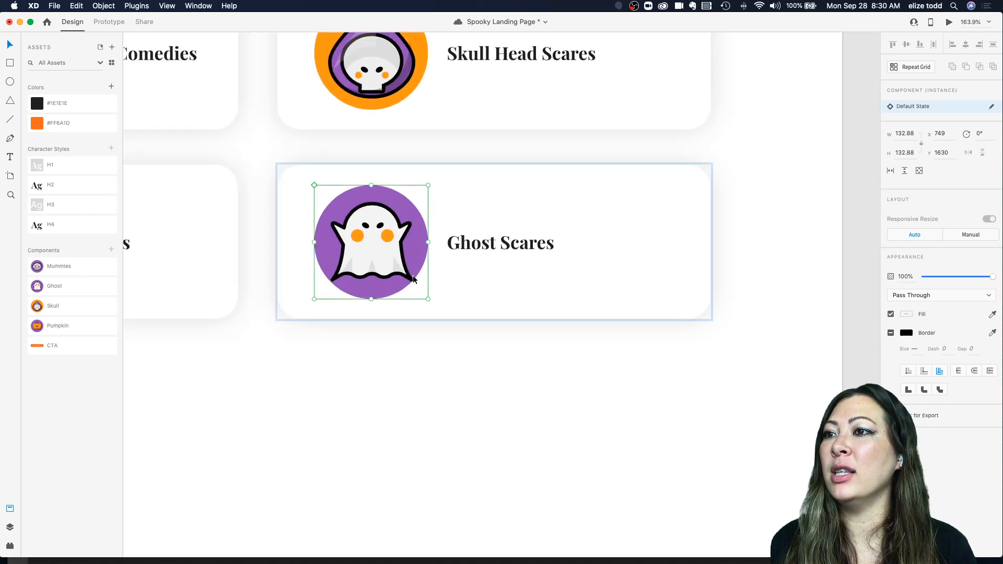
scroll(412, 279, right, 12)
scroll(412, 278, down, 3)
key(super+shift+k)
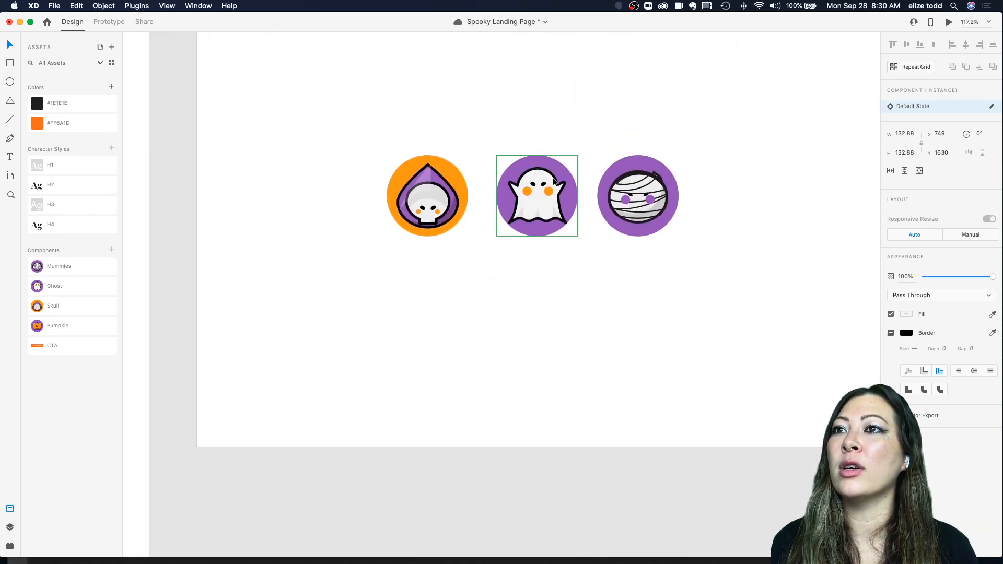
double_click(542, 183)
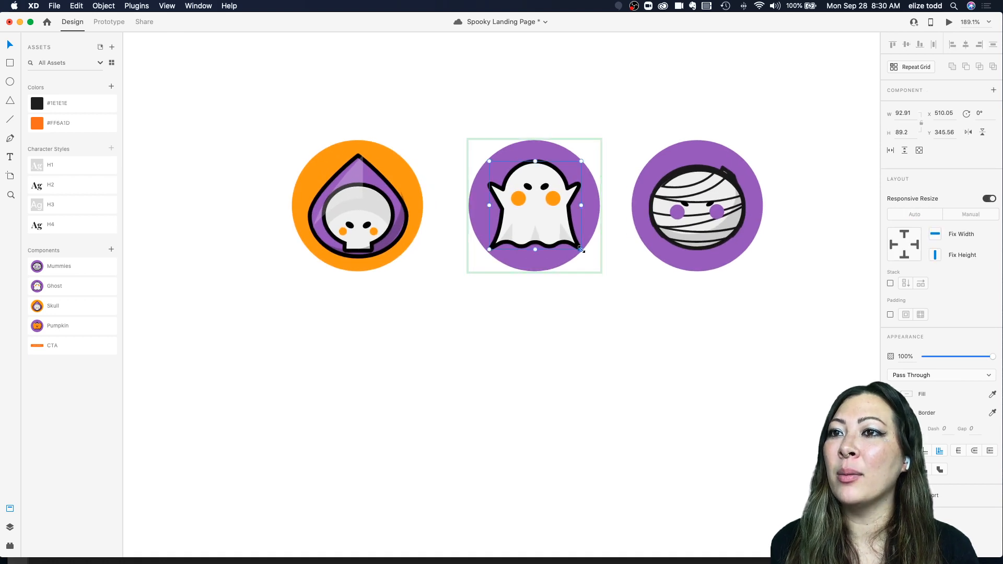
drag(581, 249, 574, 241)
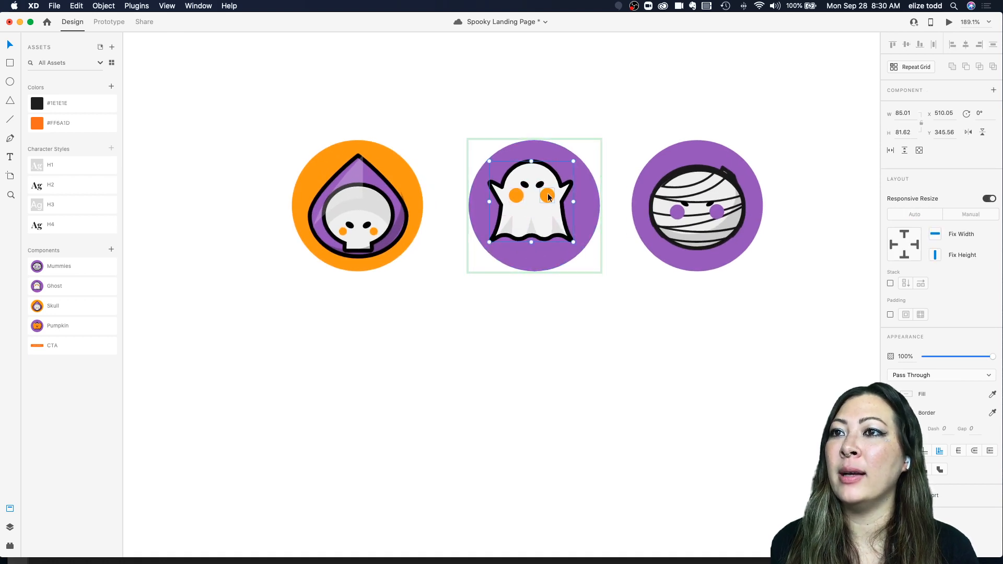
drag(547, 196, 554, 198)
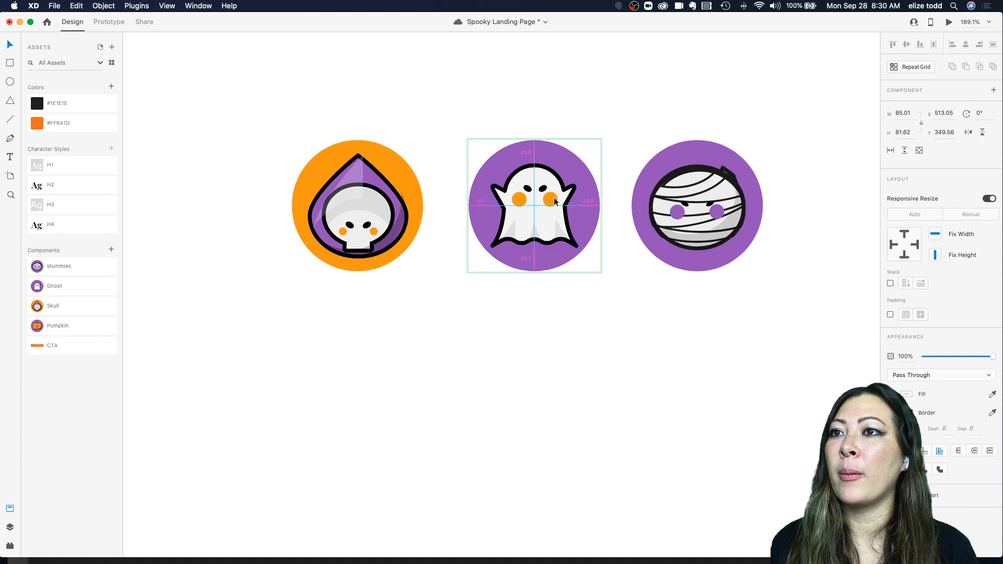
Step: Shrink the ghost figure in the Ghost main component further, to about 79 by 76
scroll(555, 198, down, 5)
scroll(554, 198, left, 5)
scroll(280, 321, left, 4)
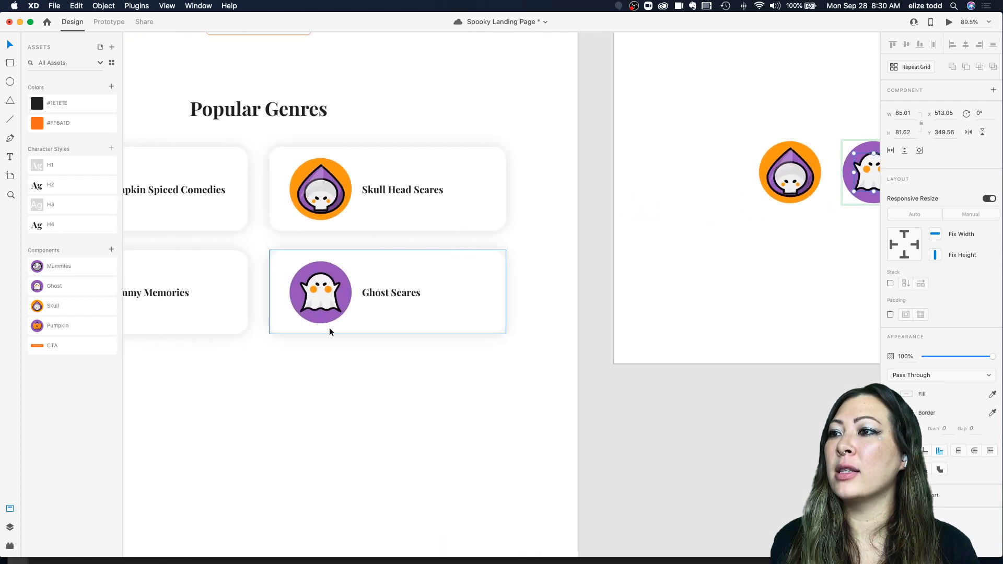
click(332, 329)
scroll(333, 322, right, 2)
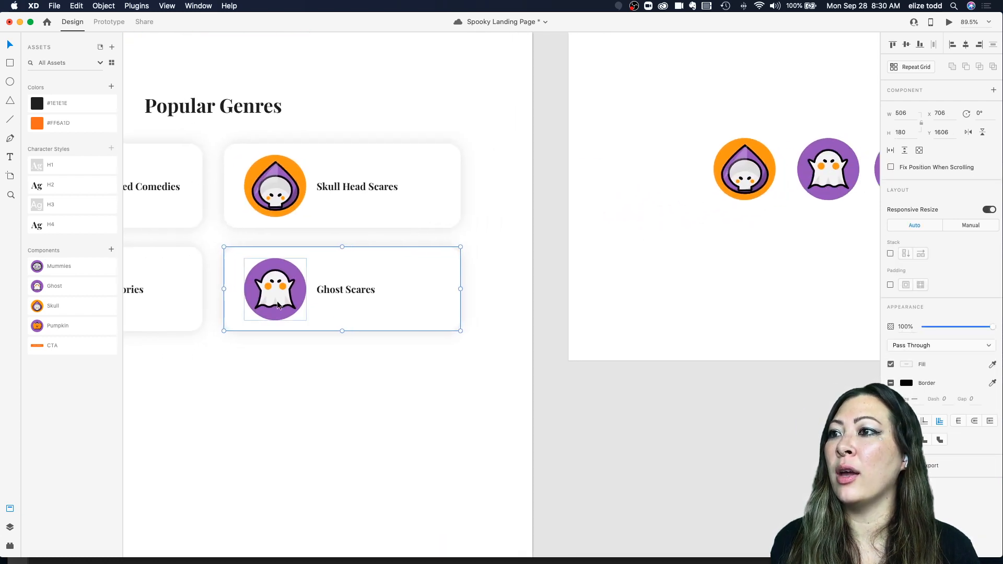
scroll(639, 238, up, 5)
click(641, 240)
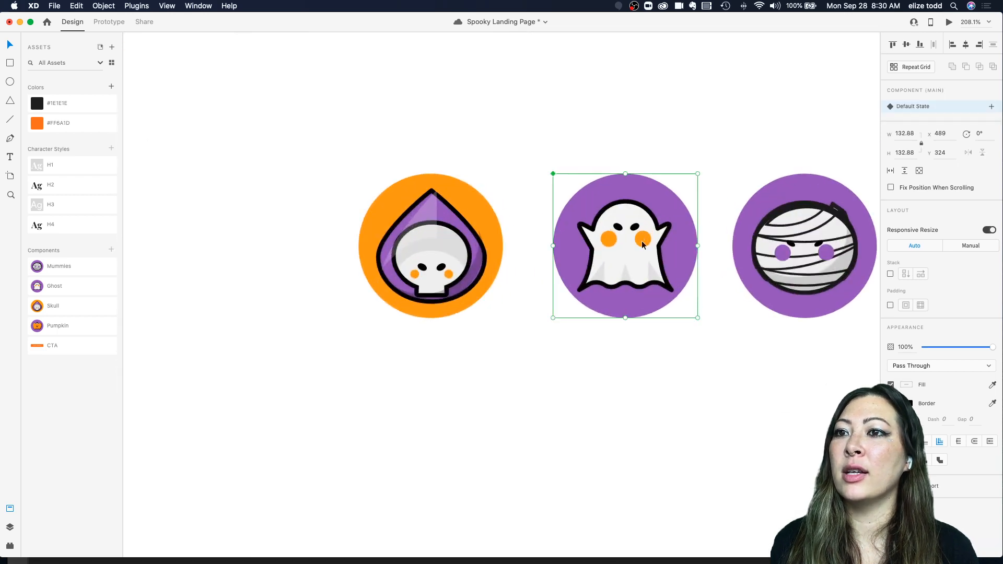
double_click(650, 249)
drag(672, 291, 665, 283)
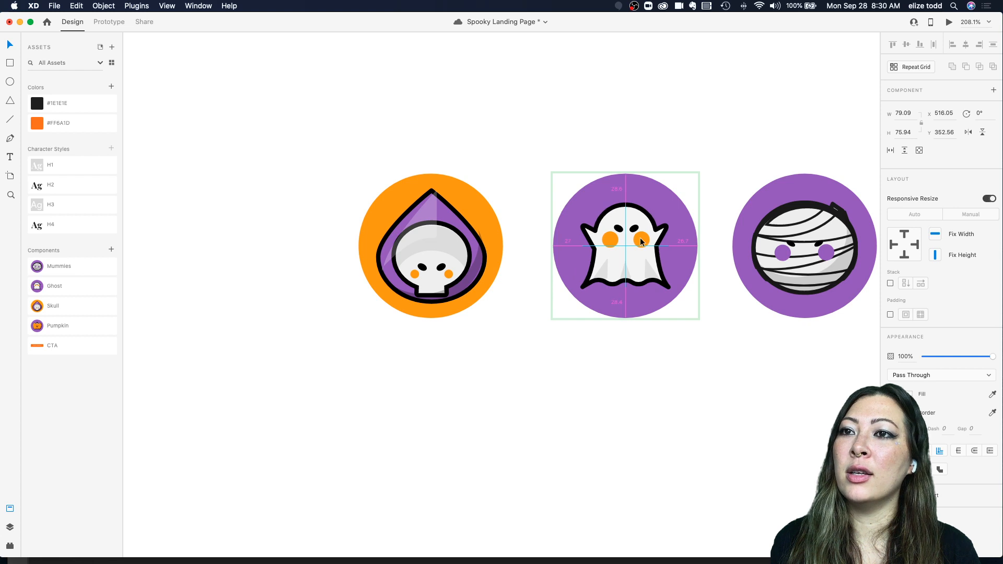
Step: Inspect the updated ghost icon in the Ghost Scares genre card
scroll(640, 237, down, 5)
scroll(640, 237, left, 5)
scroll(318, 342, left, 5)
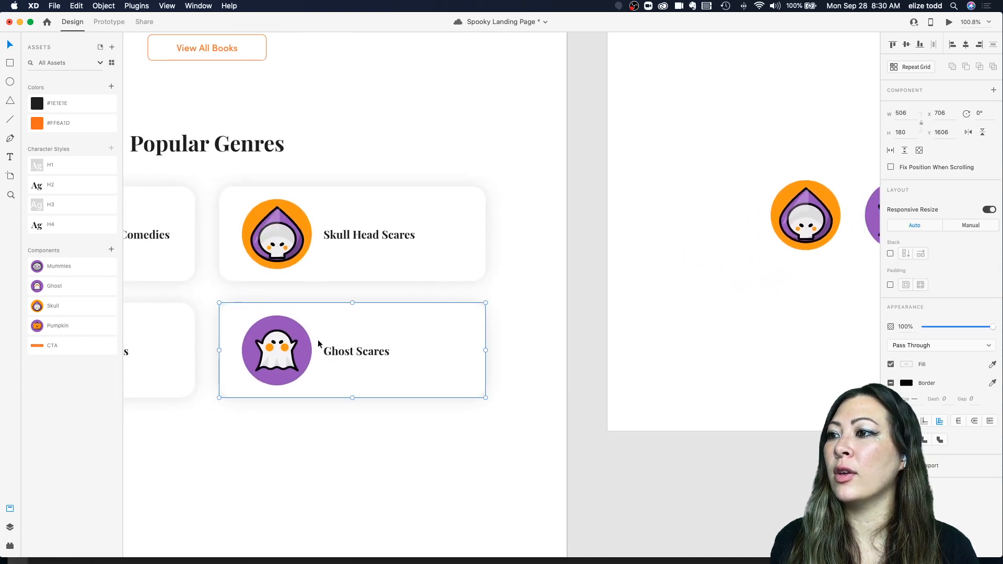
scroll(317, 342, up, 3)
scroll(317, 342, down, 3)
click(334, 321)
scroll(335, 321, down, 5)
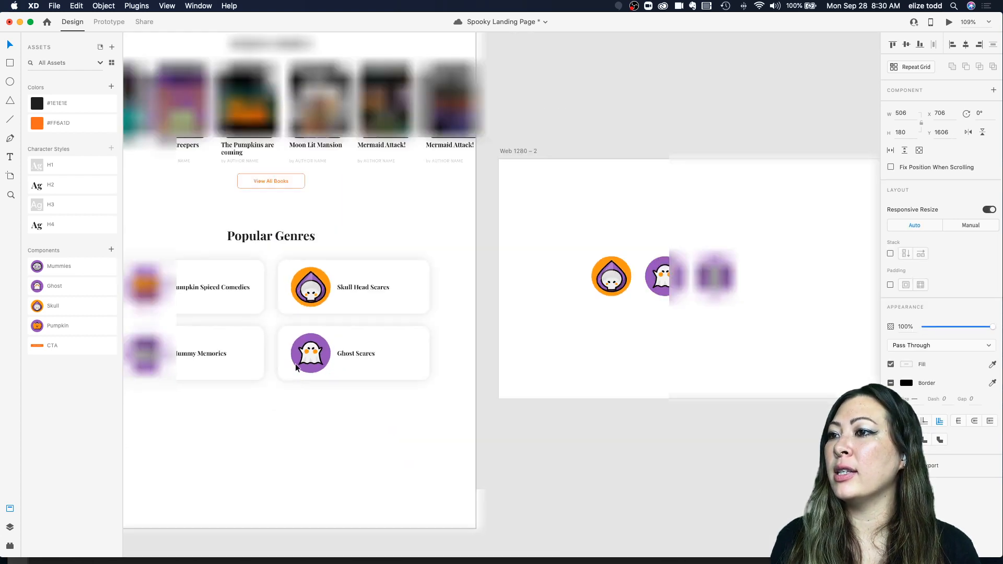
scroll(296, 363, up, 4)
scroll(346, 339, down, 4)
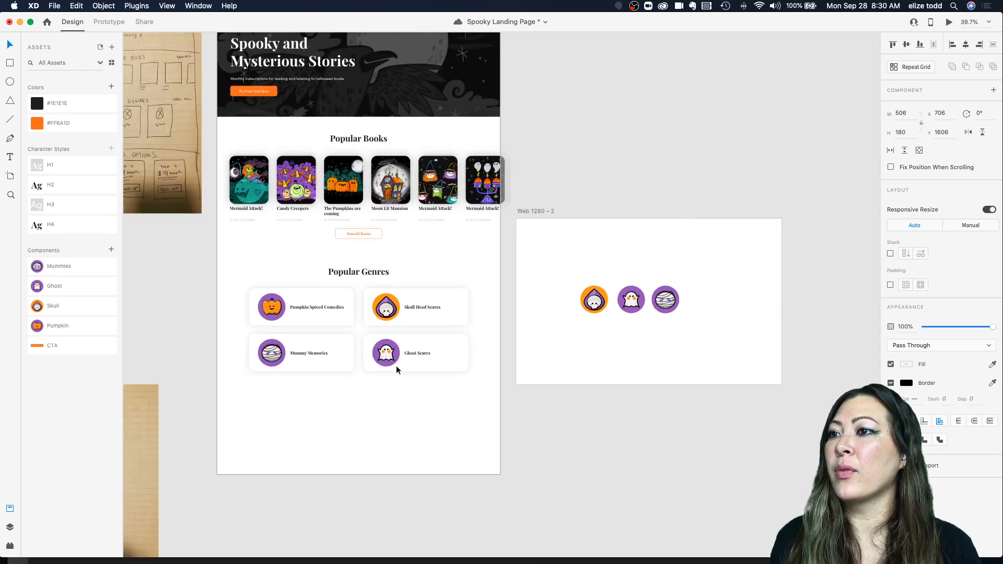
click(630, 282)
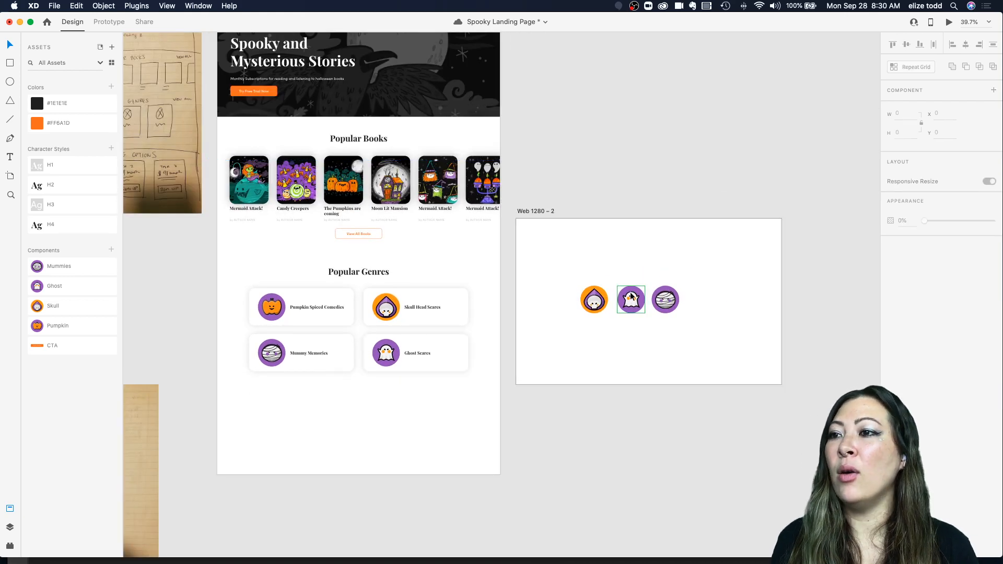
Step: Compare the landing page layout with the paper wireframe sketches beside it
scroll(550, 315, down, 2)
scroll(550, 315, left, 2)
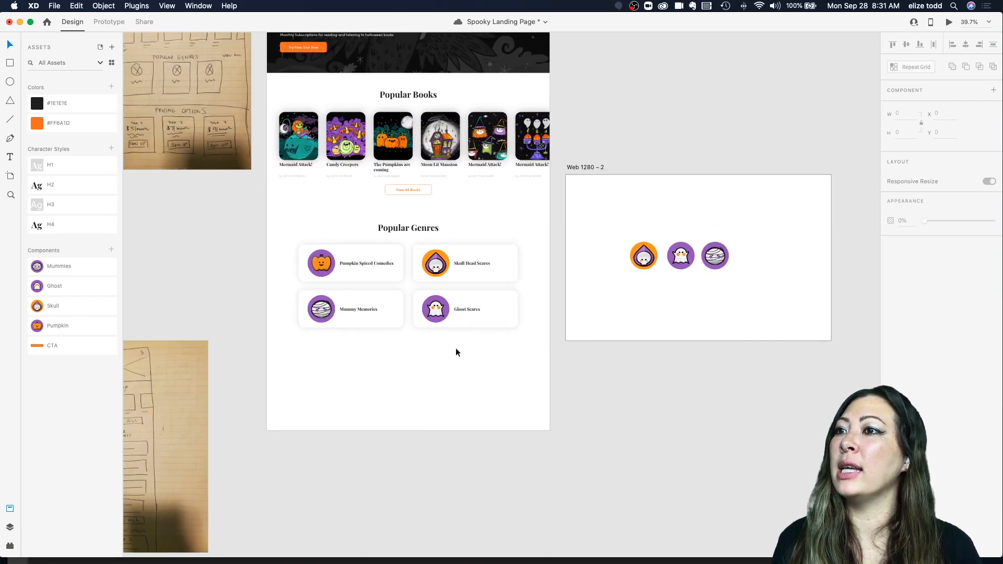
scroll(455, 348, down, 5)
scroll(455, 348, down, 2)
scroll(455, 348, left, 2)
scroll(307, 155, up, 5)
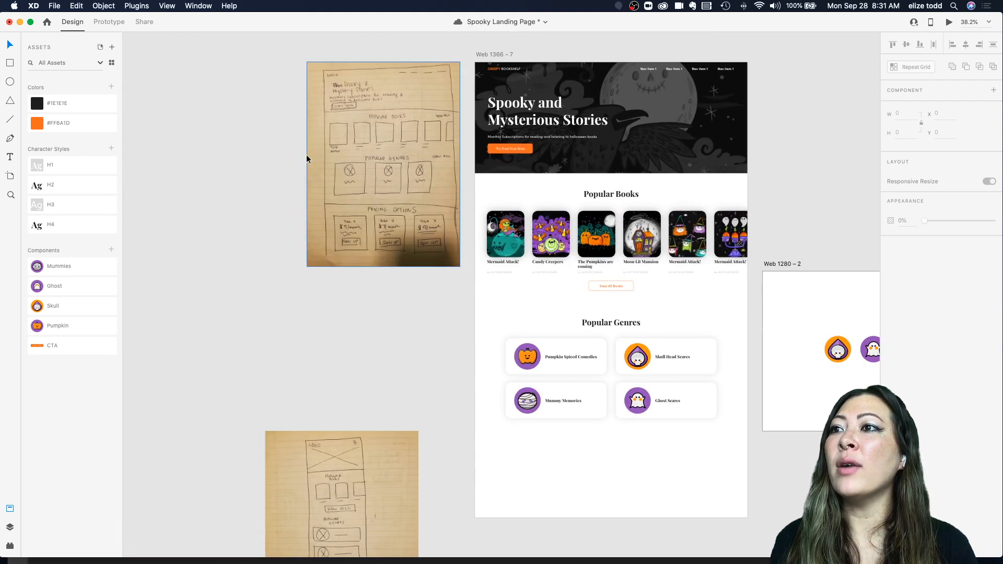
scroll(388, 208, down, 1)
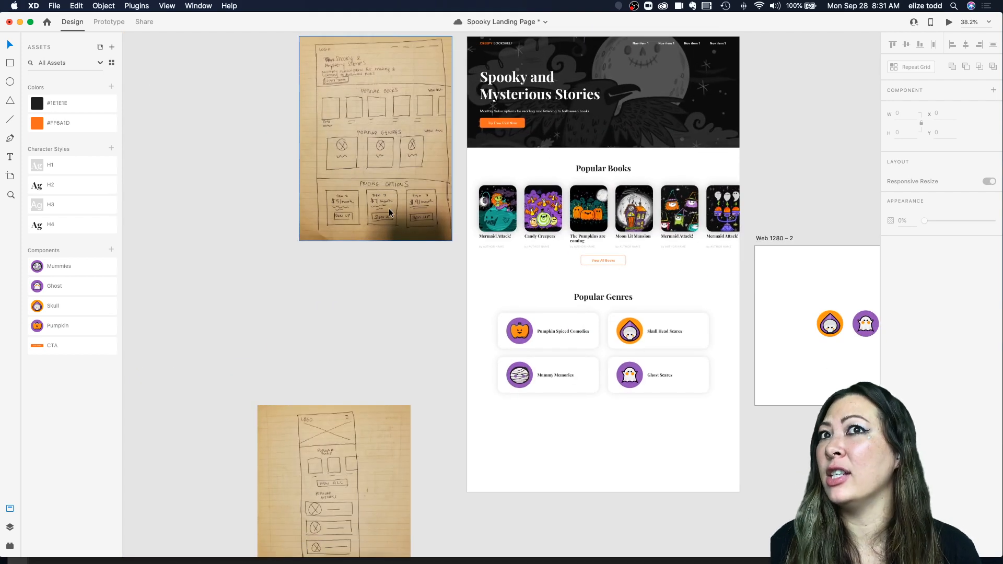
scroll(405, 183, up, 5)
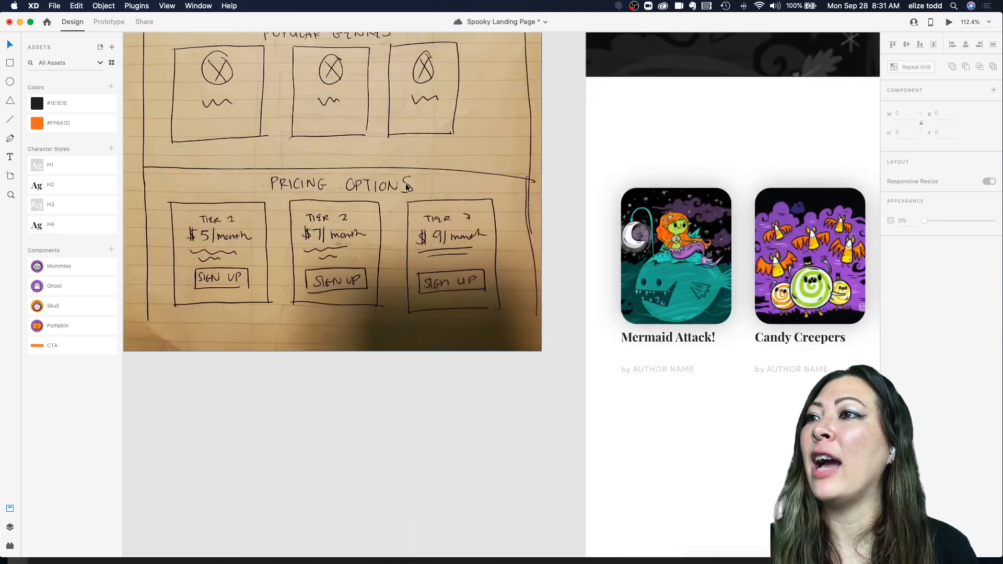
scroll(405, 183, down, 5)
Step: Extend the landing page artboard's height downward to about 2943 px
drag(607, 212, 633, 100)
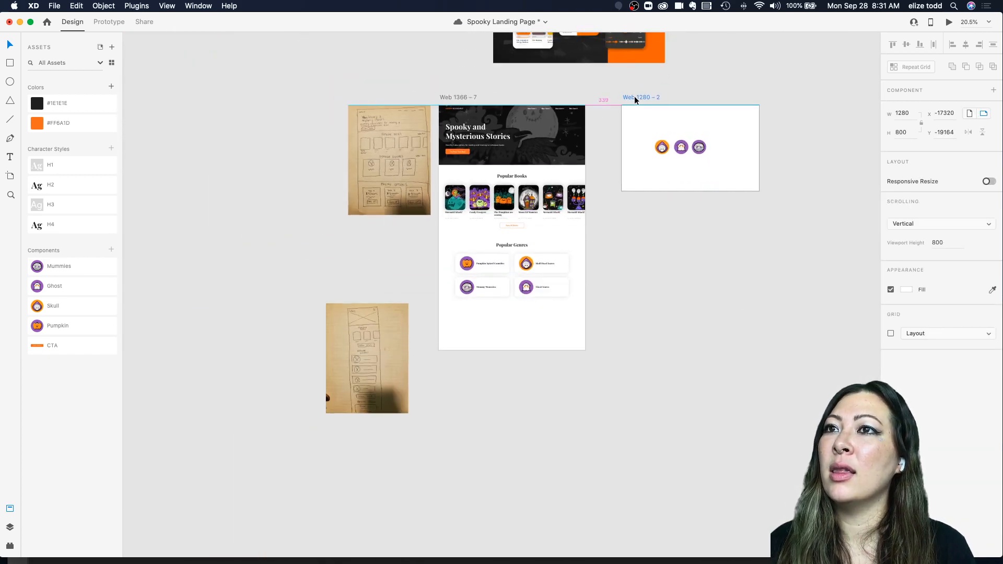
click(457, 98)
drag(511, 350, 512, 422)
click(589, 237)
Step: Preview the landing page and scroll down through the books and genres sections
scroll(588, 237, up, 3)
scroll(588, 236, up, 3)
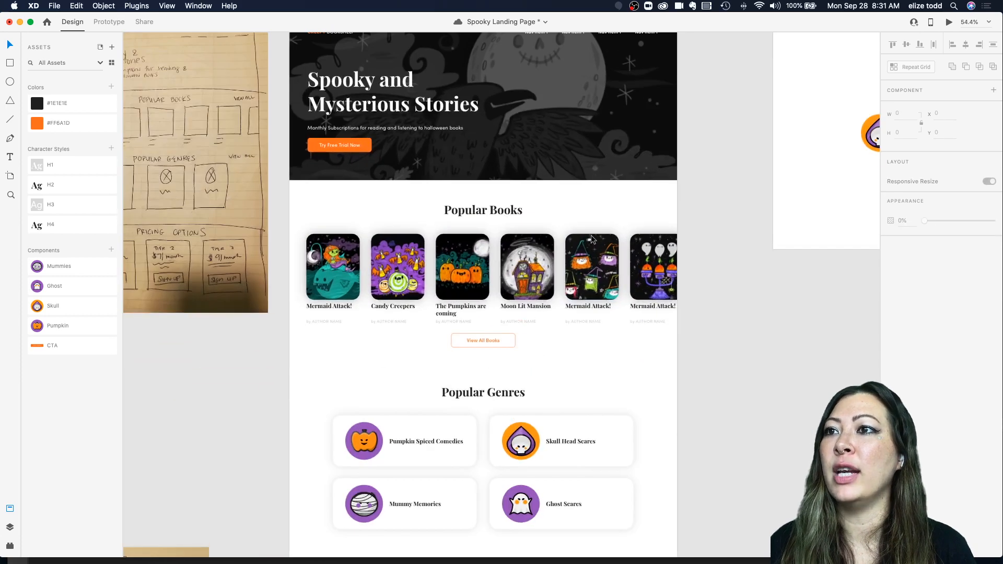
scroll(279, 176, up, 5)
click(291, 222)
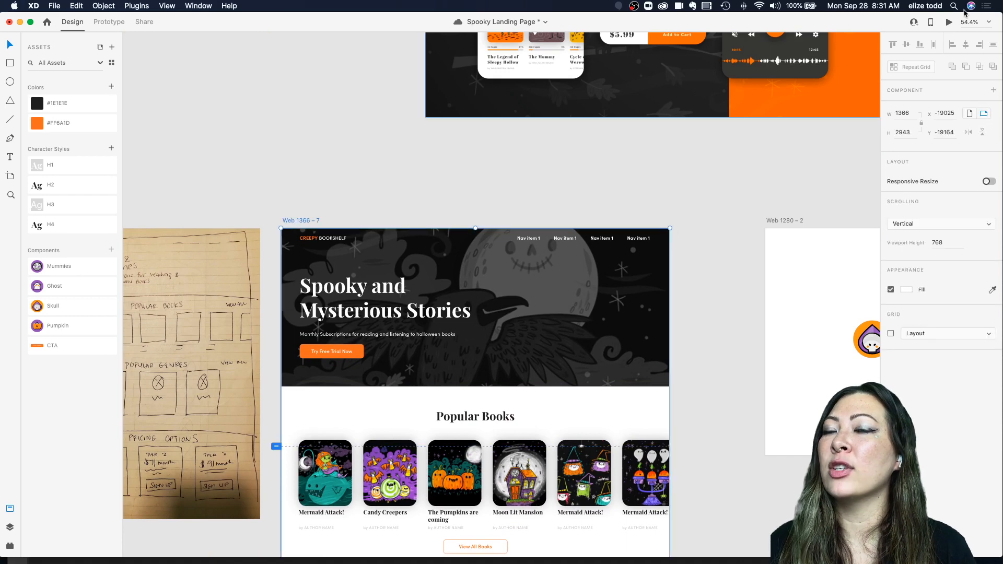
click(949, 23)
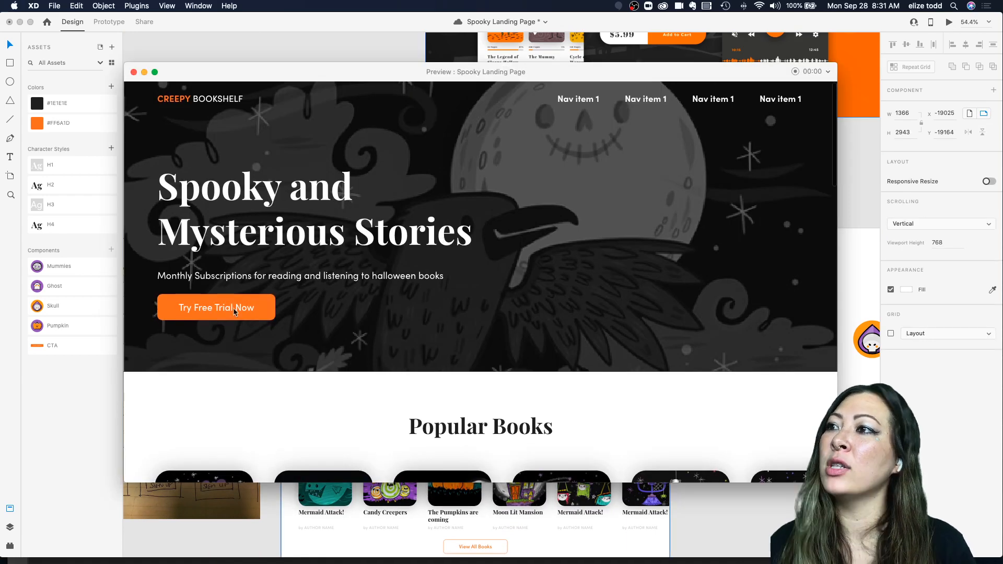
scroll(460, 310, down, 5)
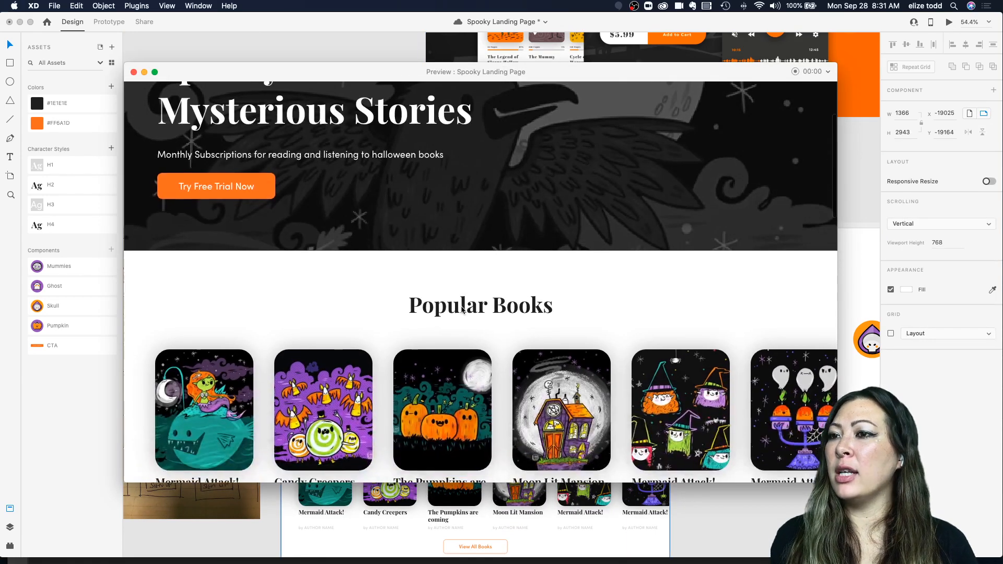
scroll(555, 420, down, 9)
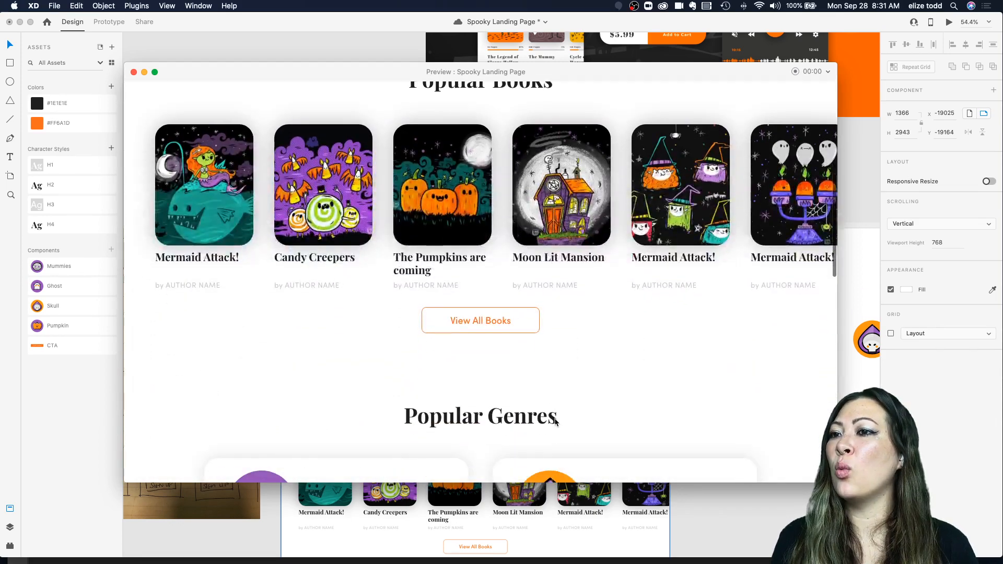
scroll(305, 247, down, 7)
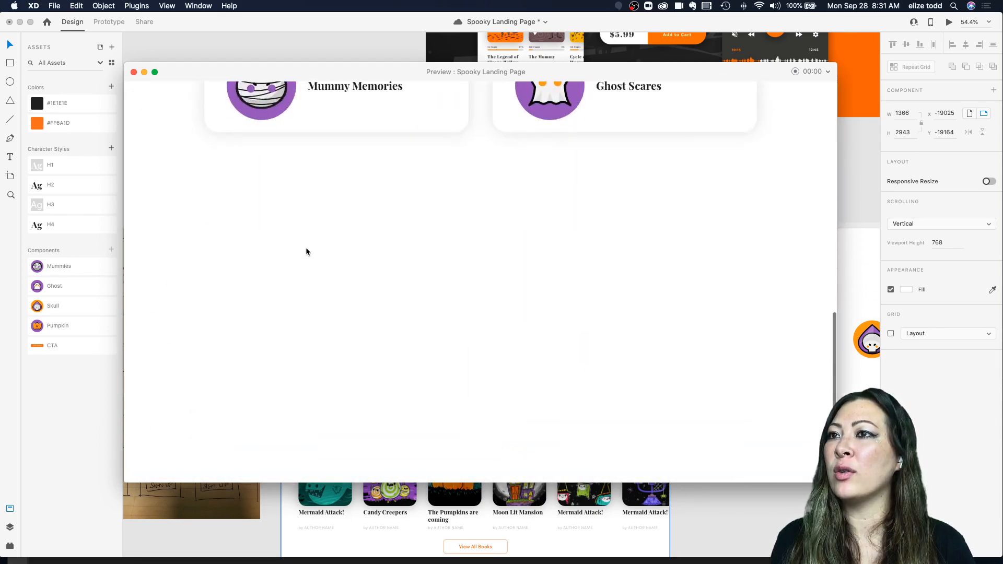
scroll(306, 246, up, 7)
scroll(305, 247, down, 3)
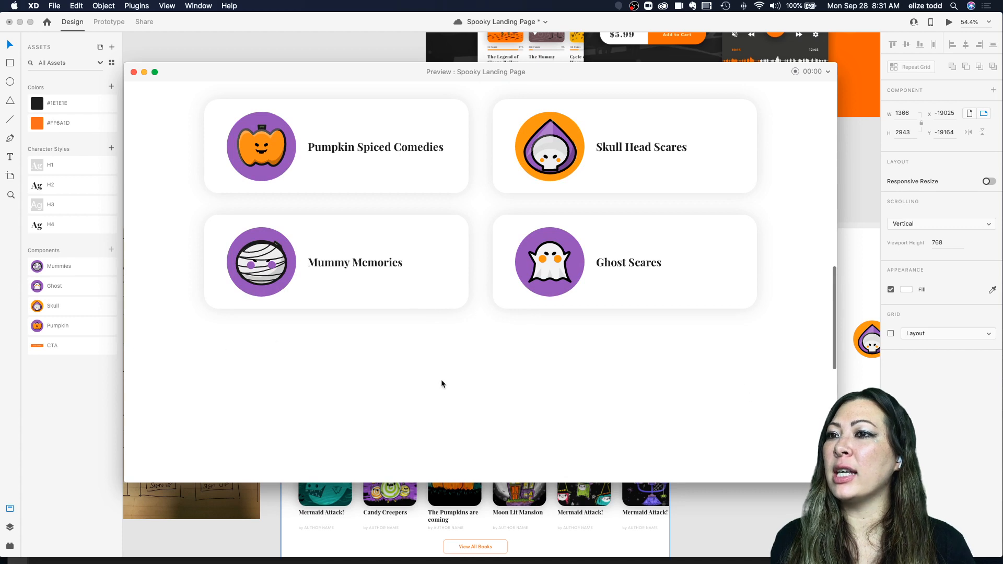
scroll(442, 384, down, 2)
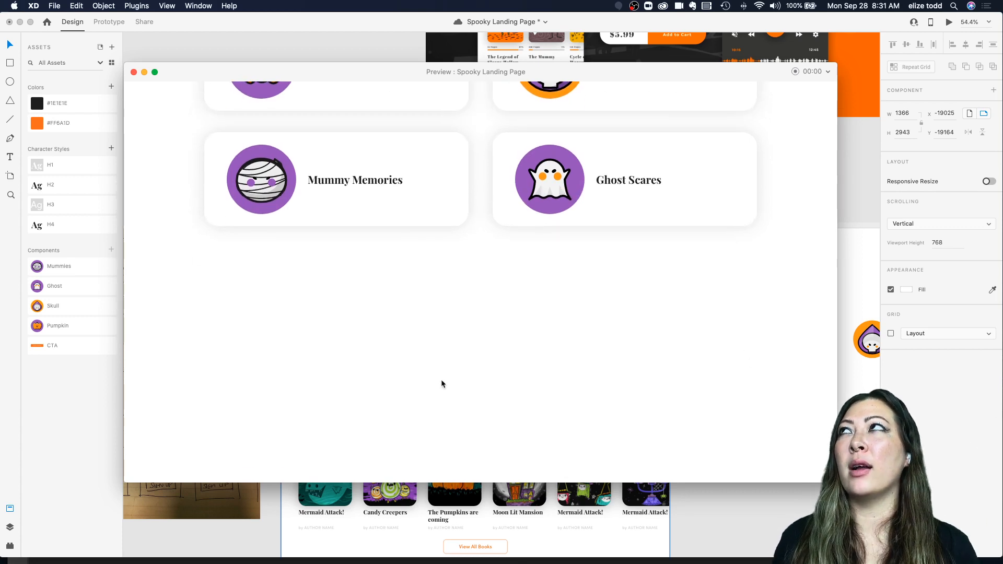
Step: Save the document and close the preview window
key(super+s)
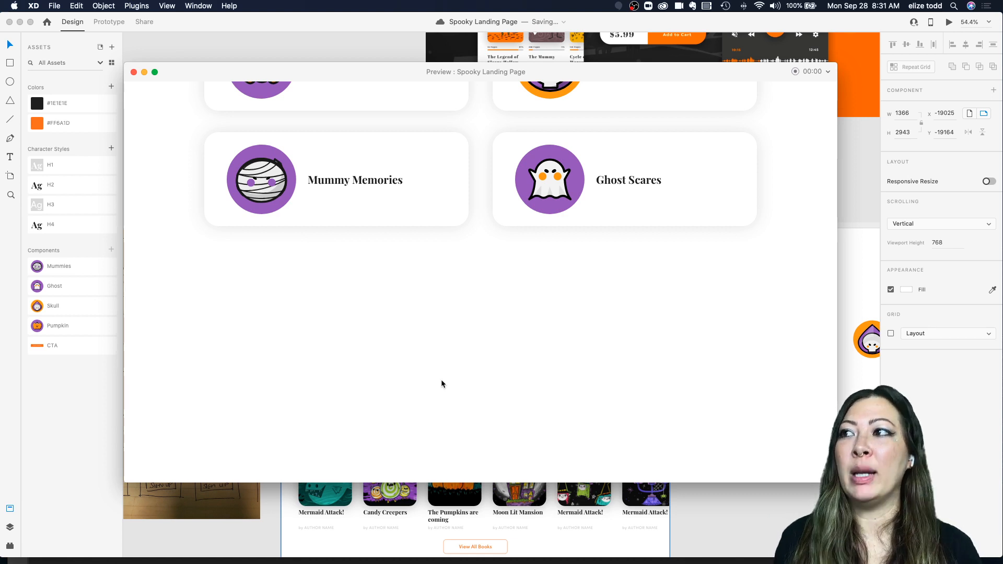
click(134, 73)
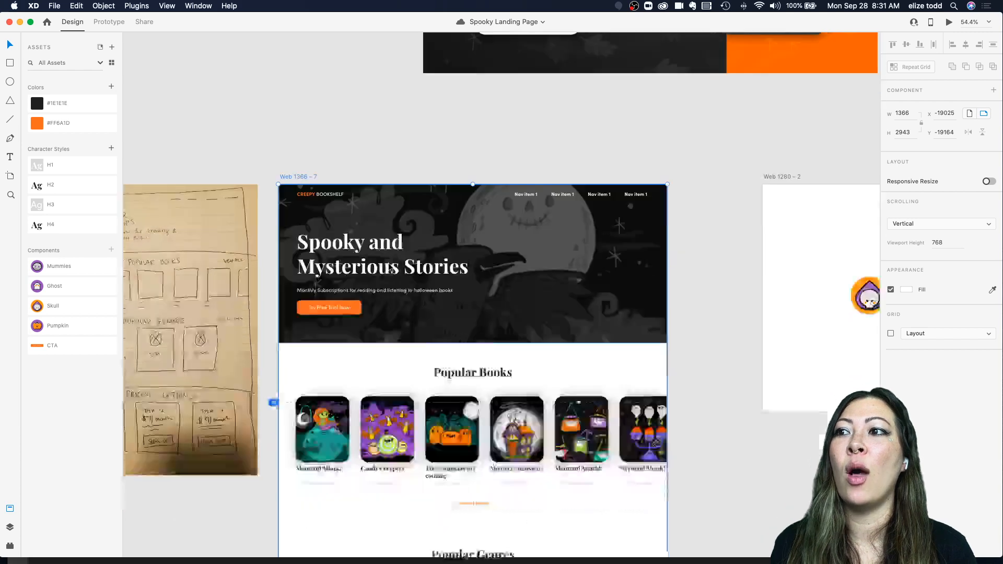
scroll(388, 262, down, 10)
scroll(388, 262, up, 5)
scroll(388, 262, left, 3)
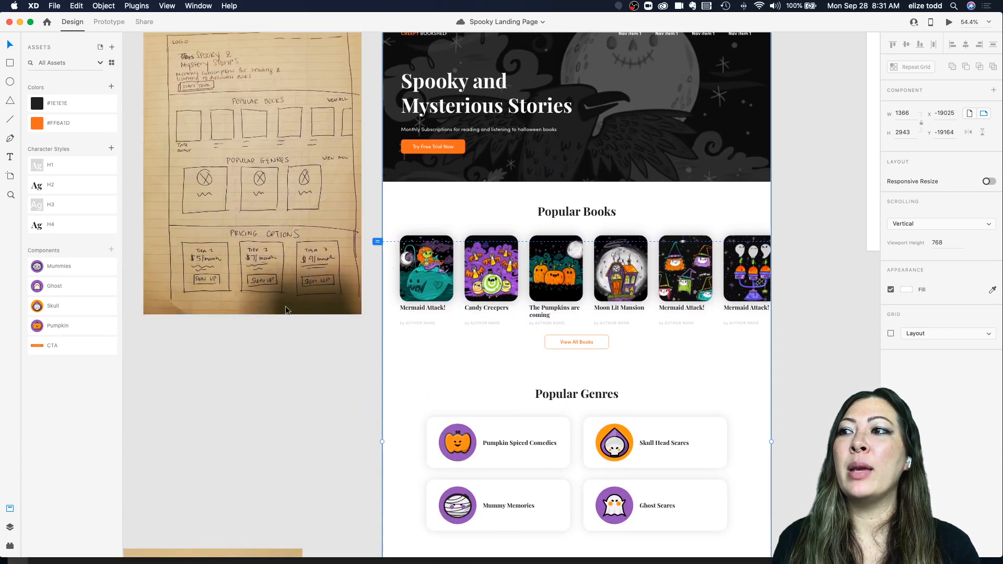
scroll(246, 279, left, 3)
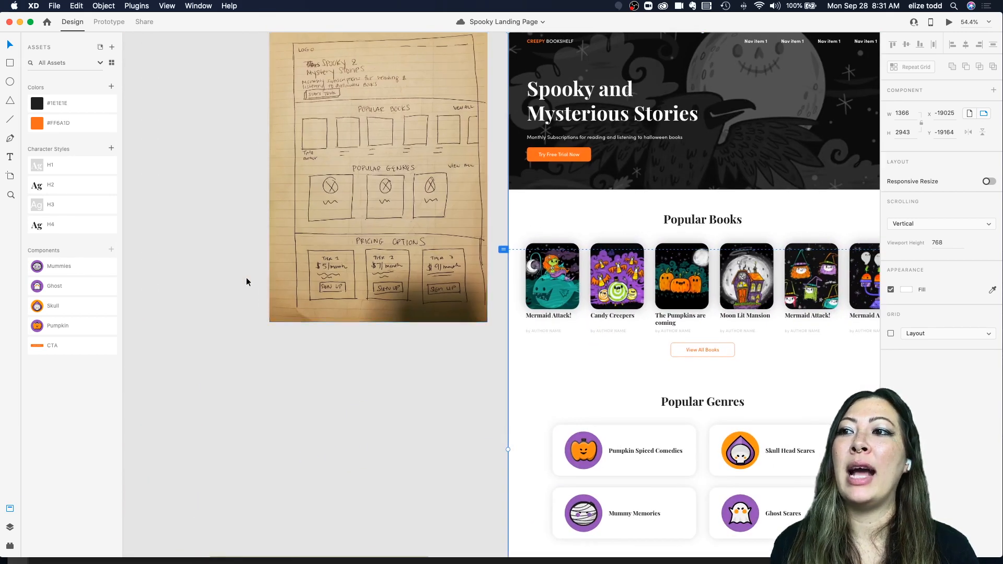
Step: Examine the pricing options section of the paper wireframe beside the landing page
scroll(246, 278, up, 5)
scroll(246, 277, right, 2)
scroll(346, 300, down, 3)
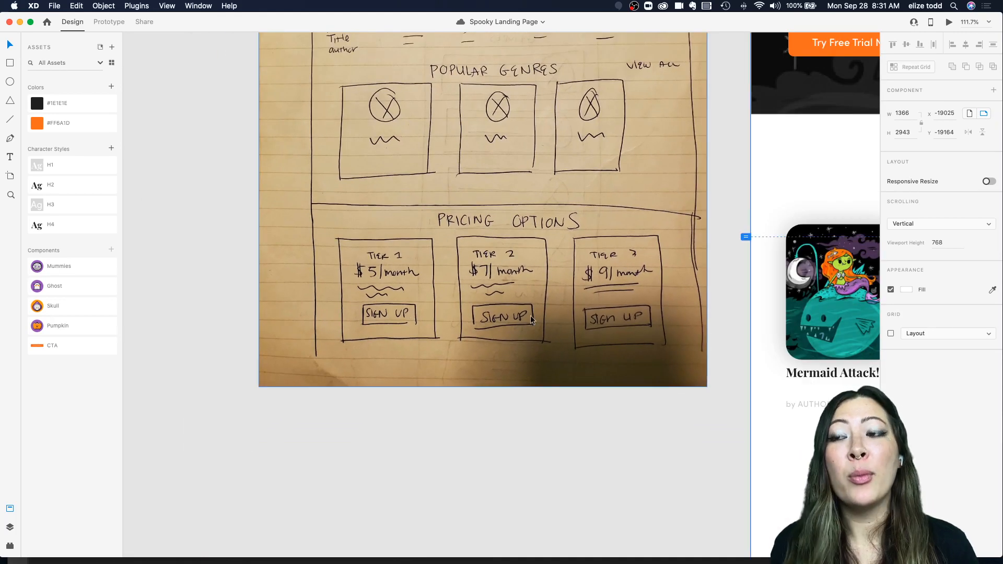
scroll(590, 338, down, 3)
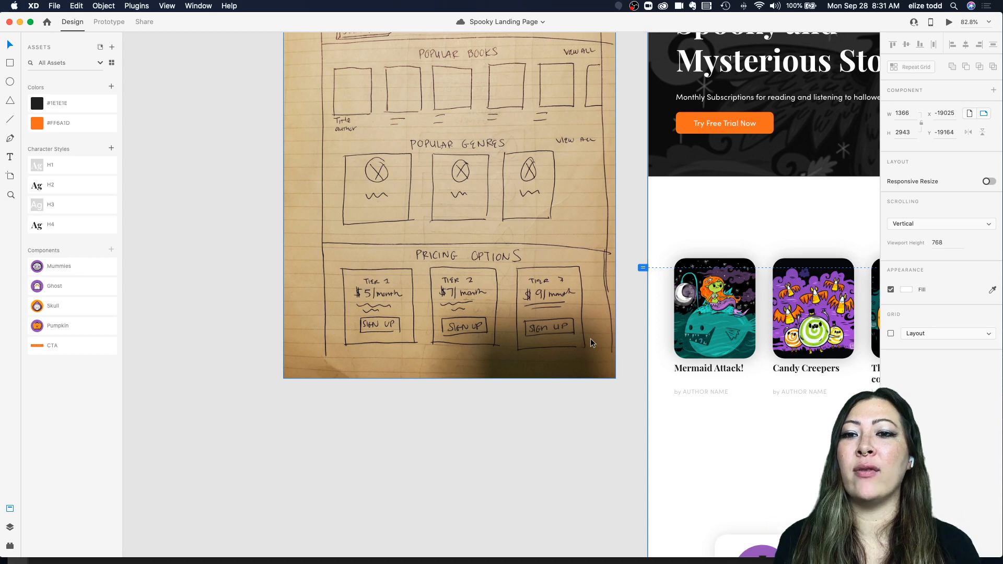
scroll(590, 338, down, 5)
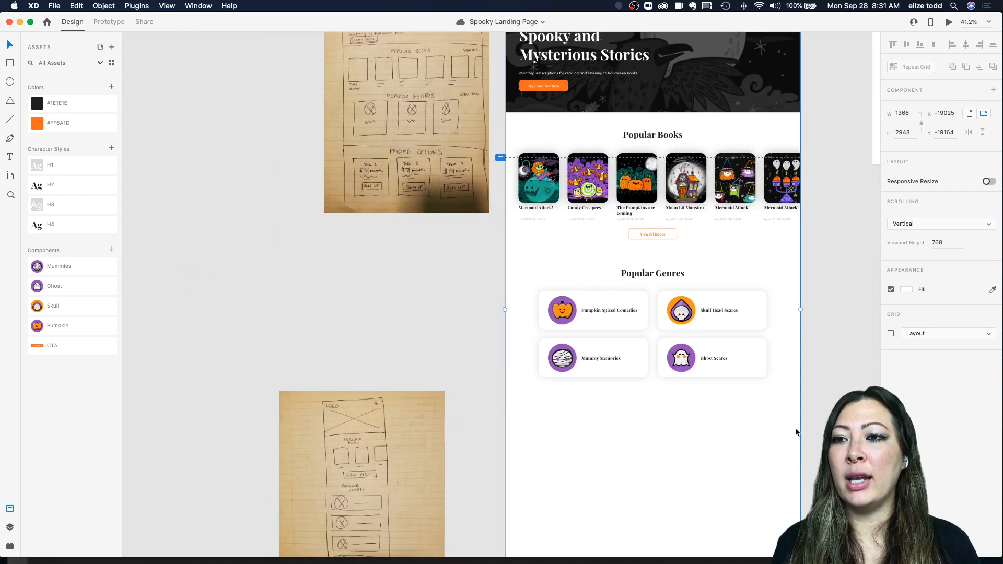
scroll(613, 444, right, 1)
scroll(566, 434, down, 2)
scroll(538, 420, right, 2)
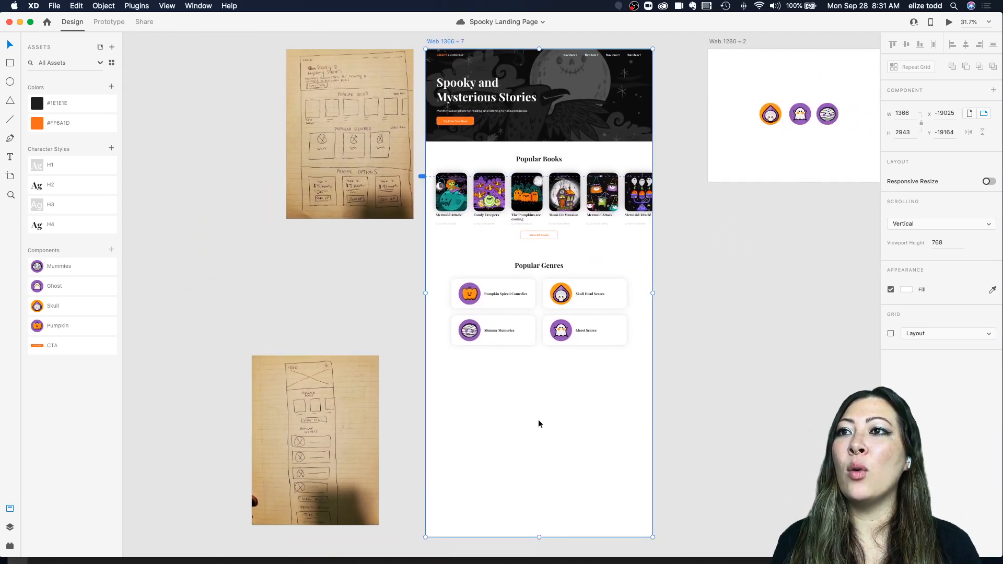
scroll(475, 391, up, 3)
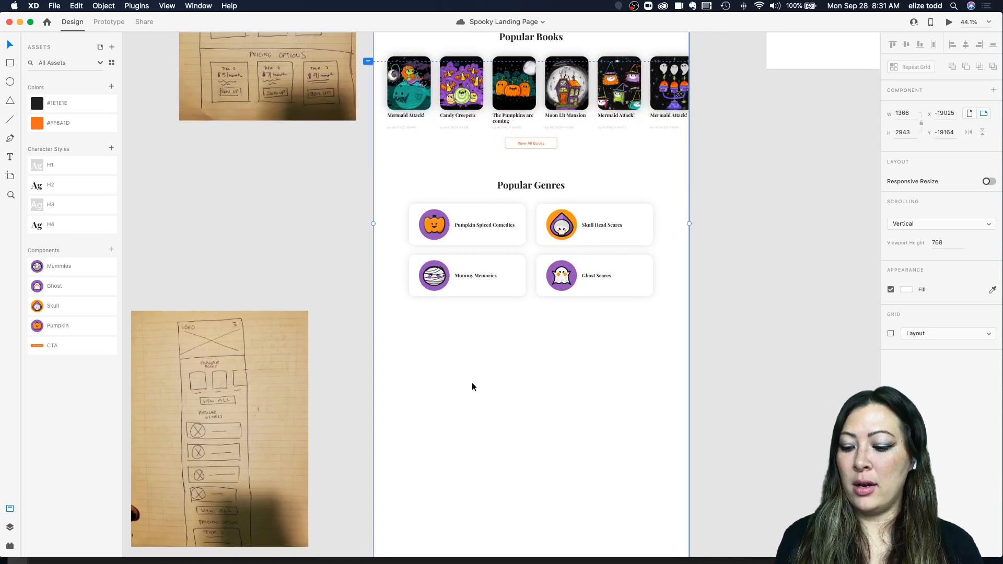
Step: Draw a full-width rectangle about 1366 × 675 px below the Popular Genres cards
drag(374, 320, 688, 476)
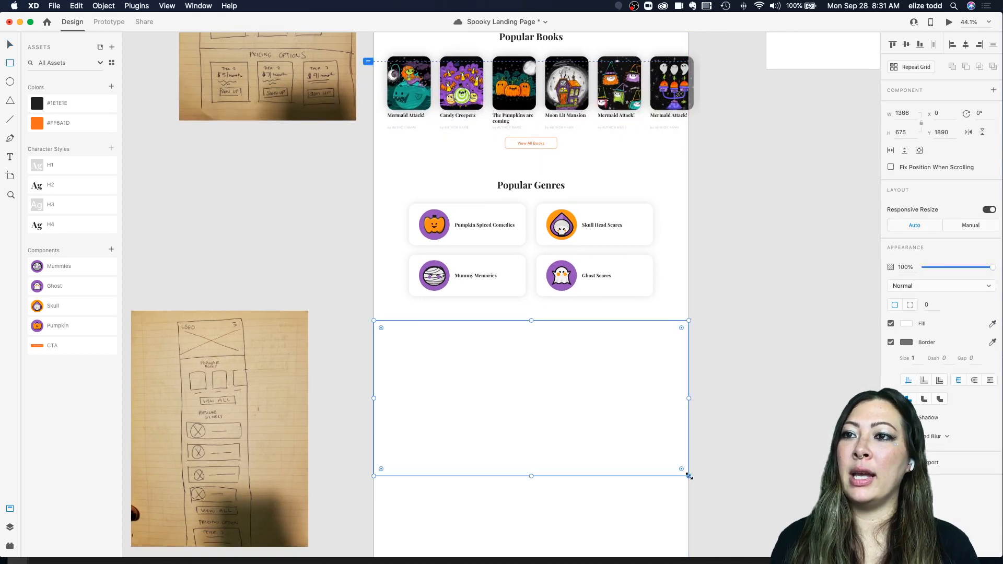
key(Escape)
click(627, 438)
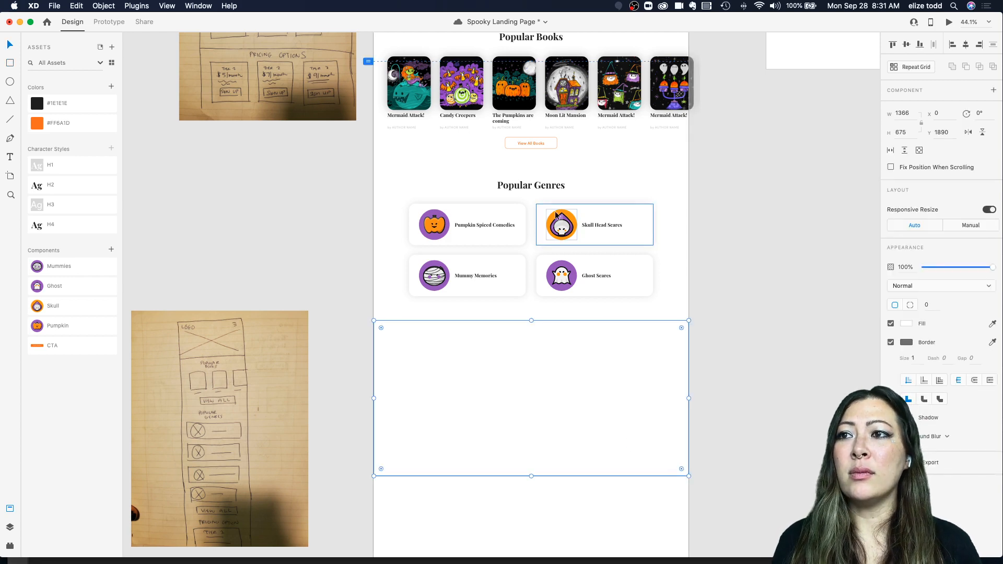
Step: Fill the new rectangle with the pumpkins screenshot from the Halloween Illustrations folder
mouse_move(176, 550)
click(100, 549)
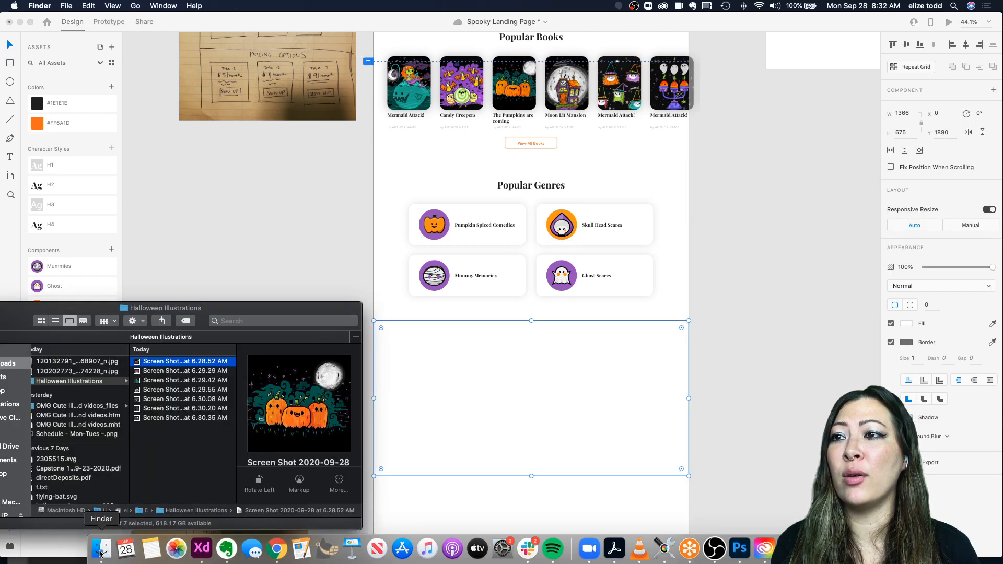
drag(132, 309, 182, 88)
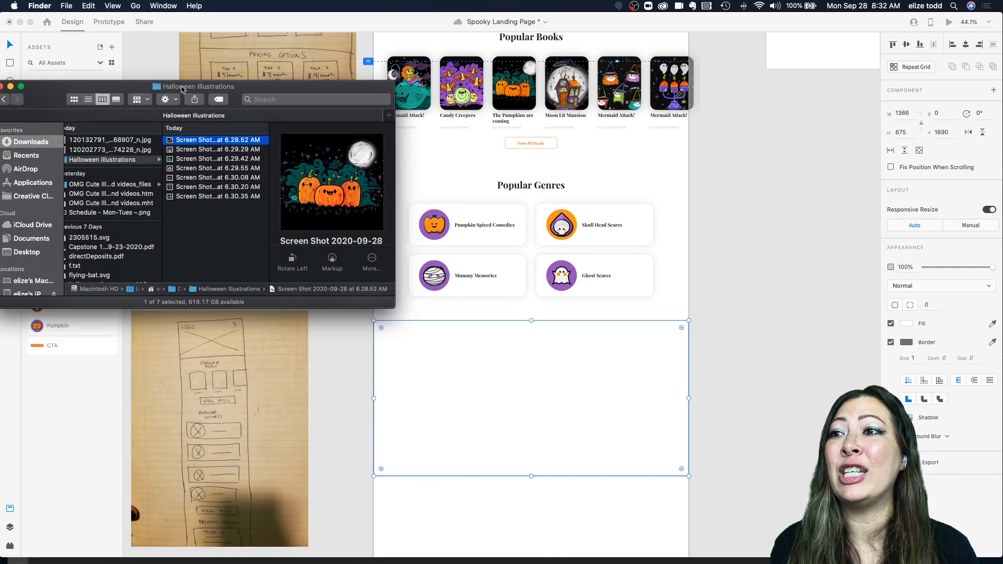
scroll(548, 372, left, 3)
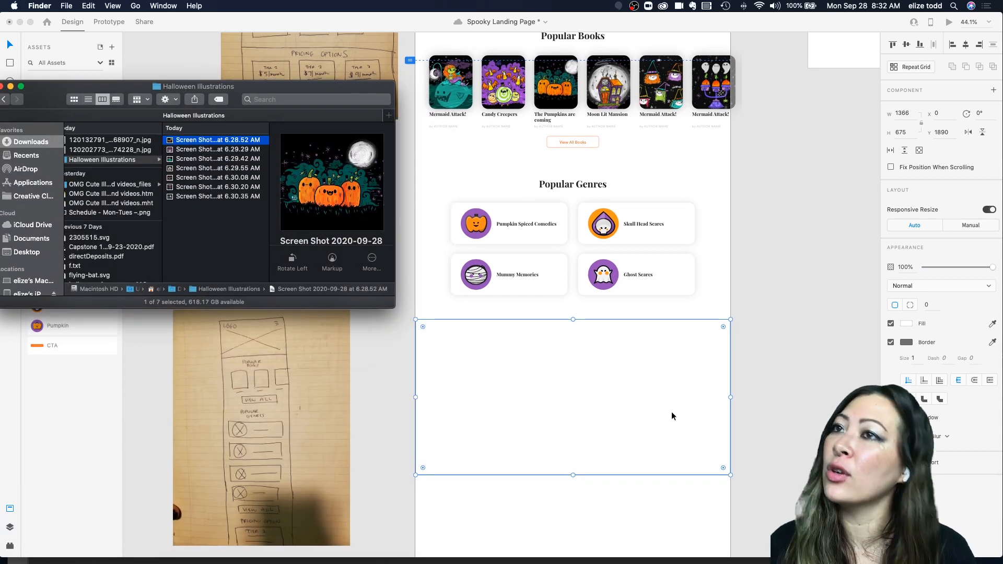
click(198, 150)
click(198, 159)
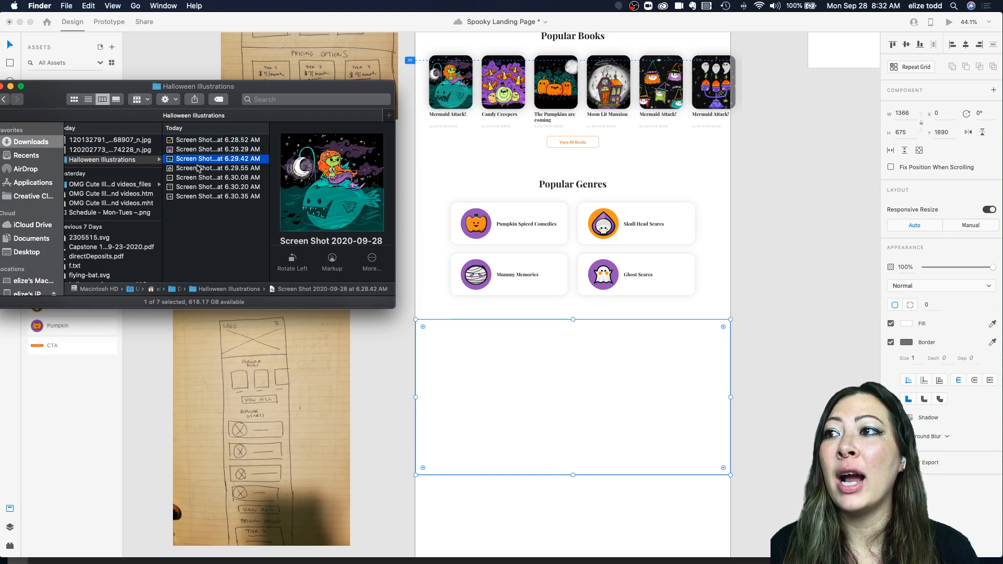
click(199, 168)
click(198, 178)
click(198, 187)
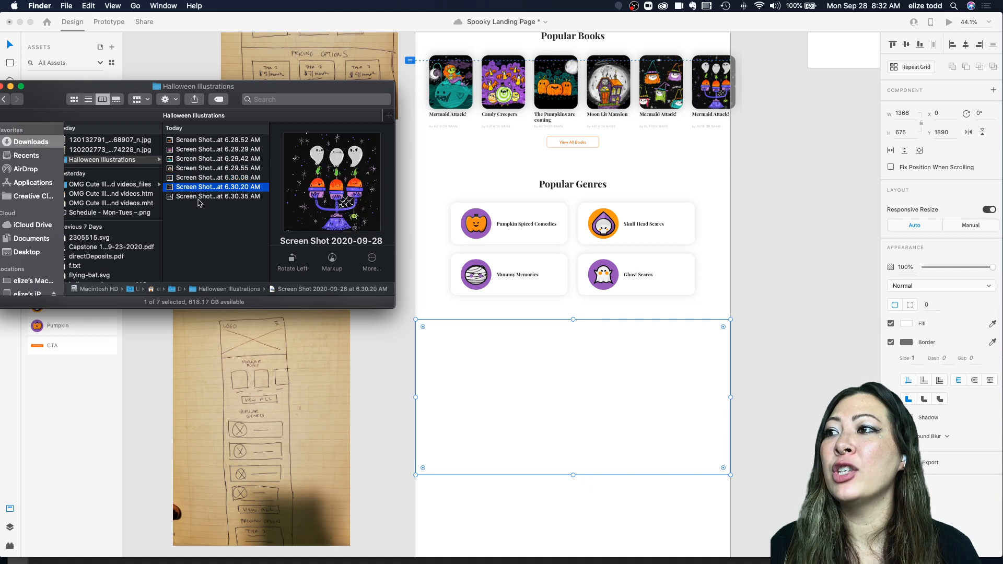
click(199, 196)
drag(194, 140, 549, 392)
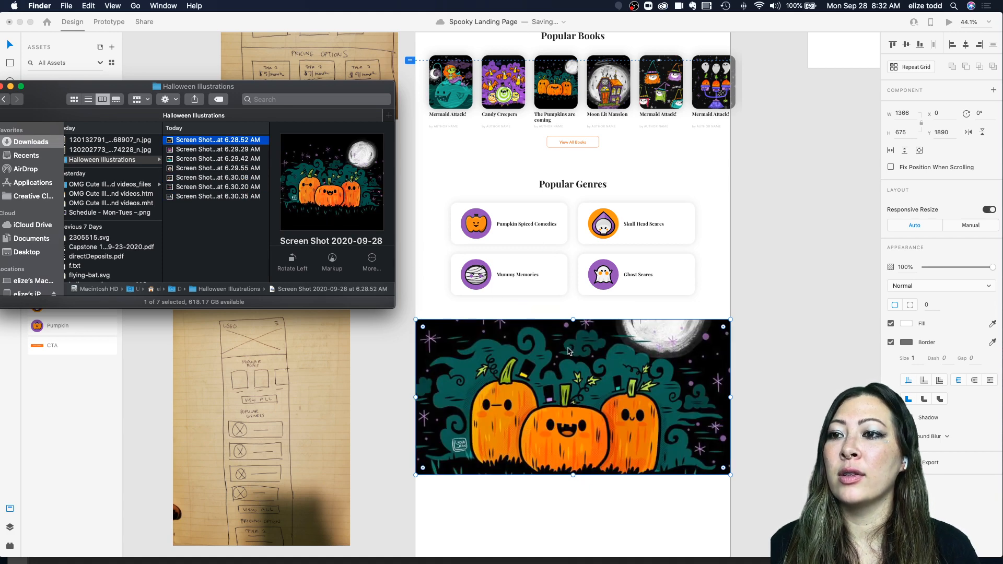
Step: Reposition the pumpkins illustration inside the rectangle so the moon and upper scene show
double_click(616, 424)
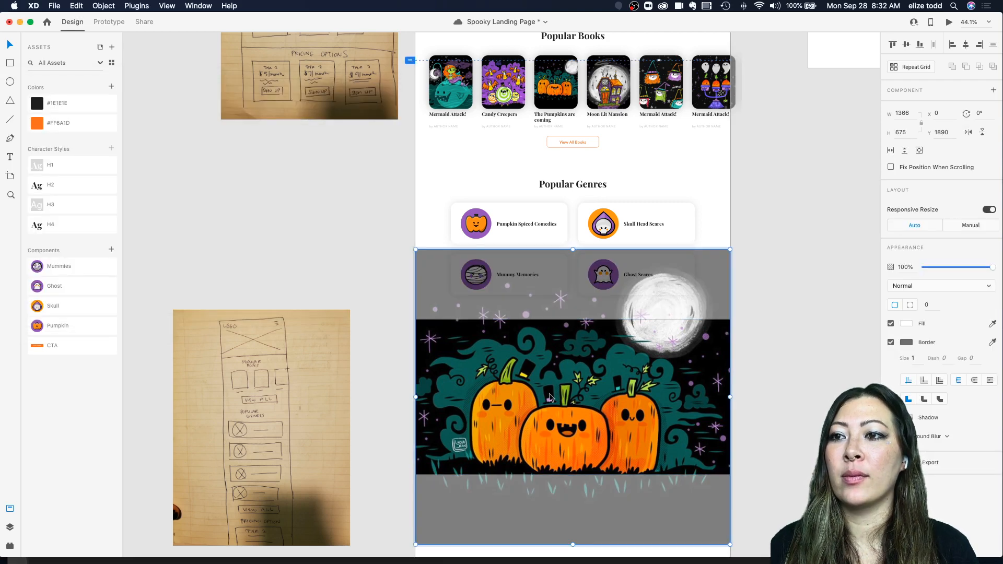
drag(548, 392, 547, 459)
click(763, 436)
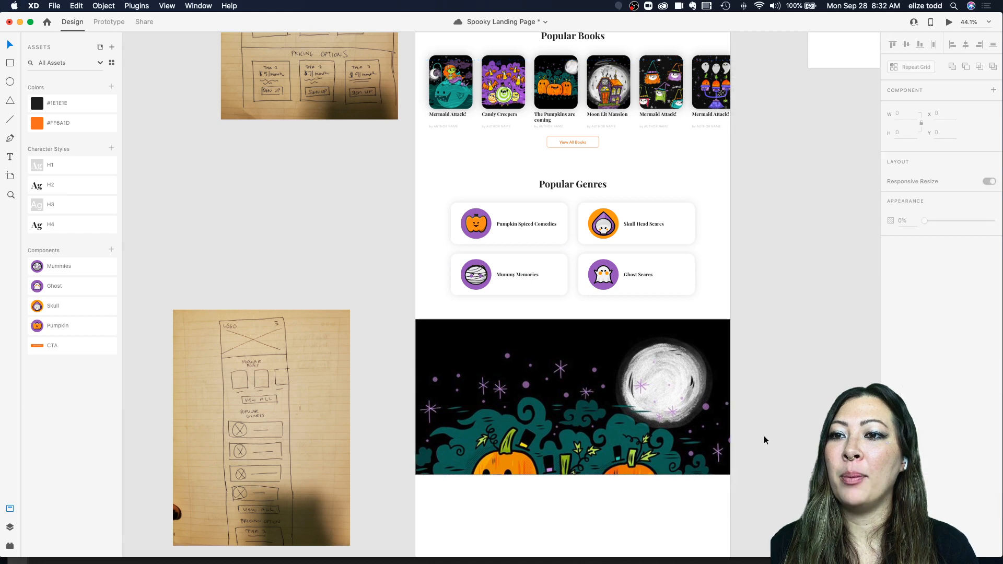
scroll(720, 373, down, 1)
scroll(721, 374, down, 3)
scroll(720, 374, up, 4)
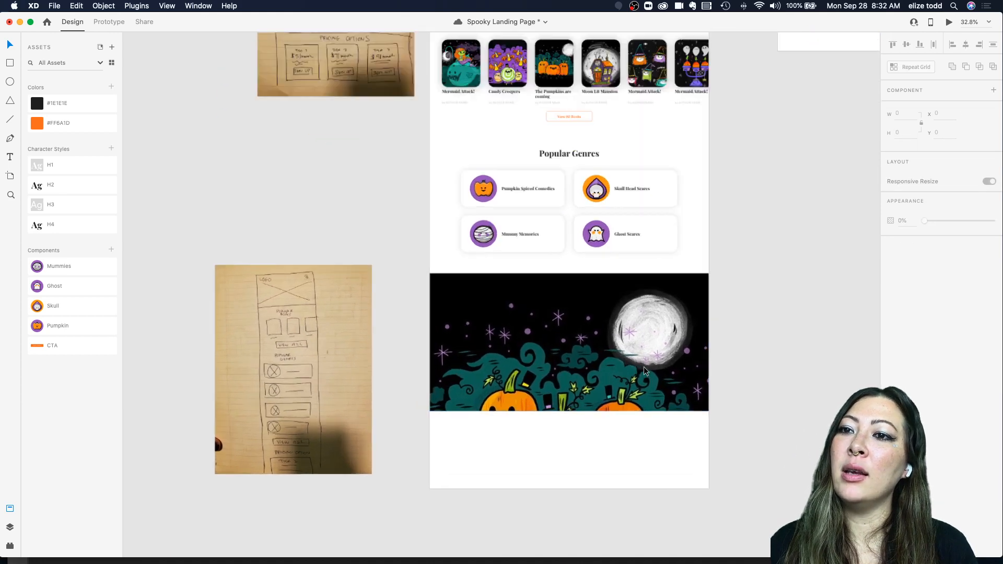
click(584, 334)
double_click(583, 334)
click(793, 300)
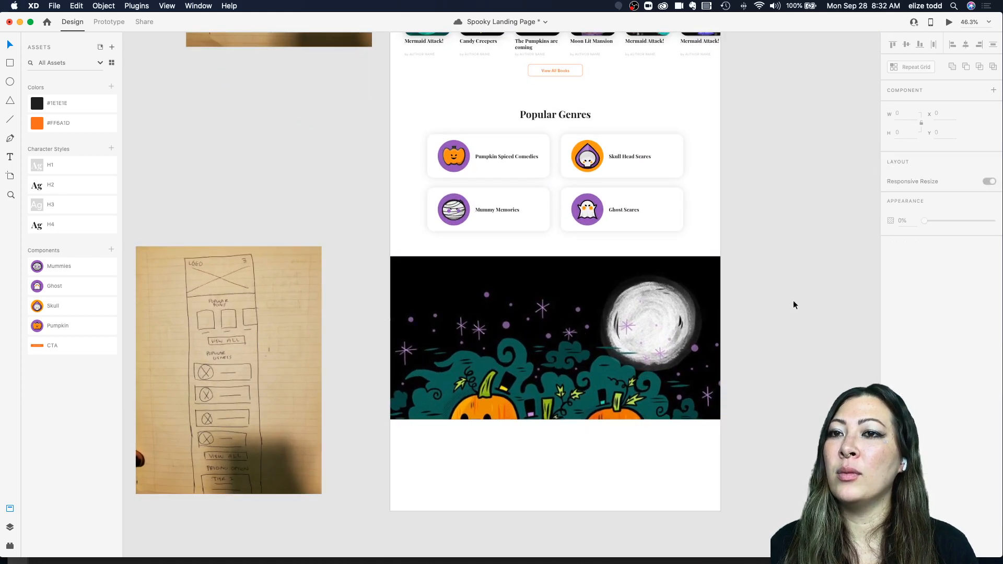
Step: Move the illustration rectangle slightly down to about y 1915
scroll(639, 287, down, 2)
scroll(642, 288, right, 3)
scroll(662, 296, down, 3)
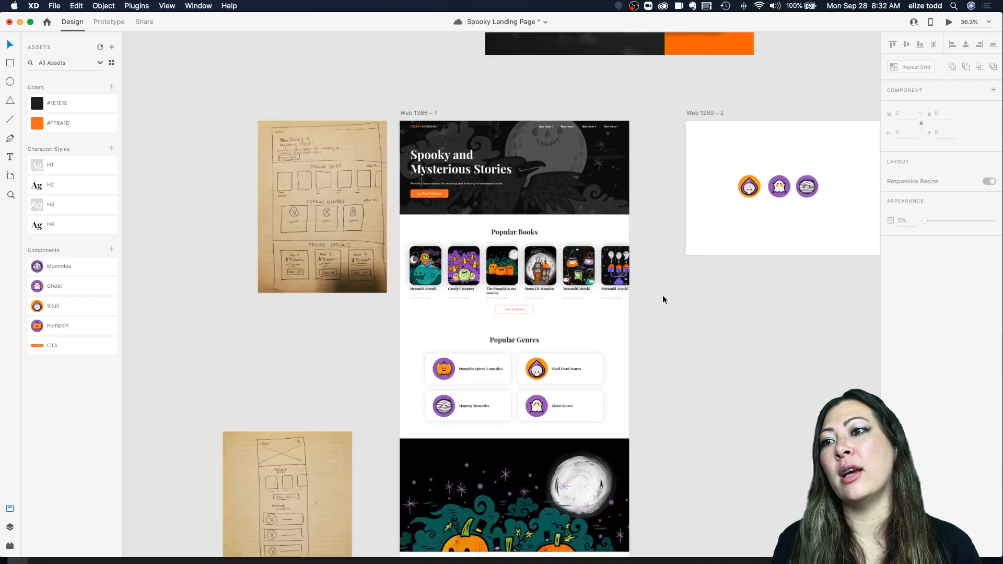
scroll(662, 295, down, 1)
drag(573, 379, 572, 383)
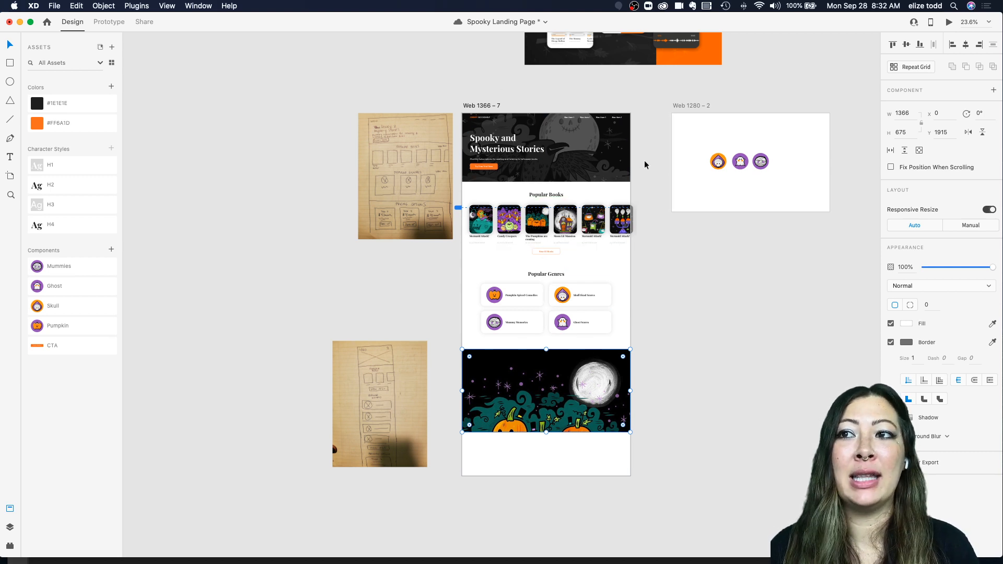
scroll(489, 302, up, 5)
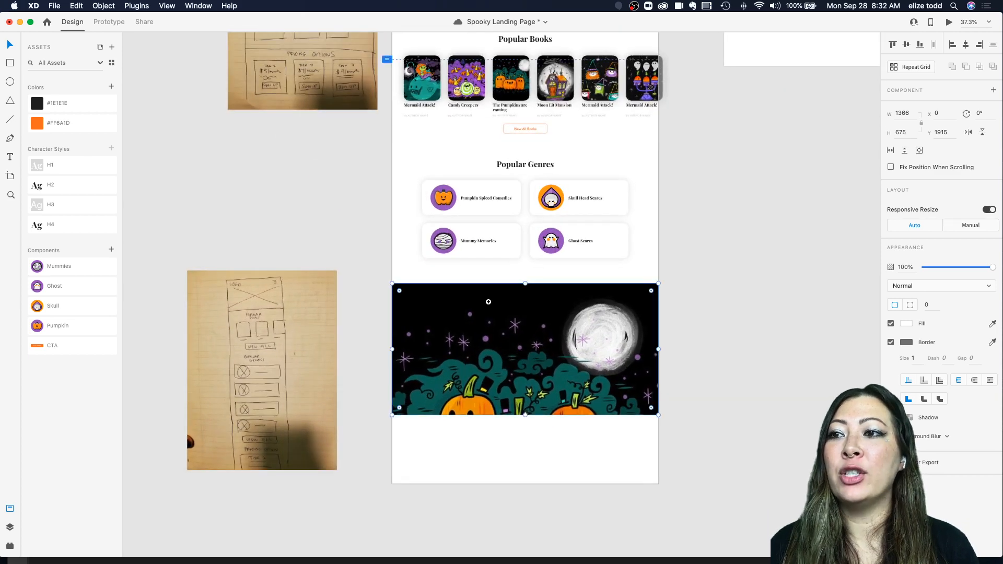
Step: Edit the illustration in Photoshop with Hue/Saturation, setting Saturation to -100 and Lightness to -44
right_click(489, 305)
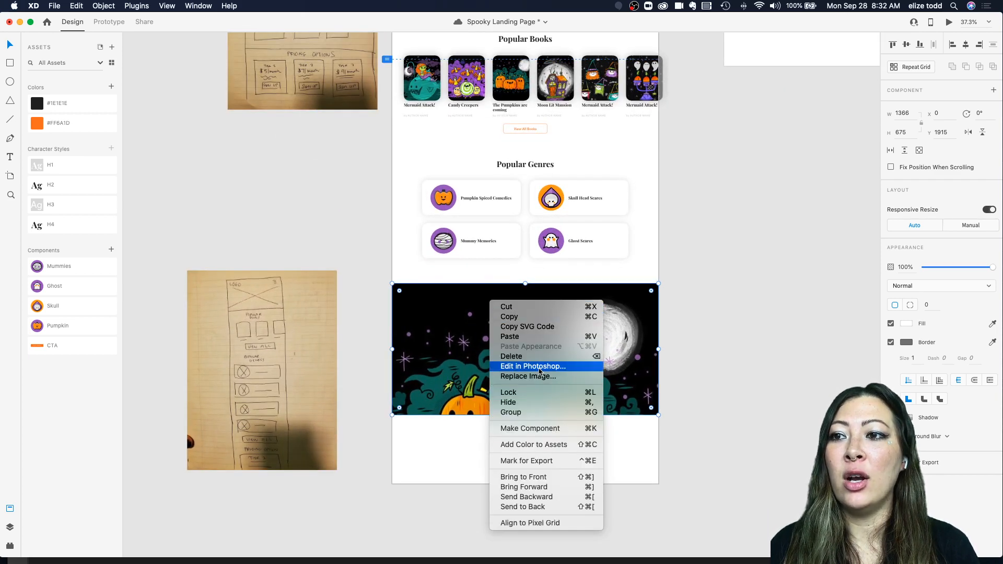
click(538, 370)
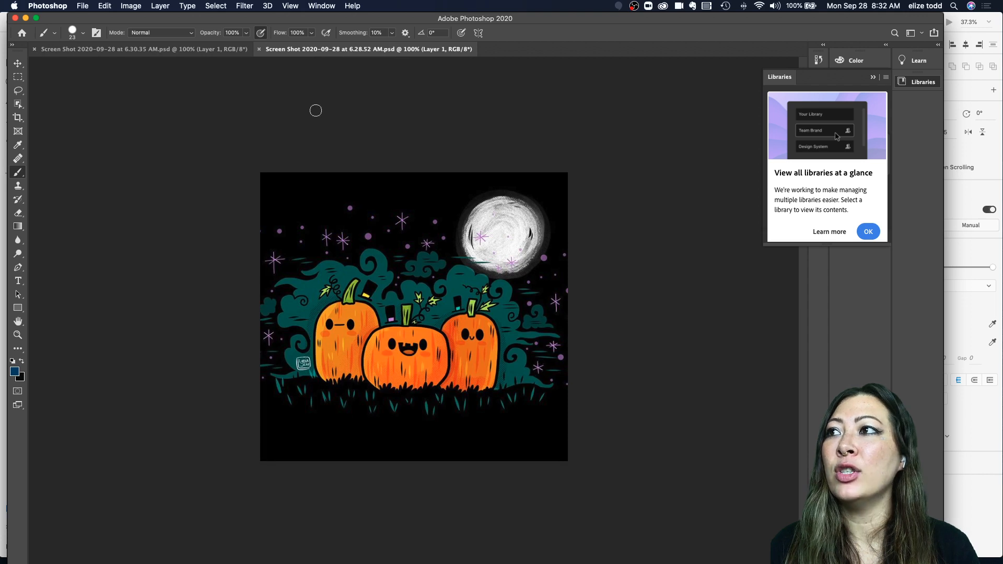
click(130, 5)
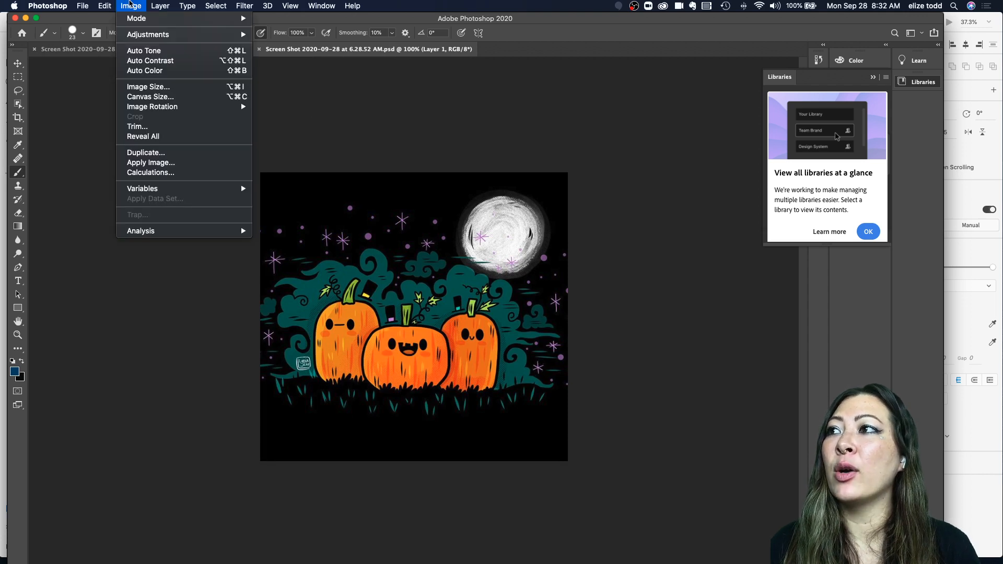
mouse_move(138, 37)
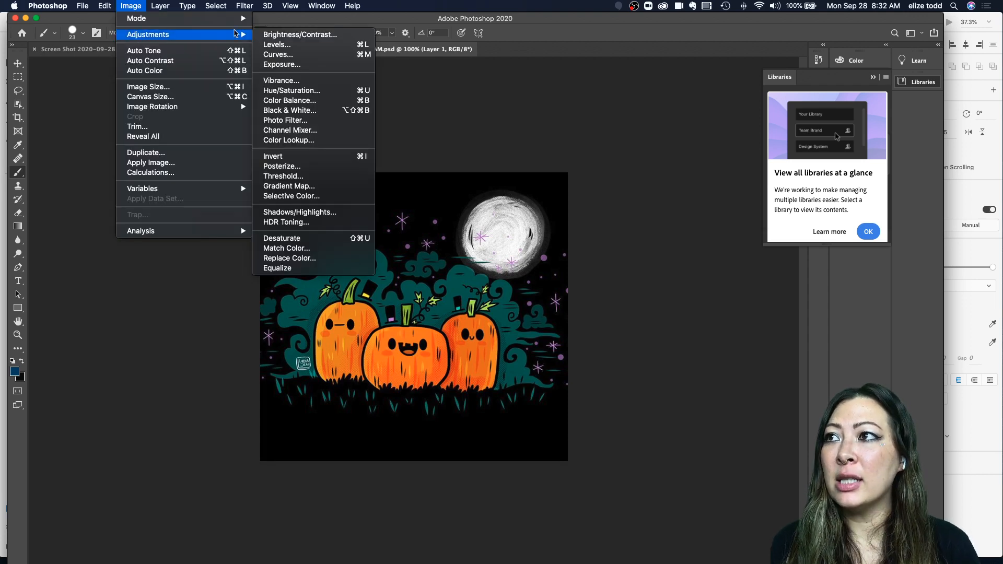
click(290, 91)
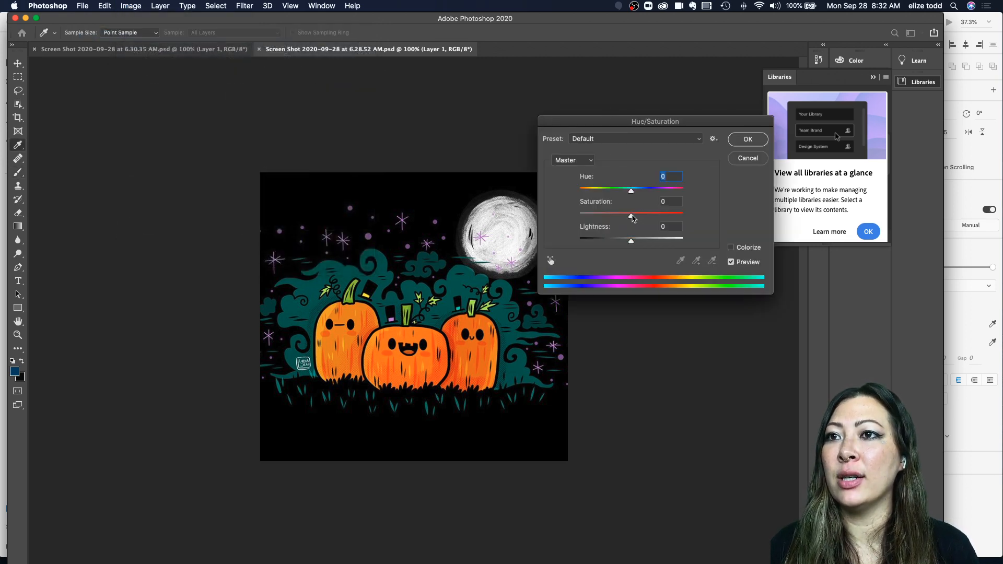
drag(630, 217, 554, 224)
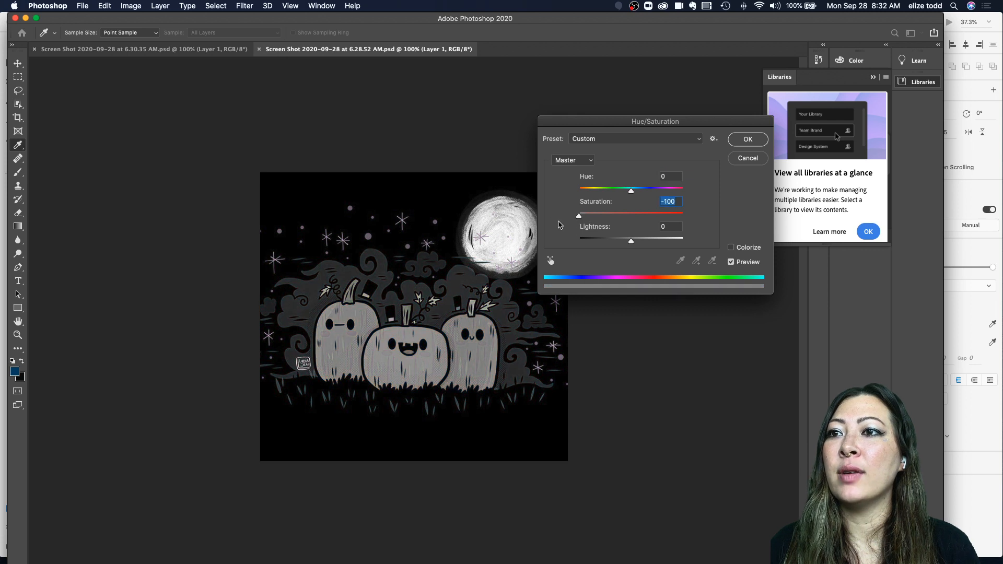
drag(631, 243, 606, 245)
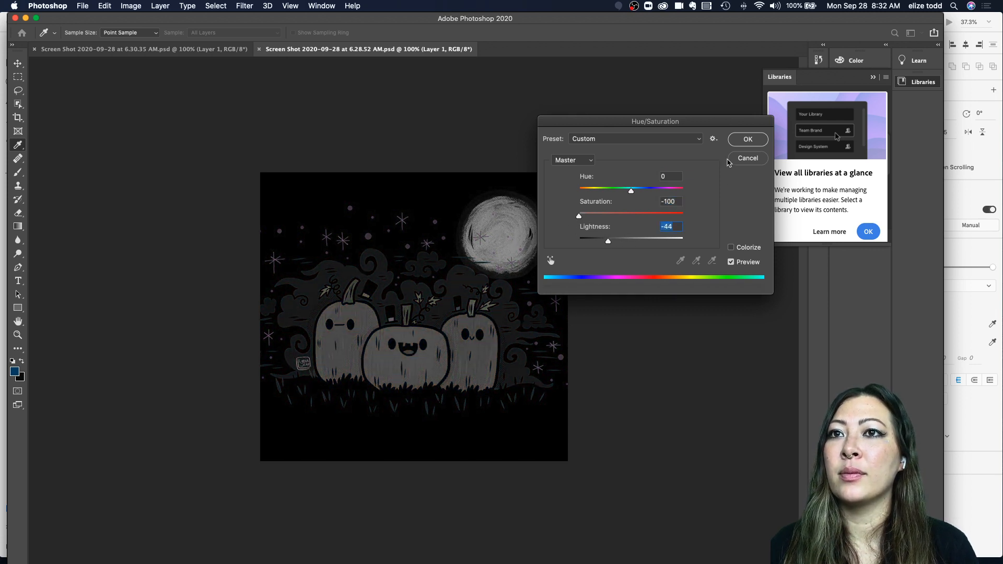
click(747, 139)
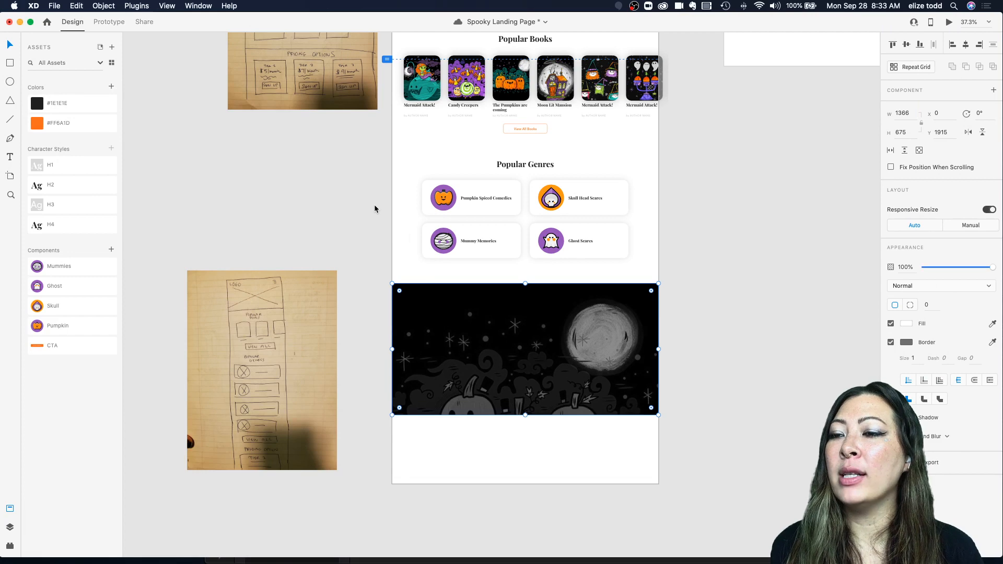
Step: Inspect the hero section's dark overlay rectangle alongside the new grayscale illustration section
click(709, 345)
scroll(544, 346, up, 2)
scroll(543, 346, down, 3)
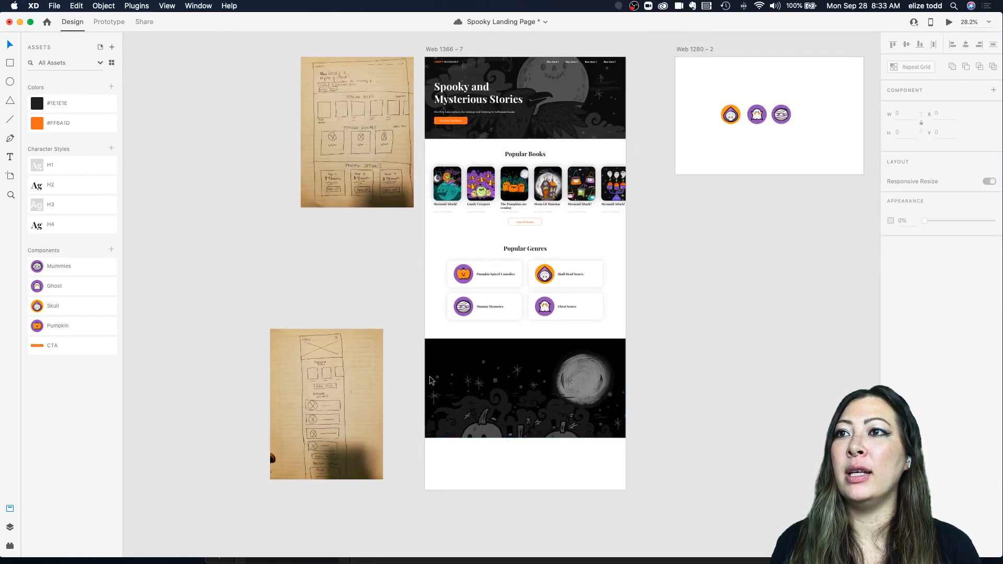
scroll(585, 369, up, 5)
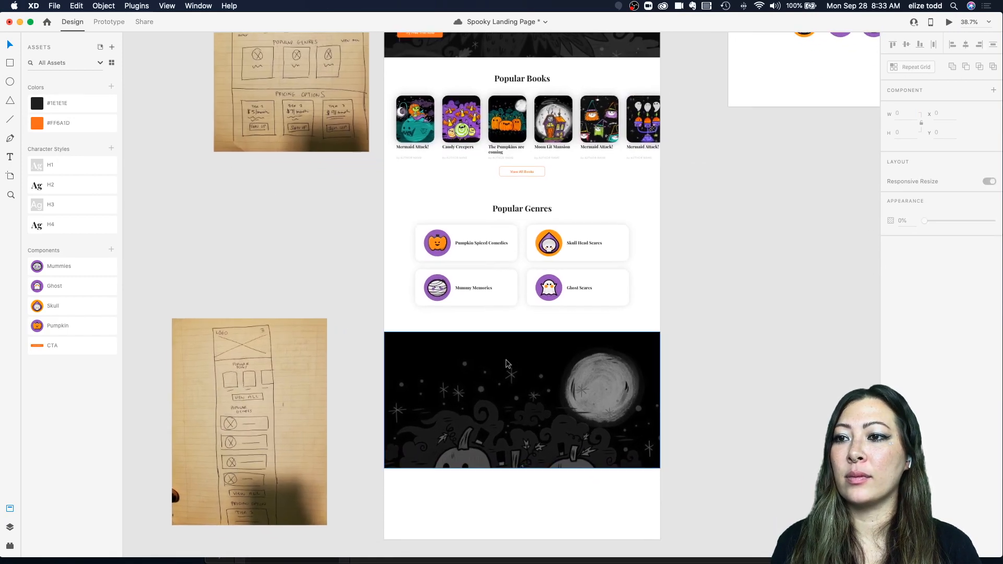
scroll(506, 364, down, 4)
scroll(608, 157, up, 2)
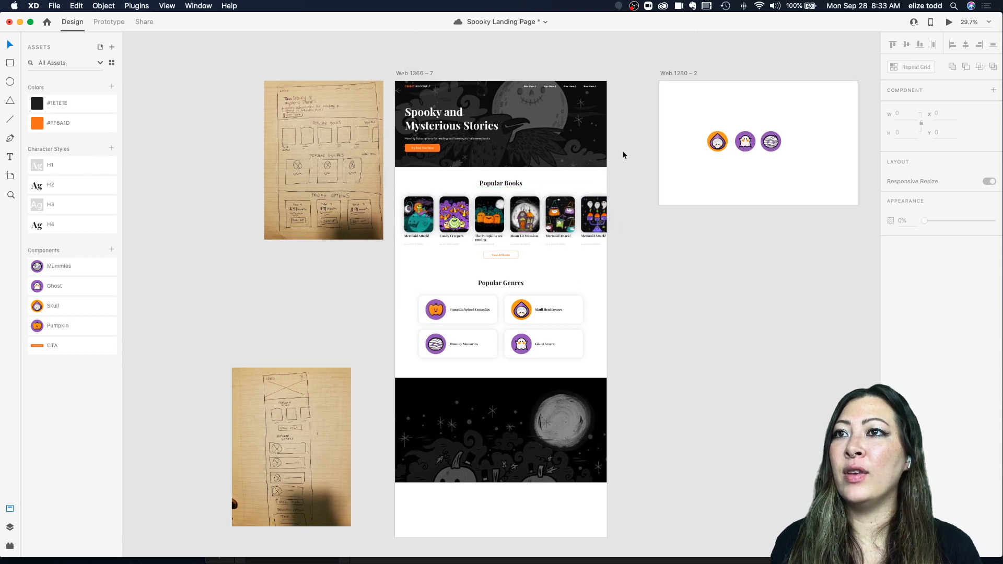
click(588, 148)
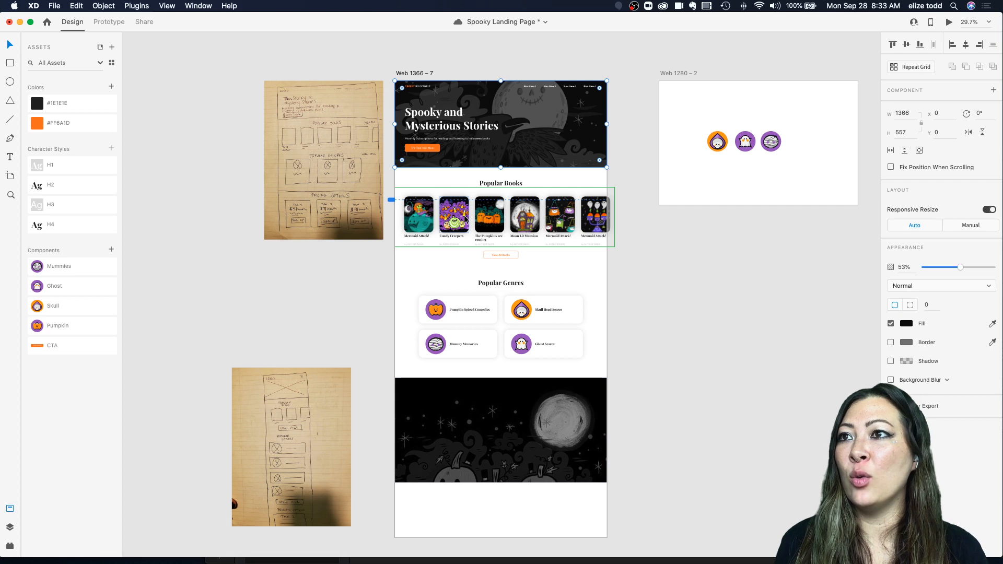
scroll(446, 86, up, 5)
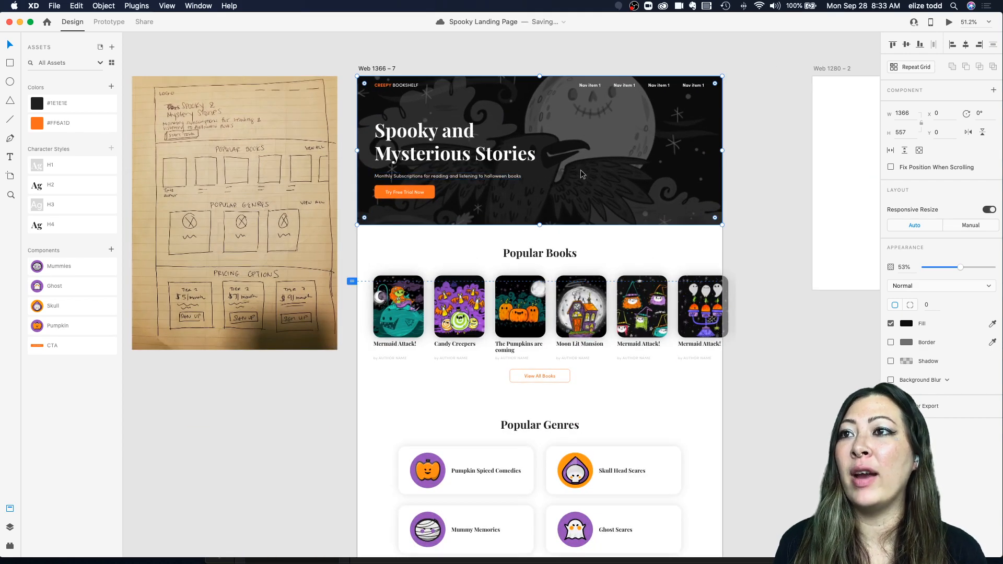
scroll(576, 167, down, 3)
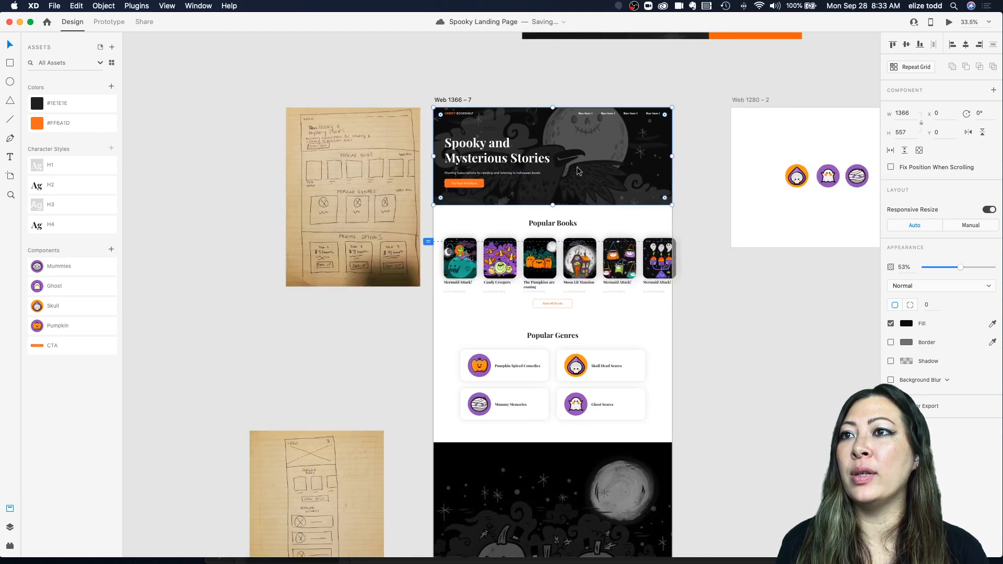
click(675, 161)
click(632, 159)
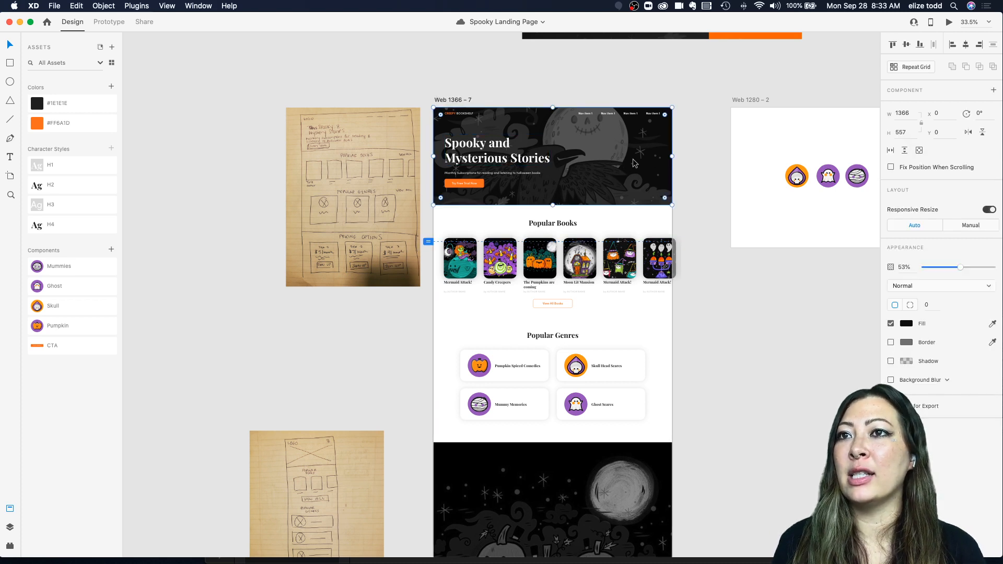
Step: Paste a copy of the dark overlay rectangle and move it down over the grayscale illustration section
click(8, 528)
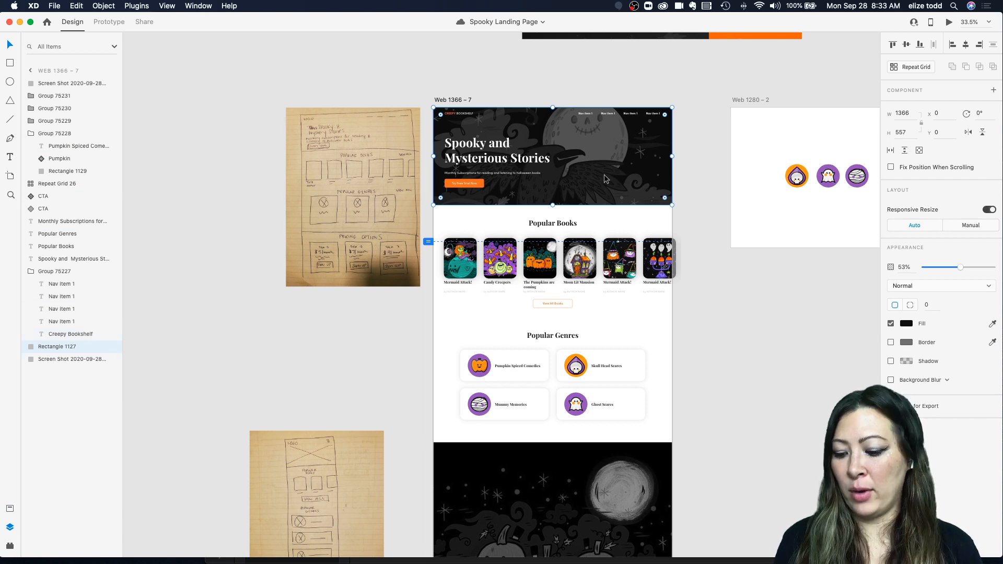
key(super+v)
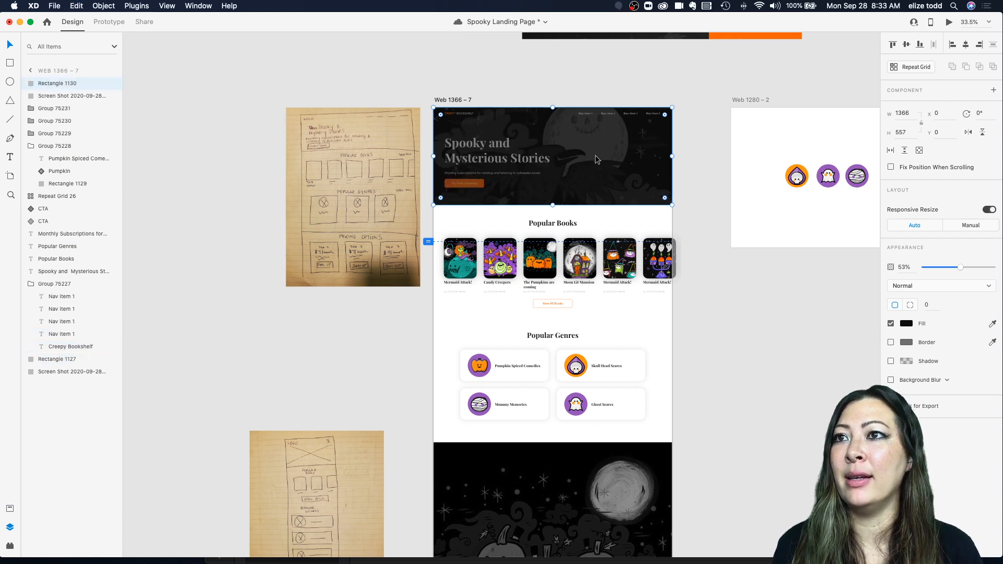
drag(595, 155, 568, 490)
scroll(587, 177, down, 1)
scroll(593, 242, down, 1)
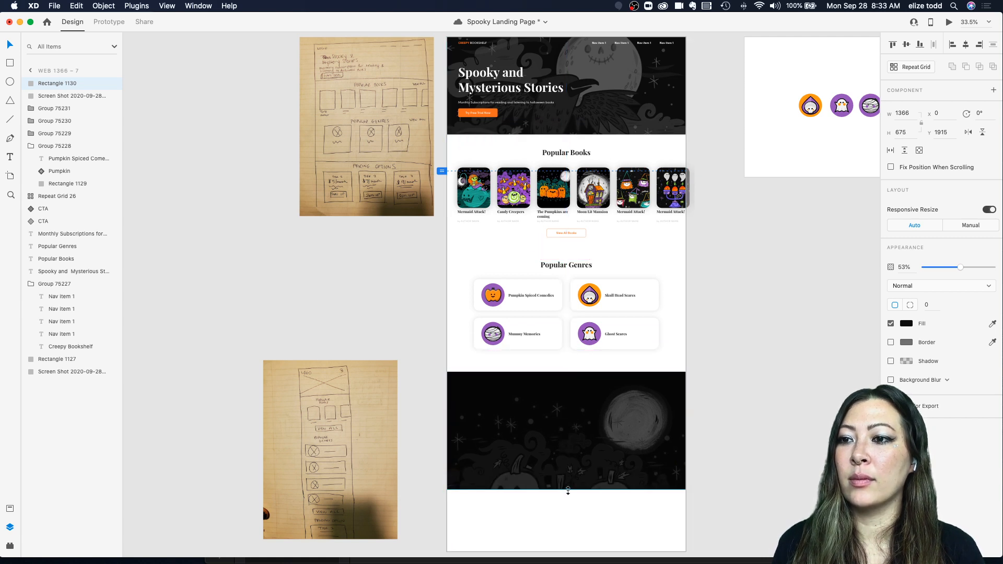
Step: Examine the darkened illustration section at several zoom levels
click(743, 463)
scroll(637, 381, up, 5)
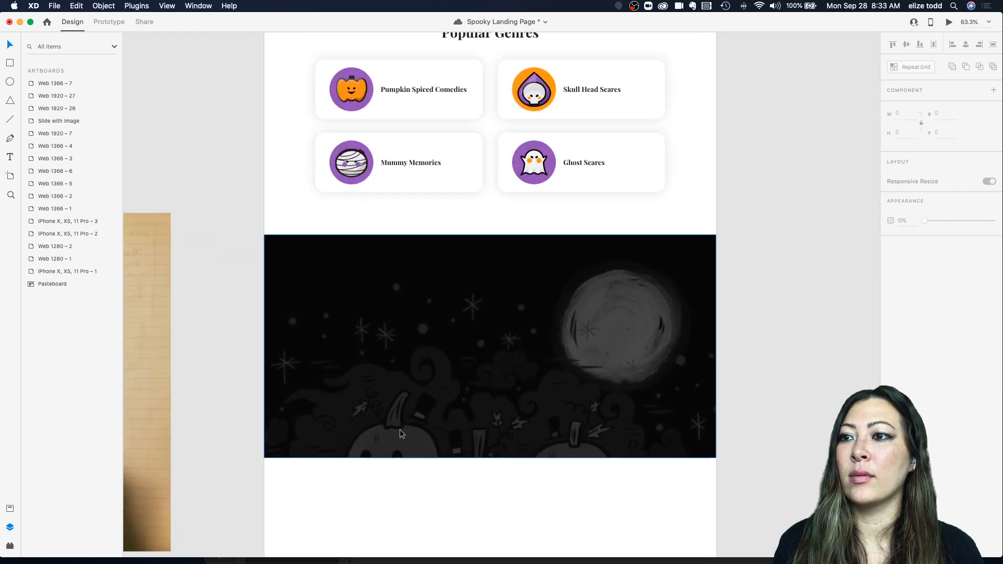
scroll(557, 309, down, 3)
scroll(556, 309, up, 4)
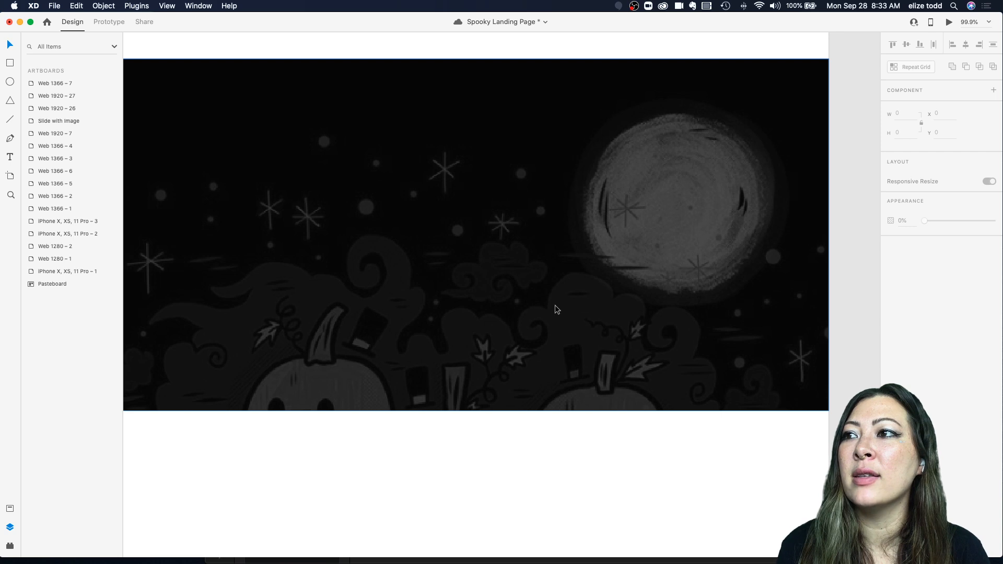
scroll(557, 309, down, 5)
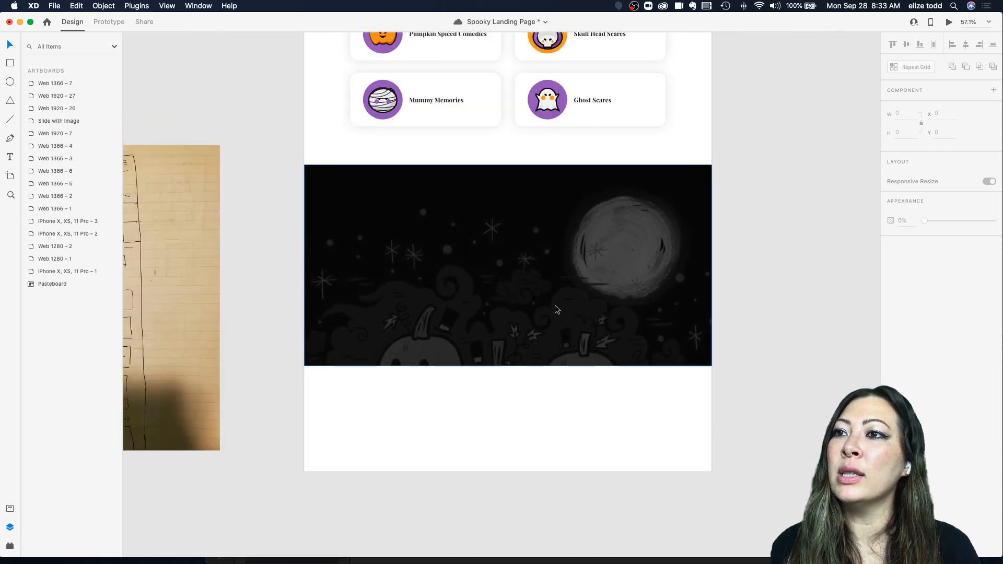
scroll(556, 309, down, 2)
scroll(556, 309, up, 2)
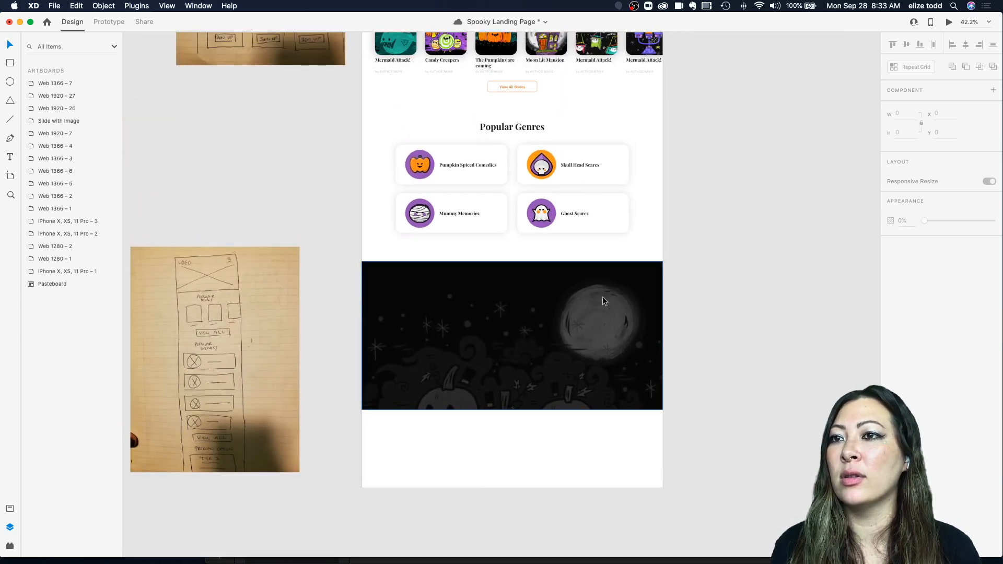
click(603, 296)
scroll(602, 297, up, 3)
drag(344, 325, 612, 435)
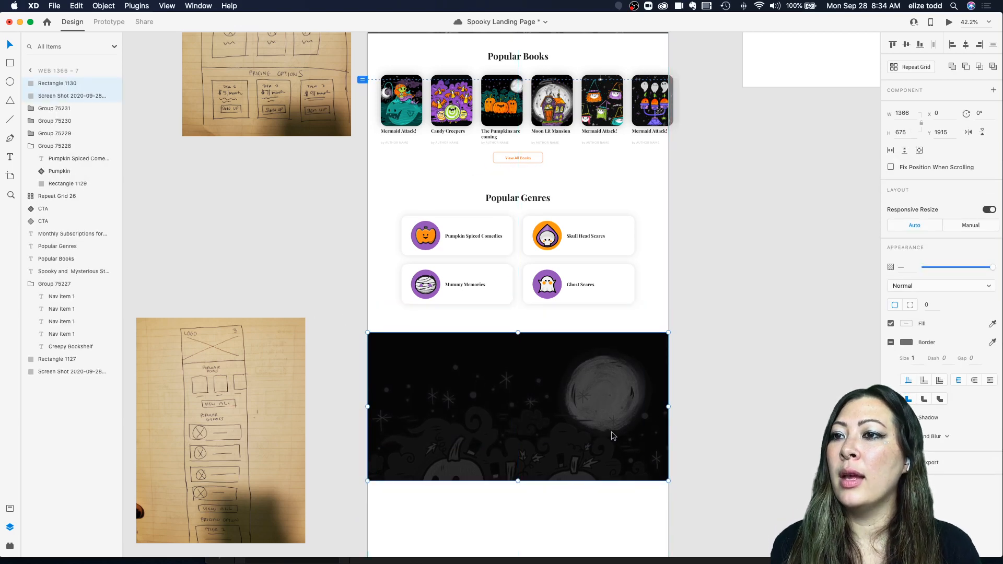
scroll(612, 435, down, 3)
Step: Duplicate the Popular Genres heading, move it onto the illustration section, and set its fill to white
click(569, 226)
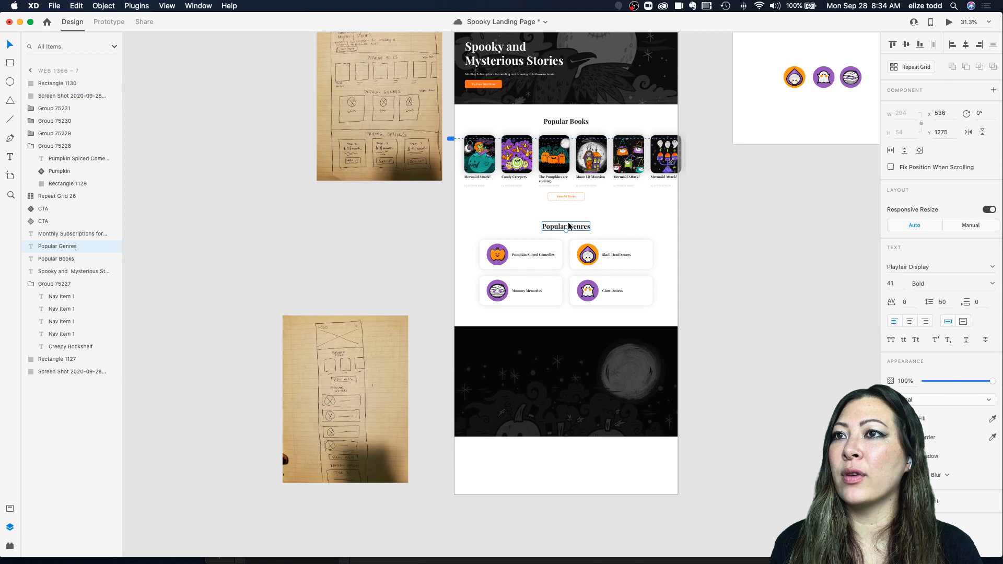
key(super+d)
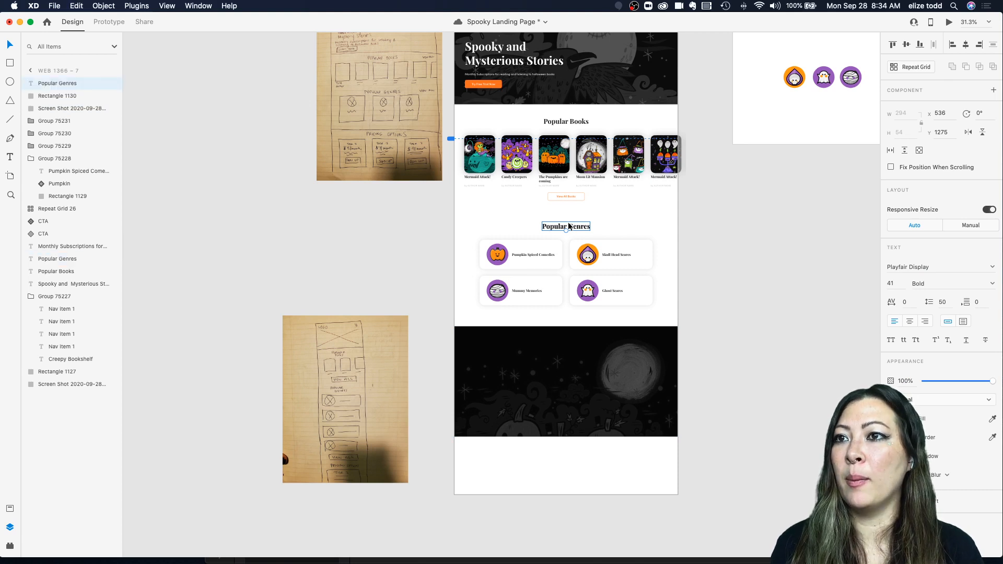
drag(569, 226, 571, 341)
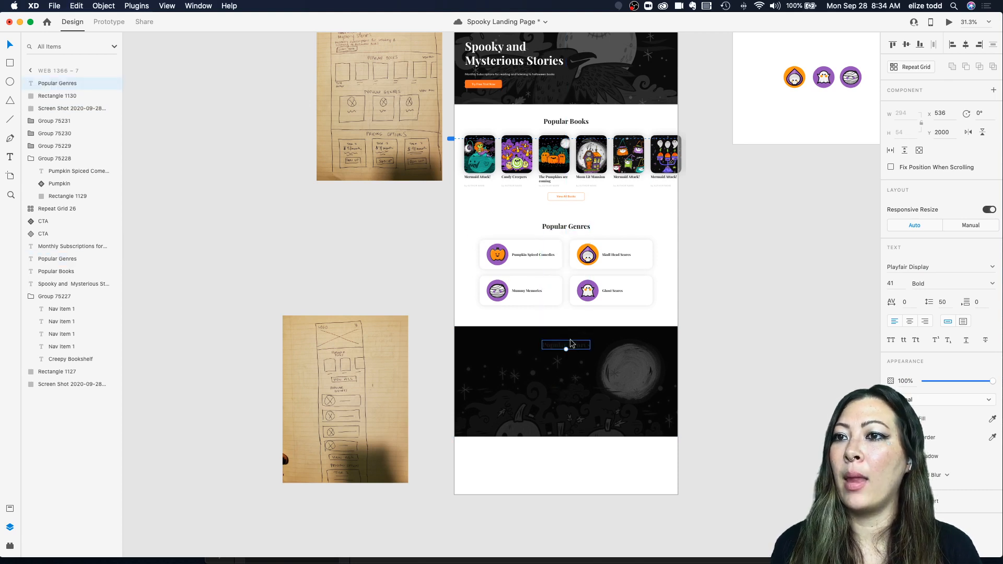
click(909, 418)
drag(805, 396, 686, 267)
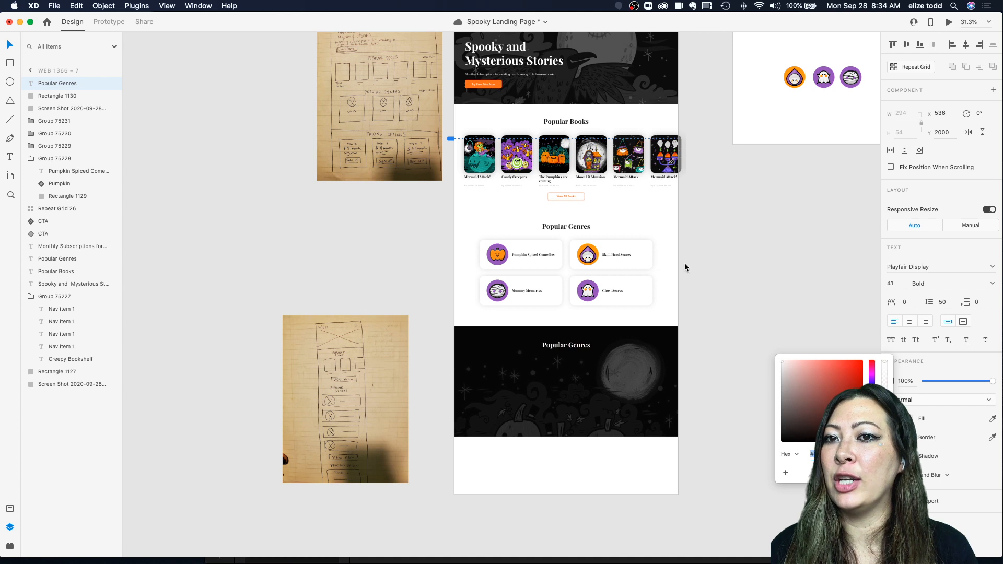
click(706, 298)
Step: Change the duplicated heading's text to Pricing Options
click(566, 345)
double_click(566, 345)
text(Pricing Options)
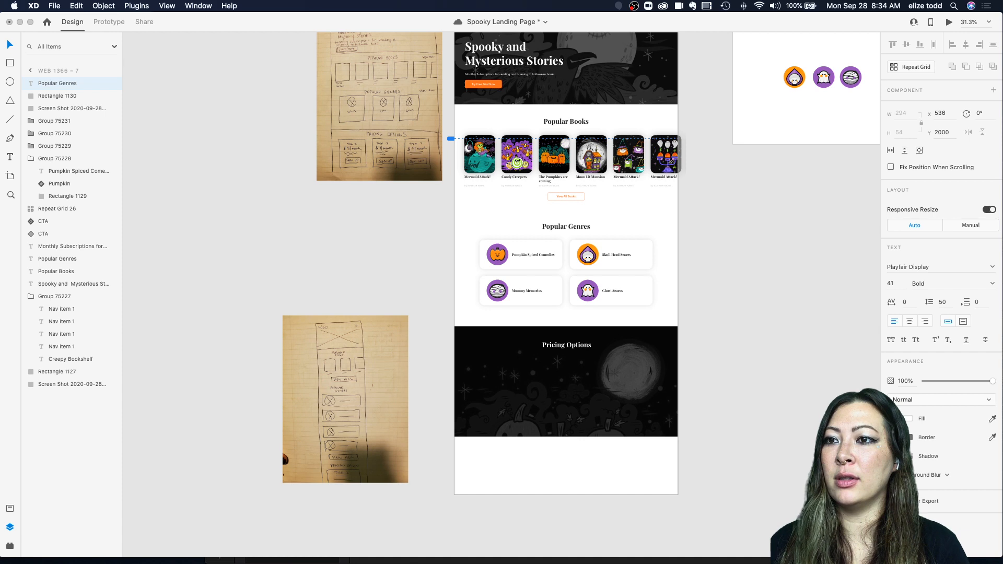
click(728, 321)
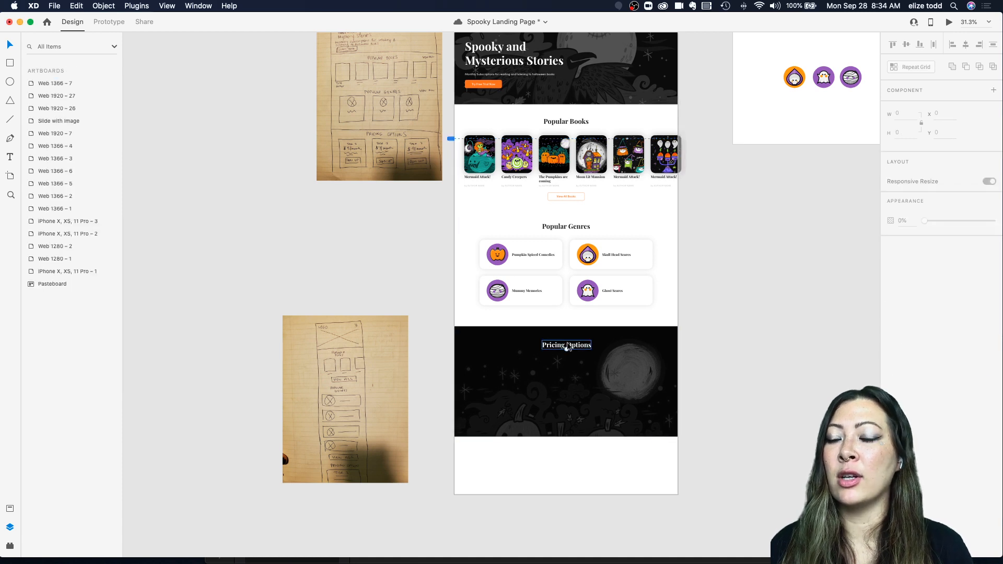
click(568, 347)
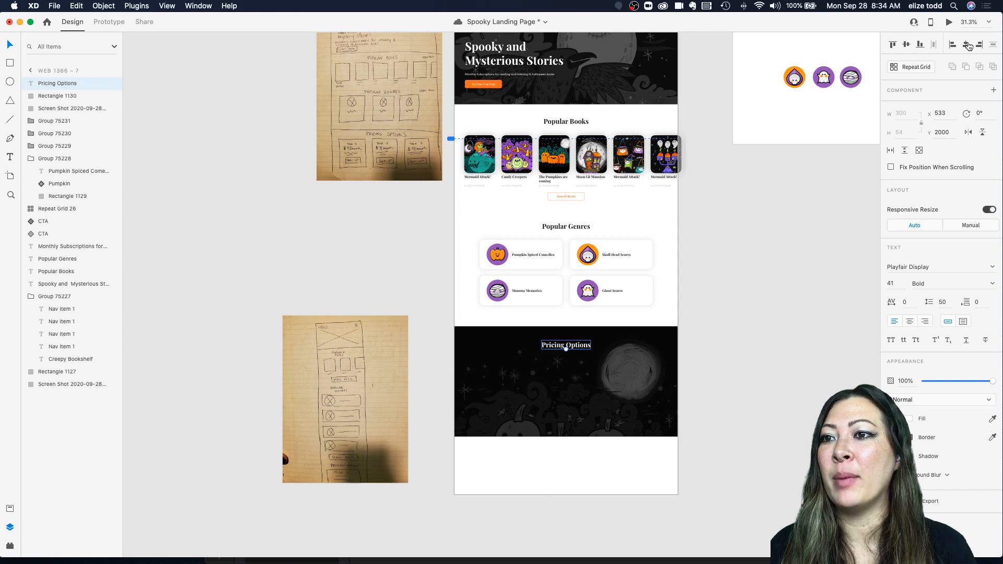
Step: Rearrange the paper wireframe photos, placing the desktop sketch beside the pricing section
scroll(555, 293, down, 3)
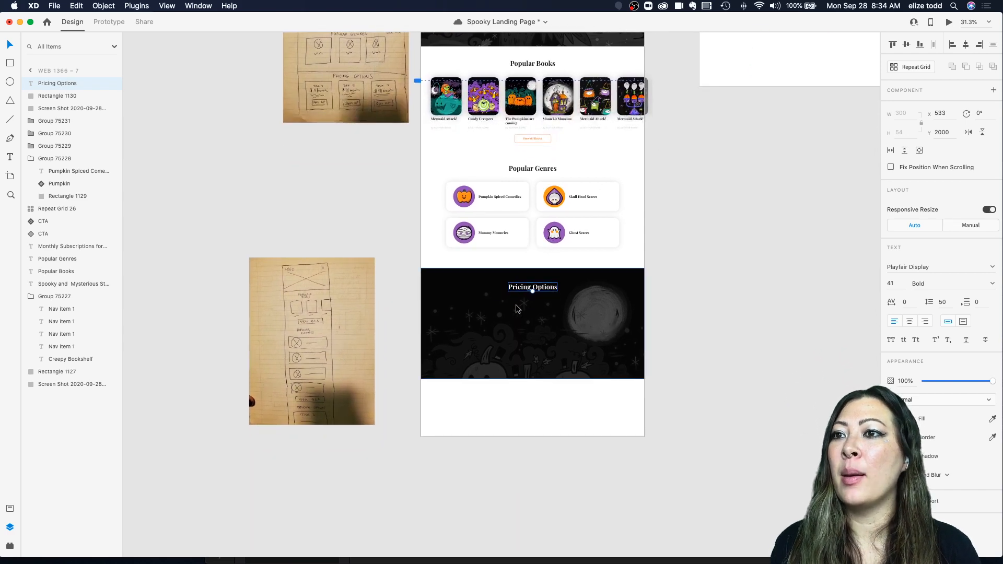
scroll(391, 269, down, 5)
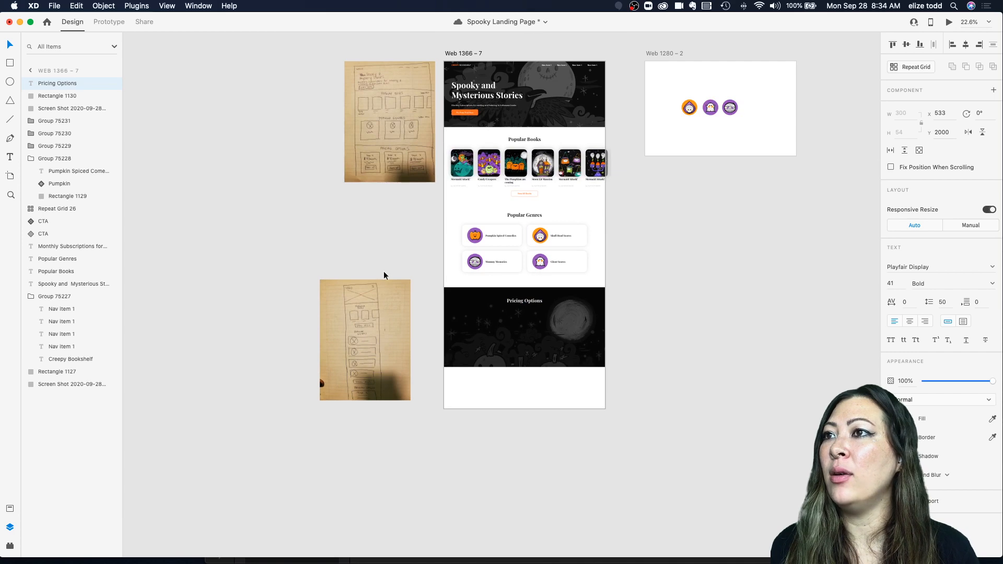
drag(371, 325, 222, 108)
drag(374, 124, 368, 339)
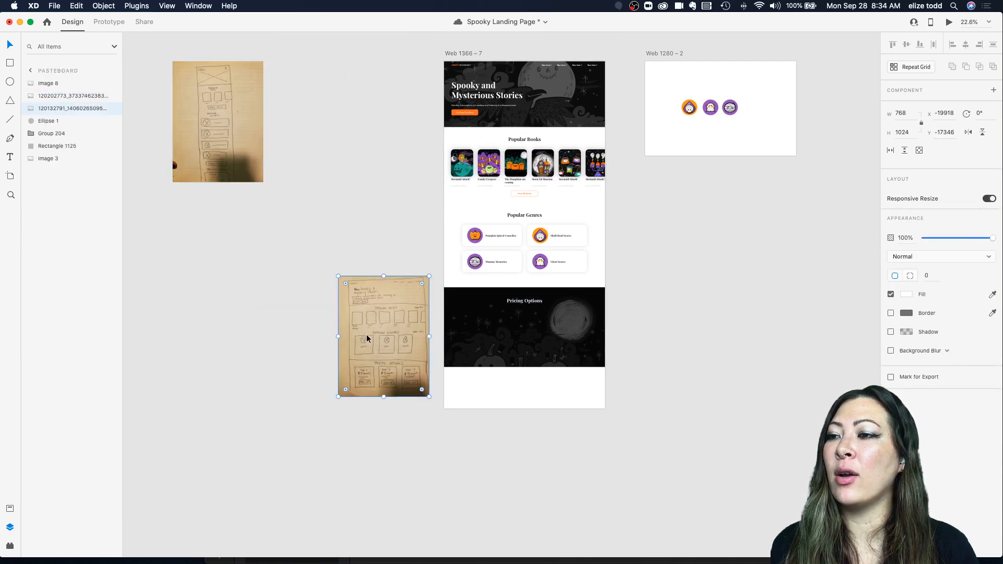
scroll(368, 339, up, 5)
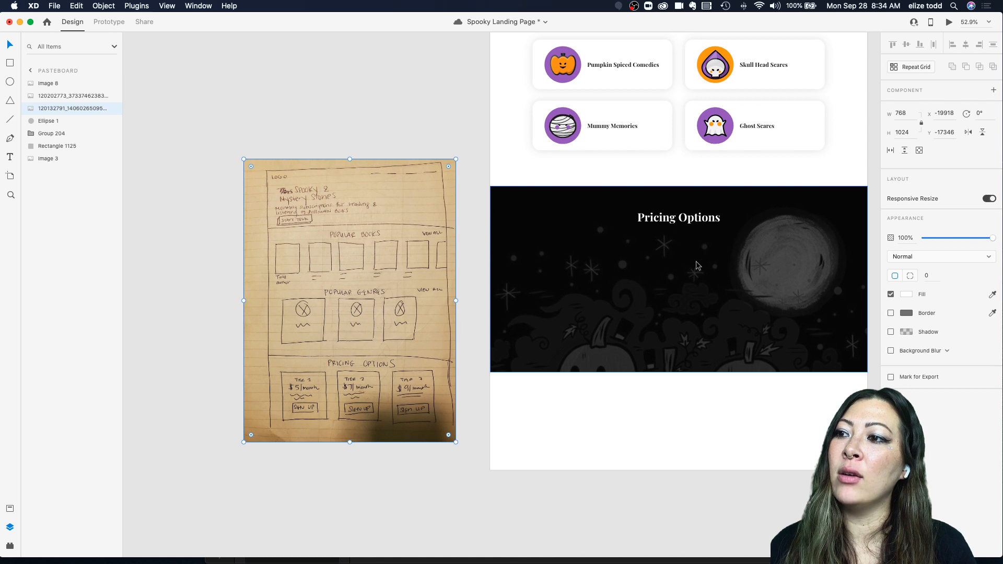
scroll(569, 281, down, 3)
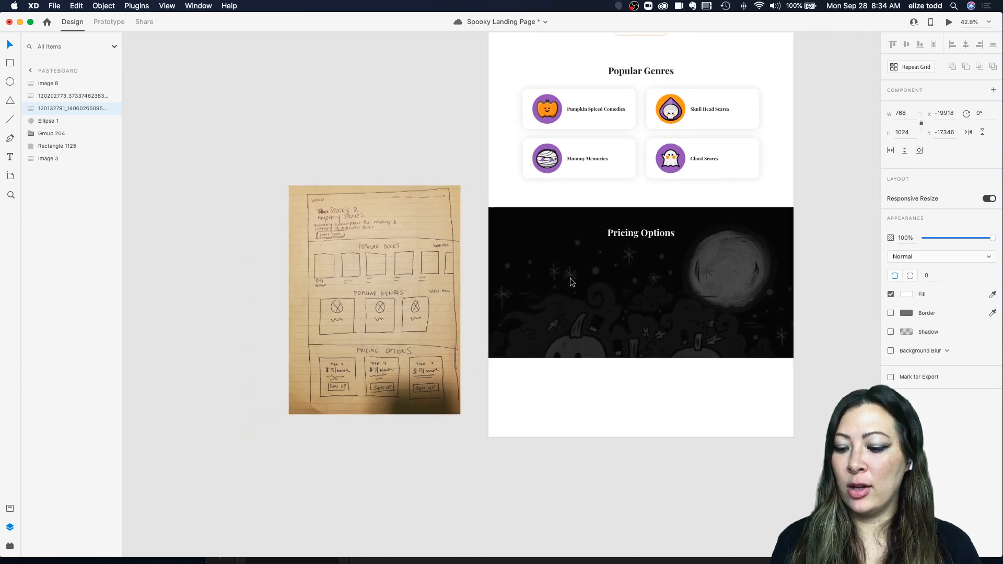
Step: Draw a rectangle about 414 by 458 px in the pricing section's left area
key(r)
drag(514, 248, 598, 348)
mouse_move(607, 350)
mouse_down()
mouse_move(597, 347)
mouse_move(606, 349)
mouse_up()
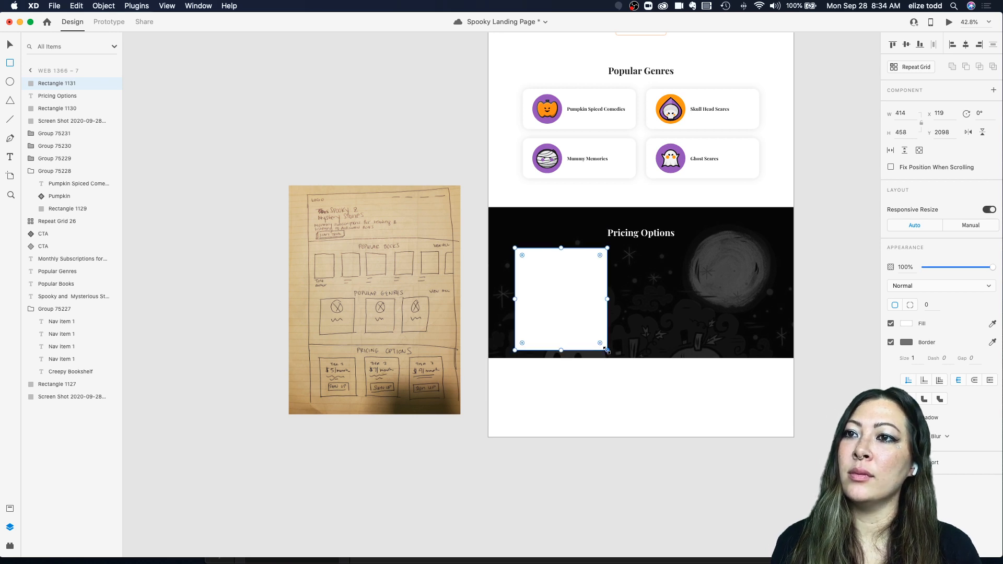
key(Escape)
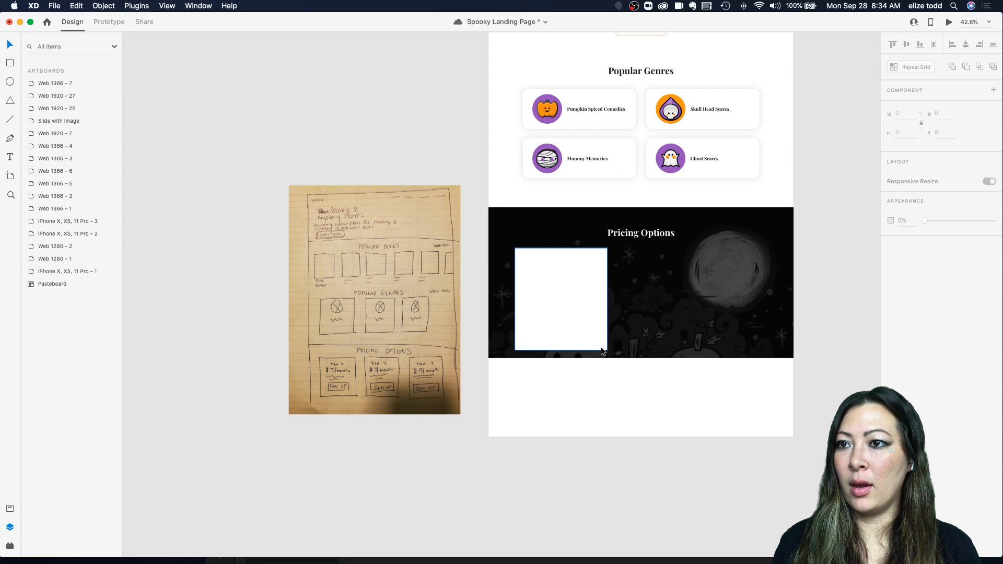
Step: Remove the fill from the new pricing rectangle
click(574, 330)
click(657, 343)
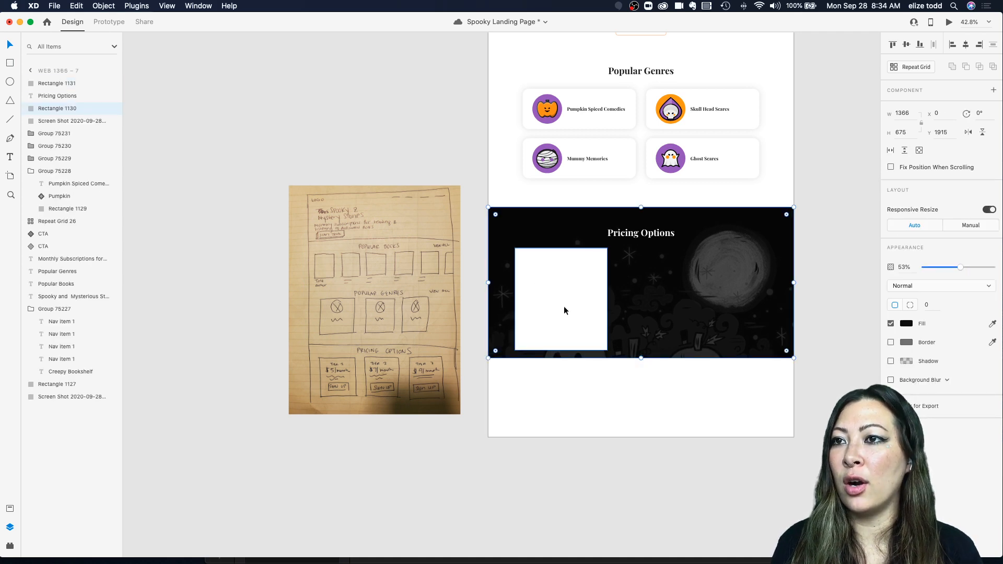
click(562, 283)
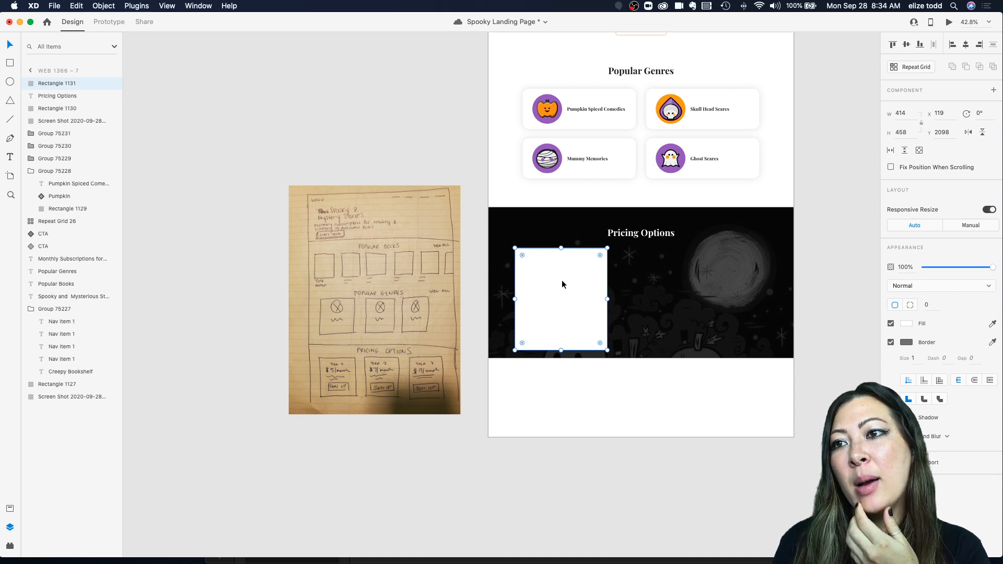
scroll(561, 283, up, 3)
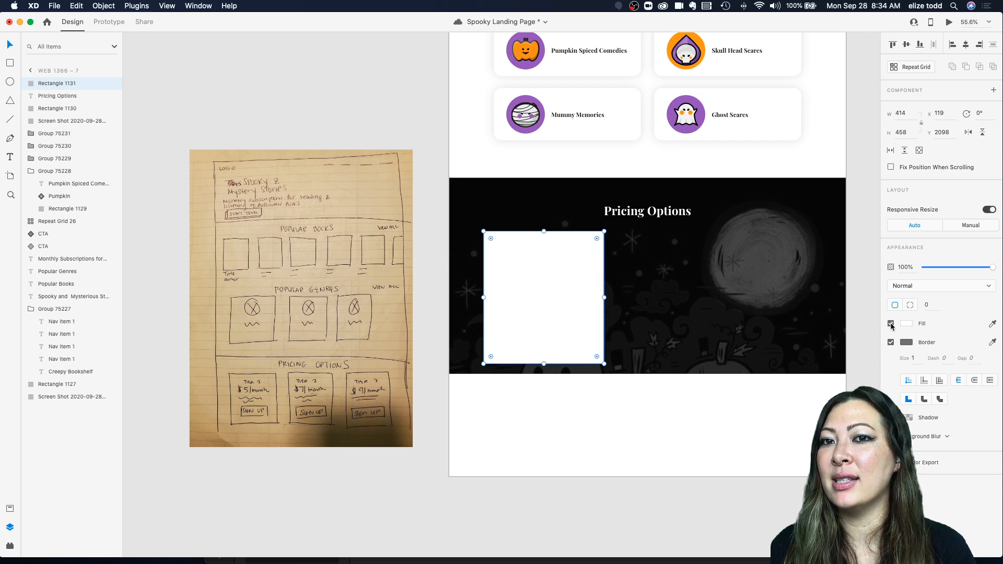
click(891, 323)
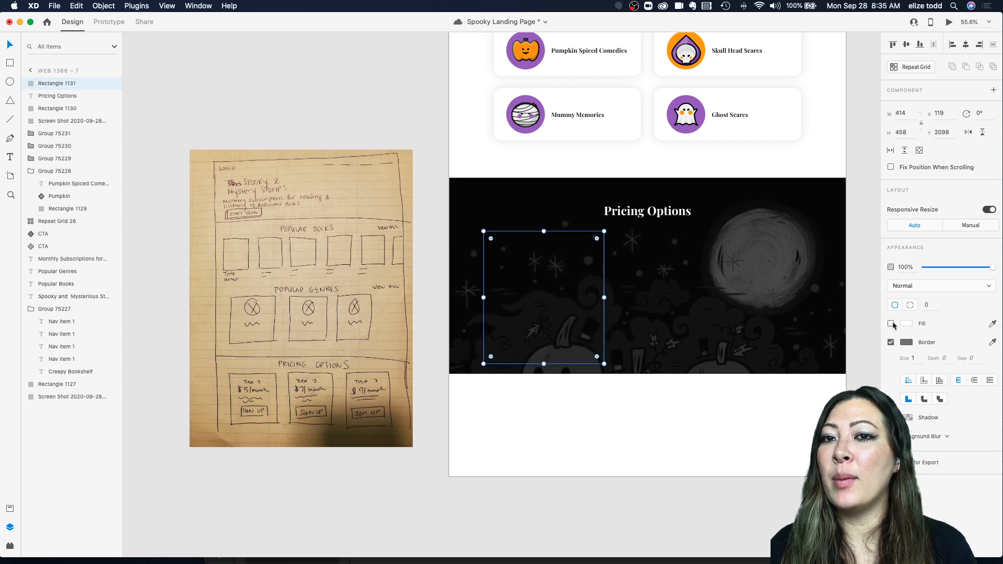
click(890, 324)
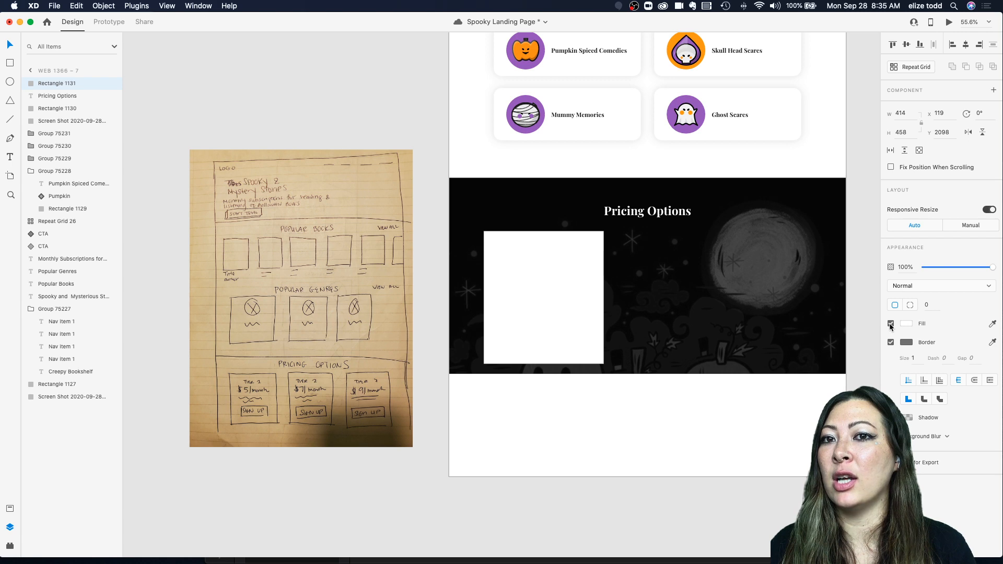
click(890, 323)
click(891, 324)
click(891, 323)
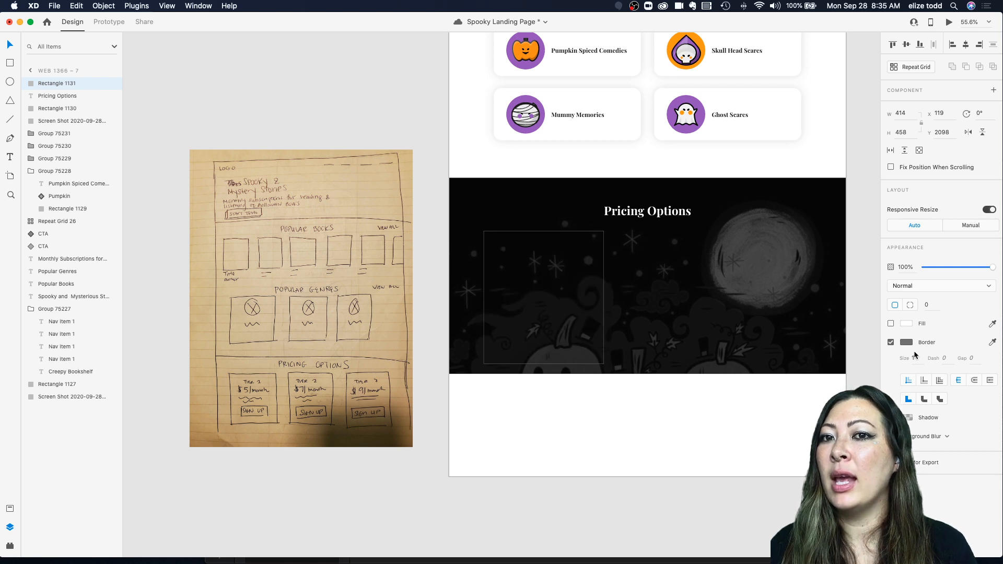
Step: Set the pricing rectangle's border color to #FFFFFF
click(905, 342)
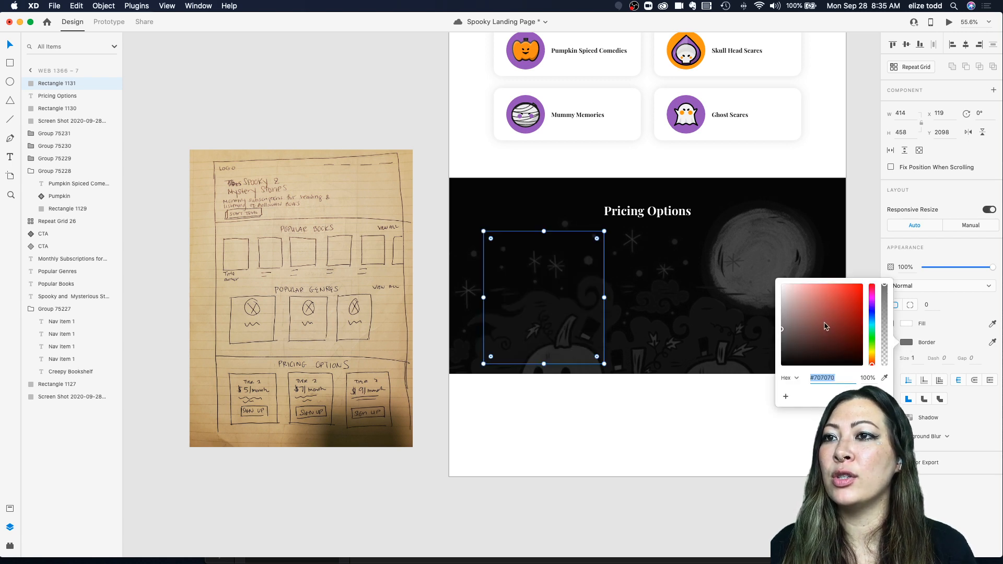
text(ffffff)
key(Return)
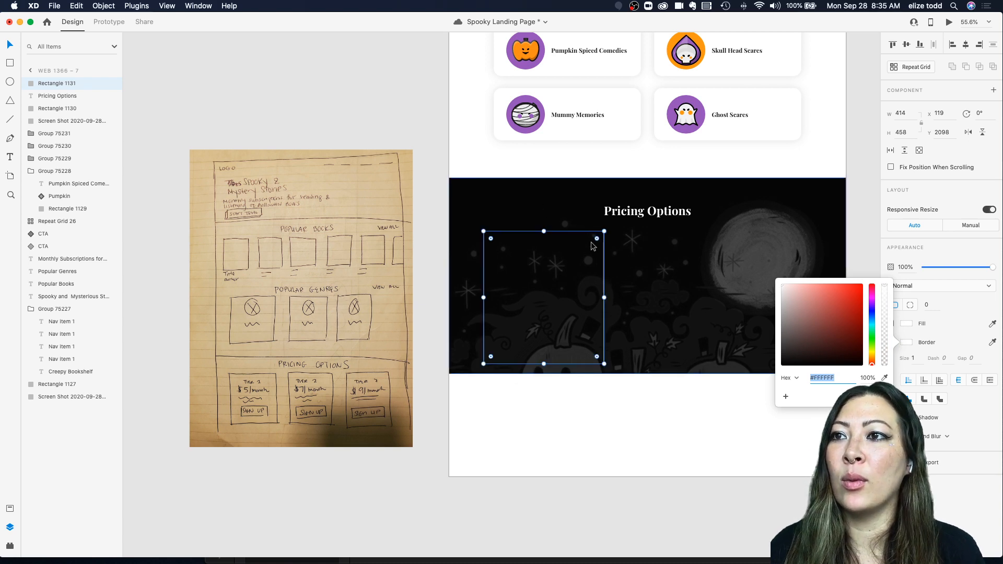
click(650, 246)
click(604, 251)
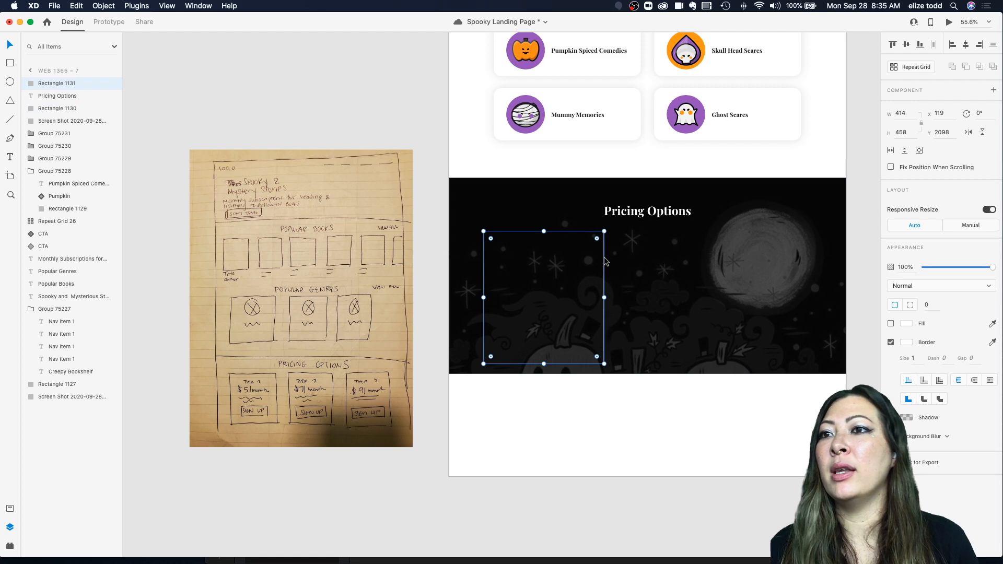
Step: Round the pricing rectangle's corners to a radius of 27
scroll(561, 254, up, 5)
scroll(632, 260, down, 5)
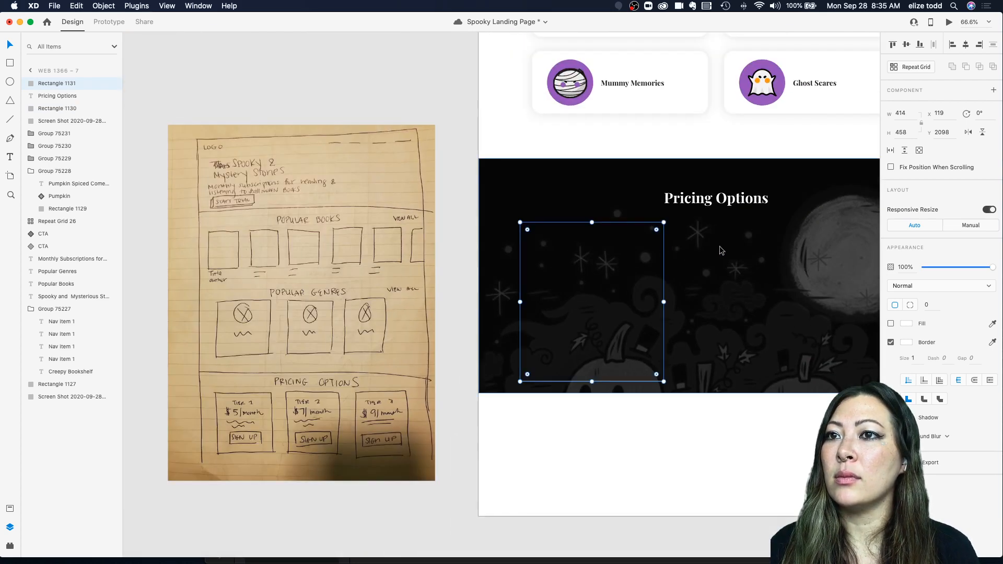
scroll(656, 233, up, 3)
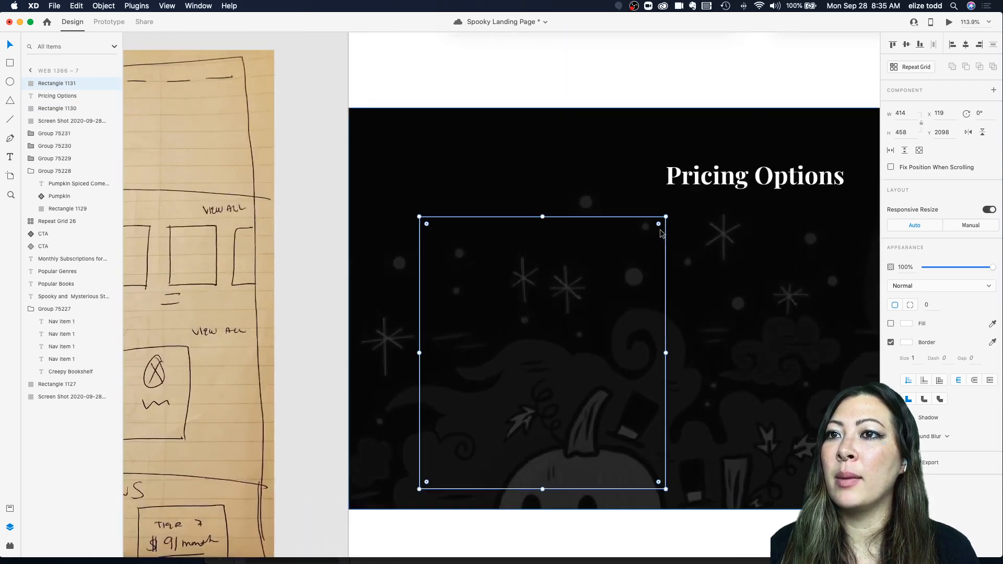
drag(657, 225, 648, 233)
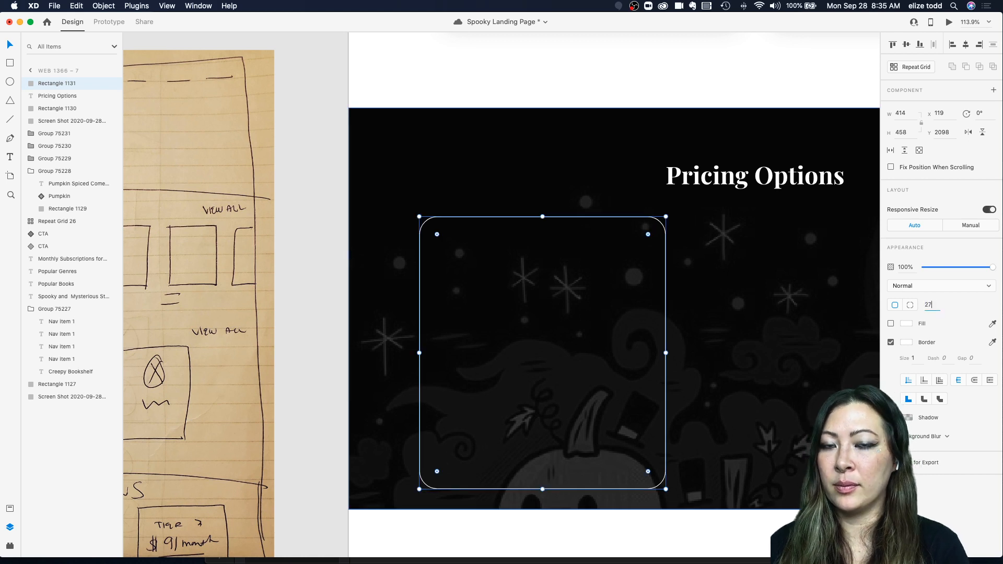
key(Return)
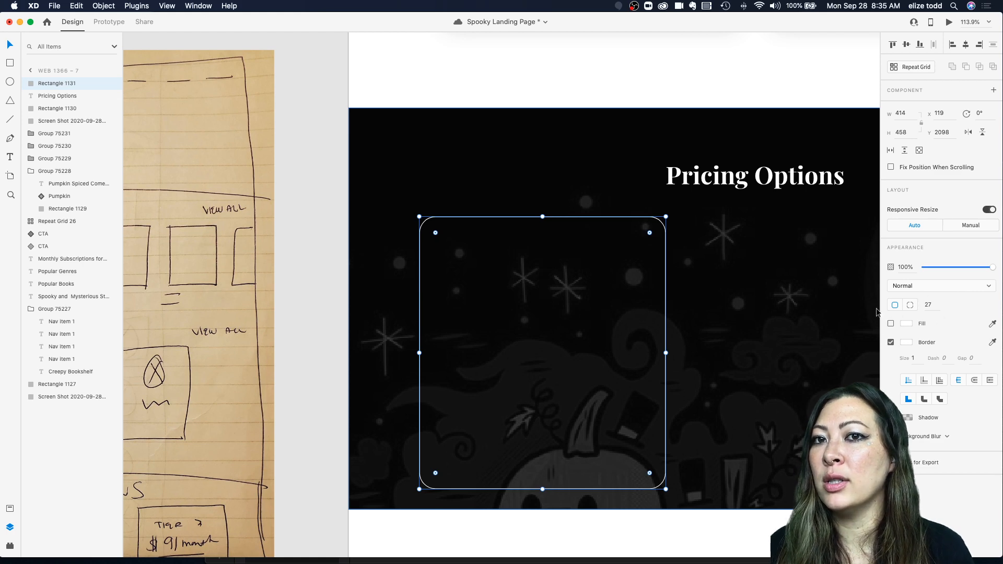
Step: Add a text label reading "Tier 1" near the top of the pricing rectangle
click(679, 272)
scroll(679, 273, down, 5)
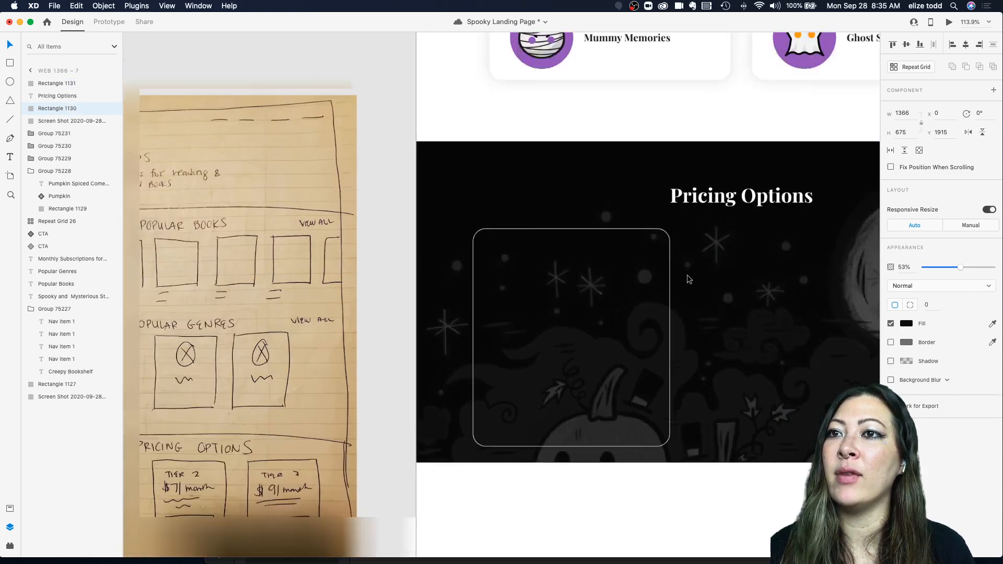
click(628, 312)
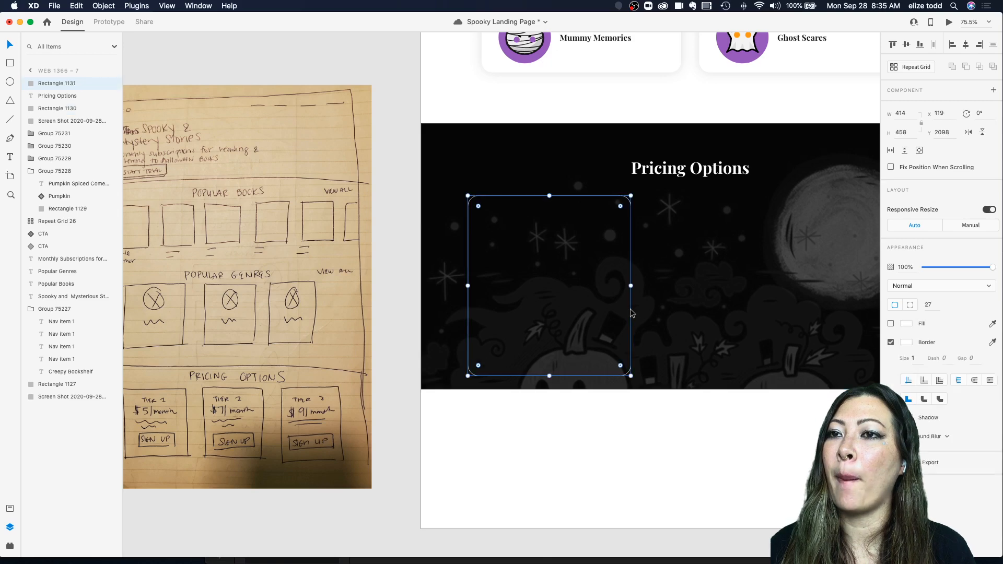
scroll(630, 311, down, 3)
scroll(579, 279, up, 3)
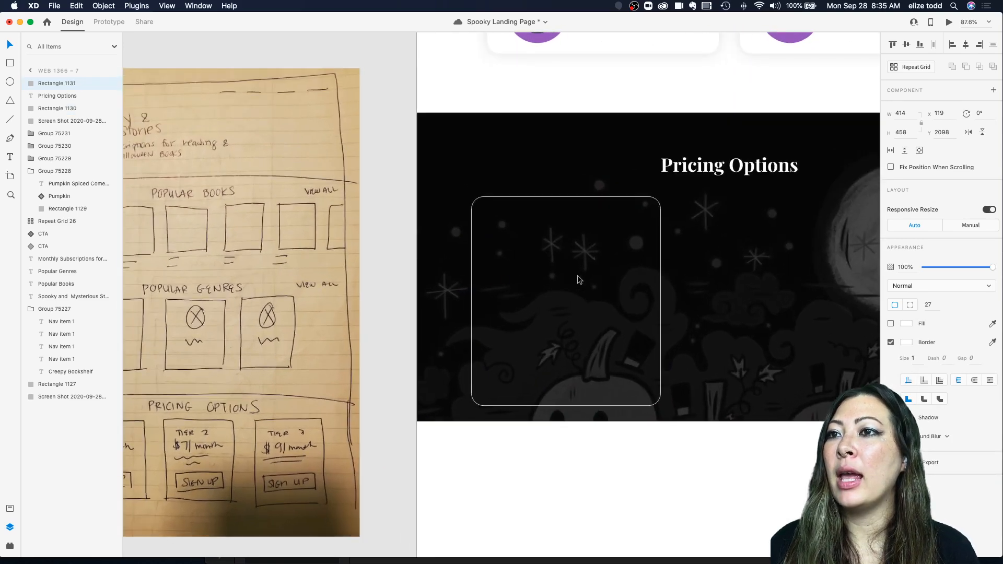
scroll(580, 277, down, 1)
scroll(601, 272, up, 2)
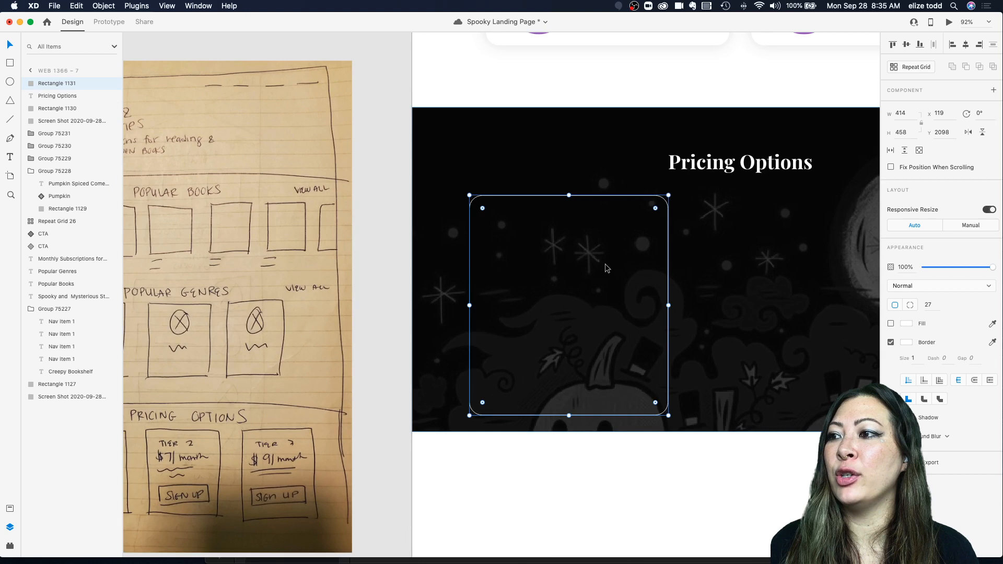
scroll(606, 267, left, 3)
key(t)
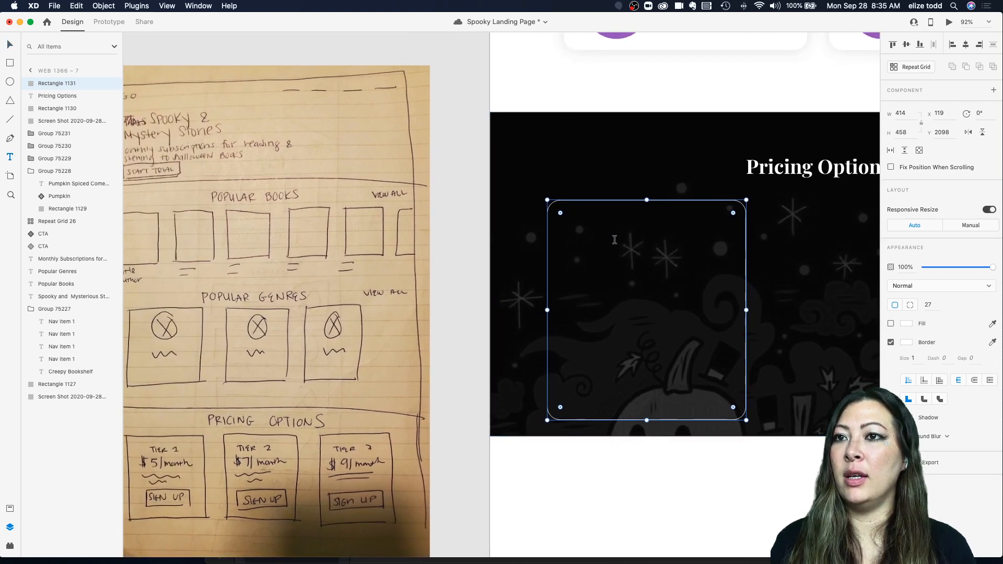
click(615, 235)
text(T)
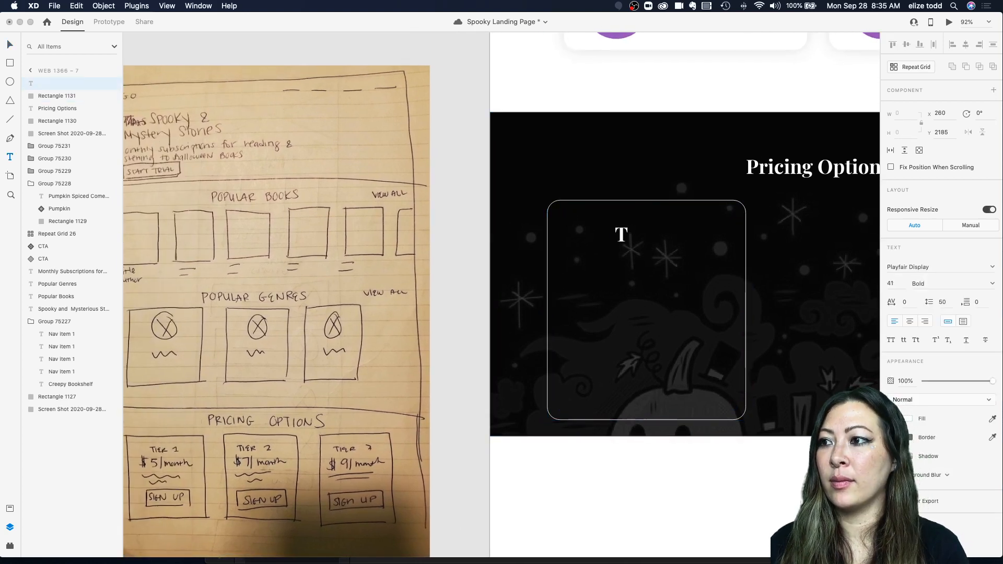
text(ier 1)
key(Escape)
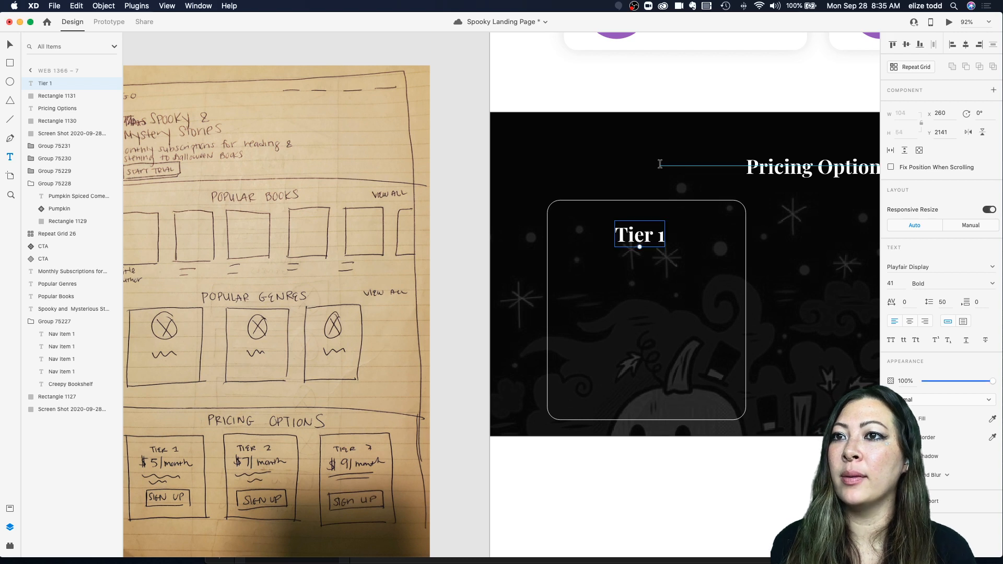
Step: Change the Tier 1 label's font to Sofia Pro
key(Escape)
key(v)
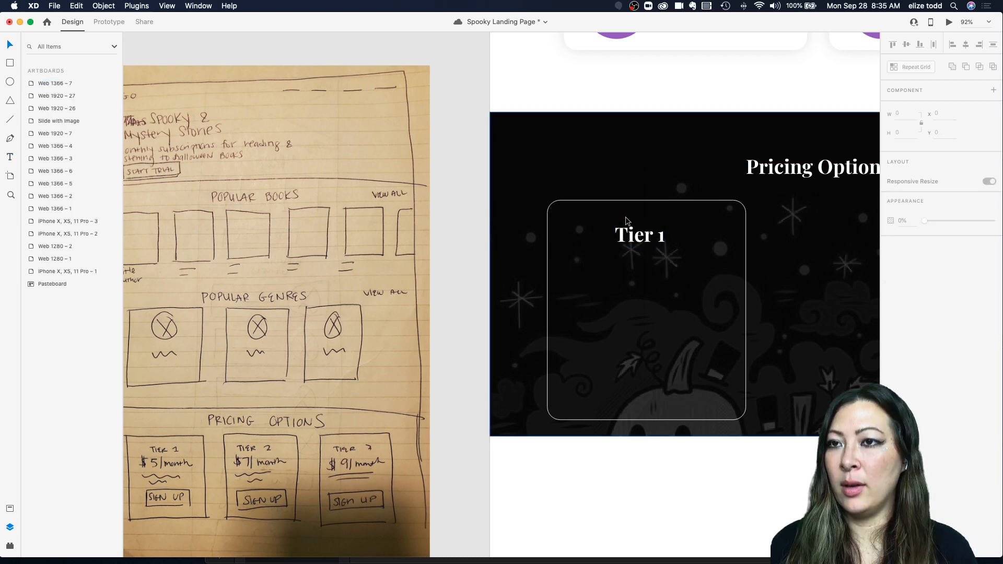
click(639, 241)
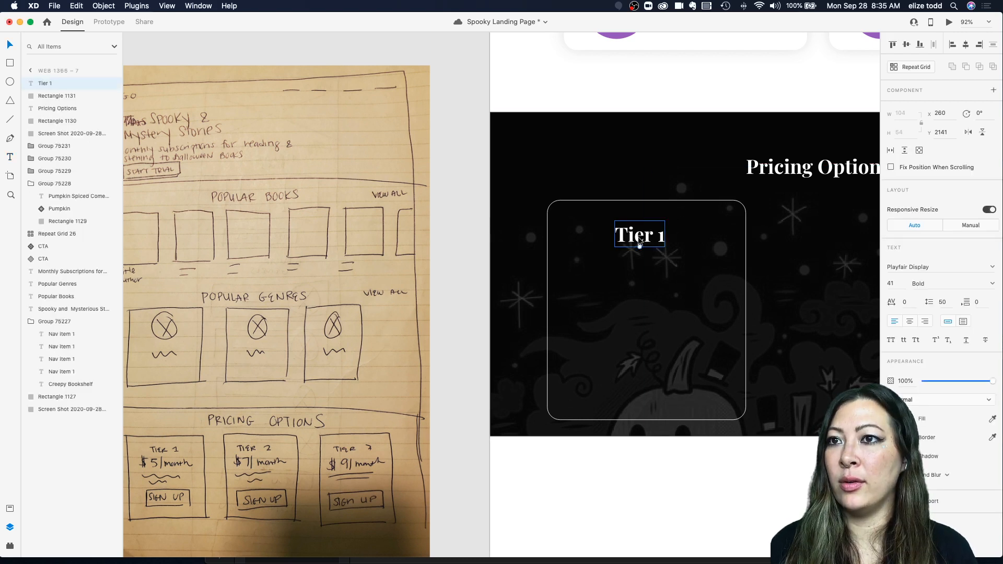
click(991, 267)
text(sof)
click(932, 281)
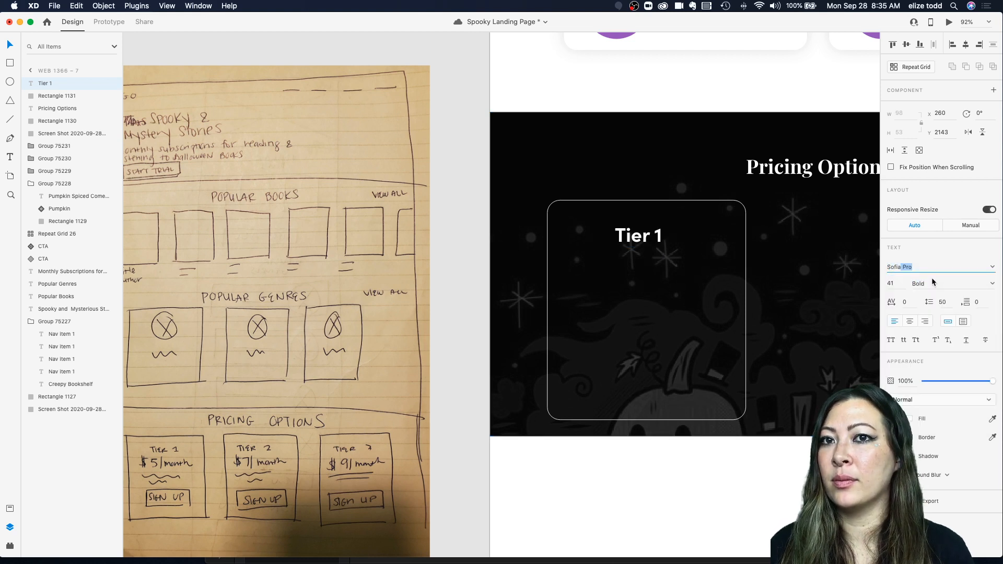
Step: Move the Tier 1 label up and scale its text to 30 px
drag(656, 242, 659, 235)
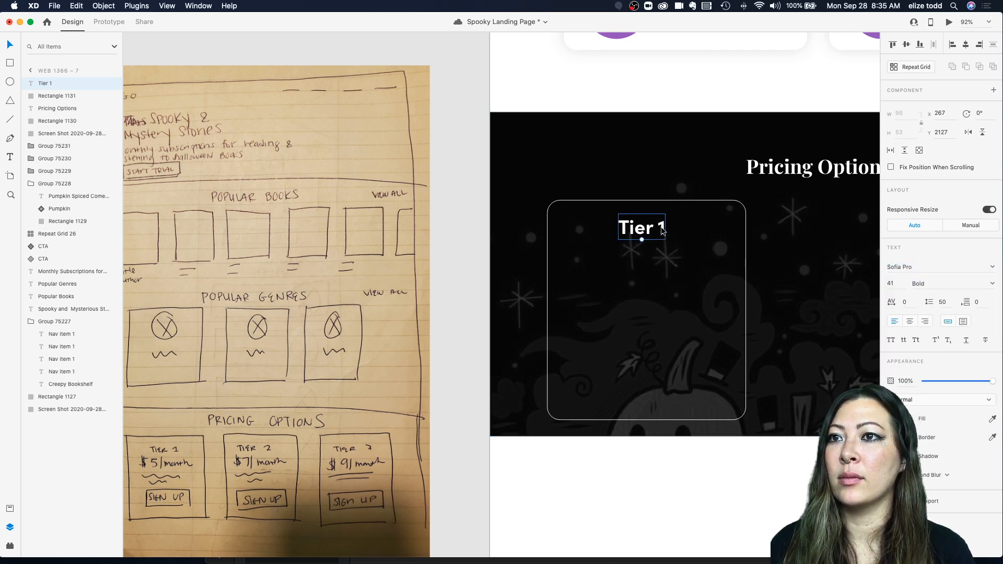
scroll(301, 399, down, 1)
scroll(300, 399, left, 1)
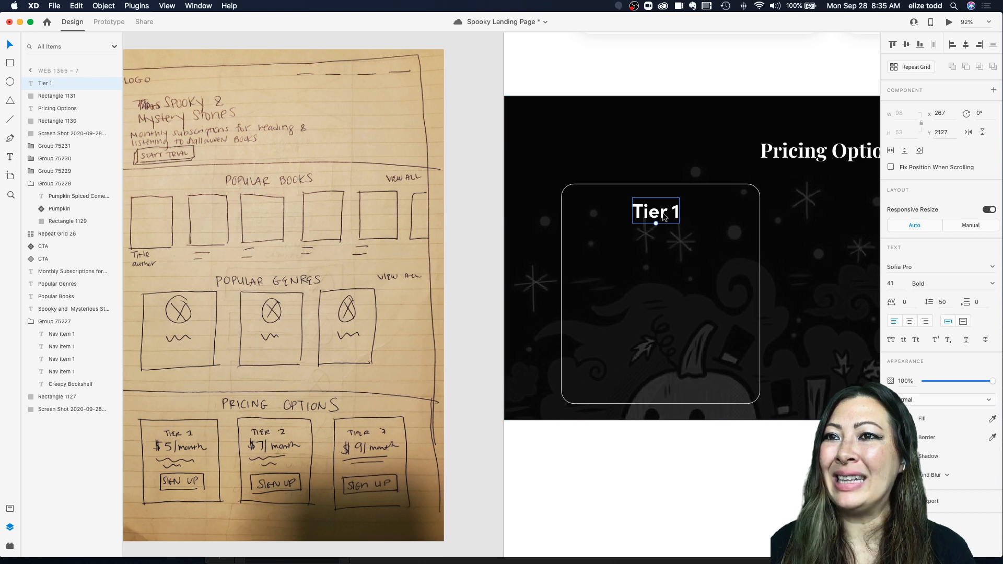
drag(655, 223, 656, 213)
Step: Examine the pricing options tier cards on the paper wireframe
scroll(355, 352, down, 3)
scroll(356, 352, left, 2)
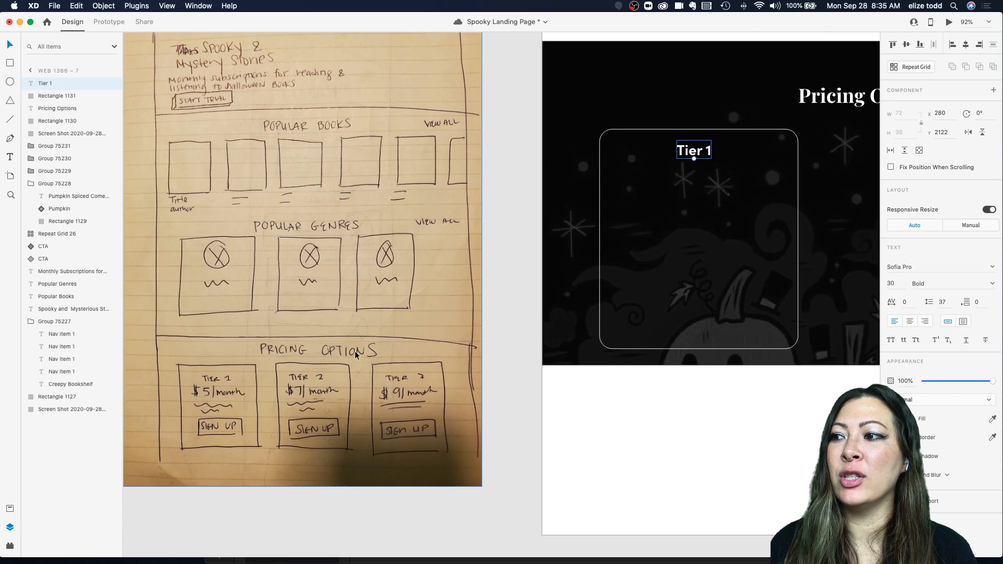
scroll(355, 351, down, 1)
scroll(355, 351, left, 1)
scroll(228, 389, up, 5)
scroll(228, 390, down, 1)
scroll(227, 390, left, 2)
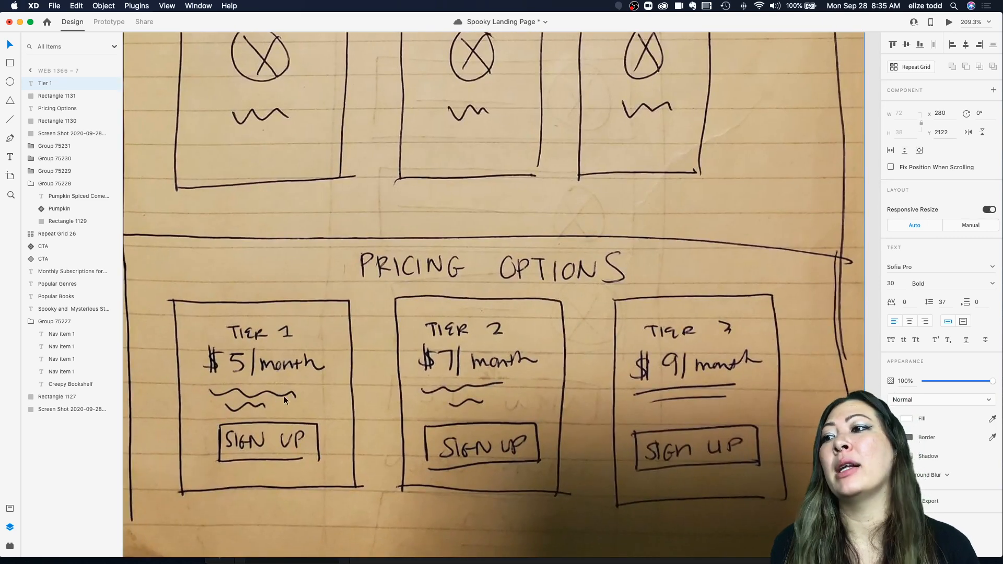
scroll(262, 400, down, 3)
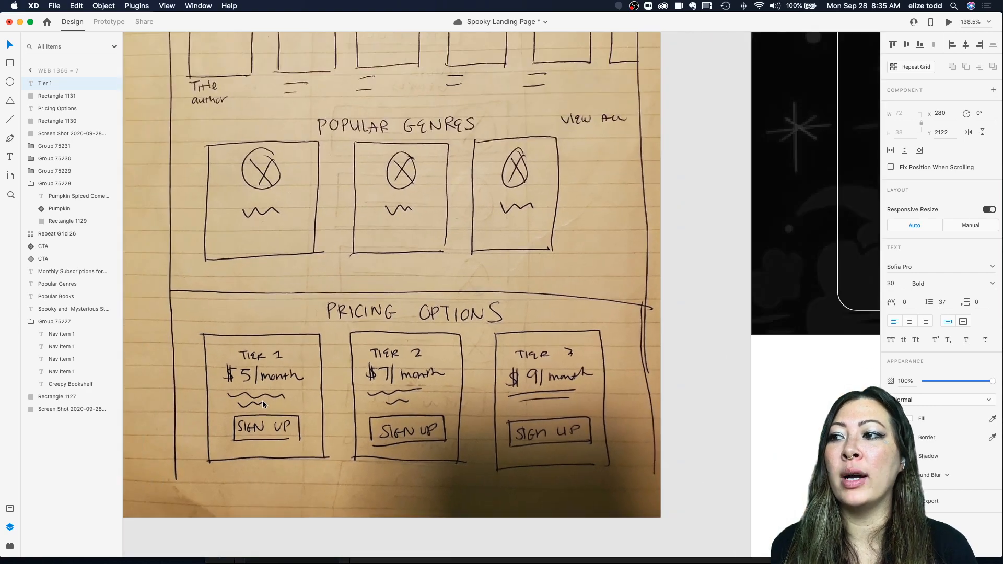
scroll(262, 400, down, 1)
scroll(263, 400, down, 4)
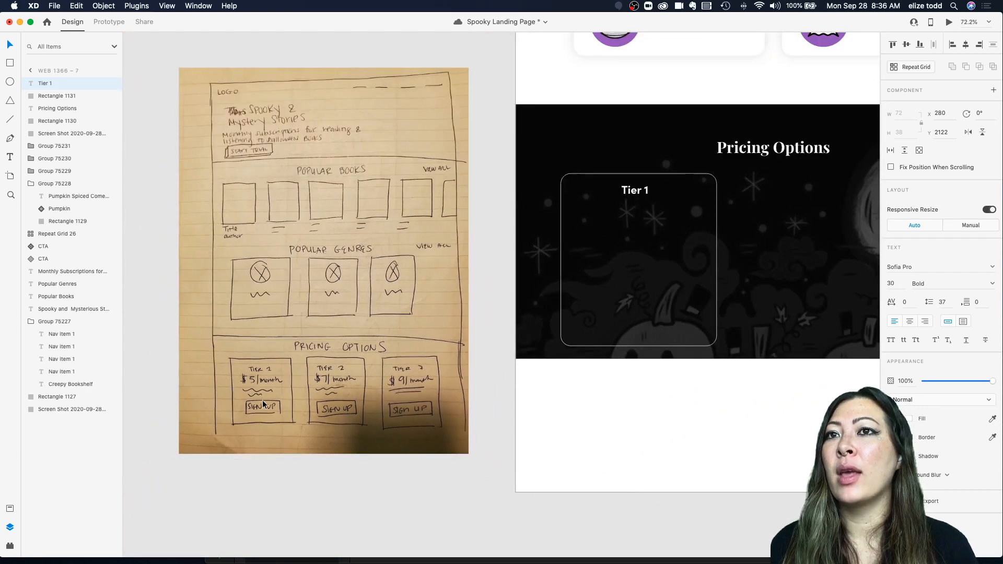
scroll(255, 418, up, 3)
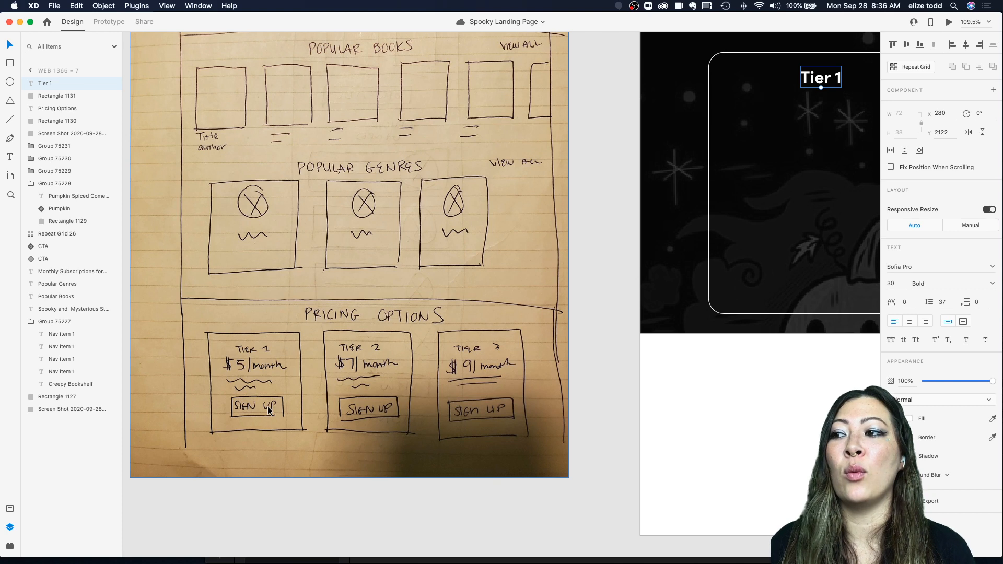
scroll(270, 411, right, 2)
scroll(596, 212, right, 4)
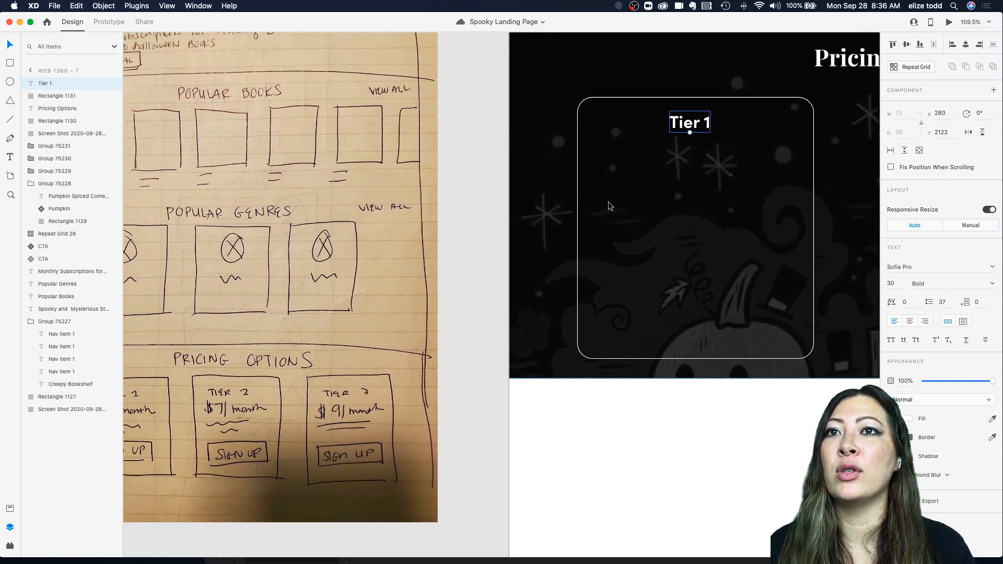
Step: Scale the Tier 1 label to 25 px and change its fill to a light grey
drag(681, 134, 681, 130)
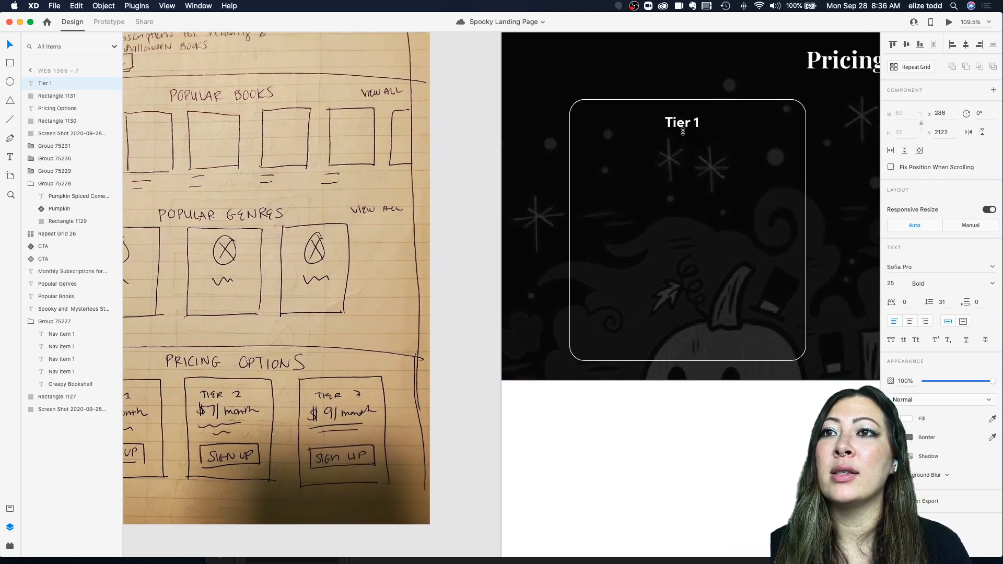
scroll(845, 281, right, 5)
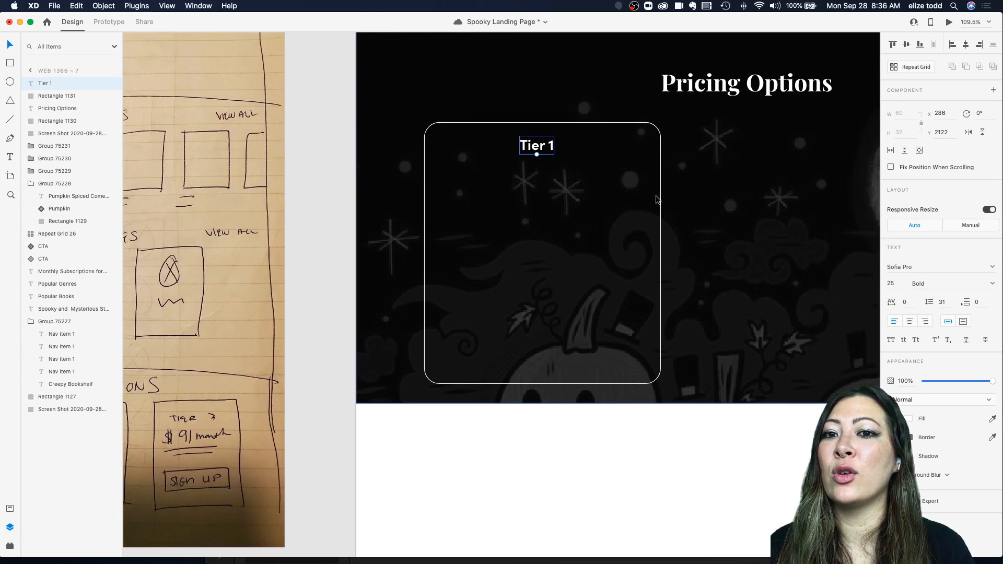
click(905, 419)
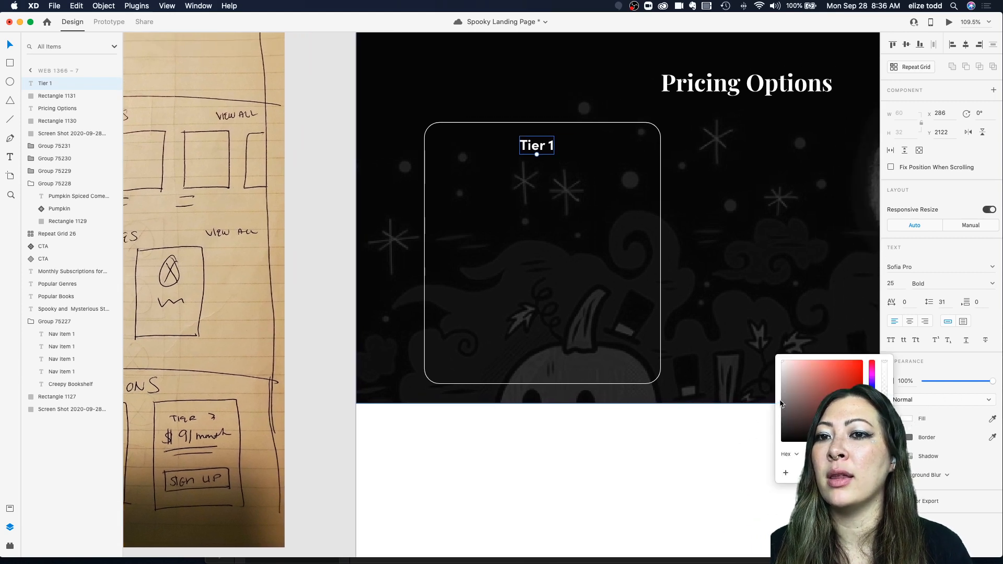
drag(786, 387, 715, 390)
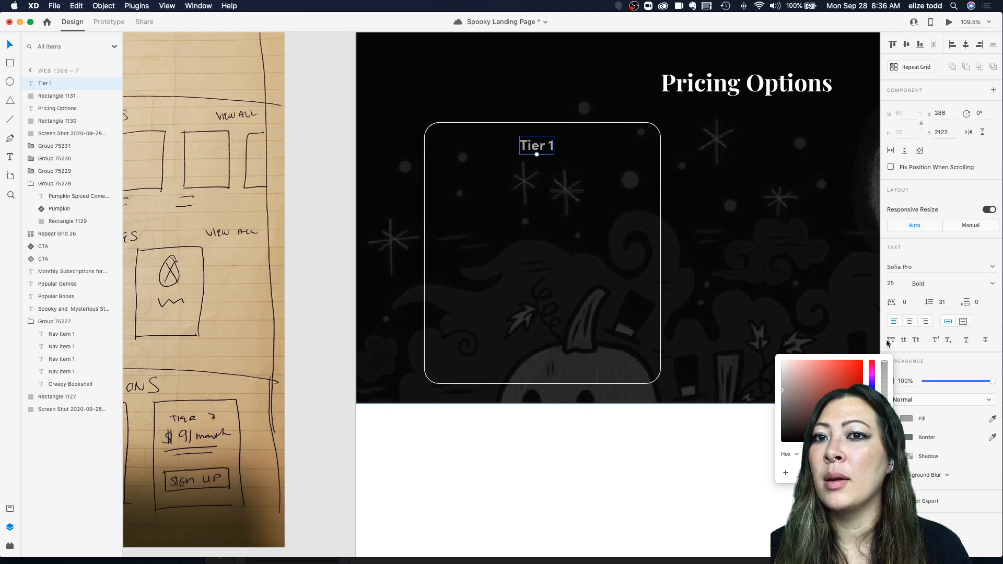
Step: Set the Tier 1 label to uppercase with Light font weight
click(890, 340)
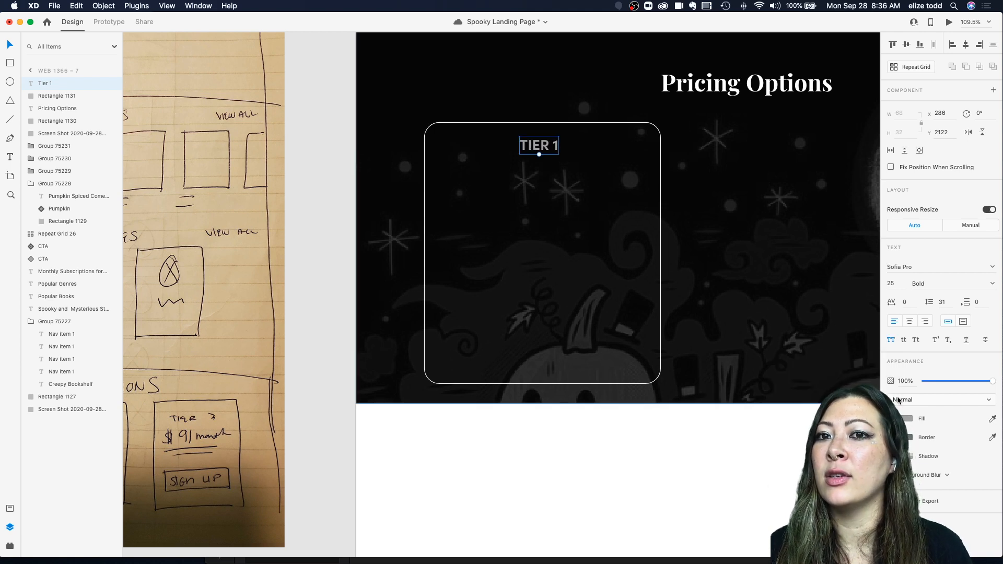
click(992, 283)
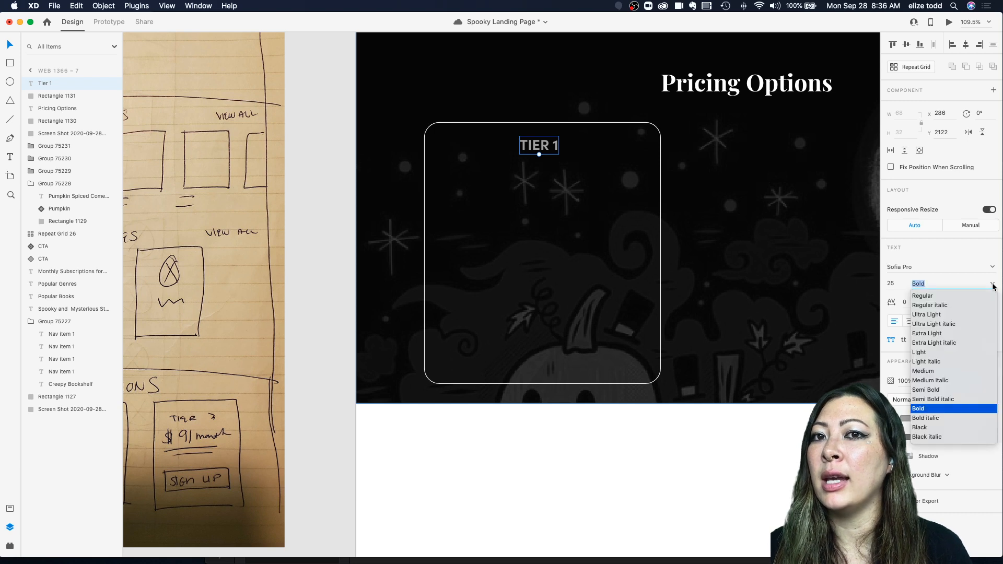
click(925, 352)
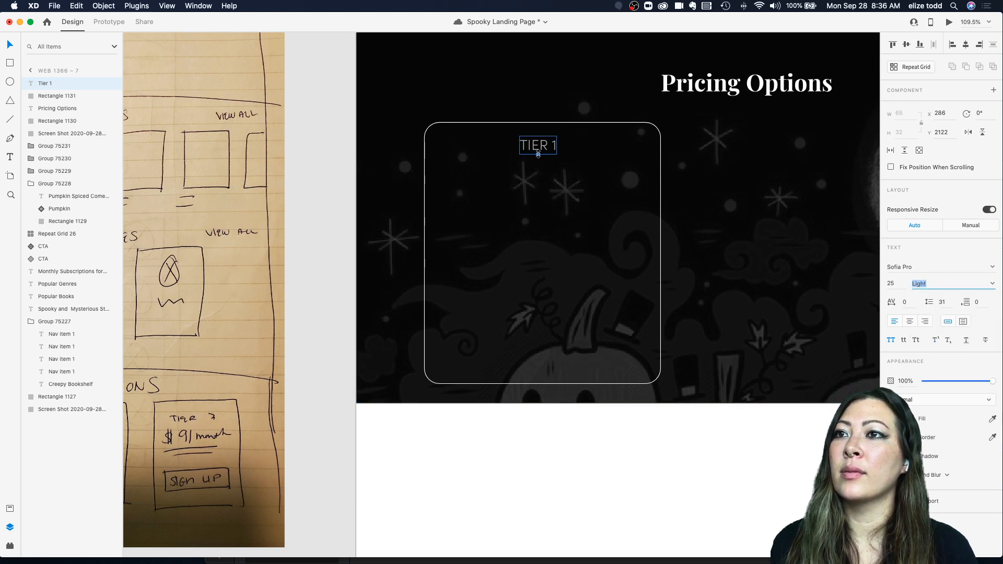
Step: Duplicate the Tier 1 label just below it and change the copy's text to $5/month
drag(537, 149, 552, 173)
scroll(541, 154, down, 5)
scroll(580, 156, left, 1)
scroll(592, 156, up, 3)
double_click(552, 173)
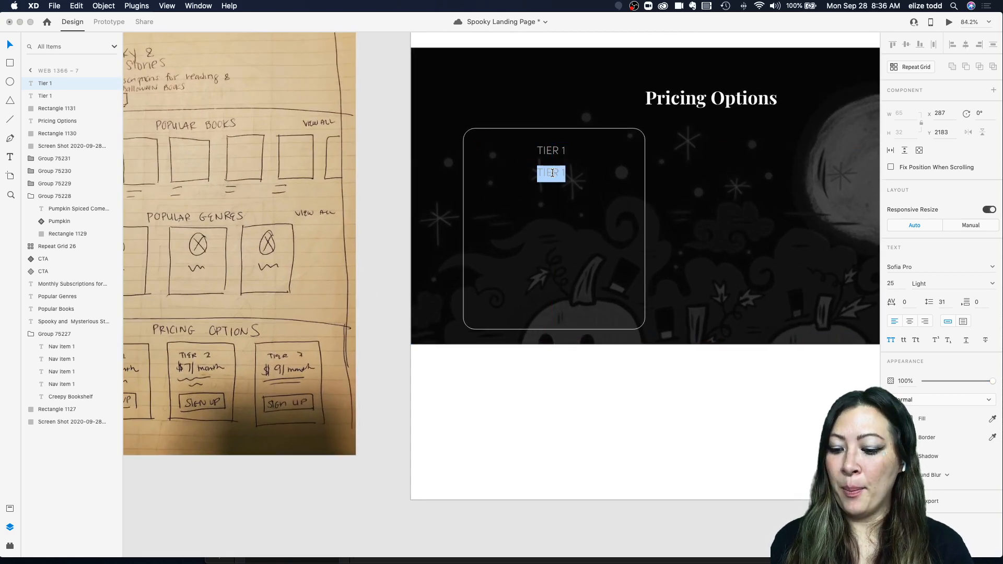
text($5/MONTH)
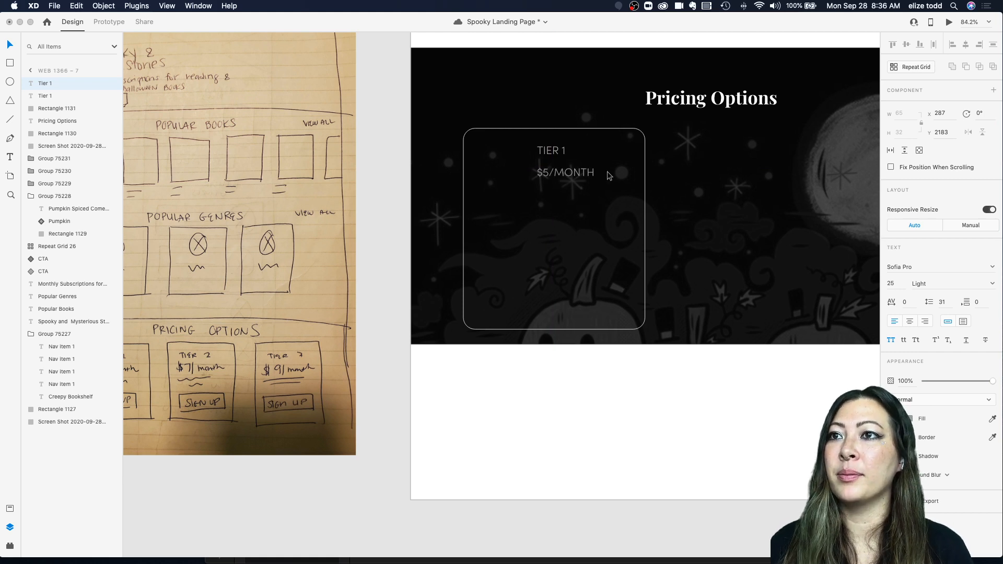
key(Escape)
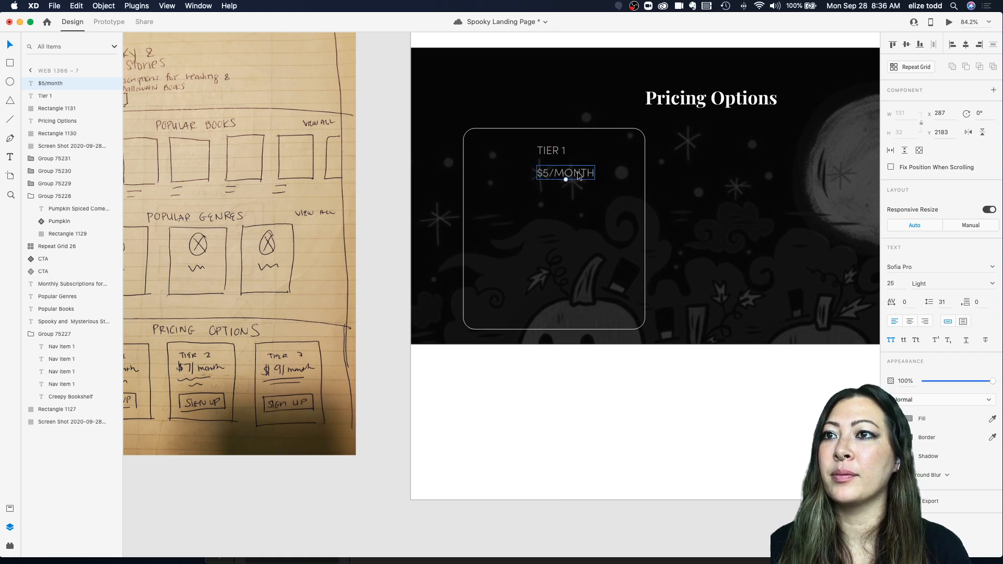
Step: Set the price label to normal case and Bold weight, centering it under the tier title
click(891, 340)
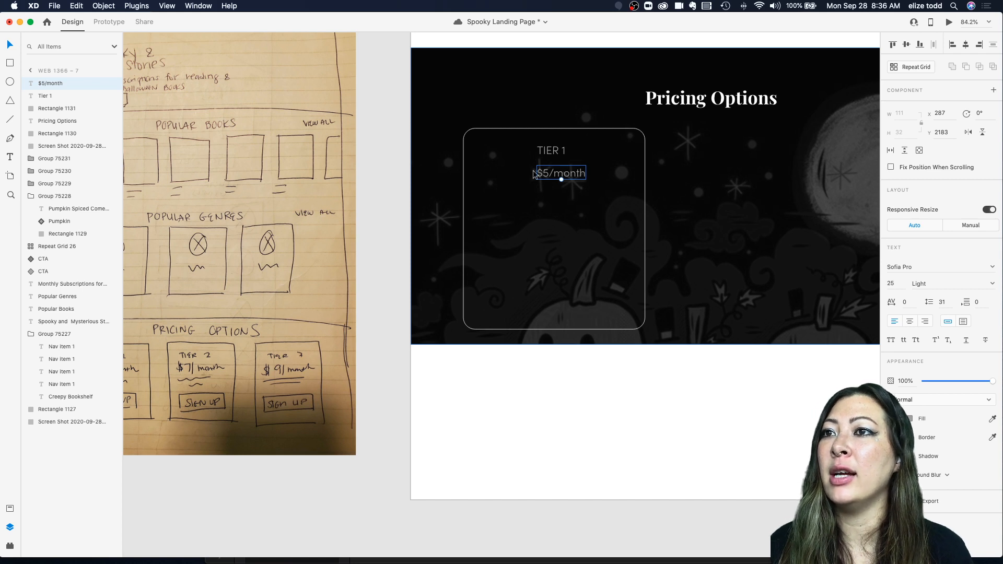
drag(560, 177, 553, 179)
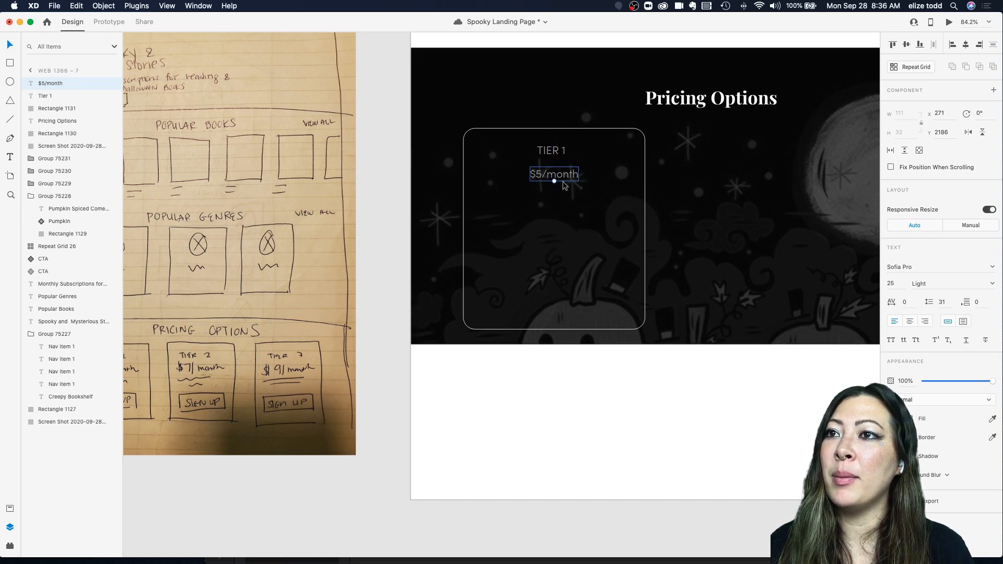
click(993, 285)
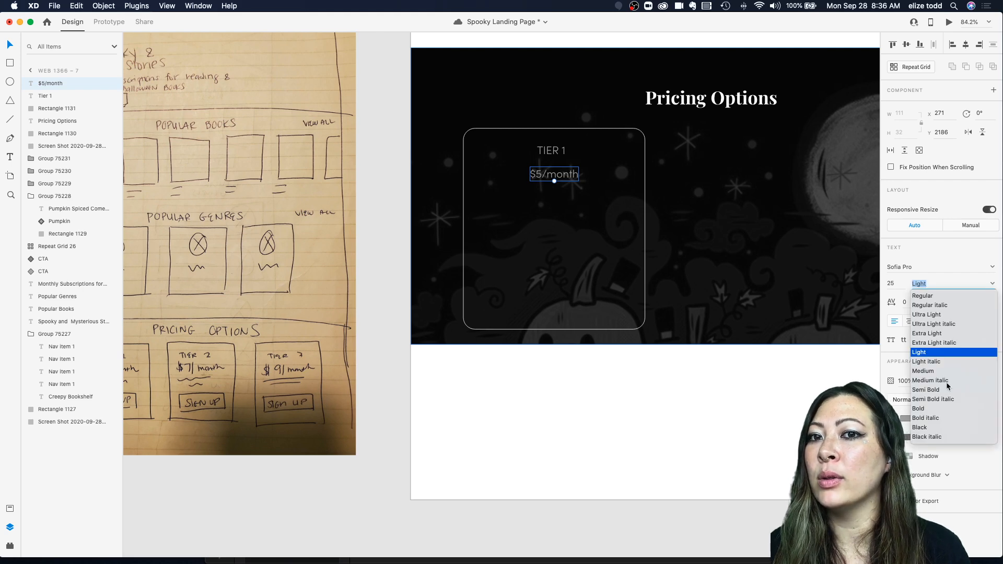
click(918, 409)
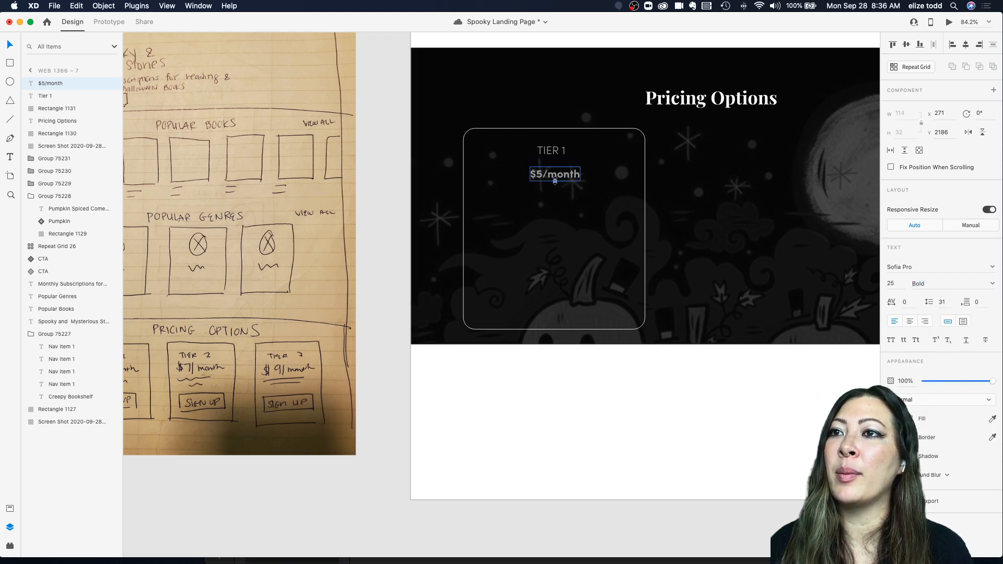
Step: Scale the price label up to 52 px and set its color to white
scroll(555, 181, up, 5)
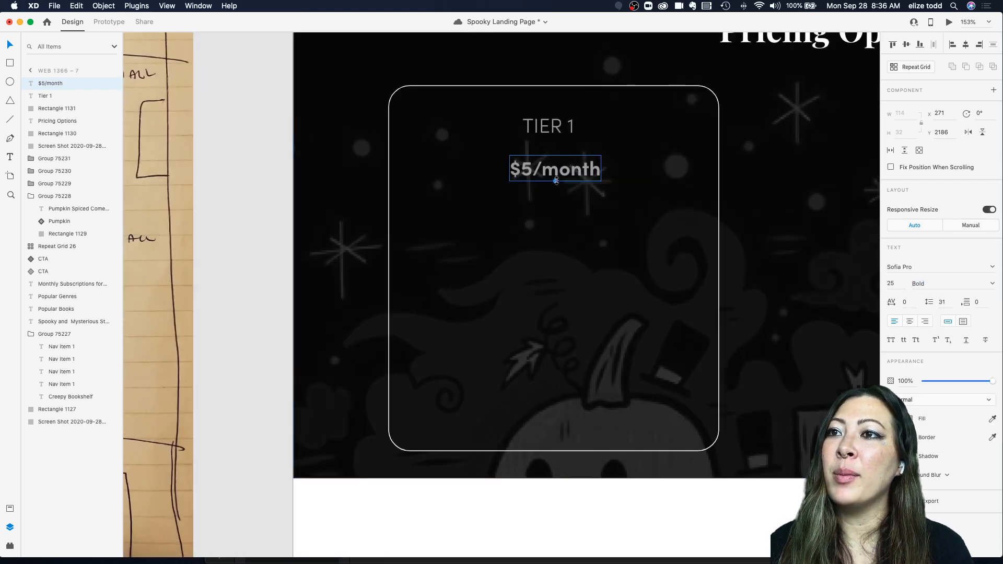
drag(555, 180, 556, 210)
scroll(555, 210, down, 4)
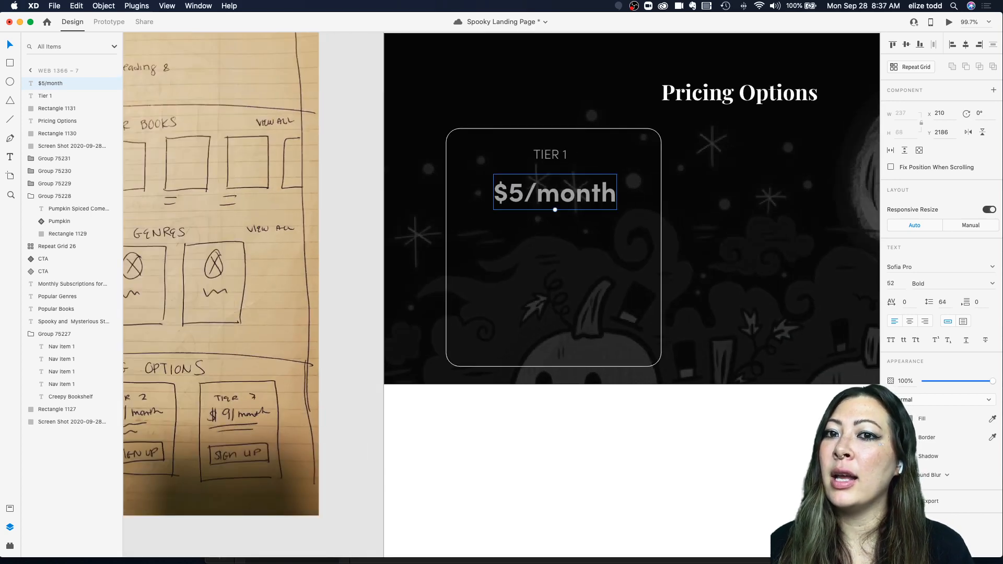
click(906, 419)
drag(794, 370, 732, 328)
click(602, 247)
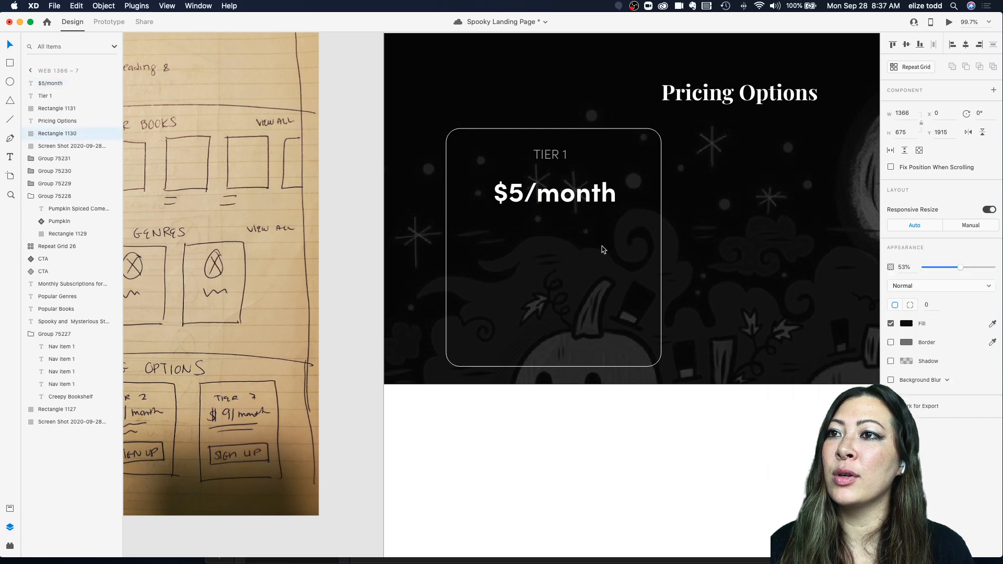
Step: Duplicate the Tier 1 label below the price, change its text to "Comes with 10 books per month", and center it
click(563, 189)
scroll(665, 197, down, 5)
click(665, 197)
scroll(665, 199, up, 1)
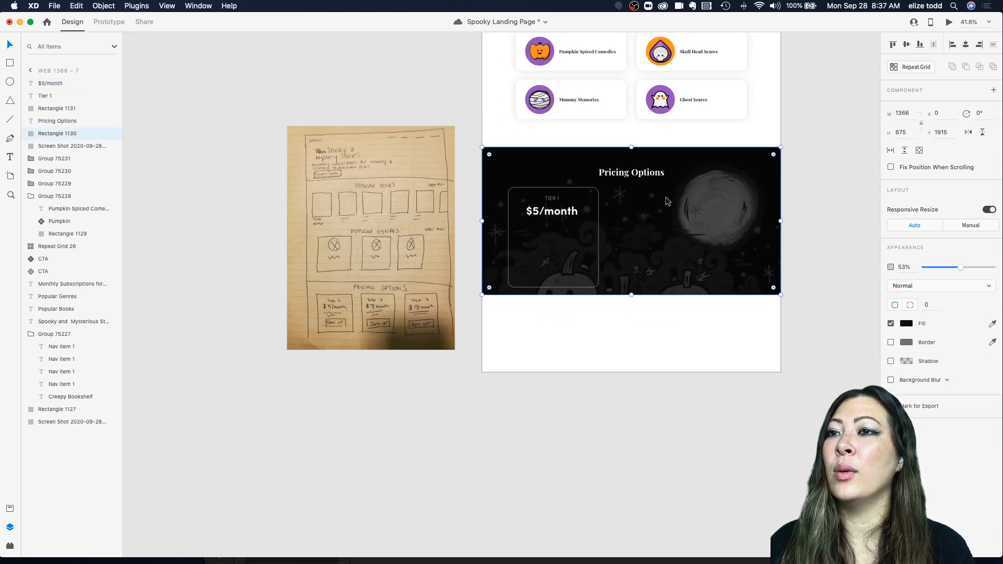
scroll(629, 211, up, 2)
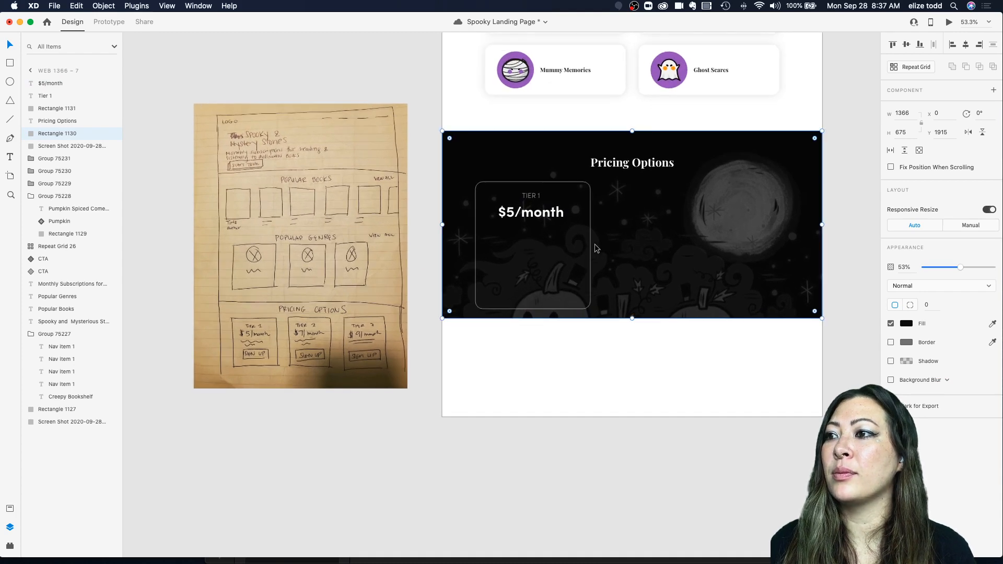
scroll(596, 248, up, 2)
drag(525, 180, 525, 233)
double_click(525, 228)
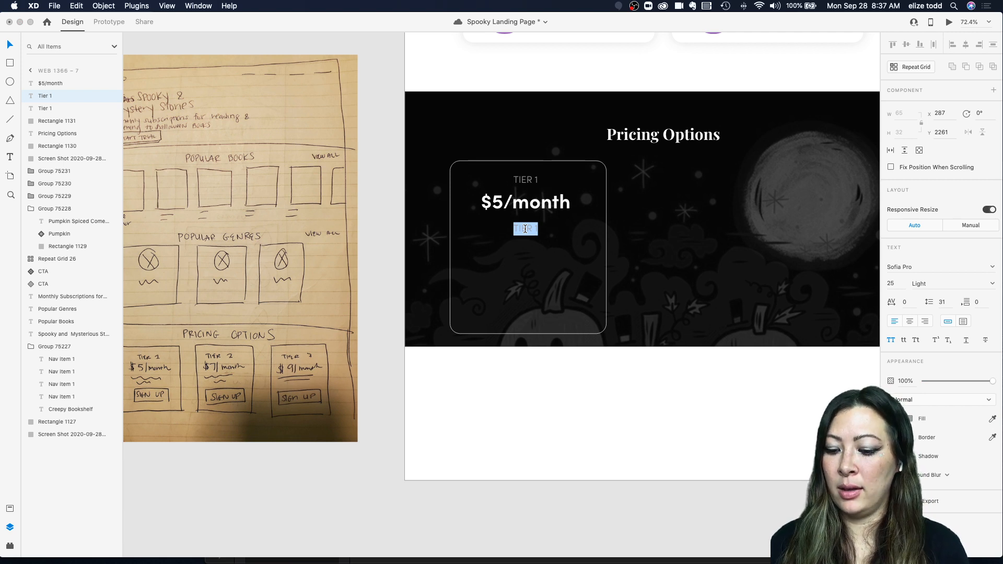
text(T)
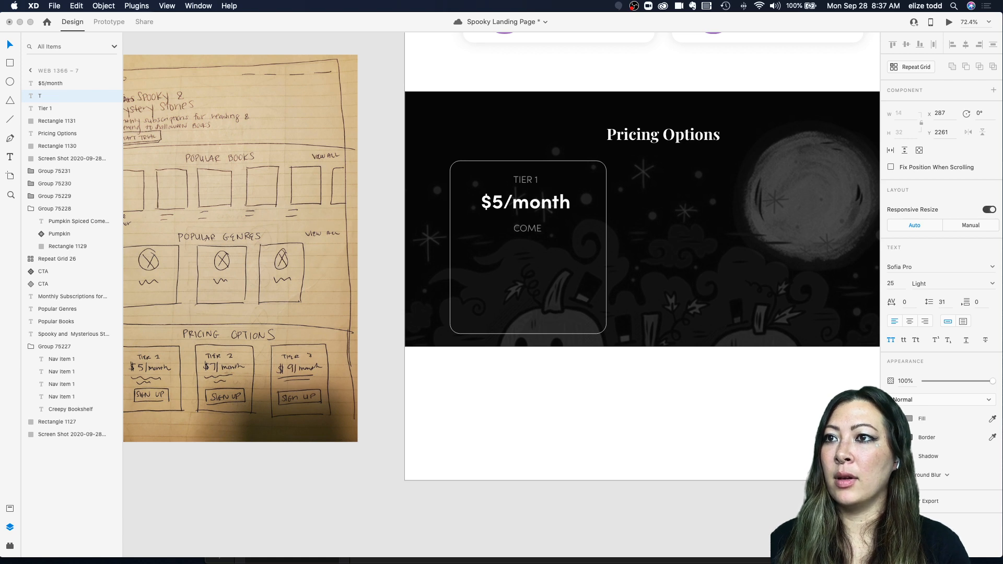
text(omes wih)
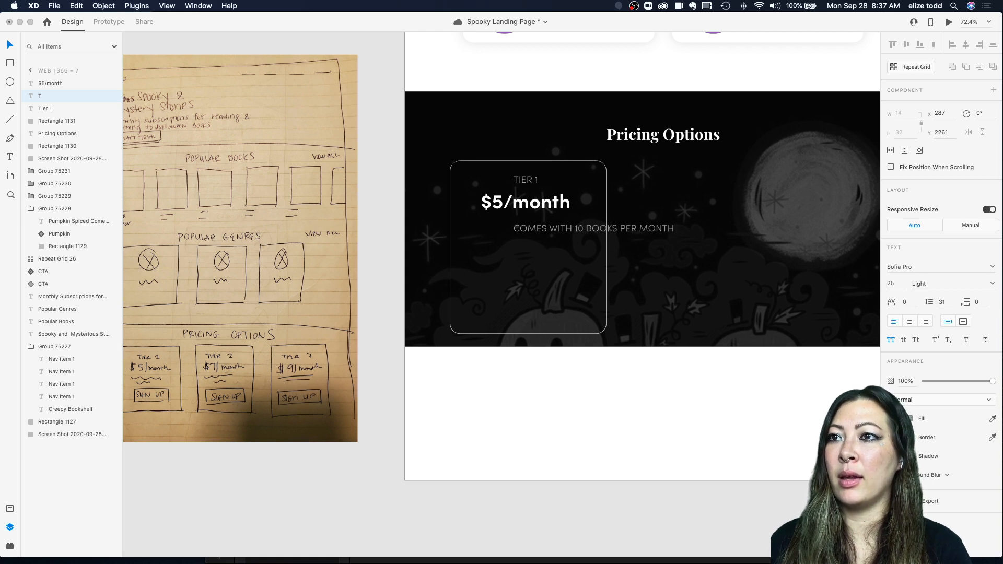
key(Escape)
drag(614, 238, 562, 239)
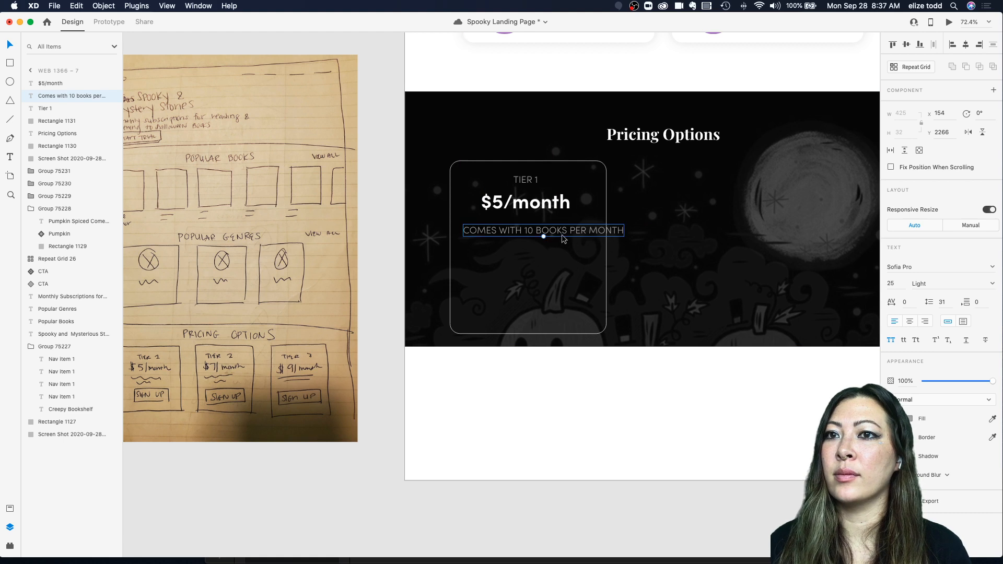
Step: Set the description text to normal case, white fill and Medium weight, nudging it into place under the price
click(891, 341)
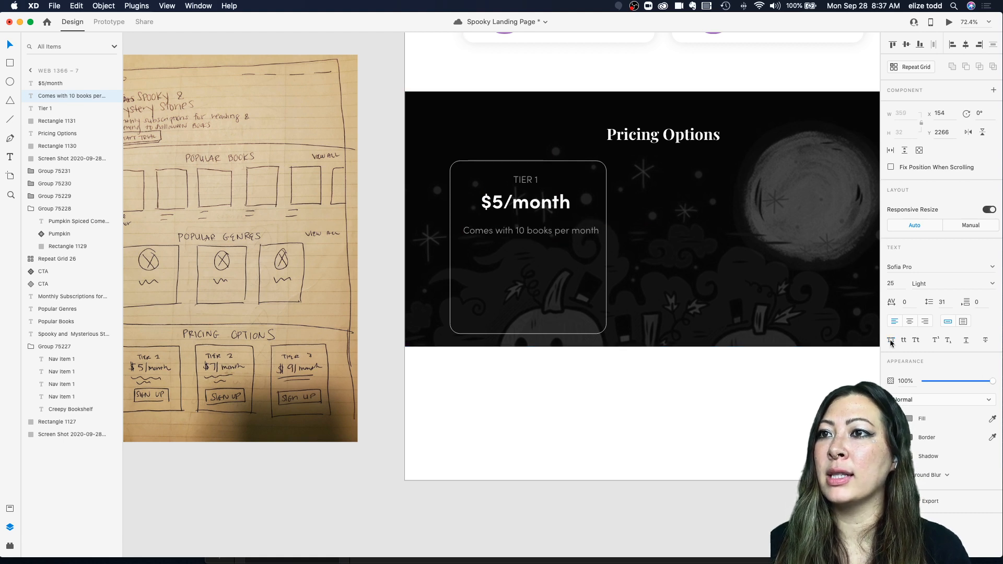
click(907, 419)
click(532, 234)
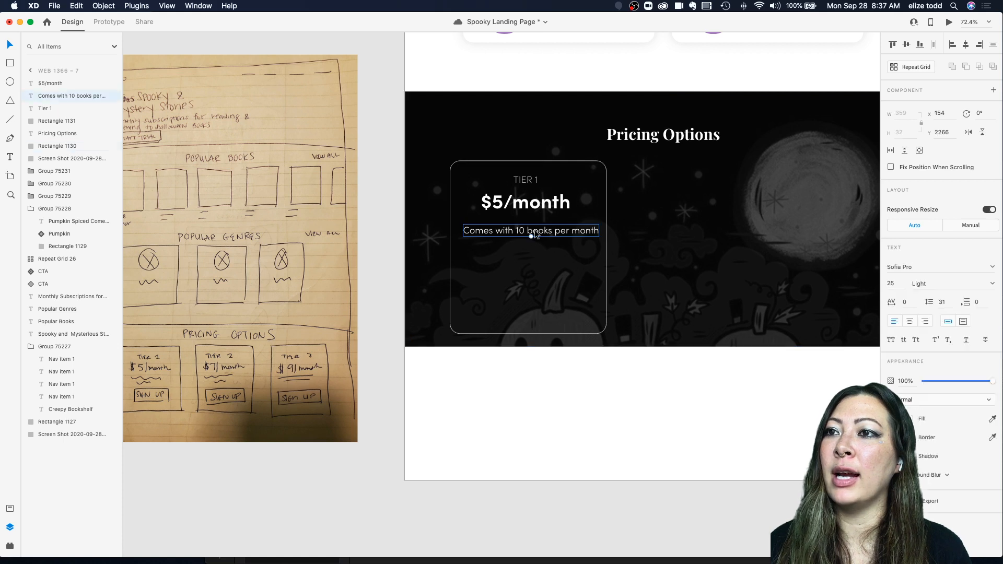
click(991, 284)
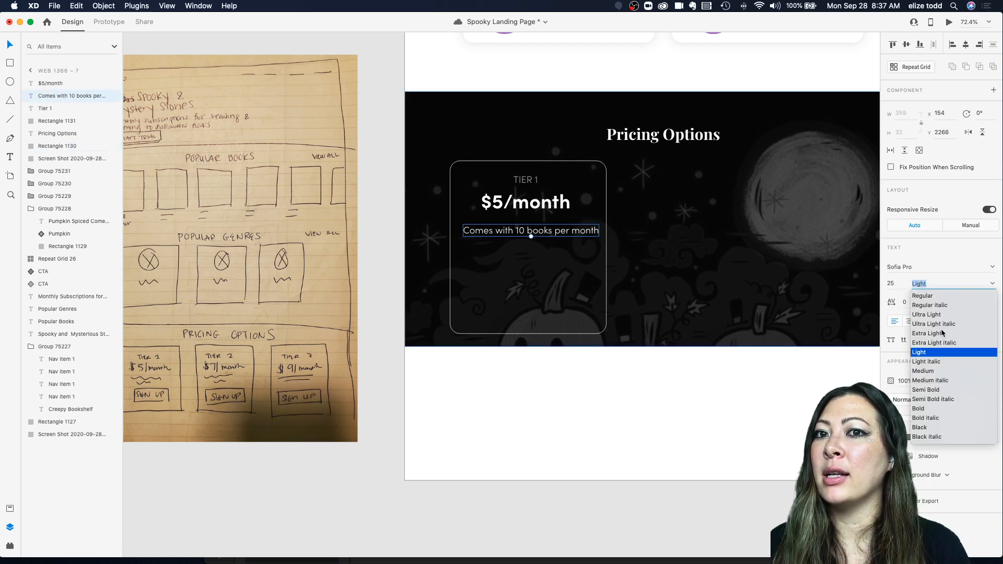
click(922, 370)
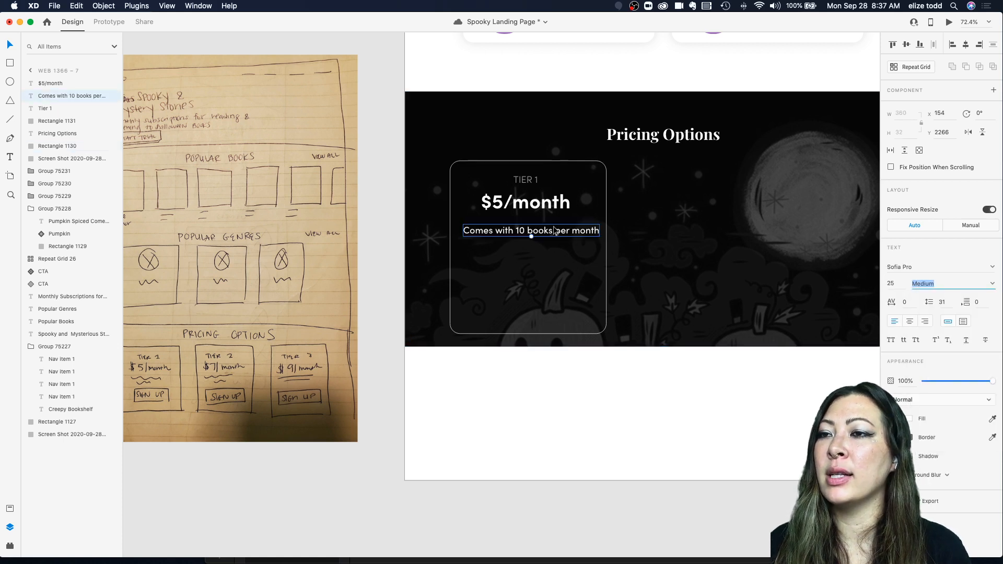
drag(557, 232, 557, 236)
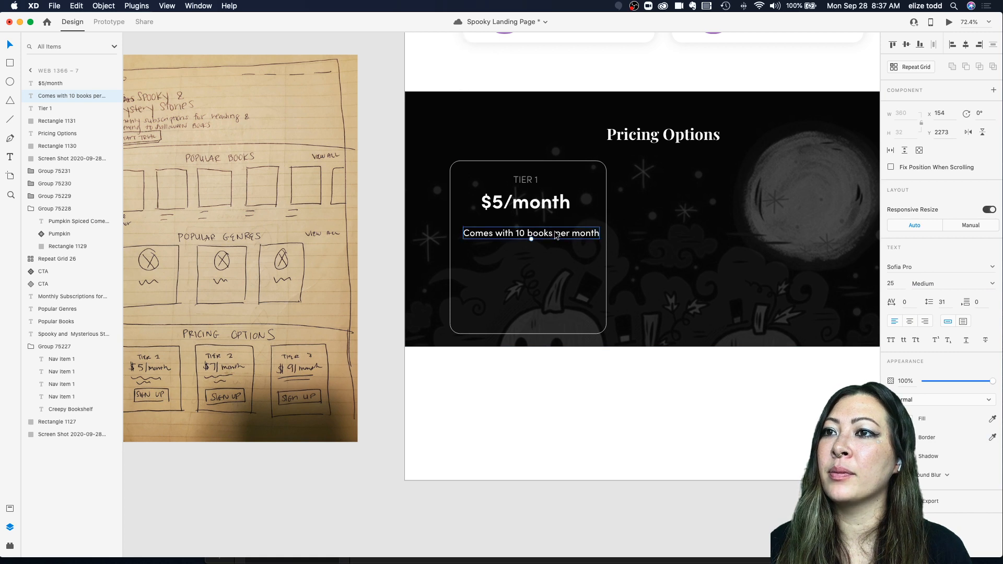
double_click(516, 235)
click(519, 234)
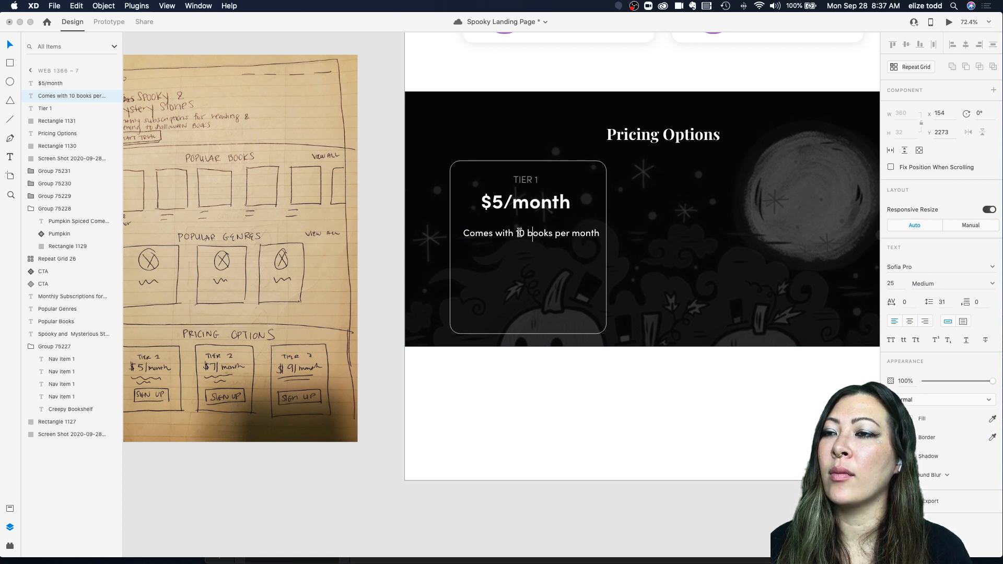
key(Escape)
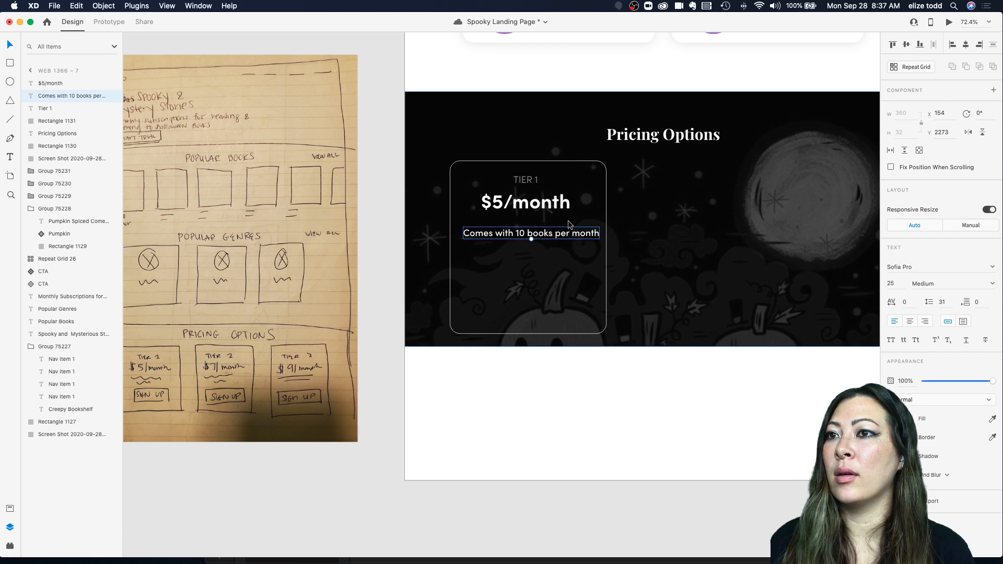
drag(570, 235, 568, 233)
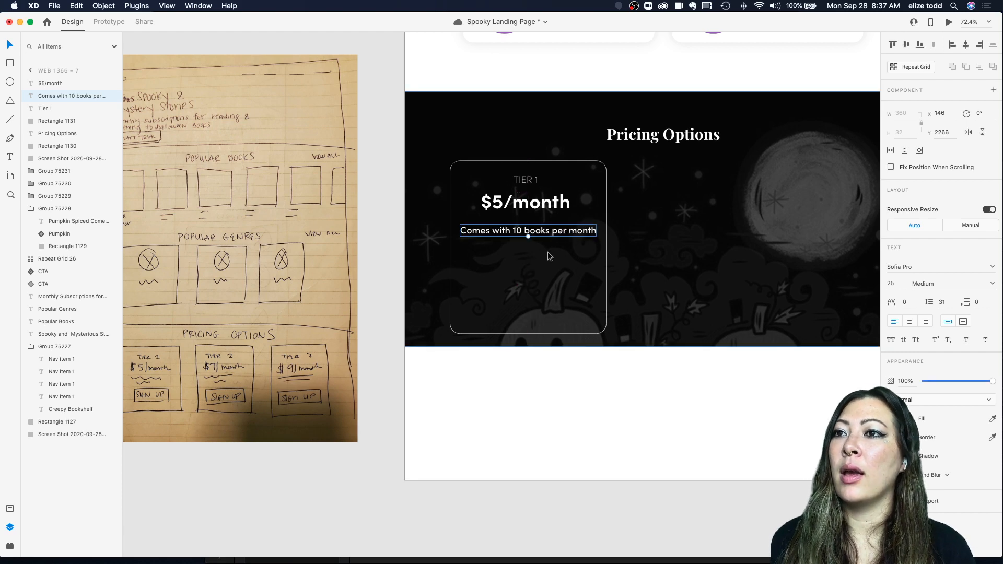
Step: Duplicate the View All Books button and move the copy into the Tier 1 card below the description
scroll(554, 241, down, 3)
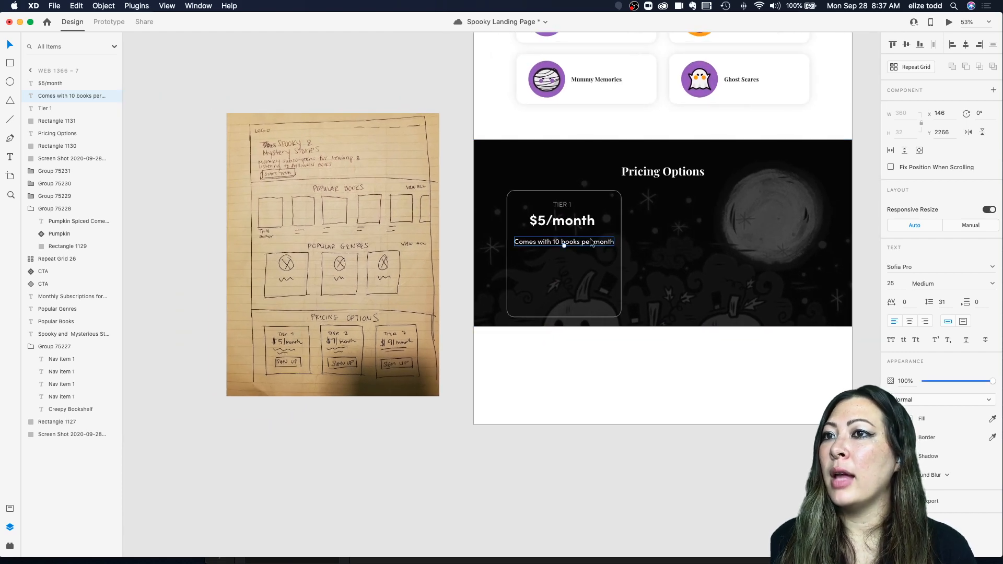
scroll(560, 275, up, 3)
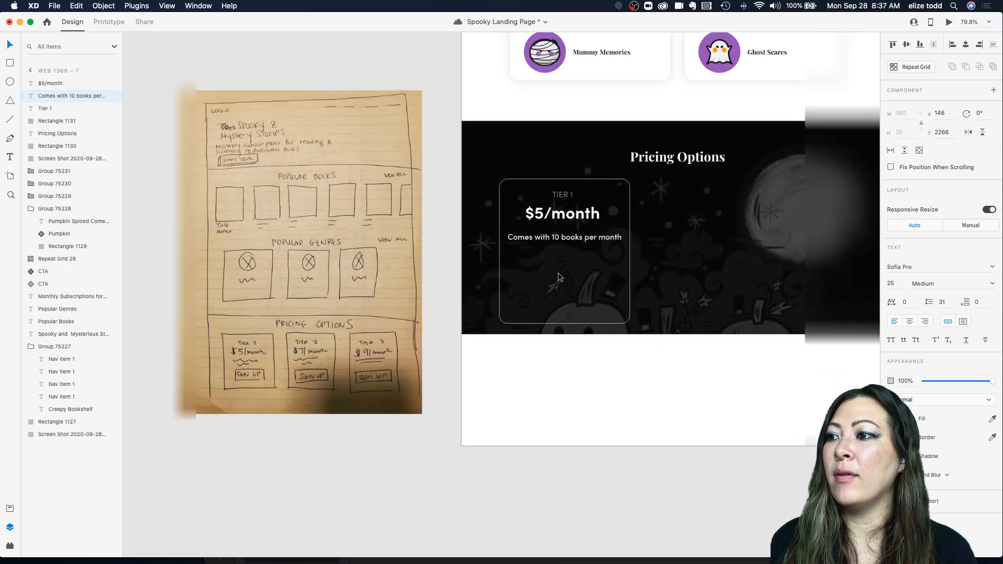
scroll(560, 277, down, 3)
scroll(560, 276, up, 4)
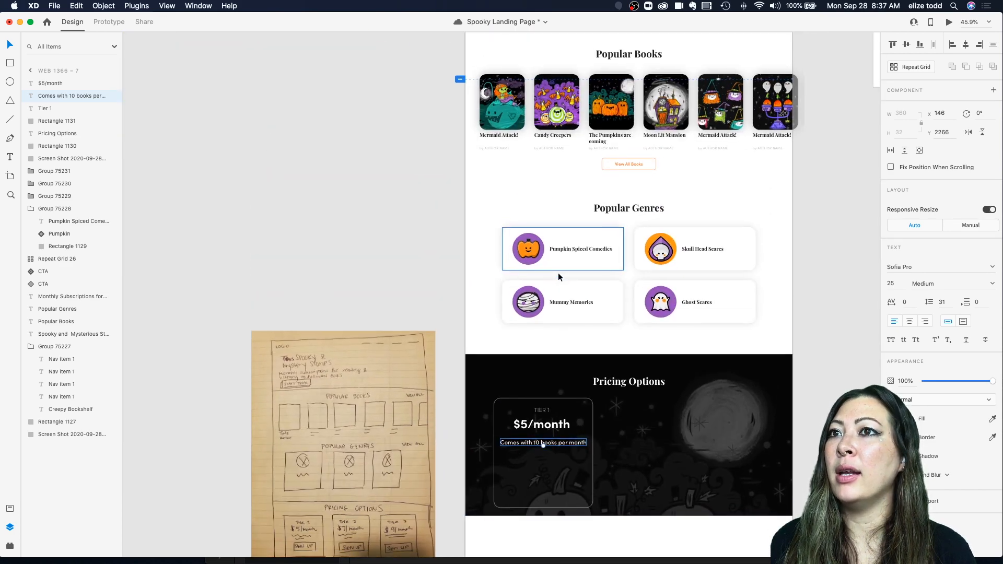
click(624, 161)
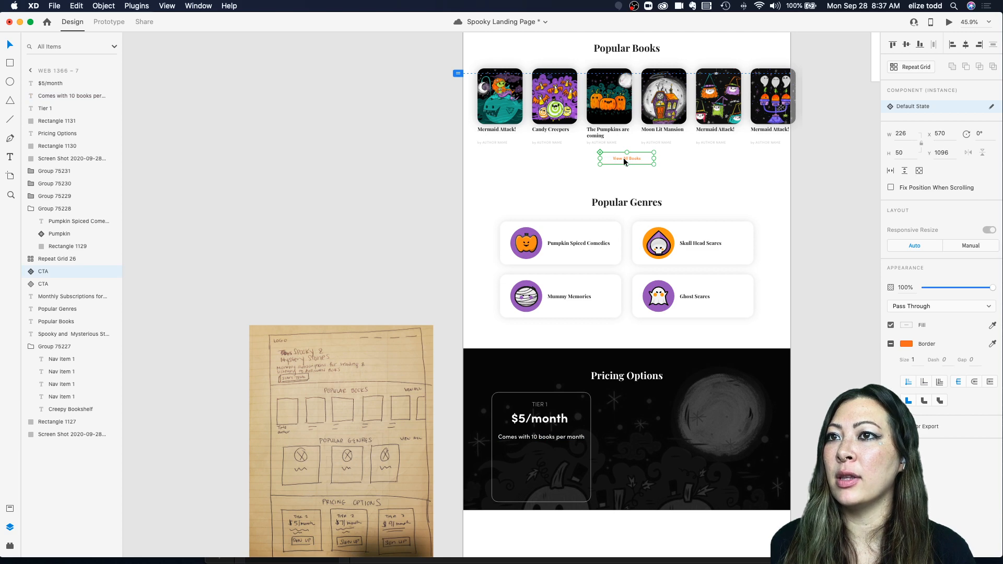
key(super+d)
drag(622, 157, 540, 463)
scroll(537, 461, down, 2)
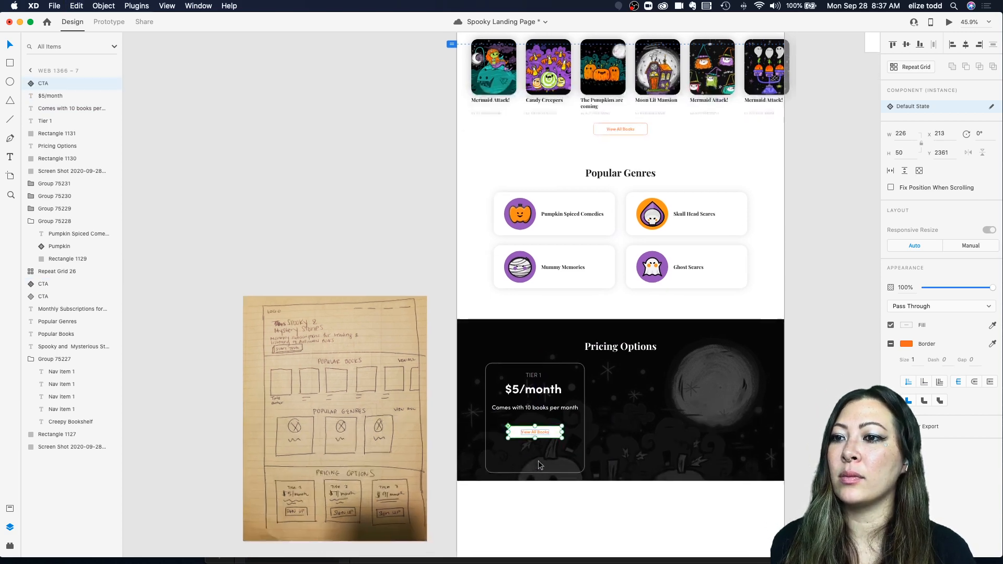
scroll(537, 461, up, 3)
click(550, 441)
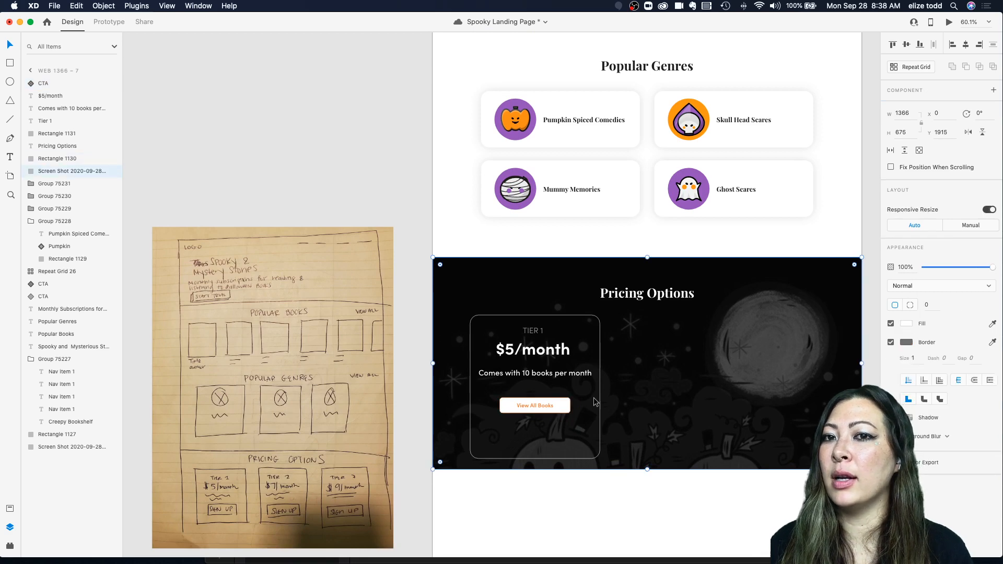
Step: Remove the copied button's fill so only its orange outline remains, and reposition it in the card
scroll(568, 404, up, 5)
double_click(567, 410)
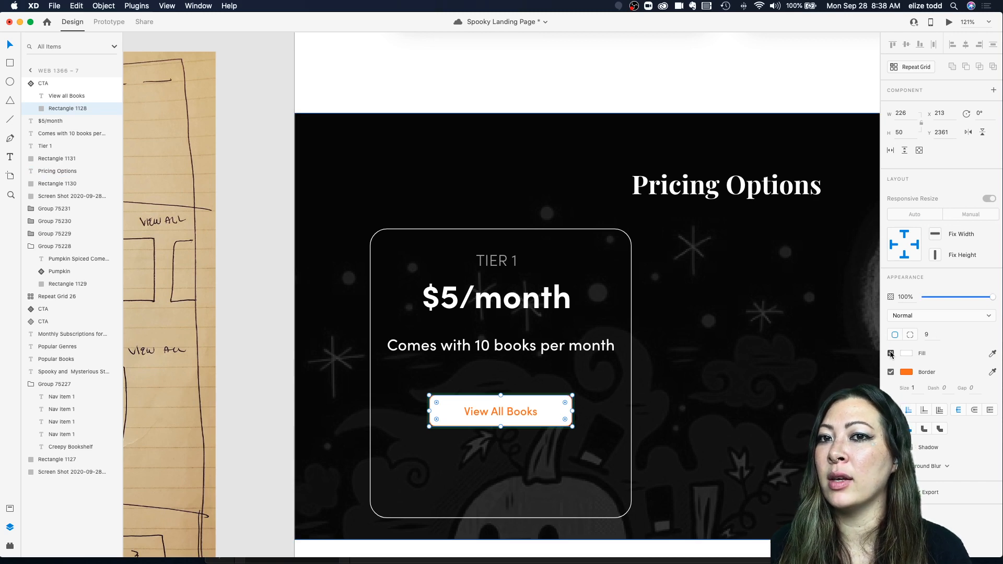
click(891, 353)
click(680, 391)
scroll(680, 392, down, 2)
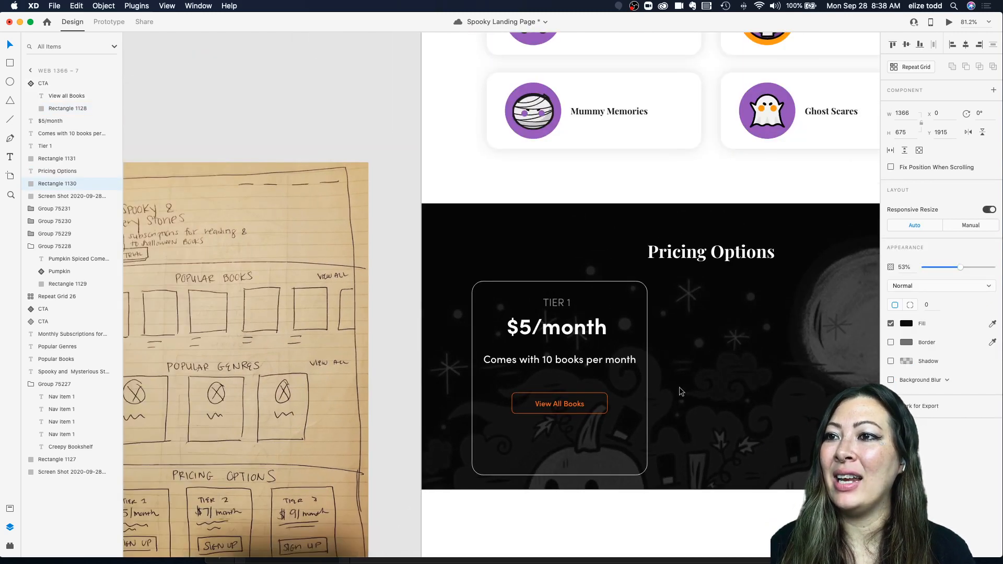
mouse_move(551, 408)
mouse_down()
mouse_move(551, 437)
mouse_move(549, 402)
mouse_up()
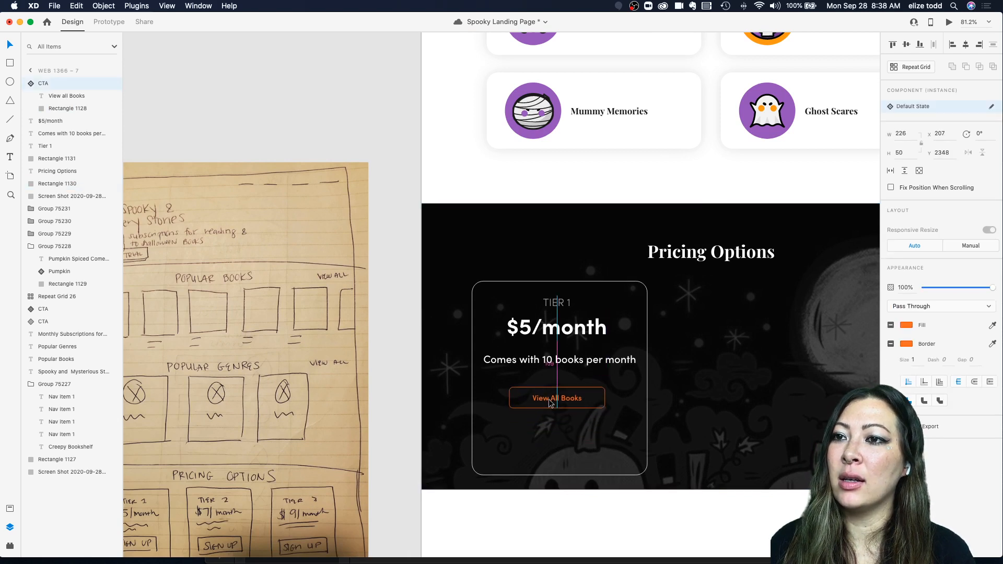
click(560, 479)
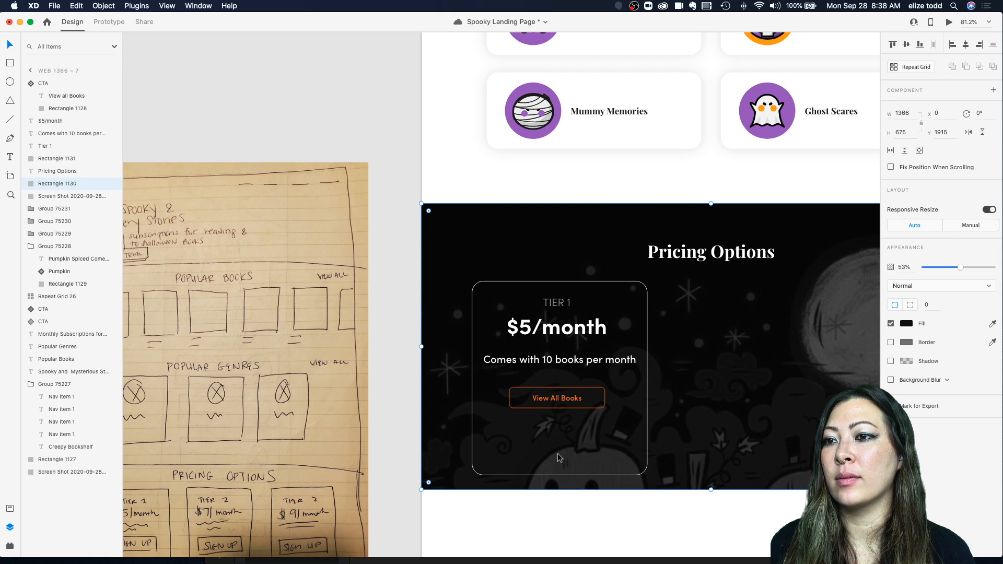
Step: Change the copied button's label to Sign Up and center the label inside the button
double_click(555, 398)
double_click(555, 398)
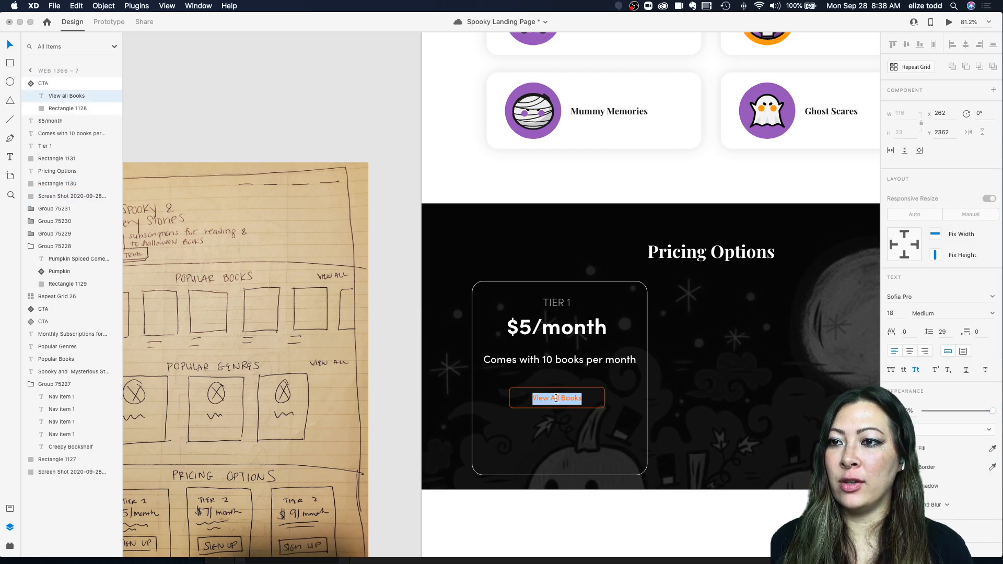
key(Escape)
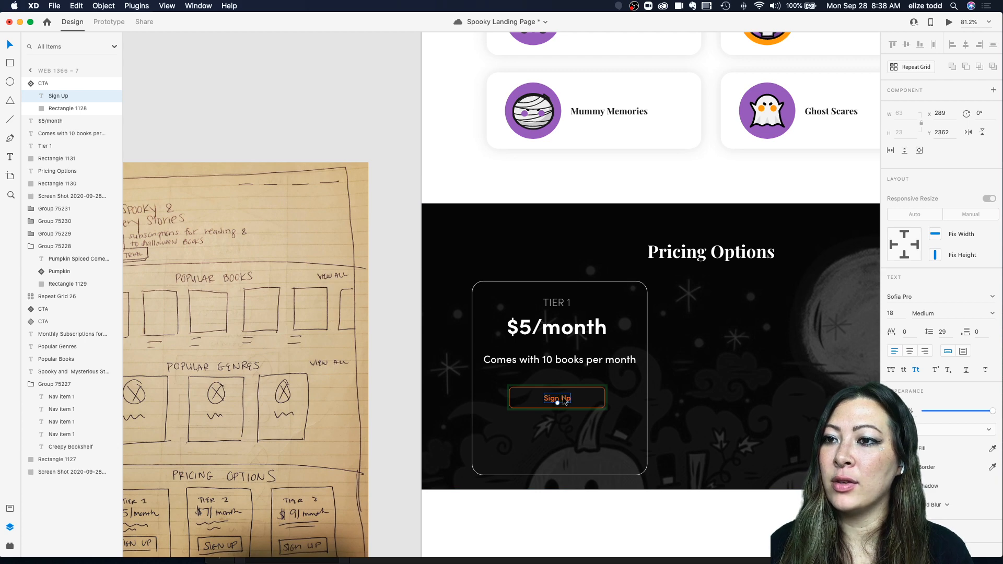
click(611, 406)
double_click(568, 402)
scroll(568, 401, up, 5)
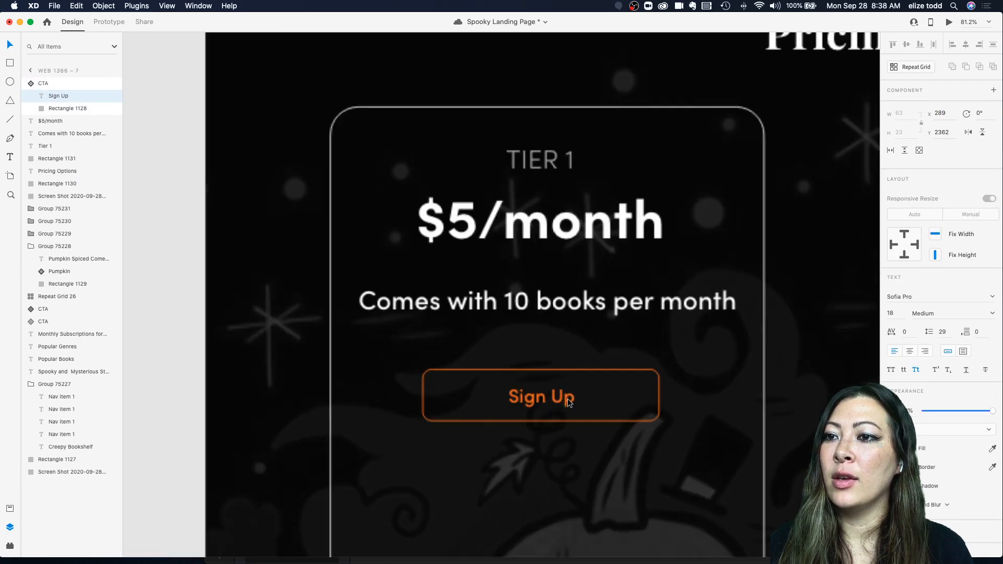
double_click(568, 402)
key(Escape)
drag(568, 402, 533, 400)
scroll(560, 395, up, 5)
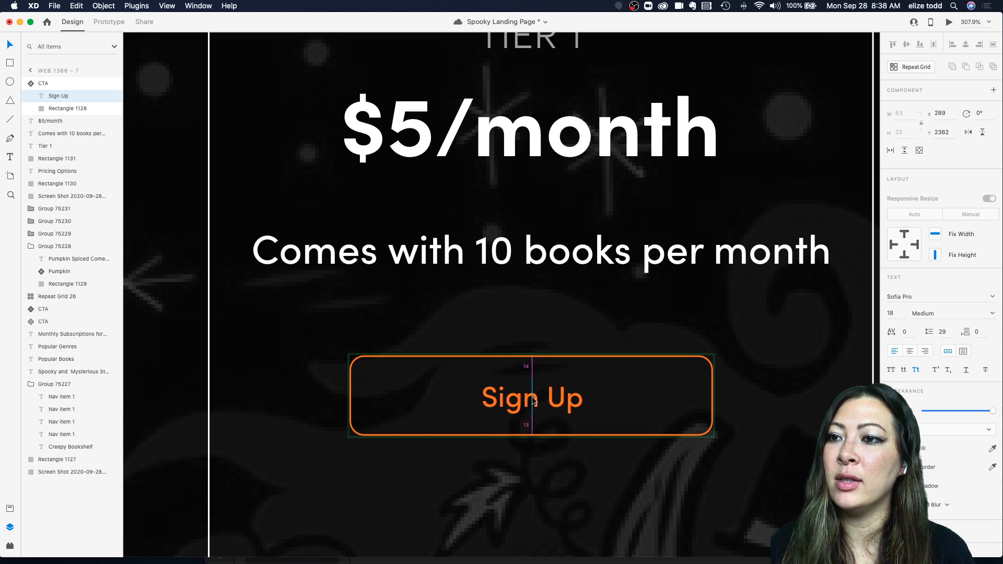
scroll(532, 397, down, 10)
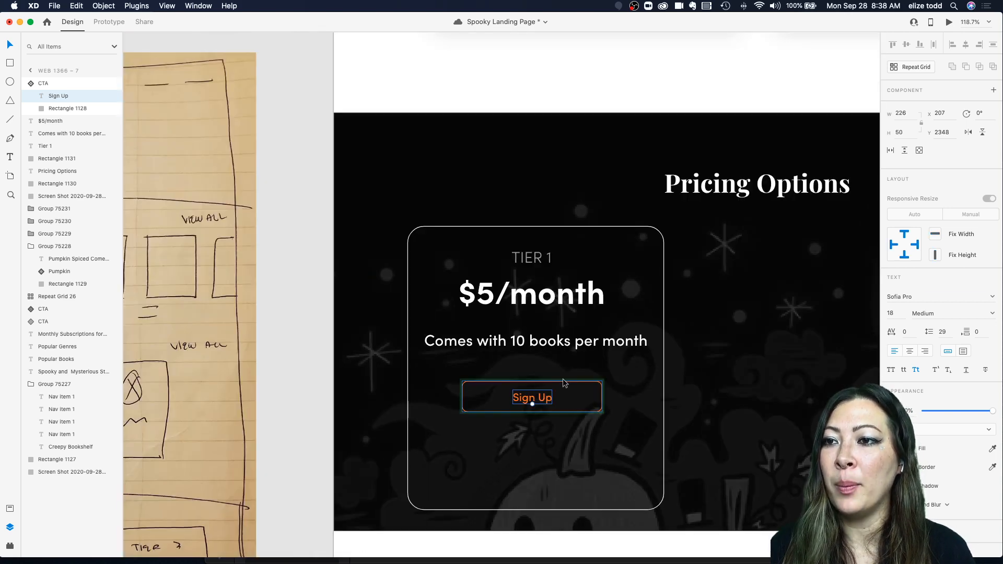
click(563, 383)
click(551, 376)
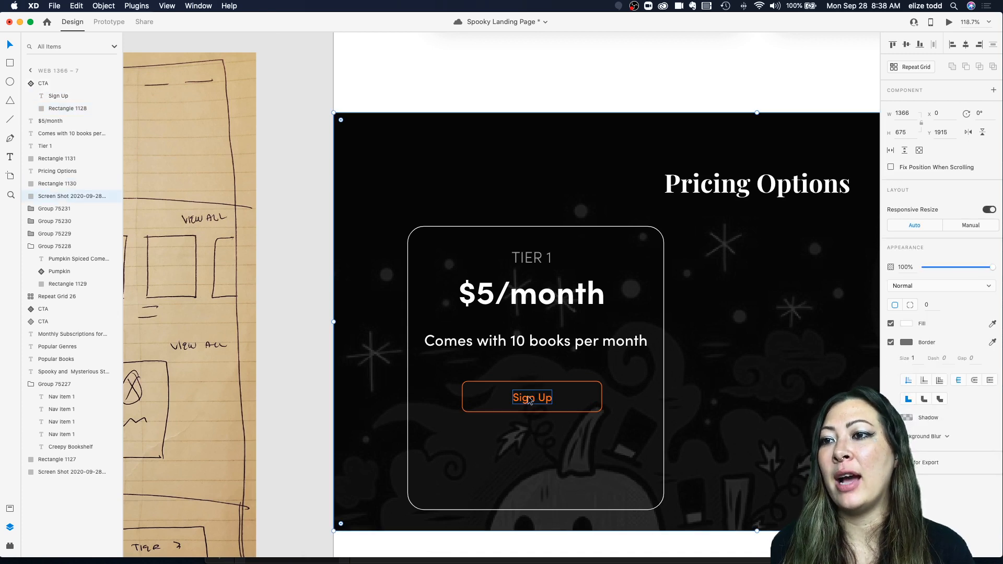
double_click(542, 393)
shift+click(576, 387)
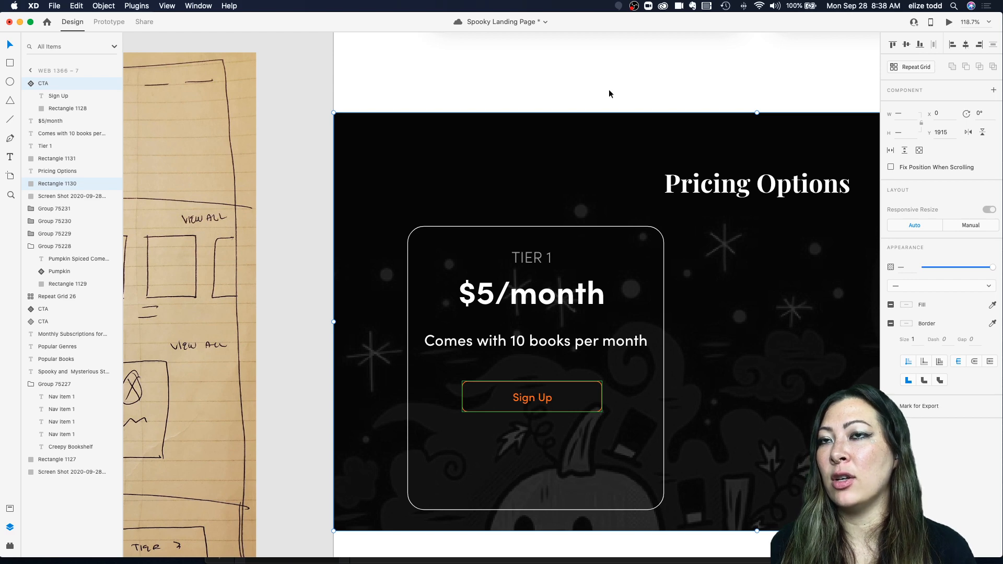
Step: Shorten the Tier 1 card by raising its bottom edge closer to the Sign Up button
scroll(609, 89, down, 5)
click(657, 299)
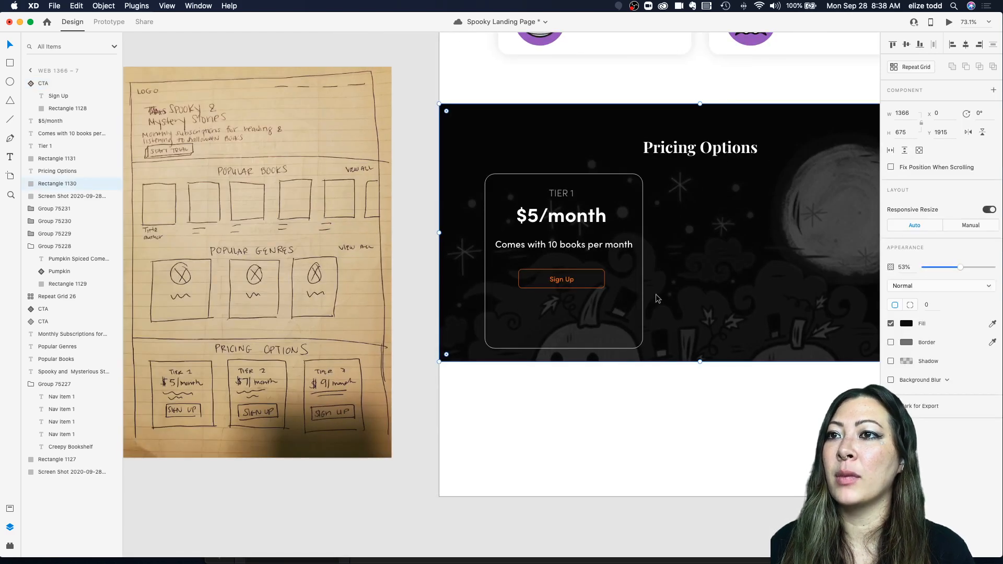
click(569, 347)
drag(563, 348, 565, 318)
click(568, 327)
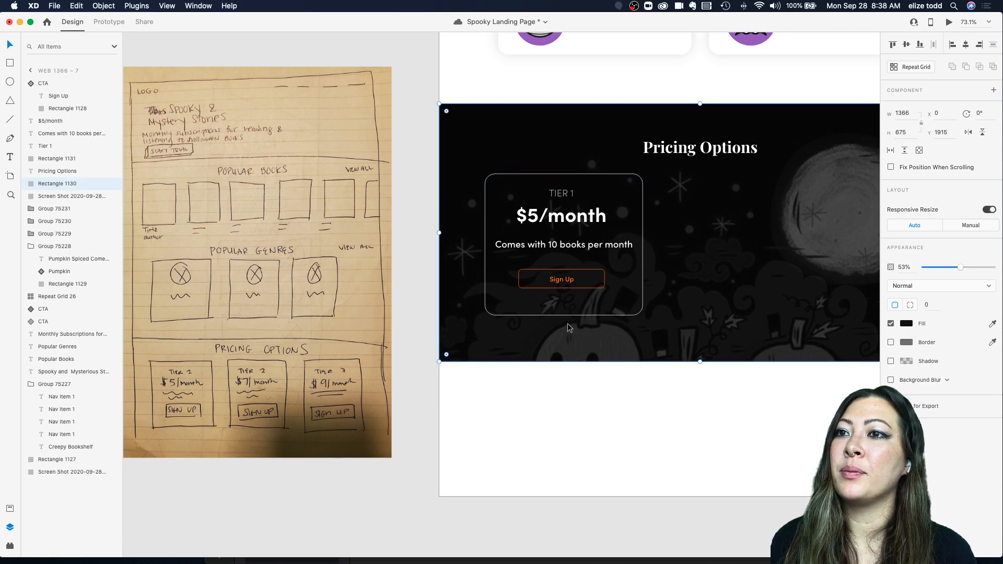
scroll(569, 328, down, 5)
scroll(569, 328, up, 5)
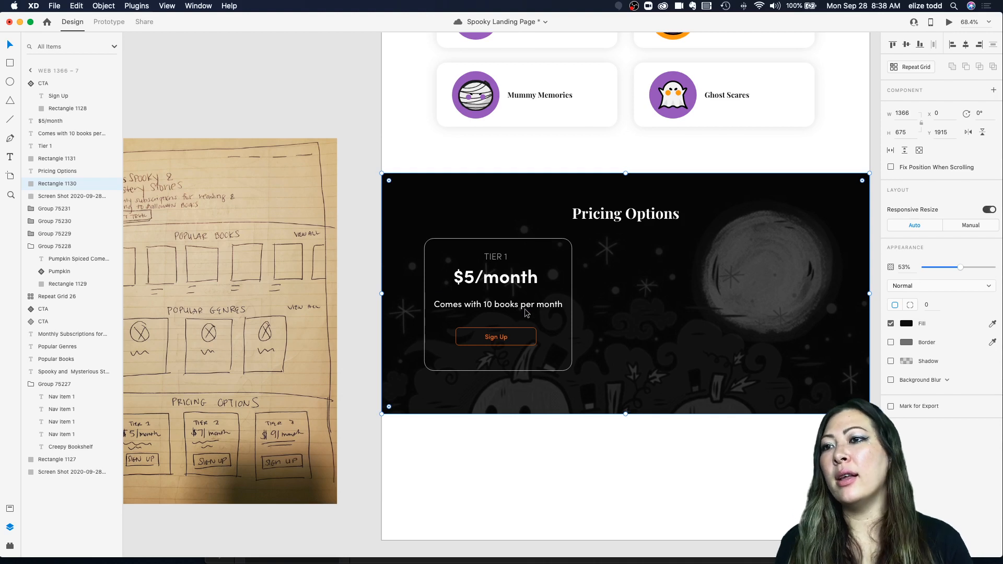
click(504, 309)
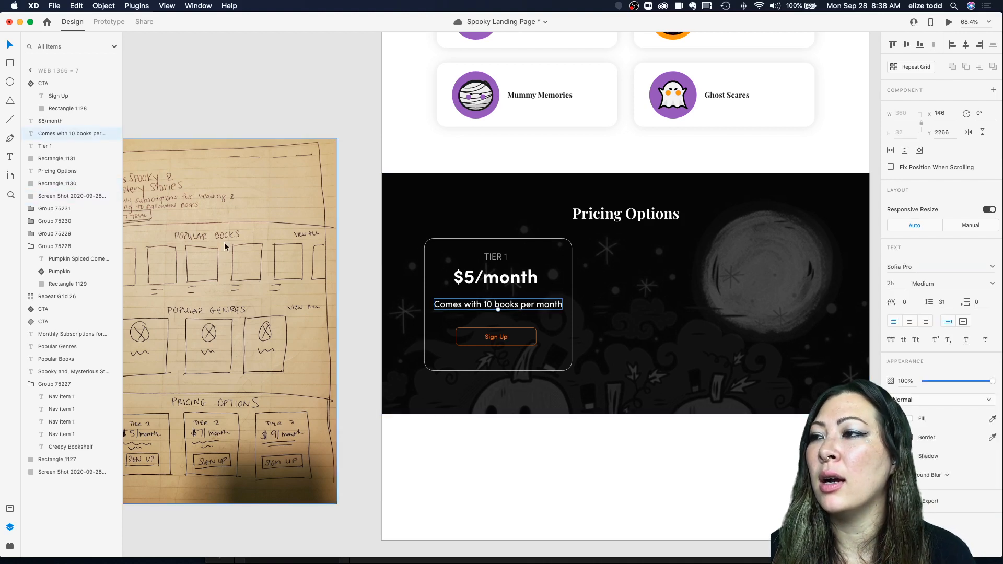
Step: Apply the H3 character style to the card's description text and center it within the Tier 1 card
click(10, 507)
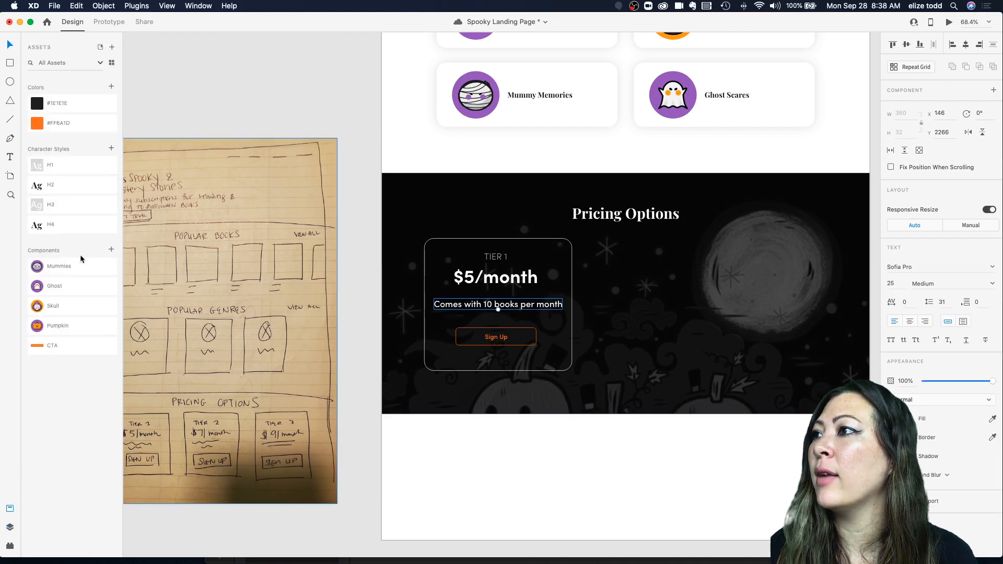
click(57, 228)
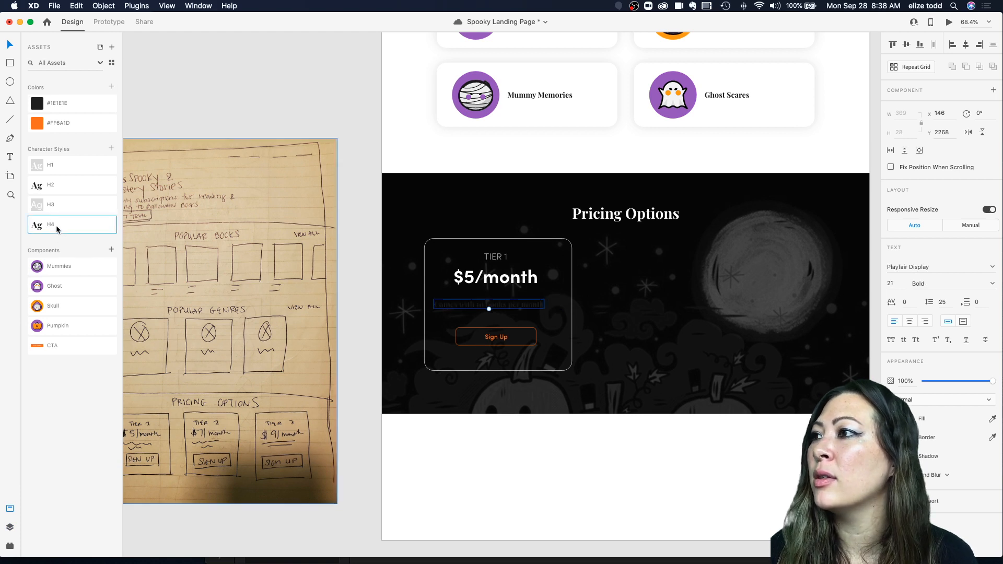
click(59, 208)
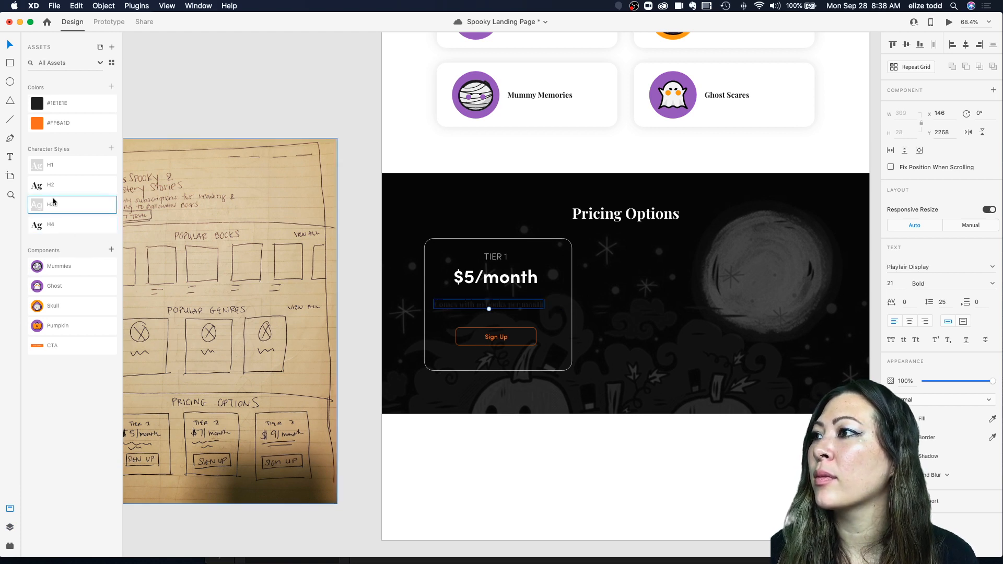
scroll(478, 312, up, 4)
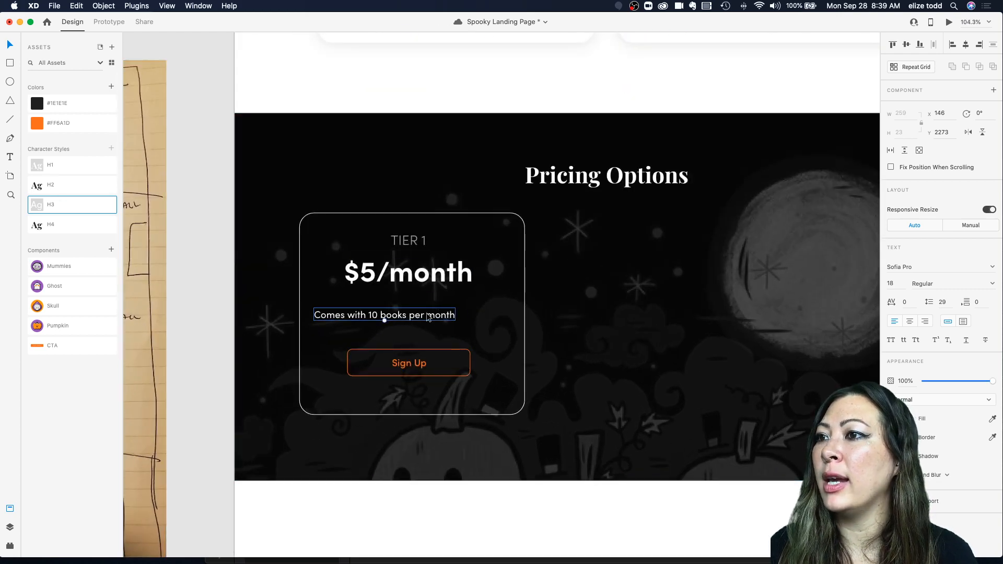
drag(427, 317, 445, 321)
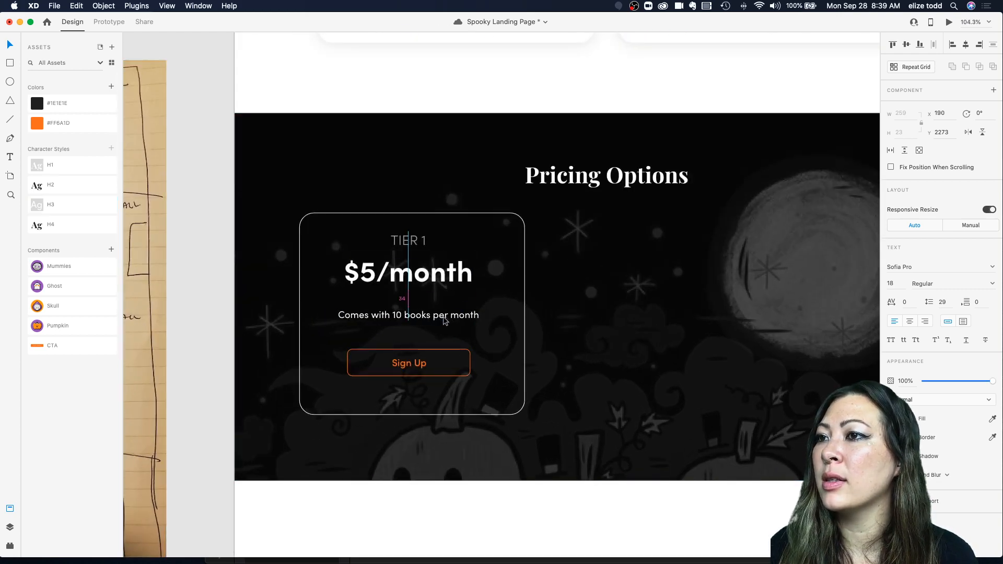
Step: Give the Tier 1 card a #1E1E1E fill and lower its opacity to 58%
scroll(443, 320, down, 3)
click(496, 342)
scroll(473, 336, up, 5)
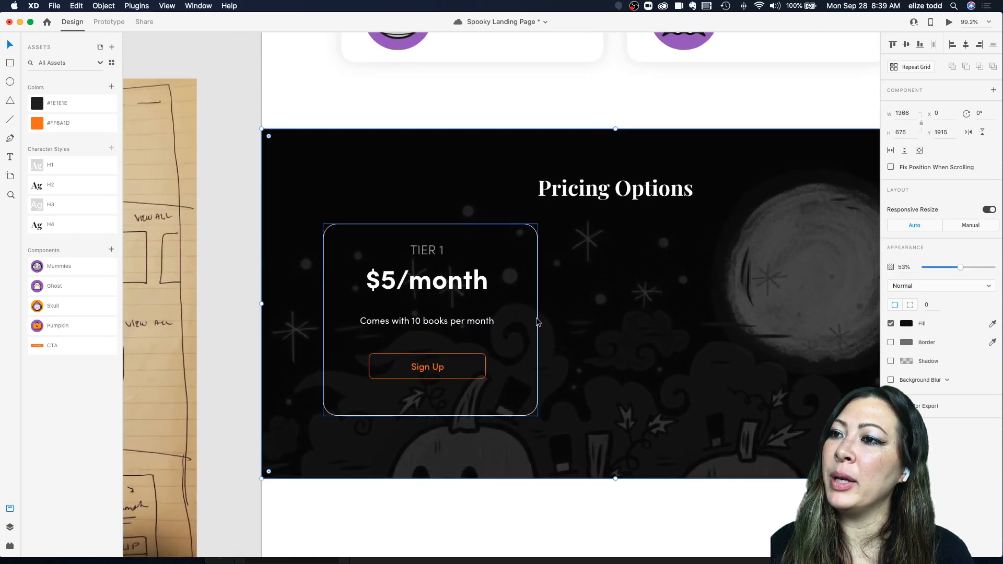
click(536, 321)
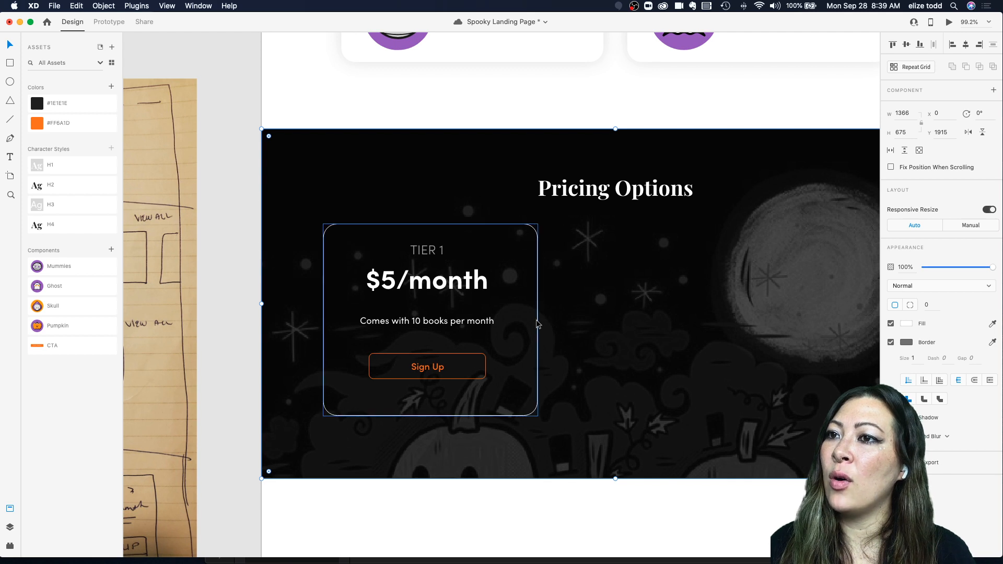
click(538, 322)
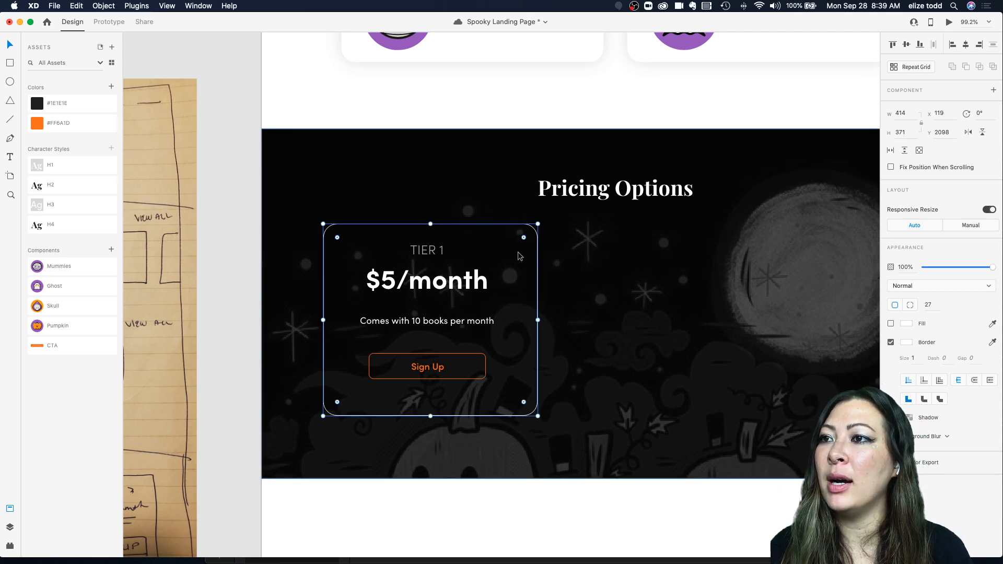
click(890, 324)
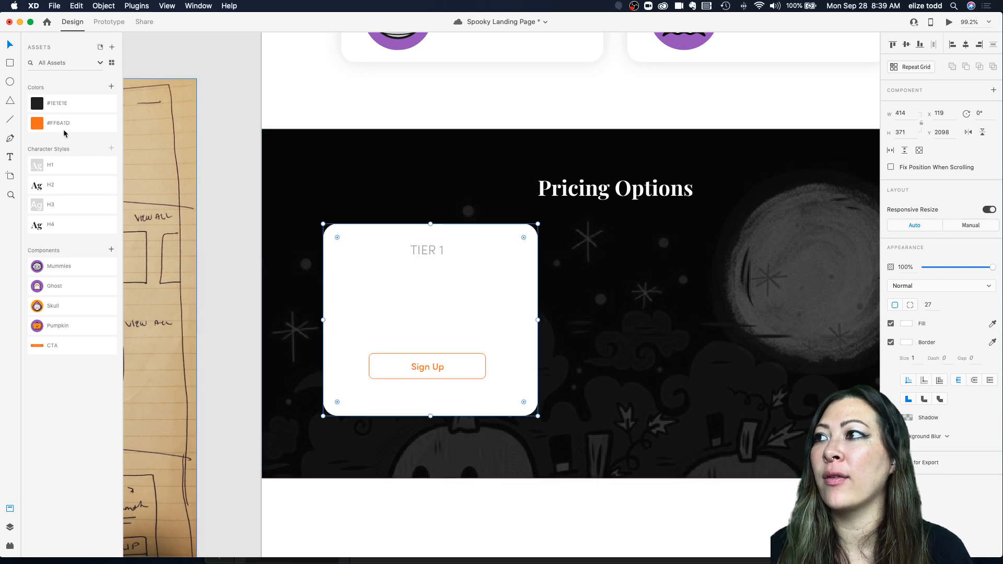
click(46, 104)
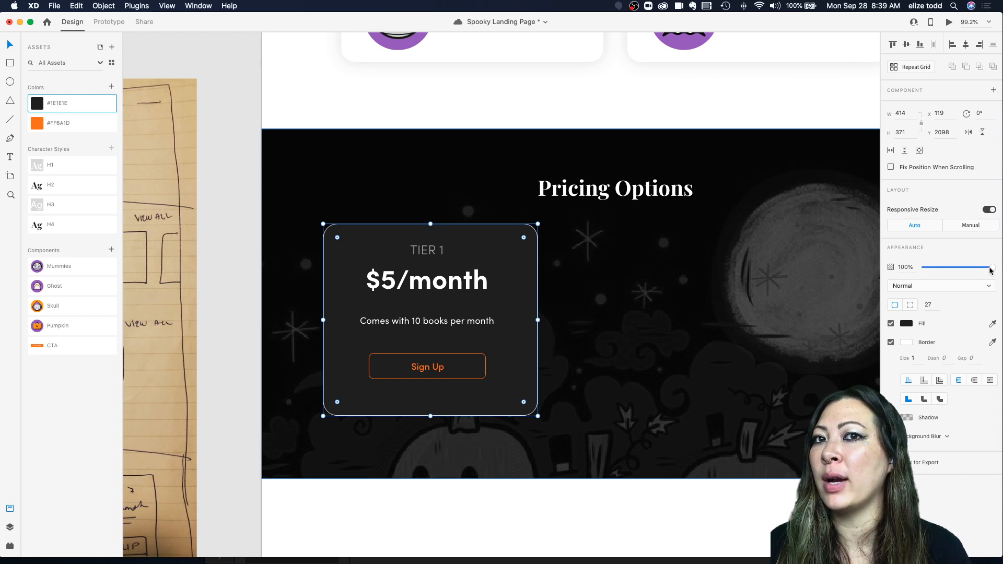
drag(993, 269, 963, 270)
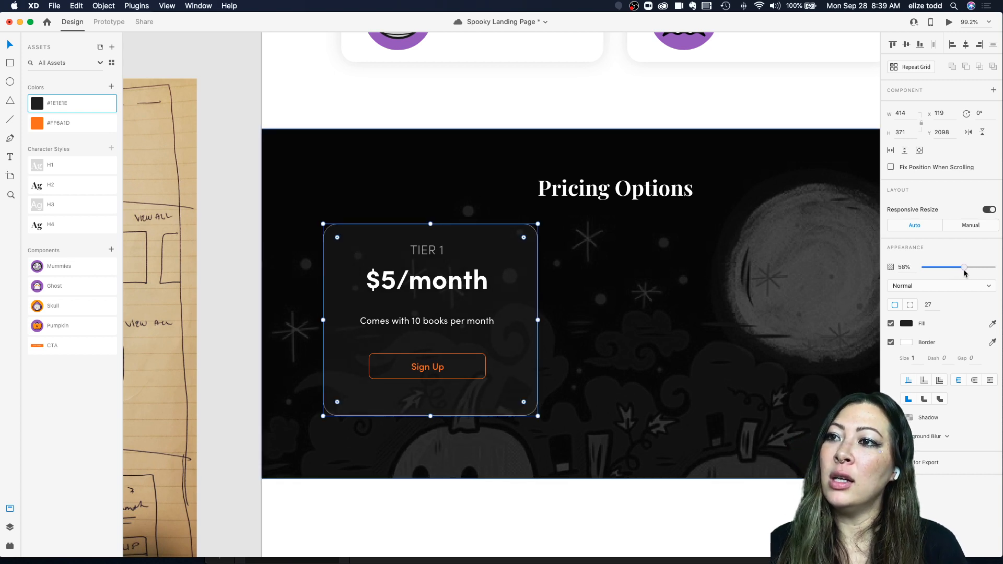
Step: Narrow the Tier 1 card from both sides to about 389 px wide
click(659, 315)
scroll(659, 314, down, 4)
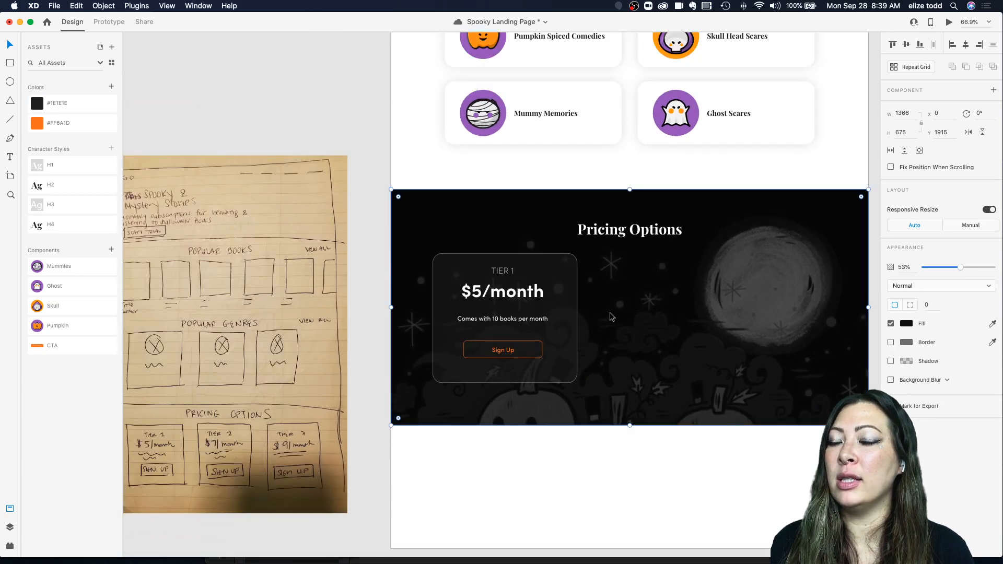
scroll(589, 313, up, 4)
click(559, 318)
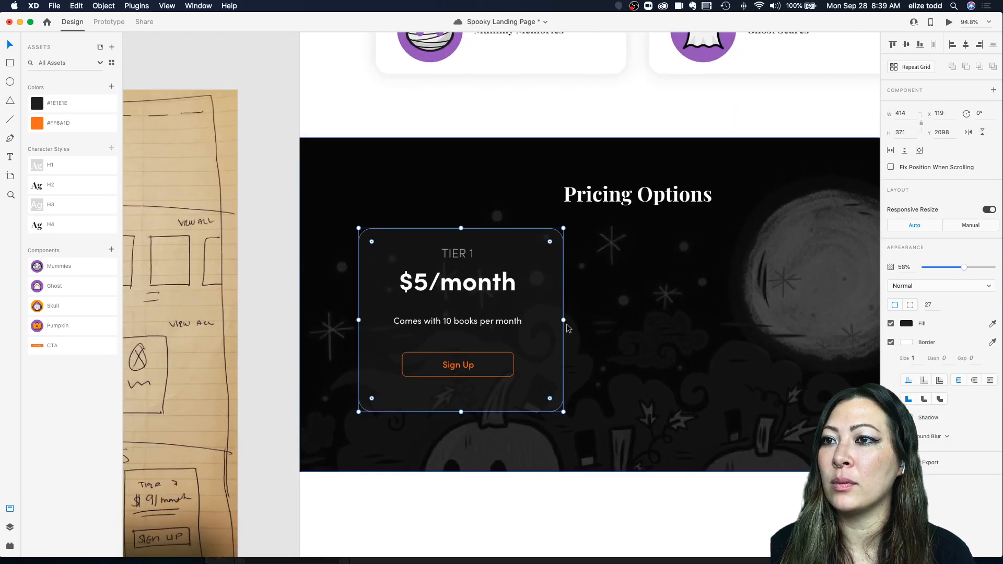
drag(563, 319, 556, 319)
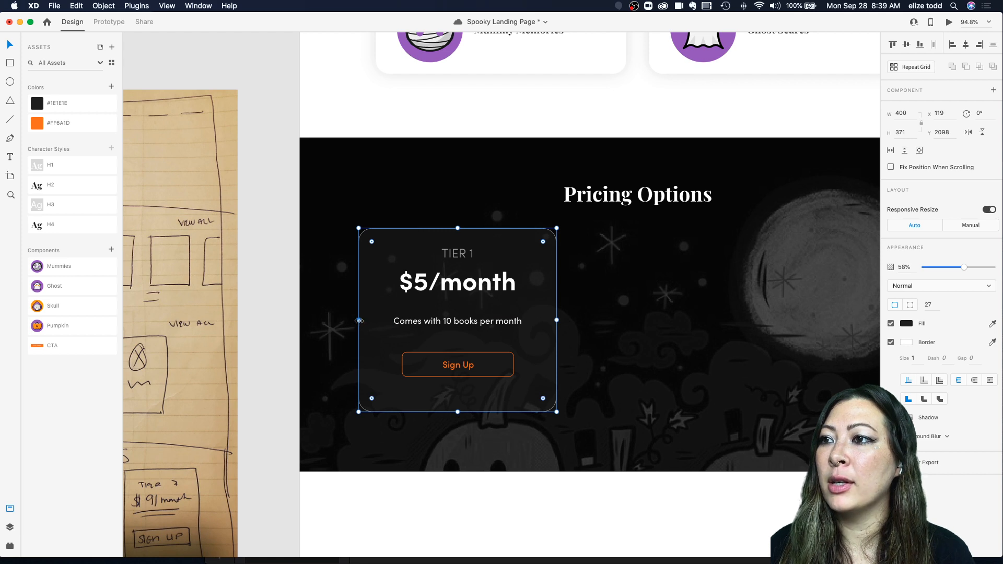
drag(358, 320, 364, 320)
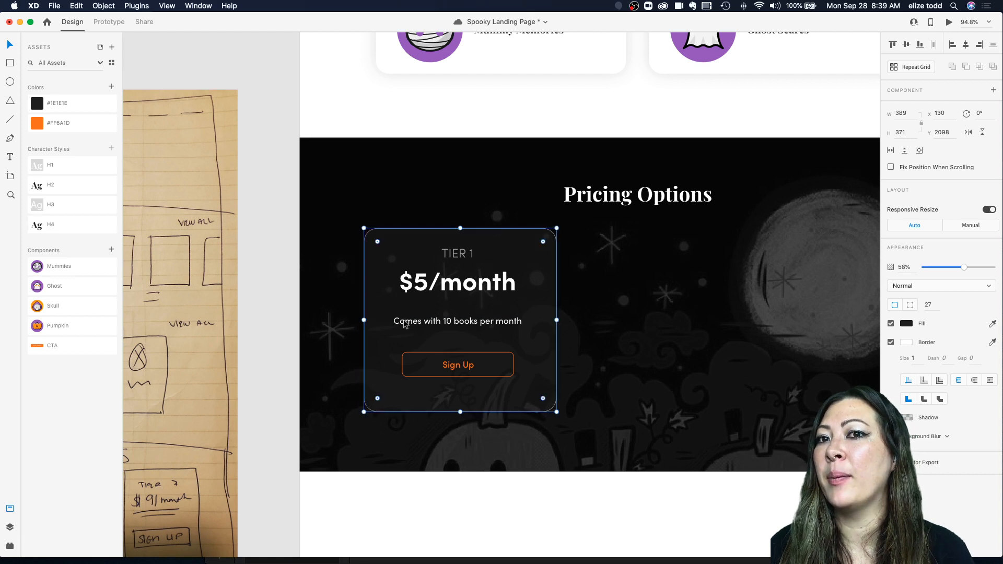
Step: Set the Tier 1 card's border size to 2
click(904, 343)
click(909, 354)
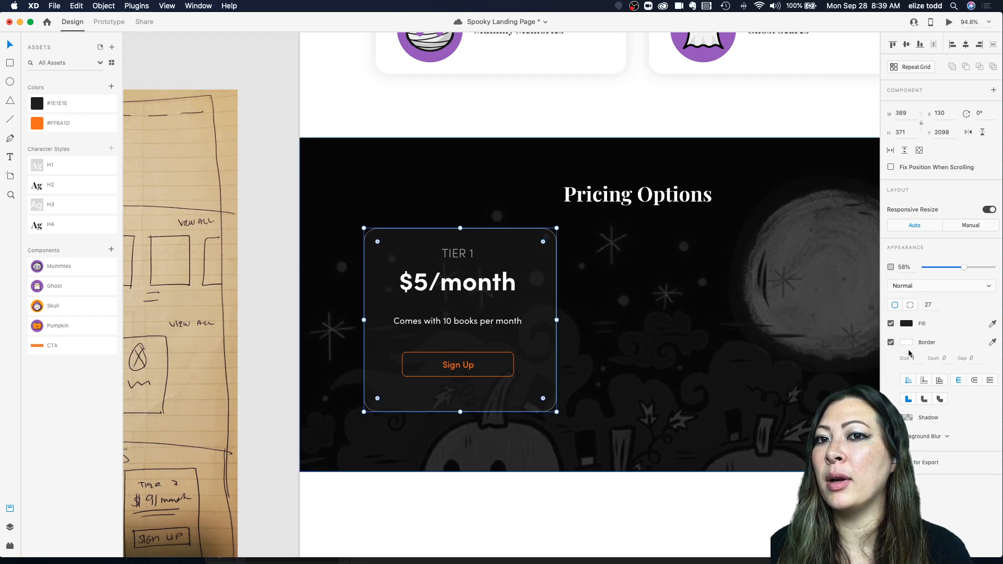
text(2)
click(590, 344)
Step: Tighten the card layout by moving the description and Sign Up button up and raising the card's bottom edge
scroll(591, 342, down, 4)
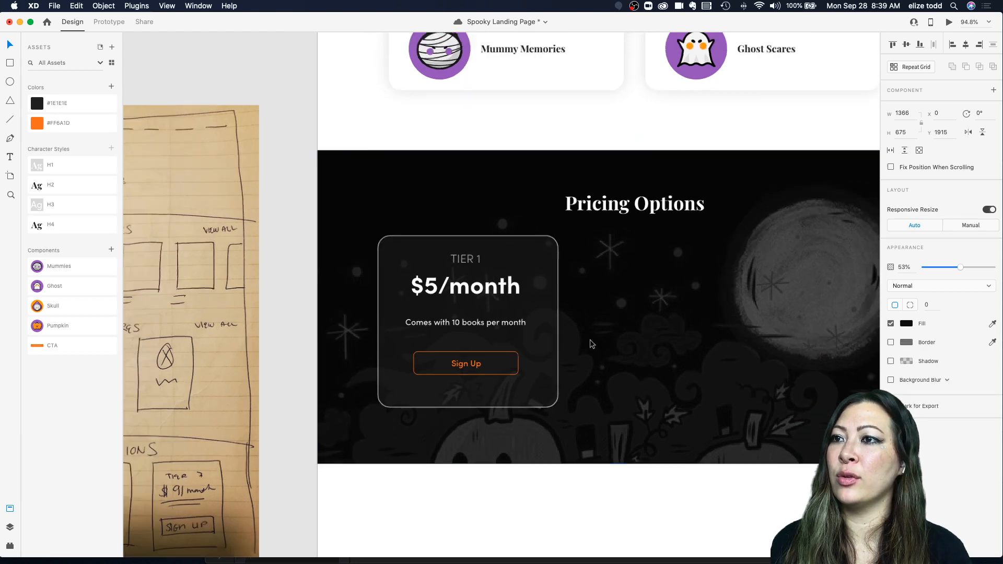
scroll(599, 316, up, 3)
scroll(659, 313, down, 3)
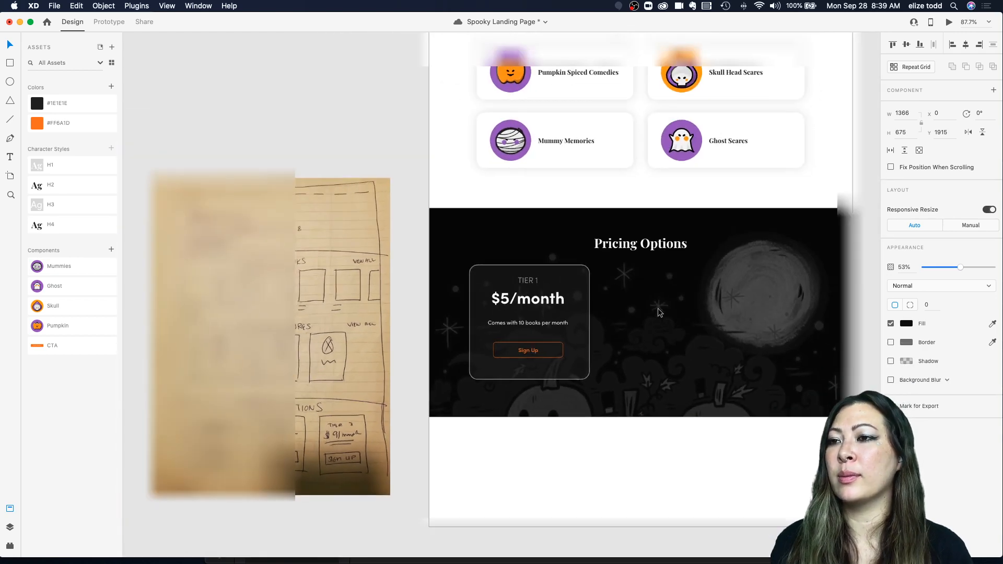
scroll(611, 304, up, 2)
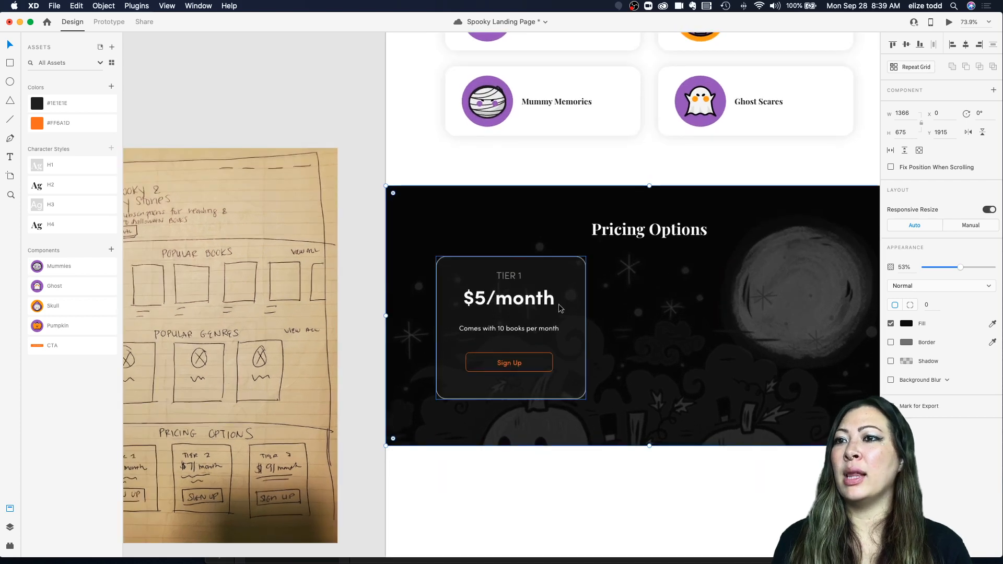
click(521, 319)
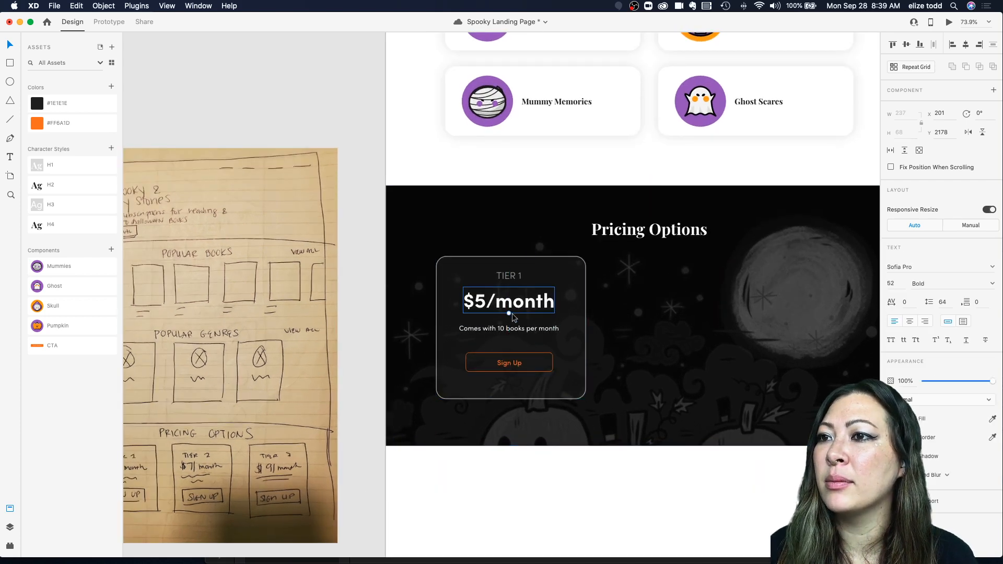
double_click(509, 324)
drag(508, 362, 510, 353)
click(507, 385)
drag(511, 399, 511, 387)
click(509, 409)
scroll(510, 409, down, 5)
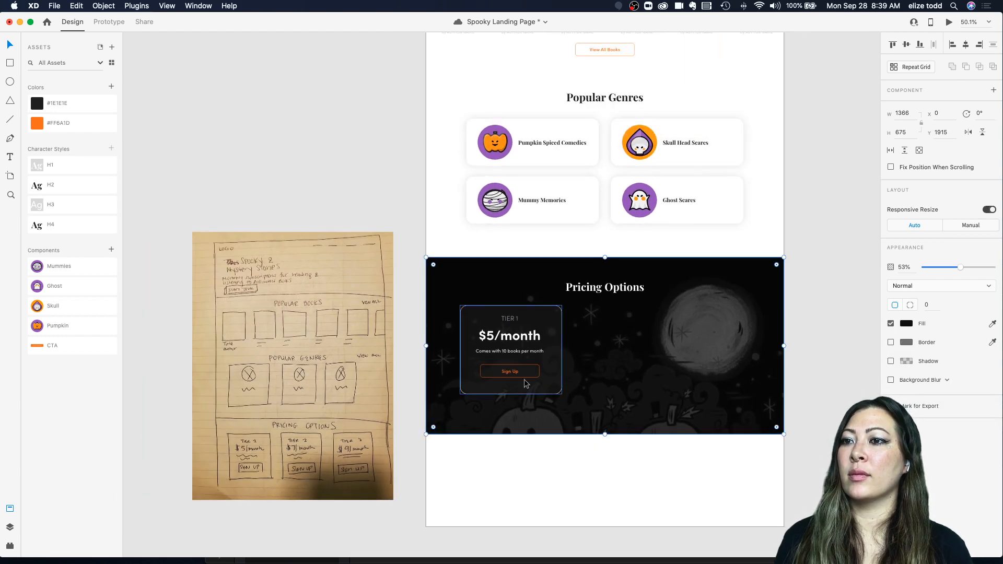
Step: Center the Sign Up button horizontally within the Tier 1 card
click(511, 372)
scroll(512, 372, up, 6)
shift+click(601, 371)
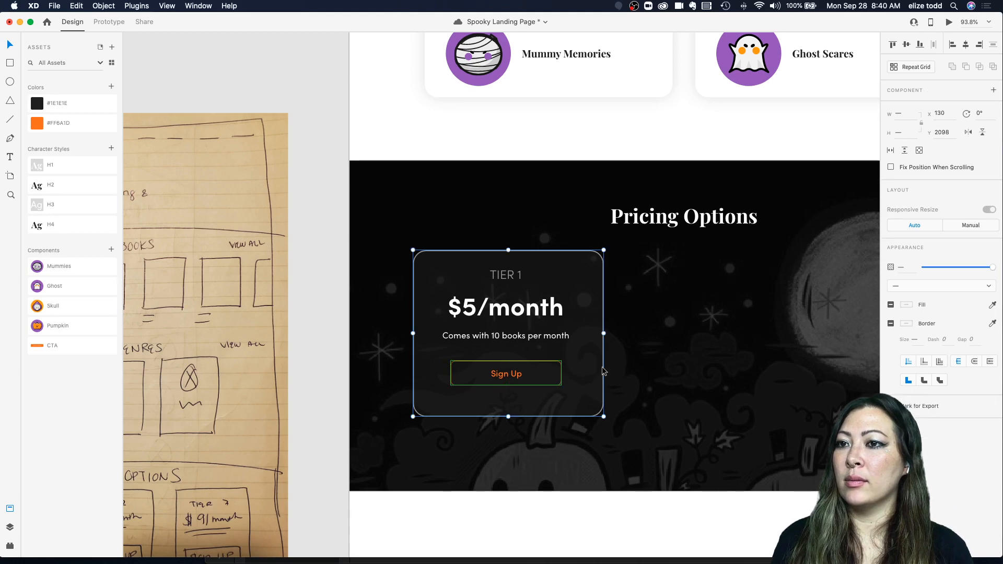
click(966, 53)
click(627, 365)
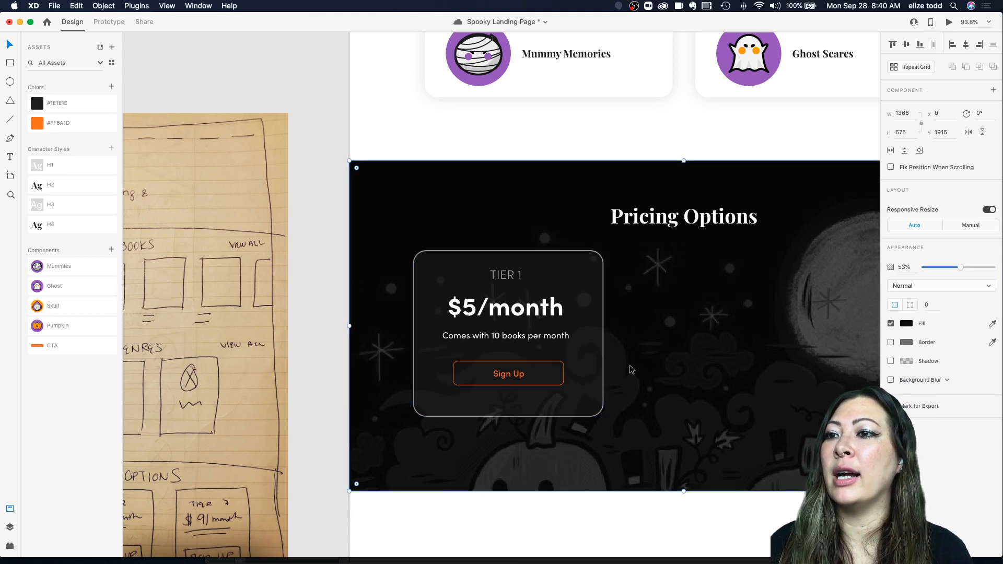
Step: Turn on the Sign Up button's fill and apply the orange #FF6A1D color swatch to it
scroll(632, 364, down, 3)
click(532, 374)
scroll(532, 375, up, 4)
scroll(603, 381, down, 6)
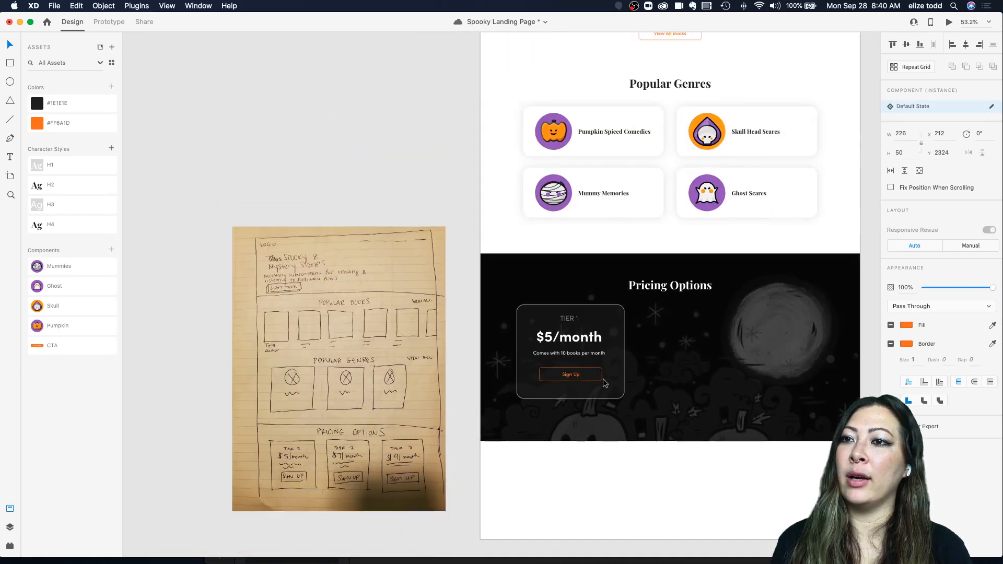
click(659, 380)
scroll(614, 380, up, 4)
click(553, 371)
scroll(574, 366, right, 3)
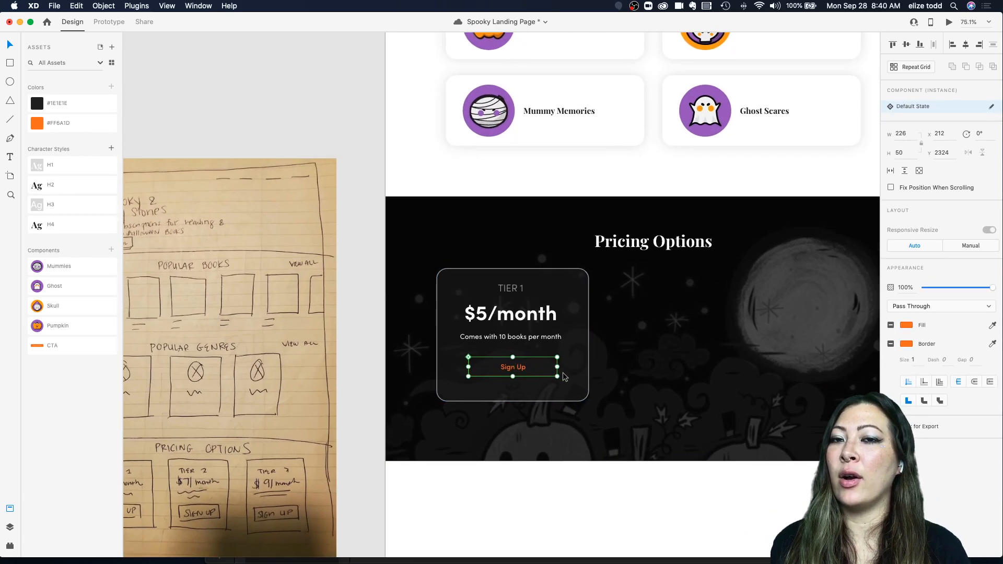
click(597, 355)
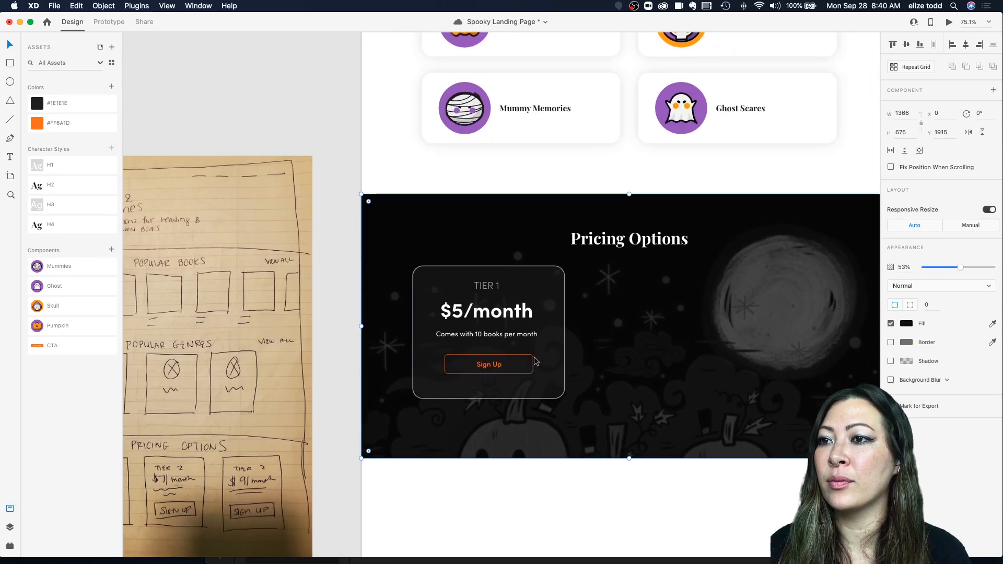
click(526, 359)
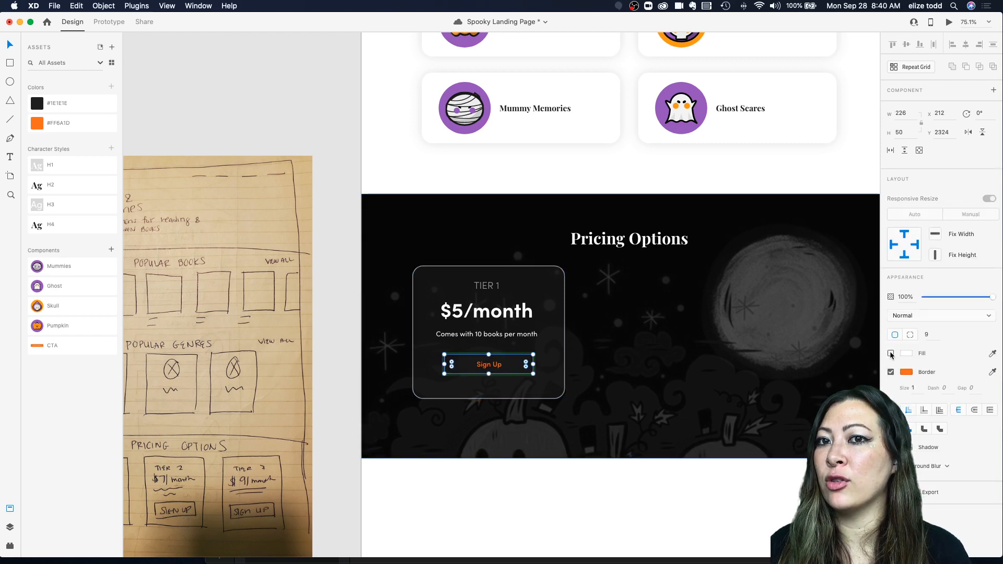
click(890, 354)
double_click(671, 355)
scroll(672, 356, down, 2)
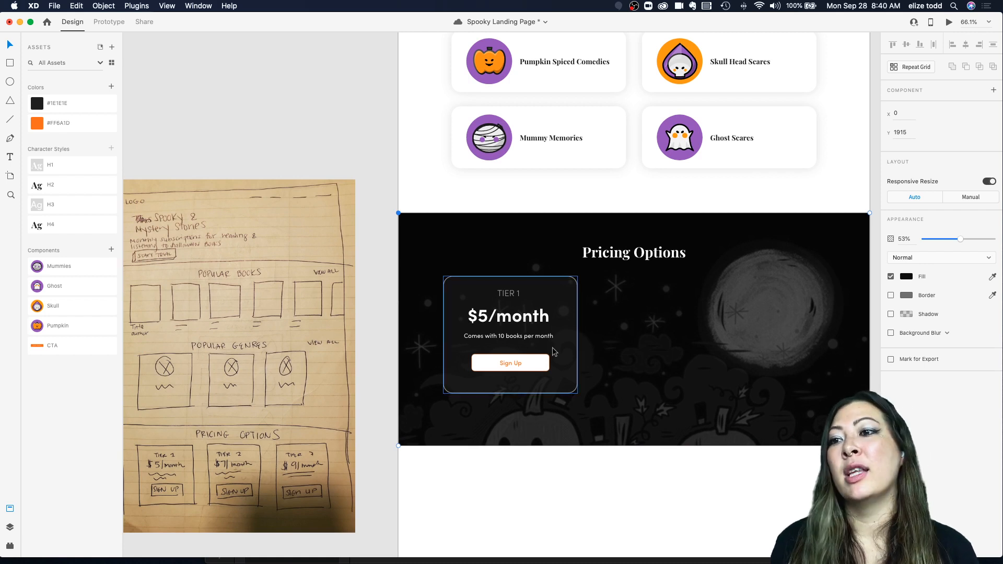
click(700, 363)
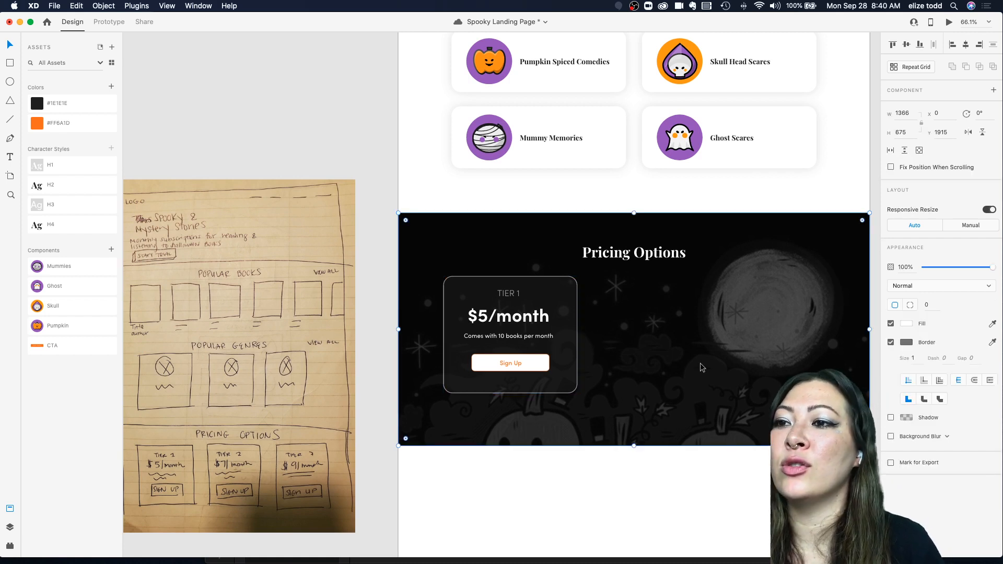
click(546, 365)
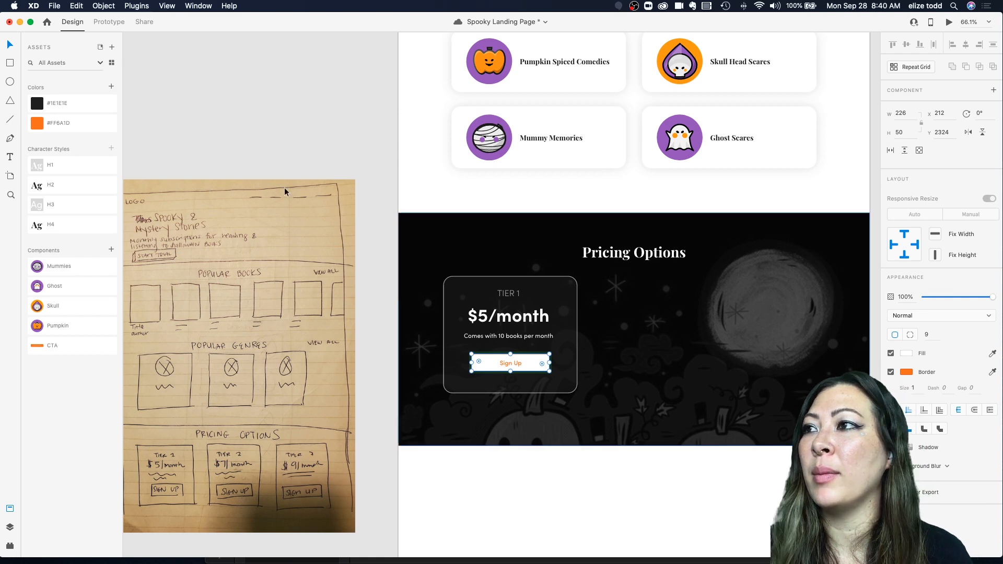
click(71, 131)
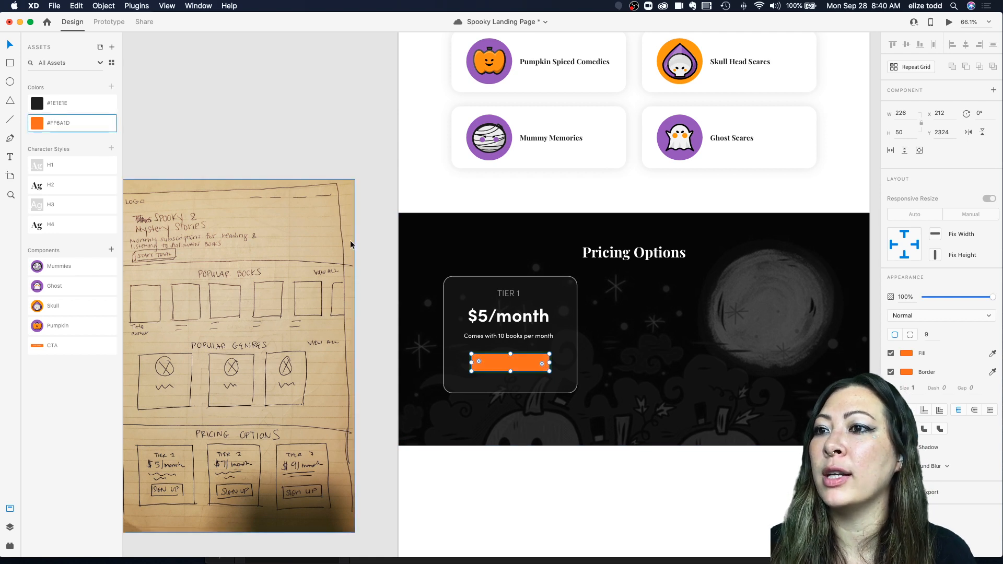
Step: Edit the Sign Up label inside the button and change its text color to white
click(512, 368)
click(511, 369)
click(512, 367)
click(511, 367)
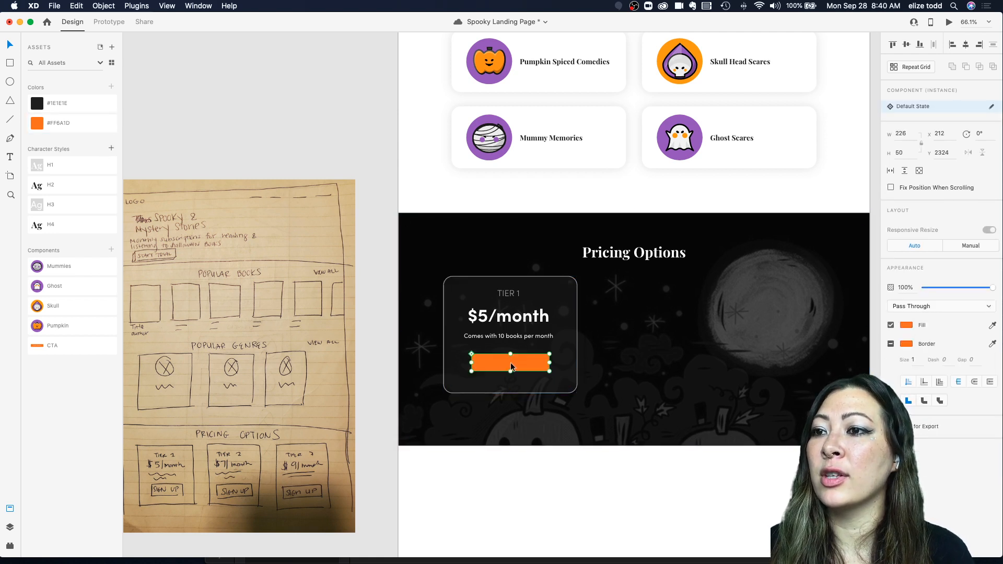
double_click(511, 367)
double_click(511, 364)
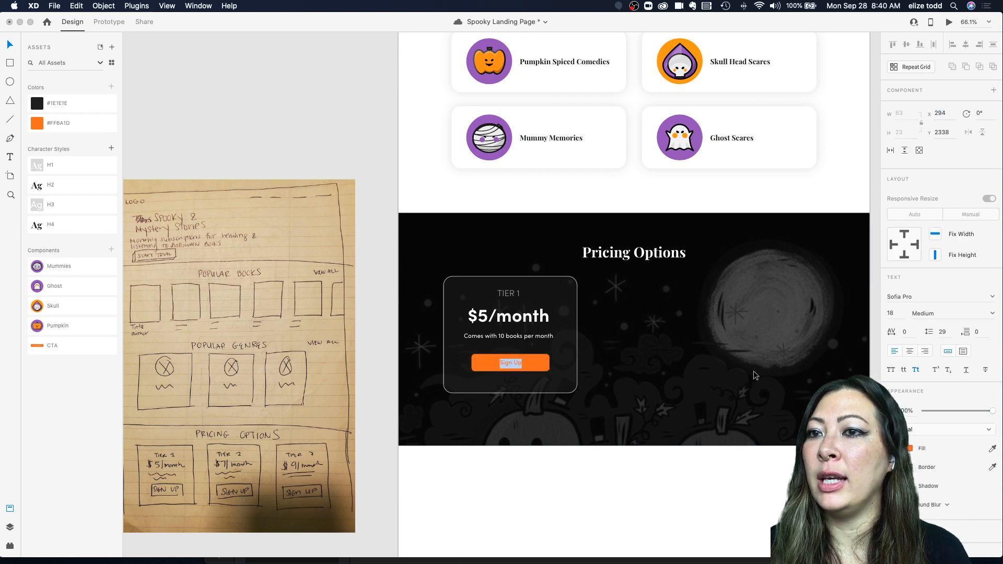
key(BackSpace)
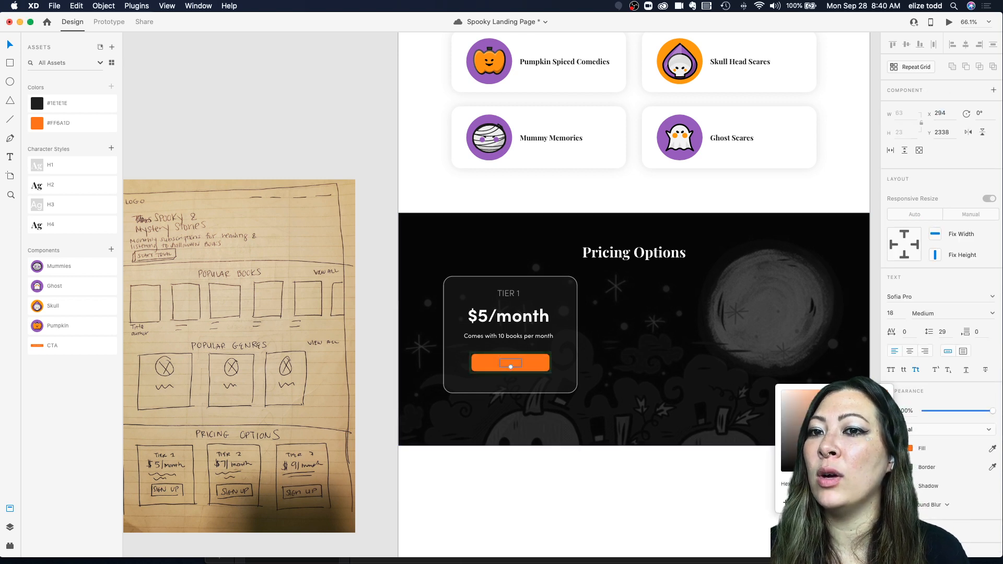
click(666, 351)
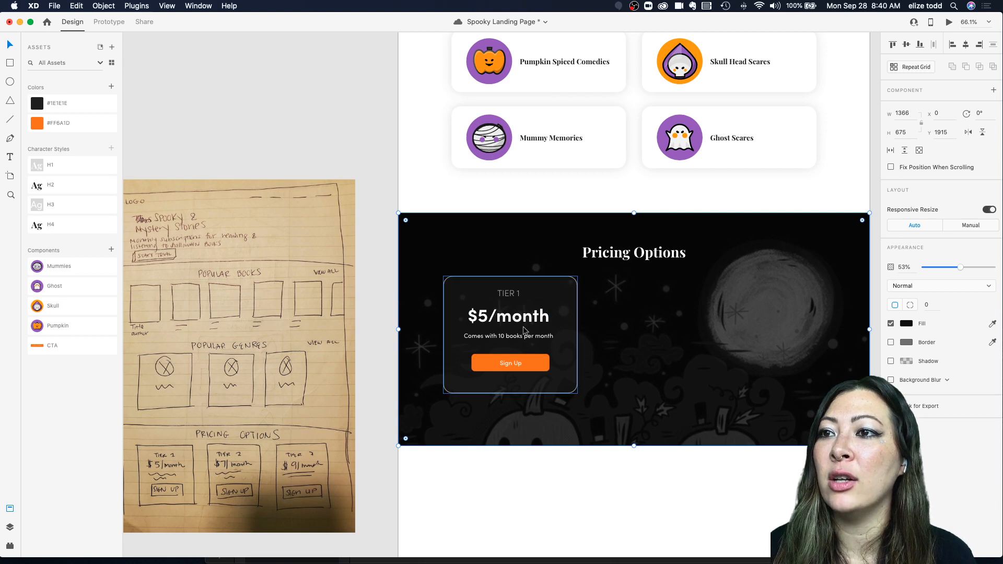
Step: Turn the Tier 1 card into a repeat grid and extend it into three cards across the pricing section
double_click(511, 294)
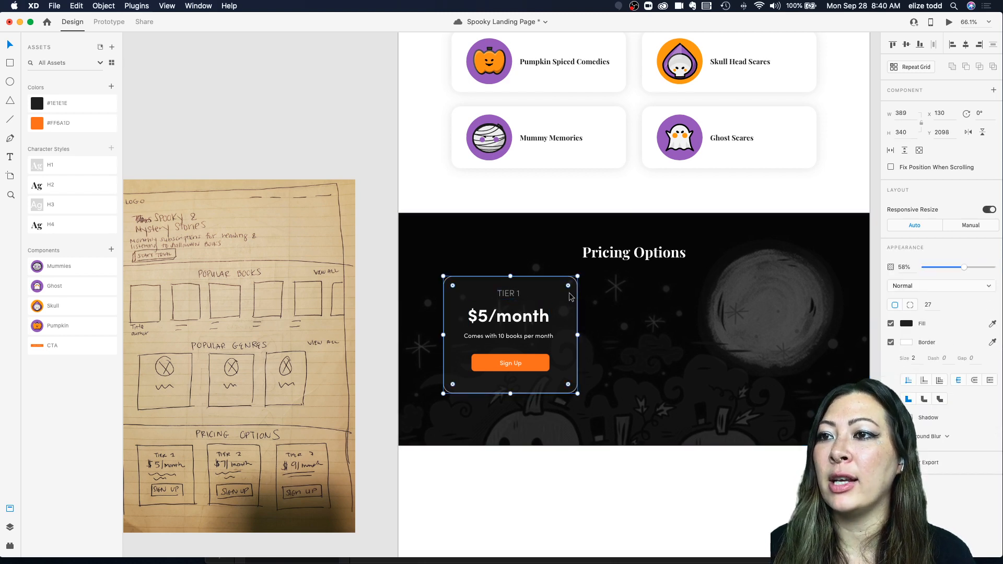
shift+click(506, 297)
shift+click(506, 317)
shift+click(503, 335)
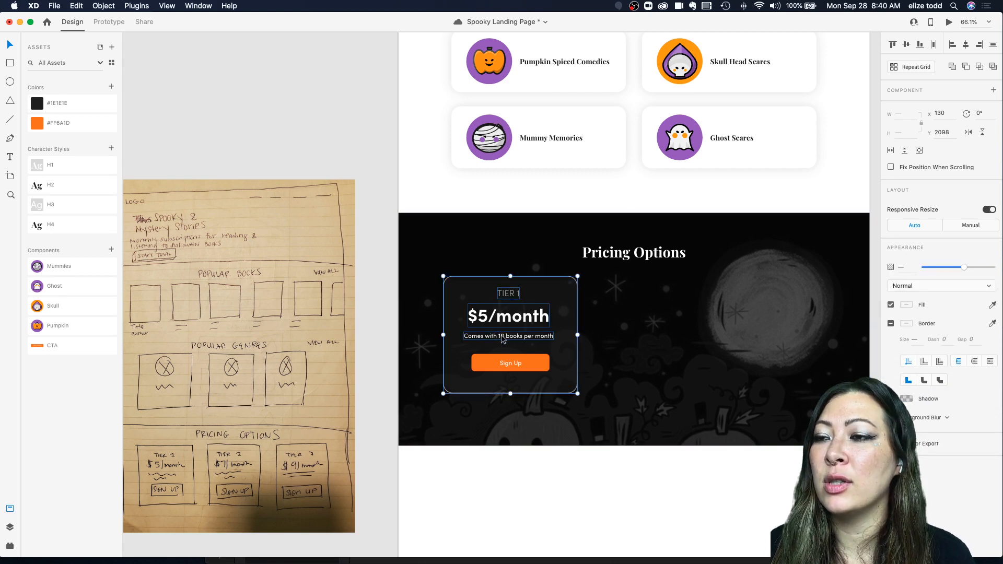
shift+click(497, 368)
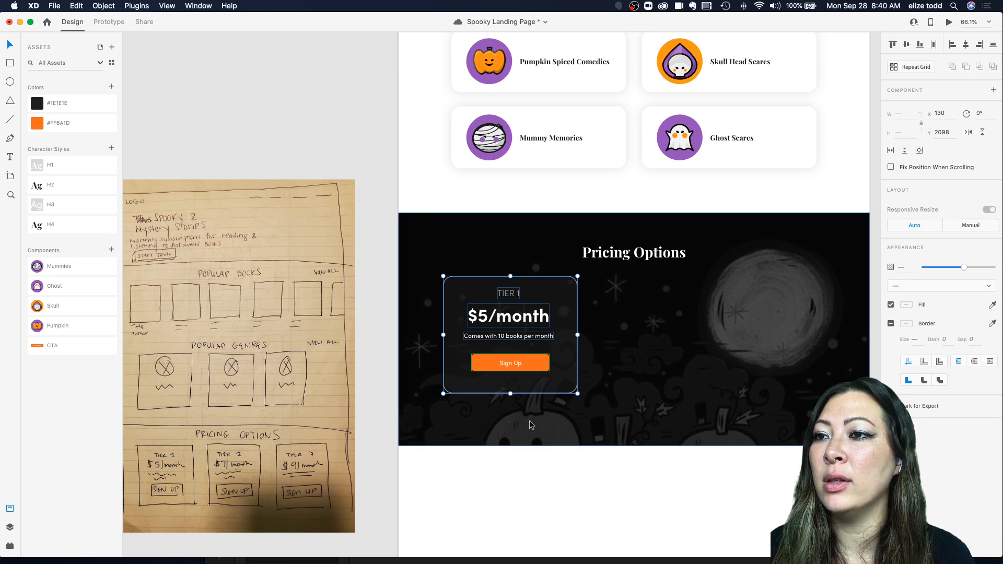
click(911, 67)
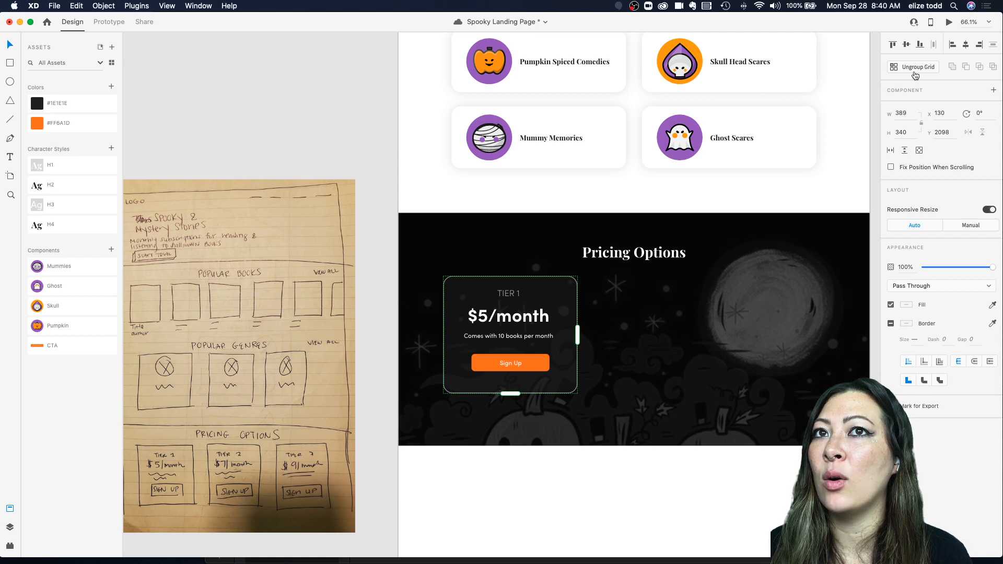
drag(577, 334, 863, 328)
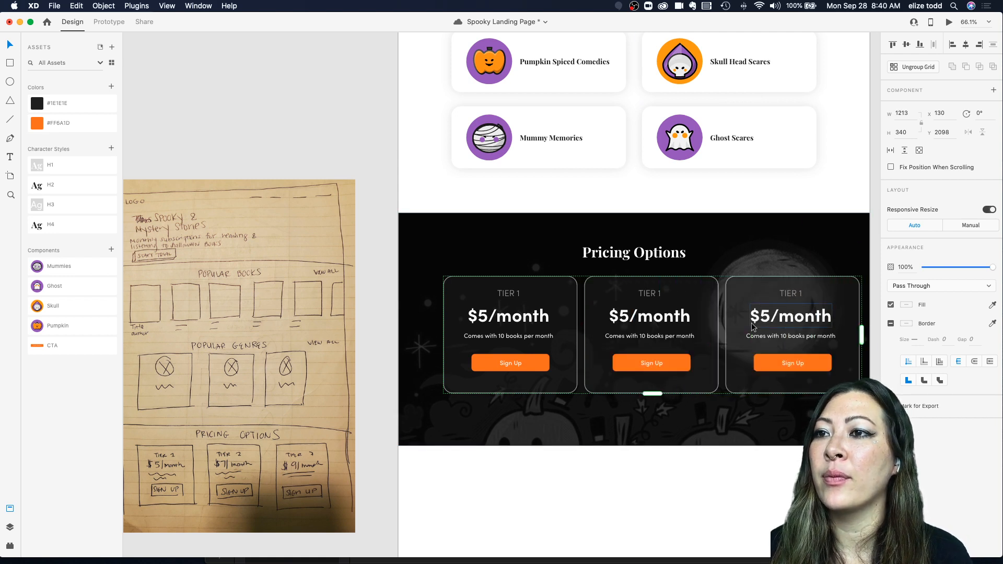
Step: Narrow the gap between the repeated tier cards so the grid fits within the section
scroll(752, 328, right, 3)
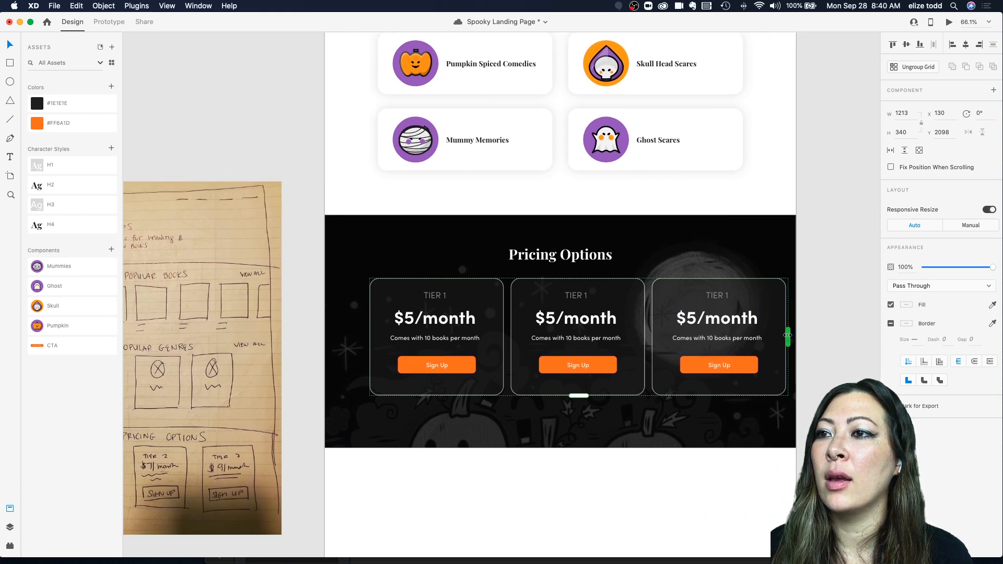
drag(675, 298, 664, 300)
scroll(664, 299, down, 3)
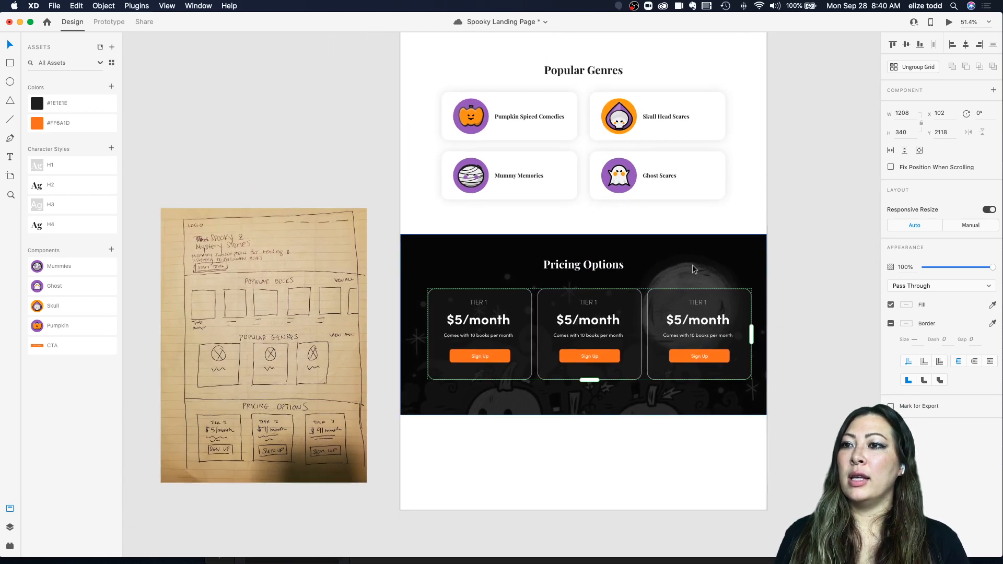
drag(551, 313, 544, 313)
click(651, 252)
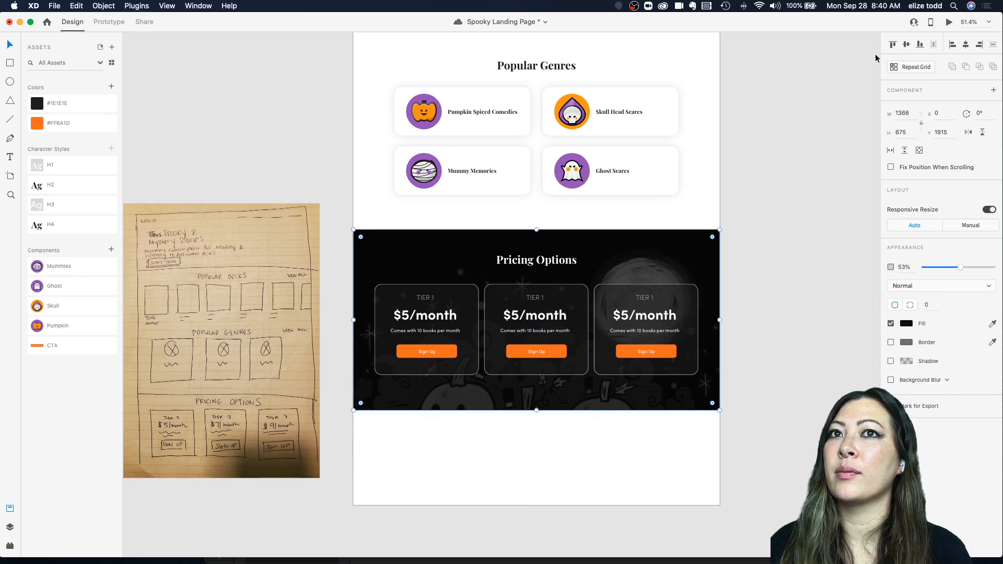
Step: Preview the landing page and scroll down to inspect the pricing section
click(949, 22)
scroll(478, 242, down, 15)
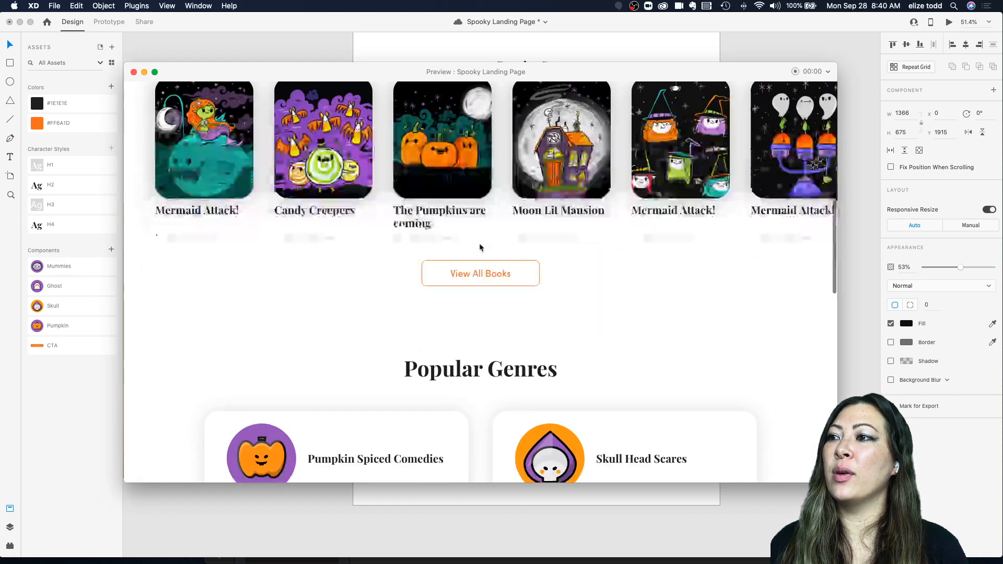
scroll(480, 246, down, 2)
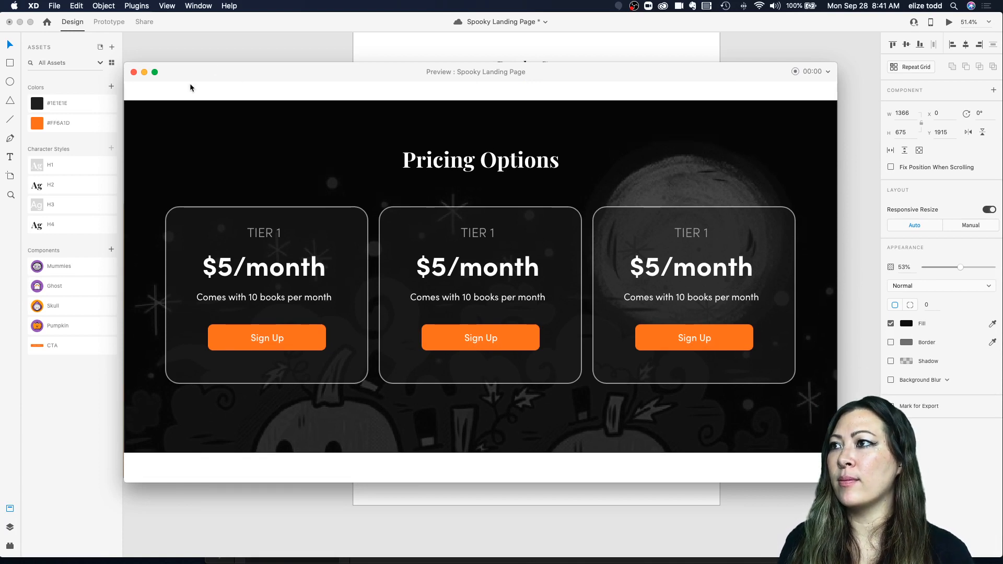
click(134, 73)
scroll(509, 308, down, 2)
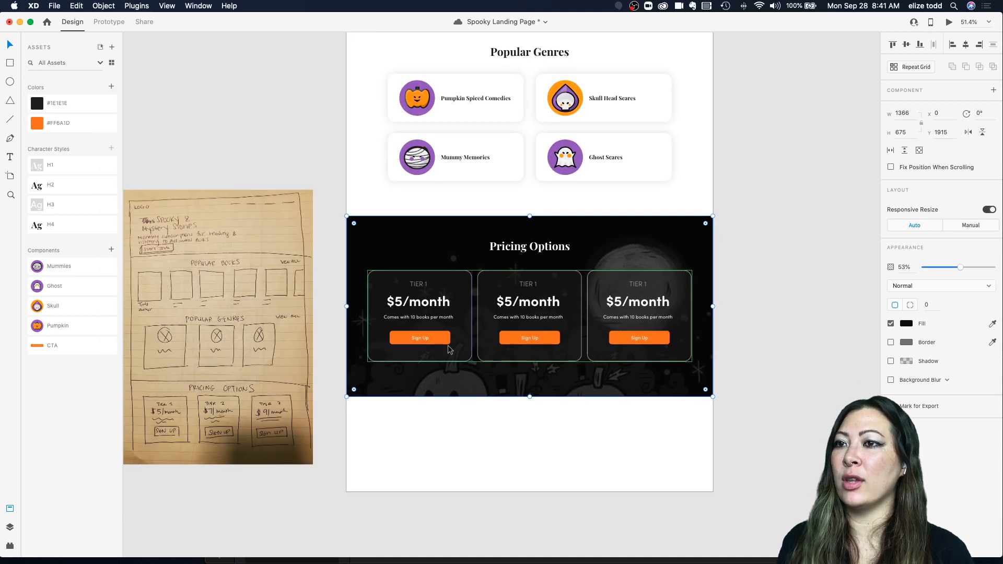
Step: Change the middle card's price to $7/month
scroll(510, 308, up, 3)
double_click(510, 308)
double_click(510, 308)
double_click(510, 307)
double_click(512, 300)
click(512, 299)
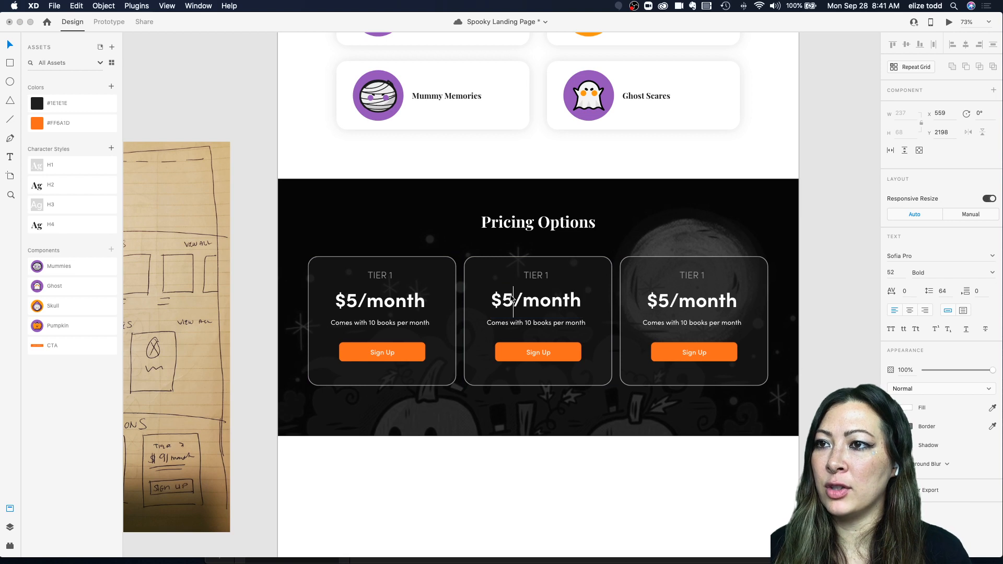
key(BackSpace)
text(7)
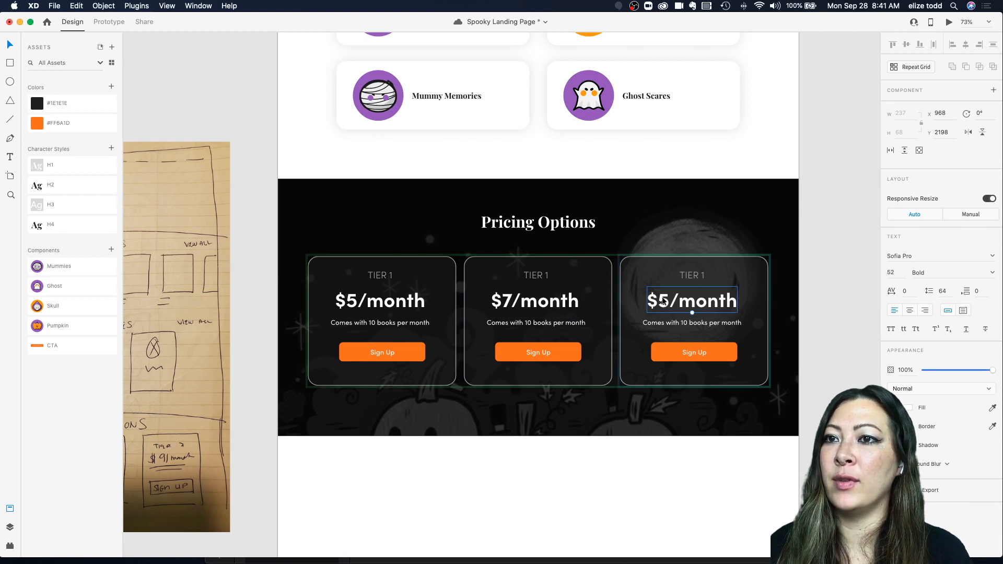
Step: Change the third card's price to $10/month
double_click(664, 299)
click(669, 299)
key(BackSpace)
text(10)
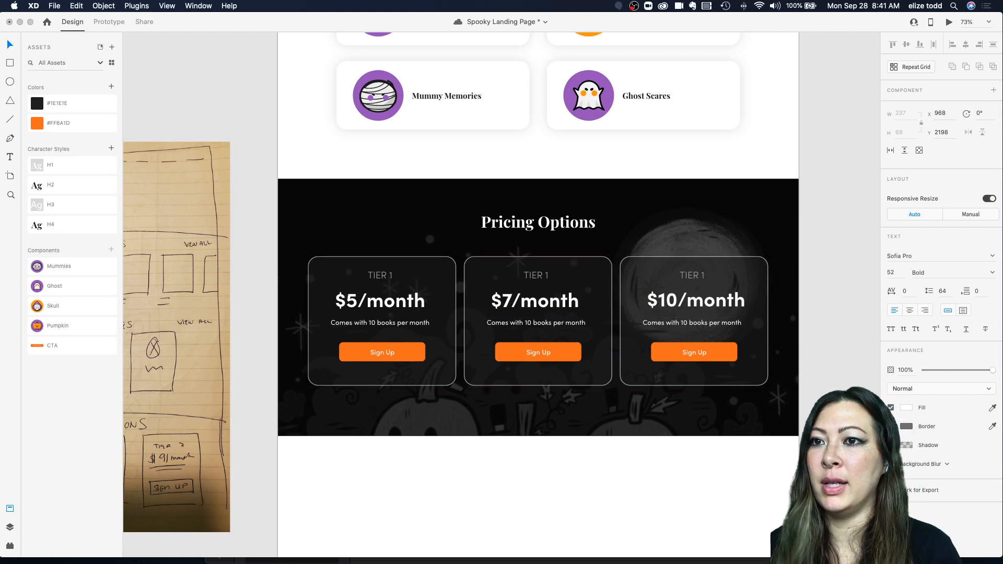
Step: Relabel the third card as TIER 3 and the middle card as TIER 2
click(696, 276)
double_click(697, 277)
key(Right)
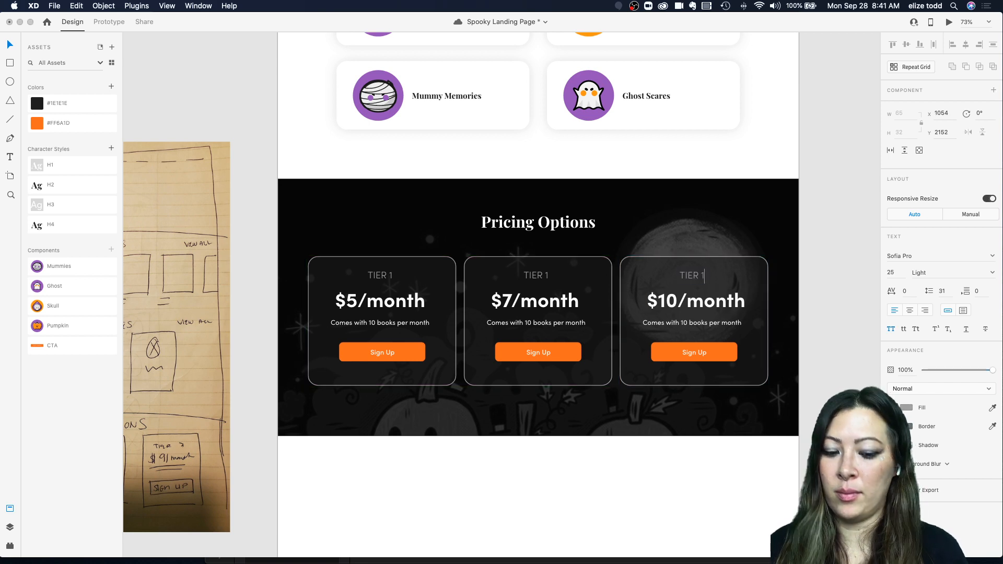
key(Escape)
double_click(531, 278)
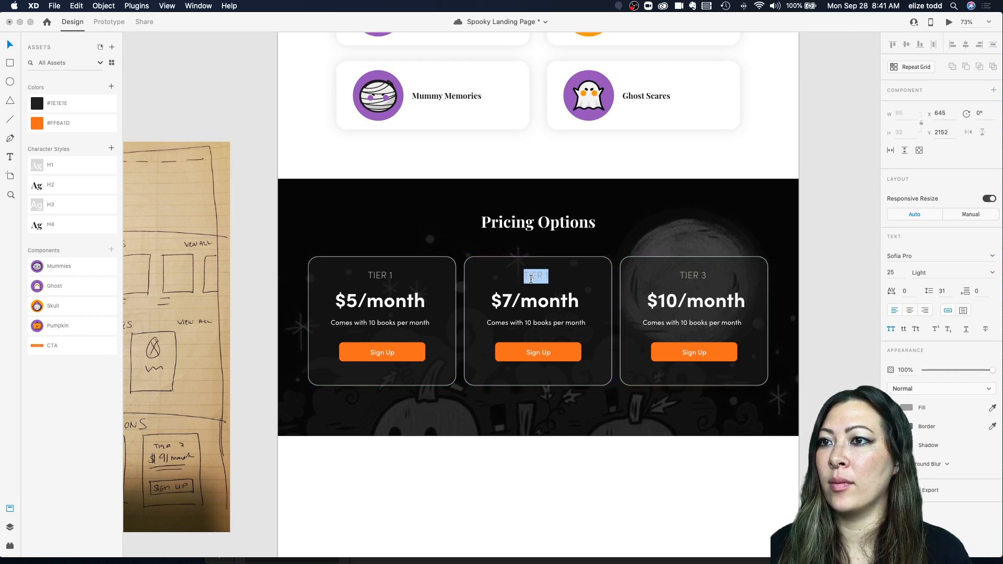
click(566, 249)
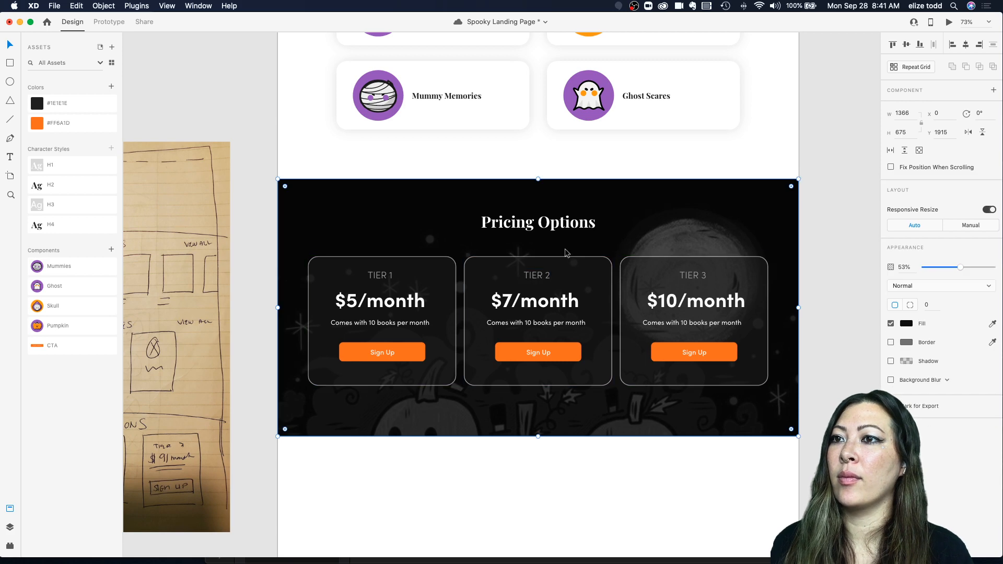
Step: Remove the fill from the Tier 1 Sign Up button, leaving only its orange border
scroll(471, 275, down, 1)
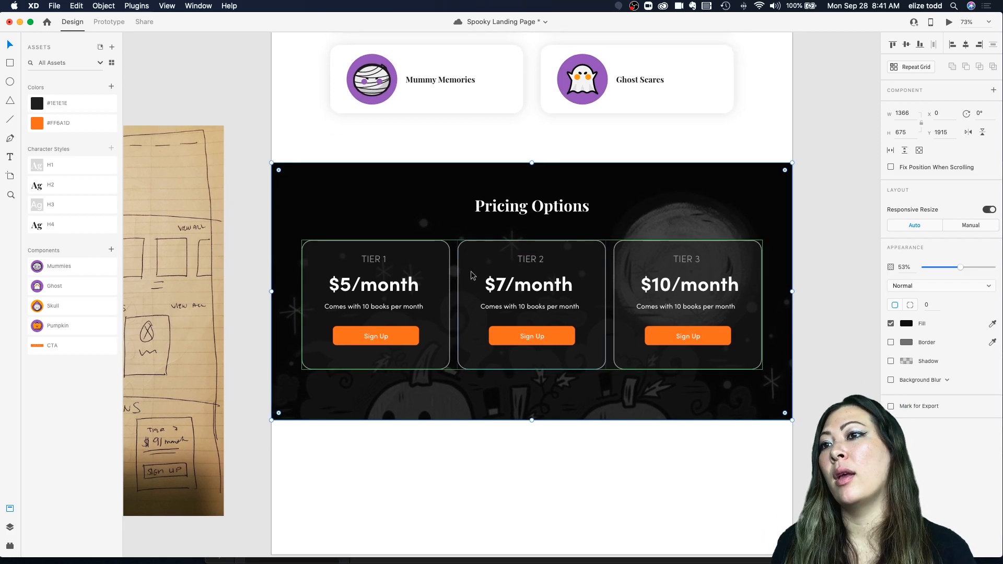
scroll(406, 331, down, 3)
super+click(392, 332)
scroll(392, 331, up, 5)
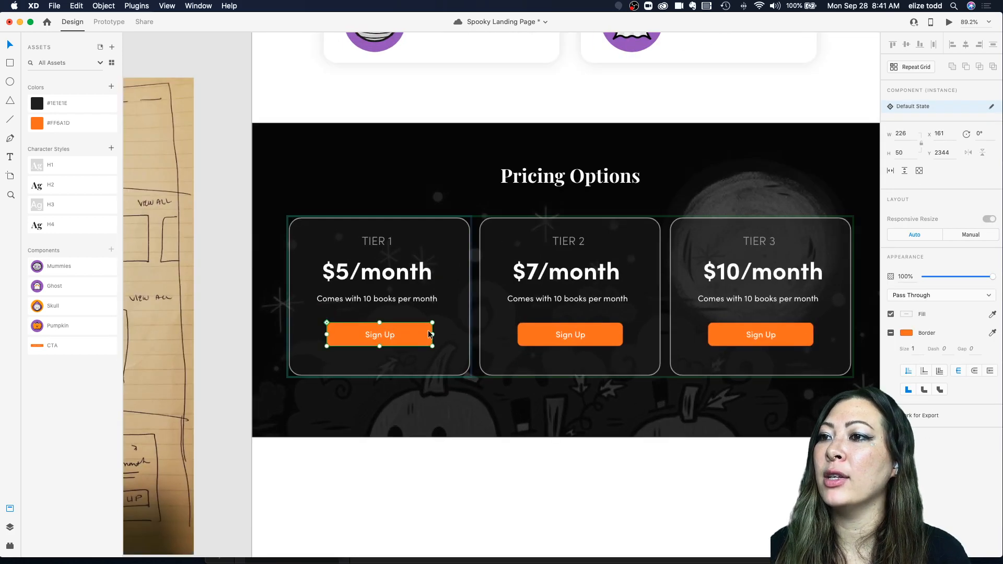
click(419, 328)
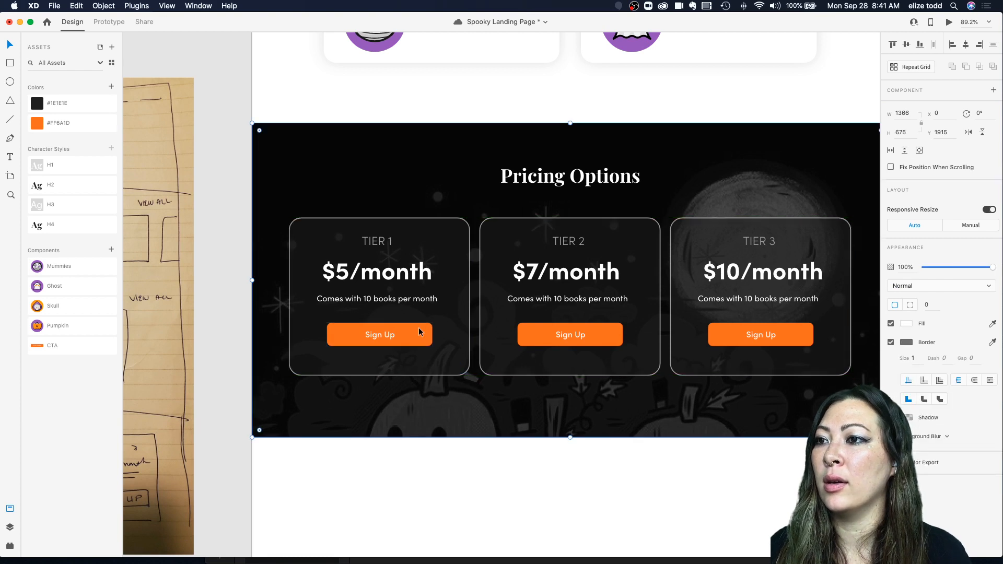
double_click(418, 328)
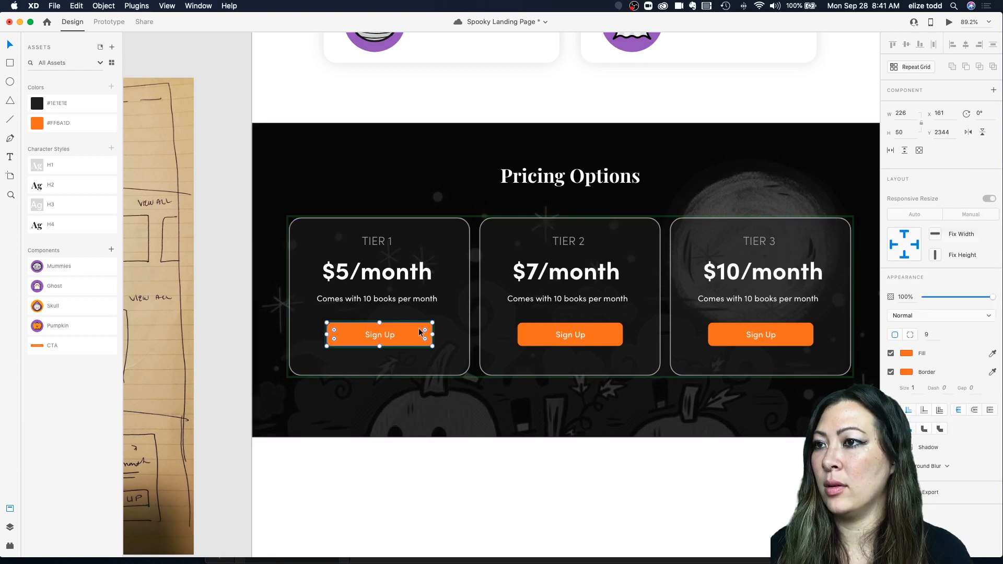
click(891, 353)
click(421, 369)
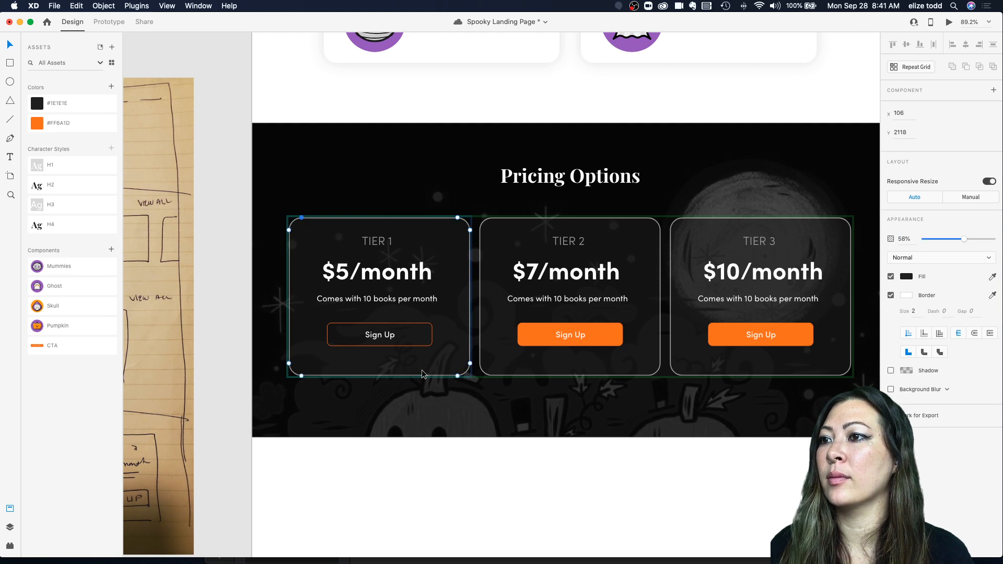
right_click(417, 409)
click(479, 366)
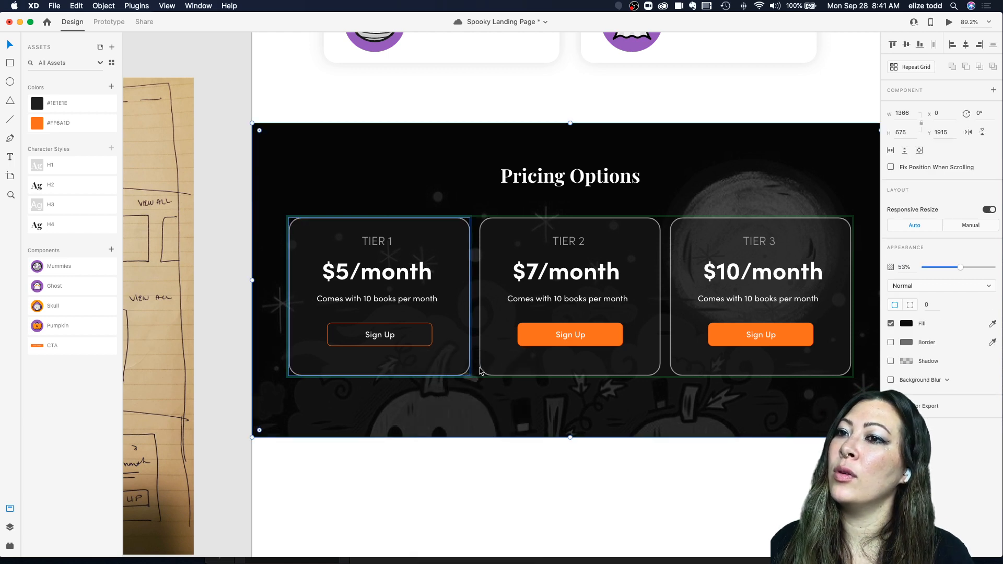
Step: Remove the fill from the Tier 2 and Tier 3 Sign Up buttons as well
double_click(526, 337)
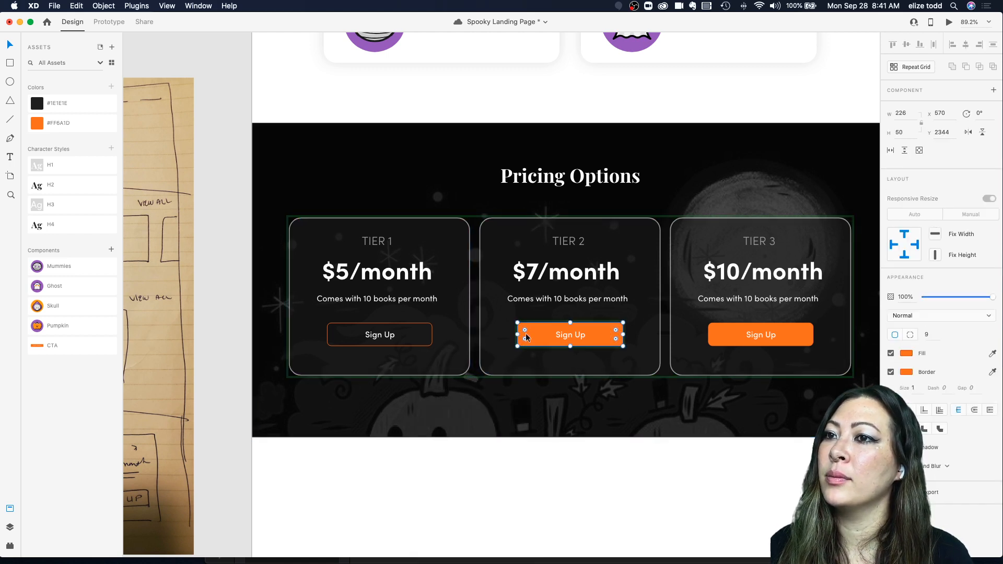
click(891, 353)
double_click(717, 333)
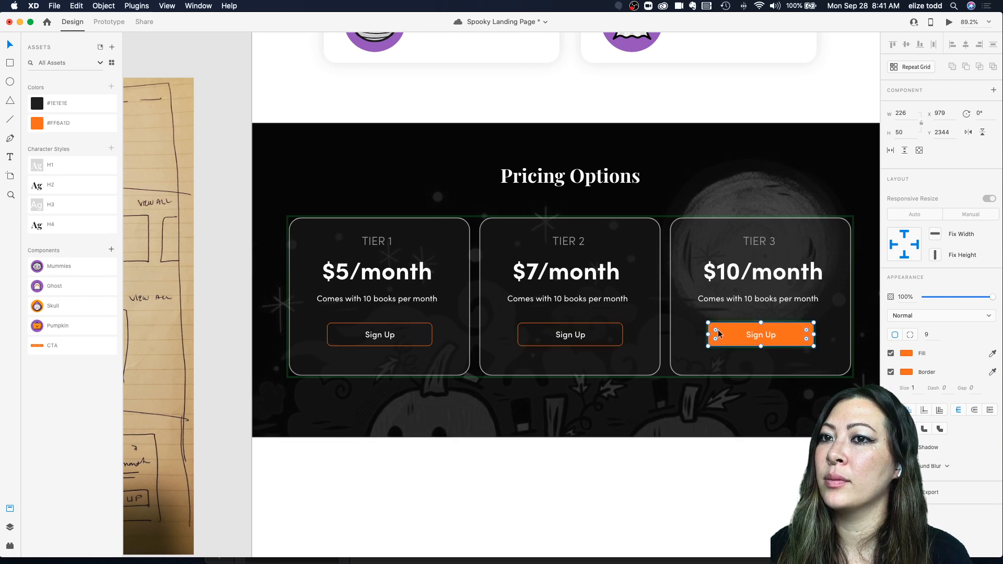
click(891, 353)
click(611, 391)
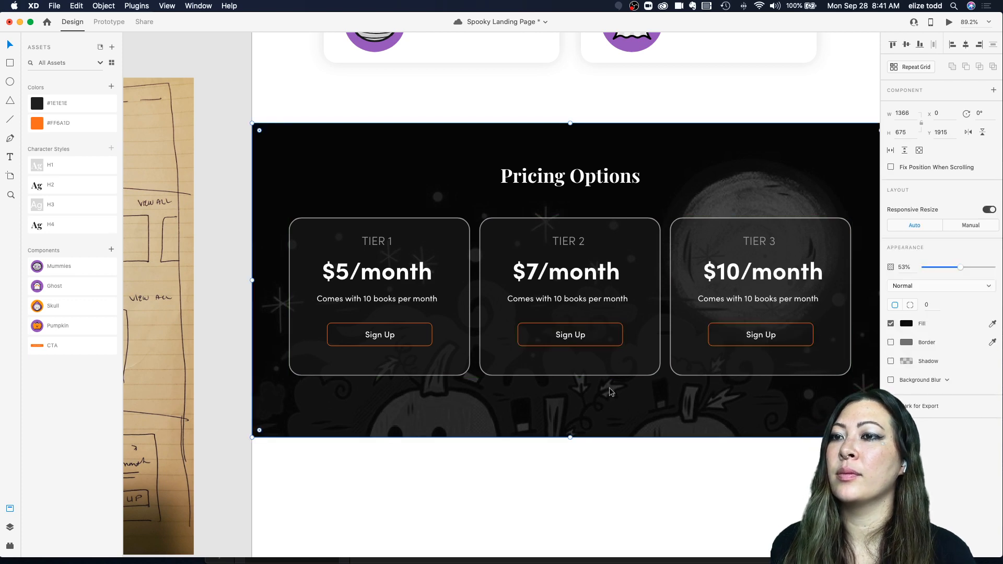
Step: Zoom out to review the whole landing page against the wireframe
scroll(611, 392, right, 2)
scroll(611, 392, down, 5)
click(806, 401)
scroll(806, 401, down, 3)
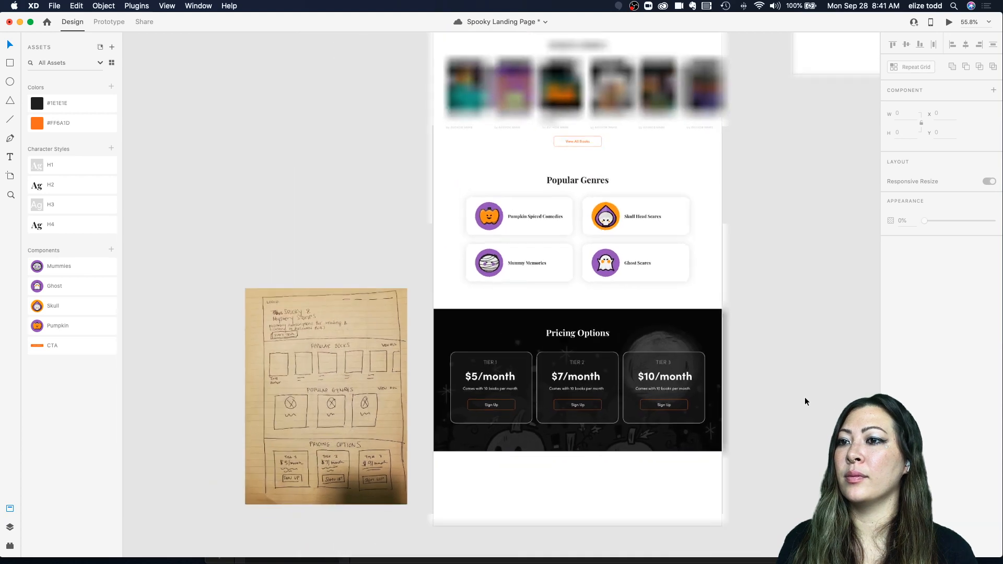
scroll(804, 398, down, 2)
scroll(804, 398, up, 3)
scroll(804, 398, down, 3)
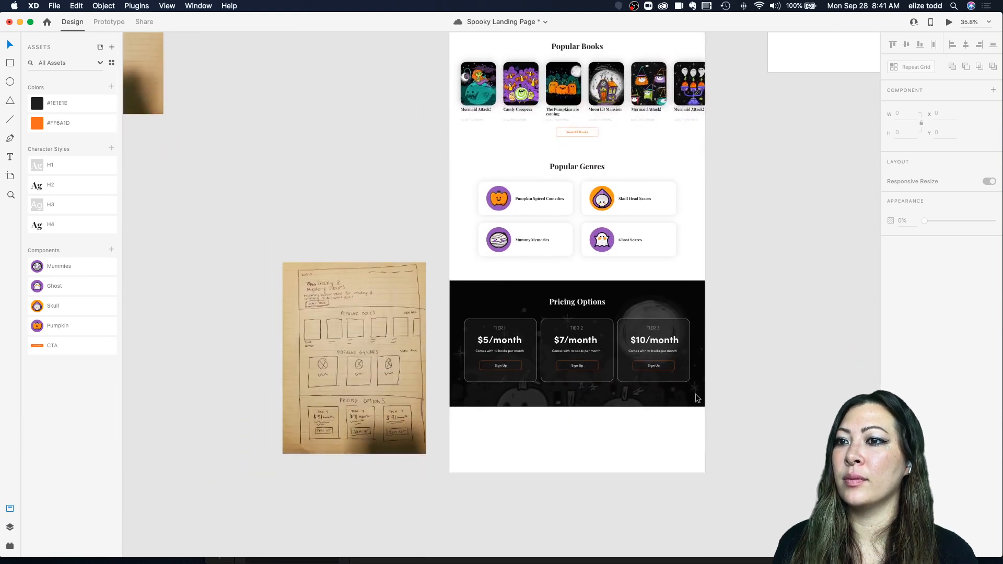
scroll(679, 396, up, 3)
Step: Apply the orange #FF6A1D color swatch to the Sign Up labels in all three tier cards
double_click(389, 346)
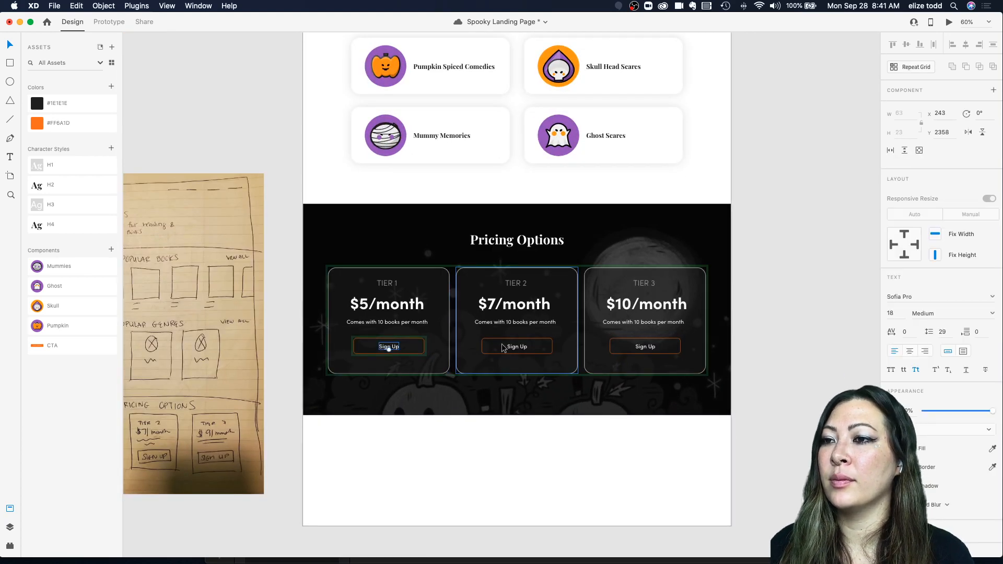
click(518, 351)
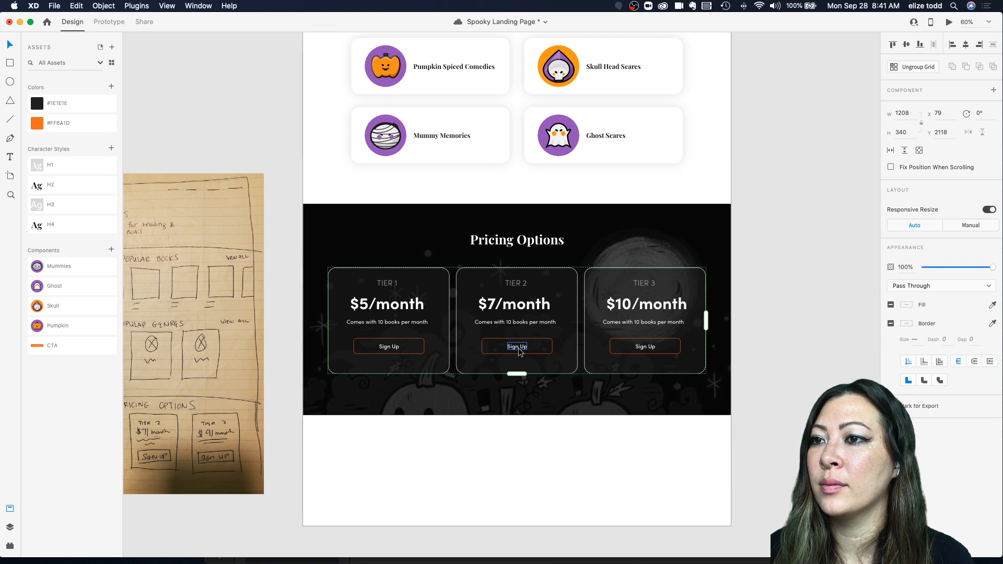
double_click(388, 346)
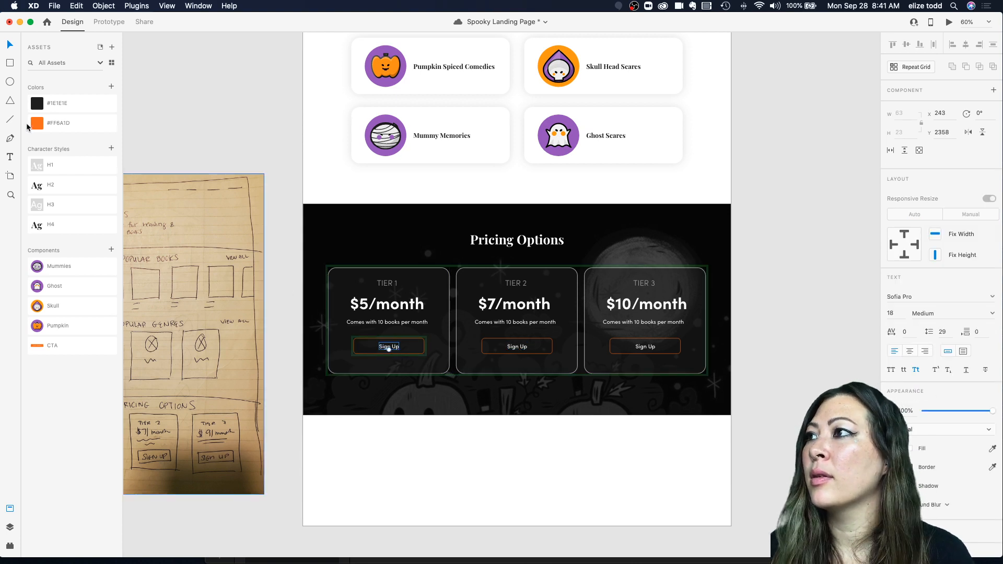
click(73, 124)
double_click(517, 347)
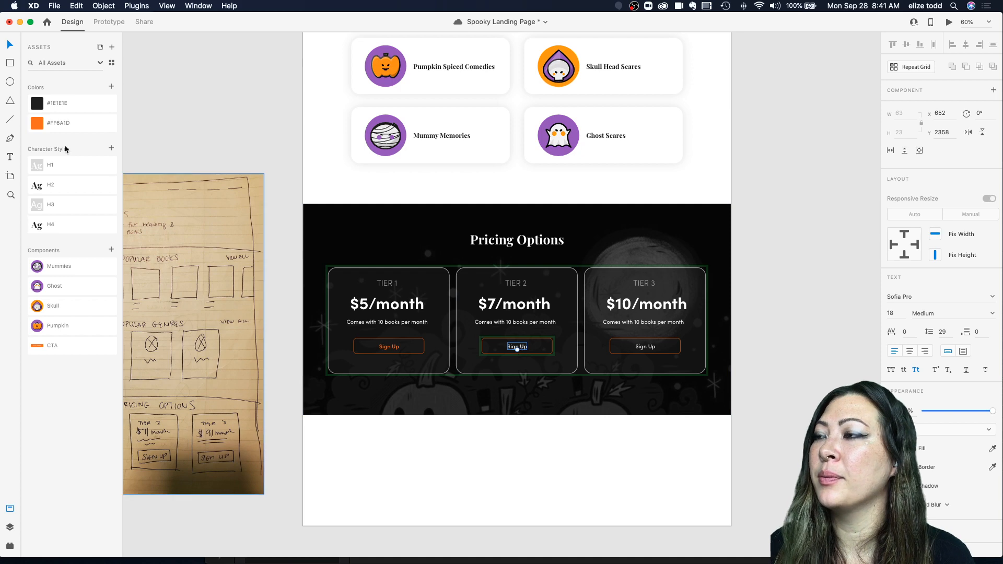
click(74, 123)
double_click(645, 347)
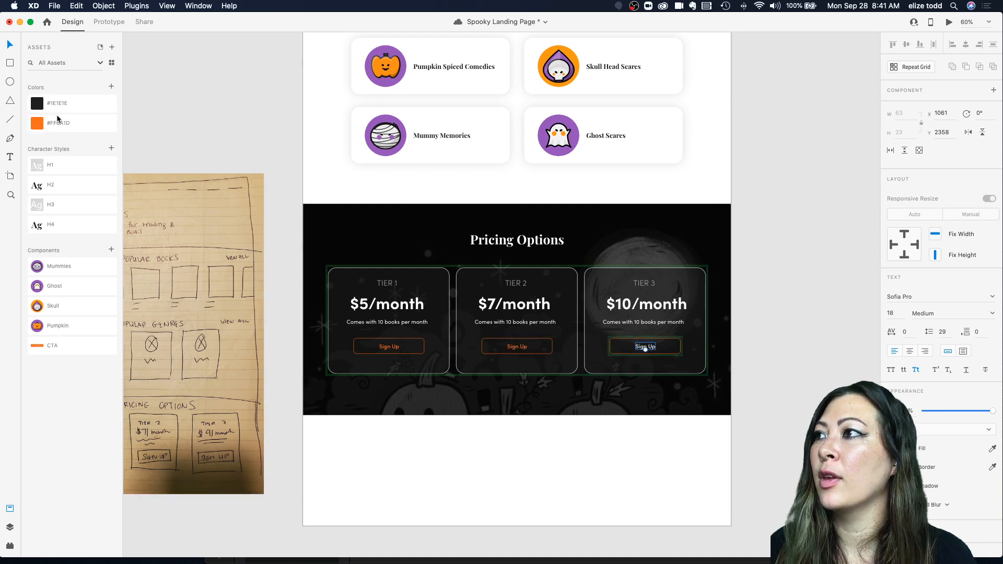
click(74, 124)
click(270, 173)
Step: Zoom in to review the finished pricing cards
scroll(597, 334, up, 5)
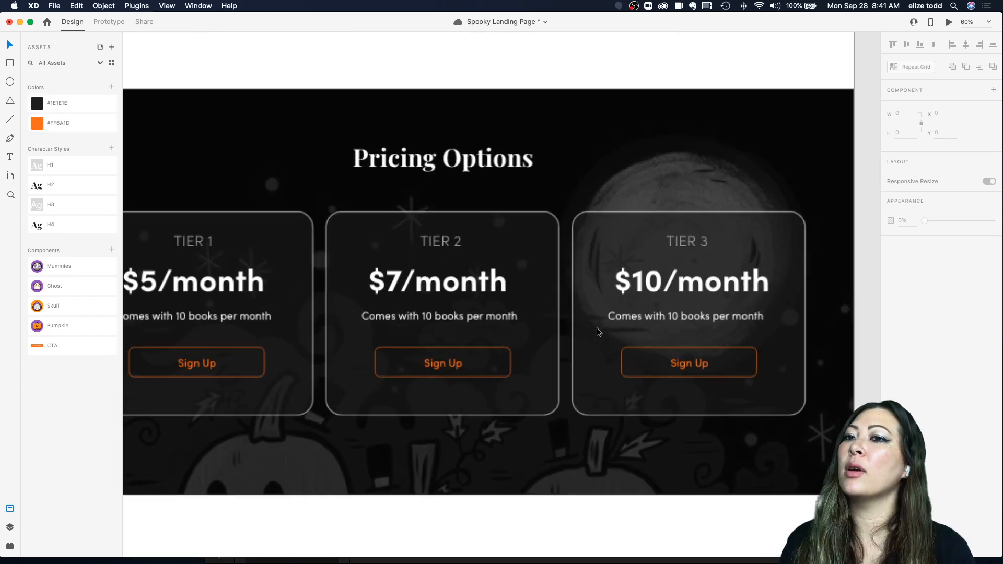
scroll(598, 333, down, 1)
scroll(598, 332, down, 3)
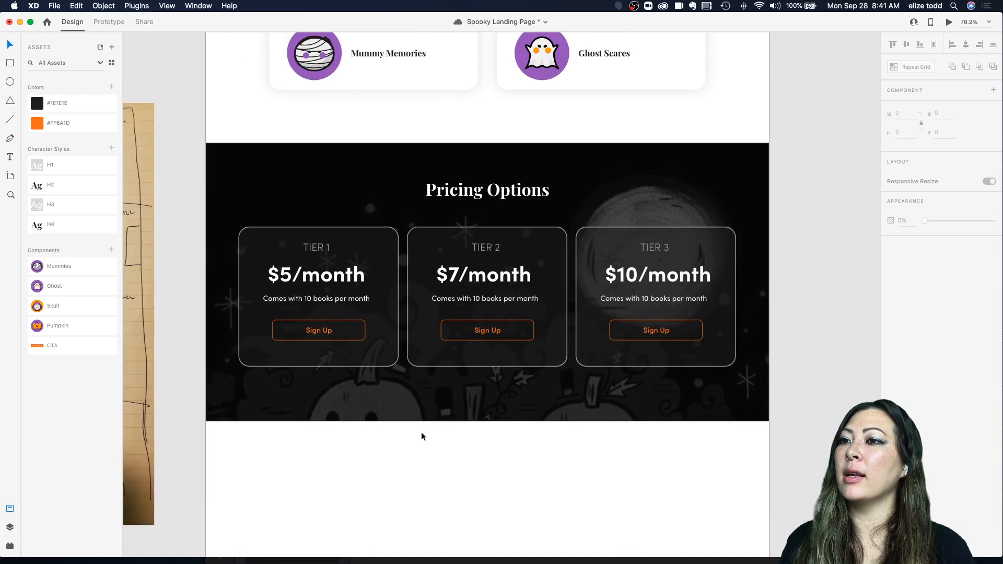
click(418, 226)
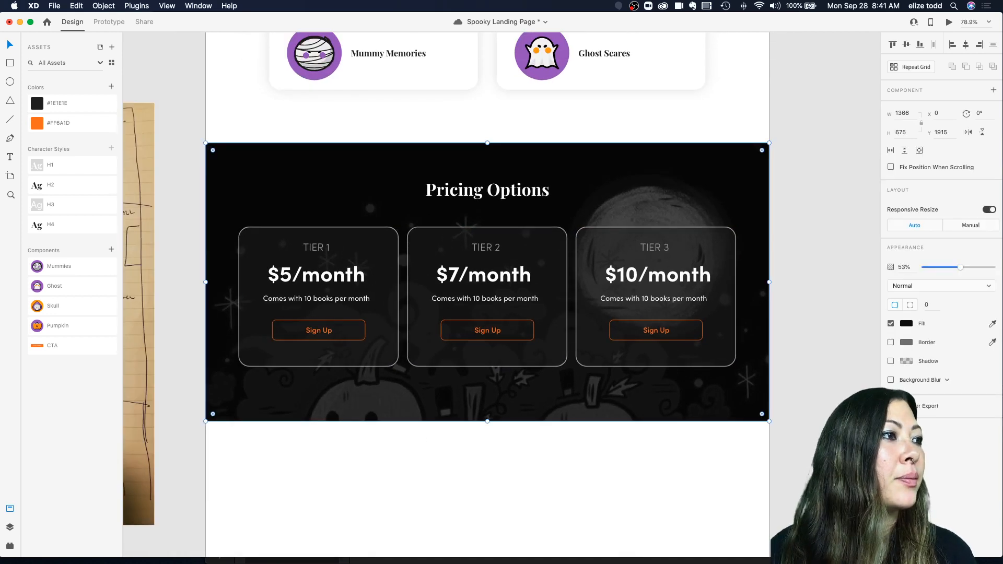
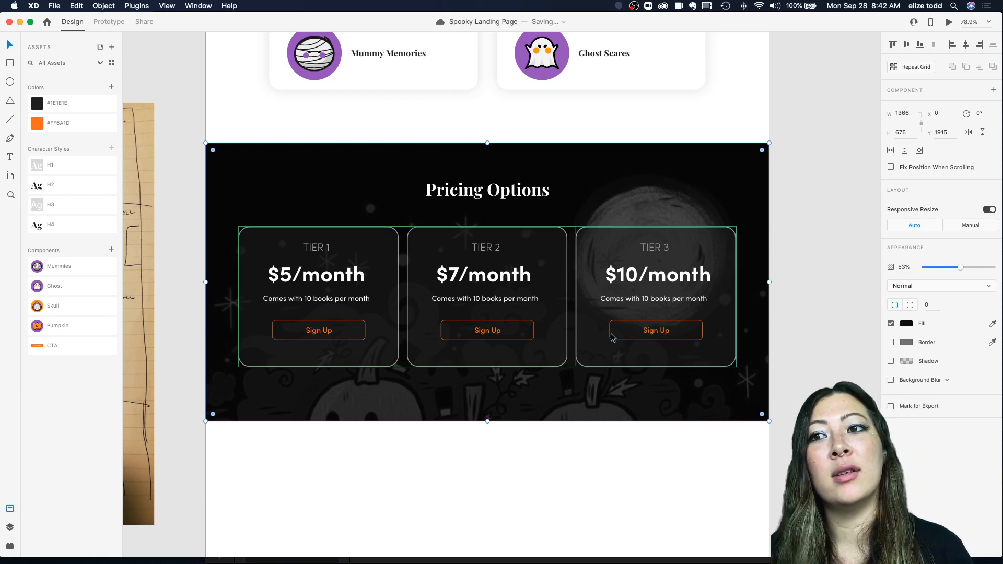
Step: Reset the Tier 1 pricing card's button instance to its main component state
click(793, 339)
scroll(789, 340, down, 5)
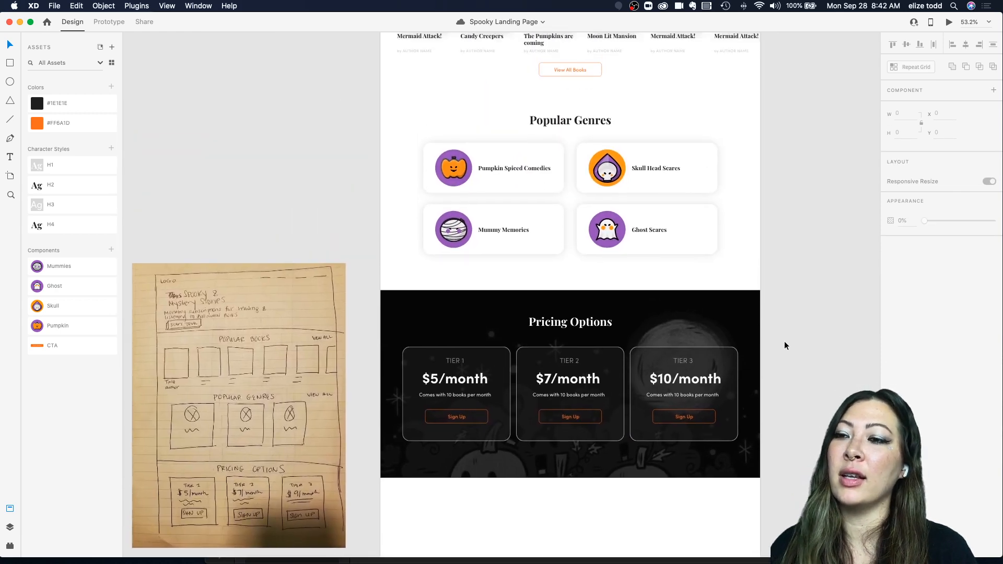
scroll(456, 476, up, 1)
scroll(456, 476, up, 5)
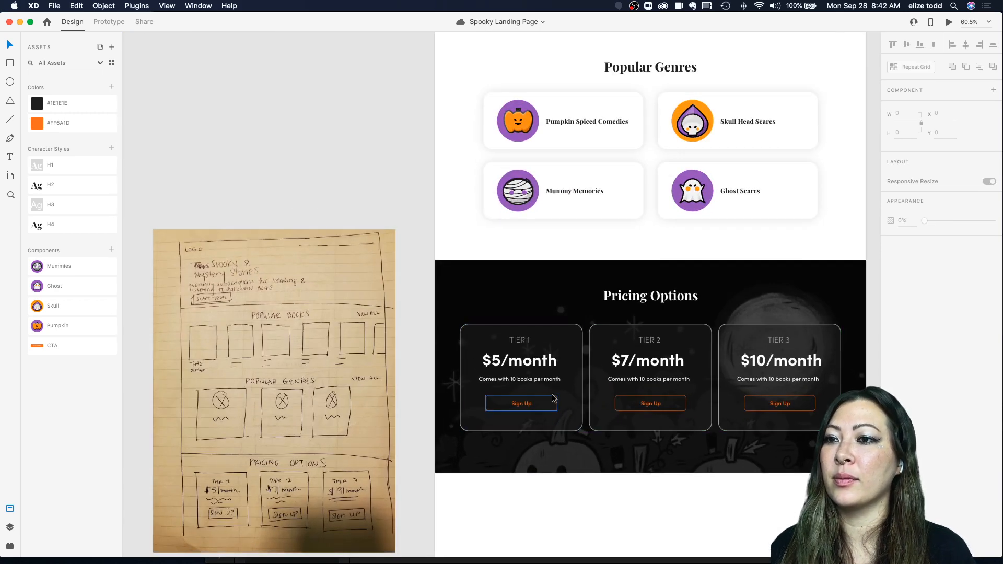
double_click(551, 401)
click(529, 394)
click(519, 402)
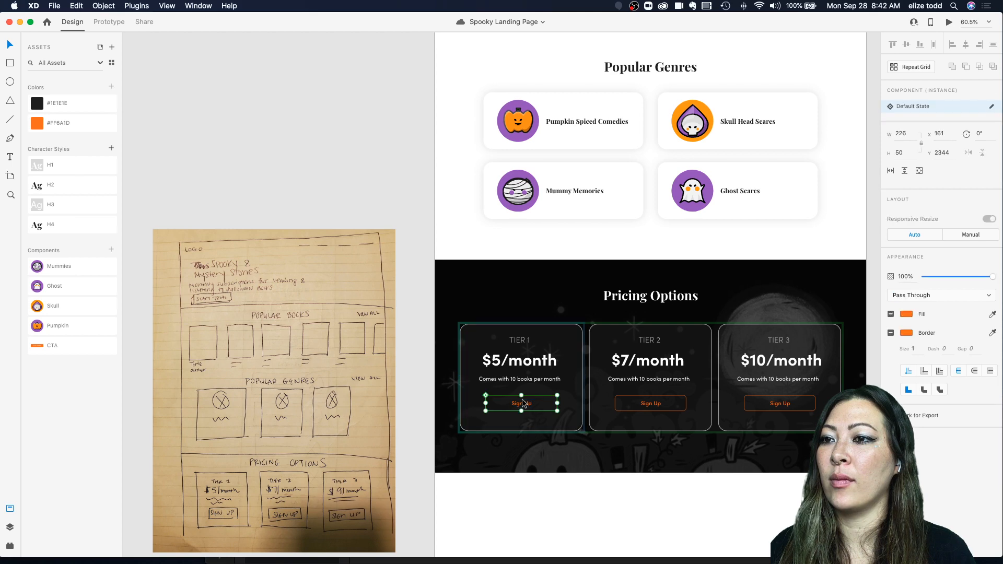
scroll(516, 400, up, 4)
scroll(517, 400, down, 3)
scroll(516, 399, down, 3)
scroll(432, 424, up, 3)
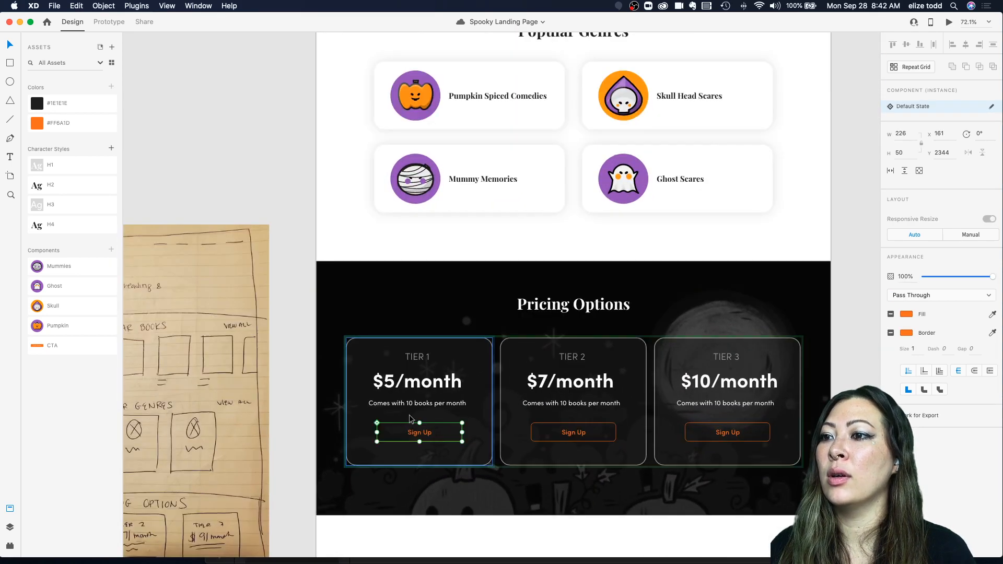
right_click(419, 438)
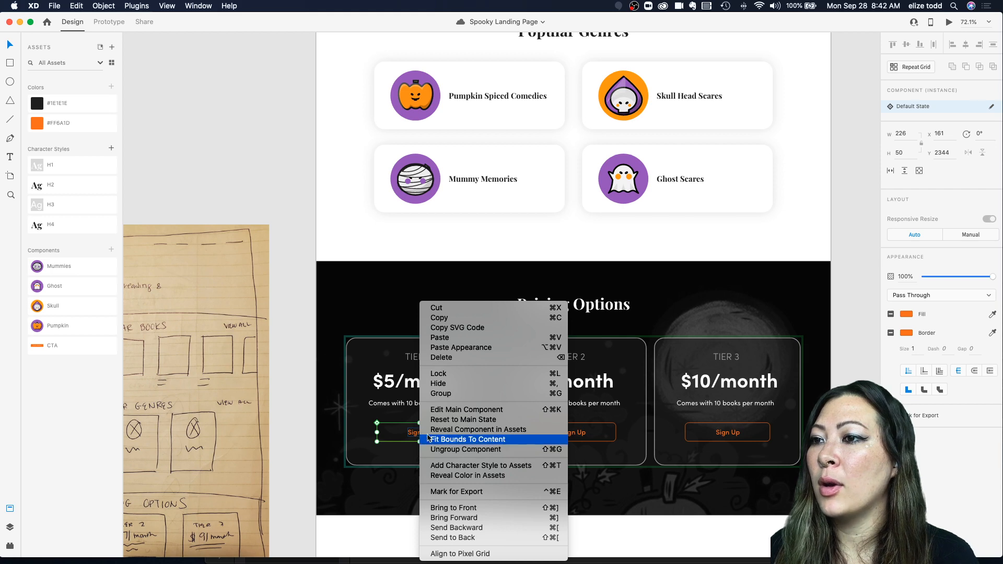
click(450, 420)
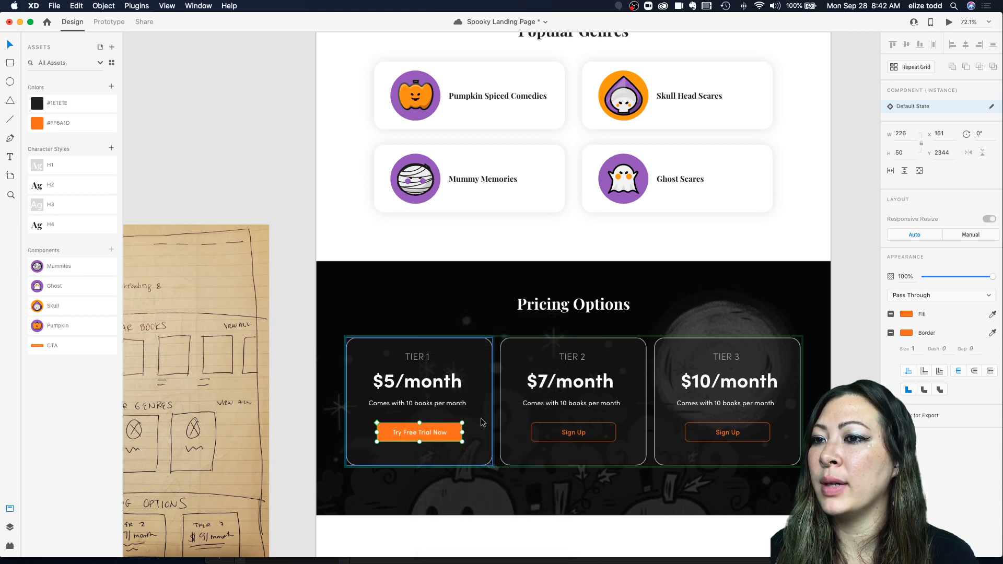
Step: Reset the Tier 2 pricing card's button instance to its main component state
click(483, 422)
scroll(480, 422, down, 2)
scroll(470, 413, down, 1)
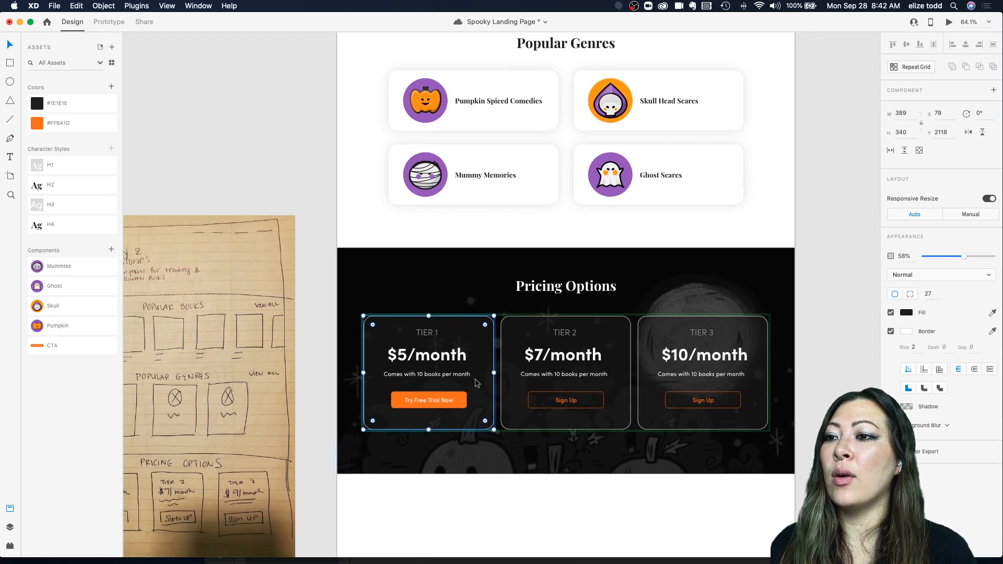
scroll(562, 395, up, 5)
click(568, 405)
double_click(568, 405)
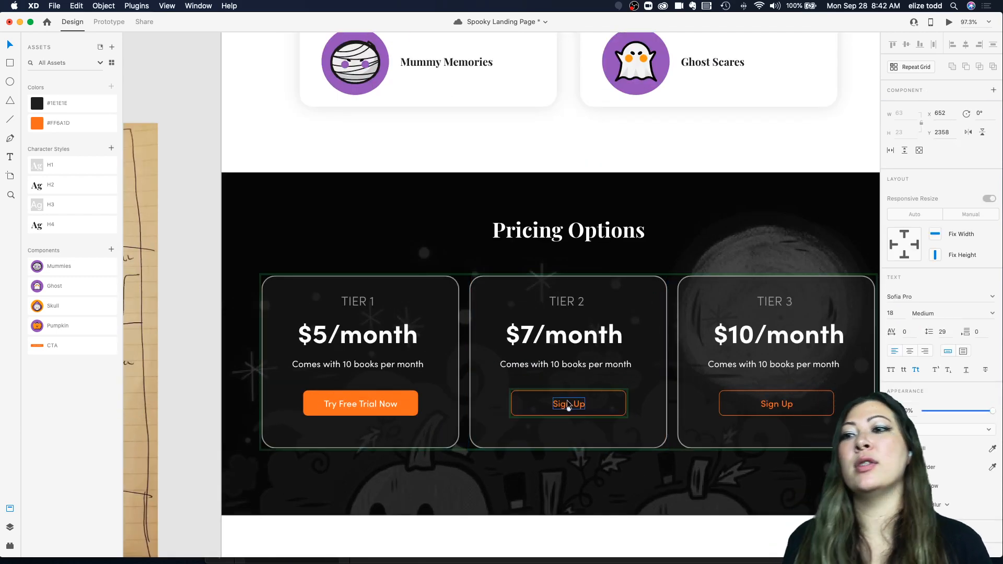
click(568, 406)
double_click(568, 407)
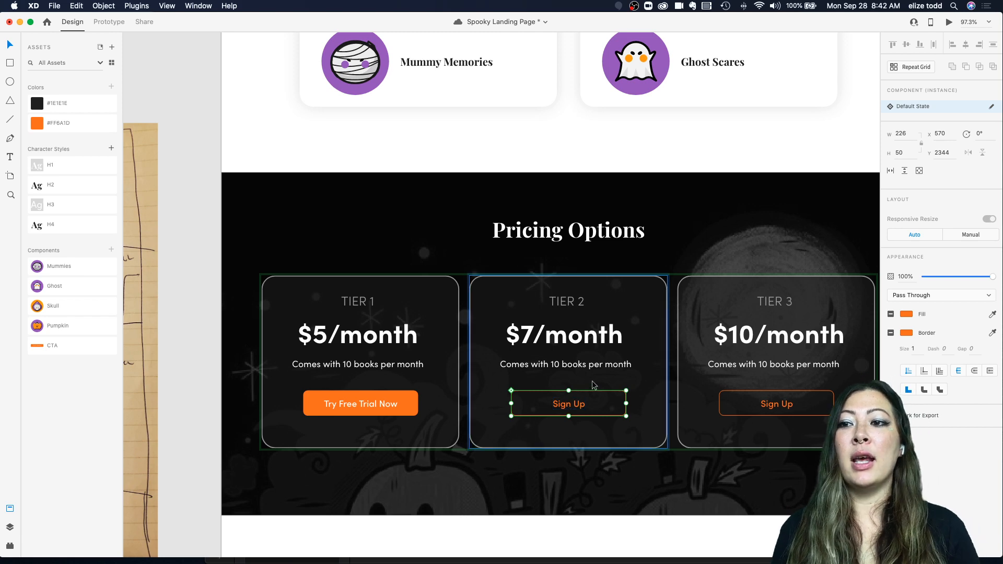
click(568, 409)
double_click(568, 410)
scroll(568, 410, up, 2)
scroll(568, 407, right, 1)
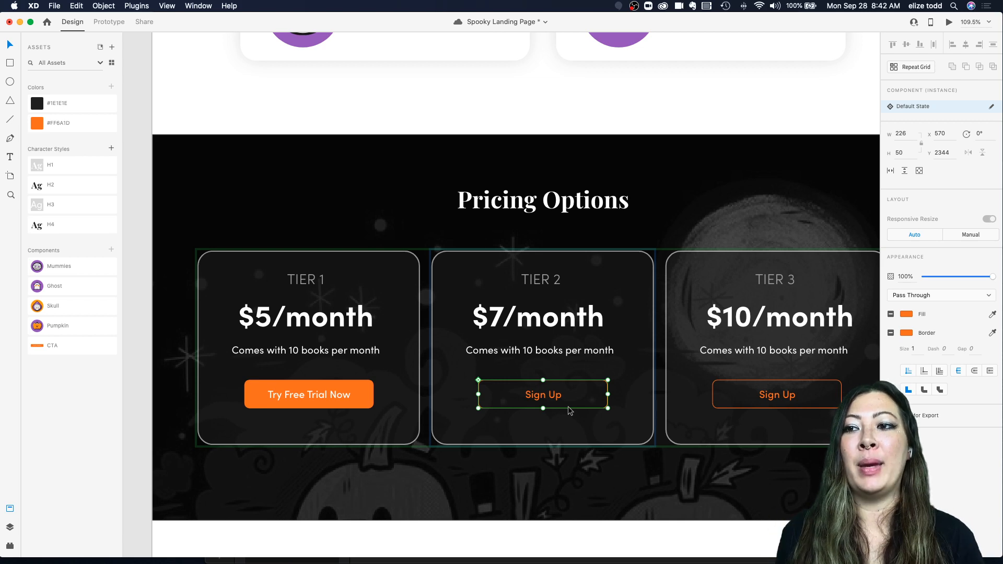
scroll(569, 410, down, 3)
scroll(570, 411, up, 4)
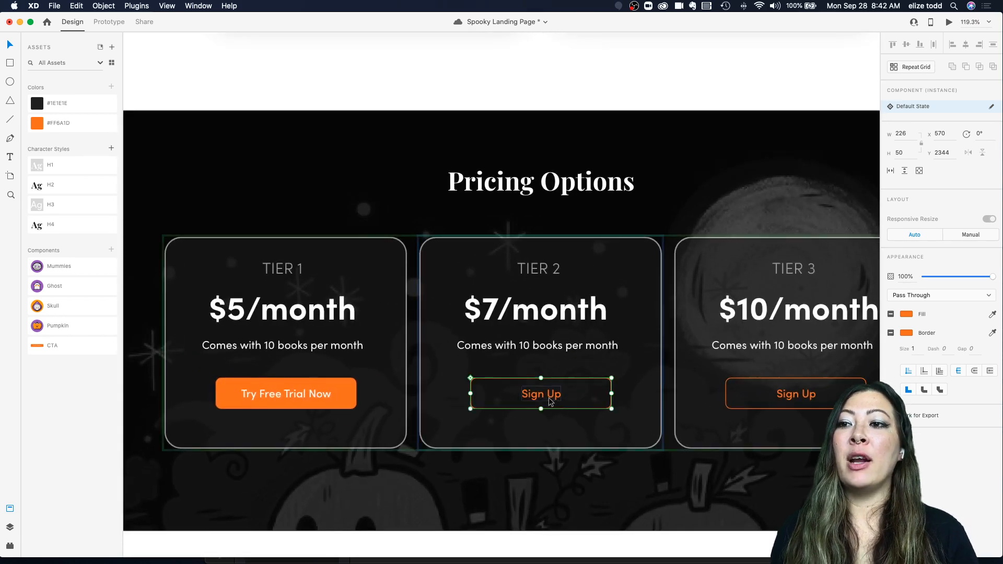
right_click(549, 401)
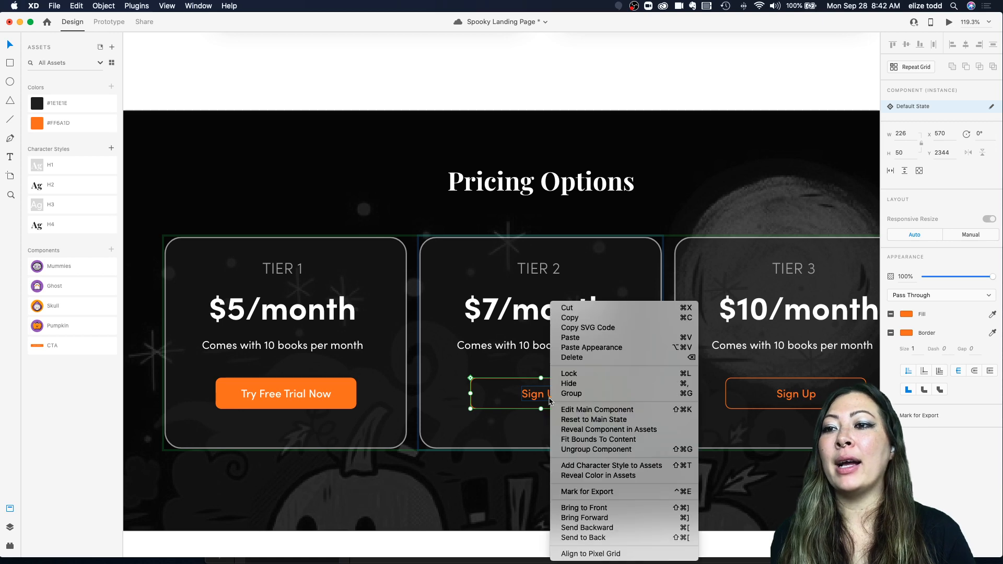
click(575, 420)
Step: Reset the Tier 3 pricing card's button instance to its main component state
scroll(575, 426, right, 3)
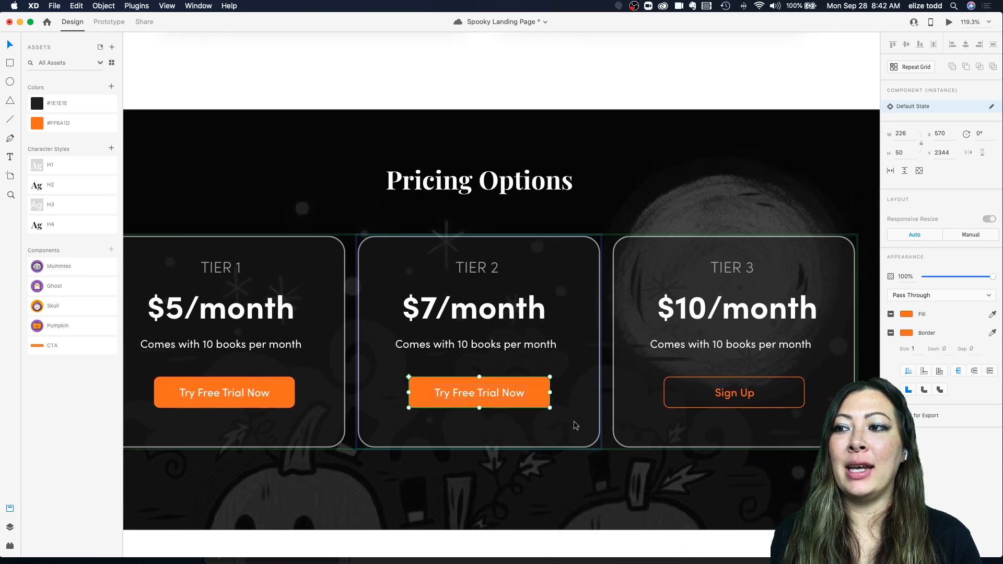
double_click(720, 389)
double_click(720, 389)
right_click(720, 389)
click(699, 364)
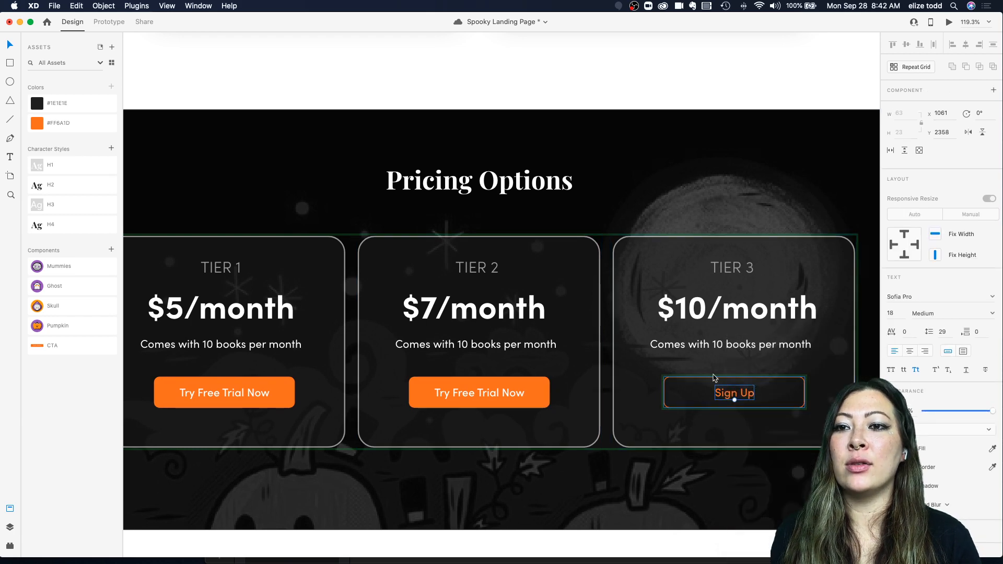
click(709, 387)
double_click(721, 381)
right_click(721, 381)
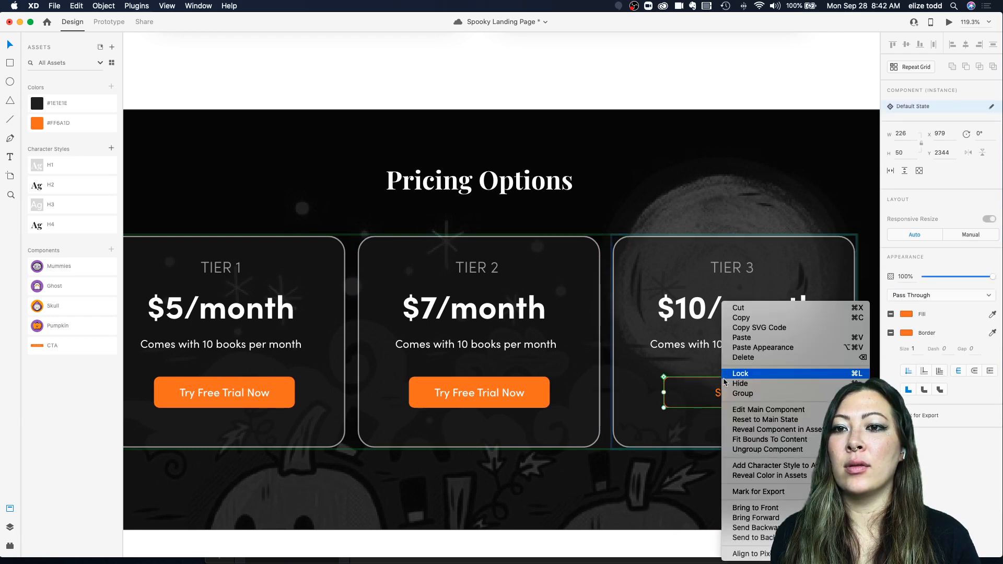
click(752, 417)
Step: Change the Tier 1 button label to Sign Up
scroll(662, 393, down, 5)
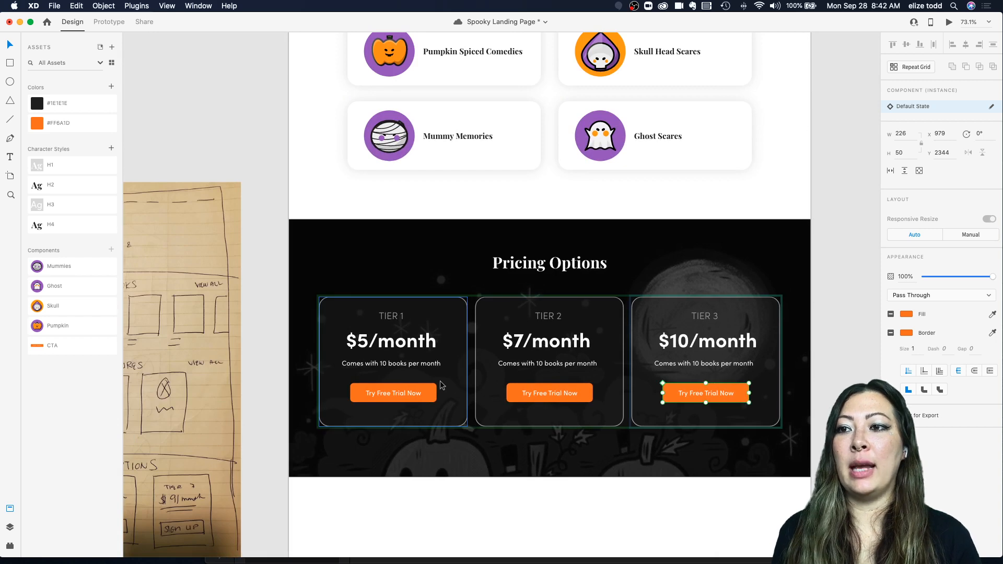
click(396, 397)
double_click(396, 394)
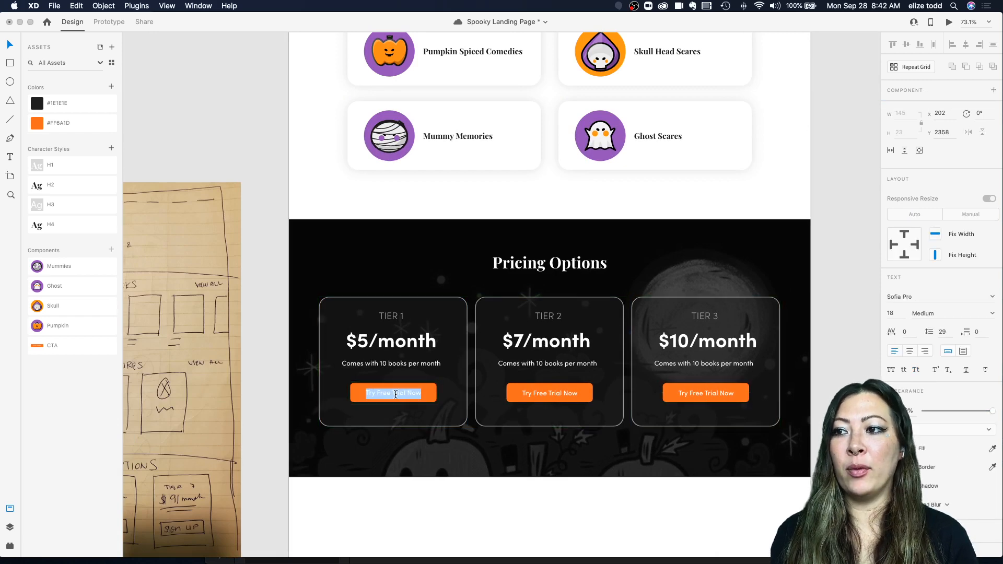
key(Escape)
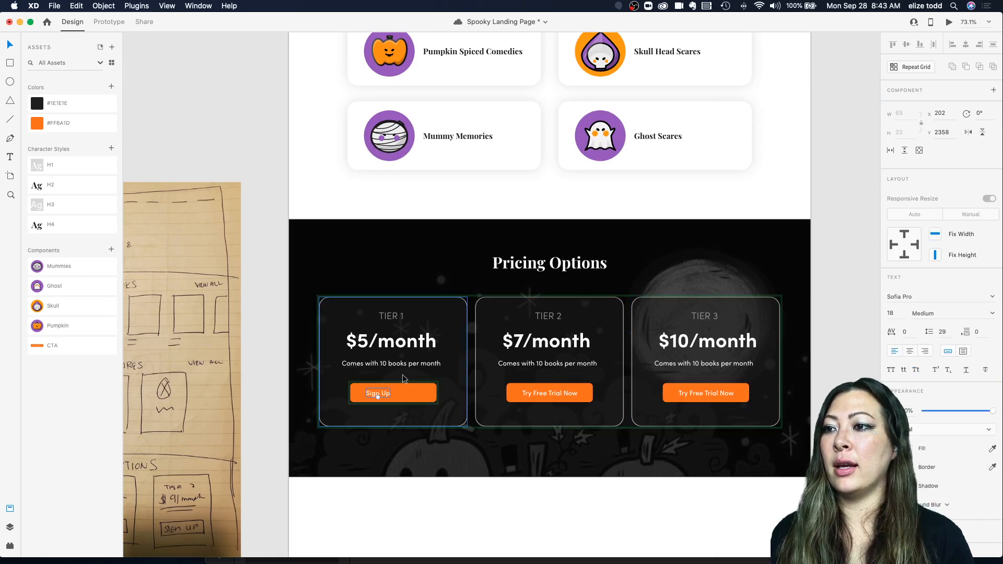
Step: Open the main component of the Tier 1 button from its instance
scroll(378, 397, down, 7)
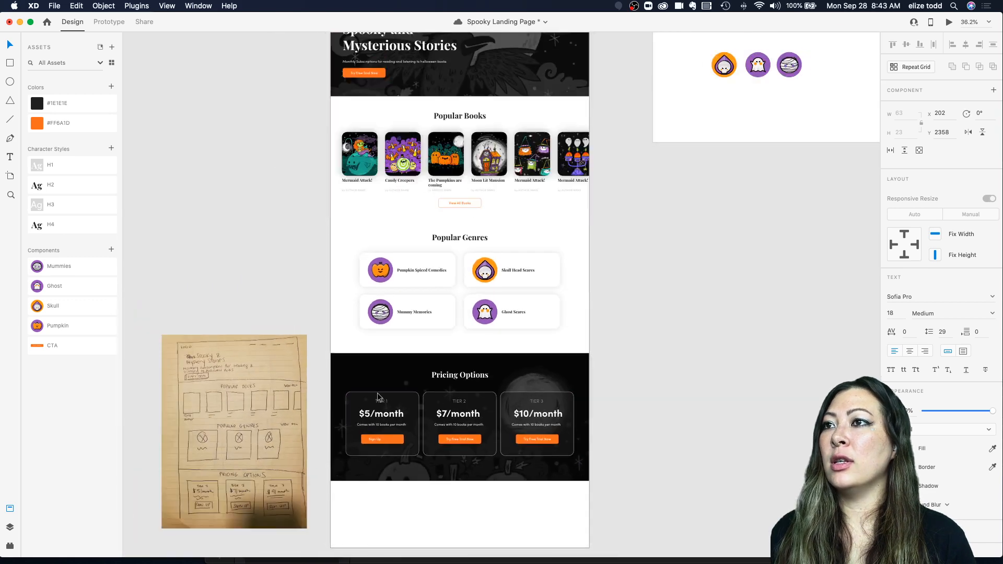
scroll(378, 398, up, 9)
scroll(378, 398, down, 4)
scroll(373, 380, up, 5)
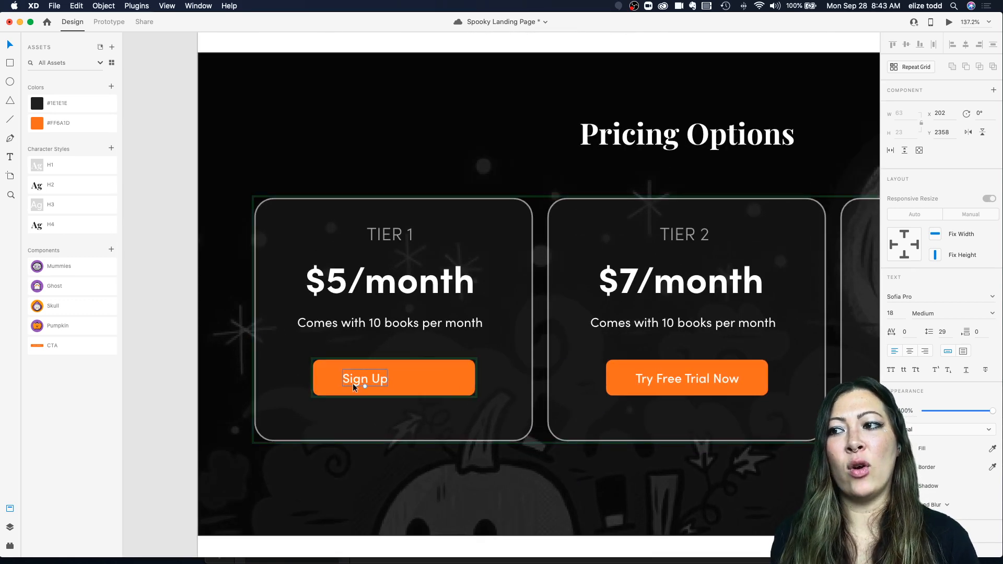
scroll(441, 374, down, 6)
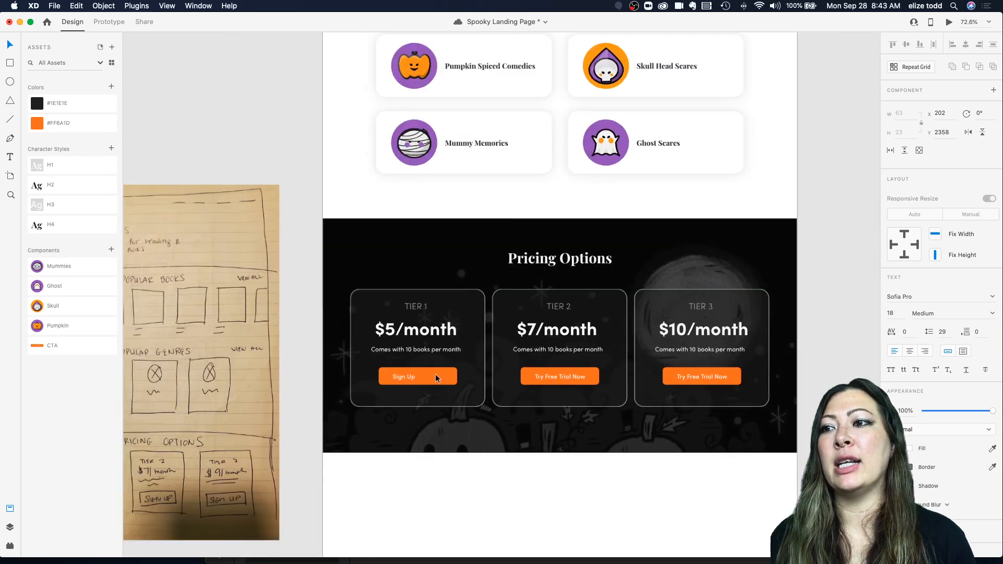
scroll(434, 374, up, 5)
click(477, 345)
double_click(427, 382)
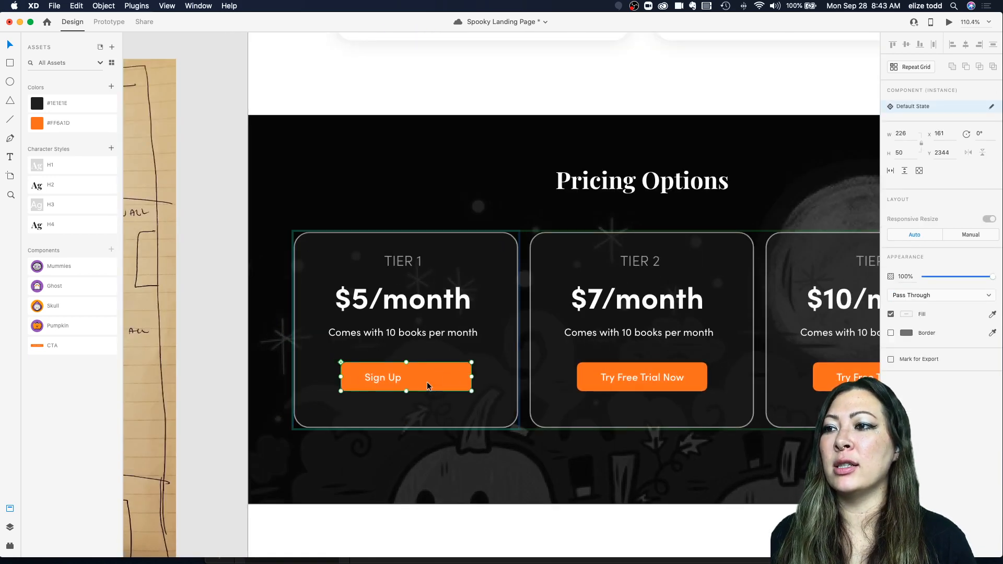
right_click(427, 384)
click(414, 382)
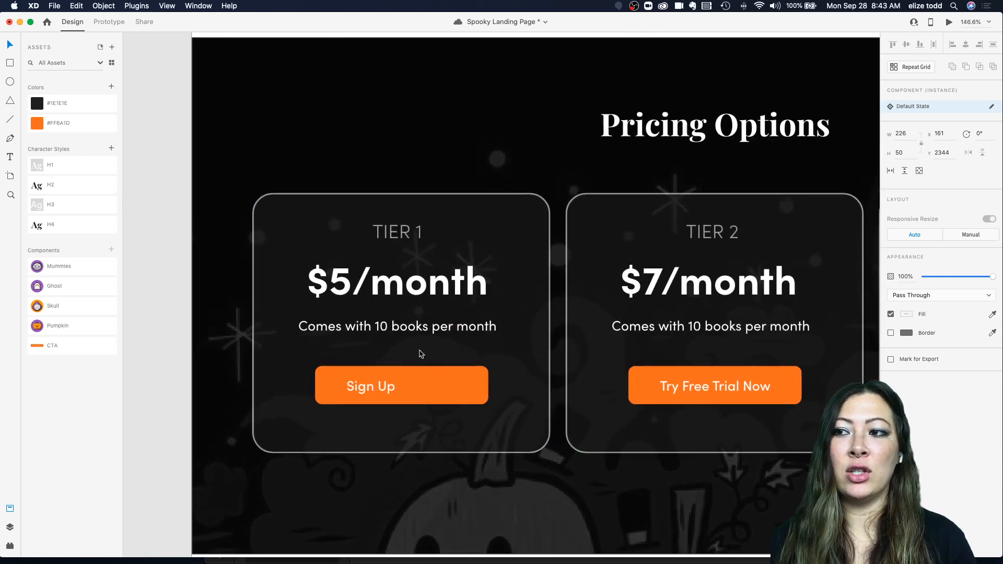
scroll(414, 376, up, 3)
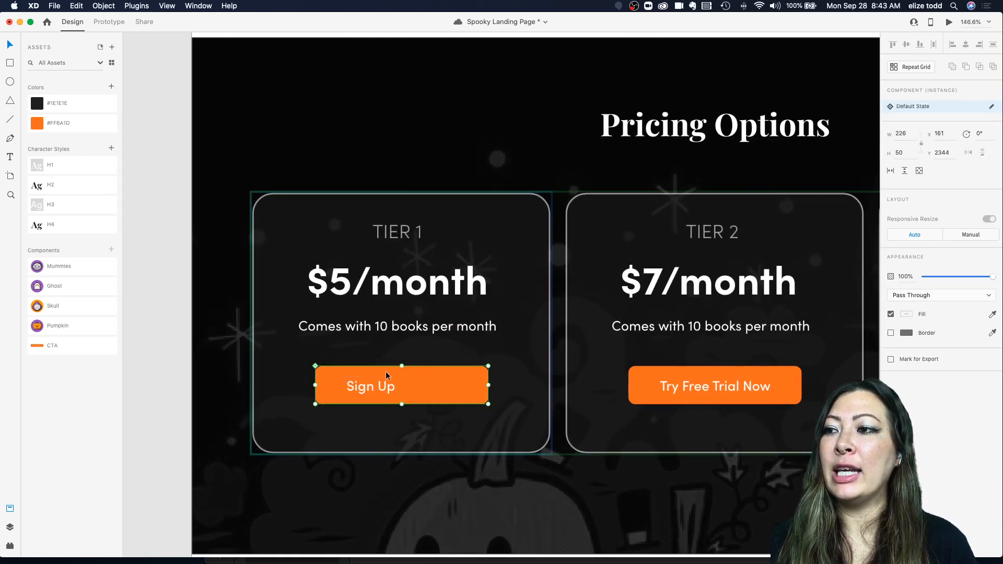
right_click(384, 385)
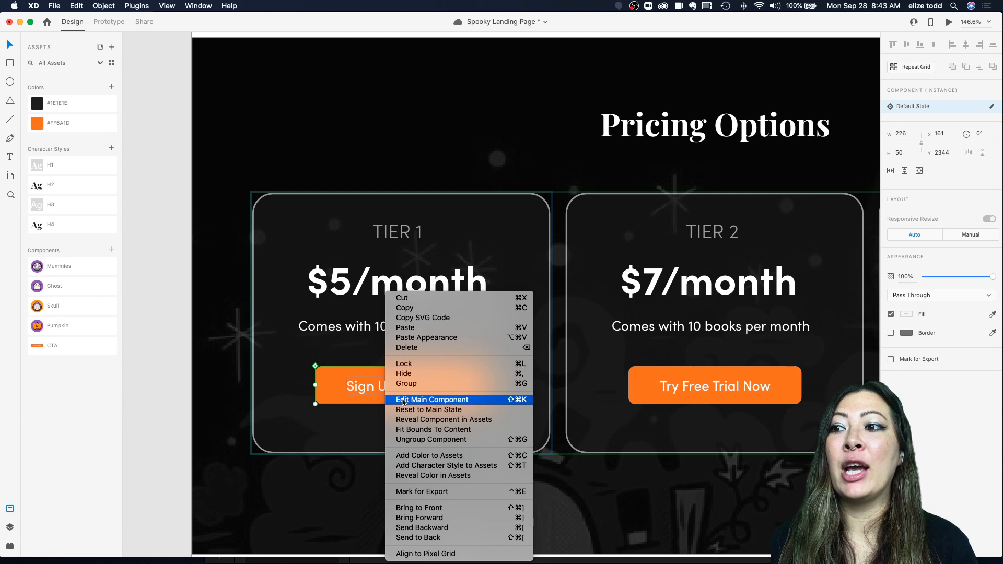
click(402, 399)
Step: Select the label text inside the hero's main button component and inspect its text settings
scroll(487, 281, up, 3)
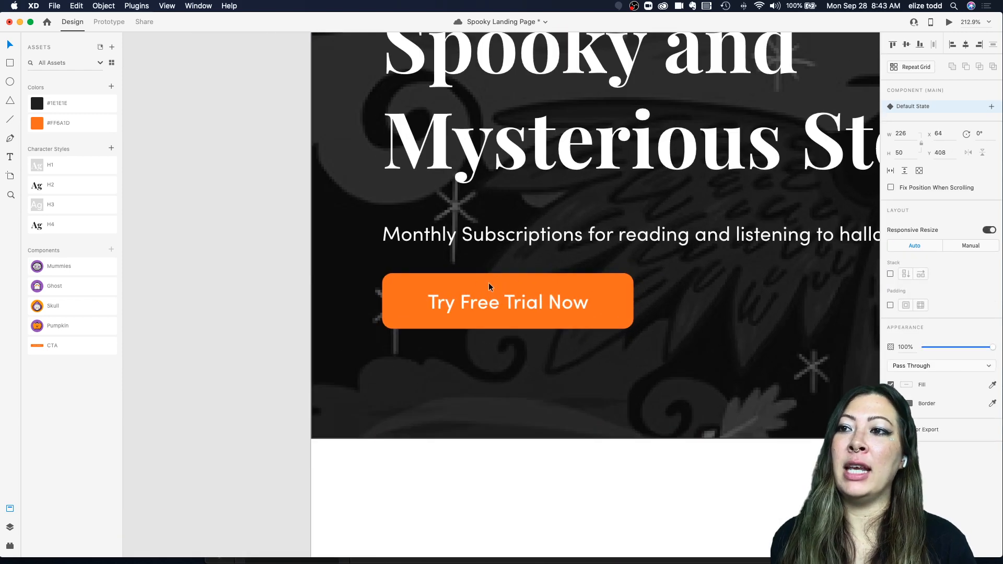
click(487, 283)
double_click(500, 299)
scroll(515, 299, right, 2)
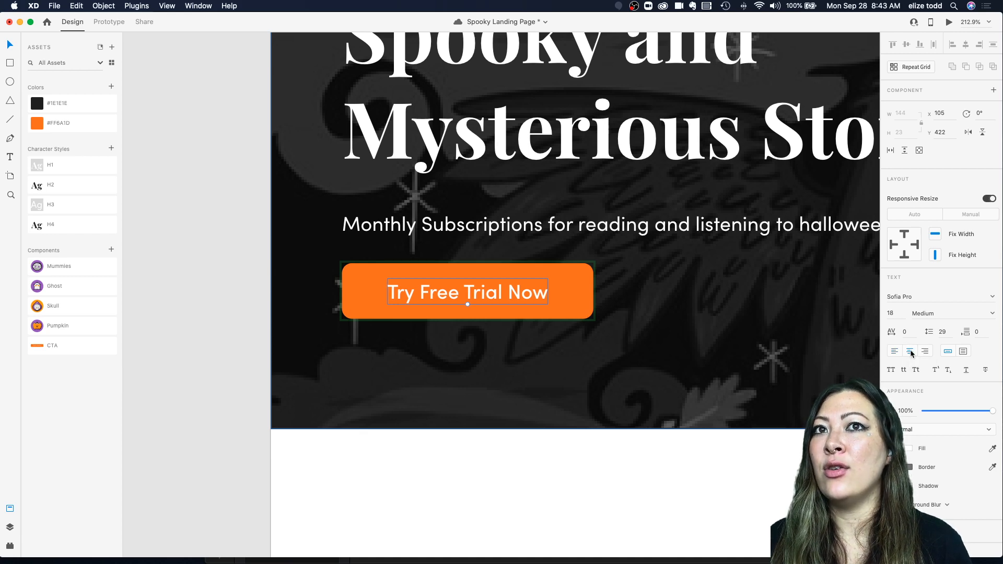
scroll(509, 302, down, 10)
scroll(509, 302, down, 15)
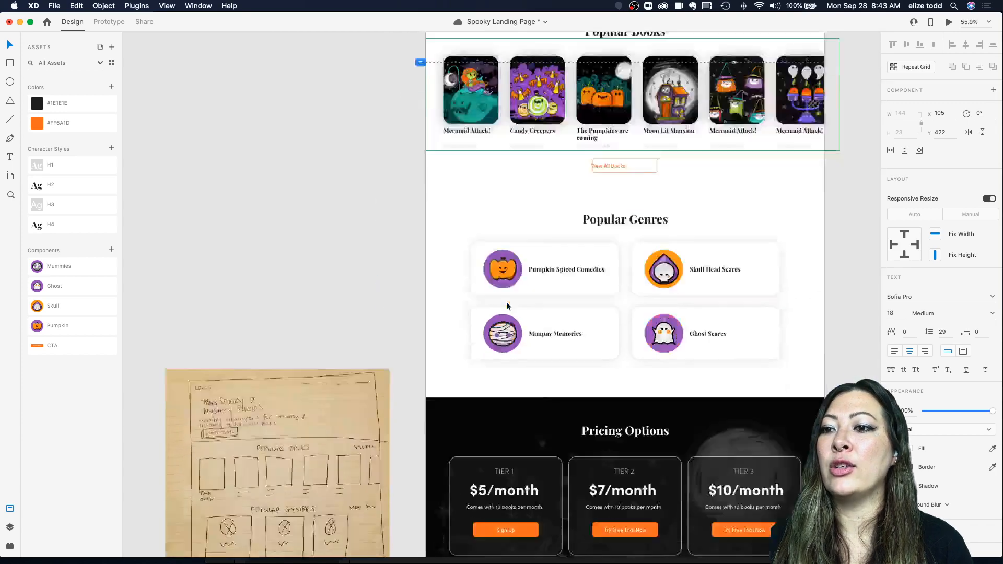
scroll(506, 306, up, 10)
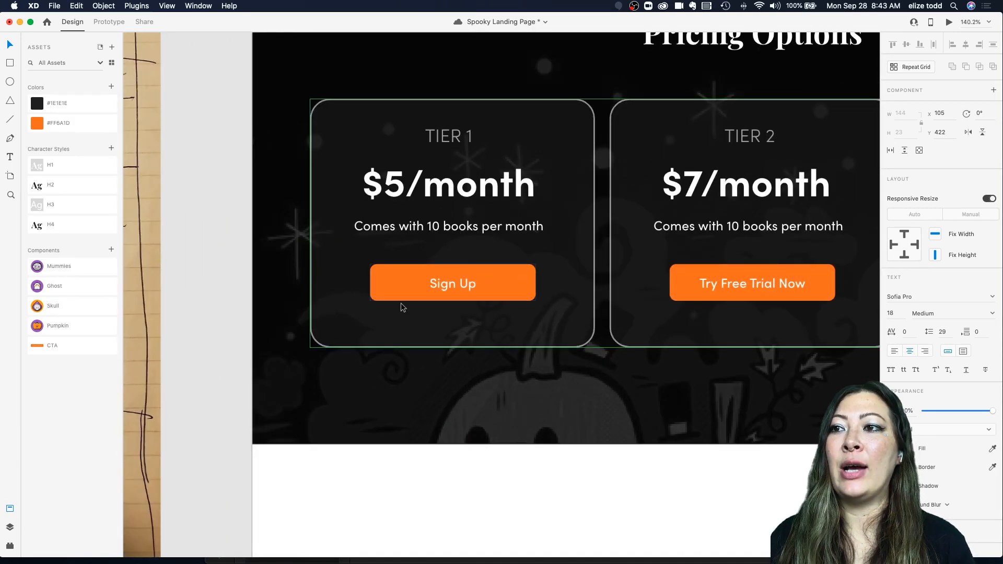
Step: Rename the Tier 2 button label as Sign Up
scroll(440, 261, right, 3)
click(694, 284)
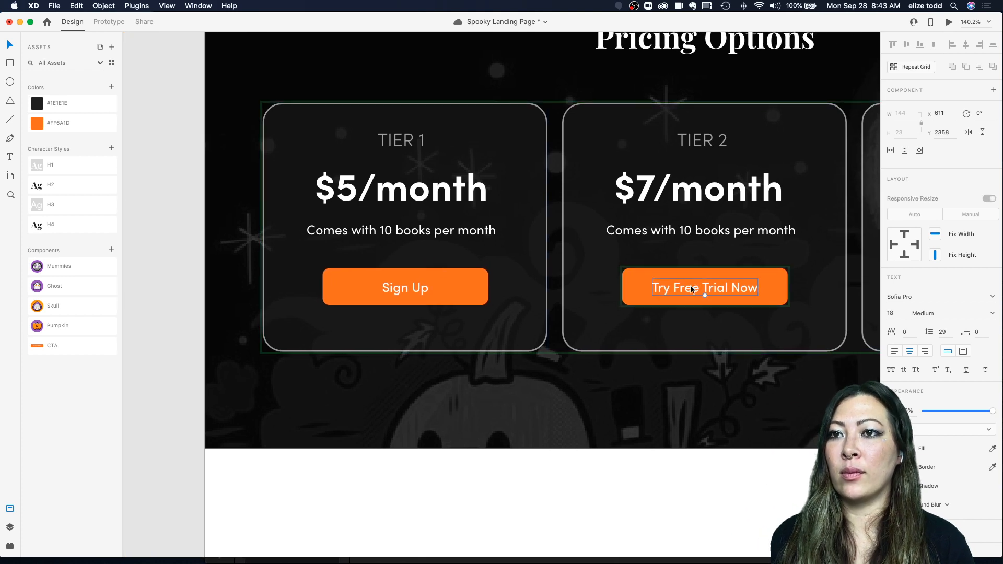
double_click(691, 289)
text(Sign Up)
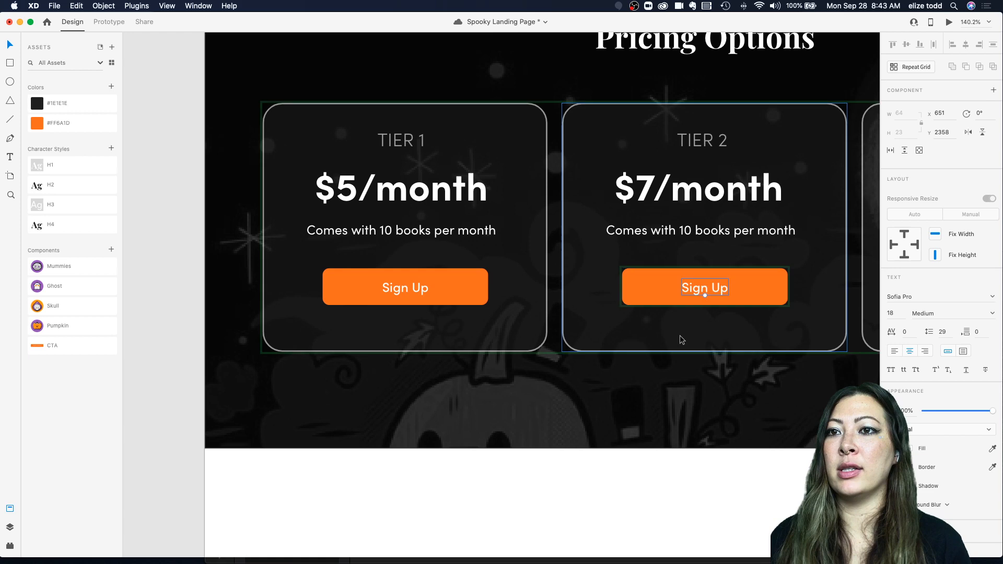
Step: Rename the Tier 3 button label as Sign Up
scroll(501, 235, right, 15)
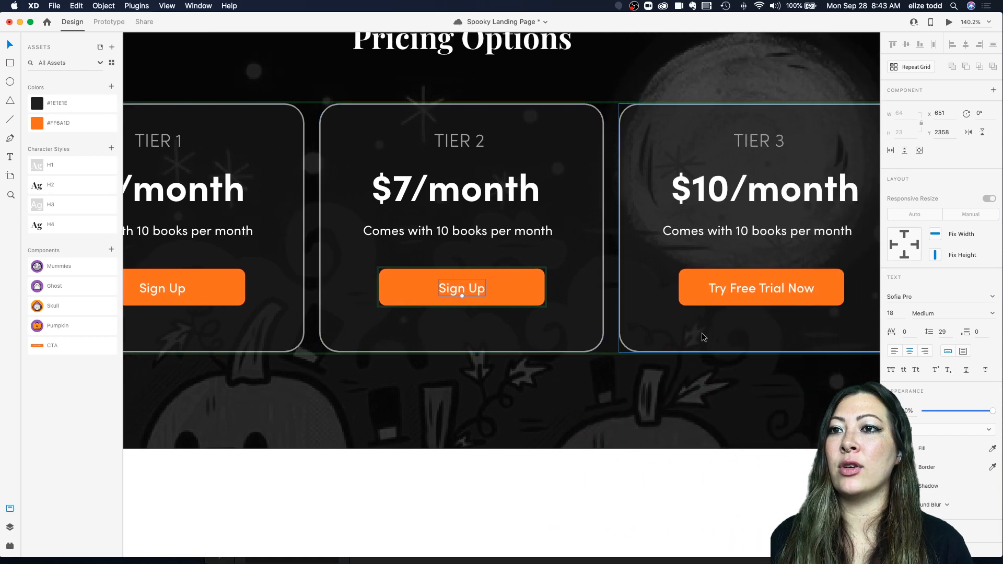
double_click(744, 285)
text(Sign Up)
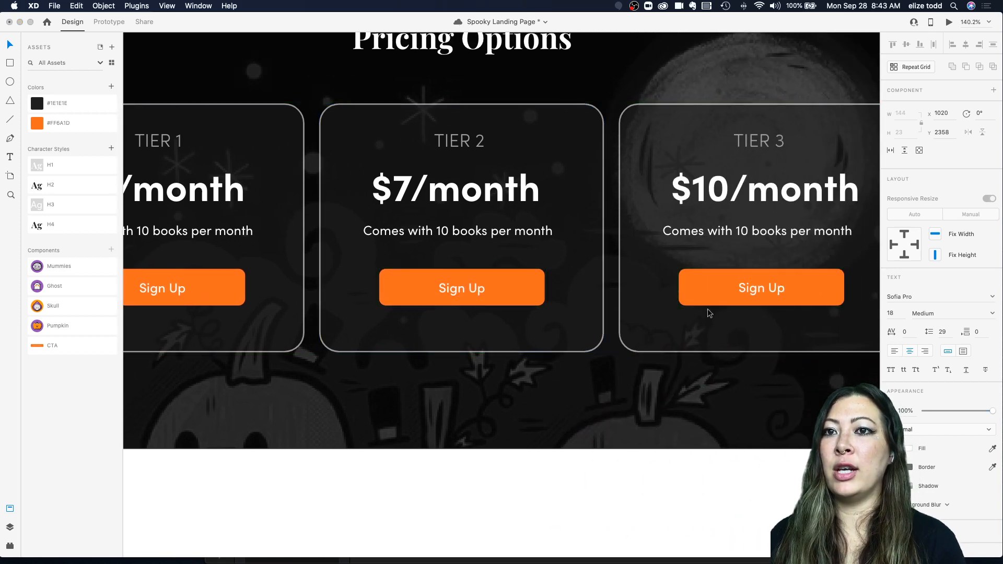
click(589, 372)
click(589, 372)
scroll(589, 371, down, 10)
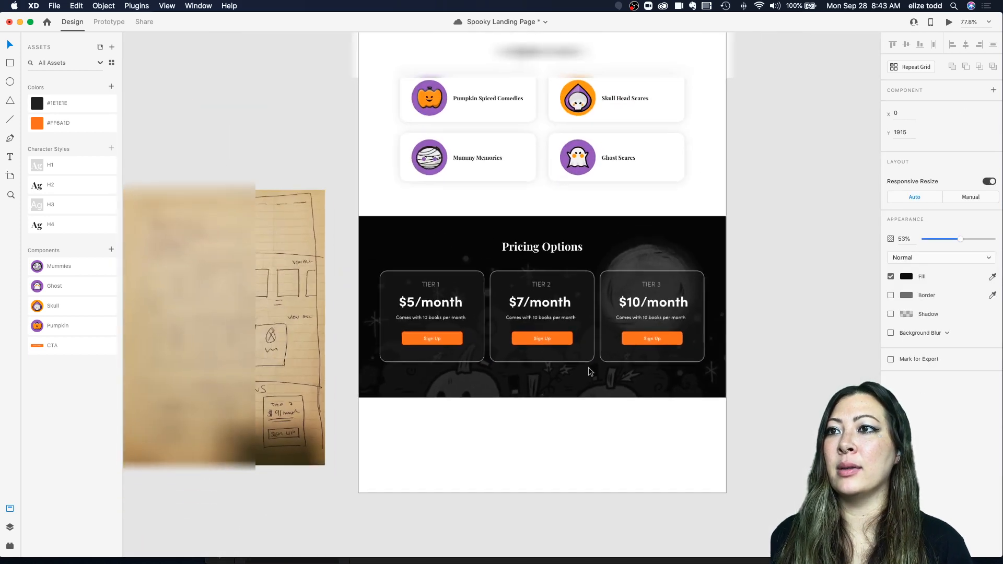
scroll(588, 371, down, 3)
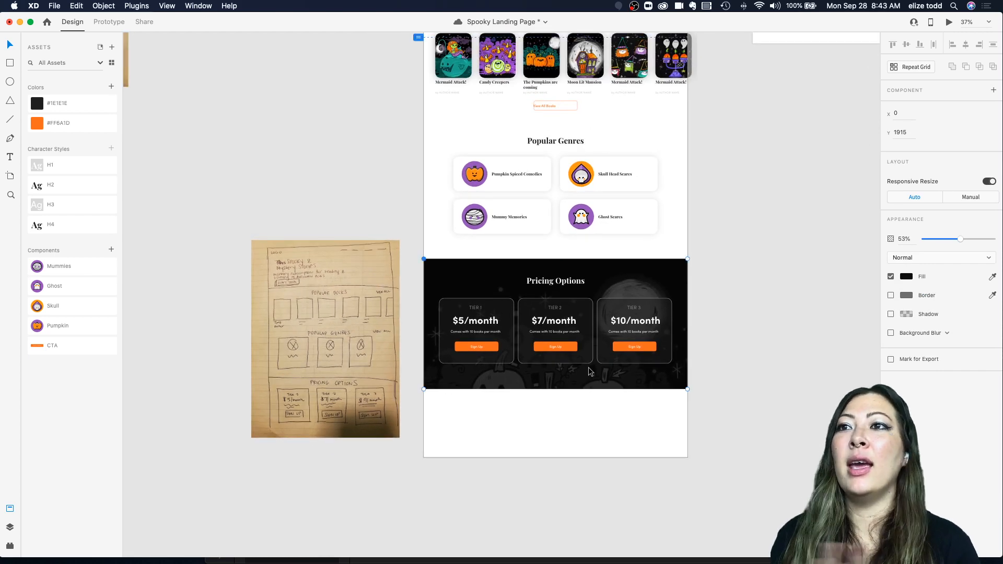
Step: Zoom in and inspect the label text of the View All Books button
scroll(533, 156, up, 5)
double_click(482, 192)
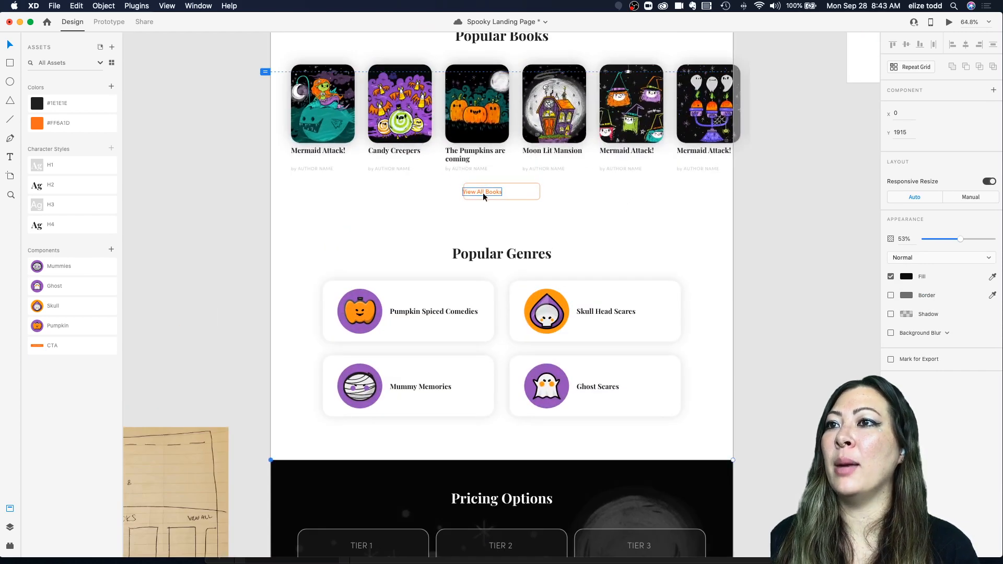
scroll(509, 204, up, 2)
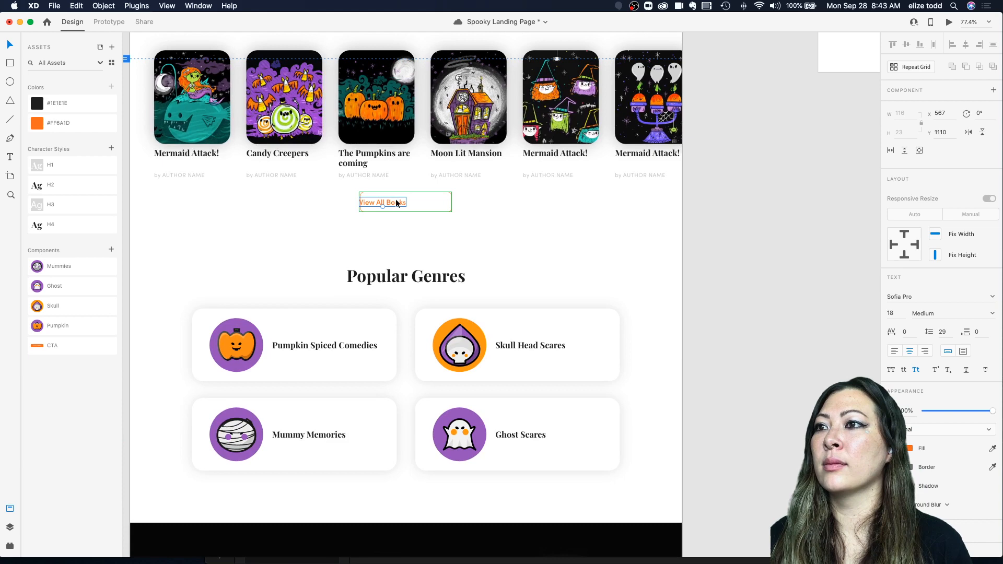
drag(407, 202, 414, 202)
click(464, 207)
Step: Zoom out to review the whole landing page against the paper sketch
scroll(463, 207, down, 3)
scroll(464, 207, up, 4)
scroll(464, 206, down, 3)
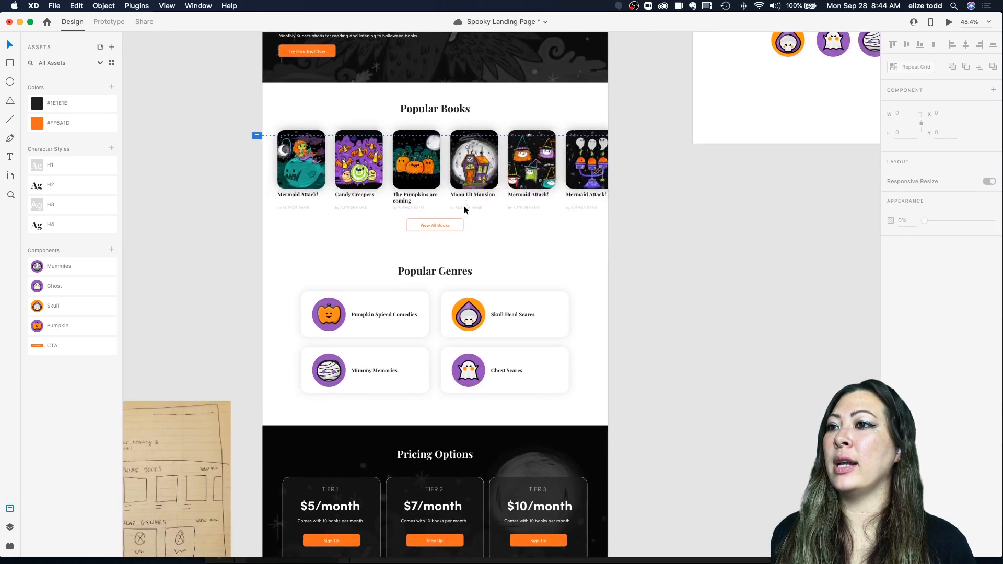
scroll(464, 206, down, 3)
scroll(464, 209, up, 3)
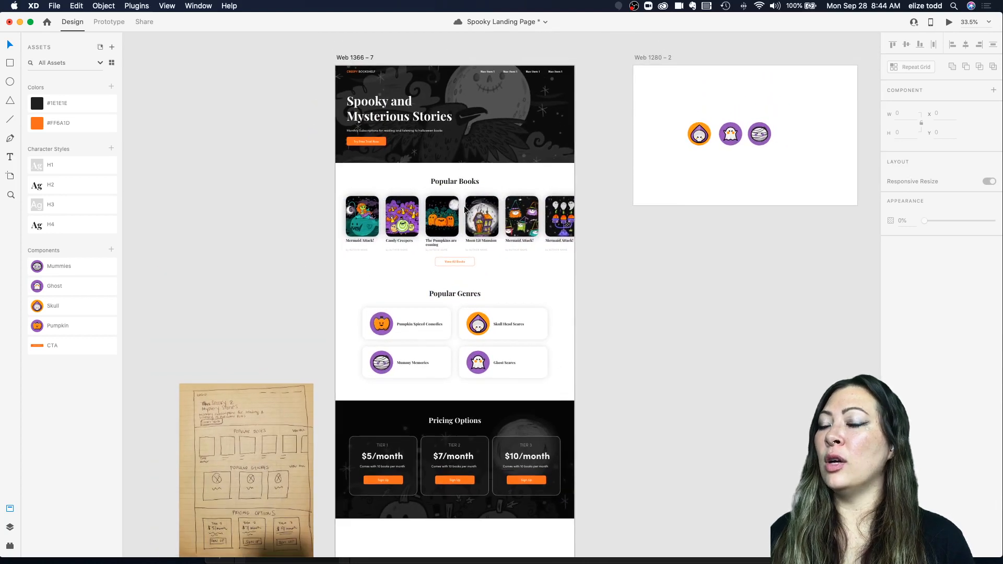
scroll(463, 206, down, 2)
scroll(611, 337, down, 1)
scroll(611, 337, left, 2)
scroll(611, 340, down, 2)
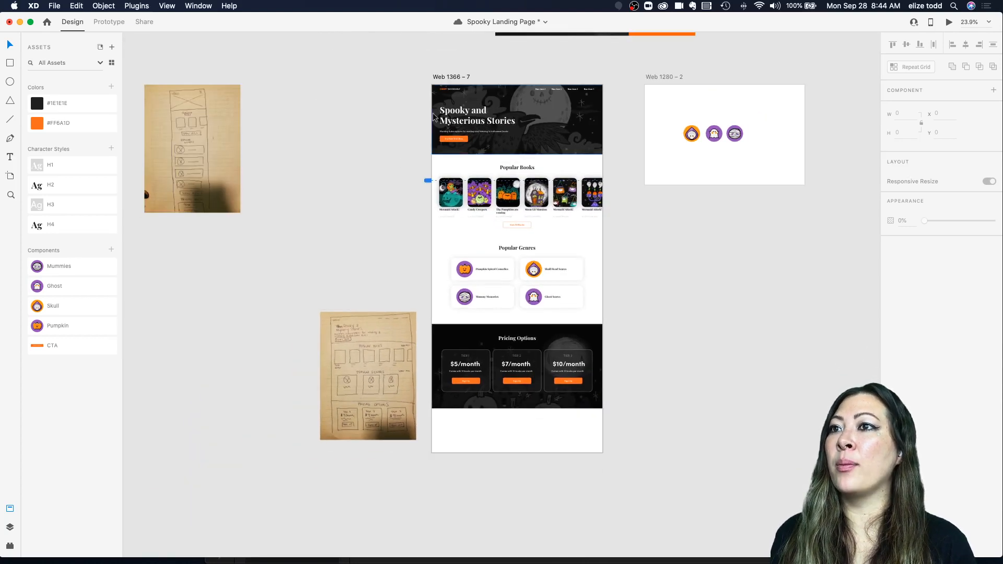
scroll(481, 461, down, 1)
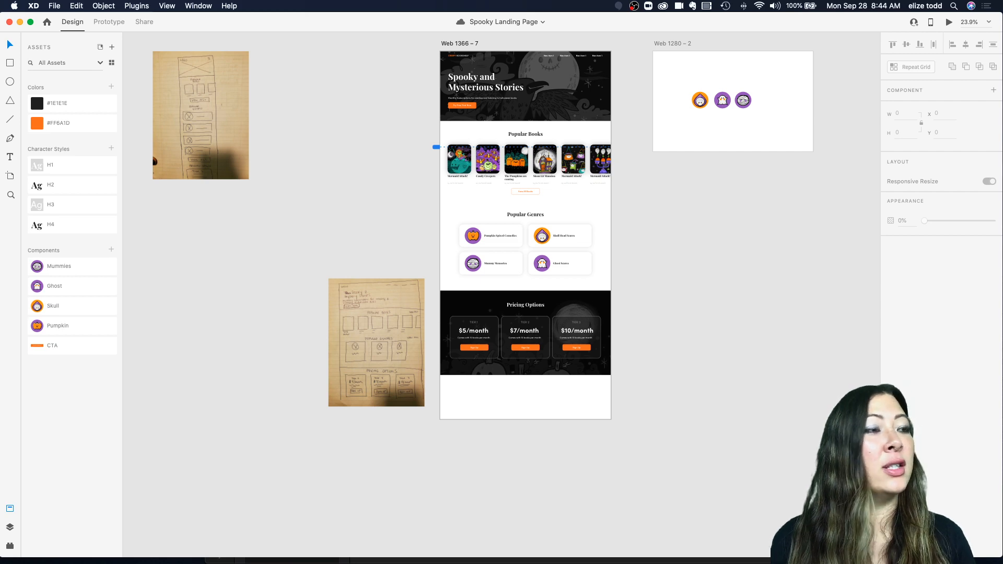
Step: Inspect the pricing tier grid and the Tier 1 Sign Up button instance
click(507, 344)
scroll(505, 340, up, 5)
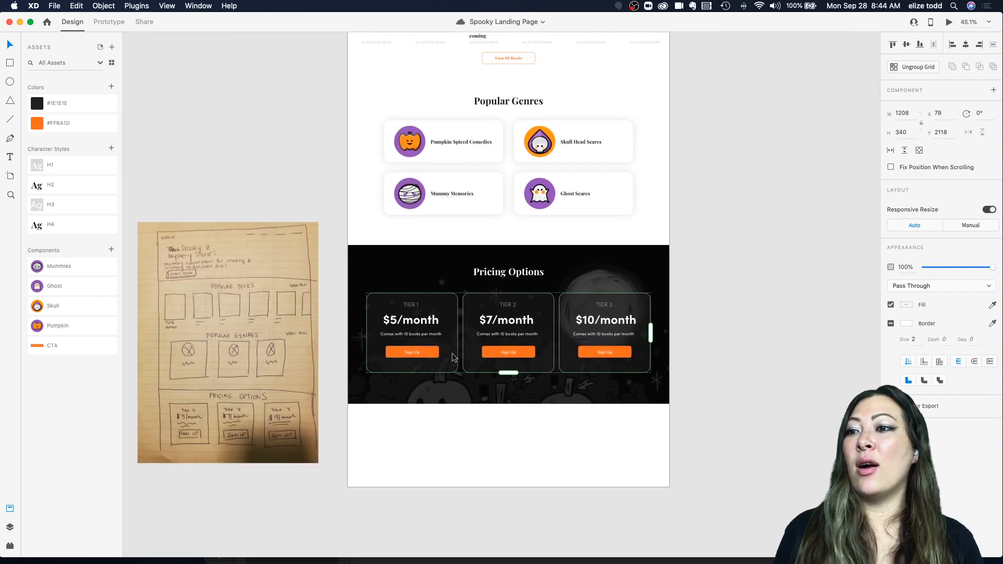
scroll(453, 354, down, 1)
scroll(453, 353, up, 3)
scroll(453, 353, down, 3)
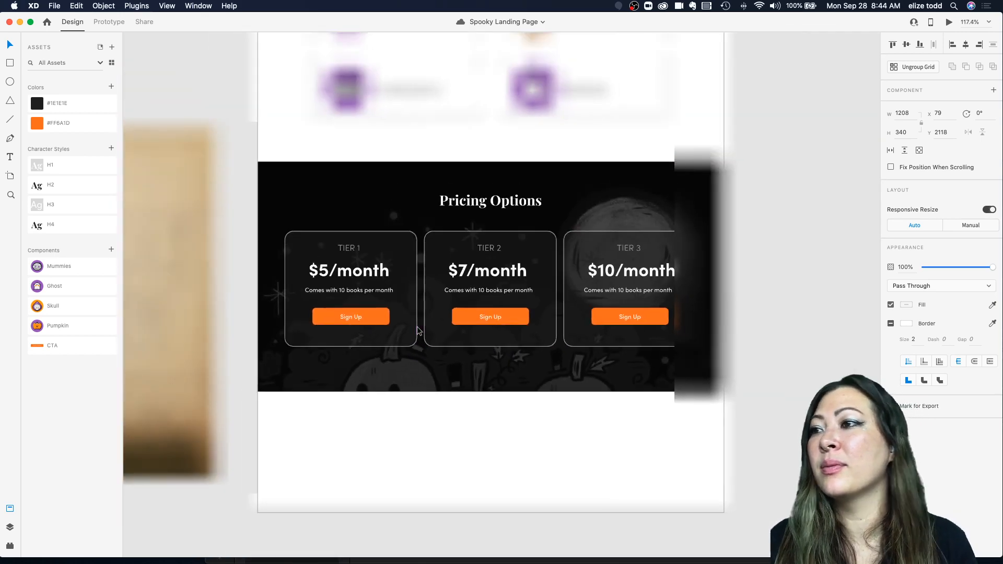
double_click(354, 318)
scroll(352, 318, down, 3)
scroll(353, 320, up, 5)
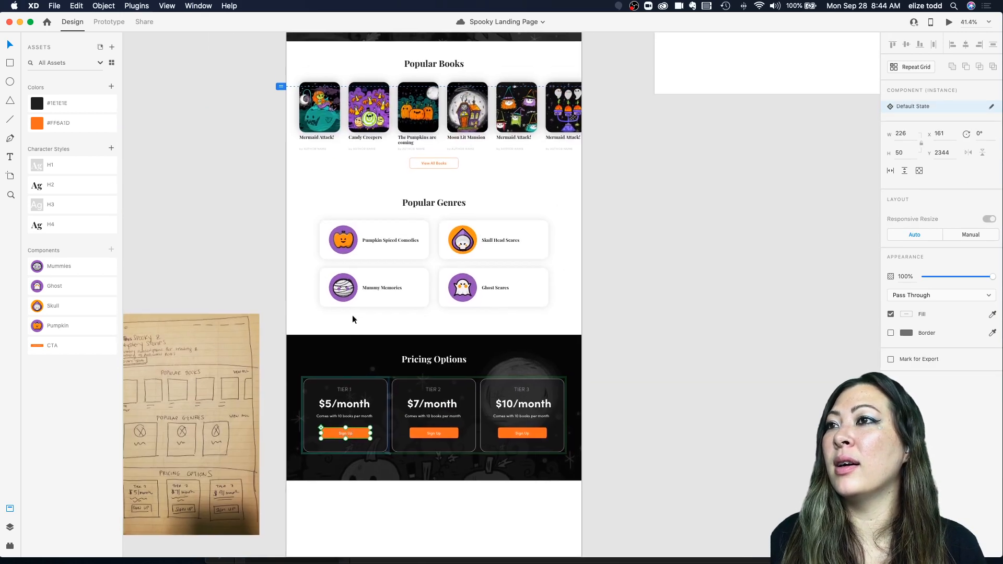
scroll(352, 315, up, 3)
scroll(352, 315, down, 2)
click(286, 317)
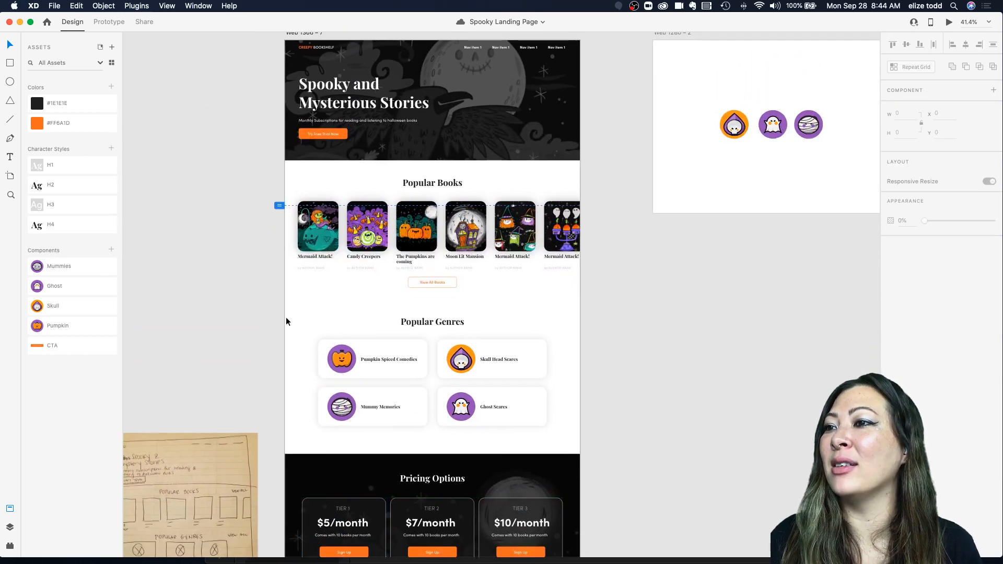
scroll(286, 318, down, 2)
click(366, 459)
scroll(366, 460, up, 5)
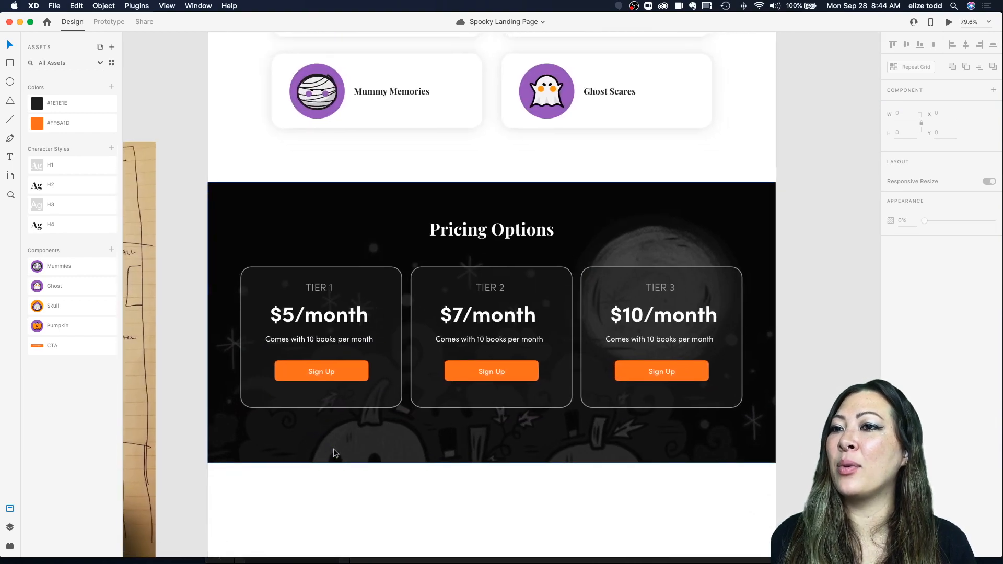
Step: Preview the landing page and scroll through the Pricing Options section
click(948, 23)
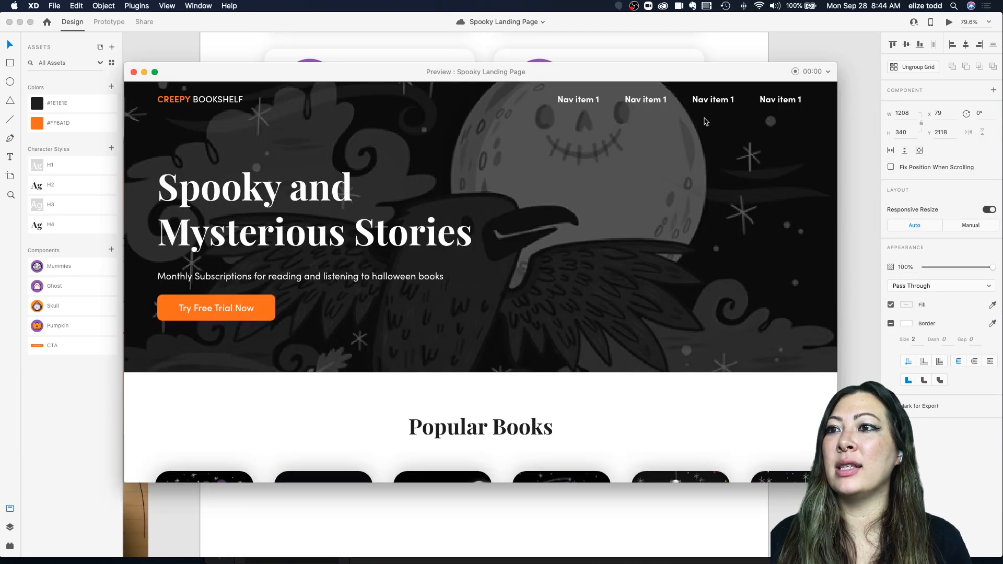
scroll(547, 218, down, 15)
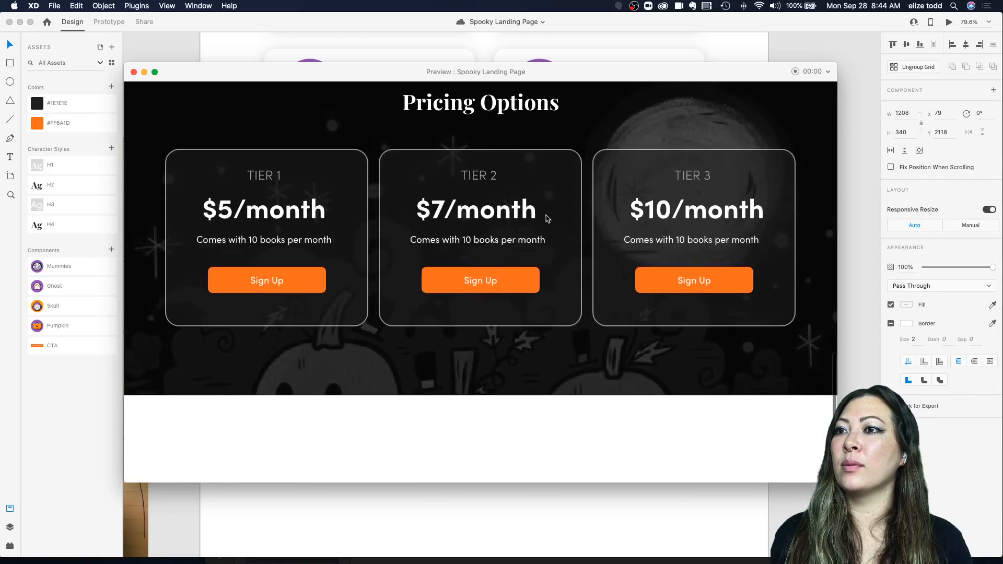
scroll(547, 218, up, 2)
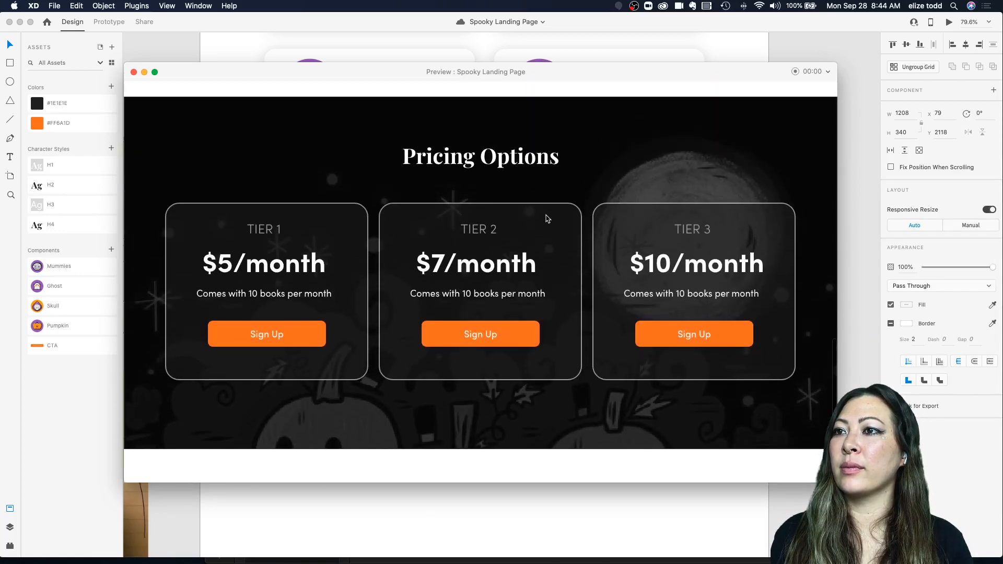
scroll(494, 196, down, 1)
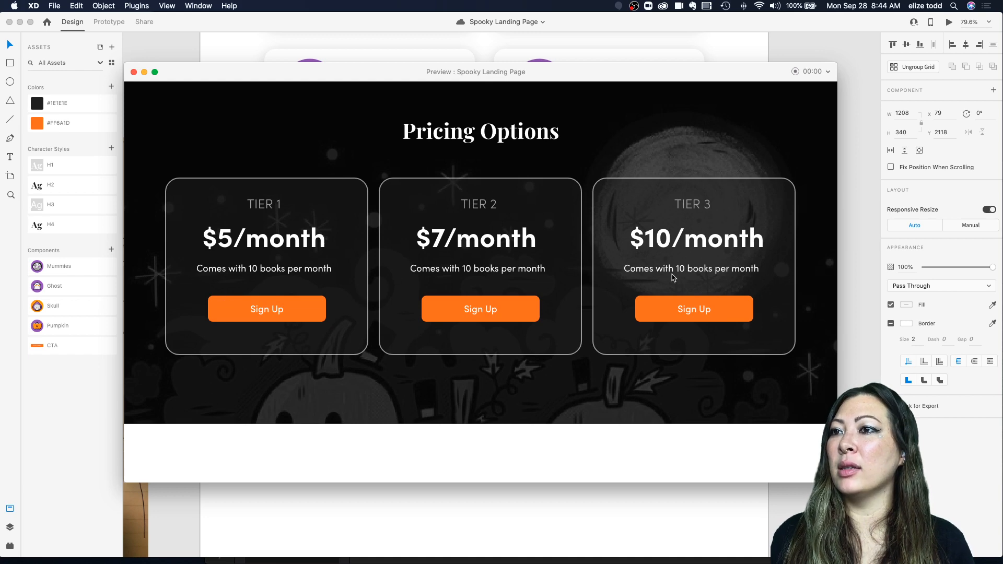
click(133, 72)
Step: Extend the Web 1366 – 7 artboard downward to about 3245 px tall
scroll(493, 343, down, 5)
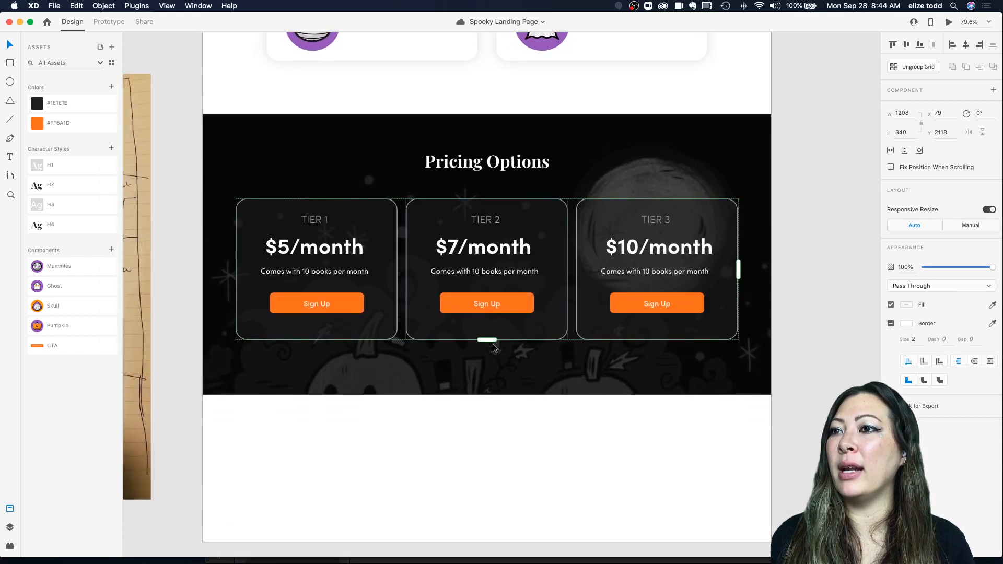
click(472, 392)
scroll(439, 348, down, 3)
scroll(440, 348, down, 5)
scroll(439, 345, up, 4)
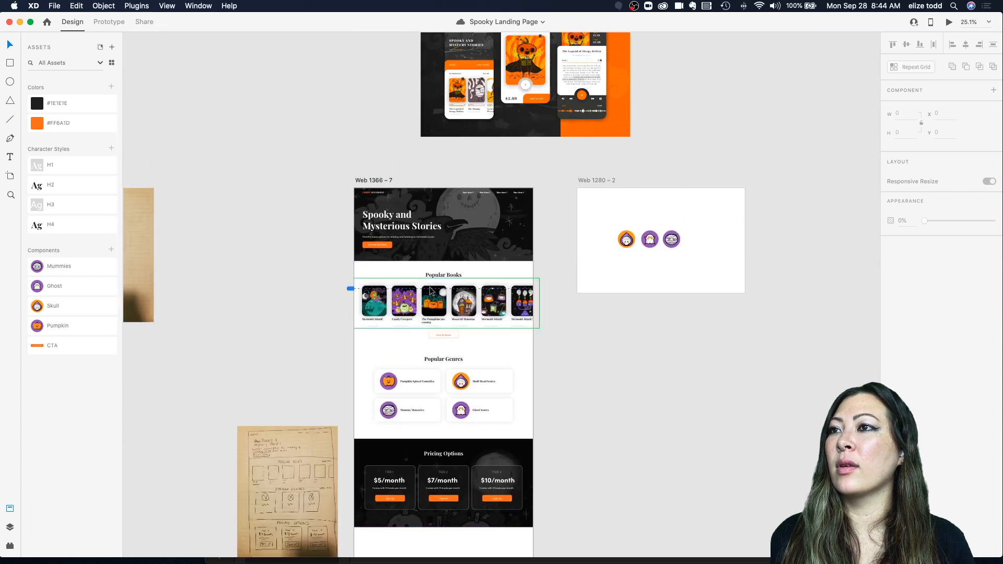
click(367, 181)
scroll(482, 411, down, 4)
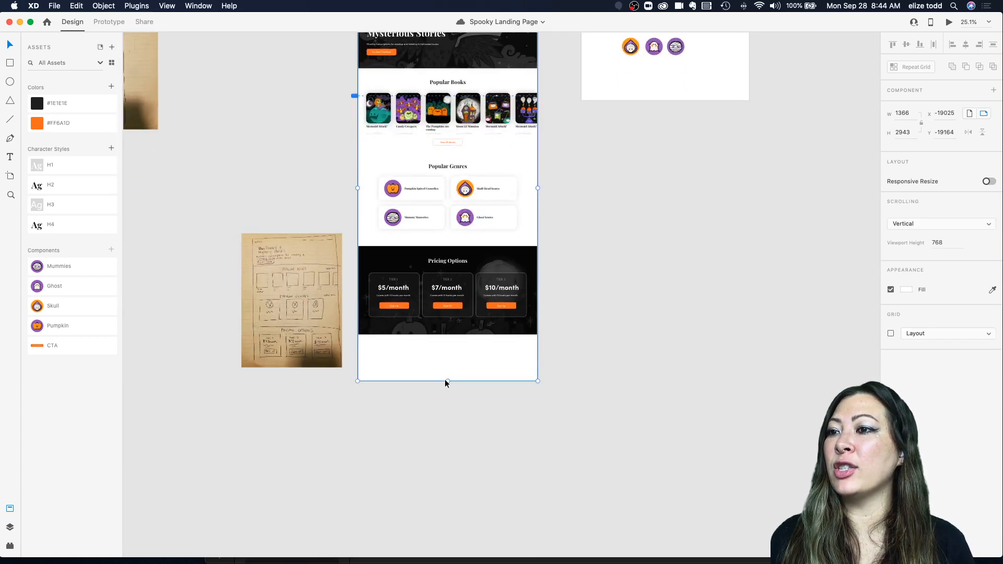
drag(446, 381, 447, 420)
click(581, 409)
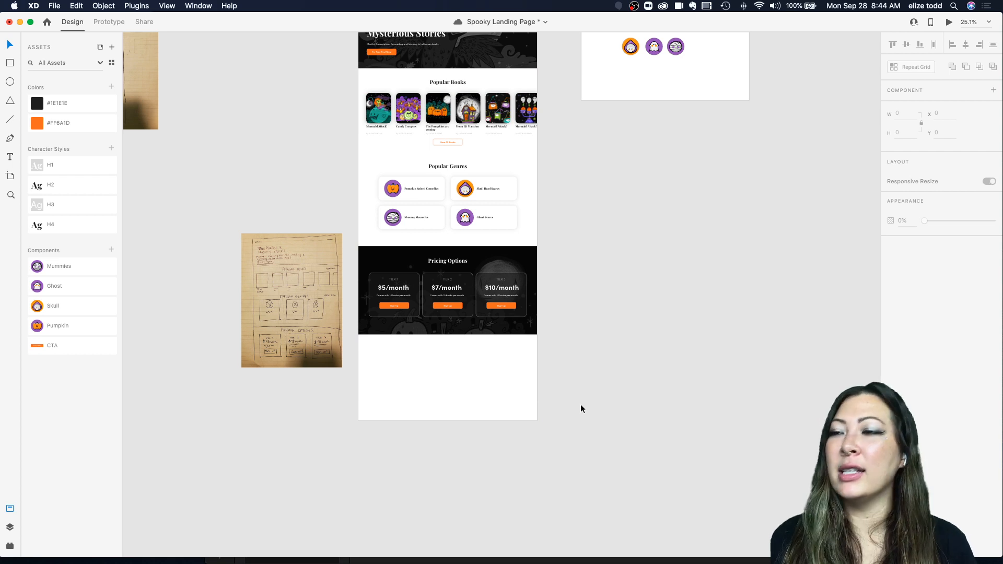
Step: Save the document
scroll(580, 404, up, 2)
scroll(519, 340, up, 1)
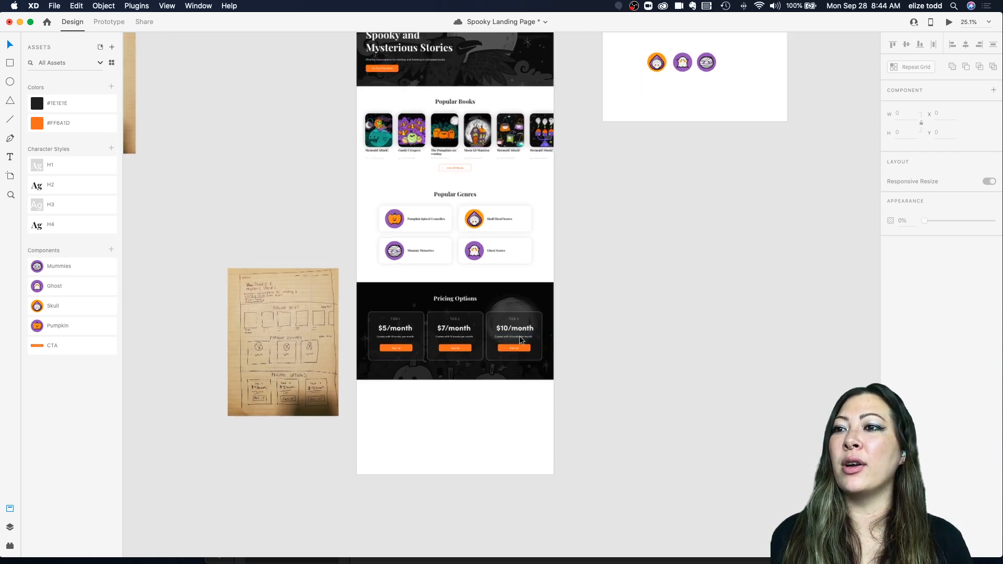
scroll(519, 339, up, 3)
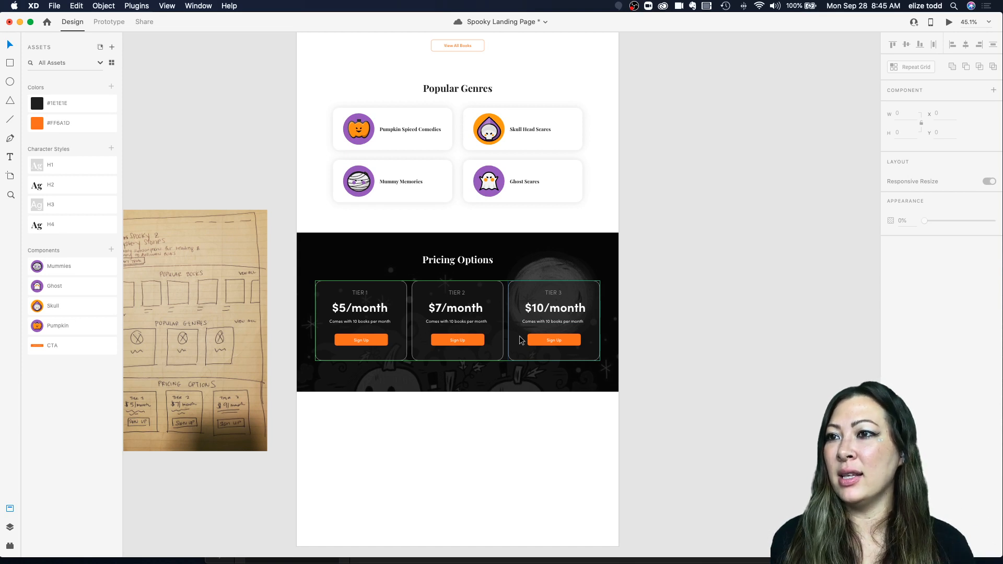
scroll(358, 377, down, 3)
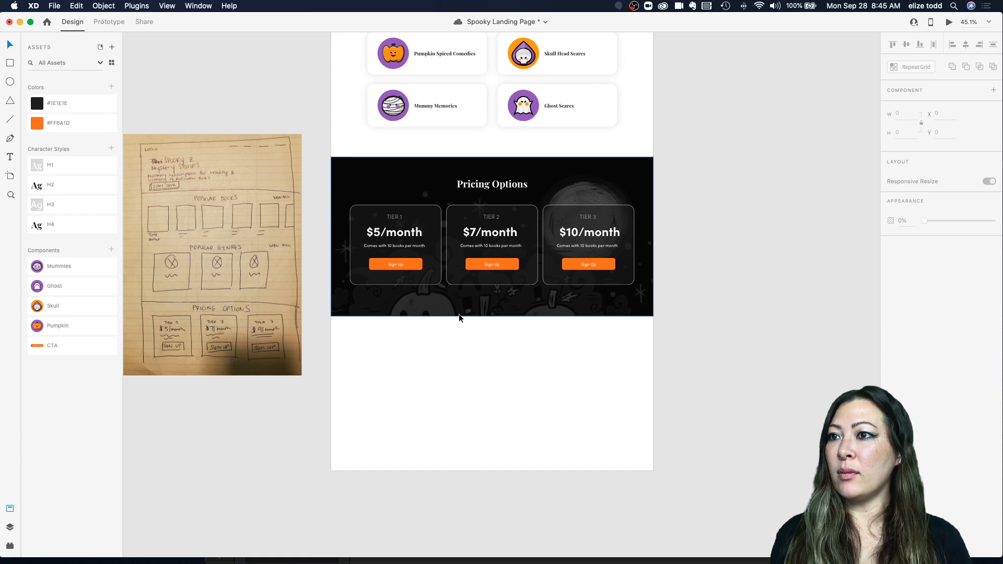
scroll(426, 337, down, 2)
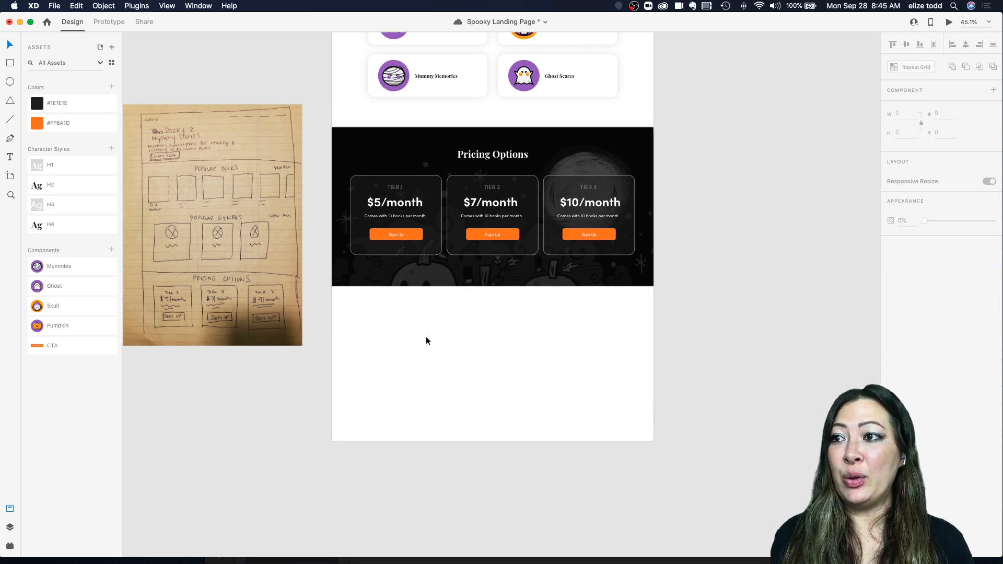
key(super+s)
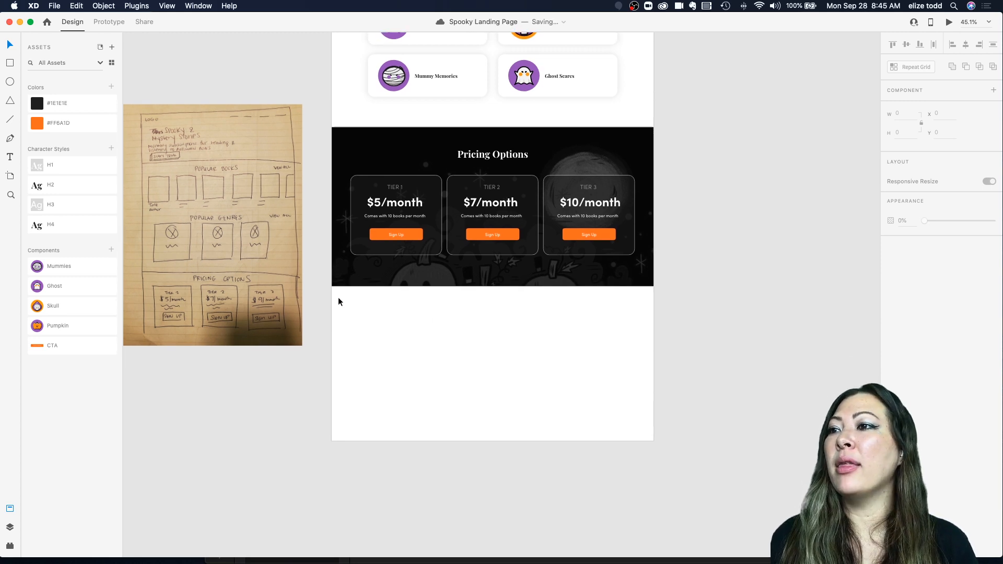
Step: Draw a rectangle about 1356 by 349 px below the Pricing Options section and fill it with #FF6A1D
key(r)
mouse_move(332, 287)
mouse_down()
mouse_move(564, 380)
mouse_move(652, 369)
mouse_up()
scroll(498, 347, down, 5)
scroll(497, 347, up, 4)
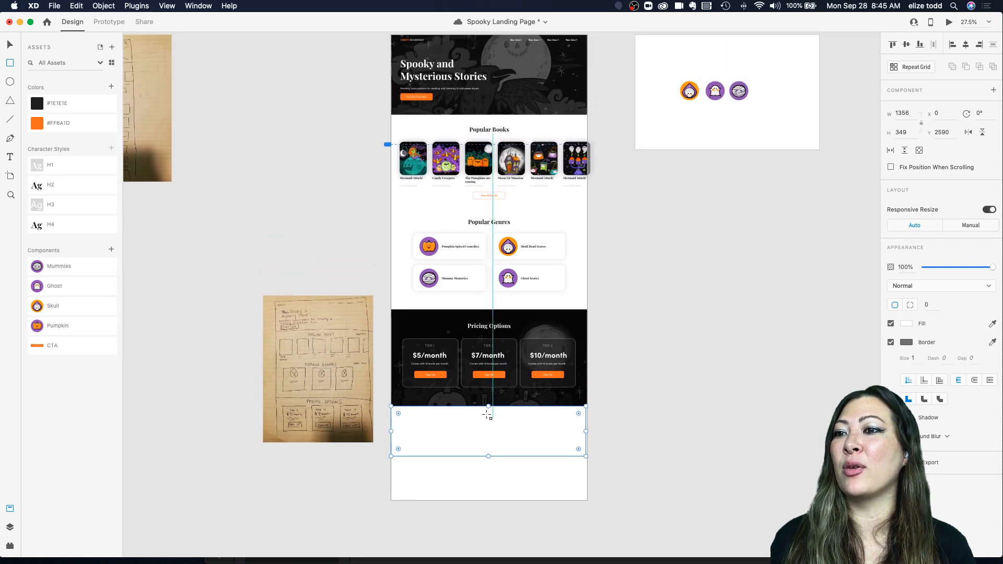
key(v)
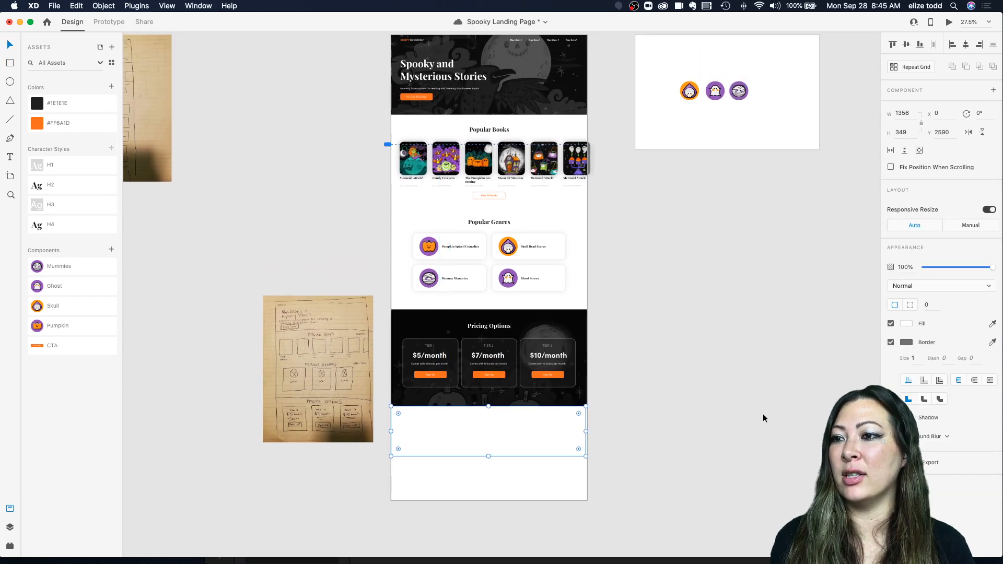
click(59, 123)
Step: Shorten the Web 1366 – 7 artboard to about 2746 px so it ends at the orange band
scroll(430, 325, up, 3)
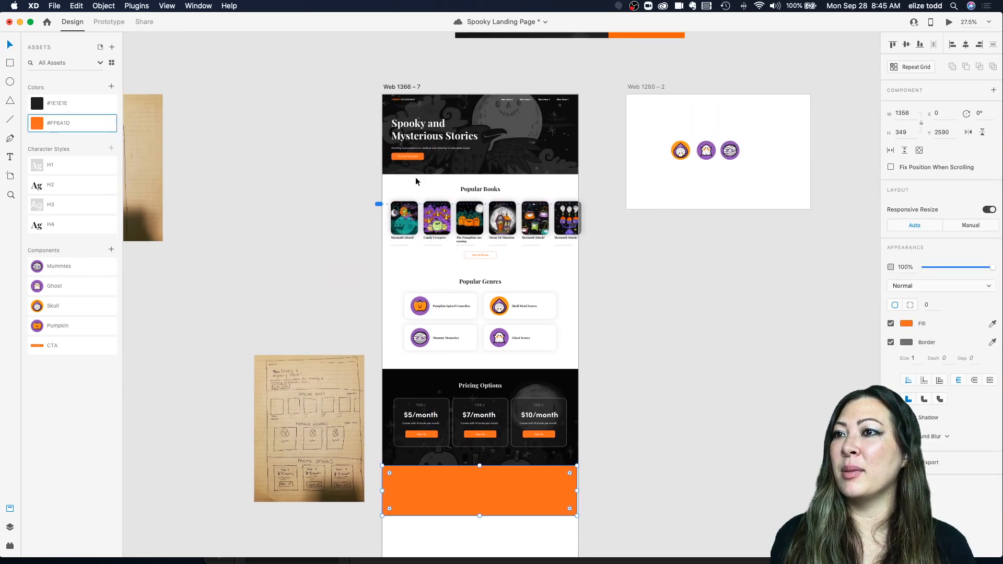
click(400, 87)
scroll(531, 460, down, 4)
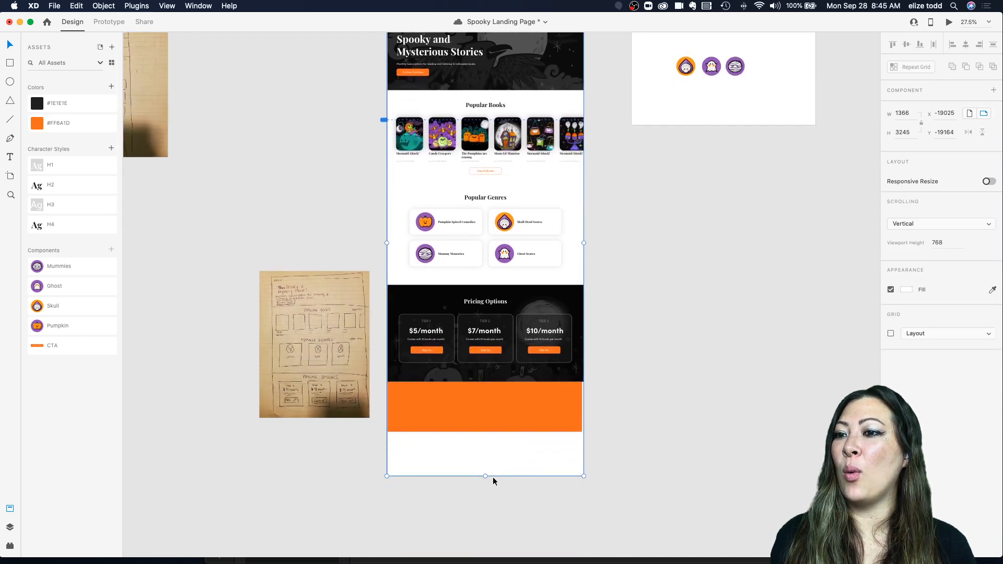
drag(485, 475, 495, 405)
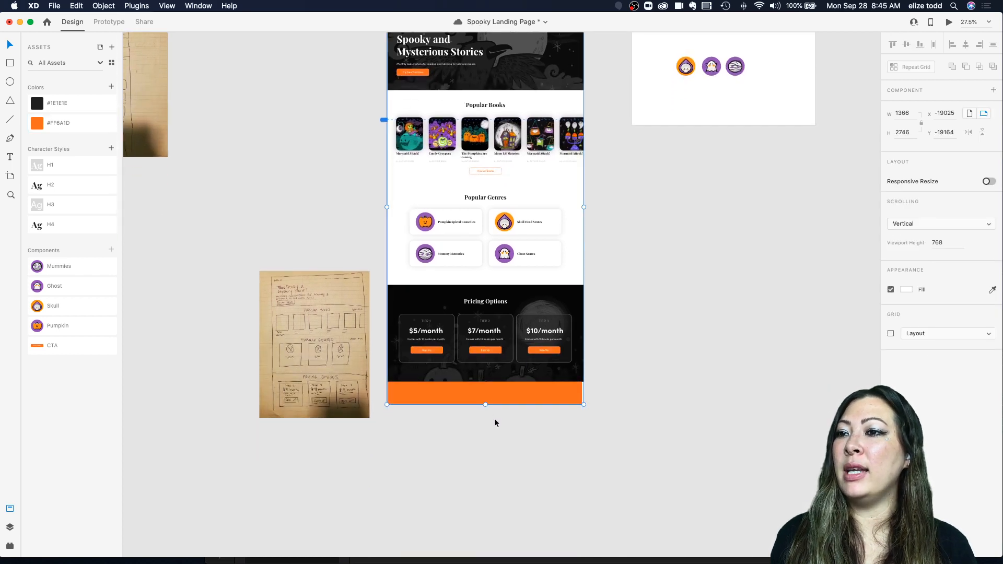
click(545, 398)
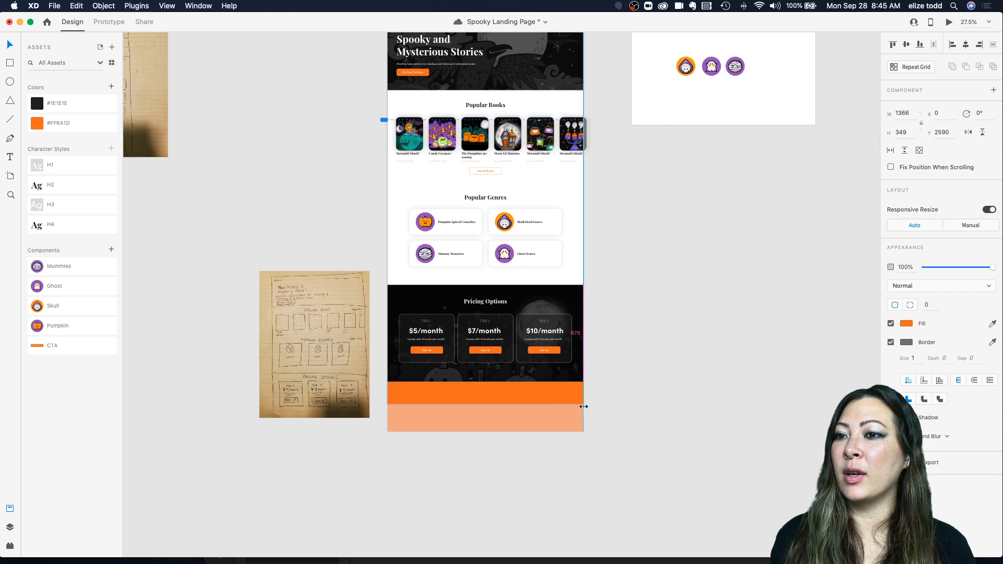
click(514, 407)
Step: Rename the first two header navigation items to Stories and All Books
scroll(515, 407, up, 3)
scroll(515, 407, up, 2)
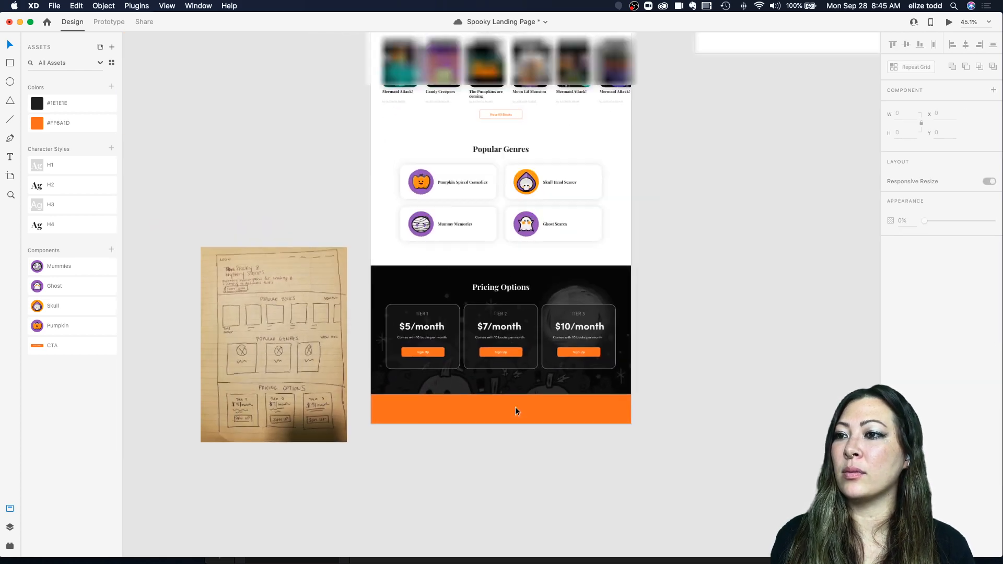
scroll(515, 407, up, 3)
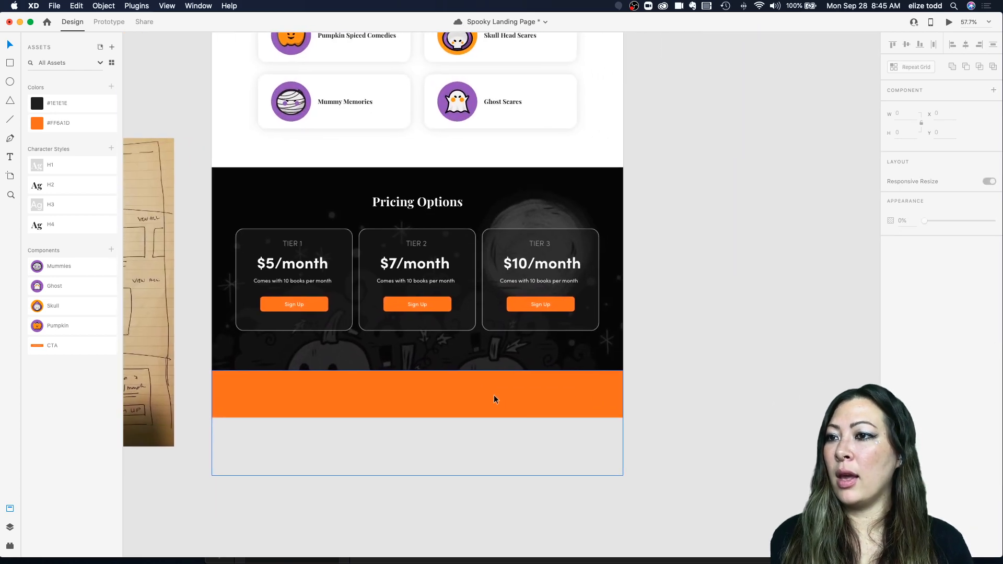
scroll(493, 395, down, 3)
scroll(478, 283, up, 3)
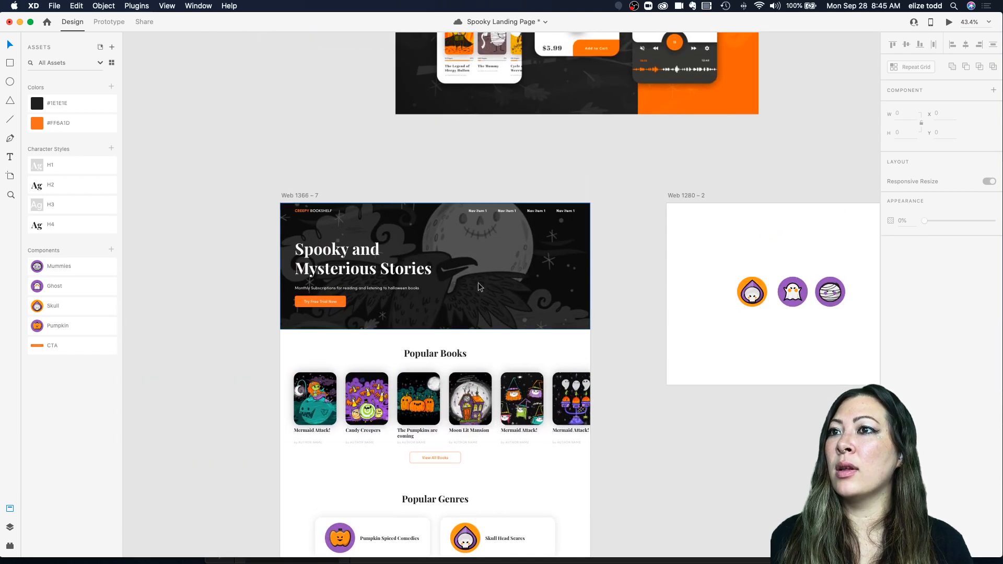
scroll(477, 266, up, 3)
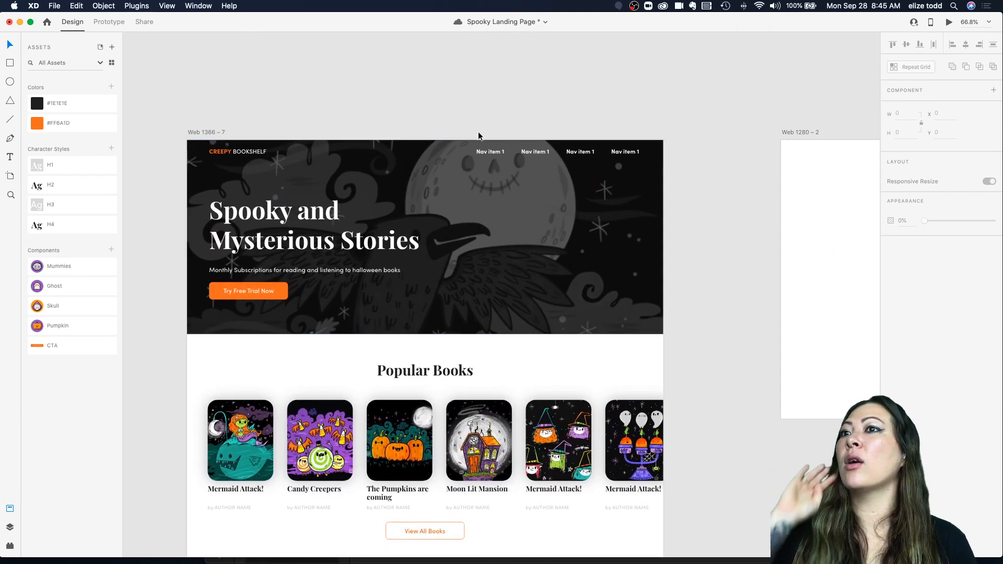
click(486, 152)
scroll(486, 152, down, 5)
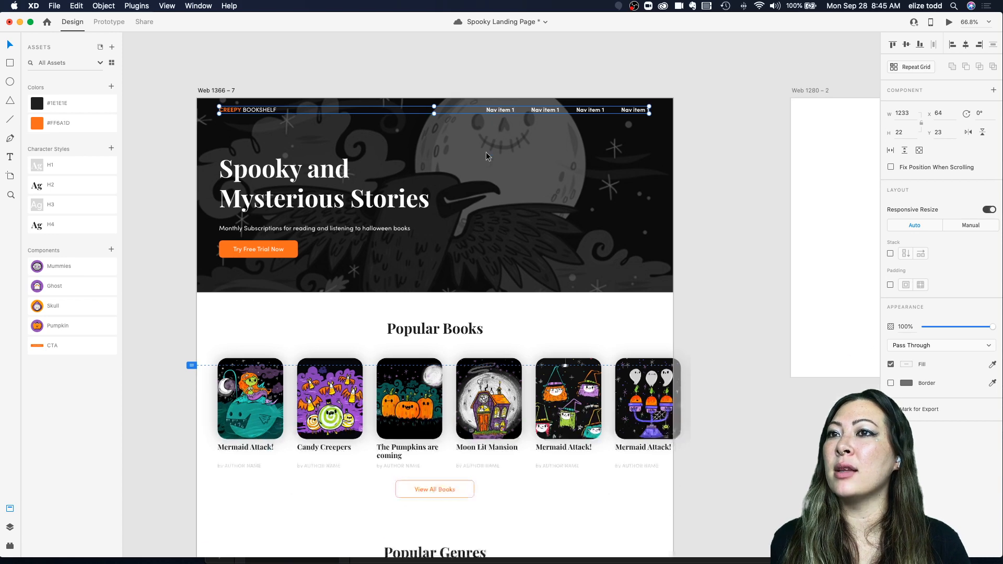
scroll(486, 155, up, 2)
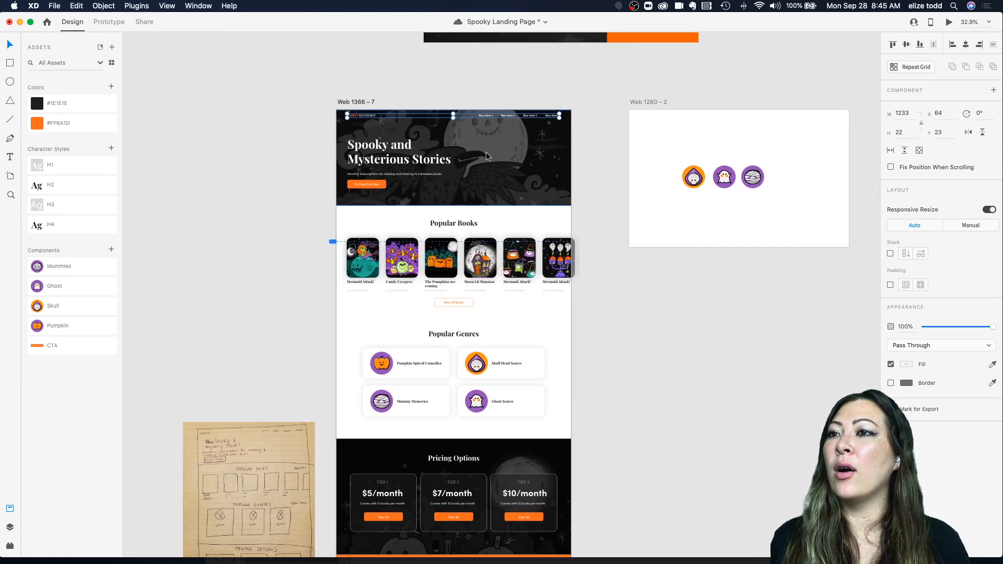
scroll(492, 140, up, 5)
double_click(491, 138)
double_click(491, 138)
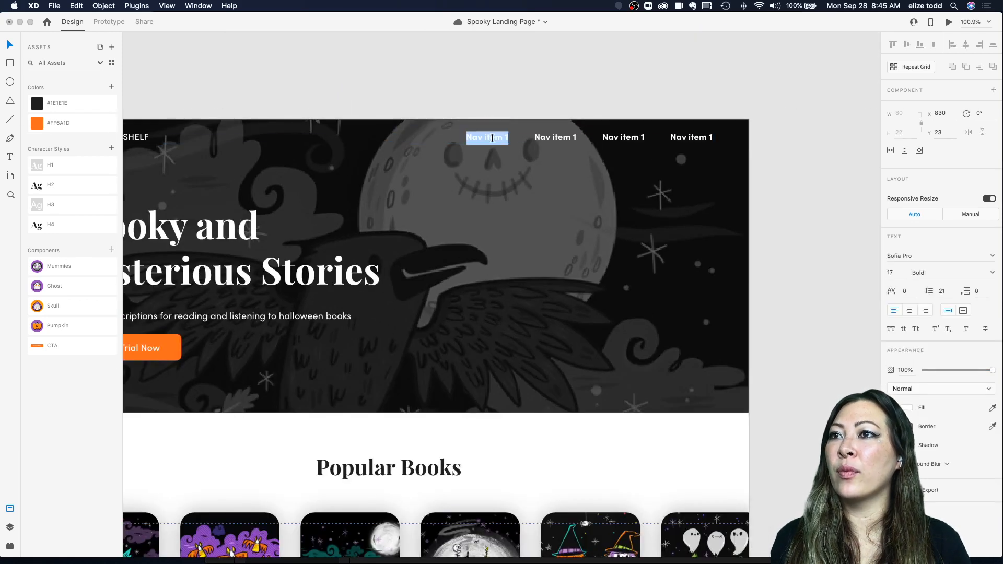
text(Stories)
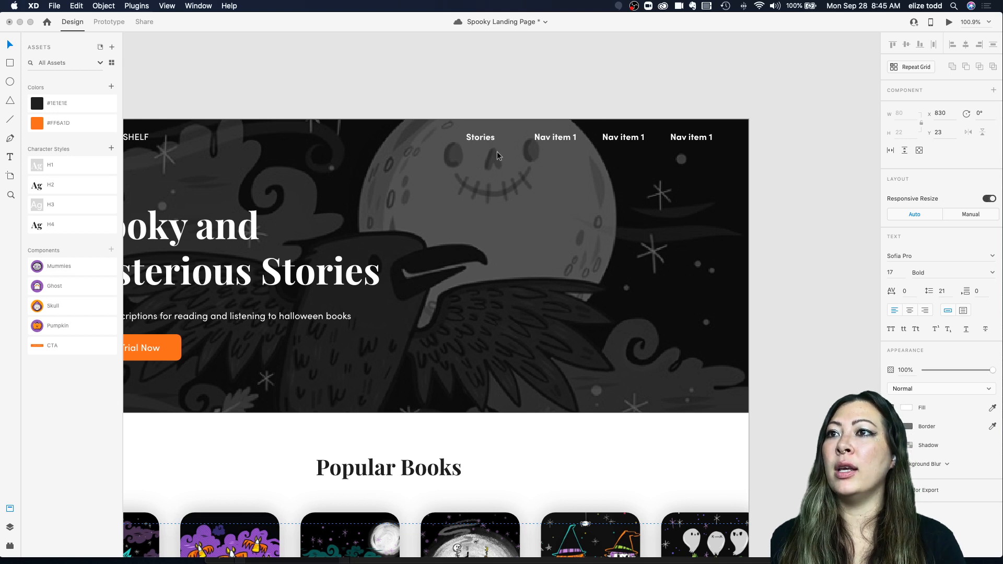
double_click(550, 139)
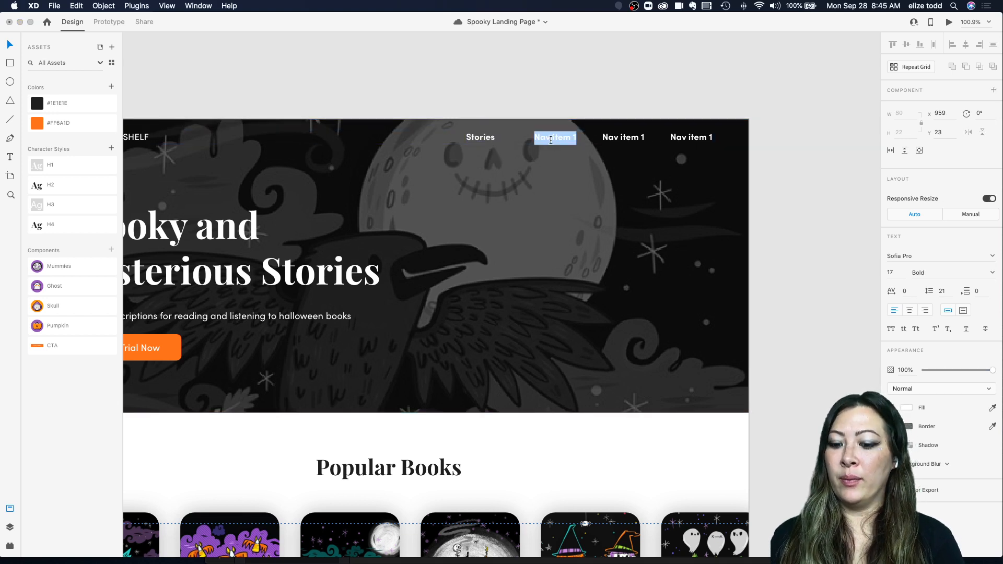
text(V)
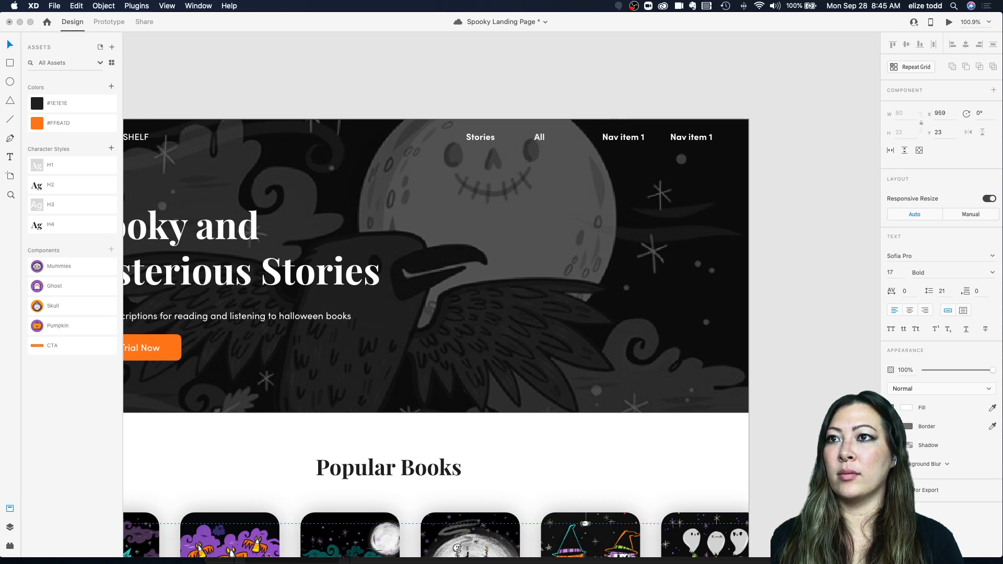
Step: Rename the last two header navigation items to Genres and Pricing
double_click(623, 137)
text(Genres)
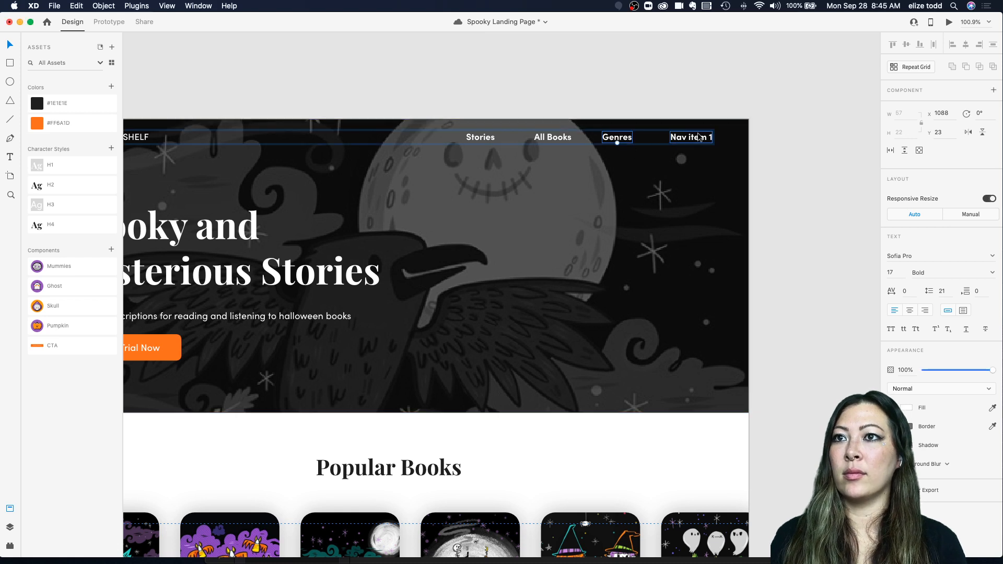
double_click(698, 135)
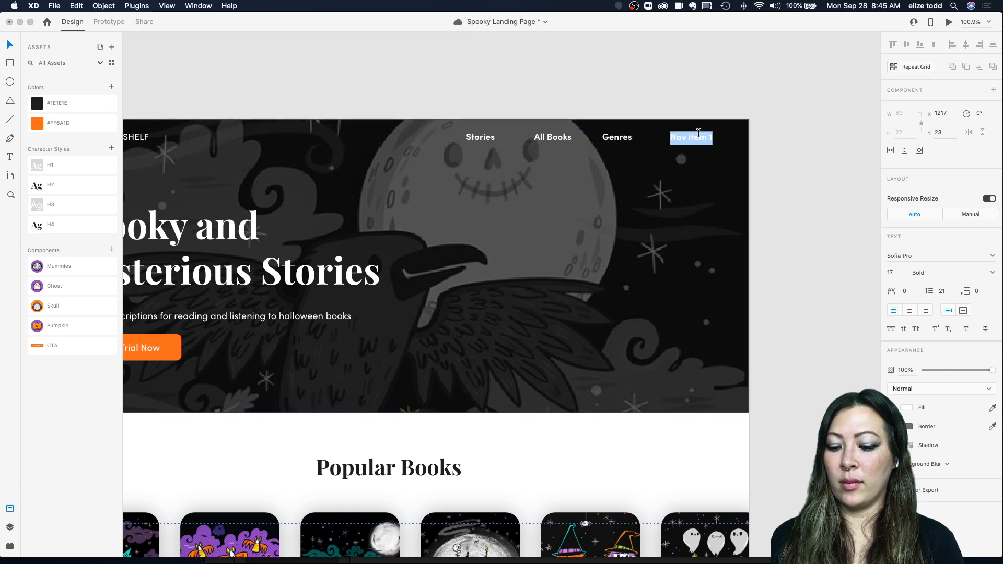
text(Pricing)
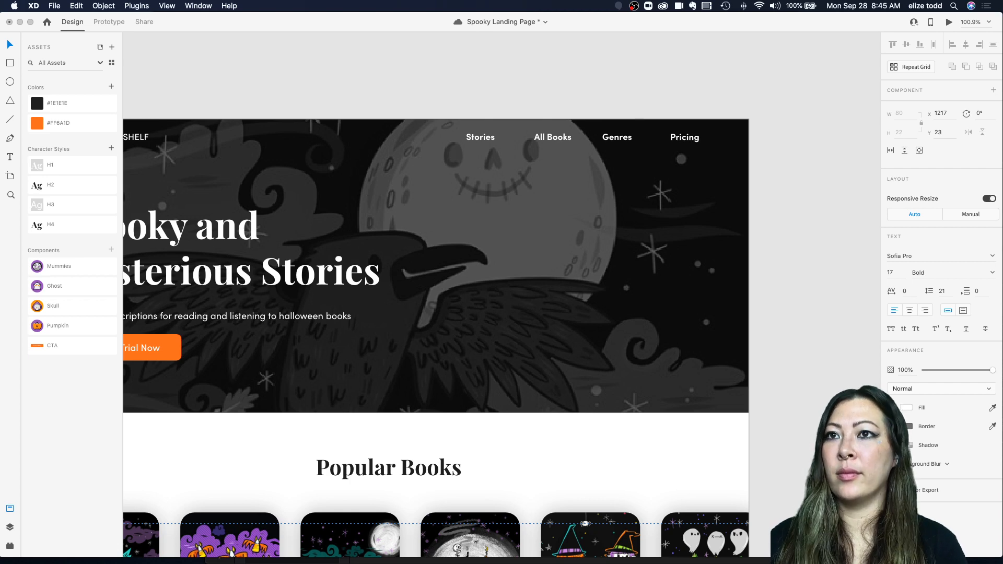
click(710, 99)
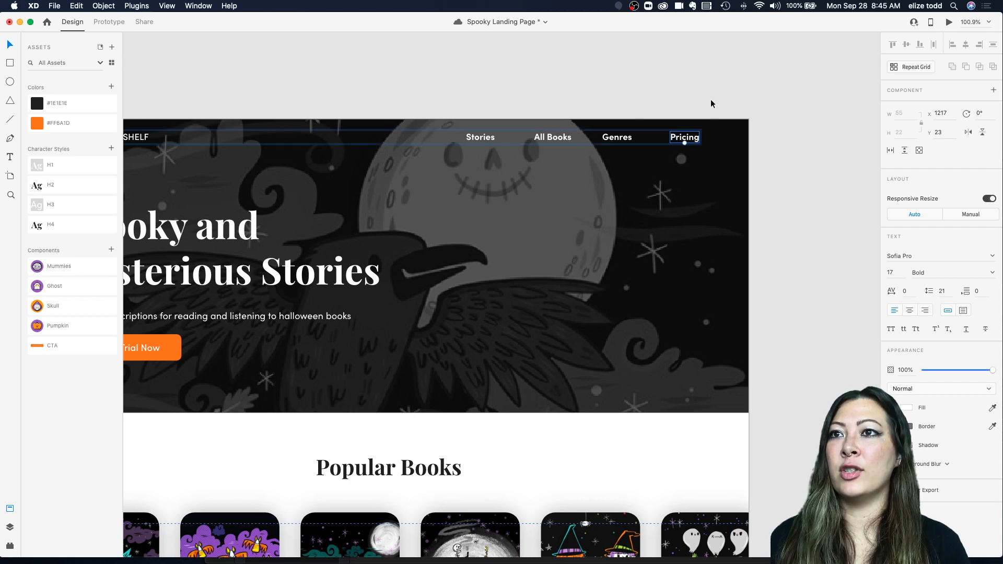
Step: Set the font weight of all four navigation items to Medium
scroll(620, 67, down, 3)
click(511, 121)
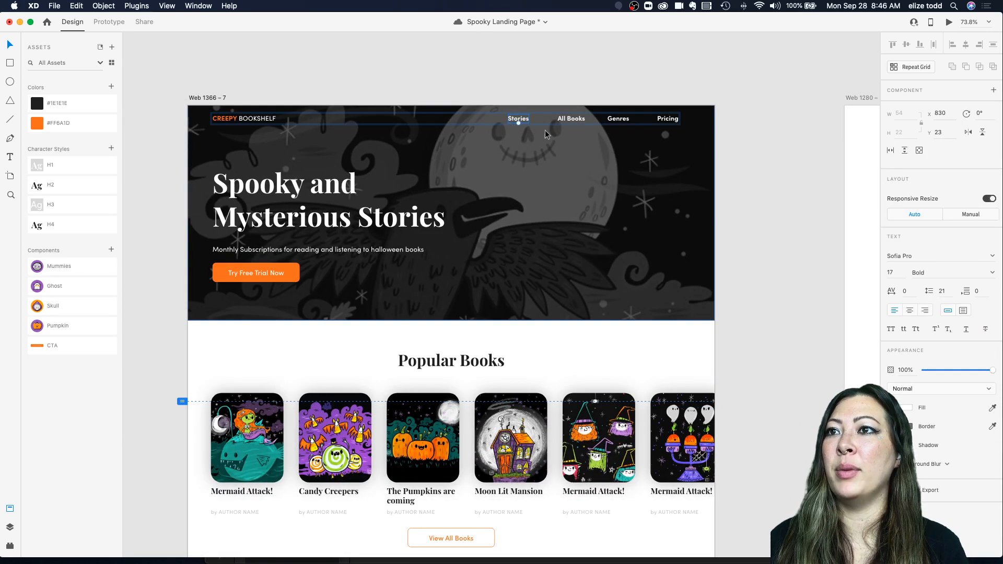
shift+click(572, 119)
shift+click(626, 119)
shift+click(668, 119)
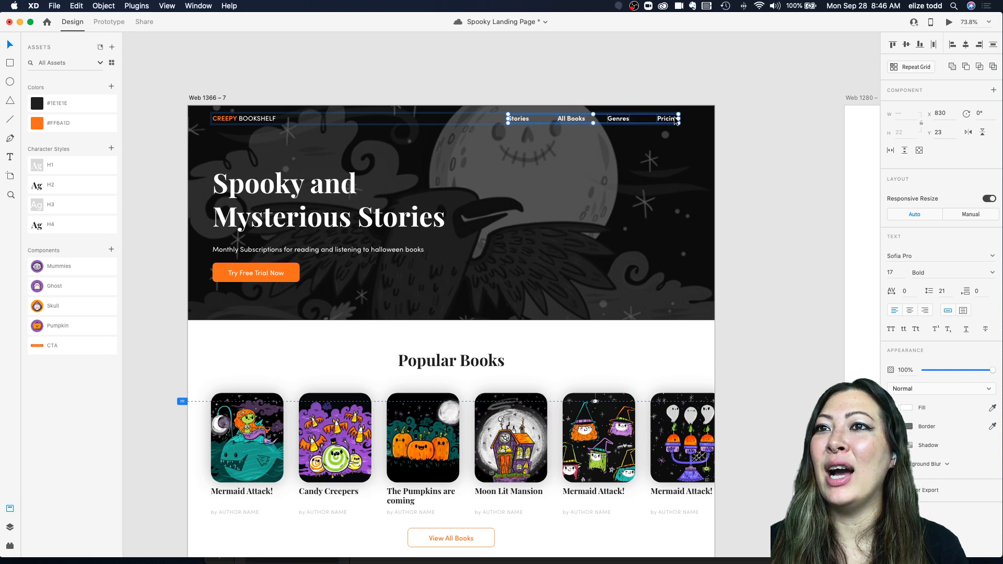
click(991, 273)
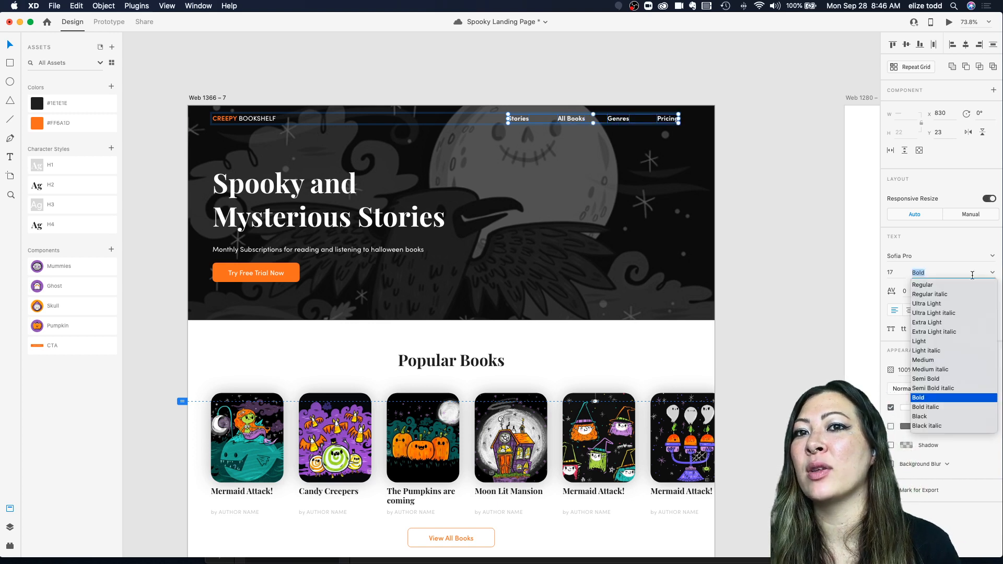
click(944, 285)
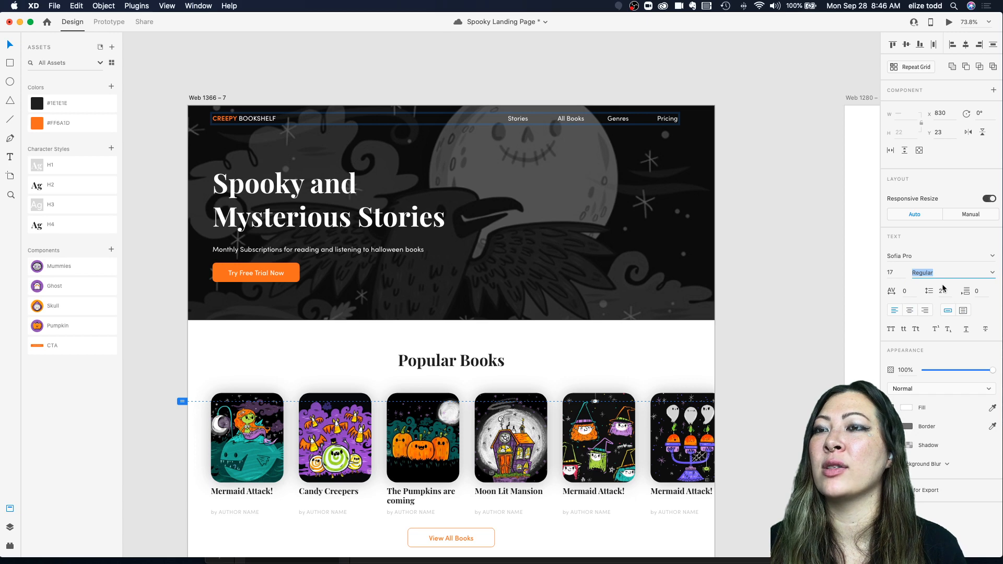
click(991, 273)
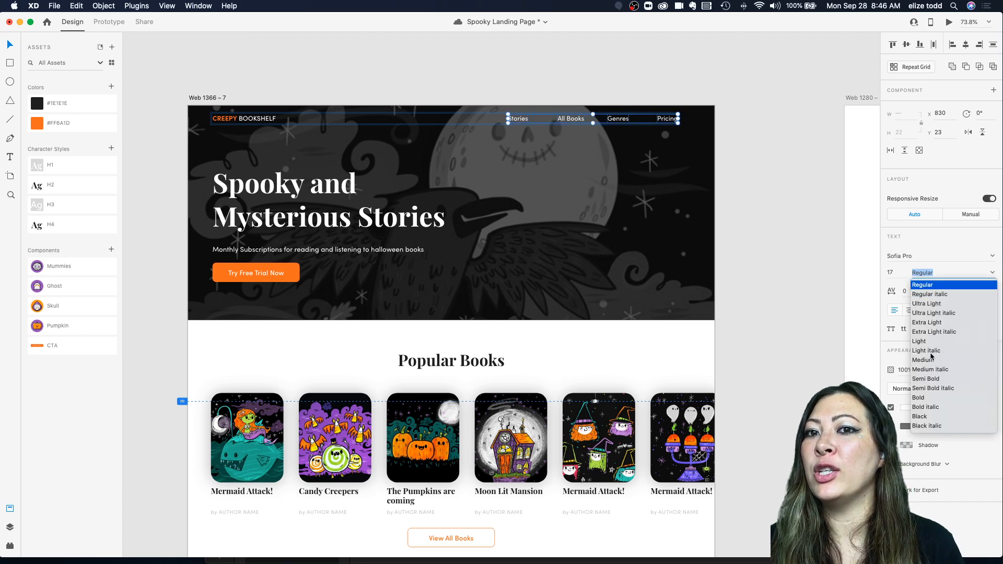
click(923, 360)
click(700, 69)
Step: Respace the navigation items by moving Genres, All Books and Stories rightward toward Pricing
scroll(658, 75, up, 1)
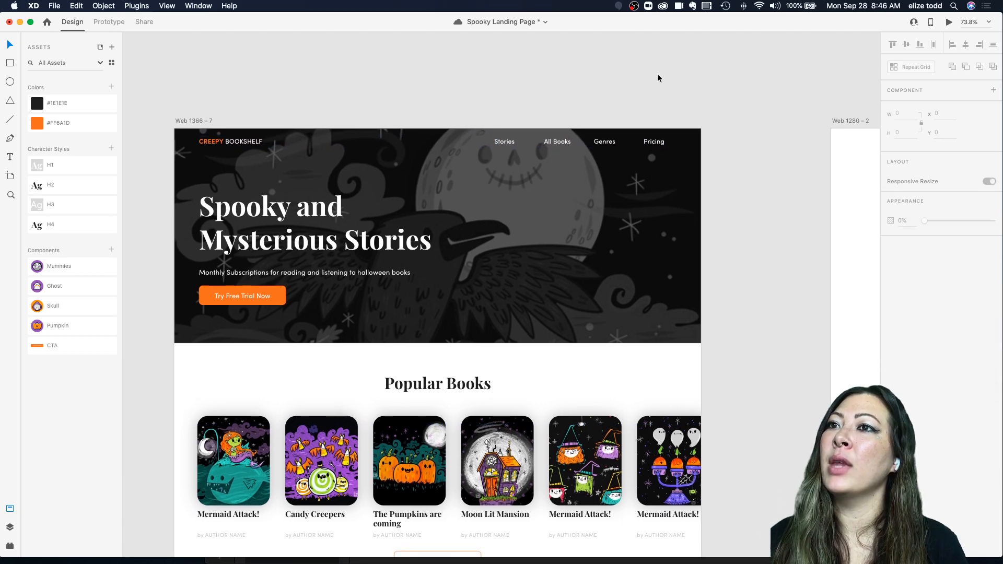
scroll(657, 75, up, 4)
scroll(652, 166, down, 4)
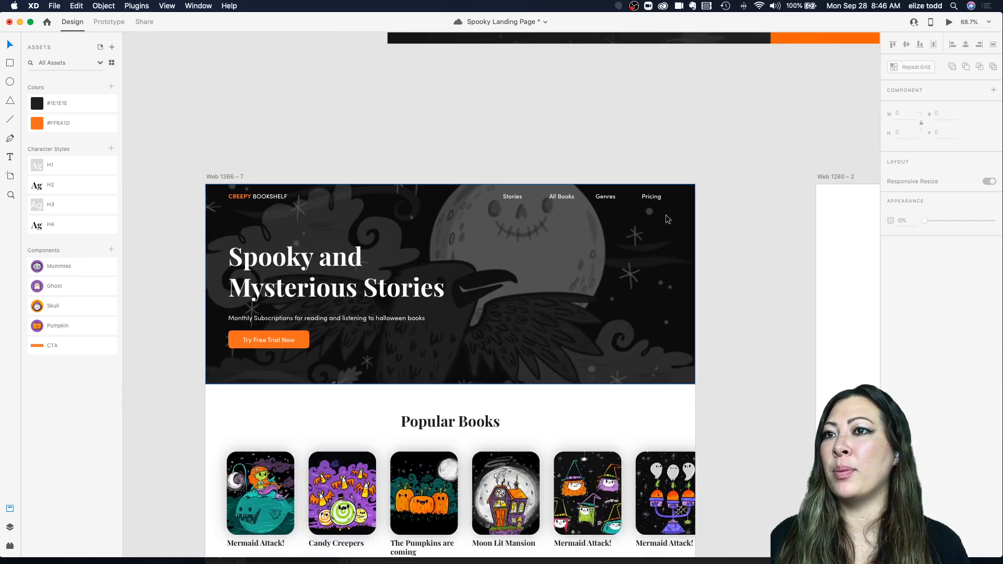
scroll(647, 191, up, 3)
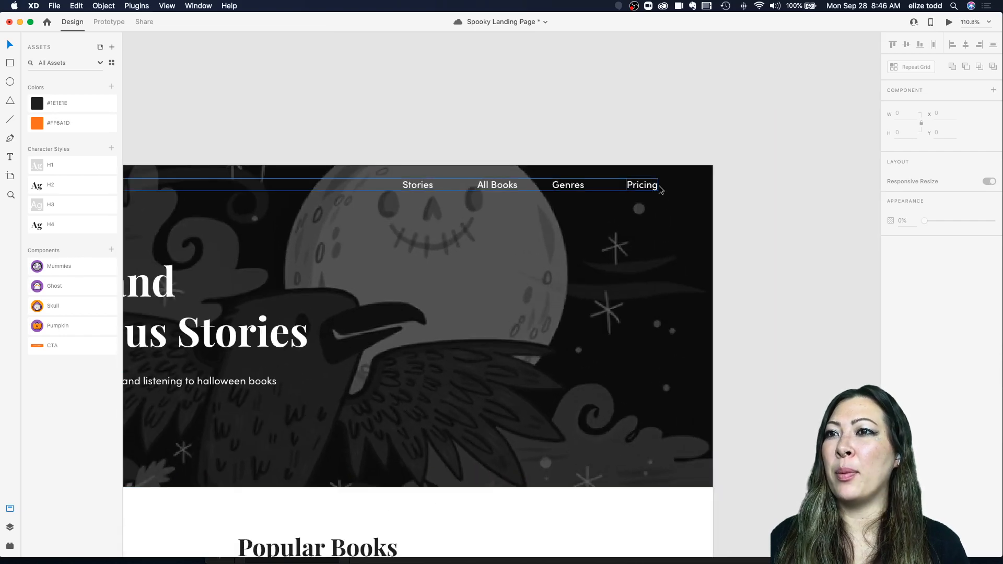
drag(571, 186, 590, 186)
click(496, 184)
drag(496, 184, 524, 184)
drag(423, 185, 469, 186)
click(516, 133)
Step: Inspect the spacing and weight of the header navigation items
scroll(516, 133, down, 3)
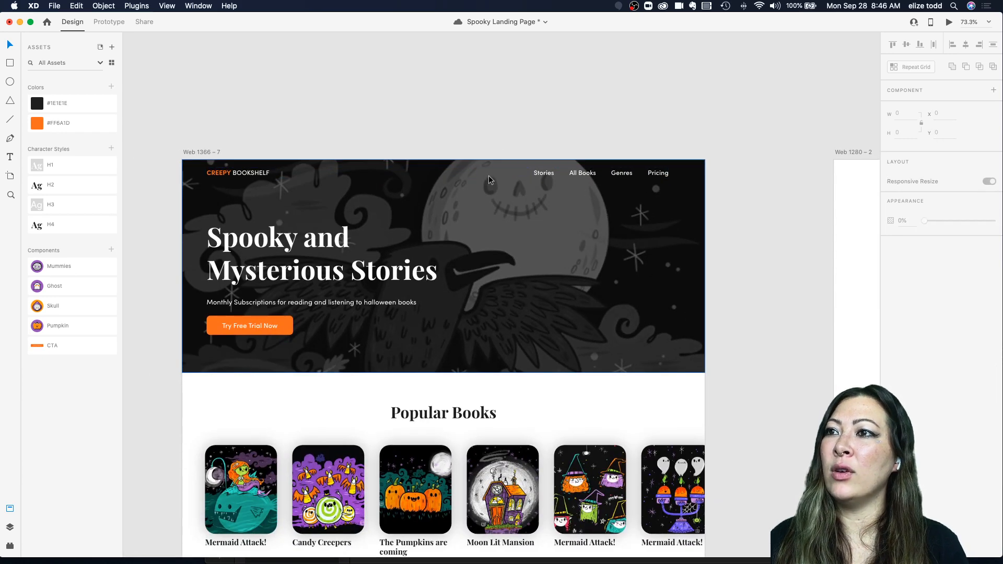
scroll(683, 146, up, 2)
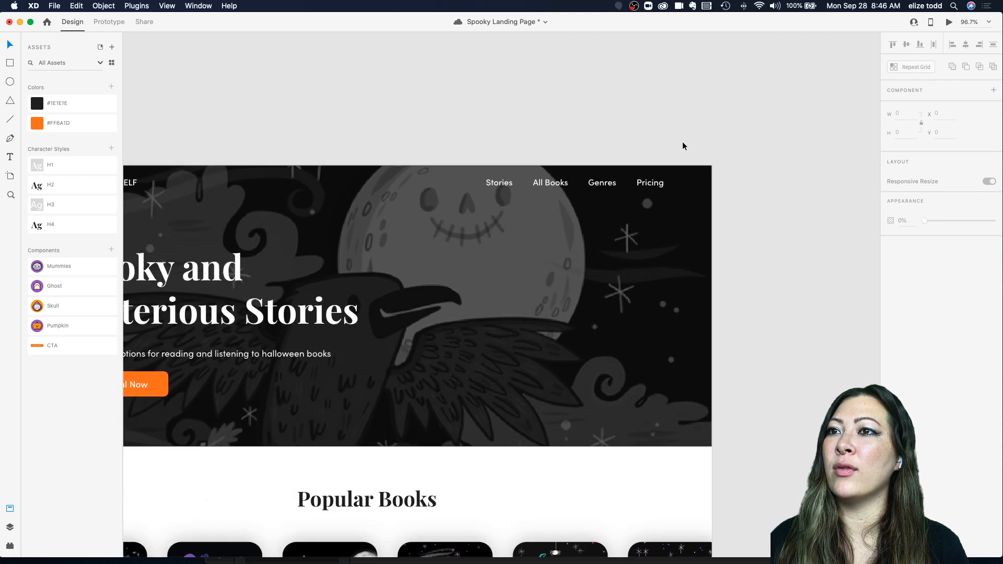
scroll(490, 168, up, 4)
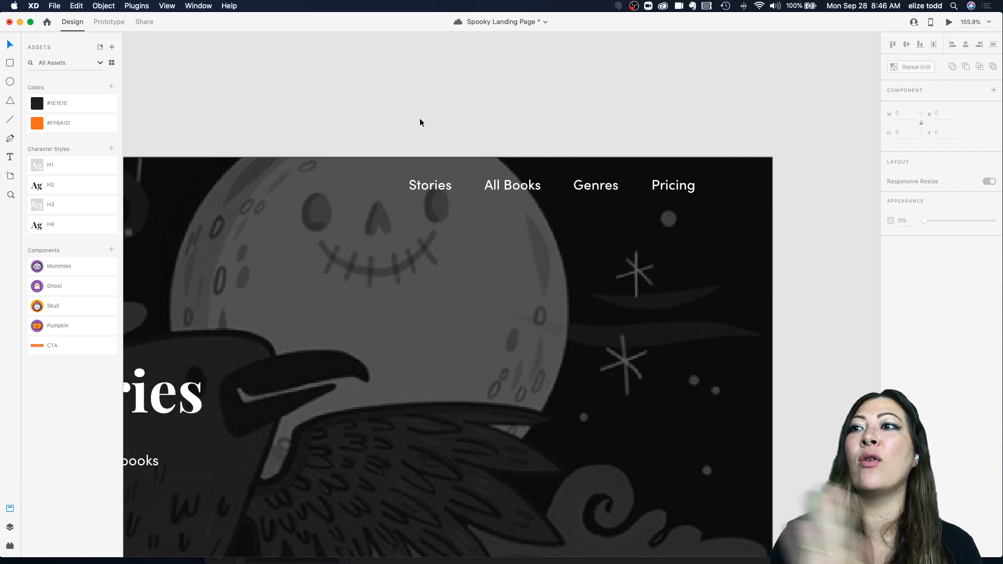
scroll(472, 151, down, 3)
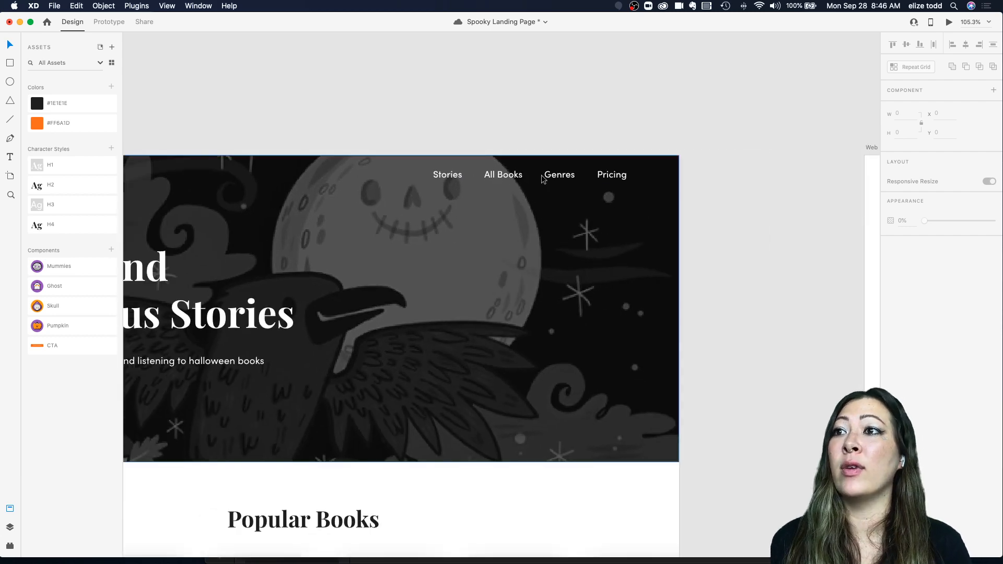
scroll(541, 178, down, 3)
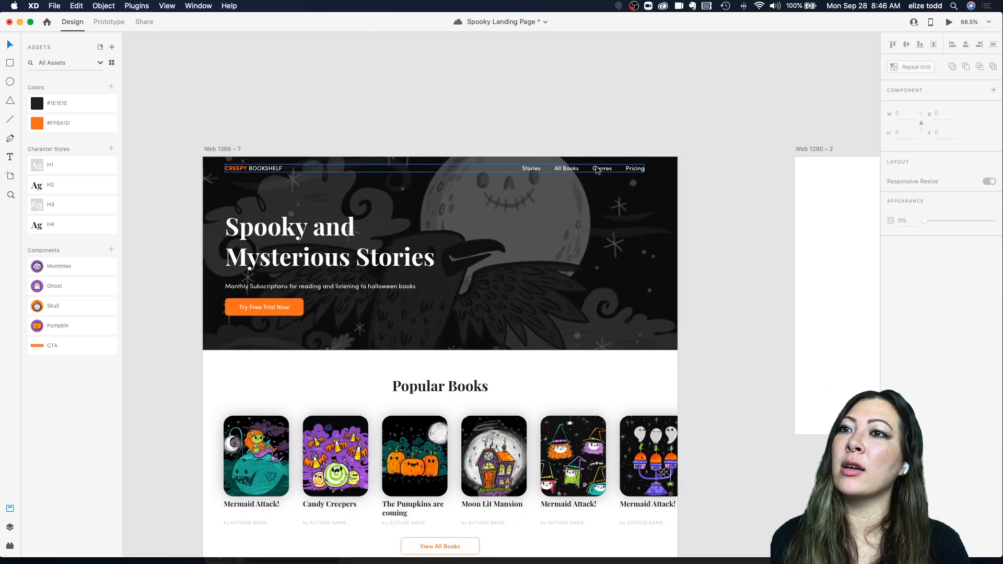
scroll(604, 133, down, 3)
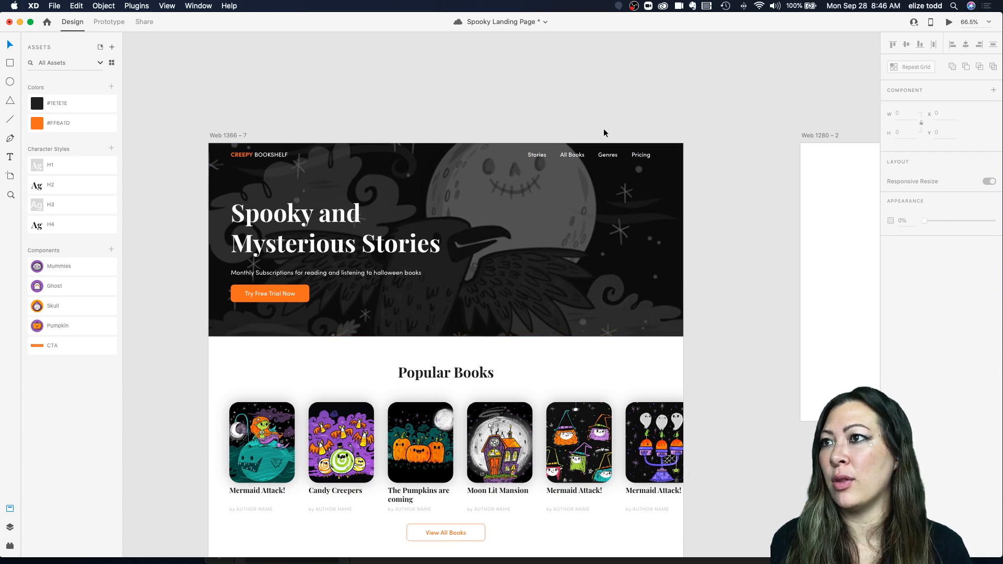
scroll(604, 133, down, 1)
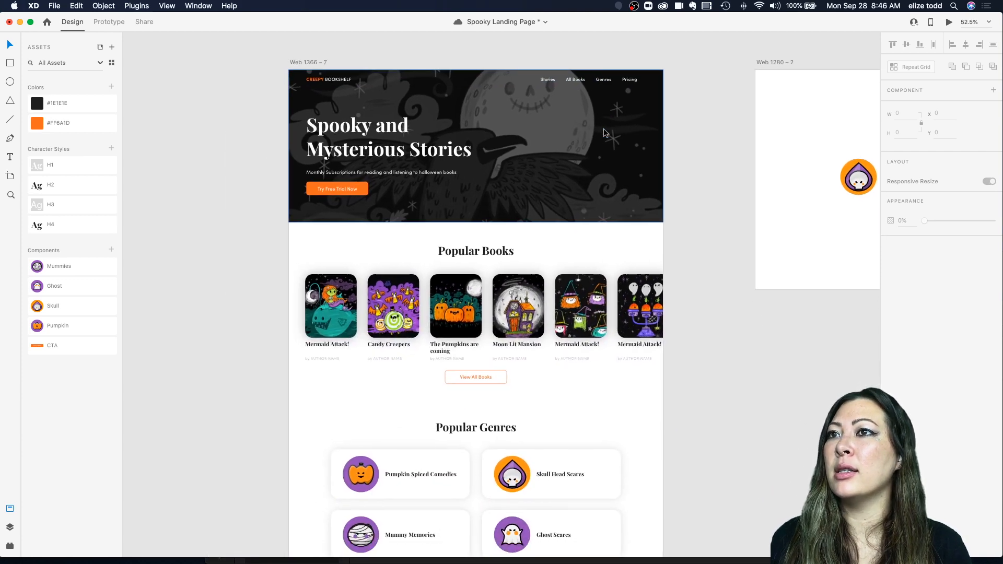
scroll(605, 131, up, 2)
double_click(621, 112)
scroll(621, 115, up, 4)
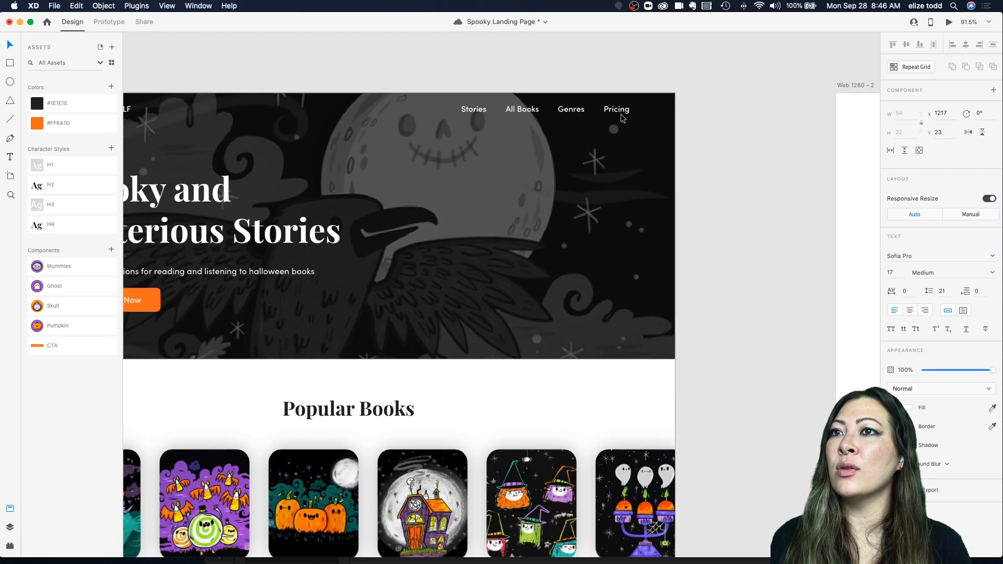
shift+click(576, 111)
shift+click(521, 112)
shift+click(471, 113)
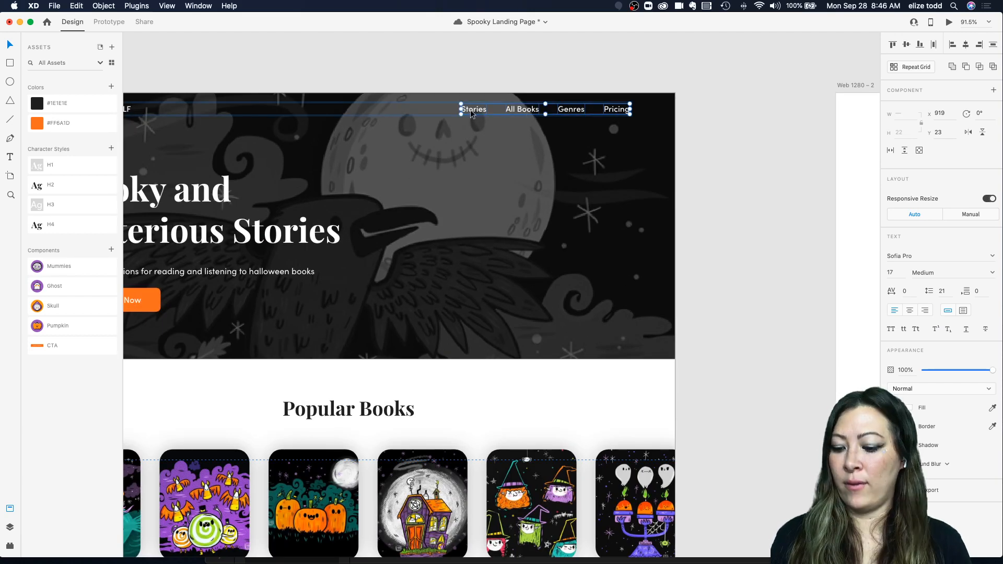
Step: Copy the header's logo and navigation group, and trim the artboard's bottom to the orange band
scroll(470, 111, down, 3)
shift+click(234, 111)
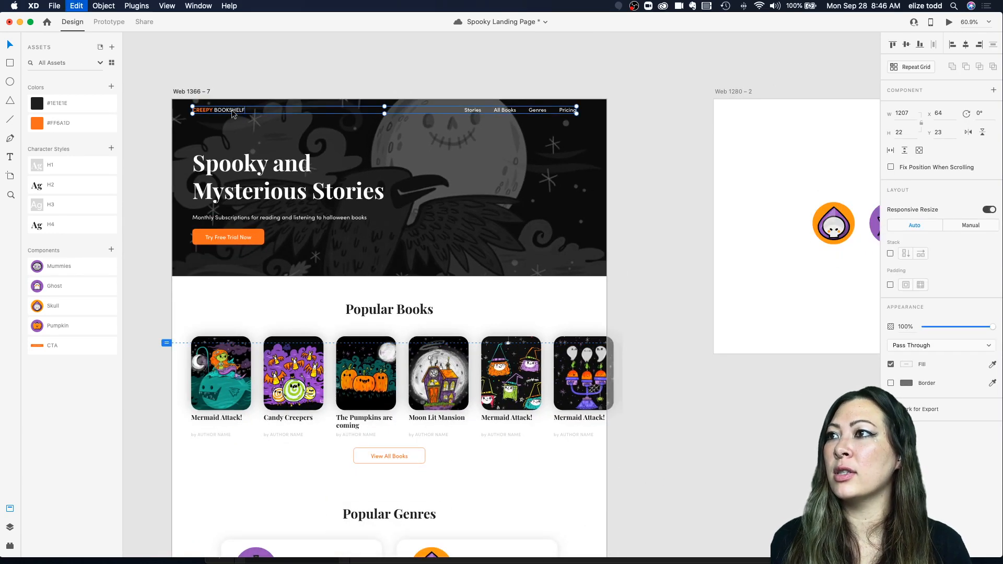
scroll(231, 111, down, 3)
scroll(231, 111, down, 10)
scroll(321, 361, up, 2)
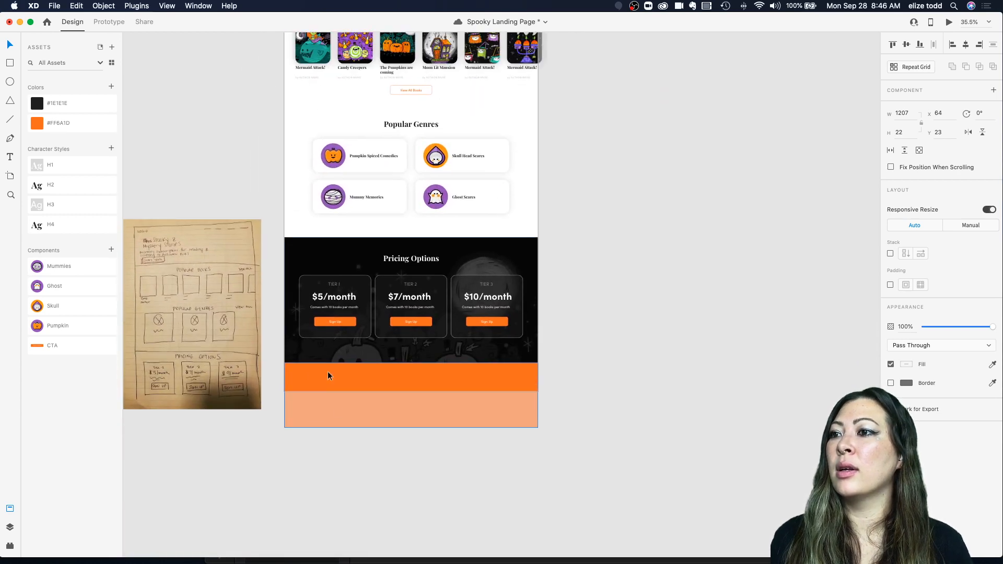
click(349, 391)
drag(410, 427, 411, 392)
Step: Paste the logo and navigation group into the orange footer band
key(super+v)
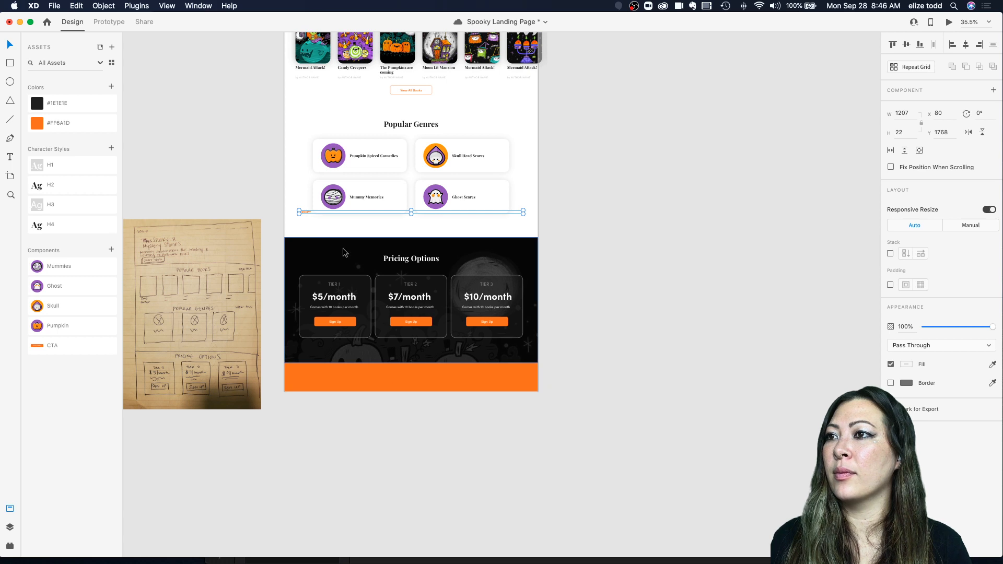
drag(303, 212, 297, 371)
click(347, 381)
click(445, 402)
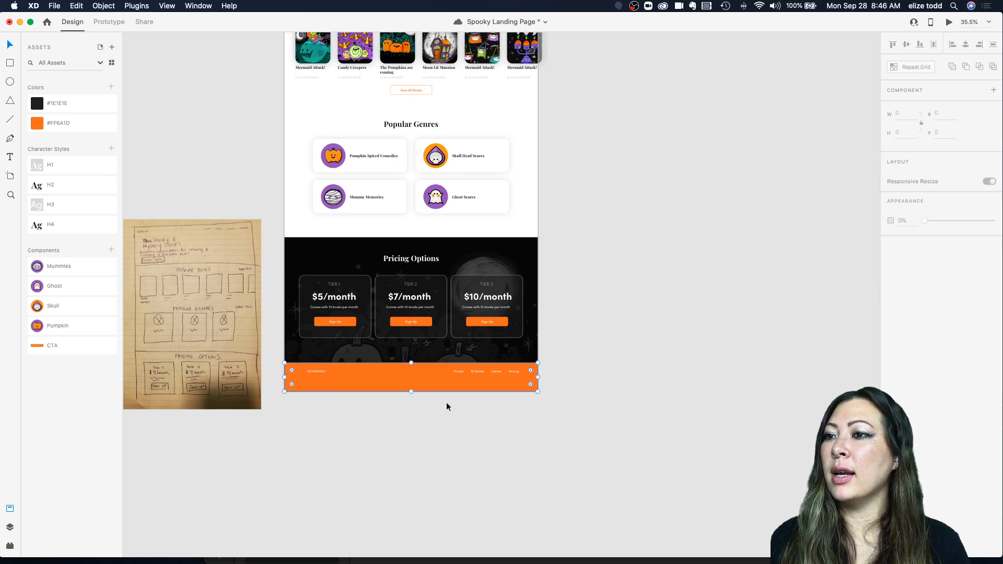
Step: Select the landing page artboard and trim its bottom edge up to the orange footer band
scroll(419, 376, up, 3)
scroll(418, 376, down, 3)
click(328, 111)
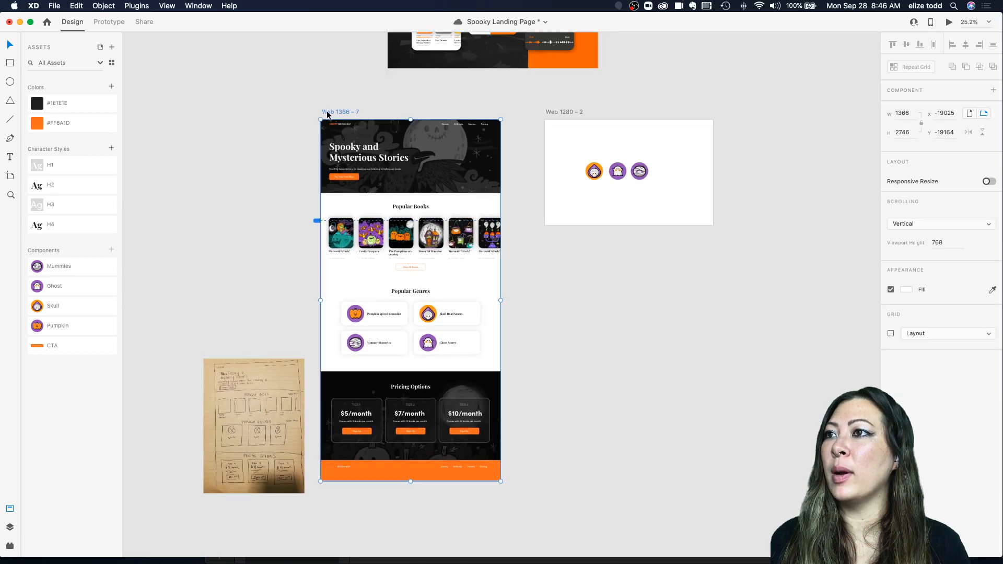
drag(410, 481, 411, 472)
click(405, 481)
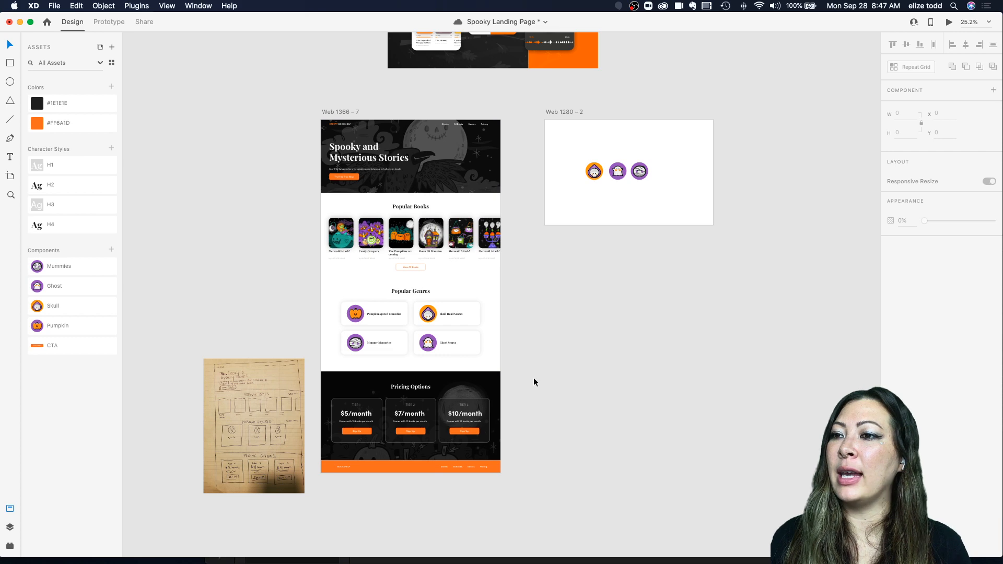
Step: Save the Spooky Landing Page document
scroll(534, 377, up, 5)
scroll(533, 378, down, 2)
scroll(533, 378, left, 2)
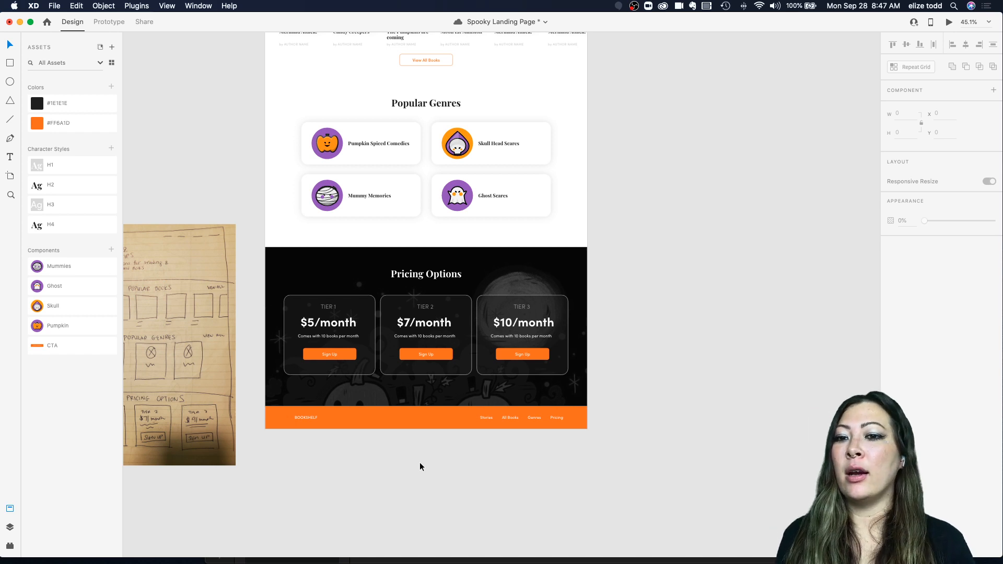
mouse_move(214, 558)
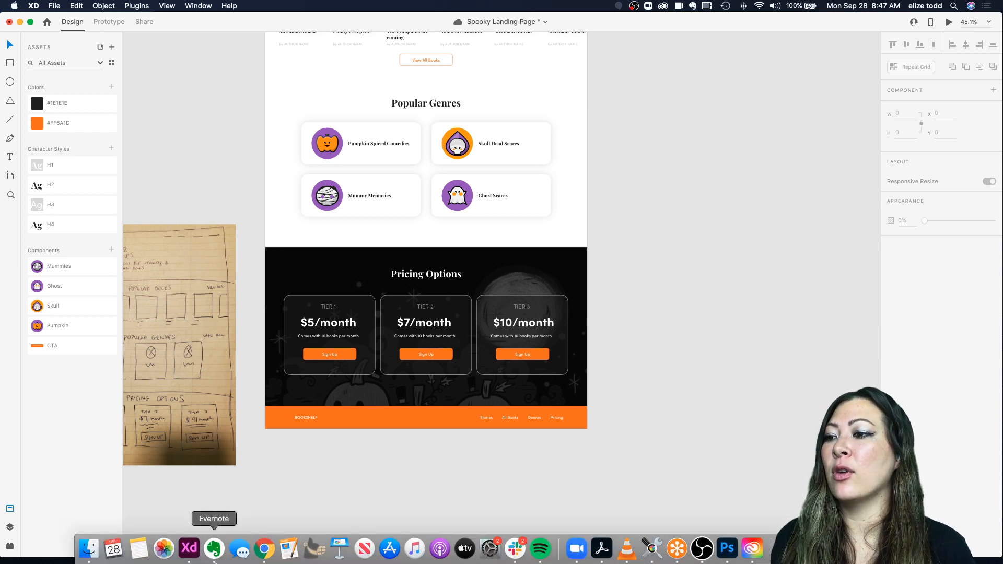
click(264, 550)
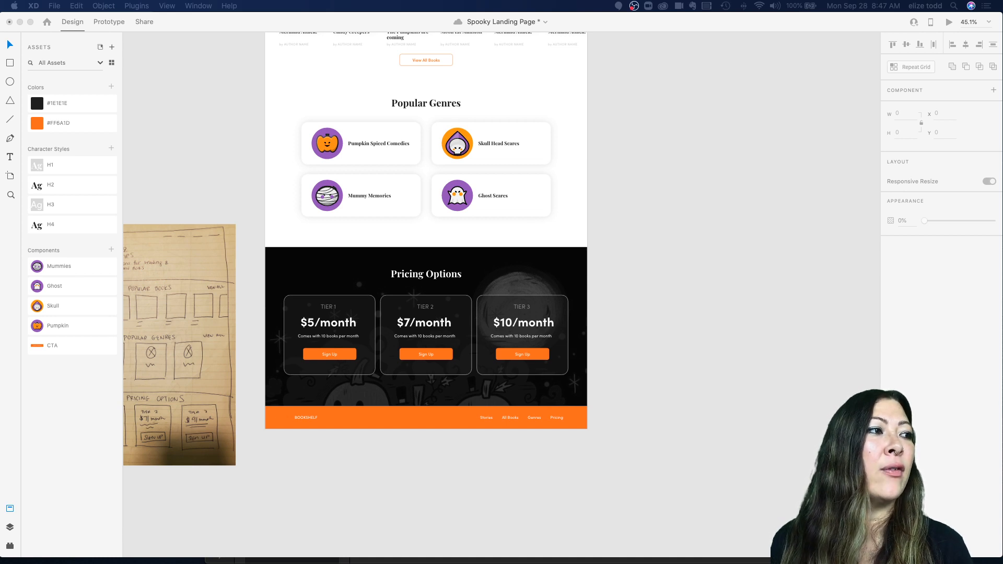
key(super+s)
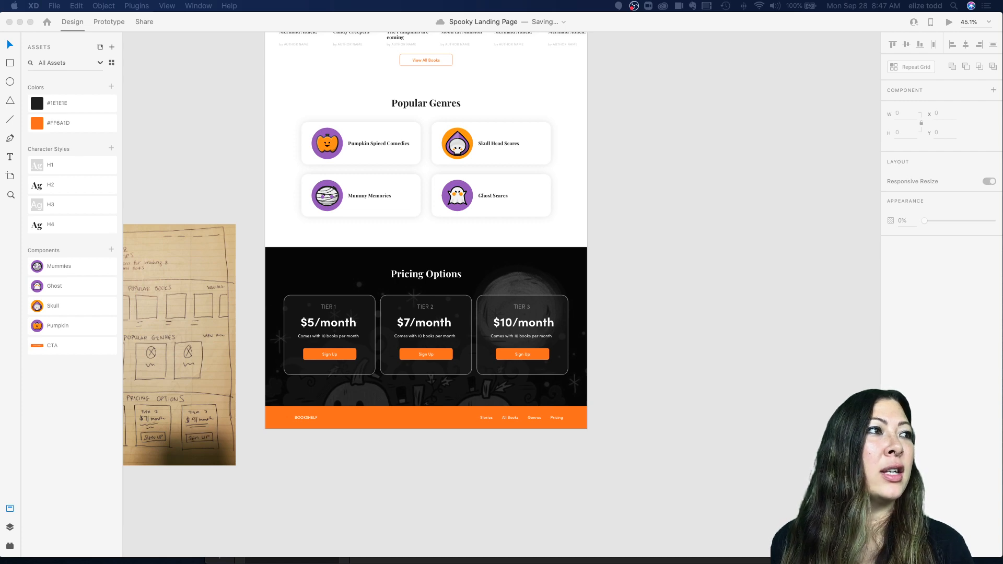
Step: Switch to Chrome and examine the footer layout of the Credit Karma website for reference
drag(1002, 16, 495, 16)
drag(615, 483, 912, 533)
scroll(454, 283, down, 20)
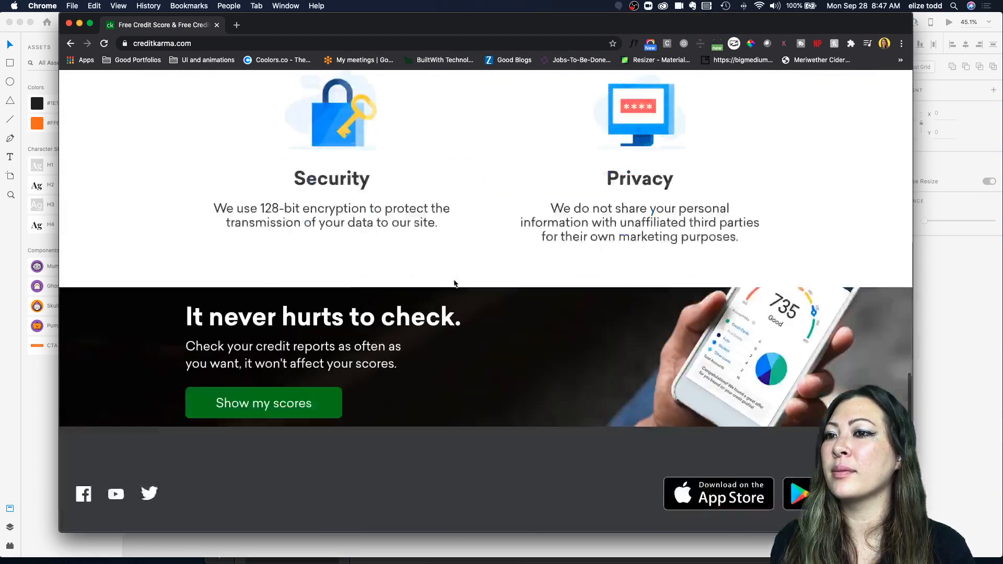
scroll(455, 283, up, 4)
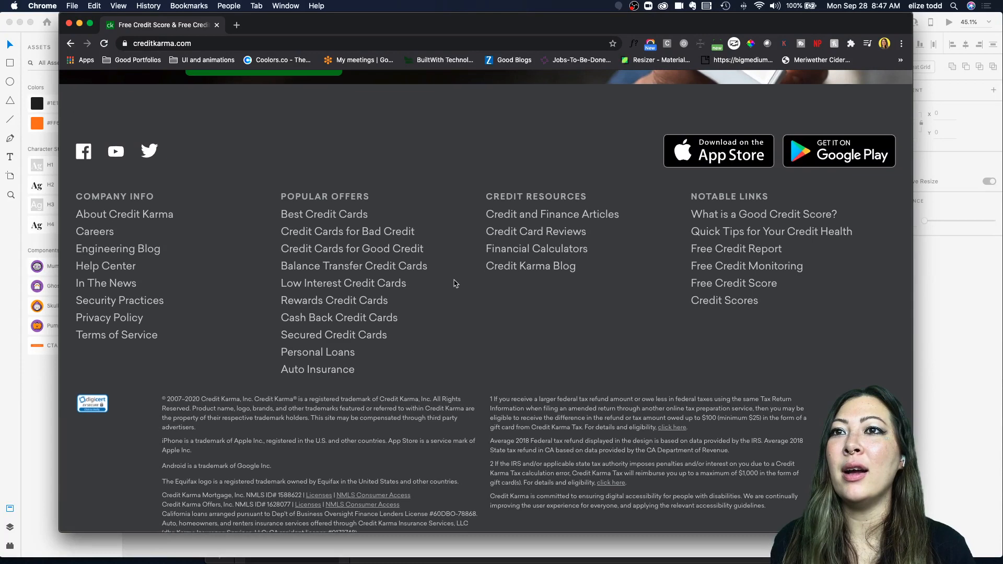
scroll(455, 284, down, 2)
scroll(455, 284, down, 2)
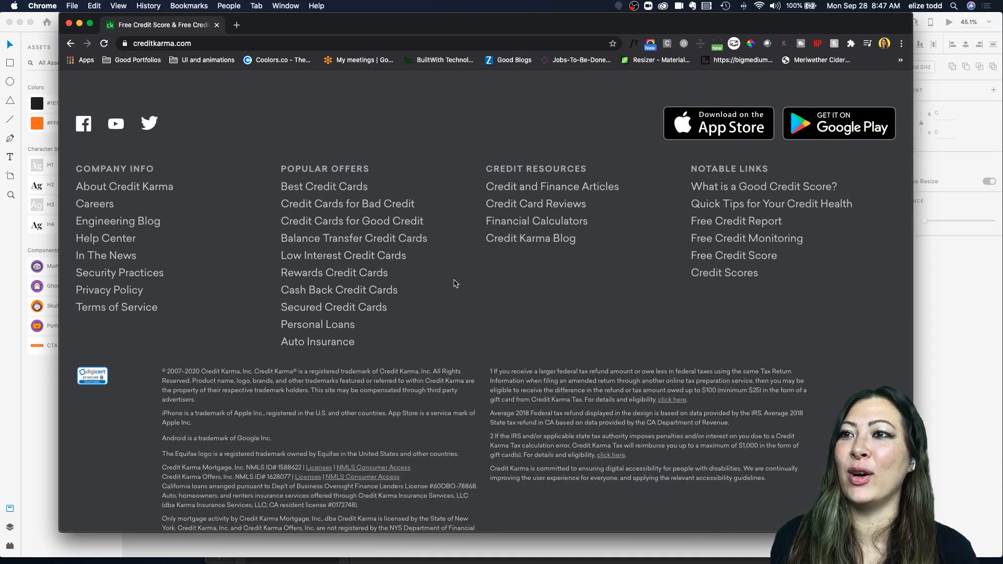
scroll(454, 283, down, 2)
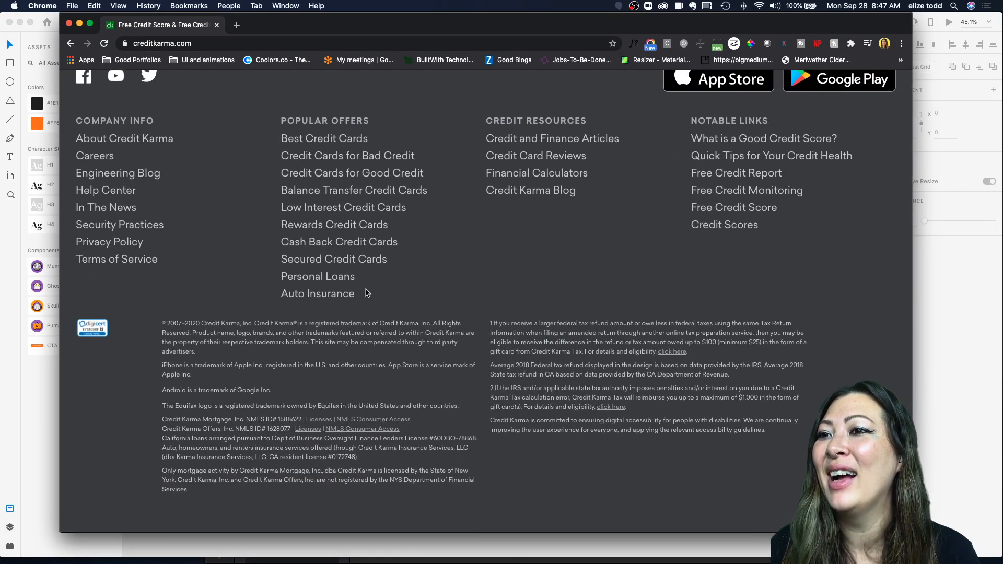
drag(159, 323, 535, 400)
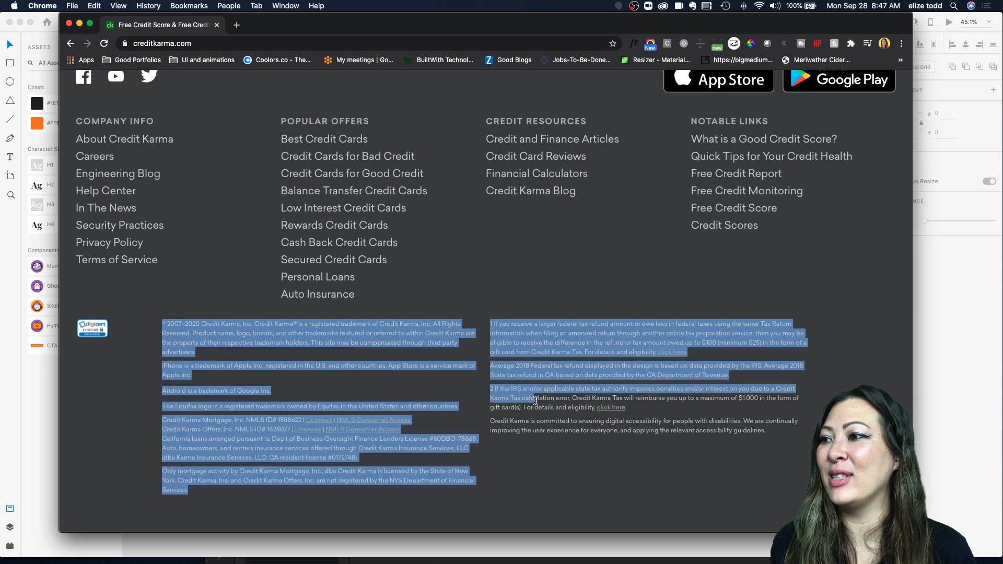
click(523, 439)
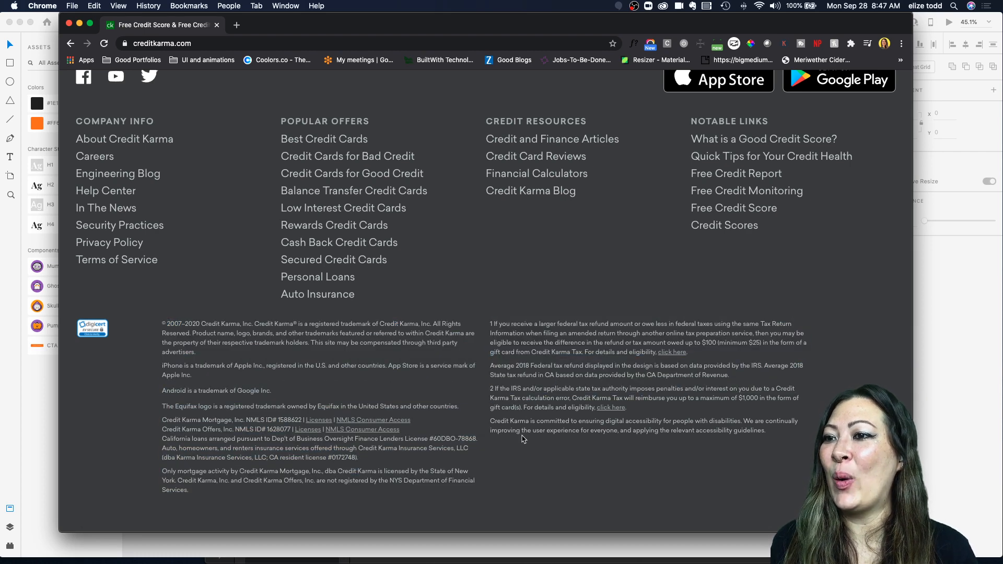
scroll(515, 432, up, 1)
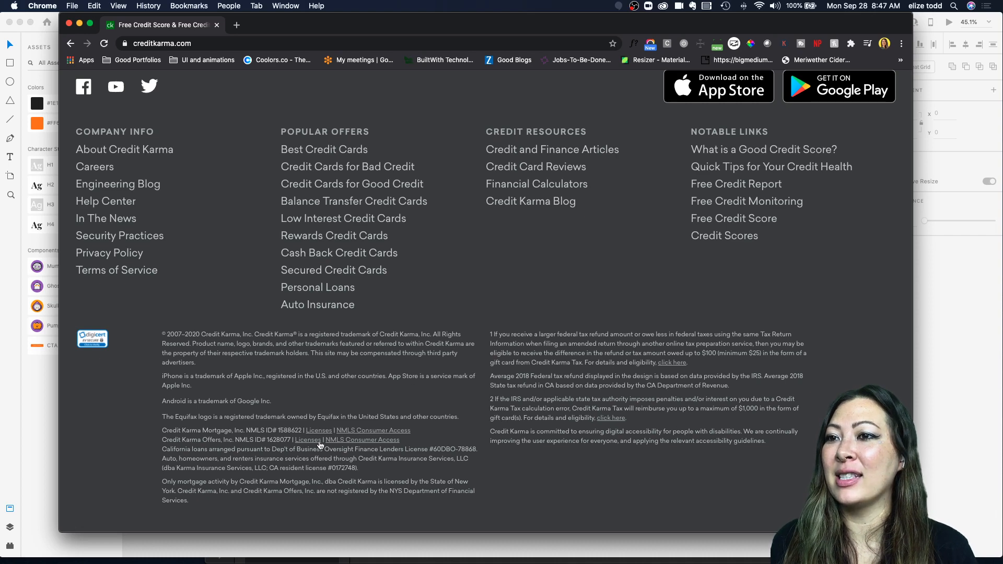
scroll(459, 344, up, 3)
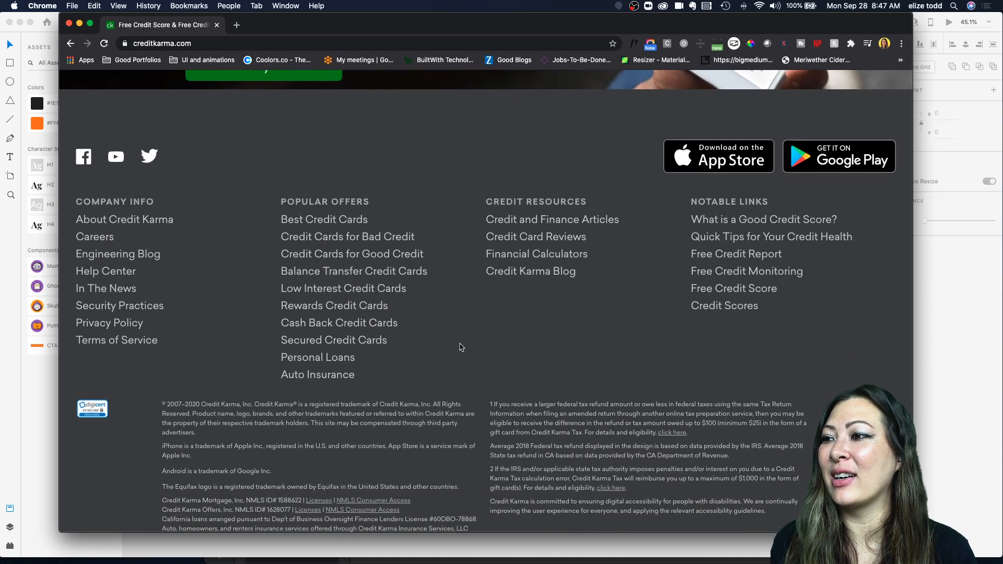
scroll(461, 347, up, 3)
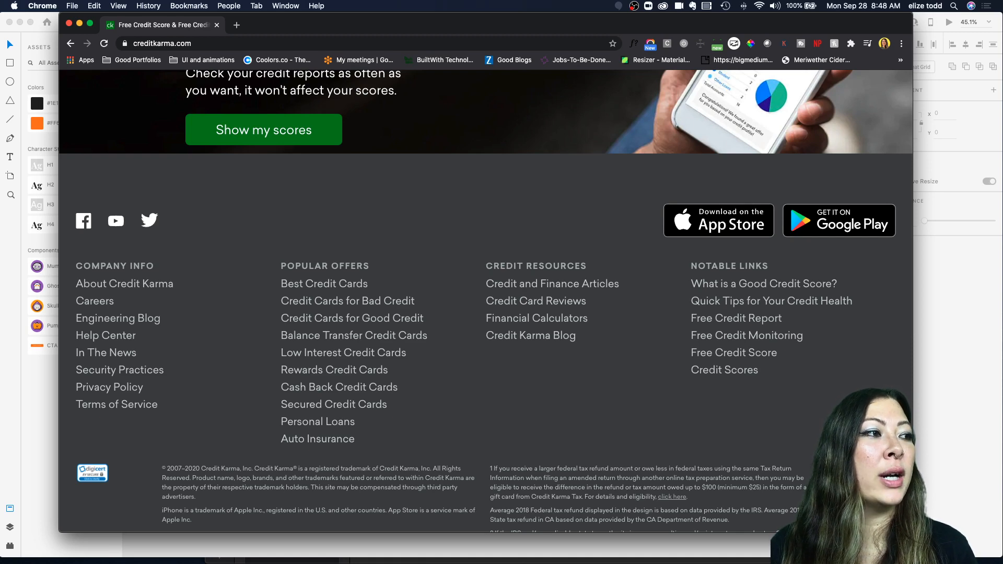
Step: Return to XD, reduce the pricing cards' tier labels to 18 pt, and nudge them slightly lower
click(31, 408)
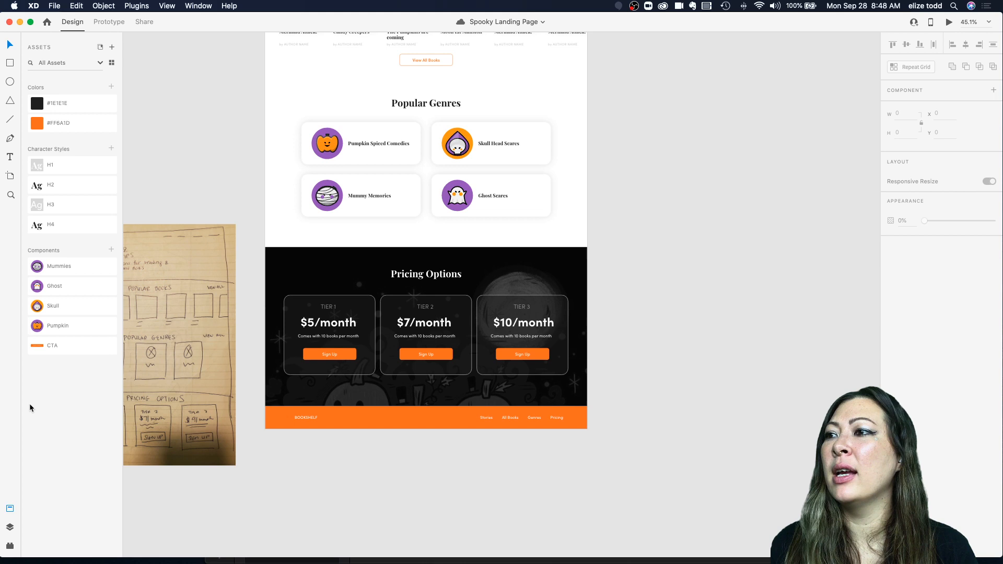
scroll(393, 354, up, 5)
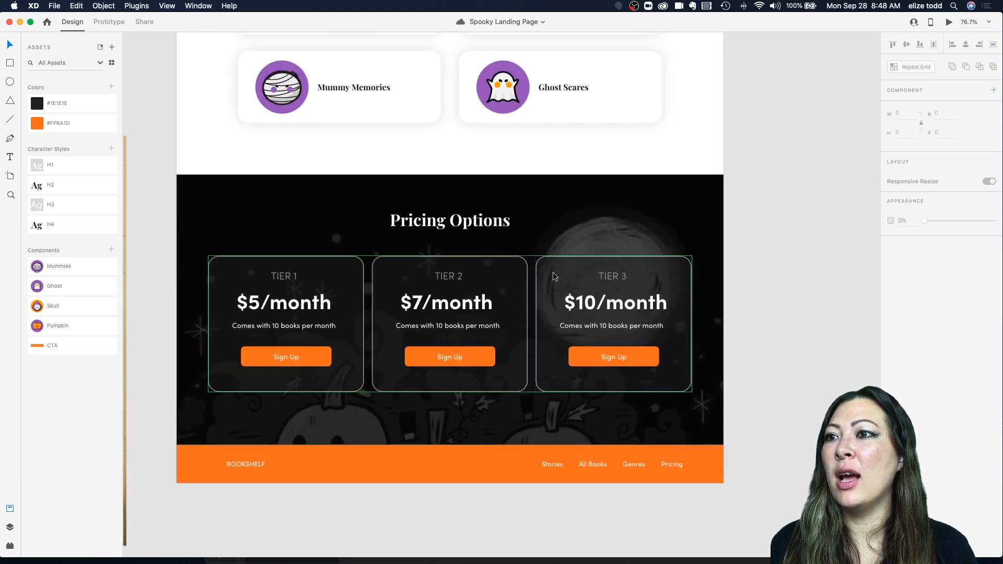
double_click(449, 276)
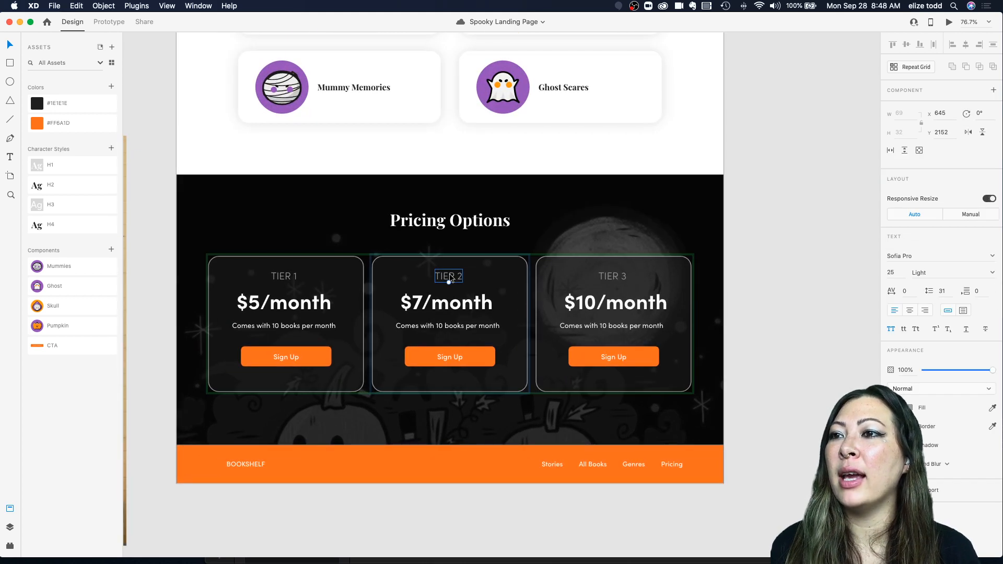
key(Escape)
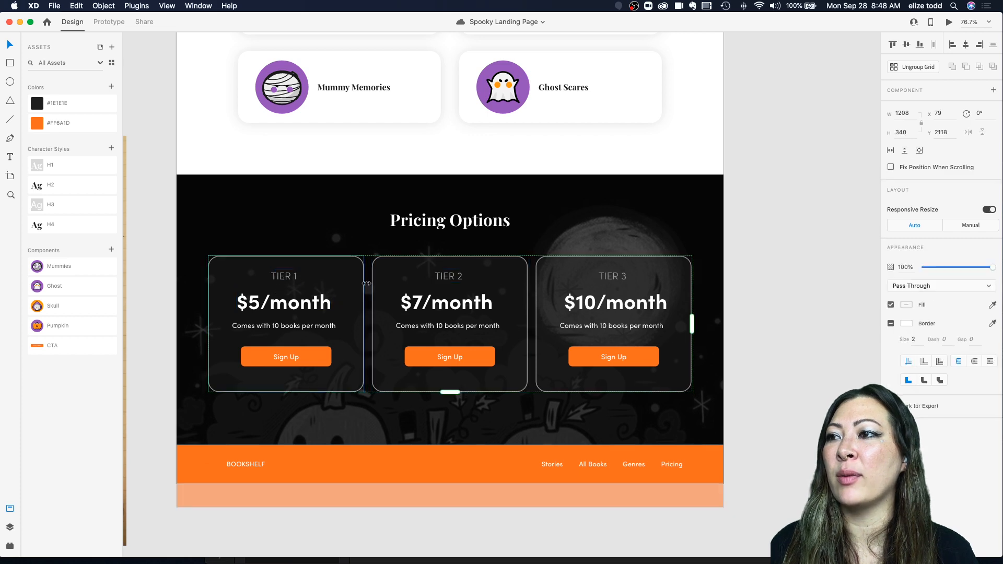
click(292, 280)
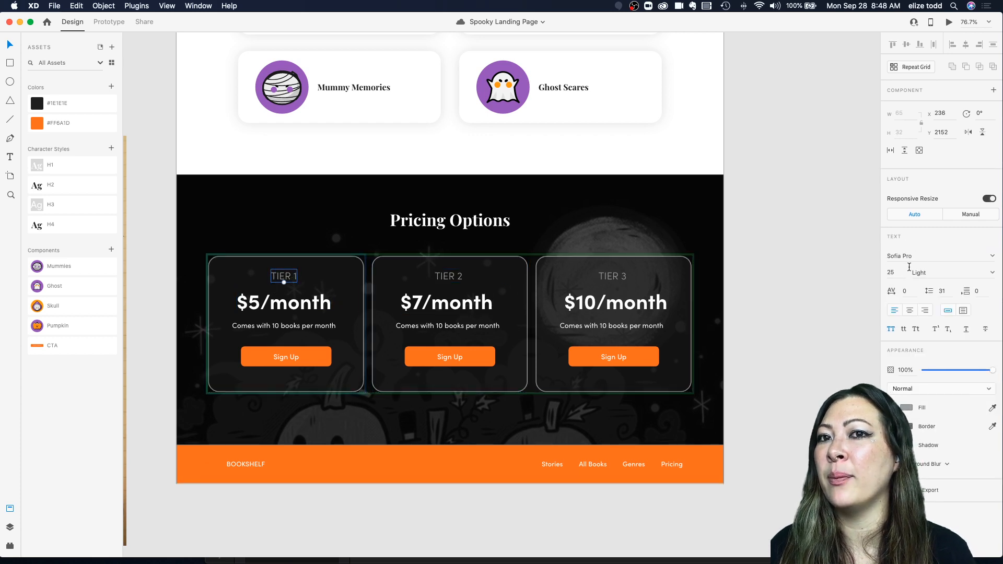
key(Return)
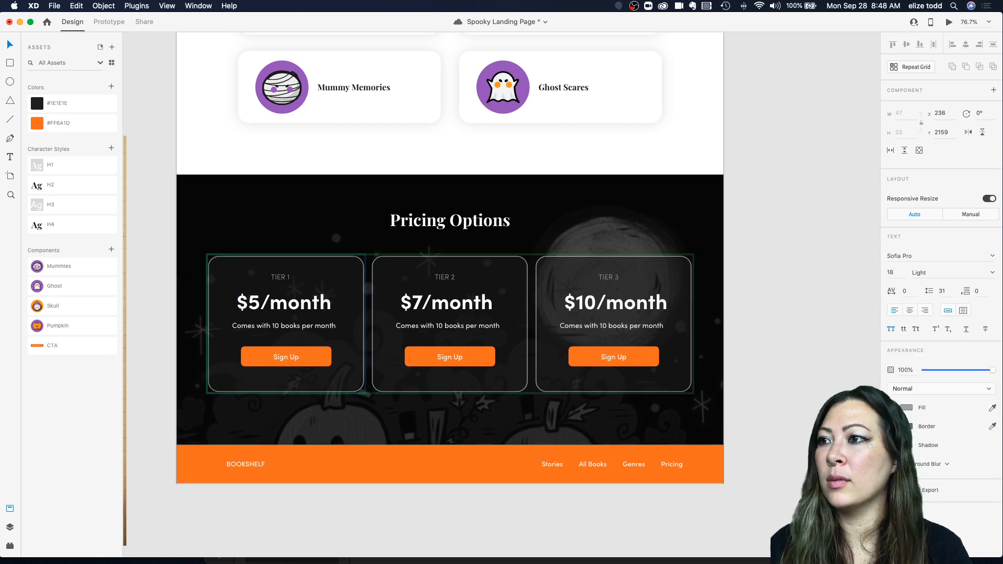
drag(282, 278, 288, 283)
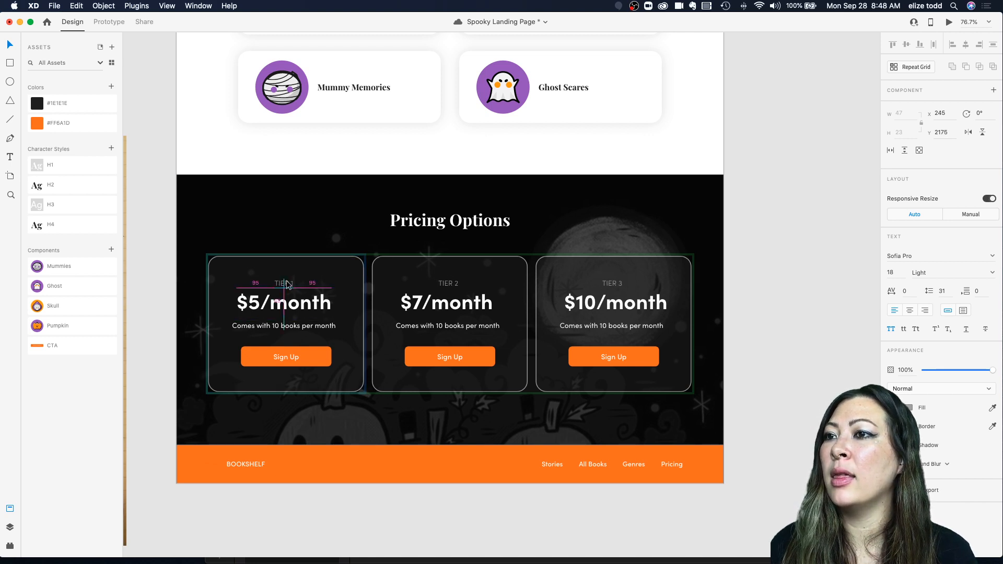
Step: Draw a borderless rectangle about 161 × 33 above the Tier 2 label in the middle pricing card
click(428, 223)
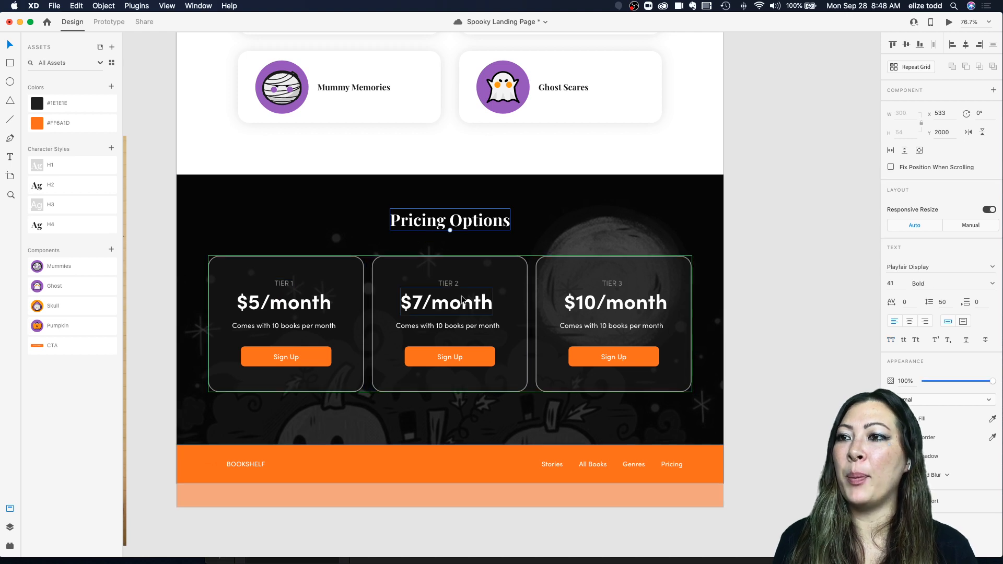
key(r)
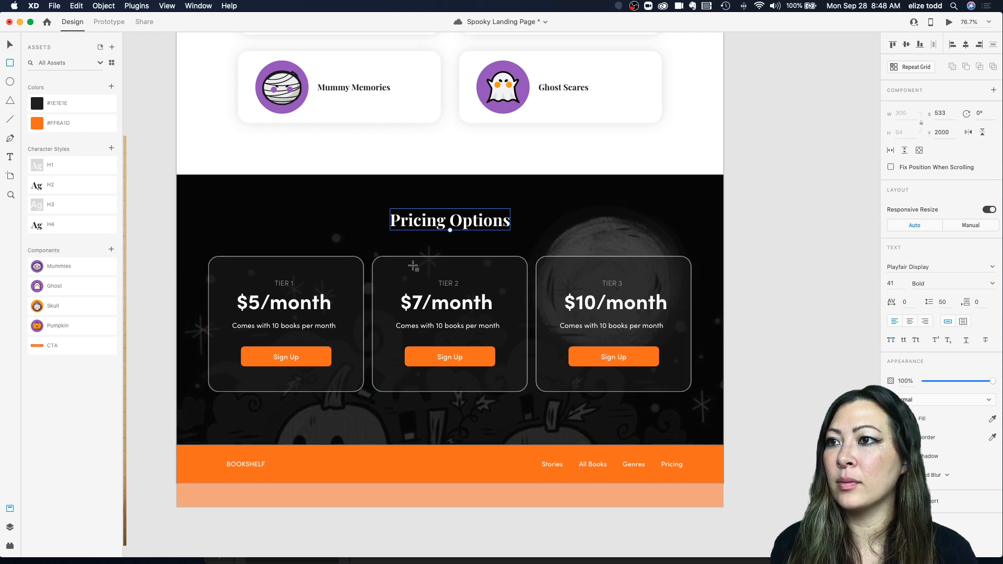
drag(417, 261, 478, 272)
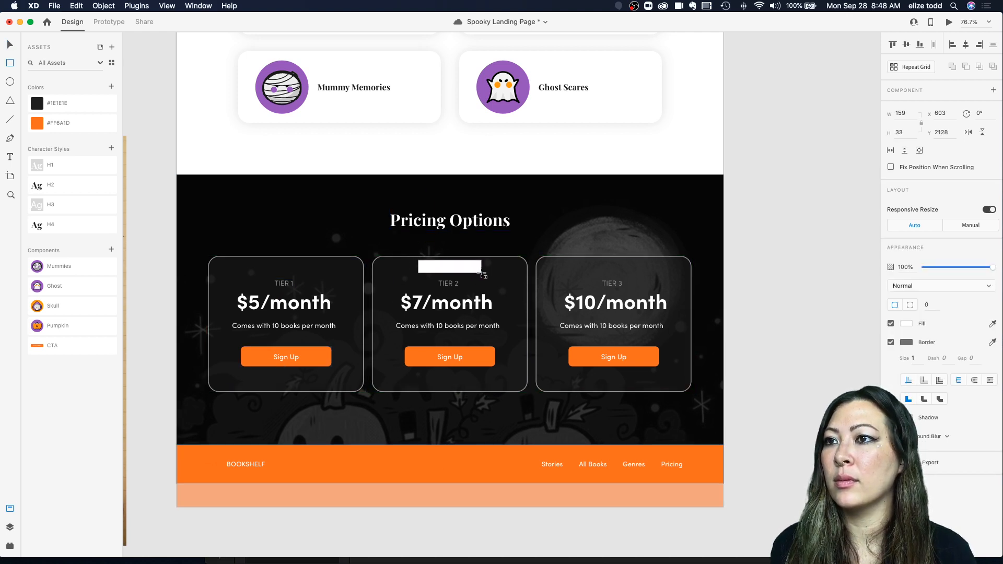
click(890, 343)
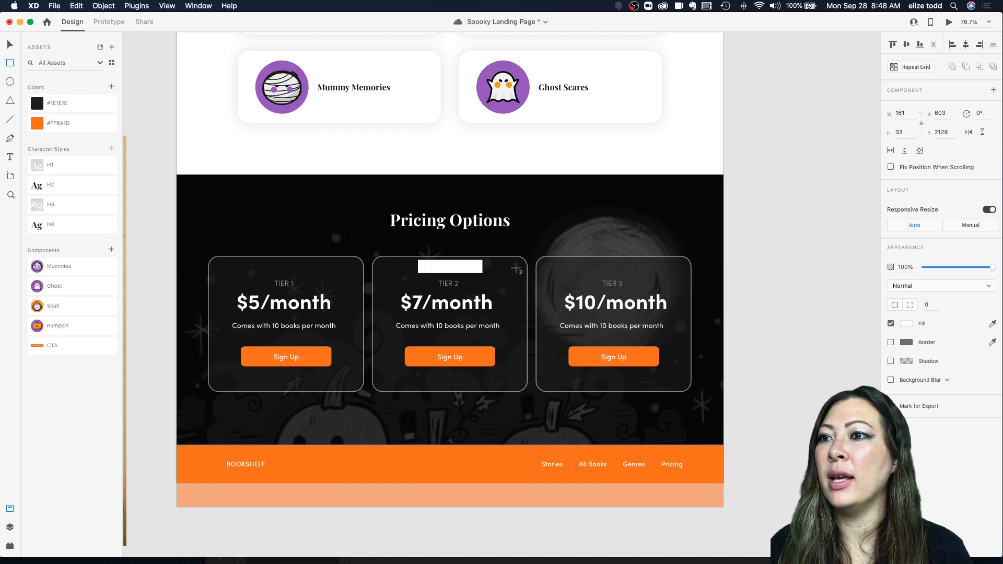
click(907, 324)
click(899, 307)
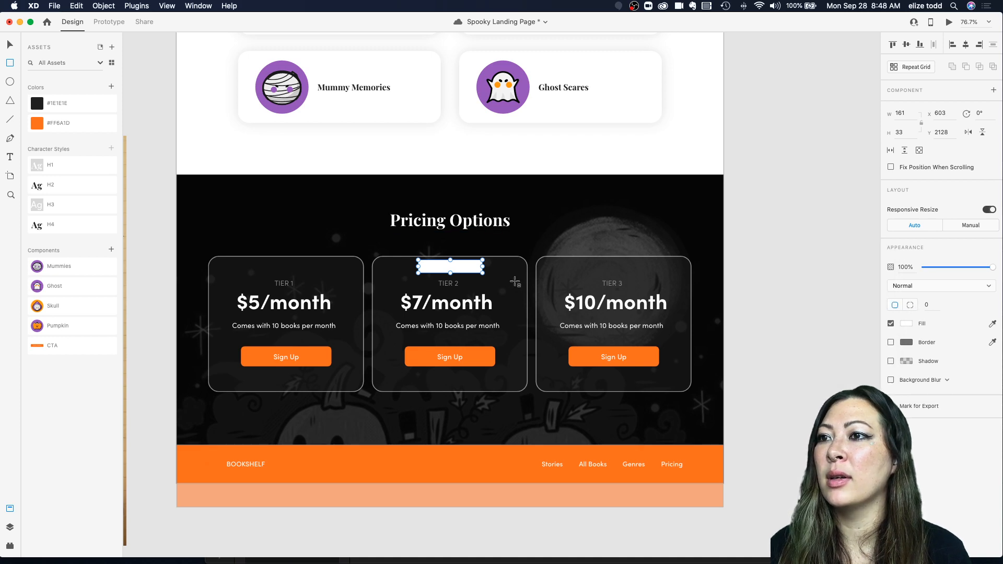
key(v)
Step: Round the new rectangle's corners into a pill shape and fill it with the orange #FF6A1D swatch
scroll(478, 275, up, 5)
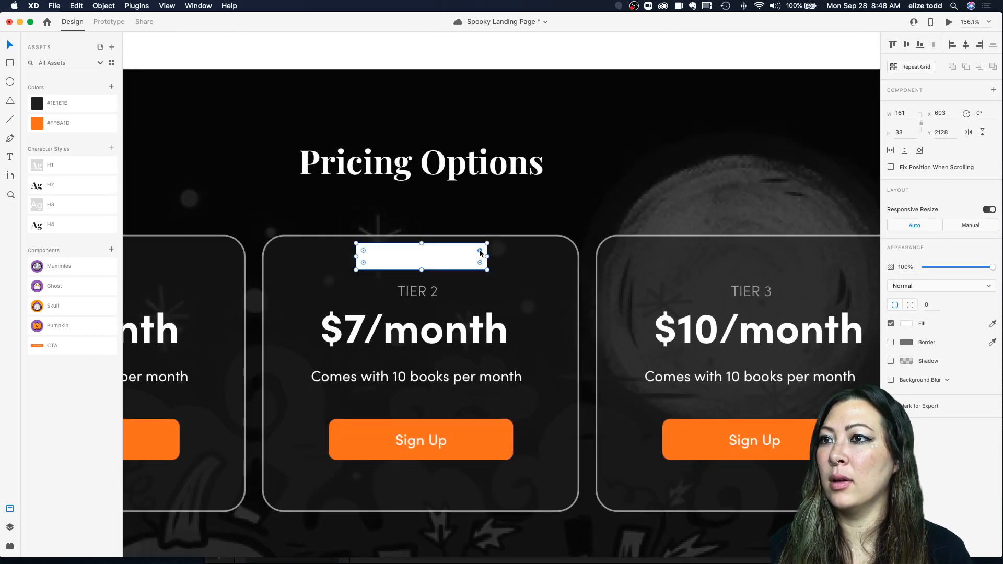
drag(479, 248, 430, 258)
click(84, 124)
click(438, 177)
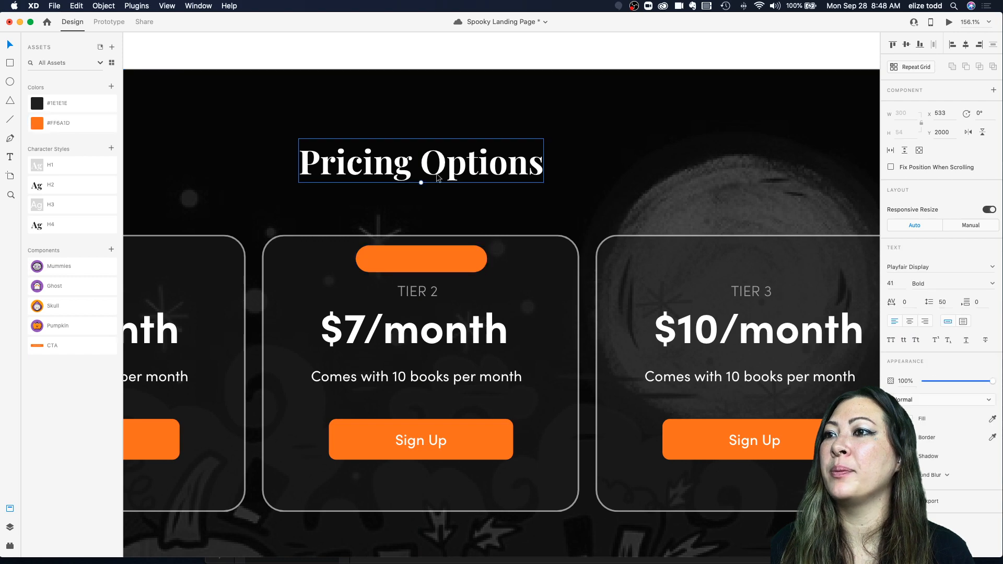
Step: Give the Tier 1 Sign Up button a 1 px border in orange #FF6A1D
scroll(438, 178, down, 3)
scroll(407, 314, left, 2)
click(230, 352)
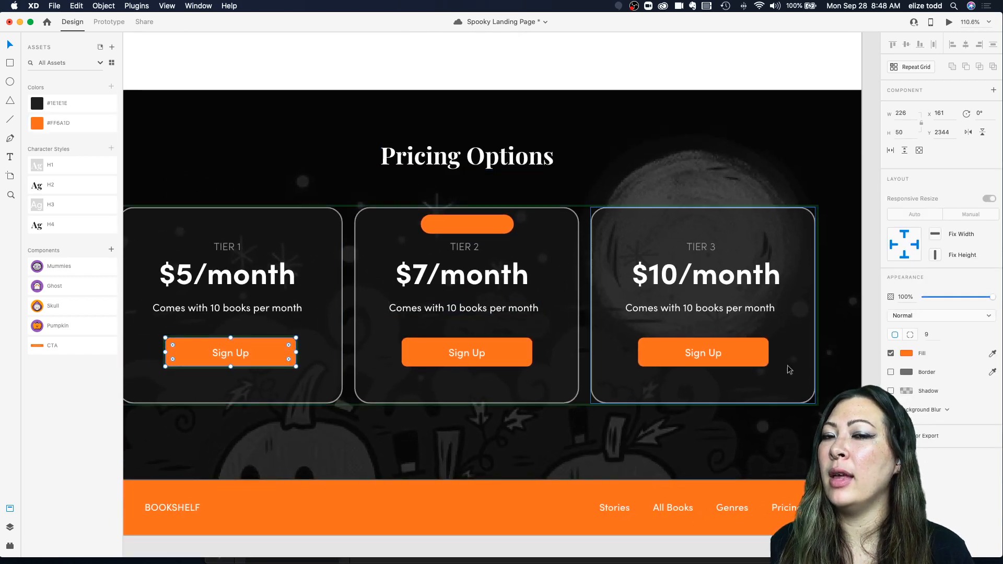
click(890, 372)
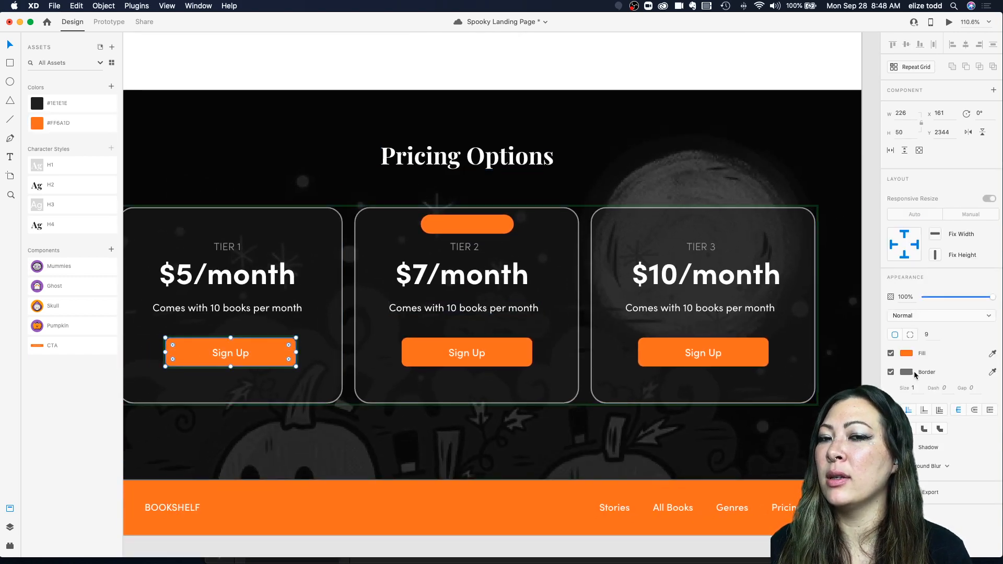
click(907, 372)
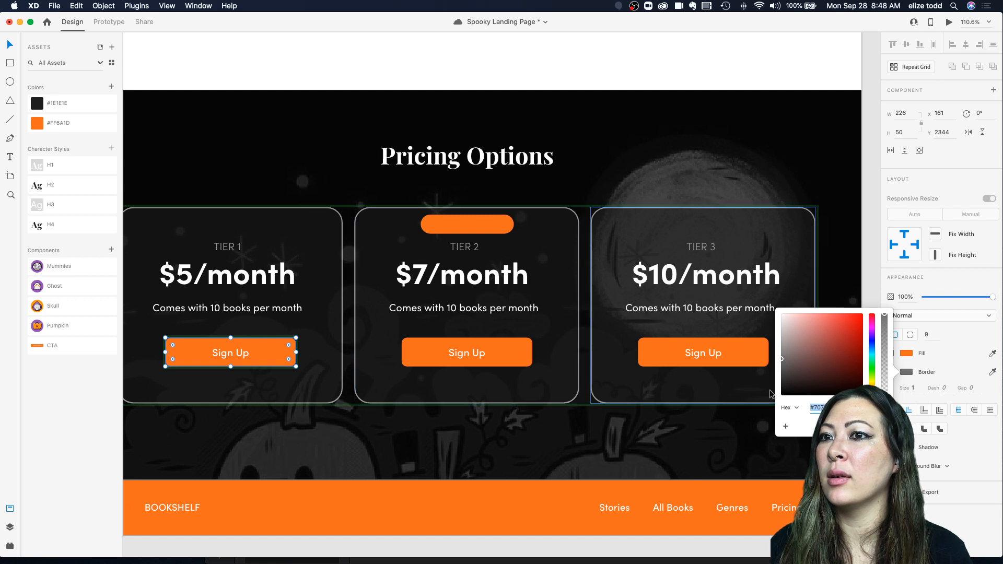
click(39, 130)
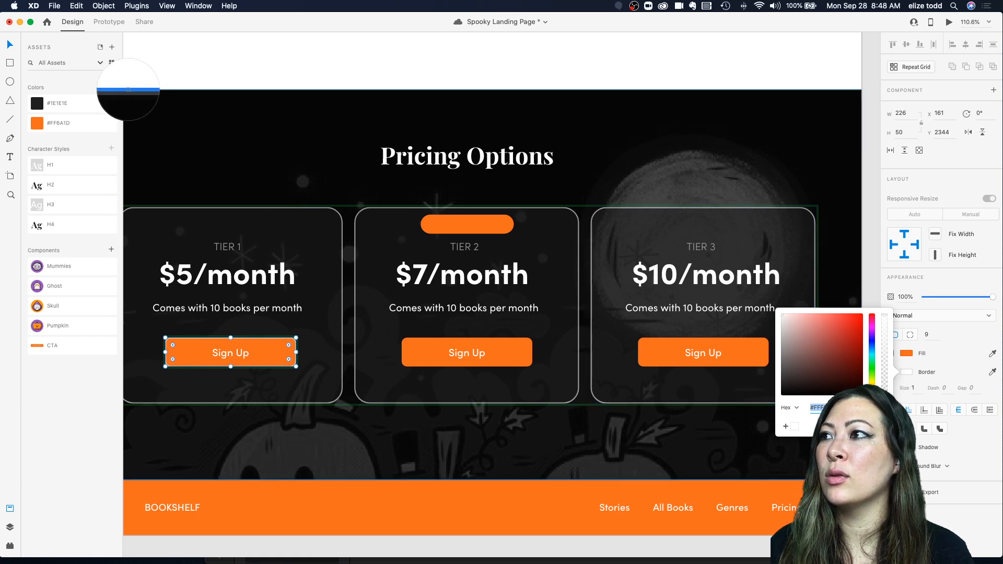
click(36, 127)
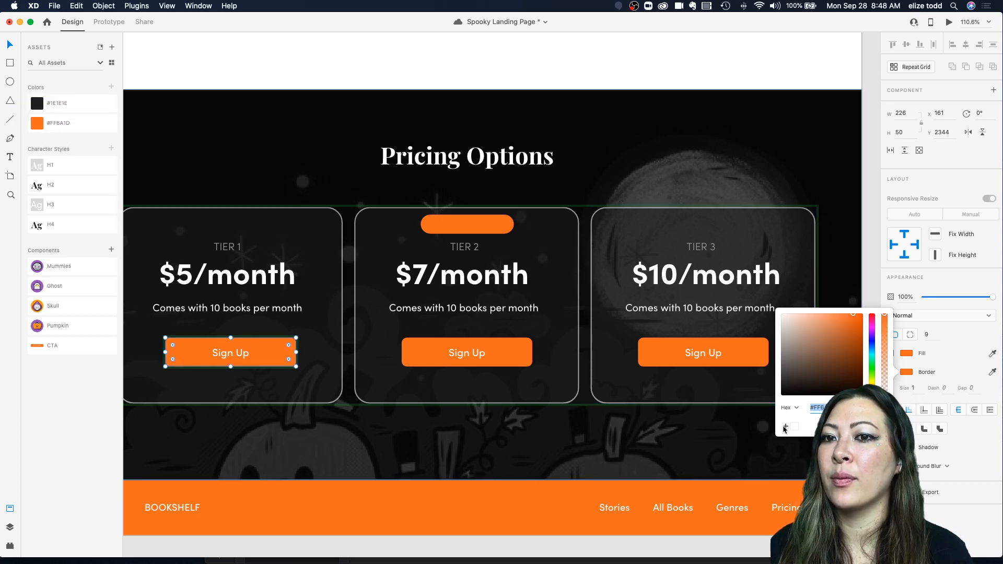
click(838, 279)
scroll(435, 291, down, 1)
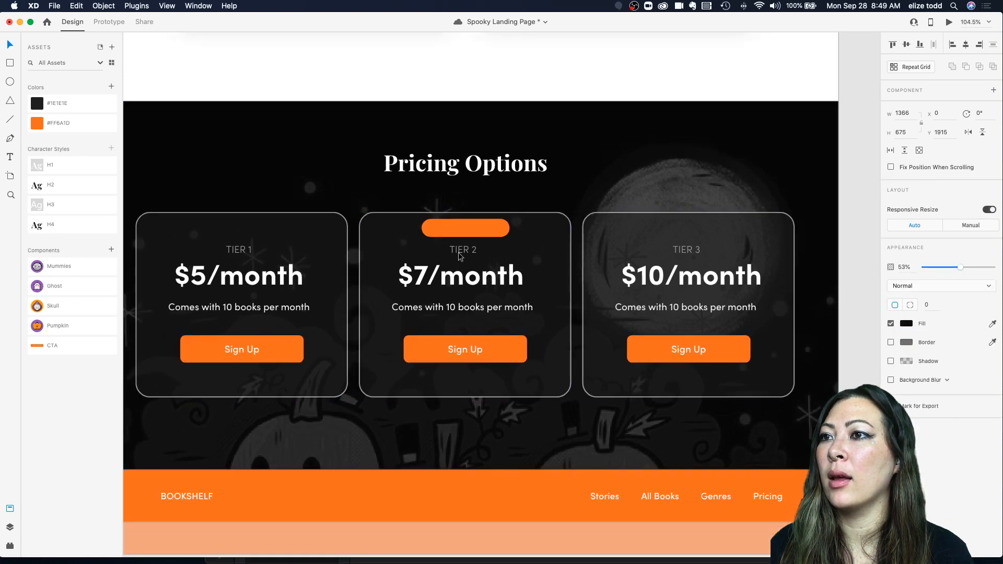
Step: Add a white "Popular" text label on the orange pill above the Tier 2 label
scroll(468, 232, up, 3)
key(t)
click(453, 228)
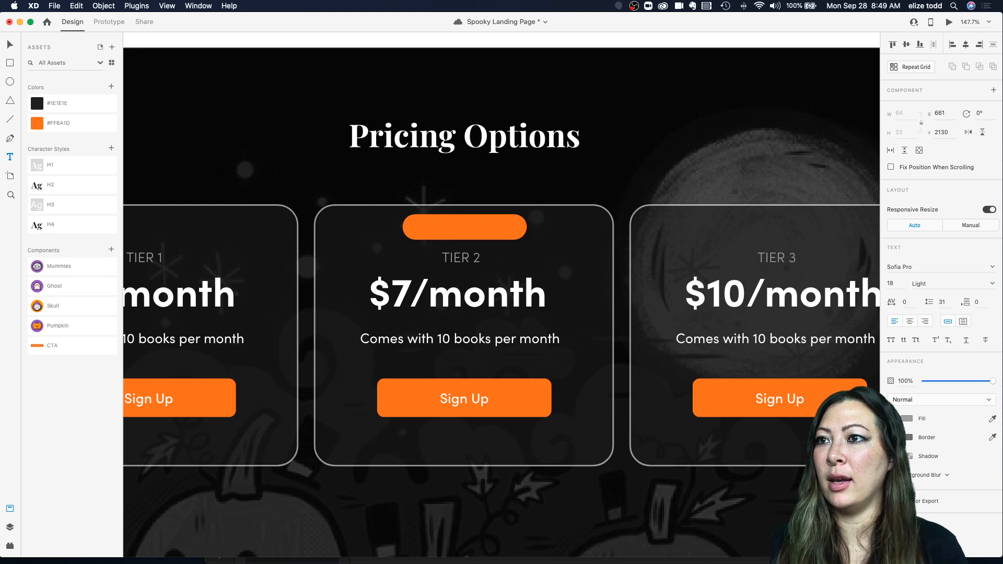
key(Escape)
drag(482, 225, 471, 230)
click(907, 419)
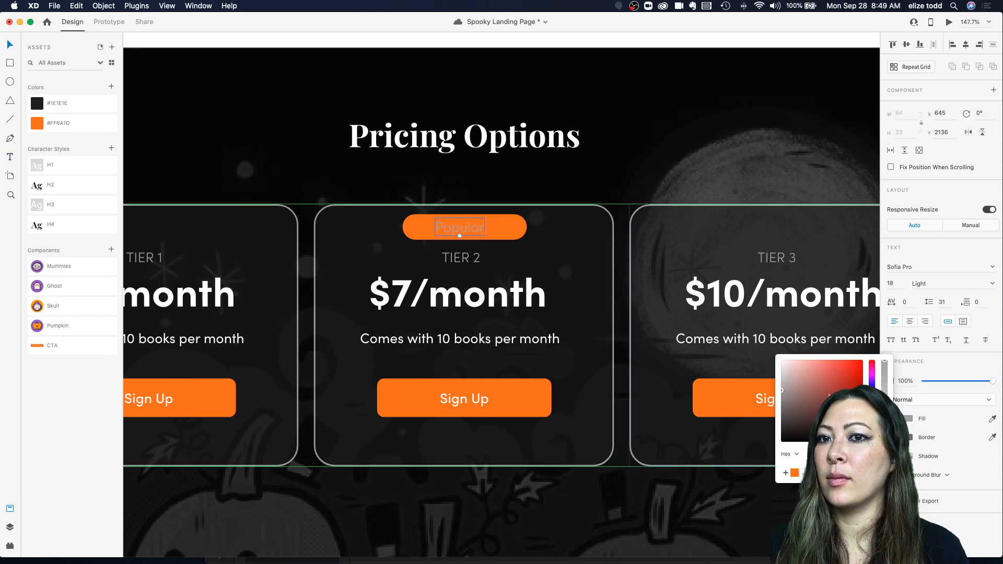
click(472, 228)
Step: Set the Popular label's weight to Semi Bold and shift it toward the right of the pill
click(992, 284)
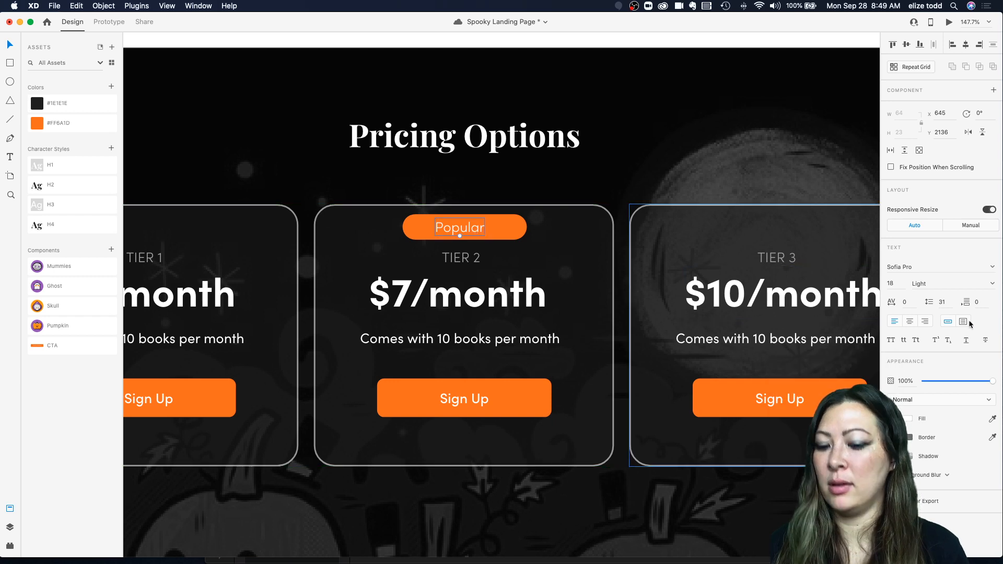
click(970, 321)
drag(467, 229, 469, 229)
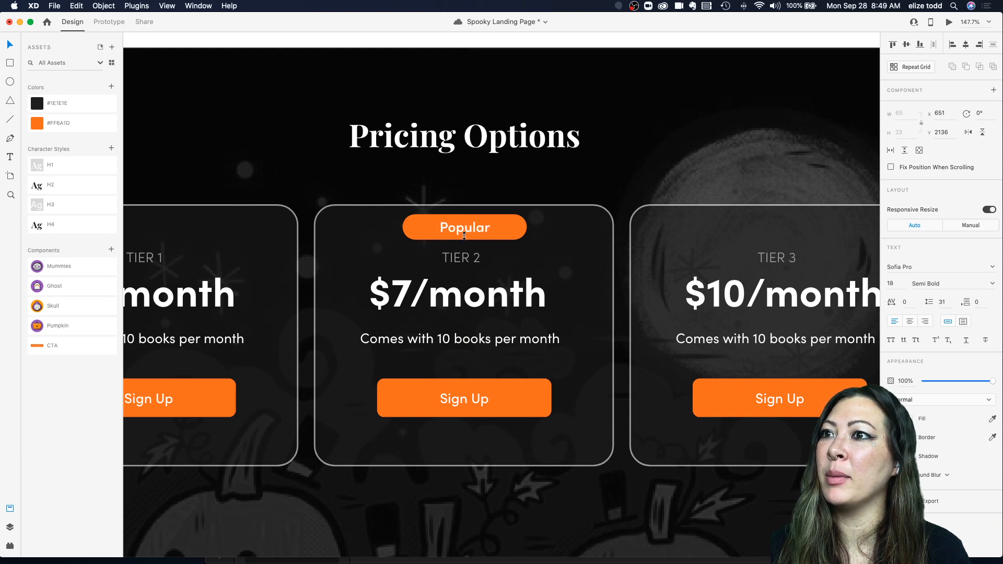
drag(469, 229, 490, 228)
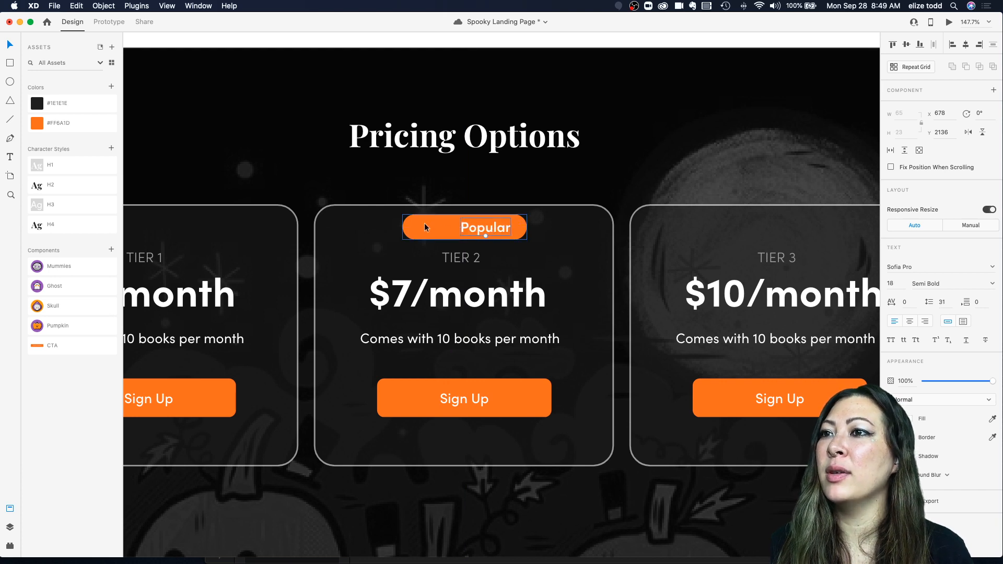
click(407, 225)
drag(403, 227, 424, 226)
click(475, 226)
Step: Copy the ghost illustration from the icons artboard and paste it into the pricing section
scroll(475, 226, down, 4)
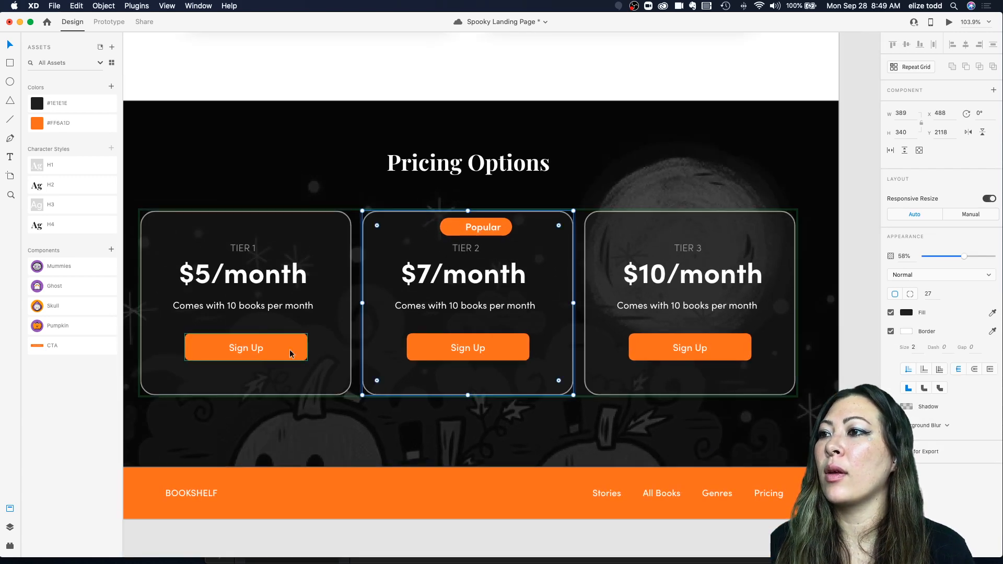
scroll(290, 353, down, 5)
scroll(352, 331, right, 3)
scroll(351, 332, down, 2)
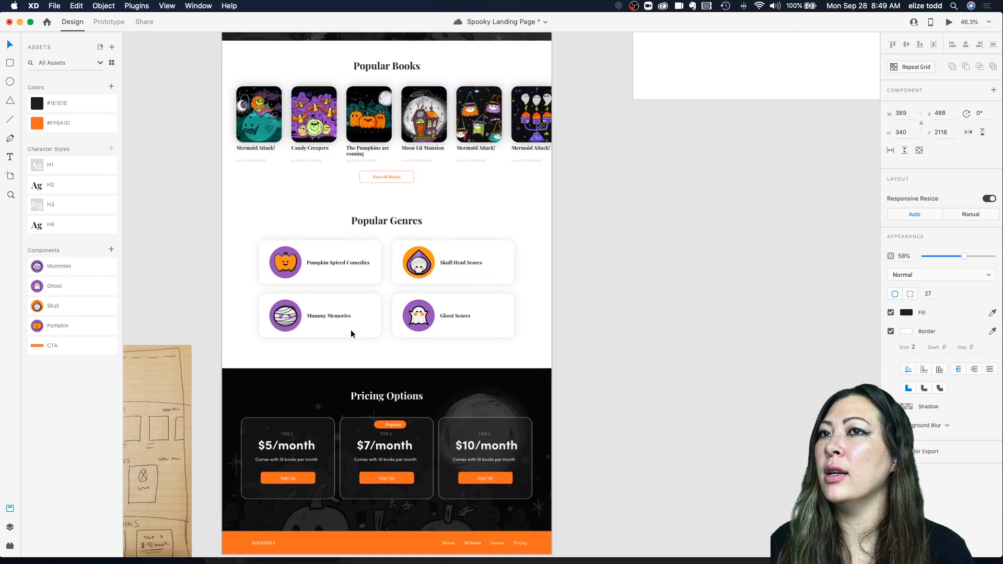
scroll(351, 331, down, 3)
scroll(585, 218, up, 4)
scroll(586, 220, up, 3)
scroll(613, 181, up, 3)
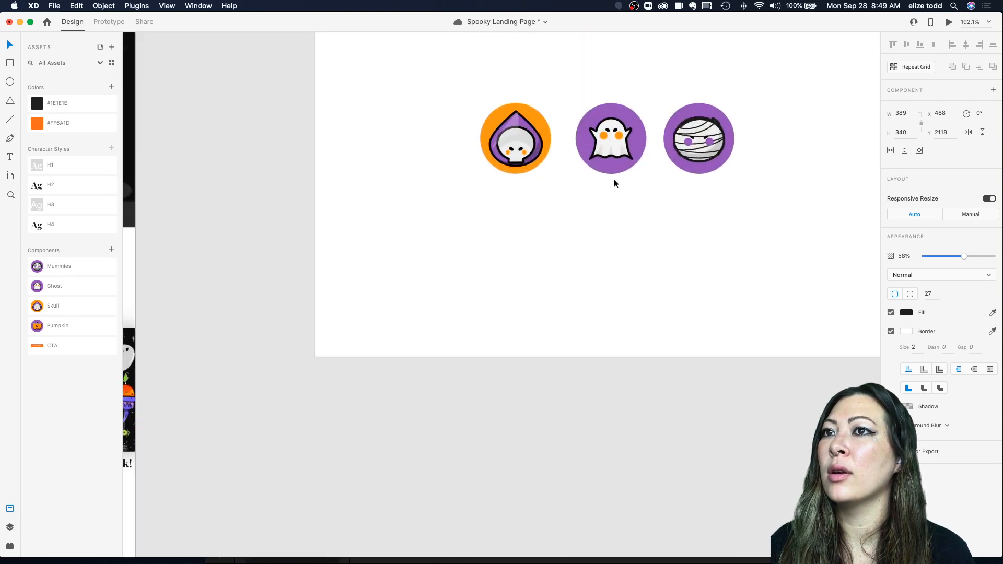
click(617, 159)
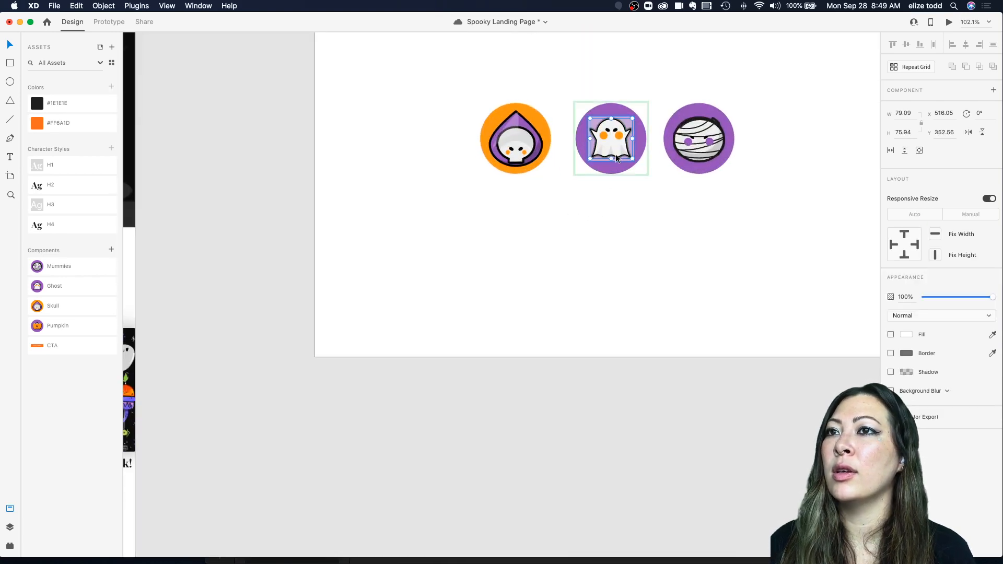
double_click(623, 128)
drag(623, 127, 628, 137)
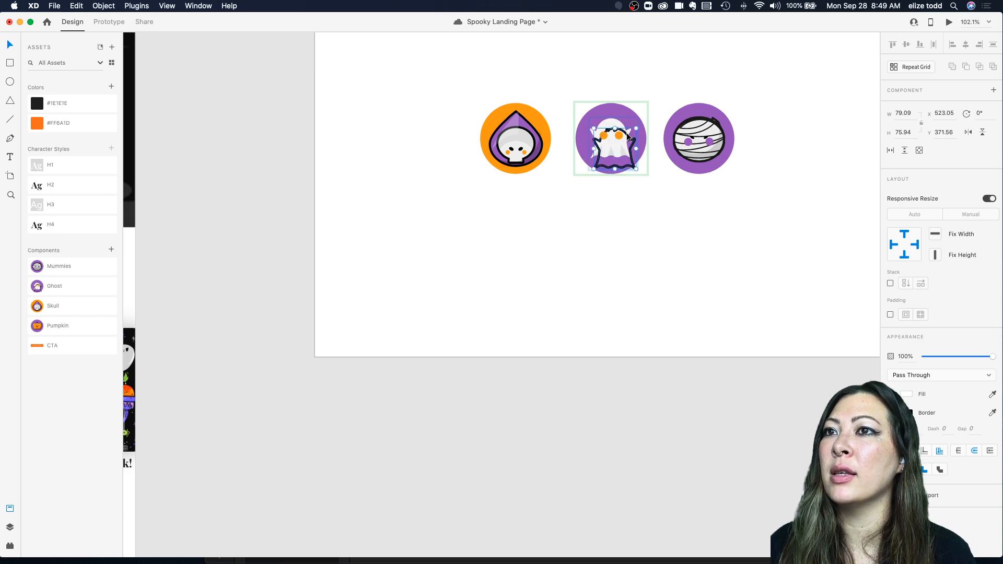
scroll(627, 134, down, 5)
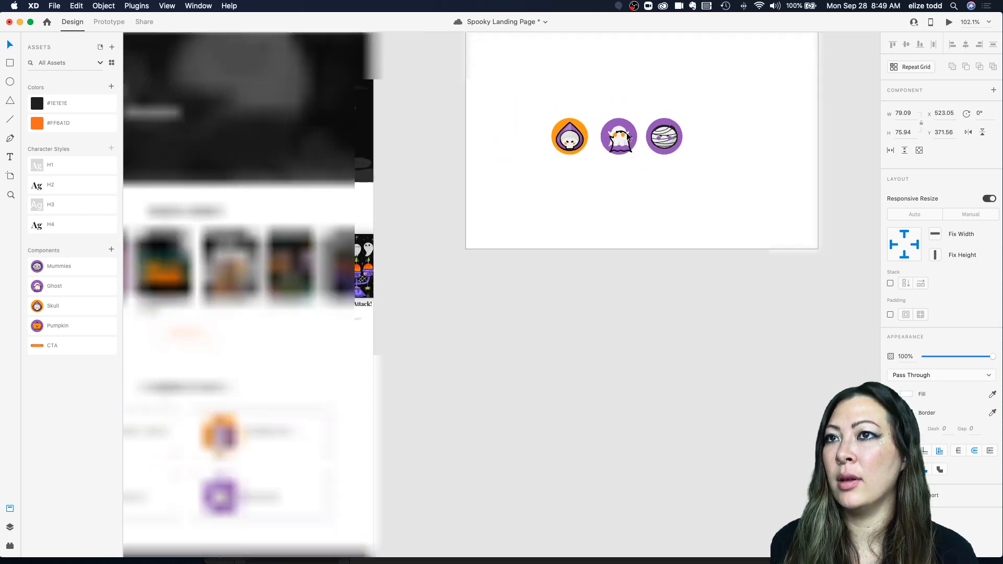
scroll(627, 134, down, 3)
scroll(626, 135, left, 3)
scroll(379, 340, down, 3)
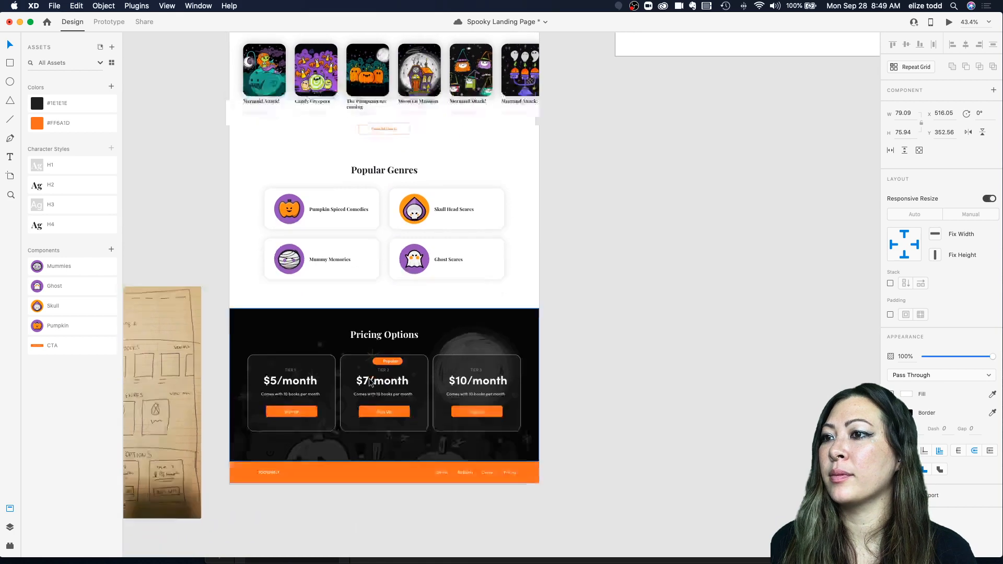
scroll(372, 378, up, 5)
key(super+v)
Step: Place the pasted ghost on the pill's left side and give its outline a white 1 px border
scroll(410, 273, up, 5)
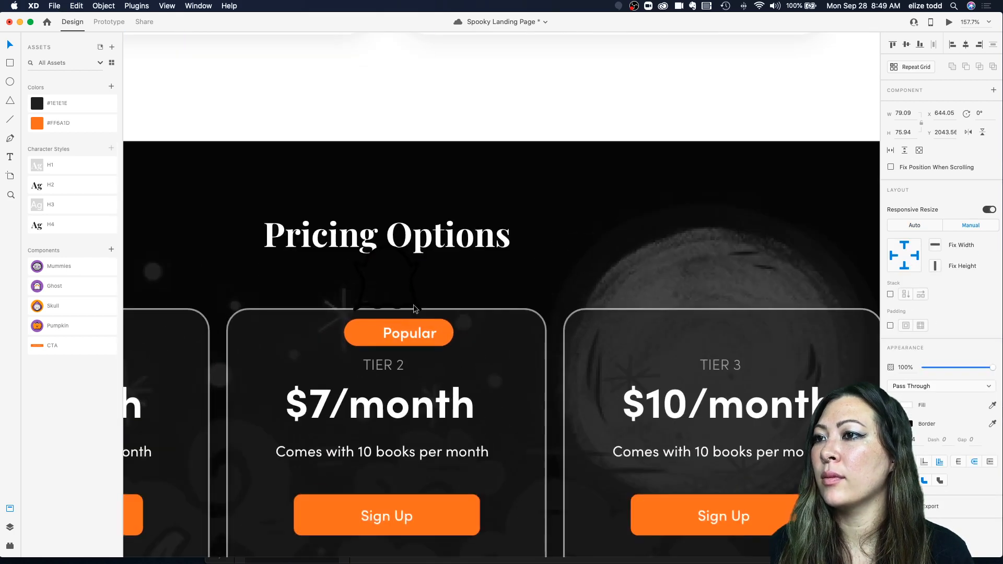
drag(420, 309, 365, 364)
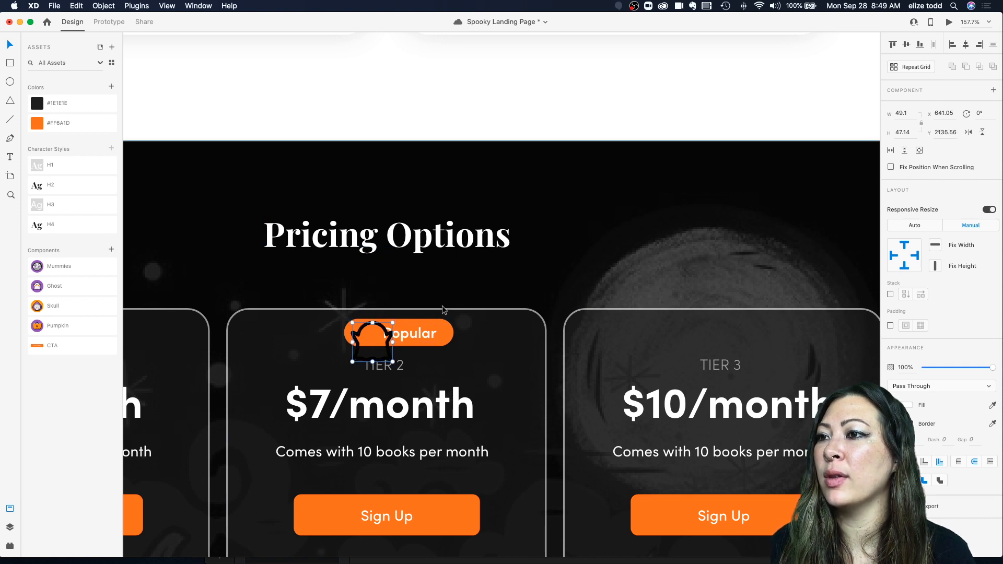
click(907, 423)
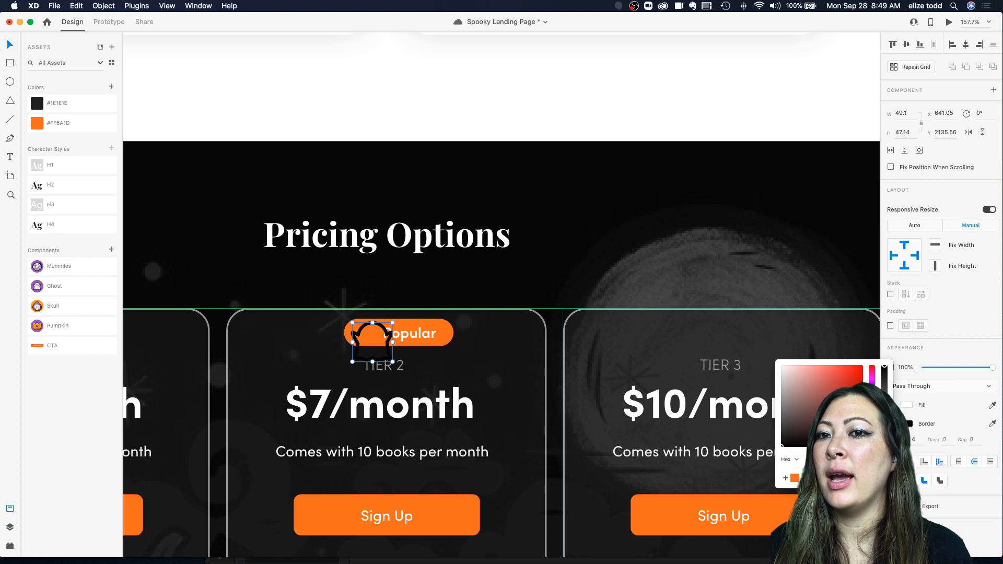
click(778, 365)
click(444, 293)
click(380, 324)
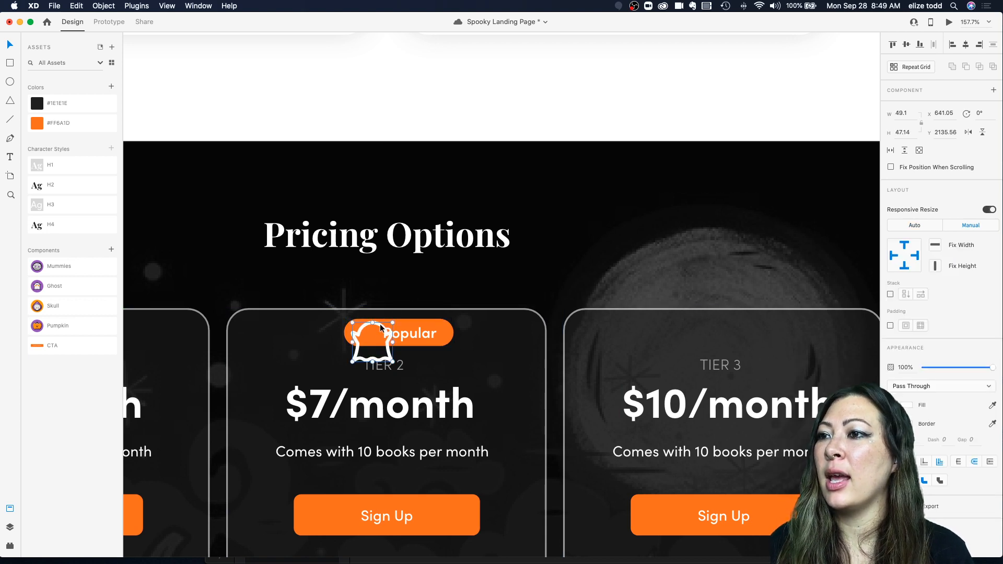
click(923, 442)
text(1)
key(Return)
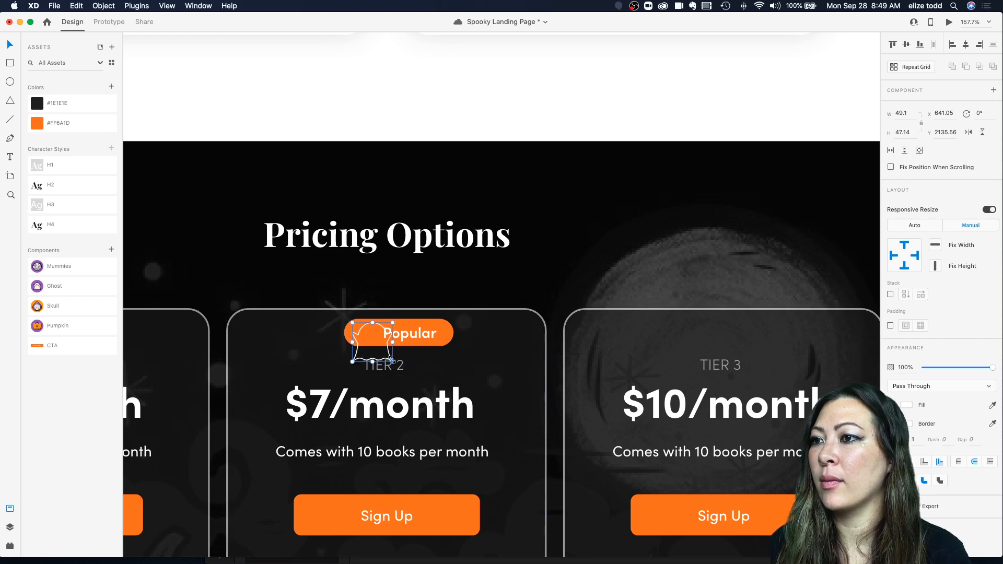
Step: Scale the ghost icon down to fit inside the pill beside the Popular label
drag(392, 361, 372, 342)
scroll(367, 336, up, 5)
click(449, 334)
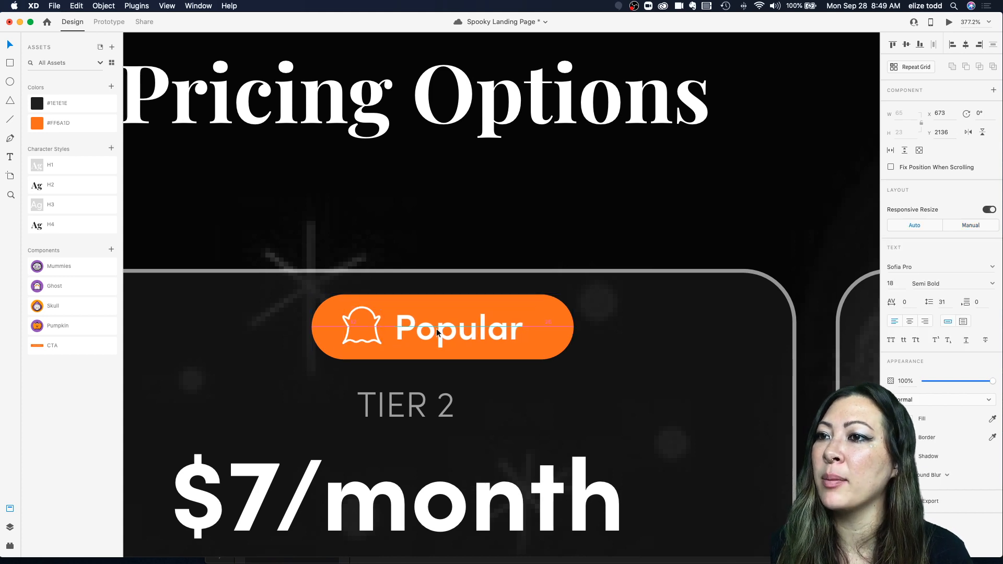
Step: Group the ghost icon, Popular label and pill, and center the badge over the Tier 2 card
scroll(442, 332, down, 5)
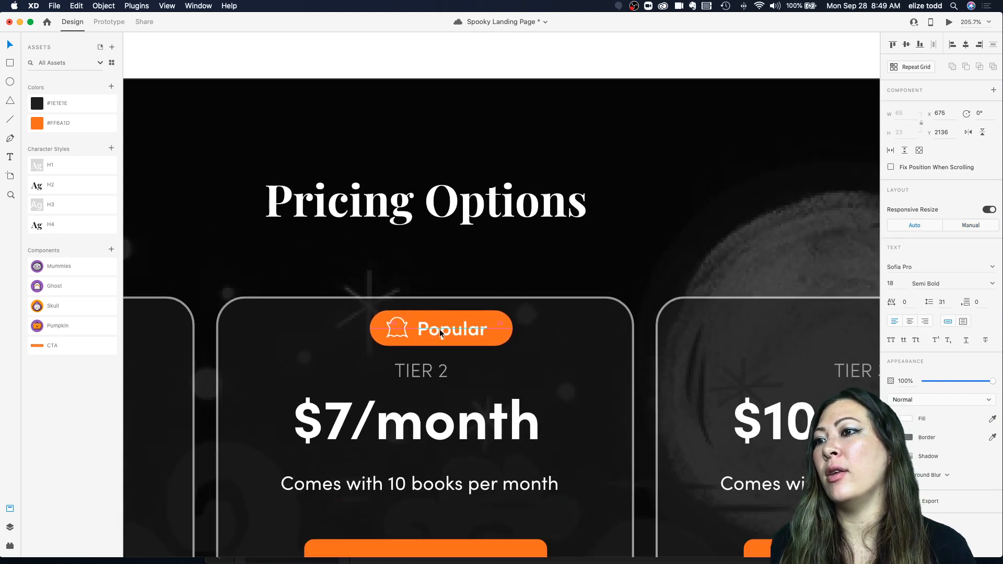
shift+click(406, 330)
shift+click(488, 324)
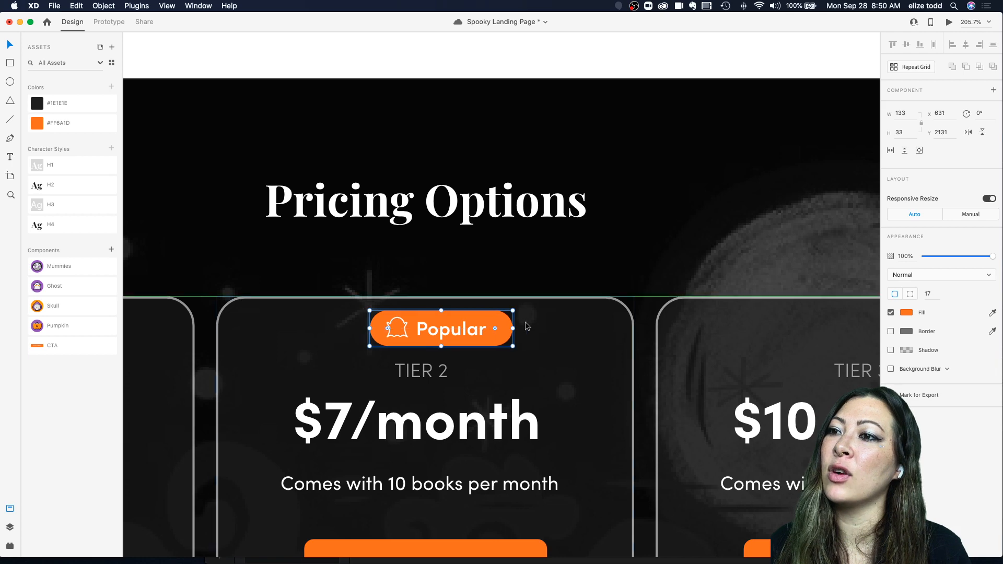
key(super+g)
drag(485, 330, 468, 331)
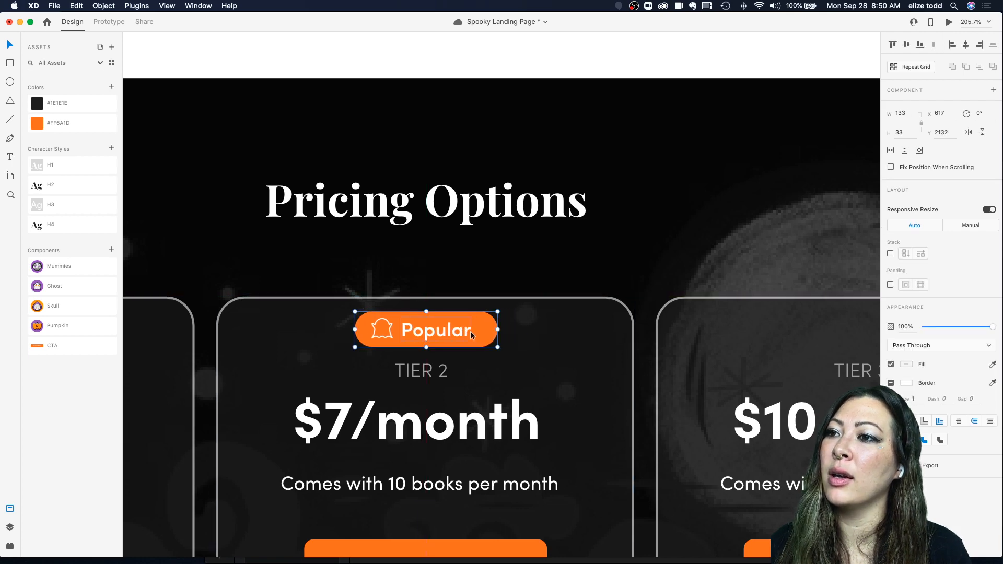
Step: Remove the fill from the Tier 1 Sign Up button, leaving only its orange outline
scroll(469, 331, down, 5)
scroll(470, 331, down, 2)
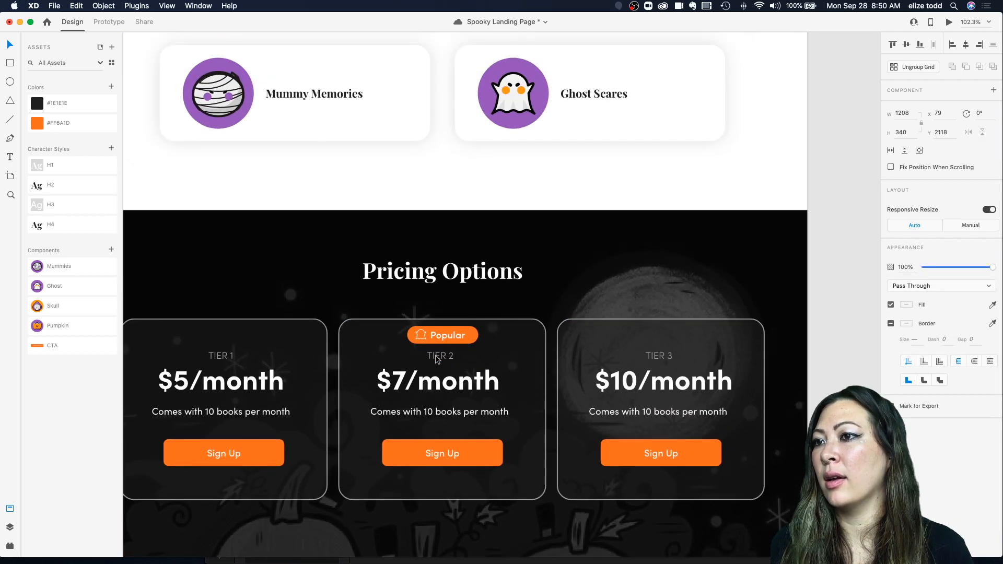
scroll(529, 438, down, 3)
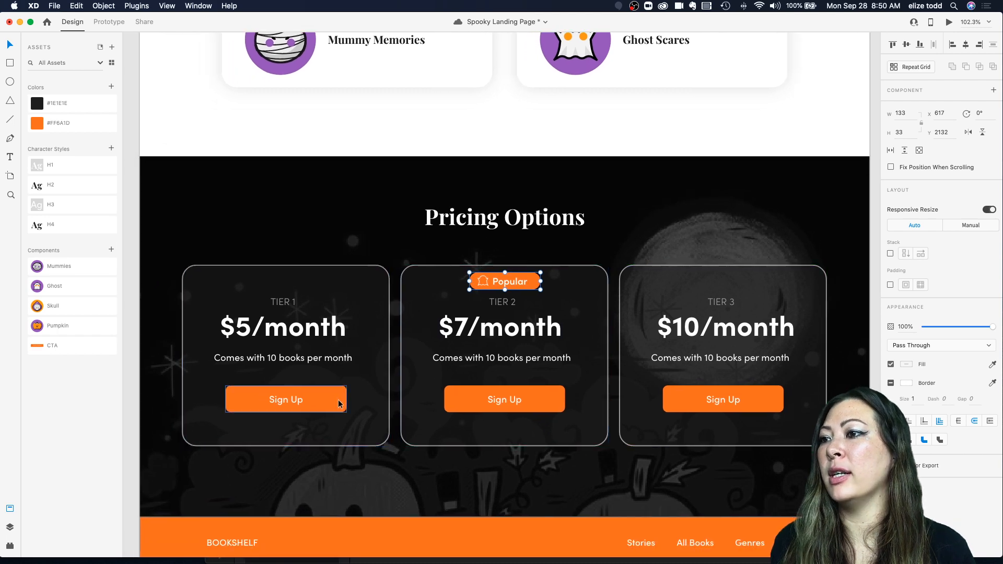
double_click(338, 399)
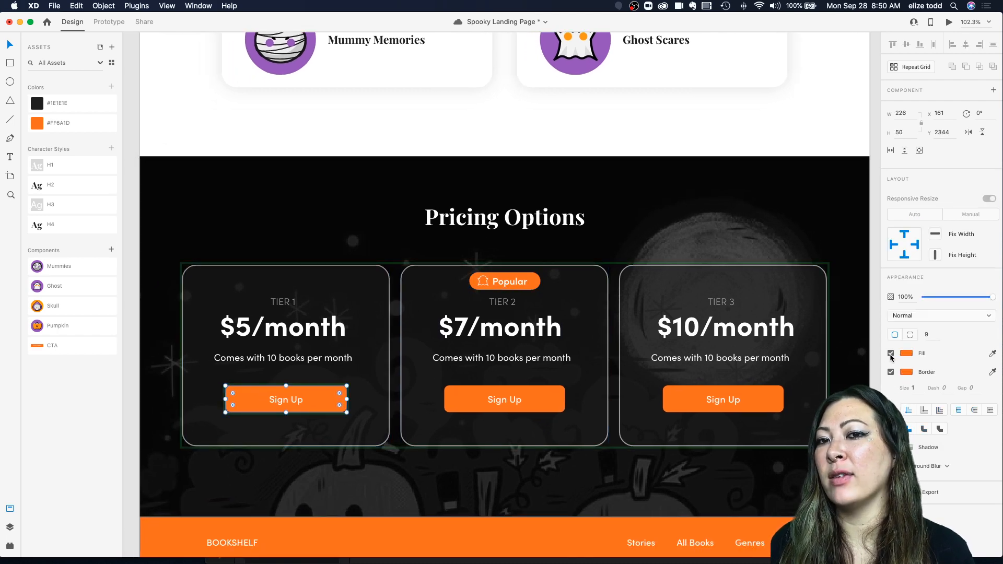
click(890, 354)
Step: Turn the Tier 2 Sign Up button into an outline button with an orange border and no fill
click(542, 405)
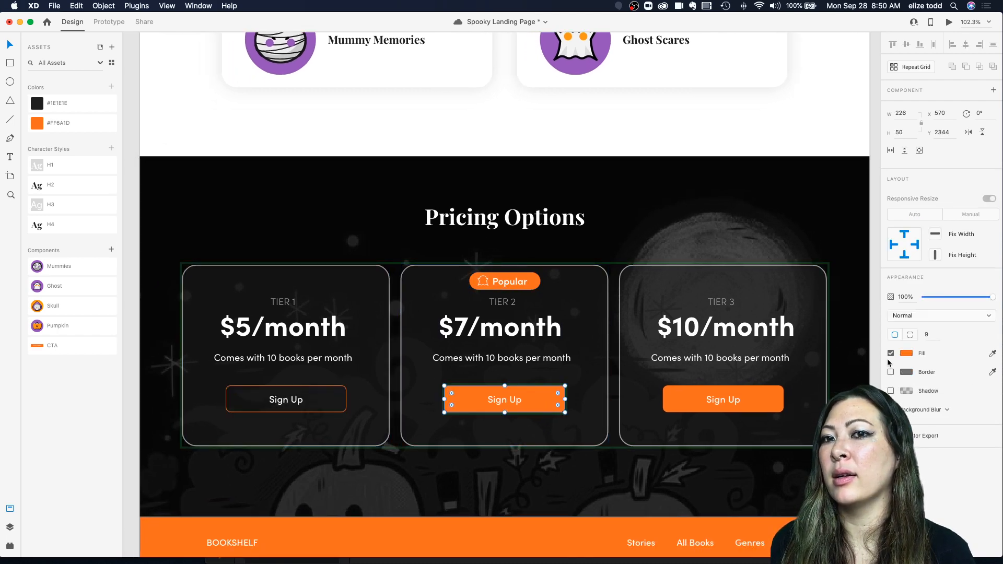
click(891, 372)
click(890, 353)
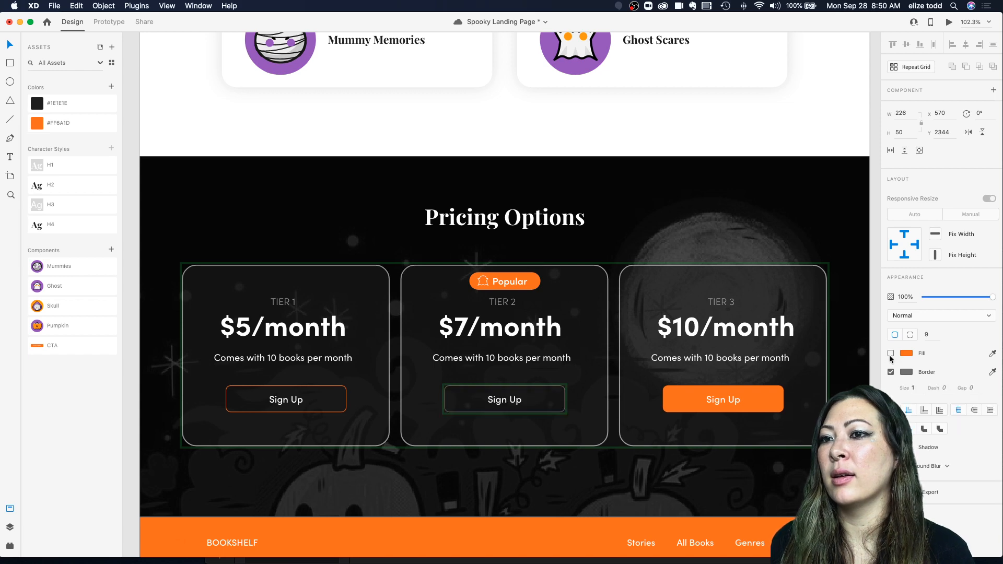
click(906, 371)
click(571, 426)
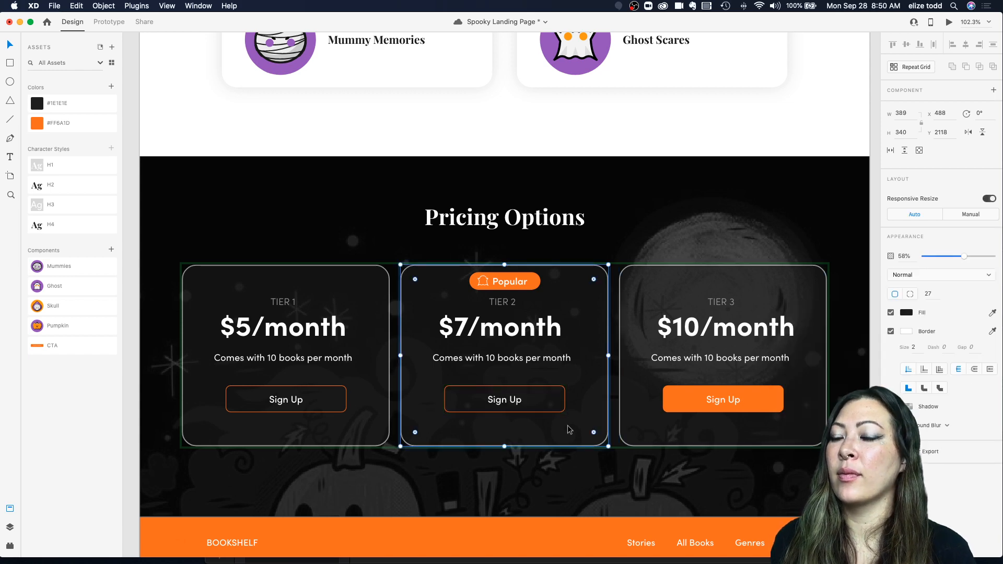
Step: Turn the Tier 3 Sign Up button into an outline button with an orange border and no fill
scroll(571, 427, down, 2)
click(707, 399)
click(739, 401)
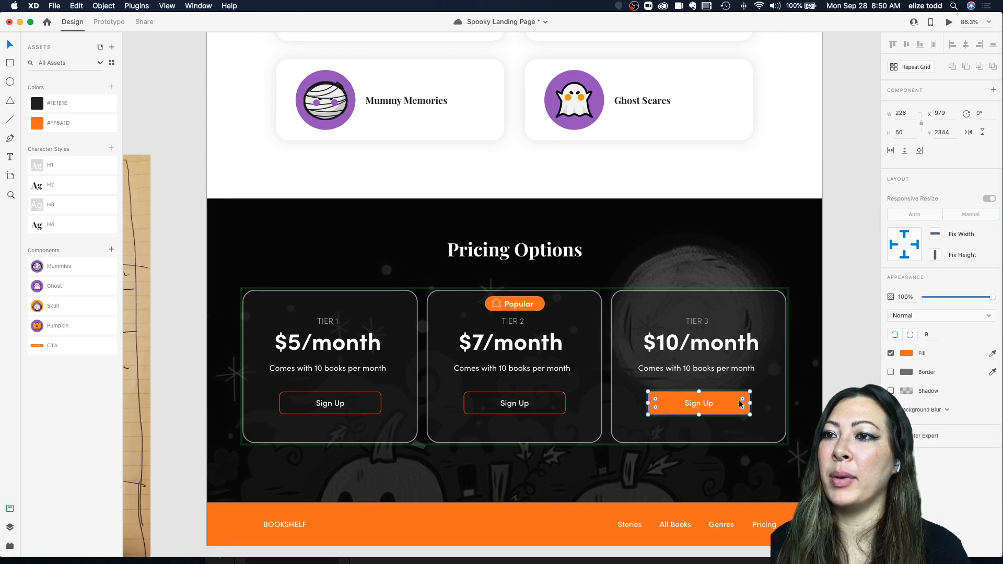
click(773, 401)
click(803, 402)
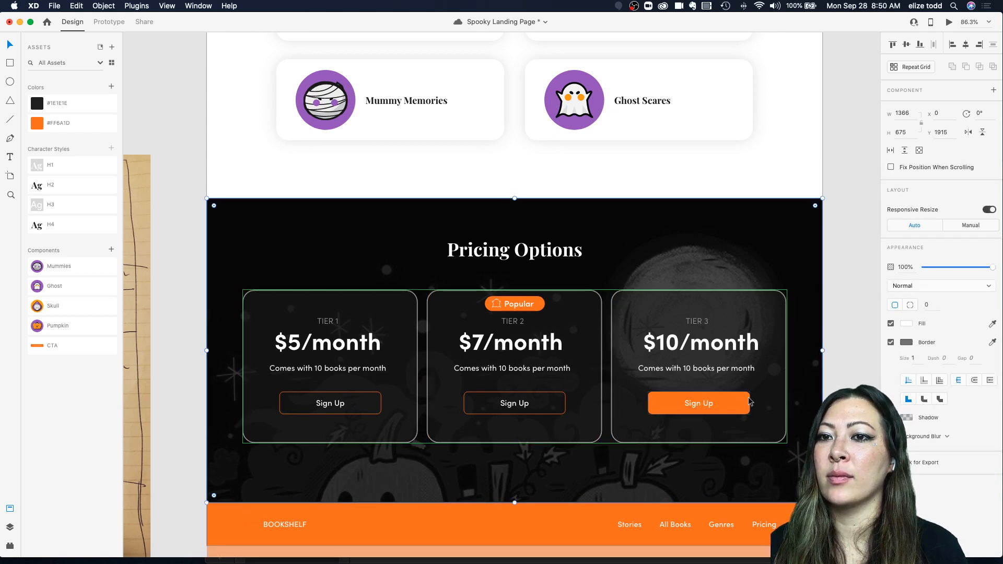
click(738, 403)
click(889, 372)
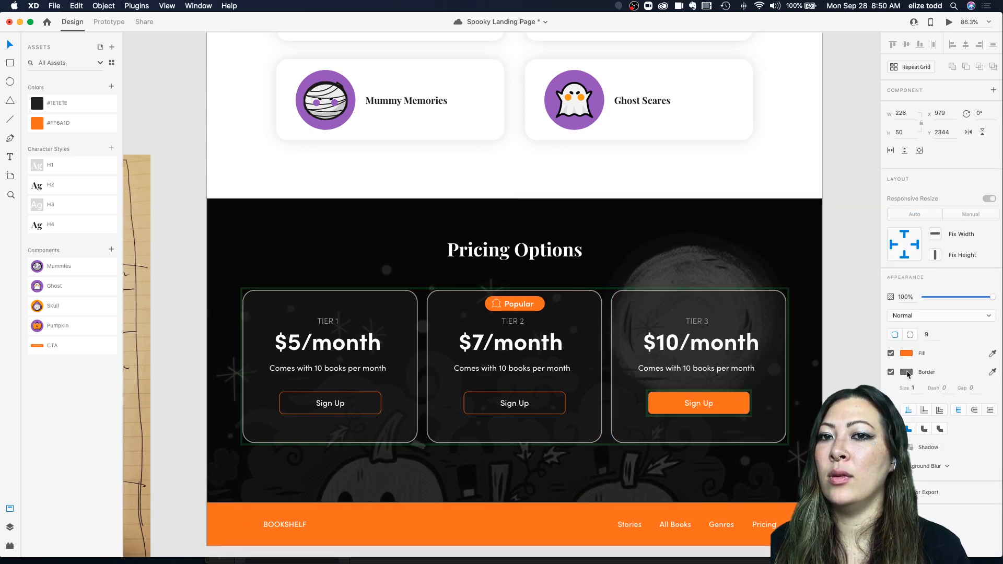
click(906, 372)
click(794, 427)
click(894, 354)
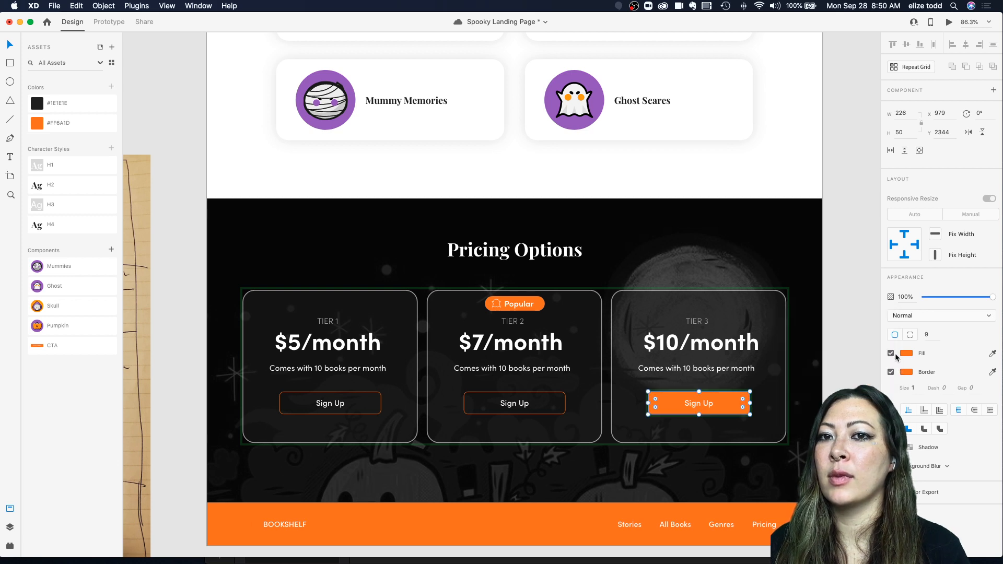
click(890, 353)
click(584, 389)
Step: Shift the Sign Up buttons and the tier labels lower inside the pricing cards
click(298, 417)
click(329, 405)
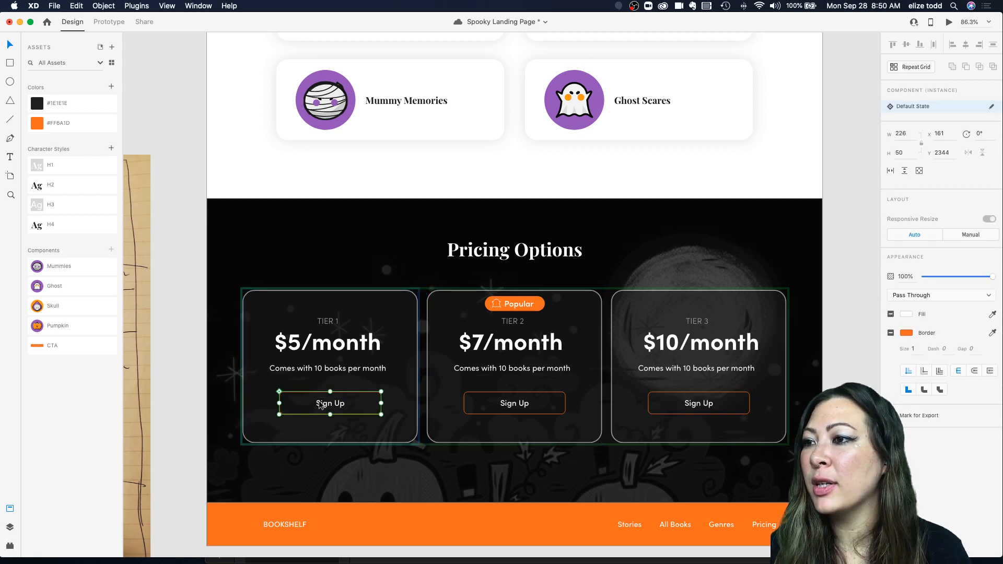
double_click(328, 403)
click(334, 385)
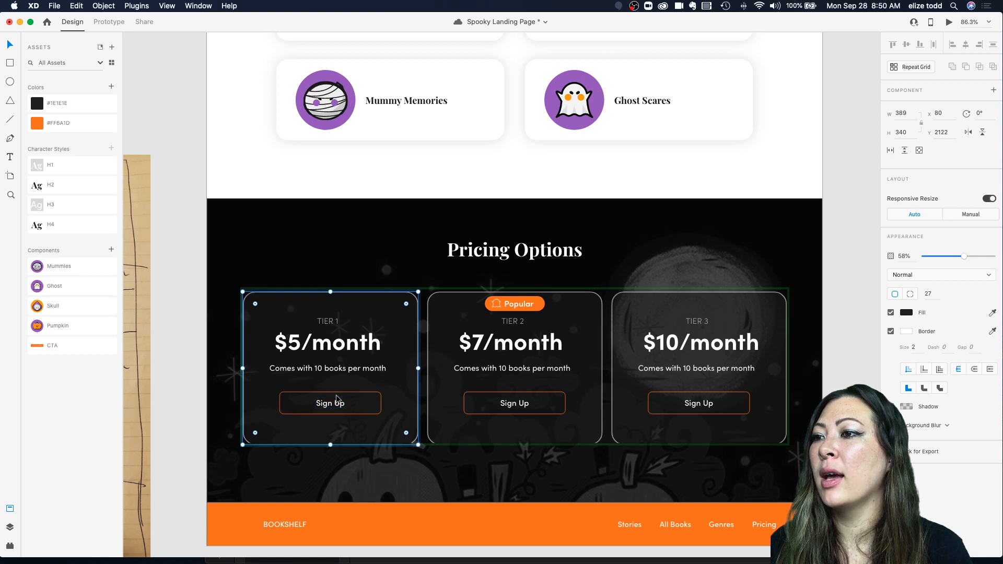
drag(330, 405, 331, 418)
click(327, 381)
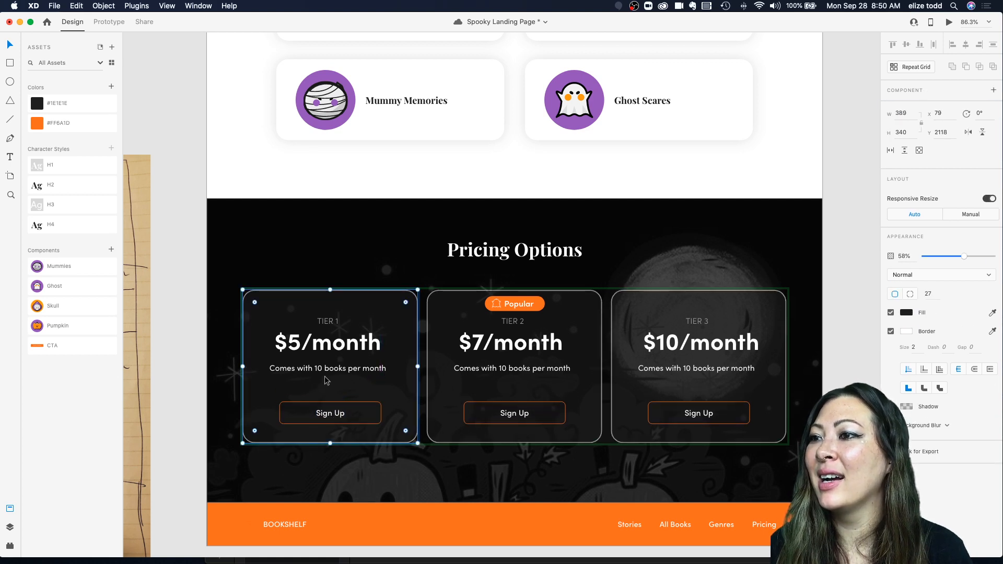
double_click(329, 351)
mouse_move(329, 348)
mouse_down()
mouse_move(329, 358)
mouse_move(328, 332)
mouse_up()
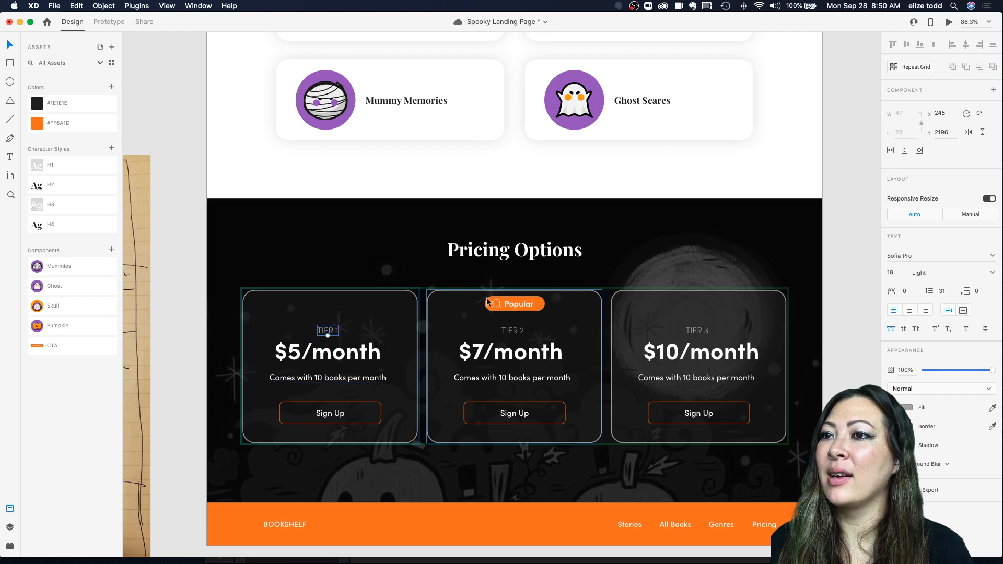
Step: Nudge the Popular badge slightly lower on the Tier 2 pricing card
drag(509, 304, 509, 308)
click(633, 270)
scroll(633, 270, down, 4)
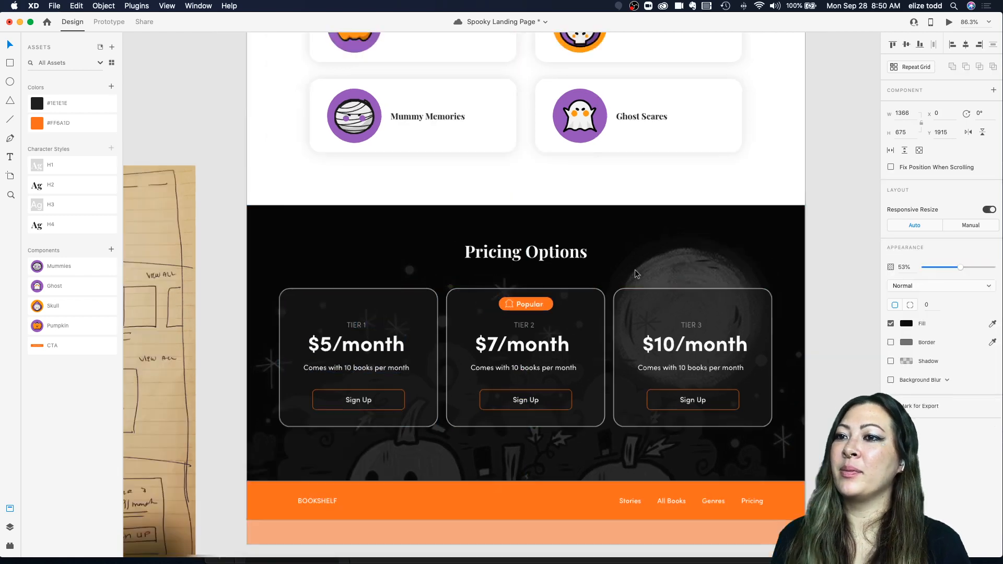
scroll(633, 269, up, 4)
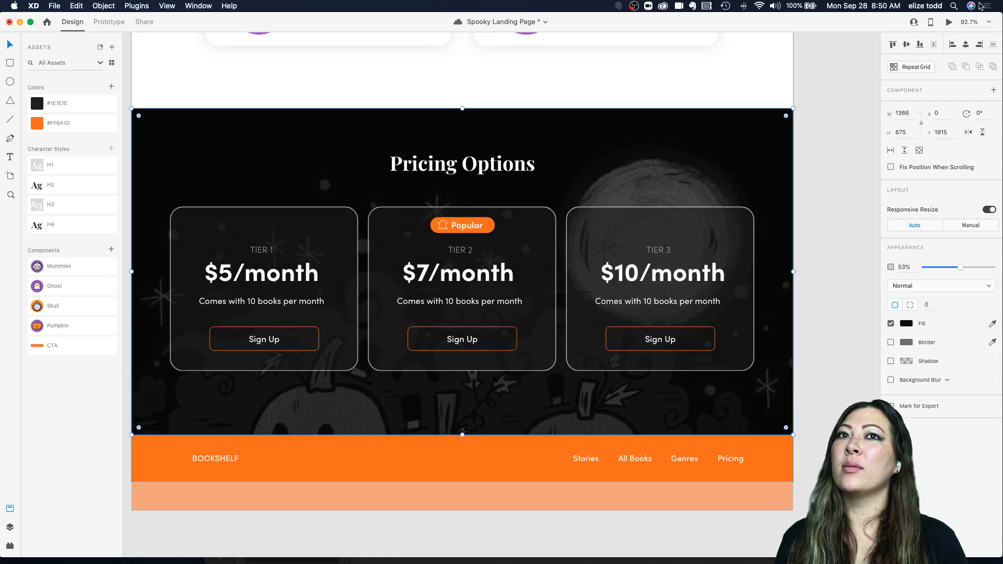
Step: Preview the pricing section and footer in the preview window
click(948, 22)
scroll(522, 304, down, 15)
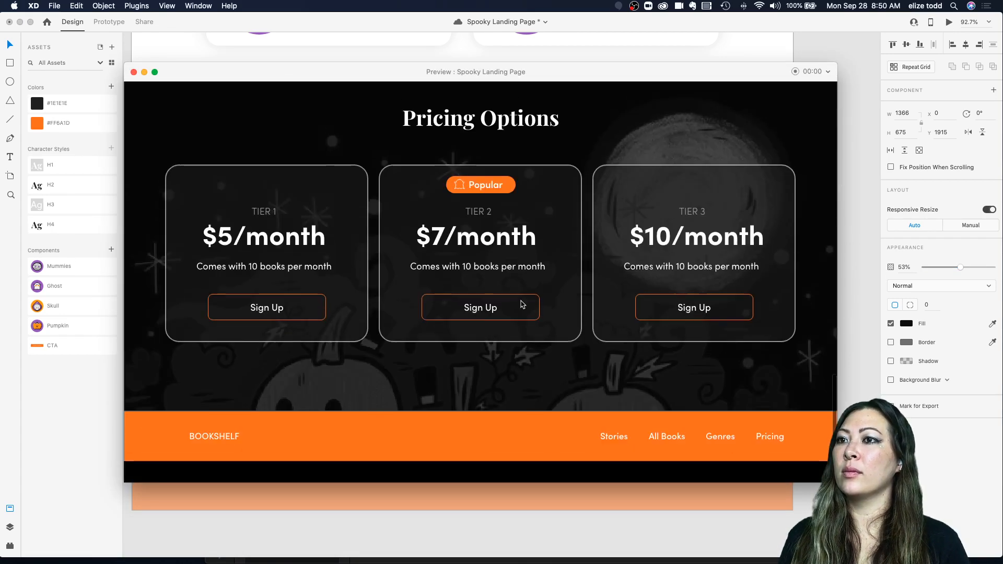
click(133, 72)
Step: Stretch the pricing cards in the repeat grid taller, to about 366 px high
double_click(291, 370)
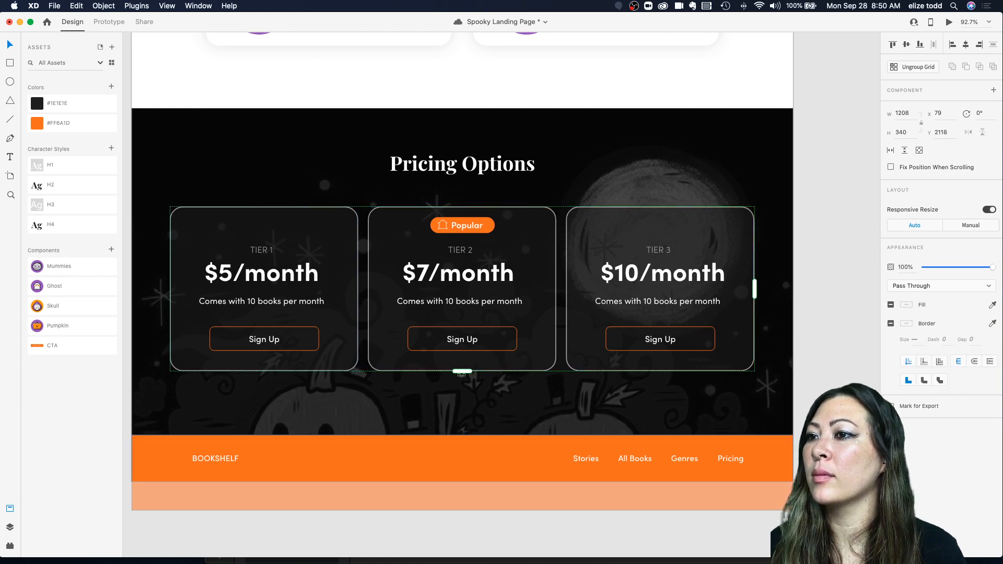
click(300, 377)
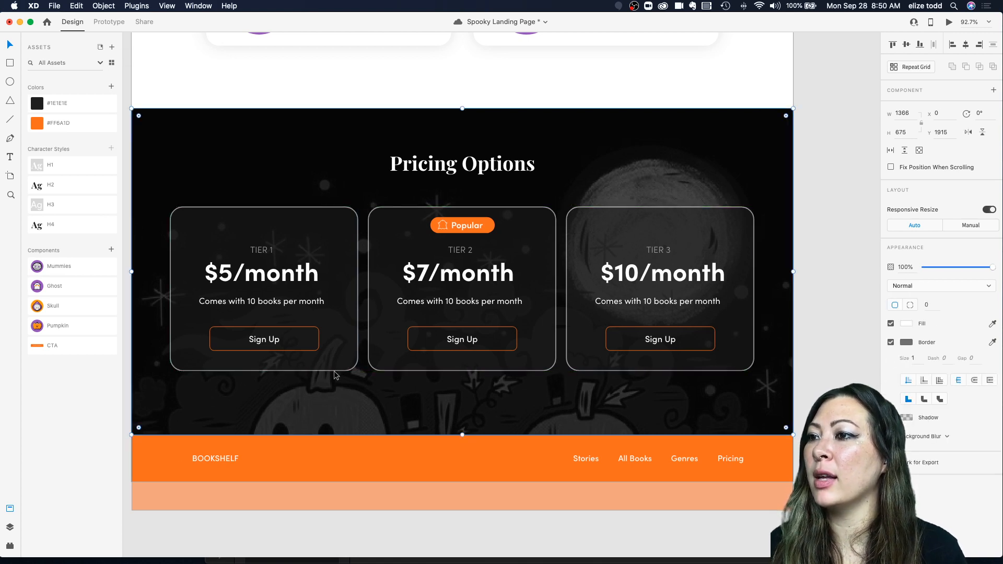
double_click(351, 372)
drag(264, 371, 264, 383)
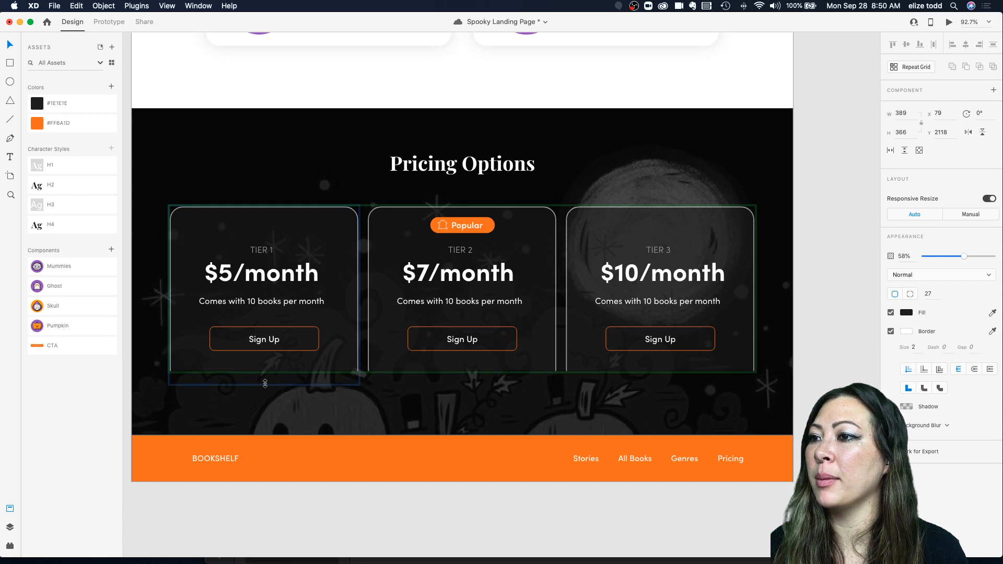
click(423, 375)
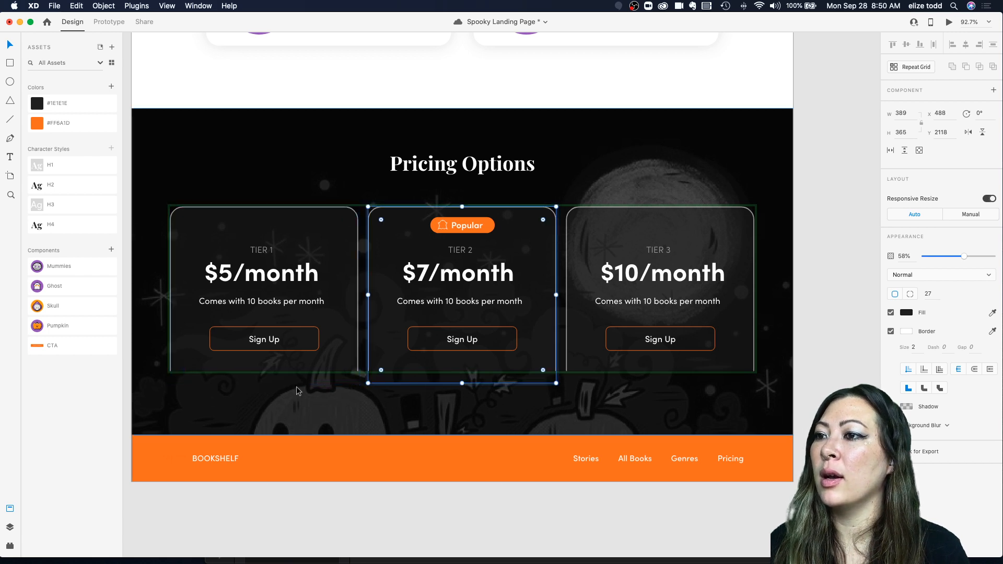
key(Escape)
key(Escape)
Step: Extend the pricing repeat grid downward into extra rows, then shrink it back to one row
double_click(392, 369)
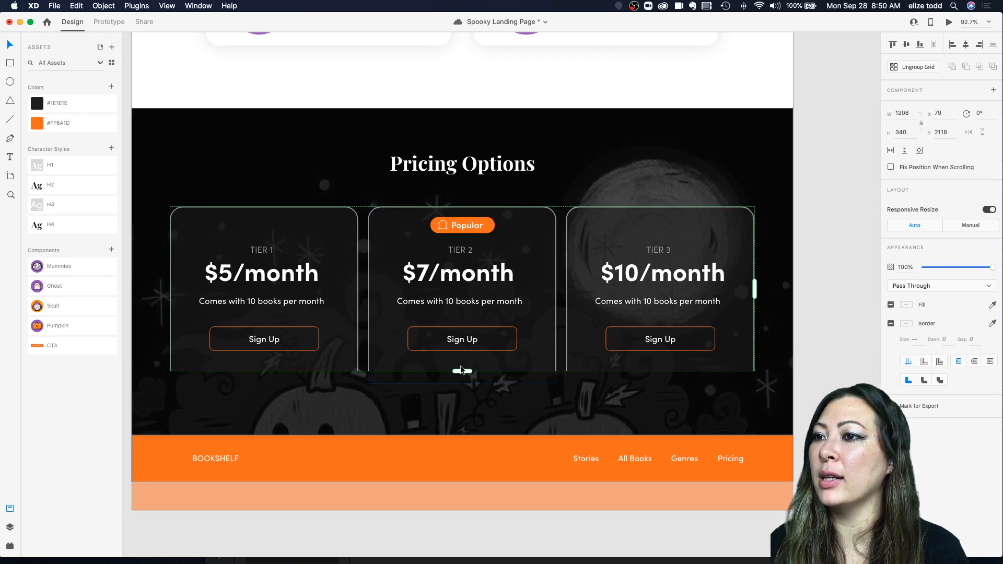
drag(459, 372, 460, 392)
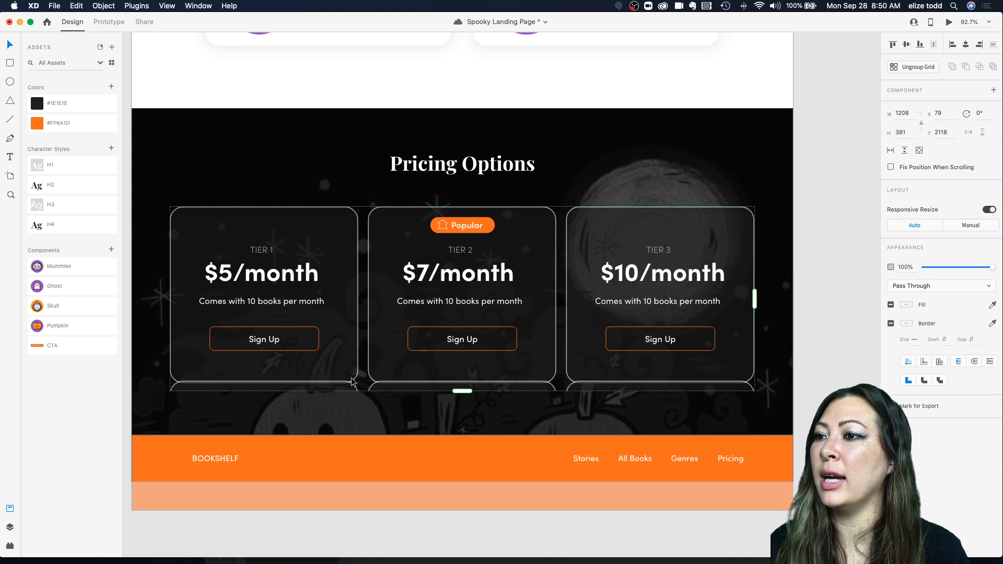
drag(352, 382, 353, 398)
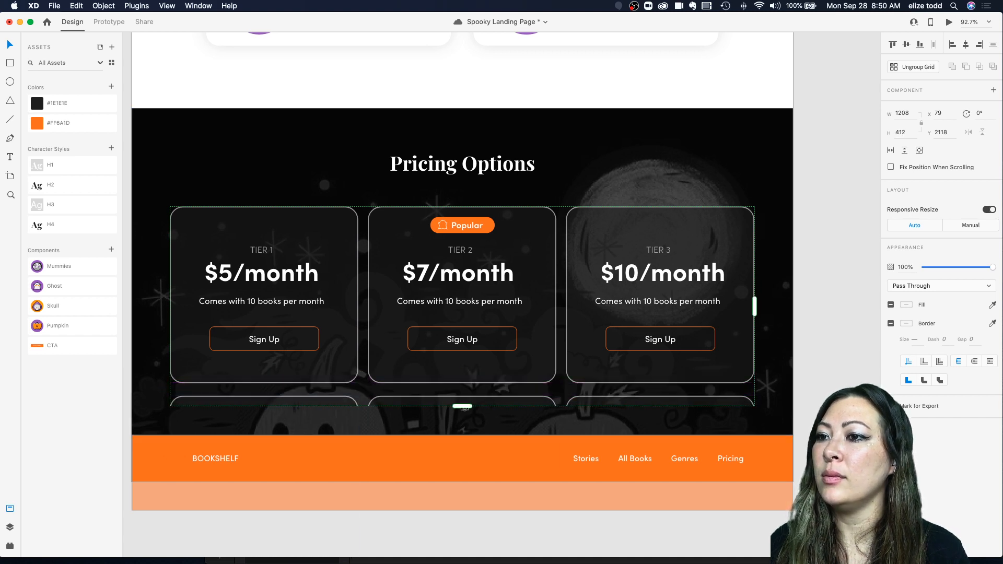
drag(463, 406, 463, 393)
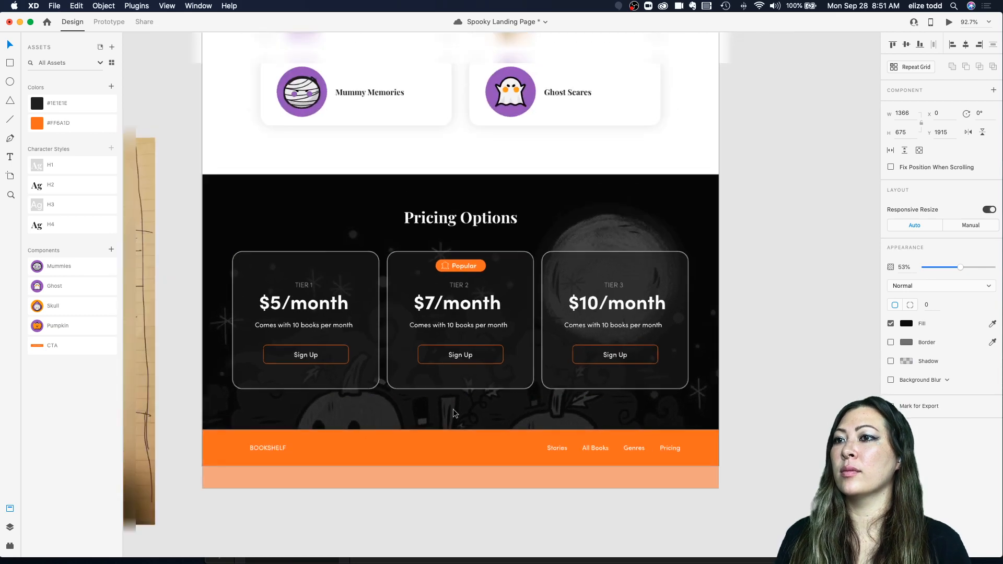
Step: Preview the updated pricing section in the preview window
click(642, 200)
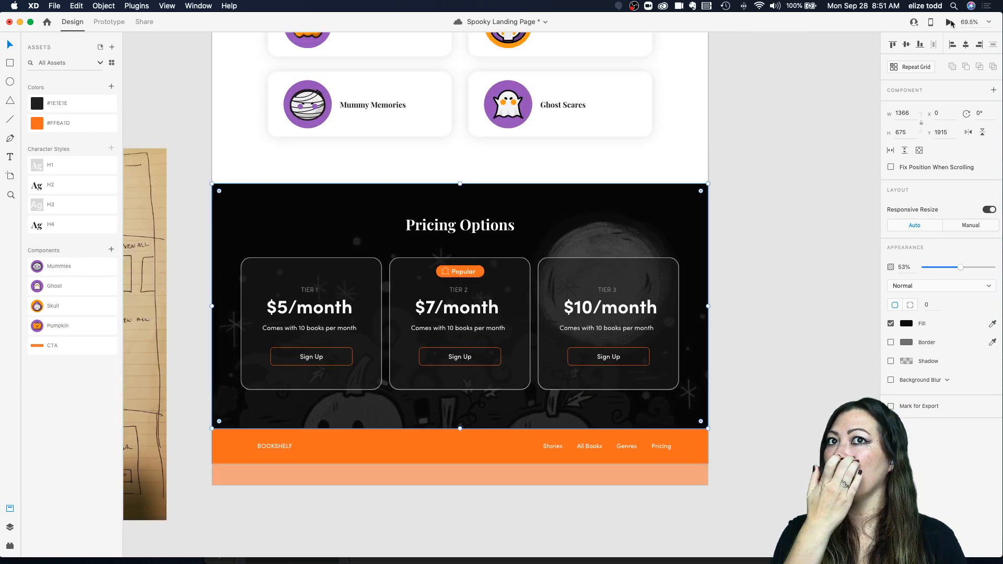
click(949, 23)
scroll(423, 206, down, 15)
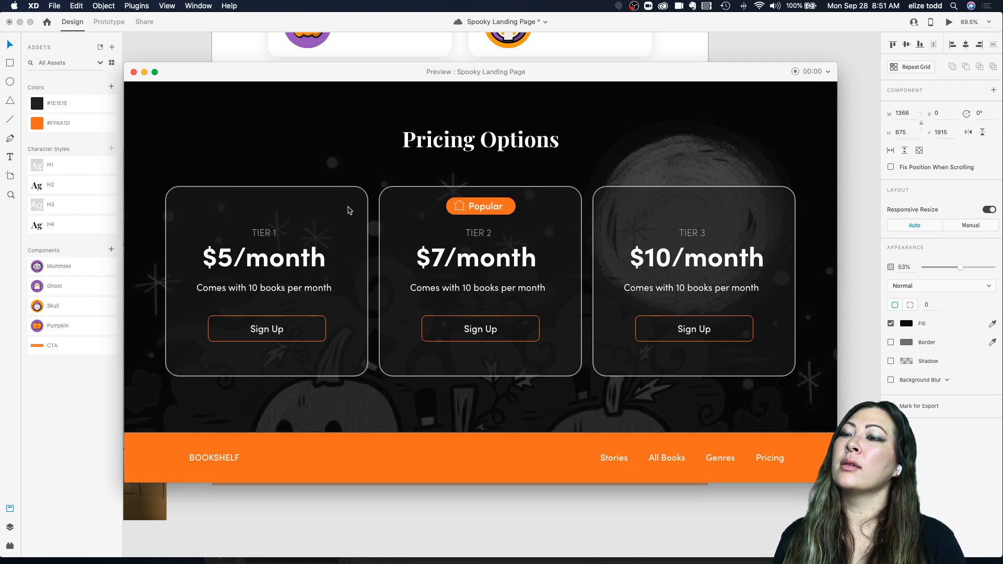
scroll(368, 354, up, 2)
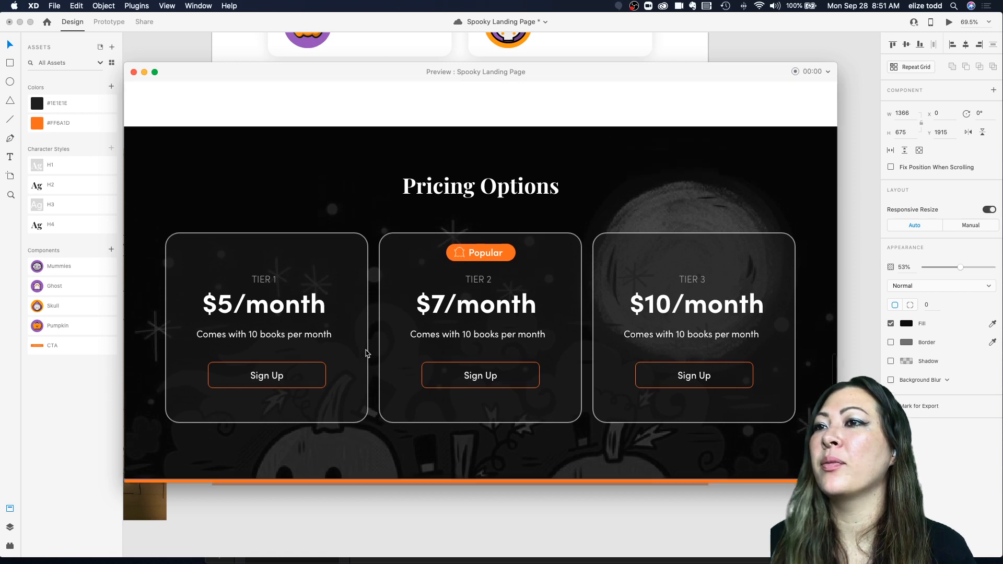
scroll(367, 354, down, 3)
click(134, 73)
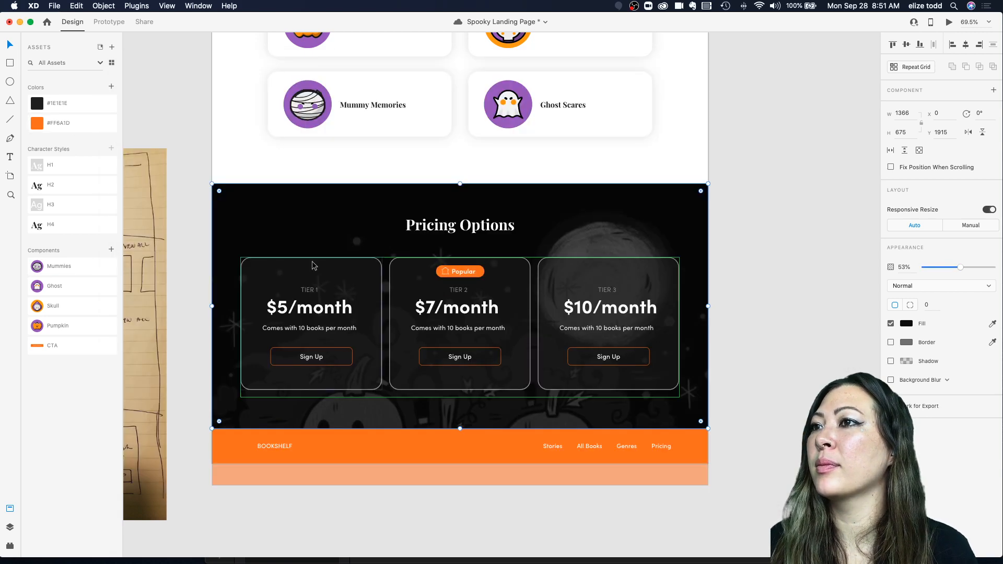
Step: Zoom out and inspect how the footer sits at the bottom of the artboard
scroll(612, 271, down, 5)
scroll(612, 271, left, 5)
scroll(612, 270, down, 2)
click(415, 322)
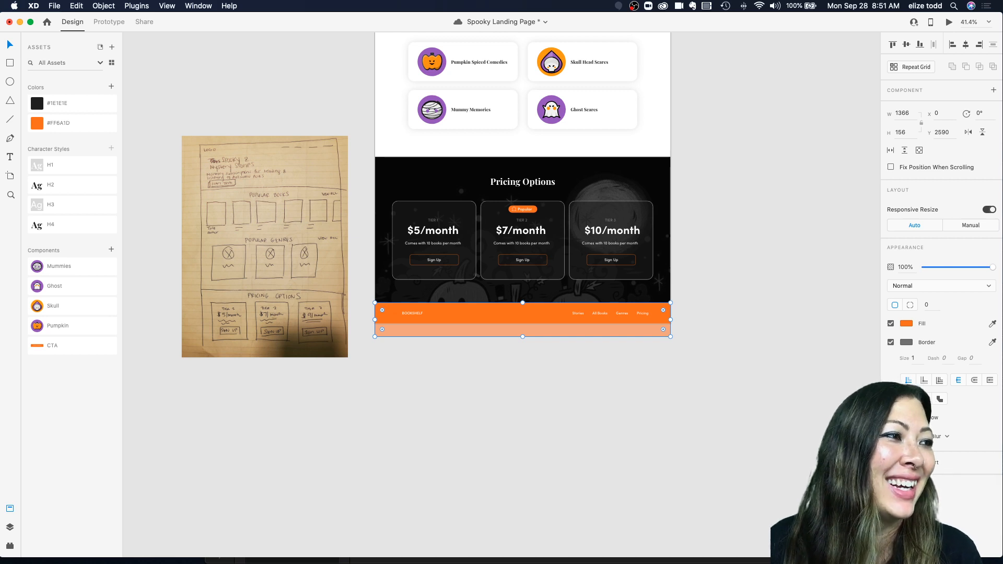
click(477, 346)
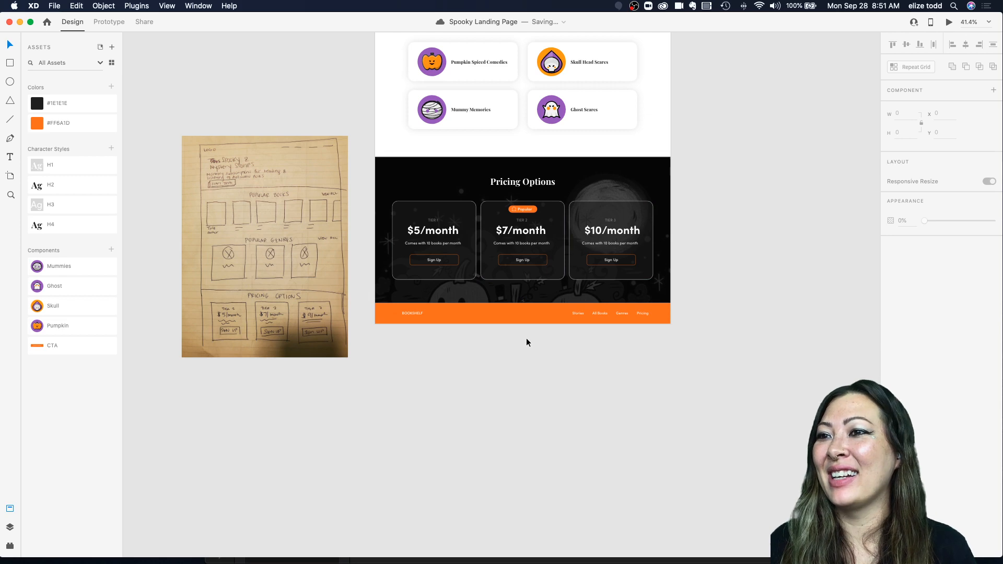
click(525, 334)
scroll(523, 337, up, 2)
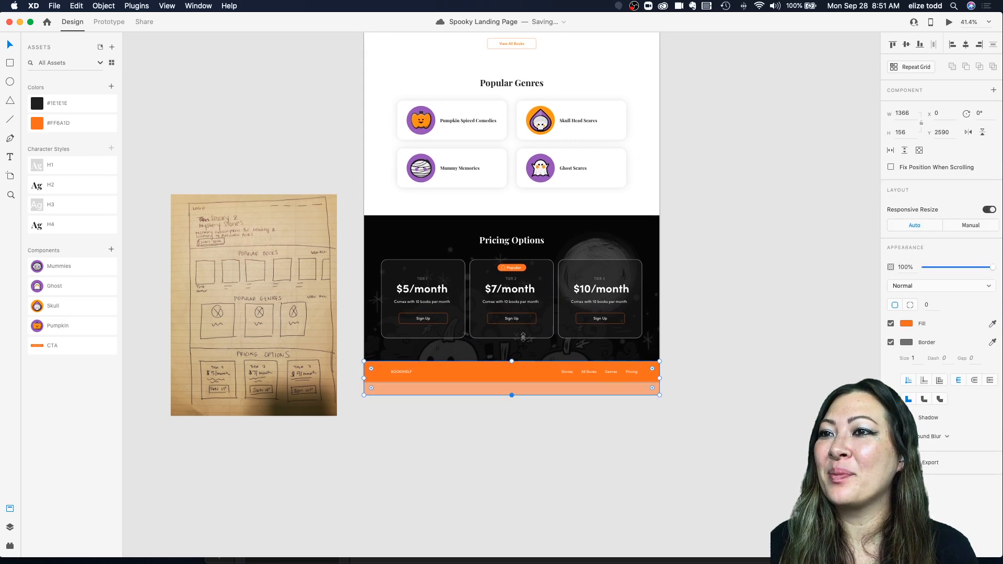
scroll(522, 338, down, 4)
scroll(521, 338, up, 5)
click(423, 188)
scroll(505, 375, down, 4)
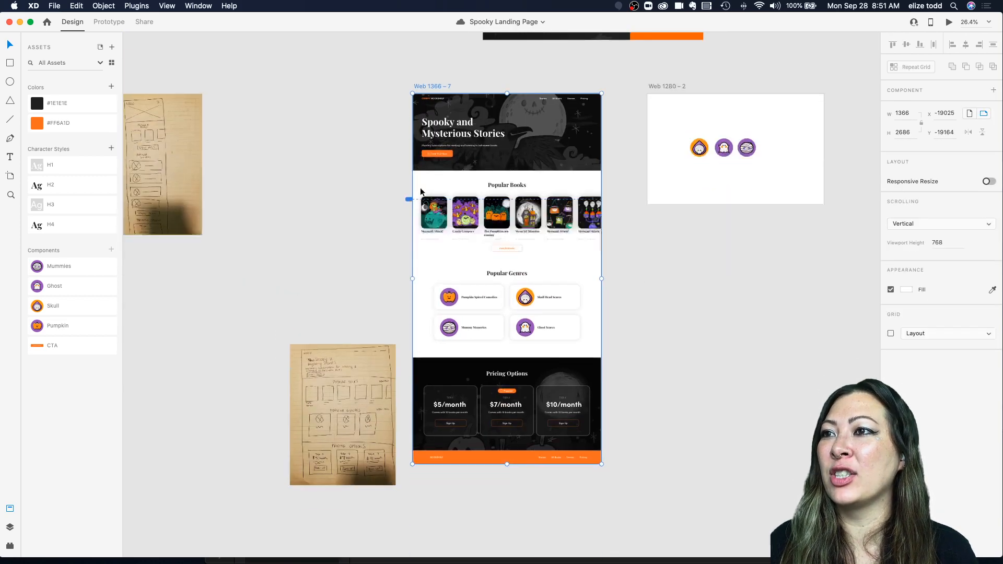
drag(506, 369, 506, 374)
click(514, 393)
scroll(513, 393, up, 4)
scroll(513, 392, up, 3)
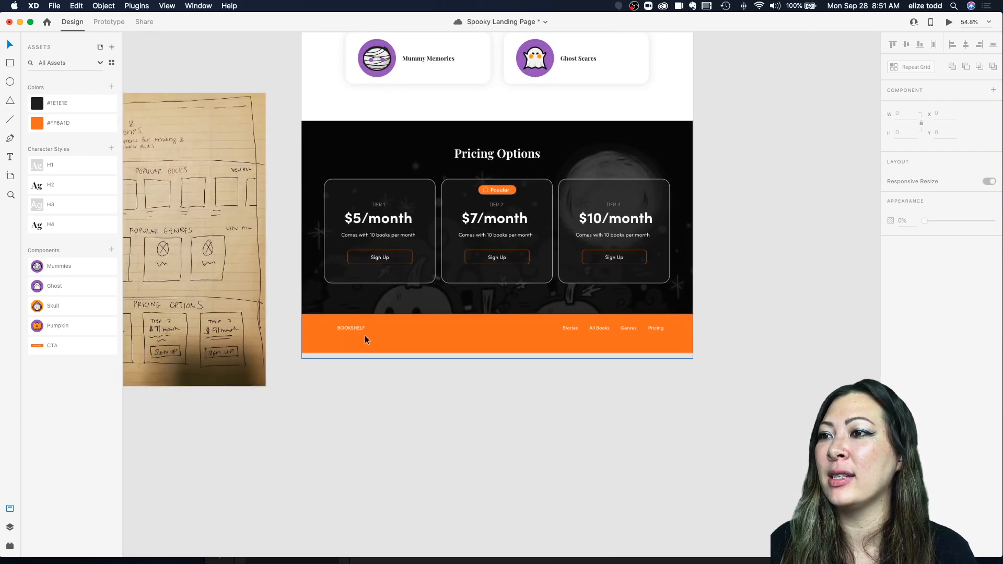
Step: Move the footer's logo and link group lower within the orange bar
click(352, 334)
drag(352, 333, 352, 325)
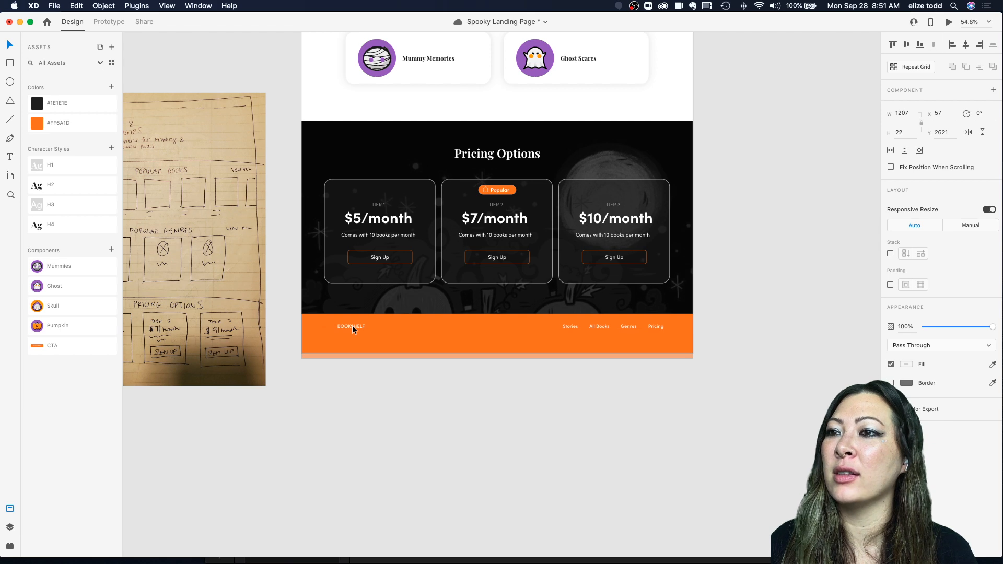
click(535, 342)
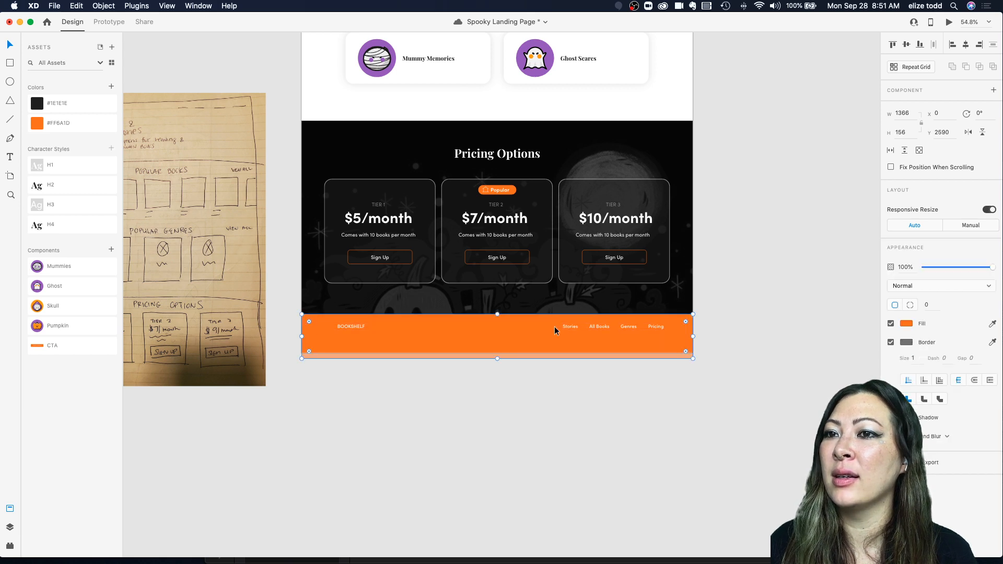
drag(564, 325, 566, 336)
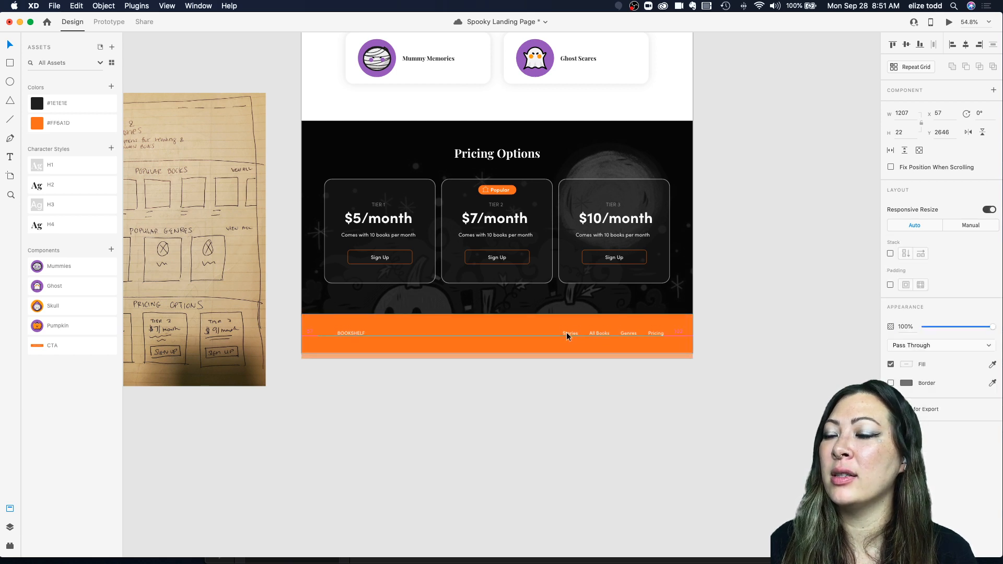
Step: Color the word CREEPY in the footer logo text with the dark #1E1E1E asset color
double_click(326, 335)
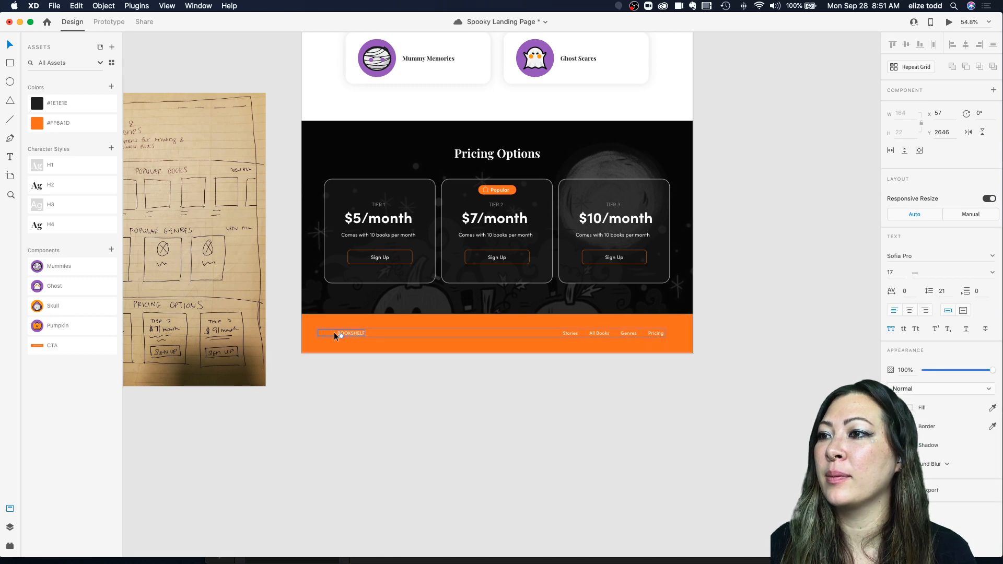
super+scroll(331, 331, up, 5)
double_click(331, 331)
drag(343, 335, 257, 317)
click(60, 103)
click(364, 428)
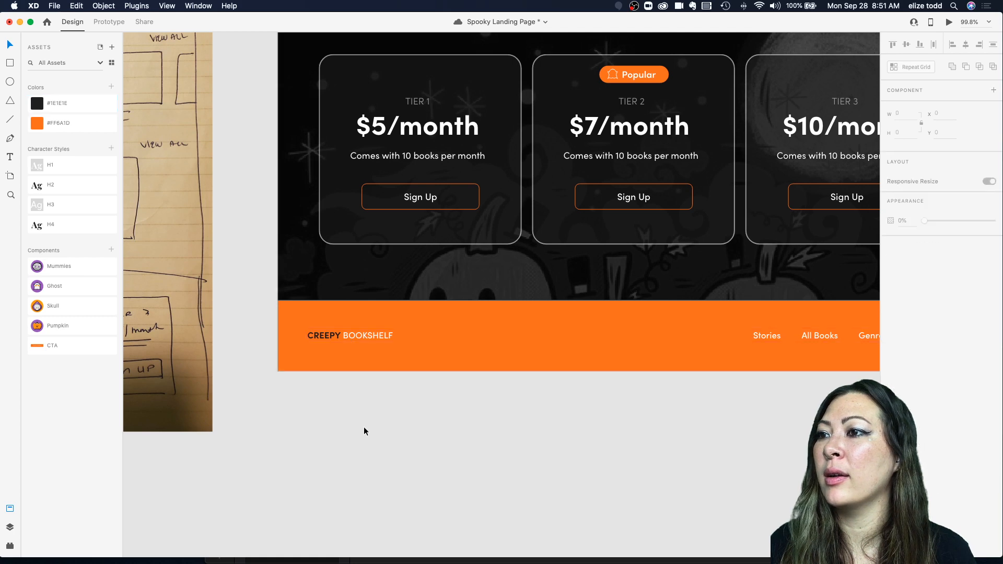
Step: Select the four footer links and move them left toward the middle of the footer
super+scroll(364, 427, down, 3)
scroll(362, 427, right, 3)
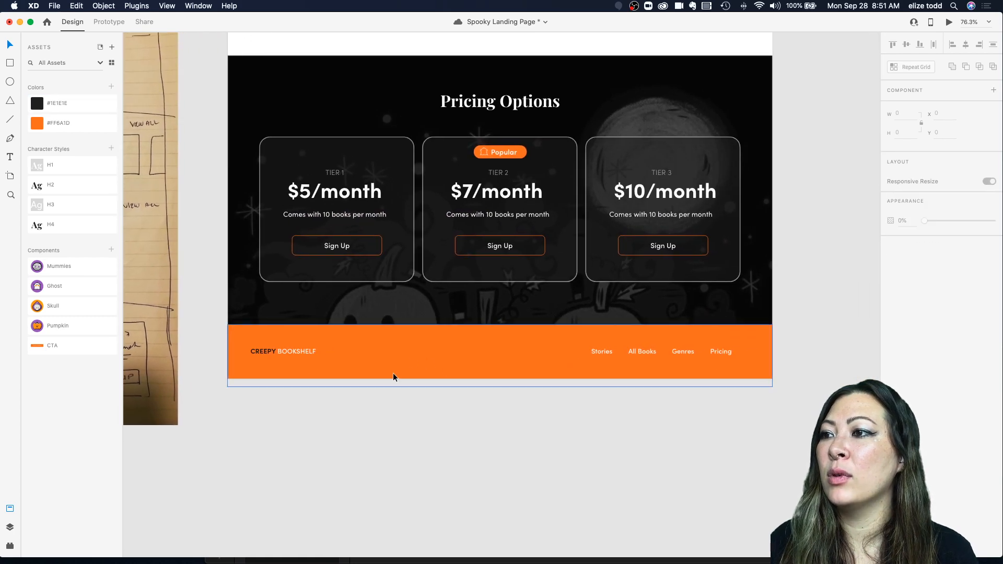
double_click(613, 350)
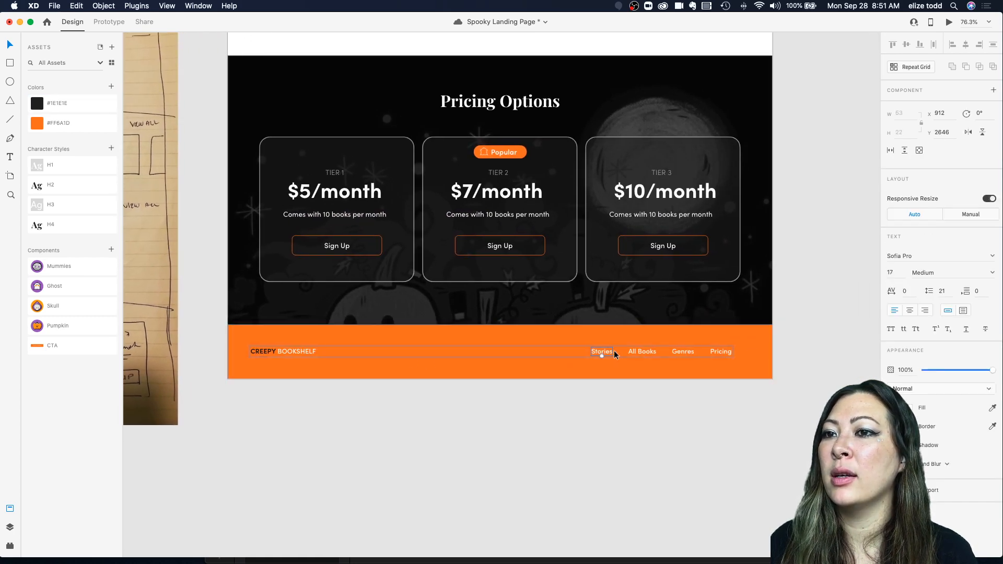
shift+click(651, 351)
shift+click(682, 351)
shift+click(727, 353)
drag(726, 353, 571, 353)
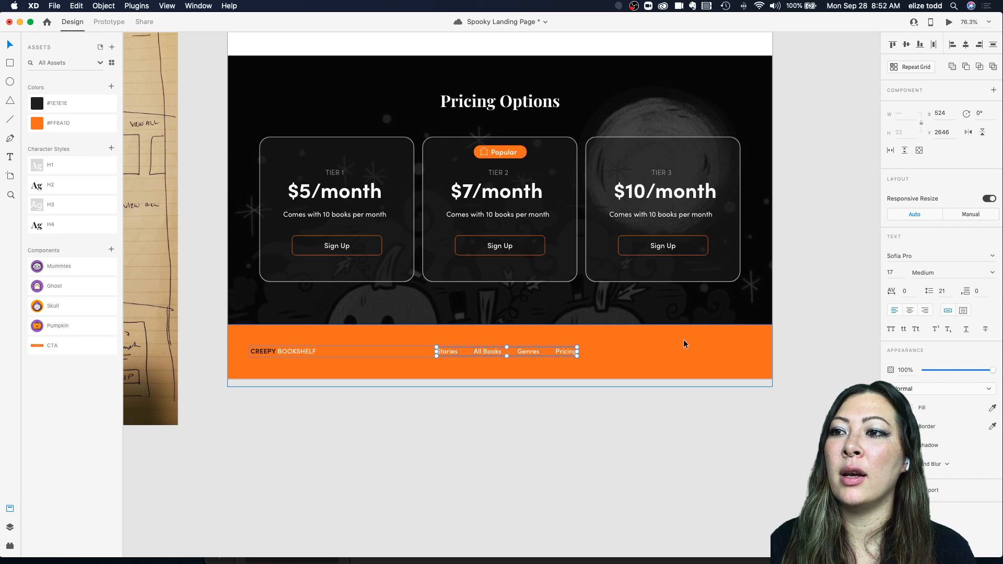
scroll(709, 342, down, 3)
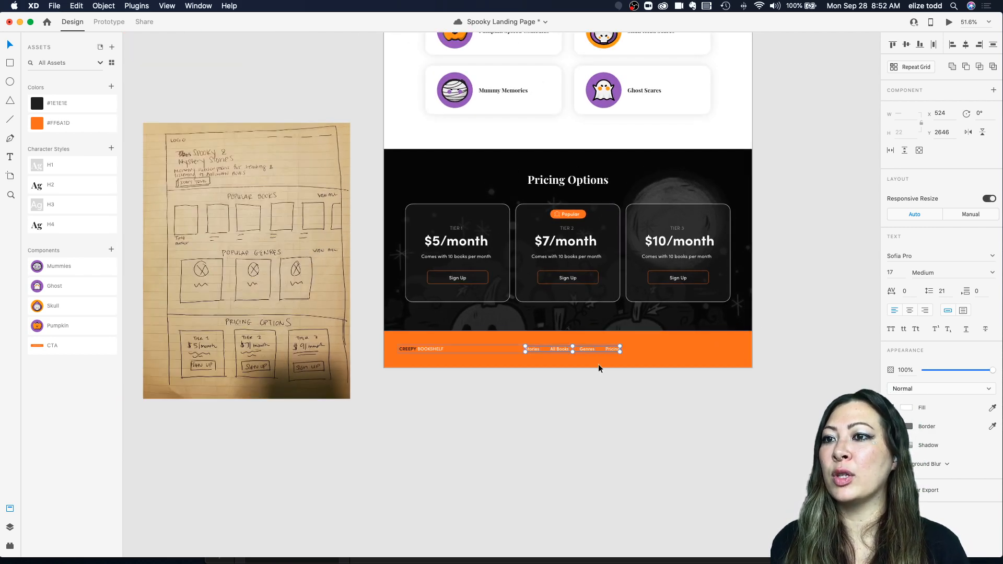
click(556, 412)
mouse_move(336, 546)
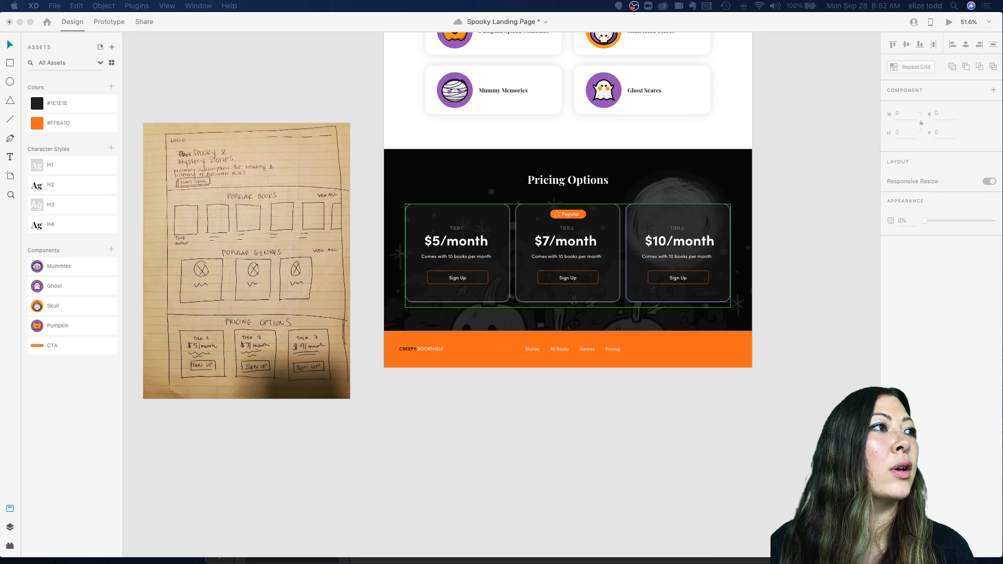
Step: Switch to Chrome, browse image results for instagram svg, and open the Instagram font awesome SVG on Wikimedia Commons
drag(478, 1, 610, 57)
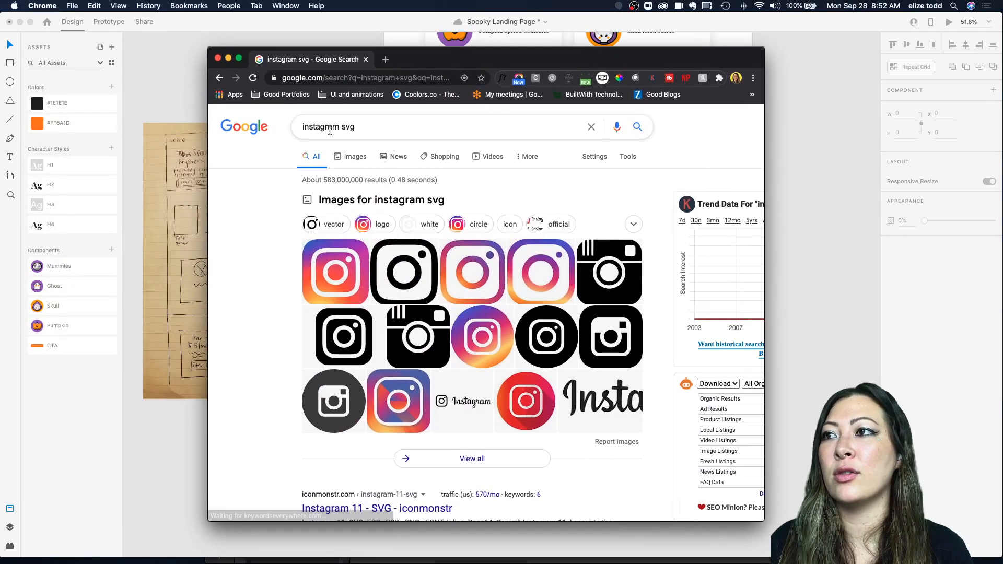
click(353, 163)
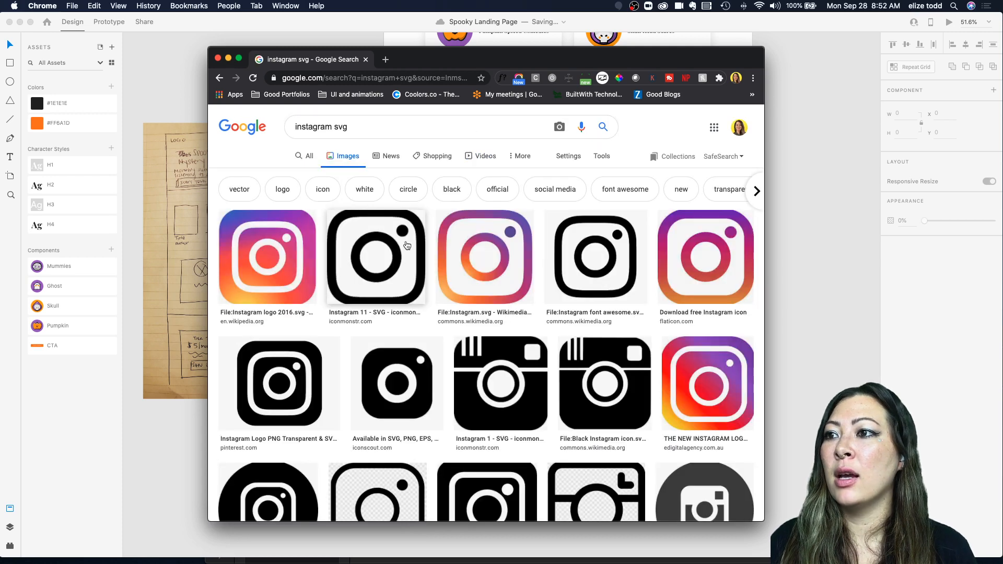
click(406, 246)
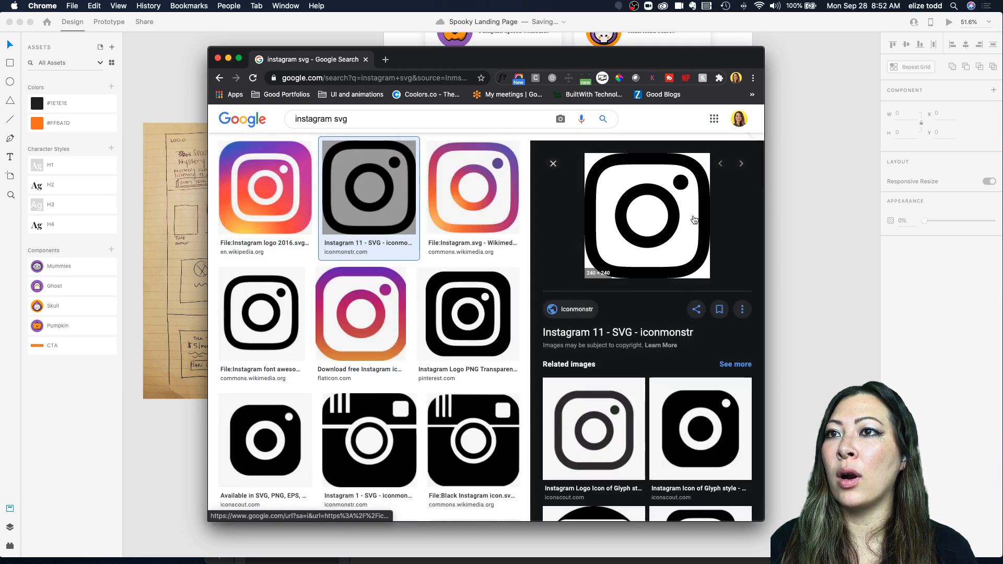
click(263, 319)
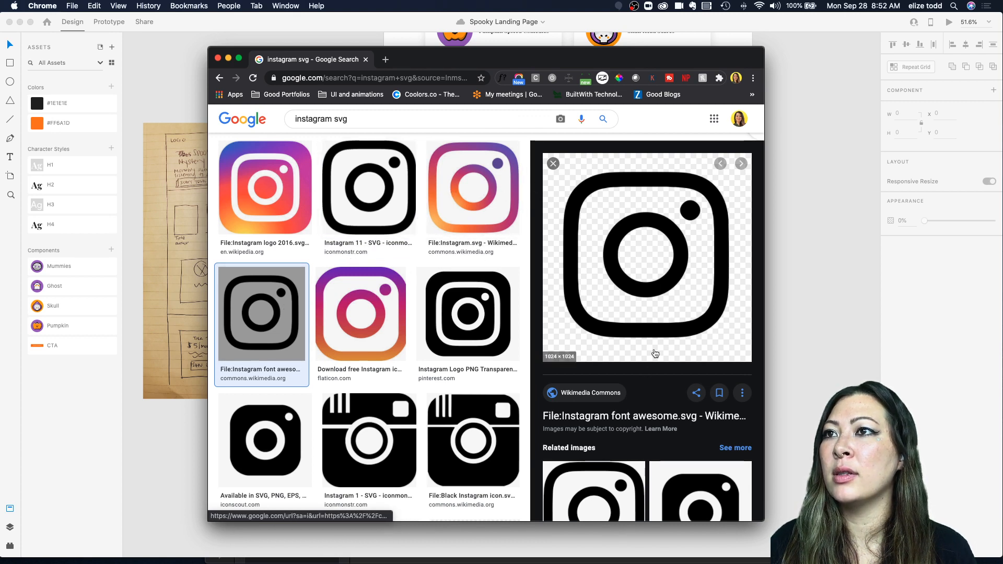
click(573, 418)
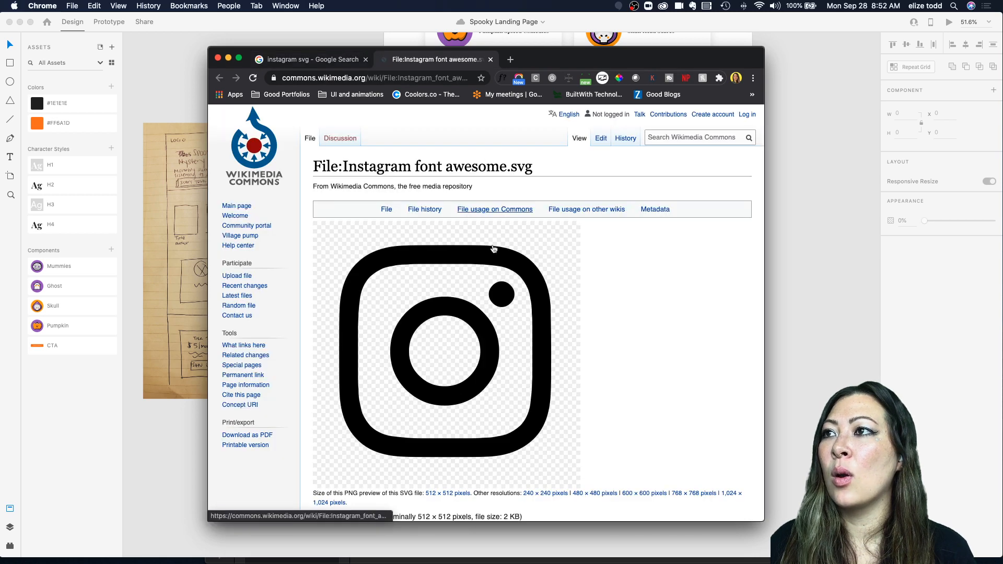
Step: Review the Instagram font awesome SVG file page and its download options, then return to the image results
scroll(497, 326, down, 3)
scroll(497, 326, down, 5)
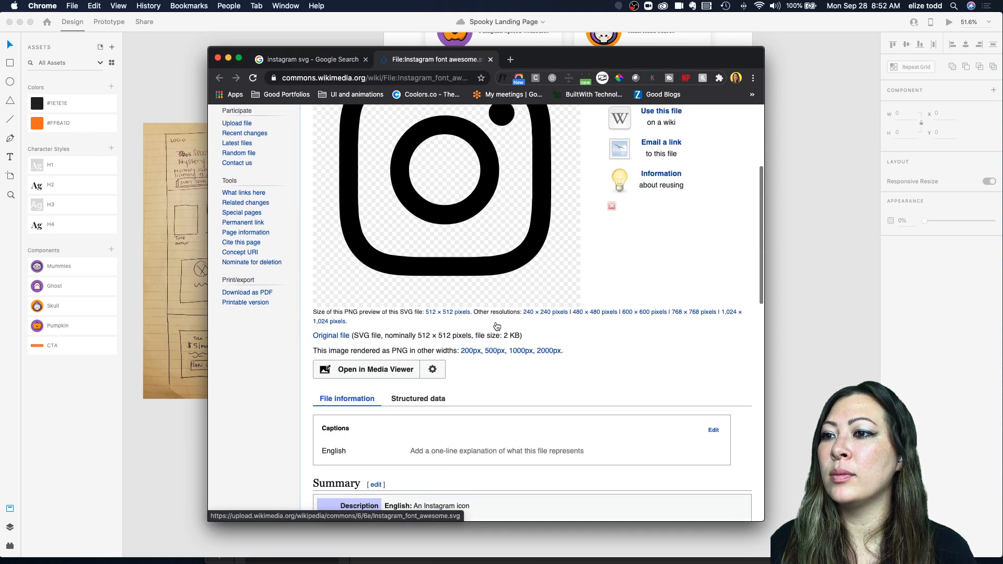
scroll(496, 326, up, 4)
scroll(497, 326, down, 5)
scroll(497, 326, up, 8)
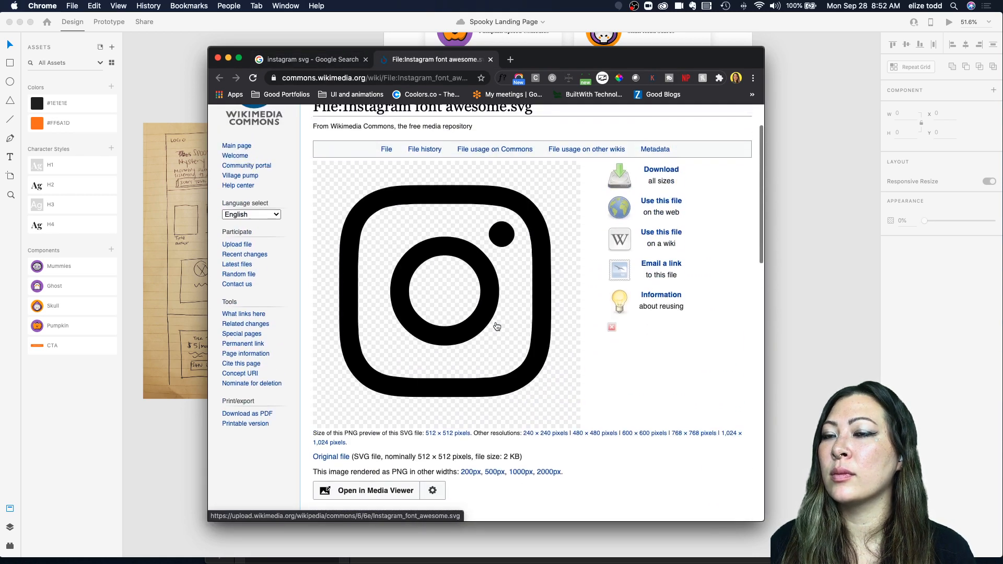
scroll(410, 209, up, 2)
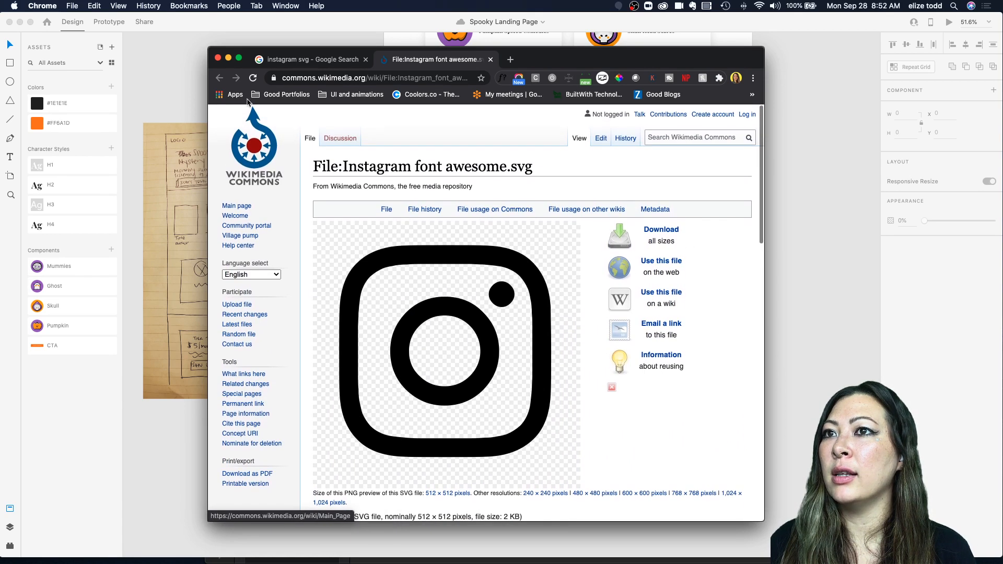
click(663, 231)
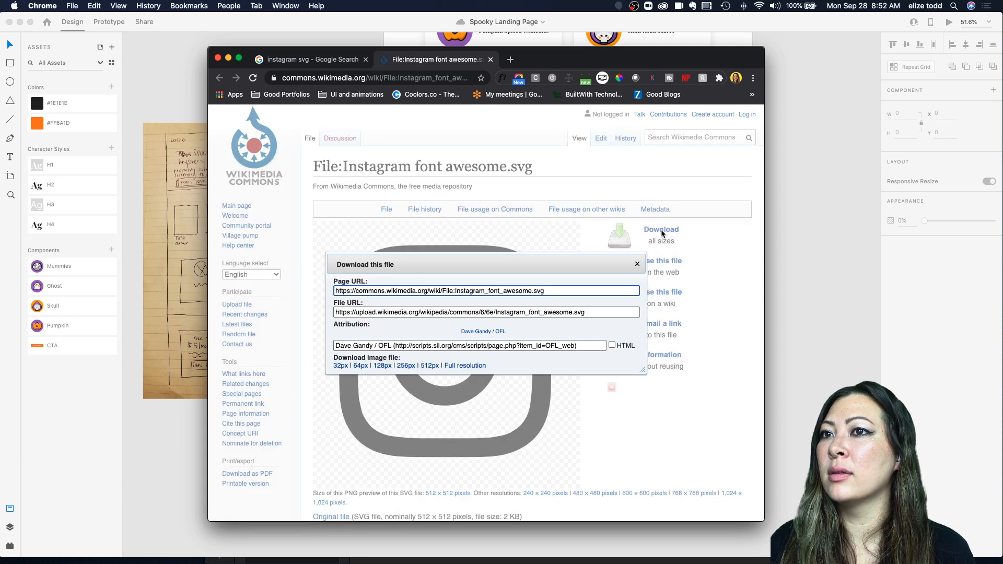
click(637, 264)
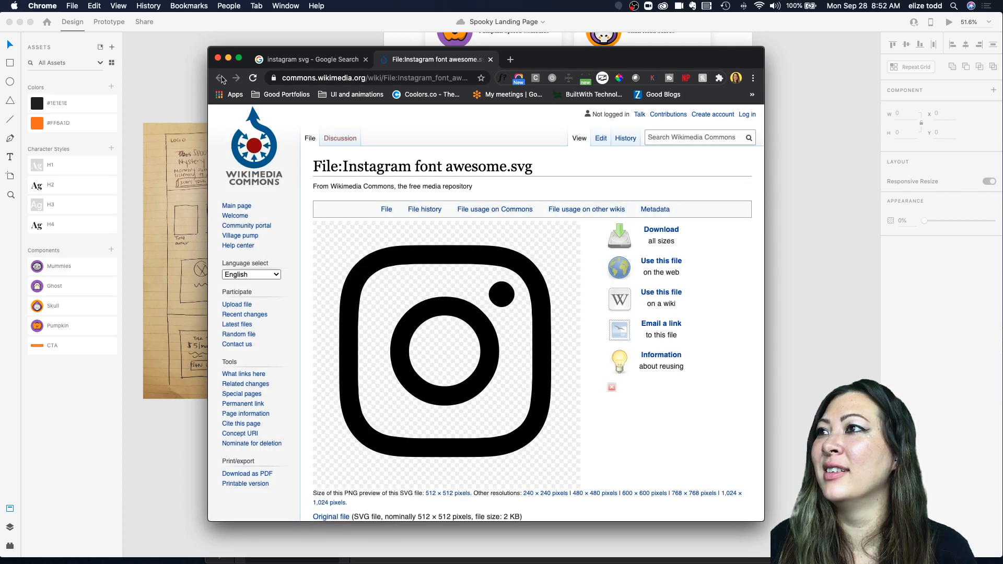
click(315, 61)
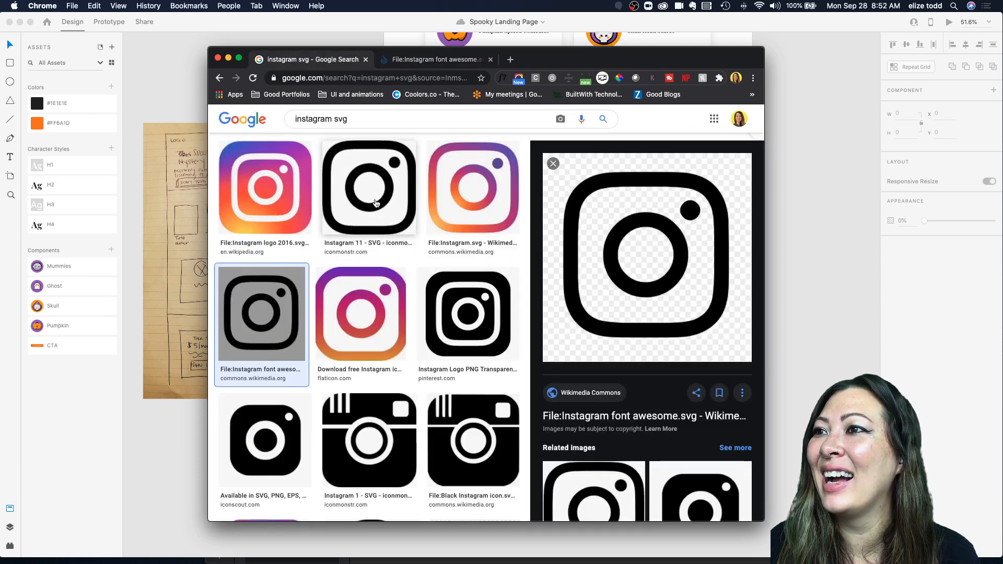
Step: Open the Icons 4 Design plugin and insert the Awesome instagram icon onto the canvas
click(138, 334)
click(476, 263)
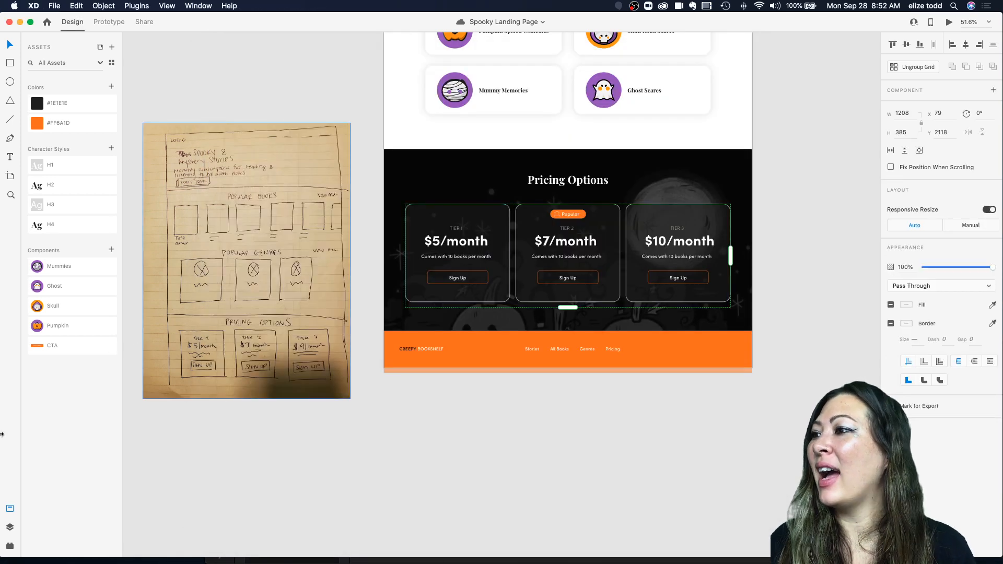
click(10, 546)
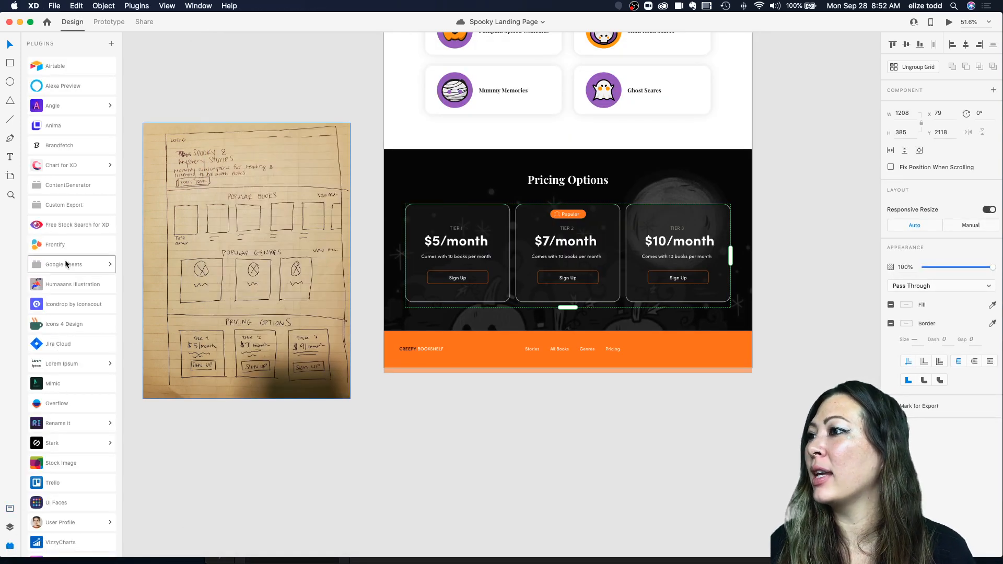
click(53, 325)
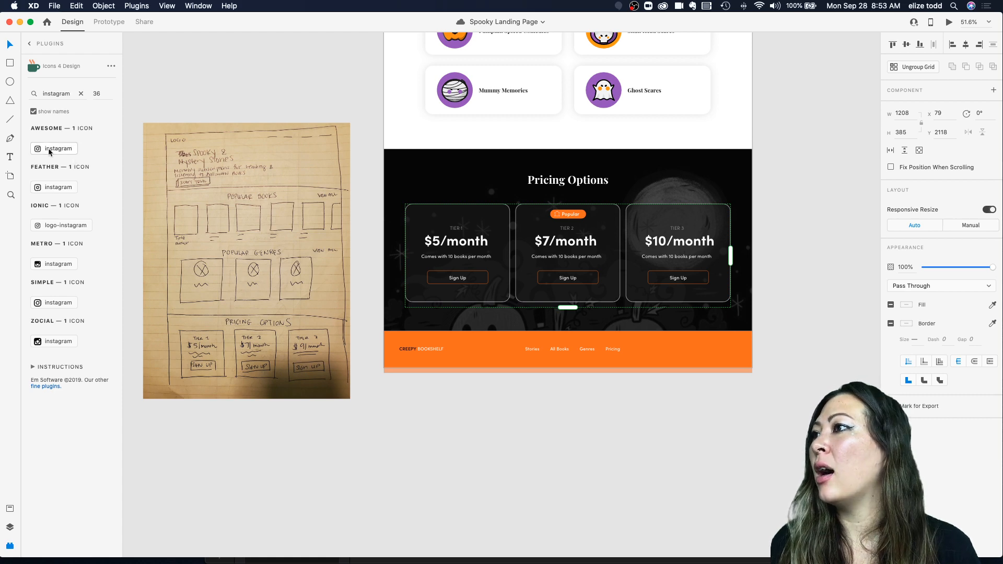
scroll(569, 309, down, 2)
scroll(661, 322, up, 3)
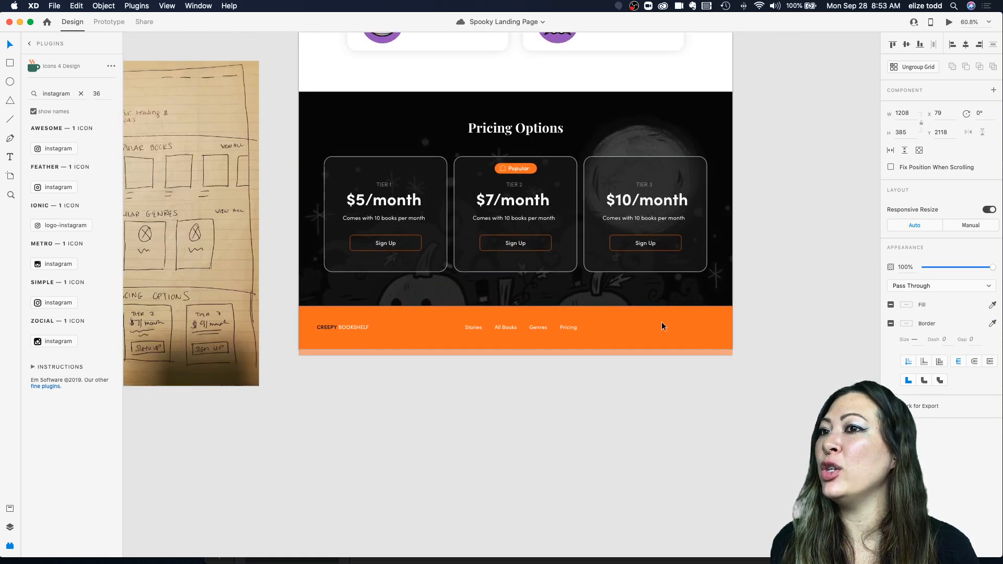
click(661, 321)
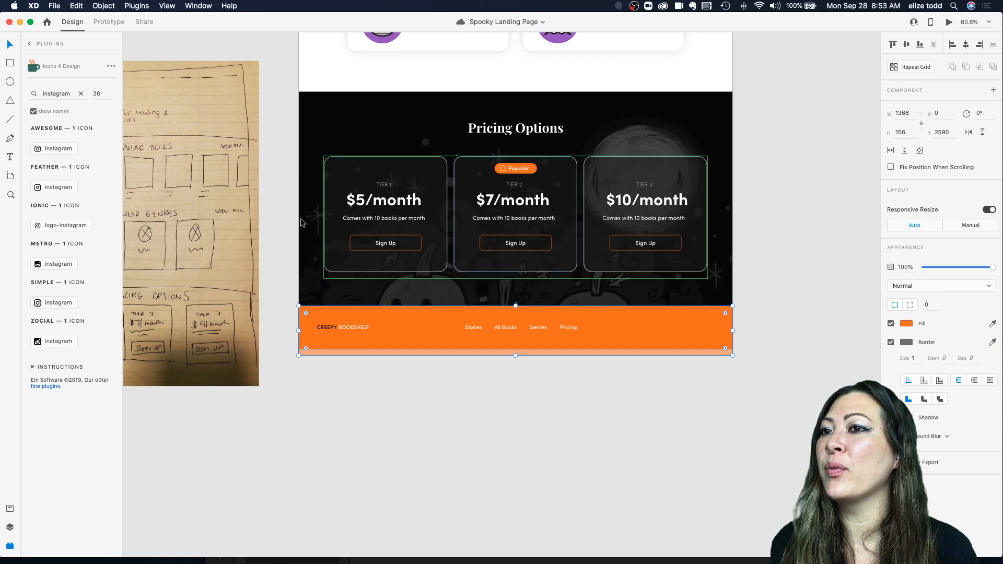
click(40, 148)
Step: Move the Instagram icon to the right end of the orange footer and set its fill to white
scroll(810, 327, up, 5)
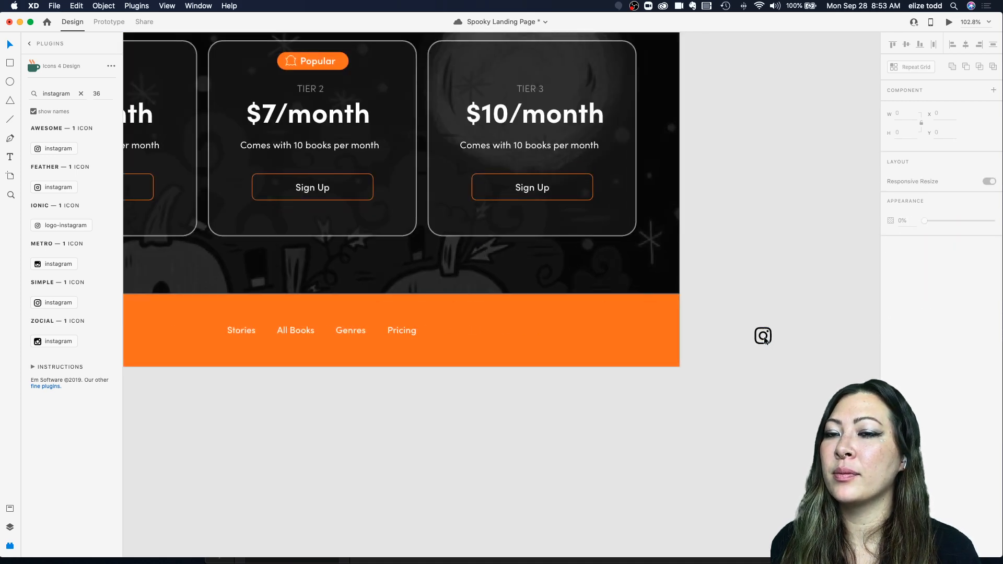
drag(767, 335, 552, 329)
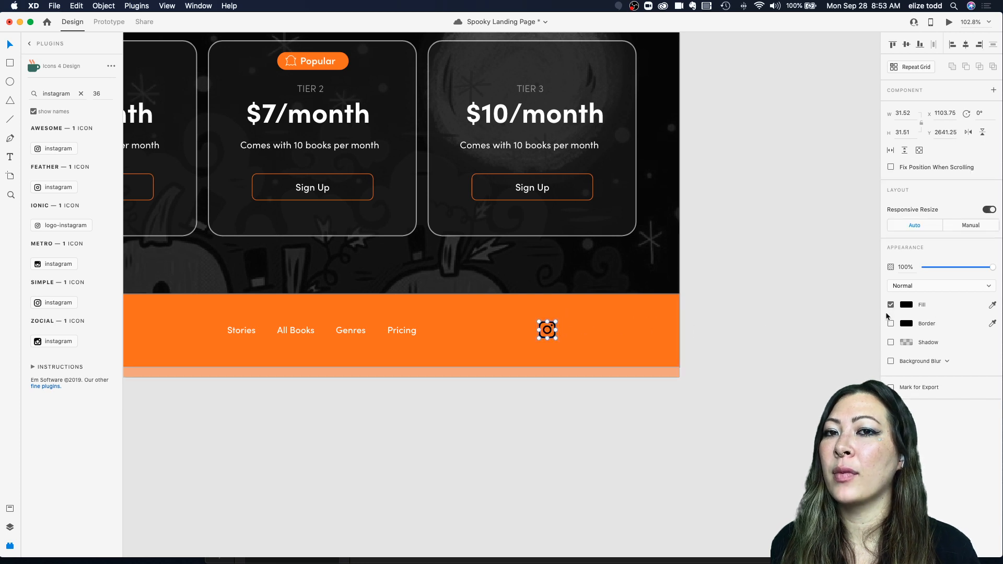
click(904, 305)
drag(797, 306, 663, 238)
click(546, 323)
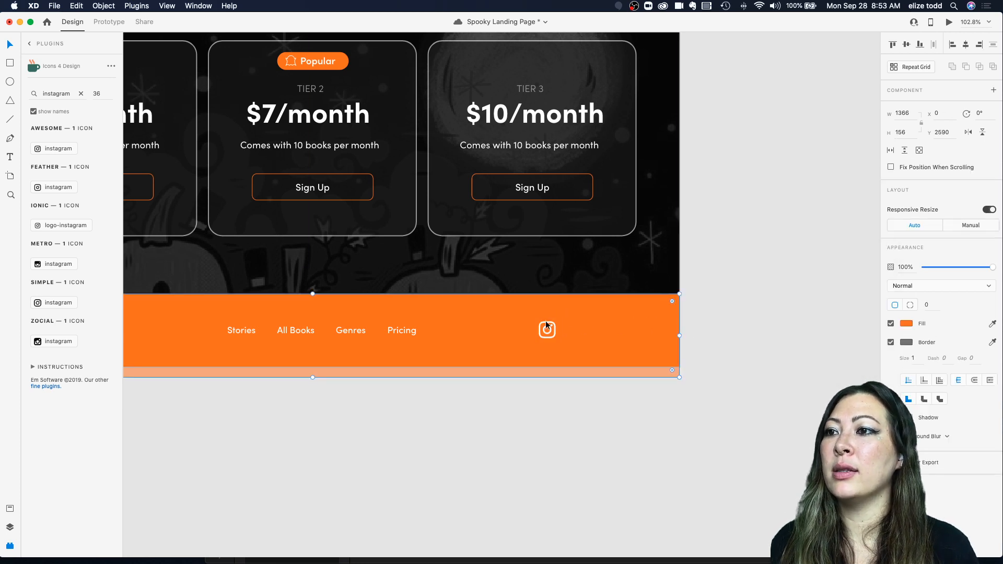
click(553, 325)
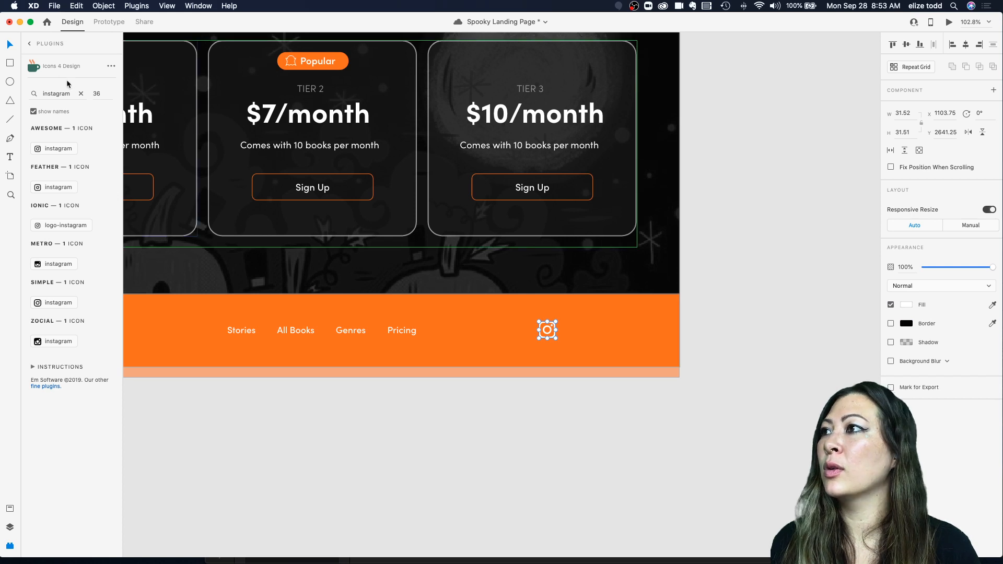
Step: Search the plugin for facebook and place the Awesome facebook-f icon beside the Instagram icon in the footer
double_click(56, 94)
text(faceb)
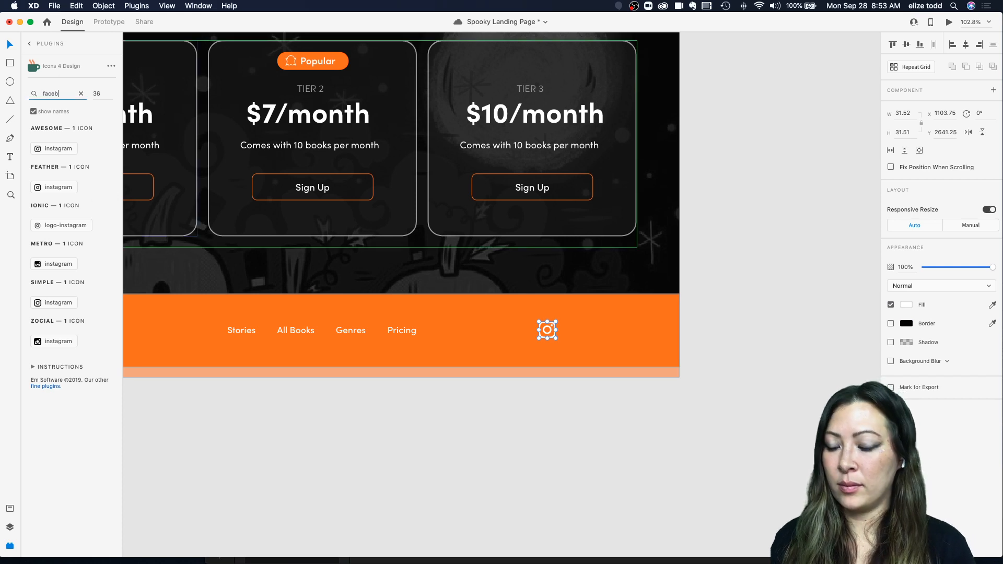
text(ook)
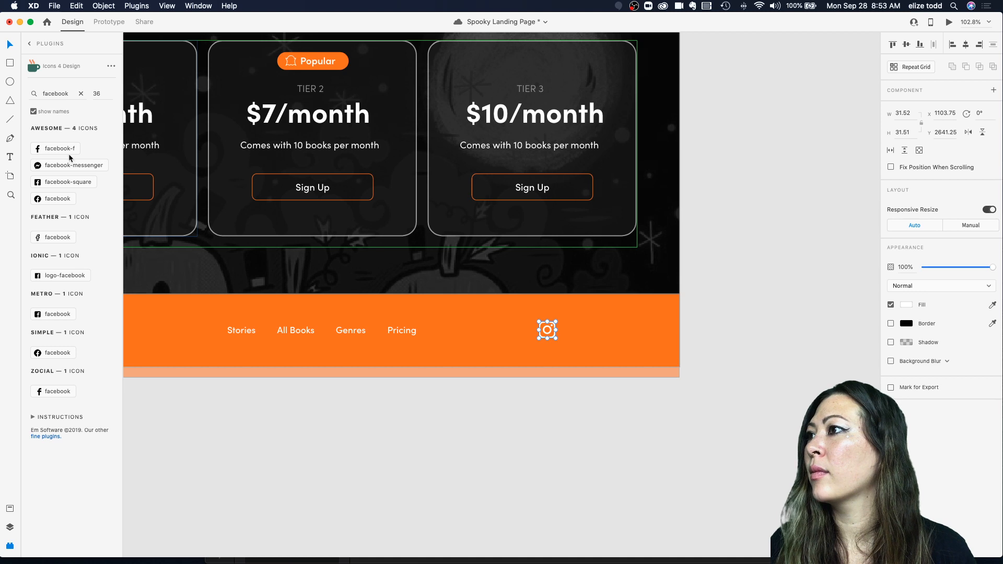
click(544, 361)
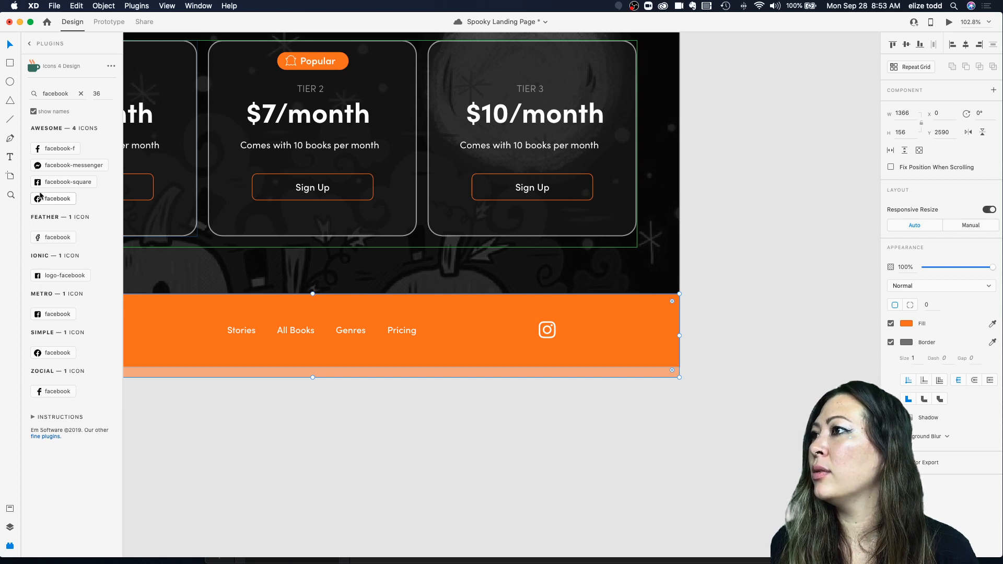
click(38, 148)
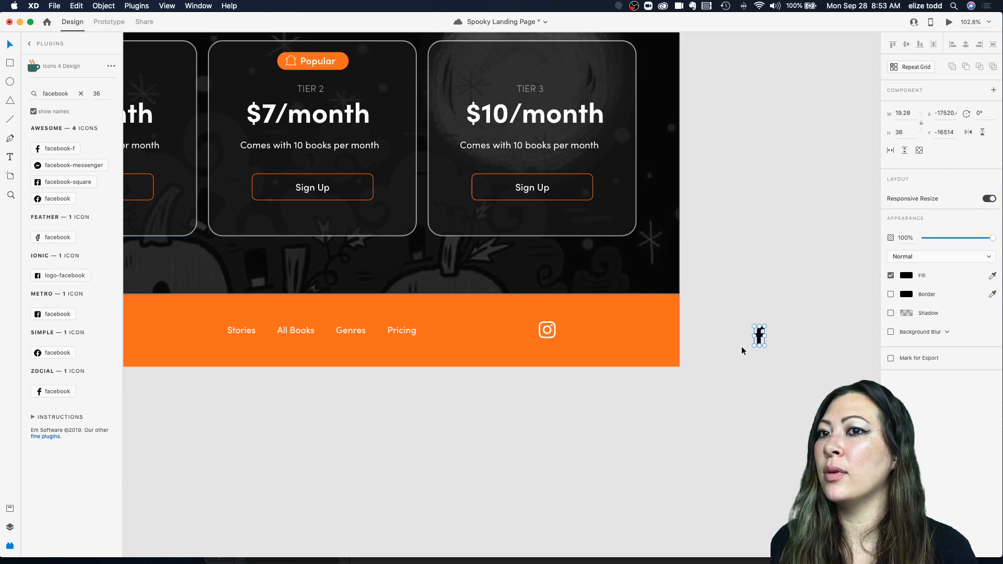
drag(760, 336, 573, 332)
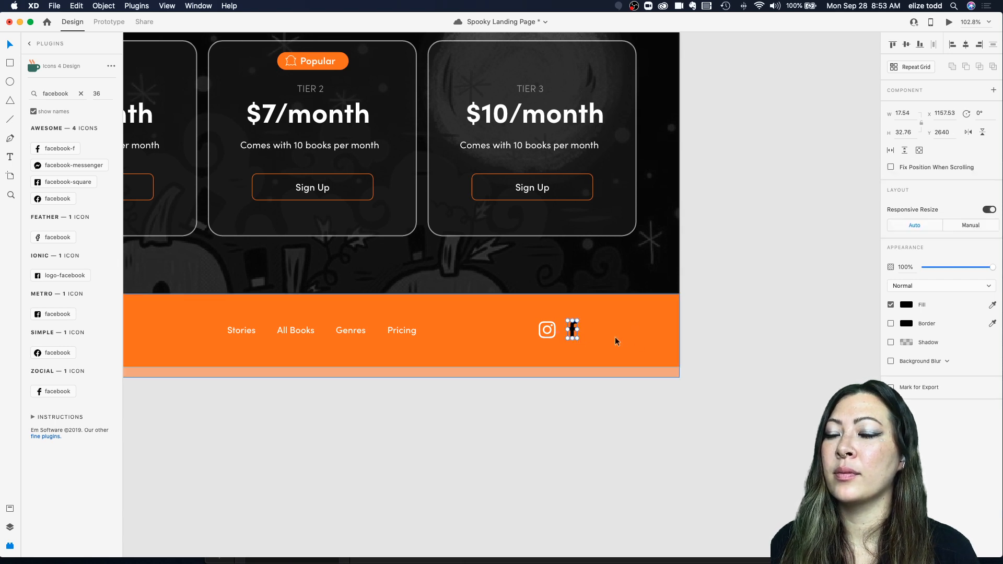
Step: Set the Facebook icon's fill to white
click(907, 305)
drag(820, 305, 749, 216)
click(711, 248)
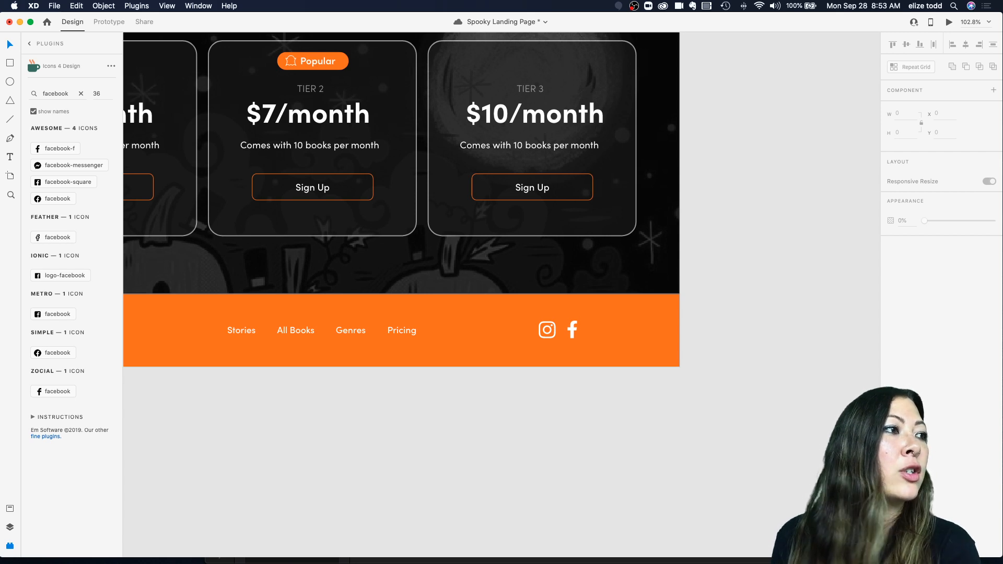
Step: Zoom out to review the footer icons within the whole landing page
click(575, 343)
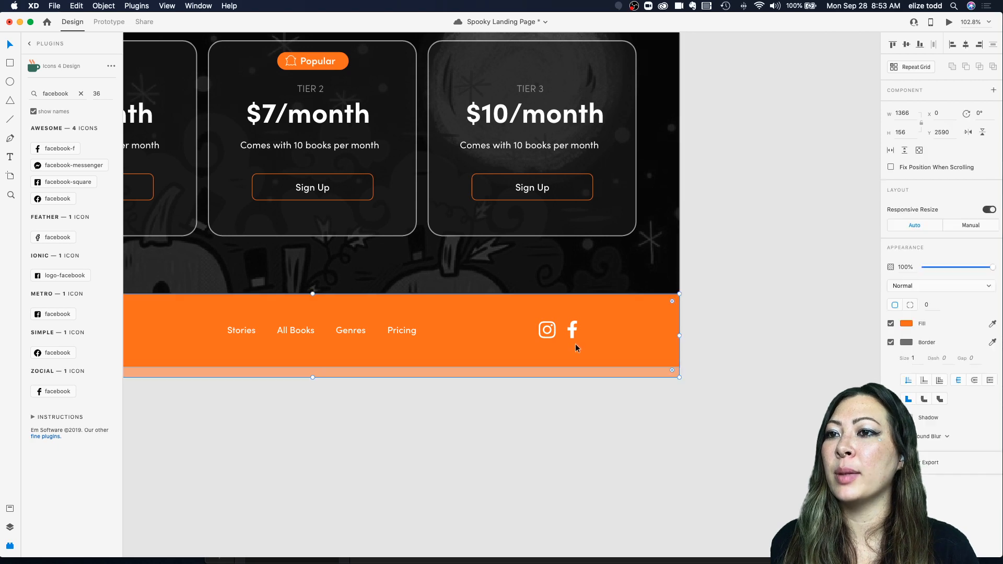
double_click(571, 331)
shift+click(553, 331)
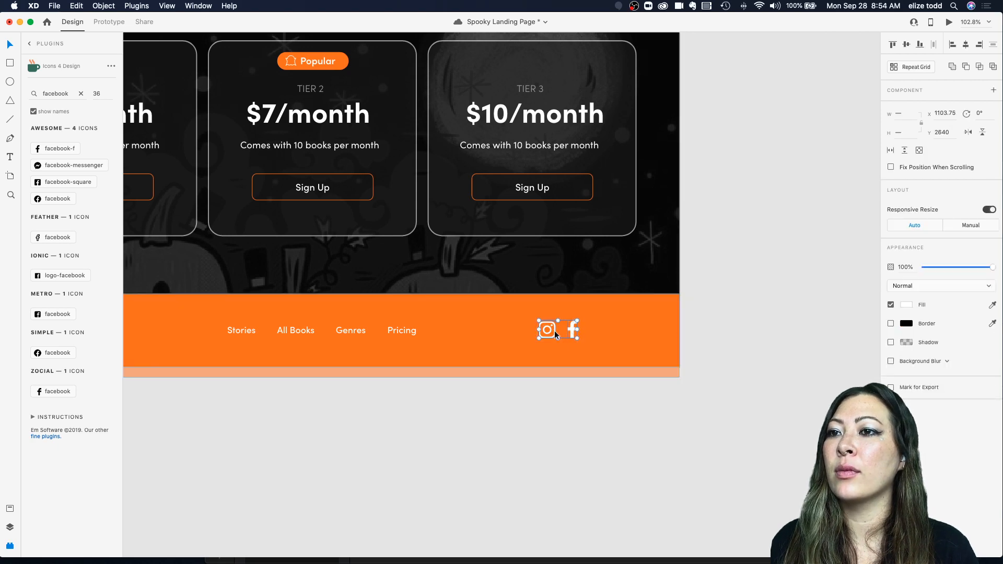
scroll(598, 331, down, 5)
click(738, 308)
scroll(737, 309, down, 3)
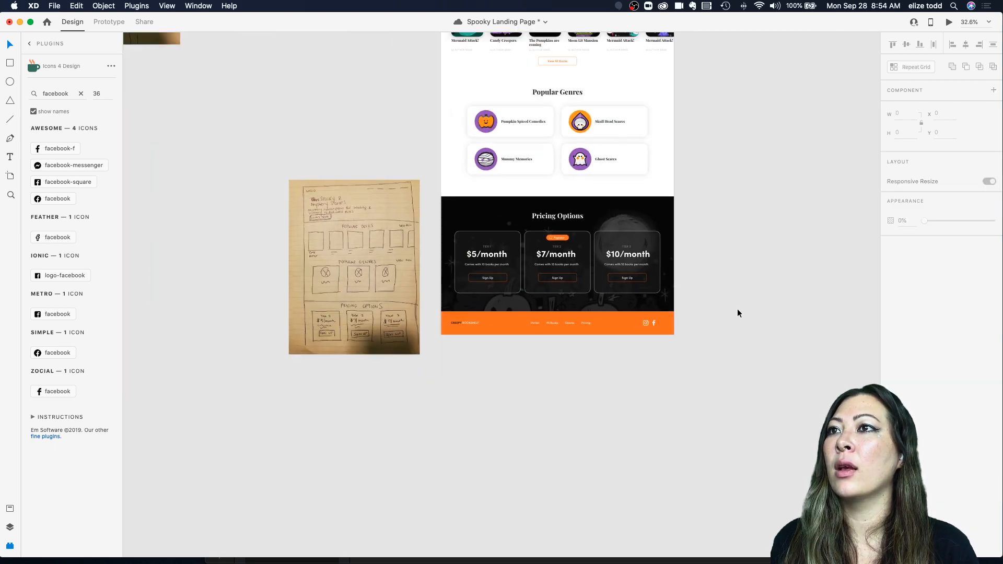
scroll(730, 303, up, 3)
scroll(606, 233, up, 3)
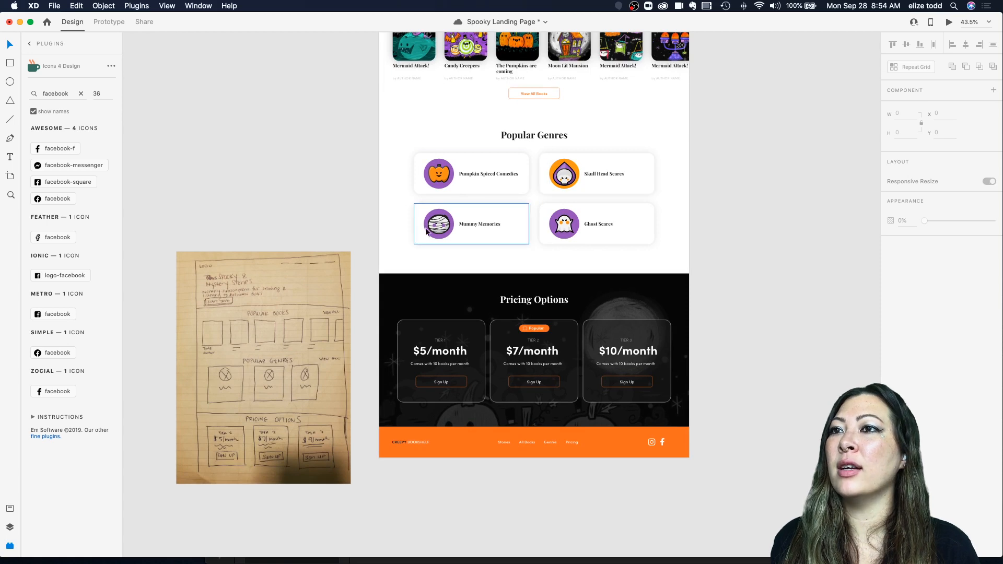
Step: Inspect the Mummy Memories icon and its layers to find its purple color
click(454, 220)
click(451, 425)
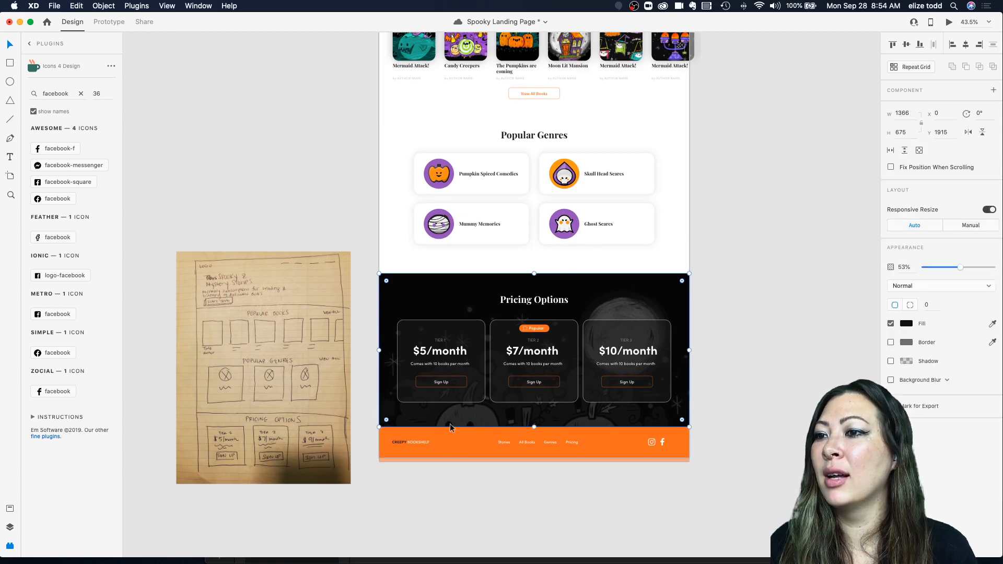
click(418, 434)
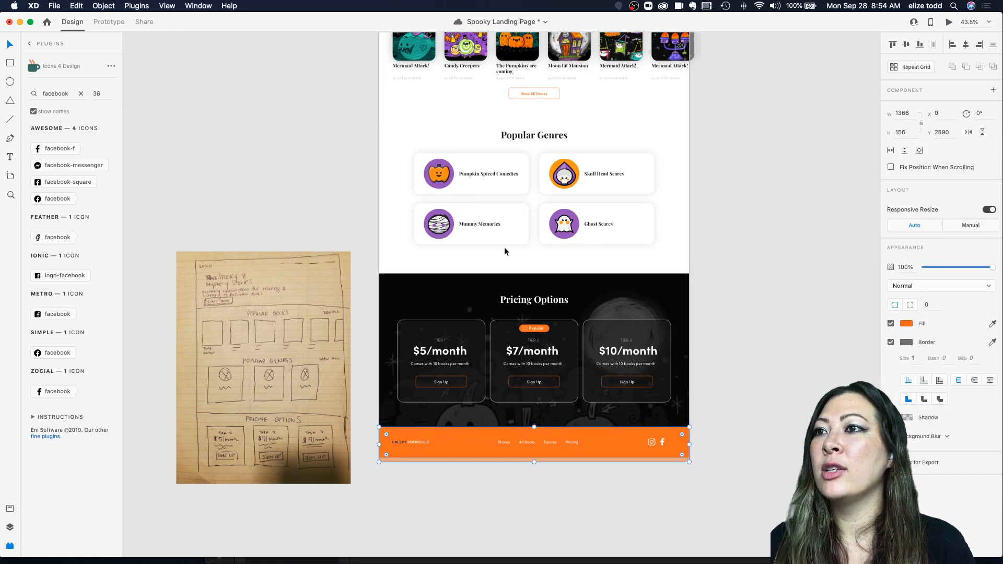
double_click(439, 223)
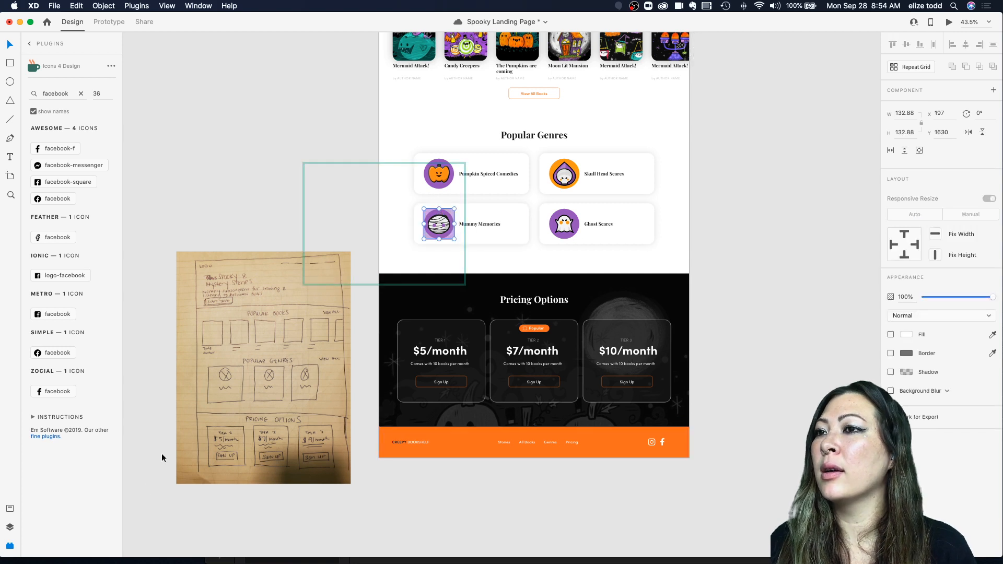
click(10, 527)
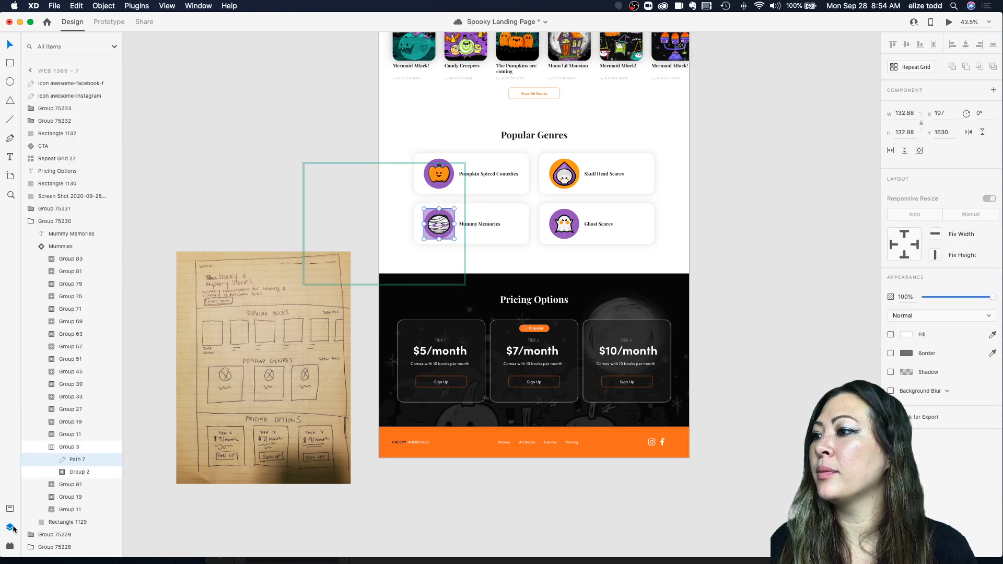
click(8, 506)
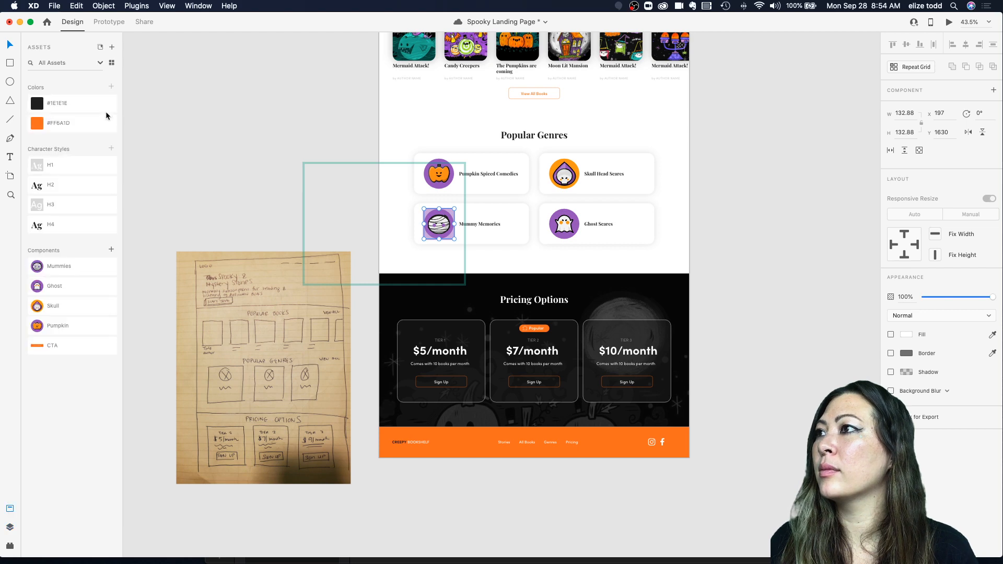
click(458, 232)
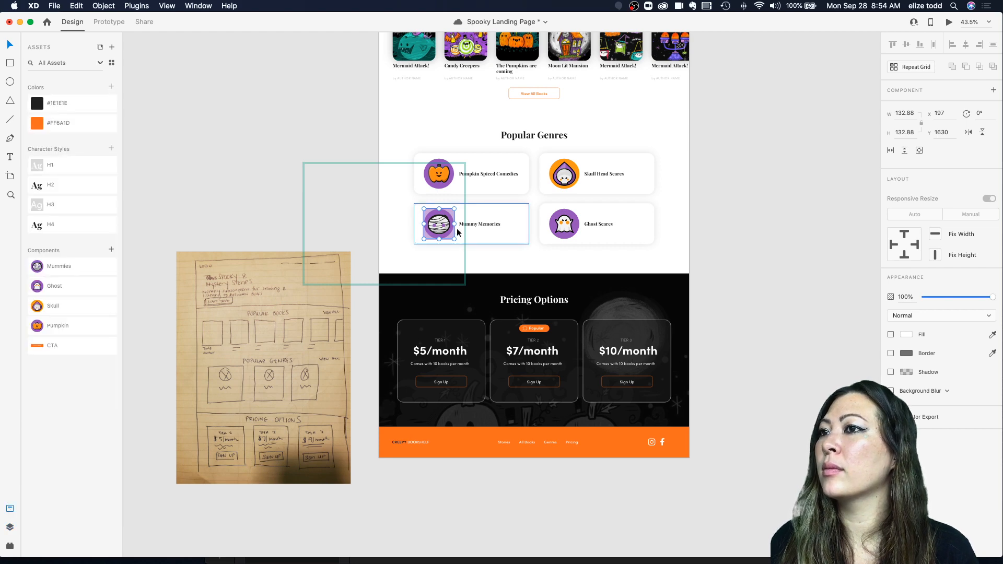
Step: Change the footer bar's fill to the Mummy Memories icon's purple using the eyedropper
scroll(452, 213, up, 5)
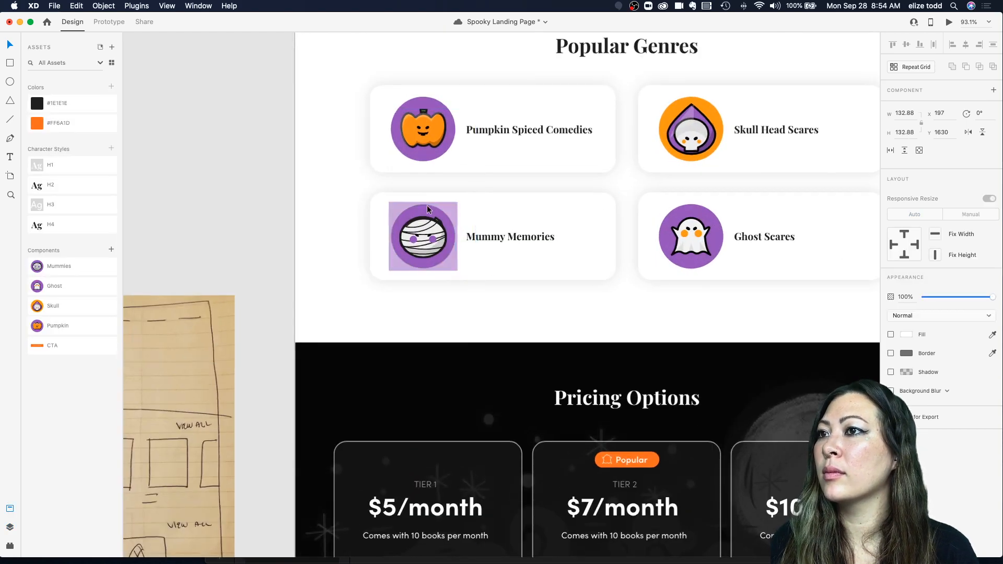
scroll(427, 205, down, 4)
scroll(548, 313, down, 3)
click(701, 454)
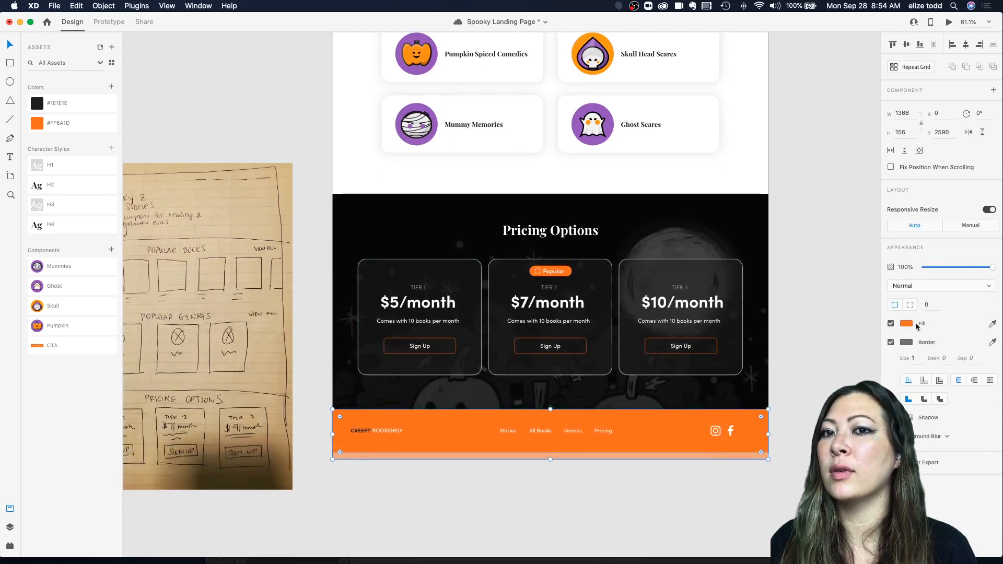
click(911, 325)
click(885, 367)
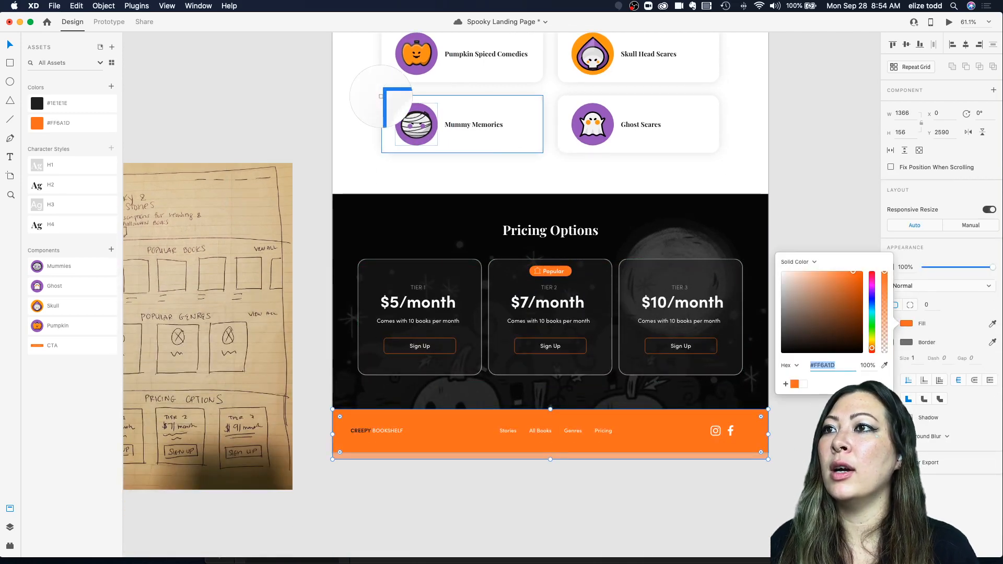
click(408, 110)
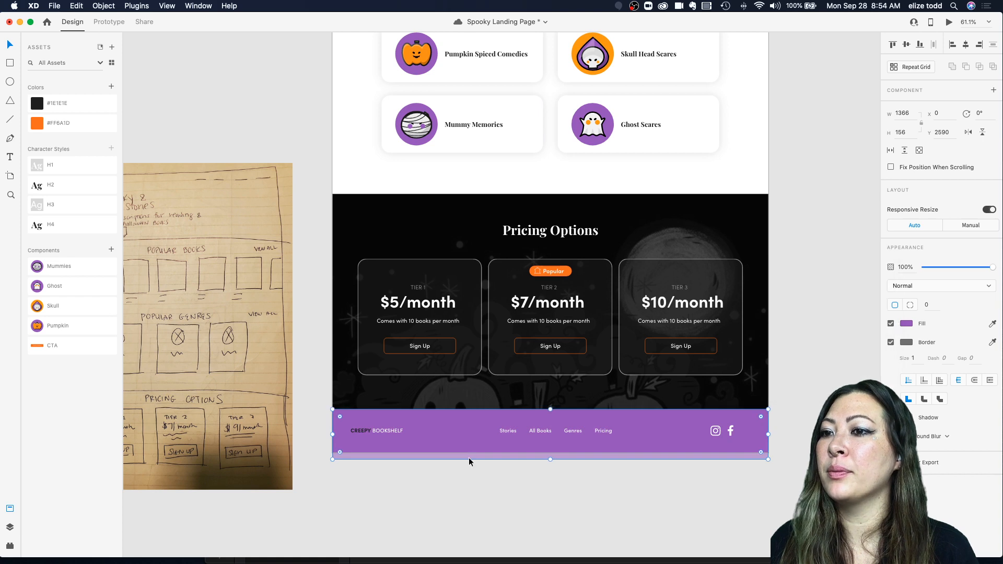
Step: Shorten the footer bar slightly, to a height of 149
click(536, 448)
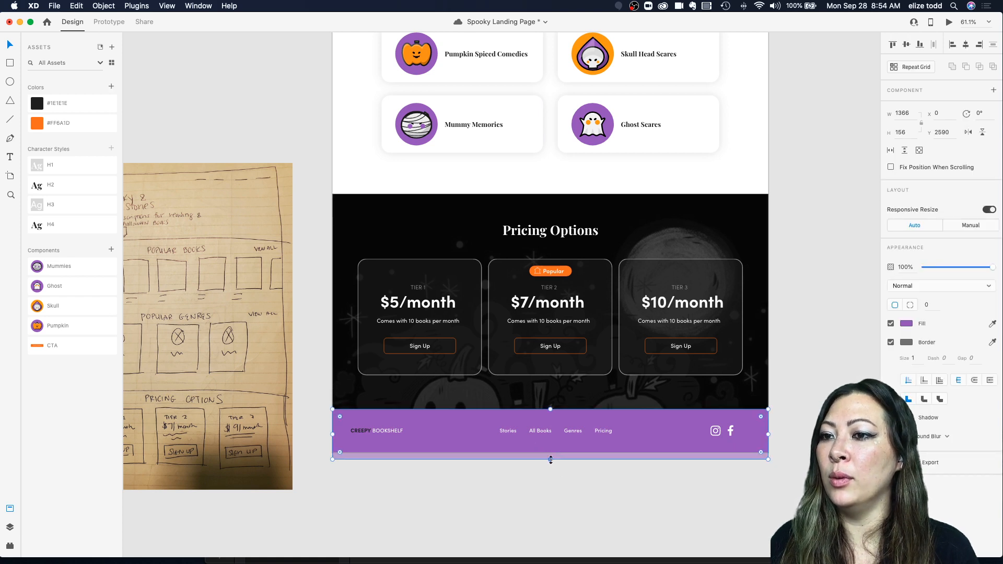
drag(550, 459, 552, 456)
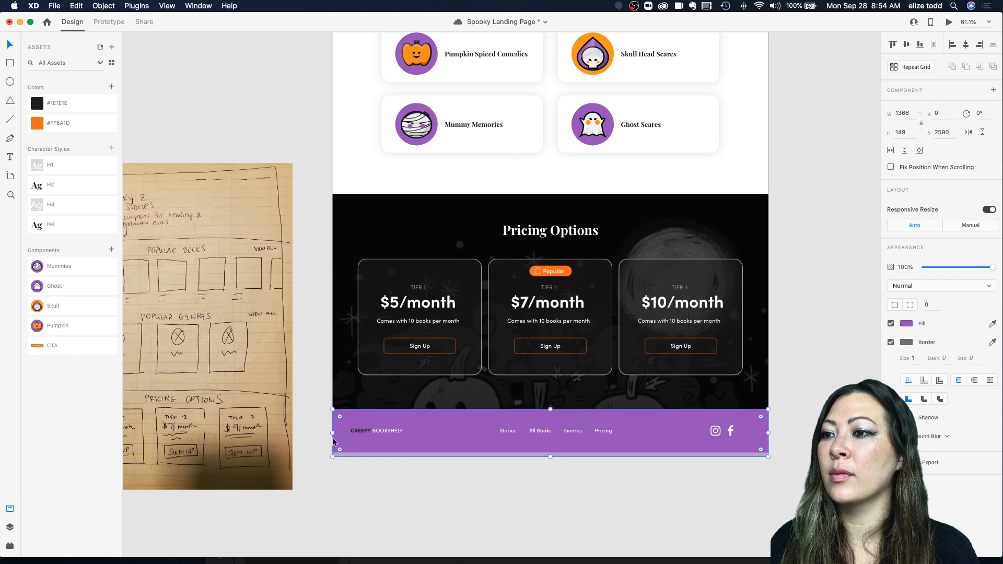
Step: Select all of the CREEPY BOOKSHELF logo text in the footer and set its fill to white
double_click(359, 438)
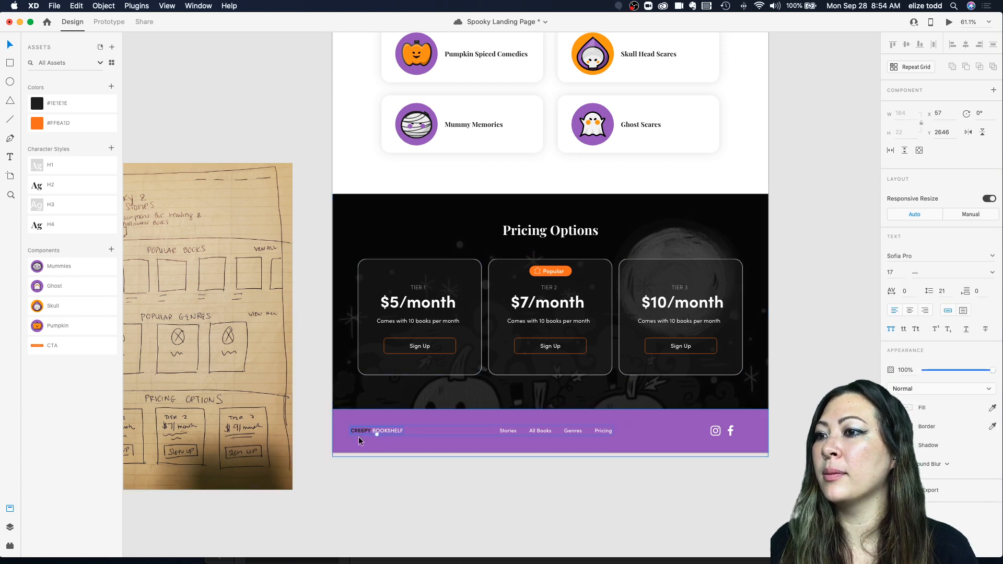
triple_click(365, 432)
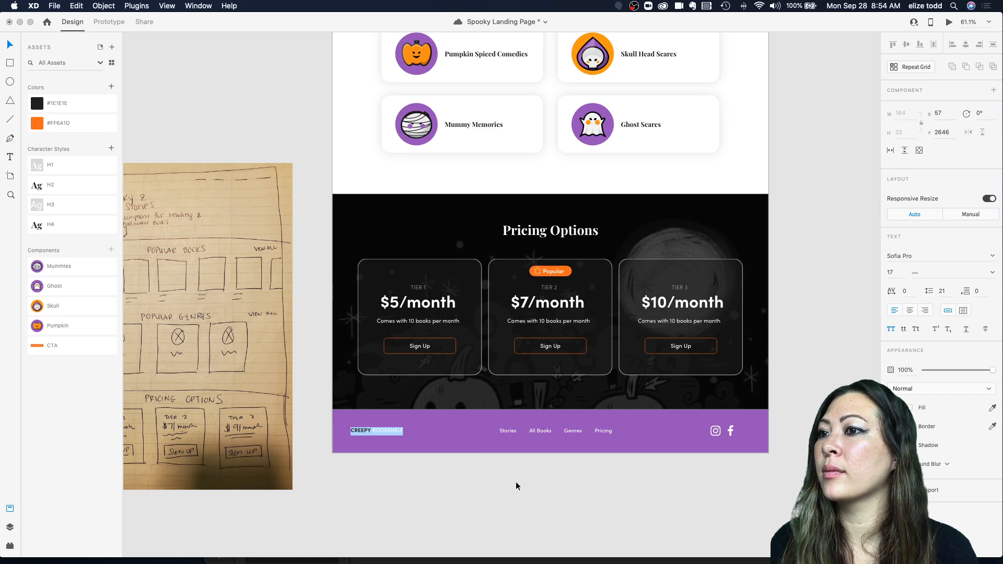
click(908, 409)
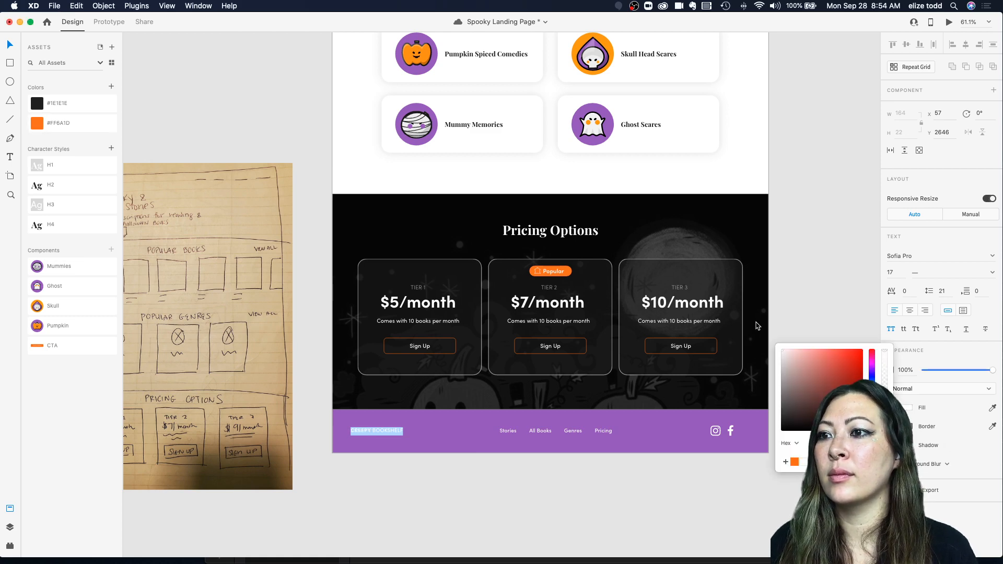
click(771, 307)
click(782, 291)
Step: Inspect the Popular Genres cards, then zoom out to review the whole landing page with its new footer
scroll(780, 291, up, 1)
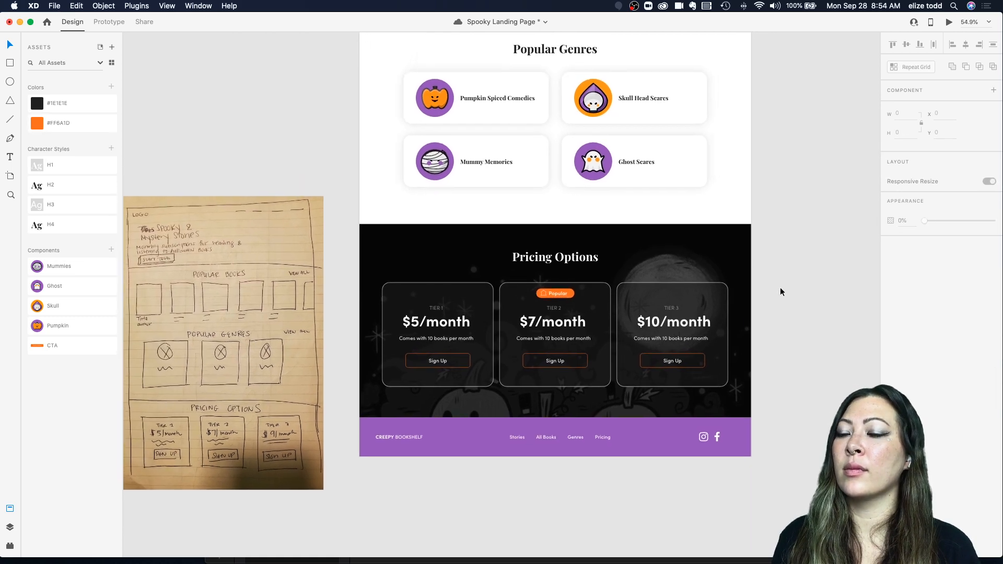
scroll(781, 360, up, 5)
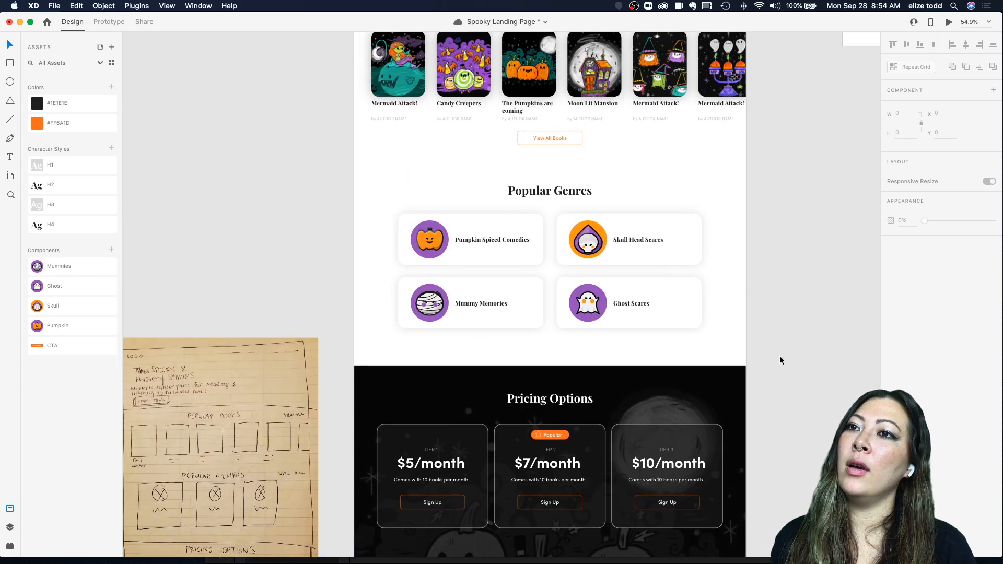
double_click(603, 230)
click(688, 226)
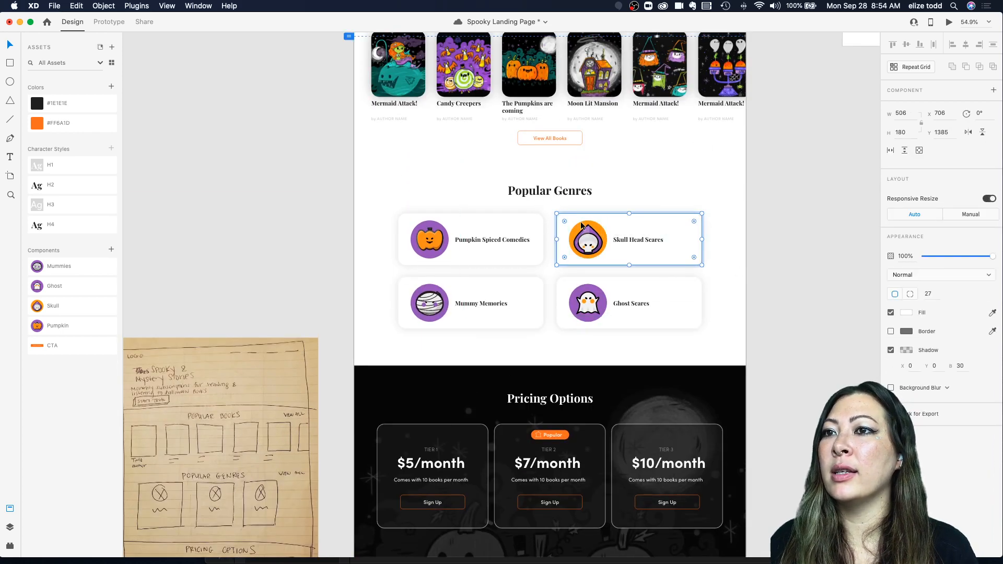
scroll(449, 250, up, 3)
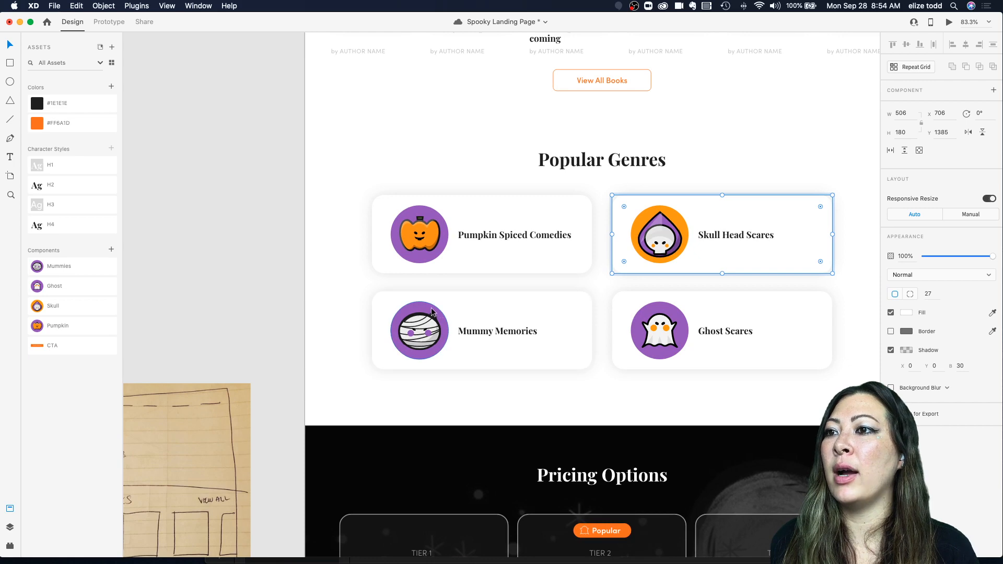
click(443, 314)
scroll(499, 302, down, 2)
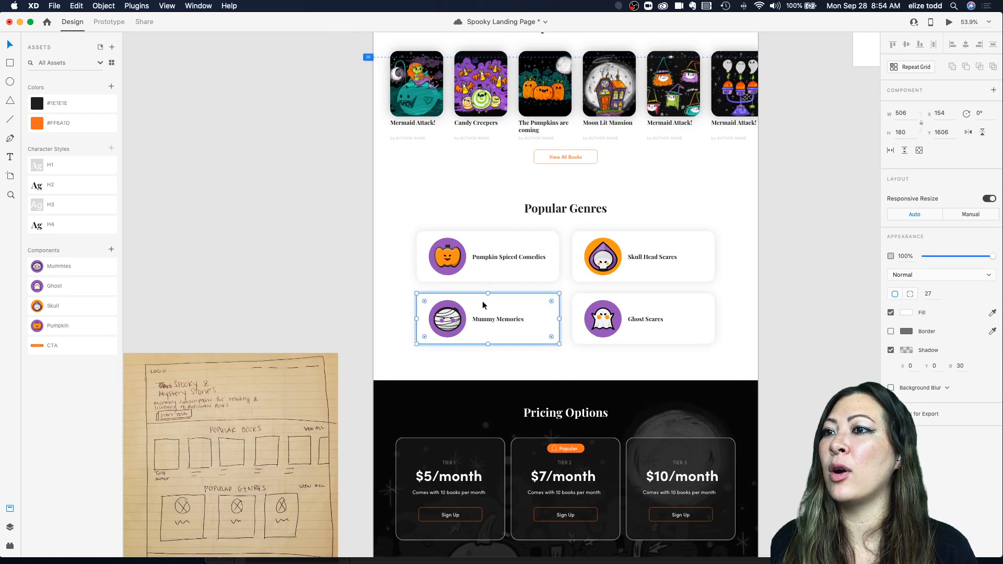
scroll(593, 305, down, 2)
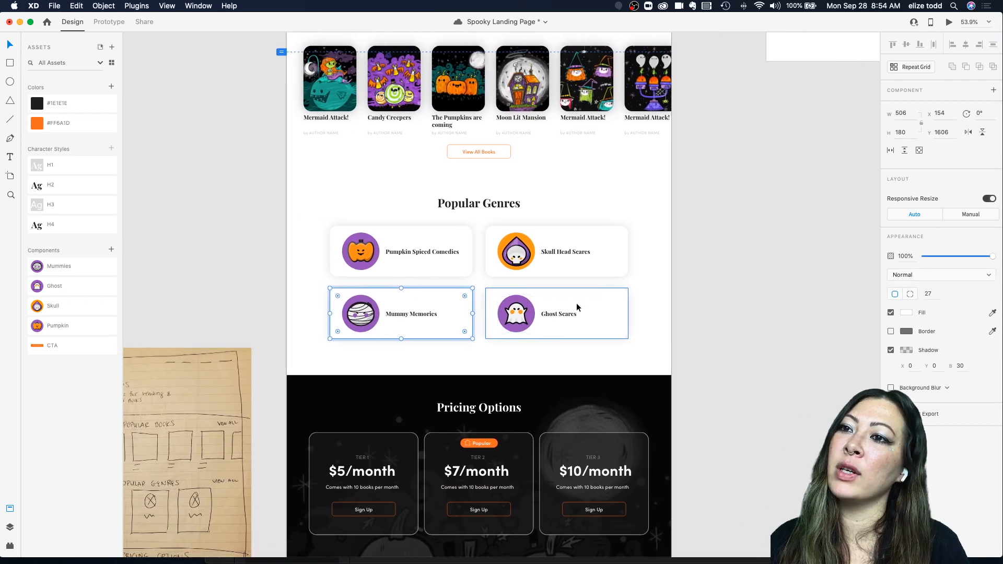
click(721, 394)
scroll(683, 368, down, 2)
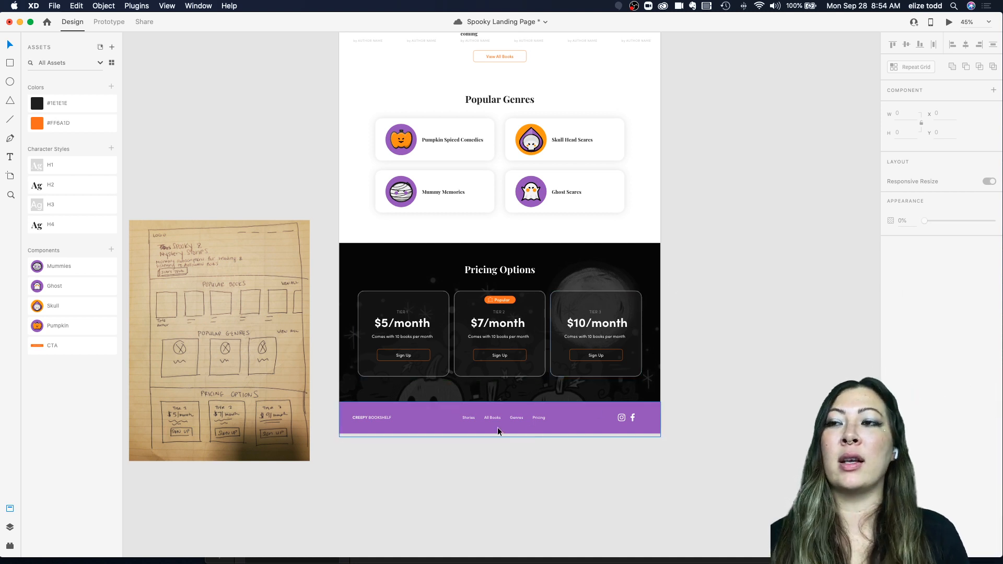
scroll(497, 432, down, 2)
scroll(497, 432, up, 3)
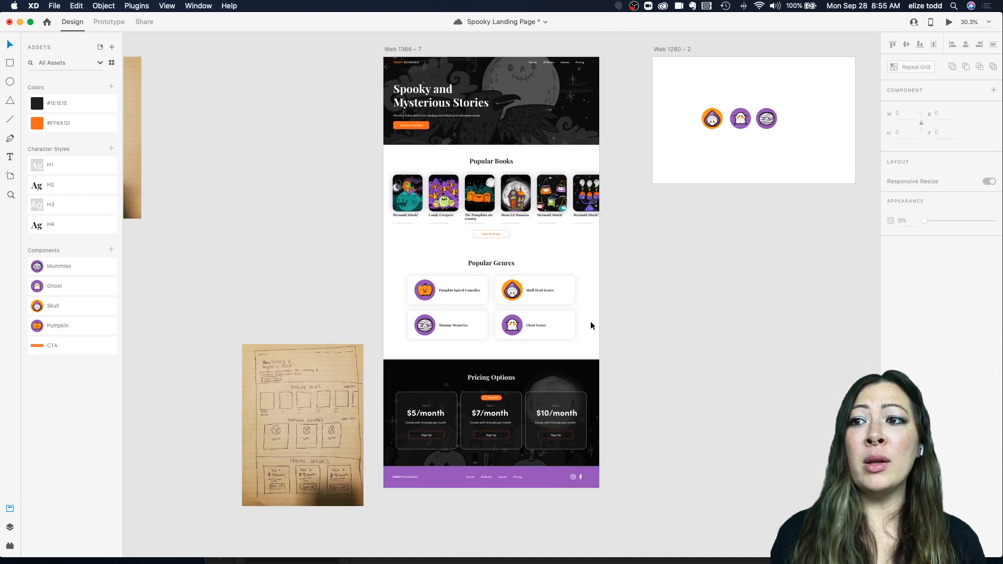
scroll(590, 325, down, 4)
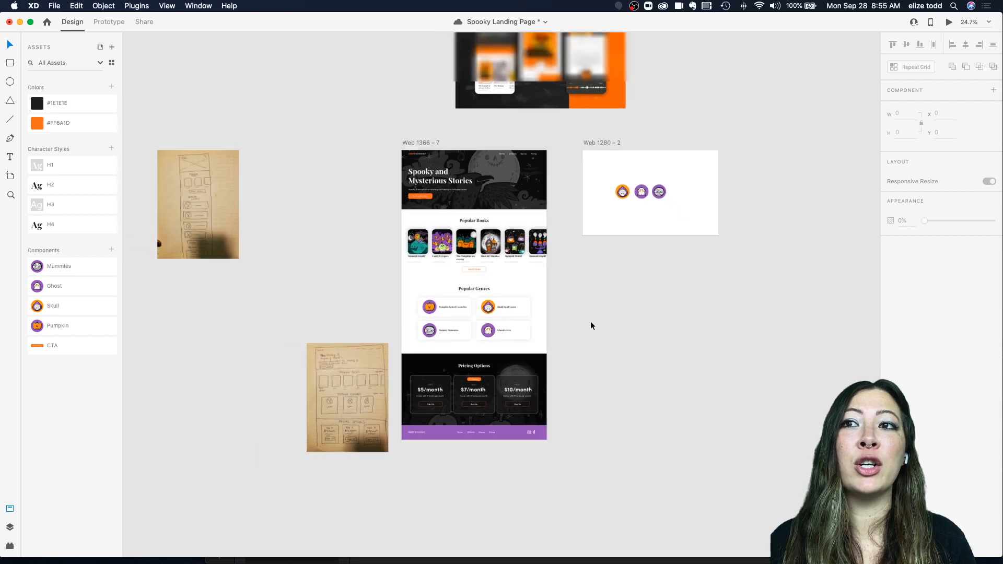